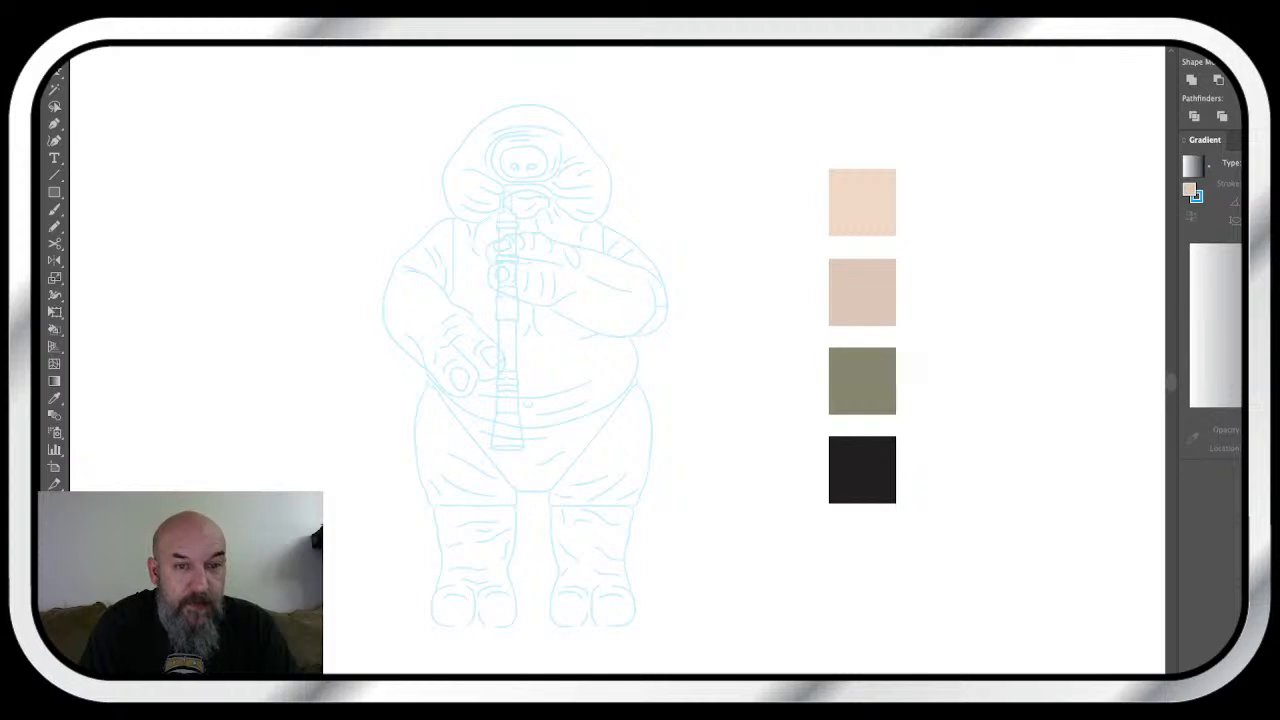
- Trace the lower left cheek outline of the head sketch with the Pencil tool and give the path a black stroke
{"action": "key", "text": "super+plus"}
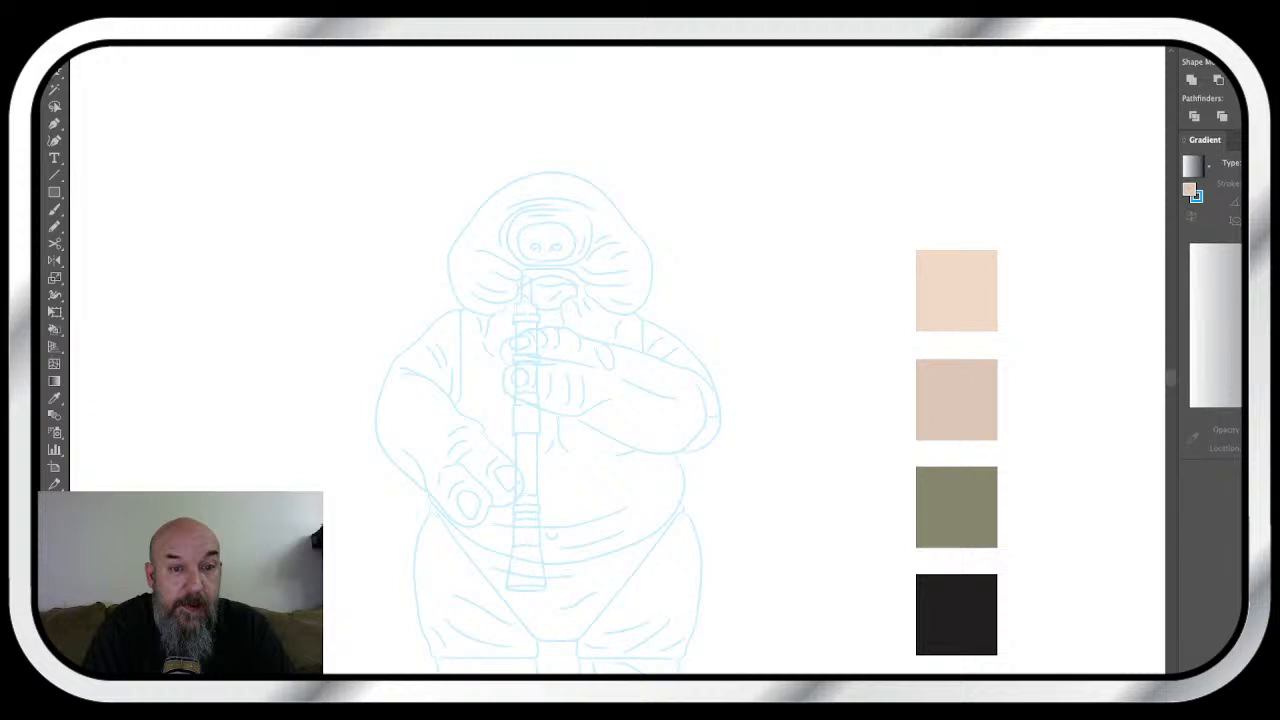
{"action": "key", "text": "super+plus"}
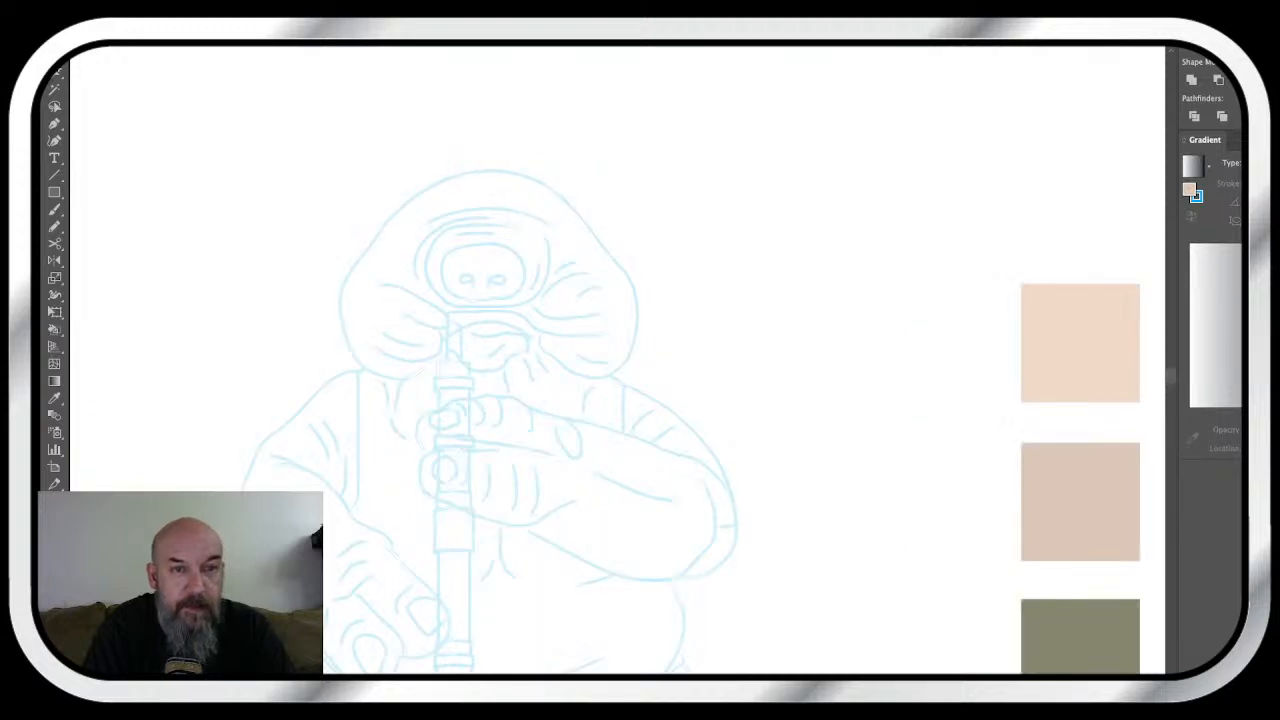
{"action": "scroll", "coordinate": [640, 400], "scroll_direction": "down", "scroll_amount": 3}
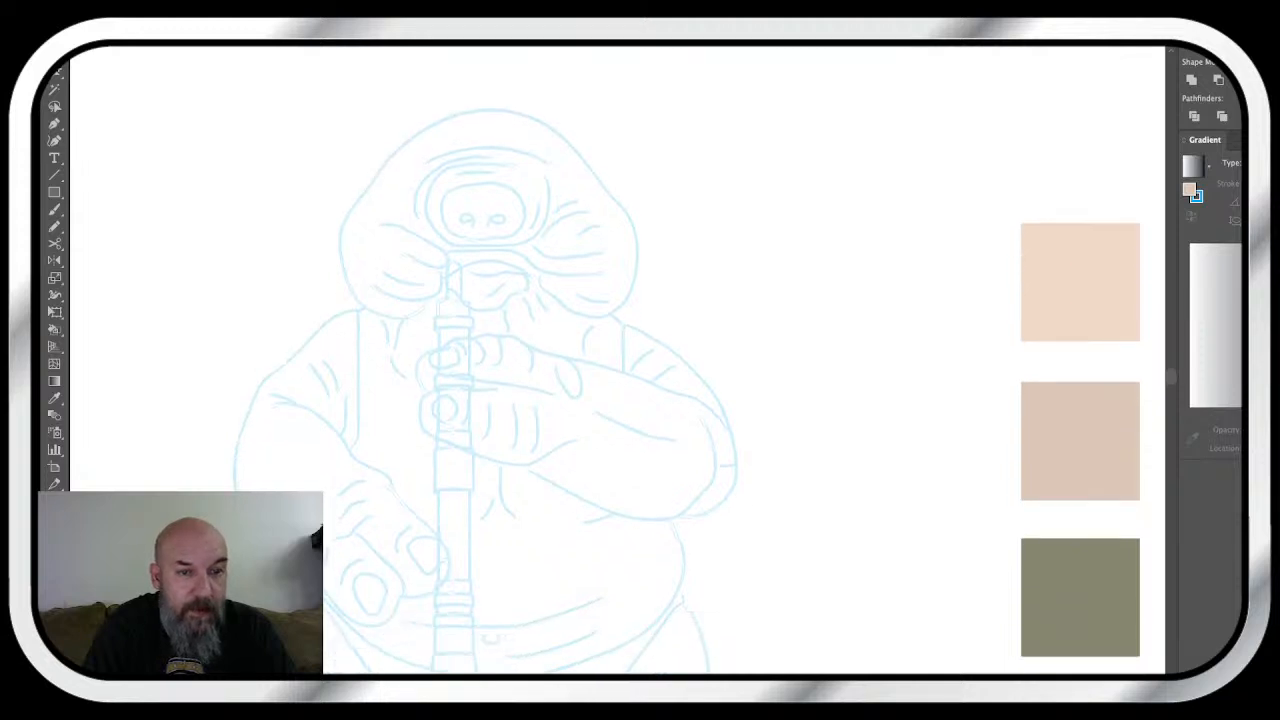
{"action": "key", "text": "super+plus"}
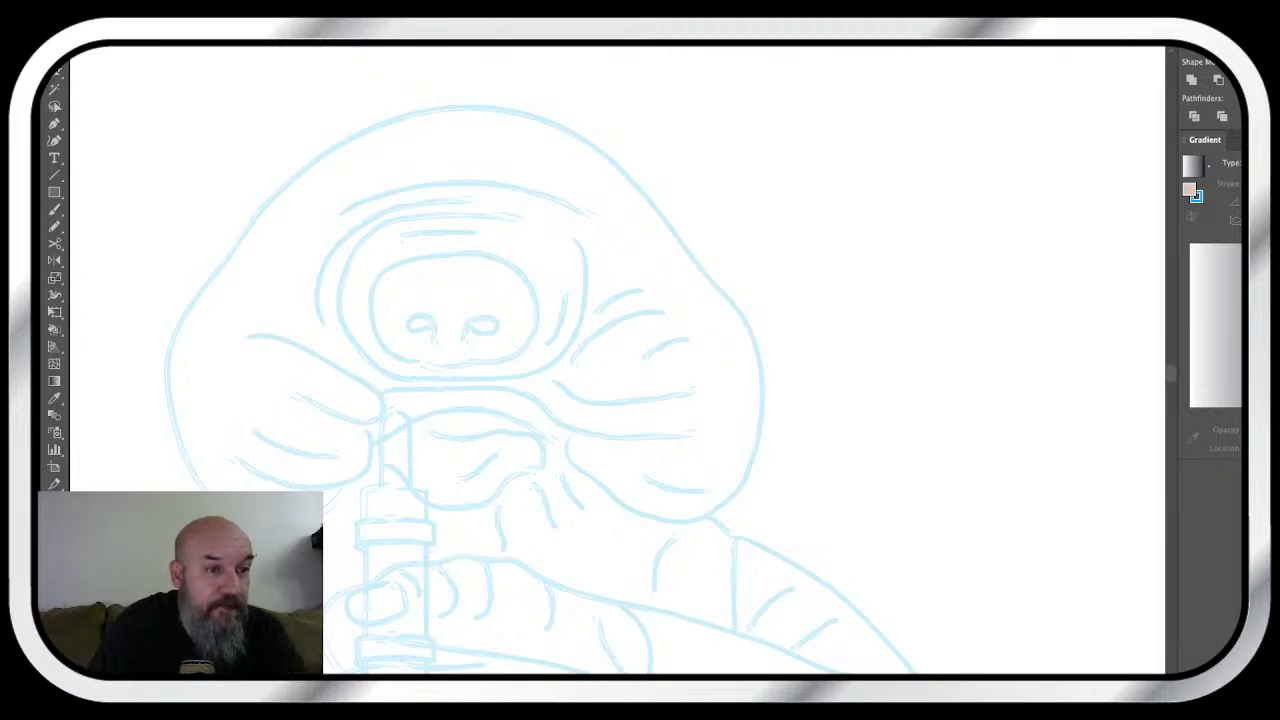
{"action": "key", "text": "n"}
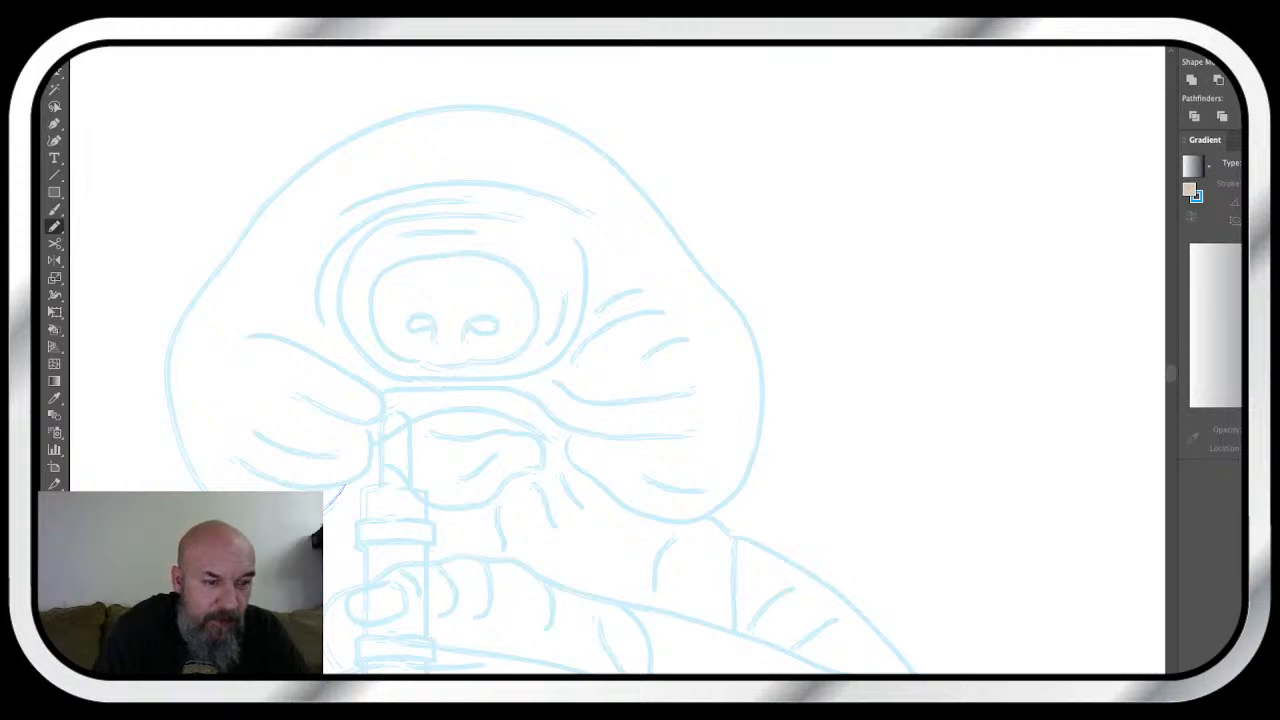
{"action": "left_click_drag", "start_coordinate": [186, 472], "coordinate": [169, 347]}
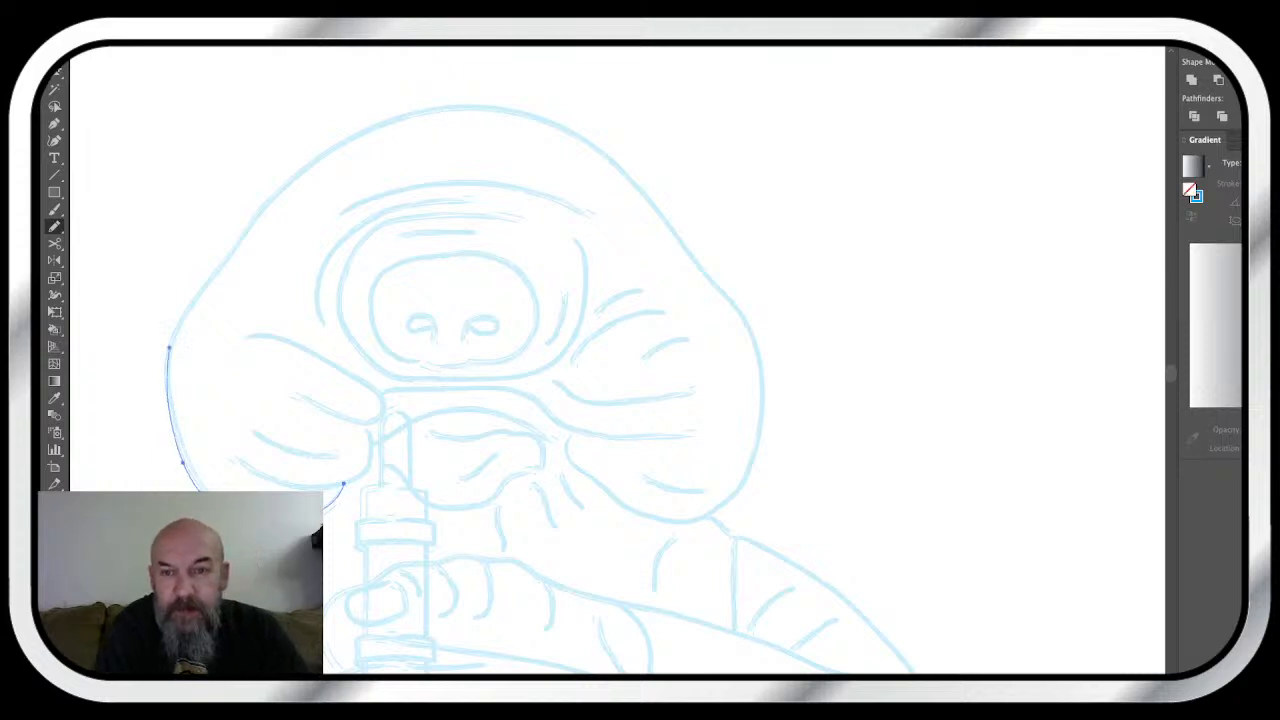
{"action": "key", "text": "x"}
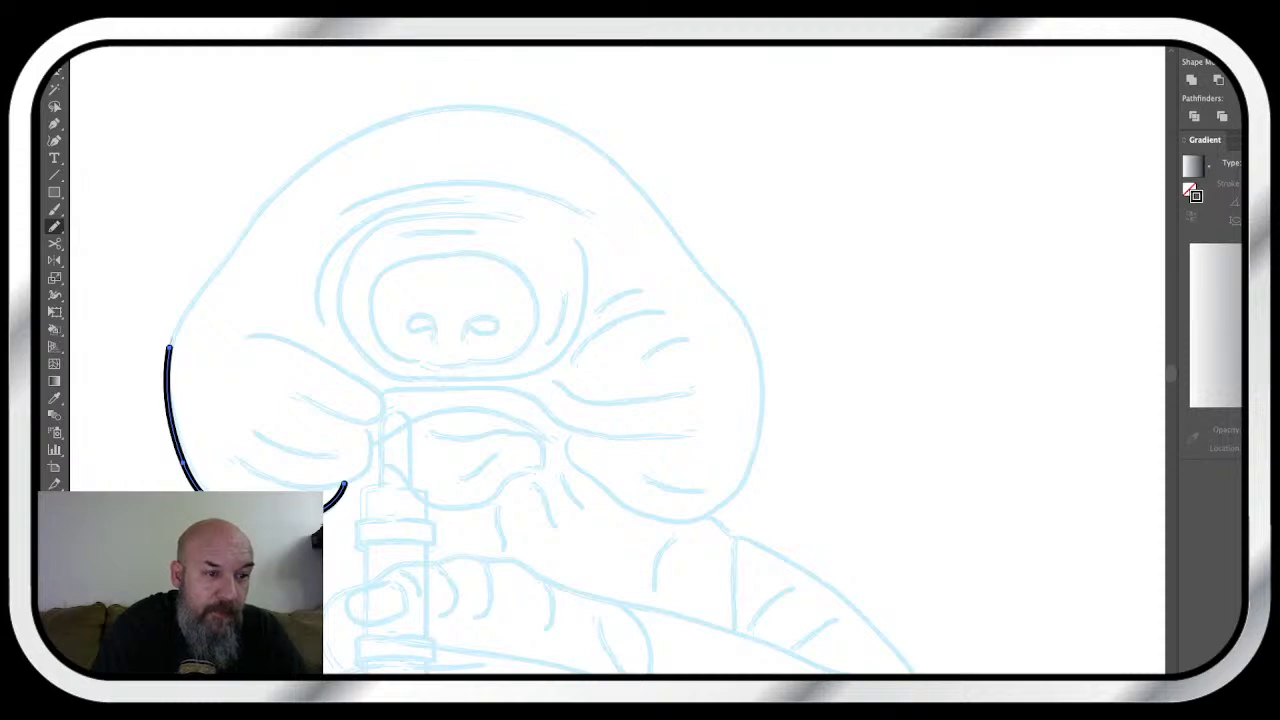
- Extend the head outline from the left cheek over the crown and around the right cheek to the mouth corner
{"action": "mouse_move", "coordinate": [170, 342]}
{"action": "left_mouse_down"}
{"action": "mouse_move", "coordinate": [290, 184]}
{"action": "mouse_move", "coordinate": [338, 148]}
{"action": "left_mouse_up"}
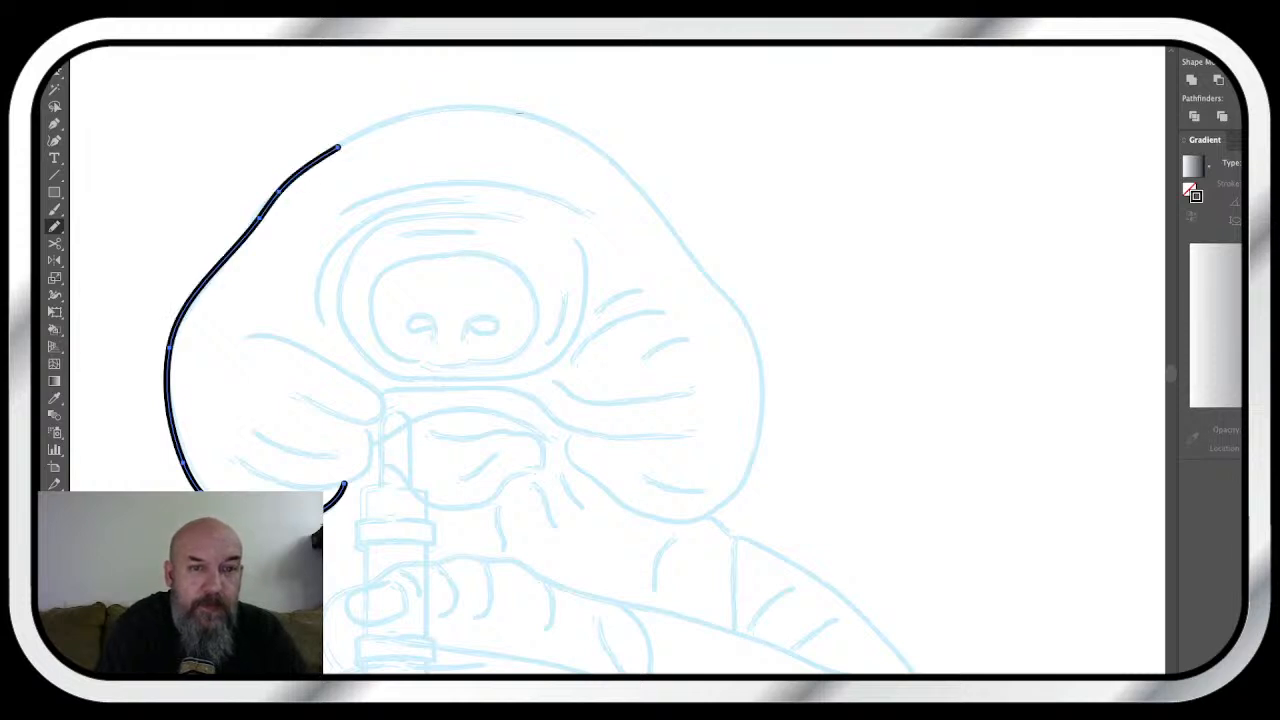
{"action": "mouse_move", "coordinate": [515, 112]}
{"action": "left_mouse_down"}
{"action": "mouse_move", "coordinate": [385, 120]}
{"action": "mouse_move", "coordinate": [338, 147]}
{"action": "left_mouse_up"}
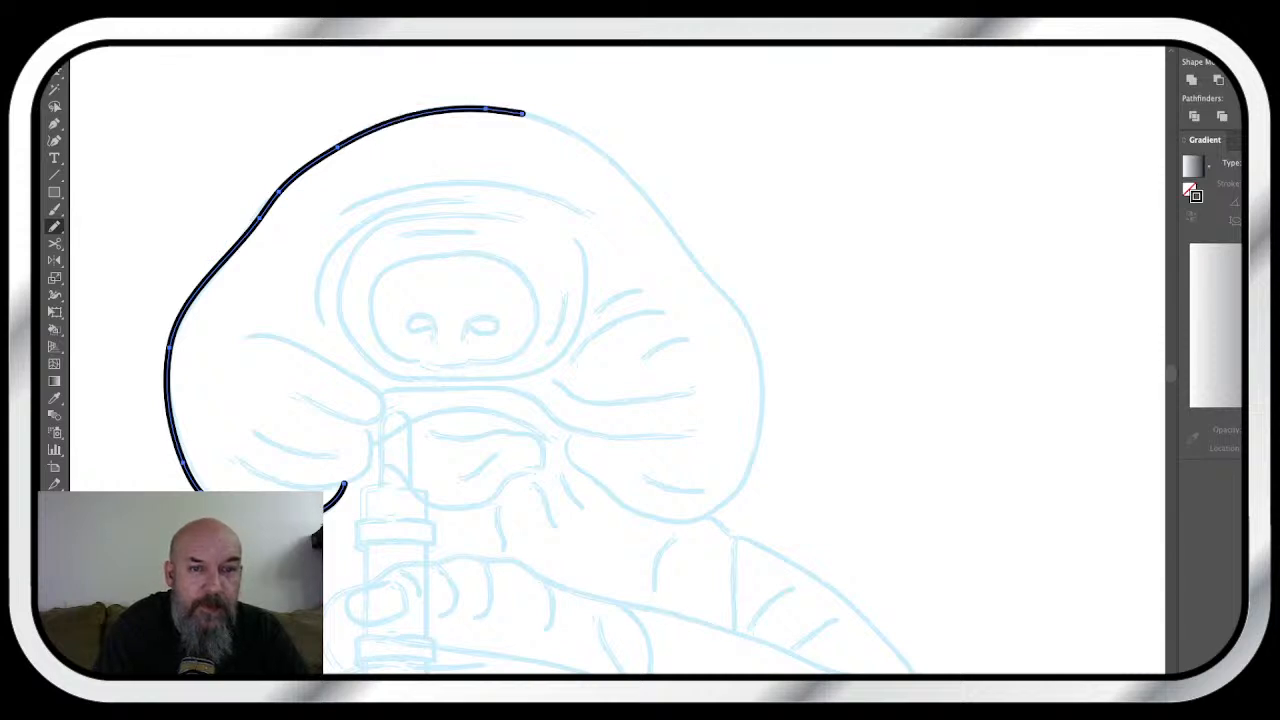
{"action": "mouse_move", "coordinate": [525, 114]}
{"action": "left_mouse_down"}
{"action": "mouse_move", "coordinate": [618, 164]}
{"action": "mouse_move", "coordinate": [755, 333]}
{"action": "left_mouse_up"}
{"action": "scroll", "coordinate": [617, 380], "scroll_direction": "down", "scroll_amount": 2}
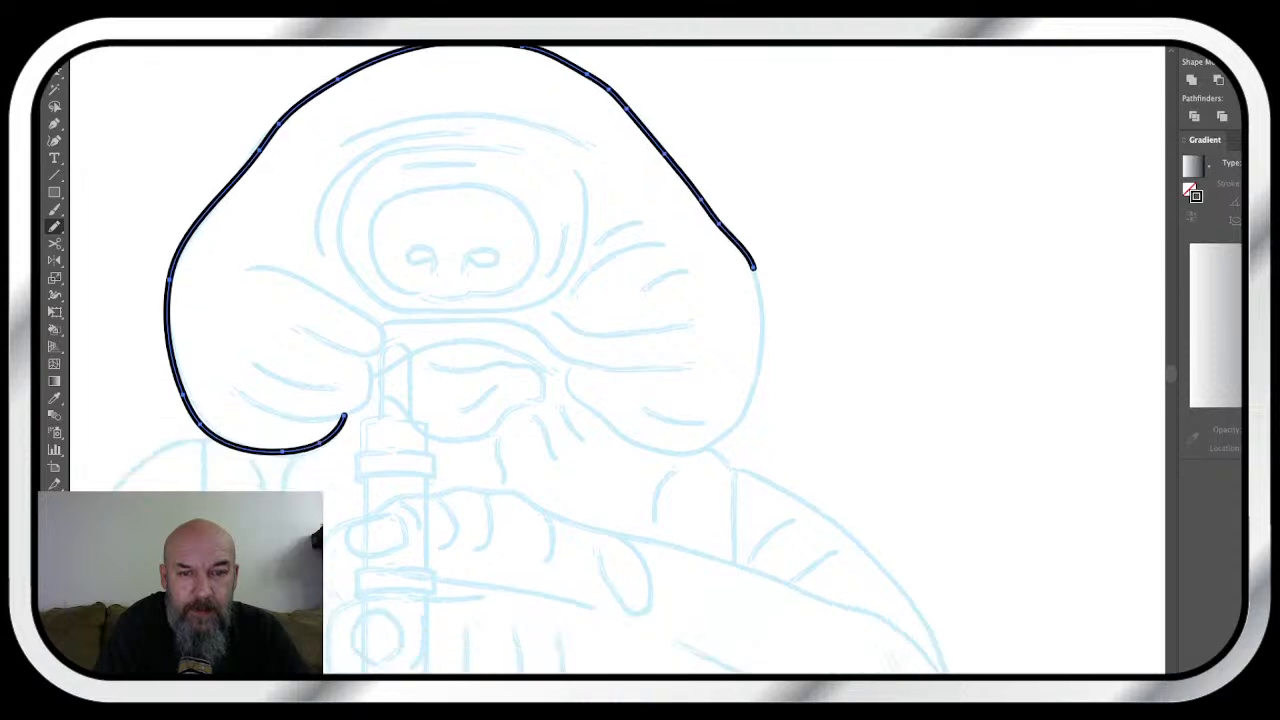
{"action": "mouse_move", "coordinate": [755, 268]}
{"action": "left_mouse_down"}
{"action": "mouse_move", "coordinate": [760, 372]}
{"action": "mouse_move", "coordinate": [722, 432]}
{"action": "mouse_move", "coordinate": [688, 450]}
{"action": "mouse_move", "coordinate": [630, 445]}
{"action": "mouse_move", "coordinate": [578, 396]}
{"action": "mouse_move", "coordinate": [570, 362]}
{"action": "left_mouse_up"}
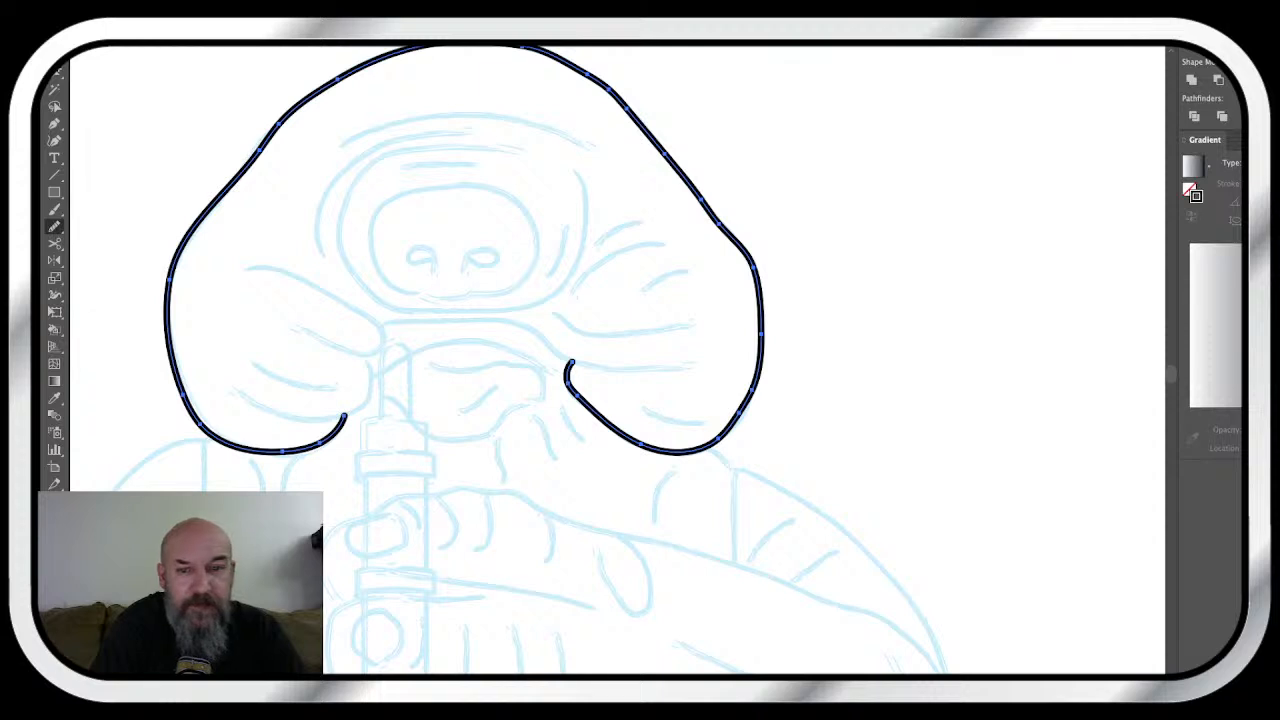
- Smooth the head outline along the right side, the crown and the upper left side with the Smooth tool
{"action": "mouse_move", "coordinate": [680, 172]}
{"action": "left_mouse_down"}
{"action": "mouse_move", "coordinate": [740, 250]}
{"action": "mouse_move", "coordinate": [754, 388]}
{"action": "mouse_move", "coordinate": [722, 436]}
{"action": "mouse_move", "coordinate": [738, 522]}
{"action": "left_mouse_up"}
{"action": "left_click_drag", "start_coordinate": [600, 160], "coordinate": [672, 230]}
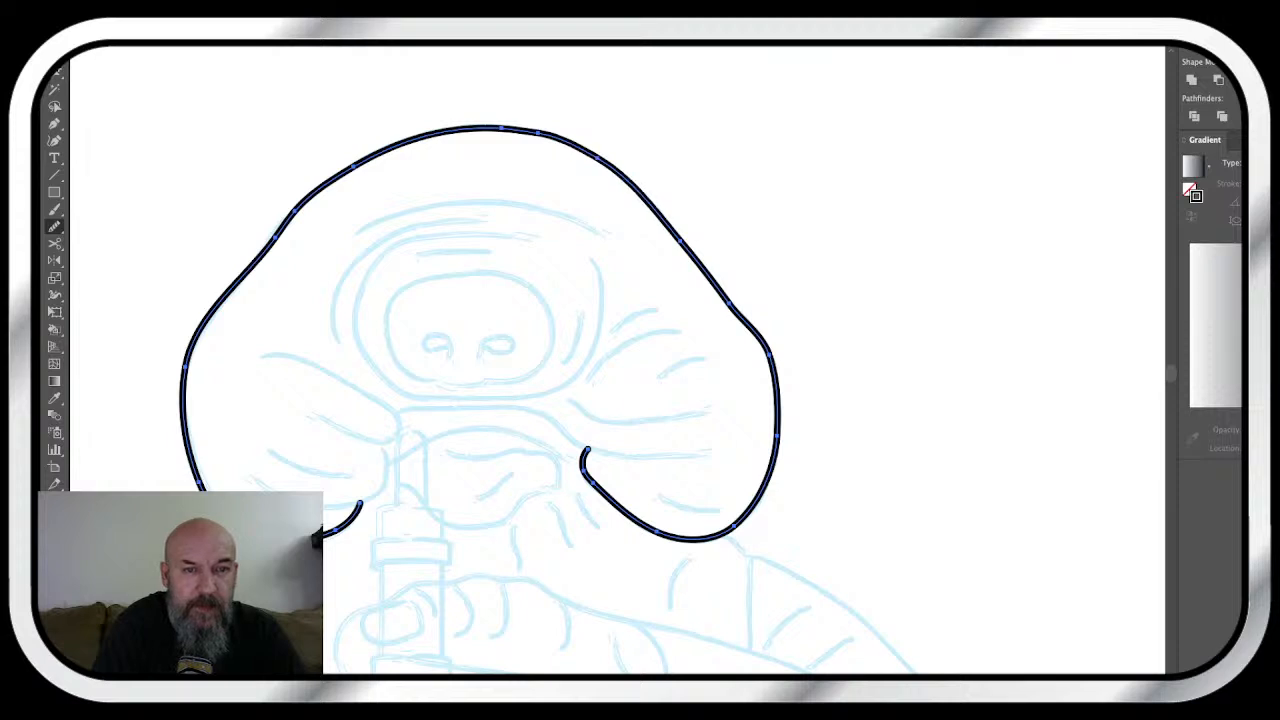
{"action": "left_click_drag", "start_coordinate": [456, 131], "coordinate": [572, 144]}
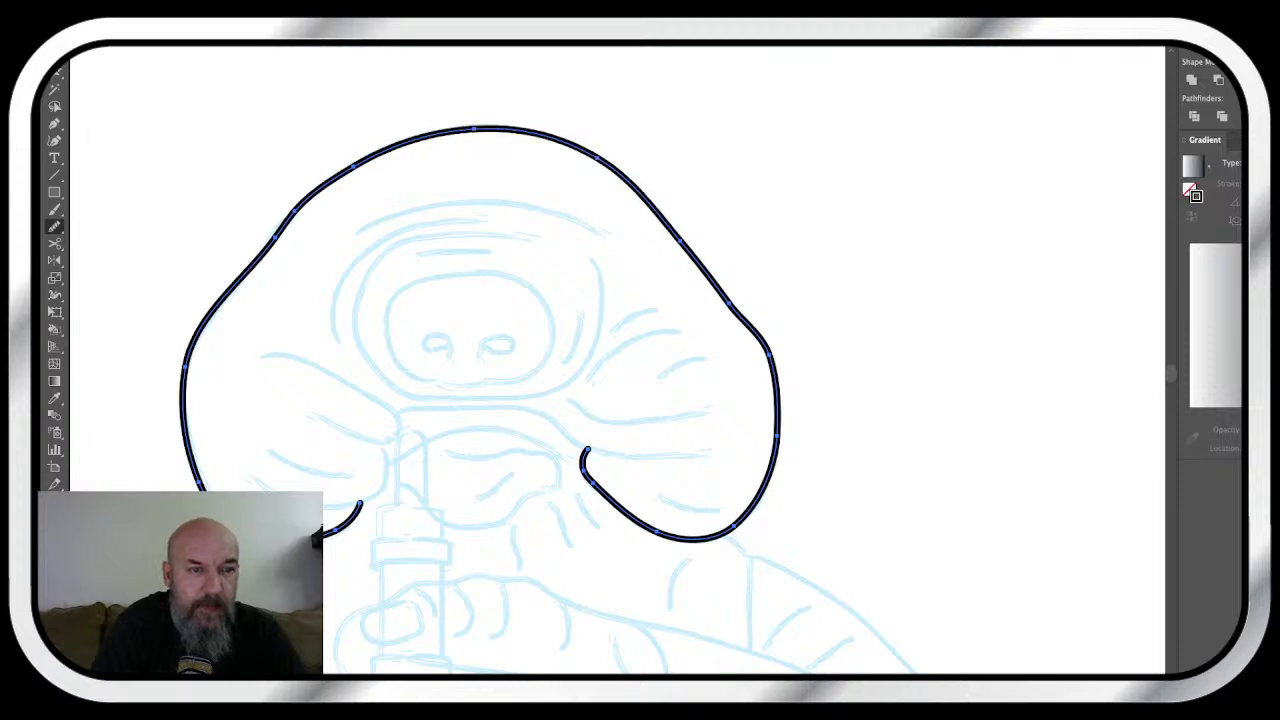
{"action": "left_click_drag", "start_coordinate": [330, 182], "coordinate": [250, 267]}
{"action": "scroll", "coordinate": [520, 376], "scroll_direction": "down", "scroll_amount": 2}
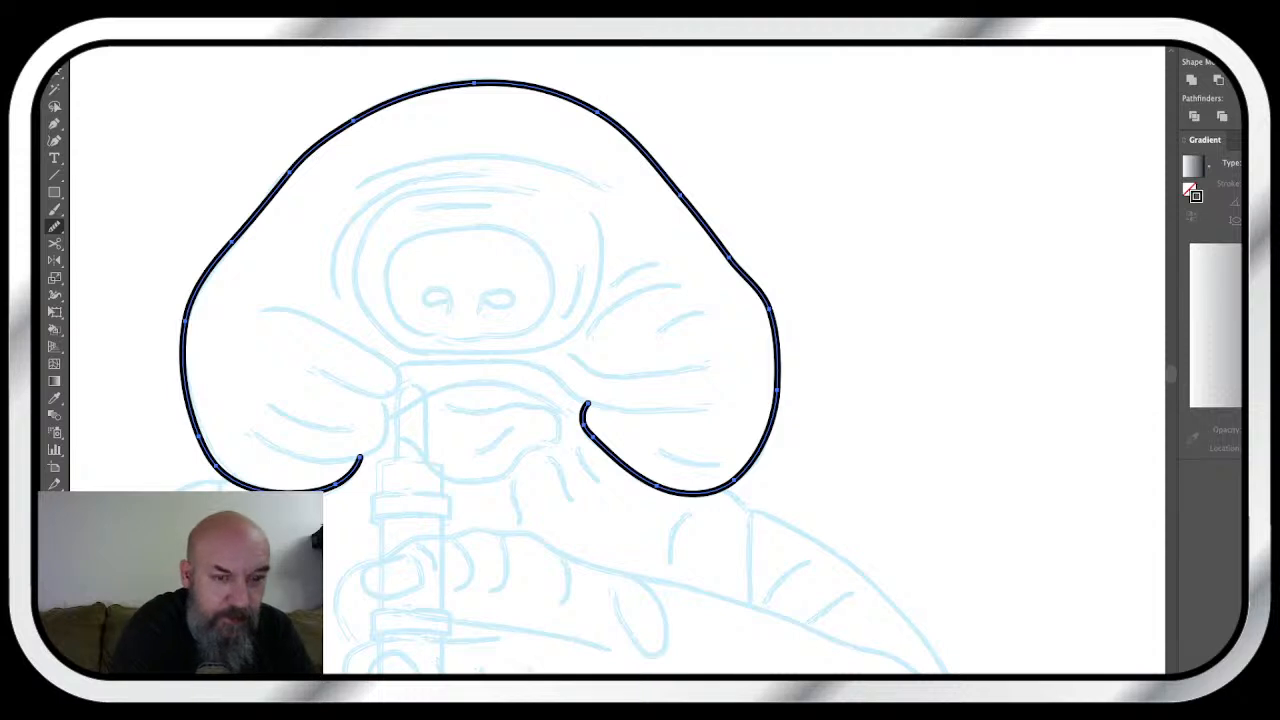
{"action": "key", "text": "super"}
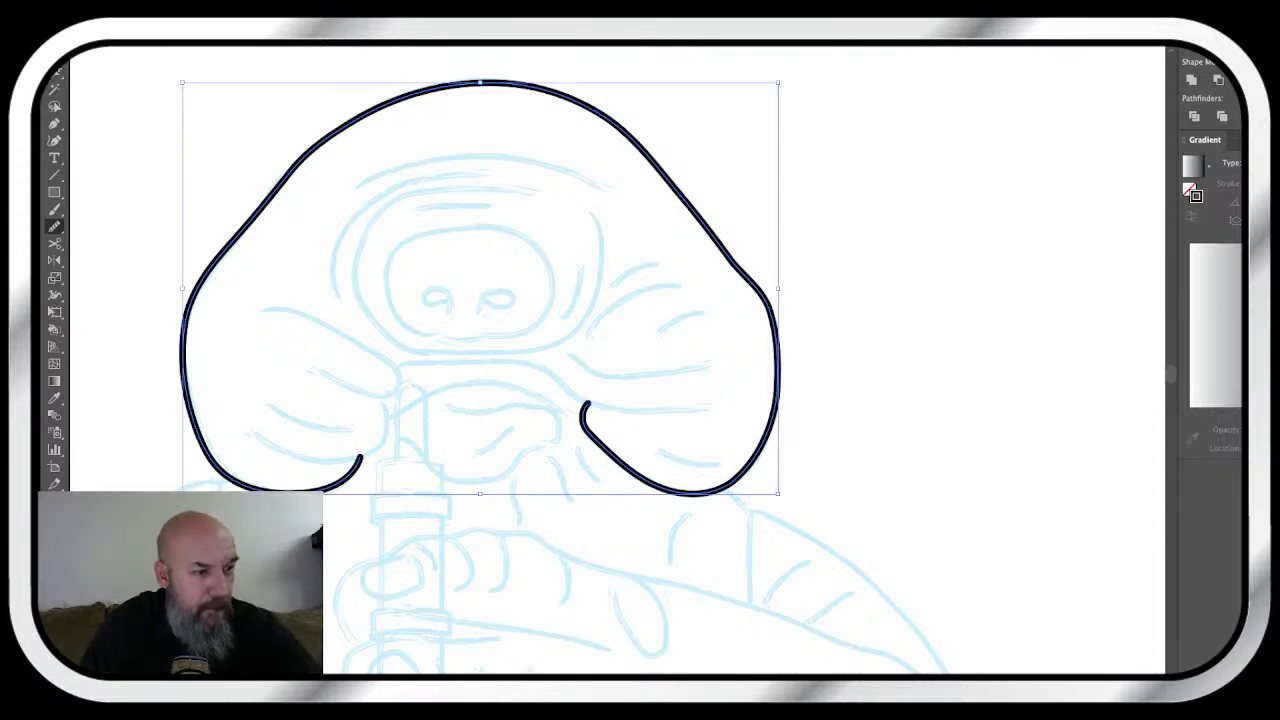
- Trace the inner edge and fold lines of the left cheek as black Pencil strokes over the sketch
{"action": "scroll", "coordinate": [520, 360], "scroll_direction": "down", "scroll_amount": 3}
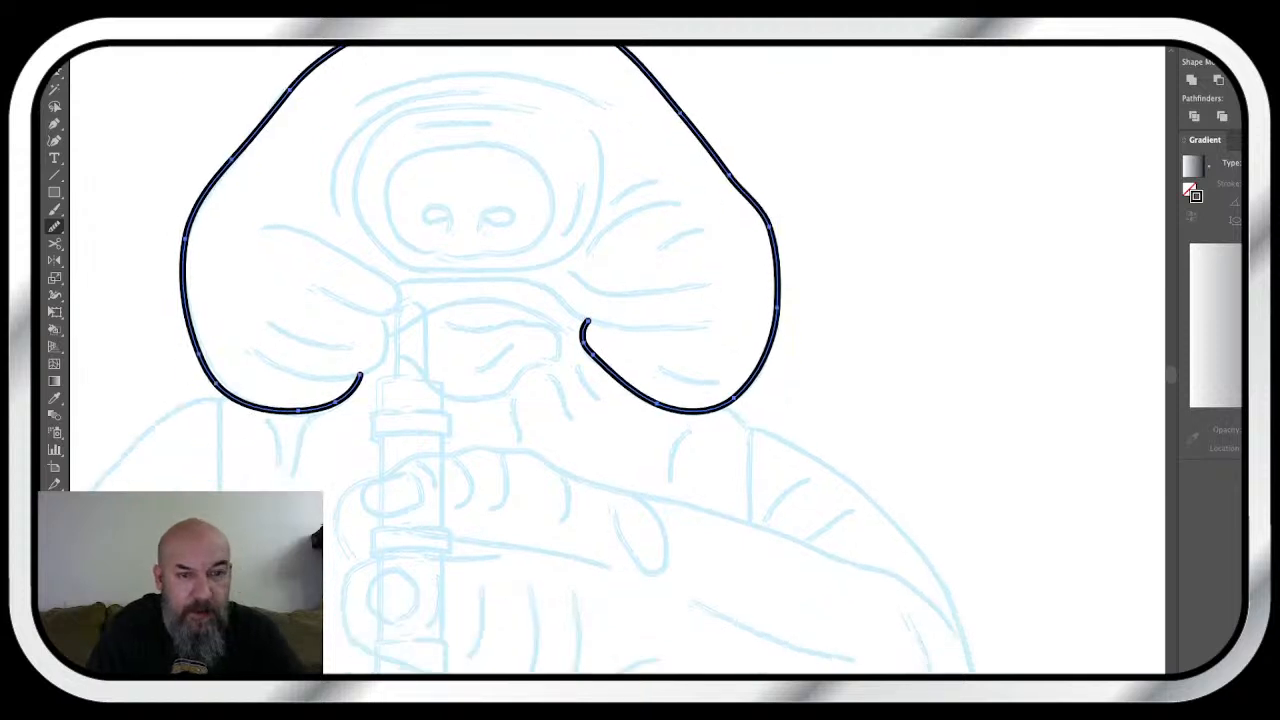
{"action": "scroll", "coordinate": [530, 360], "scroll_direction": "up", "scroll_amount": 3}
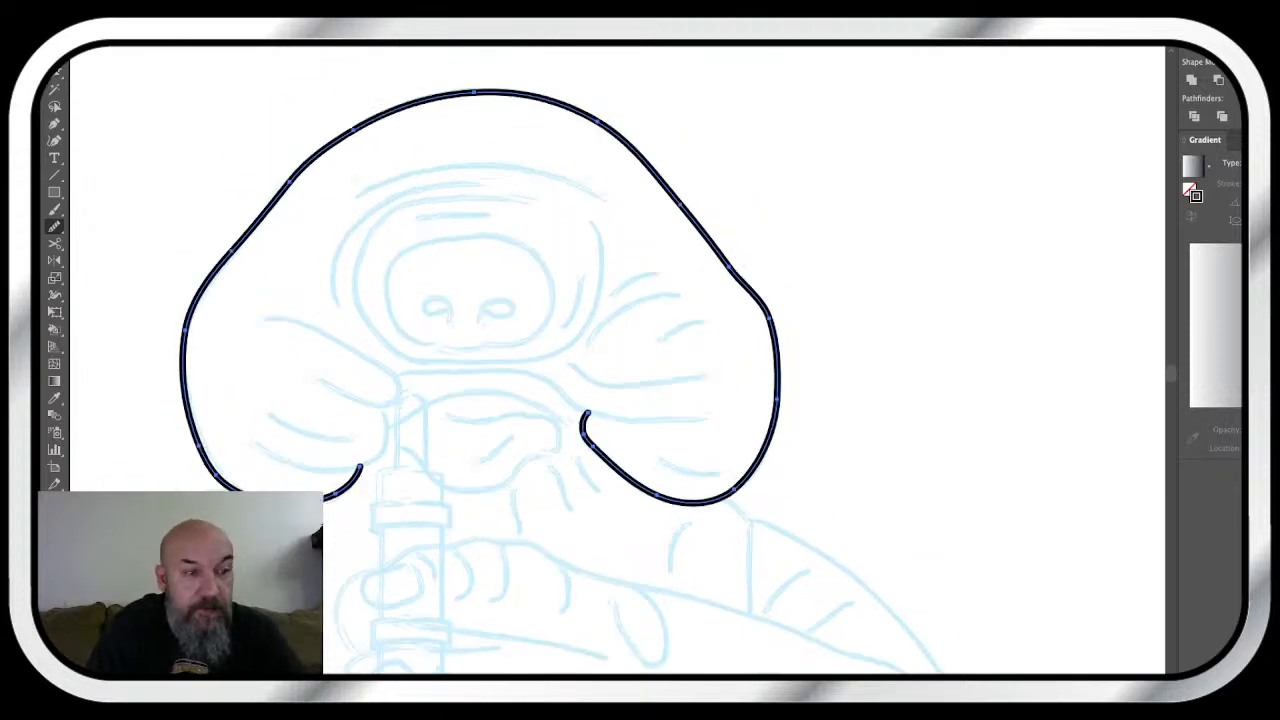
{"action": "key", "text": "super+plus"}
{"action": "scroll", "coordinate": [520, 360], "scroll_direction": "right", "scroll_amount": 2}
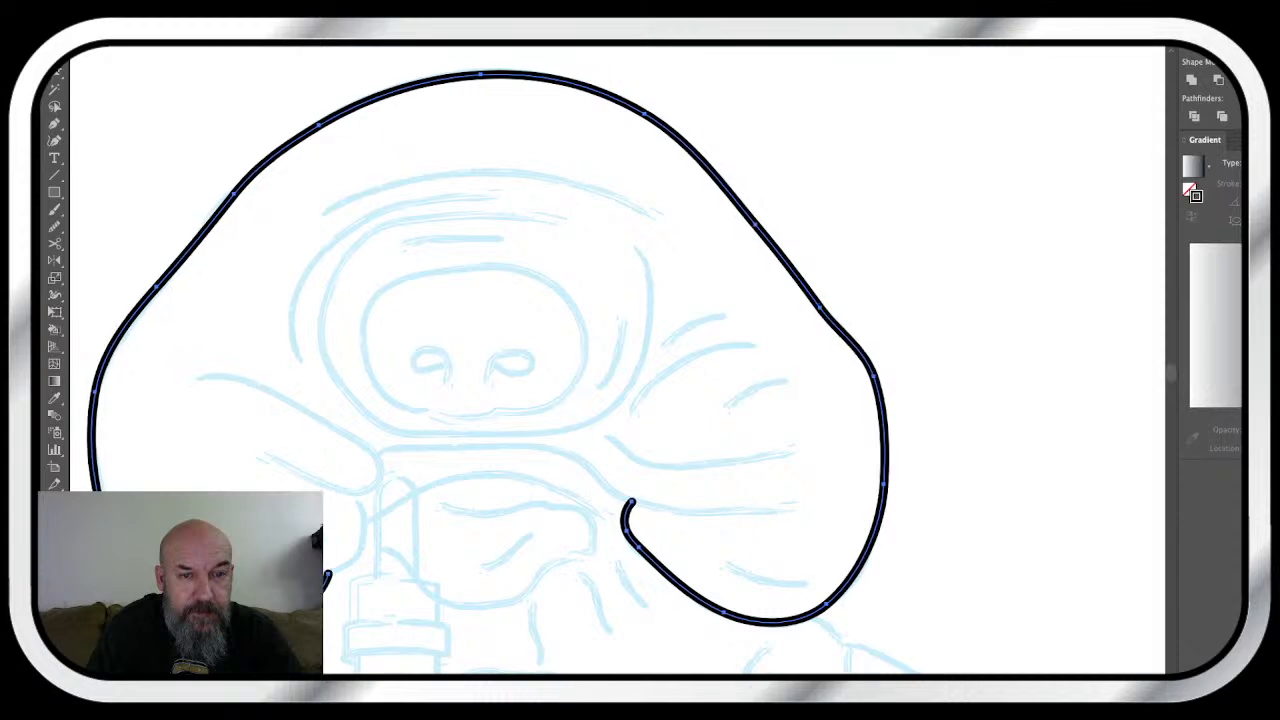
{"action": "scroll", "coordinate": [482, 363], "scroll_direction": "right", "scroll_amount": 2}
{"action": "scroll", "coordinate": [482, 363], "scroll_direction": "down", "scroll_amount": 1}
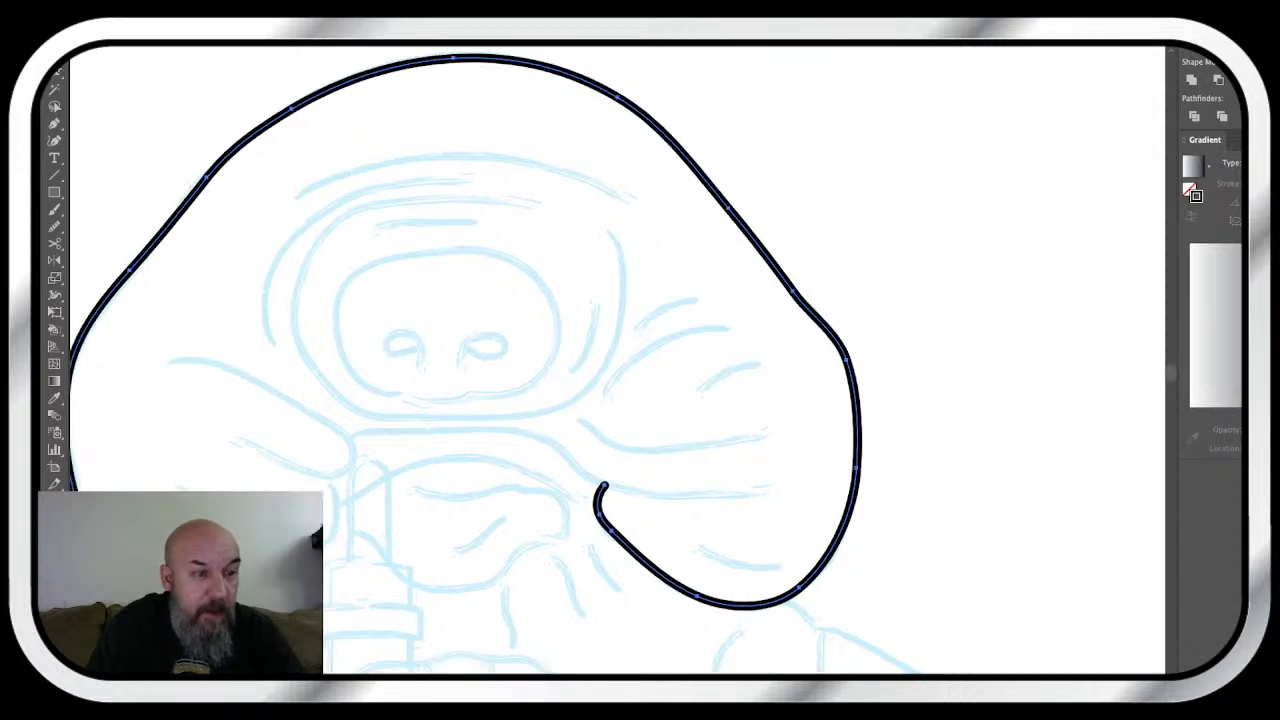
{"action": "key", "text": "n"}
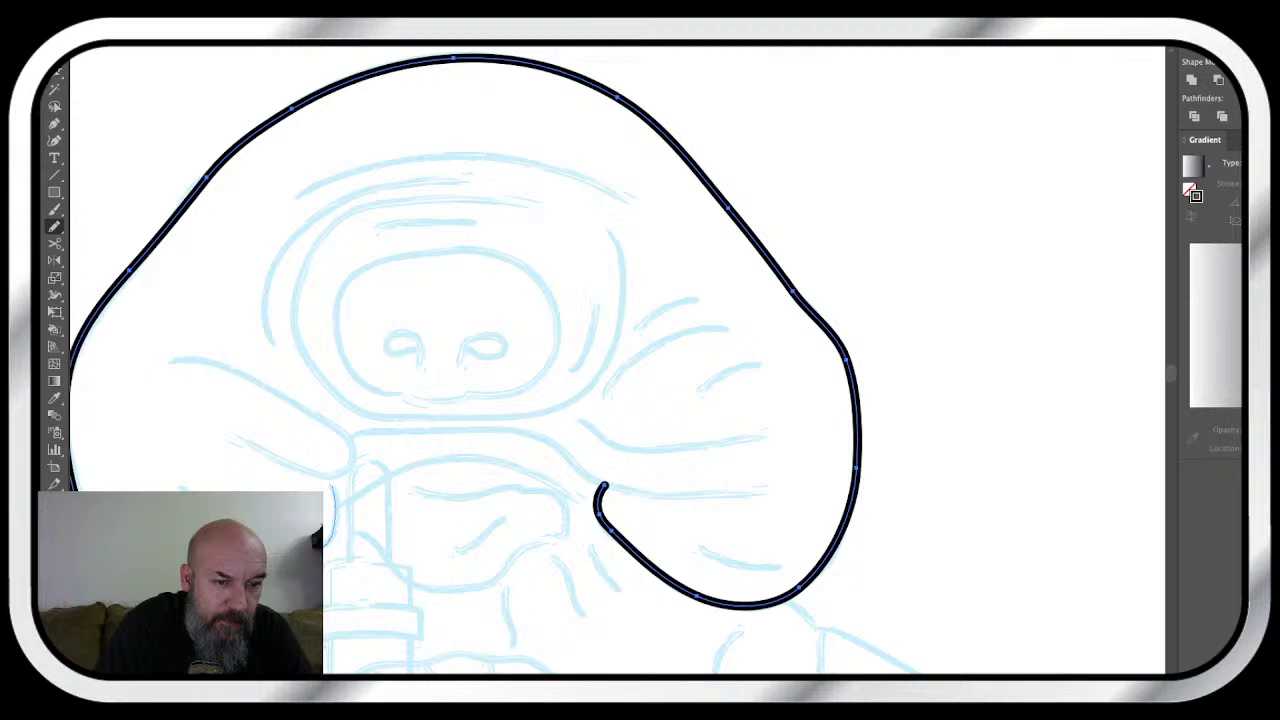
{"action": "left_click_drag", "start_coordinate": [328, 478], "coordinate": [325, 540]}
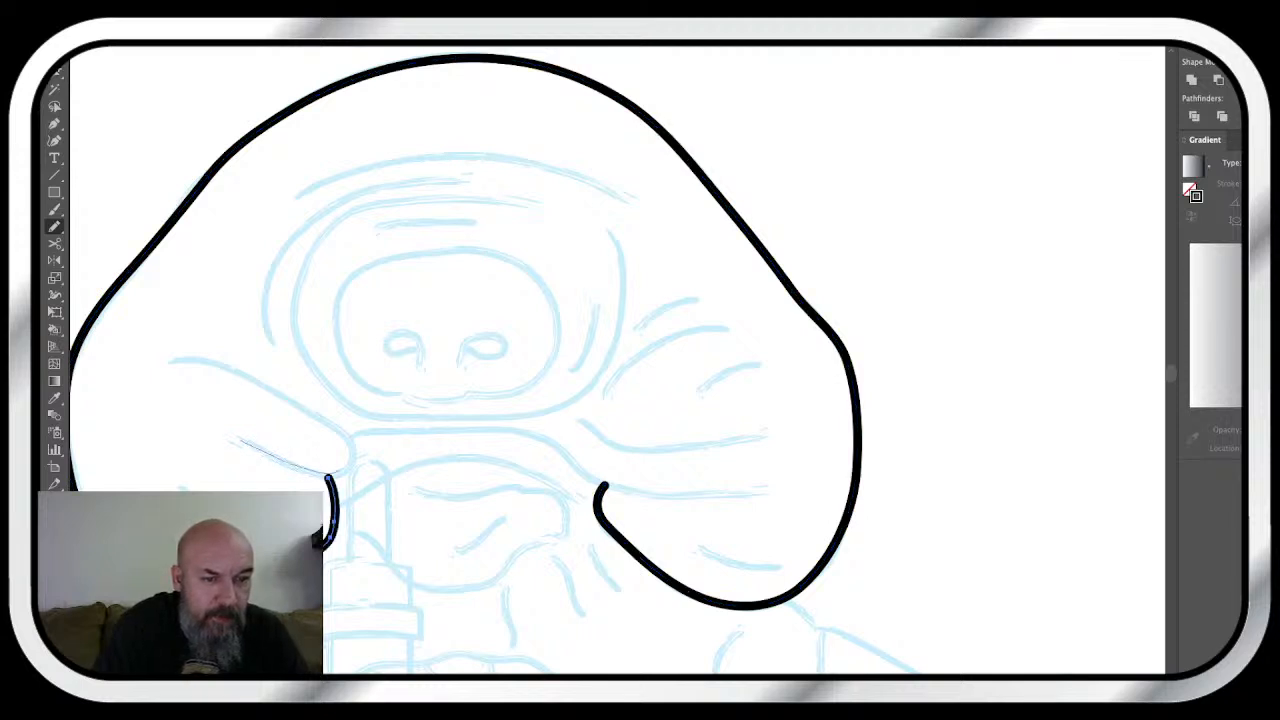
{"action": "mouse_move", "coordinate": [330, 472]}
{"action": "left_mouse_down"}
{"action": "mouse_move", "coordinate": [302, 406]}
{"action": "mouse_move", "coordinate": [218, 368]}
{"action": "mouse_move", "coordinate": [165, 364]}
{"action": "left_mouse_up"}
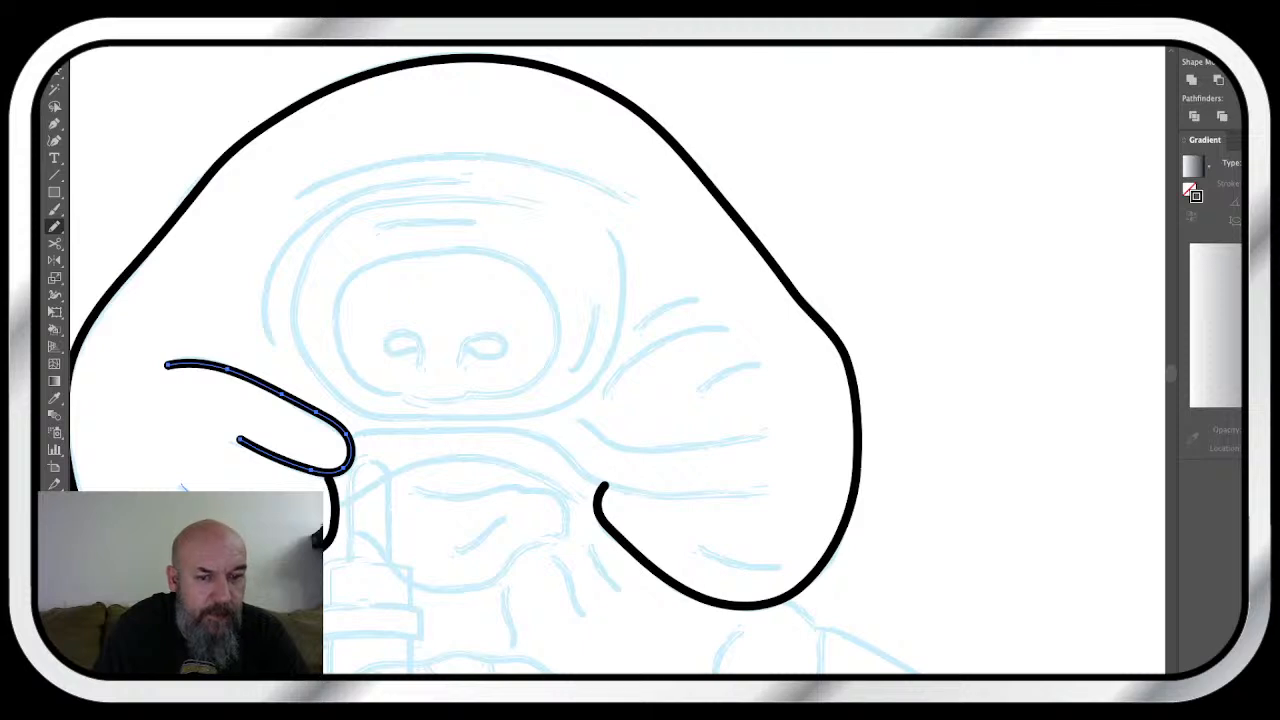
{"action": "left_click_drag", "start_coordinate": [180, 483], "coordinate": [240, 530]}
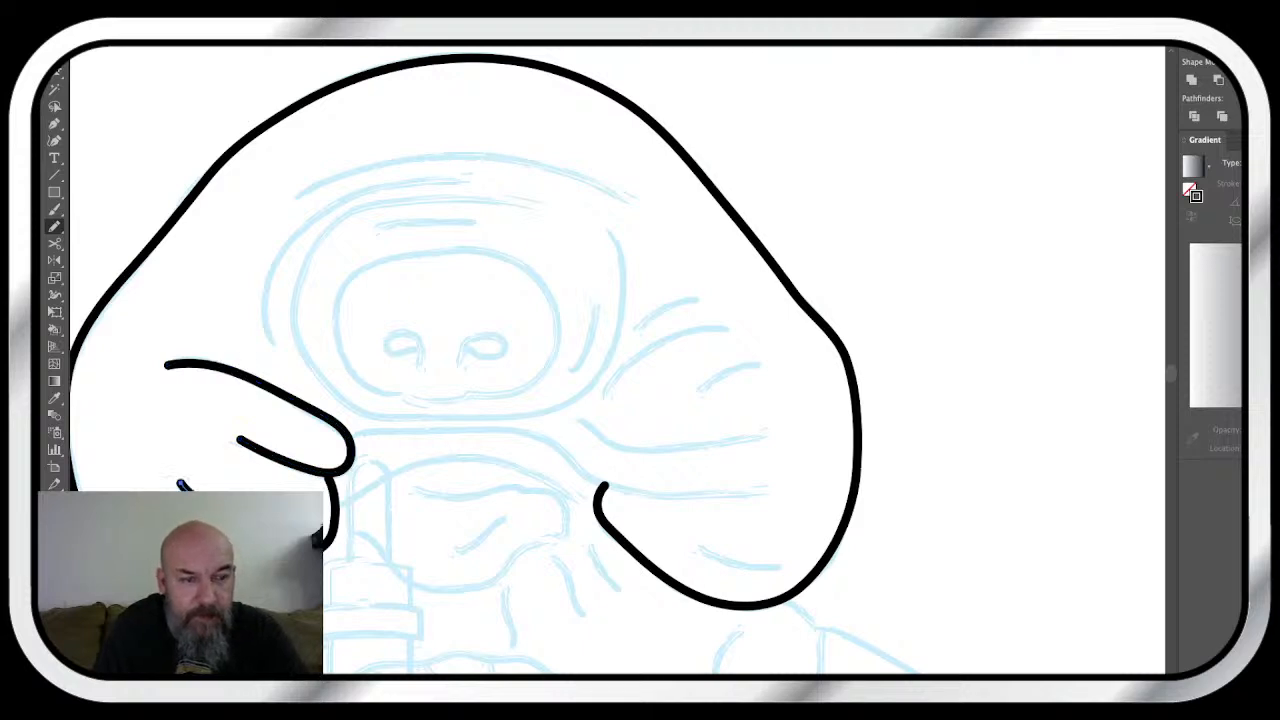
- Trace the line below the snout, the wrinkles of the right cheek and the long arched forehead crease with the Pencil tool
{"action": "mouse_move", "coordinate": [355, 433]}
{"action": "left_mouse_down"}
{"action": "mouse_move", "coordinate": [535, 434]}
{"action": "mouse_move", "coordinate": [660, 501]}
{"action": "mouse_move", "coordinate": [762, 494]}
{"action": "left_mouse_up"}
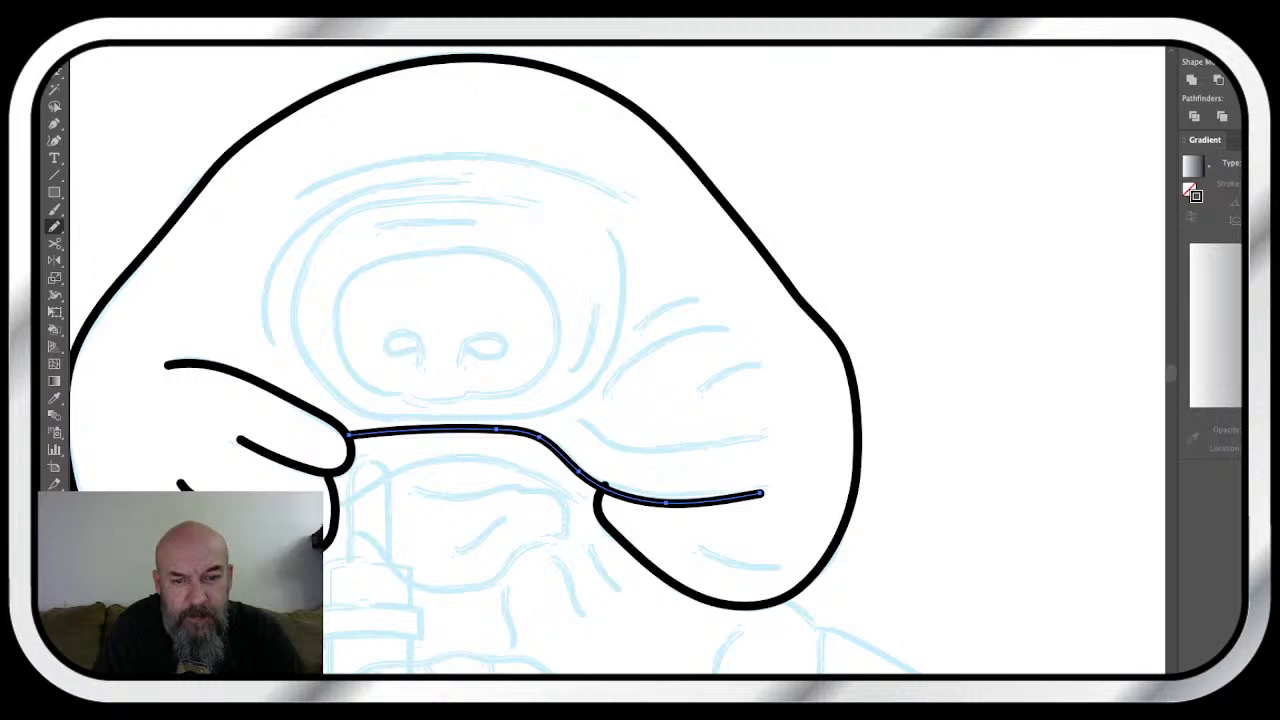
{"action": "left_click_drag", "start_coordinate": [698, 546], "coordinate": [791, 560]}
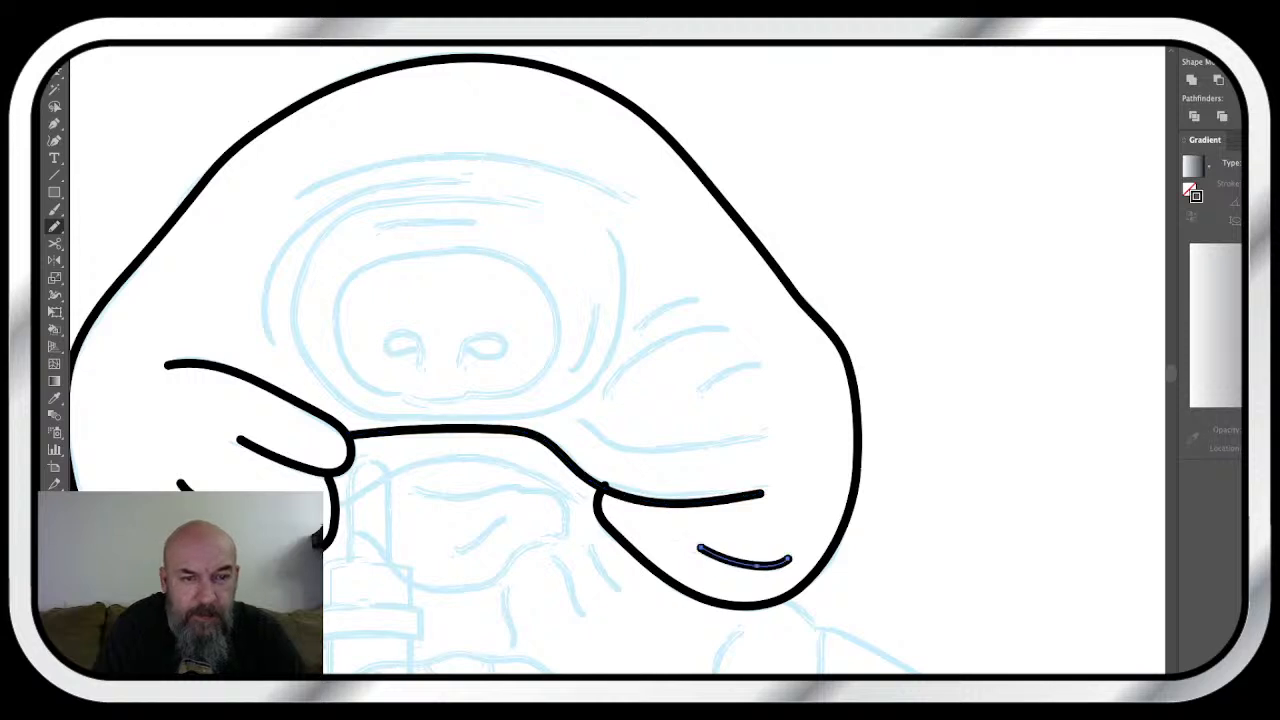
{"action": "mouse_move", "coordinate": [585, 427]}
{"action": "left_mouse_down"}
{"action": "mouse_move", "coordinate": [685, 450]}
{"action": "mouse_move", "coordinate": [763, 435]}
{"action": "left_mouse_up"}
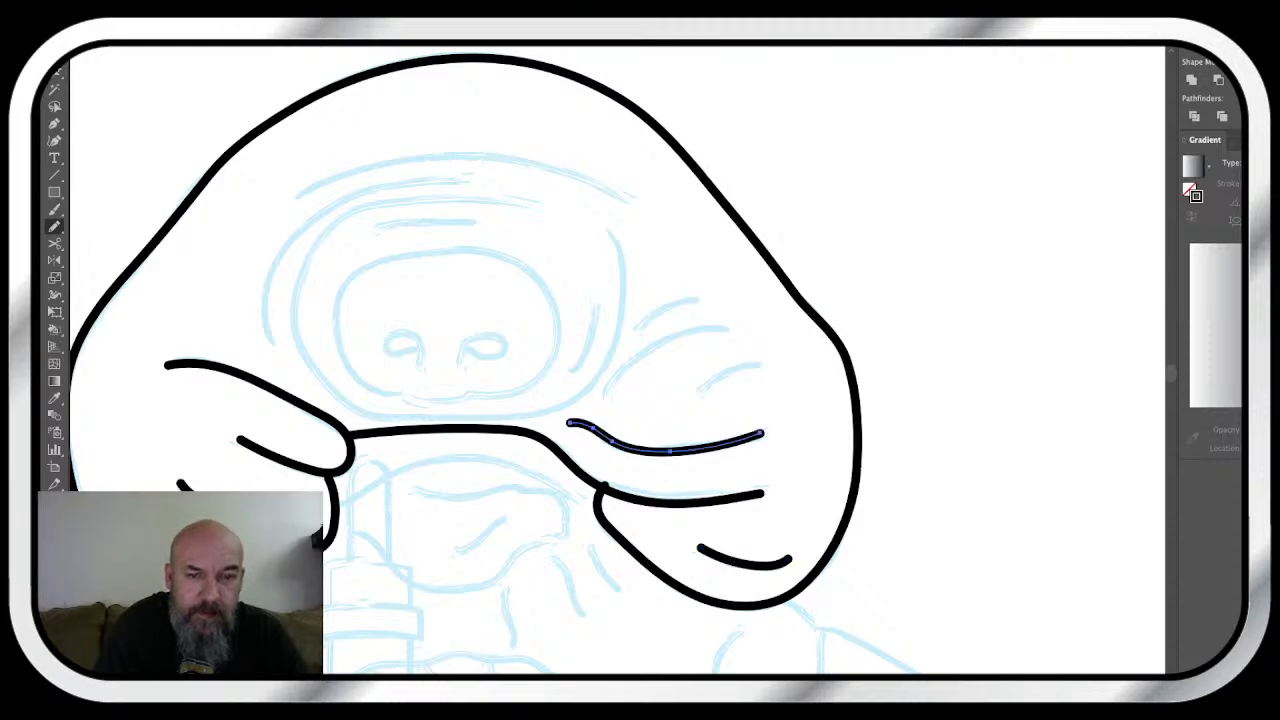
{"action": "left_click_drag", "start_coordinate": [698, 392], "coordinate": [768, 368]}
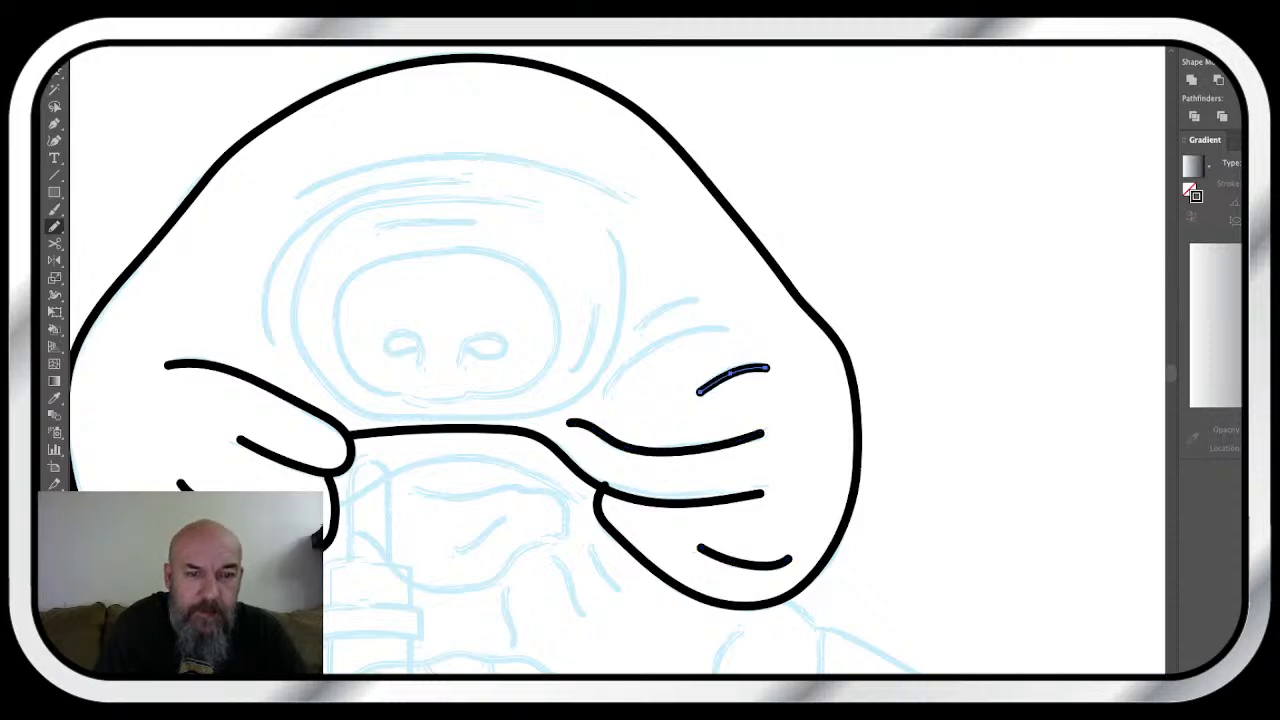
{"action": "mouse_move", "coordinate": [606, 394]}
{"action": "left_mouse_down"}
{"action": "mouse_move", "coordinate": [644, 354]}
{"action": "mouse_move", "coordinate": [738, 332]}
{"action": "left_mouse_up"}
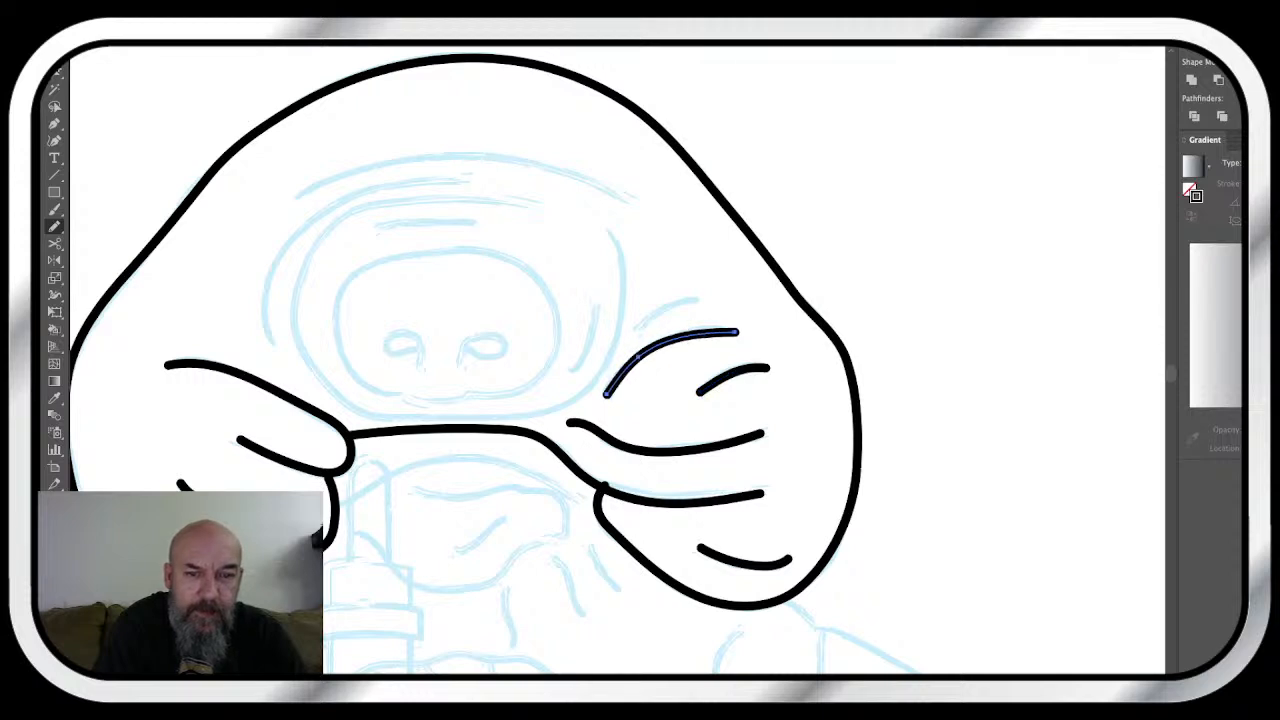
{"action": "left_click_drag", "start_coordinate": [636, 330], "coordinate": [705, 296]}
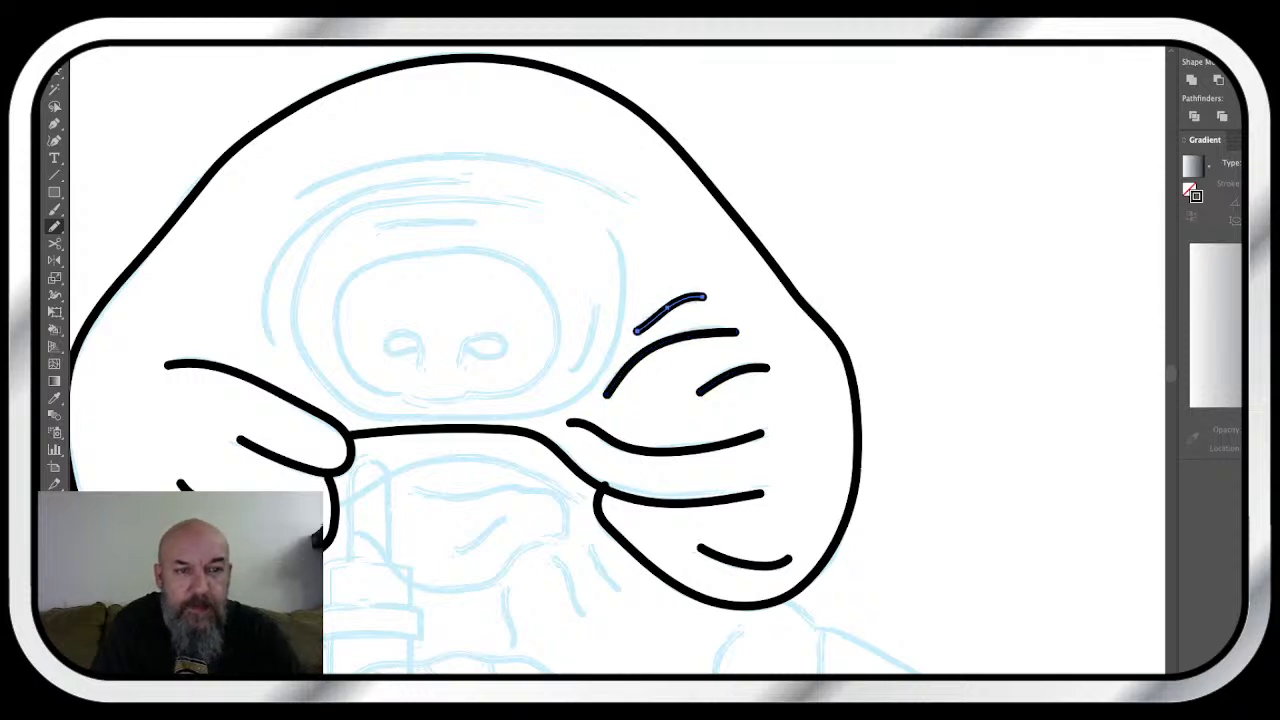
{"action": "mouse_move", "coordinate": [297, 196]}
{"action": "left_mouse_down"}
{"action": "mouse_move", "coordinate": [360, 172]}
{"action": "mouse_move", "coordinate": [480, 158]}
{"action": "mouse_move", "coordinate": [625, 198]}
{"action": "left_mouse_up"}
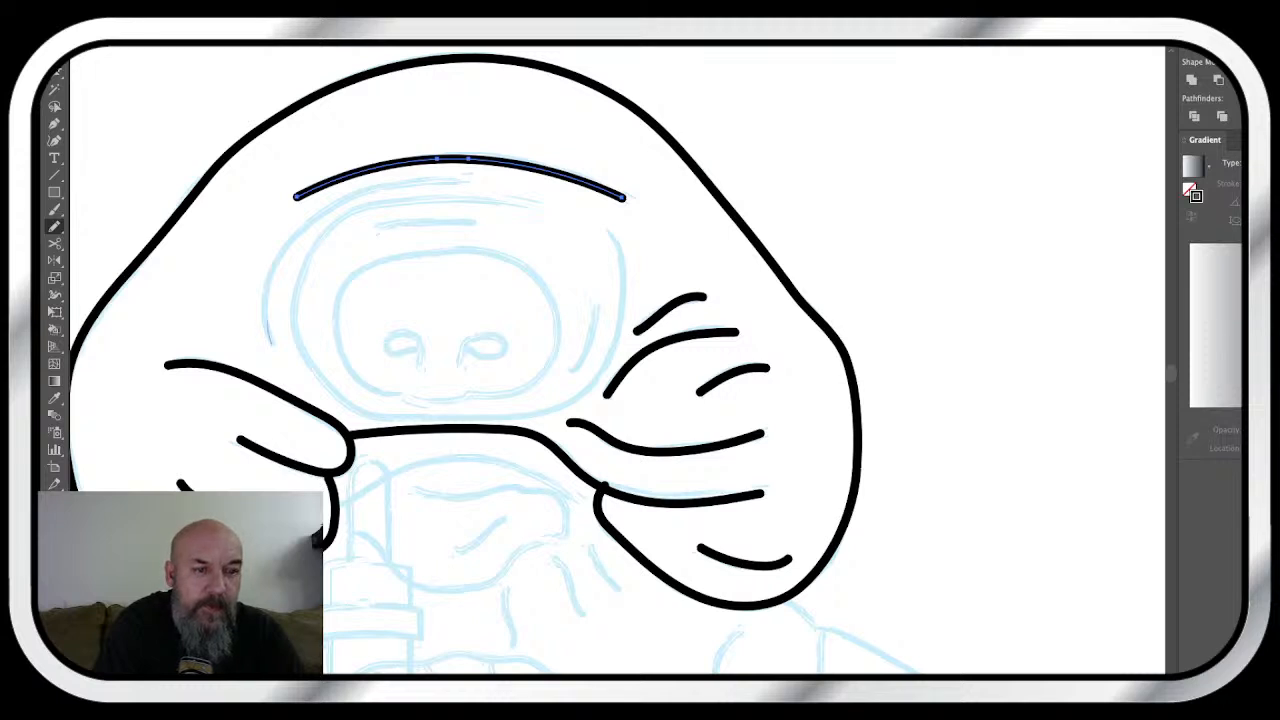
{"action": "mouse_move", "coordinate": [318, 215]}
{"action": "left_mouse_down"}
{"action": "mouse_move", "coordinate": [295, 240]}
{"action": "mouse_move", "coordinate": [270, 345]}
{"action": "left_mouse_up"}
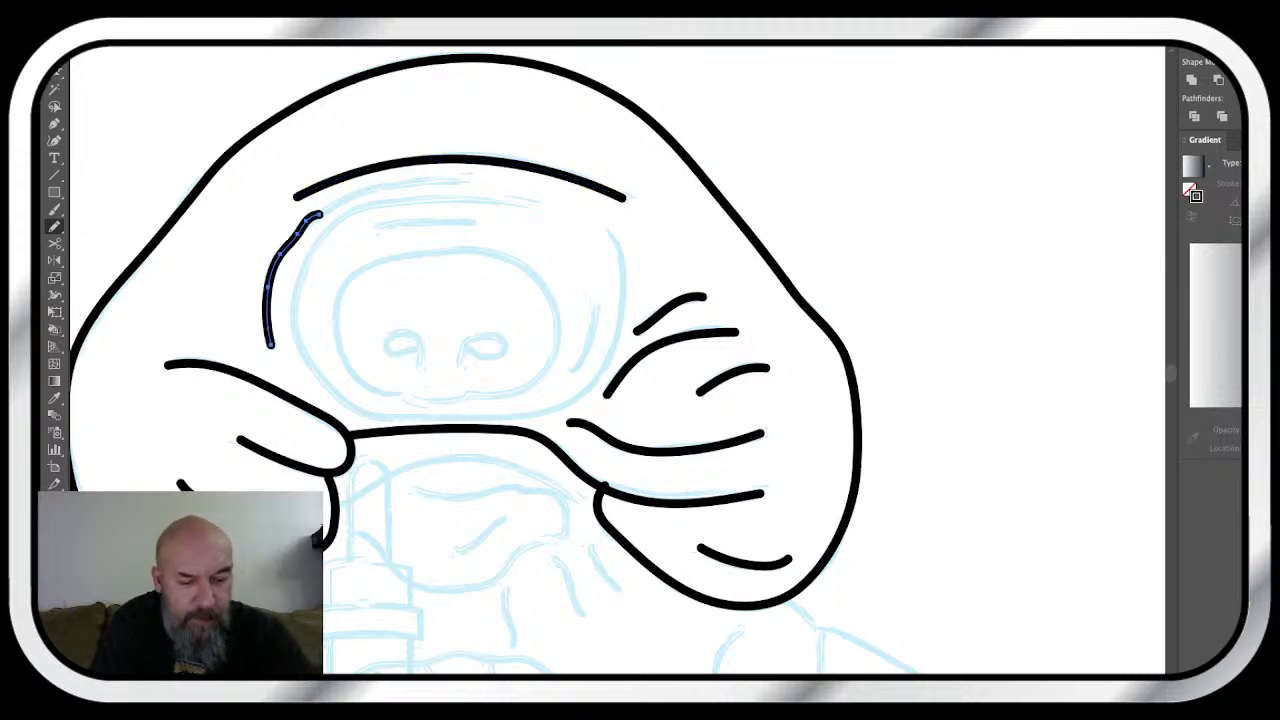
{"action": "key", "text": "ctrl+z"}
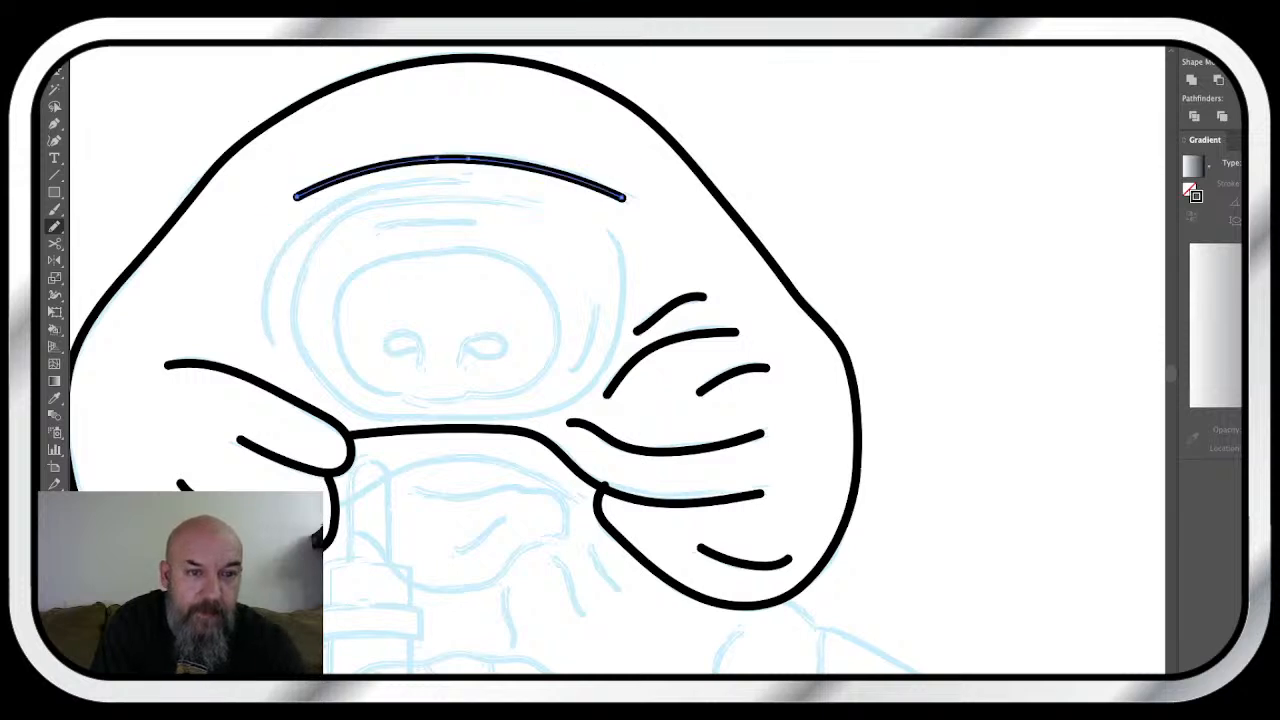
{"action": "mouse_move", "coordinate": [460, 180]}
{"action": "left_mouse_down"}
{"action": "mouse_move", "coordinate": [384, 188]}
{"action": "mouse_move", "coordinate": [314, 216]}
{"action": "mouse_move", "coordinate": [280, 250]}
{"action": "mouse_move", "coordinate": [272, 341]}
{"action": "left_mouse_up"}
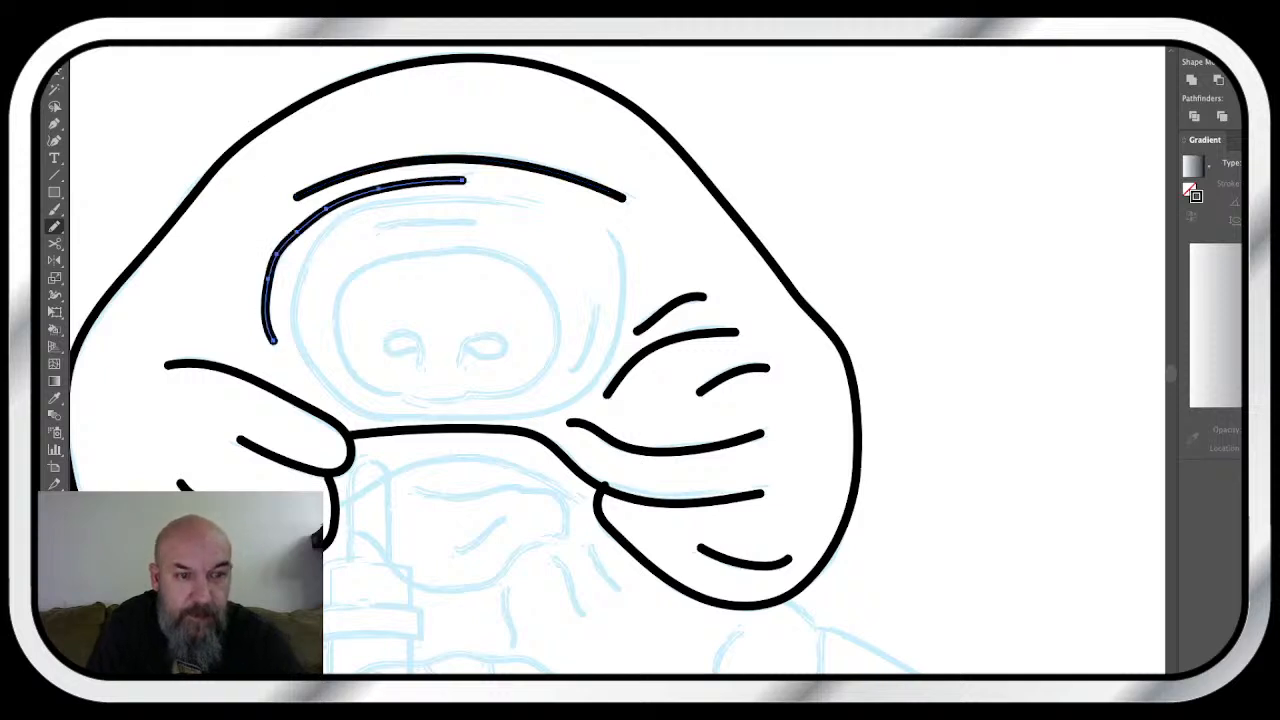
{"action": "key", "text": "ctrl+z"}
{"action": "left_click_drag", "start_coordinate": [464, 180], "coordinate": [320, 197]}
{"action": "key", "text": "ctrl+z"}
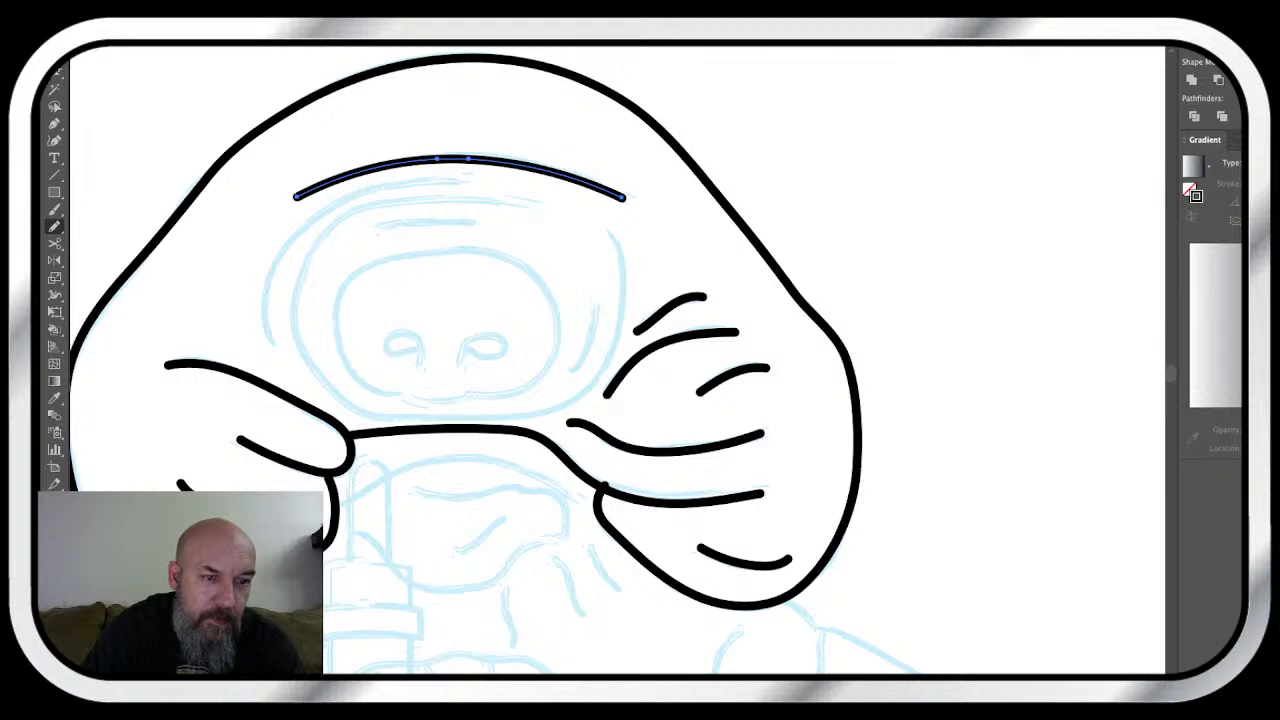
{"action": "mouse_move", "coordinate": [263, 340]}
{"action": "left_mouse_down"}
{"action": "mouse_move", "coordinate": [272, 255]}
{"action": "mouse_move", "coordinate": [310, 225]}
{"action": "left_mouse_up"}
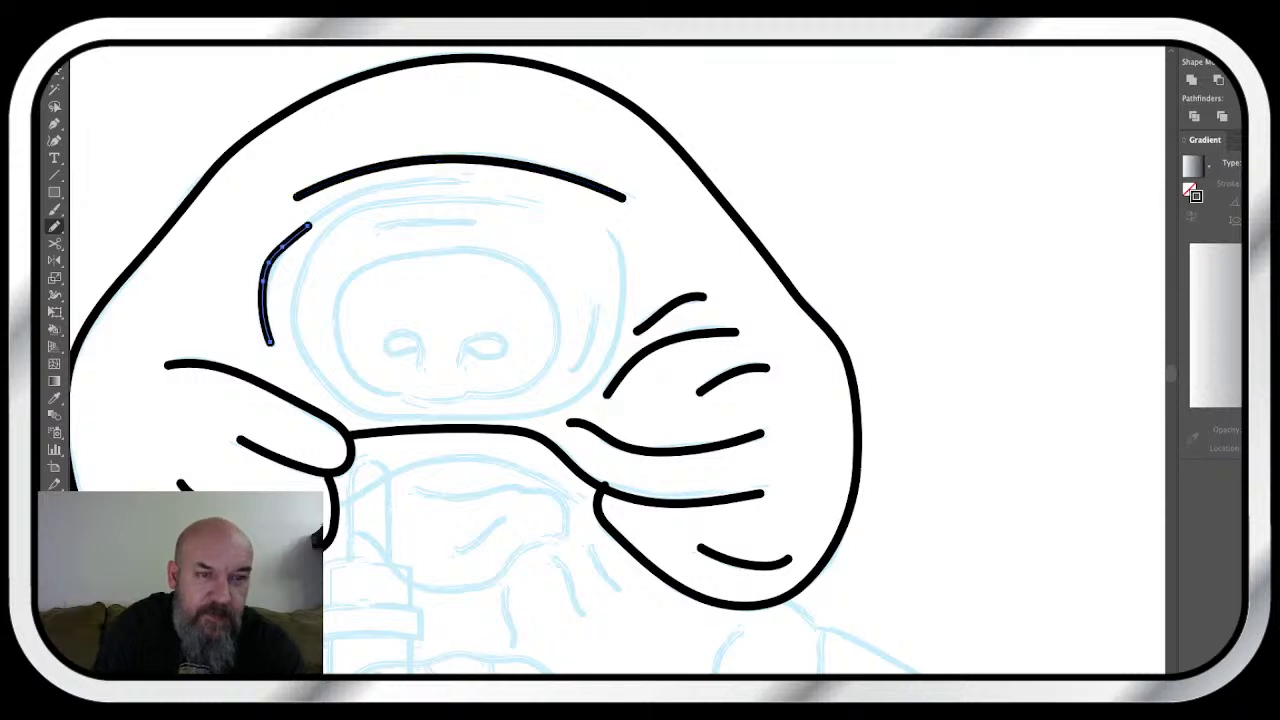
{"action": "key", "text": "ctrl+z"}
{"action": "key", "text": "ctrl+z"}
- Trace the outer arched crease, the large ring around the snout and the two short creases inside it with the Pencil tool
{"action": "mouse_move", "coordinate": [460, 180]}
{"action": "left_mouse_down"}
{"action": "mouse_move", "coordinate": [348, 188]}
{"action": "mouse_move", "coordinate": [264, 300]}
{"action": "mouse_move", "coordinate": [270, 342]}
{"action": "left_mouse_up"}
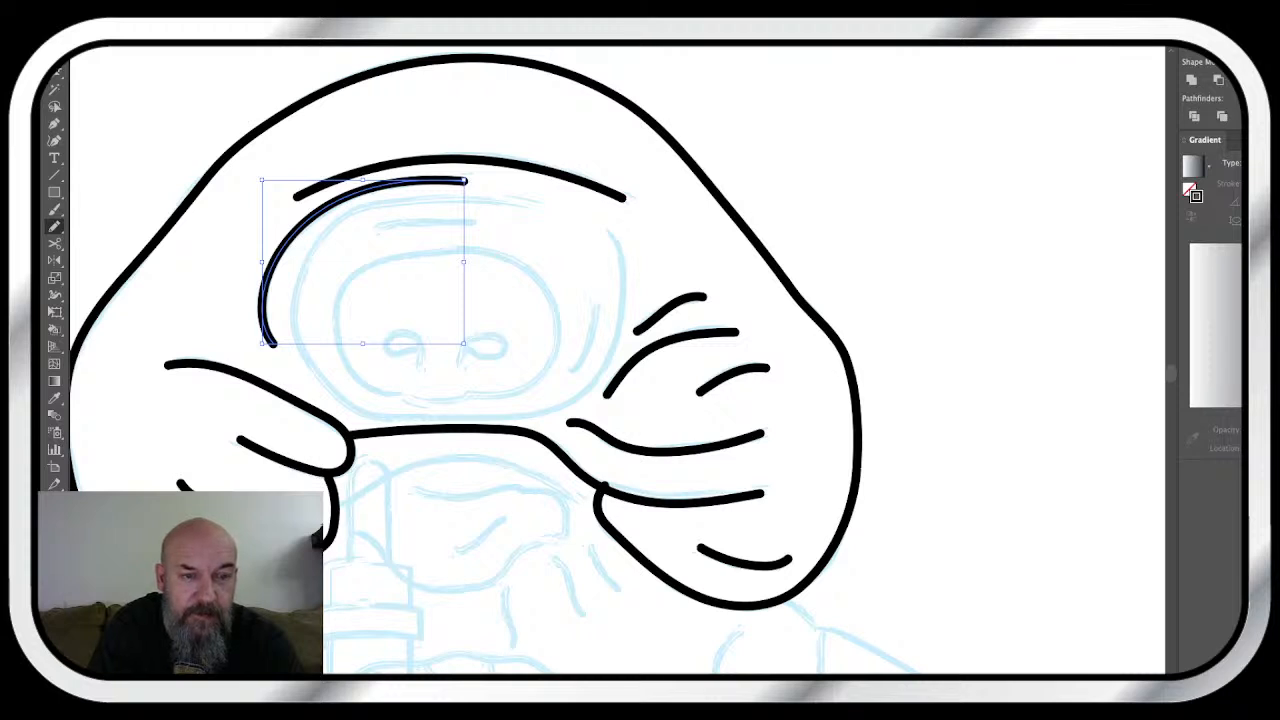
{"action": "key", "text": "ctrl+shift+a"}
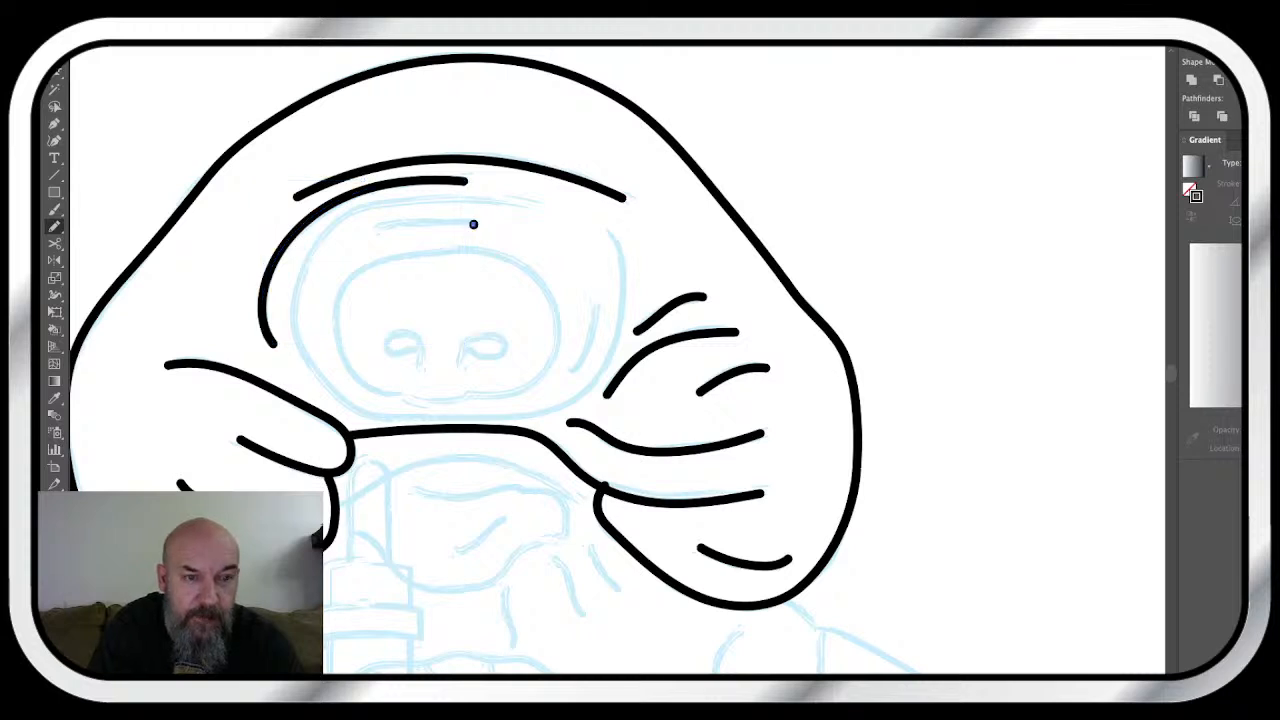
{"action": "key", "text": "ctrl+z"}
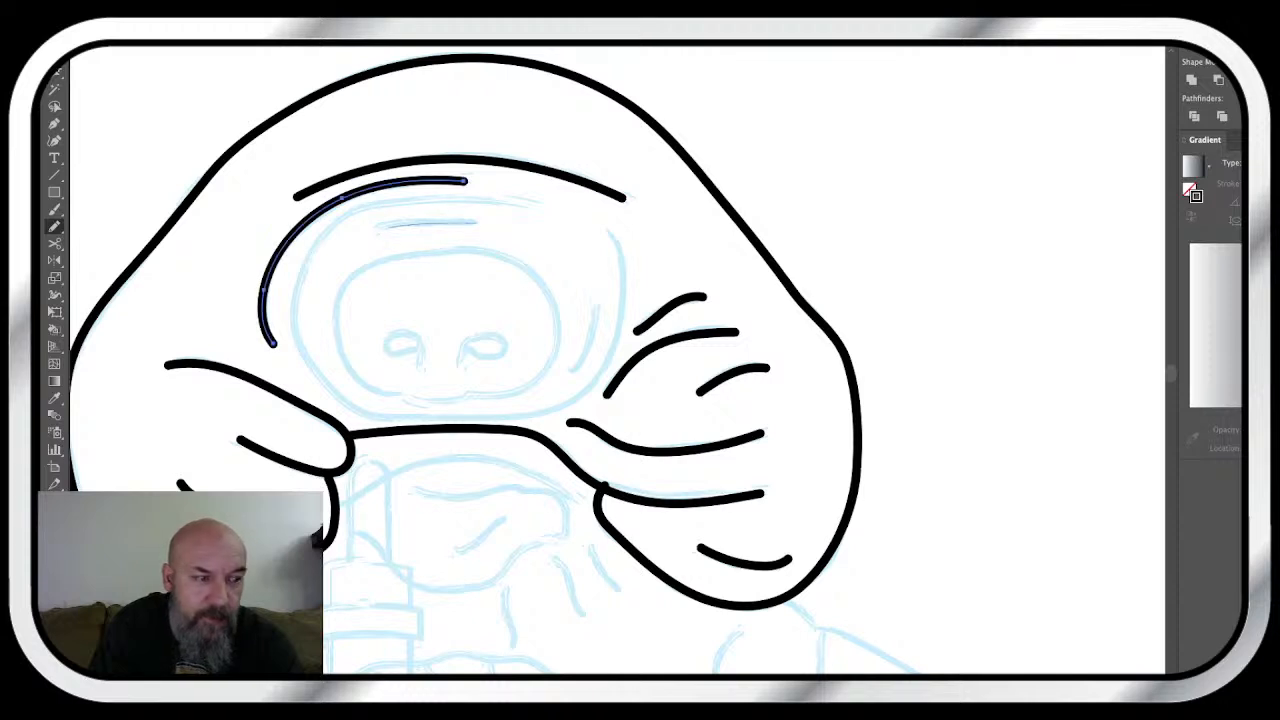
{"action": "mouse_move", "coordinate": [372, 231]}
{"action": "left_mouse_down"}
{"action": "mouse_move", "coordinate": [478, 223]}
{"action": "mouse_move", "coordinate": [472, 201]}
{"action": "mouse_move", "coordinate": [352, 214]}
{"action": "mouse_move", "coordinate": [300, 345]}
{"action": "mouse_move", "coordinate": [360, 414]}
{"action": "mouse_move", "coordinate": [408, 419]}
{"action": "mouse_move", "coordinate": [572, 400]}
{"action": "mouse_move", "coordinate": [610, 346]}
{"action": "mouse_move", "coordinate": [623, 266]}
{"action": "mouse_move", "coordinate": [607, 231]}
{"action": "left_mouse_up"}
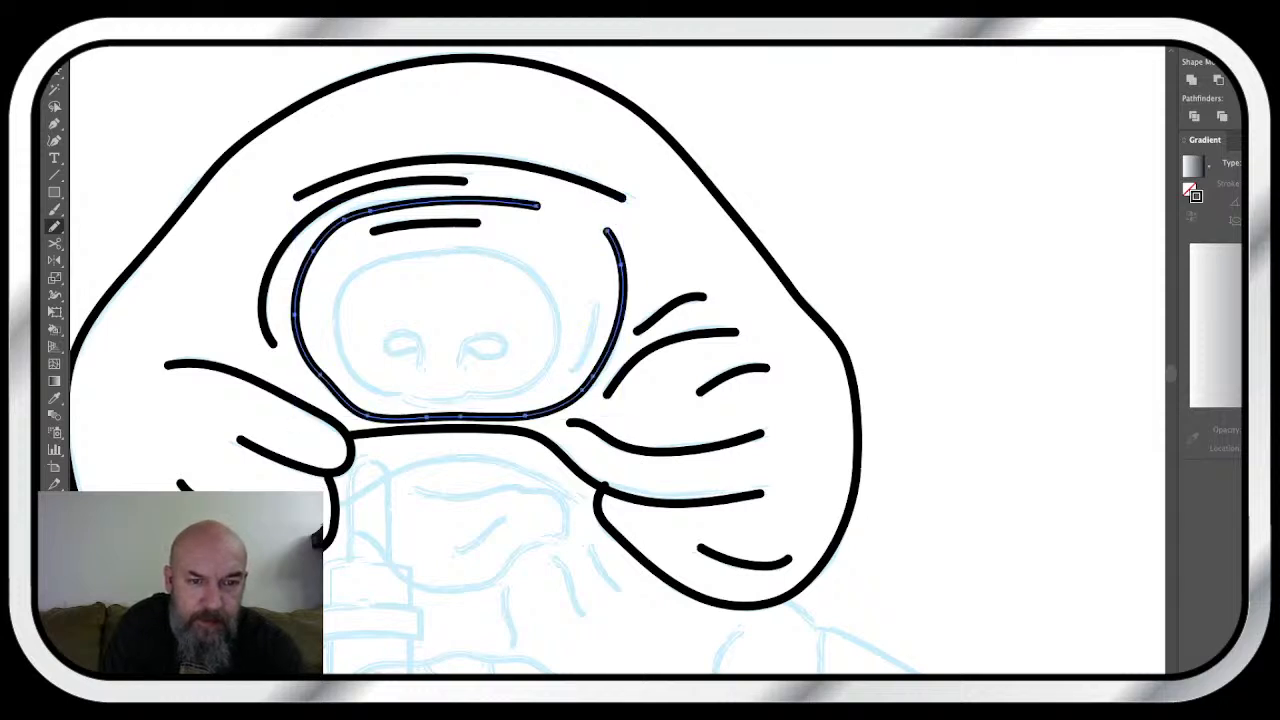
{"action": "mouse_move", "coordinate": [592, 302]}
{"action": "left_mouse_down"}
{"action": "mouse_move", "coordinate": [594, 332]}
{"action": "mouse_move", "coordinate": [567, 372]}
{"action": "left_mouse_up"}
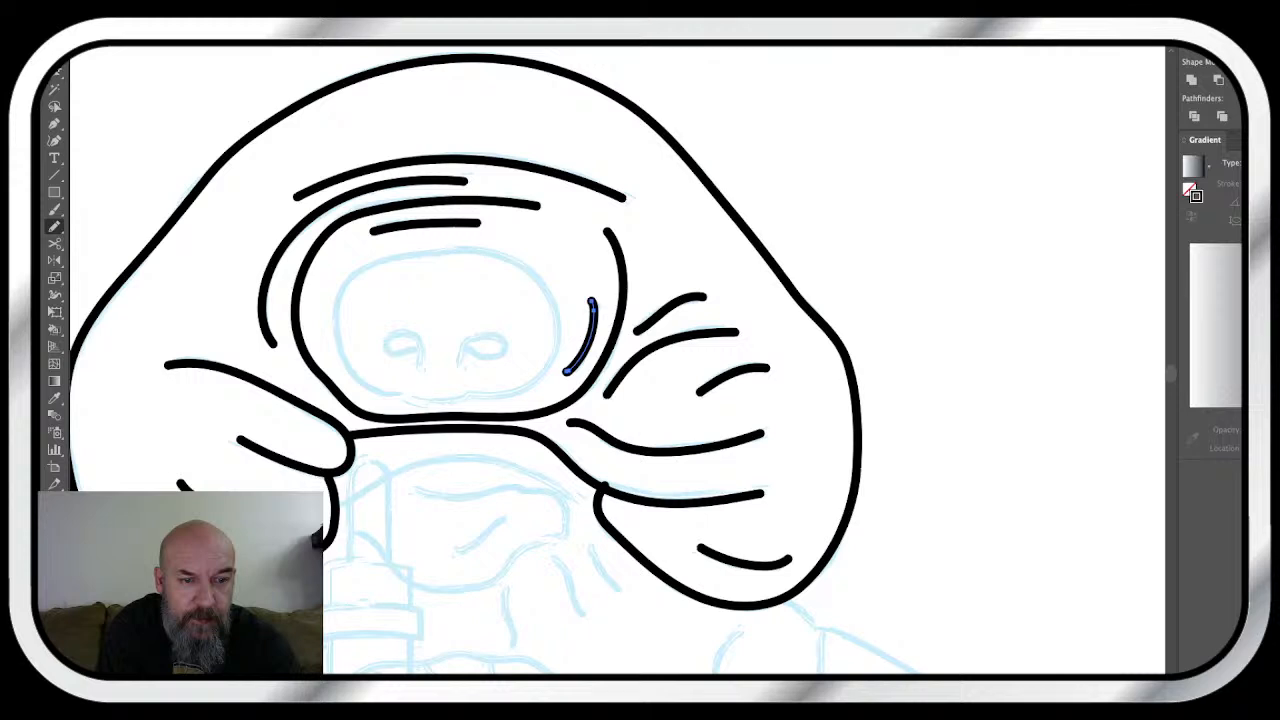
- Trace the closed snout outline with its notched lower edge using the Pencil tool, and smooth its upper left and right curves
{"action": "mouse_move", "coordinate": [402, 396]}
{"action": "left_mouse_down"}
{"action": "mouse_move", "coordinate": [474, 393]}
{"action": "mouse_move", "coordinate": [551, 366]}
{"action": "mouse_move", "coordinate": [548, 294]}
{"action": "mouse_move", "coordinate": [514, 261]}
{"action": "mouse_move", "coordinate": [464, 253]}
{"action": "mouse_move", "coordinate": [364, 270]}
{"action": "mouse_move", "coordinate": [338, 326]}
{"action": "mouse_move", "coordinate": [343, 354]}
{"action": "mouse_move", "coordinate": [372, 386]}
{"action": "mouse_move", "coordinate": [404, 395]}
{"action": "left_mouse_up"}
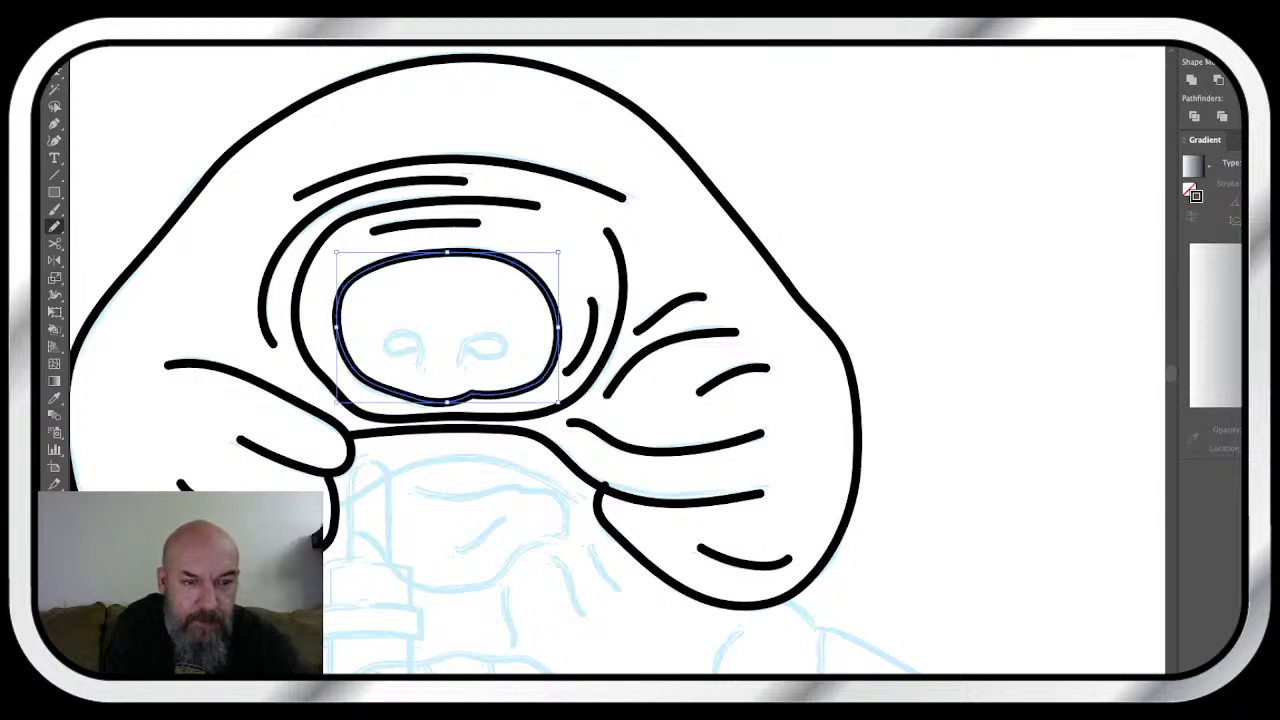
{"action": "key", "text": "super+z"}
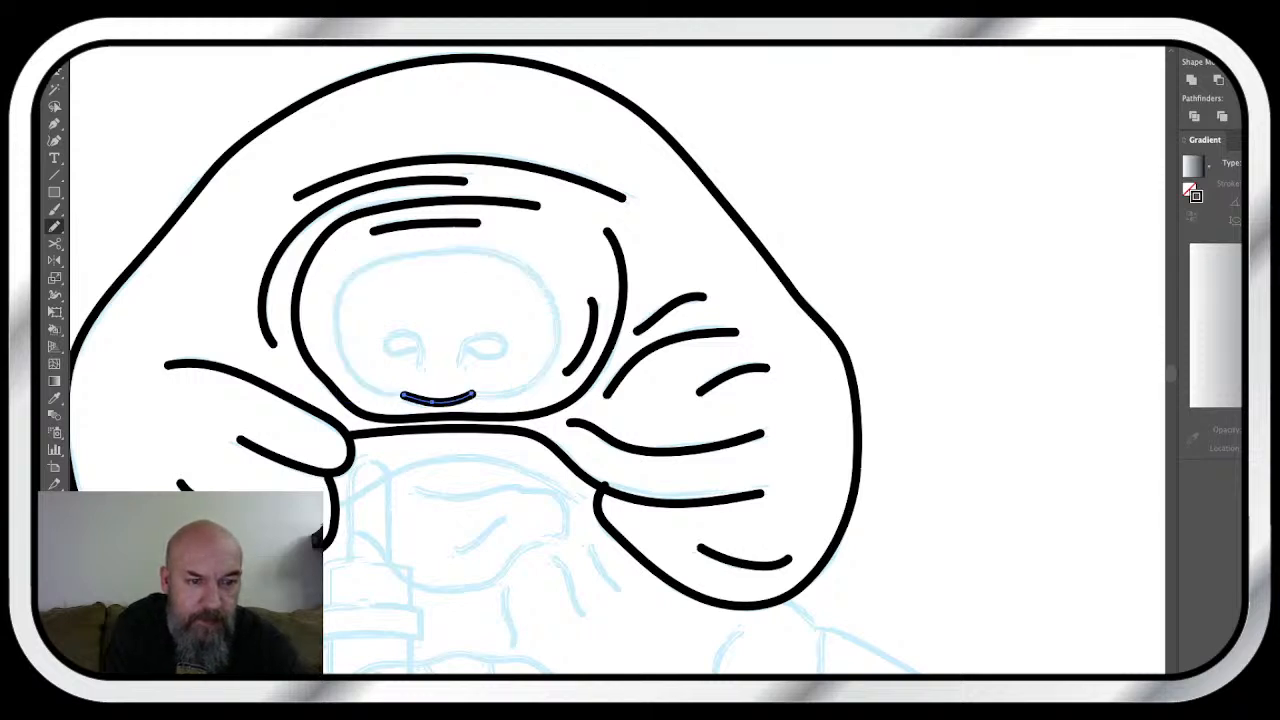
{"action": "mouse_move", "coordinate": [392, 395]}
{"action": "left_mouse_down"}
{"action": "mouse_move", "coordinate": [347, 363]}
{"action": "mouse_move", "coordinate": [340, 288]}
{"action": "mouse_move", "coordinate": [432, 251]}
{"action": "mouse_move", "coordinate": [488, 250]}
{"action": "mouse_move", "coordinate": [524, 268]}
{"action": "mouse_move", "coordinate": [543, 300]}
{"action": "mouse_move", "coordinate": [552, 366]}
{"action": "mouse_move", "coordinate": [512, 394]}
{"action": "mouse_move", "coordinate": [476, 395]}
{"action": "left_mouse_up"}
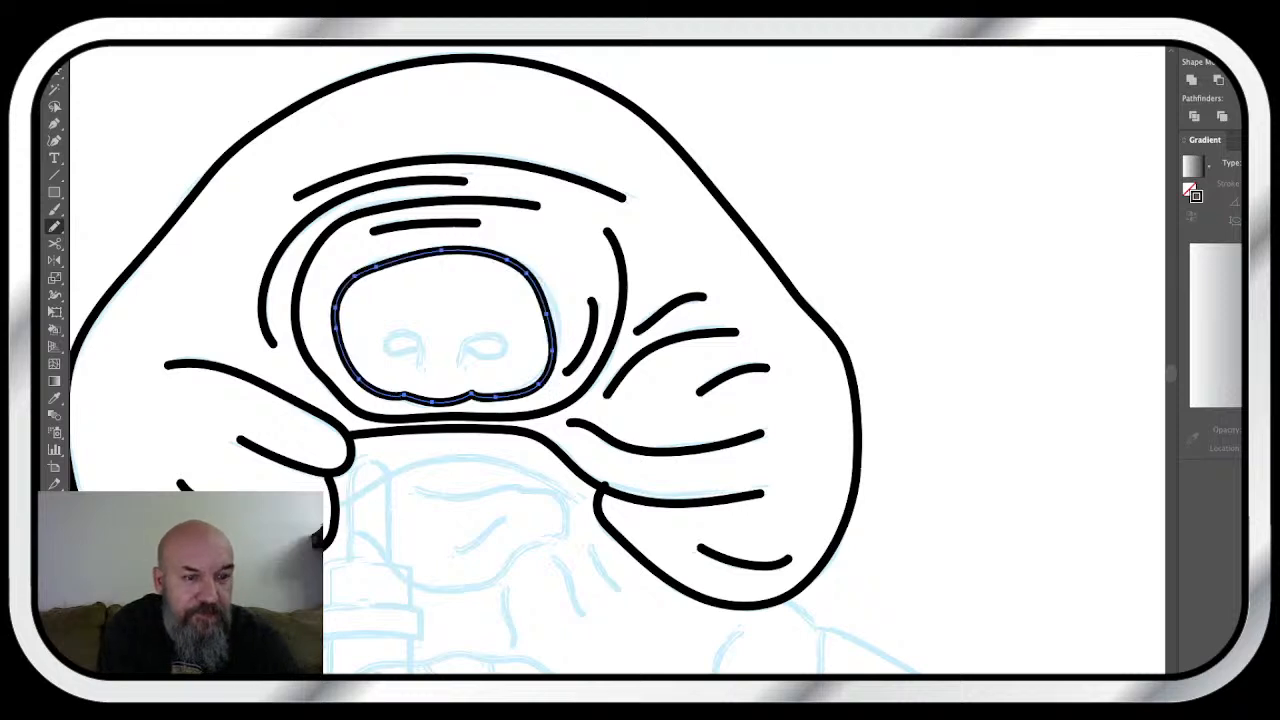
{"action": "mouse_move", "coordinate": [340, 334]}
{"action": "left_mouse_down"}
{"action": "mouse_move", "coordinate": [360, 278]}
{"action": "mouse_move", "coordinate": [424, 260]}
{"action": "left_mouse_up"}
{"action": "left_click_drag", "start_coordinate": [514, 264], "coordinate": [542, 344]}
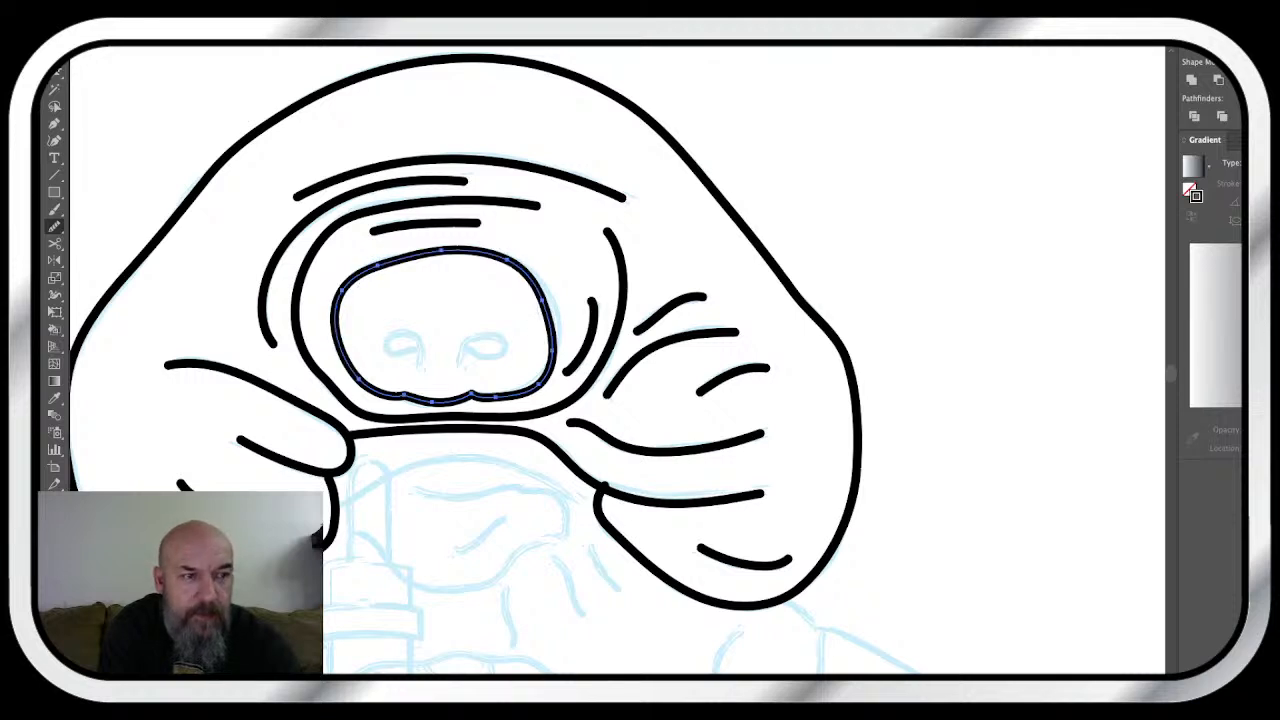
- Adjust the anchor points on the upper left curve of the snout outline with the Direct Selection tool
{"action": "key", "text": "a"}
{"action": "left_click", "coordinate": [472, 408]}
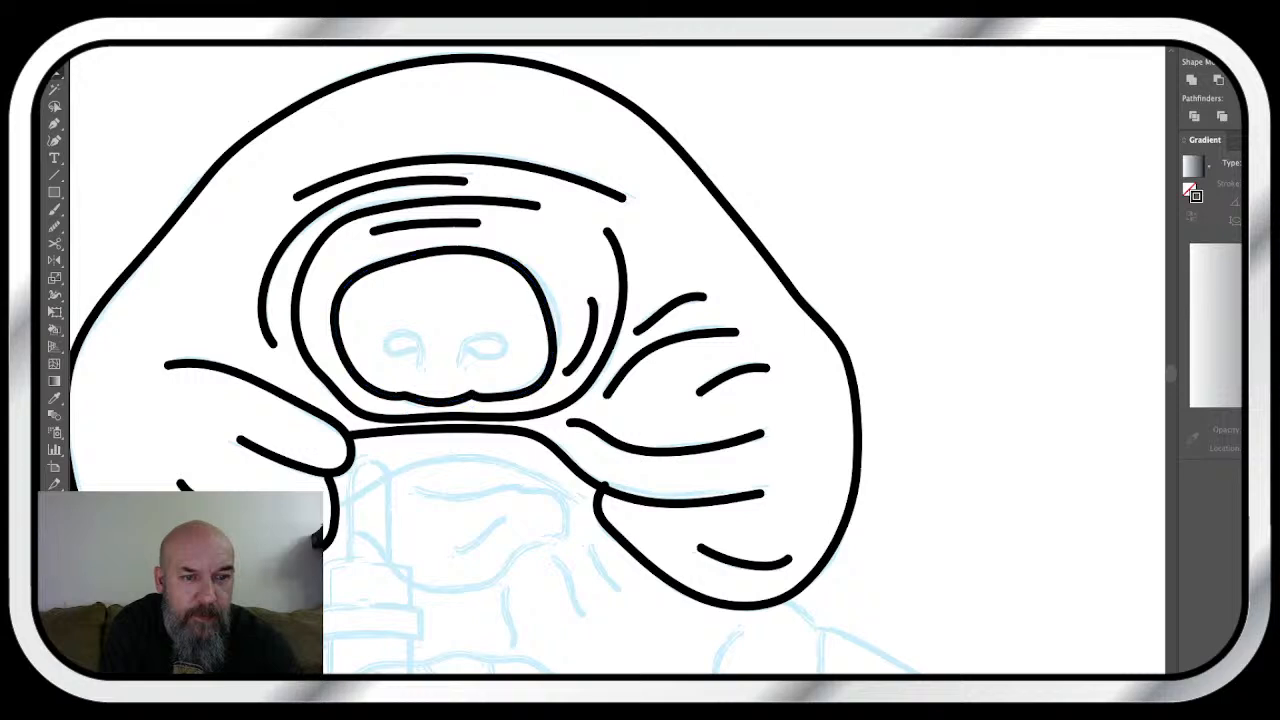
{"action": "left_click", "coordinate": [342, 291]}
{"action": "left_click_drag", "start_coordinate": [377, 266], "coordinate": [420, 247]}
{"action": "key", "text": "v"}
{"action": "key", "text": "super+z"}
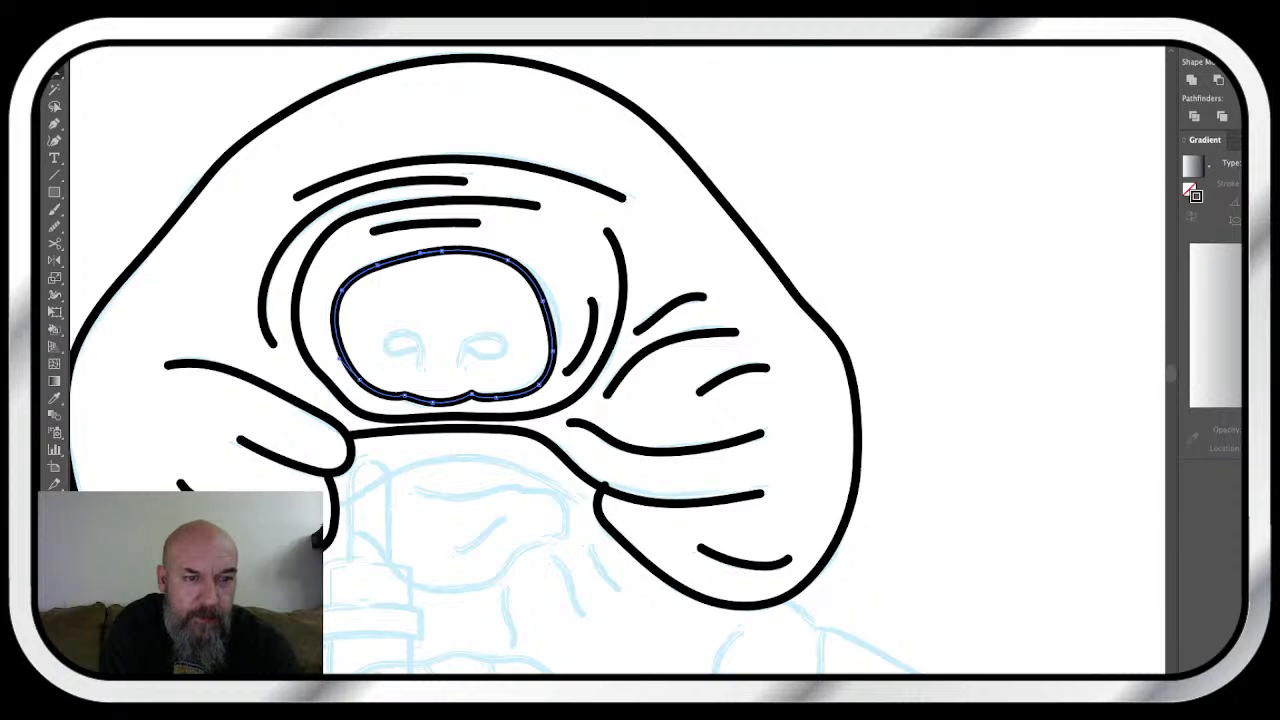
{"action": "left_click_drag", "start_coordinate": [342, 291], "coordinate": [386, 263]}
{"action": "key", "text": "super+shift+a"}
{"action": "left_click", "coordinate": [387, 265]}
{"action": "key", "text": "super+z"}
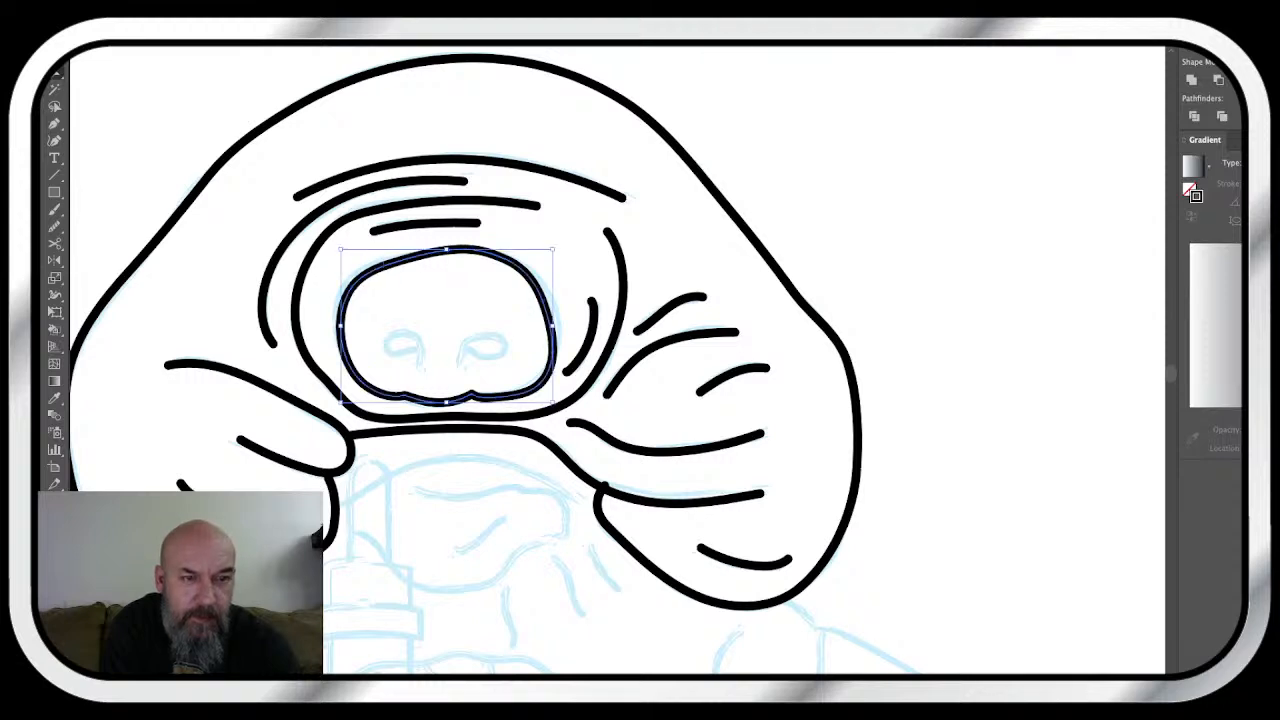
{"action": "key", "text": "super+shift+a"}
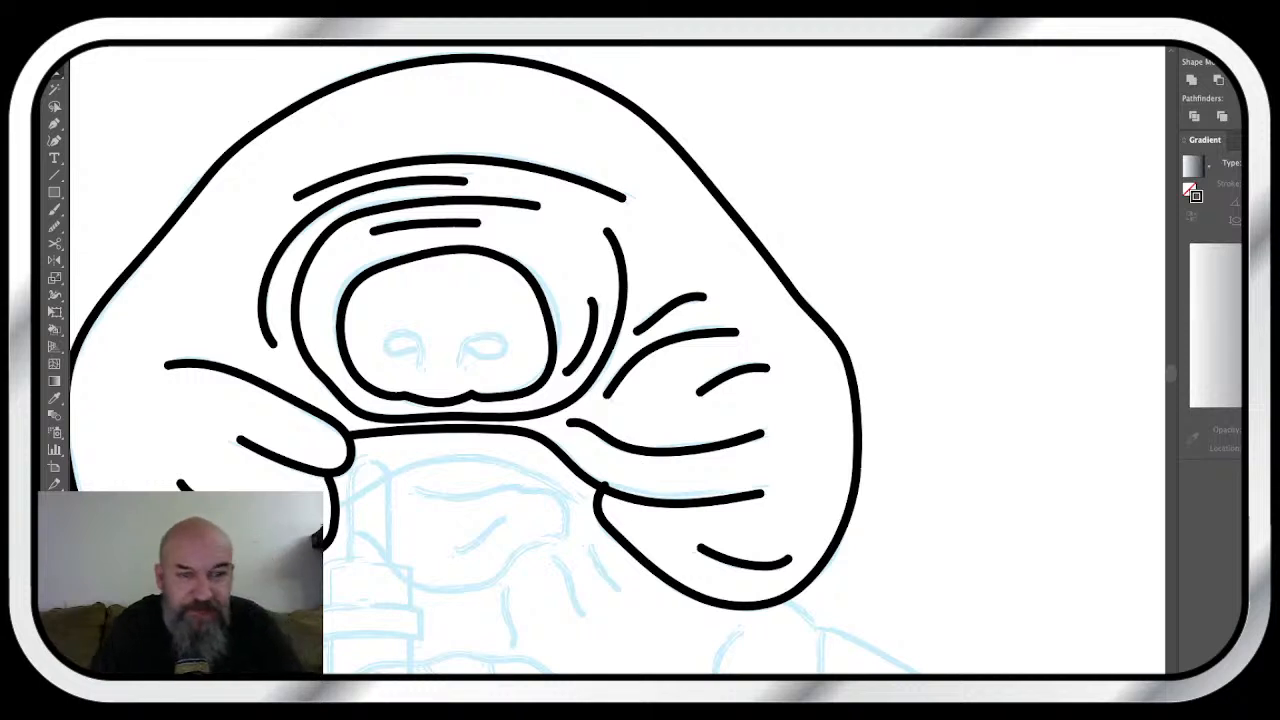
- Apply a width profile tapered at both ends to the free-standing wrinkles of both cheeks
{"action": "key", "text": "super+="}
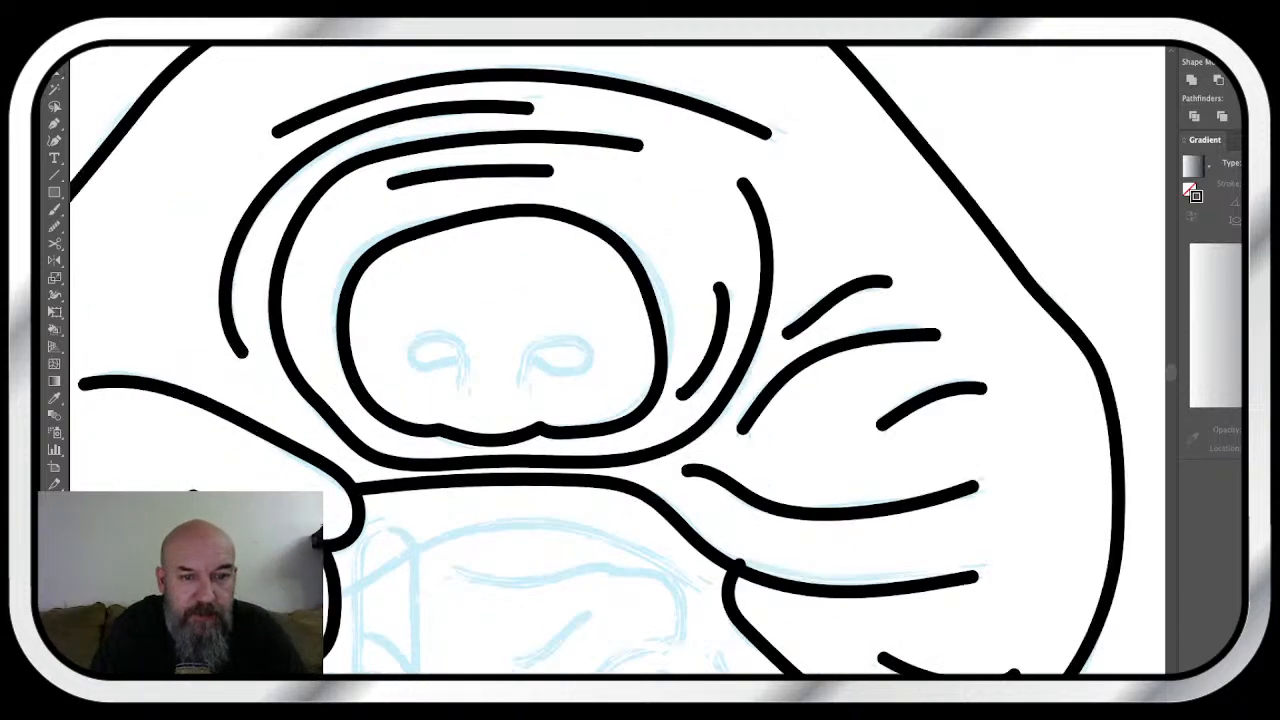
{"action": "key", "text": "super+="}
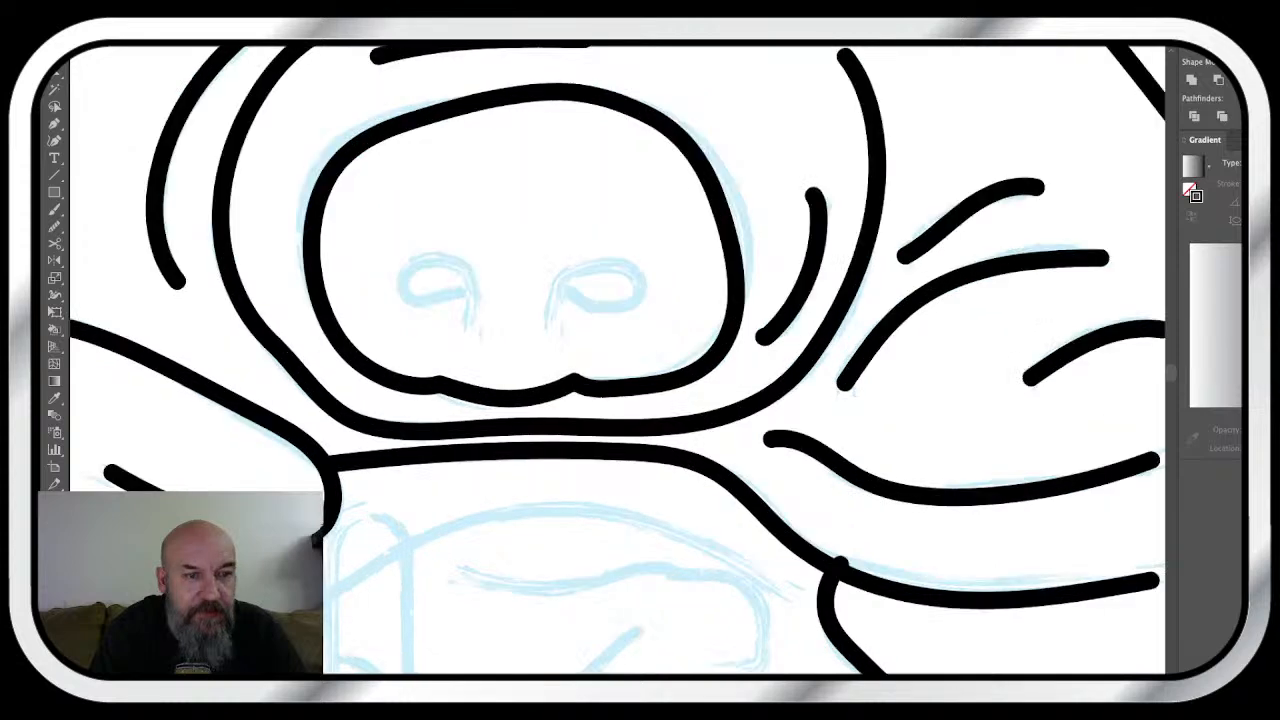
{"action": "key", "text": "super+minus"}
{"action": "key", "text": "super+minus"}
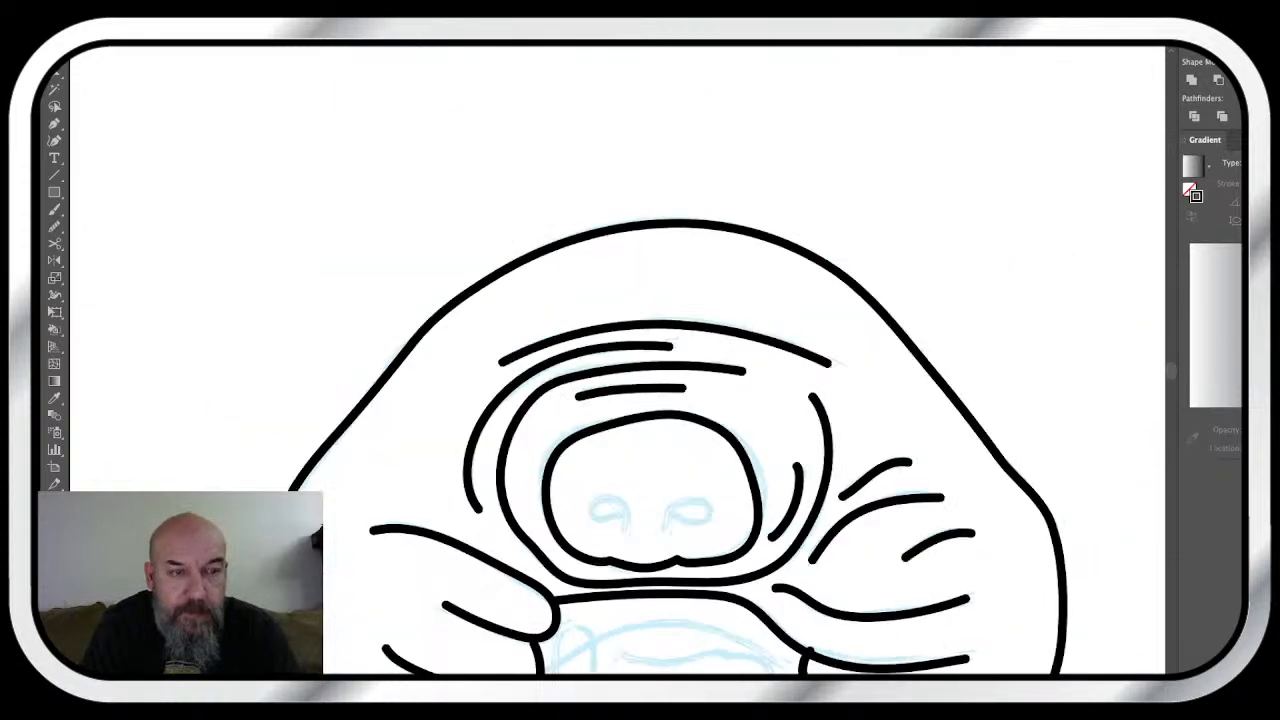
{"action": "scroll", "coordinate": [656, 376], "scroll_direction": "down", "scroll_amount": 3}
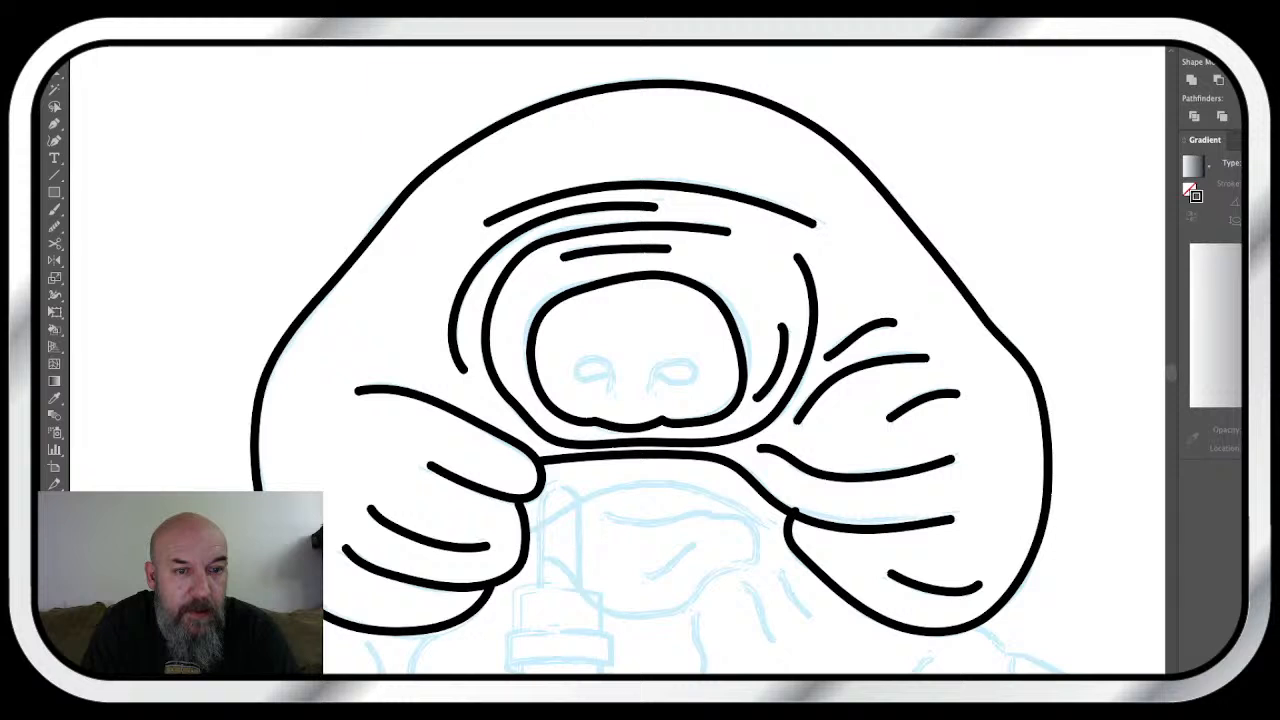
{"action": "scroll", "coordinate": [617, 360], "scroll_direction": "down", "scroll_amount": 2}
{"action": "scroll", "coordinate": [617, 360], "scroll_direction": "right", "scroll_amount": 2}
{"action": "left_click", "coordinate": [350, 457]}
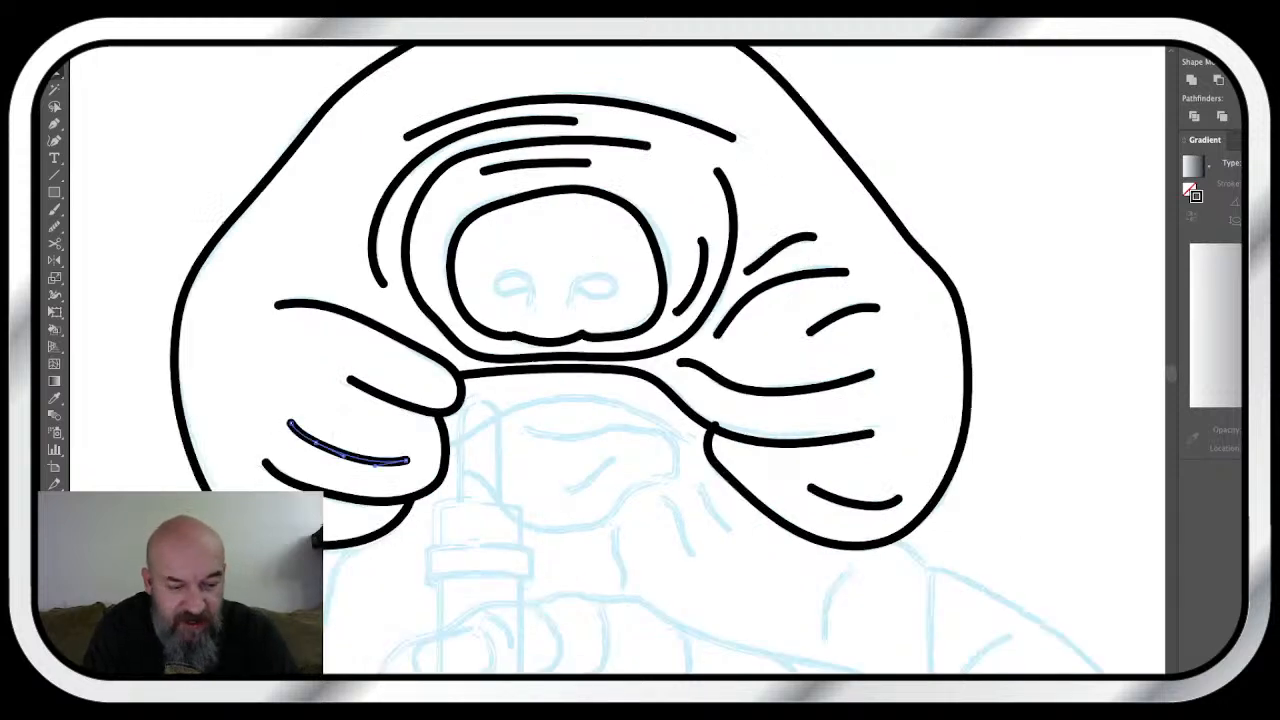
{"action": "left_click", "coordinate": [831, 491], "text": "shift"}
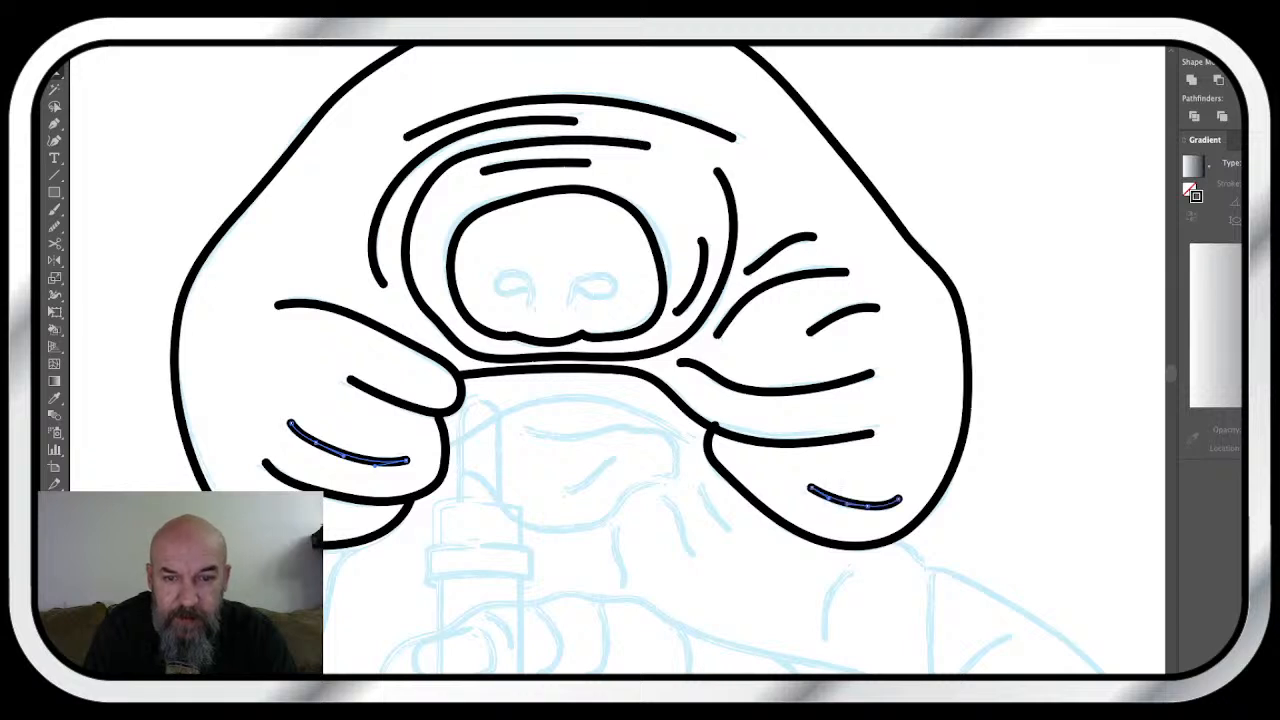
{"action": "left_click_drag", "start_coordinate": [851, 392], "coordinate": [775, 236]}
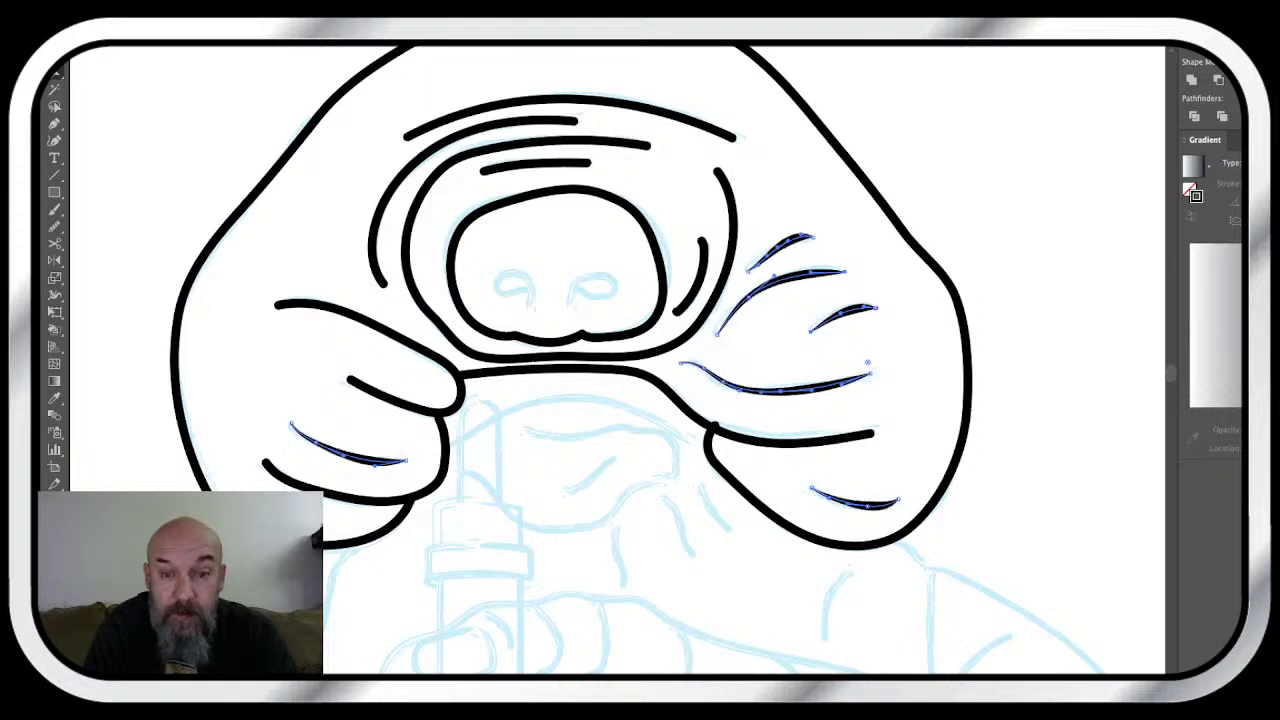
{"action": "key", "text": "super+shift+a"}
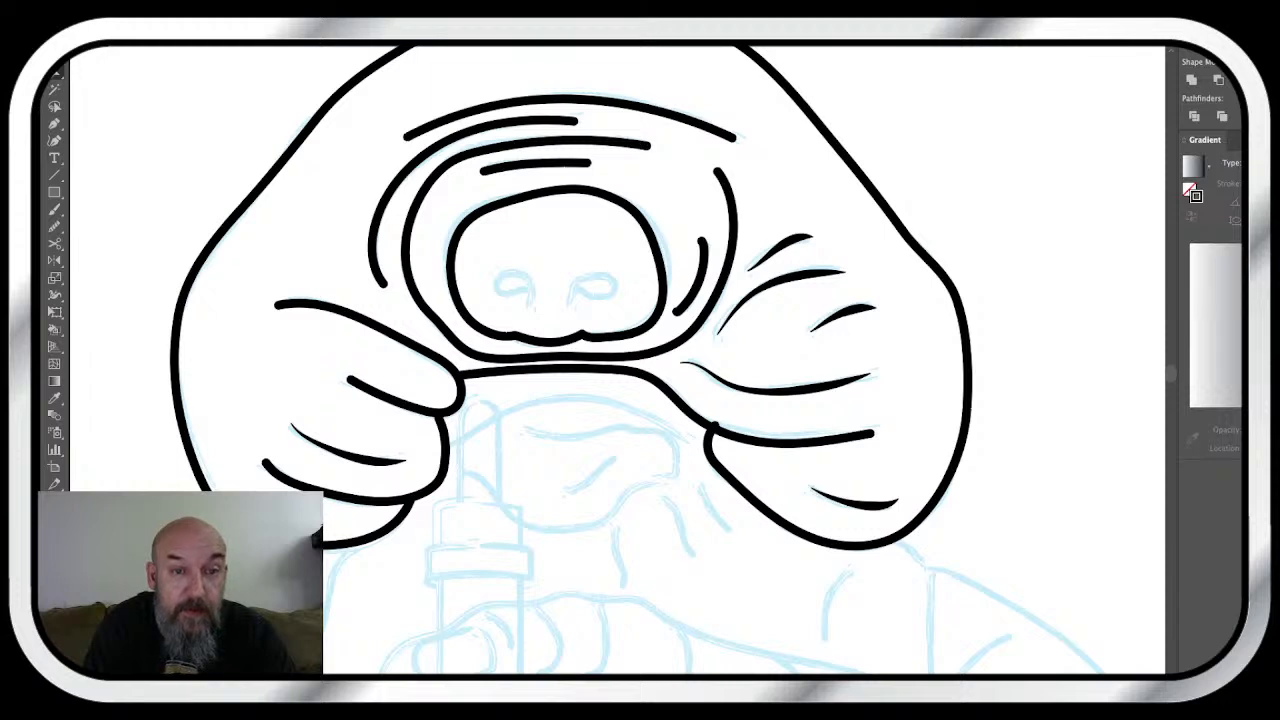
- Apply the tapered width profile to the forehead crease and all the creases around the snout, leaving the snout outline uniform
{"action": "left_click_drag", "start_coordinate": [519, 80], "coordinate": [553, 170]}
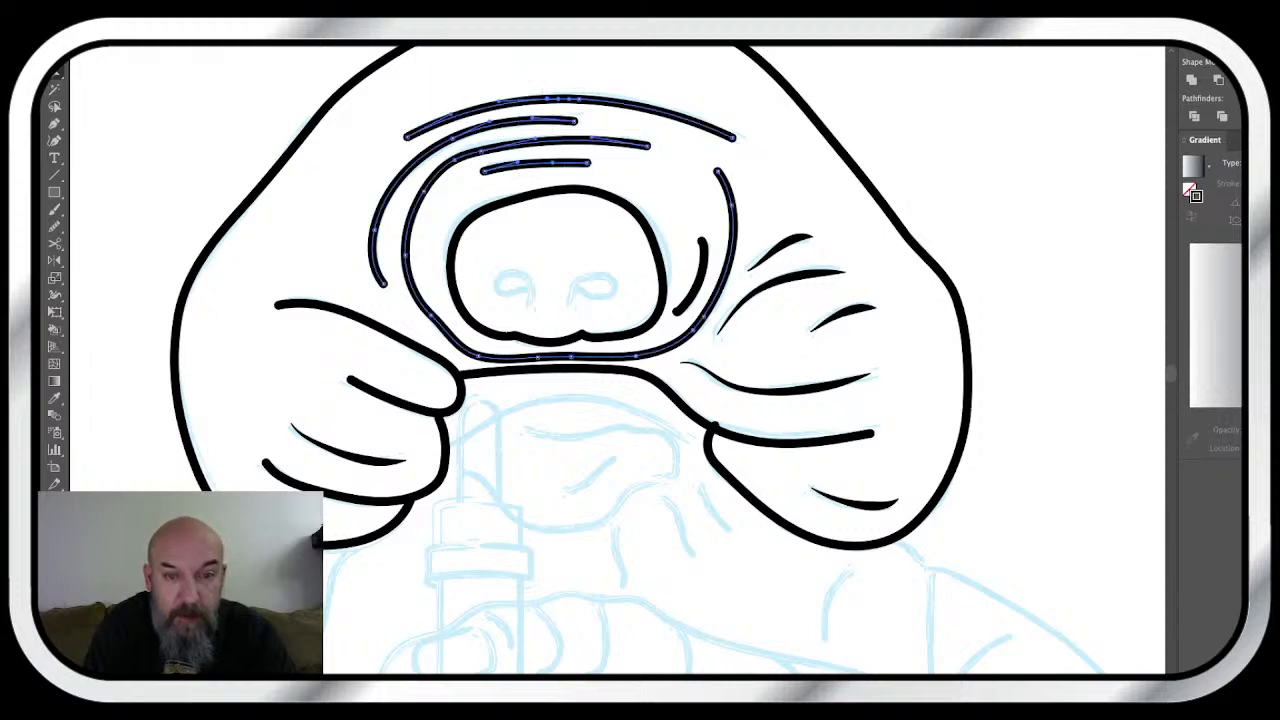
{"action": "left_click", "coordinate": [701, 276], "text": "shift"}
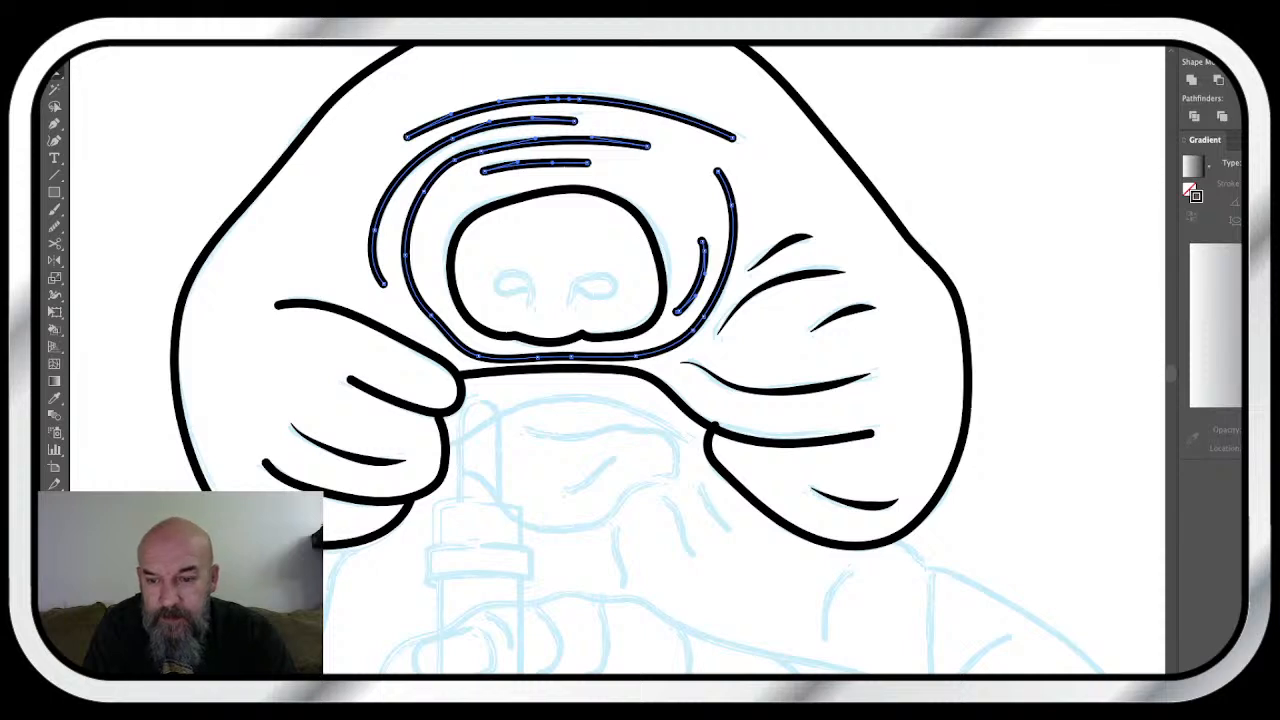
{"action": "key", "text": "super+shift+a"}
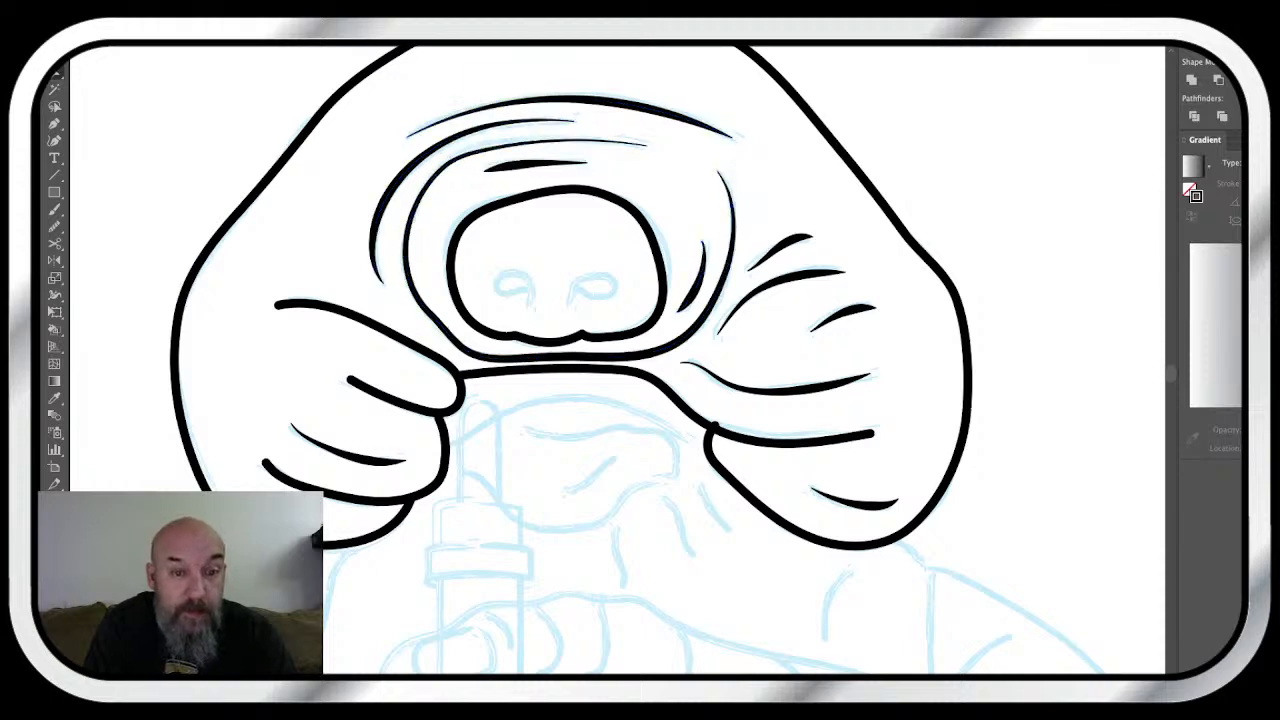
- Tidy the head outline's end at the right cheek corner, split the mouth line there with Scissors and taper its cheek segment outward
{"action": "scroll", "coordinate": [648, 359], "scroll_direction": "down", "scroll_amount": 3}
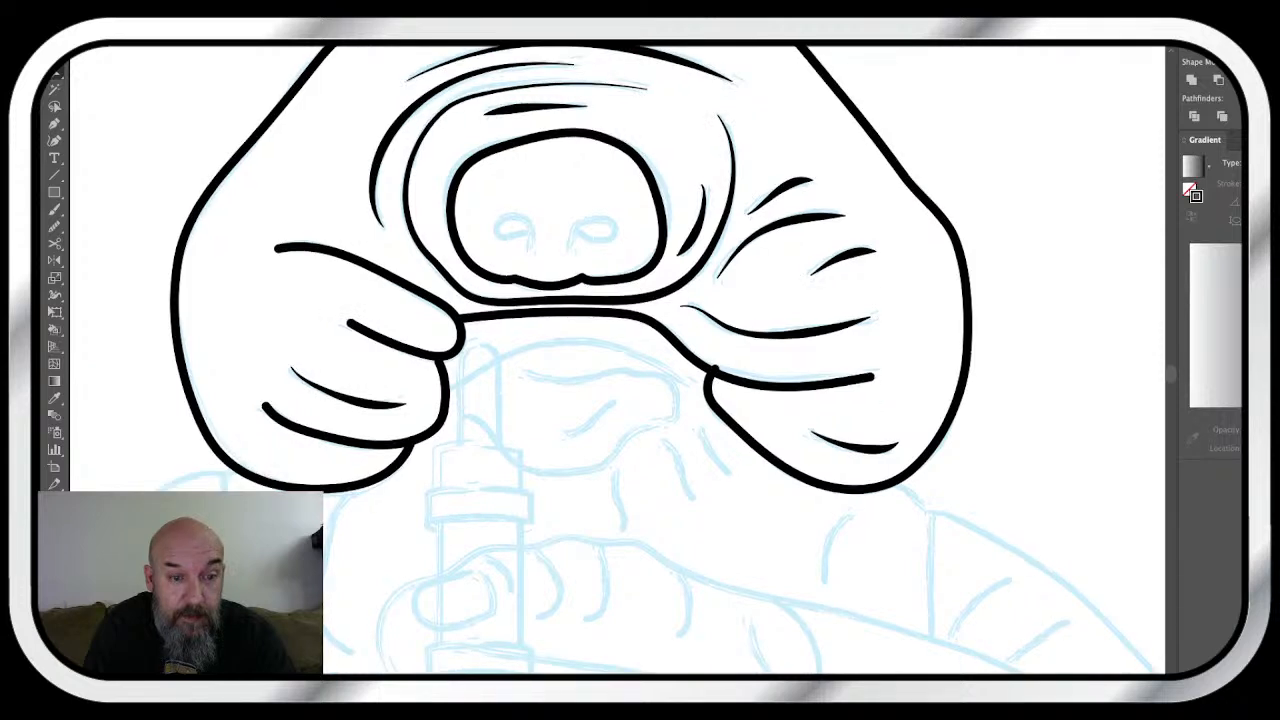
{"action": "scroll", "coordinate": [708, 436], "scroll_direction": "up", "scroll_amount": 3}
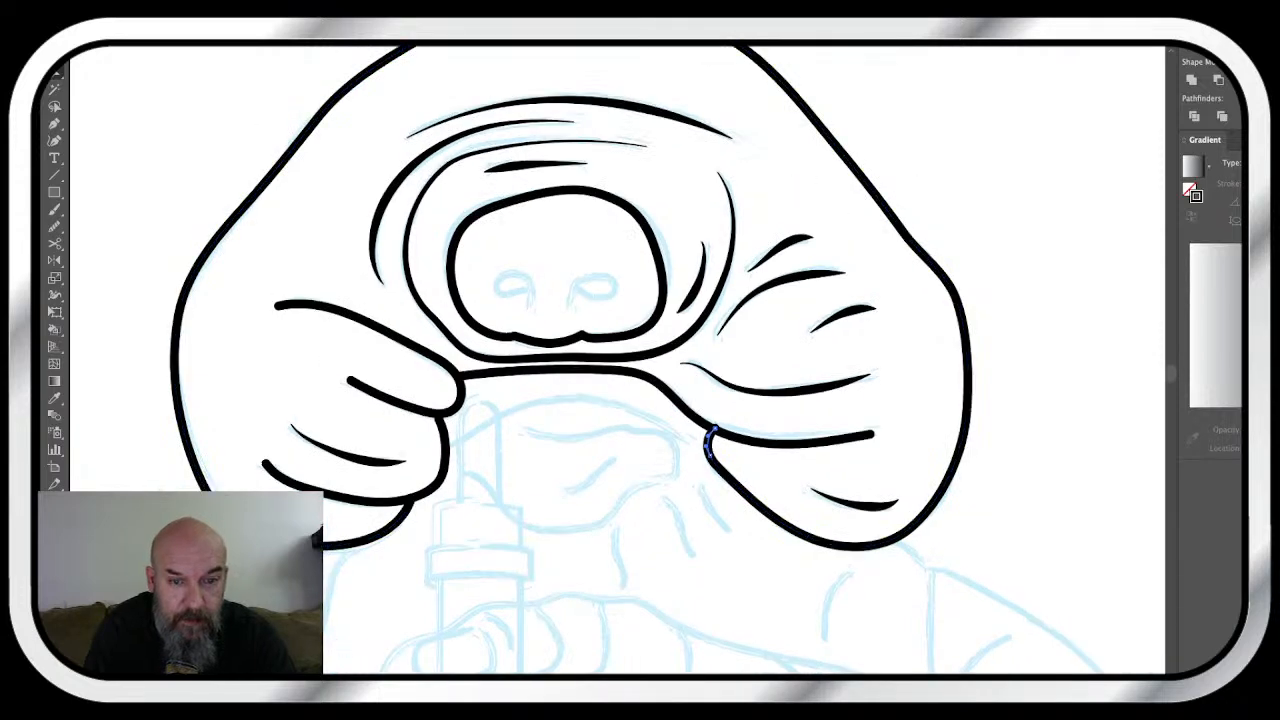
{"action": "left_click", "coordinate": [708, 437]}
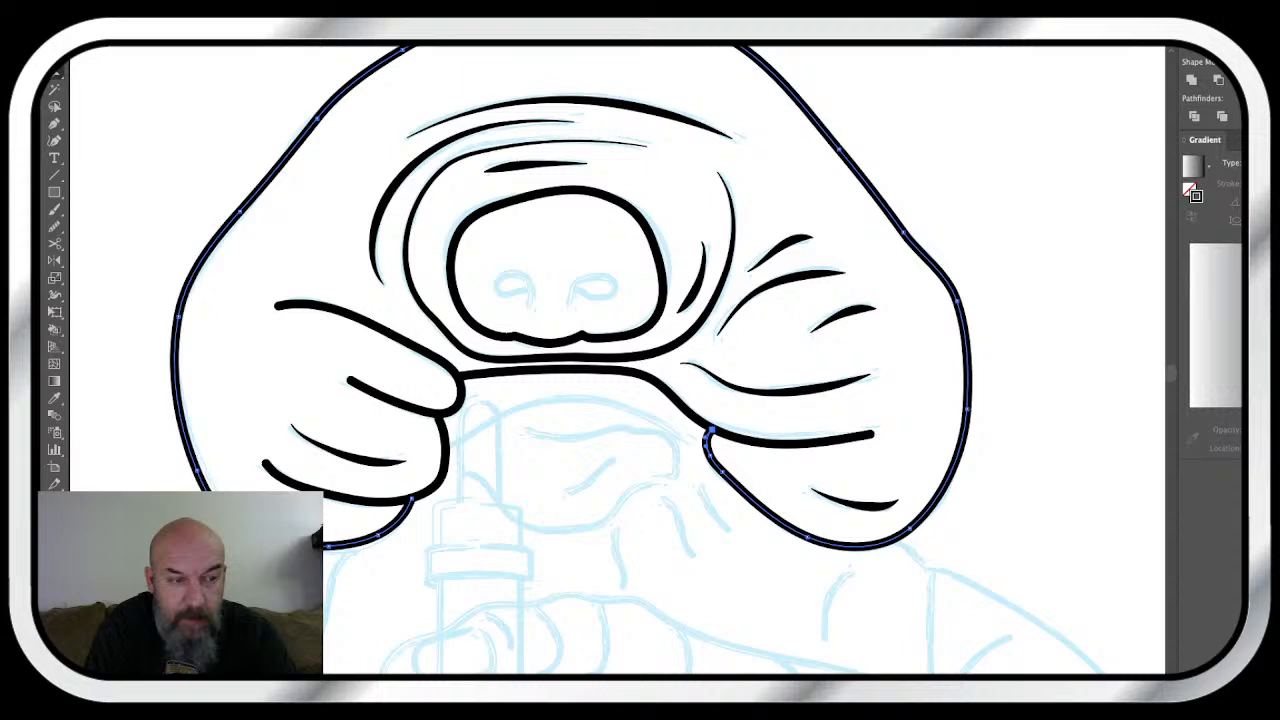
{"action": "left_click", "coordinate": [745, 441]}
{"action": "key", "text": "c"}
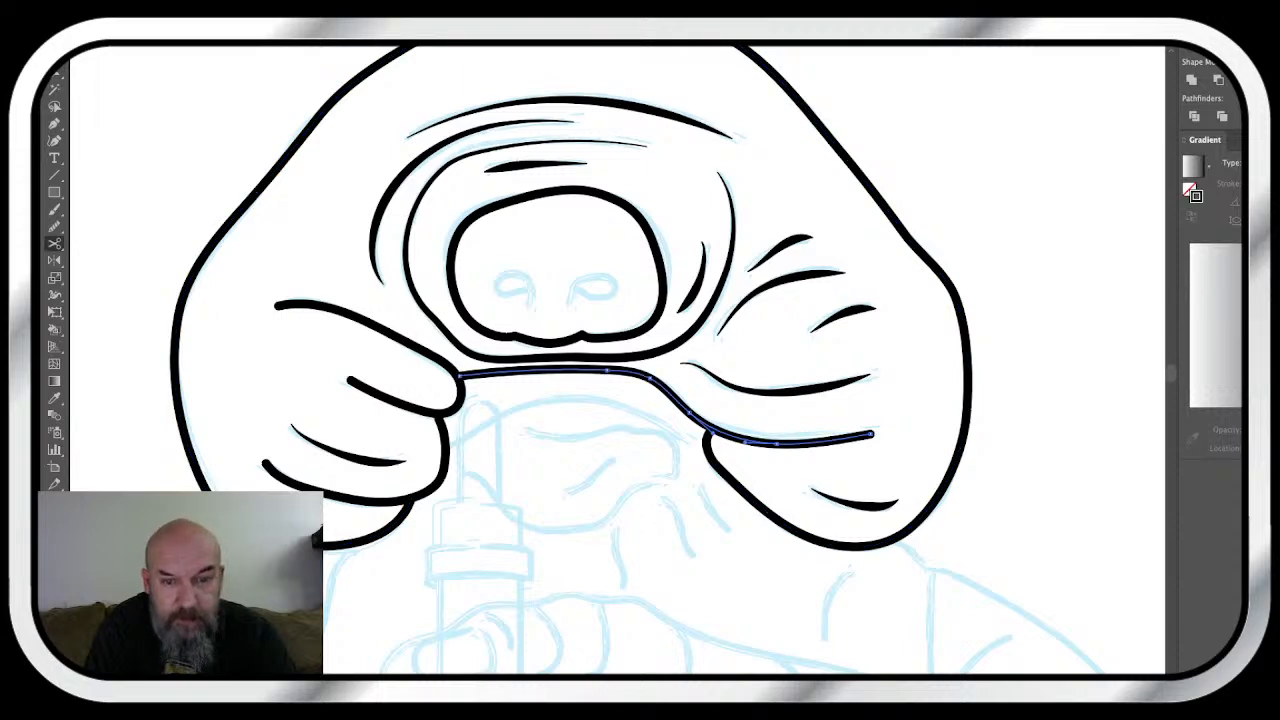
{"action": "left_click", "coordinate": [708, 427]}
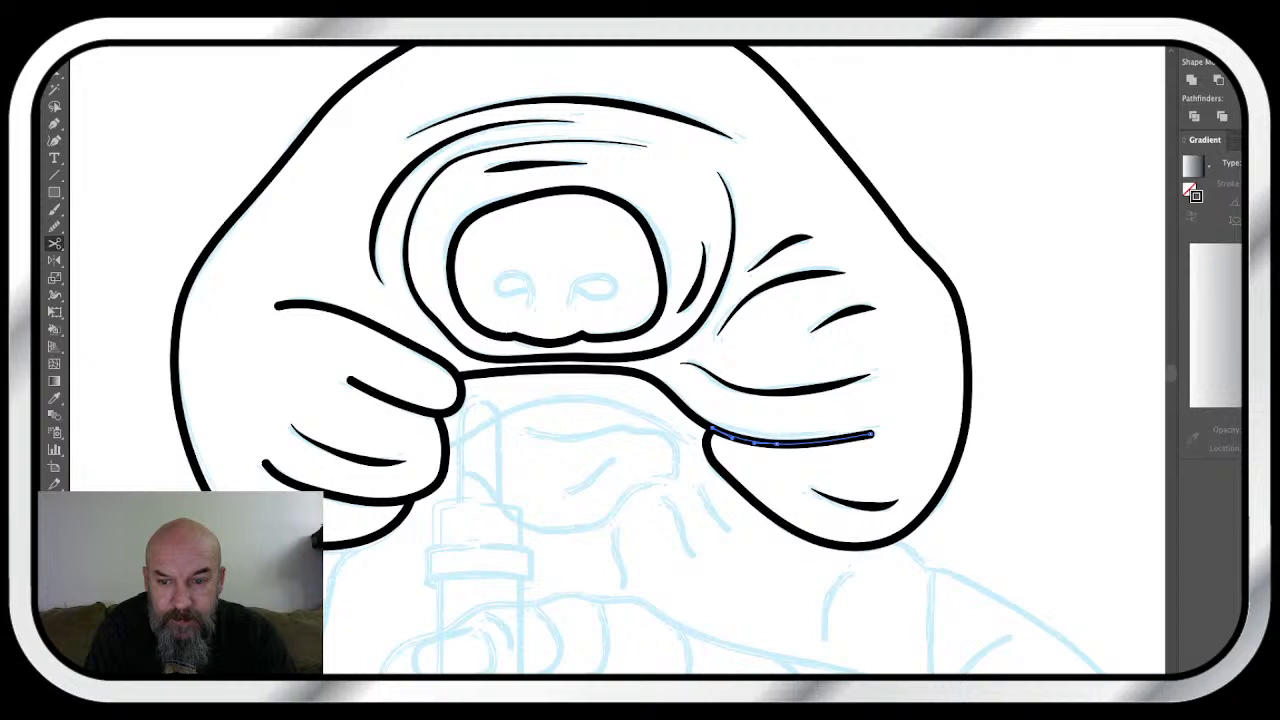
{"action": "key", "text": "Delete"}
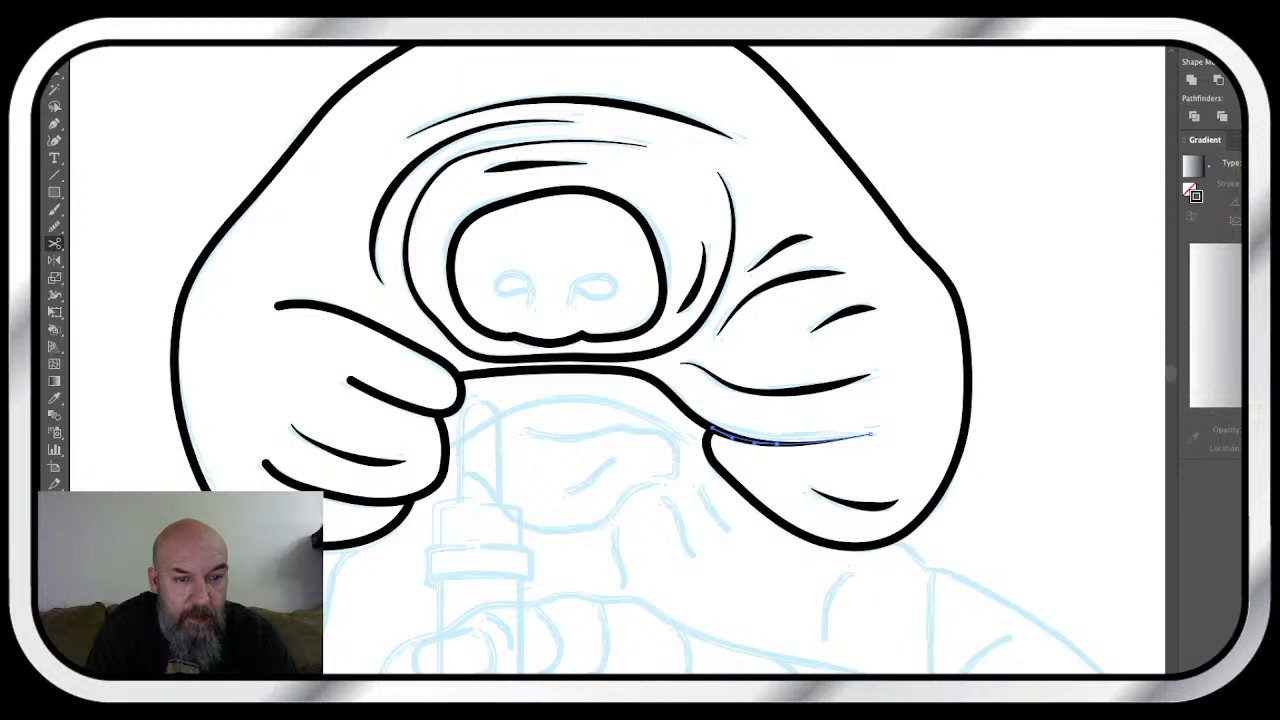
- Split the left cheek's upper fold around its rounded tip with Scissors and taper the segments above and below it outward
{"action": "left_click", "coordinate": [366, 333]}
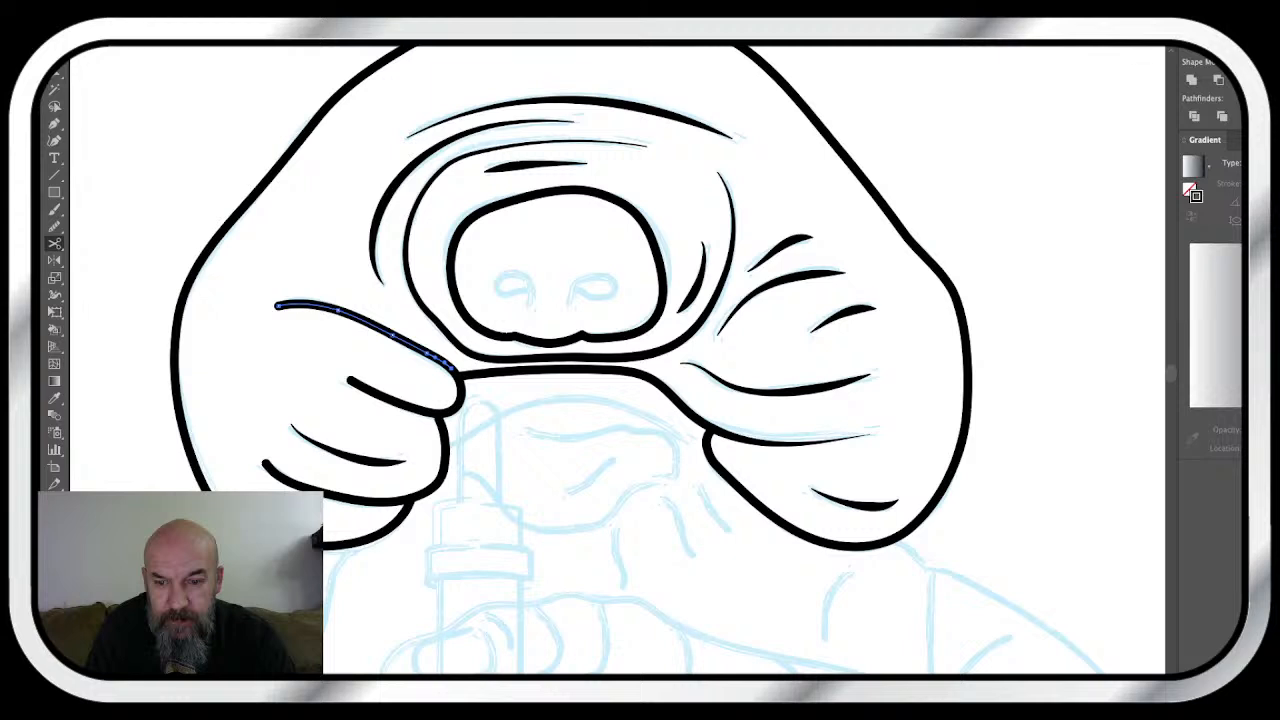
{"action": "key", "text": "Delete"}
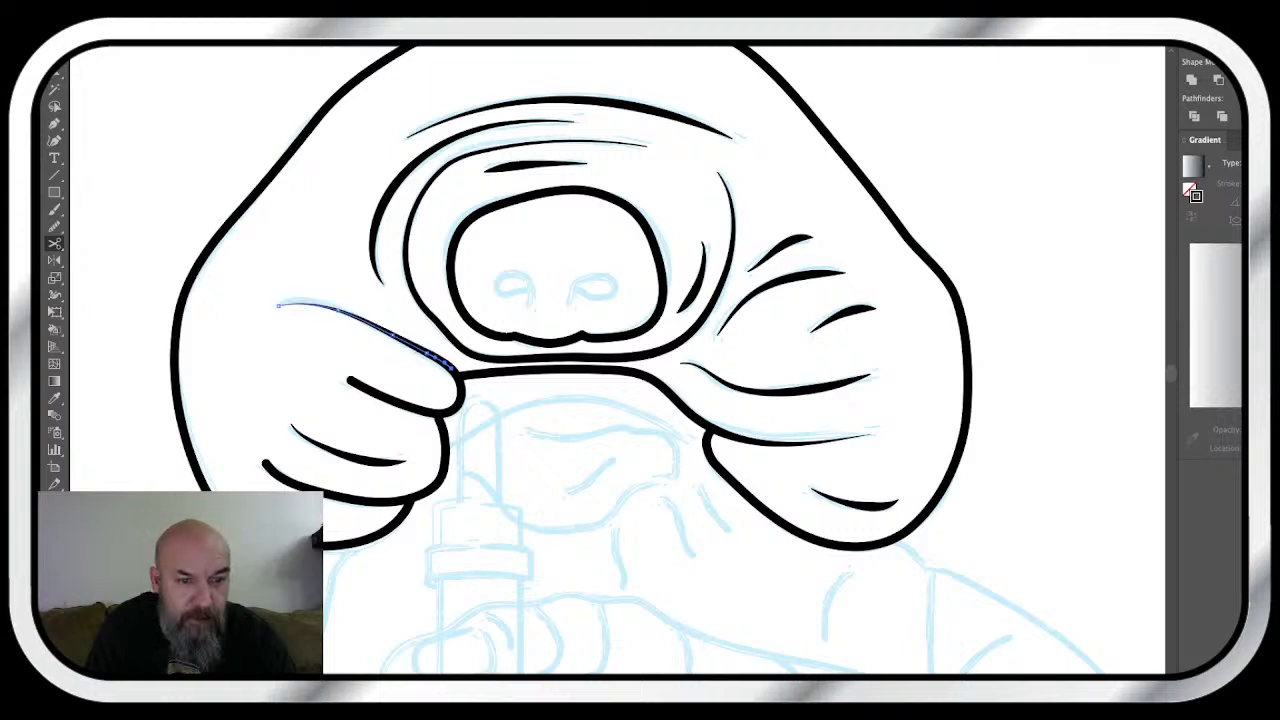
{"action": "key", "text": "Delete"}
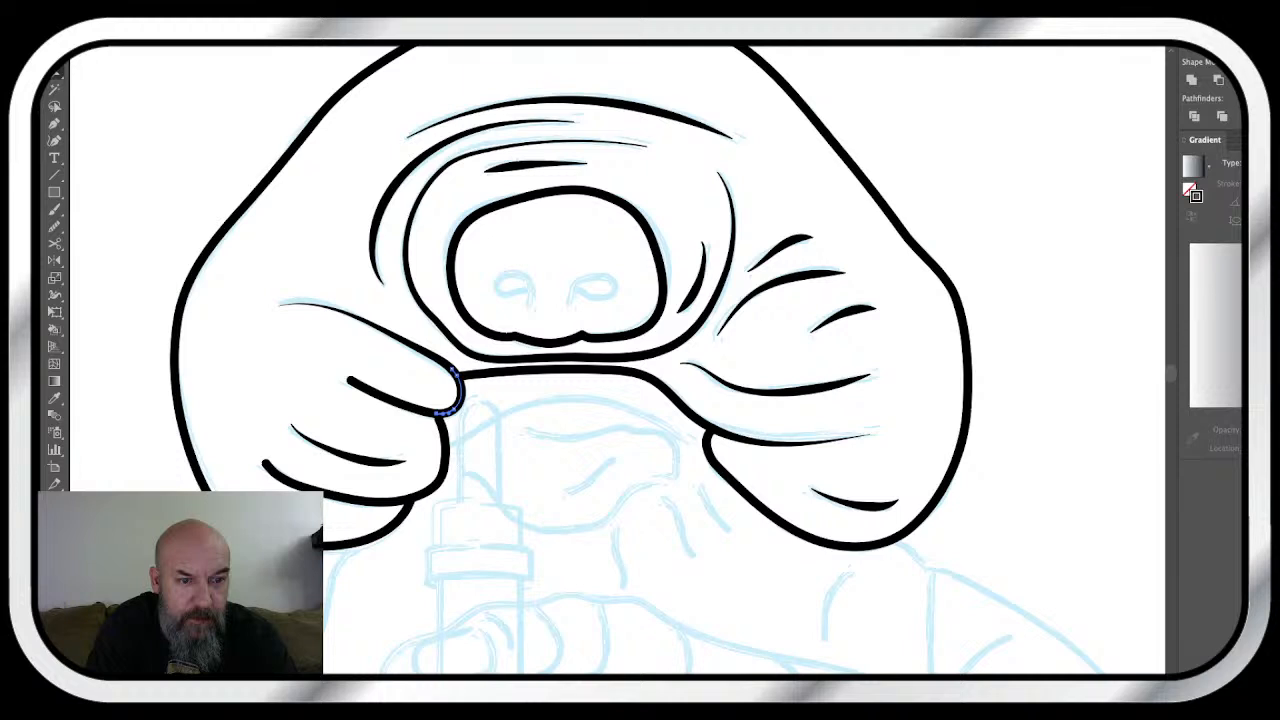
{"action": "left_click", "coordinate": [394, 396]}
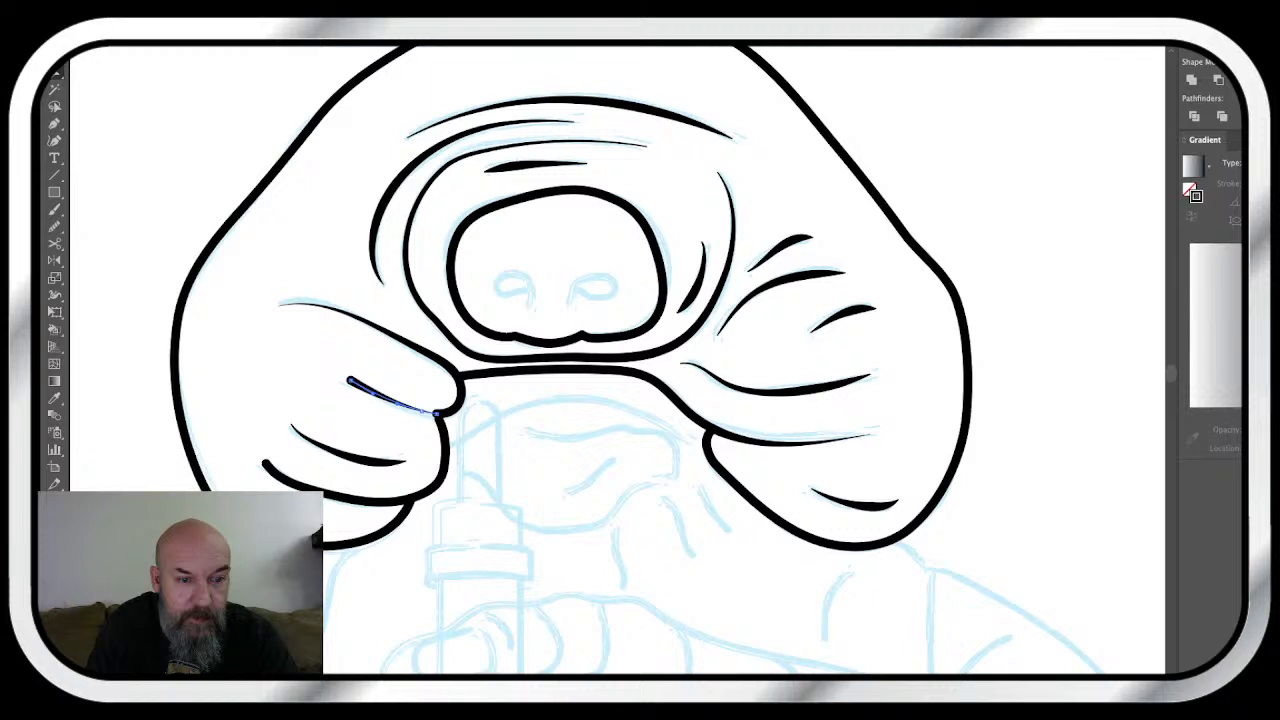
- Split the left cheek's lower fold with Scissors where it meets the jaw outline and taper its cheek segment outward
{"action": "left_click", "coordinate": [380, 495]}
{"action": "key", "text": "c"}
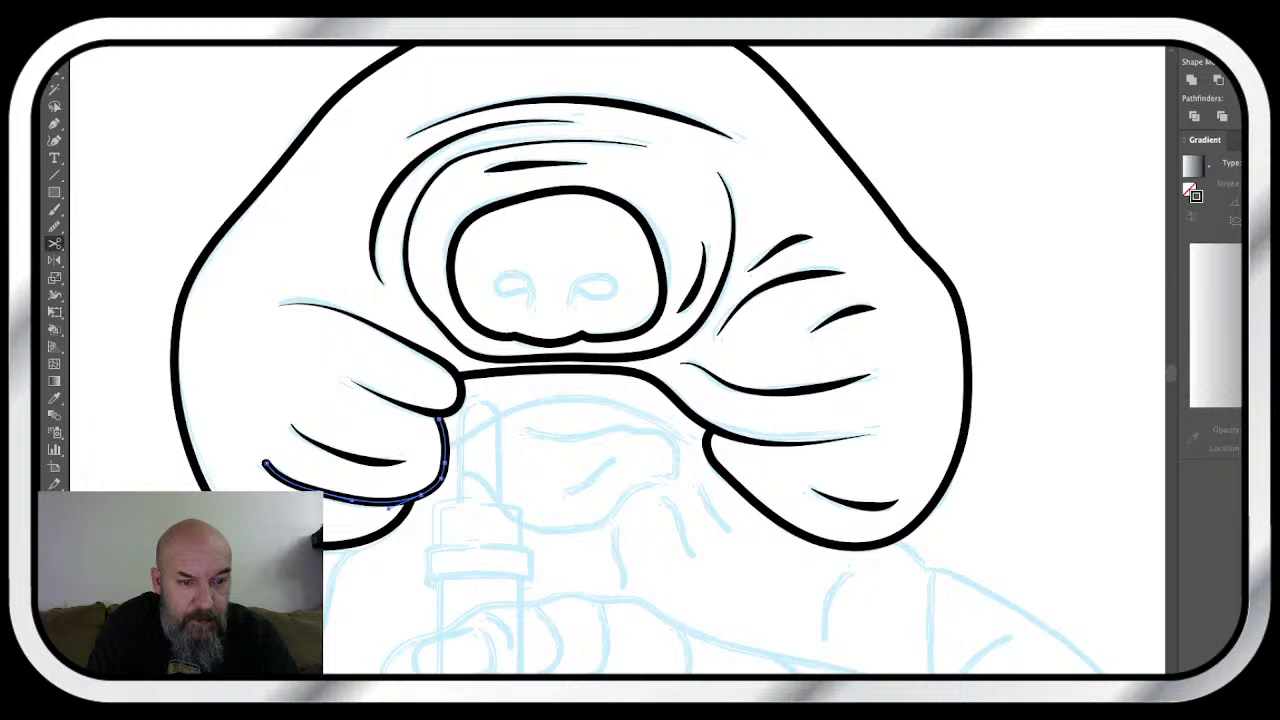
{"action": "left_click", "coordinate": [406, 497]}
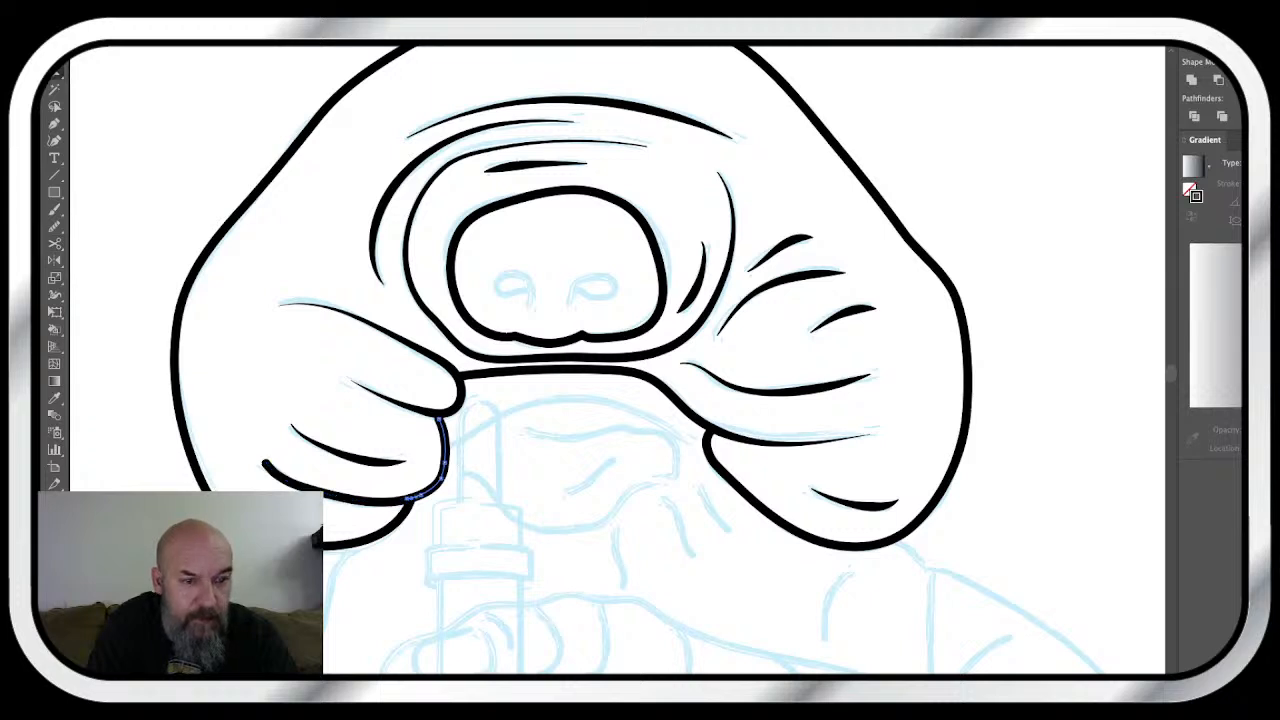
{"action": "left_click", "coordinate": [330, 490]}
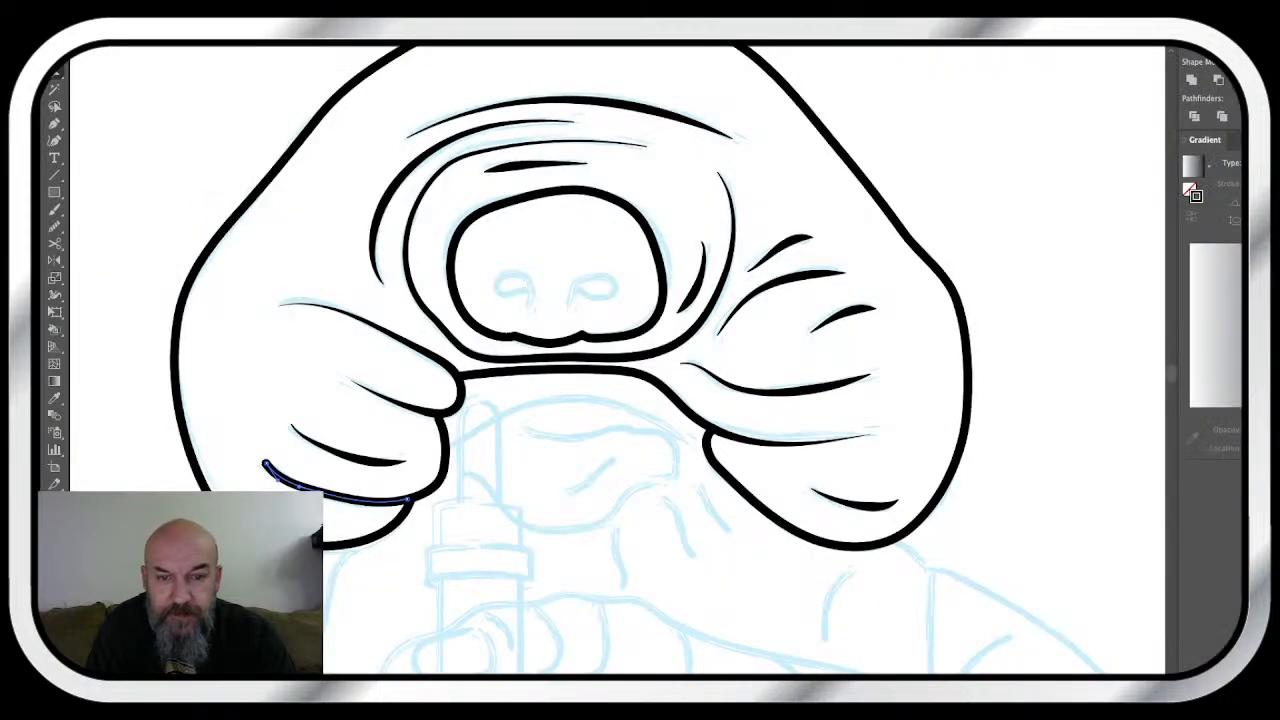
{"action": "key", "text": "slash"}
{"action": "key", "text": "ctrl+z"}
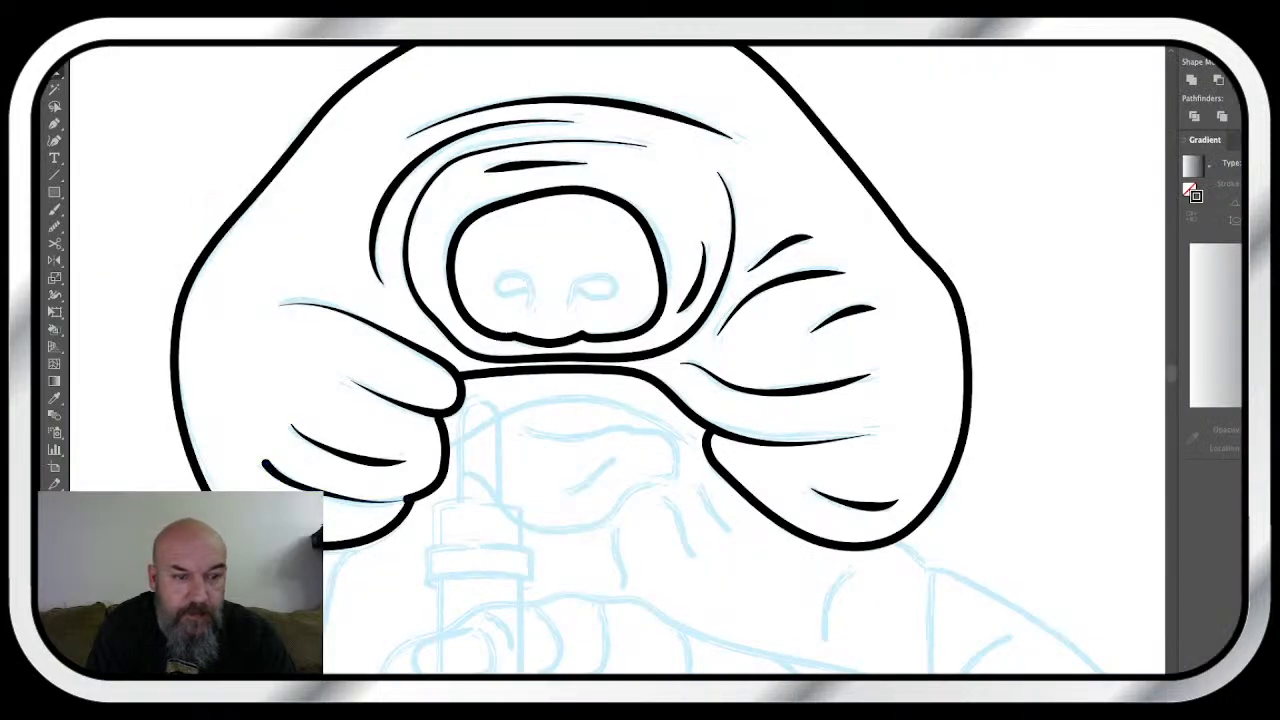
{"action": "key", "text": "slash"}
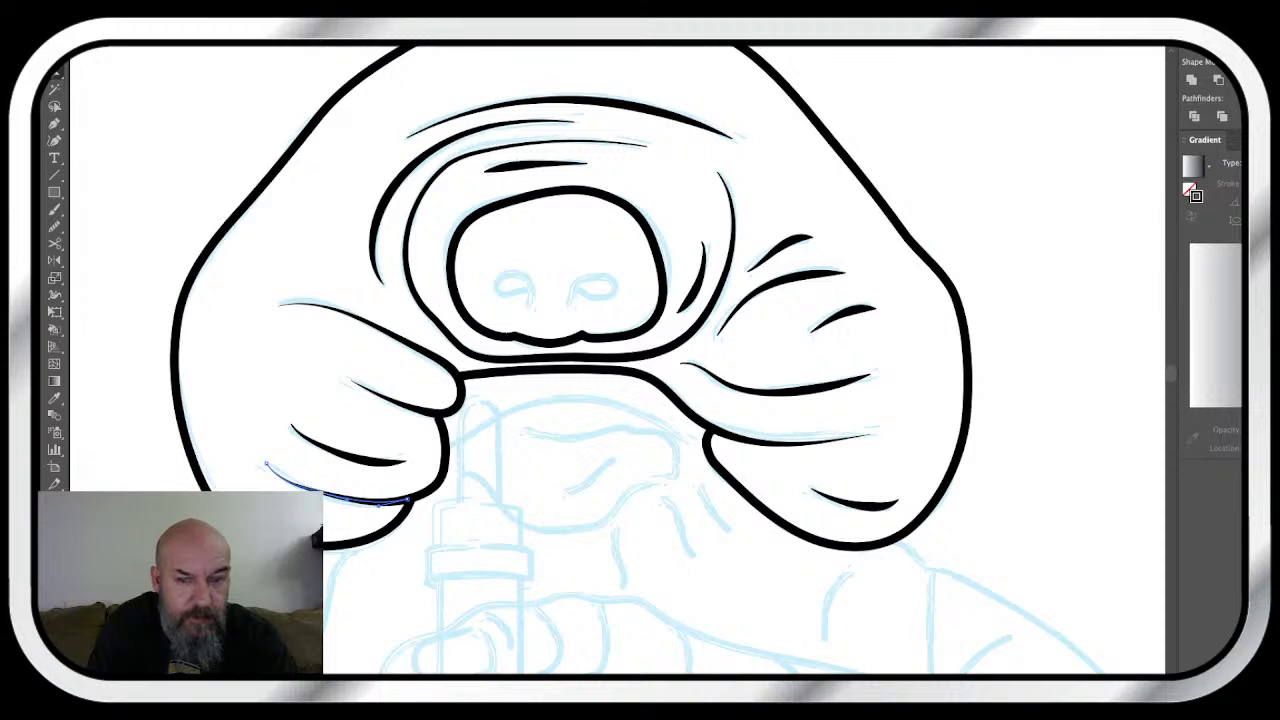
- Flip the width profile of the free-standing lower wrinkle on the left cheek so its thick end faces outward
{"action": "left_click", "coordinate": [350, 446]}
{"action": "key", "text": "slash"}
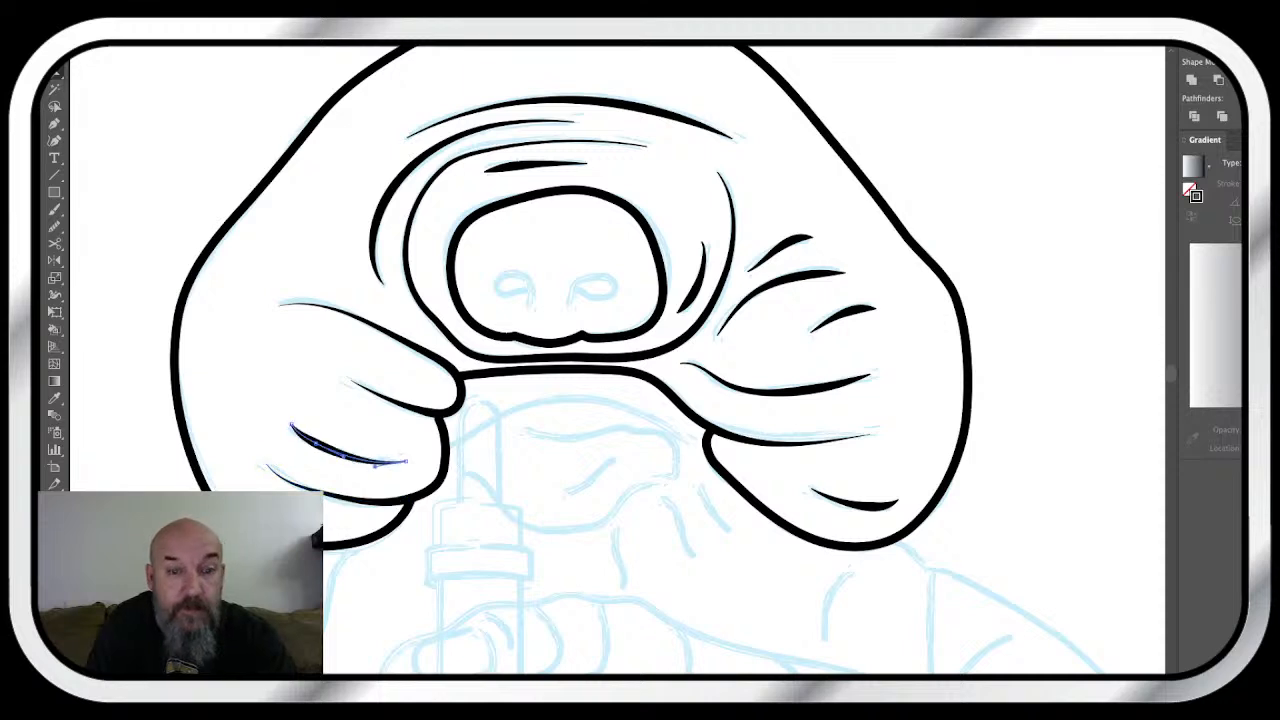
{"action": "key", "text": "ctrl+z"}
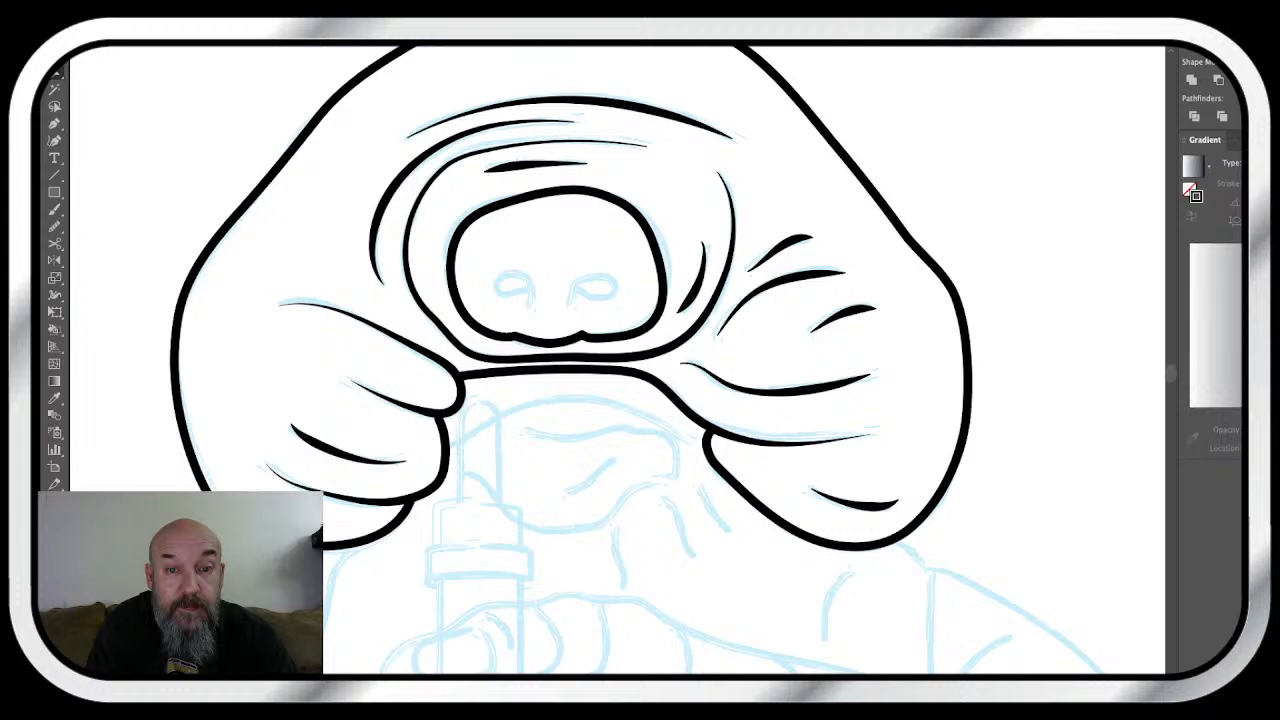
{"action": "scroll", "coordinate": [636, 359], "scroll_direction": "up", "scroll_amount": 2}
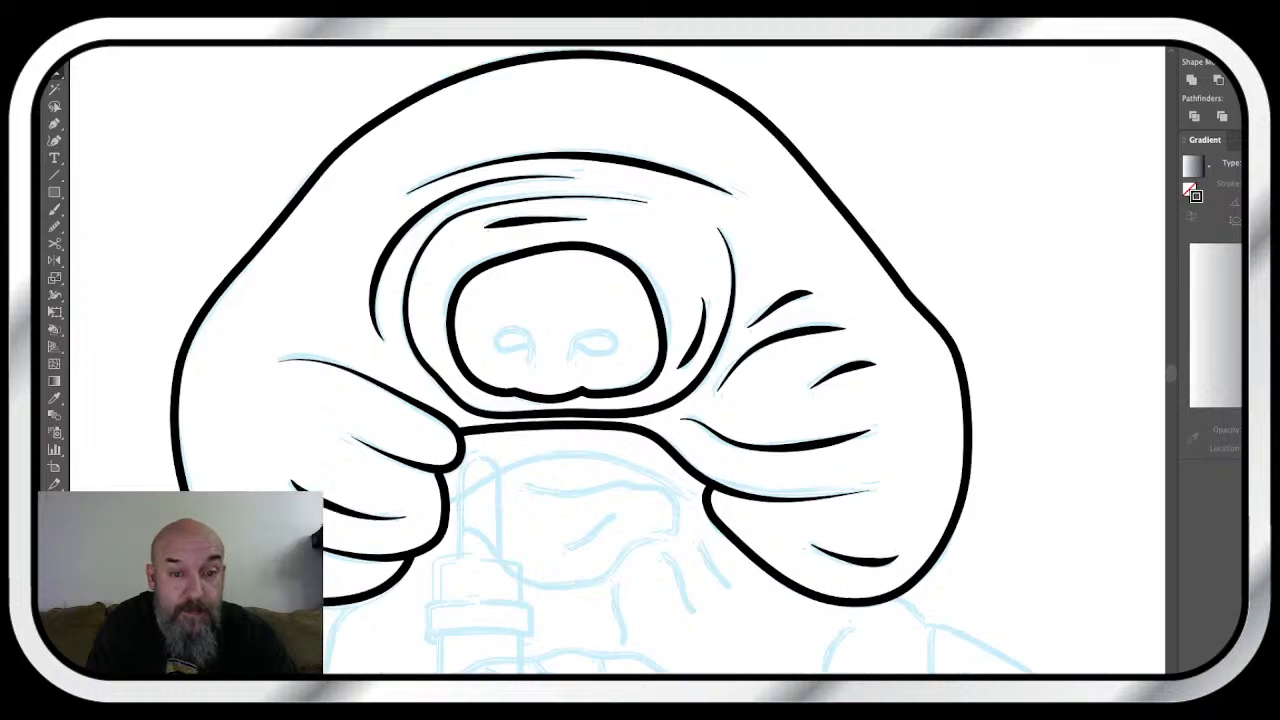
{"action": "scroll", "coordinate": [620, 359], "scroll_direction": "down", "scroll_amount": 2}
{"action": "scroll", "coordinate": [620, 359], "scroll_direction": "up", "scroll_amount": 2}
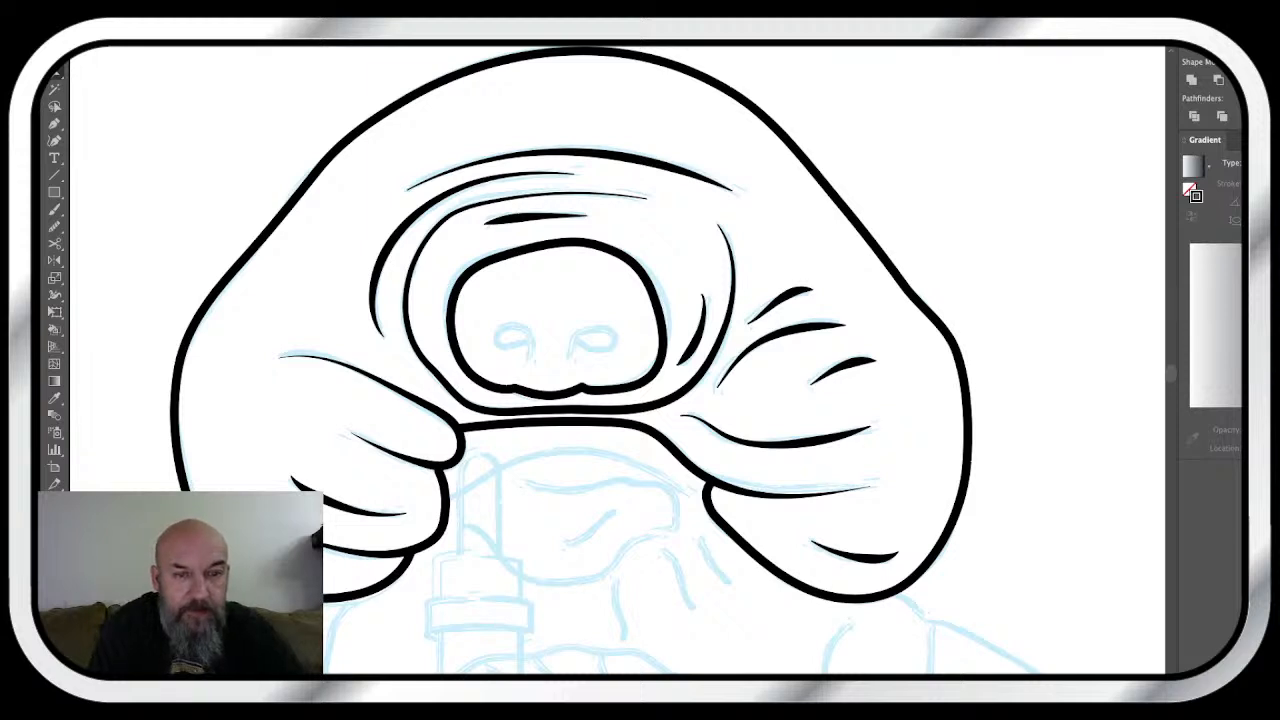
{"action": "scroll", "coordinate": [620, 359], "scroll_direction": "down", "scroll_amount": 2}
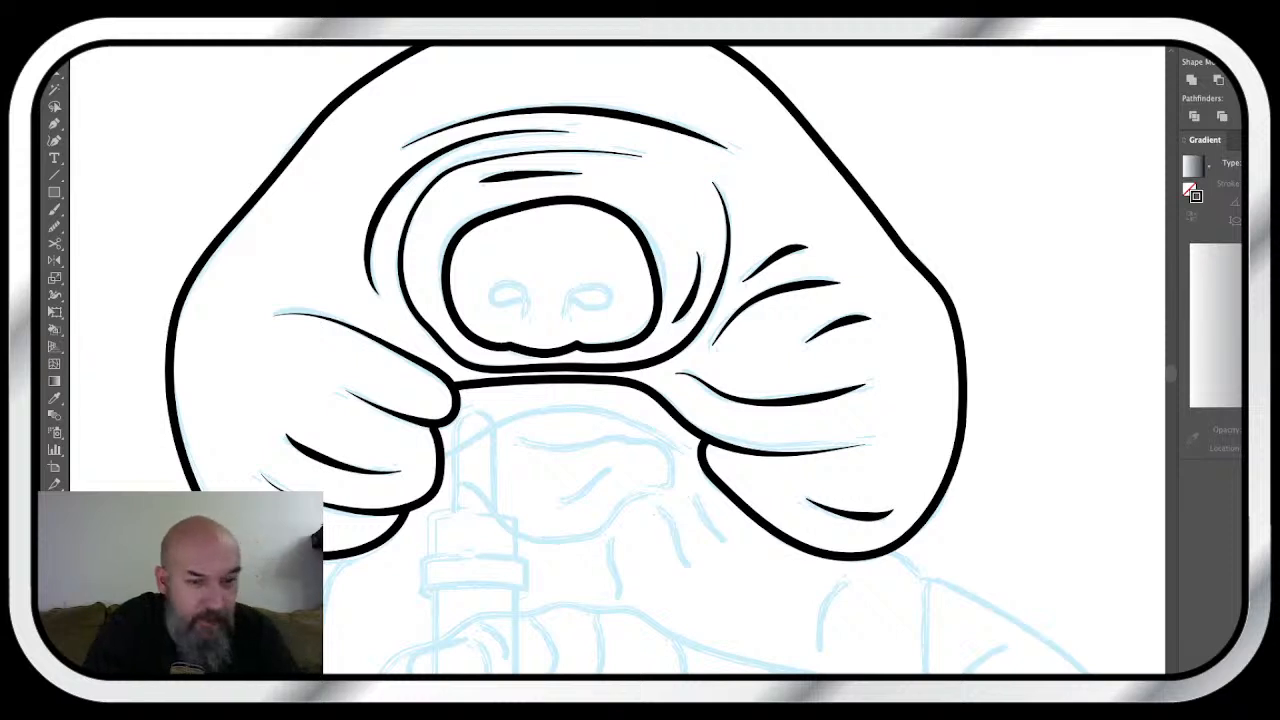
- Trace the right nostril with the Pencil tool as one loop with a short downward tail
{"action": "scroll", "coordinate": [616, 278], "scroll_direction": "up", "scroll_amount": 3}
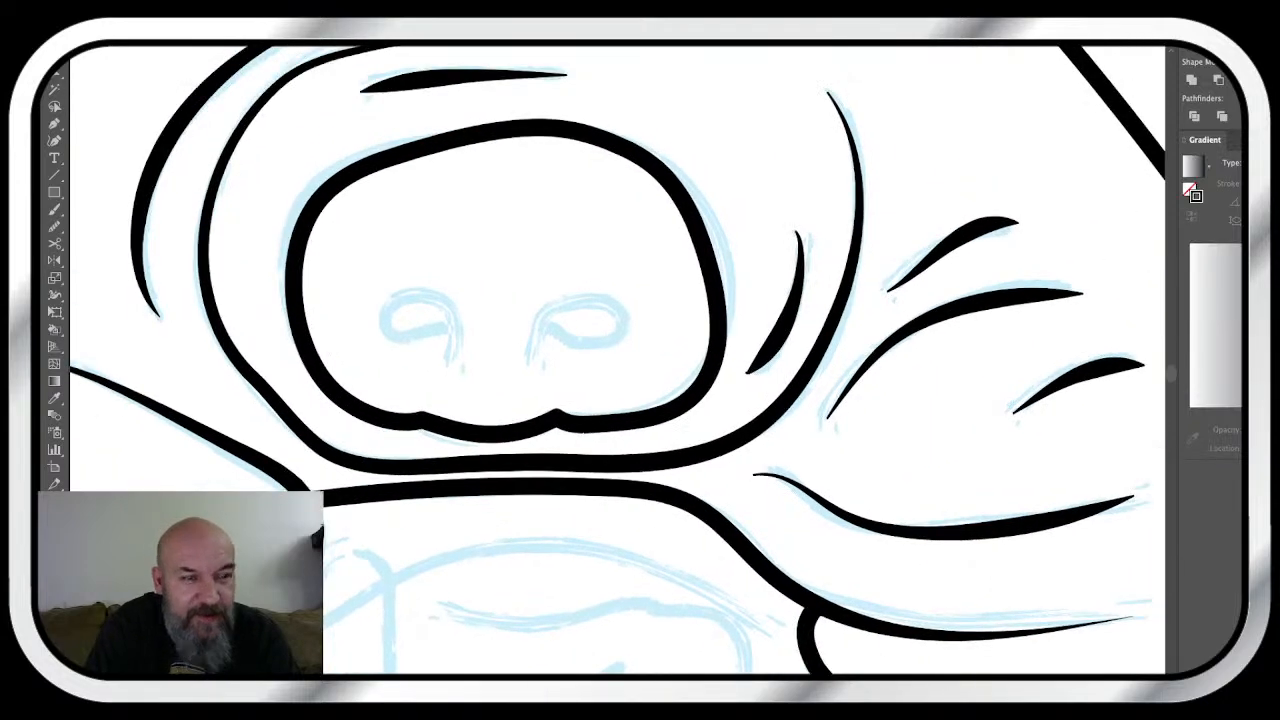
{"action": "scroll", "coordinate": [616, 360], "scroll_direction": "up", "scroll_amount": 2}
{"action": "scroll", "coordinate": [616, 360], "scroll_direction": "up", "scroll_amount": 1}
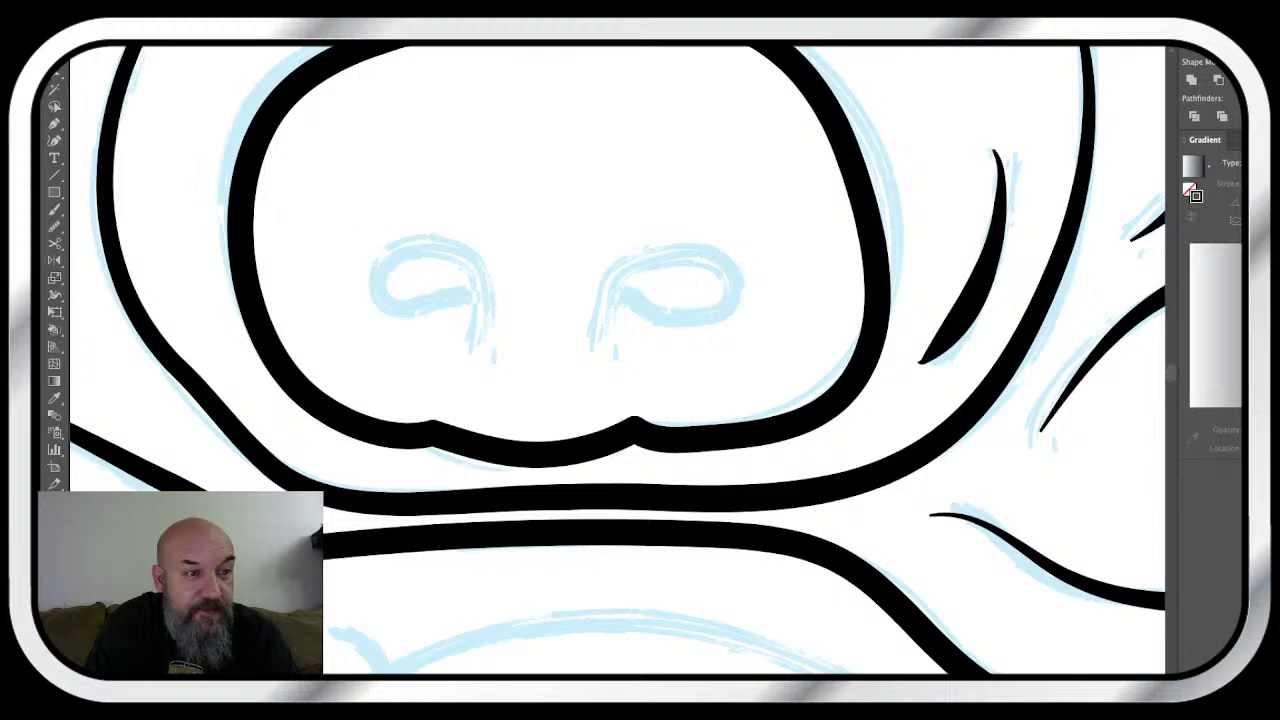
{"action": "scroll", "coordinate": [616, 360], "scroll_direction": "up", "scroll_amount": 1}
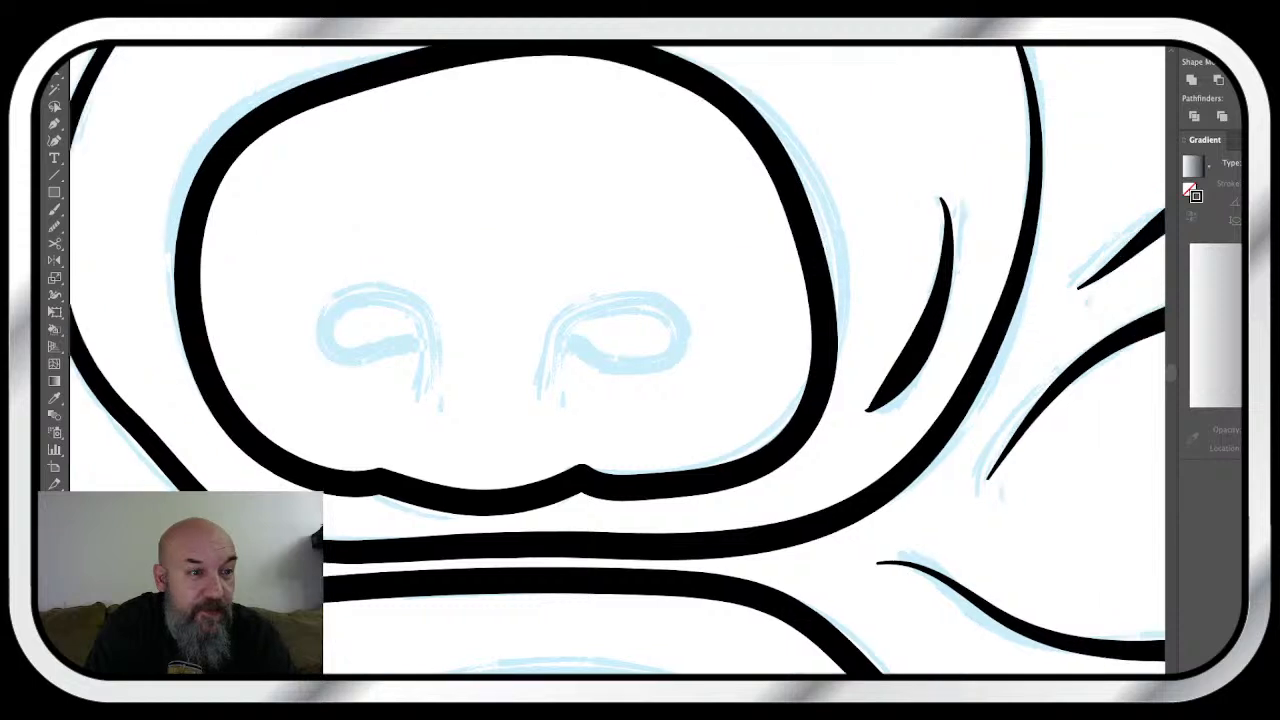
{"action": "key", "text": "n"}
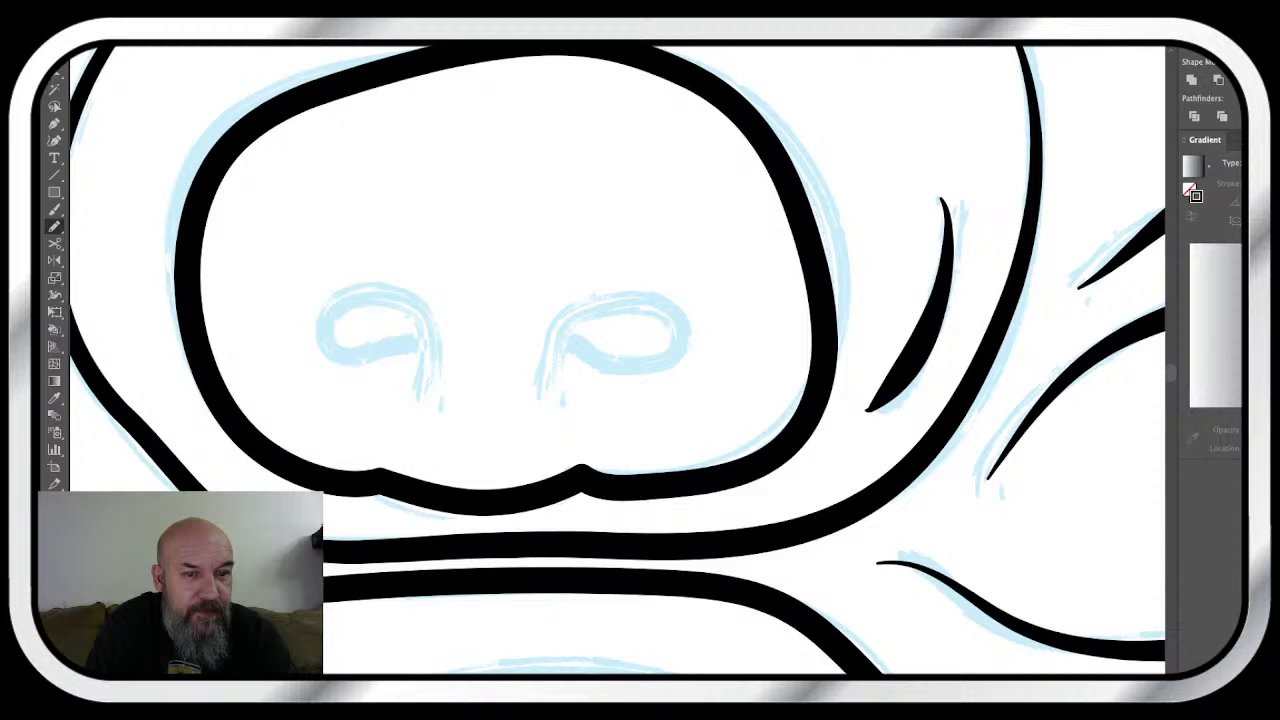
{"action": "mouse_move", "coordinate": [541, 395]}
{"action": "left_mouse_down"}
{"action": "mouse_move", "coordinate": [569, 314]}
{"action": "mouse_move", "coordinate": [606, 299]}
{"action": "mouse_move", "coordinate": [589, 356]}
{"action": "mouse_move", "coordinate": [557, 341]}
{"action": "left_mouse_up"}
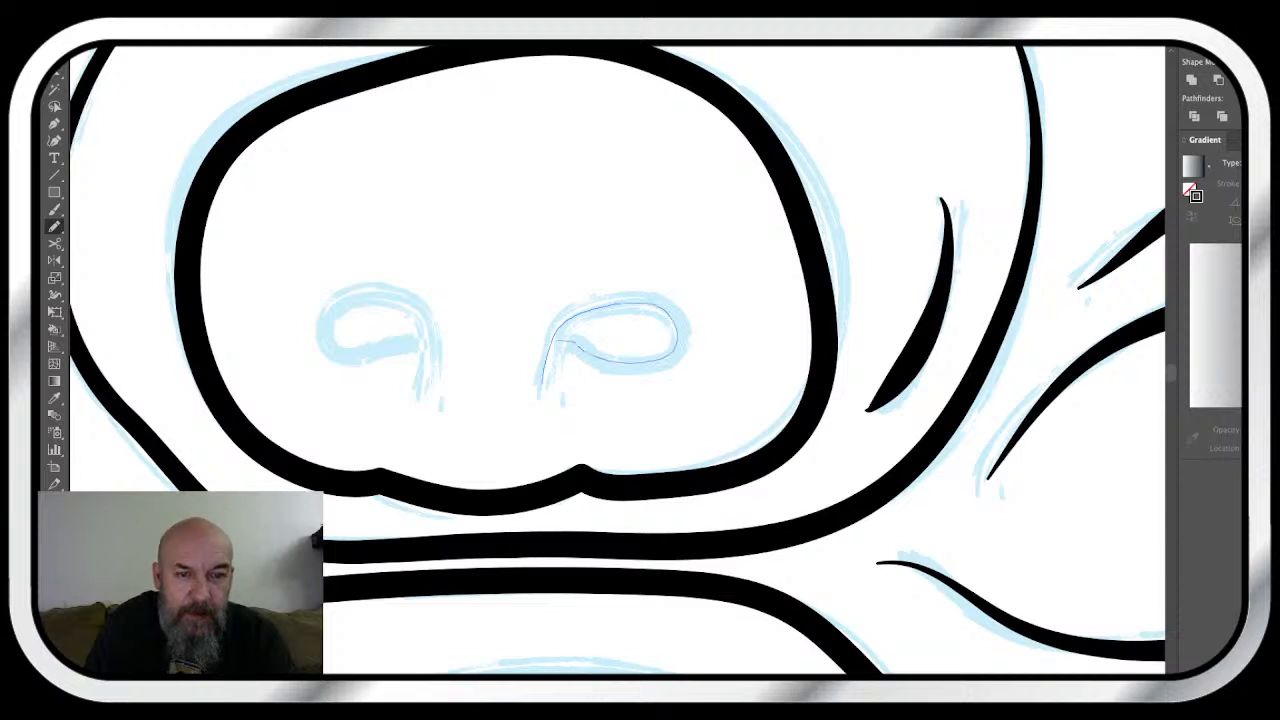
{"action": "left_click_drag", "start_coordinate": [540, 385], "coordinate": [540, 386]}
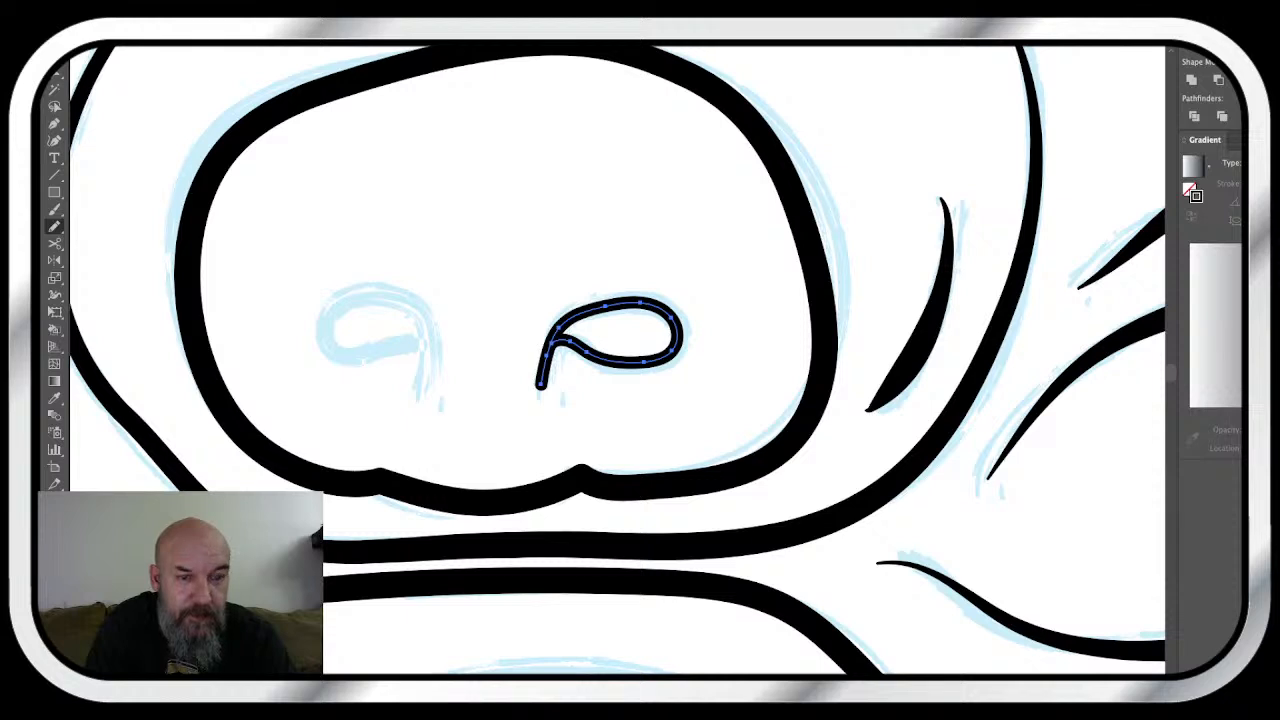
- Trace the left nostril with the Pencil tool as a loop with a downward tail, redoing the first attempt
{"action": "mouse_move", "coordinate": [432, 392]}
{"action": "left_mouse_down"}
{"action": "mouse_move", "coordinate": [400, 292]}
{"action": "mouse_move", "coordinate": [338, 304]}
{"action": "mouse_move", "coordinate": [325, 340]}
{"action": "mouse_move", "coordinate": [430, 340]}
{"action": "left_mouse_up"}
{"action": "key", "text": "ctrl+z"}
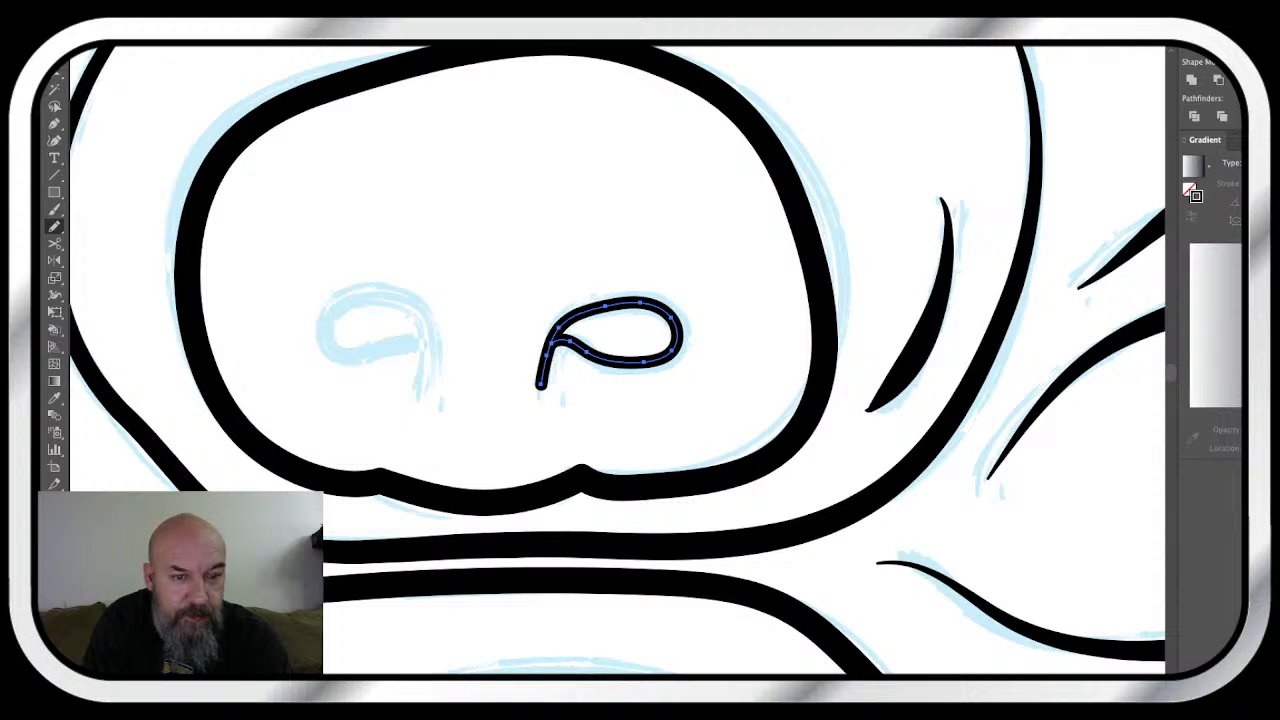
{"action": "mouse_move", "coordinate": [425, 310]}
{"action": "left_mouse_down"}
{"action": "mouse_move", "coordinate": [400, 293]}
{"action": "mouse_move", "coordinate": [340, 292]}
{"action": "mouse_move", "coordinate": [321, 322]}
{"action": "mouse_move", "coordinate": [334, 348]}
{"action": "mouse_move", "coordinate": [426, 338]}
{"action": "left_mouse_up"}
{"action": "left_click_drag", "start_coordinate": [437, 390], "coordinate": [431, 399]}
{"action": "key", "text": "v"}
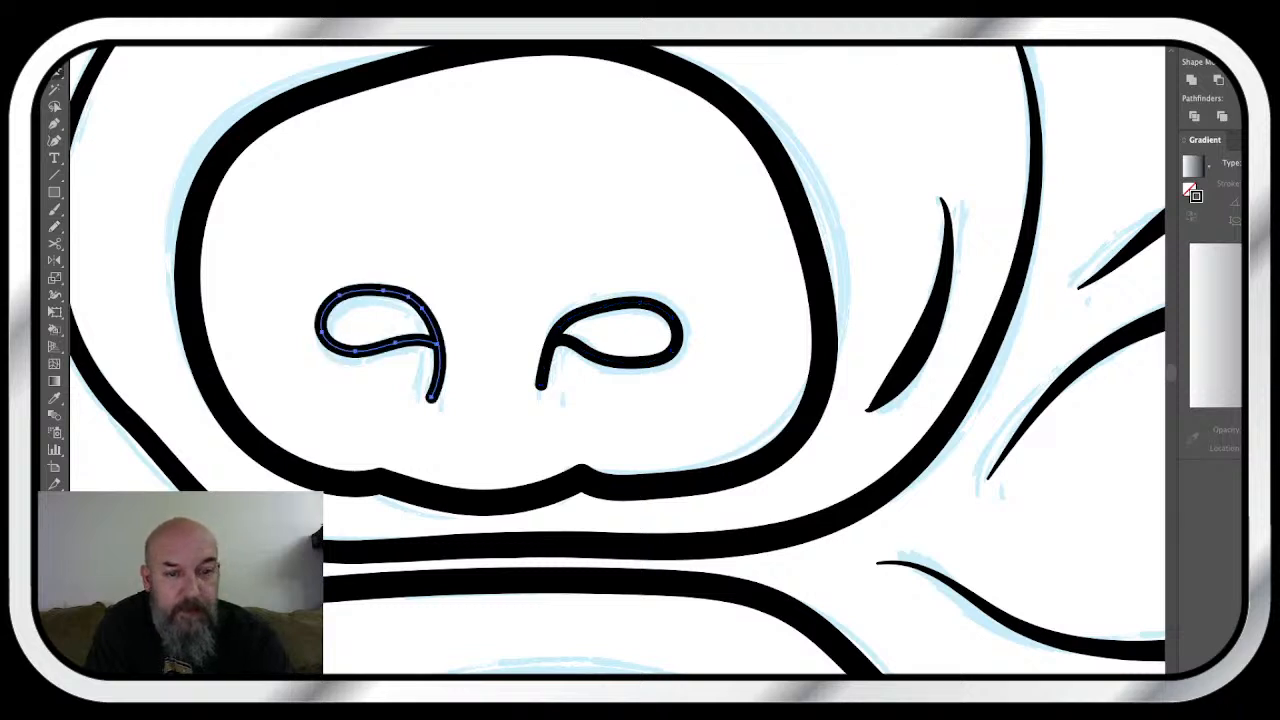
{"action": "key", "text": "shift+super+a"}
- Split the left nostril with Scissors where the loop meets the tail and taper the tail downward with a width profile
{"action": "scroll", "coordinate": [617, 360], "scroll_direction": "down", "scroll_amount": 3}
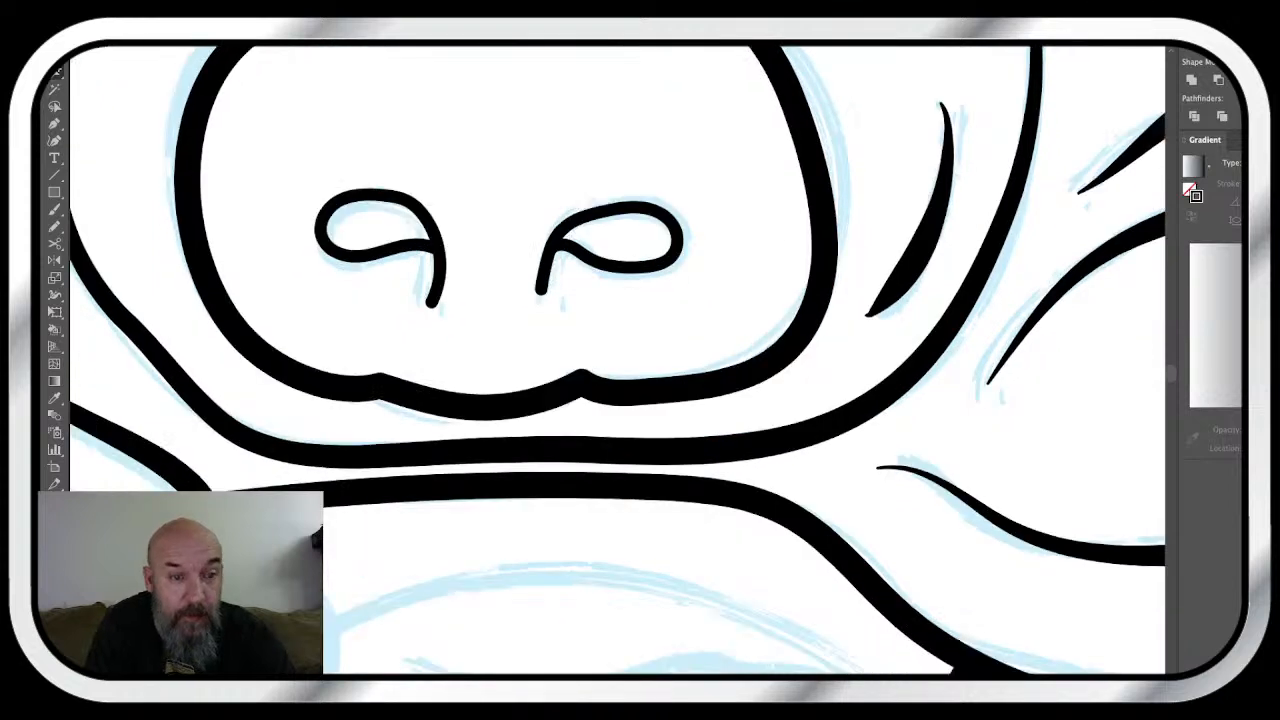
{"action": "left_click", "coordinate": [436, 248]}
{"action": "key", "text": "c"}
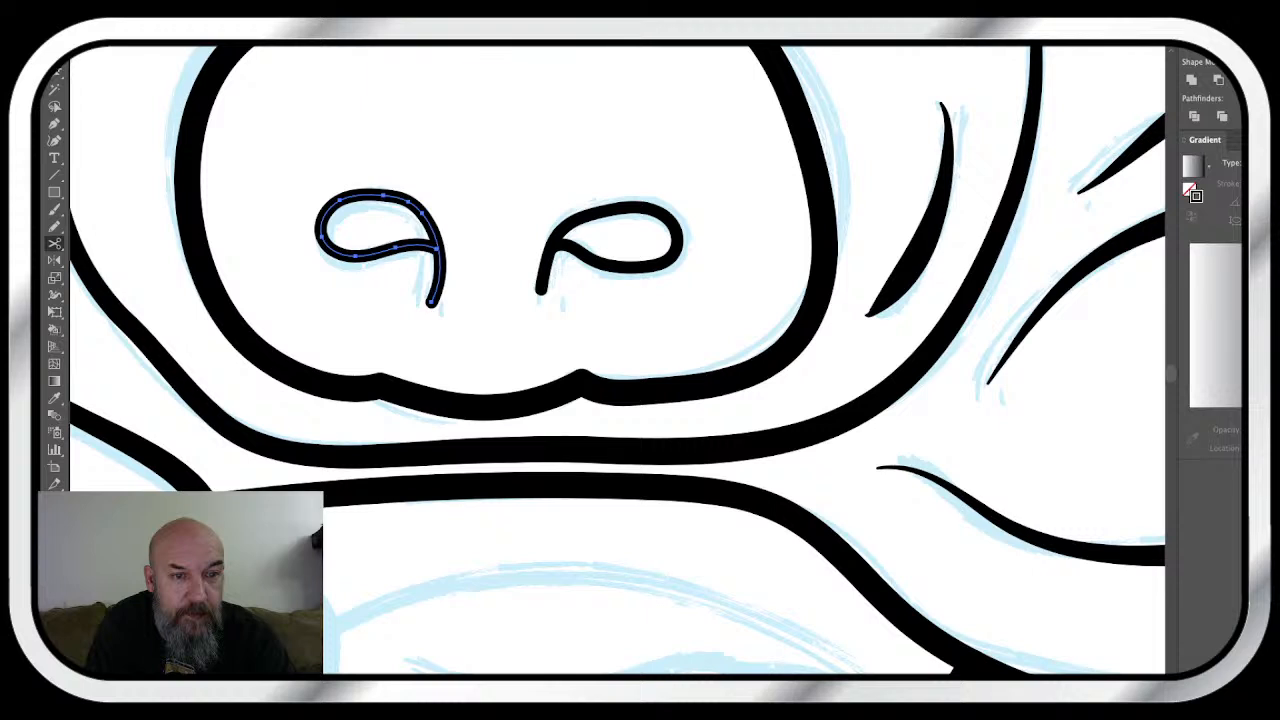
{"action": "left_click", "coordinate": [438, 248]}
{"action": "key", "text": "v"}
{"action": "left_click", "coordinate": [434, 285]}
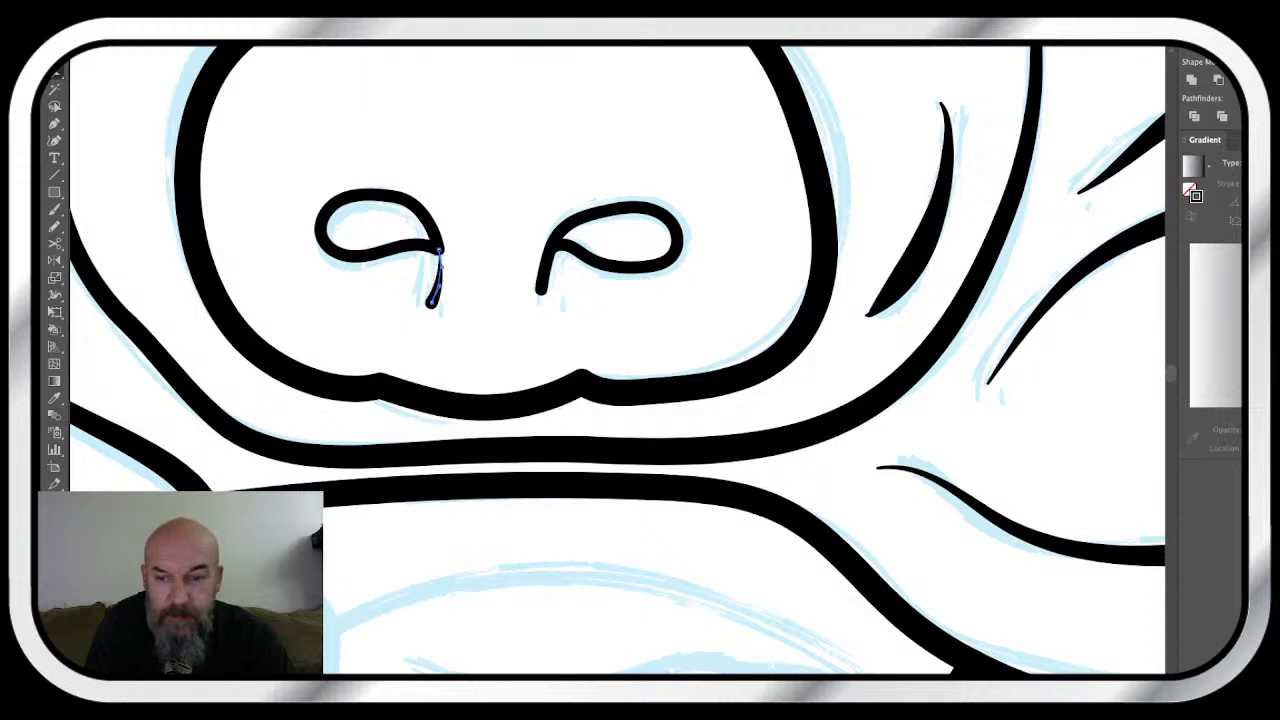
- Cut the right nostril's tail from its loop with Scissors and taper the tail to a point at its lower end
{"action": "left_click", "coordinate": [543, 280]}
{"action": "key", "text": "c"}
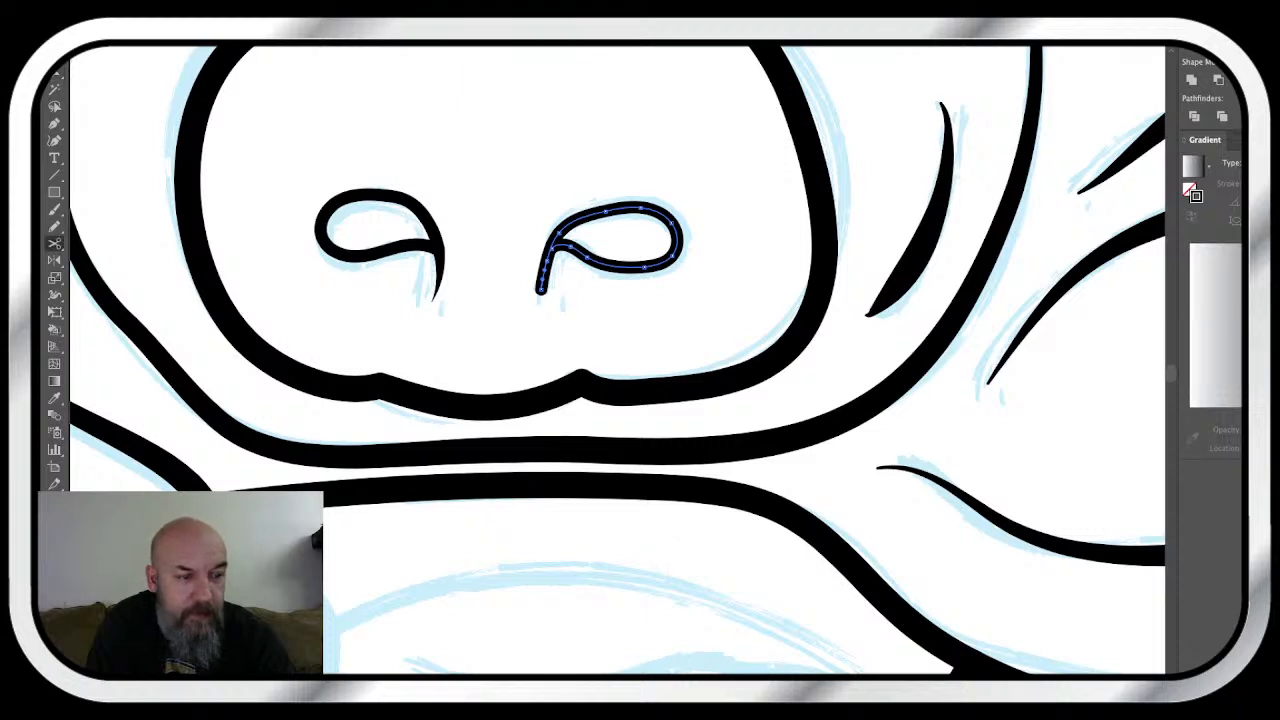
{"action": "key", "text": "super+equal"}
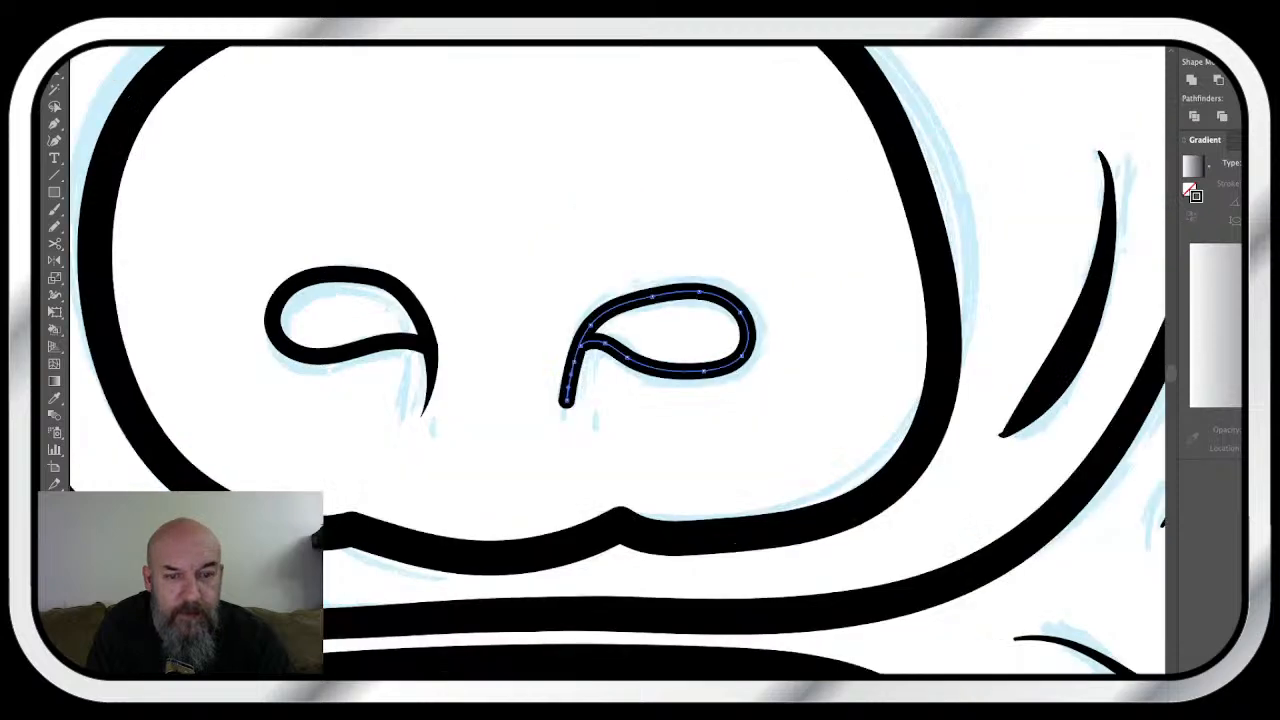
{"action": "key", "text": "super+equal"}
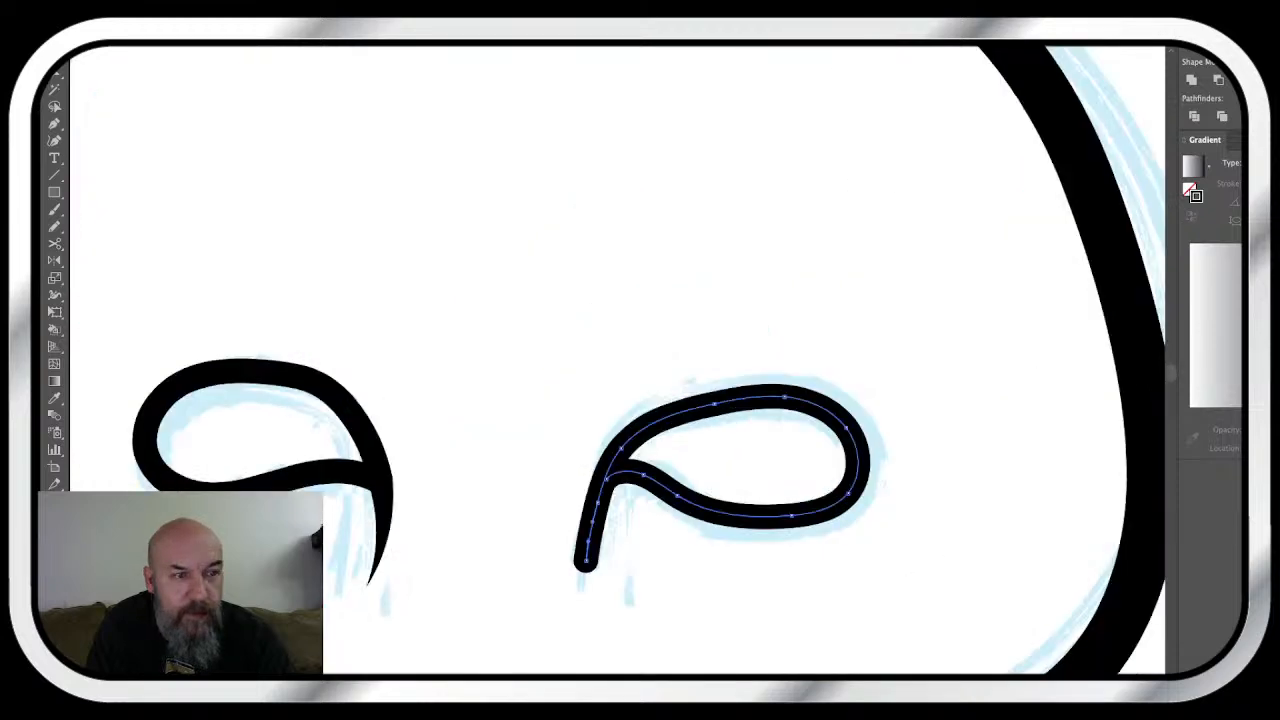
{"action": "scroll", "coordinate": [640, 400], "scroll_direction": "down", "scroll_amount": 3}
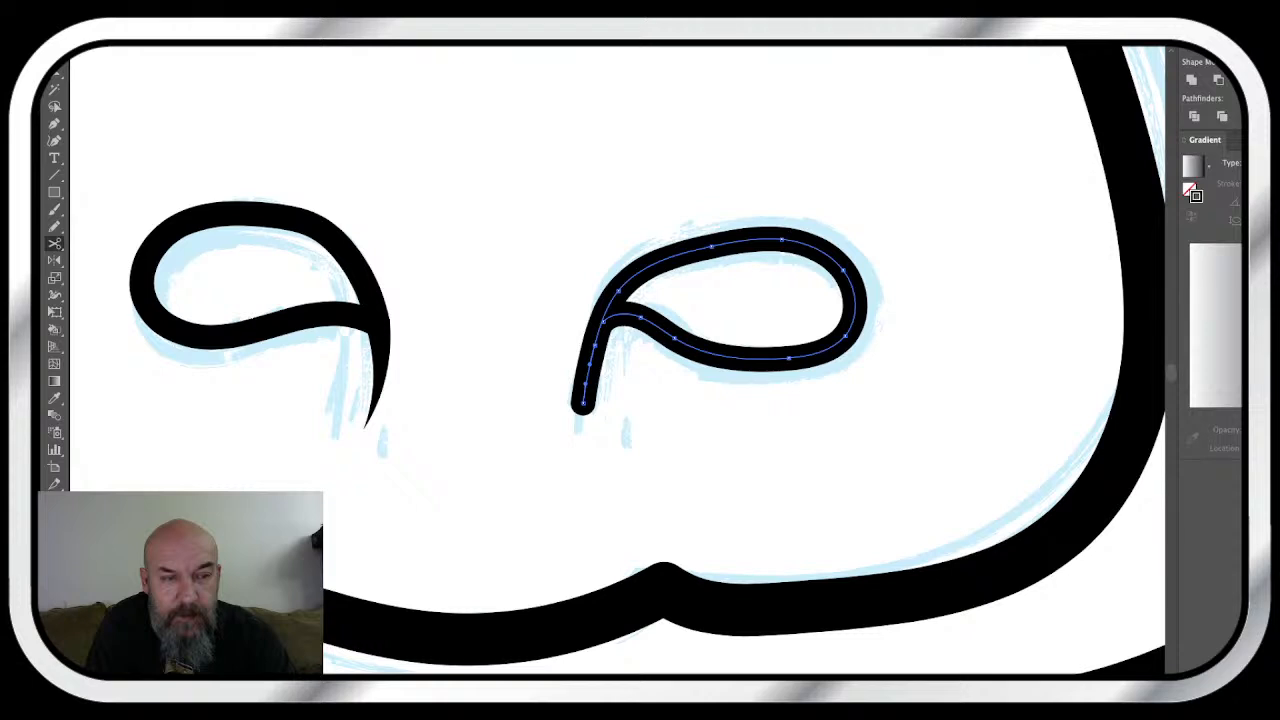
{"action": "left_click", "coordinate": [602, 320]}
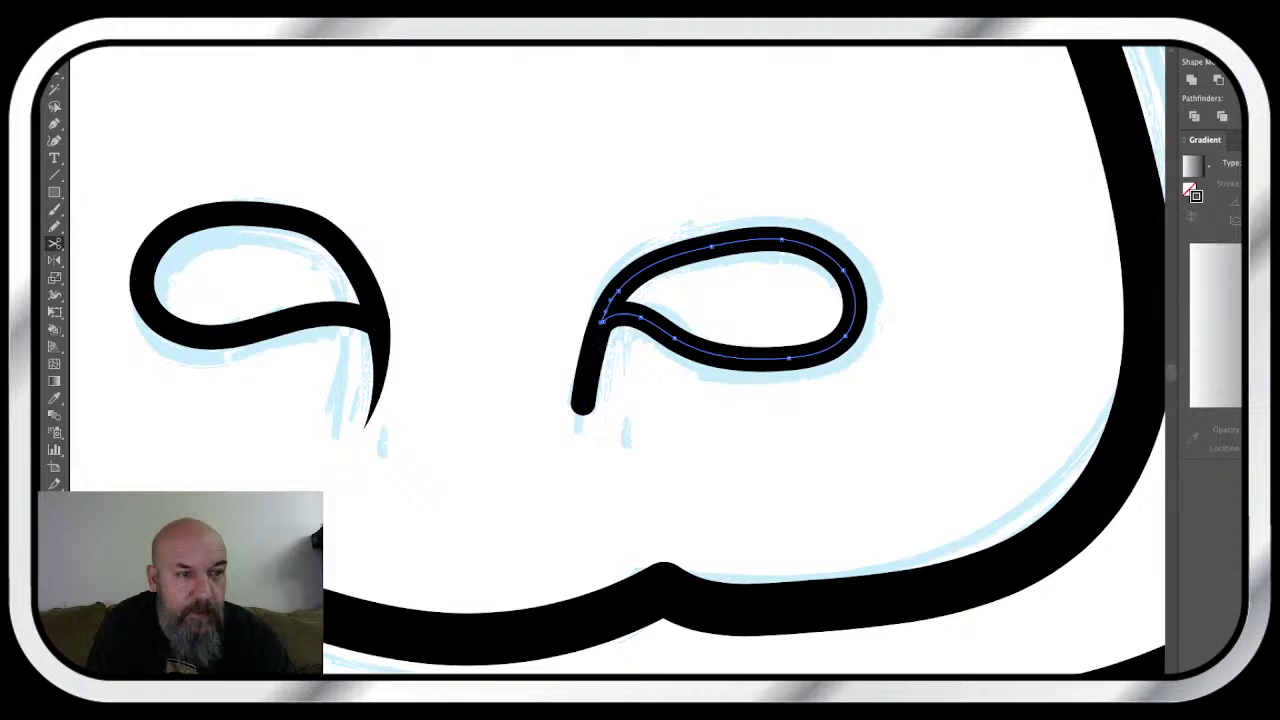
{"action": "key", "text": "super+shift+a"}
{"action": "left_click", "coordinate": [590, 364]}
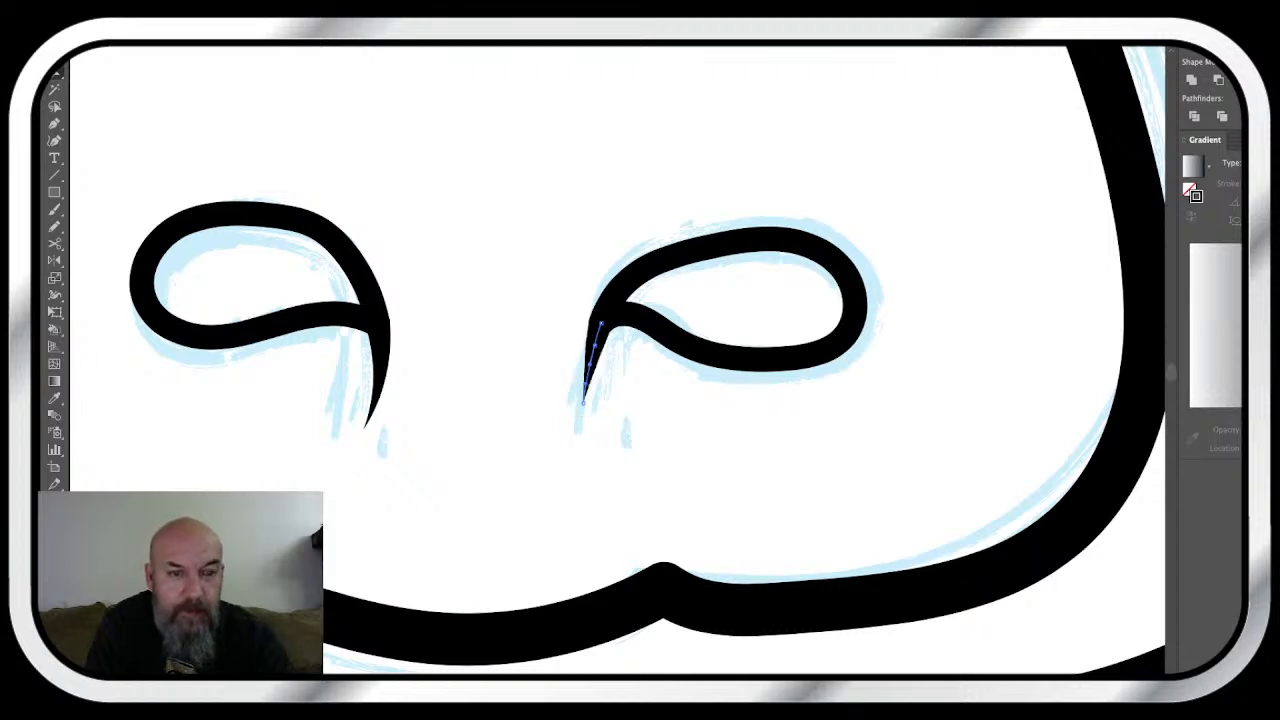
- Nudge the anchor point on the right nostril's tapered tail slightly left to smooth its join with the loop
{"action": "key", "text": "shift+super+a"}
{"action": "left_click", "coordinate": [594, 345]}
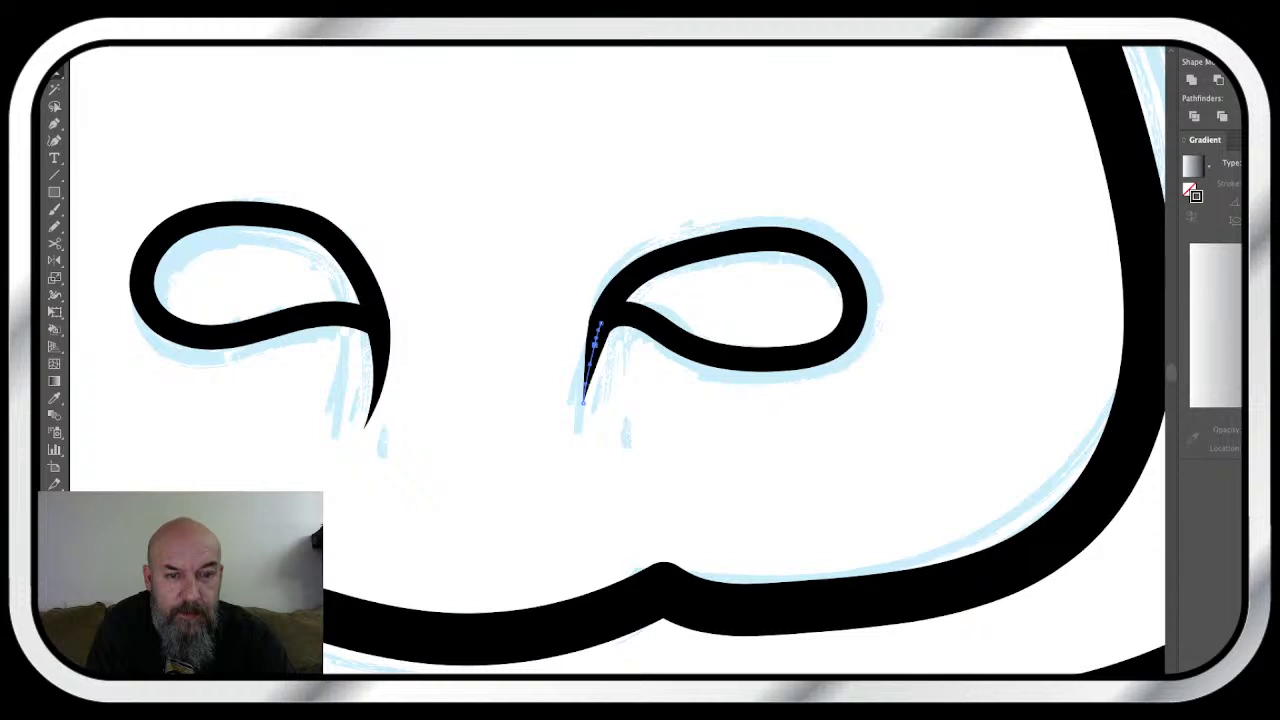
{"action": "key", "text": "Left"}
{"action": "key", "text": "shift+super+a"}
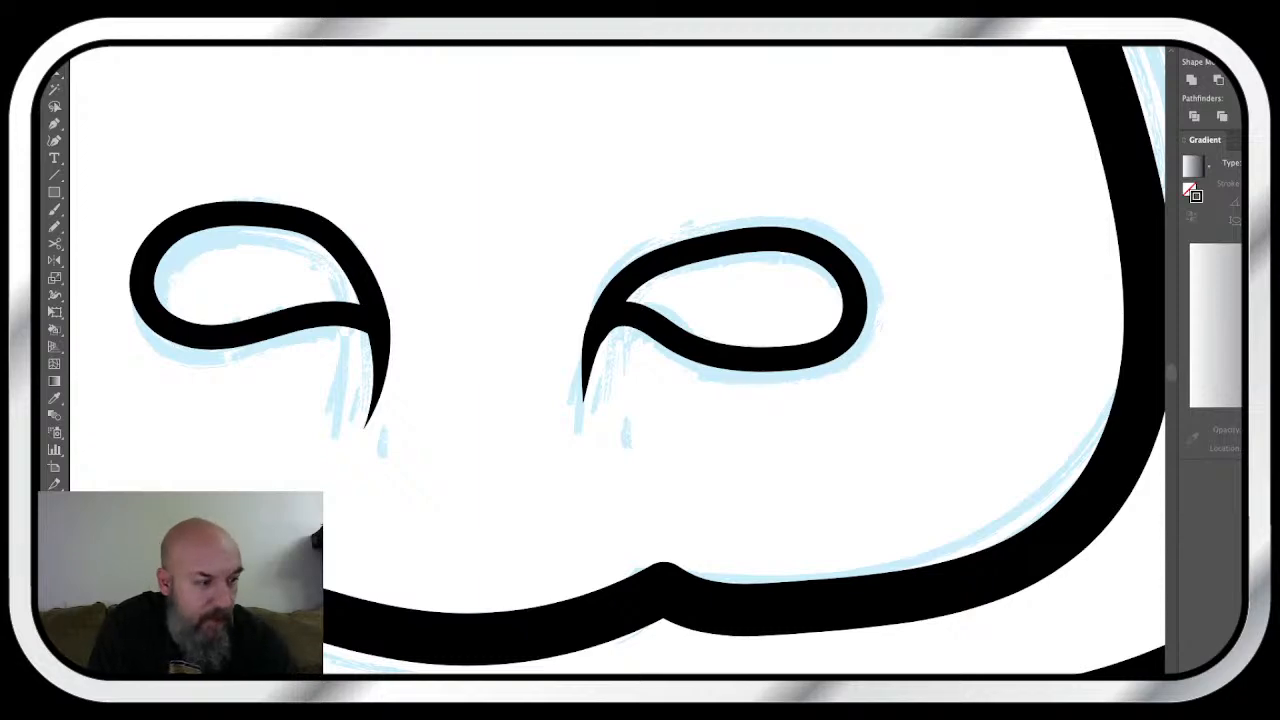
{"action": "key", "text": "super+minus"}
{"action": "key", "text": "super+minus"}
{"action": "key", "text": "super+minus"}
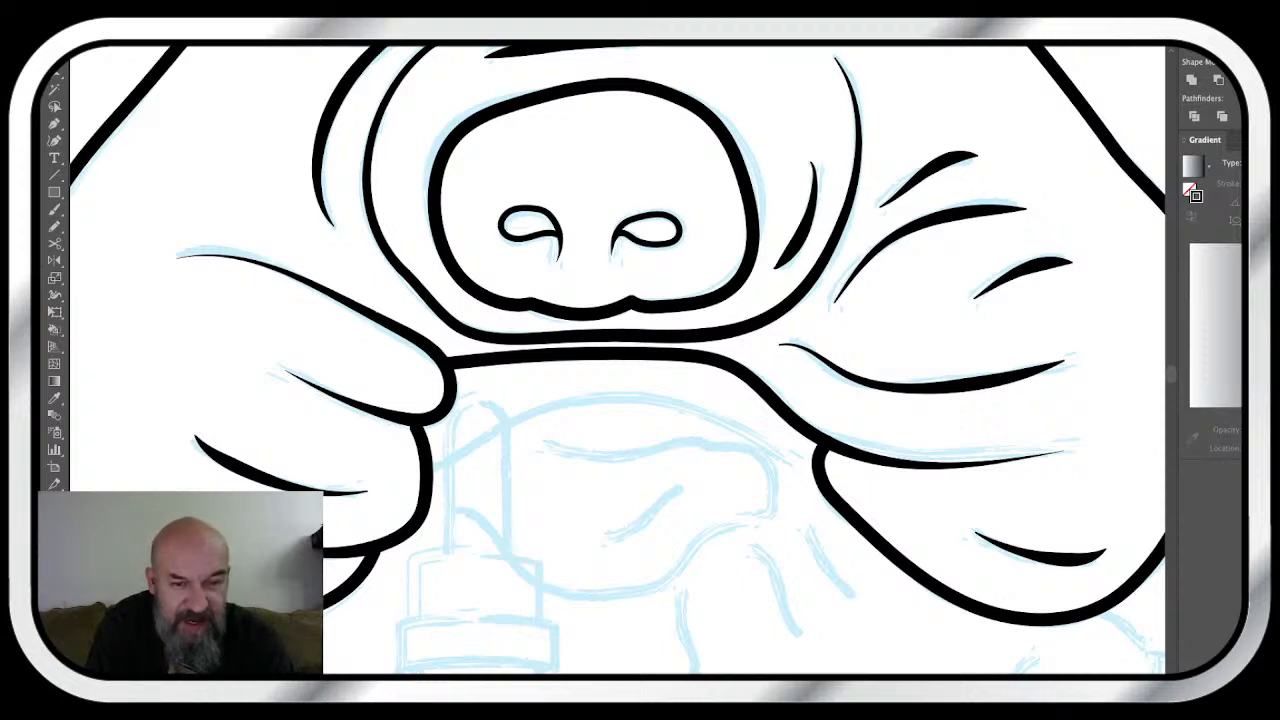
{"action": "key", "text": "super+minus"}
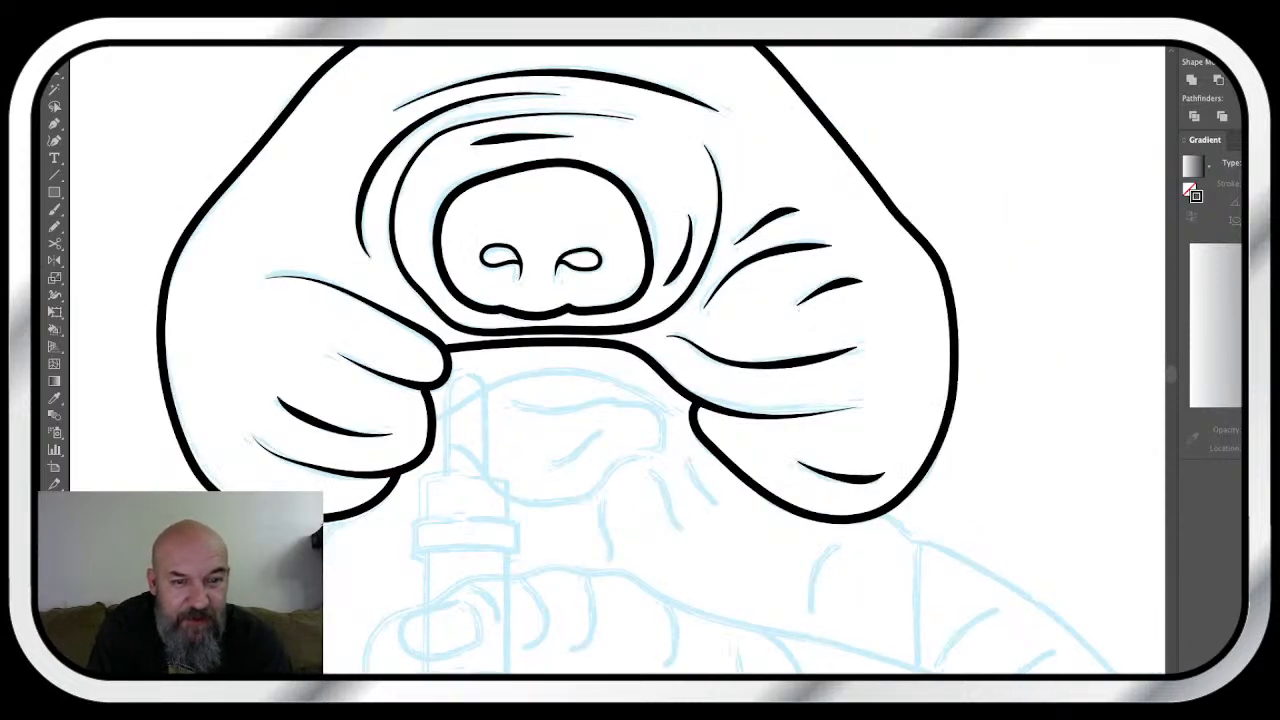
- Lower the left end anchor of the upper lip line slightly where it meets the left cheek's fold
{"action": "key", "text": "super+equal"}
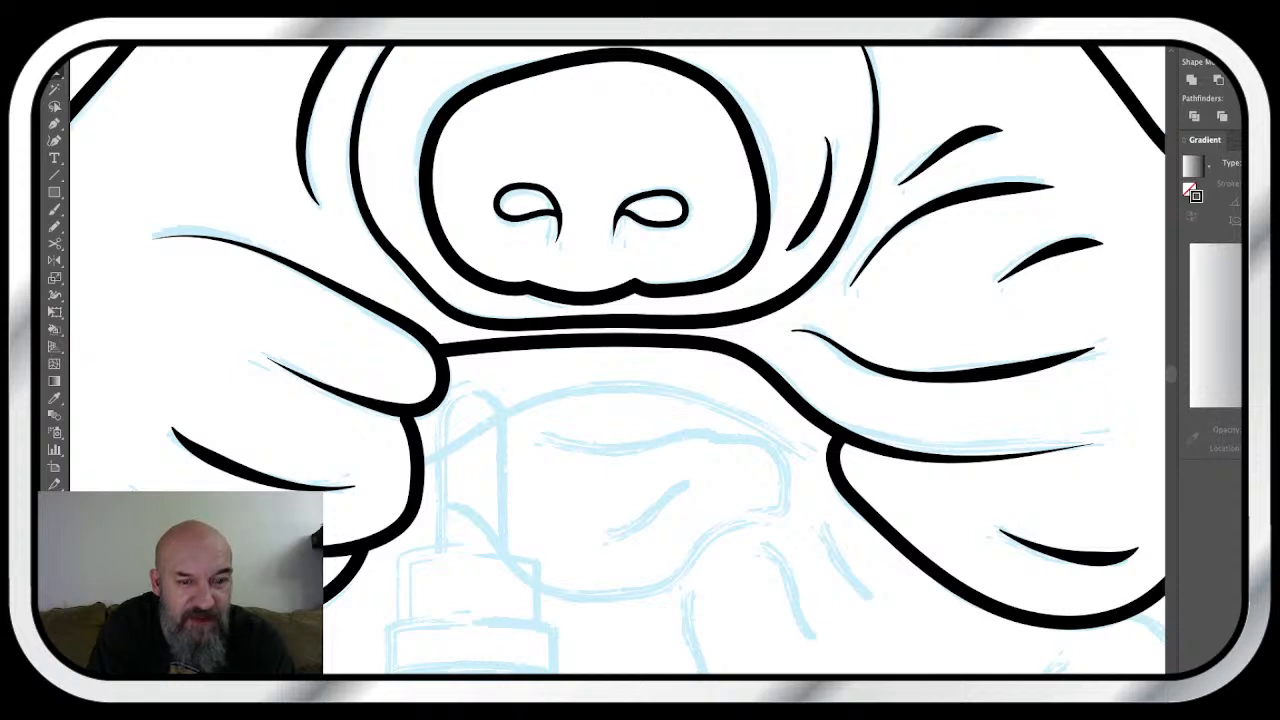
{"action": "left_click", "coordinate": [596, 339]}
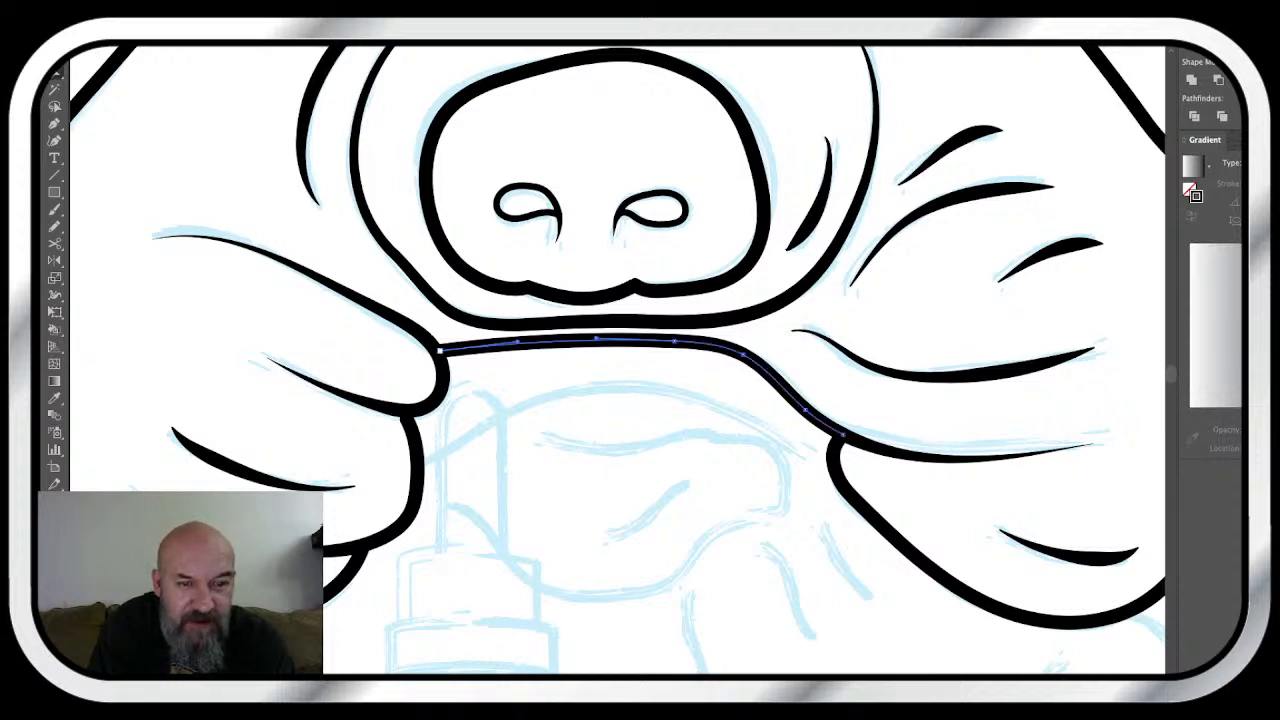
{"action": "left_click_drag", "start_coordinate": [440, 350], "coordinate": [440, 357]}
{"action": "left_click", "coordinate": [674, 341]}
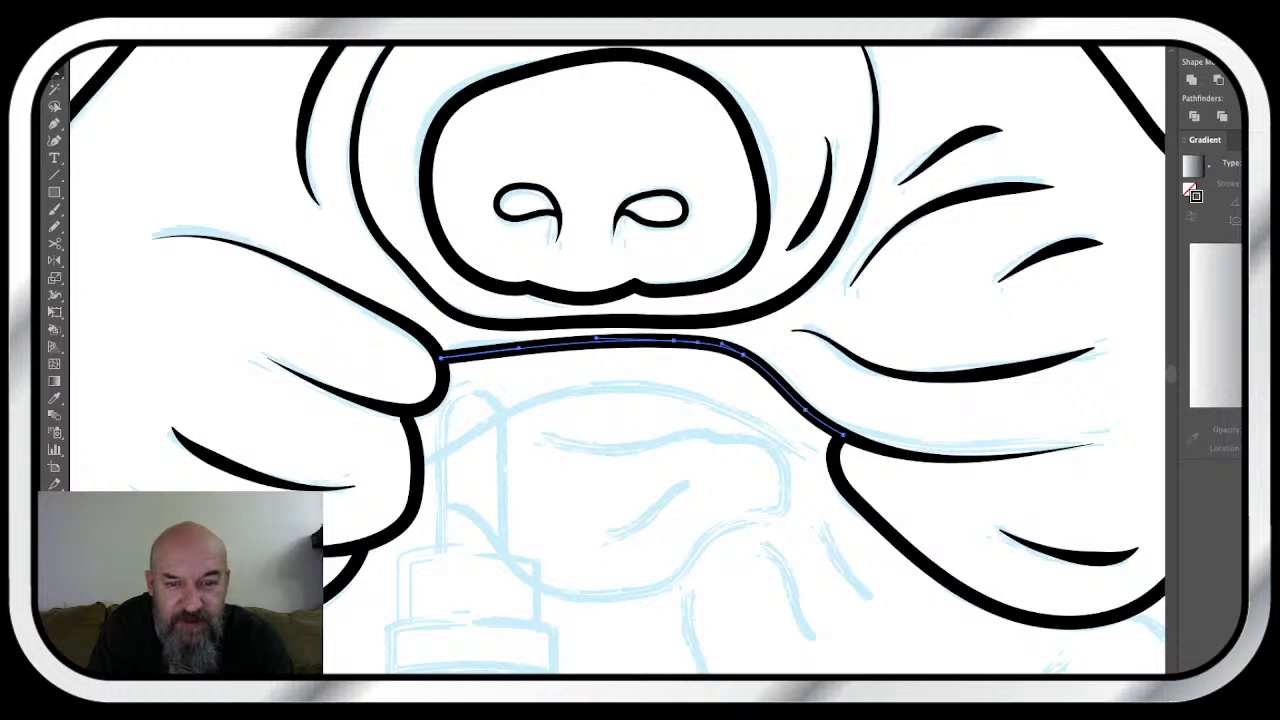
{"action": "left_click_drag", "start_coordinate": [674, 341], "coordinate": [711, 301]}
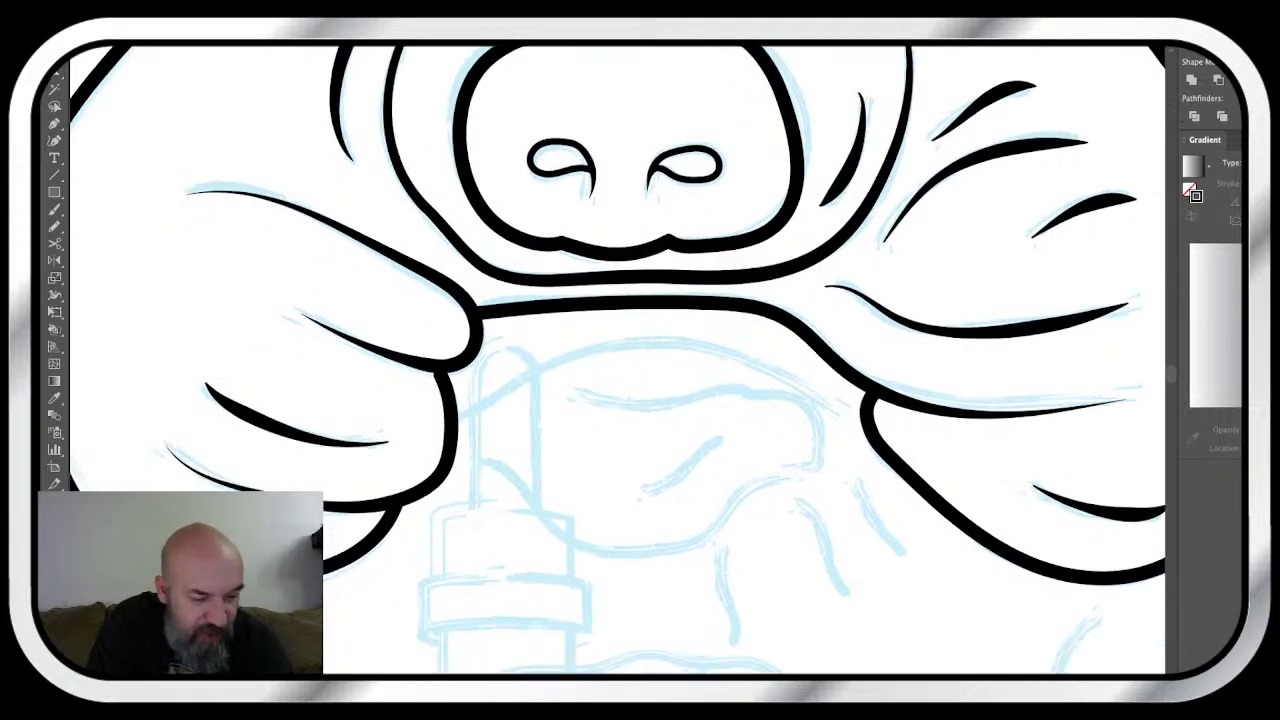
- Trace the tapered arc below the upper lip between the cheeks with the Pencil and adjust the left cheek fold's edge at its end
{"action": "left_click_drag", "start_coordinate": [640, 360], "coordinate": [718, 288]}
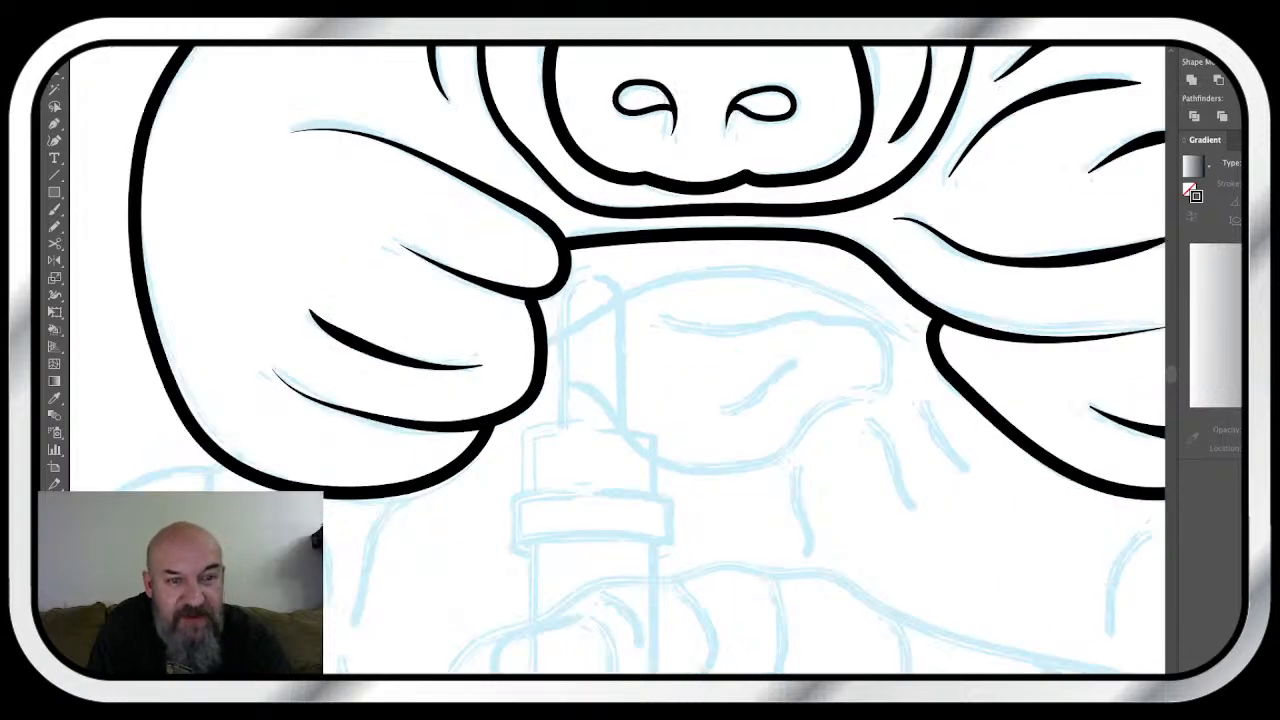
{"action": "key", "text": "super+minus"}
{"action": "left_click_drag", "start_coordinate": [786, 98], "coordinate": [696, 115]}
{"action": "left_click_drag", "start_coordinate": [884, 212], "coordinate": [756, 218]}
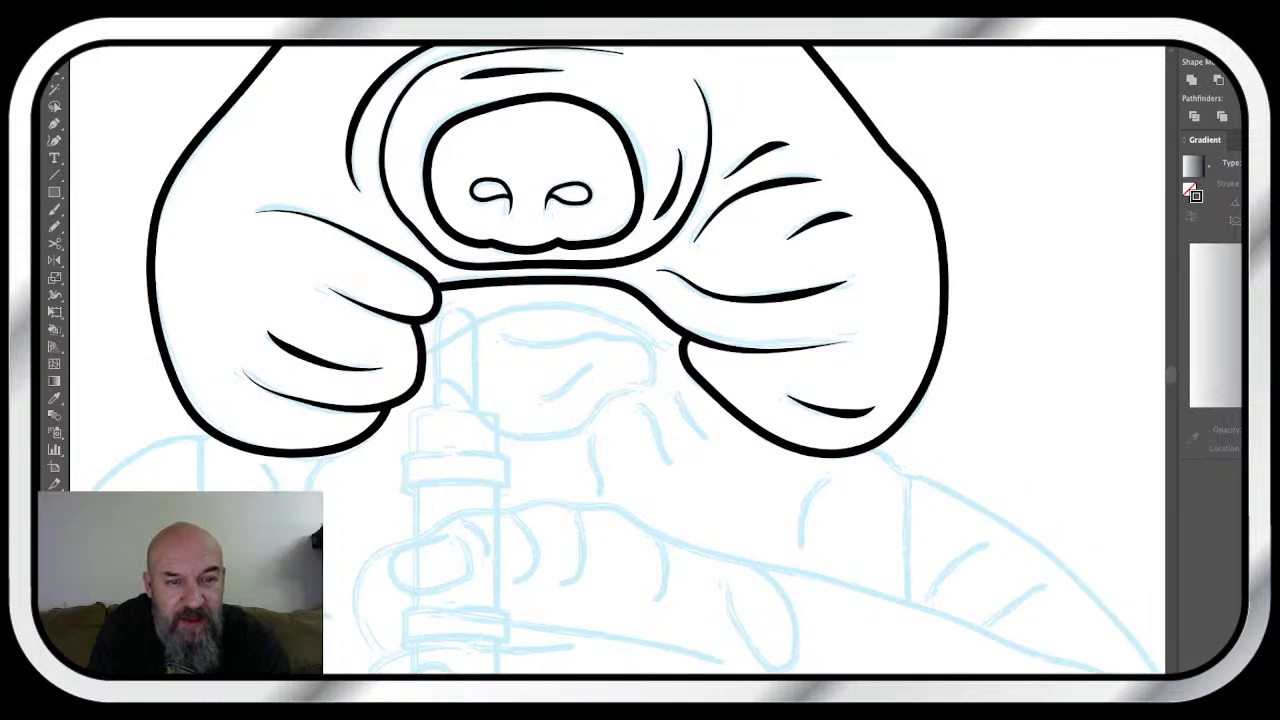
{"action": "key", "text": "super+plus"}
{"action": "key", "text": "n"}
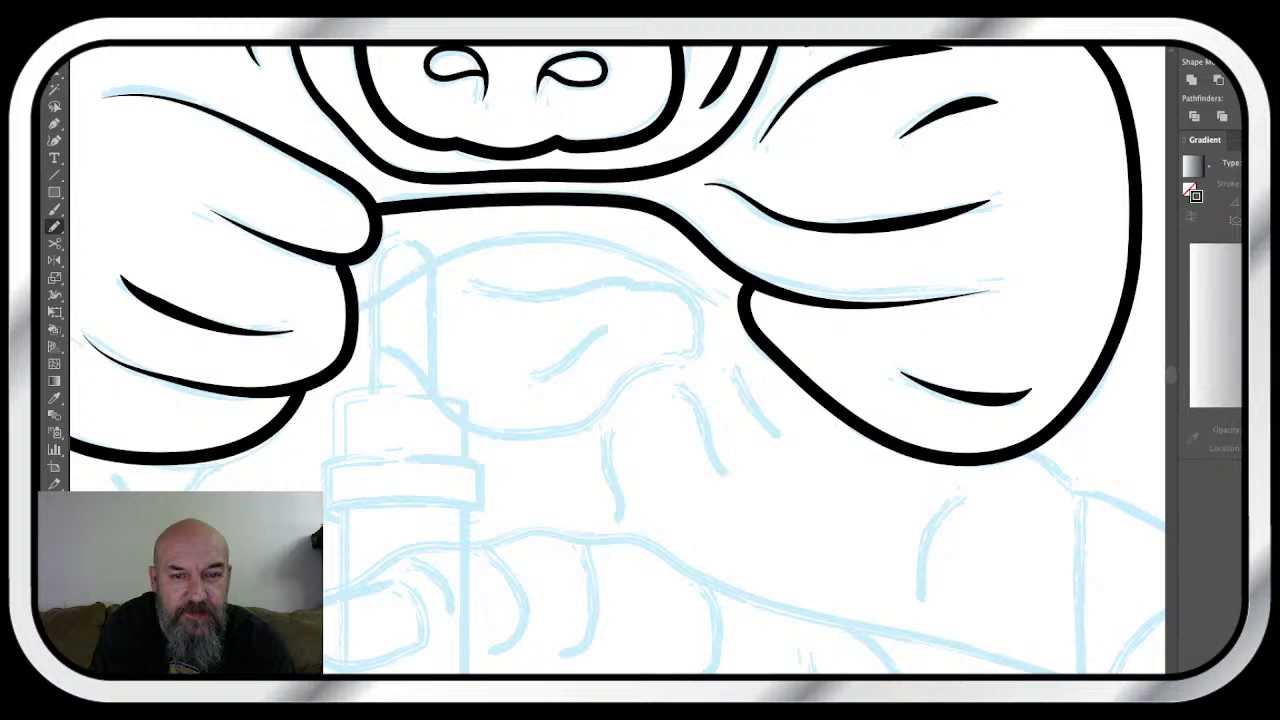
{"action": "mouse_move", "coordinate": [726, 300]}
{"action": "left_mouse_down"}
{"action": "mouse_move", "coordinate": [560, 243]}
{"action": "mouse_move", "coordinate": [479, 247]}
{"action": "mouse_move", "coordinate": [354, 303]}
{"action": "left_mouse_up"}
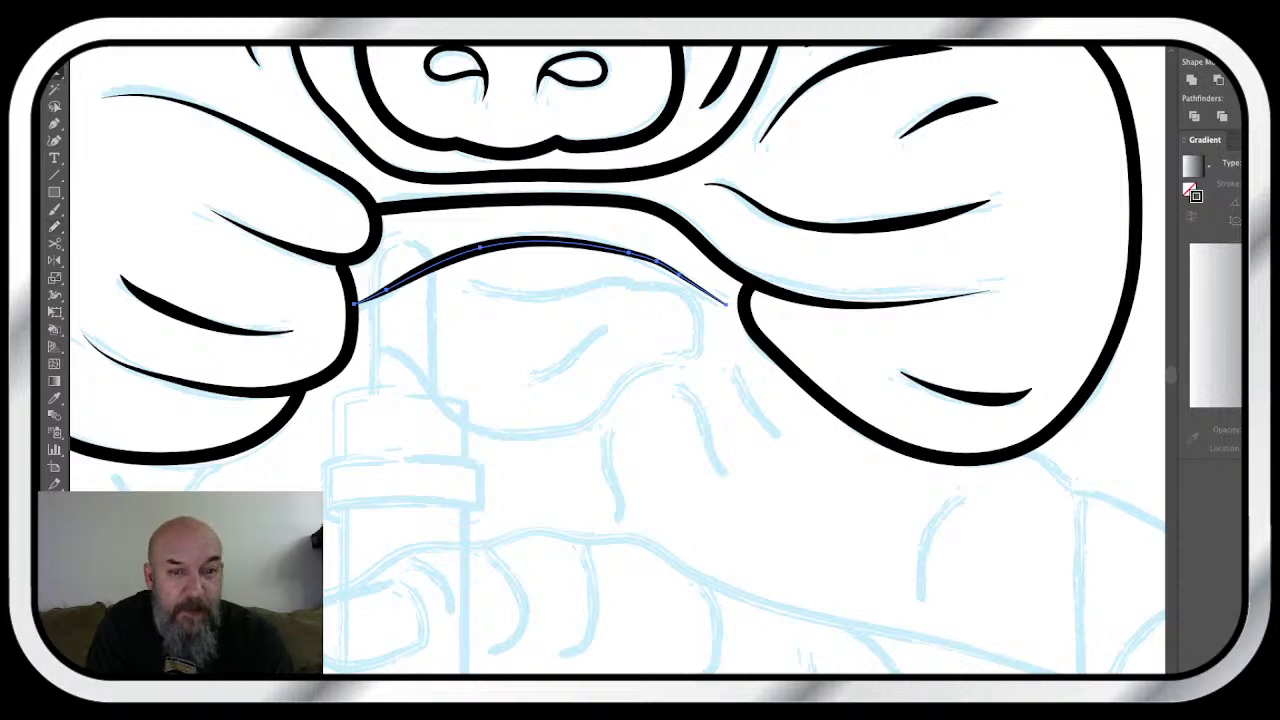
{"action": "left_click", "coordinate": [346, 280]}
{"action": "left_click_drag", "start_coordinate": [342, 266], "coordinate": [357, 303]}
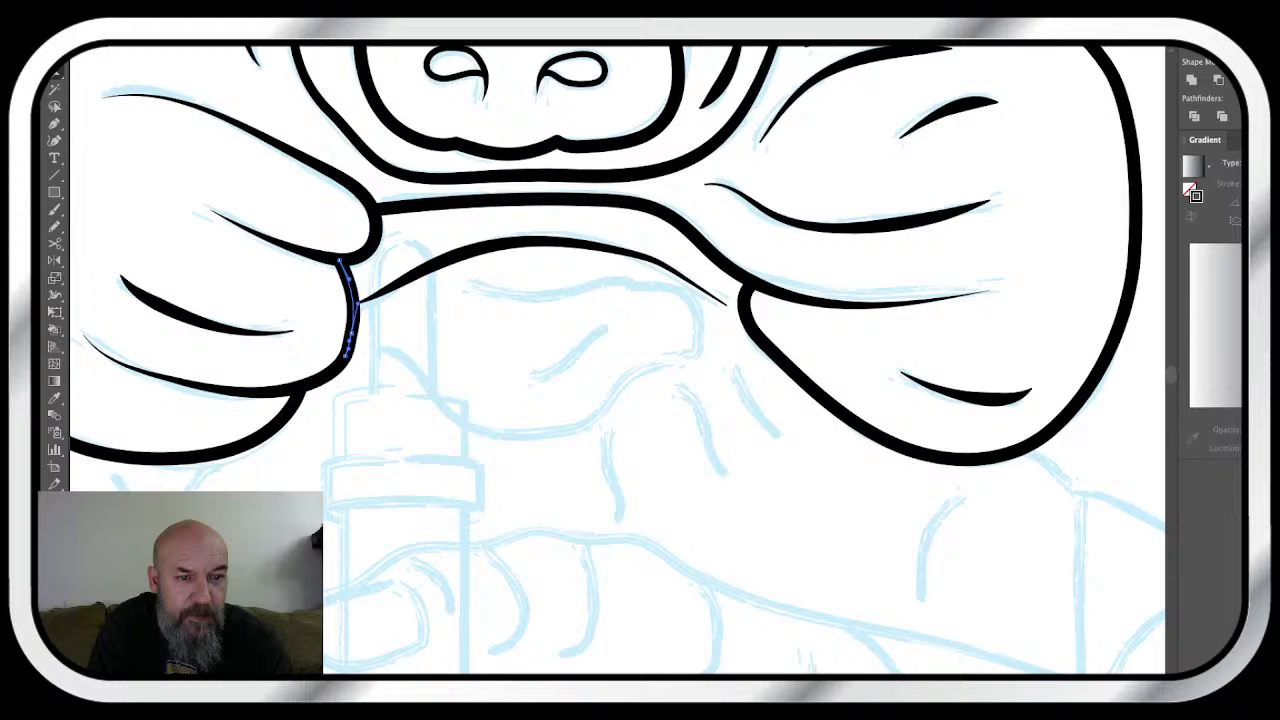
{"action": "key", "text": "super+shift+a"}
- Trace the lower lip with the Pencil as one continuous tapered outline and add a short S-shaped crease inside it
{"action": "scroll", "coordinate": [617, 359], "scroll_direction": "down", "scroll_amount": 3}
{"action": "scroll", "coordinate": [617, 359], "scroll_direction": "up", "scroll_amount": 2}
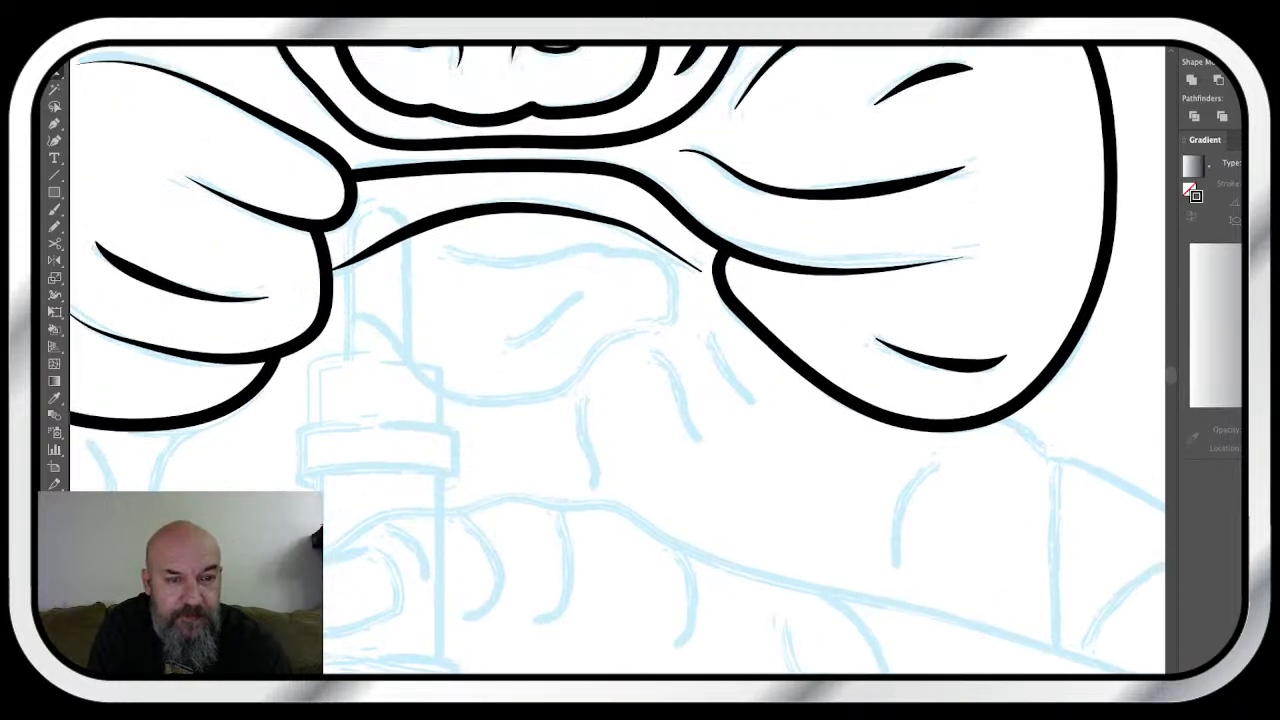
{"action": "scroll", "coordinate": [617, 359], "scroll_direction": "up", "scroll_amount": 2}
{"action": "scroll", "coordinate": [617, 359], "scroll_direction": "right", "scroll_amount": 3}
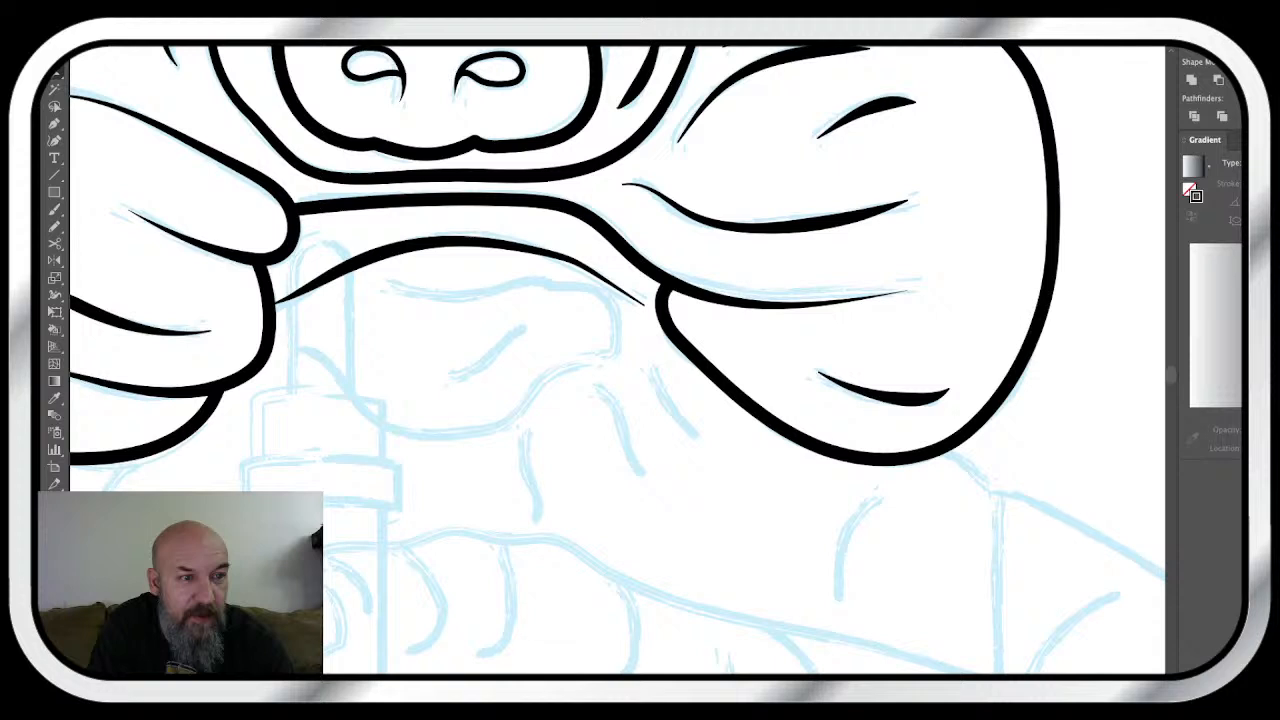
{"action": "scroll", "coordinate": [600, 300], "scroll_direction": "right", "scroll_amount": 1}
{"action": "key", "text": "n"}
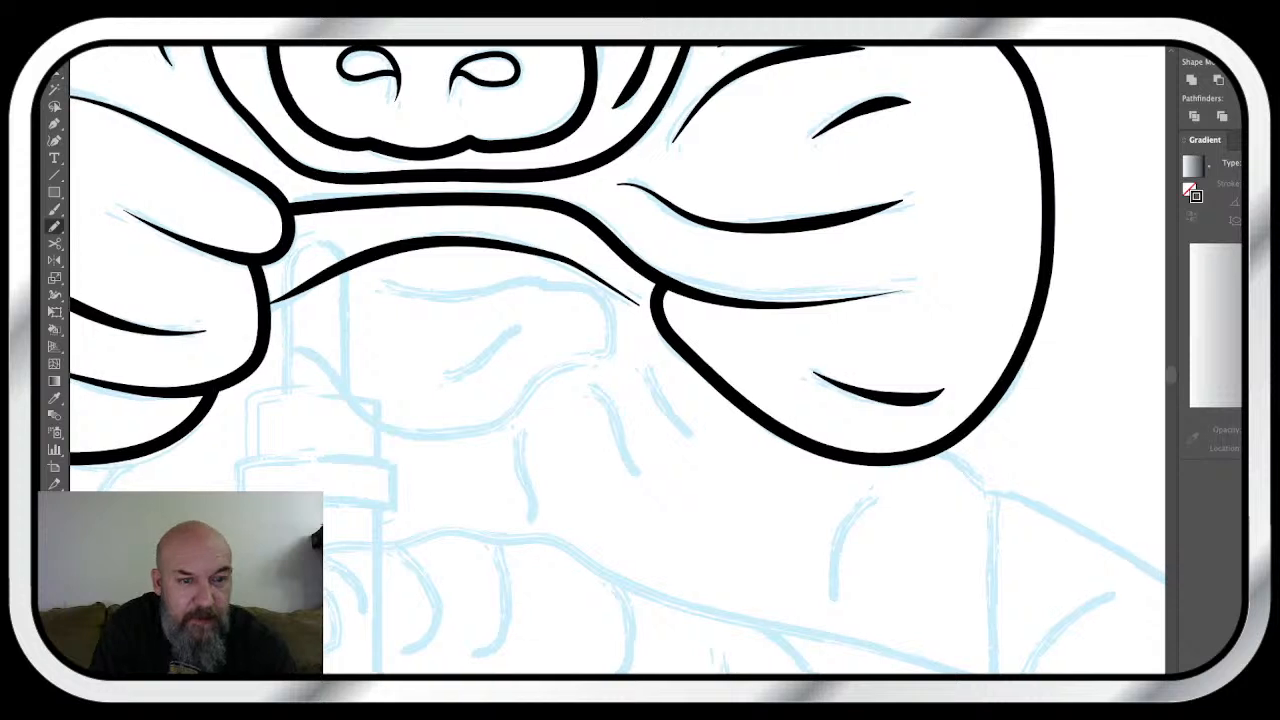
{"action": "mouse_move", "coordinate": [385, 283]}
{"action": "left_mouse_down"}
{"action": "mouse_move", "coordinate": [605, 300]}
{"action": "mouse_move", "coordinate": [508, 410]}
{"action": "left_mouse_up"}
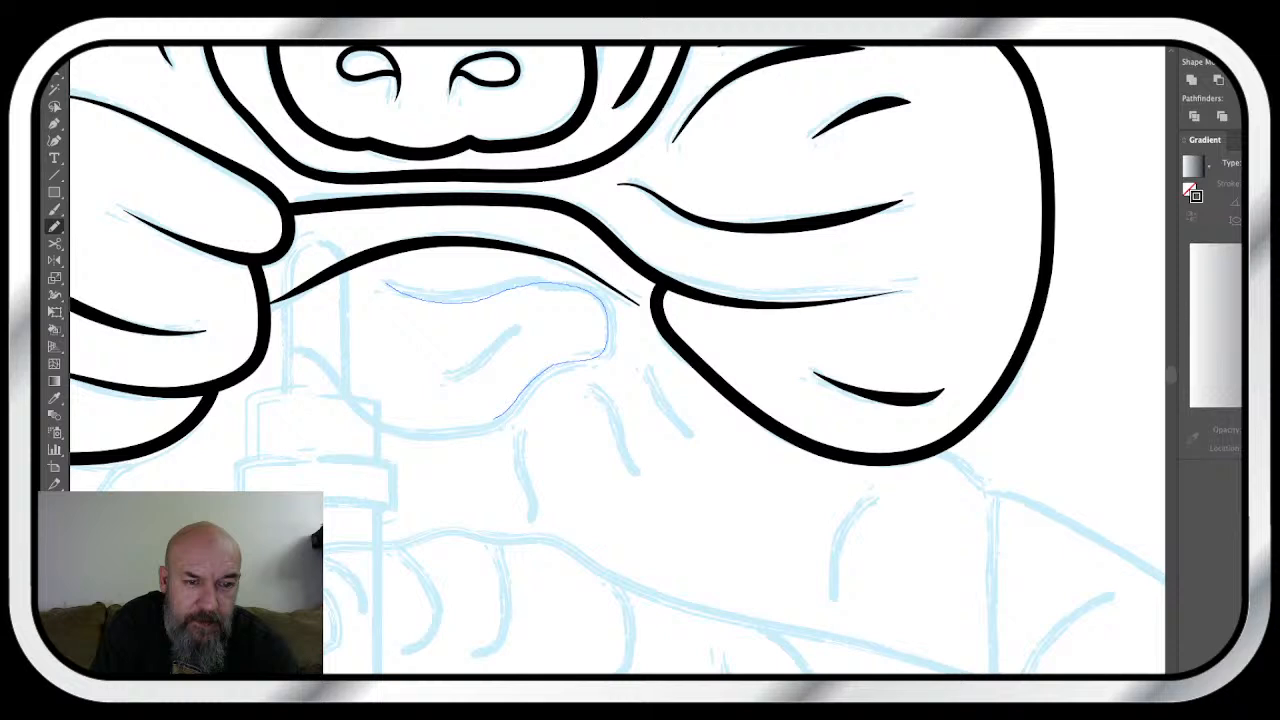
{"action": "left_click_drag", "start_coordinate": [508, 410], "coordinate": [292, 349]}
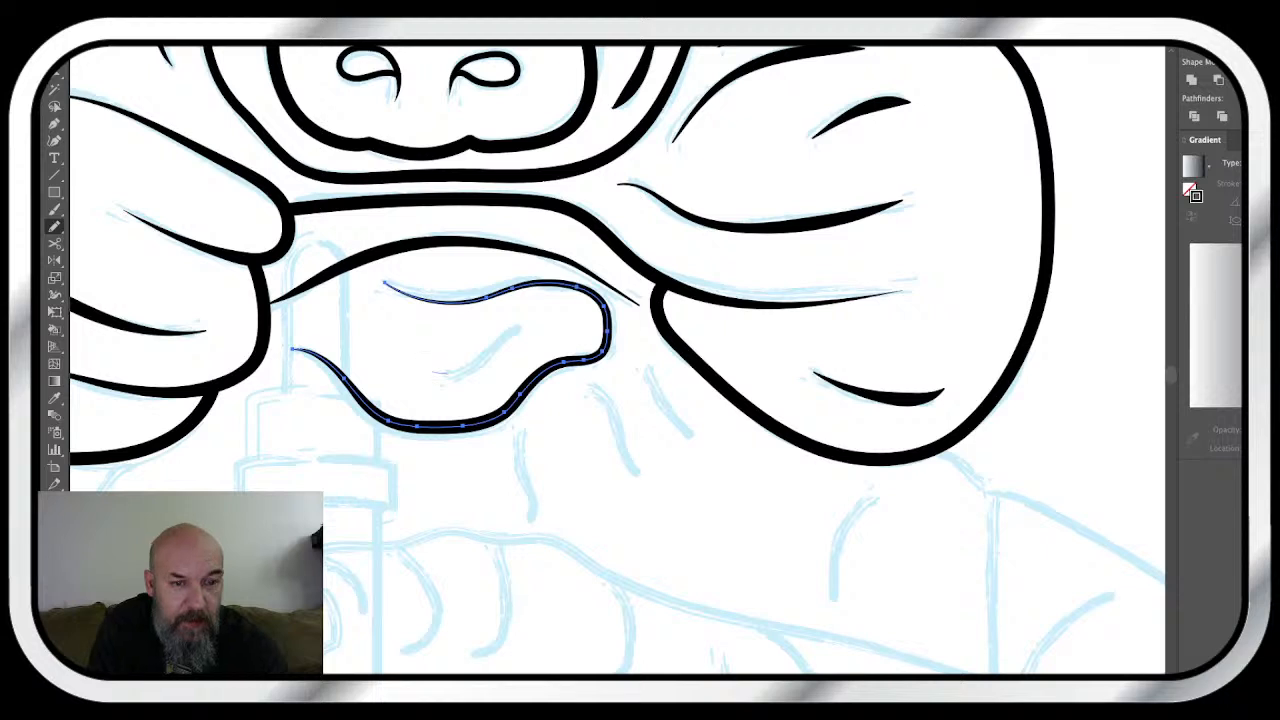
{"action": "left_click_drag", "start_coordinate": [430, 372], "coordinate": [535, 332]}
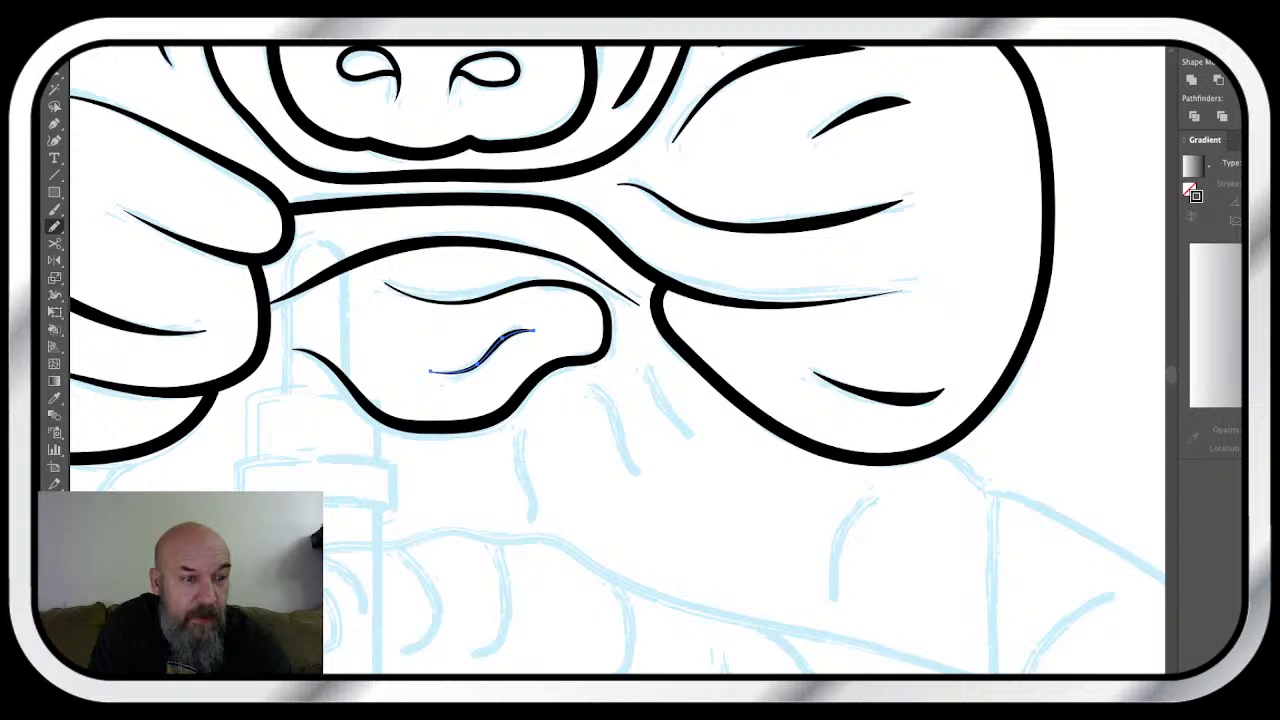
- Examine the inked head as a whole and the uninked arms, flute, belly and legs of the sketch
{"action": "scroll", "coordinate": [617, 359], "scroll_direction": "up", "scroll_amount": 1}
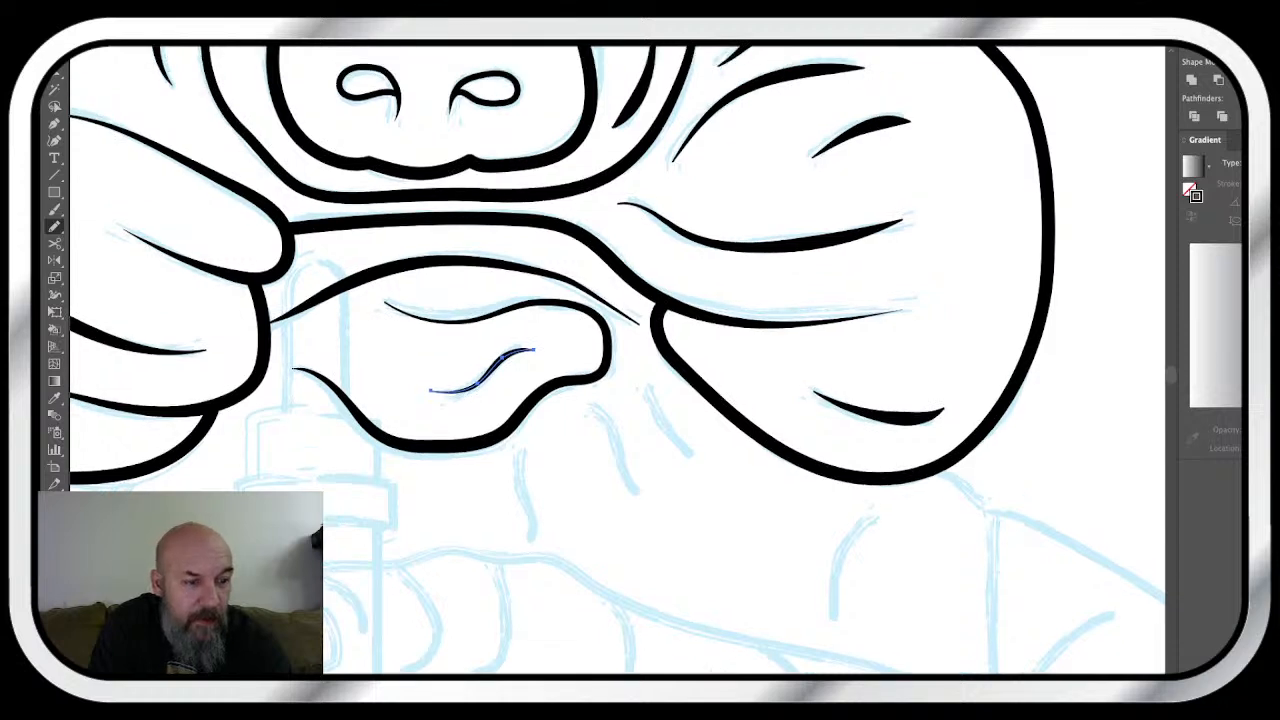
{"action": "key", "text": "super+minus"}
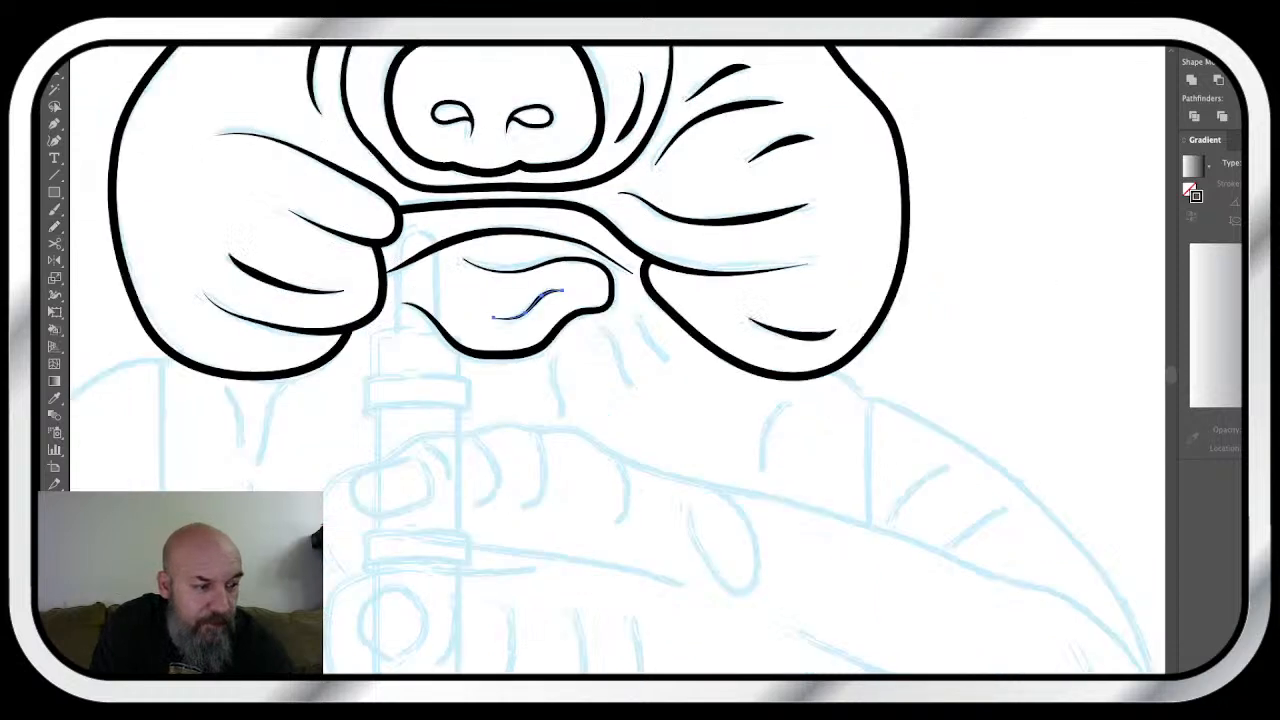
{"action": "scroll", "coordinate": [540, 395], "scroll_direction": "down", "scroll_amount": 3}
{"action": "scroll", "coordinate": [540, 395], "scroll_direction": "up", "scroll_amount": 1}
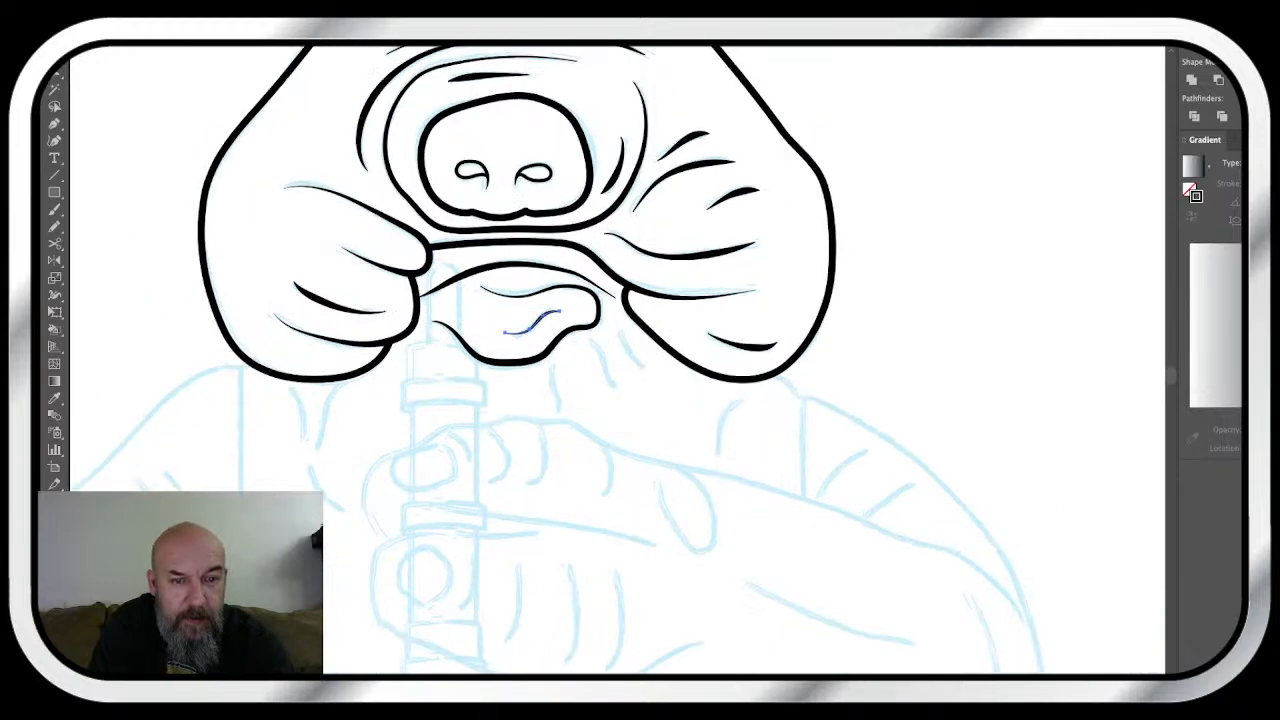
{"action": "scroll", "coordinate": [540, 470], "scroll_direction": "up", "scroll_amount": 2}
{"action": "scroll", "coordinate": [615, 359], "scroll_direction": "up", "scroll_amount": 2}
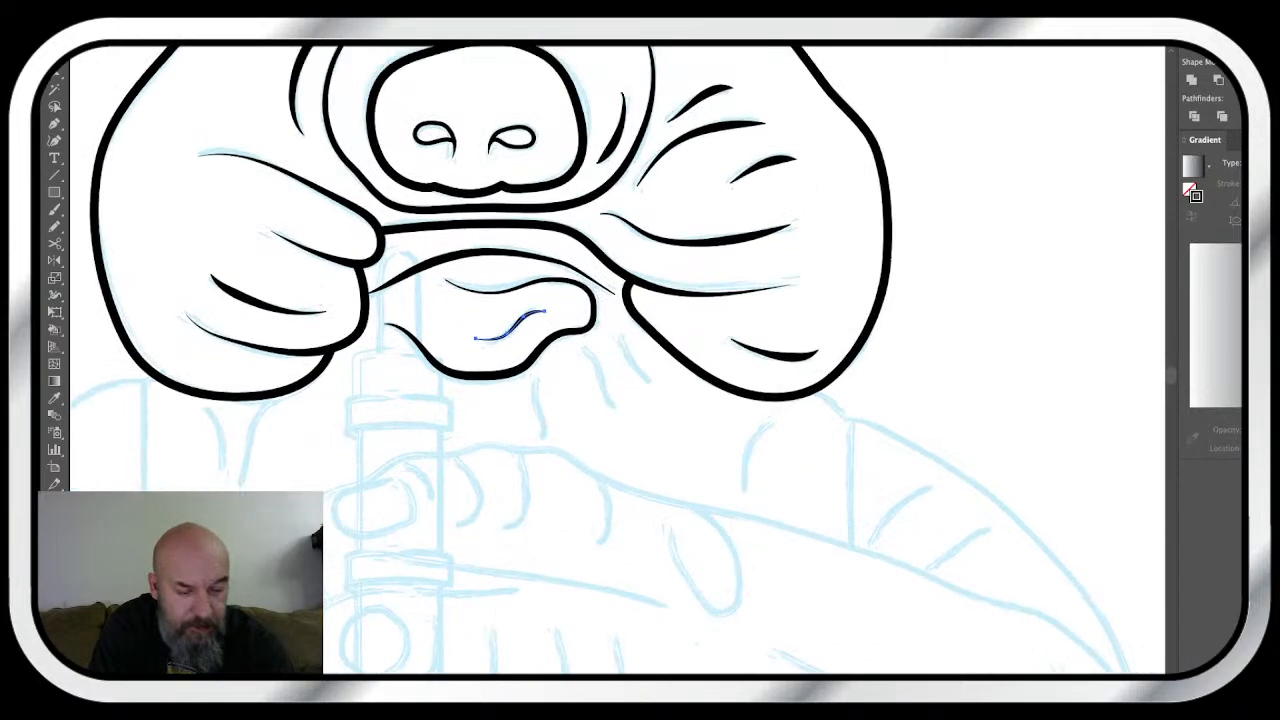
{"action": "key", "text": "super+minus"}
{"action": "key", "text": "super+minus"}
{"action": "scroll", "coordinate": [617, 359], "scroll_direction": "up", "scroll_amount": 2}
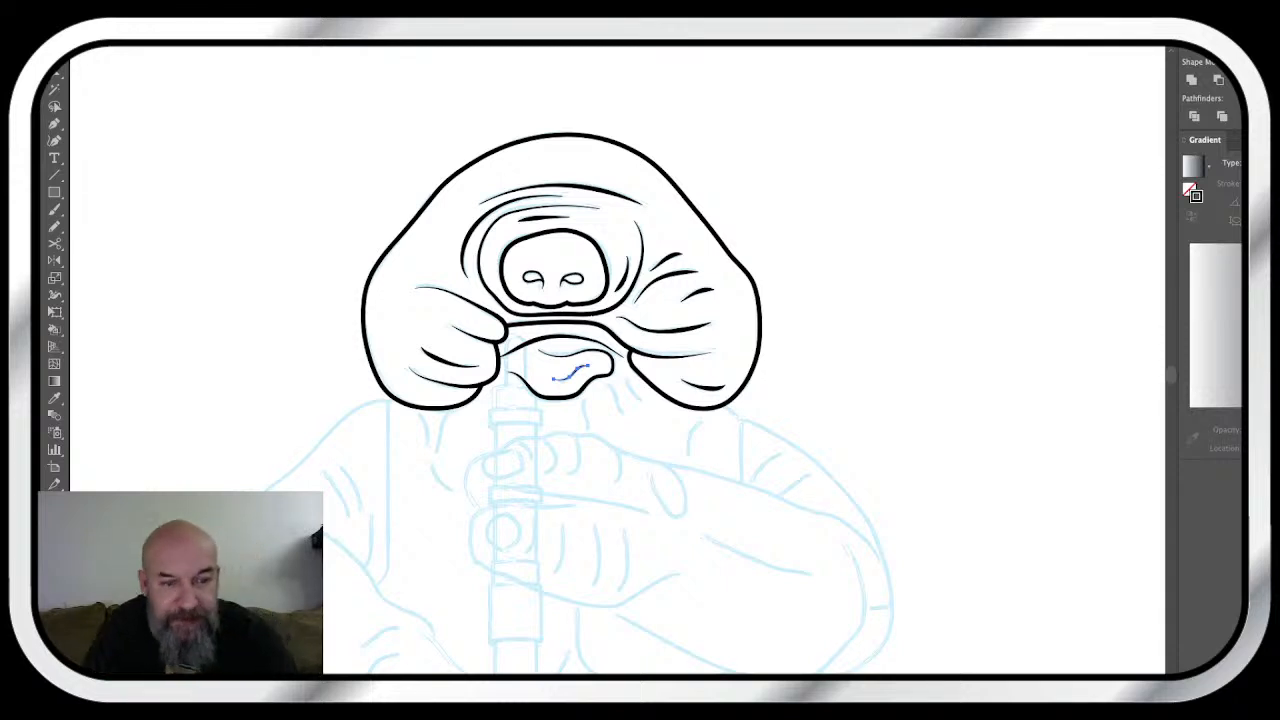
{"action": "scroll", "coordinate": [557, 360], "scroll_direction": "down", "scroll_amount": 10}
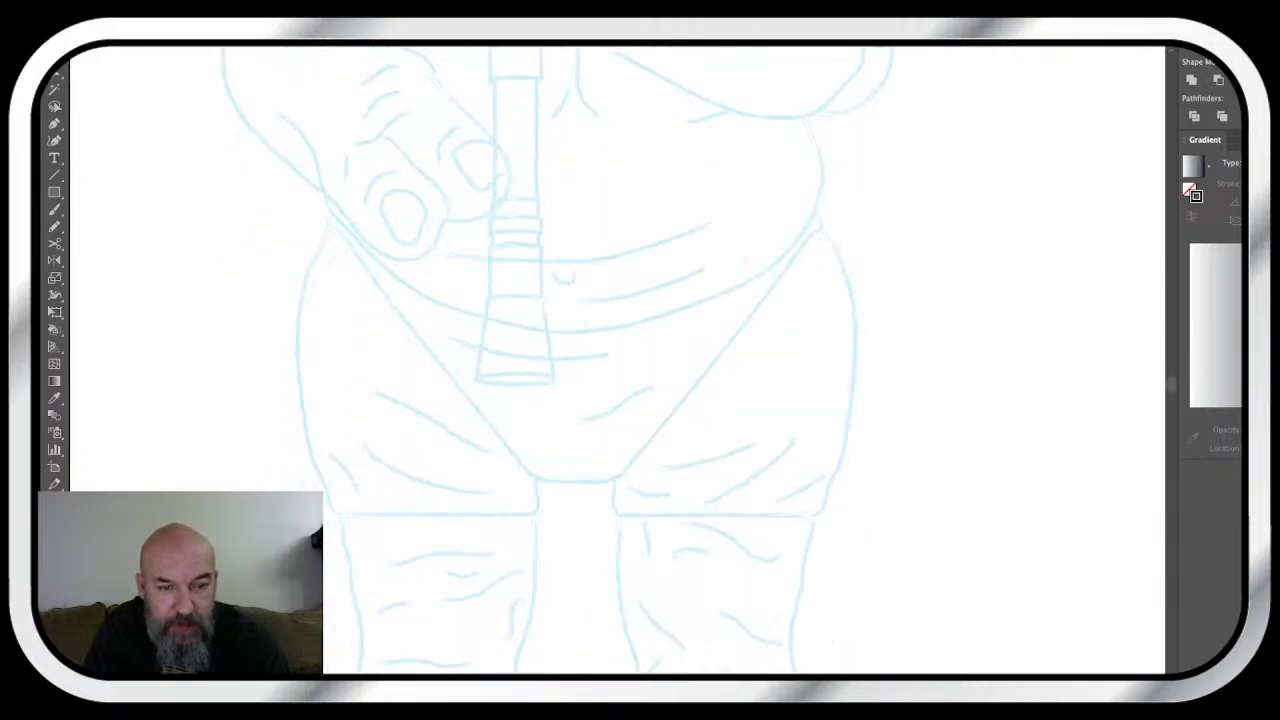
{"action": "scroll", "coordinate": [557, 360], "scroll_direction": "up", "scroll_amount": 3}
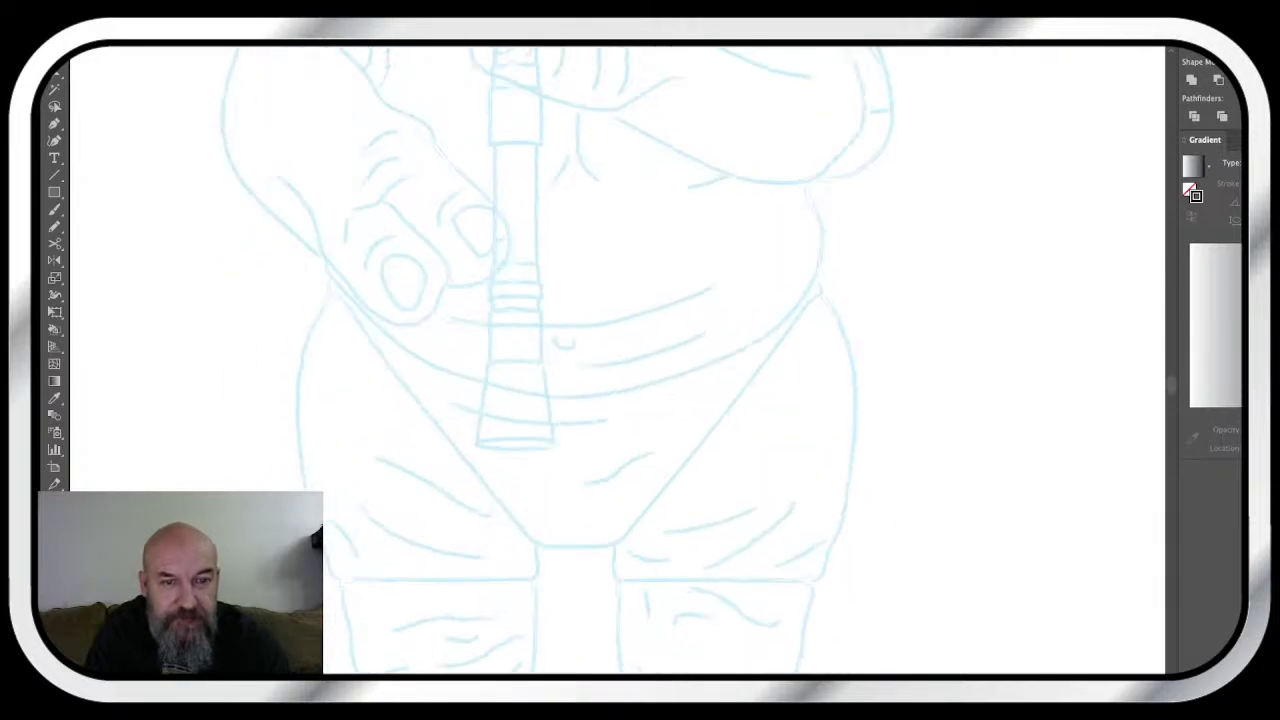
{"action": "scroll", "coordinate": [557, 360], "scroll_direction": "up", "scroll_amount": 8}
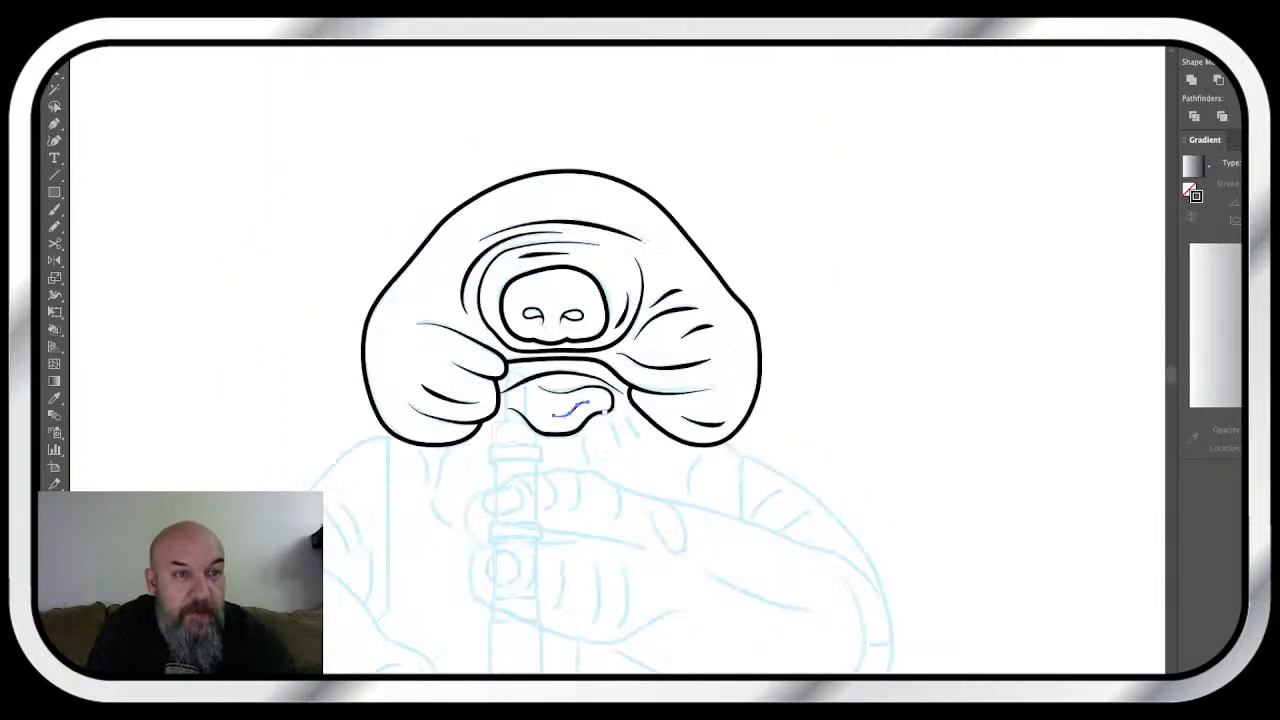
{"action": "left_click_drag", "start_coordinate": [590, 403], "coordinate": [607, 410]}
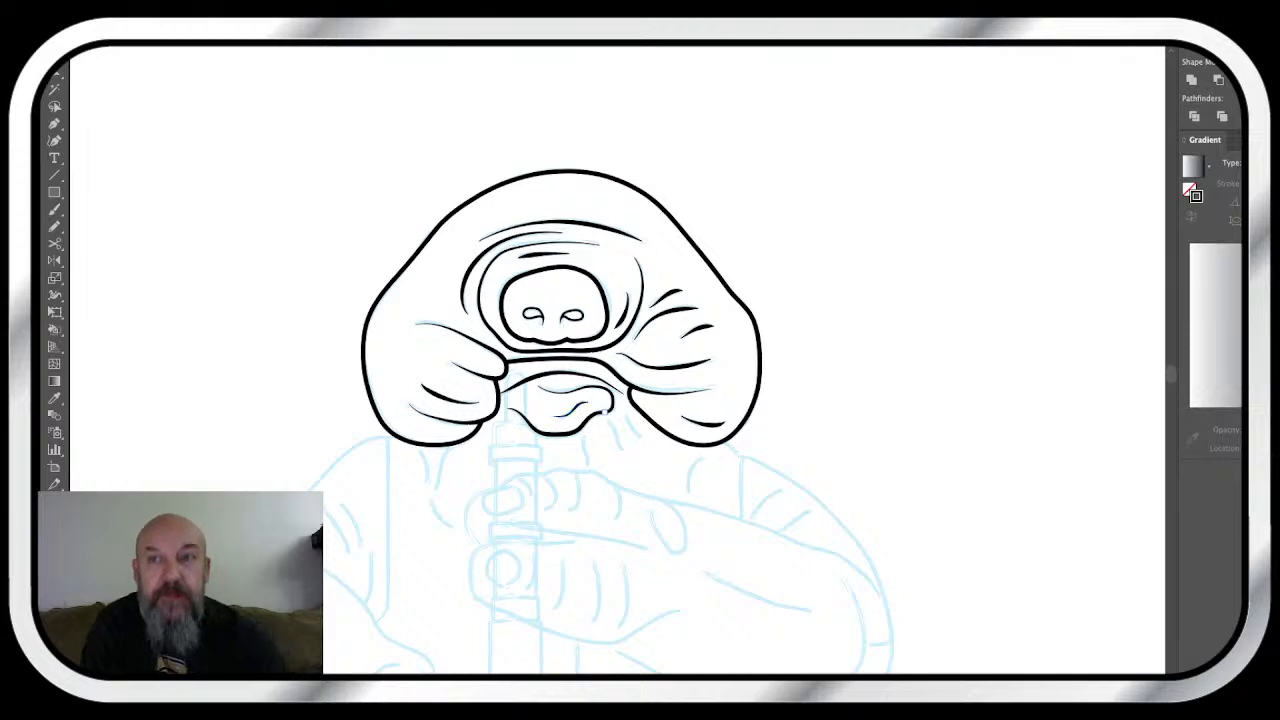
{"action": "scroll", "coordinate": [606, 411], "scroll_direction": "down", "scroll_amount": 2}
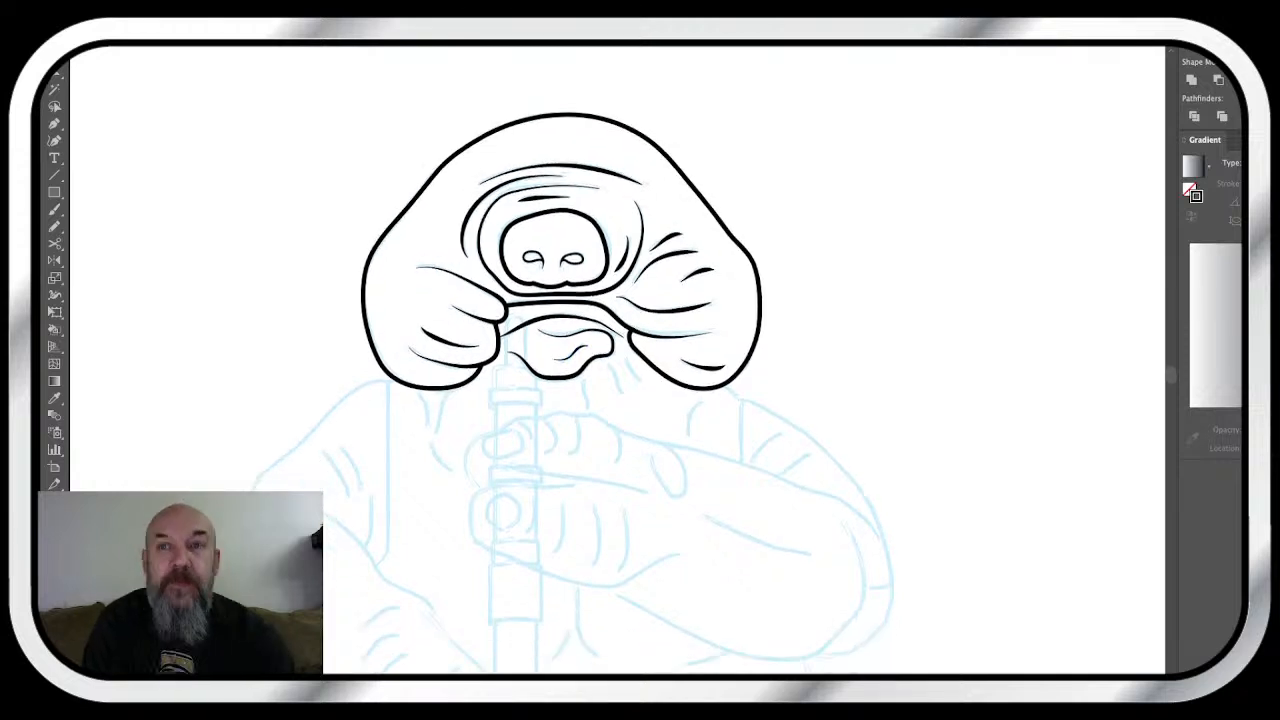
{"action": "scroll", "coordinate": [557, 360], "scroll_direction": "down", "scroll_amount": 4}
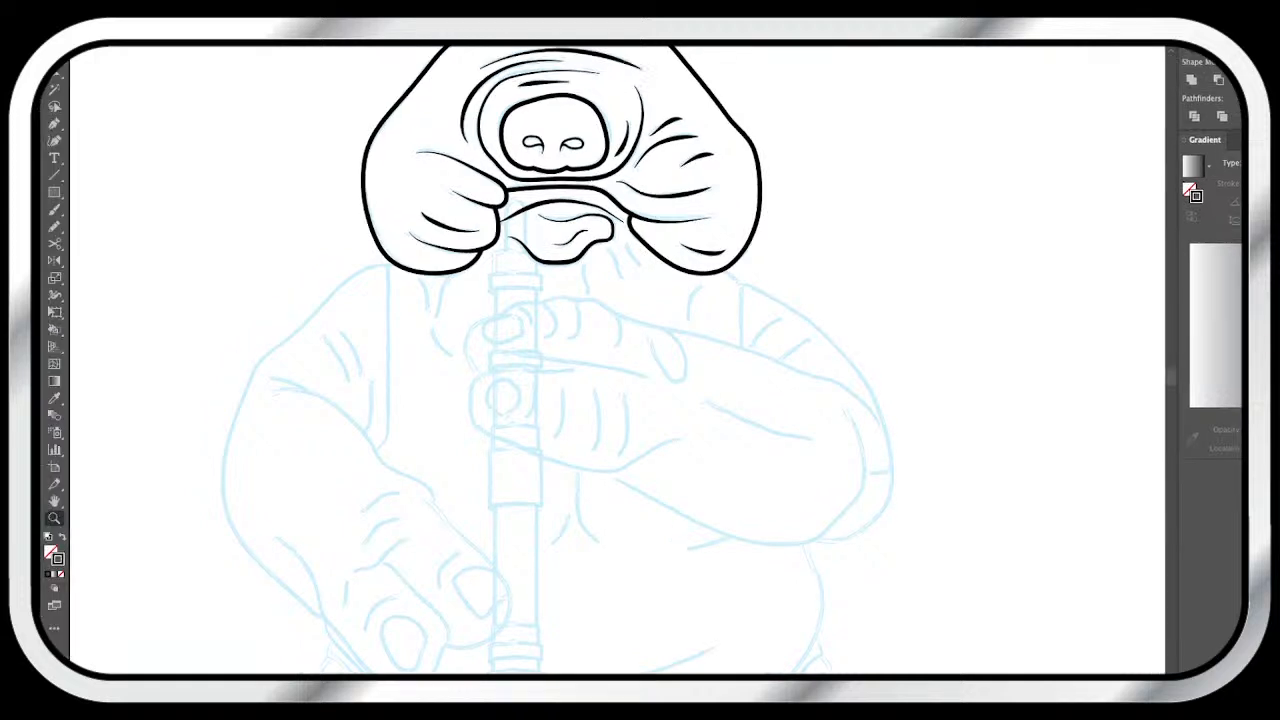
- Draw a short Pencil line from the right cheek's lower edge to the shoulder corner and give it the thick outline stroke with the Eyedropper
{"action": "scroll", "coordinate": [600, 360], "scroll_direction": "up", "scroll_amount": 3}
{"action": "key", "text": "super+plus"}
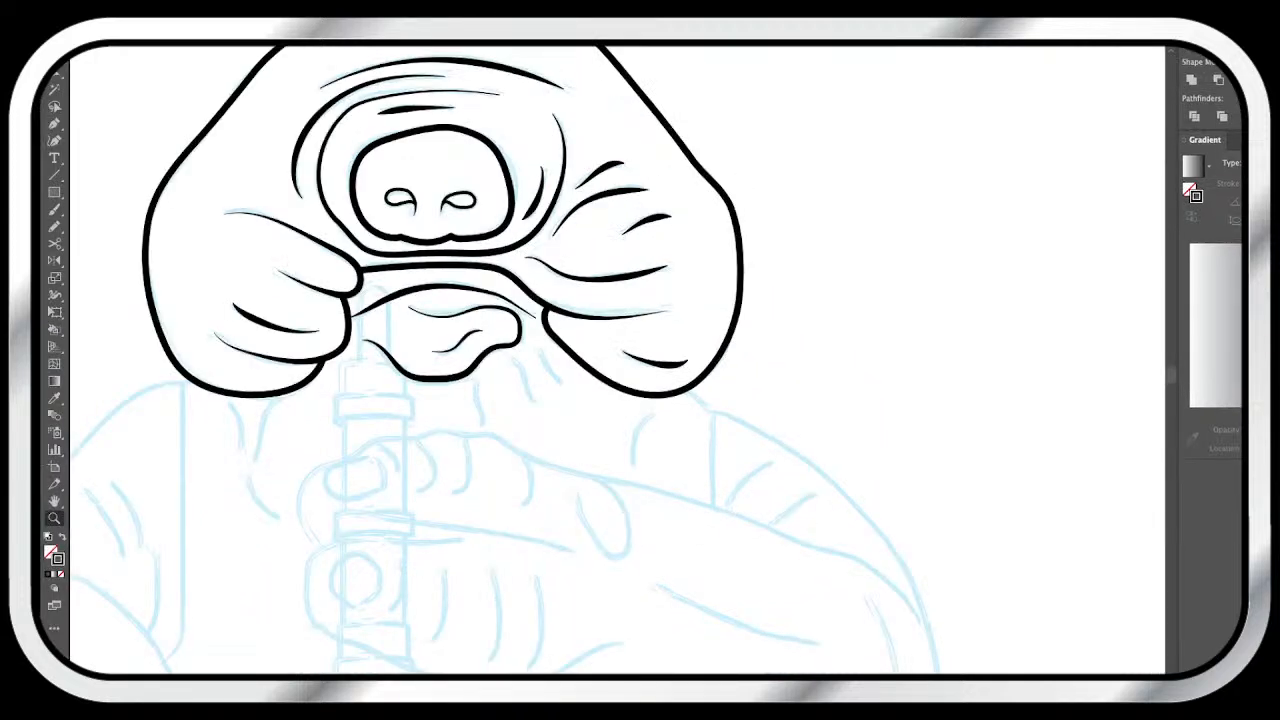
{"action": "key", "text": "super+plus"}
{"action": "scroll", "coordinate": [617, 360], "scroll_direction": "down", "scroll_amount": 3}
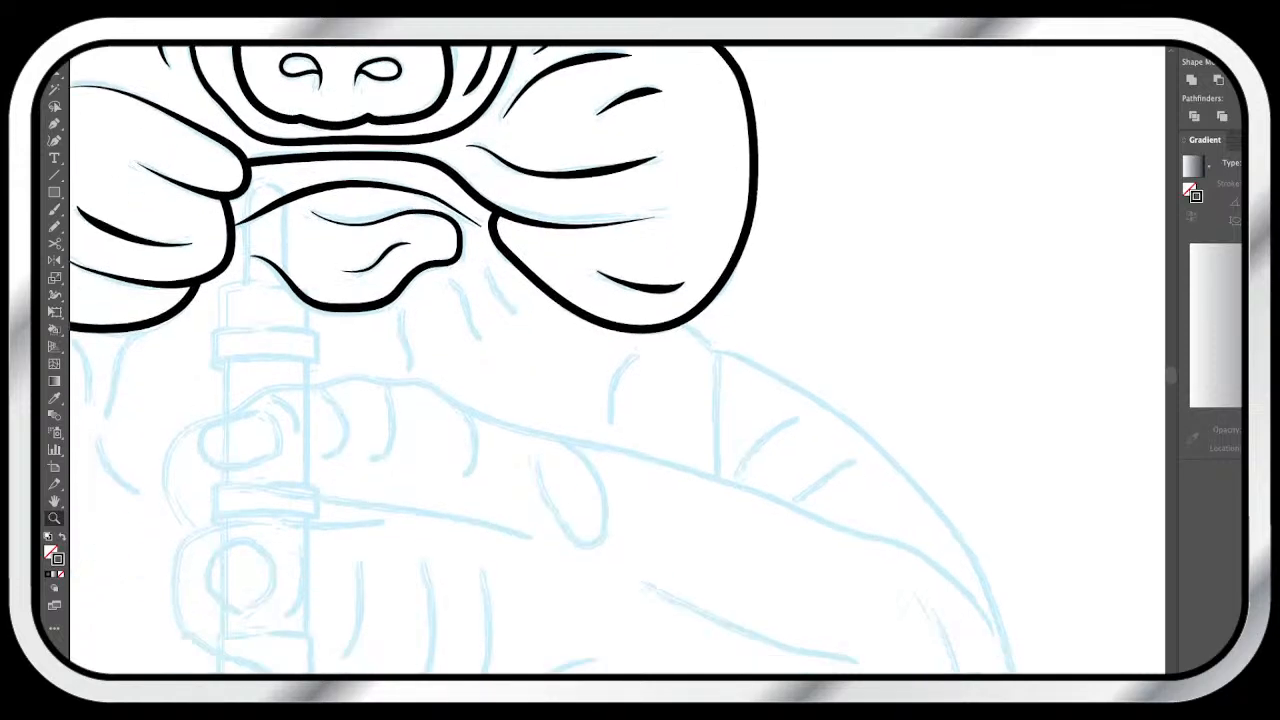
{"action": "scroll", "coordinate": [617, 360], "scroll_direction": "down", "scroll_amount": 2}
{"action": "scroll", "coordinate": [617, 360], "scroll_direction": "down", "scroll_amount": 4}
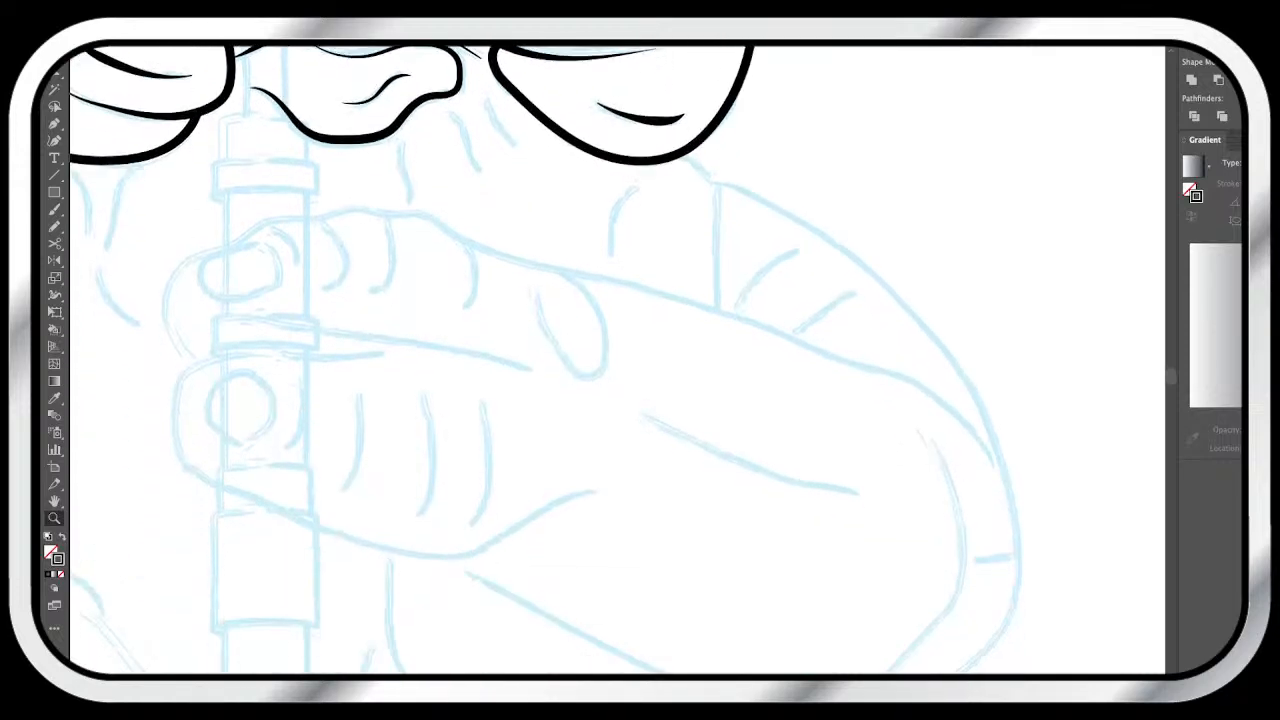
{"action": "scroll", "coordinate": [617, 360], "scroll_direction": "up", "scroll_amount": 2}
{"action": "scroll", "coordinate": [617, 360], "scroll_direction": "up", "scroll_amount": 2}
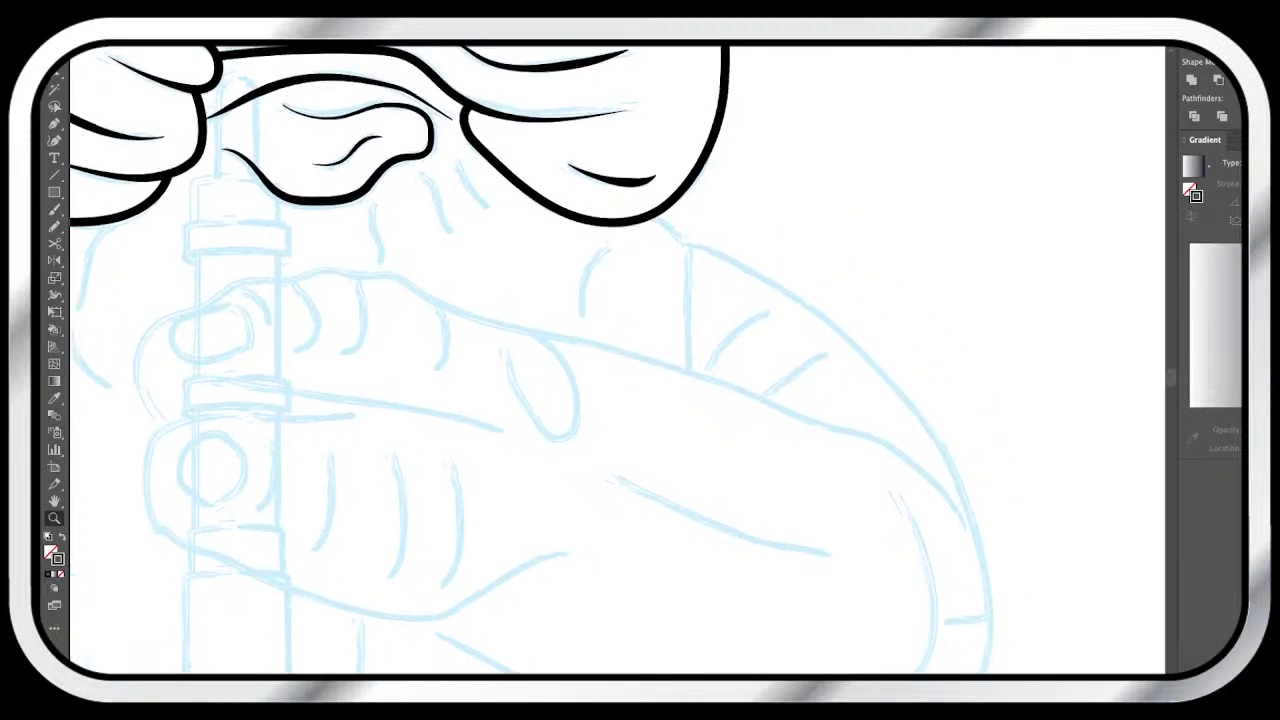
{"action": "key", "text": "n"}
{"action": "left_click_drag", "start_coordinate": [652, 211], "coordinate": [688, 247]}
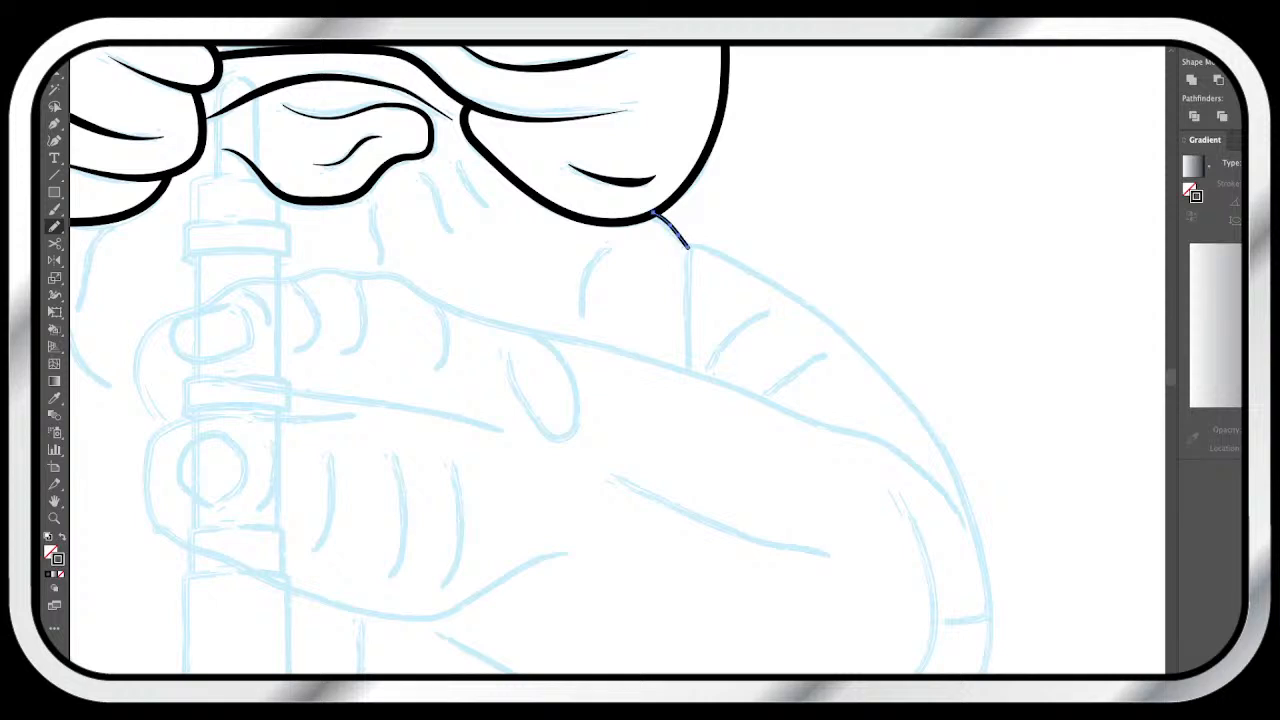
{"action": "left_click", "coordinate": [54, 398]}
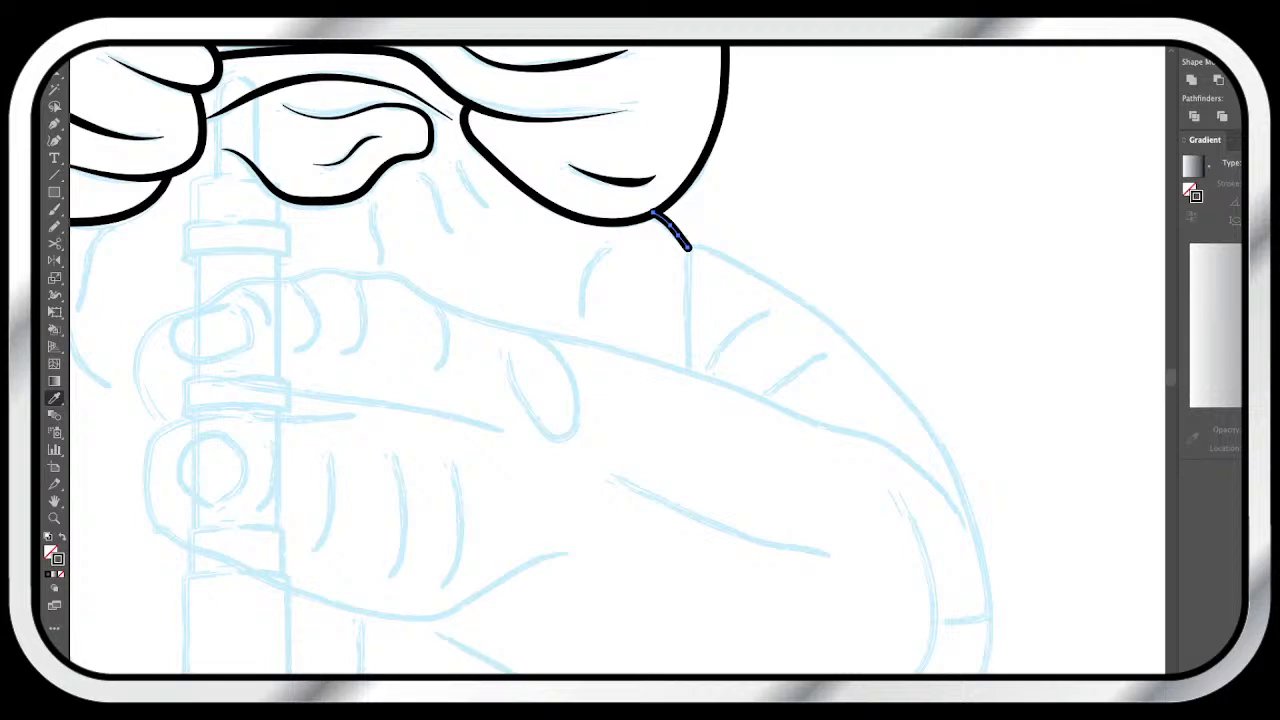
- Extend the short shoulder line with a straight vertical Pen segment down to the upper edge of the forearm
{"action": "key", "text": "n"}
{"action": "scroll", "coordinate": [531, 359], "scroll_direction": "down", "scroll_amount": 2}
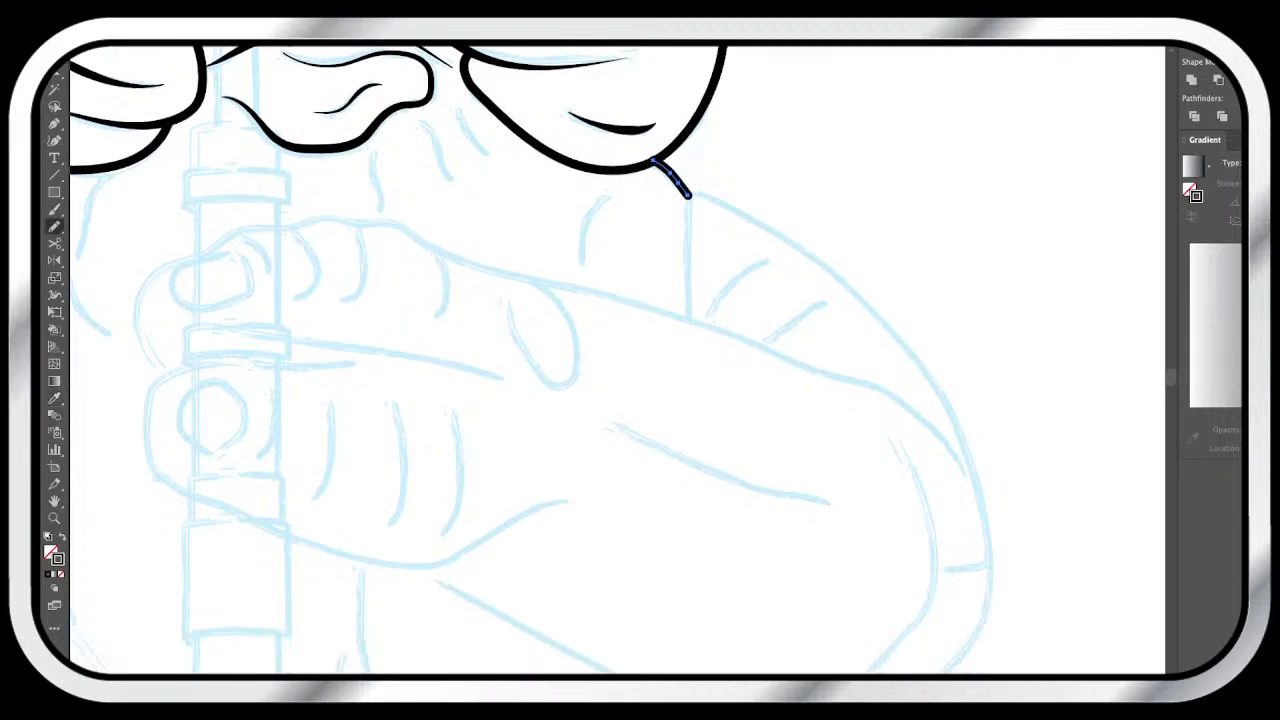
{"action": "key", "text": "p"}
{"action": "left_click", "coordinate": [688, 196]}
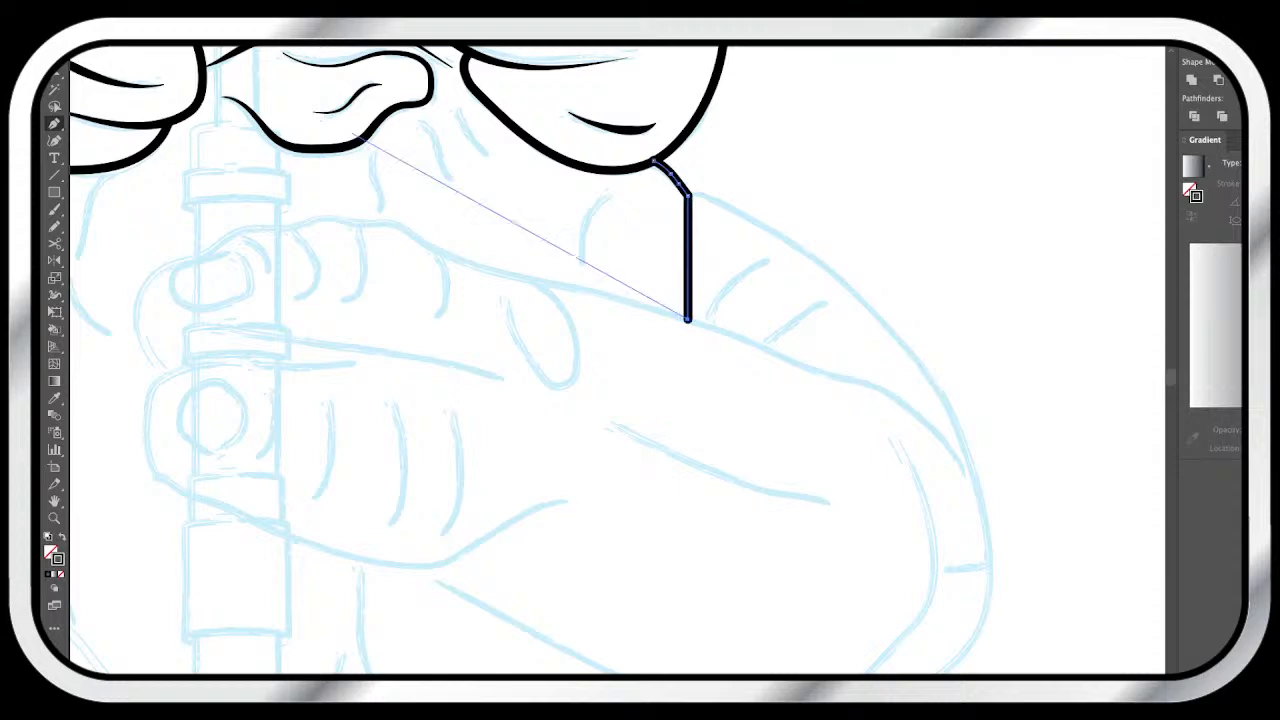
{"action": "key", "text": "n"}
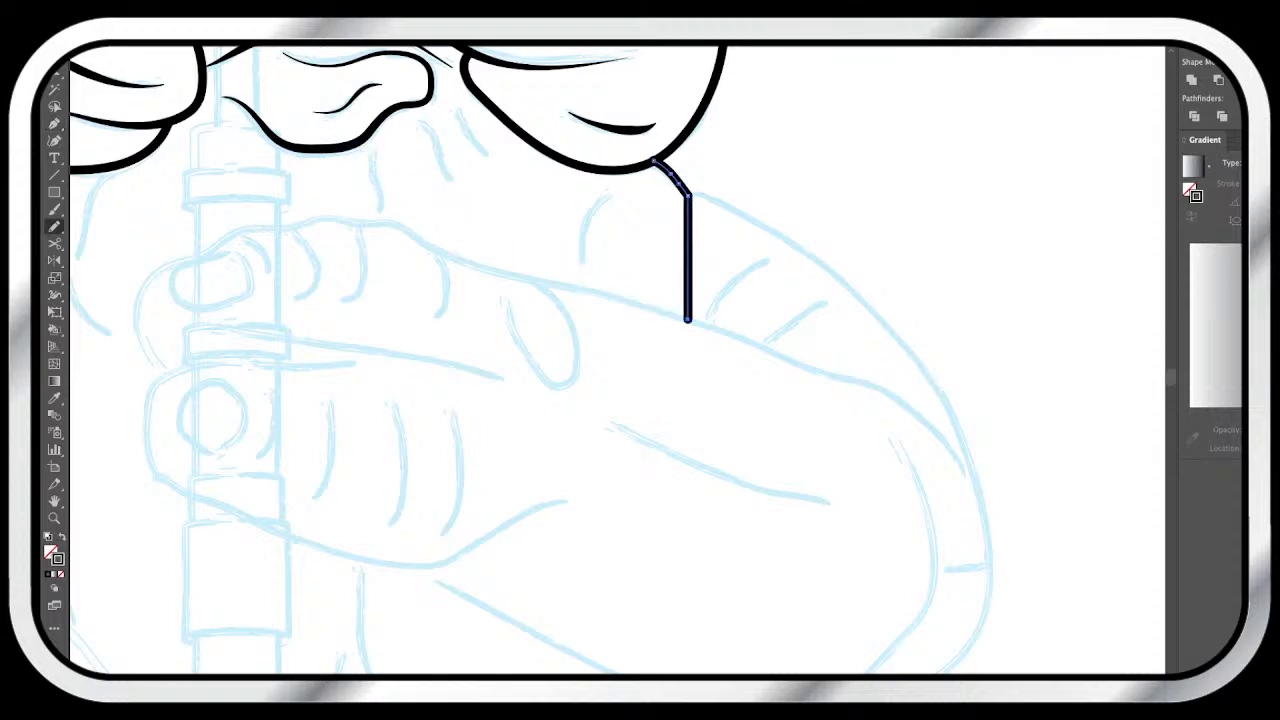
- Trace the right upper arm's outer edge with the Pencil from the shoulder corner around the elbow to the forearm's underside
{"action": "scroll", "coordinate": [617, 358], "scroll_direction": "right", "scroll_amount": 10}
{"action": "scroll", "coordinate": [617, 358], "scroll_direction": "down", "scroll_amount": 3}
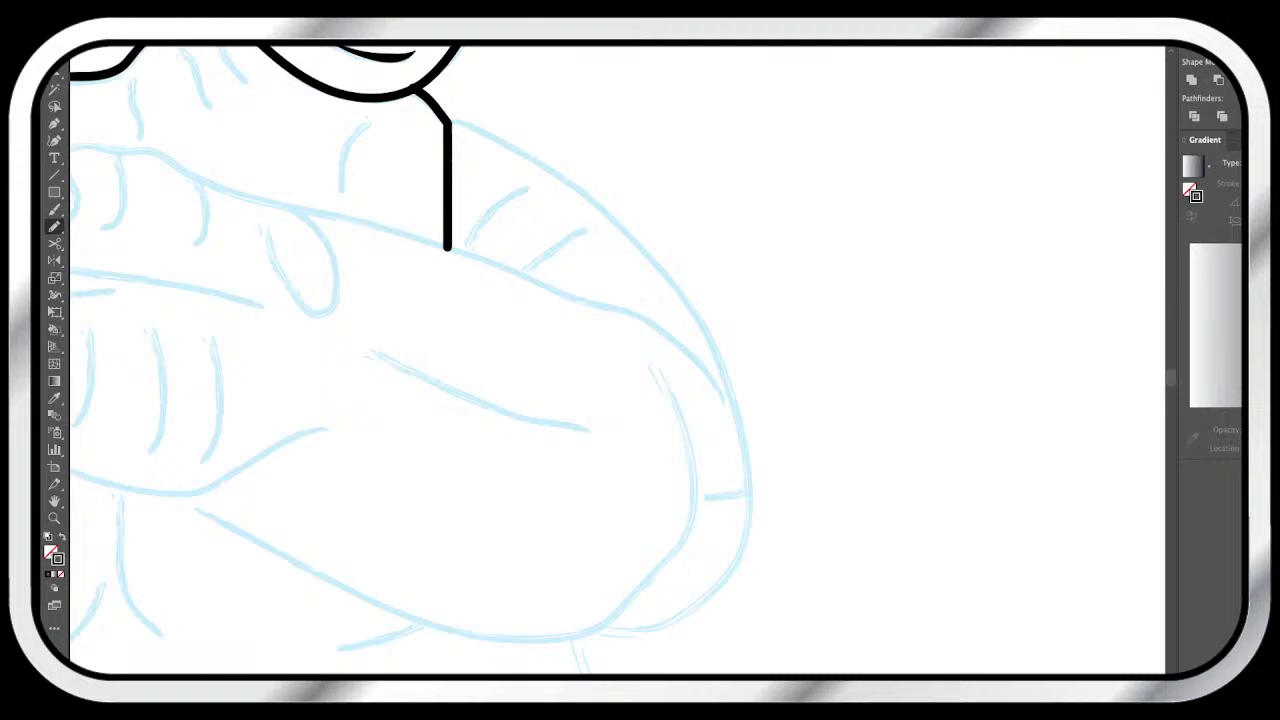
{"action": "mouse_move", "coordinate": [452, 122]}
{"action": "left_mouse_down"}
{"action": "mouse_move", "coordinate": [644, 242]}
{"action": "mouse_move", "coordinate": [706, 322]}
{"action": "left_mouse_up"}
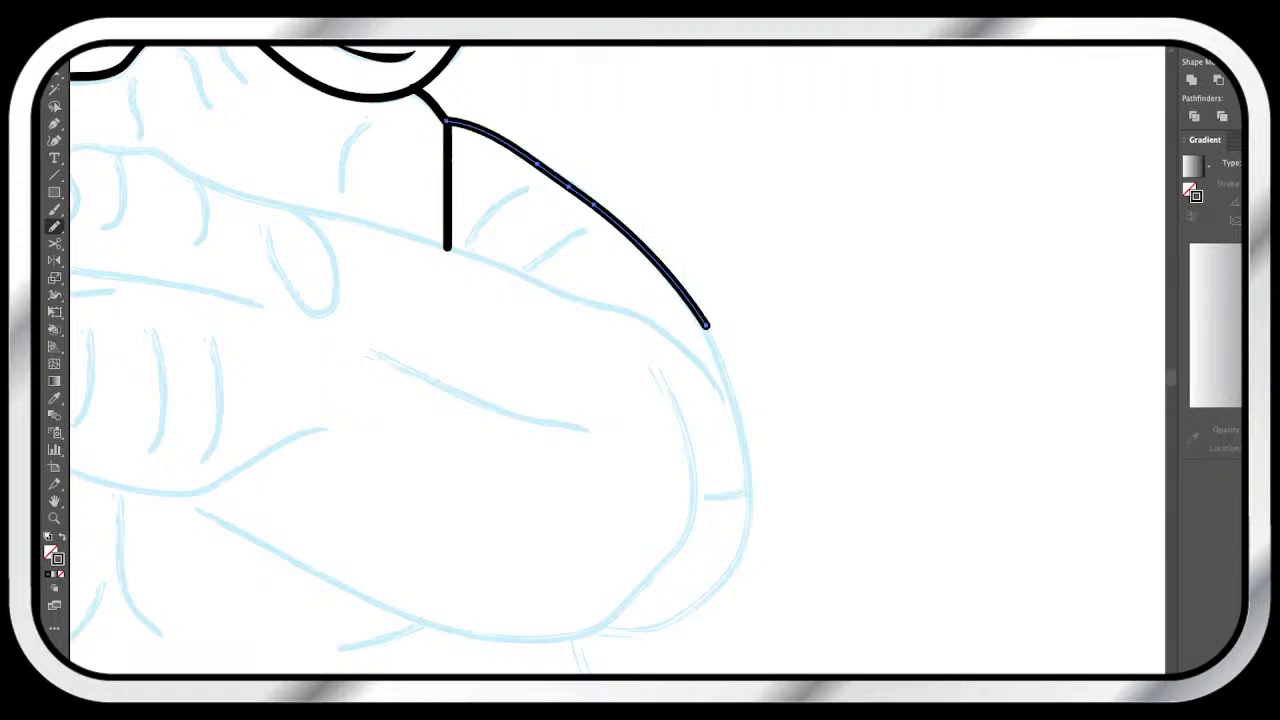
{"action": "scroll", "coordinate": [410, 360], "scroll_direction": "down", "scroll_amount": 5}
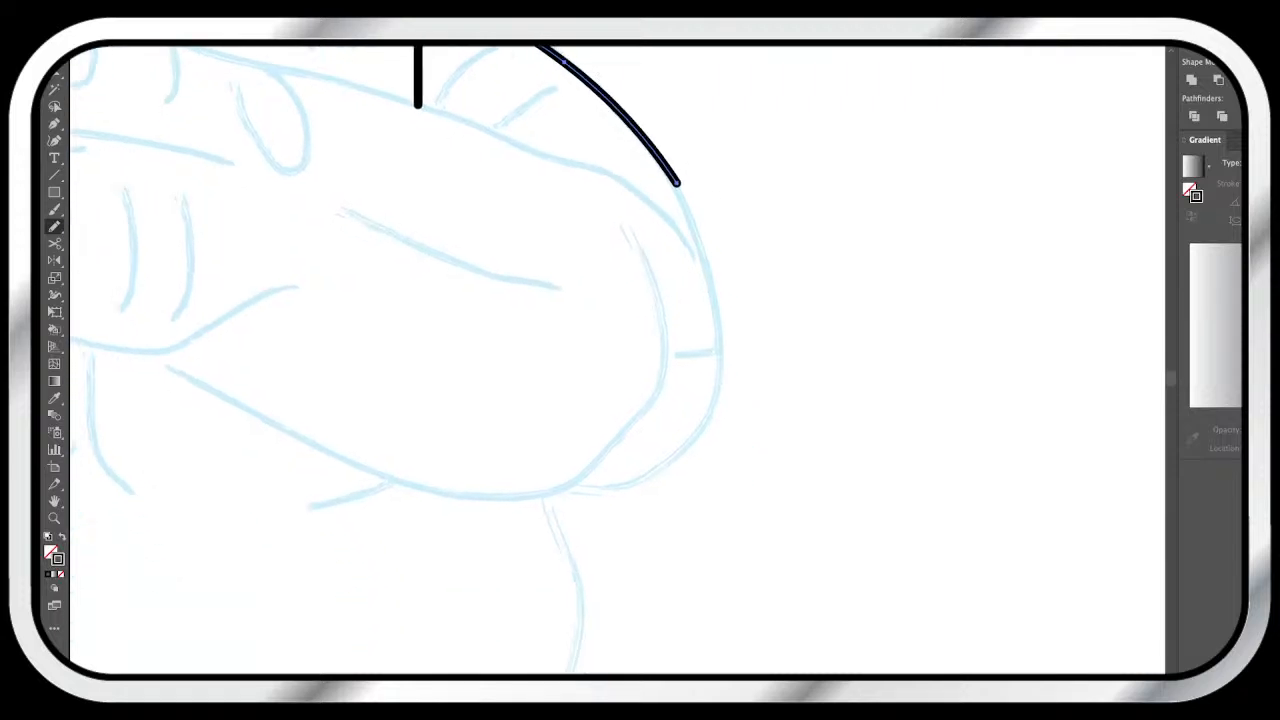
{"action": "mouse_move", "coordinate": [678, 188]}
{"action": "left_mouse_down"}
{"action": "mouse_move", "coordinate": [719, 328]}
{"action": "mouse_move", "coordinate": [714, 415]}
{"action": "mouse_move", "coordinate": [657, 470]}
{"action": "mouse_move", "coordinate": [567, 488]}
{"action": "left_mouse_up"}
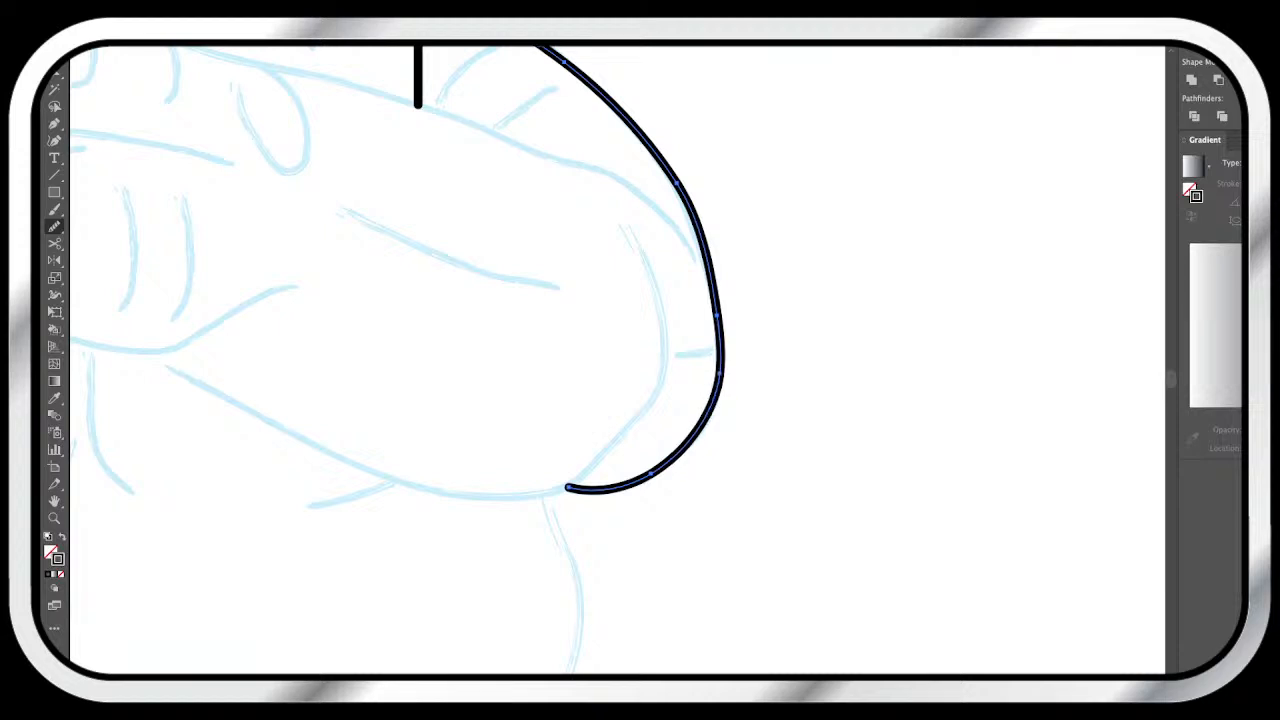
- Refine the corner anchor where the short neck line and the vertical body line meet the shoulder outline
{"action": "scroll", "coordinate": [396, 359], "scroll_direction": "up", "scroll_amount": 4}
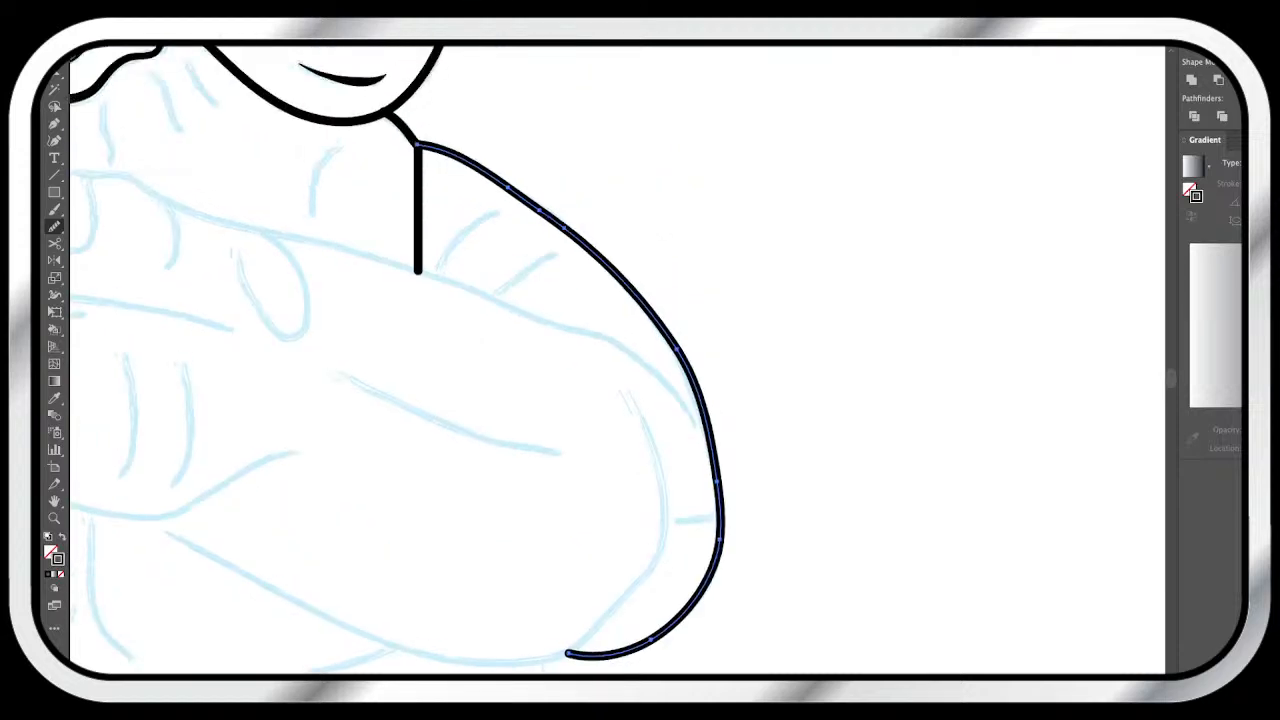
{"action": "key", "text": "z"}
{"action": "key", "text": "ctrl+equal"}
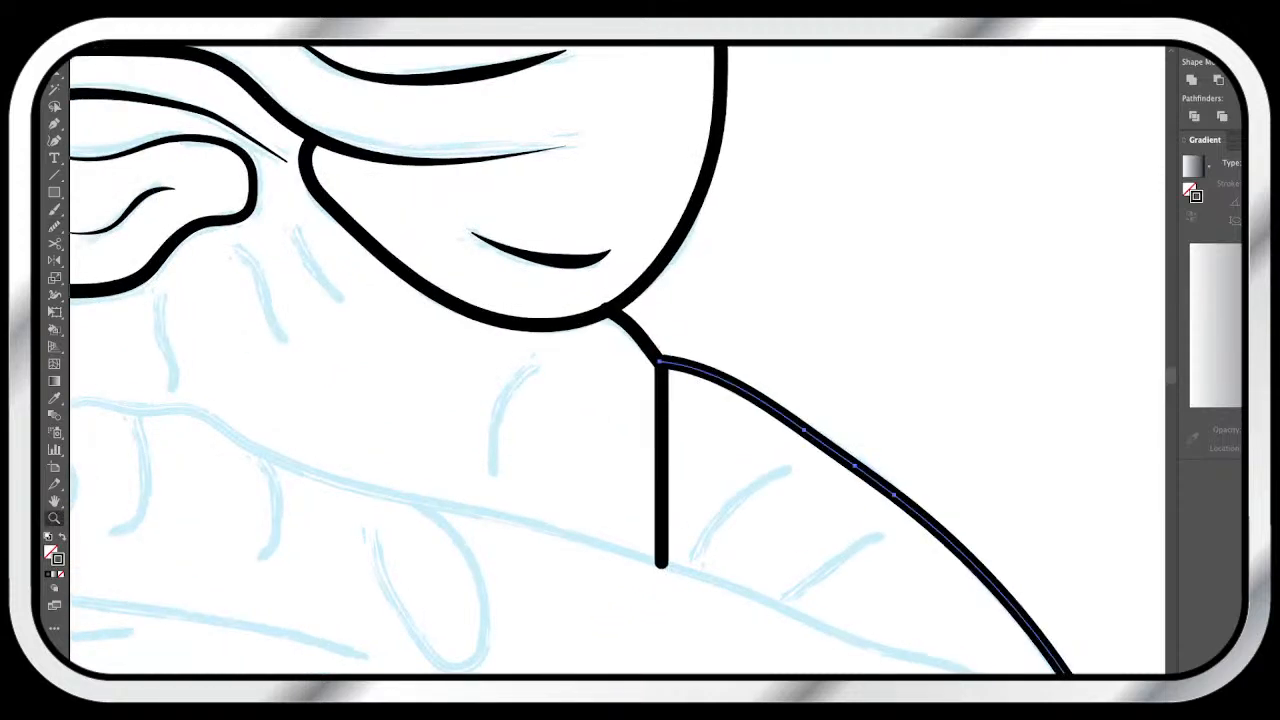
{"action": "key", "text": "v"}
{"action": "left_click", "coordinate": [635, 337]}
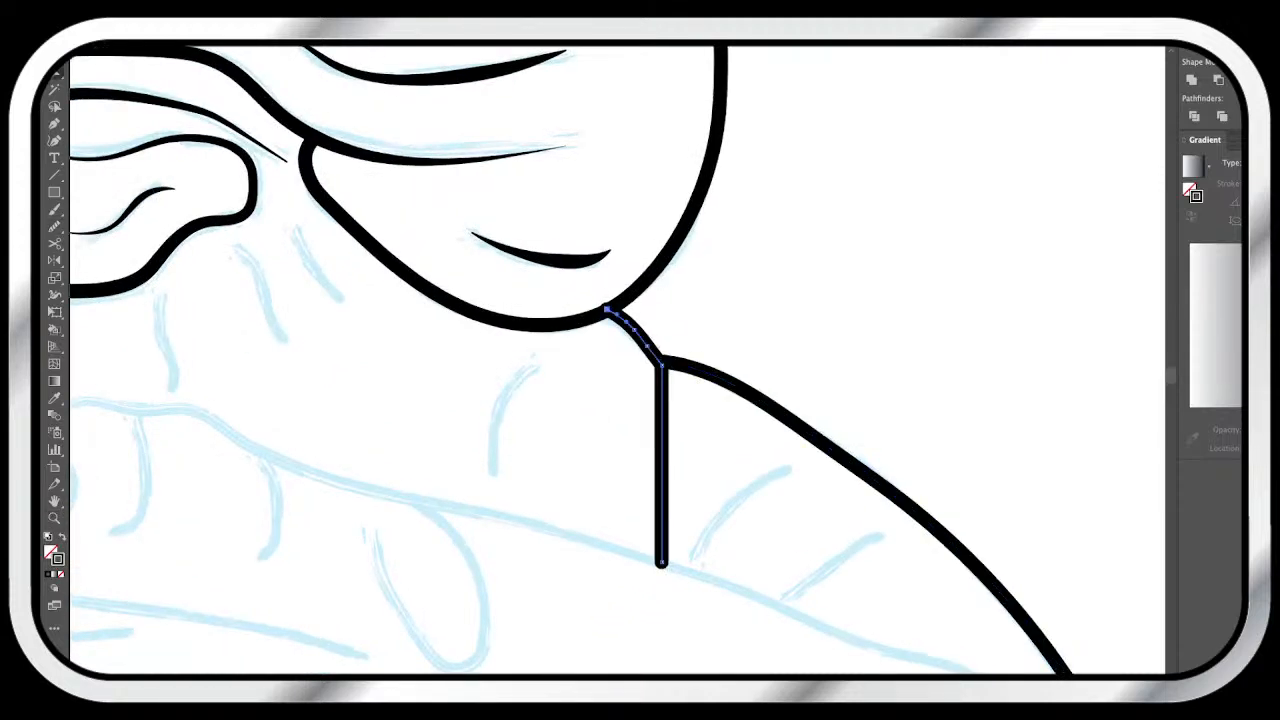
{"action": "key", "text": "ctrl+shift+a"}
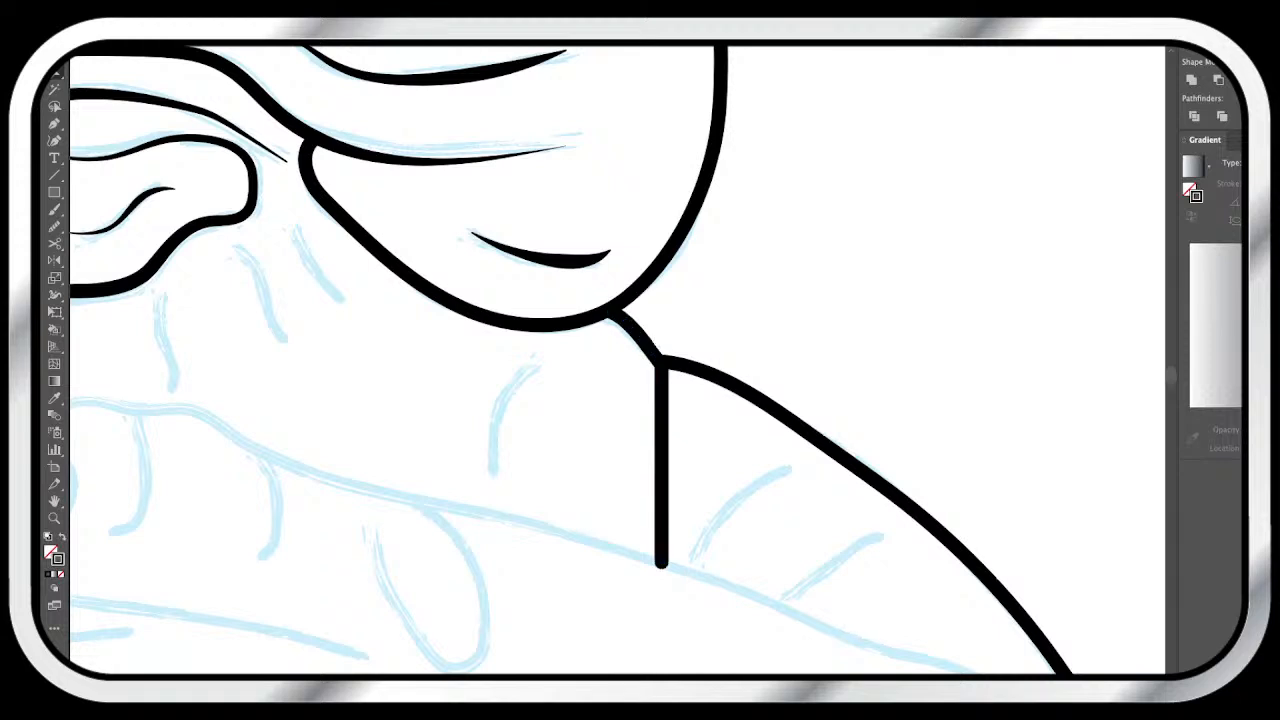
{"action": "left_click", "coordinate": [648, 368]}
- Trace the inner elbow curve and the forearm's underside with the Pencil as one continuous thick line ending near the hand
{"action": "scroll", "coordinate": [570, 360], "scroll_direction": "down", "scroll_amount": 8}
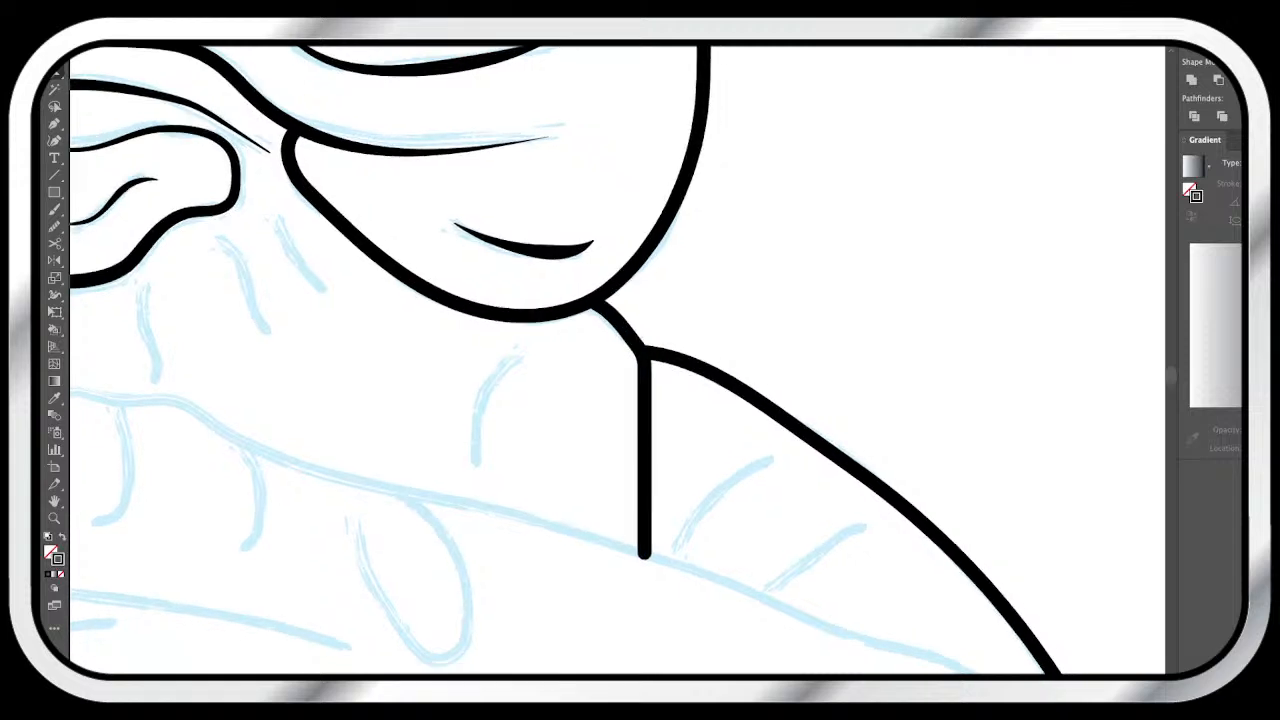
{"action": "scroll", "coordinate": [640, 360], "scroll_direction": "down", "scroll_amount": 4}
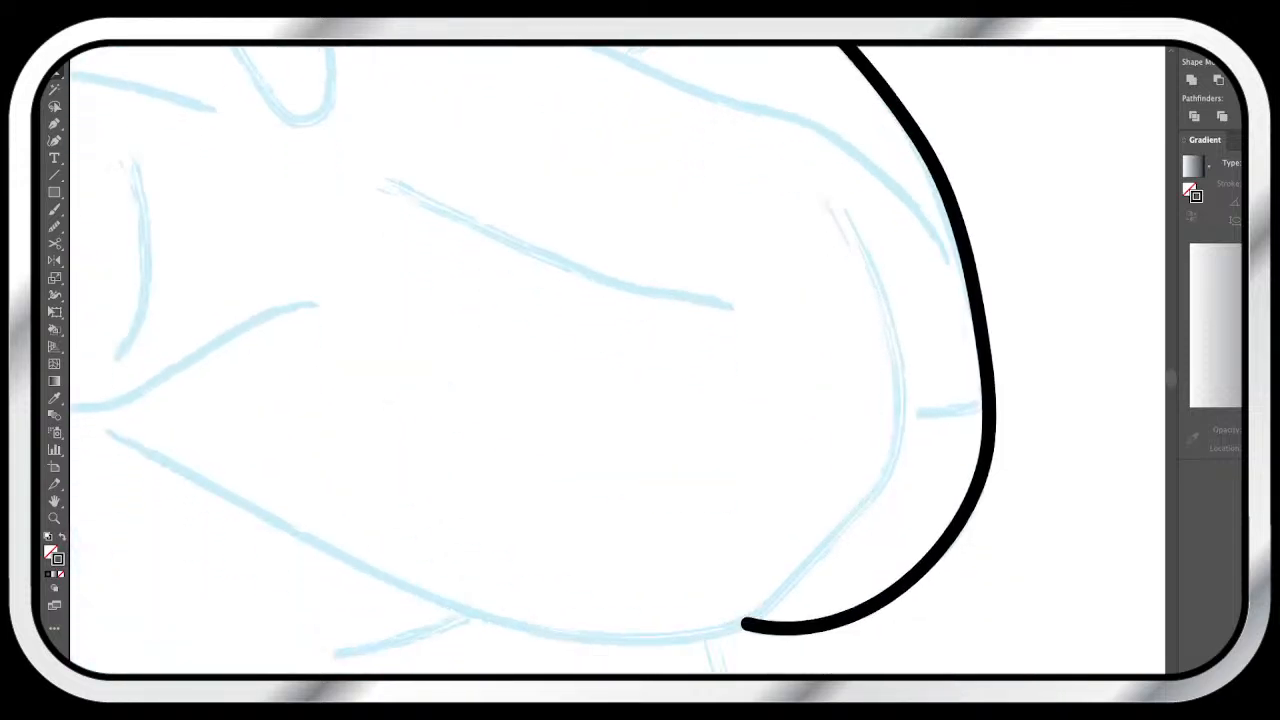
{"action": "key", "text": "z"}
{"action": "scroll", "coordinate": [534, 359], "scroll_direction": "down", "scroll_amount": 2}
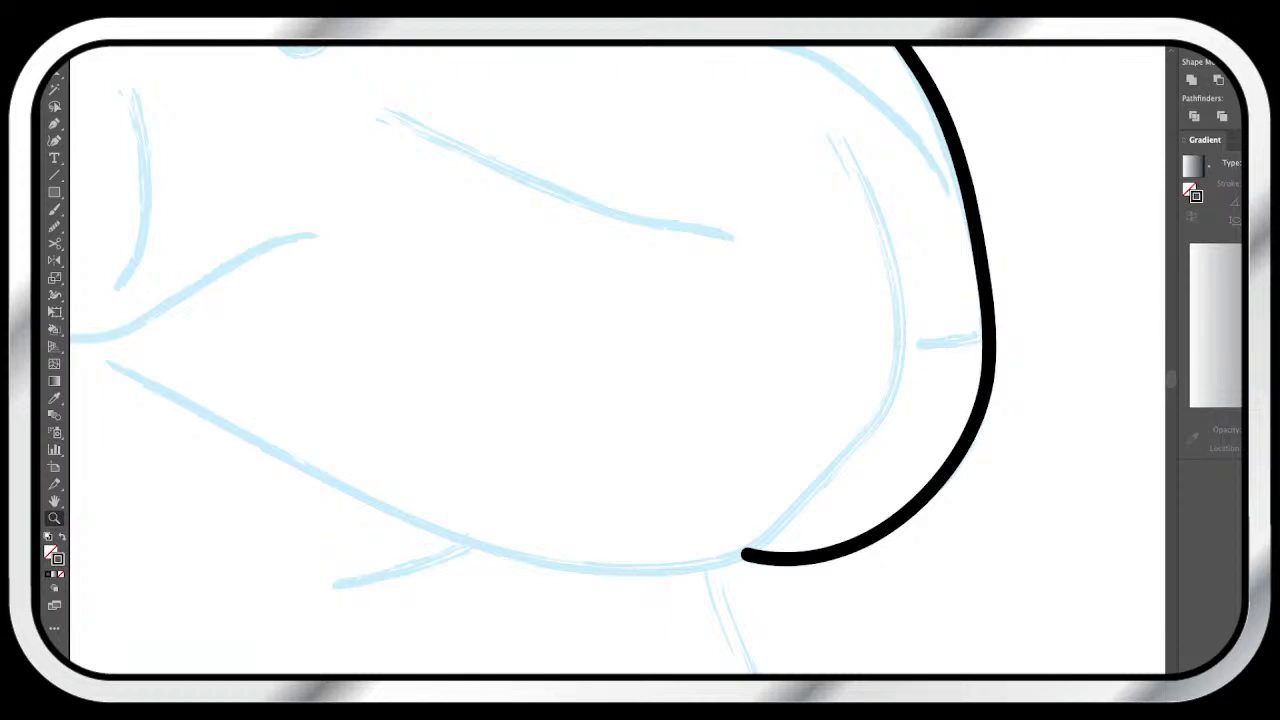
{"action": "scroll", "coordinate": [640, 360], "scroll_direction": "down", "scroll_amount": 1}
{"action": "key", "text": "n"}
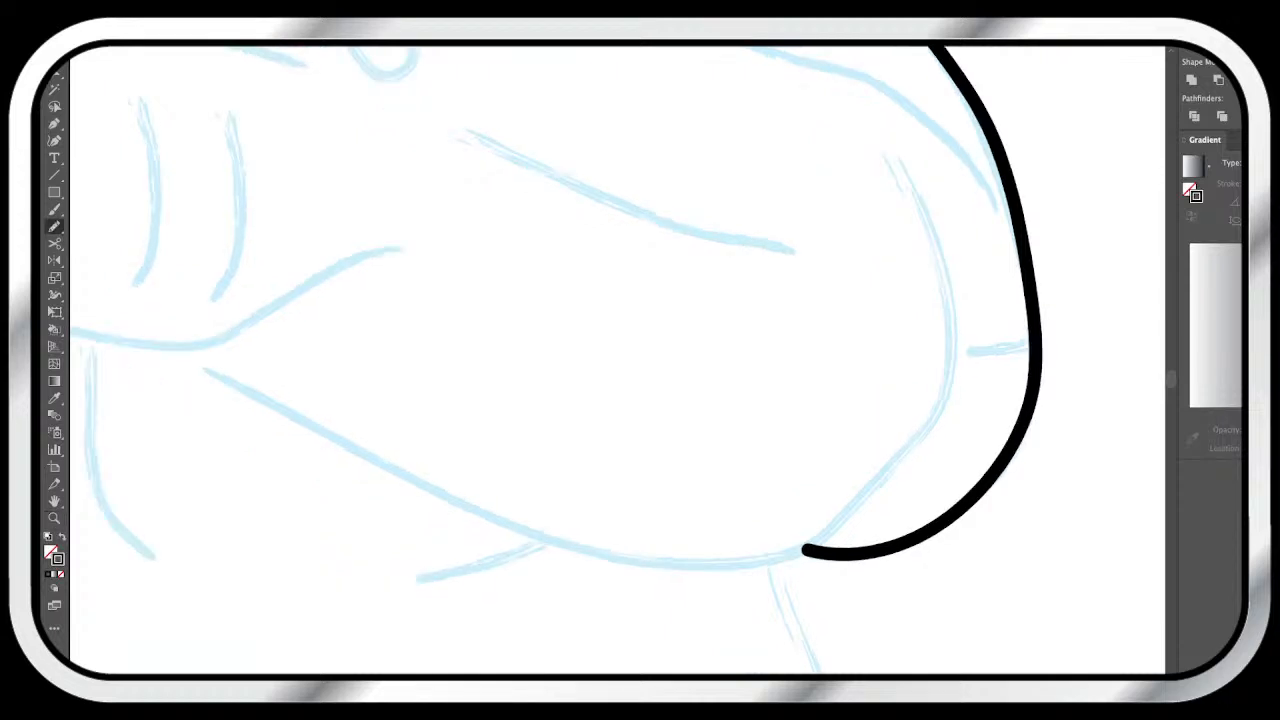
{"action": "mouse_move", "coordinate": [890, 160]}
{"action": "left_mouse_down"}
{"action": "mouse_move", "coordinate": [939, 282]}
{"action": "mouse_move", "coordinate": [945, 335]}
{"action": "mouse_move", "coordinate": [924, 418]}
{"action": "mouse_move", "coordinate": [834, 524]}
{"action": "mouse_move", "coordinate": [762, 557]}
{"action": "mouse_move", "coordinate": [684, 565]}
{"action": "left_mouse_up"}
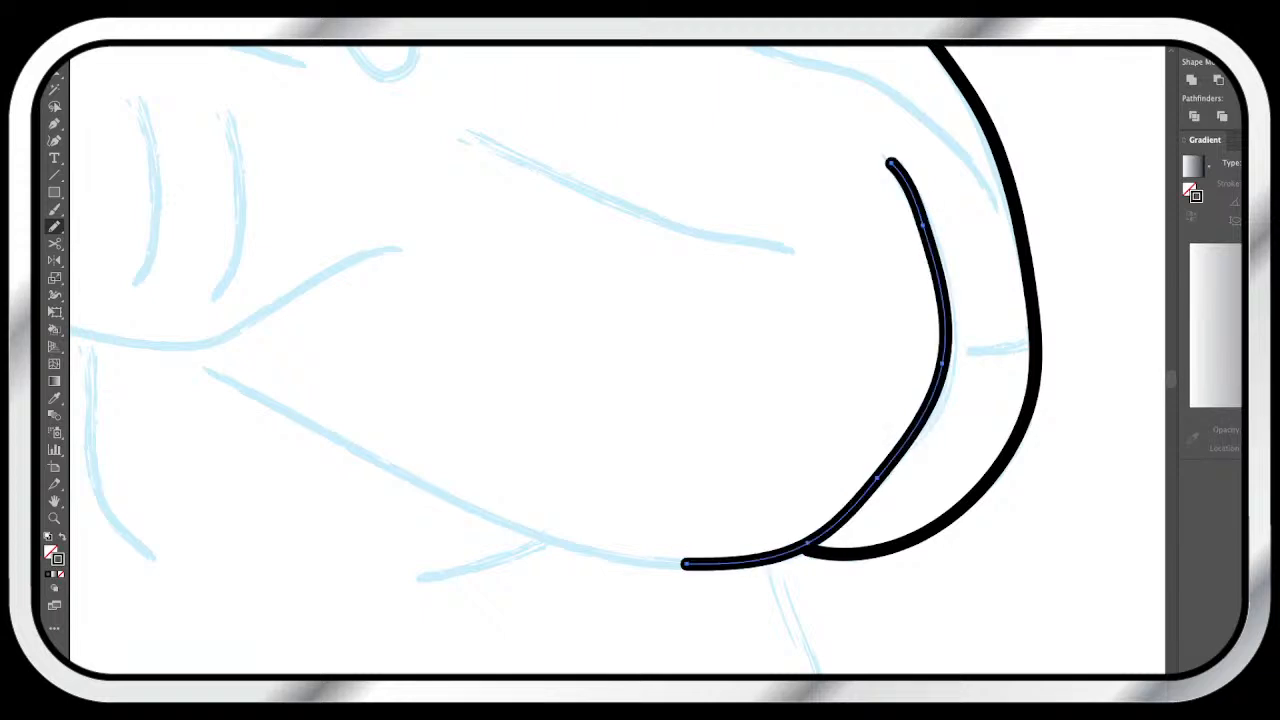
{"action": "mouse_move", "coordinate": [208, 370]}
{"action": "left_mouse_down"}
{"action": "mouse_move", "coordinate": [370, 468]}
{"action": "mouse_move", "coordinate": [522, 534]}
{"action": "mouse_move", "coordinate": [680, 563]}
{"action": "mouse_move", "coordinate": [600, 556]}
{"action": "mouse_move", "coordinate": [496, 520]}
{"action": "left_mouse_up"}
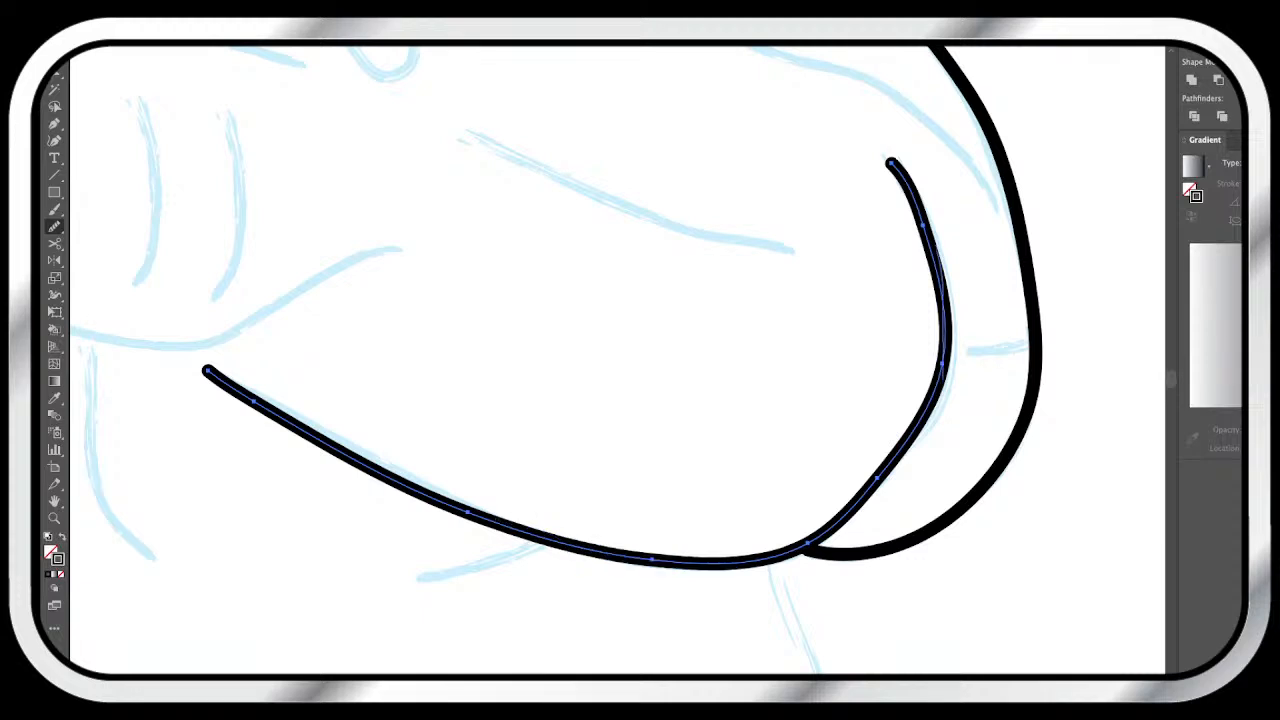
- Redraw the bend of the inner elbow curve with the Pencil to smooth it
{"action": "left_click_drag", "start_coordinate": [942, 300], "coordinate": [941, 370]}
{"action": "key", "text": "z"}
{"action": "key", "text": "super+minus"}
{"action": "key", "text": "super+minus"}
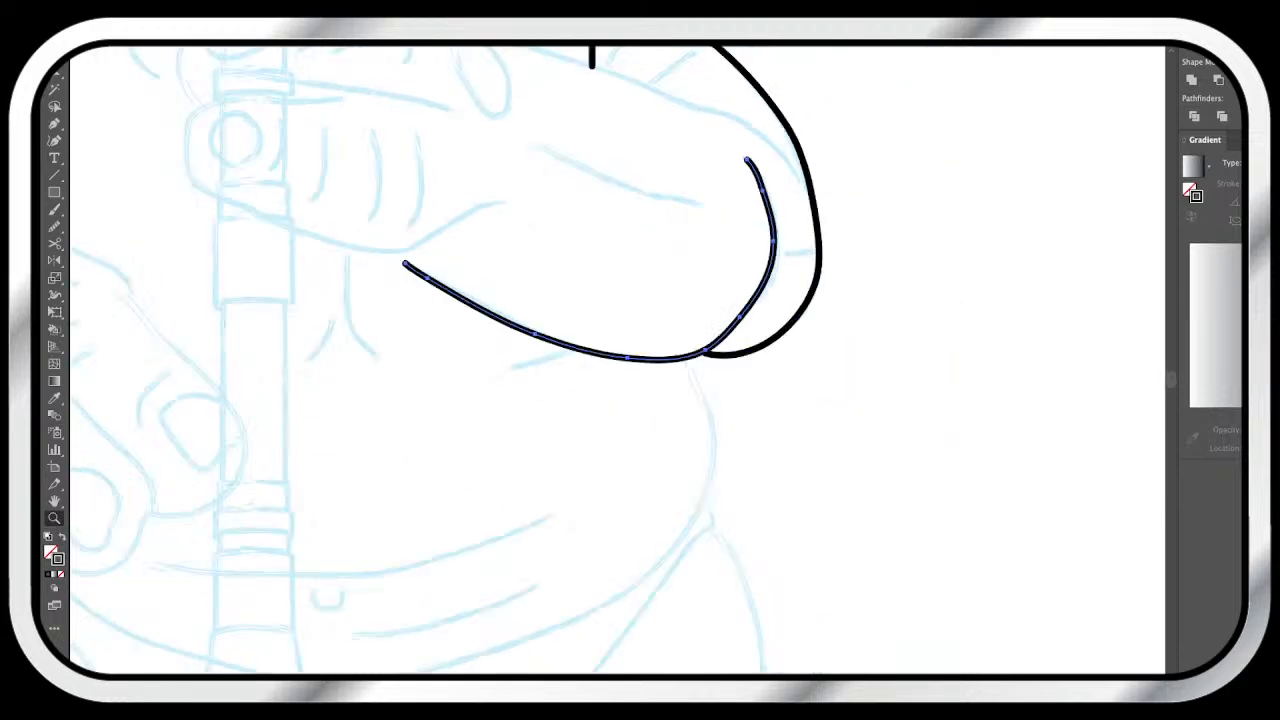
{"action": "scroll", "coordinate": [617, 359], "scroll_direction": "up", "scroll_amount": 2}
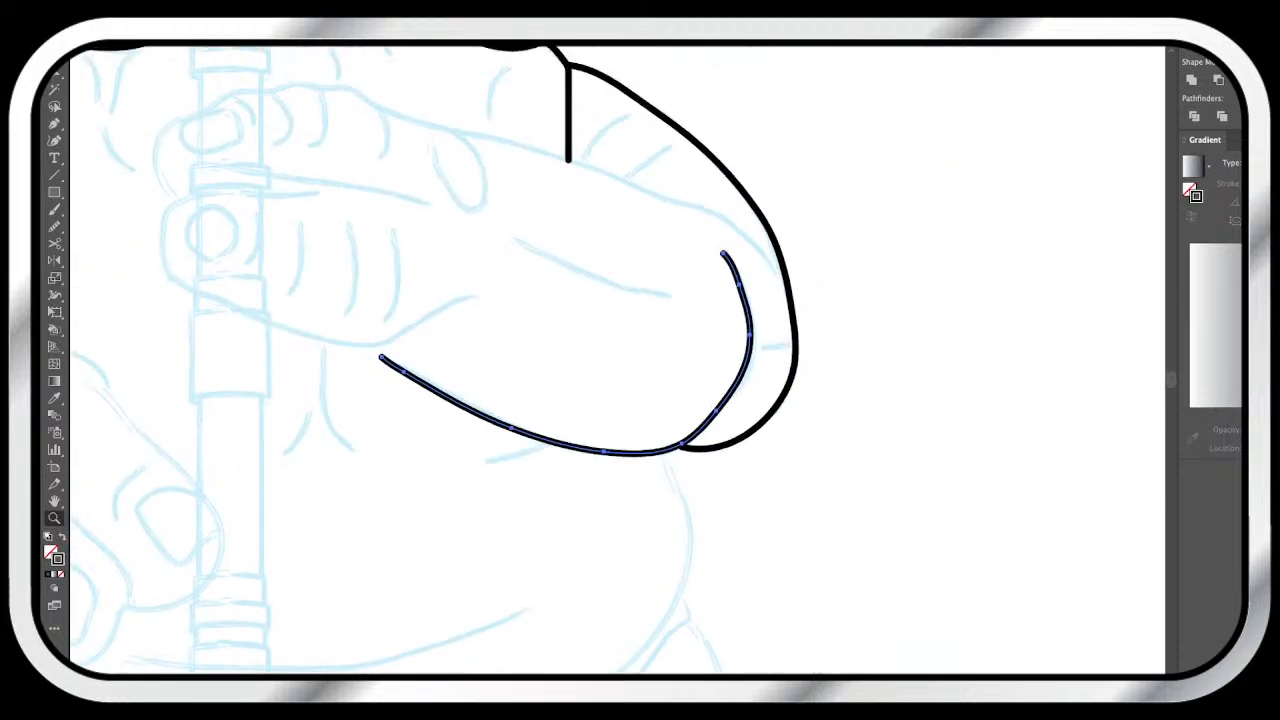
{"action": "scroll", "coordinate": [617, 359], "scroll_direction": "up", "scroll_amount": 2}
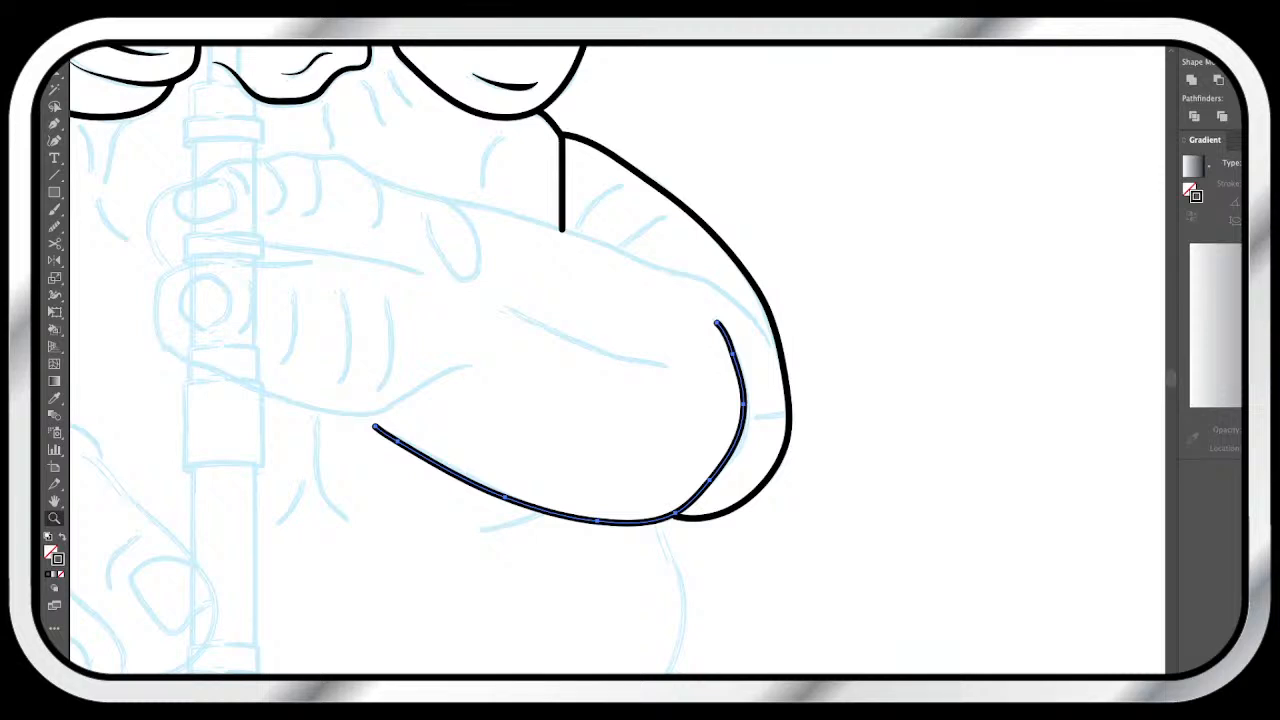
{"action": "key", "text": "n"}
{"action": "left_click_drag", "start_coordinate": [727, 334], "coordinate": [740, 428]}
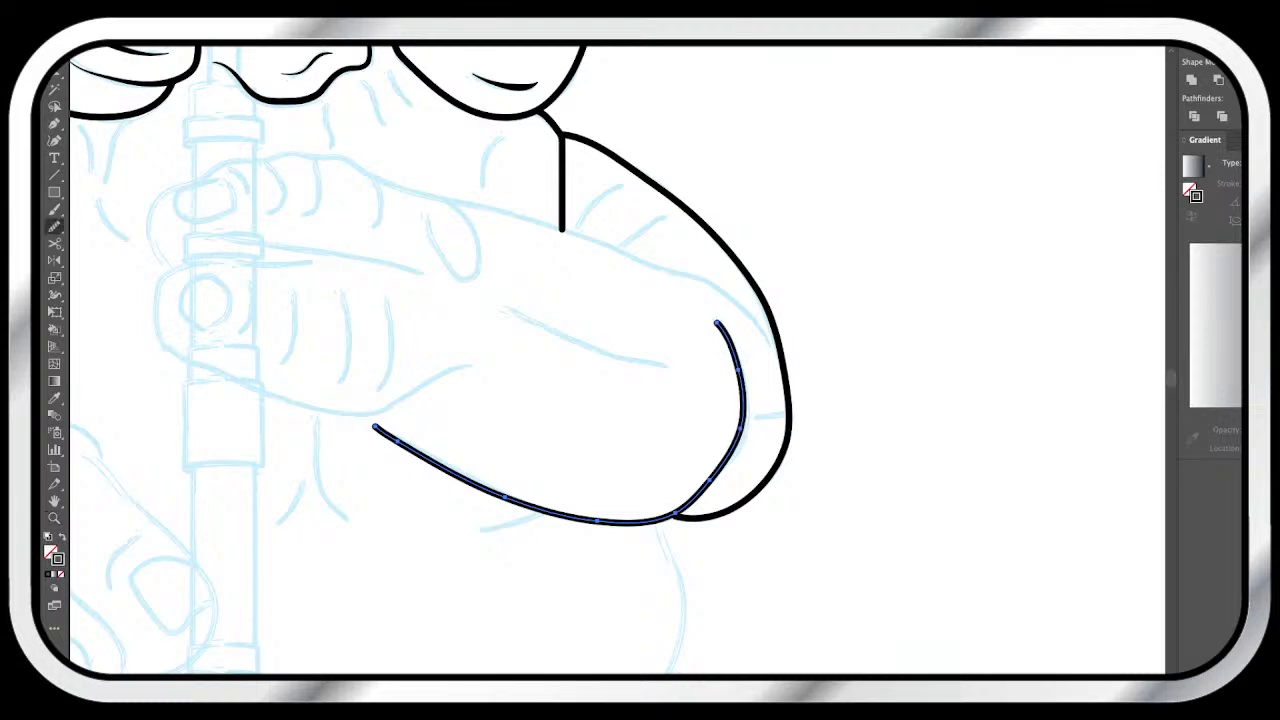
- Split the inner elbow curve with the Scissors just above the forearm's underside and give its upper part a tapered stroke
{"action": "key", "text": "c"}
{"action": "left_click", "coordinate": [709, 480]}
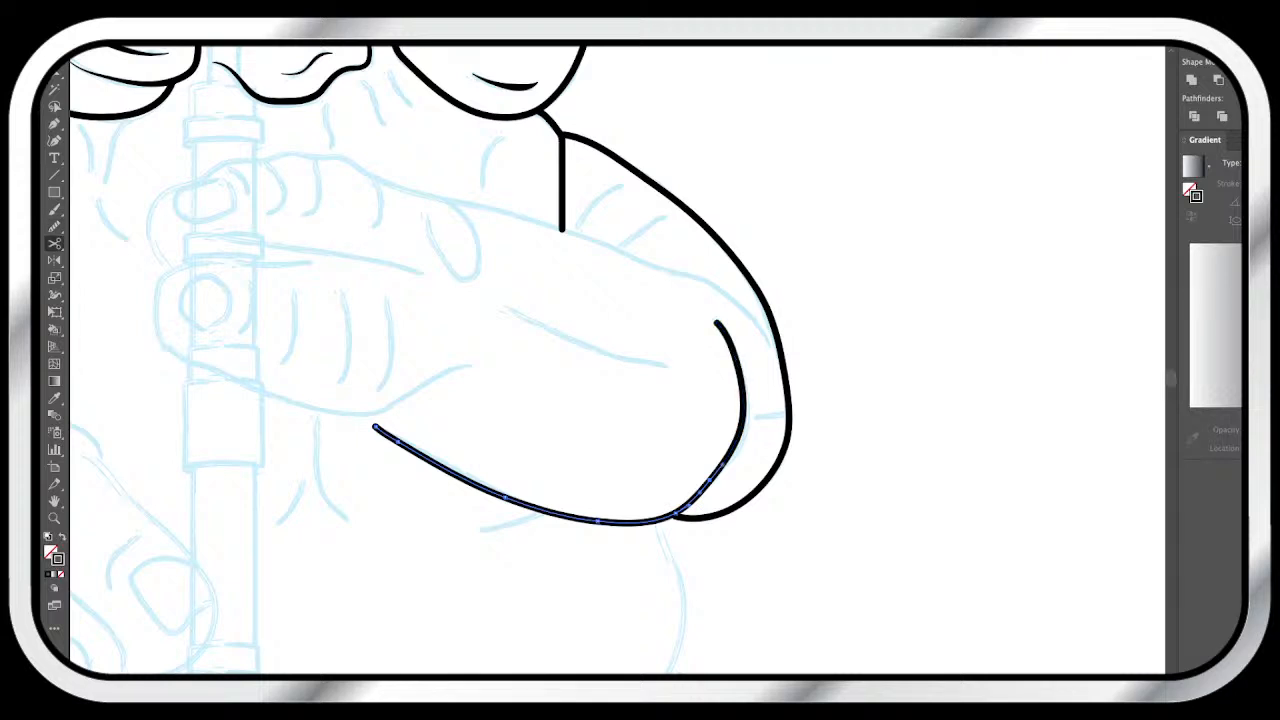
{"action": "key", "text": "v"}
{"action": "key", "text": "shift+super+a"}
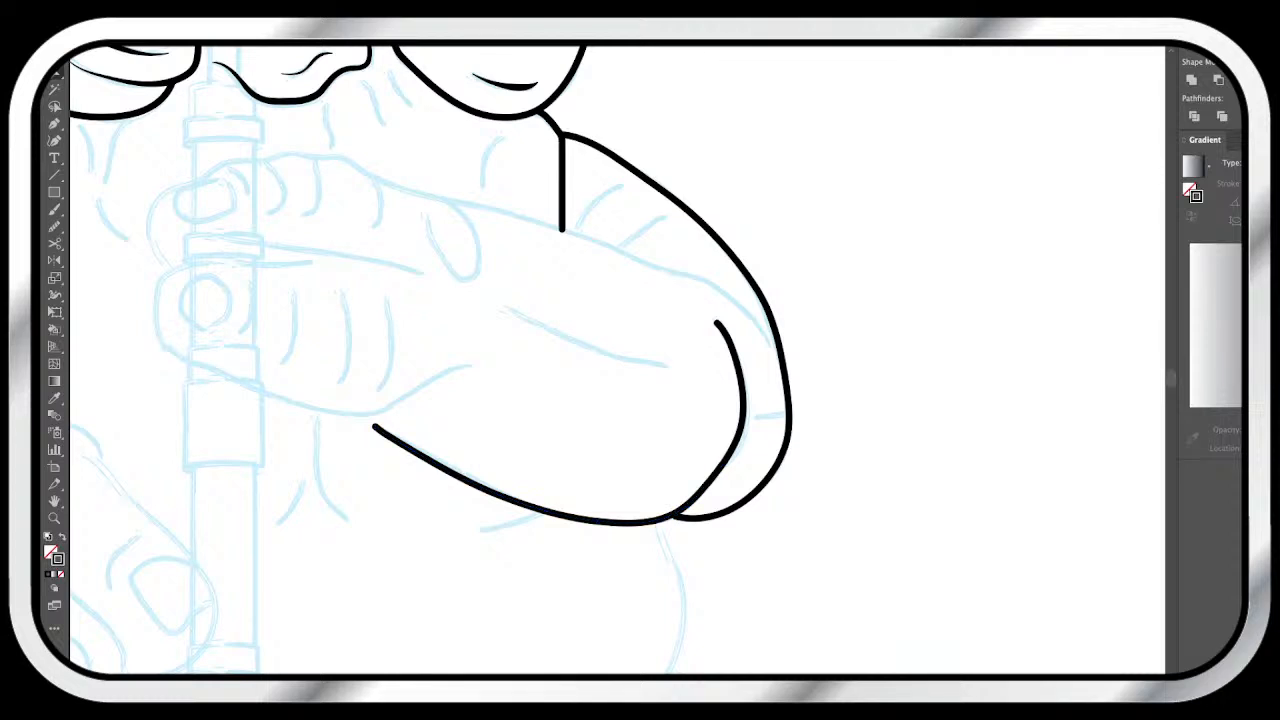
{"action": "left_click", "coordinate": [741, 400]}
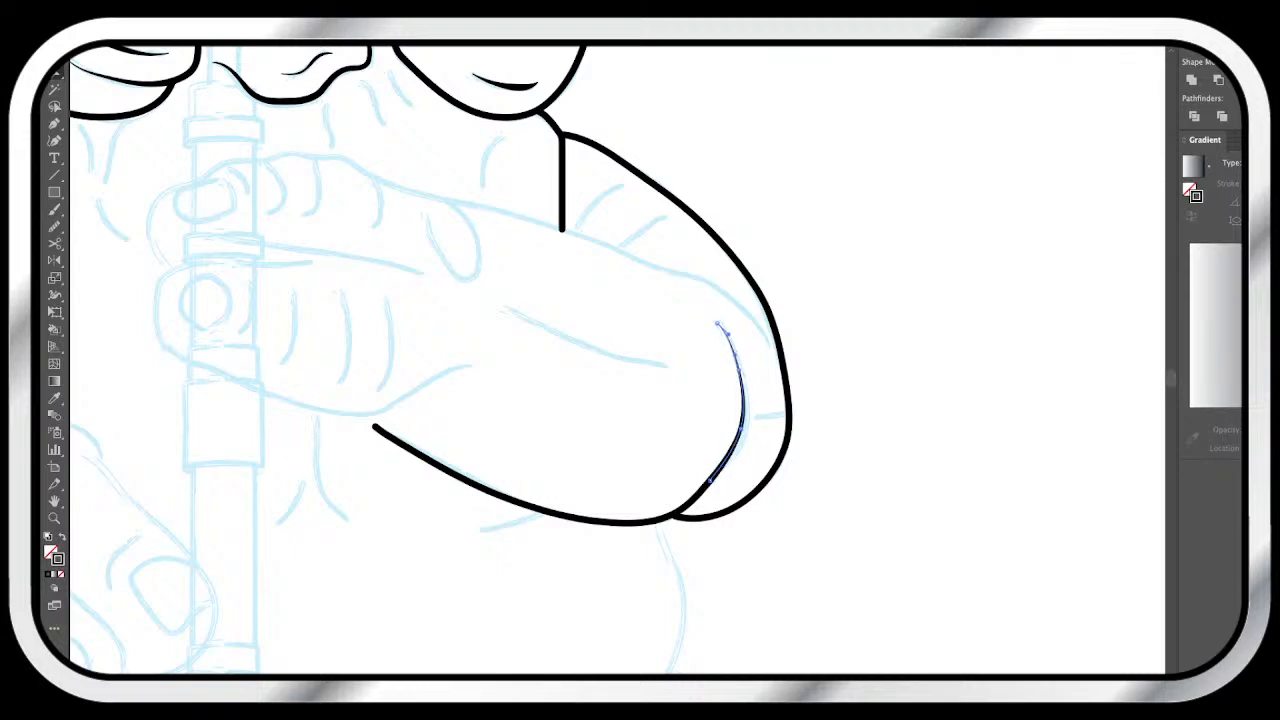
{"action": "key", "text": "super+shift+a"}
- Trace the forearm's upper edge with the Pencil from the elbow across the bumpy knuckles and around the upper finger's tip
{"action": "left_click_drag", "start_coordinate": [375, 427], "coordinate": [444, 432]}
{"action": "key", "text": "super+shift+a"}
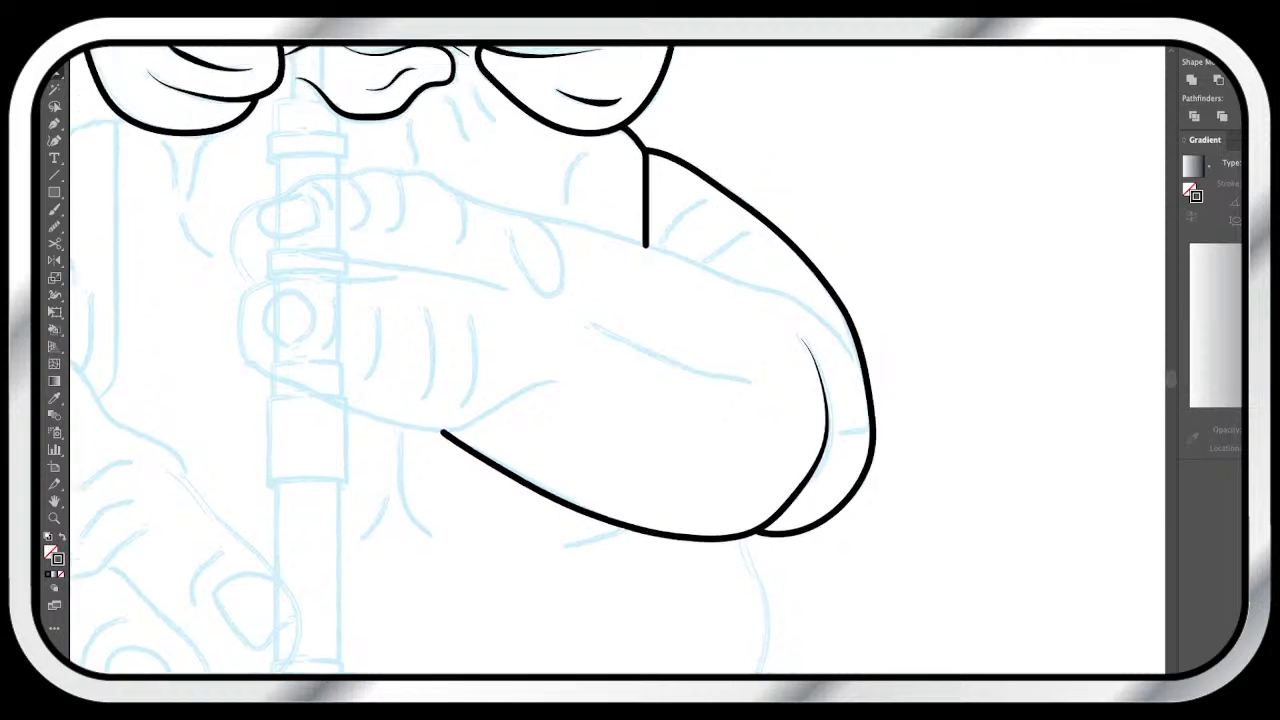
{"action": "key", "text": "n"}
{"action": "mouse_move", "coordinate": [852, 360]}
{"action": "left_mouse_down"}
{"action": "mouse_move", "coordinate": [783, 299]}
{"action": "mouse_move", "coordinate": [395, 174]}
{"action": "left_mouse_up"}
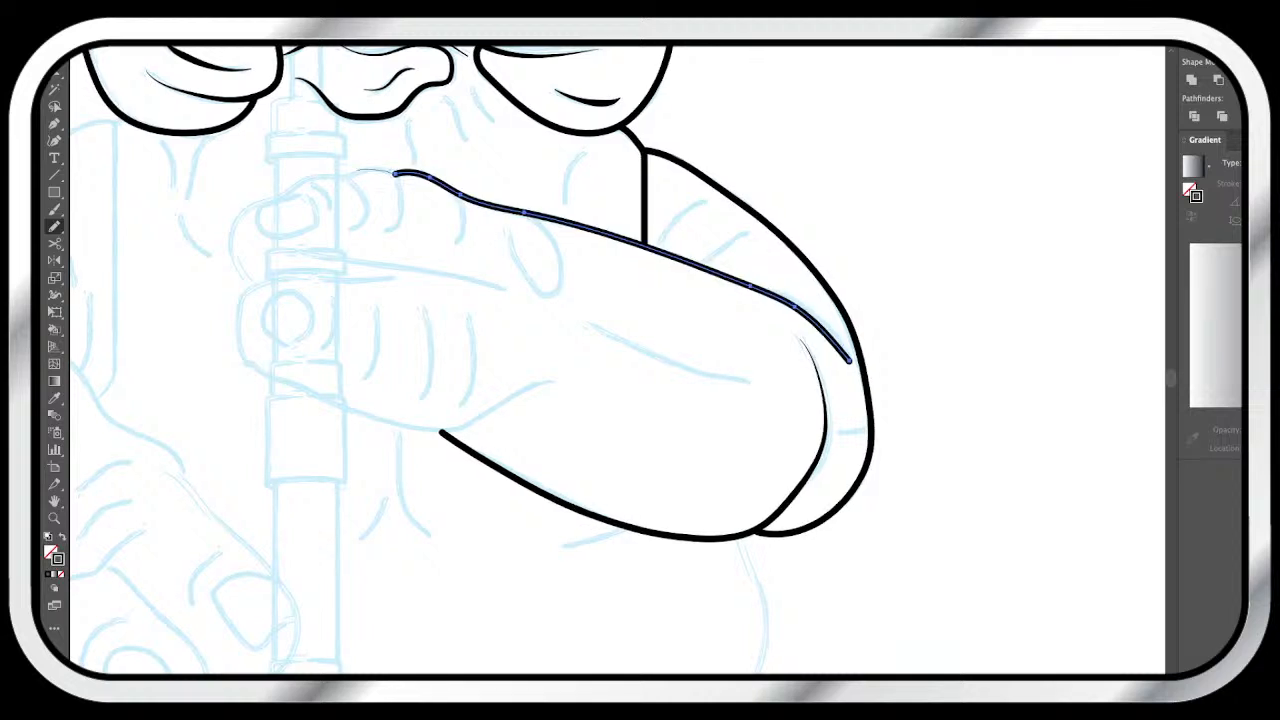
{"action": "left_click_drag", "start_coordinate": [395, 174], "coordinate": [292, 182]}
{"action": "left_click_drag", "start_coordinate": [250, 205], "coordinate": [254, 284]}
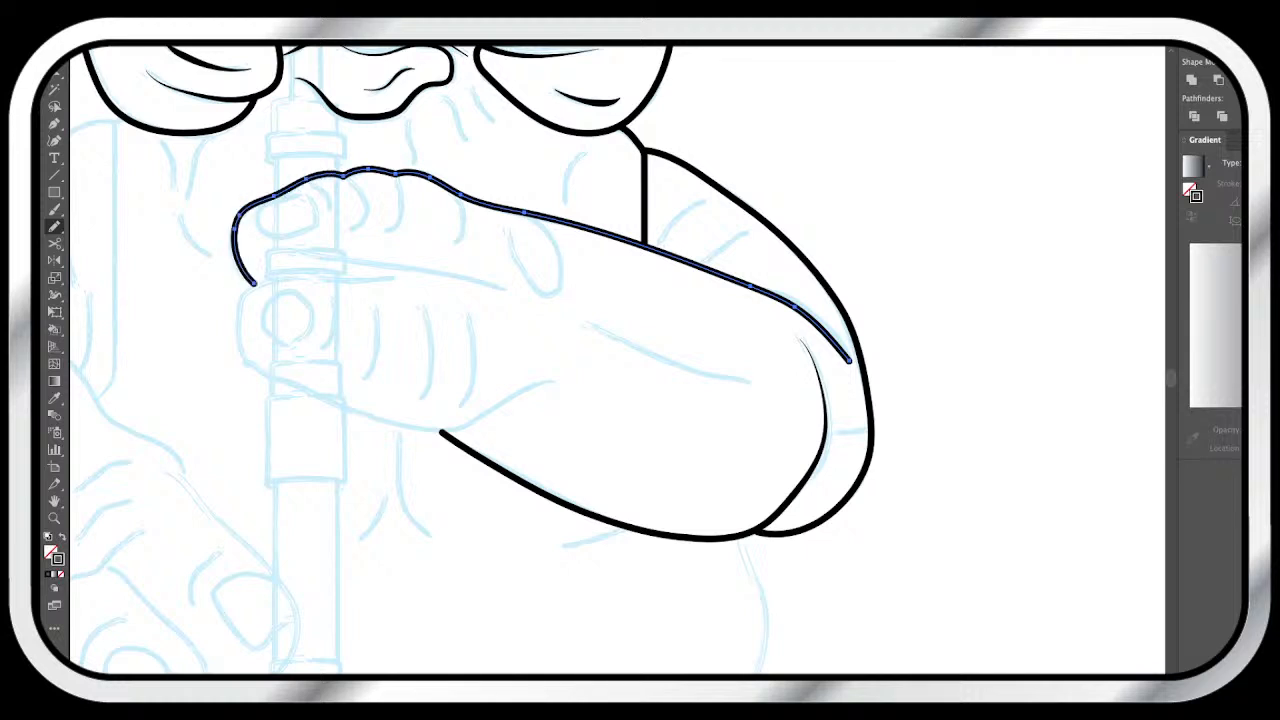
- Outline the lower finger and hand with the Pencil, then cut the line at the forearm and taper its palm end
{"action": "mouse_move", "coordinate": [394, 280]}
{"action": "left_mouse_down"}
{"action": "mouse_move", "coordinate": [406, 276]}
{"action": "mouse_move", "coordinate": [276, 281]}
{"action": "mouse_move", "coordinate": [240, 328]}
{"action": "mouse_move", "coordinate": [252, 360]}
{"action": "mouse_move", "coordinate": [326, 402]}
{"action": "mouse_move", "coordinate": [418, 426]}
{"action": "mouse_move", "coordinate": [456, 428]}
{"action": "mouse_move", "coordinate": [565, 384]}
{"action": "left_mouse_up"}
{"action": "key", "text": "super+z"}
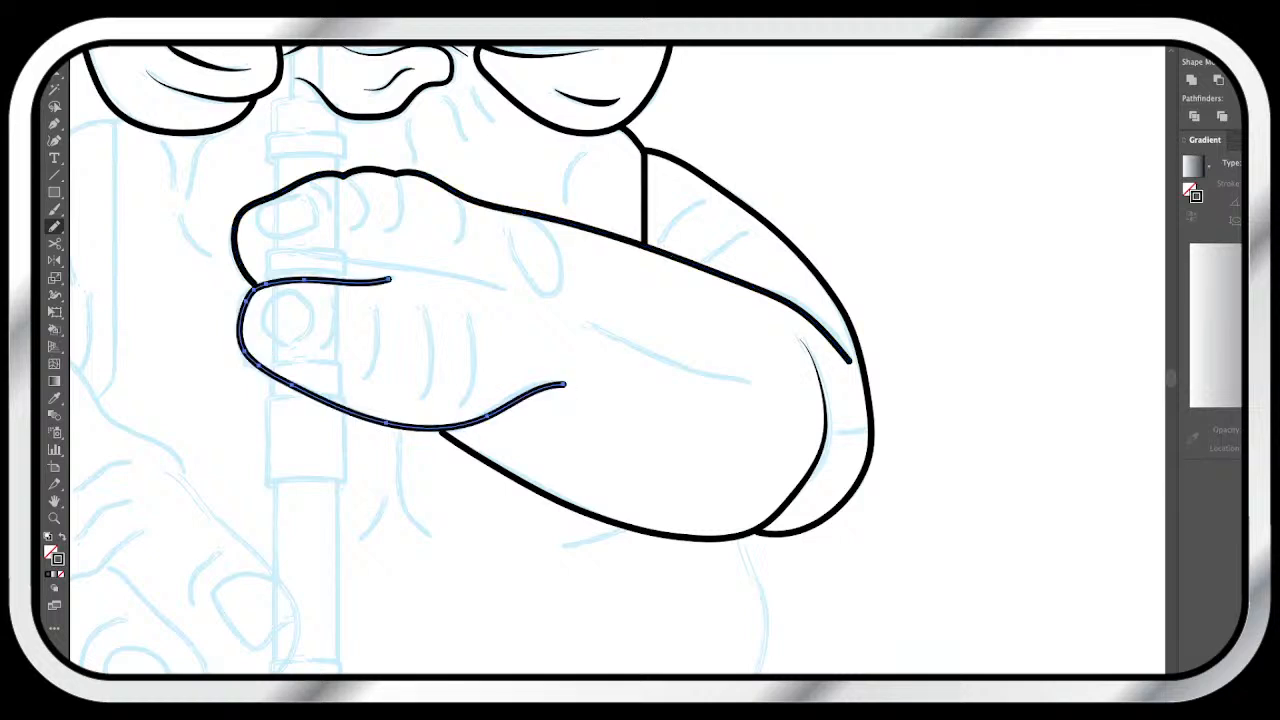
{"action": "key", "text": "c"}
{"action": "left_click", "coordinate": [442, 428]}
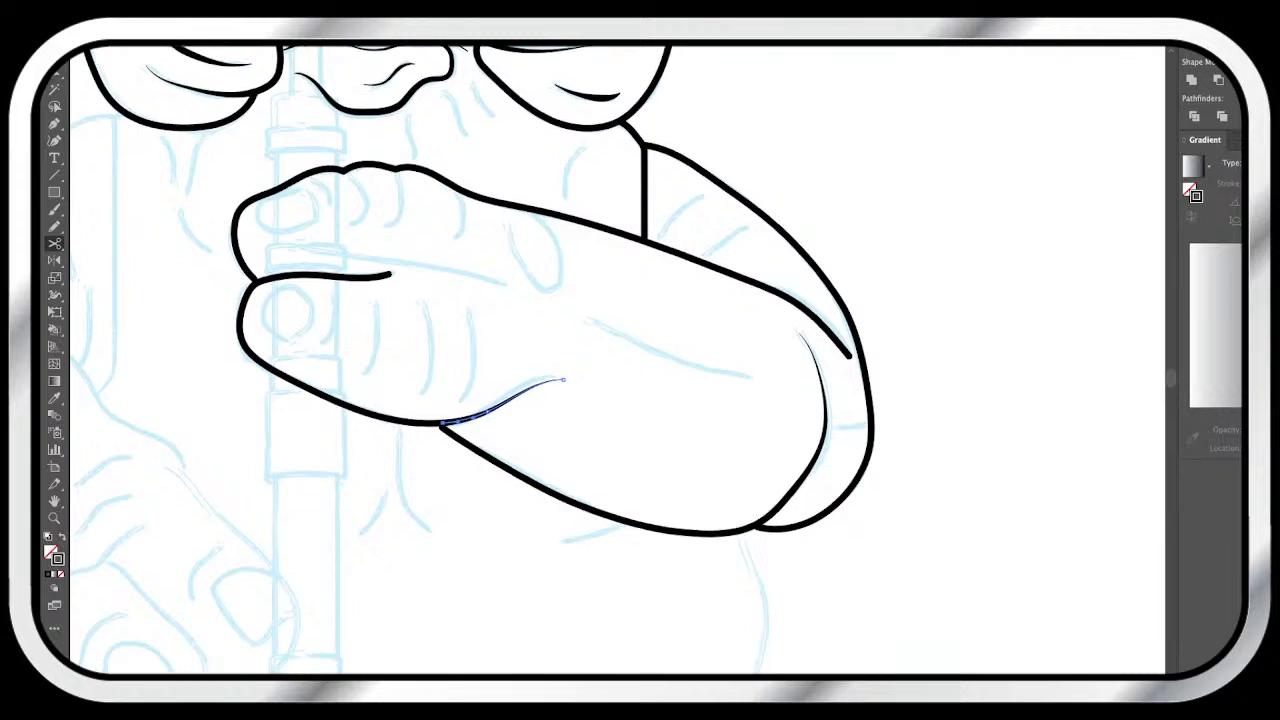
{"action": "scroll", "coordinate": [470, 360], "scroll_direction": "down", "scroll_amount": 2}
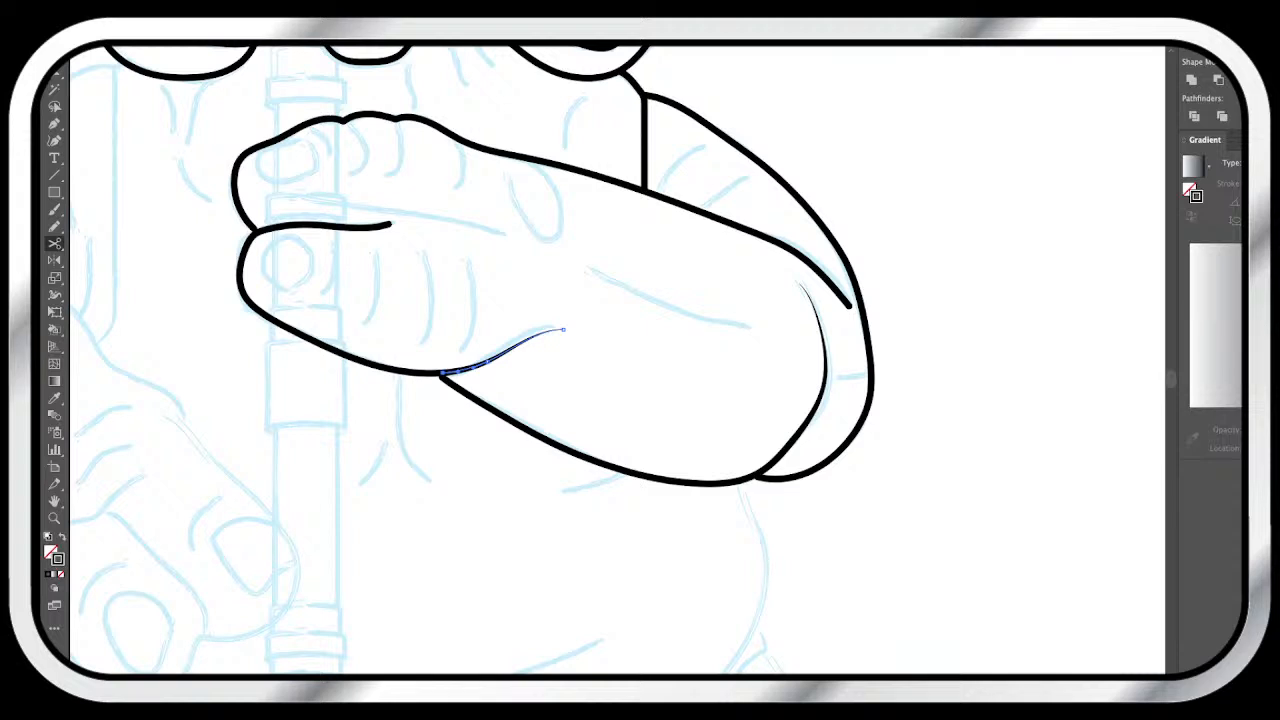
- Separate the crease between the two fingers from the lower finger's outline and give it a tapered stroke
{"action": "left_click", "coordinate": [340, 352], "text": "super"}
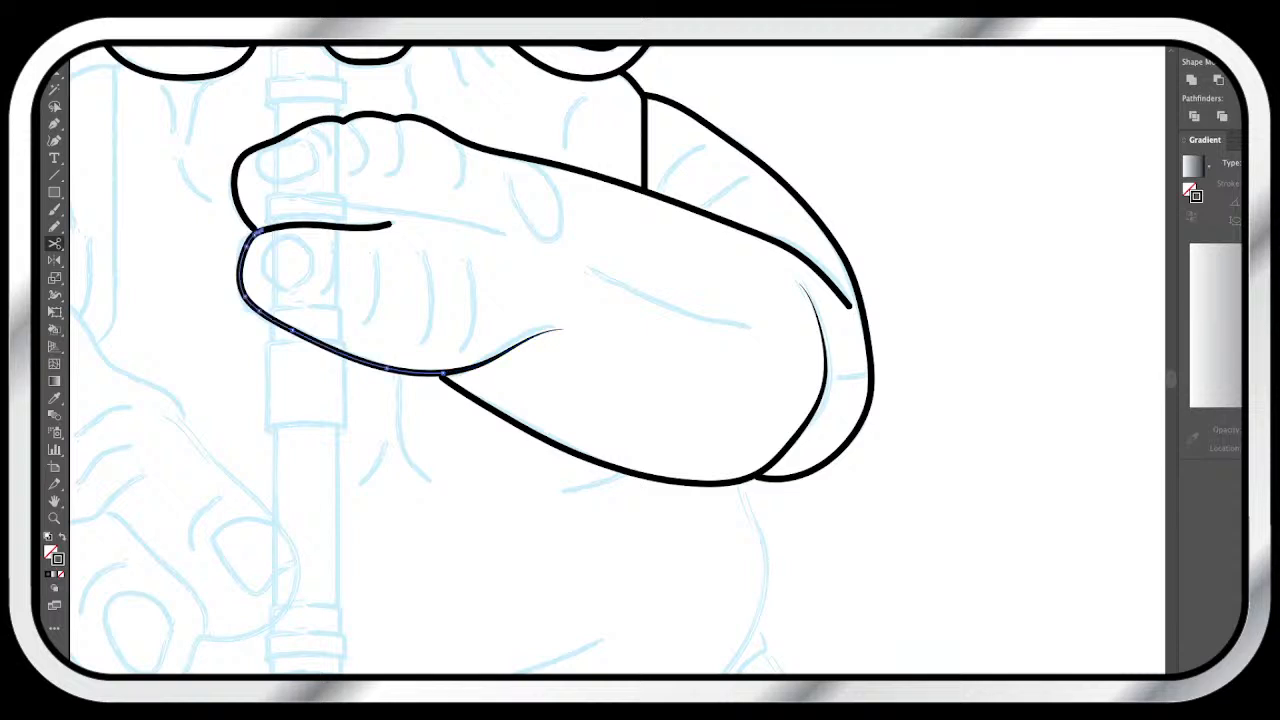
{"action": "key", "text": "a"}
{"action": "key", "text": "super+shift+a"}
{"action": "left_click", "coordinate": [362, 228]}
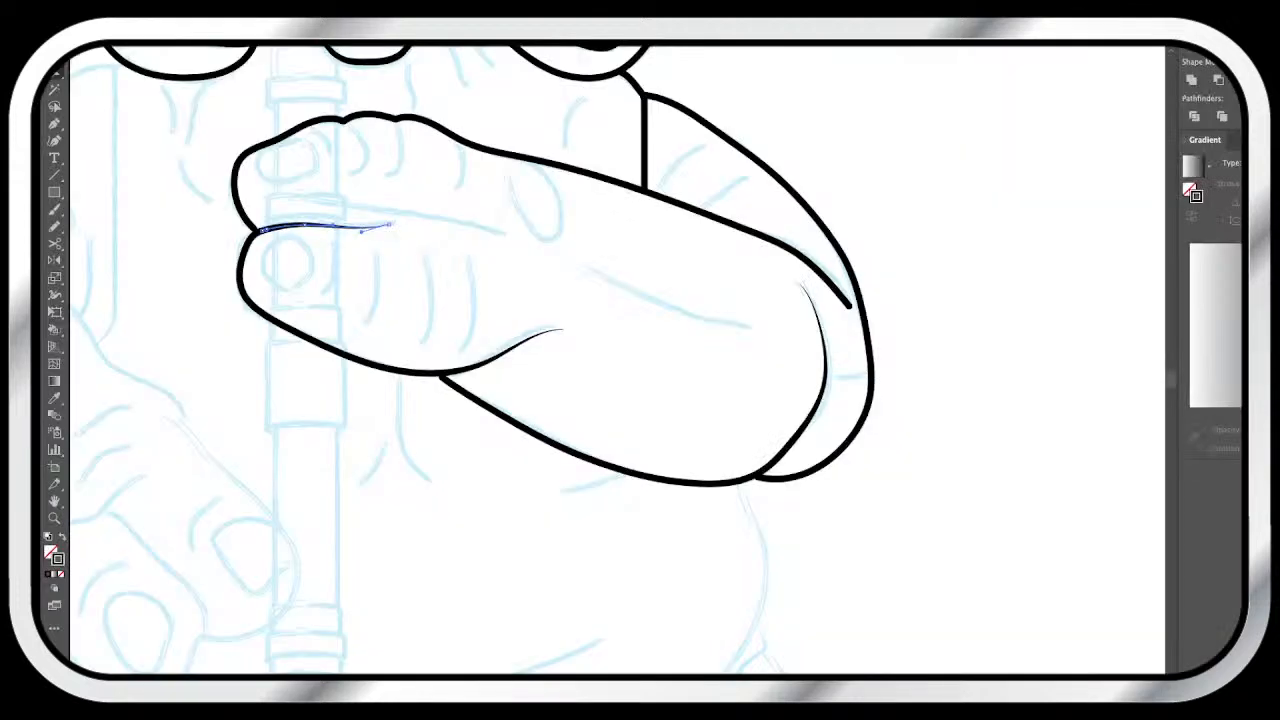
{"action": "key", "text": "super+shift+a"}
- Move the end anchor of the forearm's underside onto the lower edge of the hand outline to close the gap
{"action": "key", "text": "z"}
{"action": "left_click", "coordinate": [442, 410]}
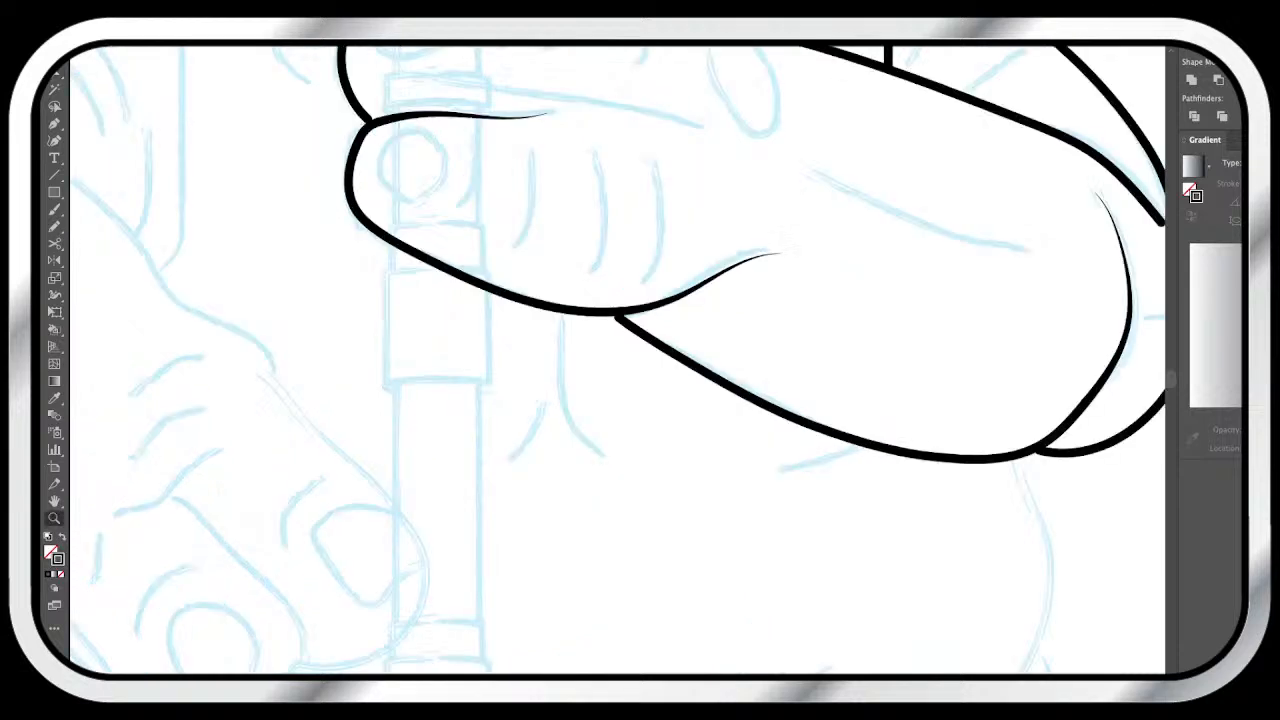
{"action": "left_click", "coordinate": [650, 414]}
{"action": "key", "text": "v"}
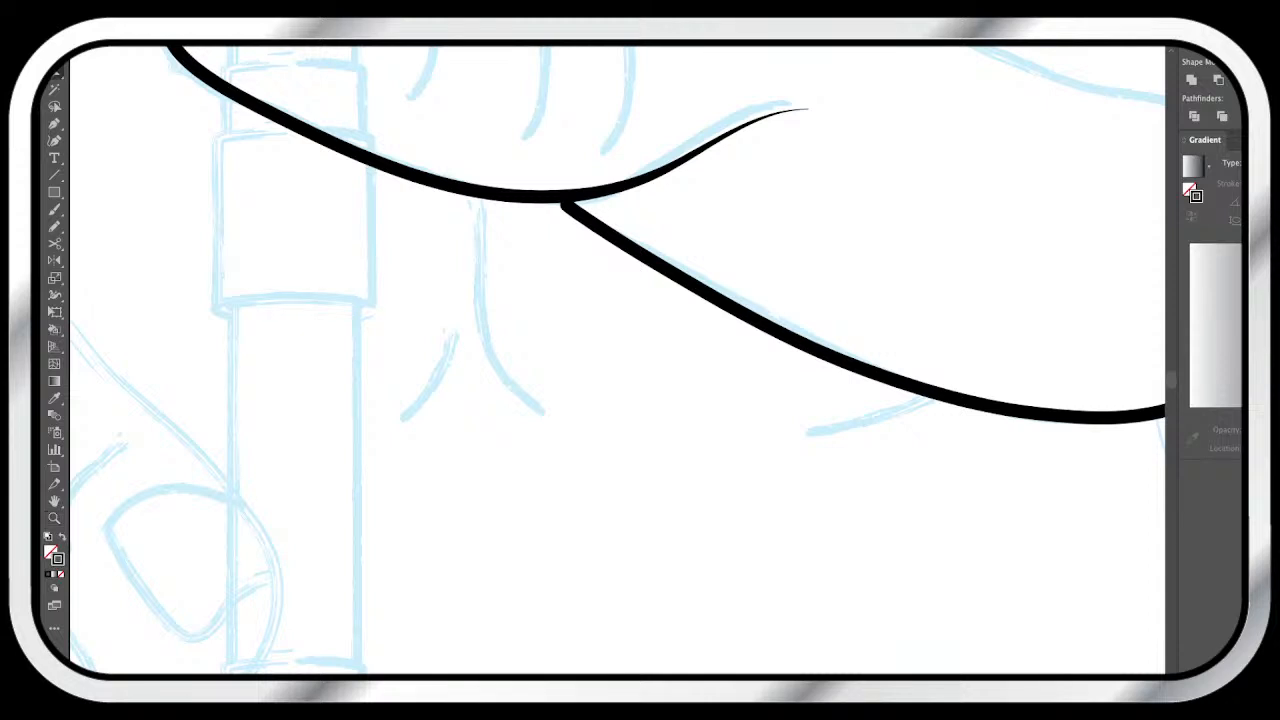
{"action": "left_click", "coordinate": [567, 206]}
{"action": "left_click_drag", "start_coordinate": [567, 206], "coordinate": [554, 199]}
{"action": "key", "text": "super+shift+a"}
- Adjust the end anchor of the upper finger's outline so it meets the lower finger's outline
{"action": "scroll", "coordinate": [617, 359], "scroll_direction": "up", "scroll_amount": 8}
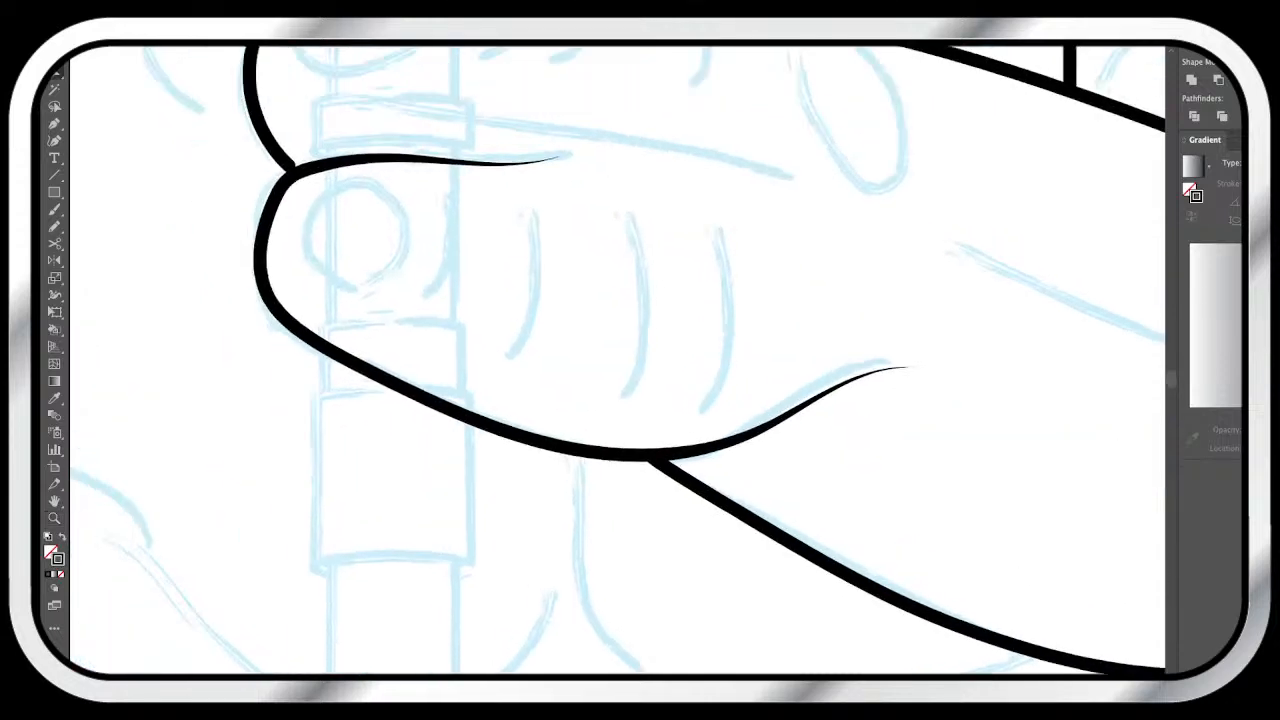
{"action": "left_click_drag", "start_coordinate": [326, 310], "coordinate": [327, 315]}
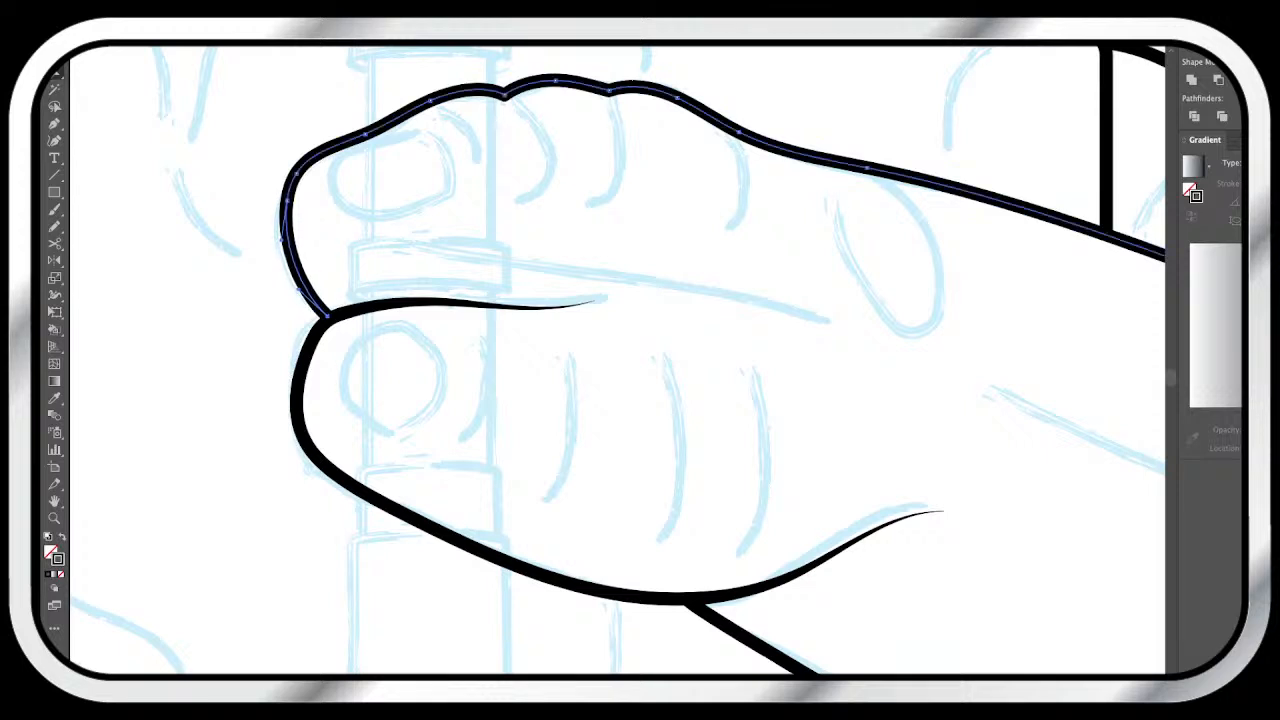
{"action": "scroll", "coordinate": [618, 361], "scroll_direction": "up", "scroll_amount": 2}
{"action": "scroll", "coordinate": [618, 361], "scroll_direction": "right", "scroll_amount": 3}
{"action": "key", "text": "ctrl+shift+a"}
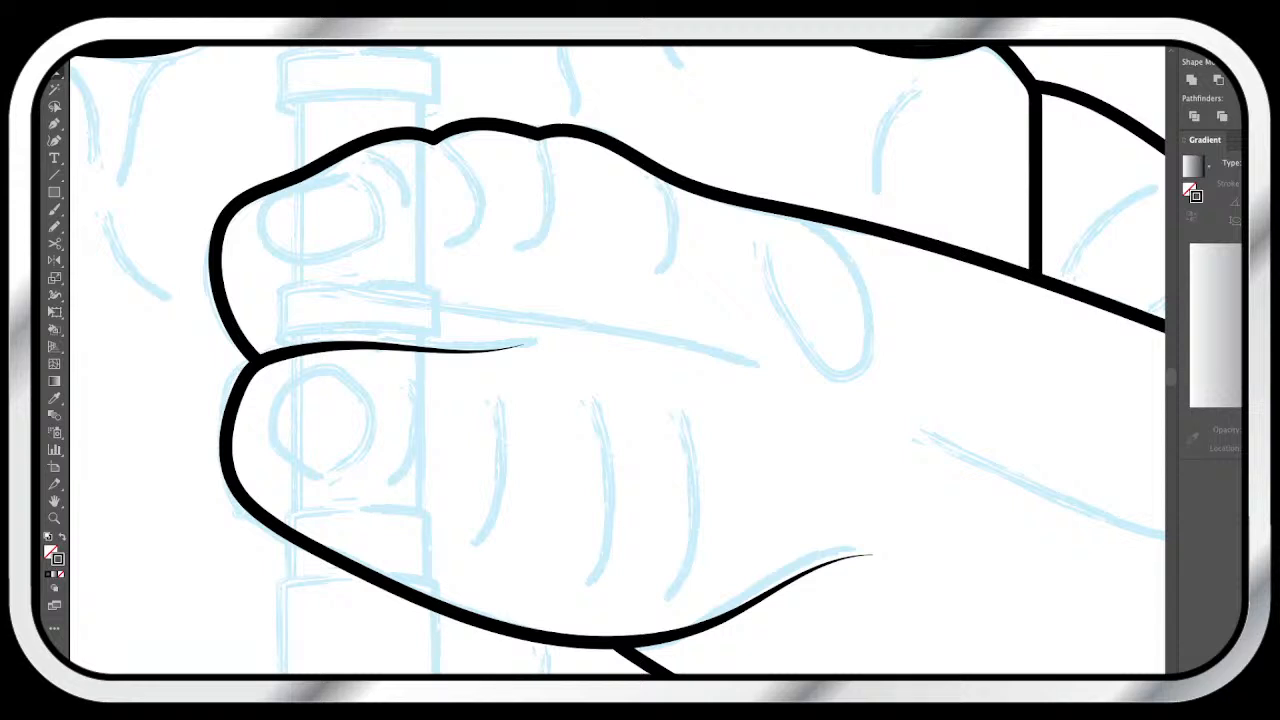
- Adjust the curve handle at the crease's tapered tip and select its starting anchor between the two fingertips
{"action": "left_click", "coordinate": [400, 348]}
{"action": "mouse_move", "coordinate": [470, 359]}
{"action": "left_mouse_down"}
{"action": "mouse_move", "coordinate": [470, 455]}
{"action": "mouse_move", "coordinate": [490, 352]}
{"action": "mouse_move", "coordinate": [477, 354]}
{"action": "left_mouse_up"}
{"action": "left_click", "coordinate": [272, 356]}
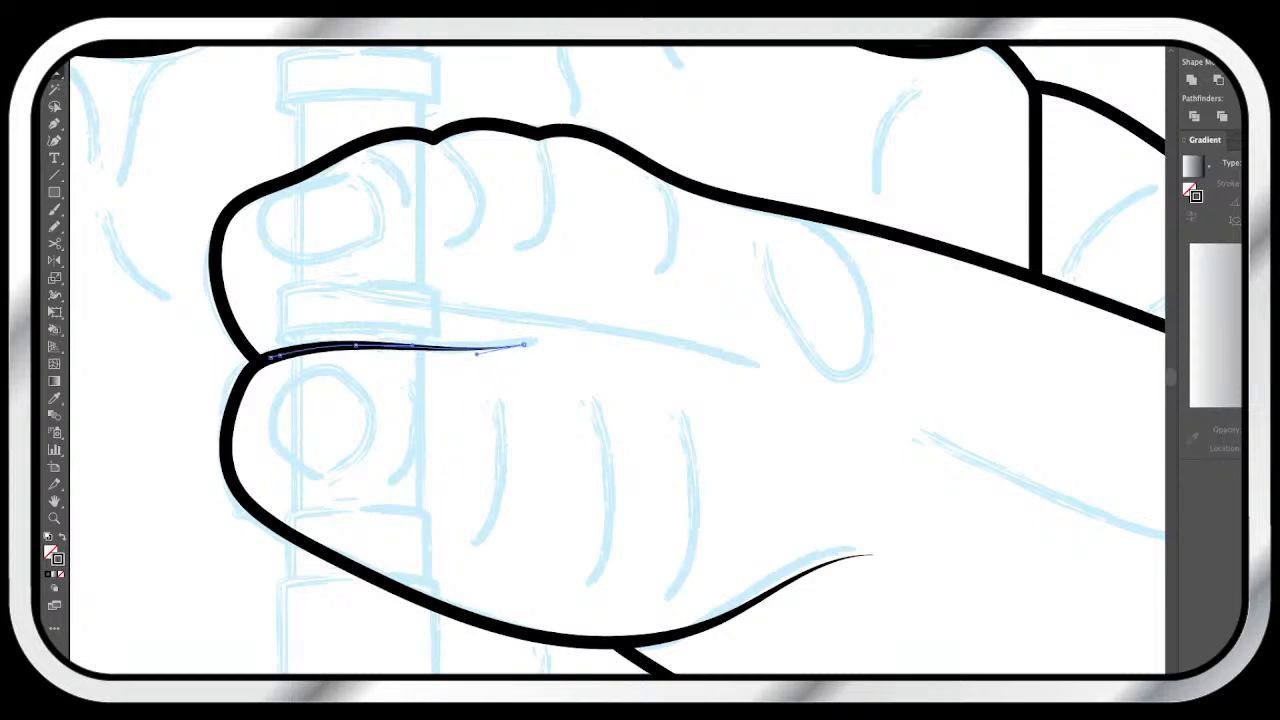
- Examine the junction where the finger crease meets both fingers' outlines, and the whole arm against the sketch
{"action": "key", "text": "z"}
{"action": "key", "text": "ctrl+="}
{"action": "key", "text": "ctrl+="}
{"action": "key", "text": "ctrl+="}
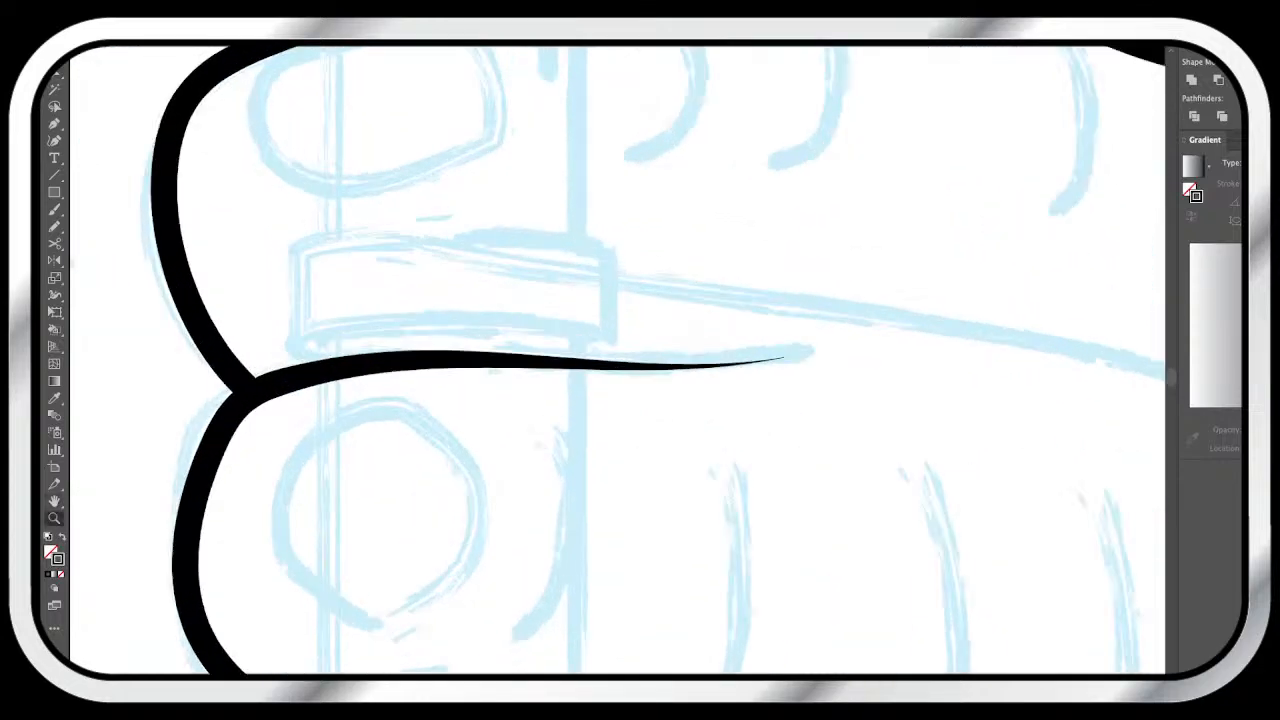
{"action": "key", "text": "ctrl+="}
{"action": "key", "text": "ctrl+="}
{"action": "key", "text": "ctrl+="}
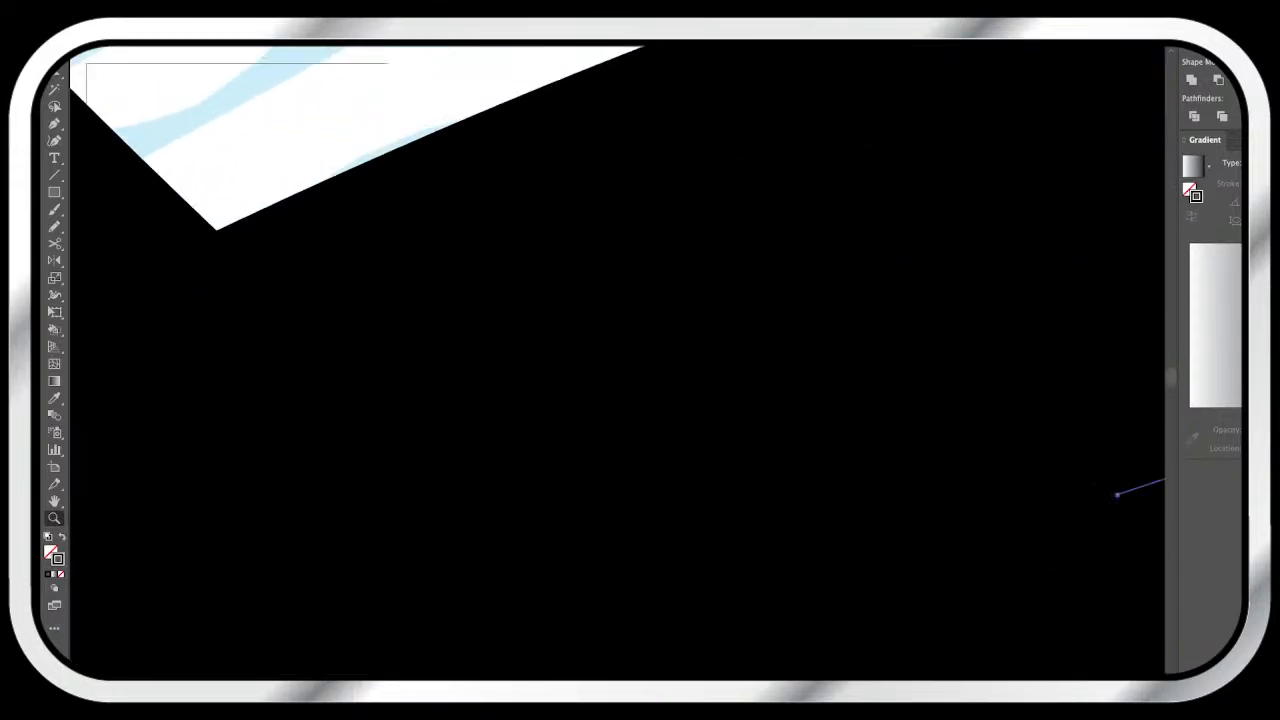
{"action": "key", "text": "ctrl+minus"}
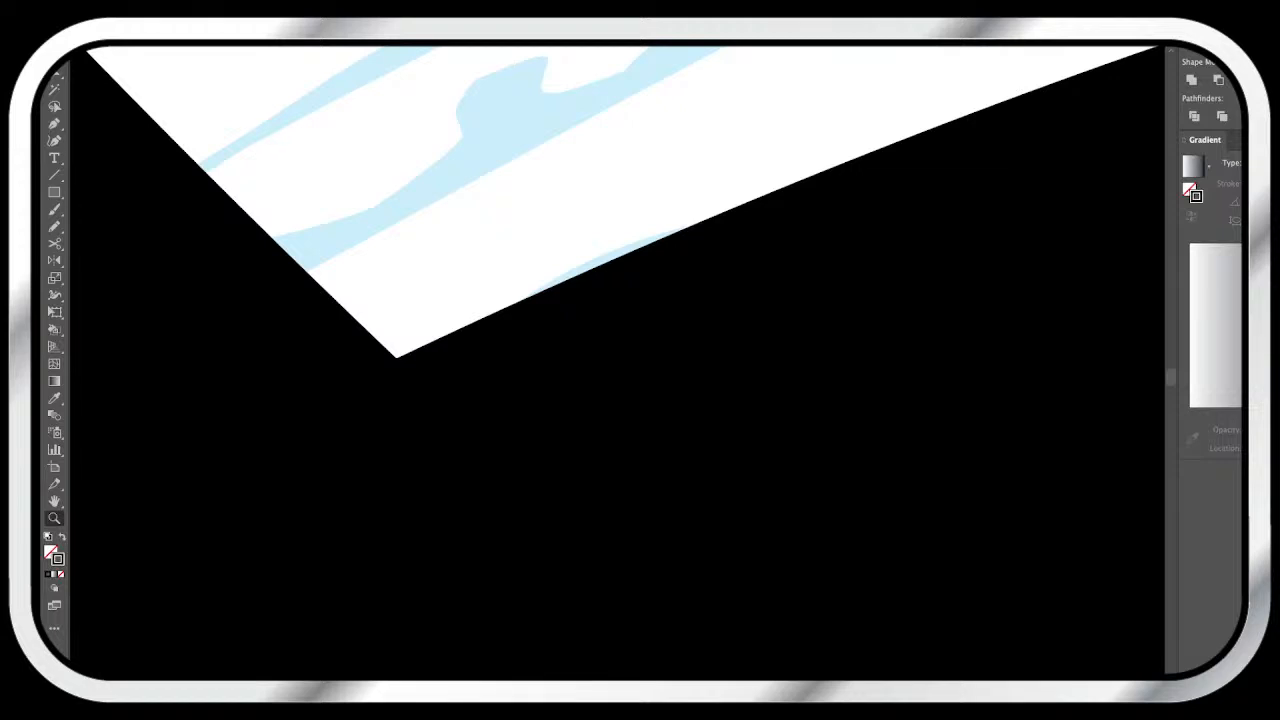
{"action": "key", "text": "ctrl+minus"}
{"action": "key", "text": "ctrl+minus"}
{"action": "key", "text": "ctrl+minus"}
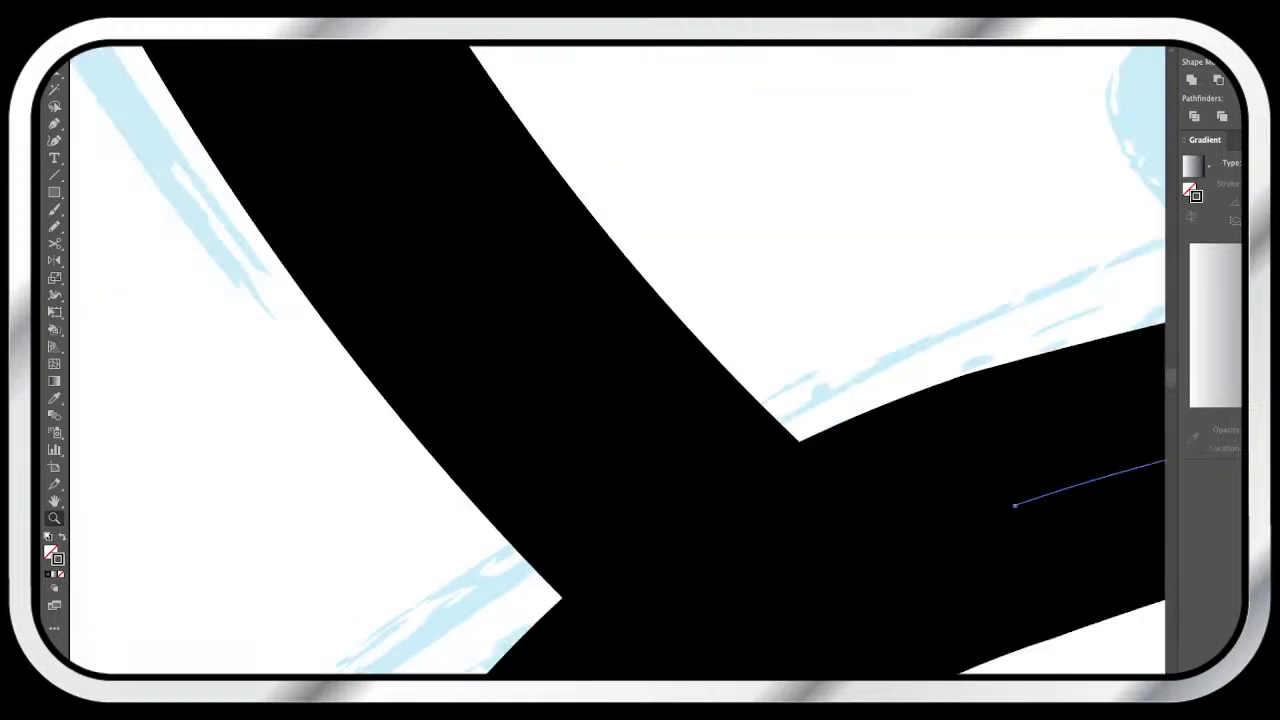
{"action": "key", "text": "ctrl+minus"}
{"action": "key", "text": "ctrl+minus"}
{"action": "key", "text": "ctrl+minus"}
{"action": "key", "text": "ctrl+minus"}
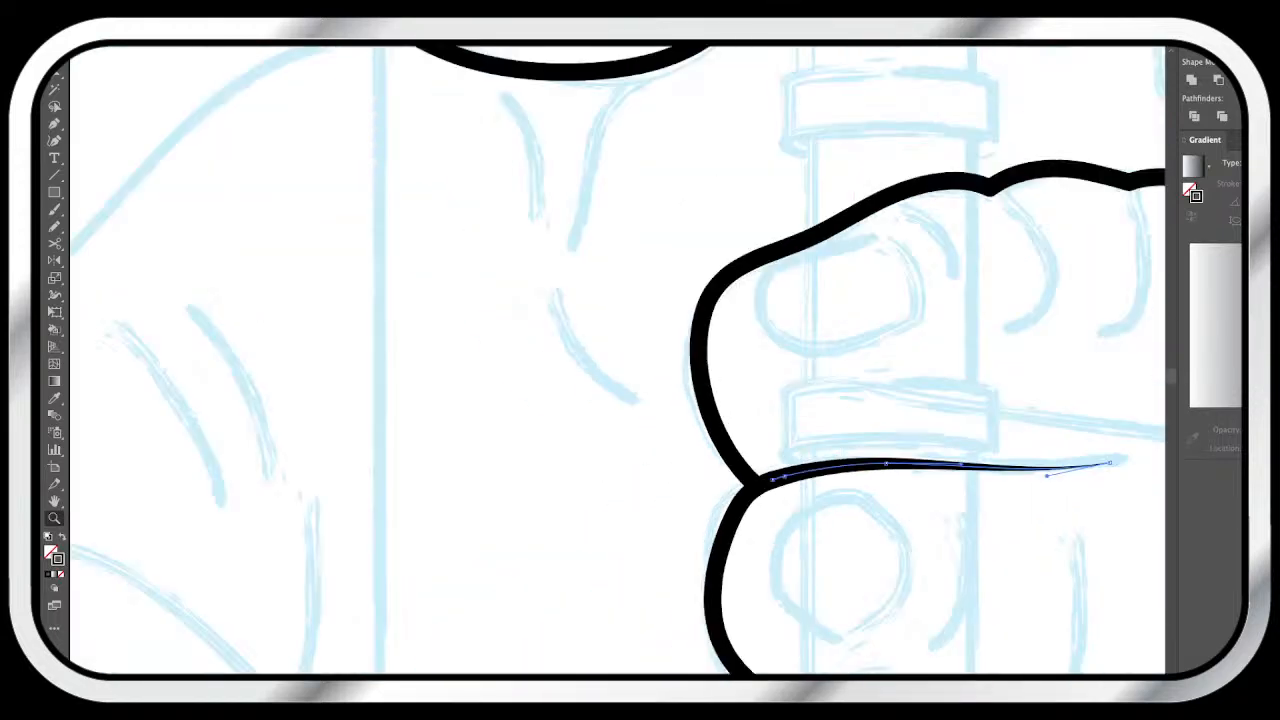
{"action": "key", "text": "ctrl+minus"}
{"action": "key", "text": "ctrl+minus"}
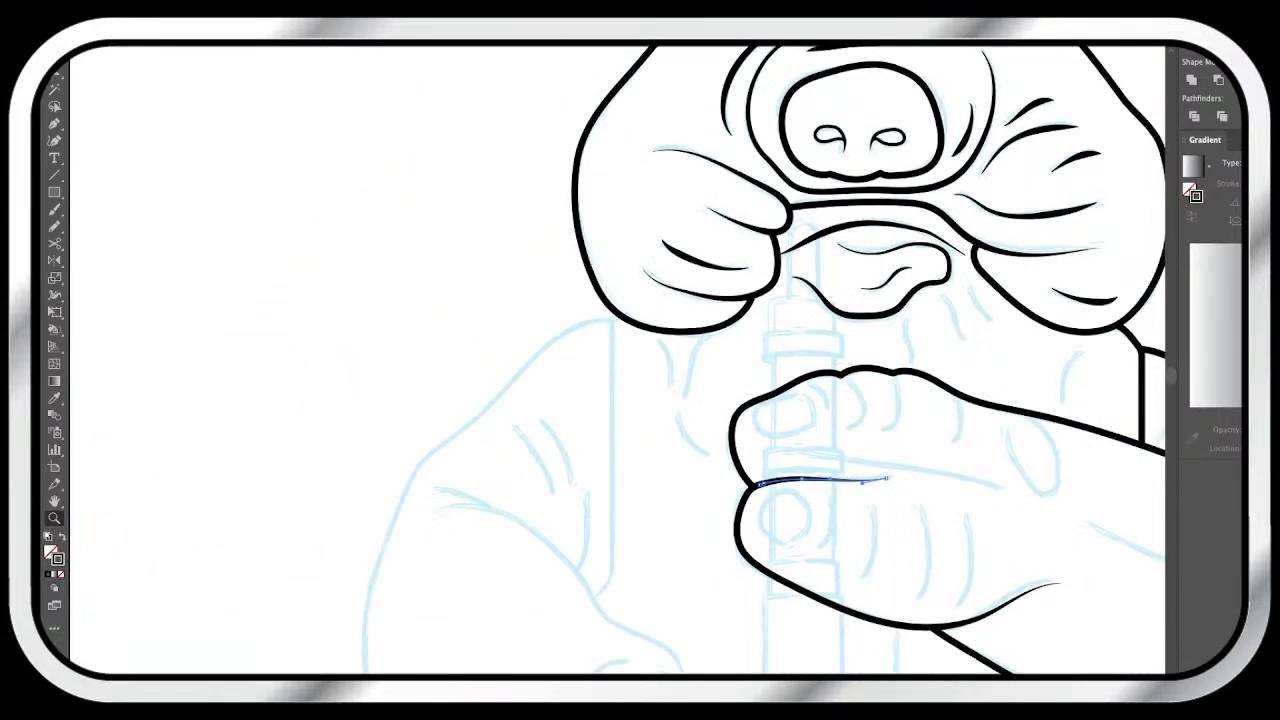
{"action": "key", "text": "ctrl+minus"}
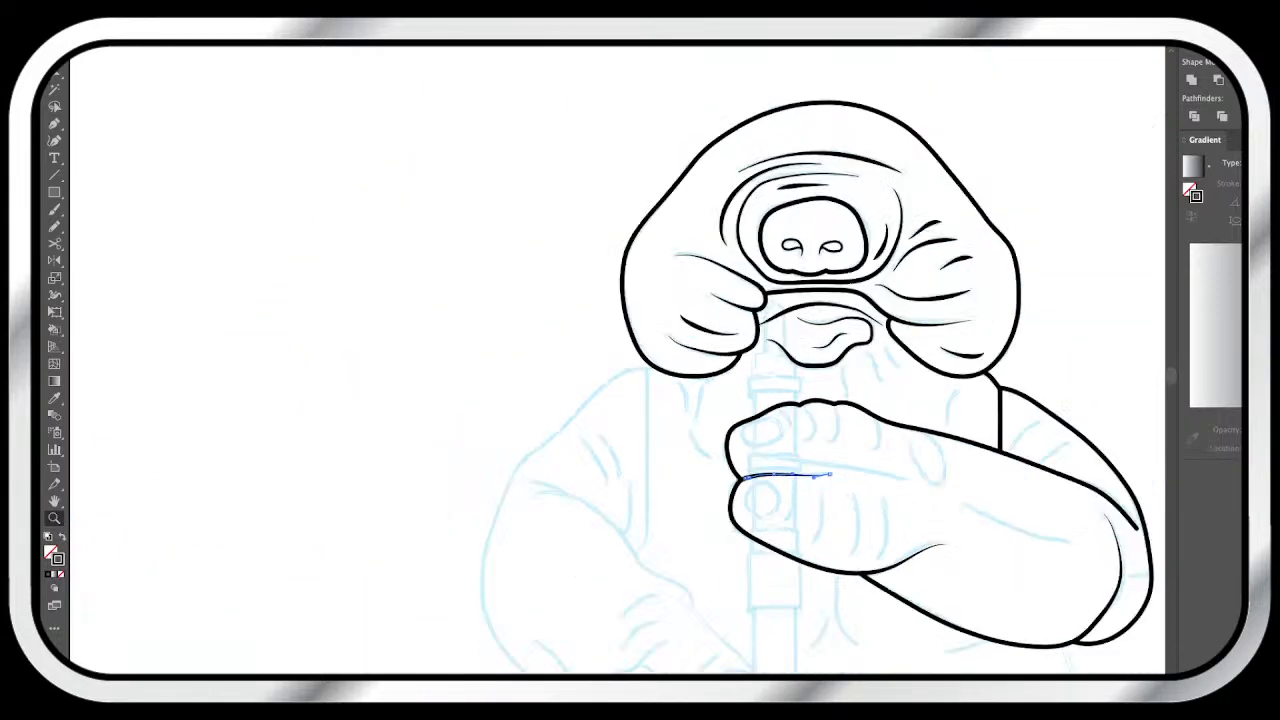
{"action": "scroll", "coordinate": [800, 386], "scroll_direction": "right", "scroll_amount": 3}
{"action": "scroll", "coordinate": [800, 386], "scroll_direction": "down", "scroll_amount": 2}
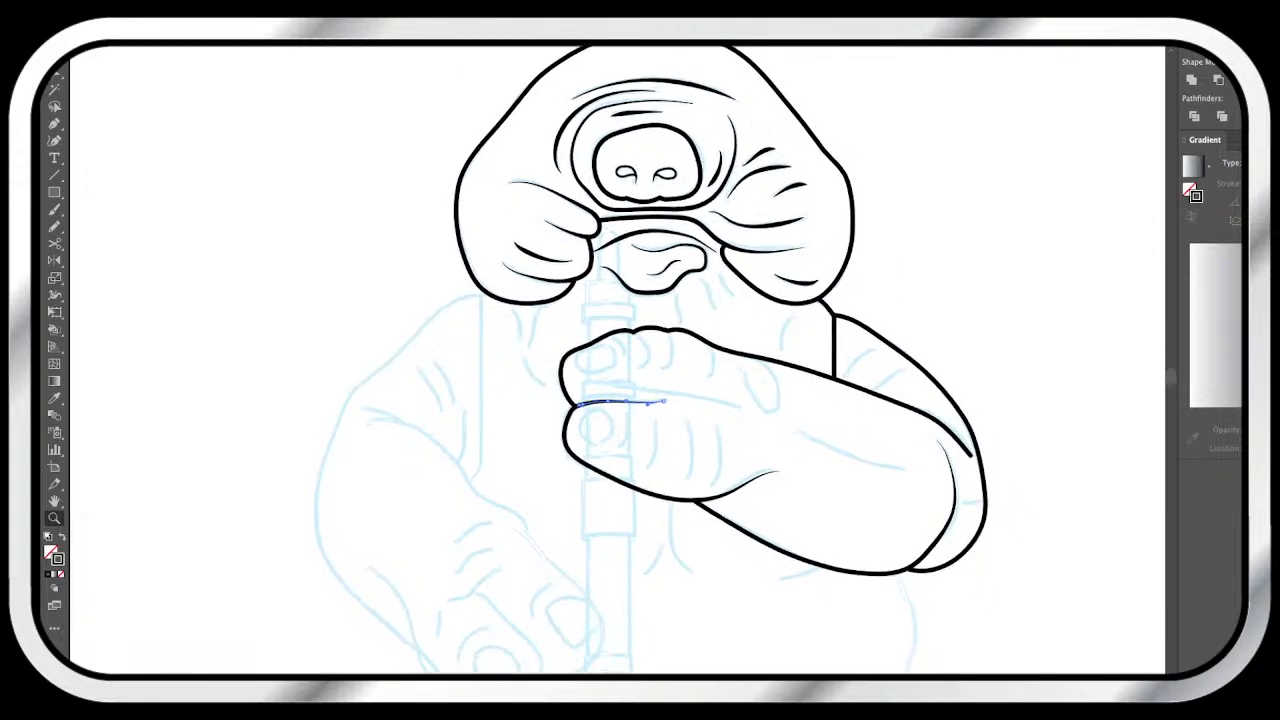
{"action": "scroll", "coordinate": [640, 360], "scroll_direction": "down", "scroll_amount": 2}
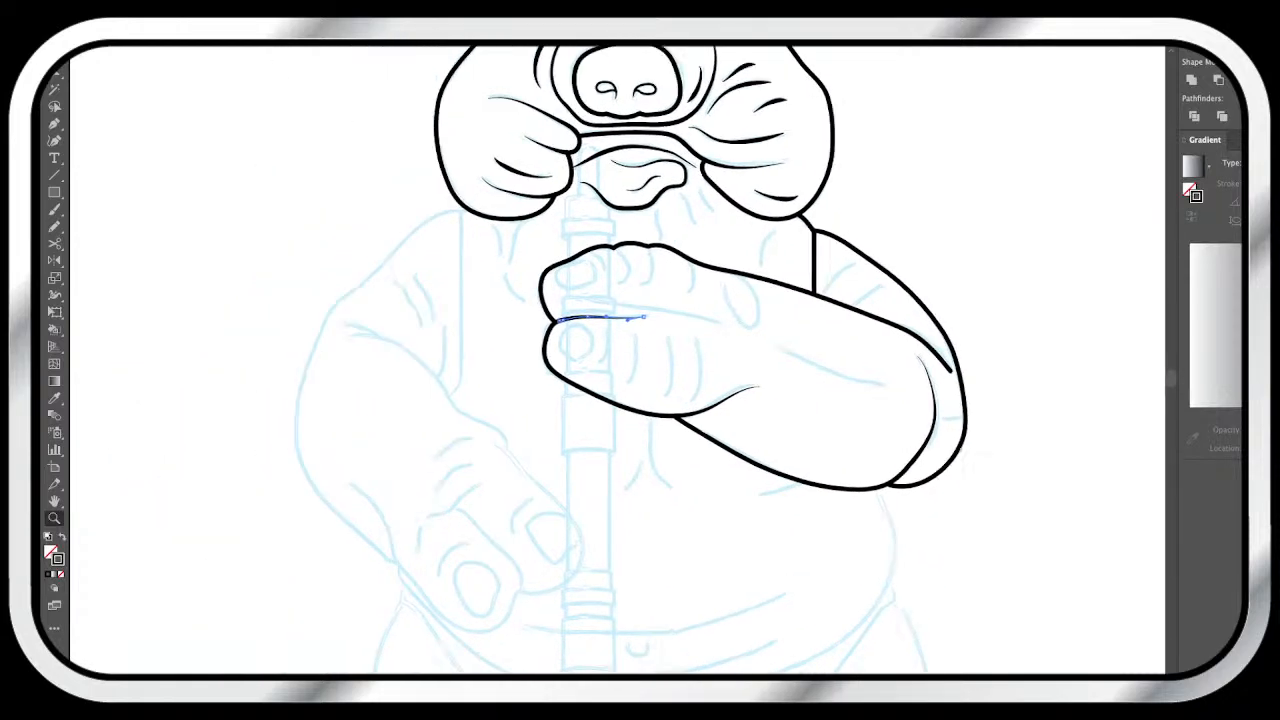
- Draw the forearm fold, the long fold on the upper finger and the short elbow crease over the sketch lines with the Pencil
{"action": "left_click", "coordinate": [804, 362]}
{"action": "left_click", "coordinate": [605, 325]}
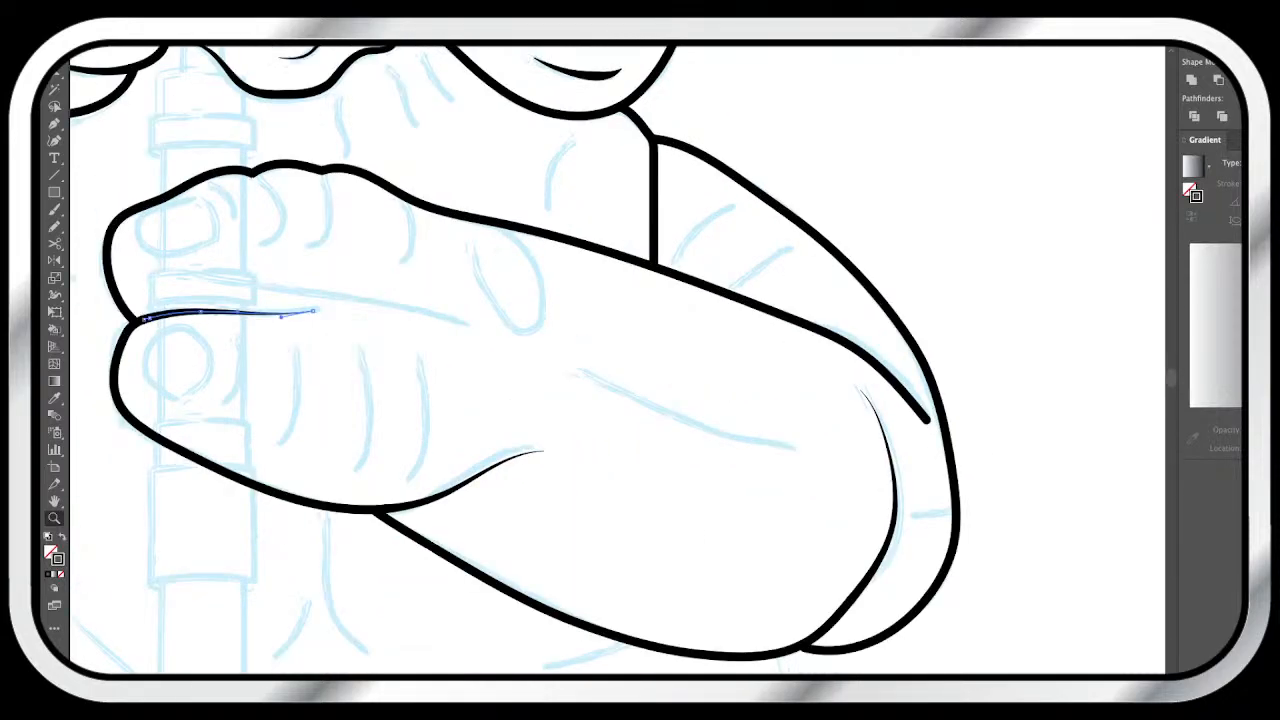
{"action": "scroll", "coordinate": [617, 360], "scroll_direction": "up", "scroll_amount": 1}
{"action": "scroll", "coordinate": [617, 360], "scroll_direction": "left", "scroll_amount": 2}
{"action": "scroll", "coordinate": [617, 360], "scroll_direction": "down", "scroll_amount": 1}
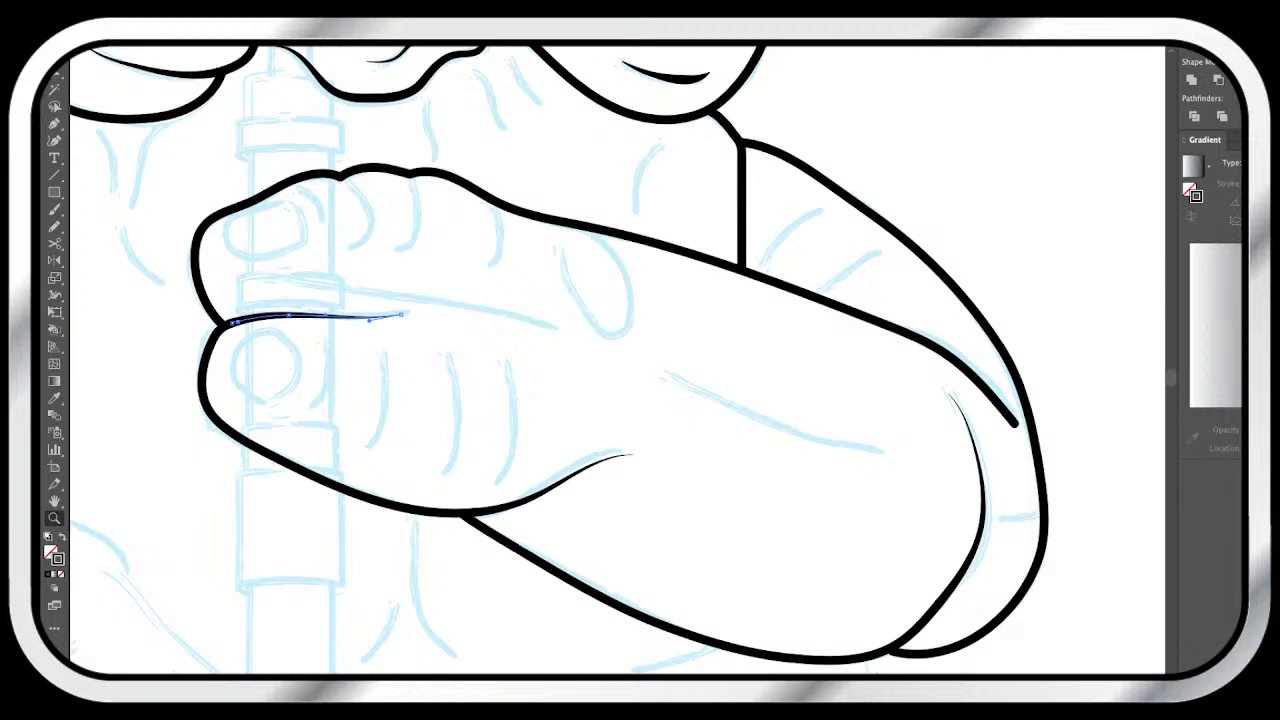
{"action": "scroll", "coordinate": [617, 359], "scroll_direction": "right", "scroll_amount": 3}
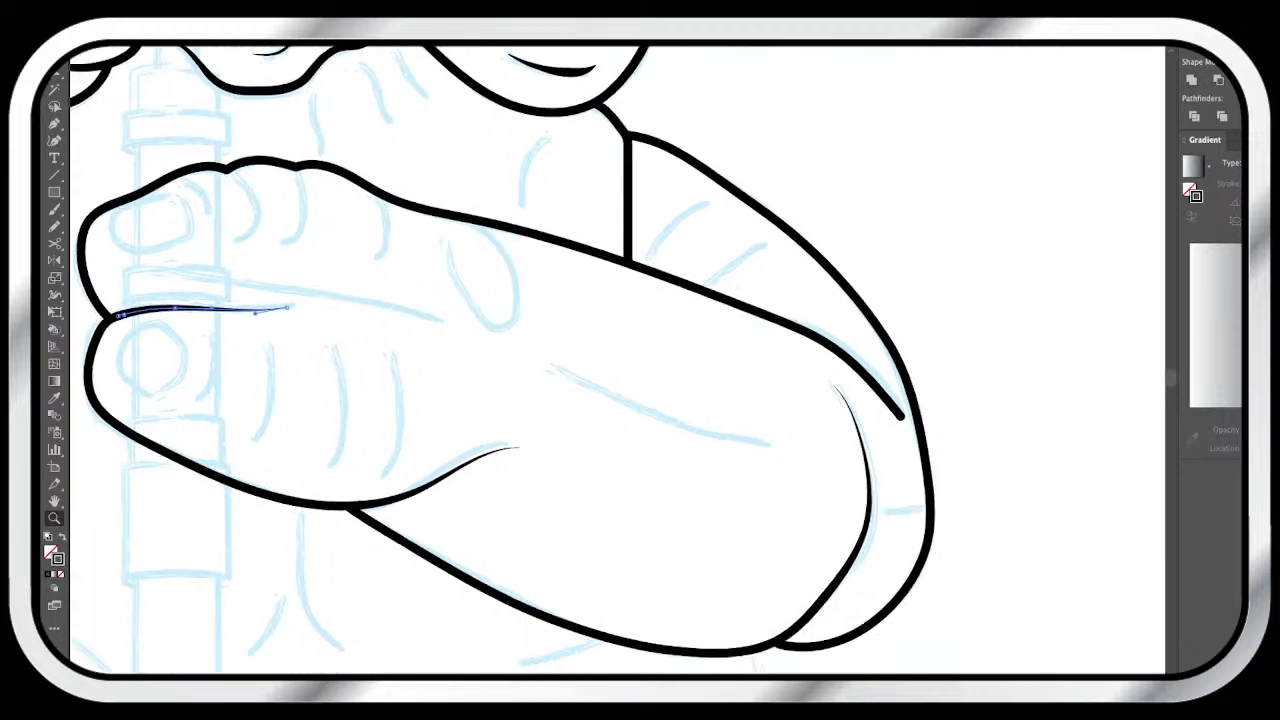
{"action": "key", "text": "p"}
{"action": "key", "text": "n"}
{"action": "mouse_move", "coordinate": [770, 446]}
{"action": "left_mouse_down"}
{"action": "mouse_move", "coordinate": [653, 420]}
{"action": "mouse_move", "coordinate": [548, 363]}
{"action": "left_mouse_up"}
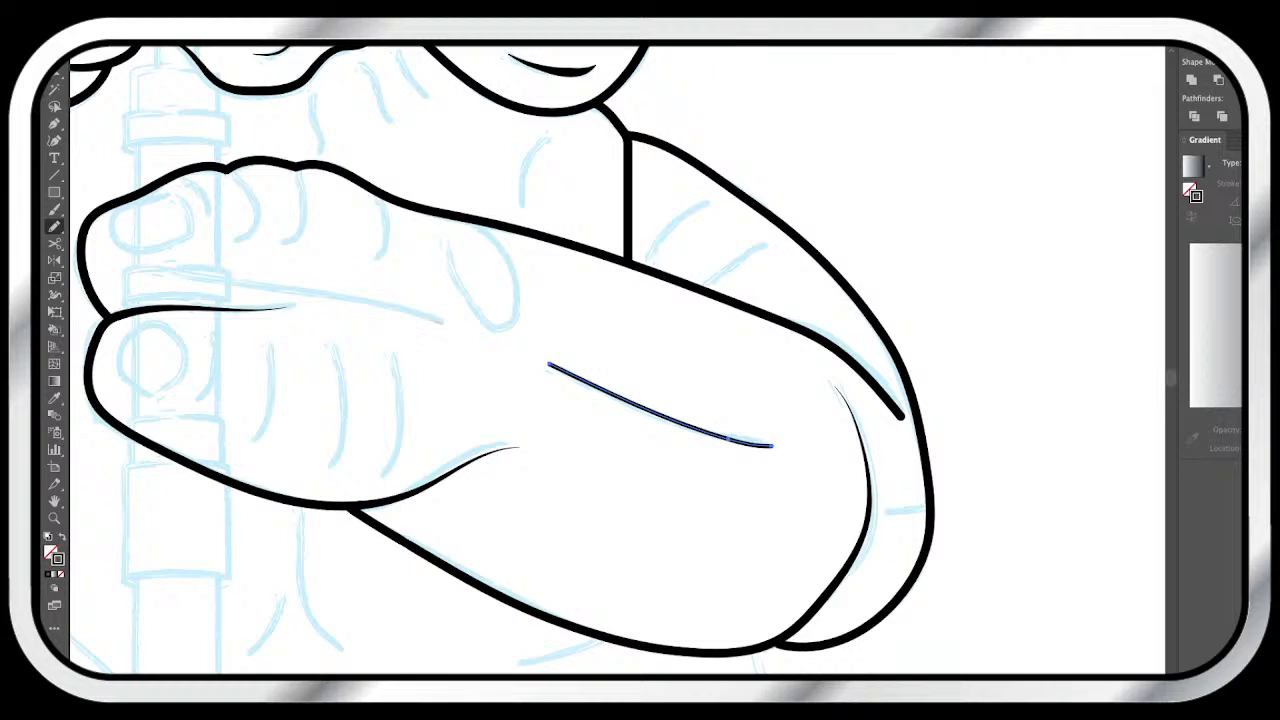
{"action": "left_click_drag", "start_coordinate": [440, 320], "coordinate": [240, 280]}
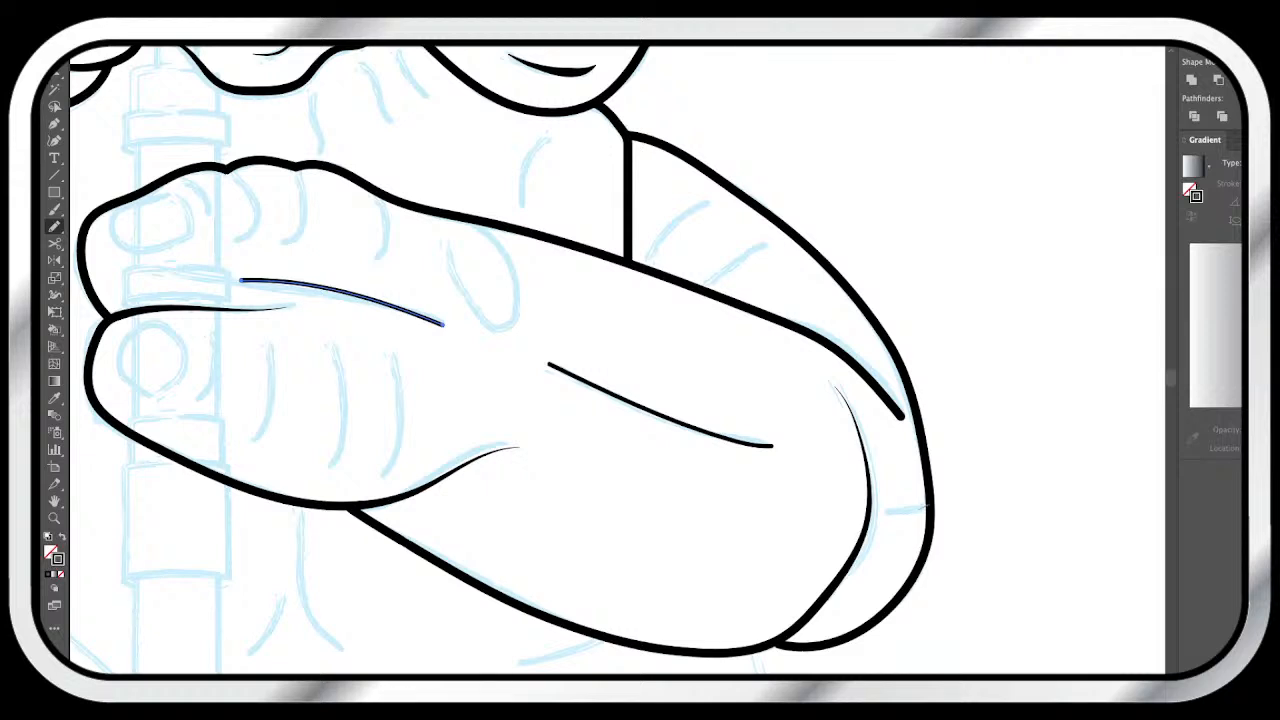
{"action": "left_click_drag", "start_coordinate": [928, 505], "coordinate": [882, 513]}
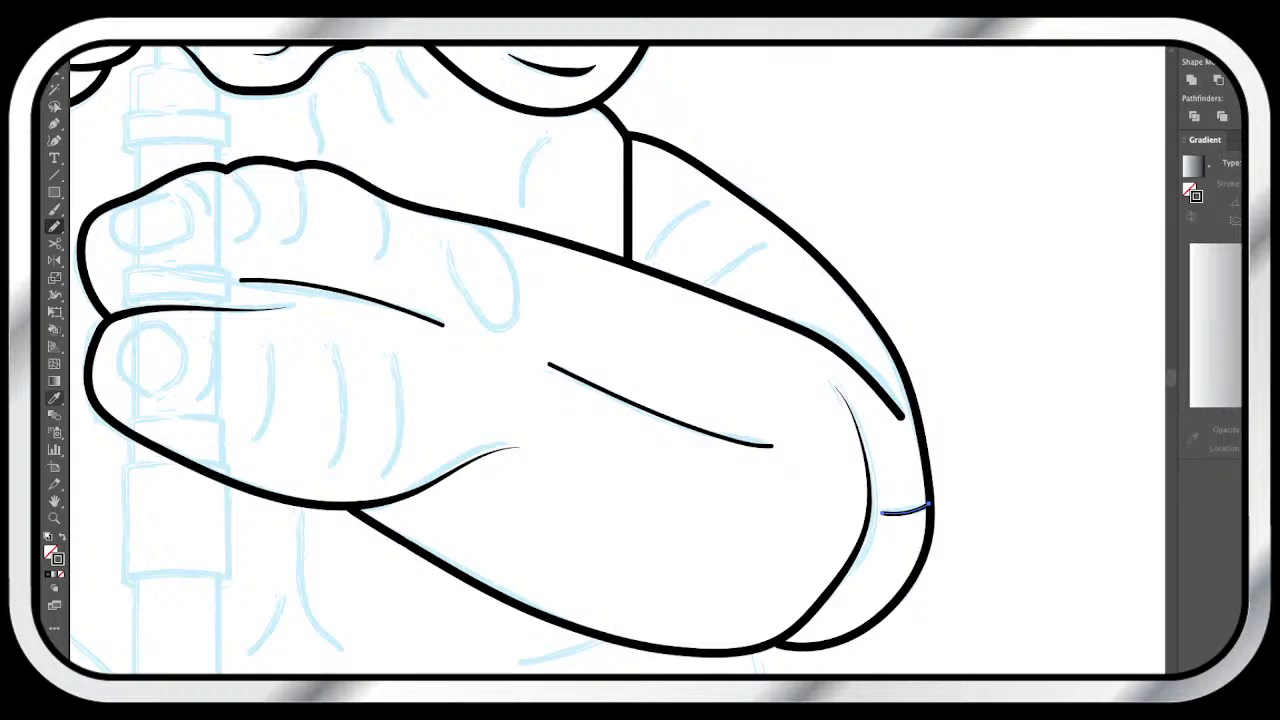
- Apply tapered strokes to the elbow crease, the forearm fold and the upper finger's fold
{"action": "key", "text": "i"}
{"action": "left_click", "coordinate": [54, 58]}
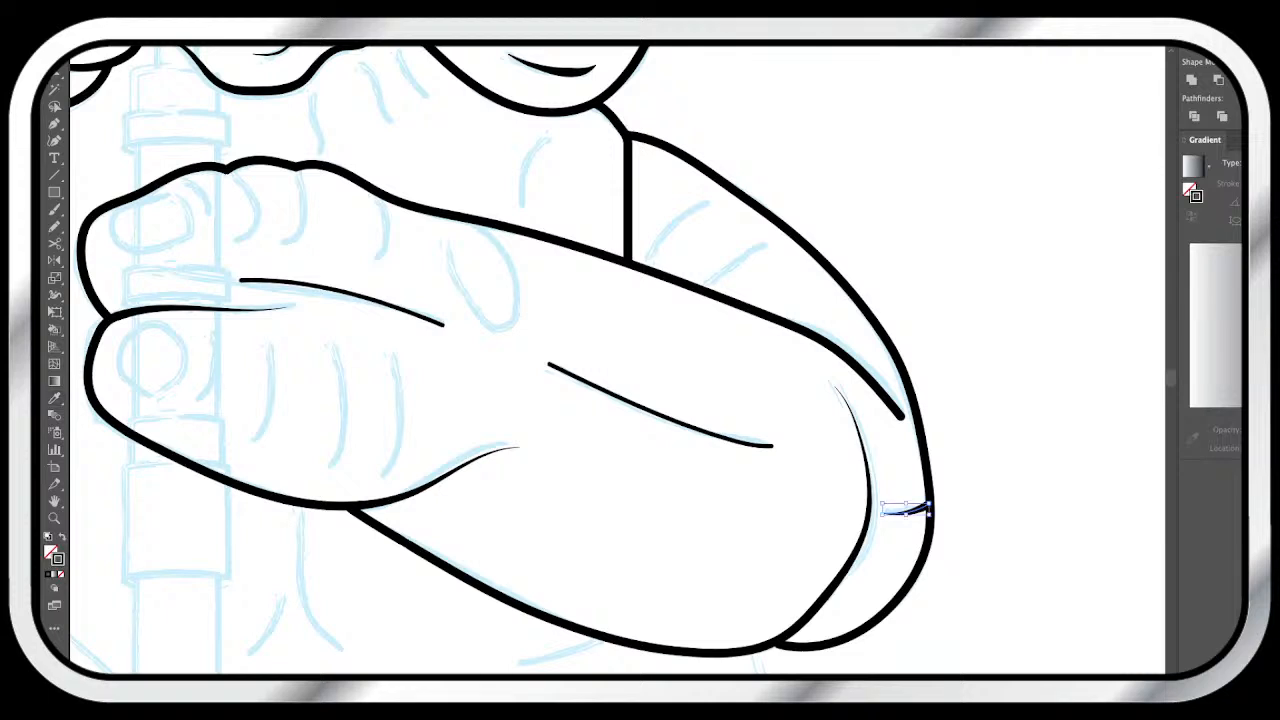
{"action": "left_click", "coordinate": [660, 414]}
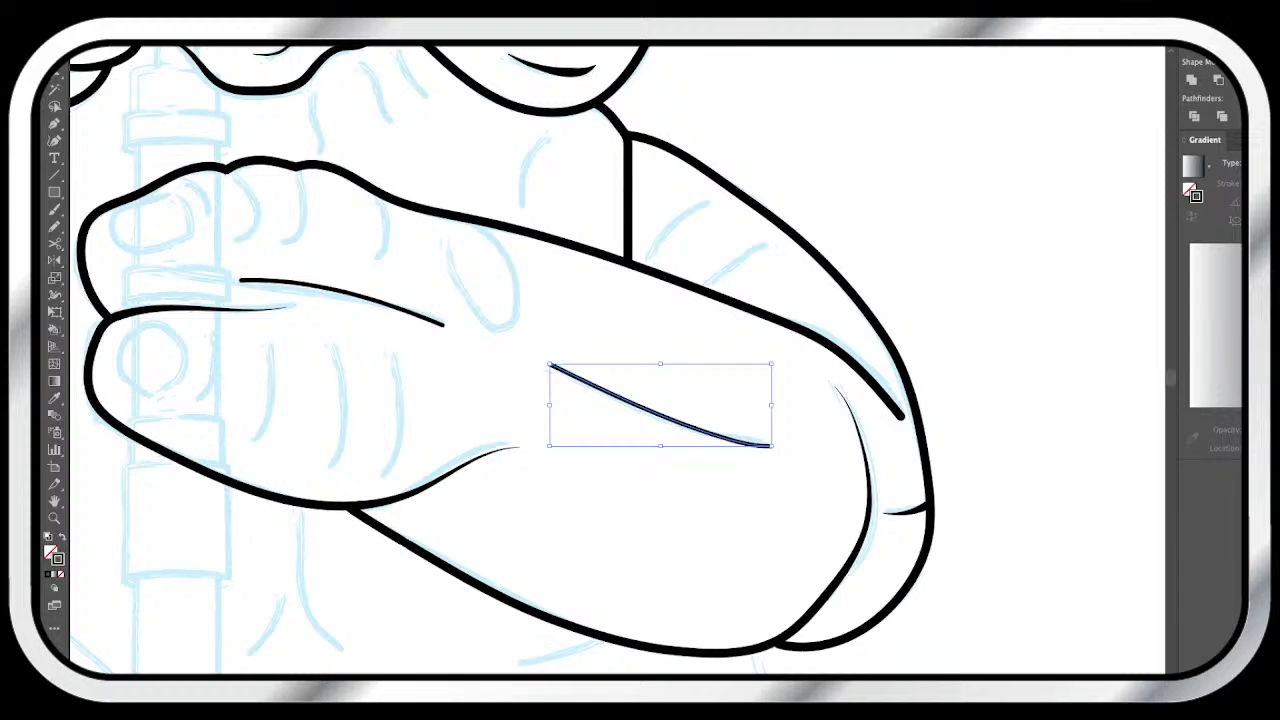
{"action": "left_click", "coordinate": [342, 292], "text": "shift"}
{"action": "left_click", "coordinate": [54, 398]}
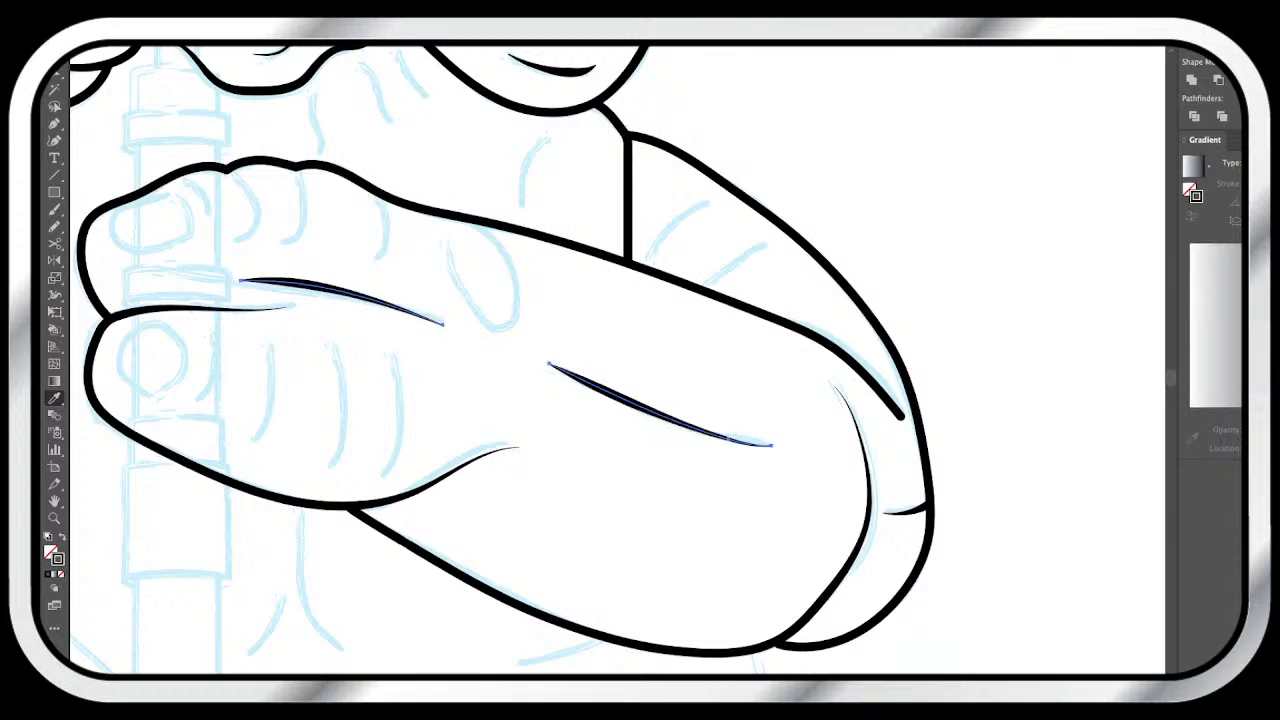
{"action": "key", "text": "super+shift+a"}
- Cut the forearm's upper outline just past the vertical shirt line and taper the separated stretch toward the elbow
{"action": "left_click", "coordinate": [628, 262]}
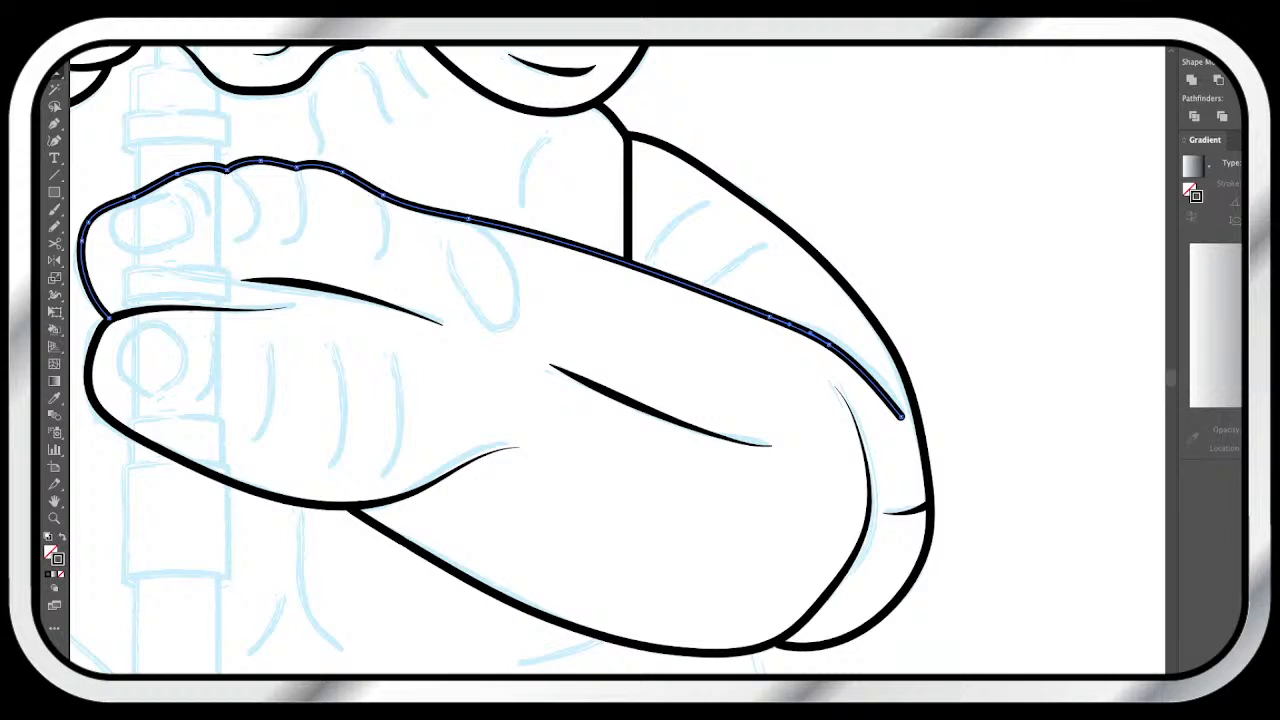
{"action": "key", "text": "c"}
{"action": "left_click", "coordinate": [709, 292]}
{"action": "key", "text": "a"}
{"action": "left_click", "coordinate": [809, 333]}
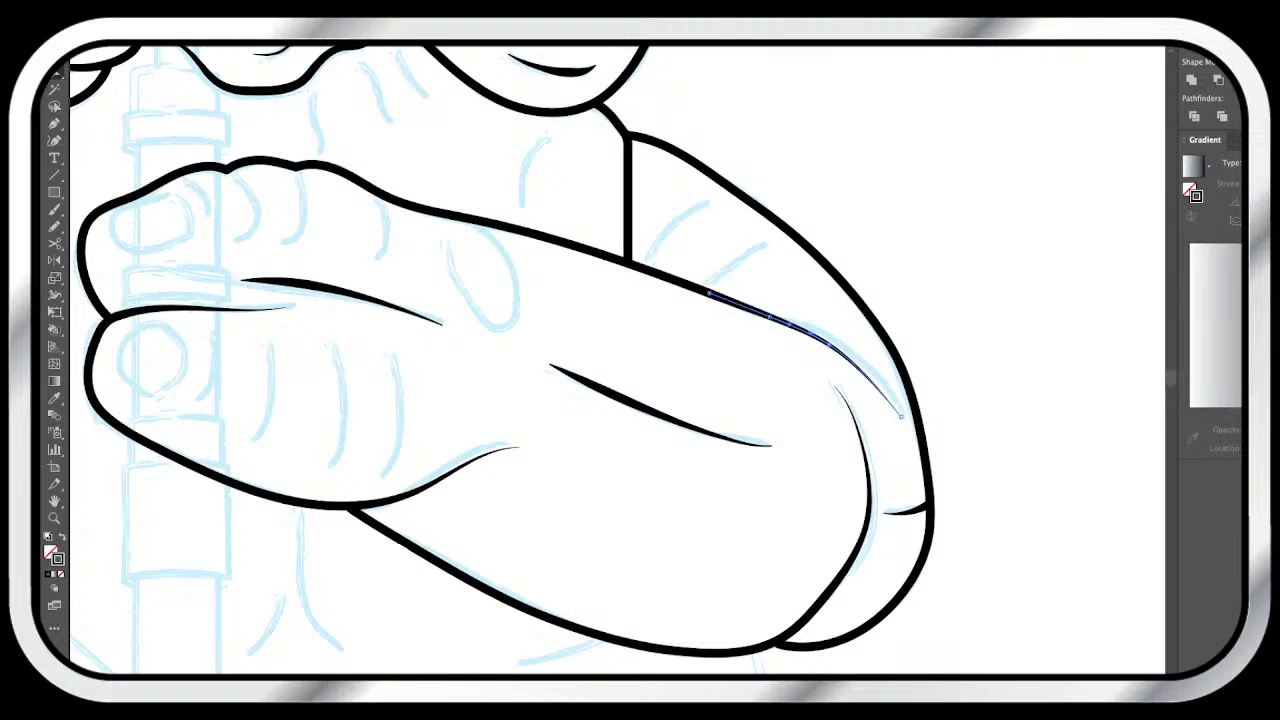
{"action": "key", "text": "super+shift+a"}
- Nudge the upper outline of the hand and forearm slightly
{"action": "scroll", "coordinate": [617, 359], "scroll_direction": "left", "scroll_amount": 3}
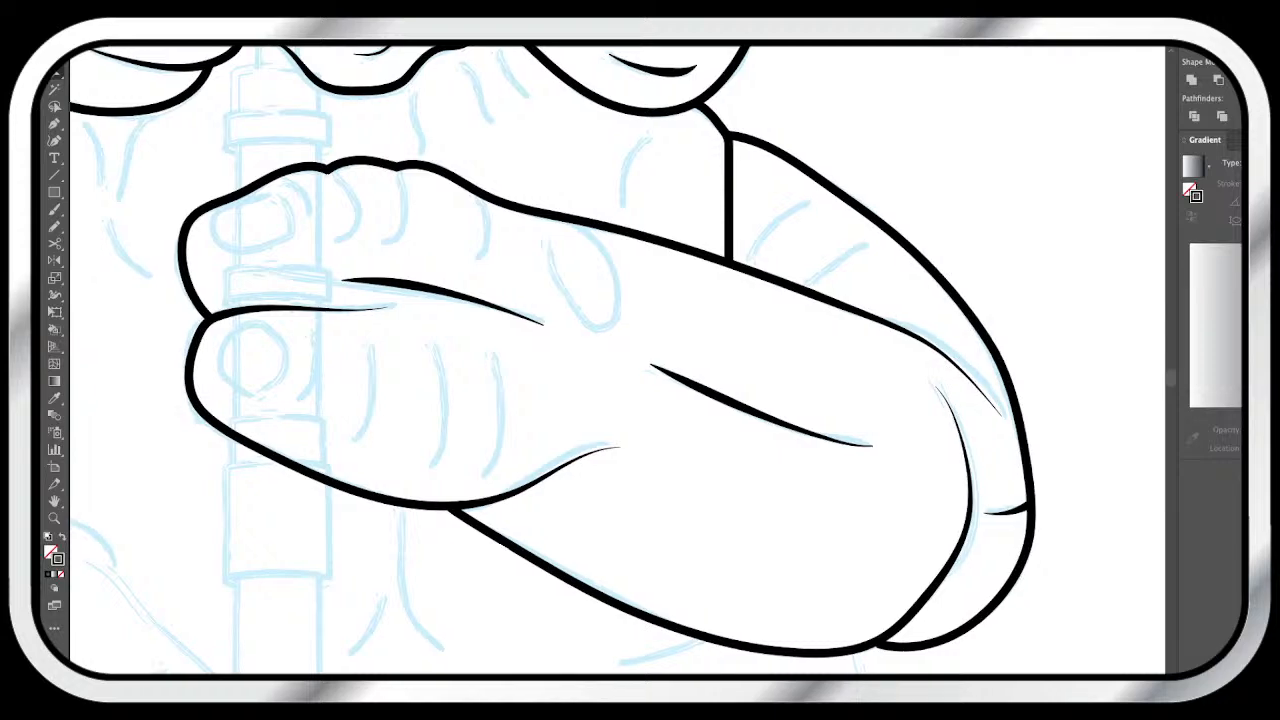
{"action": "scroll", "coordinate": [617, 359], "scroll_direction": "up", "scroll_amount": 1}
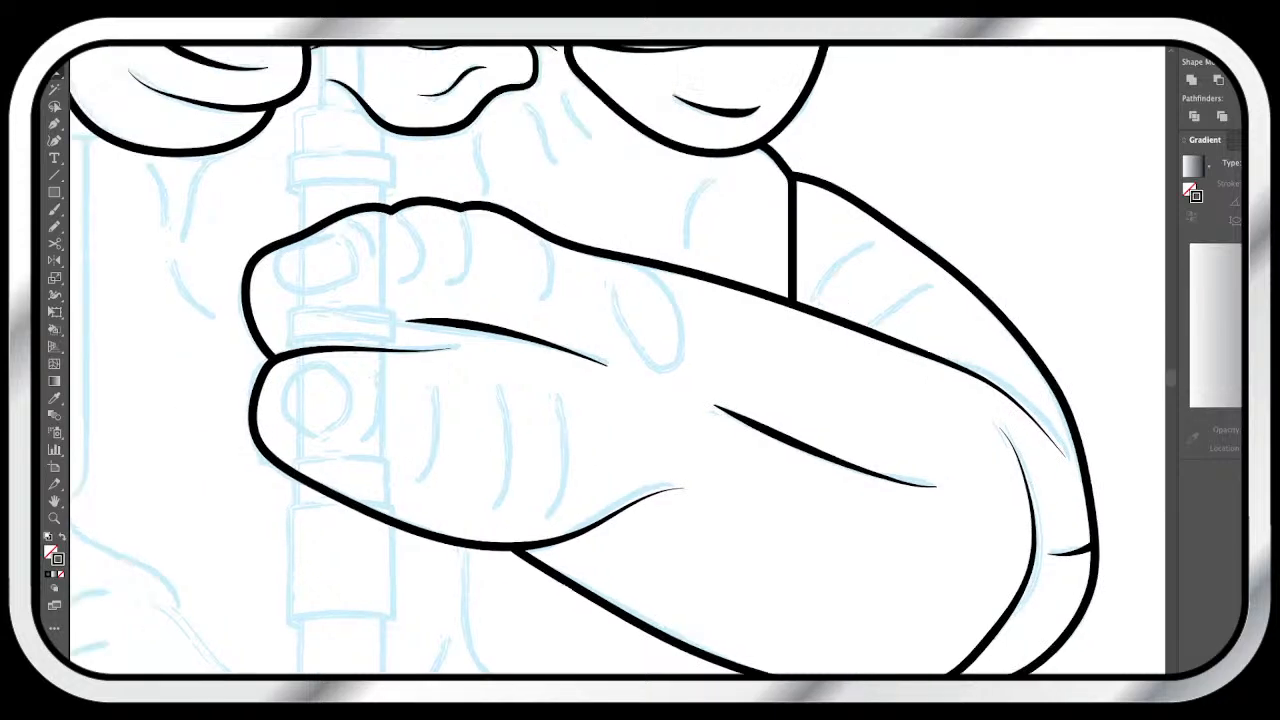
{"action": "scroll", "coordinate": [617, 359], "scroll_direction": "left", "scroll_amount": 2}
{"action": "scroll", "coordinate": [617, 359], "scroll_direction": "up", "scroll_amount": 1}
{"action": "key", "text": "z"}
{"action": "left_click", "coordinate": [555, 416]}
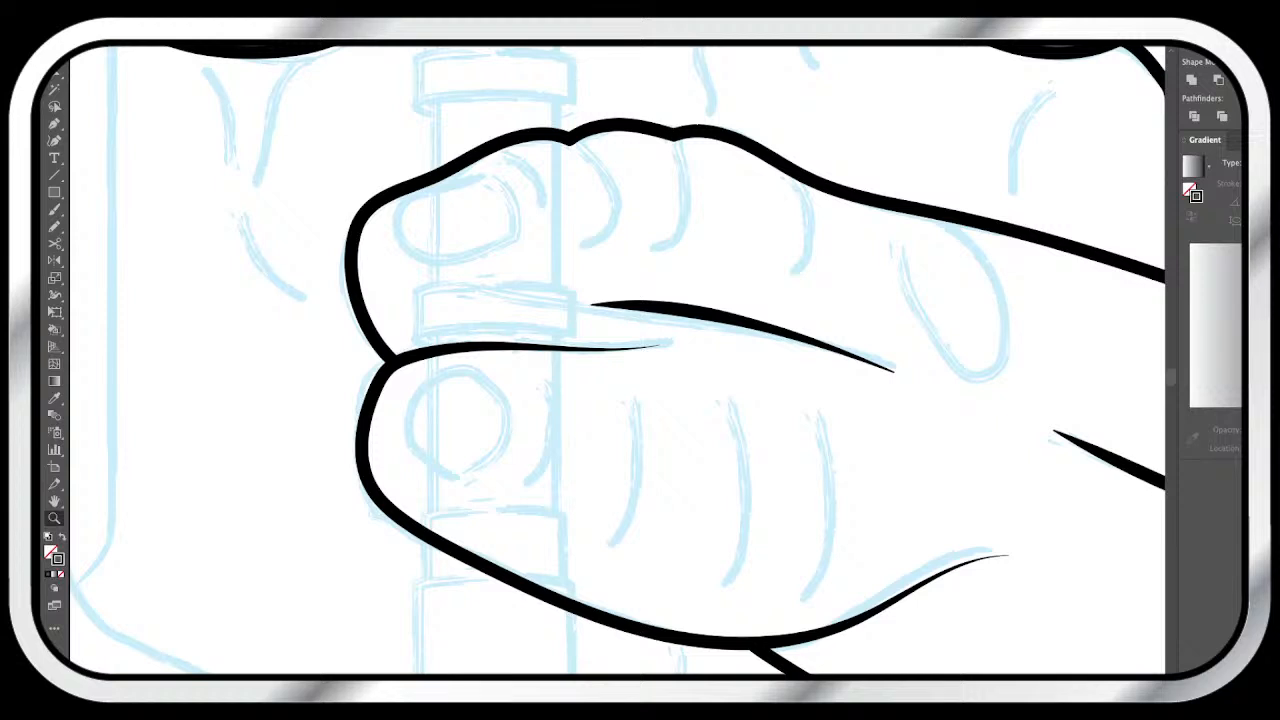
{"action": "key", "text": "v"}
{"action": "left_click", "coordinate": [742, 142]}
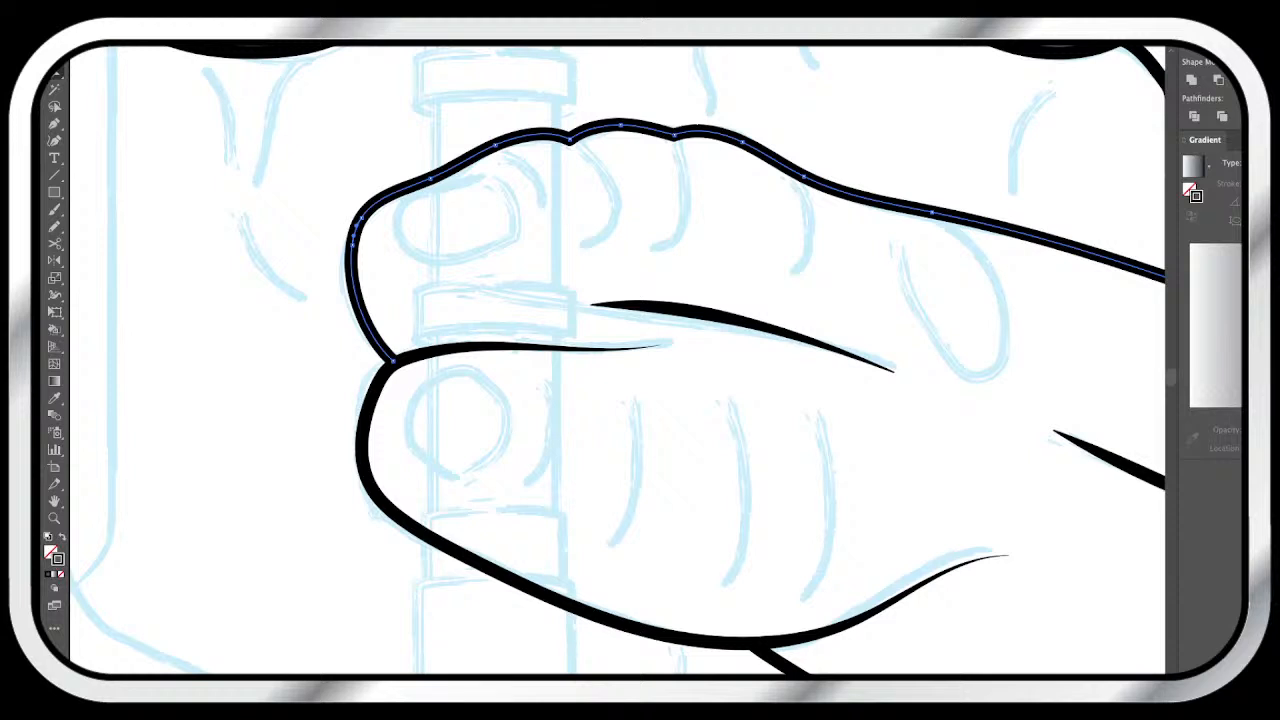
{"action": "key", "text": "Down"}
{"action": "key", "text": "Down"}
{"action": "key", "text": "Down"}
{"action": "key", "text": "Down"}
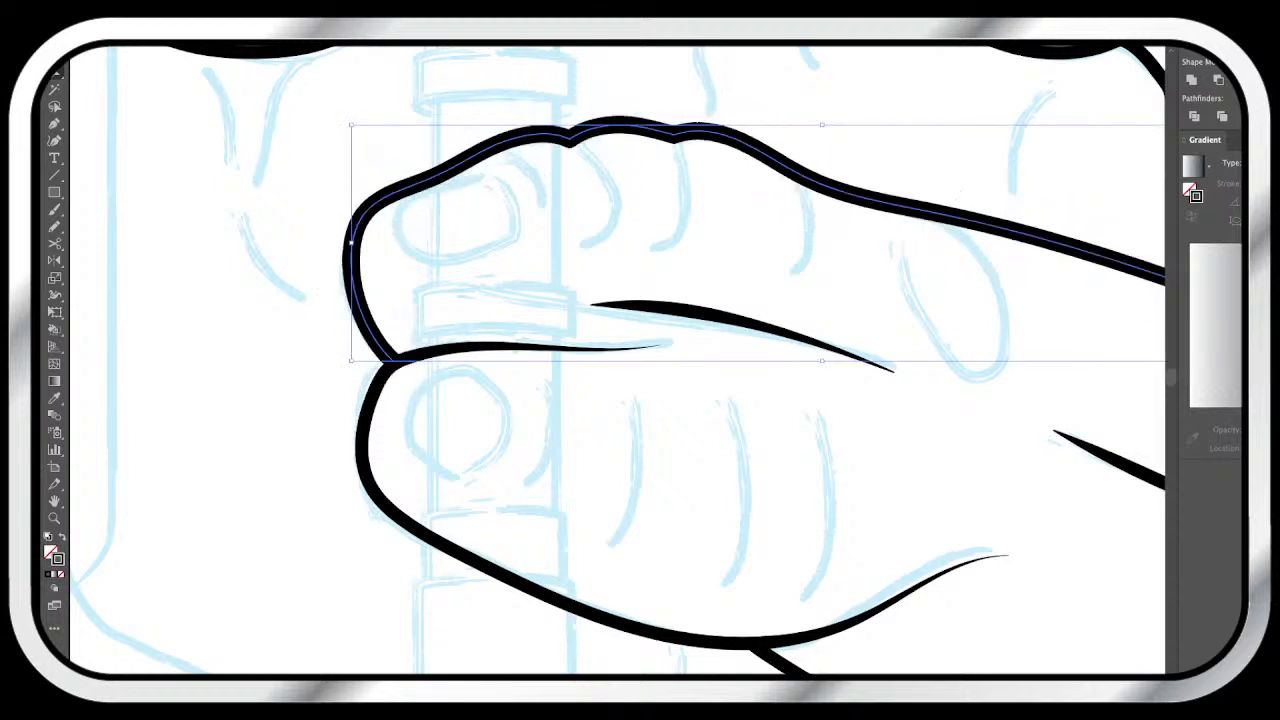
{"action": "key", "text": "a"}
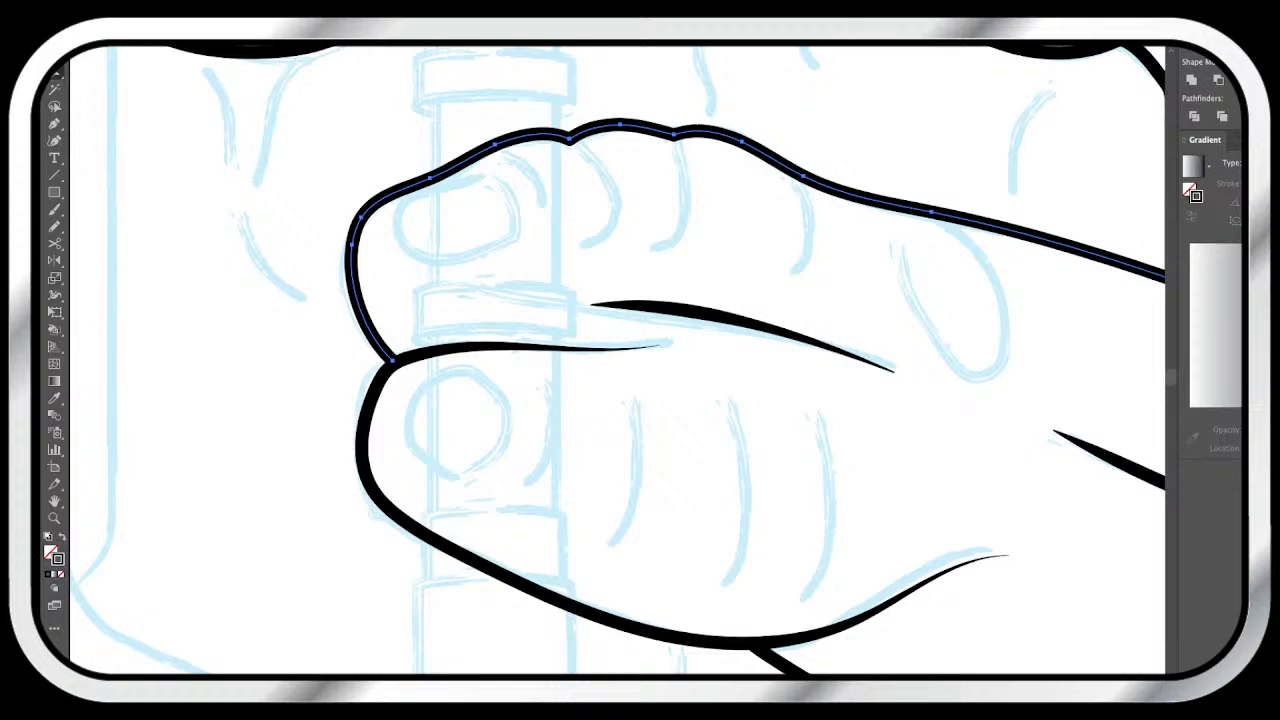
{"action": "key", "text": "super+shift+a"}
- Draw a curved tapered crease from the first notch in the hand's upper outline along the sketch line
{"action": "scroll", "coordinate": [617, 360], "scroll_direction": "right", "scroll_amount": 2}
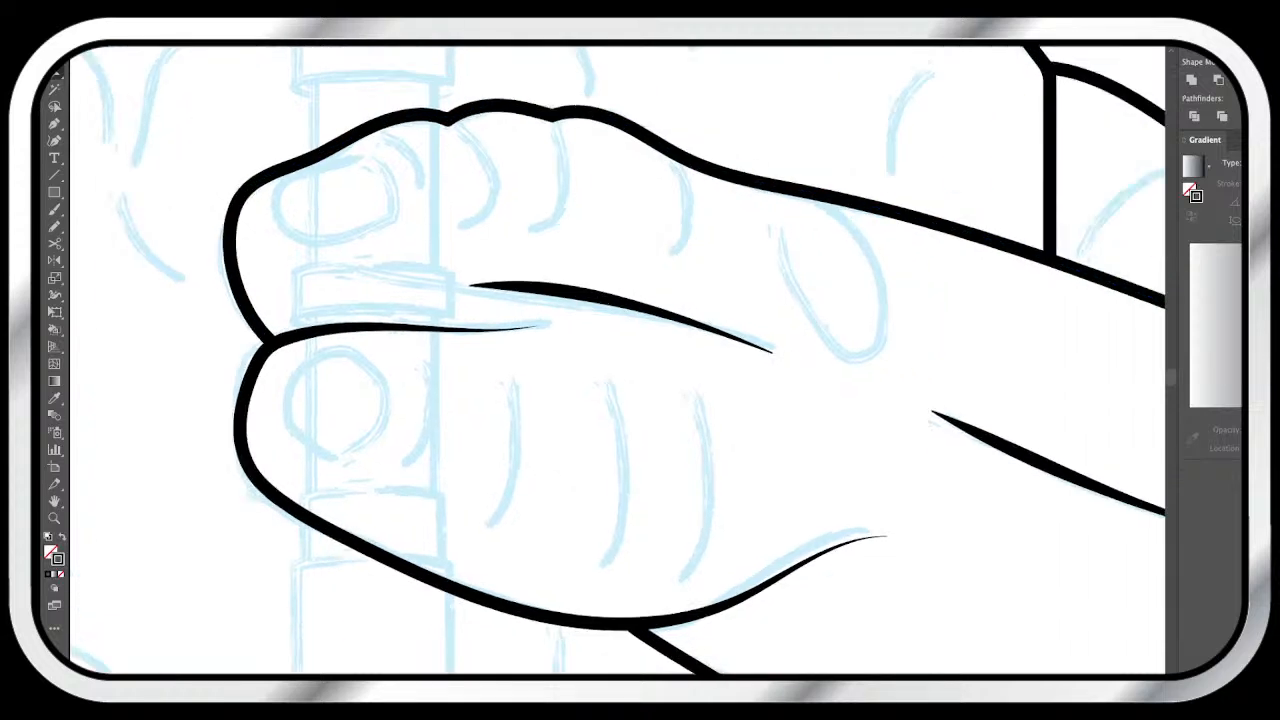
{"action": "scroll", "coordinate": [617, 360], "scroll_direction": "right", "scroll_amount": 2}
{"action": "scroll", "coordinate": [617, 360], "scroll_direction": "up", "scroll_amount": 1}
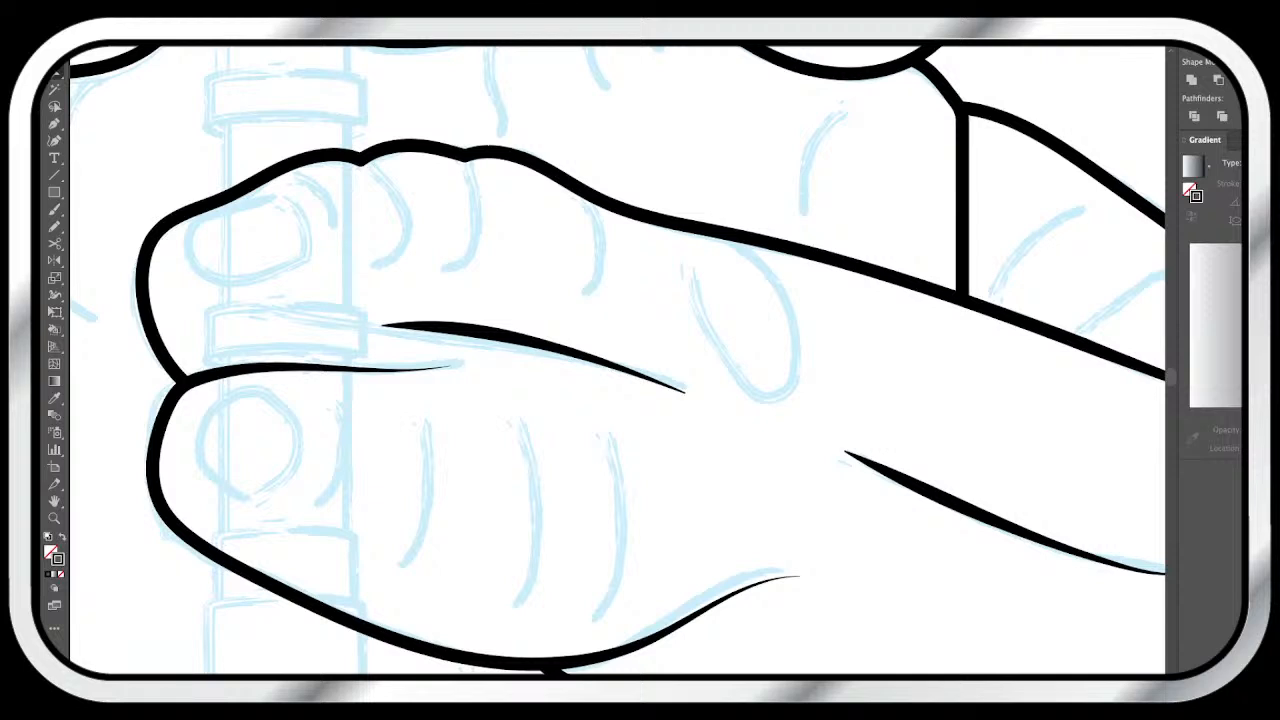
{"action": "scroll", "coordinate": [617, 360], "scroll_direction": "up", "scroll_amount": 1}
{"action": "scroll", "coordinate": [617, 360], "scroll_direction": "left", "scroll_amount": 1}
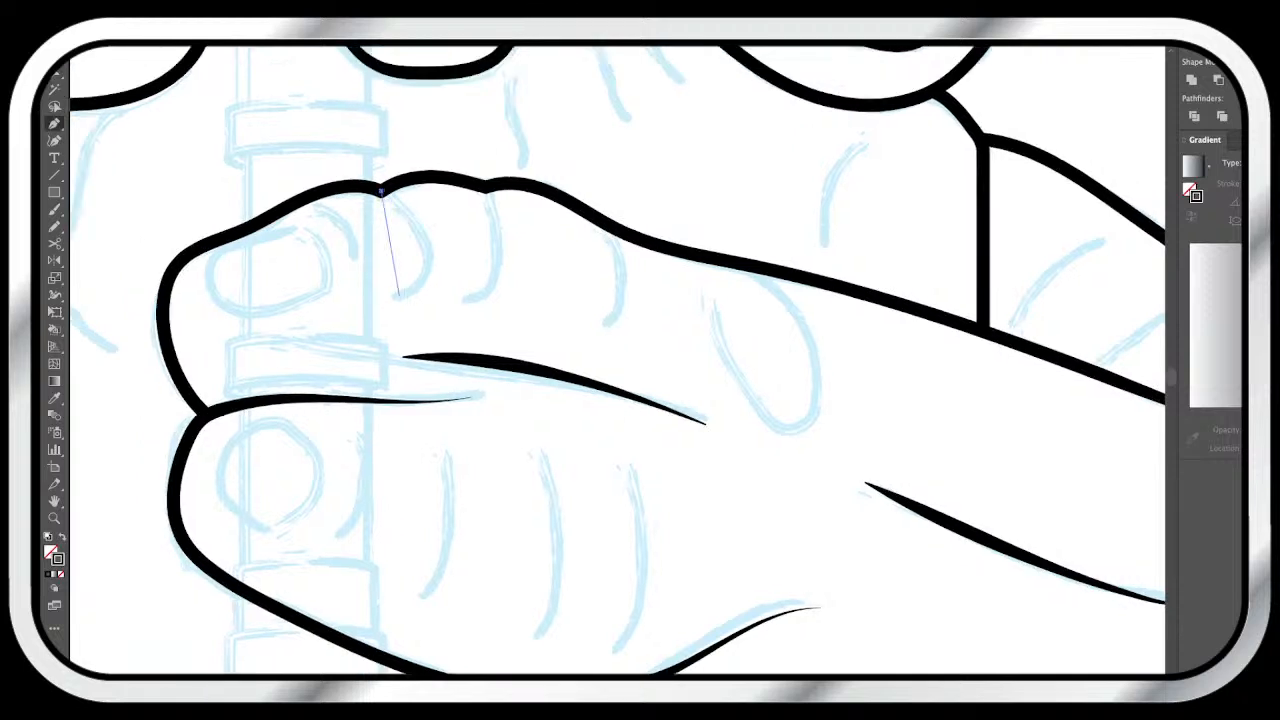
{"action": "left_click_drag", "start_coordinate": [398, 296], "coordinate": [471, 254]}
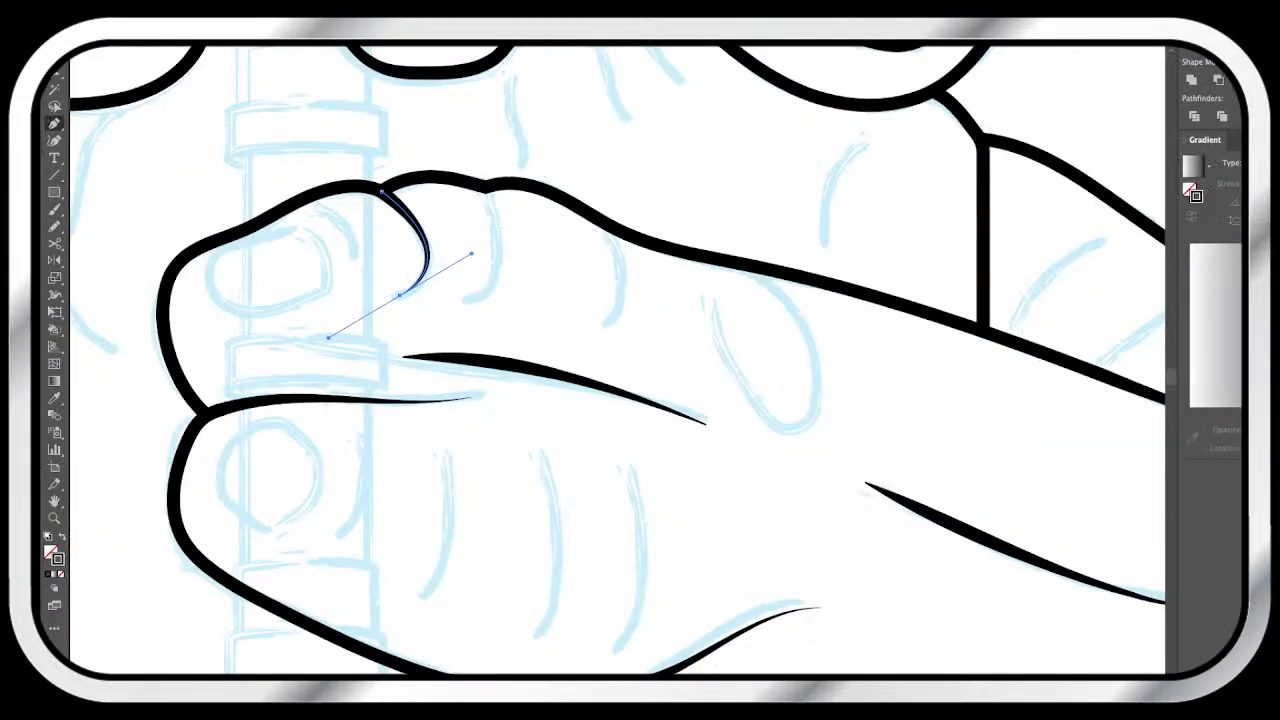
- Draw a curved crease from the second notch in the hand's upper outline and match its tapered stroke to the first
{"action": "left_click", "coordinate": [485, 186]}
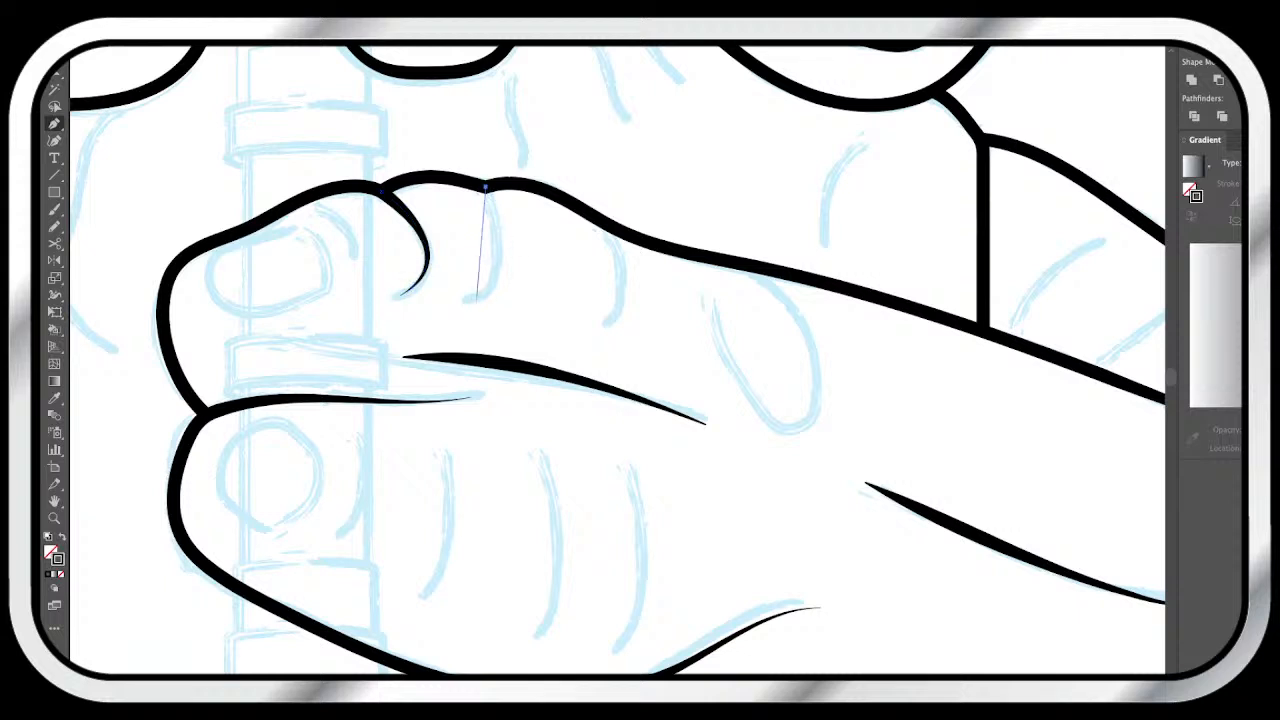
{"action": "left_click_drag", "start_coordinate": [476, 297], "coordinate": [422, 307]}
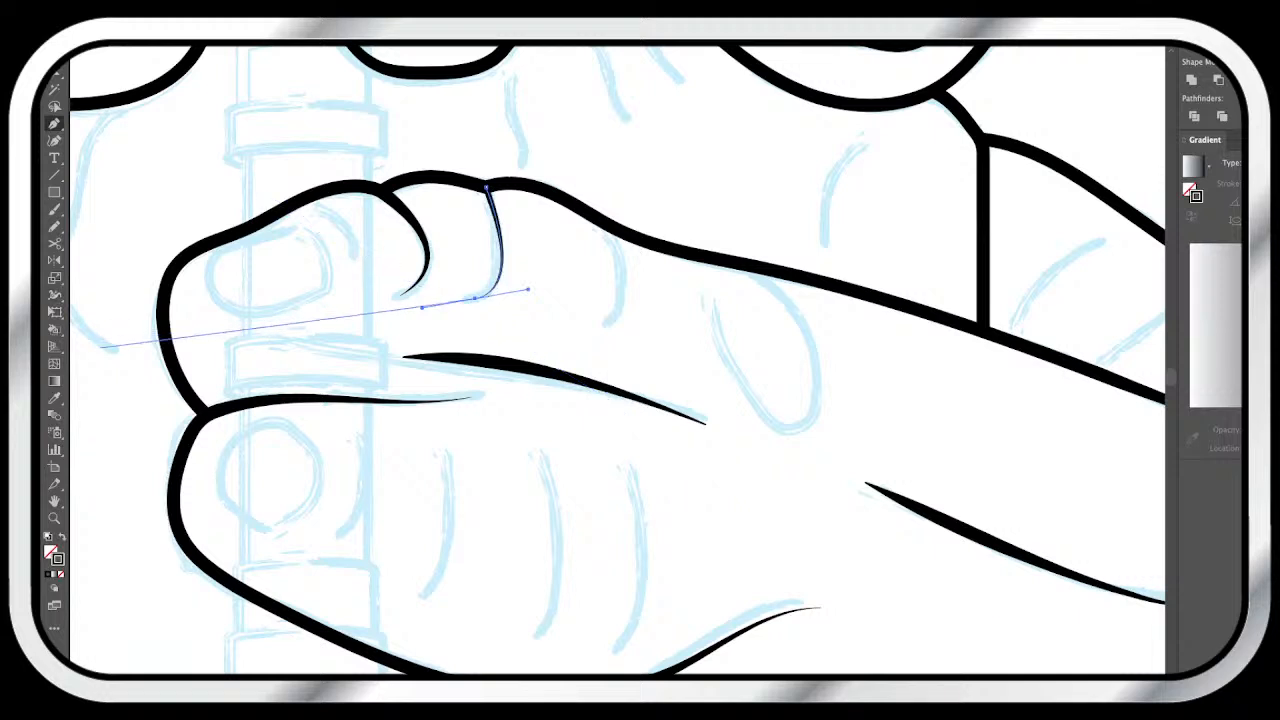
{"action": "left_click", "coordinate": [54, 397]}
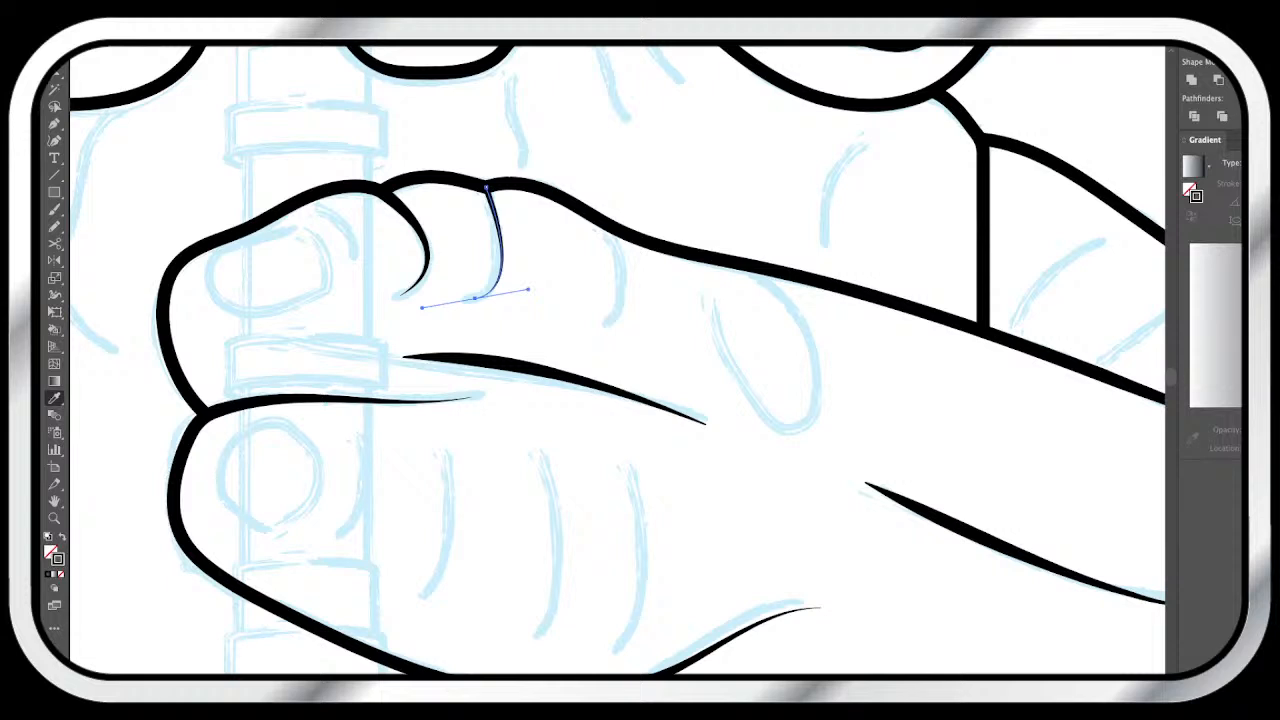
- Draw a curved crease along the third sketch line below the hand's upper outline and match its tapered stroke to the neighbouring creases
{"action": "key", "text": "p"}
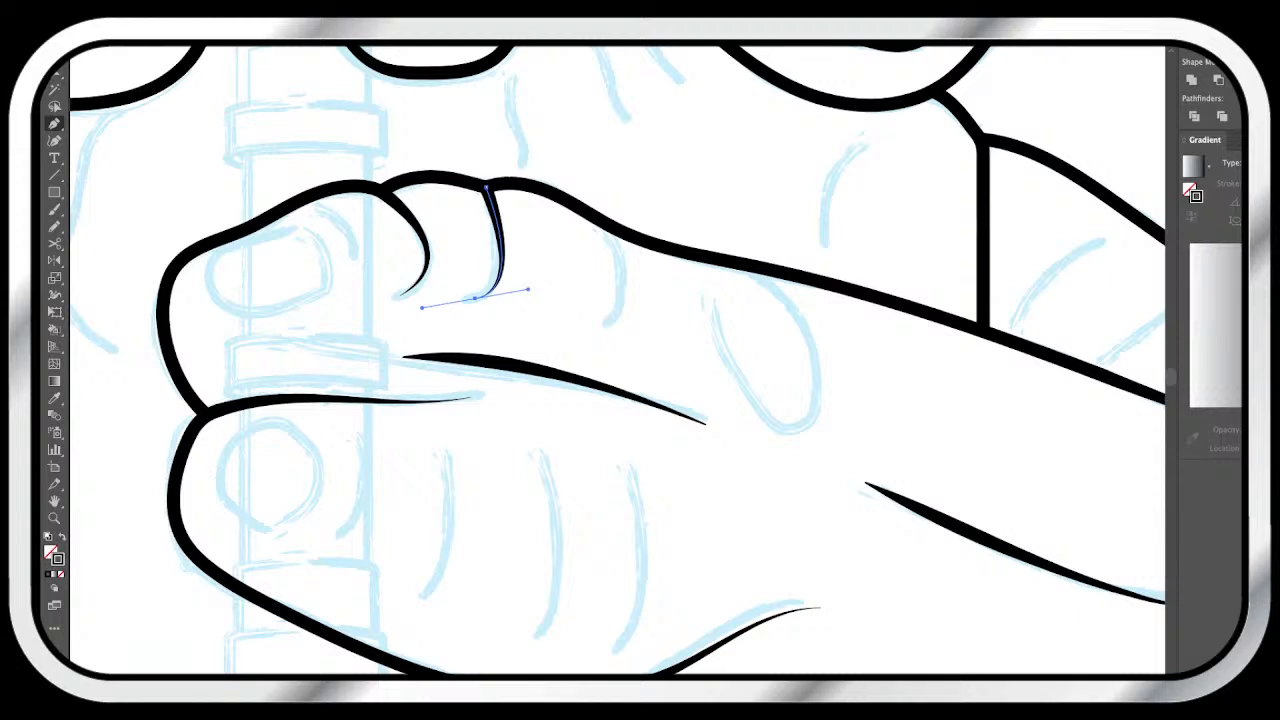
{"action": "key", "text": "super+shift+a"}
{"action": "left_click", "coordinate": [604, 326]}
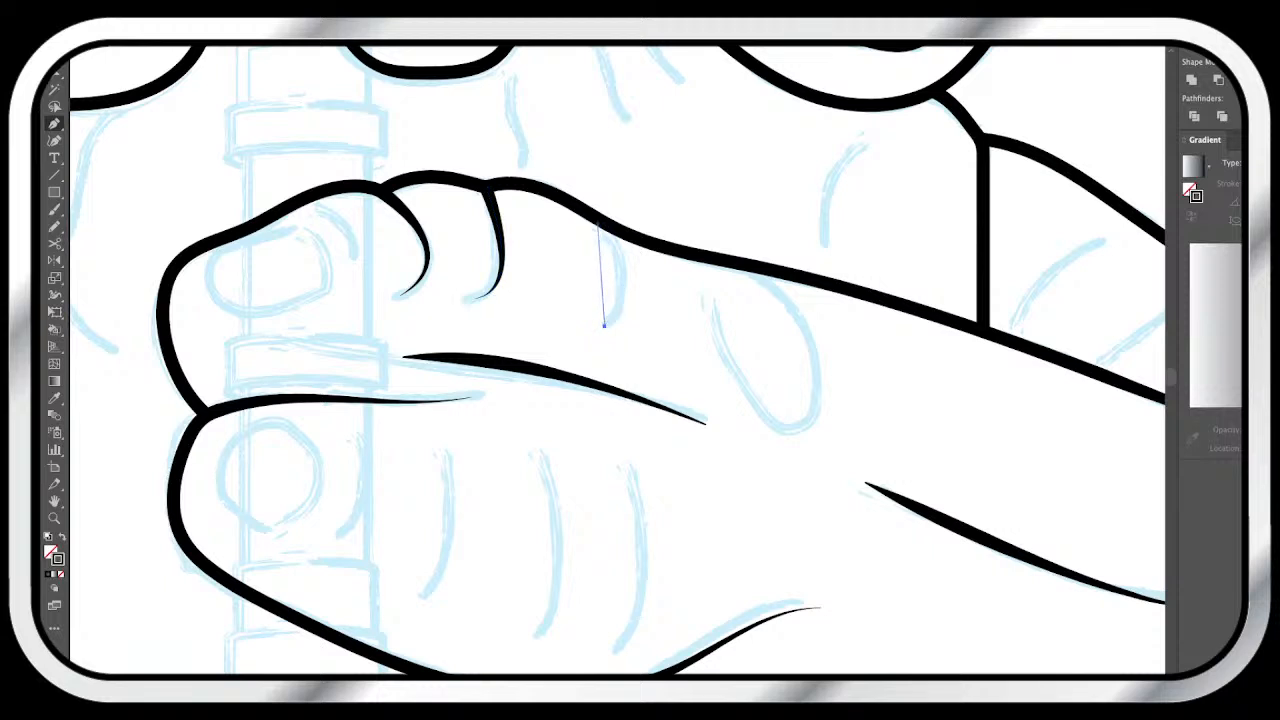
{"action": "left_click_drag", "start_coordinate": [598, 222], "coordinate": [650, 281]}
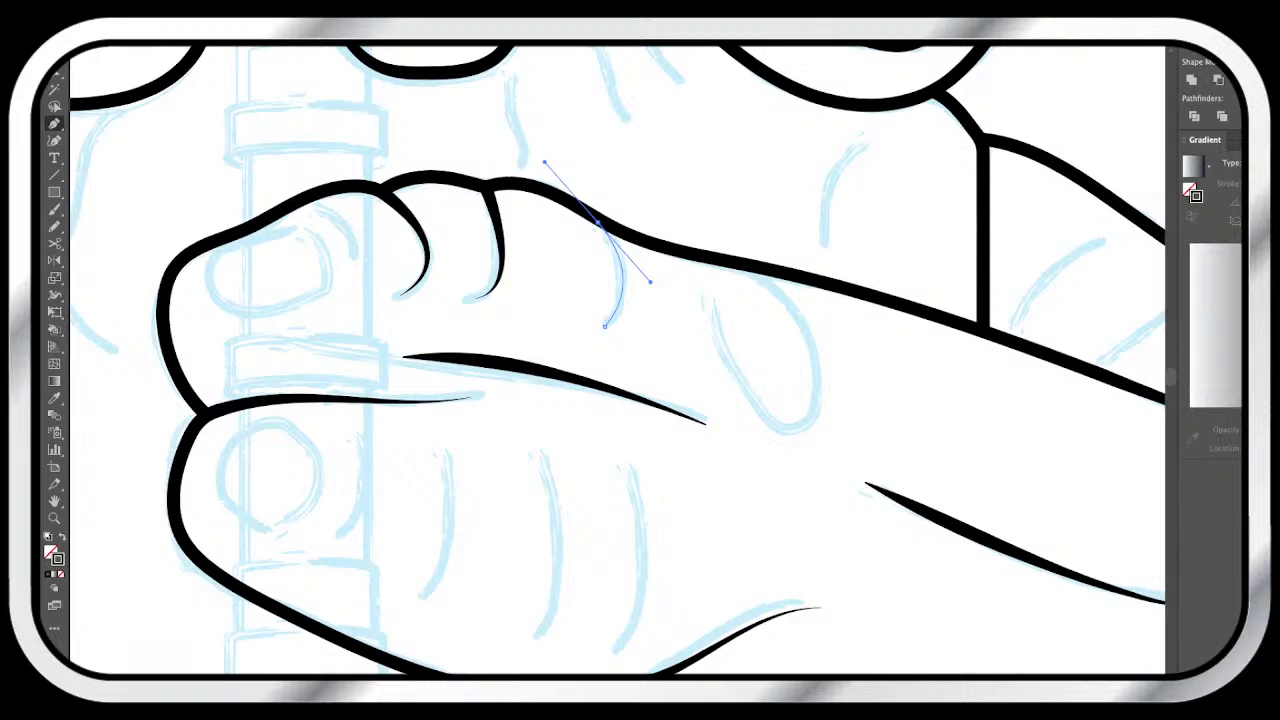
{"action": "left_click_drag", "start_coordinate": [650, 282], "coordinate": [650, 282]}
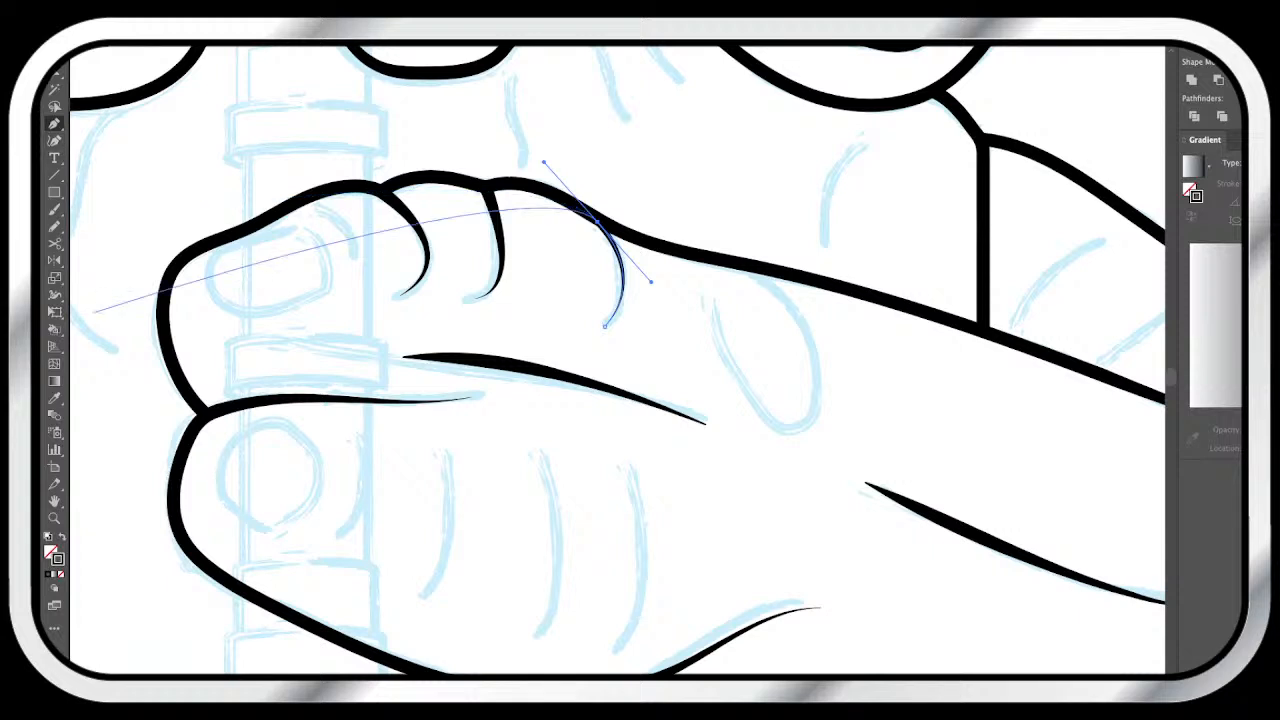
{"action": "key", "text": "i"}
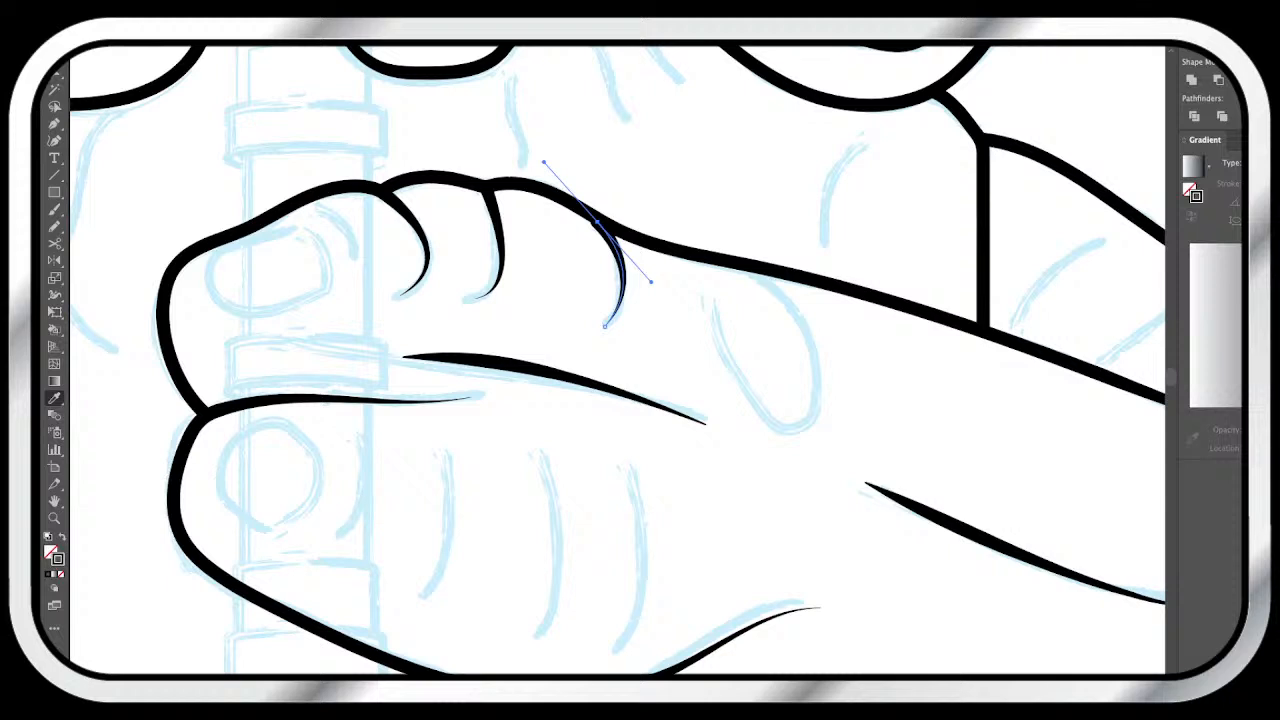
- Nudge the new crease slightly up and toward the fingers so it meets the hand's upper outline
{"action": "key", "text": "v"}
{"action": "key", "text": "Up"}
{"action": "key", "text": "Left"}
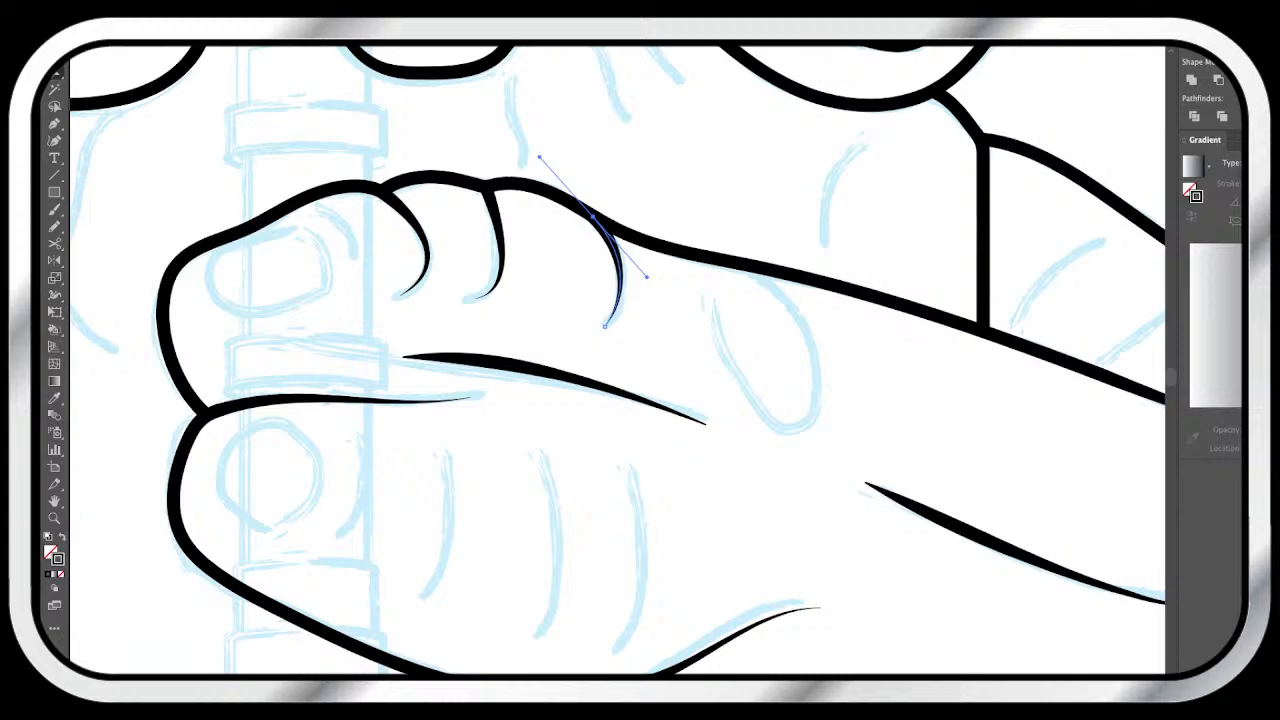
{"action": "key", "text": "ctrl+shift+a"}
- Draw two curved creases across the lower finger along the two sketch lines nearest the wrist
{"action": "scroll", "coordinate": [617, 360], "scroll_direction": "down", "scroll_amount": 2}
{"action": "key", "text": "n"}
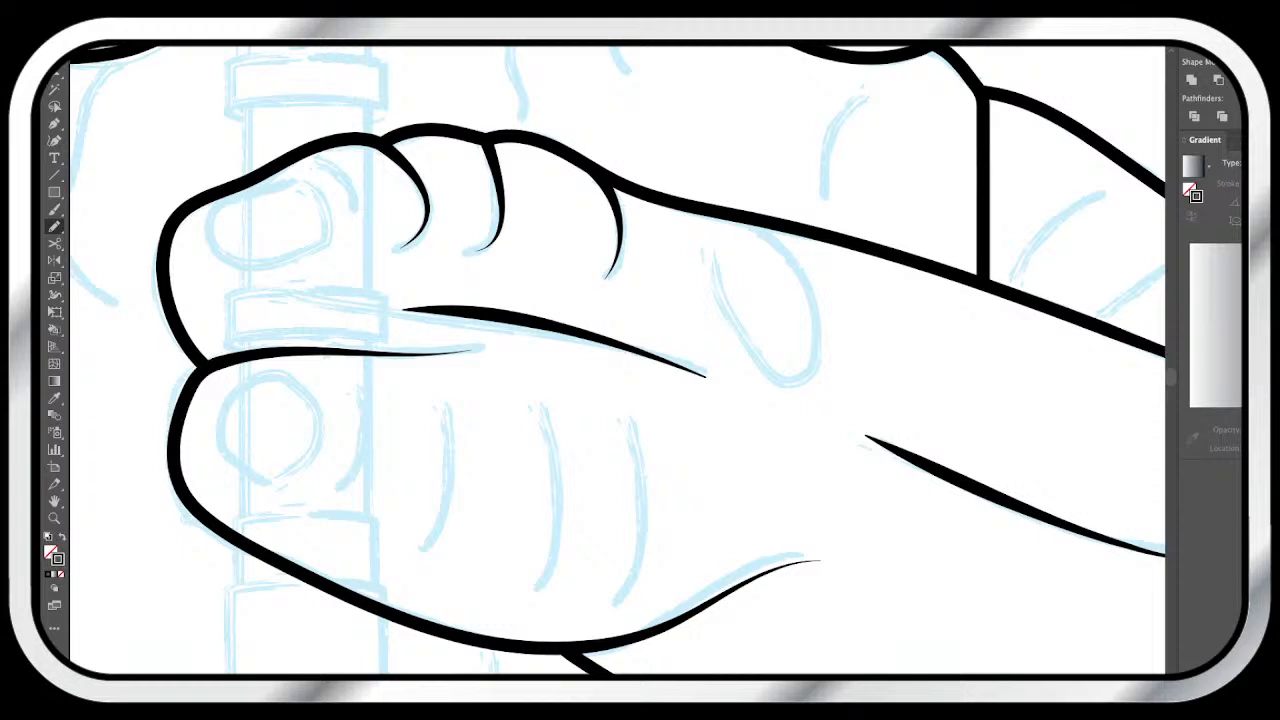
{"action": "scroll", "coordinate": [617, 360], "scroll_direction": "down", "scroll_amount": 2}
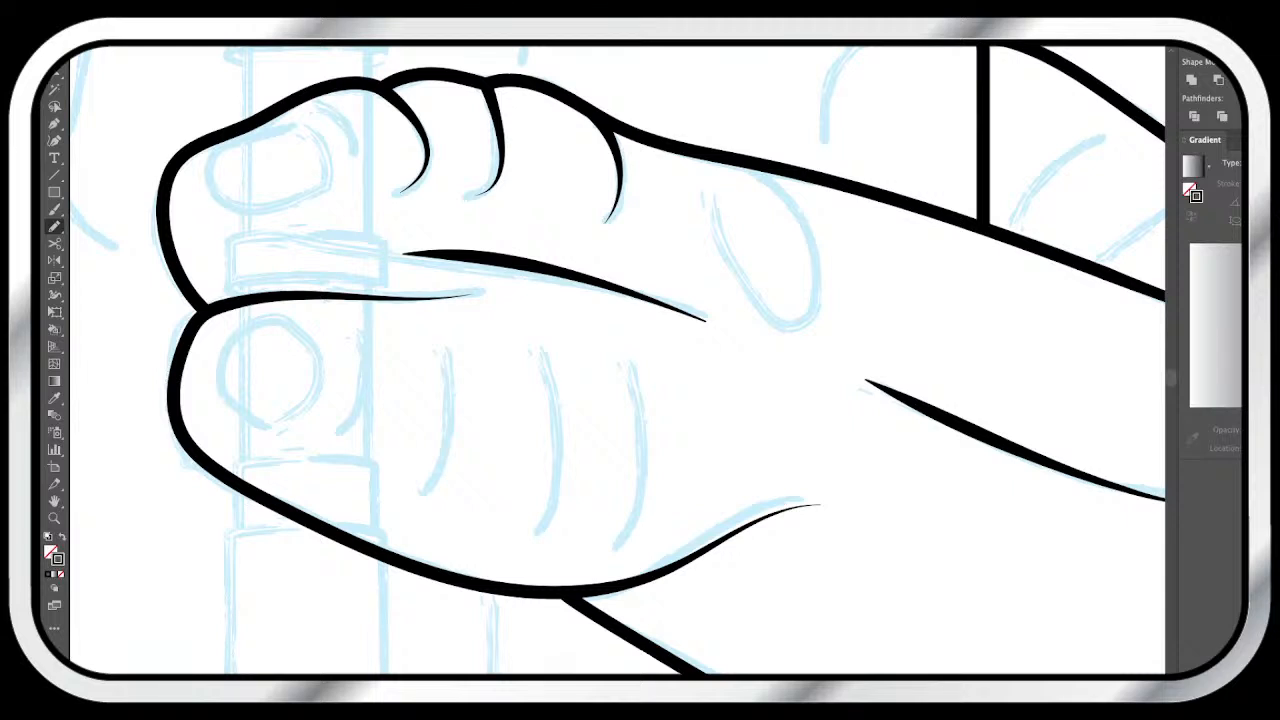
{"action": "key", "text": "p"}
{"action": "left_click", "coordinate": [628, 367]}
{"action": "left_click_drag", "start_coordinate": [620, 545], "coordinate": [570, 605]}
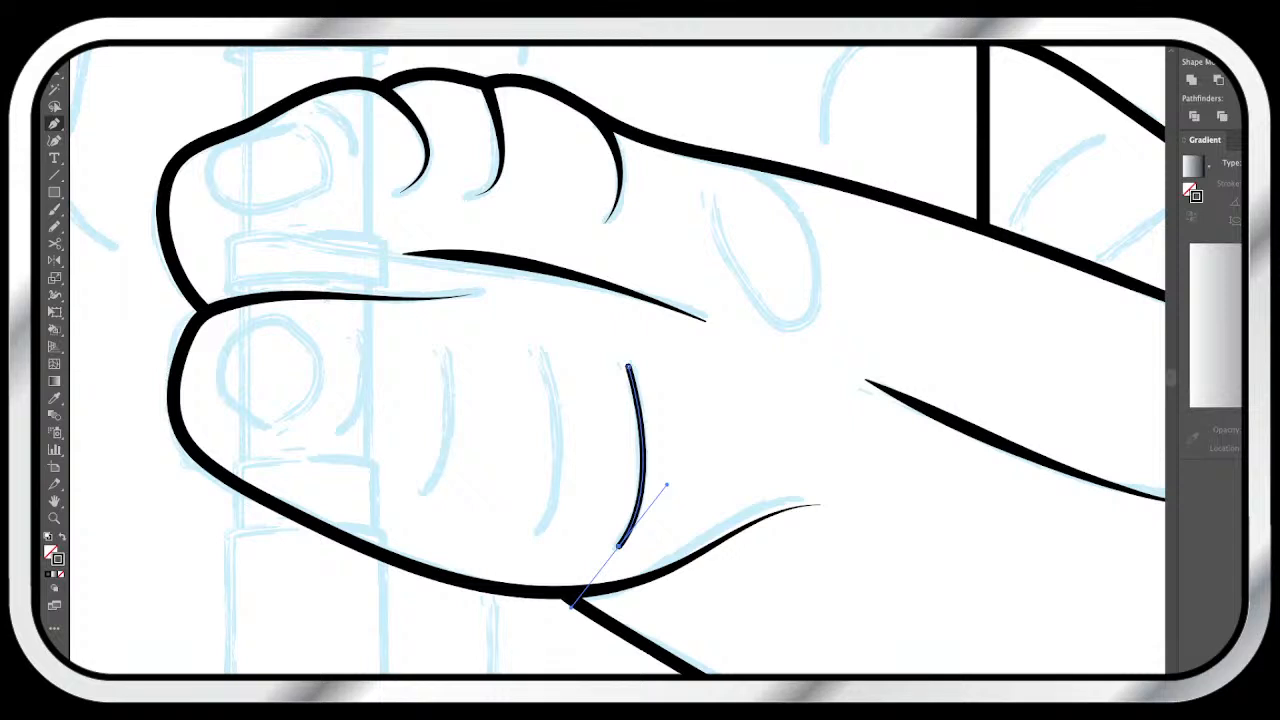
{"action": "key", "text": "Escape"}
{"action": "left_click", "coordinate": [540, 353]}
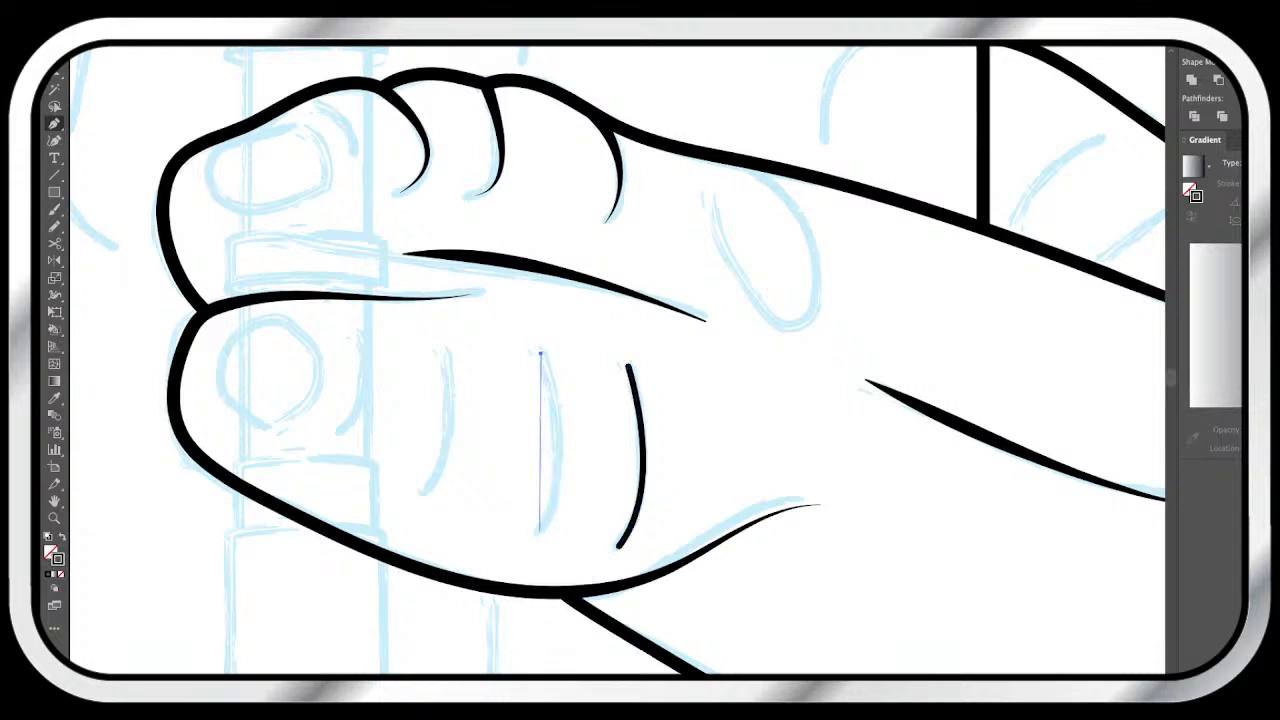
{"action": "left_click_drag", "start_coordinate": [540, 532], "coordinate": [500, 583]}
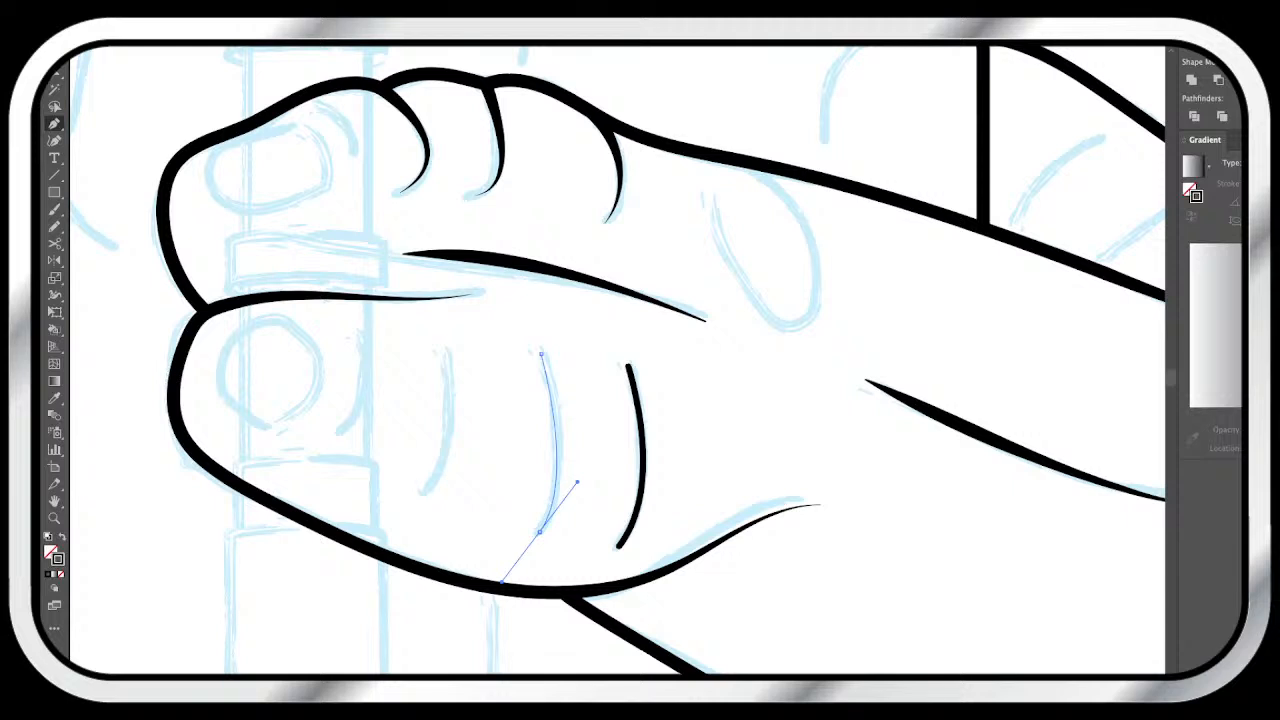
{"action": "key", "text": "Escape"}
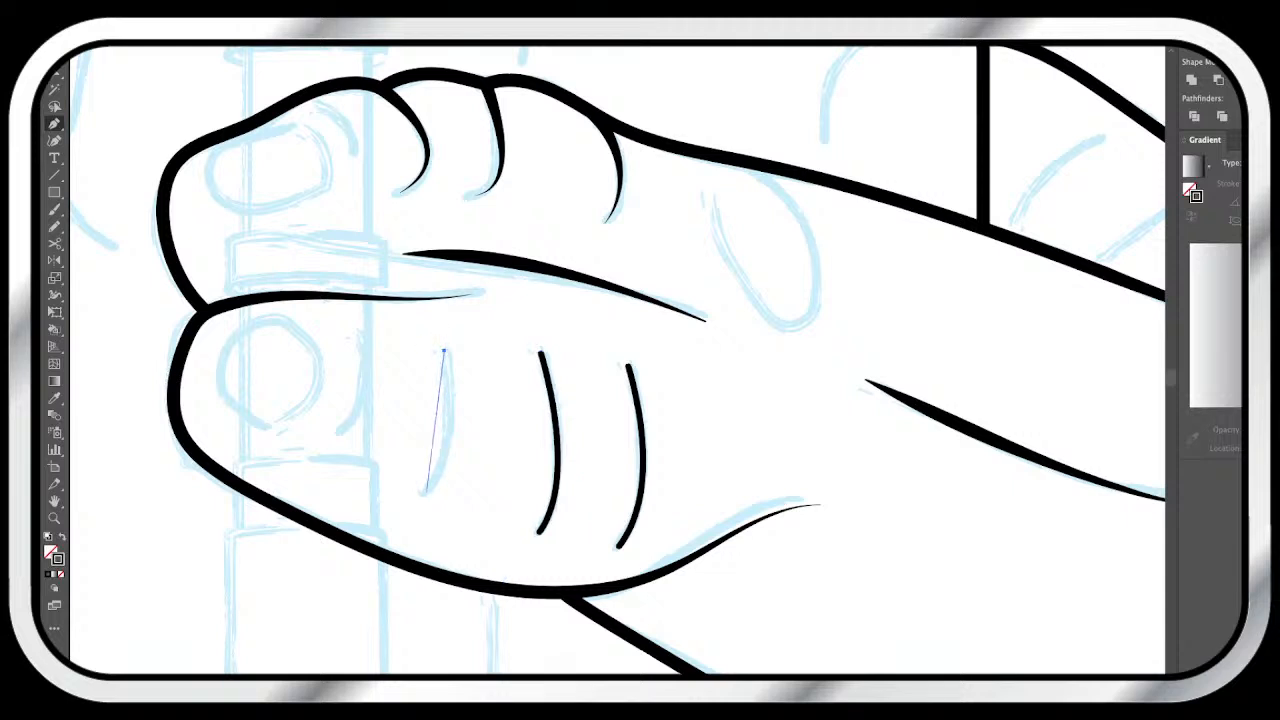
- Draw two more curved creases along the remaining sketch lines toward the lower finger's nail
{"action": "left_click_drag", "start_coordinate": [427, 490], "coordinate": [390, 547]}
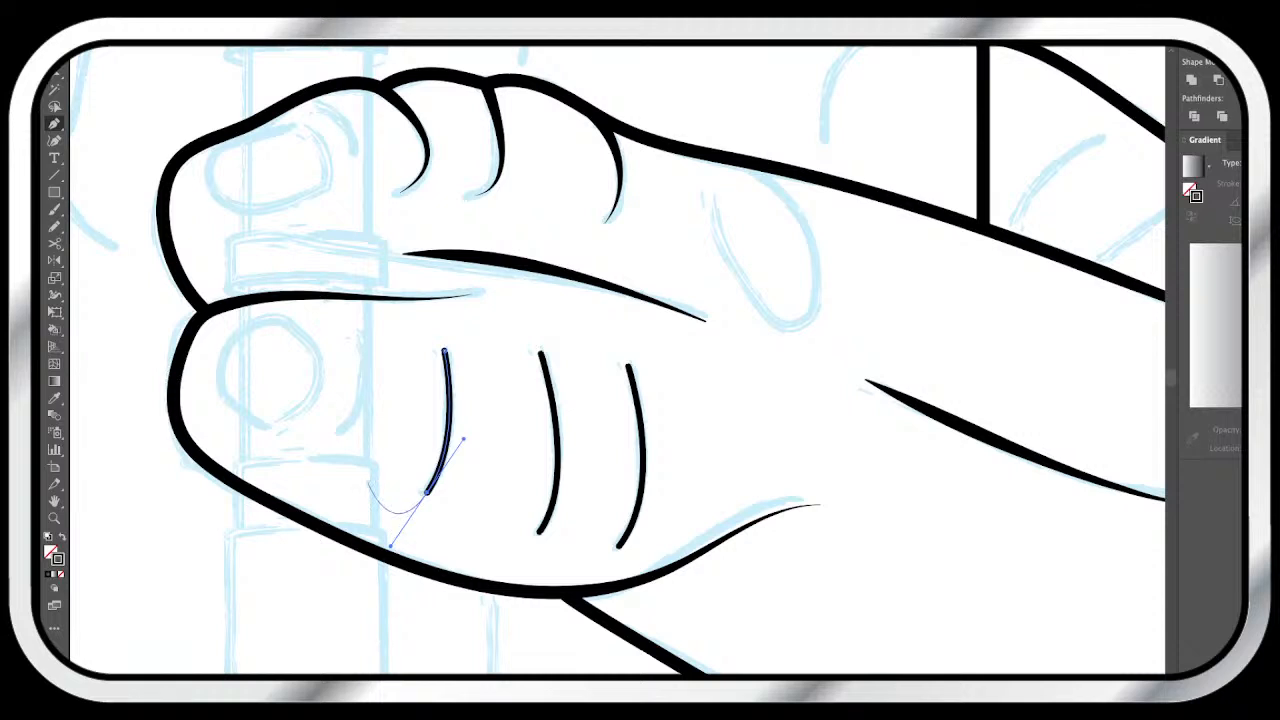
{"action": "key", "text": "Escape"}
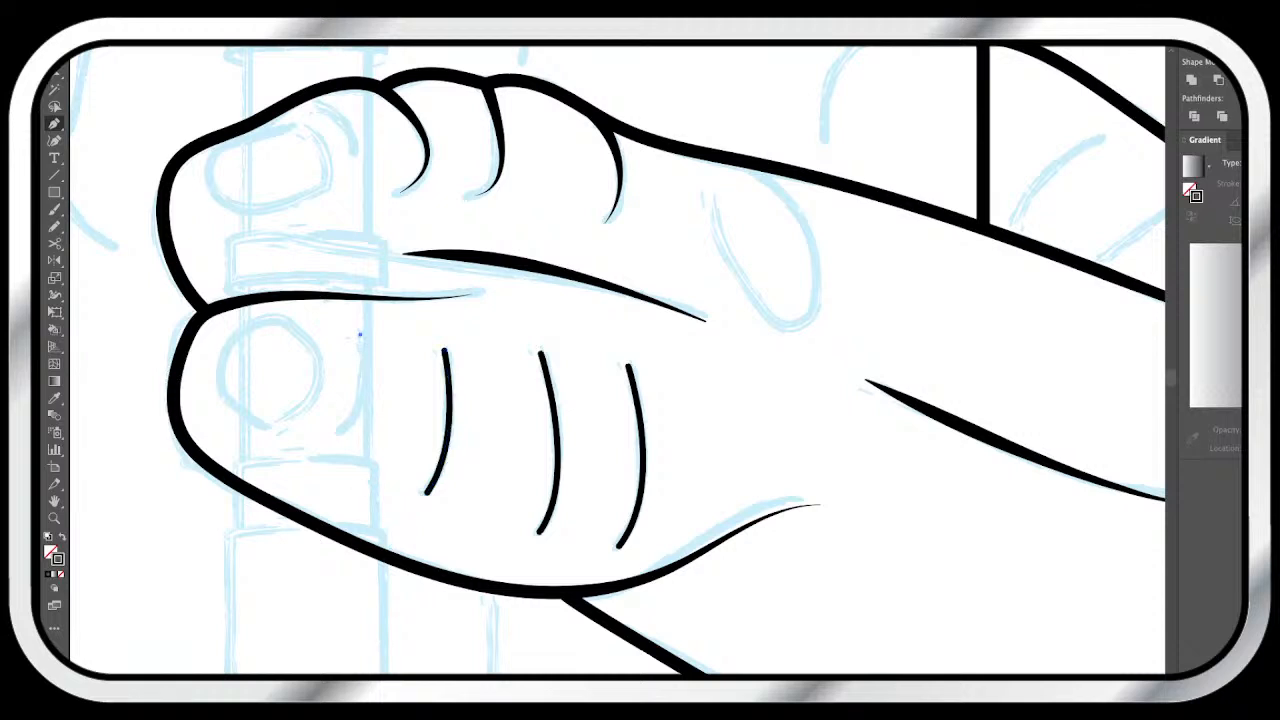
{"action": "left_click_drag", "start_coordinate": [342, 432], "coordinate": [300, 464]}
{"action": "key", "text": "Escape"}
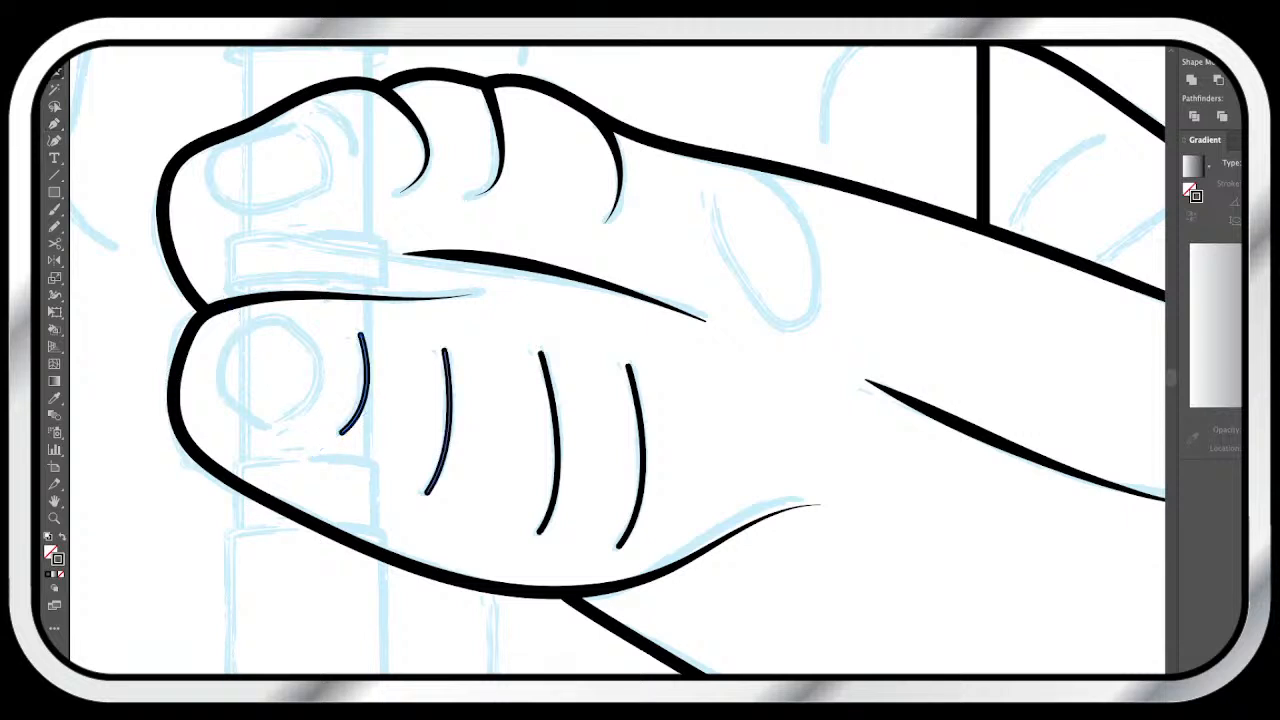
- Apply a thicker tapered stroke, sampled from an existing fold, to all four creases on the lower finger together
{"action": "left_click", "coordinate": [553, 440], "text": "shift"}
{"action": "left_click", "coordinate": [640, 450], "text": "shift"}
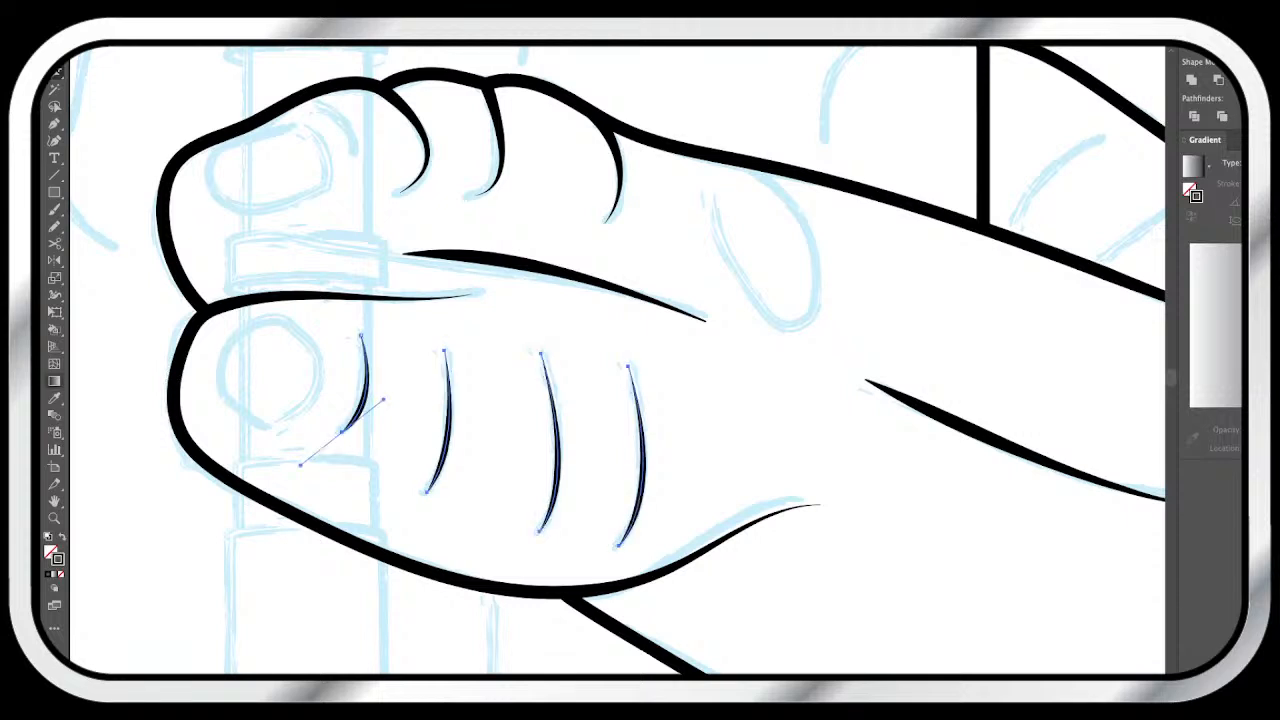
{"action": "key", "text": "i"}
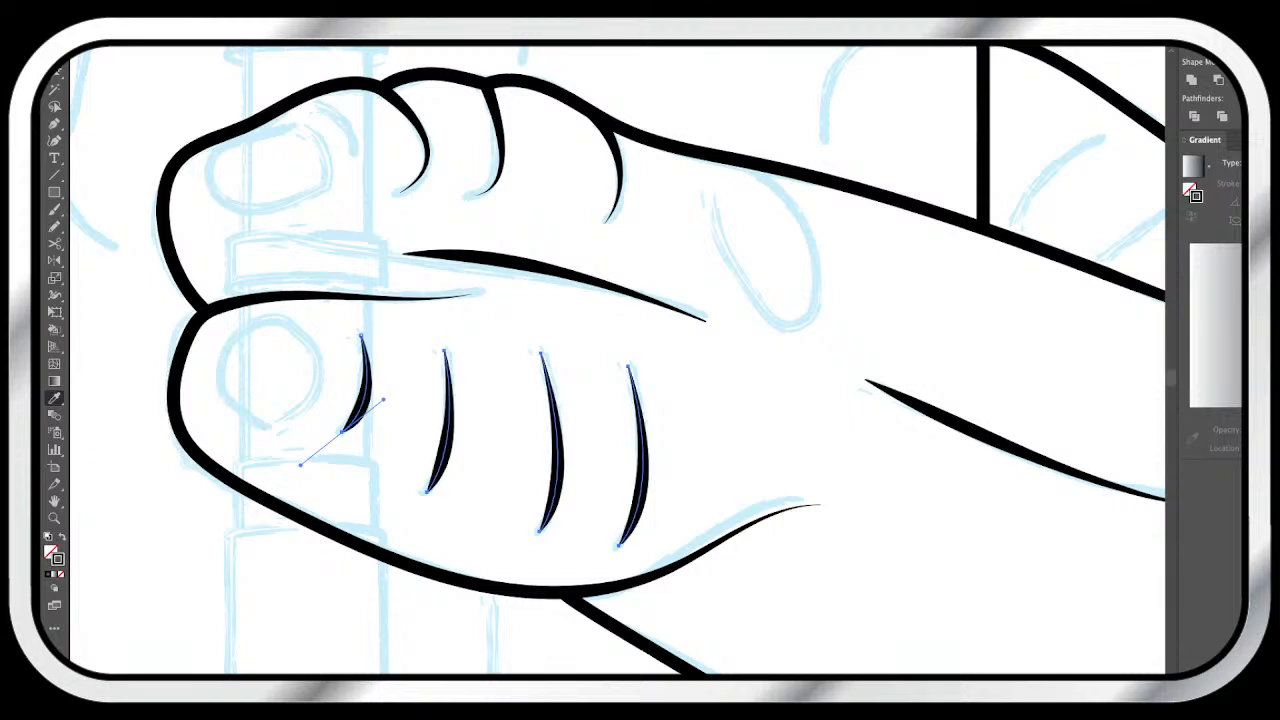
{"action": "key", "text": "v"}
{"action": "key", "text": "super+shift+a"}
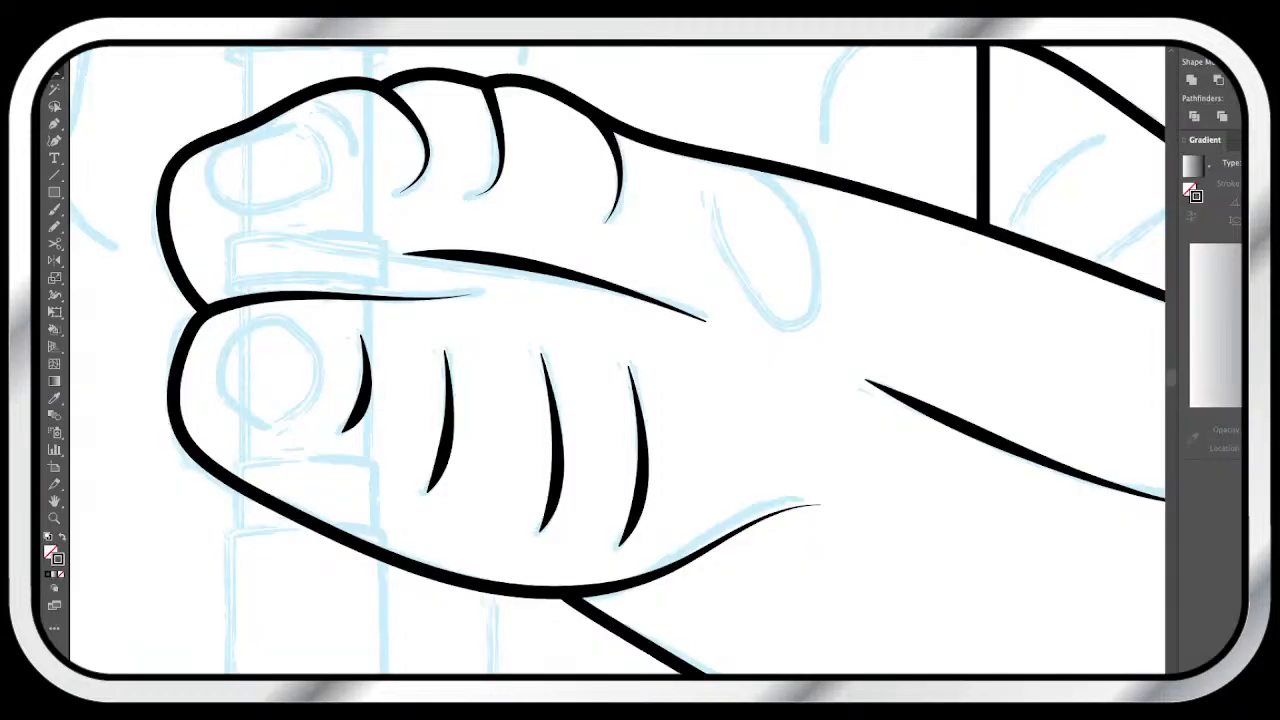
- Trace the open teardrop loop below the wrist's upper outline and smooth its upper curve
{"action": "key", "text": "n"}
{"action": "mouse_move", "coordinate": [714, 200]}
{"action": "left_mouse_down"}
{"action": "mouse_move", "coordinate": [758, 306]}
{"action": "mouse_move", "coordinate": [808, 312]}
{"action": "mouse_move", "coordinate": [808, 228]}
{"action": "mouse_move", "coordinate": [742, 161]}
{"action": "left_mouse_up"}
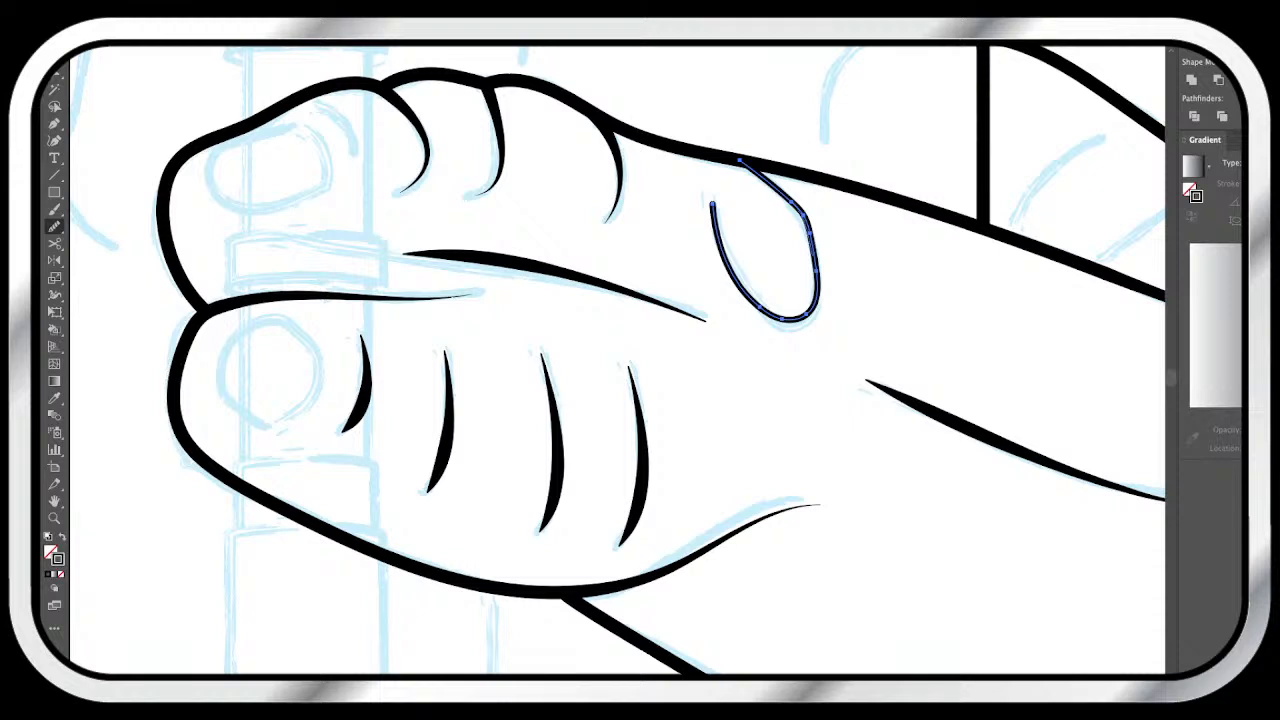
{"action": "left_click_drag", "start_coordinate": [748, 168], "coordinate": [810, 235]}
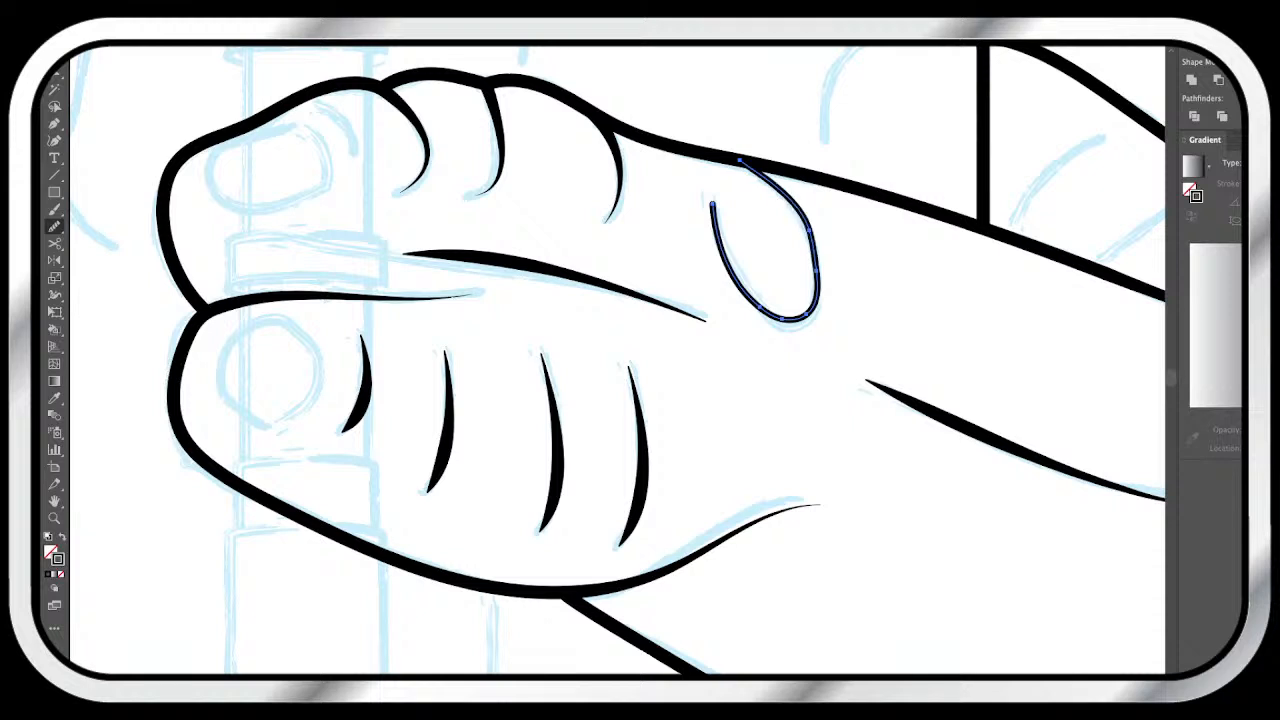
- Match the teardrop loop's stroke to a black tapered line, thick at the outline and thin at its free end
{"action": "left_click", "coordinate": [54, 398]}
{"action": "left_click", "coordinate": [800, 320]}
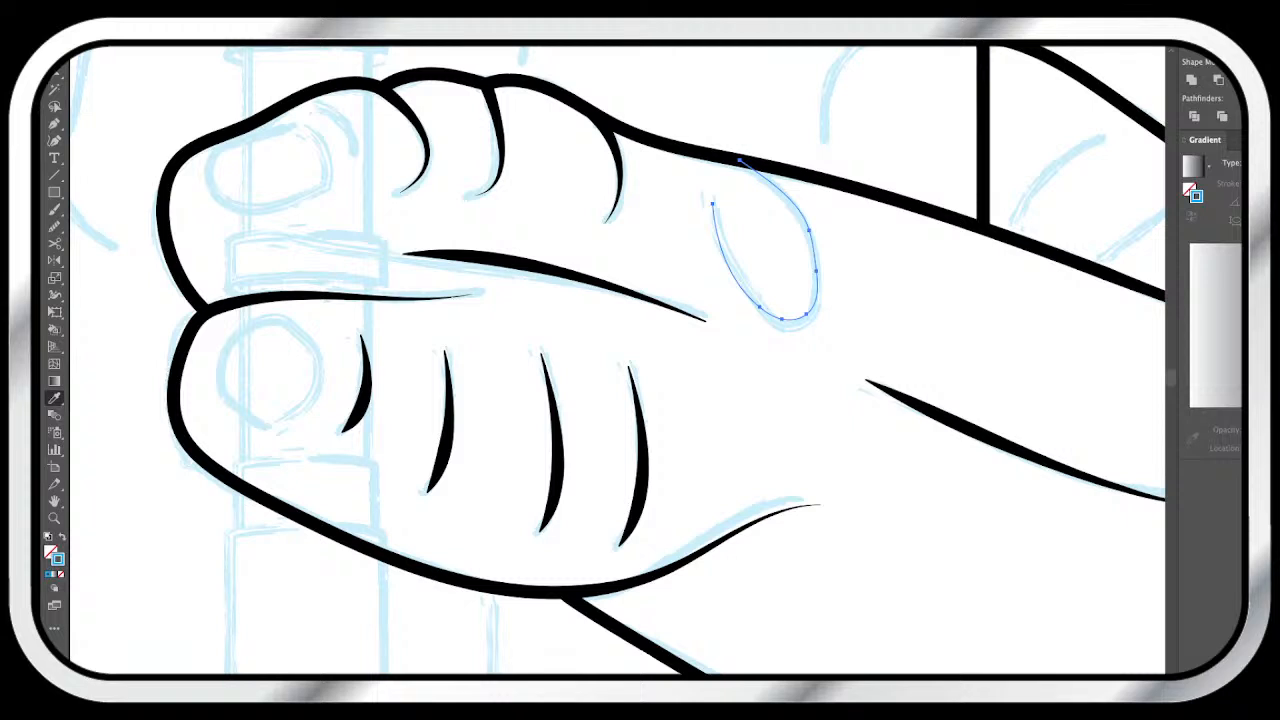
{"action": "key", "text": "ctrl+z"}
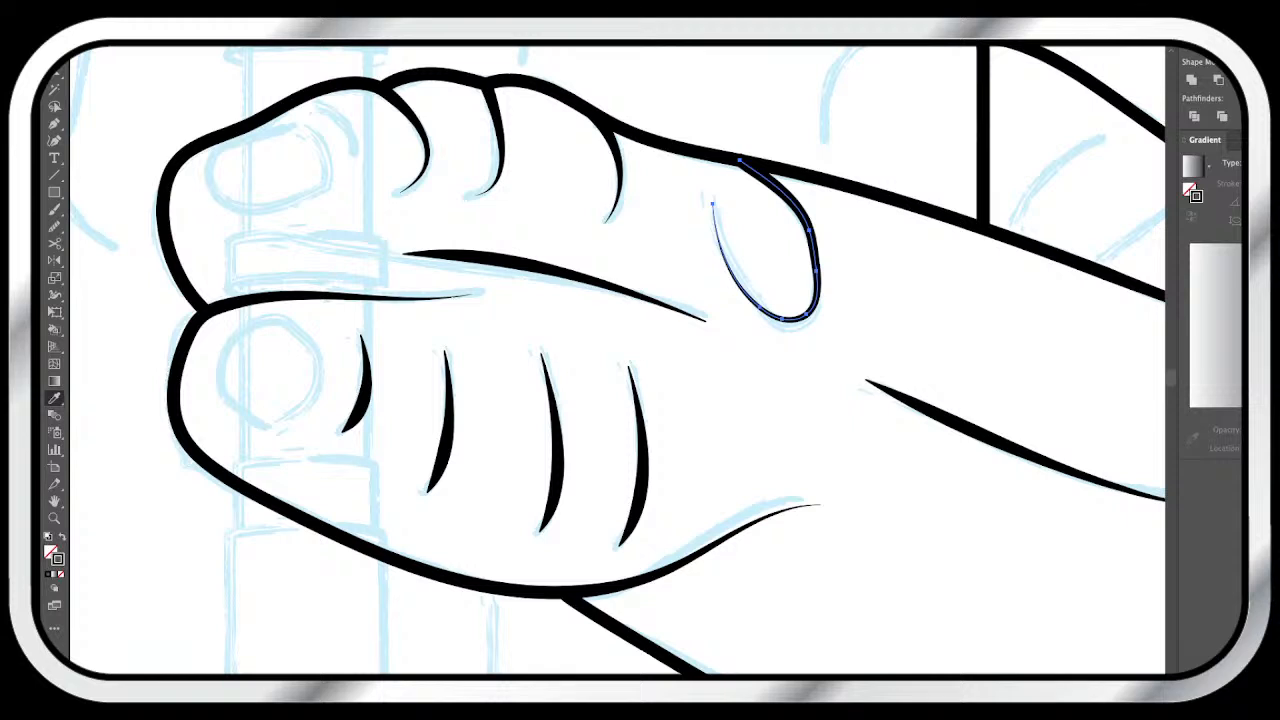
{"action": "key", "text": "v"}
{"action": "key", "text": "ctrl+shift+a"}
- Draw a short curved tapered crease beside the upper finger's nail along the sketch line
{"action": "scroll", "coordinate": [617, 360], "scroll_direction": "down", "scroll_amount": 1}
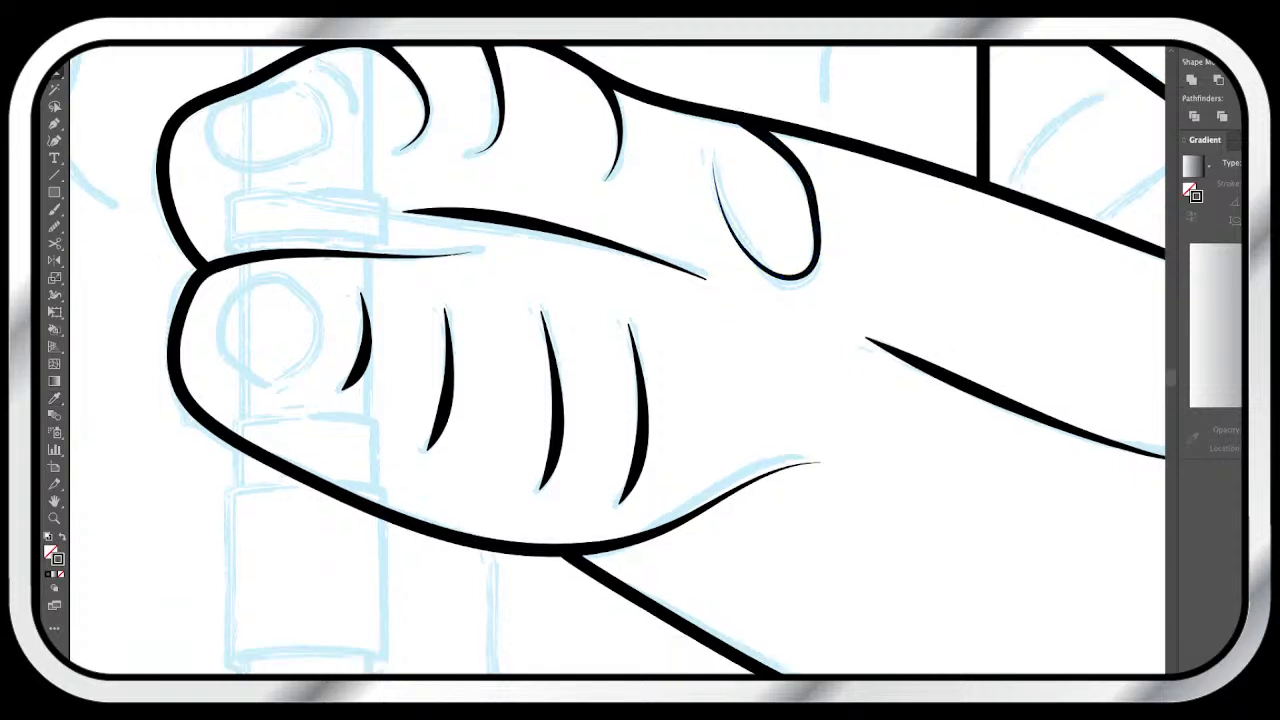
{"action": "scroll", "coordinate": [617, 360], "scroll_direction": "up", "scroll_amount": 2}
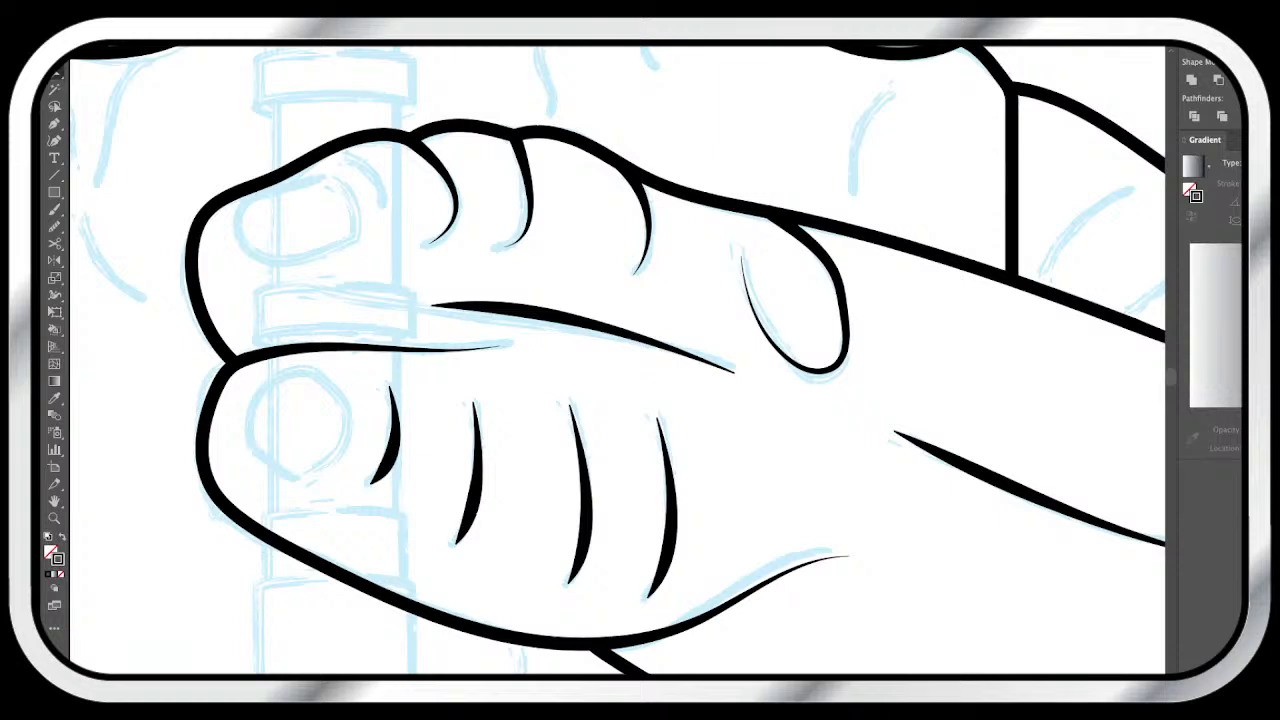
{"action": "scroll", "coordinate": [617, 360], "scroll_direction": "left", "scroll_amount": 2}
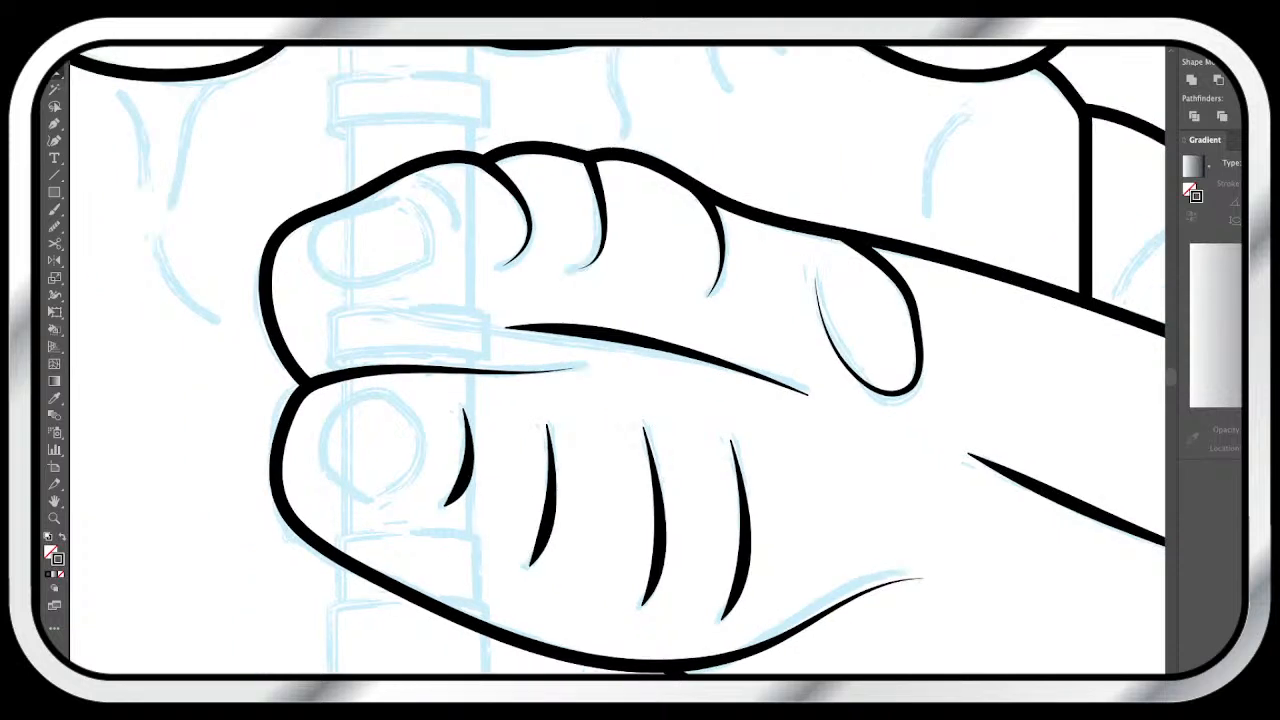
{"action": "key", "text": "p"}
{"action": "left_click_drag", "start_coordinate": [456, 230], "coordinate": [458, 270]}
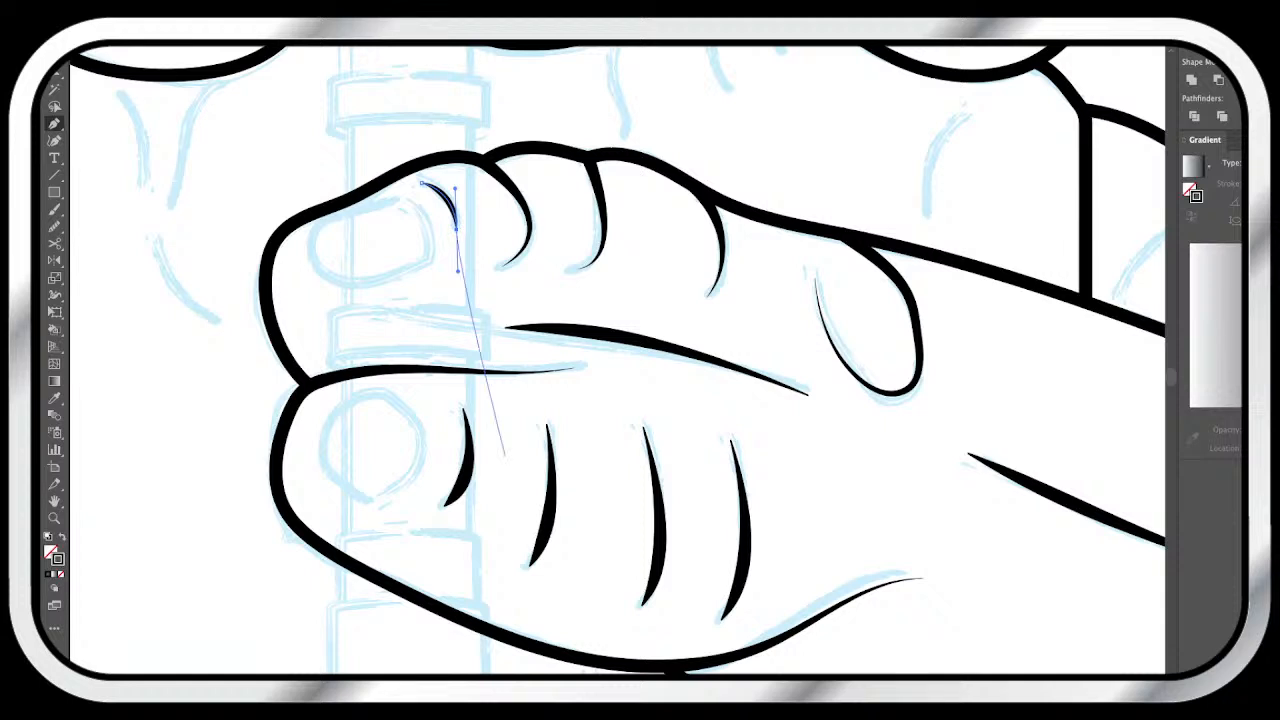
- Give the short crease beside the lower finger's nail a thinner tapered stroke
{"action": "key", "text": "v"}
{"action": "left_click_drag", "start_coordinate": [505, 455], "coordinate": [574, 427]}
{"action": "left_click", "coordinate": [536, 440]}
{"action": "left_click", "coordinate": [54, 398]}
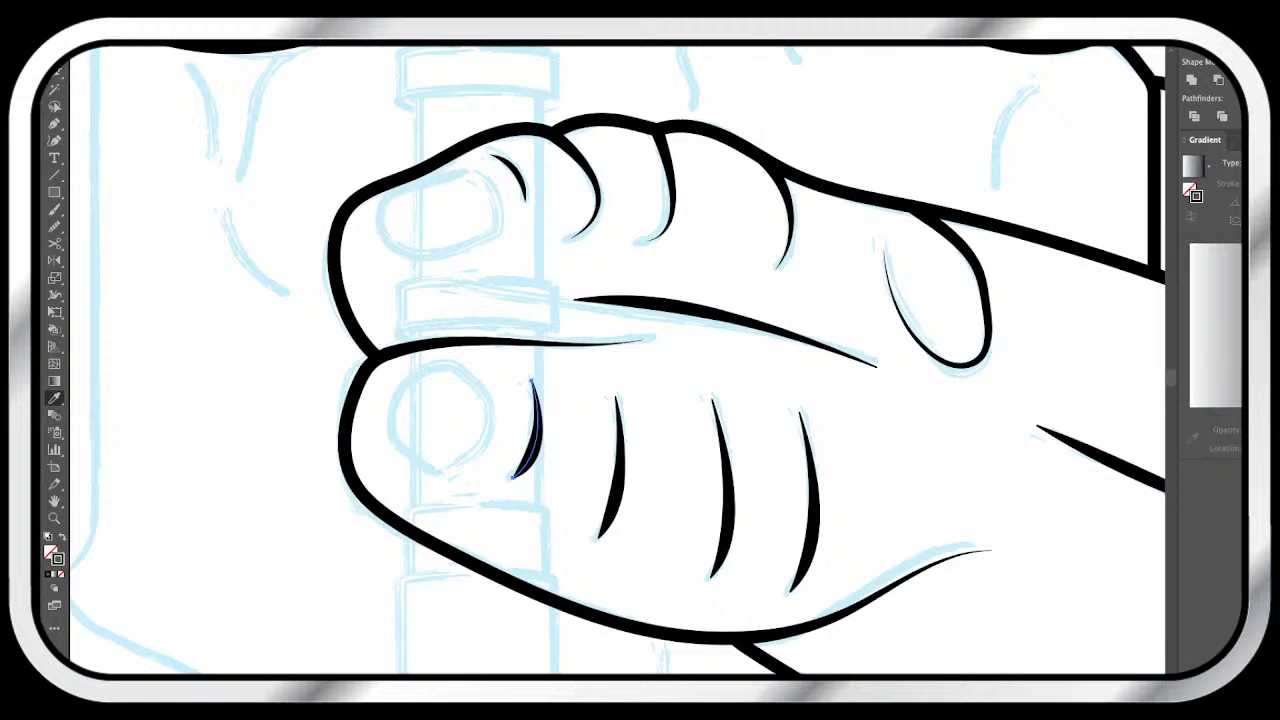
{"action": "key", "text": "ctrl+z"}
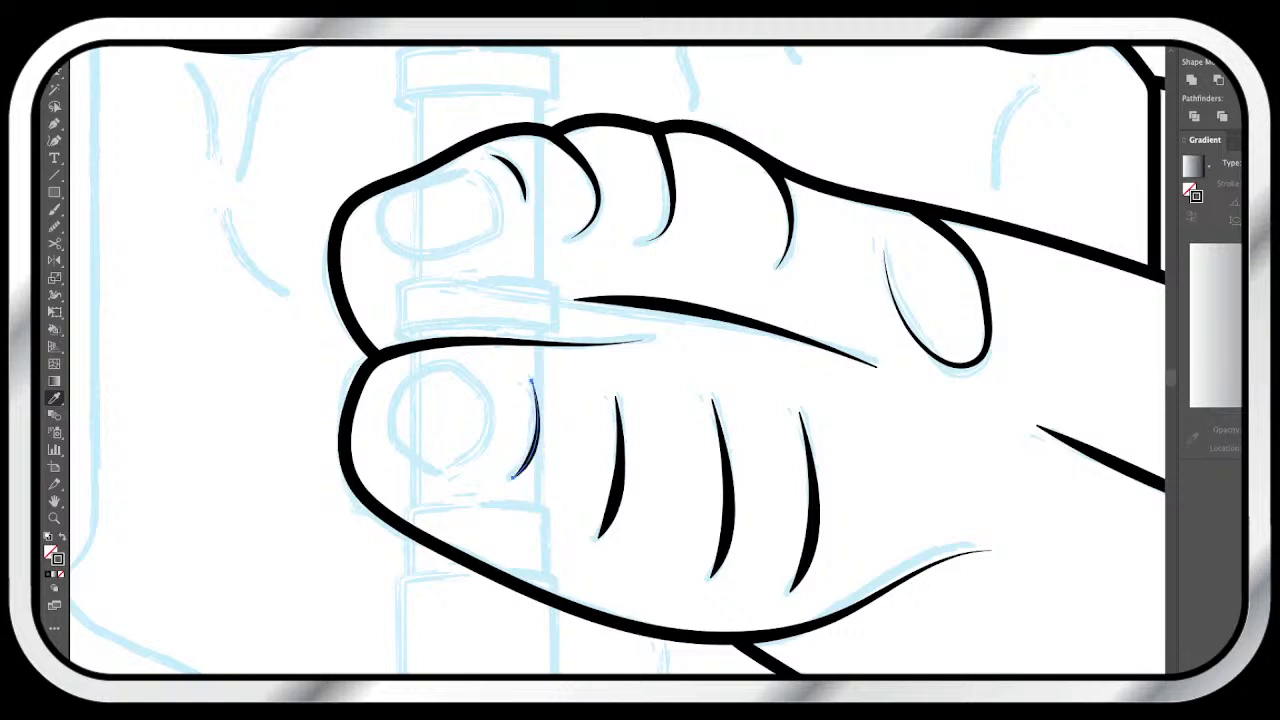
- Trace the lower finger's nail as a closed shape and match its stroke to the hand's thick black outline
{"action": "key", "text": "b"}
{"action": "mouse_move", "coordinate": [454, 366]}
{"action": "left_mouse_down"}
{"action": "mouse_move", "coordinate": [470, 379]}
{"action": "mouse_move", "coordinate": [449, 470]}
{"action": "mouse_move", "coordinate": [391, 434]}
{"action": "mouse_move", "coordinate": [390, 406]}
{"action": "mouse_move", "coordinate": [414, 377]}
{"action": "mouse_move", "coordinate": [453, 365]}
{"action": "left_mouse_up"}
{"action": "key", "text": "i"}
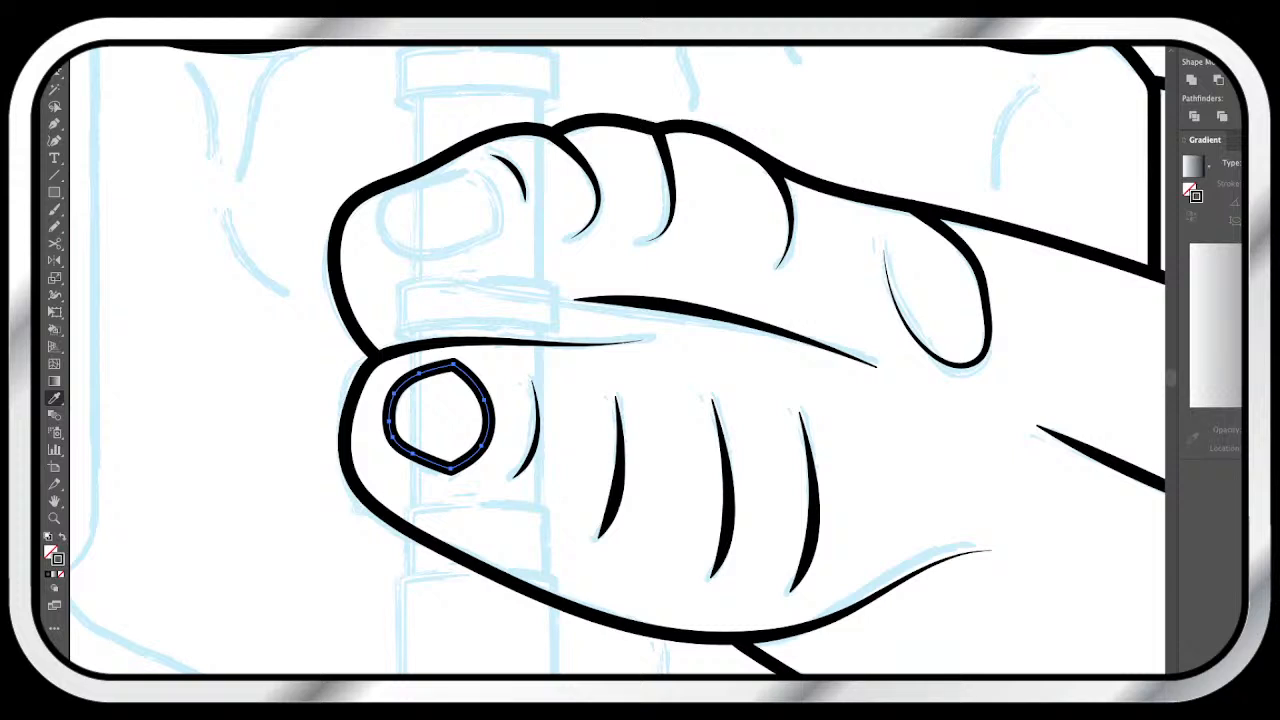
- Trace the upper finger's nail as a closed thick black outline along the sketch and refine its inner edge
{"action": "key", "text": "n"}
{"action": "left_click_drag", "start_coordinate": [464, 172], "coordinate": [500, 237]}
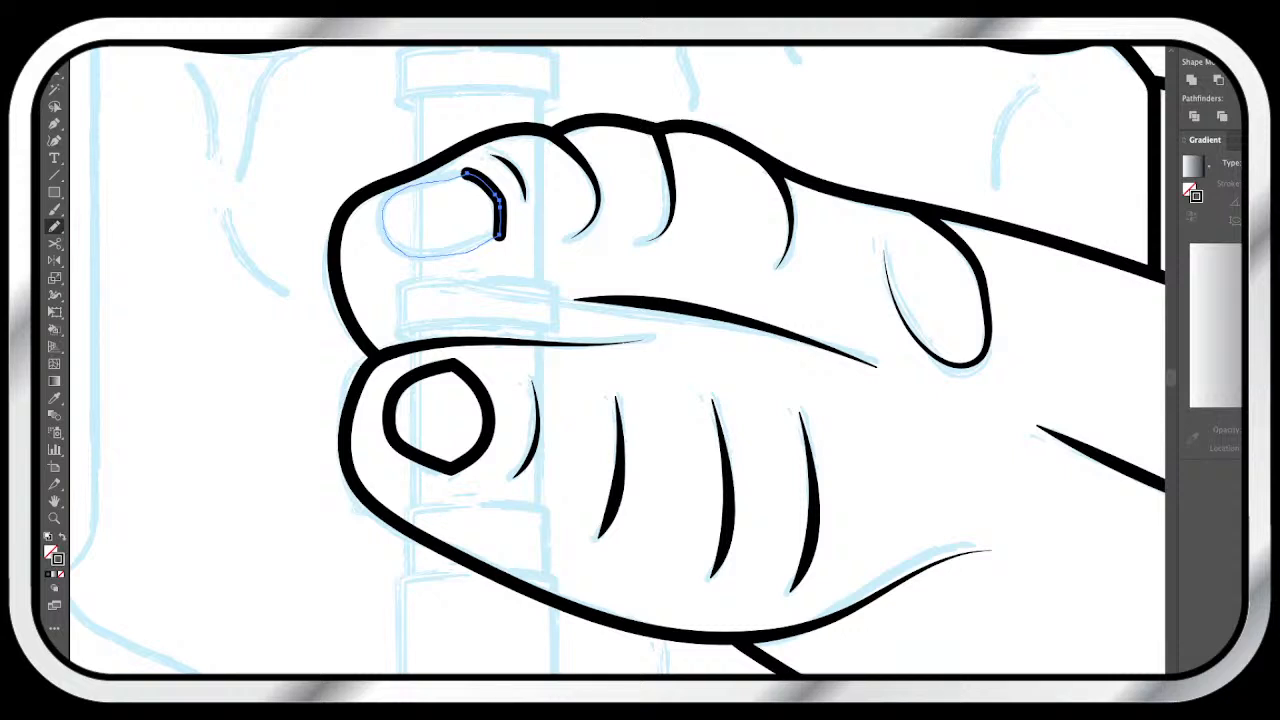
{"action": "left_click_drag", "start_coordinate": [500, 237], "coordinate": [464, 172]}
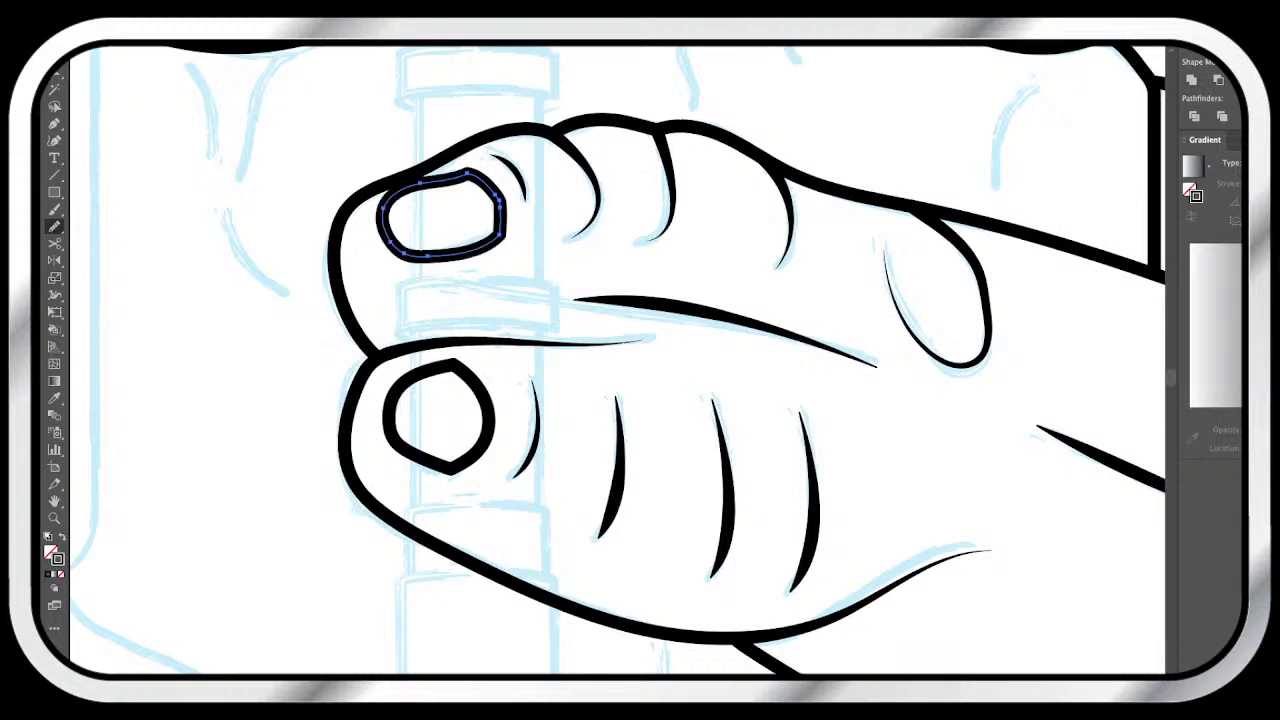
{"action": "left_click_drag", "start_coordinate": [494, 188], "coordinate": [499, 228]}
{"action": "key", "text": "super+shift+a"}
{"action": "key", "text": "v"}
- Extend the long tapered fold between the two fingers toward the fingertips along the sketch line
{"action": "scroll", "coordinate": [619, 360], "scroll_direction": "right", "scroll_amount": 2}
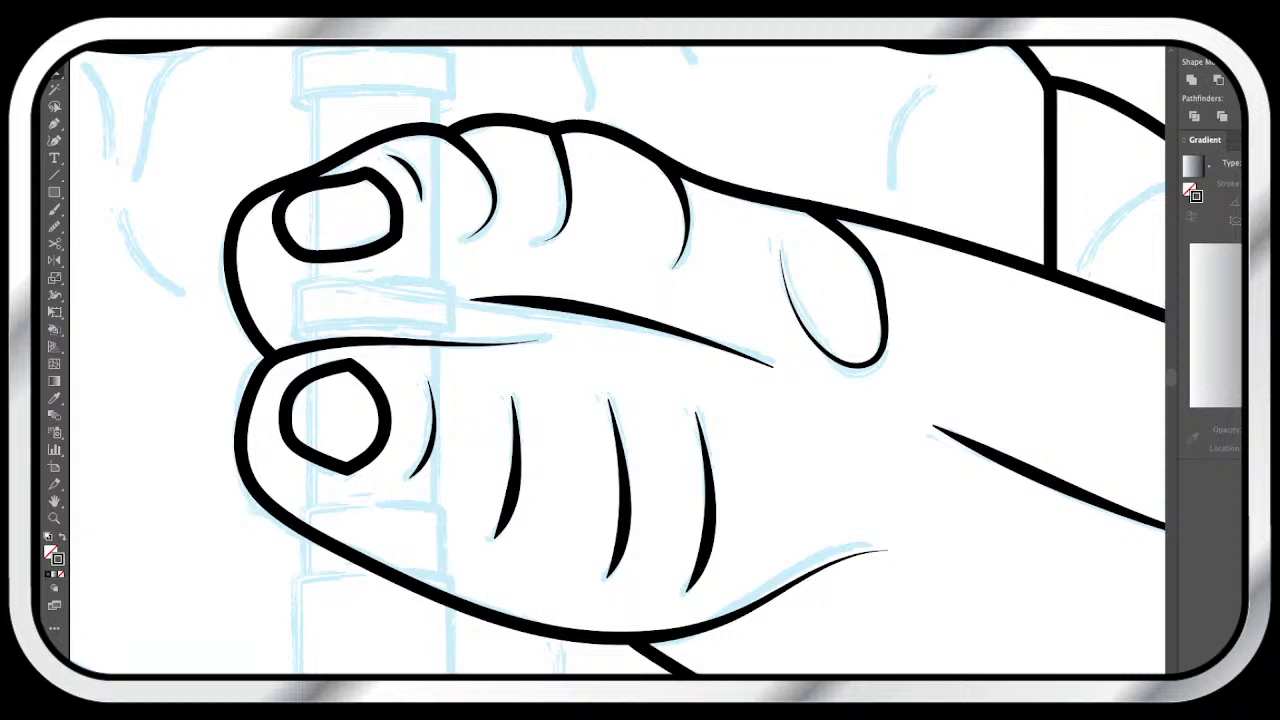
{"action": "left_click", "coordinate": [610, 314]}
{"action": "key", "text": "n"}
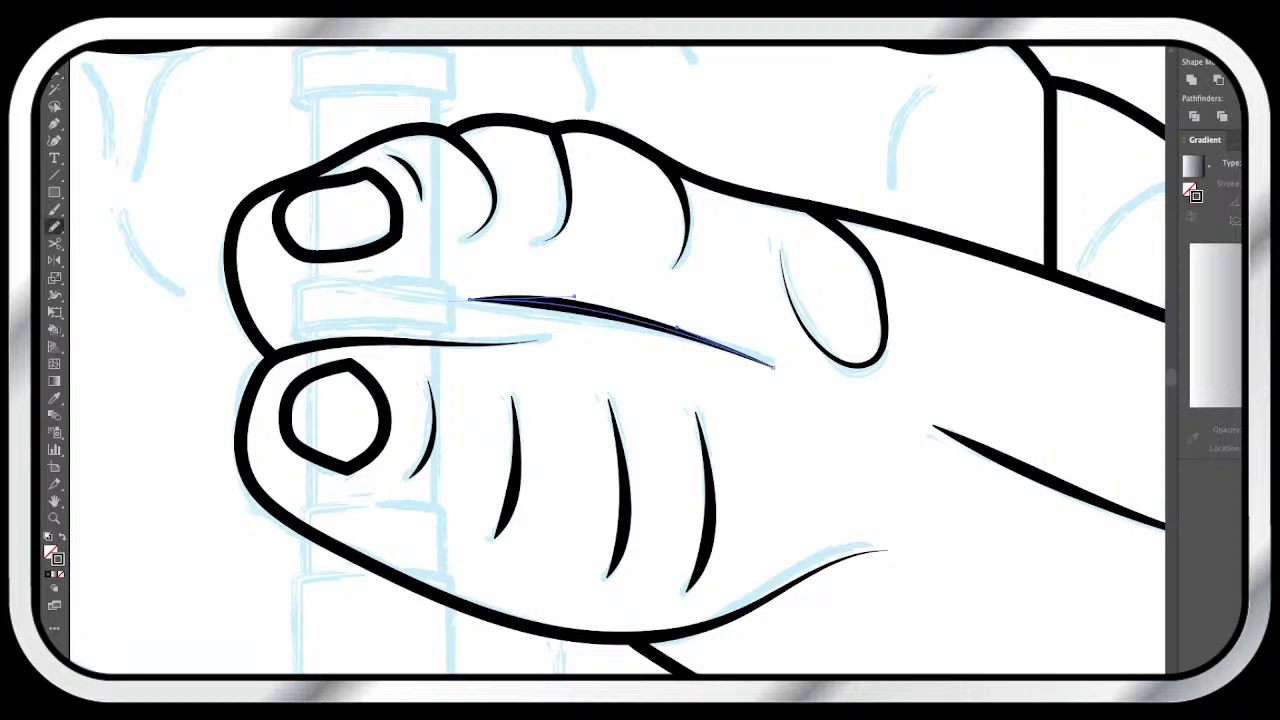
{"action": "left_click_drag", "start_coordinate": [469, 299], "coordinate": [369, 287]}
{"action": "key", "text": "z"}
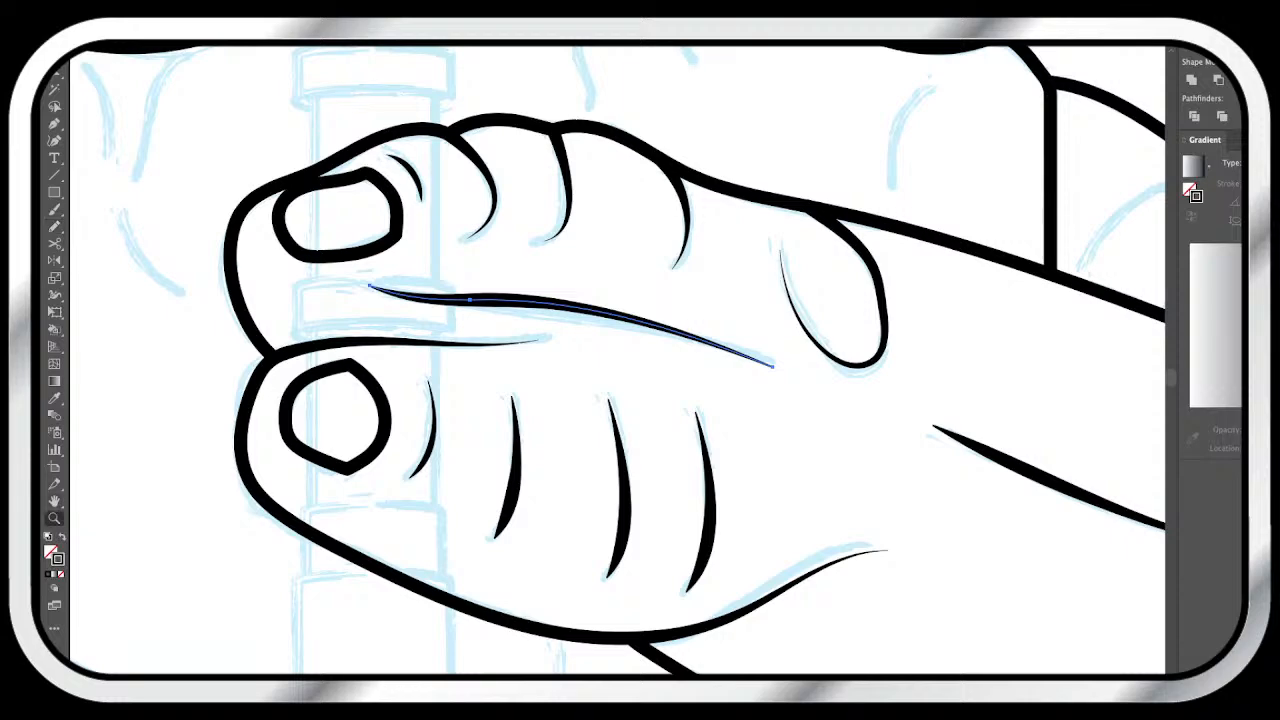
{"action": "left_click_drag", "start_coordinate": [552, 291], "coordinate": [452, 291]}
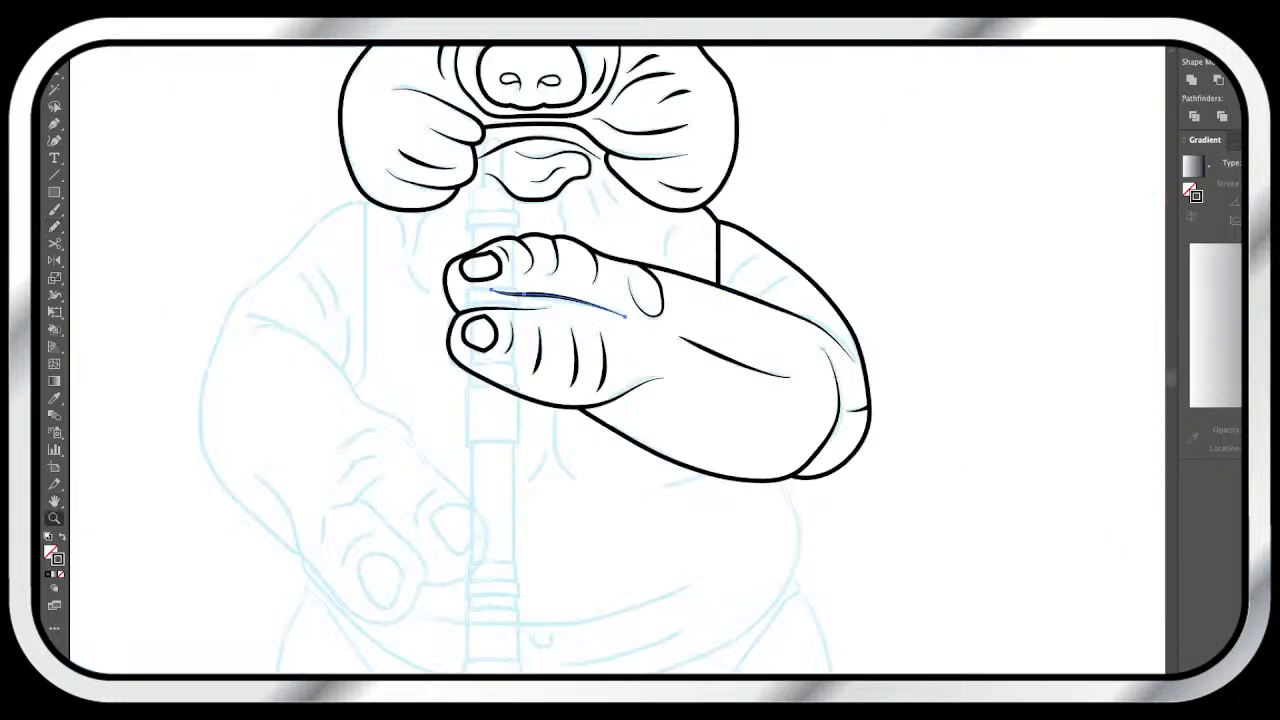
- Trace the two short curved creases on the upper arm above the forearm along the sketch, ending them on the forearm outline
{"action": "left_click_drag", "start_coordinate": [770, 341], "coordinate": [749, 356]}
{"action": "left_click", "coordinate": [749, 356]}
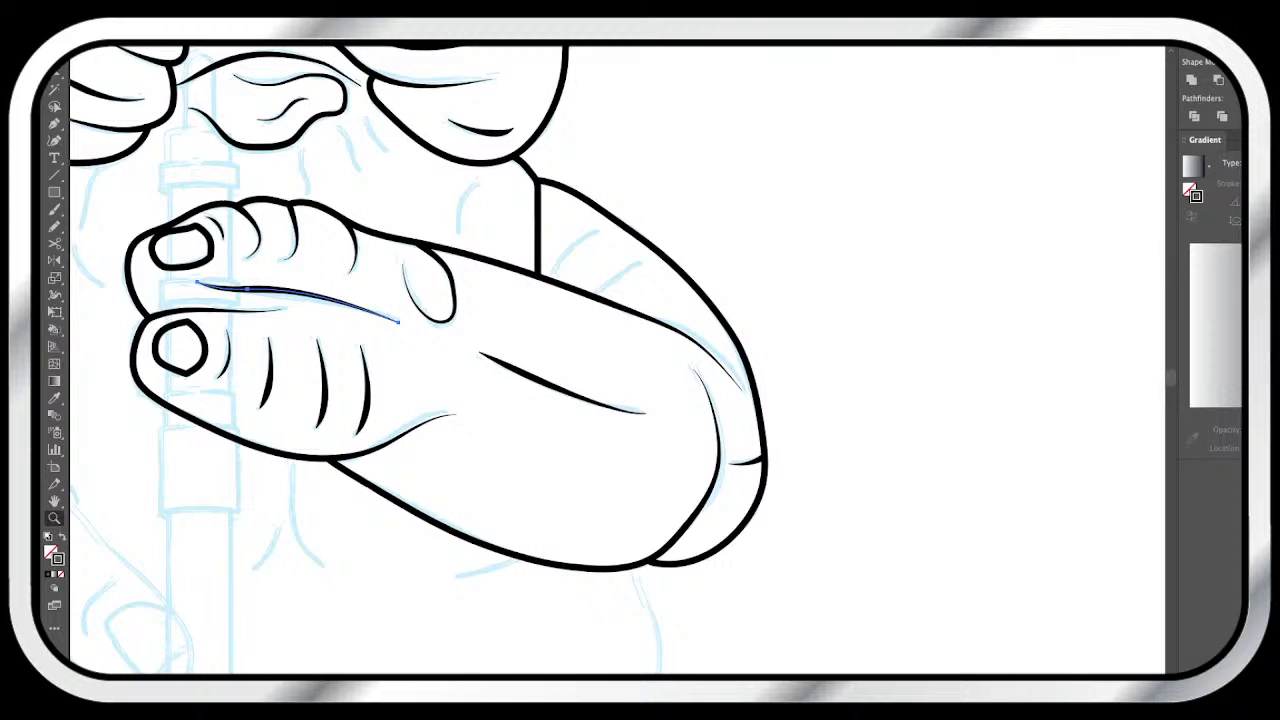
{"action": "left_click", "coordinate": [632, 221]}
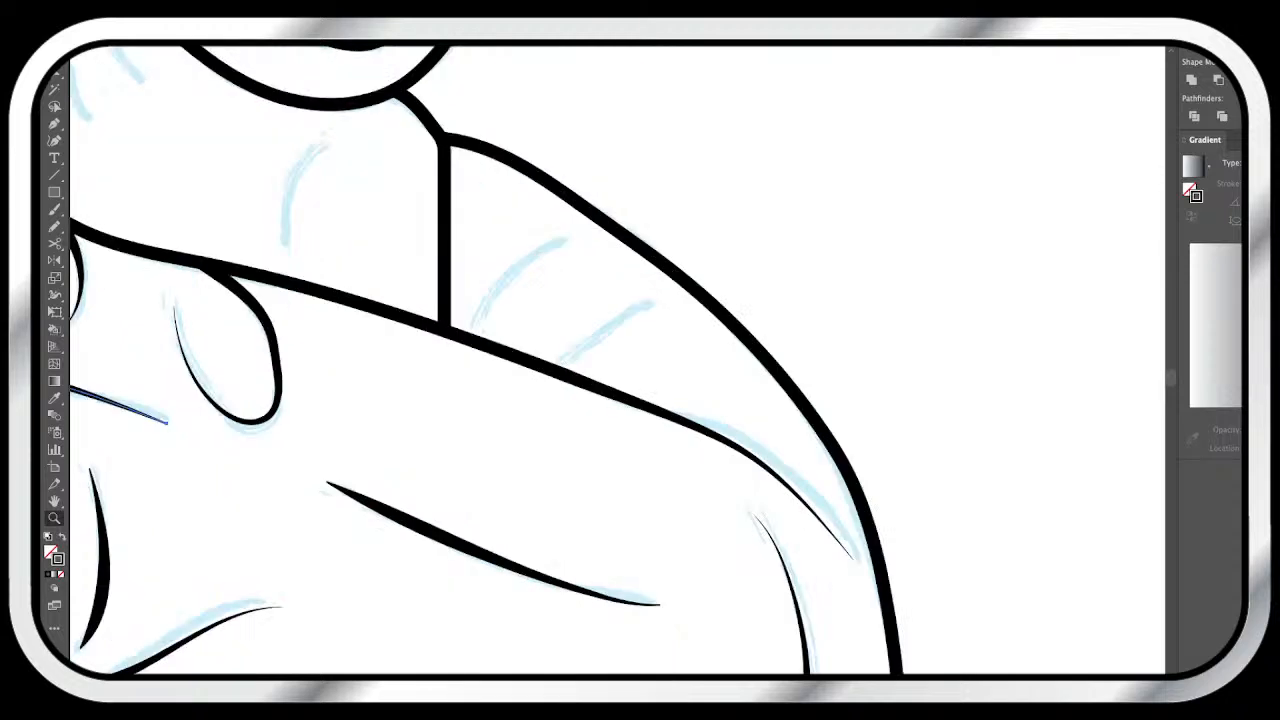
{"action": "key", "text": "p"}
{"action": "left_click", "coordinate": [652, 305]}
{"action": "left_click_drag", "start_coordinate": [553, 371], "coordinate": [508, 430]}
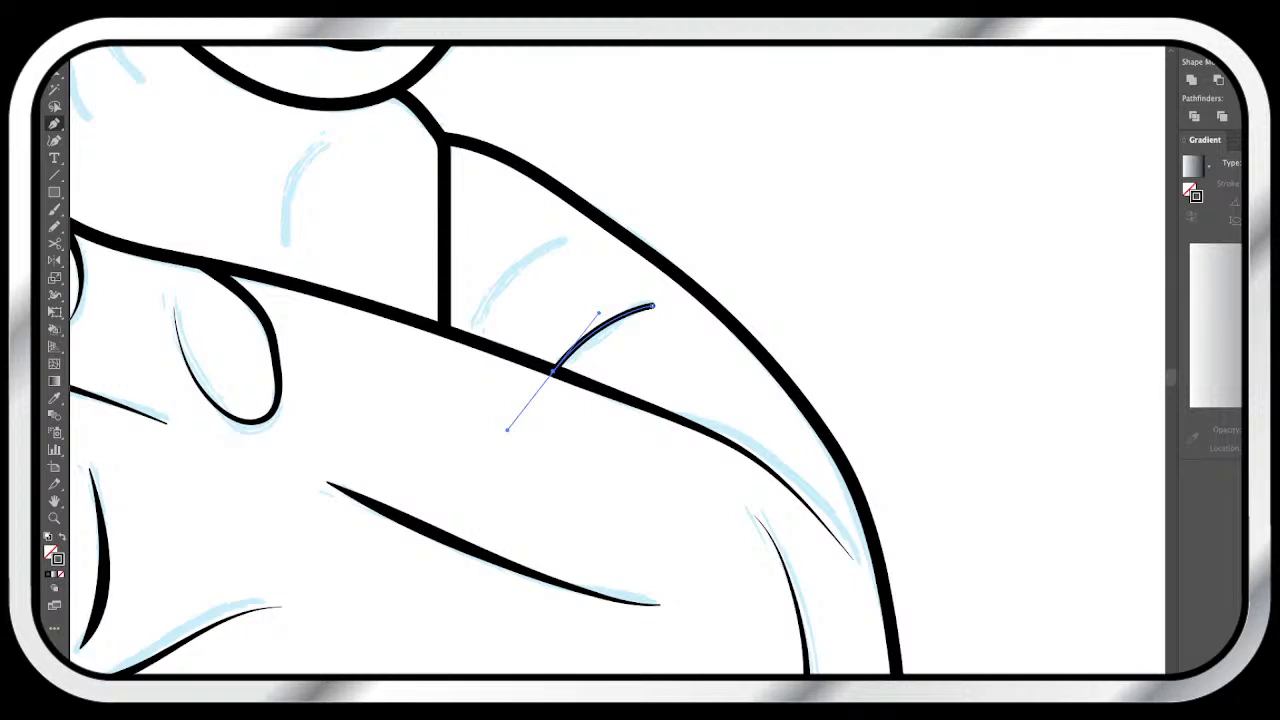
{"action": "key", "text": "n"}
{"action": "key", "text": "p"}
{"action": "key", "text": "super+shift+a"}
{"action": "left_click", "coordinate": [562, 241]}
{"action": "left_click_drag", "start_coordinate": [472, 338], "coordinate": [463, 405]}
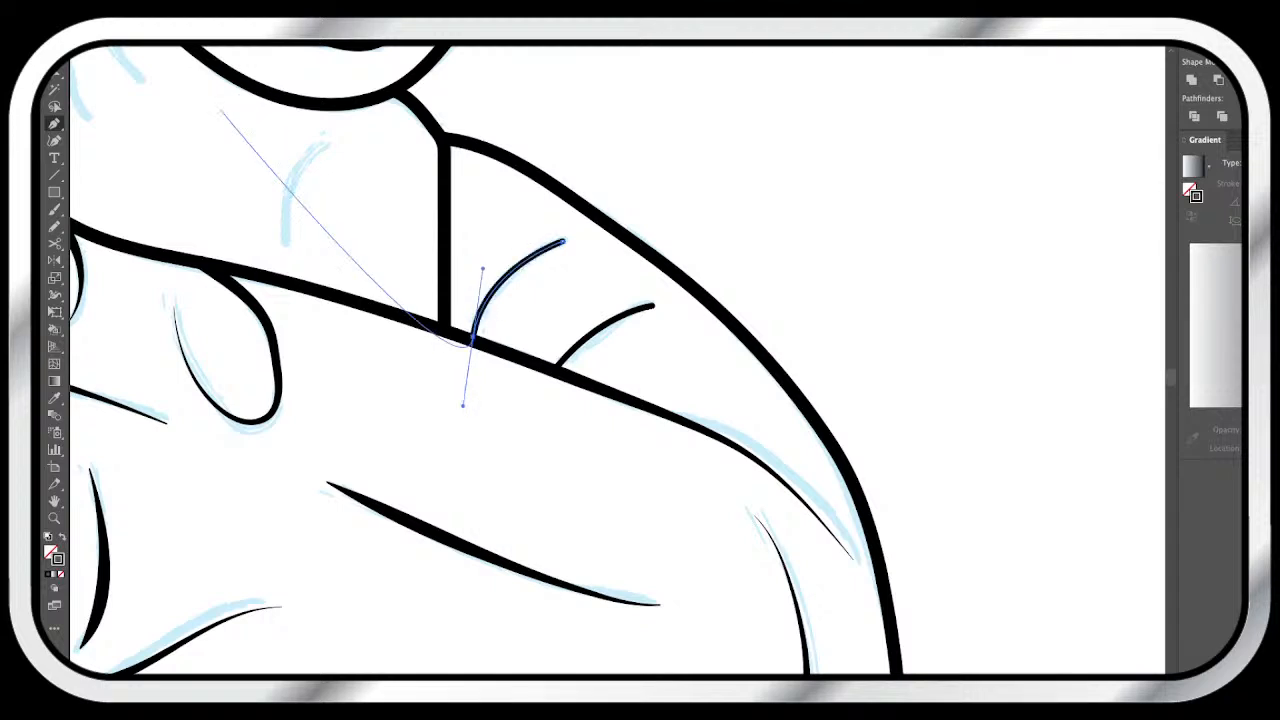
- Give both upper-arm creases a thicker tapered stroke and tidy the end of the lower crease at the forearm outline
{"action": "key", "text": "super"}
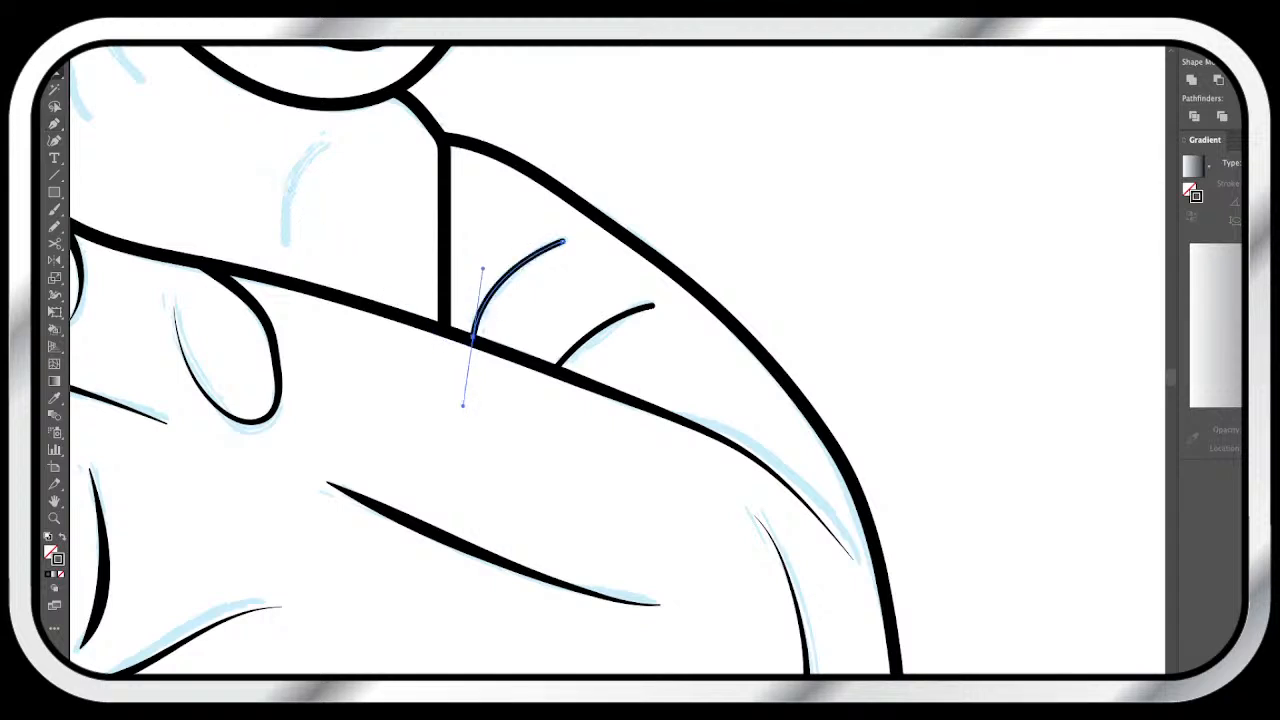
{"action": "left_click", "coordinate": [600, 327], "text": "shift+super"}
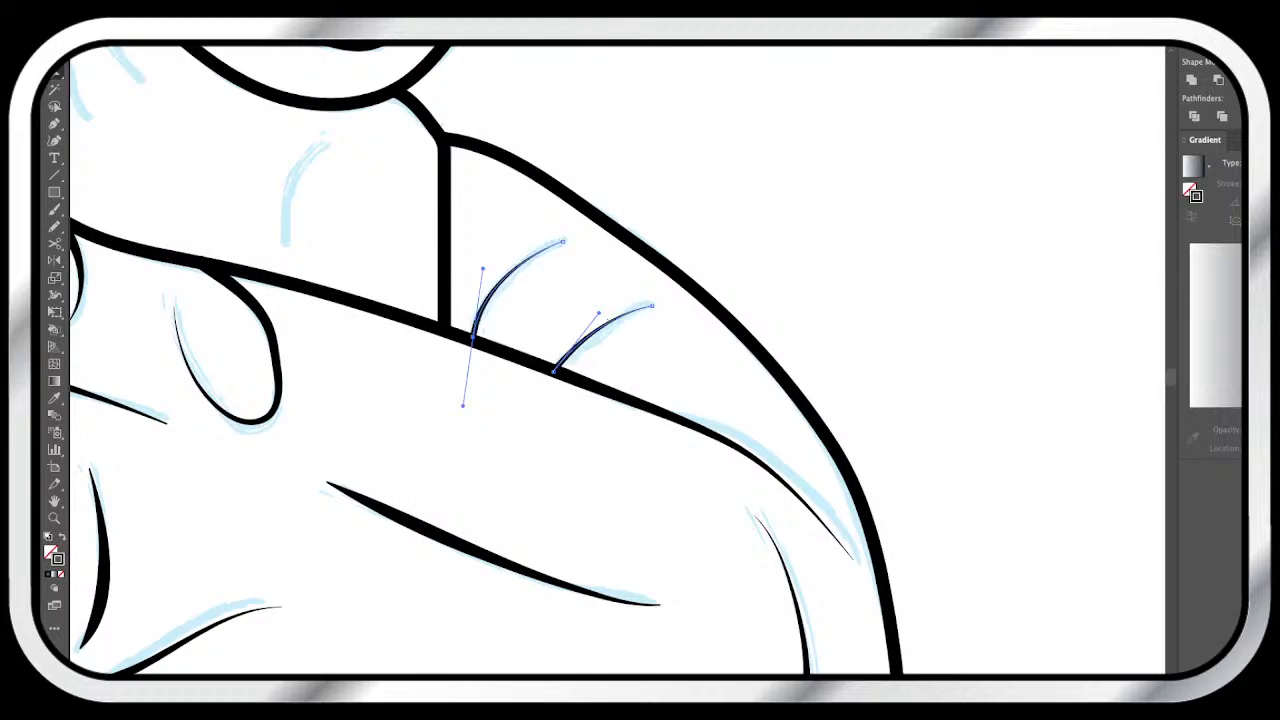
{"action": "key", "text": "i"}
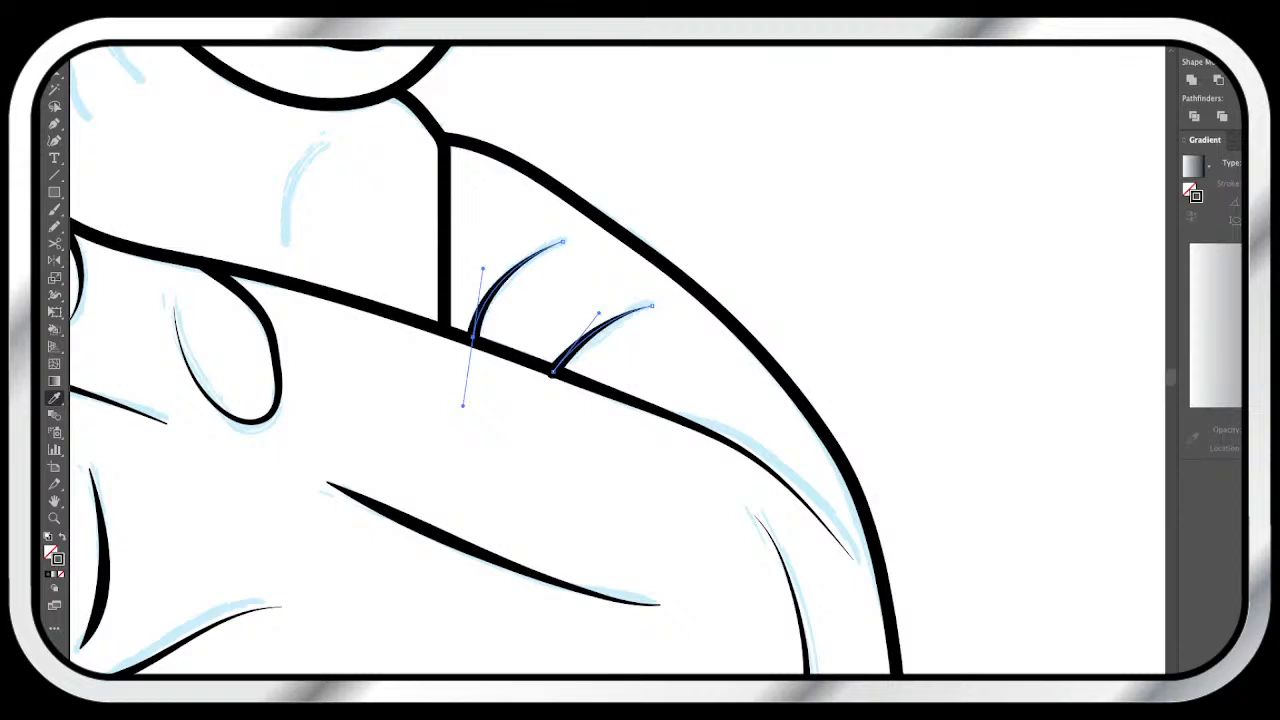
{"action": "key", "text": "v"}
{"action": "key", "text": "ctrl+shift+a"}
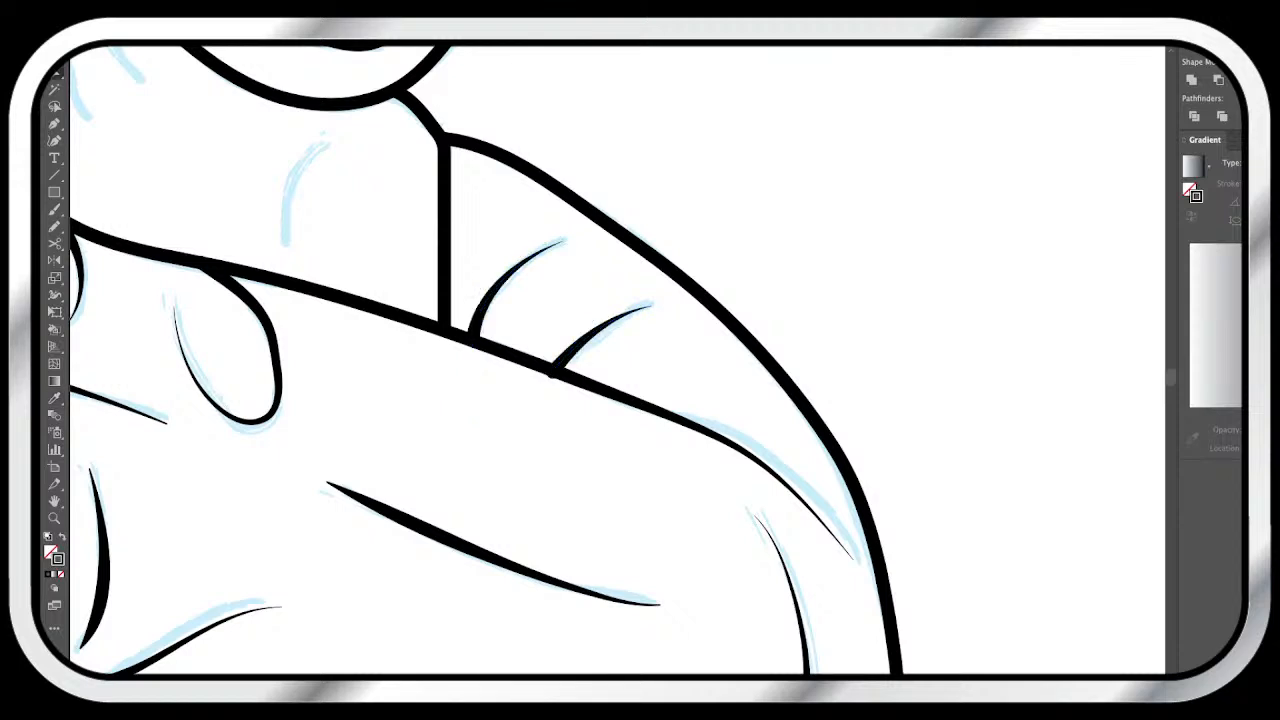
{"action": "left_click", "coordinate": [552, 372]}
{"action": "key", "text": "ctrl+shift+a"}
- Draw the short curved crease on the chest beside the vertical garment edge along the sketch and give it a tapered stroke
{"action": "scroll", "coordinate": [487, 360], "scroll_direction": "down", "scroll_amount": 3}
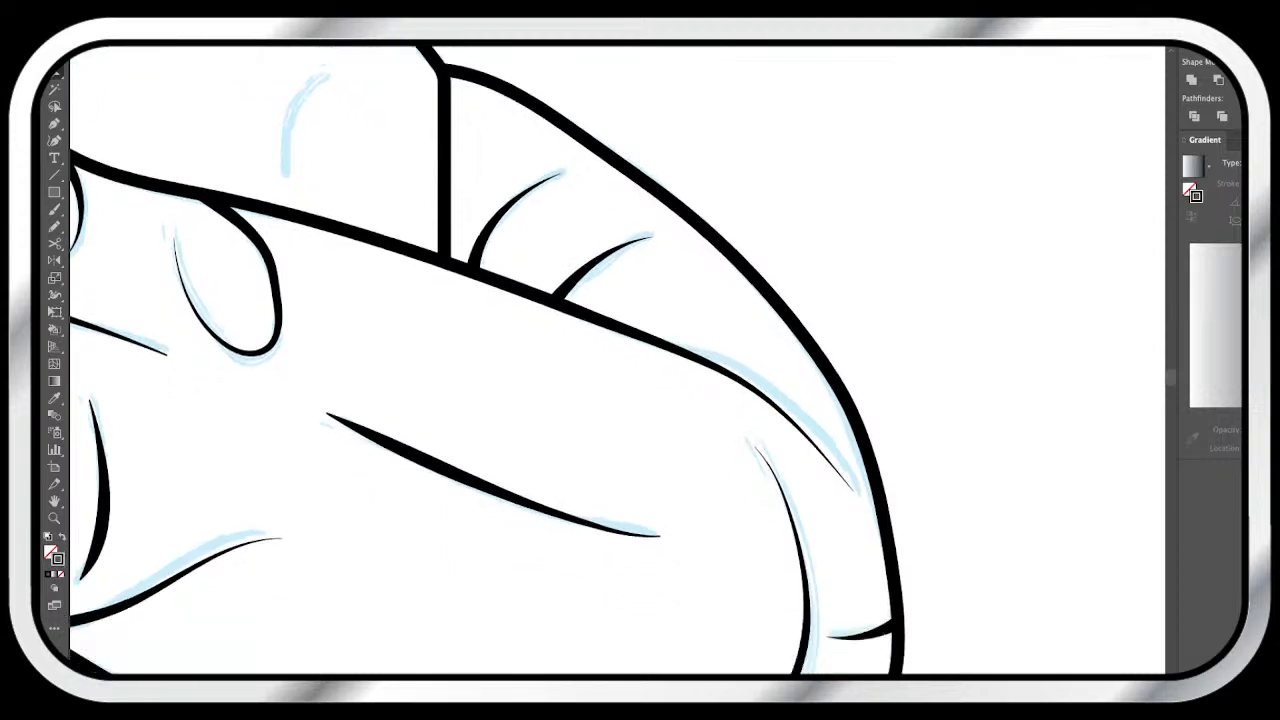
{"action": "scroll", "coordinate": [600, 360], "scroll_direction": "left", "scroll_amount": 4}
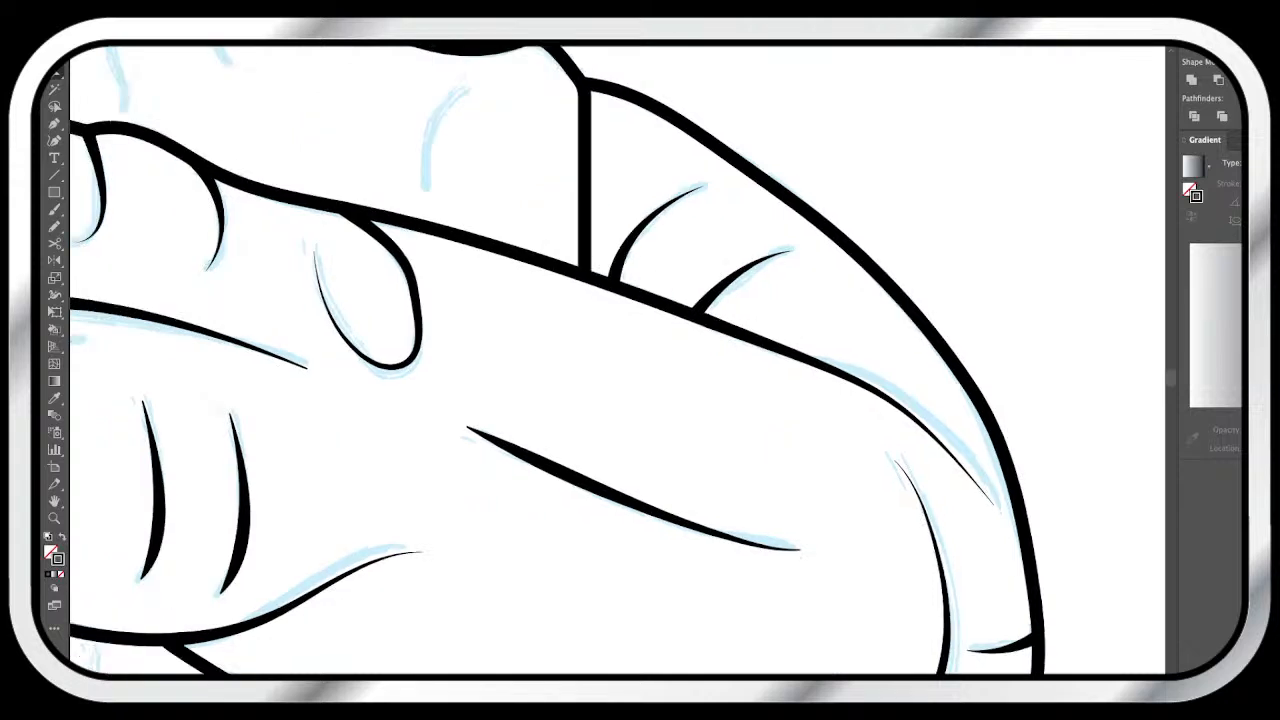
{"action": "scroll", "coordinate": [617, 360], "scroll_direction": "up", "scroll_amount": 8}
{"action": "scroll", "coordinate": [617, 360], "scroll_direction": "left", "scroll_amount": 7}
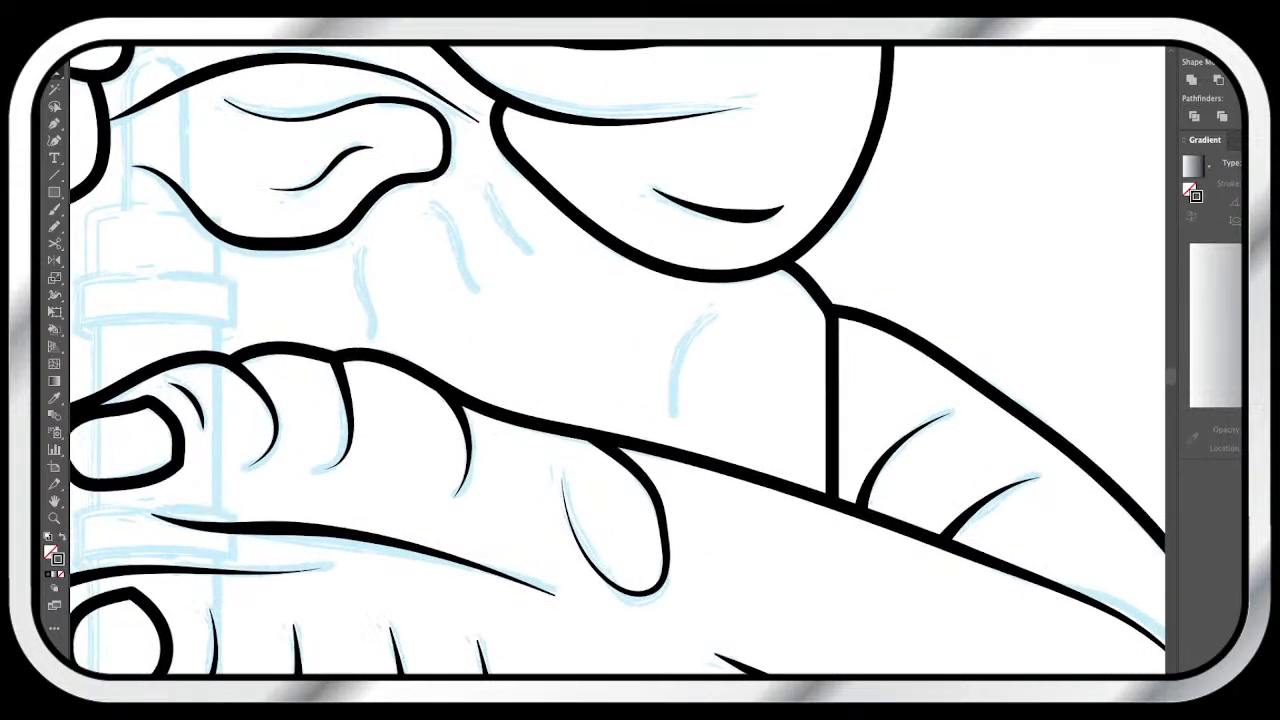
{"action": "key", "text": "n"}
{"action": "left_click_drag", "start_coordinate": [720, 313], "coordinate": [668, 409]}
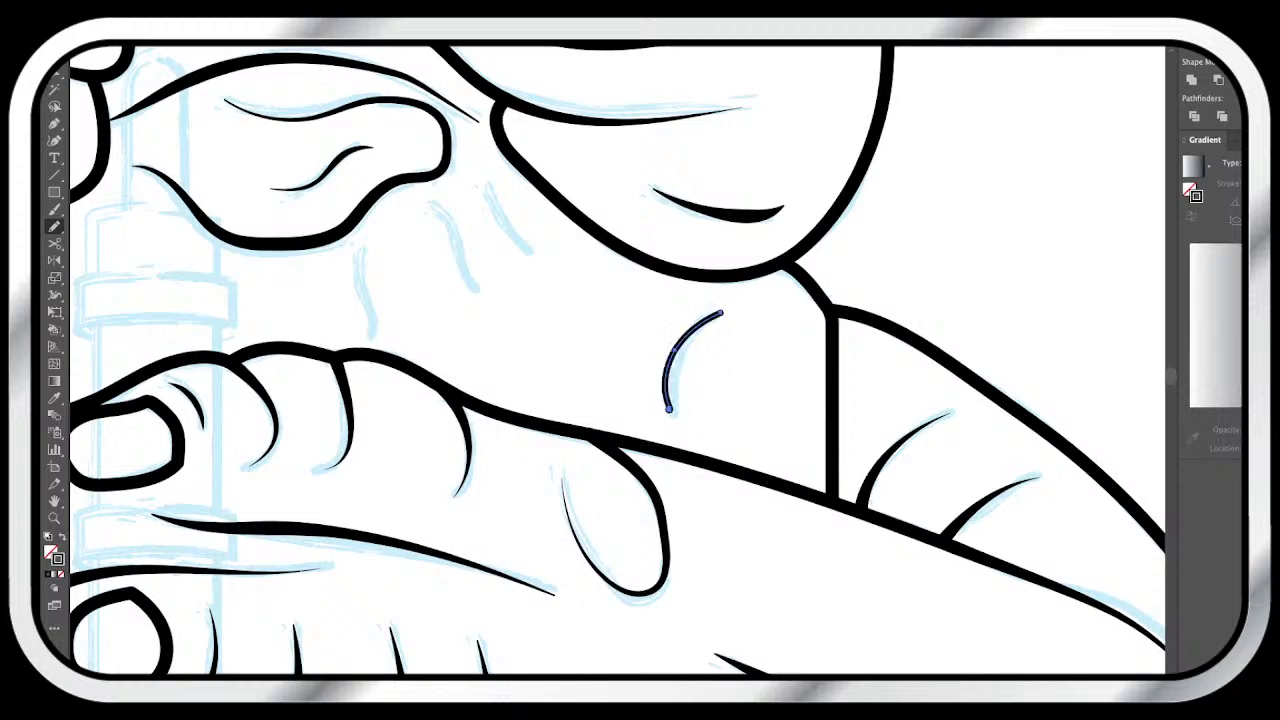
{"action": "key", "text": "super+z"}
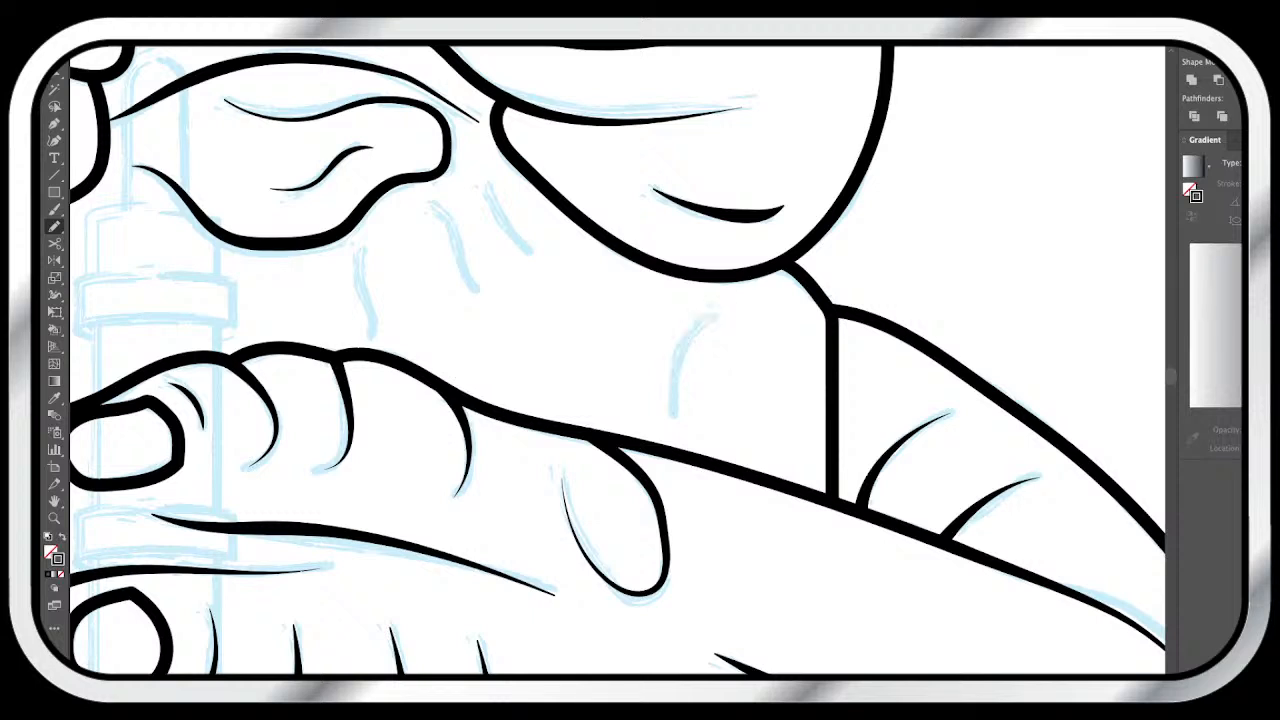
{"action": "left_click_drag", "start_coordinate": [716, 316], "coordinate": [673, 418]}
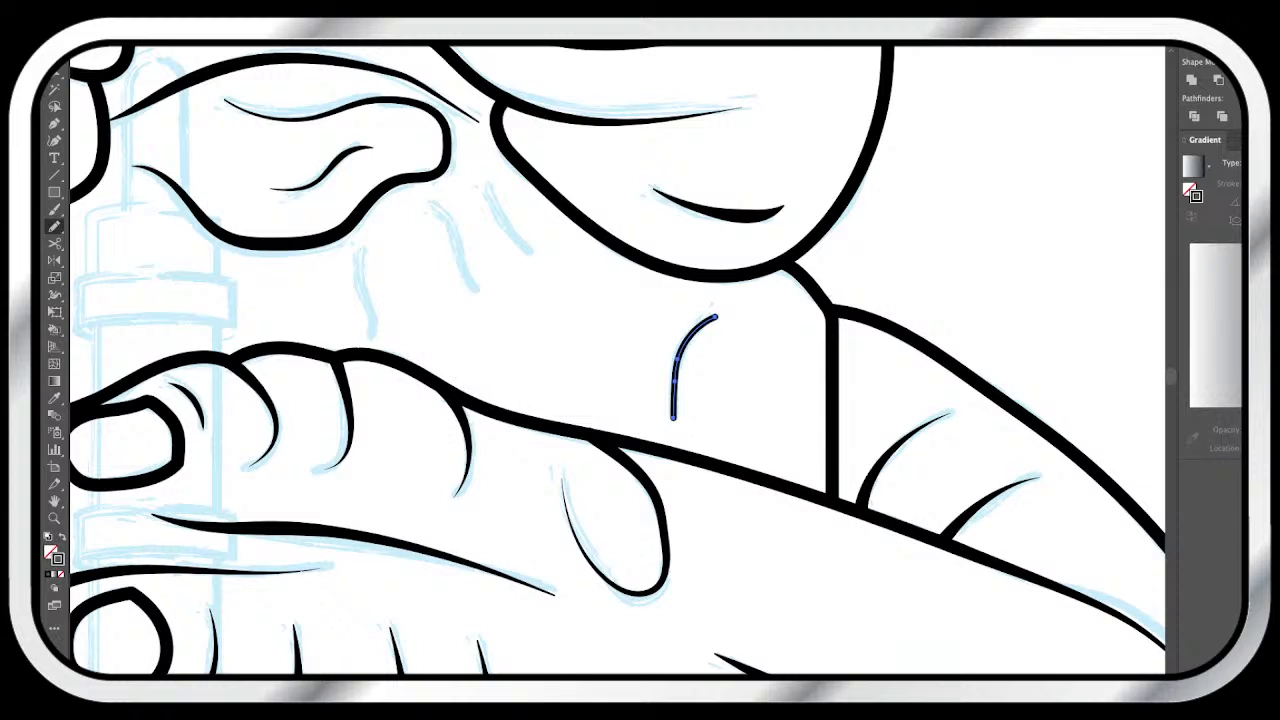
{"action": "key", "text": "super+z"}
{"action": "key", "text": "super+shift+z"}
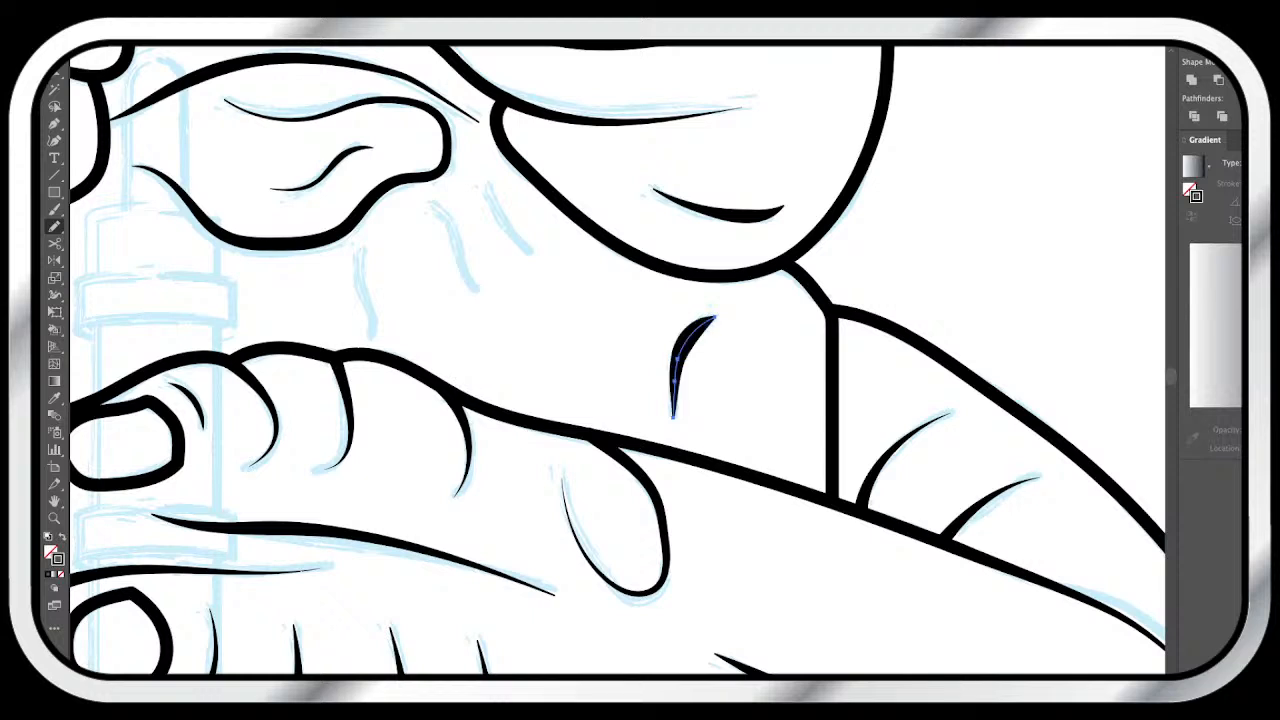
{"action": "key", "text": "i"}
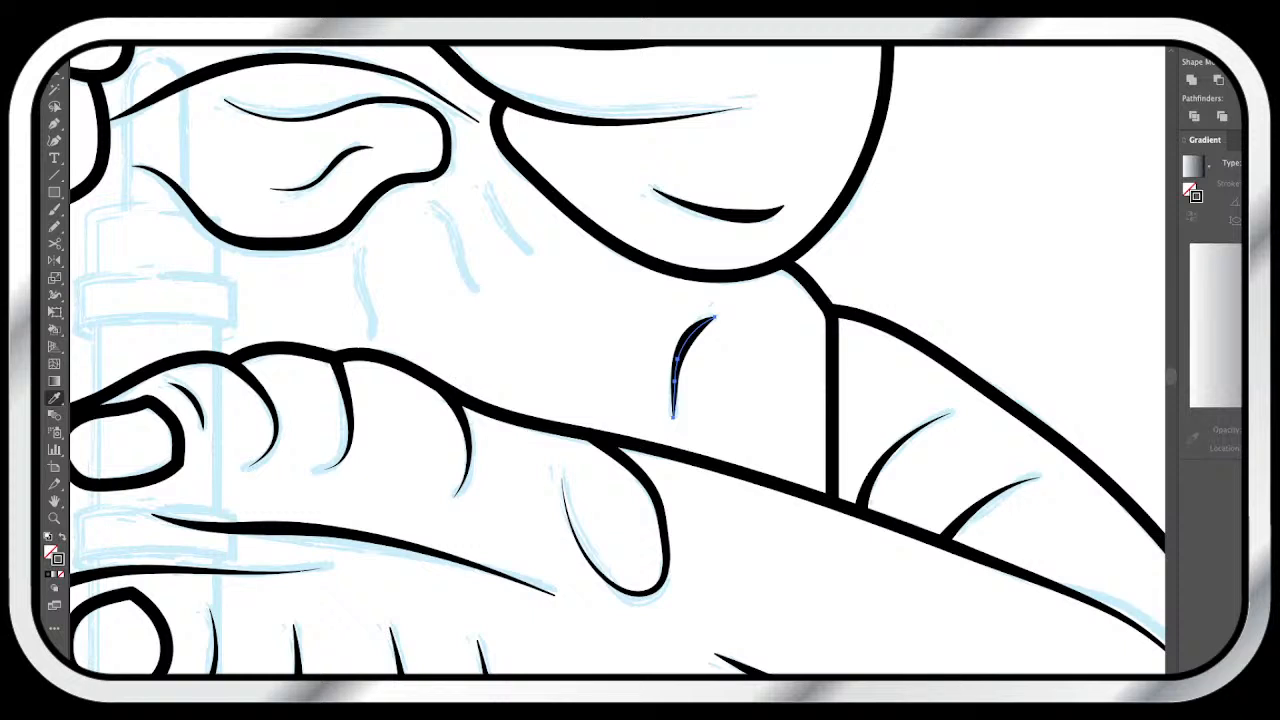
- Draw the three short wavy creases between the chin and the raised hand along the sketch lines
{"action": "key", "text": "n"}
{"action": "left_click_drag", "start_coordinate": [434, 209], "coordinate": [483, 292]}
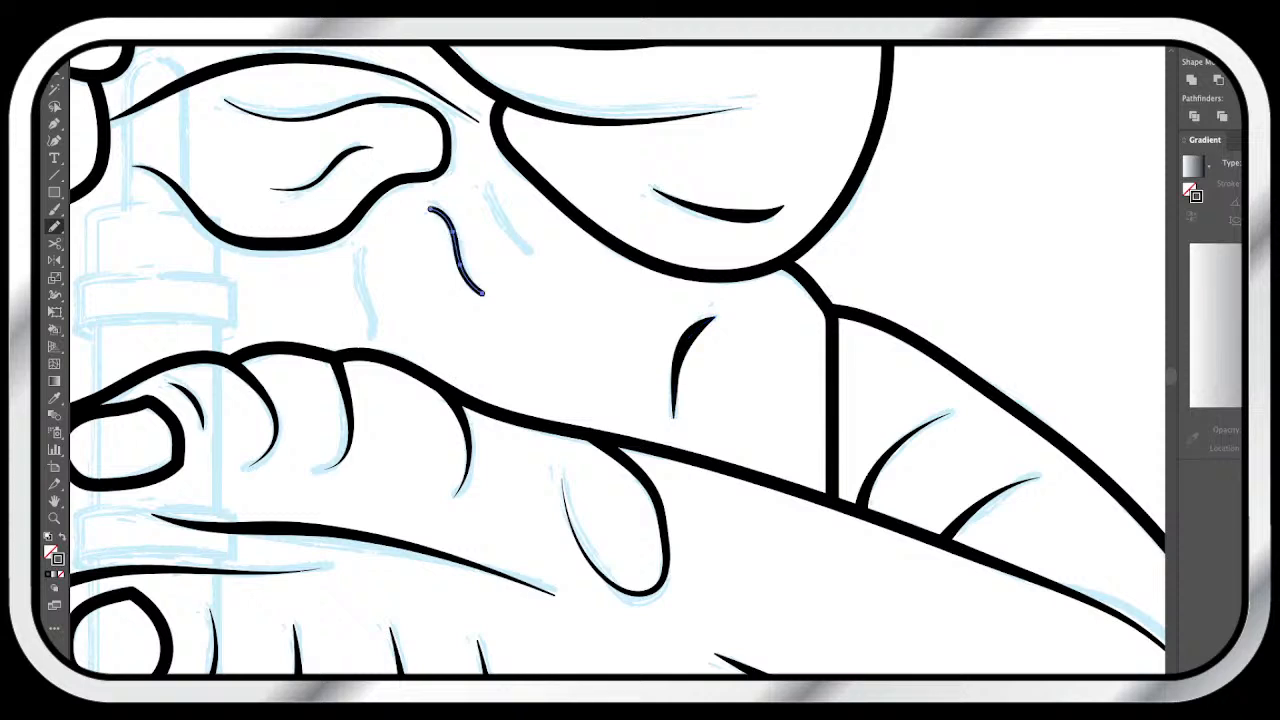
{"action": "mouse_move", "coordinate": [483, 184]}
{"action": "left_mouse_down"}
{"action": "mouse_move", "coordinate": [511, 233]}
{"action": "mouse_move", "coordinate": [544, 254]}
{"action": "left_mouse_up"}
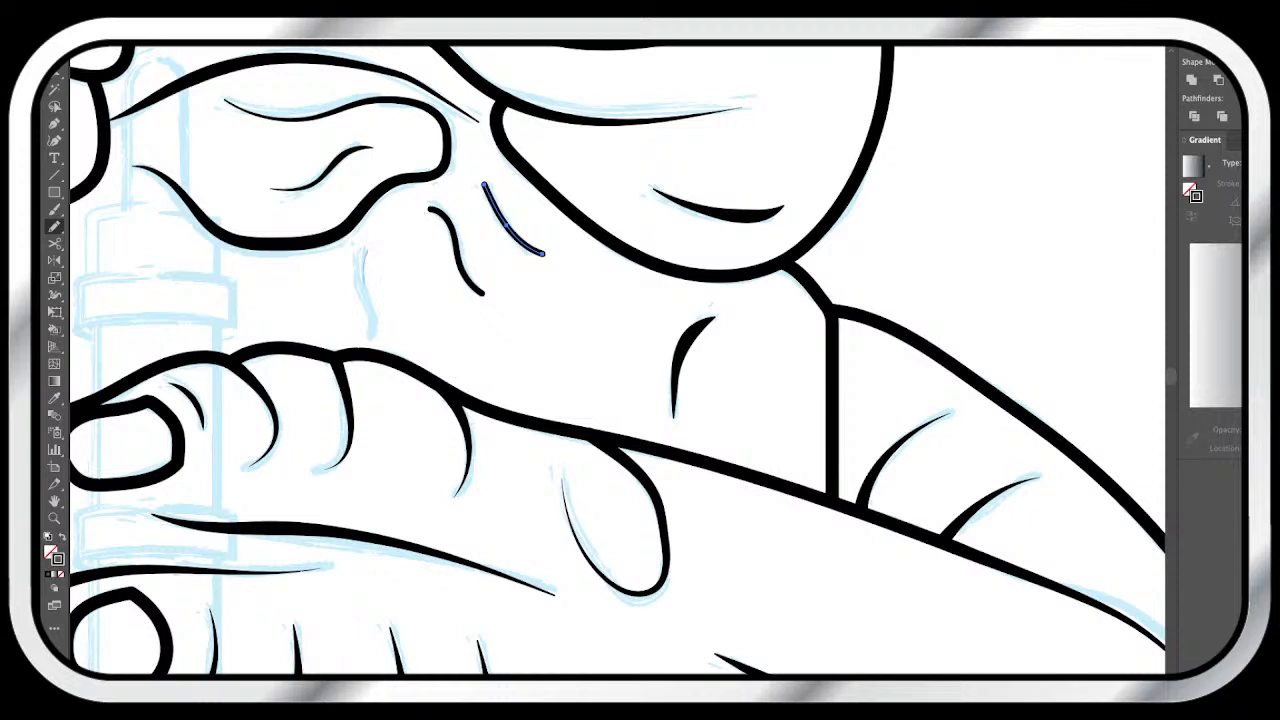
{"action": "left_click_drag", "start_coordinate": [367, 248], "coordinate": [370, 332]}
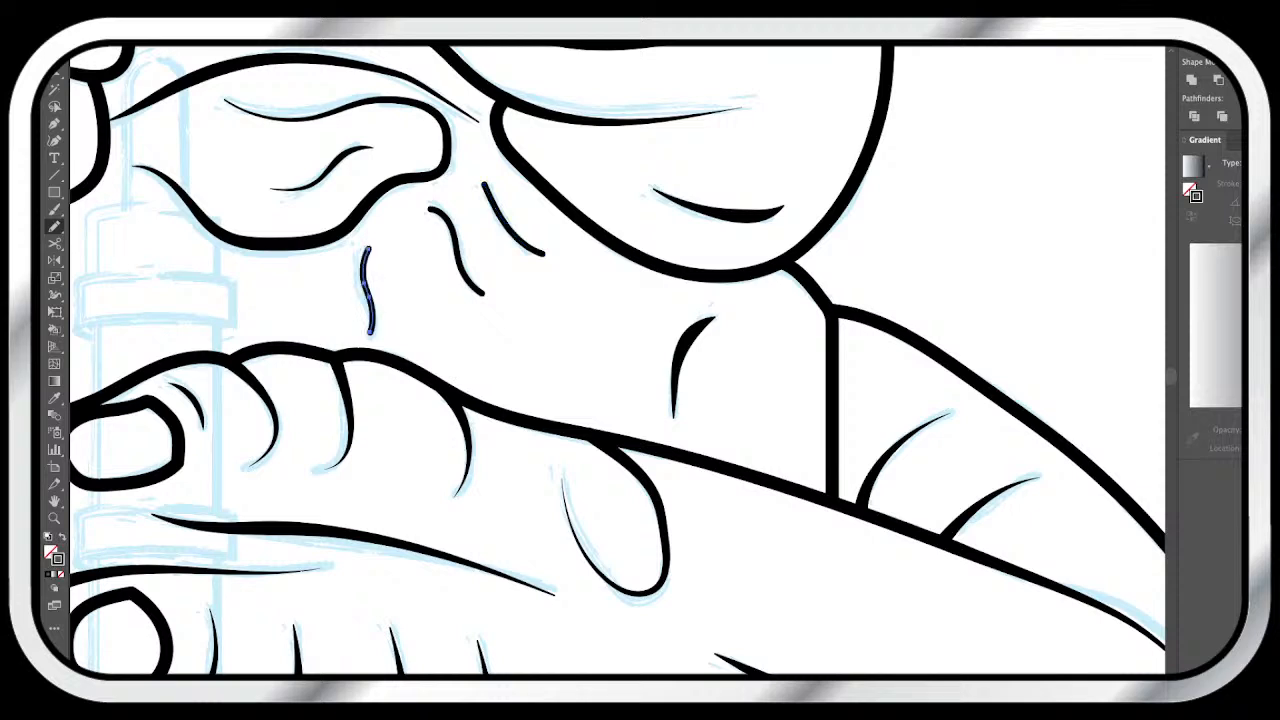
- Give the three wavy creases below the chin a thicker stroke that tapers at both ends
{"action": "key", "text": "a"}
{"action": "left_click_drag", "start_coordinate": [504, 236], "coordinate": [446, 212], "text": "shift"}
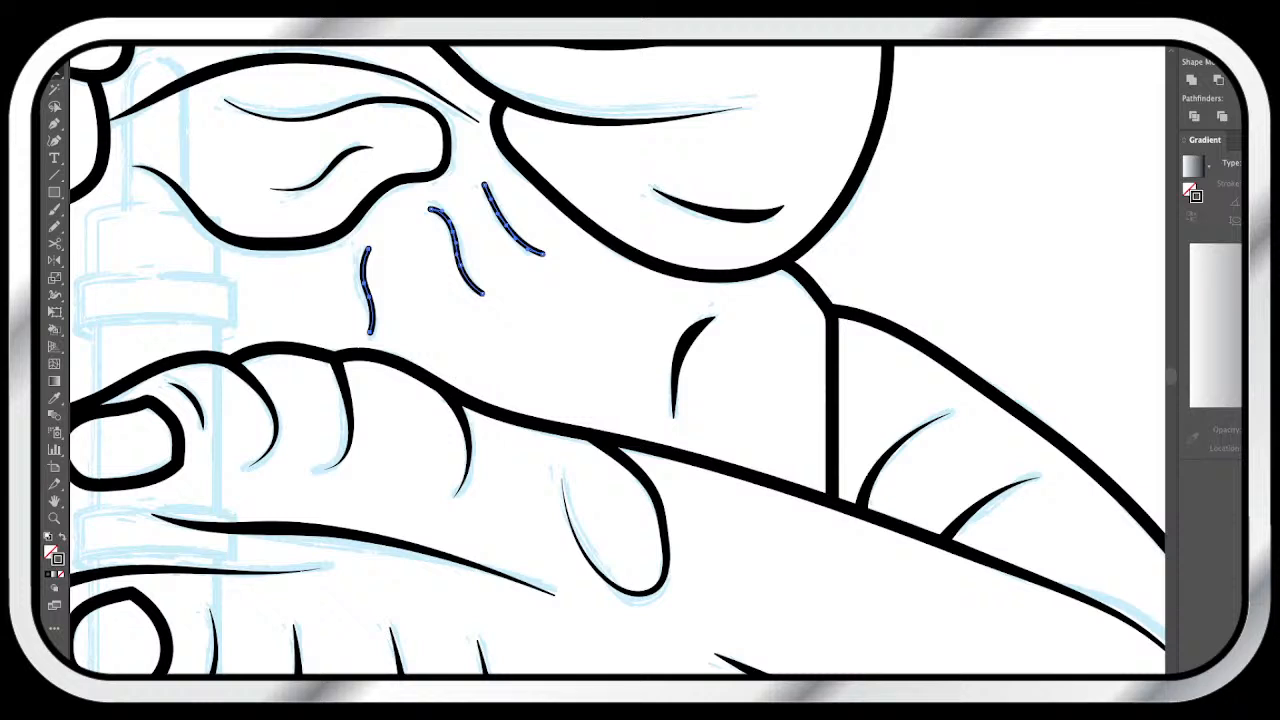
{"action": "key", "text": "i"}
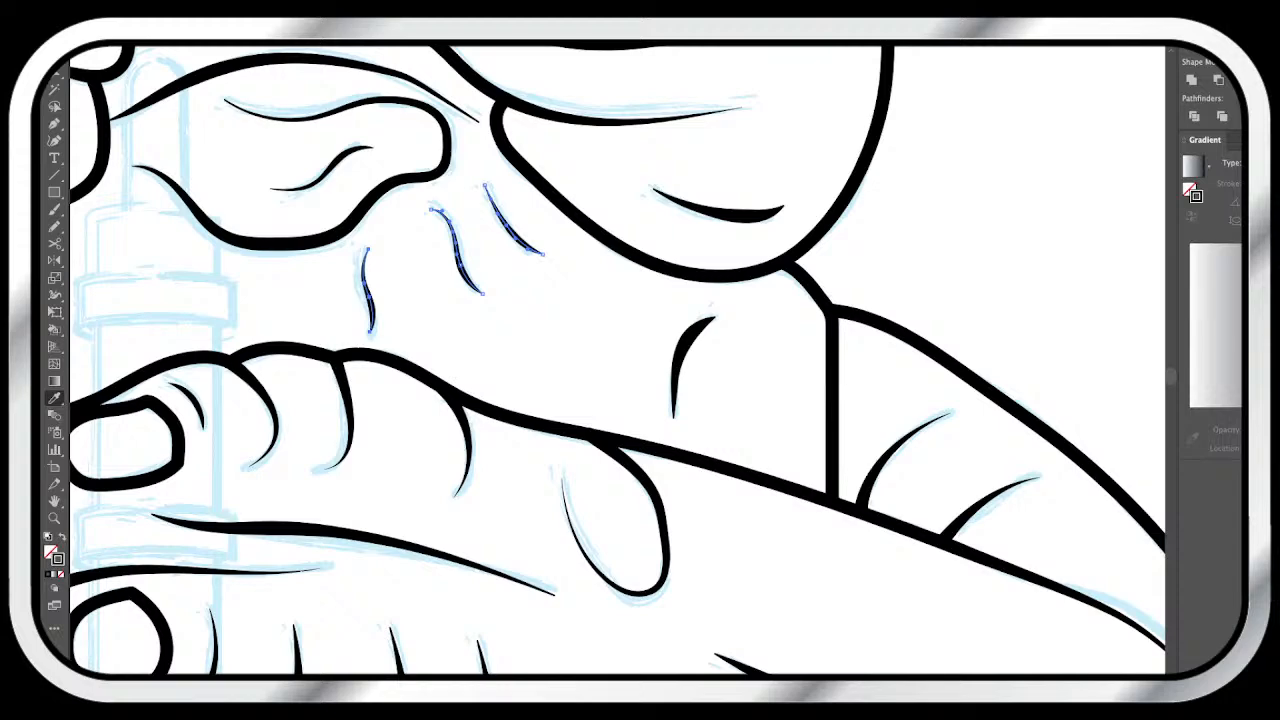
{"action": "left_click", "coordinate": [54, 518]}
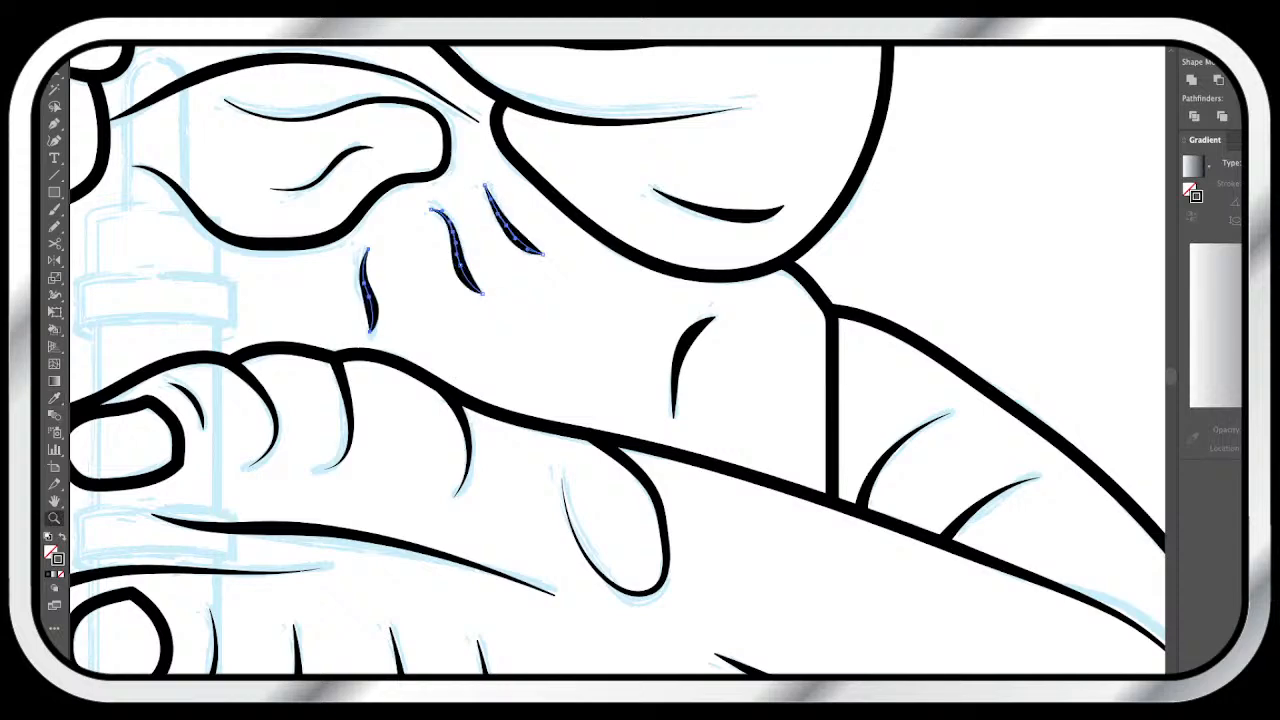
- Draw the three folds on the other side of the chest, between the cheek and the raised hand, along the sketch
{"action": "left_click", "coordinate": [662, 326], "text": "alt"}
{"action": "left_click", "coordinate": [662, 326], "text": "alt"}
{"action": "mouse_move", "coordinate": [662, 326]}
{"action": "left_mouse_down"}
{"action": "mouse_move", "coordinate": [888, 319]}
{"action": "mouse_move", "coordinate": [888, 279]}
{"action": "left_mouse_up"}
{"action": "key", "text": "super+equal"}
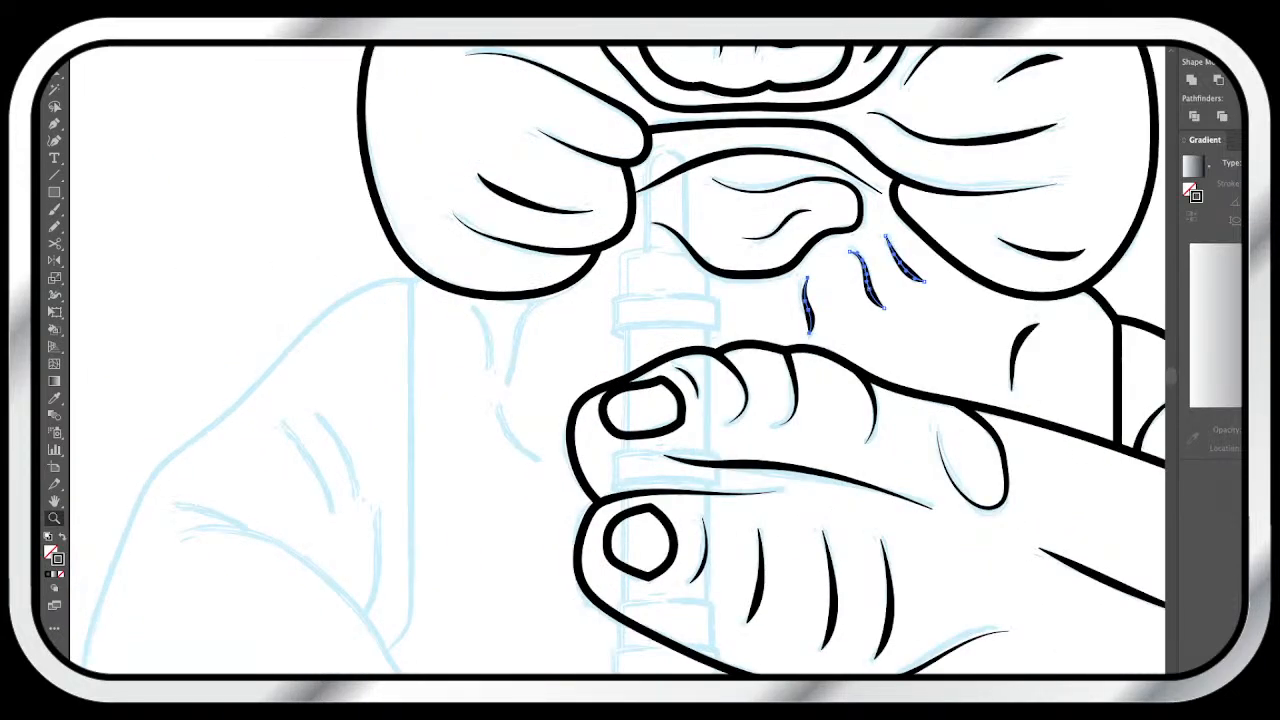
{"action": "scroll", "coordinate": [617, 360], "scroll_direction": "left", "scroll_amount": 1}
{"action": "scroll", "coordinate": [617, 360], "scroll_direction": "down", "scroll_amount": 1}
{"action": "scroll", "coordinate": [617, 360], "scroll_direction": "left", "scroll_amount": 1}
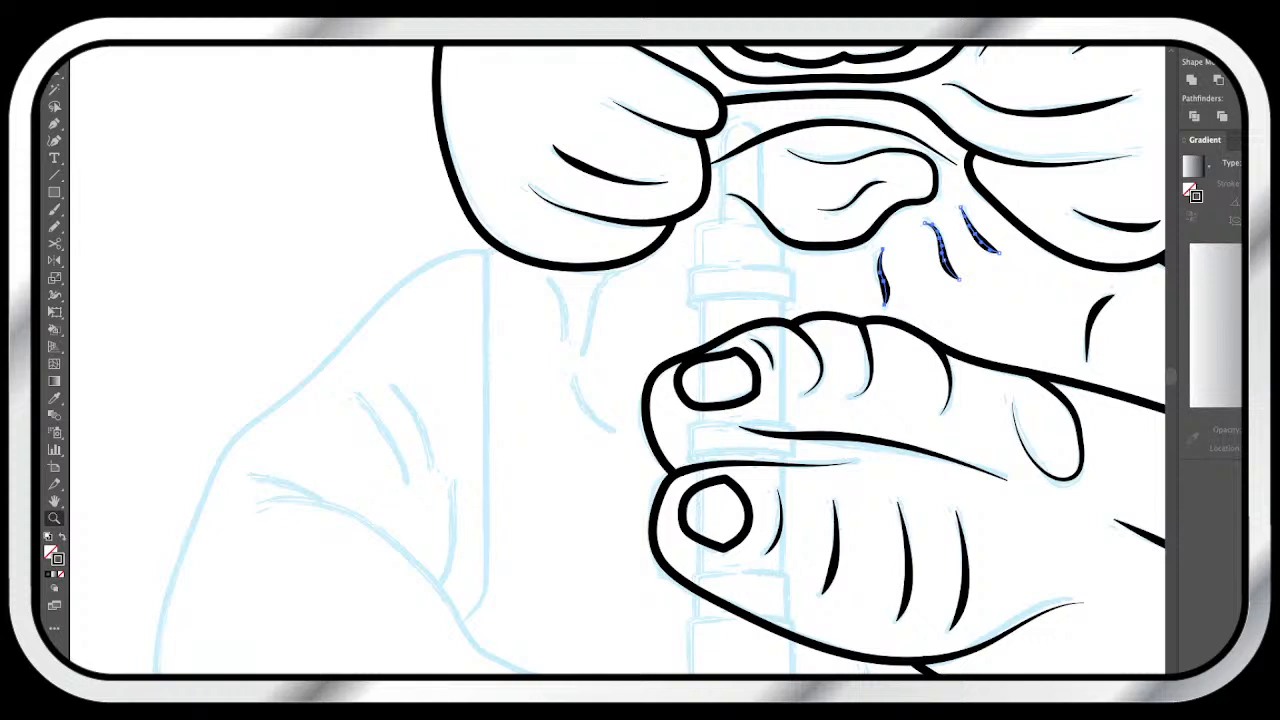
{"action": "left_click", "coordinate": [748, 466]}
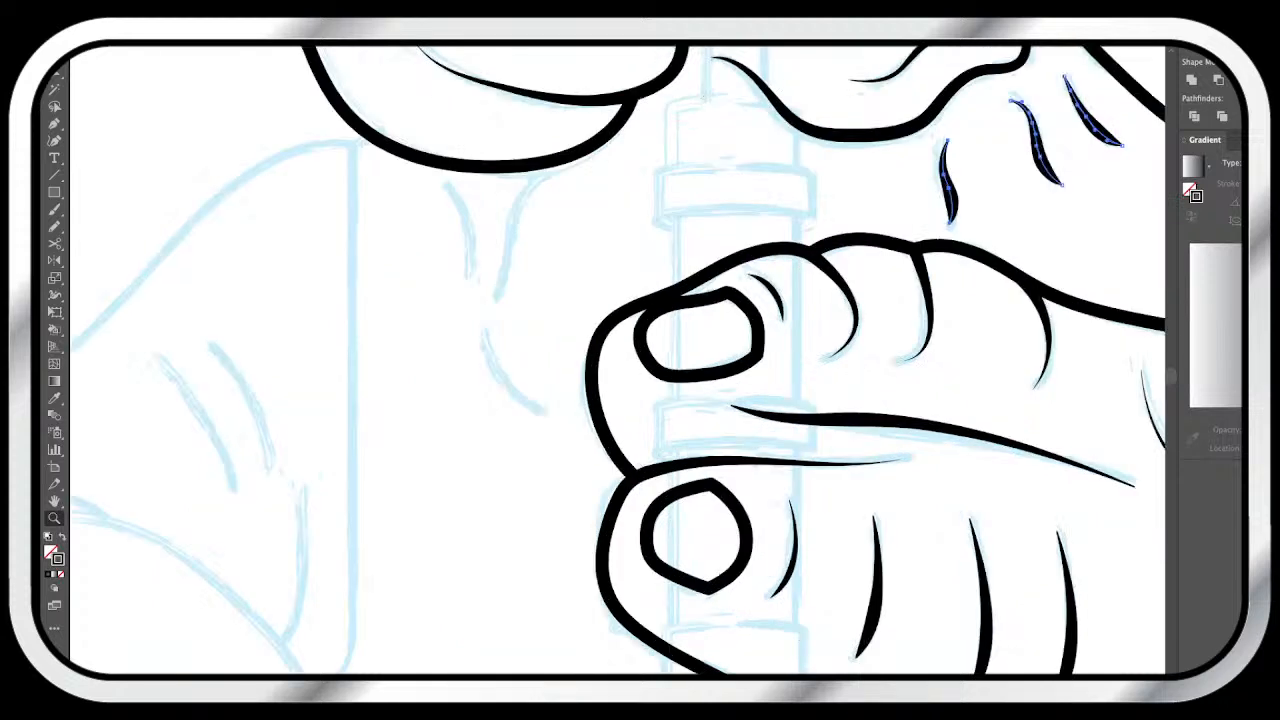
{"action": "key", "text": "n"}
{"action": "mouse_move", "coordinate": [549, 413]}
{"action": "left_mouse_down"}
{"action": "mouse_move", "coordinate": [486, 362]}
{"action": "mouse_move", "coordinate": [478, 330]}
{"action": "left_mouse_up"}
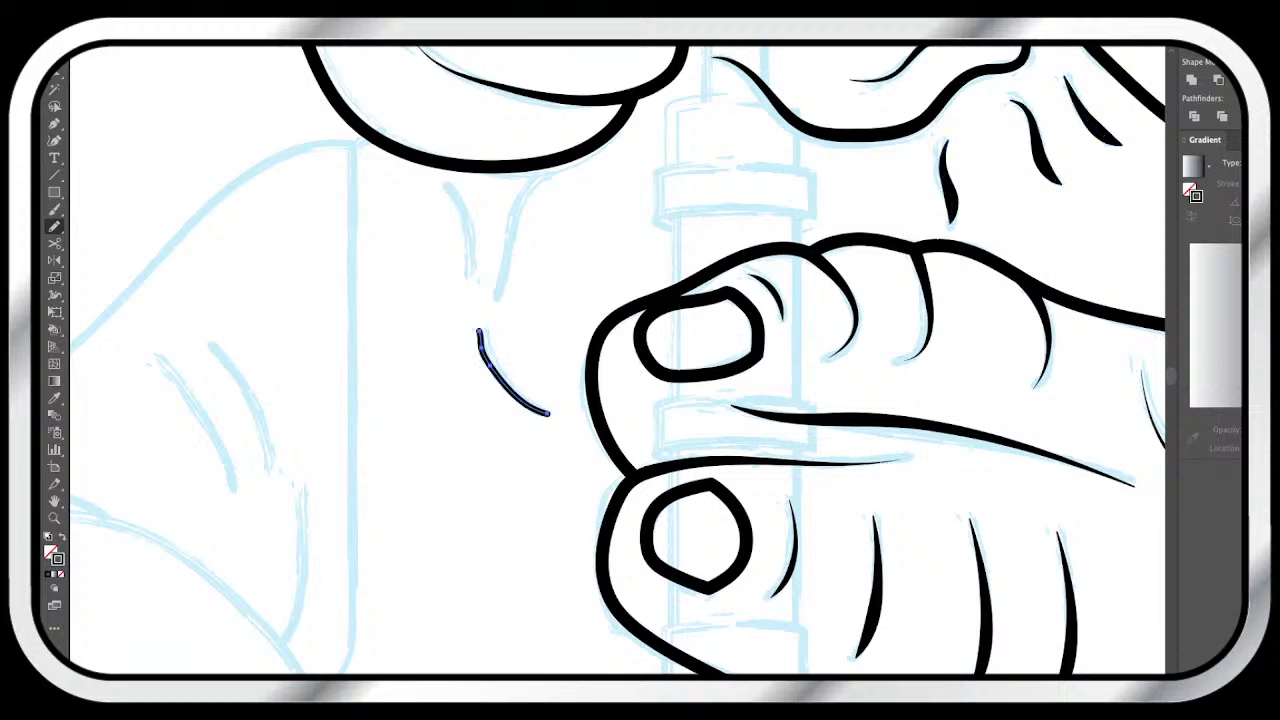
{"action": "left_click_drag", "start_coordinate": [445, 187], "coordinate": [463, 276]}
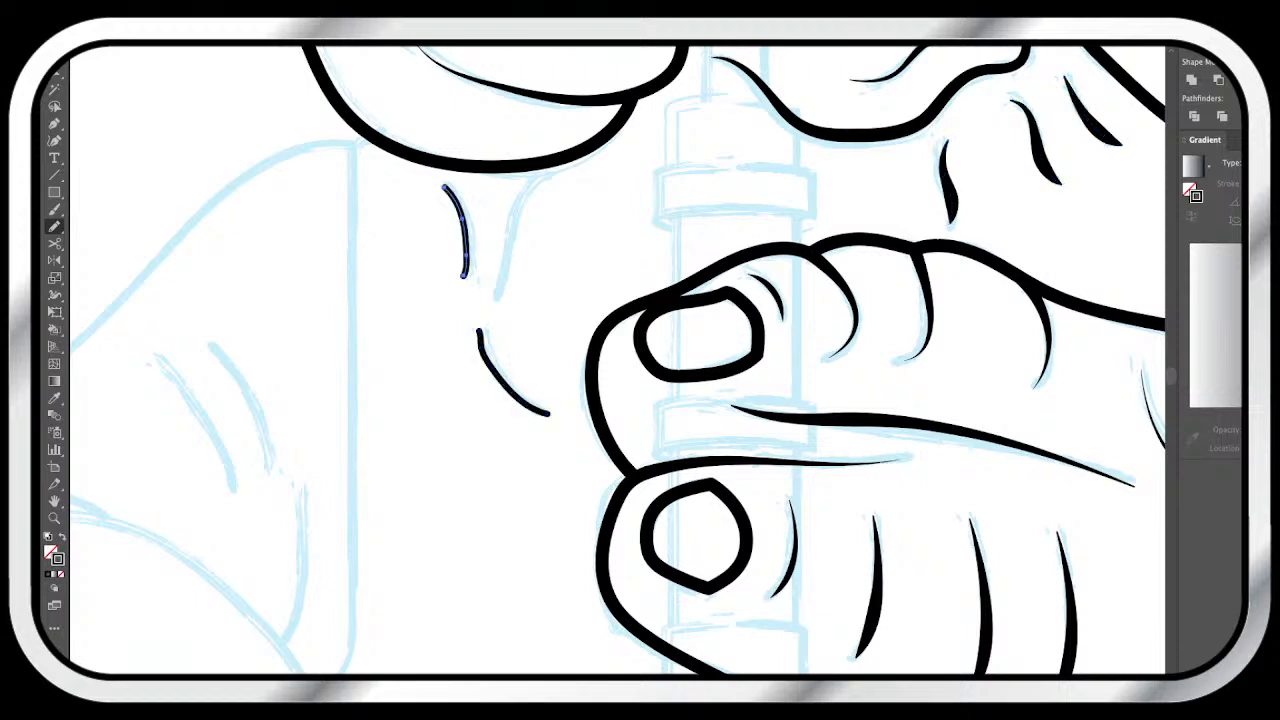
{"action": "mouse_move", "coordinate": [557, 163]}
{"action": "left_mouse_down"}
{"action": "mouse_move", "coordinate": [523, 197]}
{"action": "mouse_move", "coordinate": [509, 240]}
{"action": "left_mouse_up"}
{"action": "left_click_drag", "start_coordinate": [497, 296], "coordinate": [476, 298]}
- Select the three new chest folds and give them a thicker stroke that tapers at both ends
{"action": "key", "text": "v"}
{"action": "left_click", "coordinate": [508, 391], "text": "shift"}
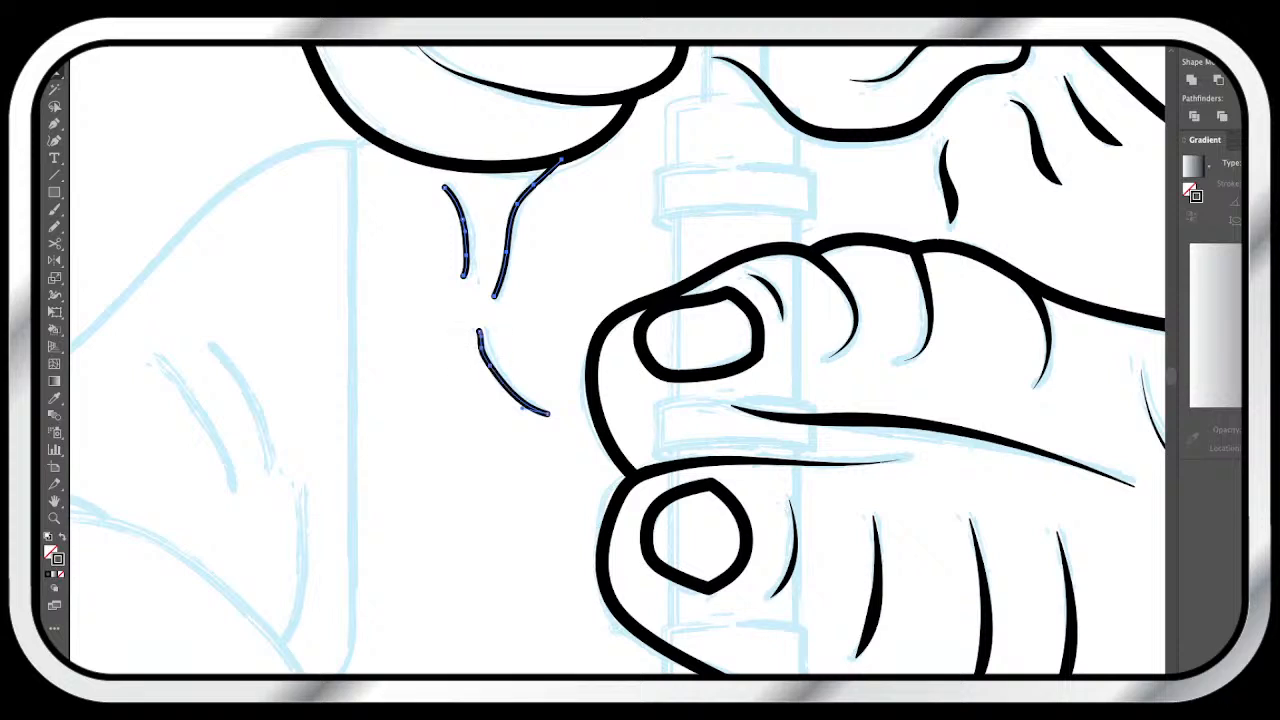
{"action": "key", "text": "super+shift+a"}
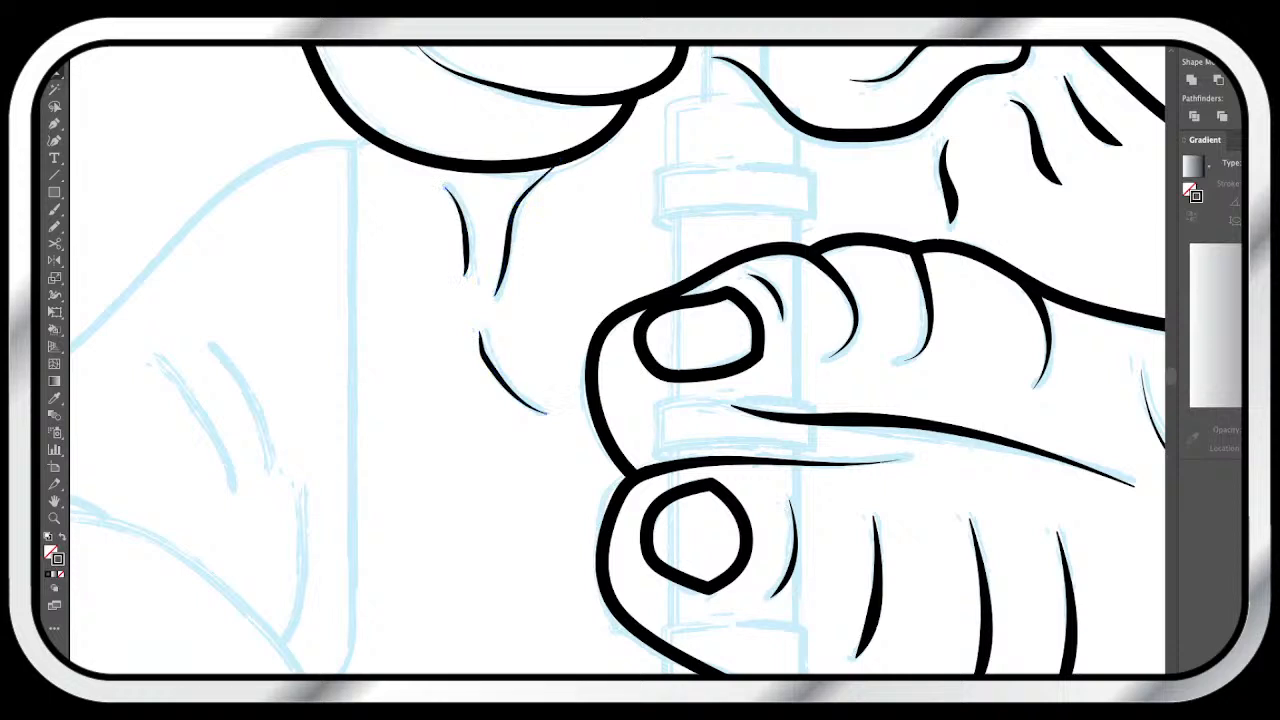
{"action": "left_click_drag", "start_coordinate": [525, 360], "coordinate": [535, 375]}
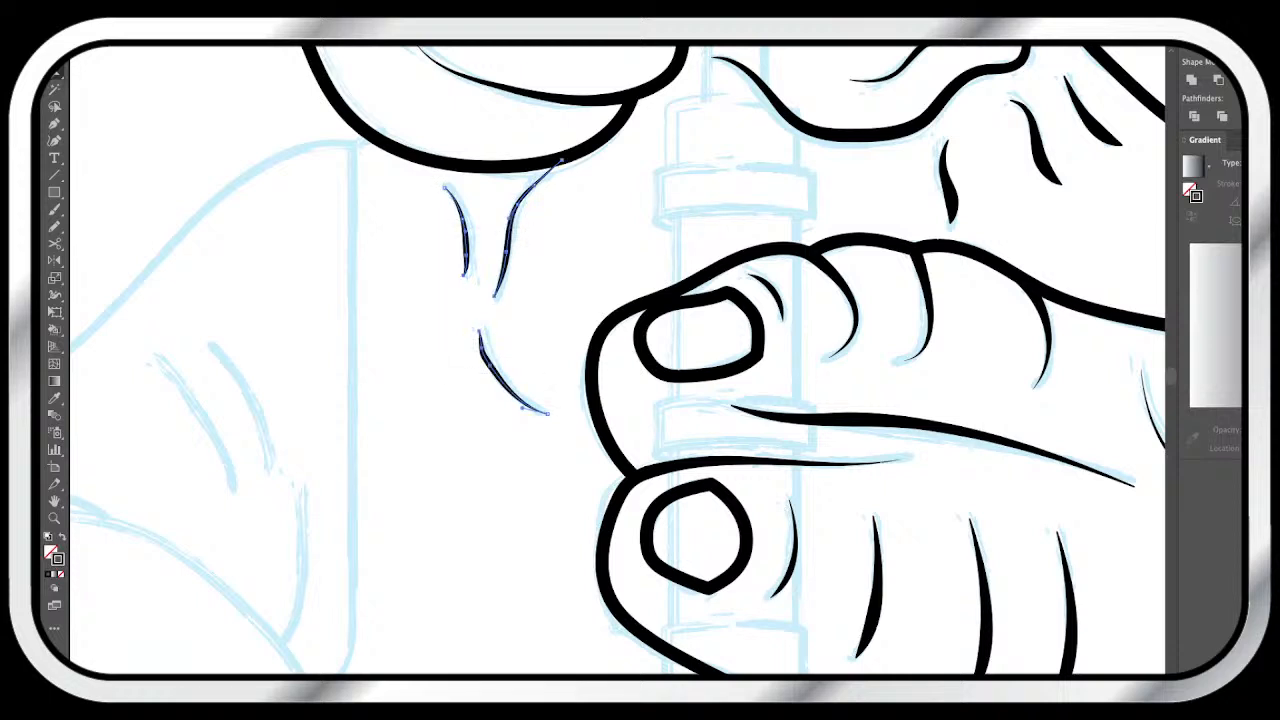
{"action": "key", "text": "i"}
{"action": "key", "text": "v"}
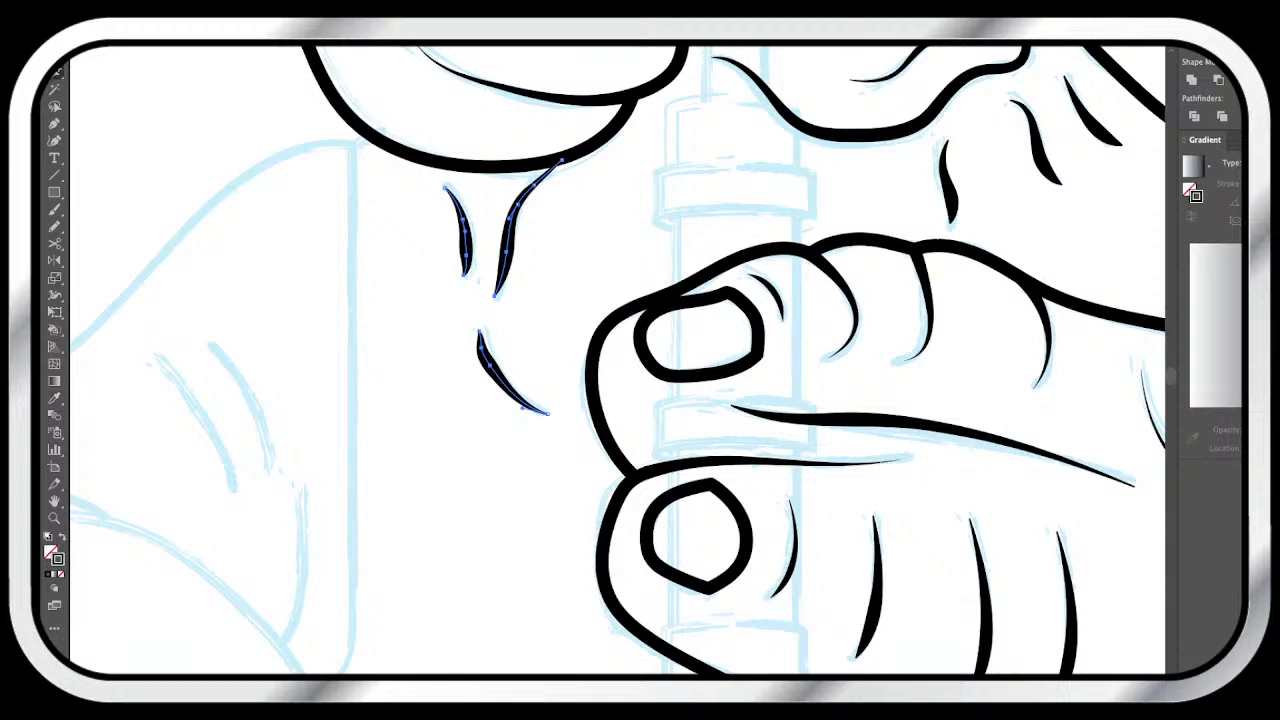
- Change the chest folds to one-ended tapers: thick at the cheek for the touching fold, thick at the facing ends for the other two
{"action": "key", "text": "ctrl+shift+a"}
{"action": "left_click", "coordinate": [509, 232]}
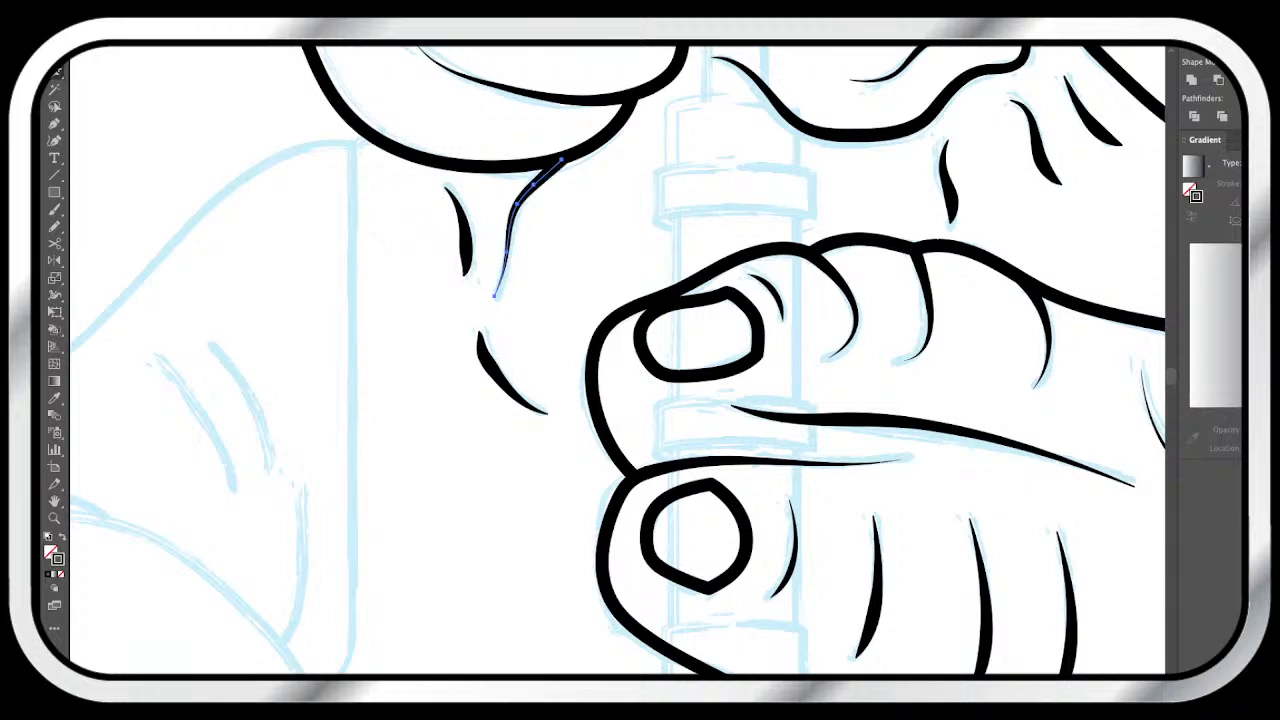
{"action": "key", "text": "ctrl+shift+a"}
{"action": "scroll", "coordinate": [617, 360], "scroll_direction": "left", "scroll_amount": 3}
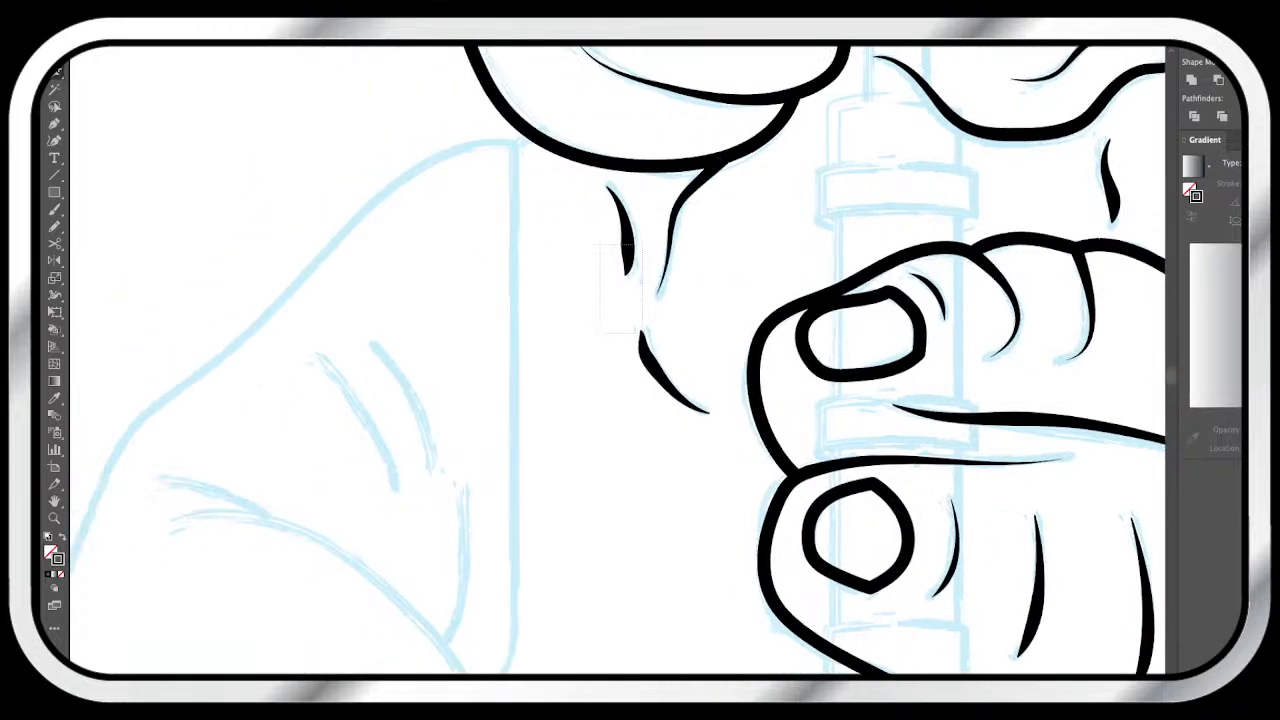
{"action": "left_click", "coordinate": [627, 236]}
{"action": "key", "text": "n"}
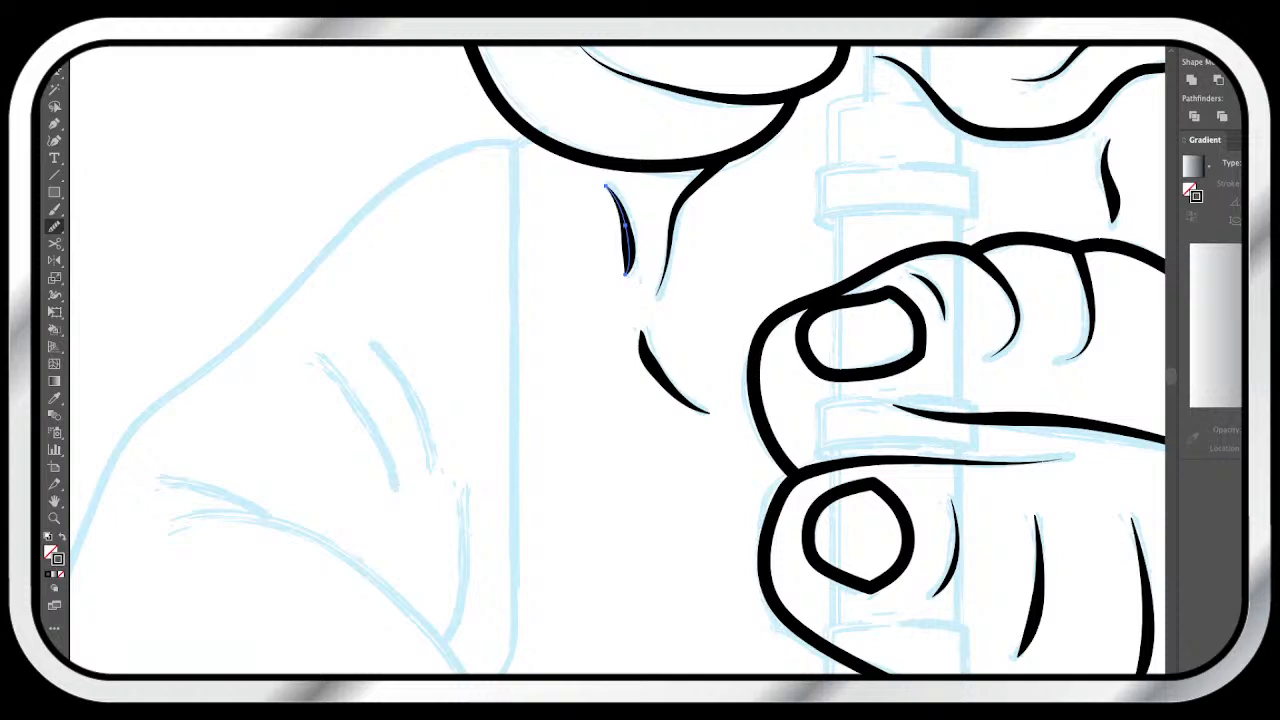
{"action": "key", "text": "a"}
{"action": "key", "text": "super+shift+a"}
{"action": "scroll", "coordinate": [617, 360], "scroll_direction": "down", "scroll_amount": 2}
{"action": "key", "text": "z"}
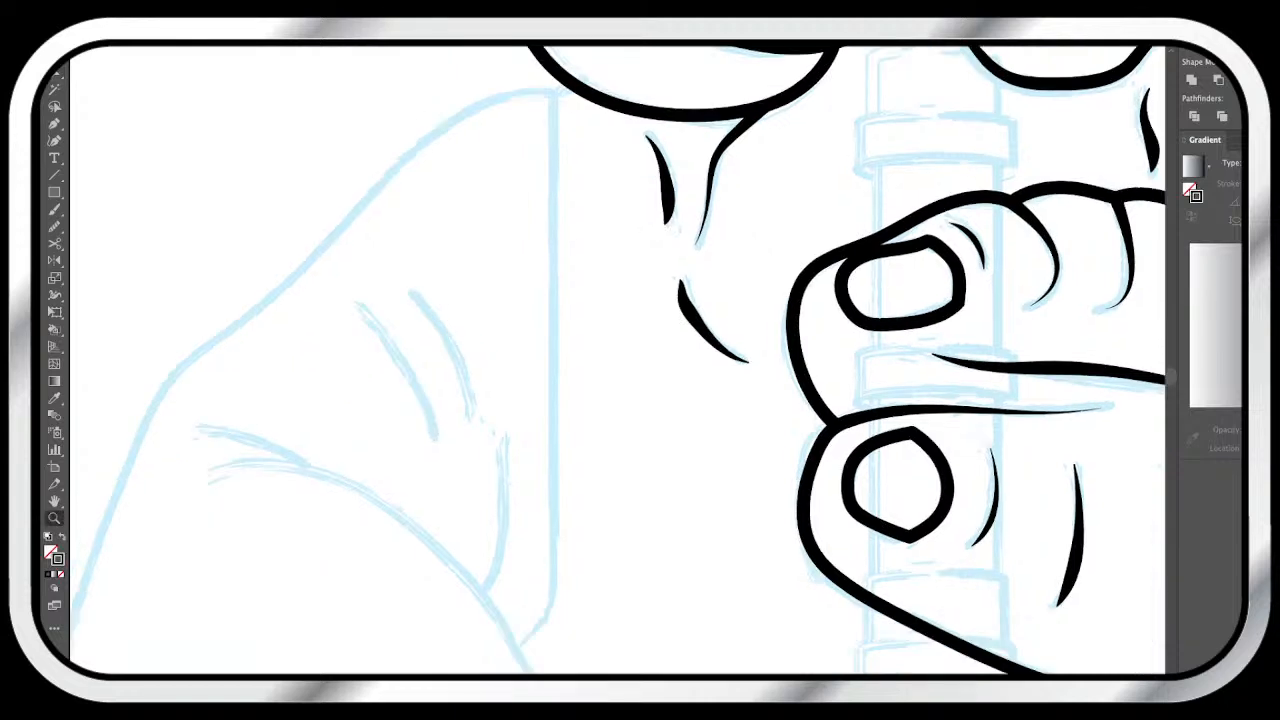
- Draw the three short fold lines inside the un-inked shoulder shape beside the hands, following the blue sketch
{"action": "key", "text": "super+minus"}
{"action": "scroll", "coordinate": [617, 360], "scroll_direction": "right", "scroll_amount": 2}
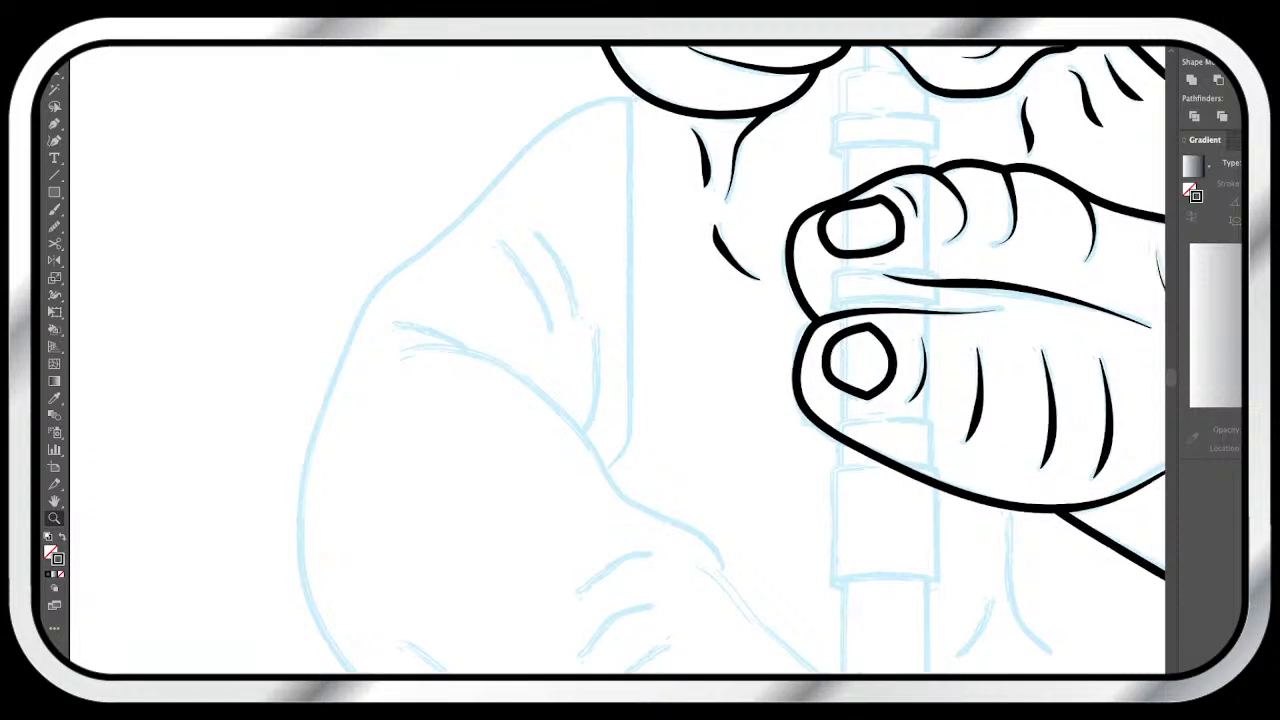
{"action": "key", "text": "n"}
{"action": "left_click_drag", "start_coordinate": [595, 406], "coordinate": [595, 337]}
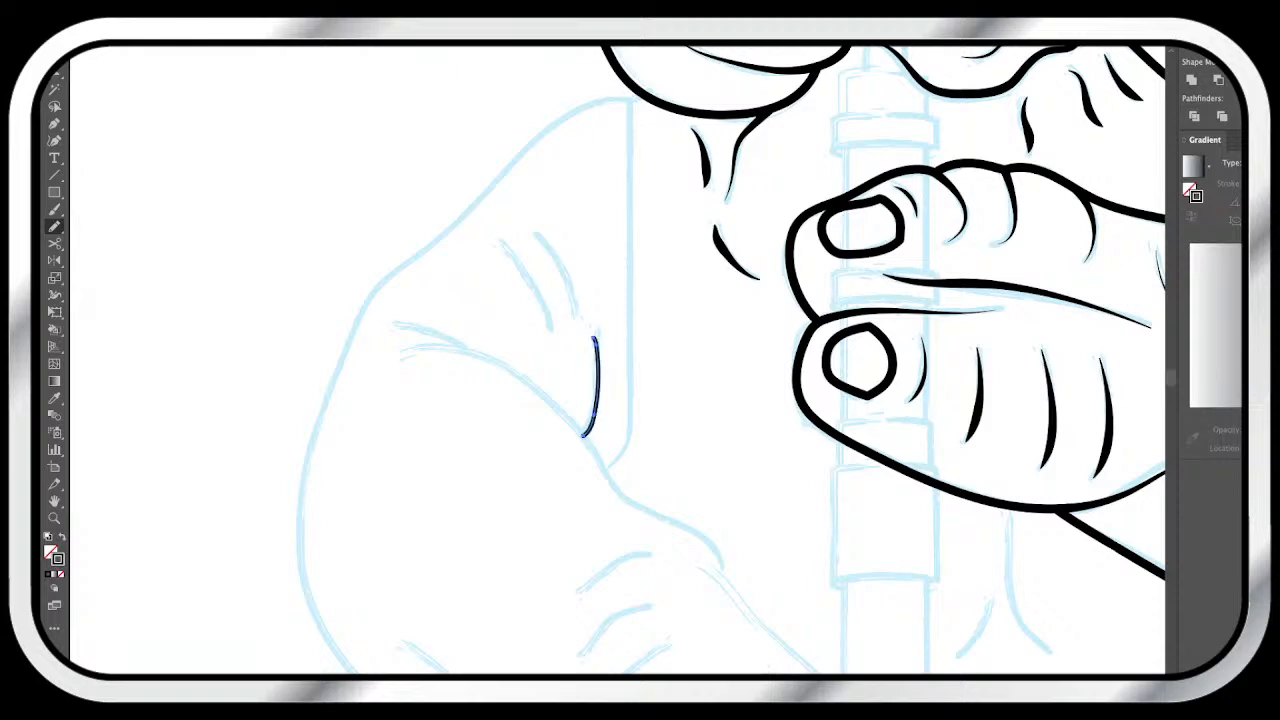
{"action": "left_click_drag", "start_coordinate": [502, 244], "coordinate": [548, 329]}
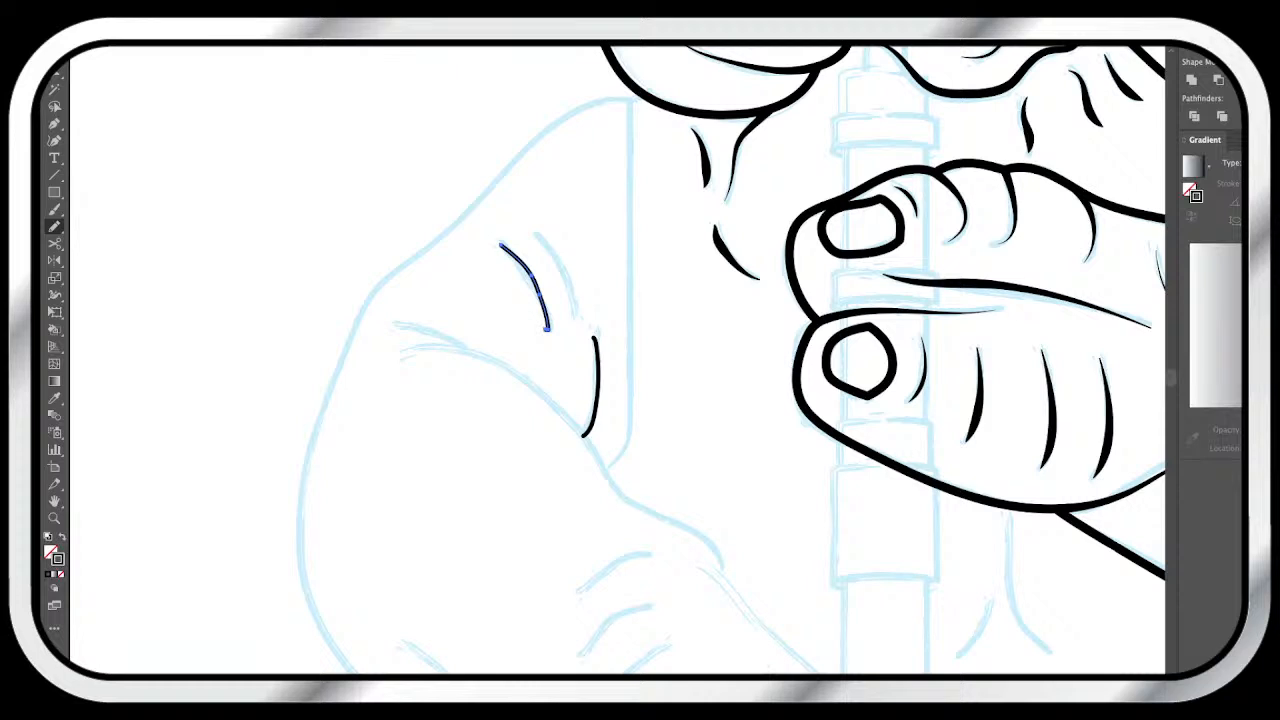
{"action": "left_click_drag", "start_coordinate": [535, 233], "coordinate": [570, 318]}
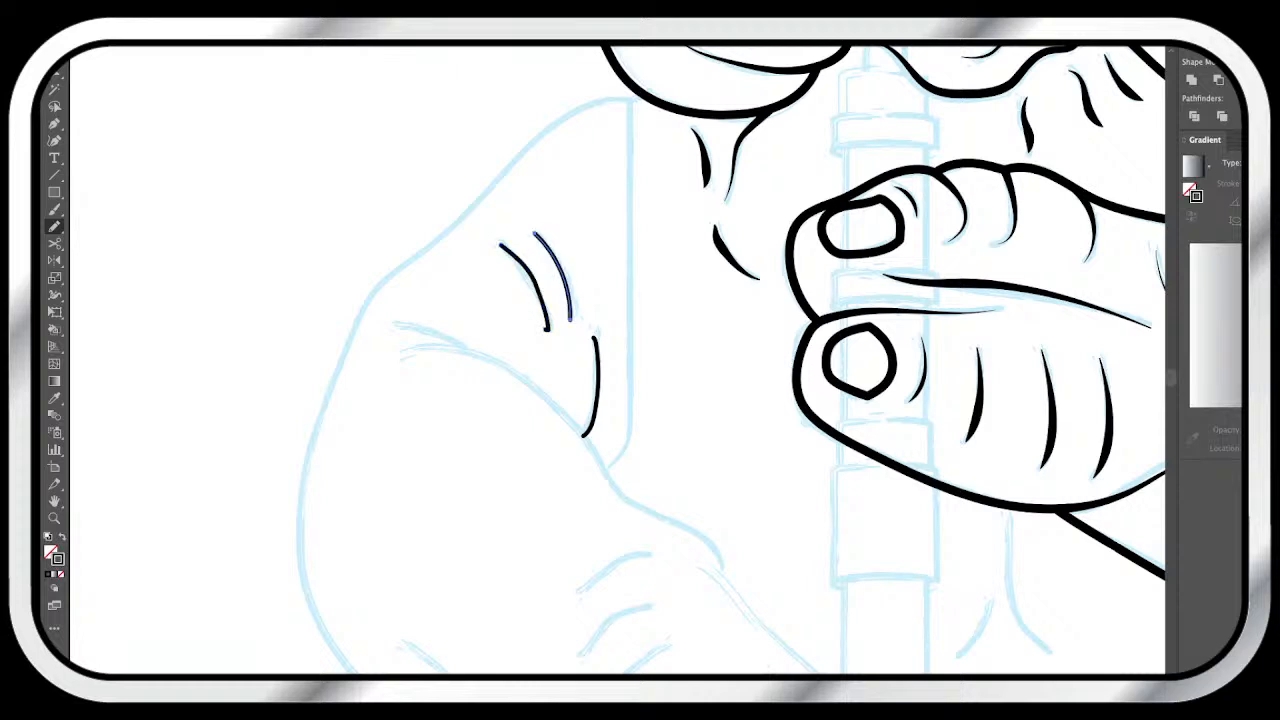
- Thicken the three shoulder folds, tapering the upper two at both ends and the lower one only toward its upper end
{"action": "key", "text": "v"}
{"action": "left_click", "coordinate": [540, 296]}
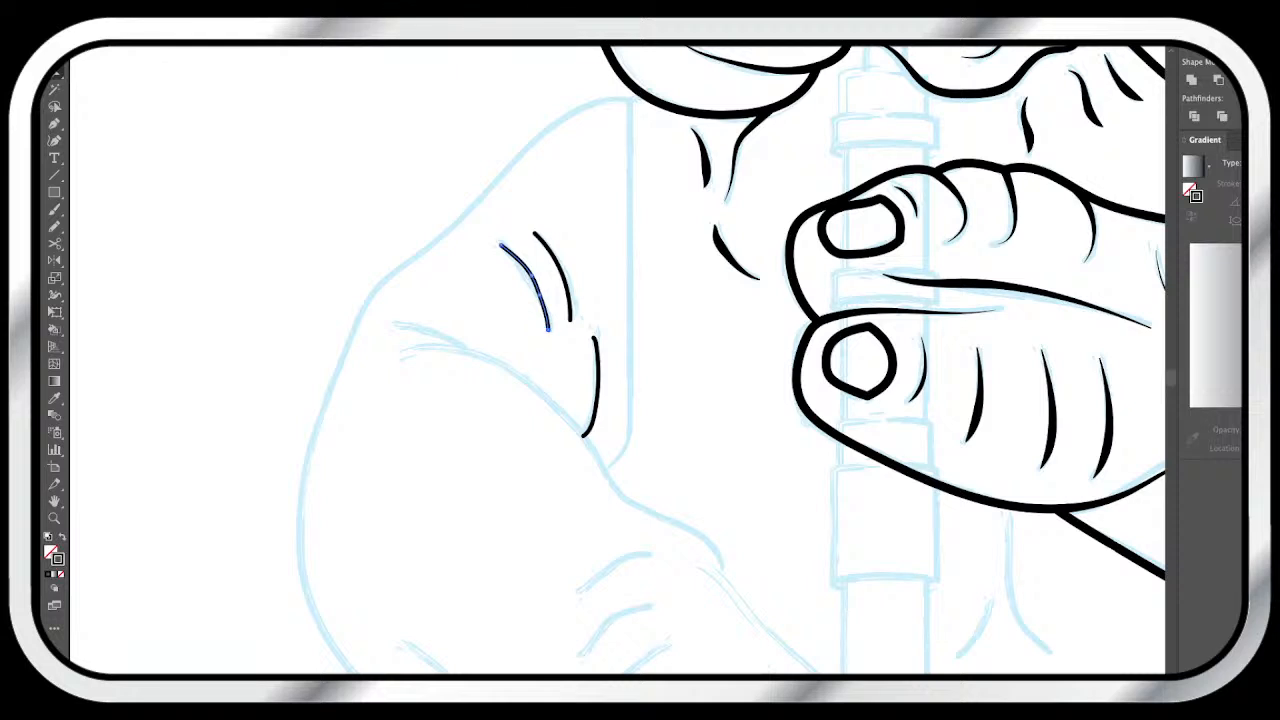
{"action": "left_click", "coordinate": [598, 387]}
{"action": "left_click", "coordinate": [525, 285]}
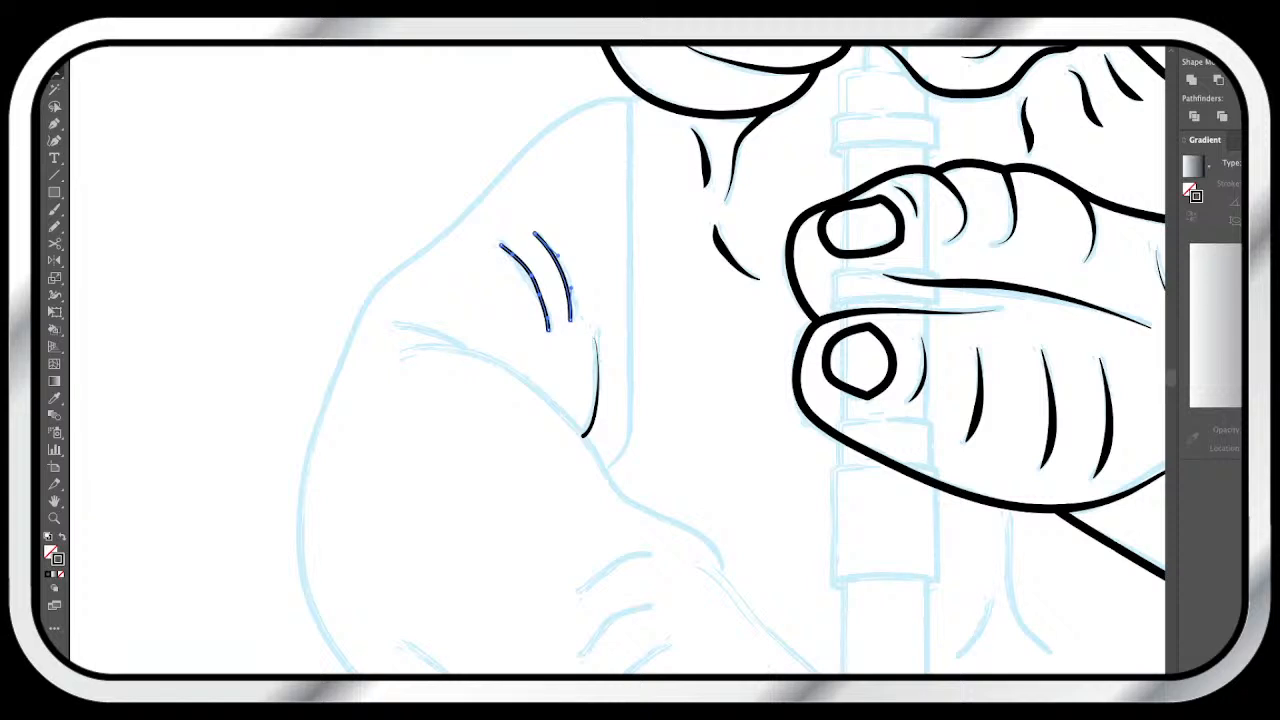
{"action": "key", "text": "ctrl+z"}
{"action": "key", "text": "ctrl+z"}
{"action": "key", "text": "i"}
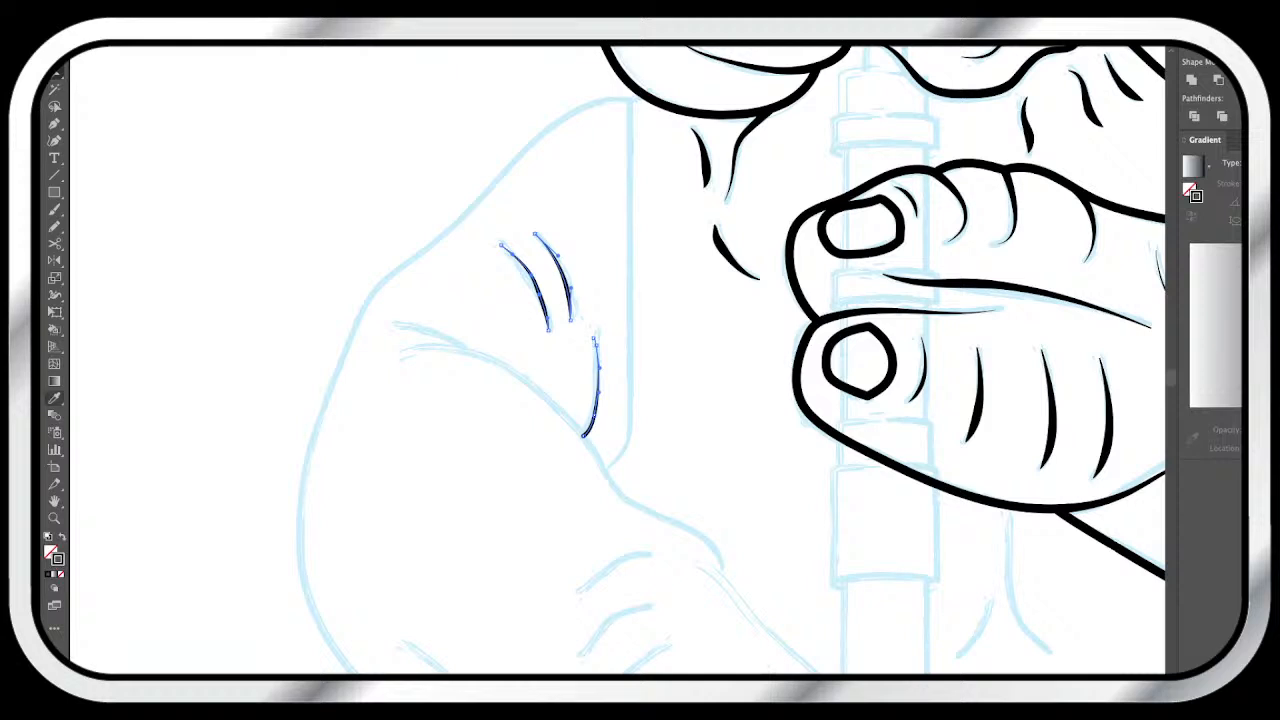
{"action": "key", "text": "ctrl+shift+z"}
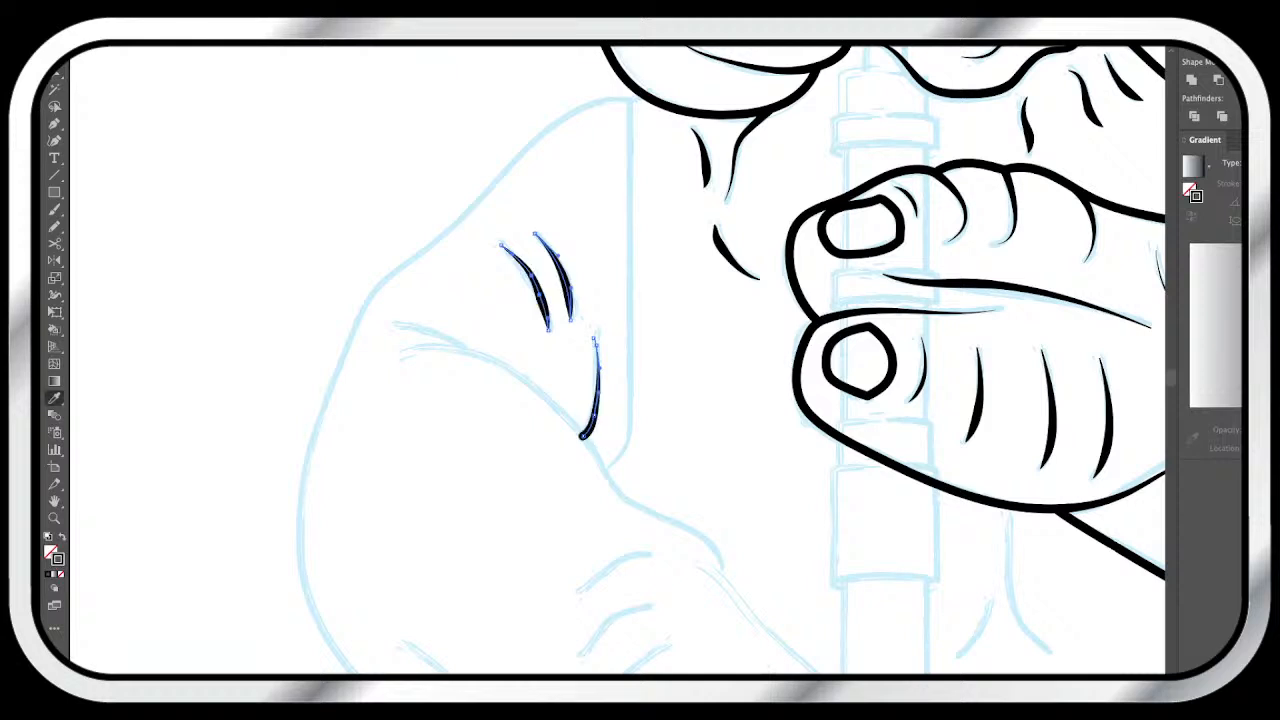
- Draw the straight vertical edge over the sketch beside the hand and extend its lower end with a short curve to the hand contour
{"action": "key", "text": "v"}
{"action": "key", "text": "ctrl+shift+a"}
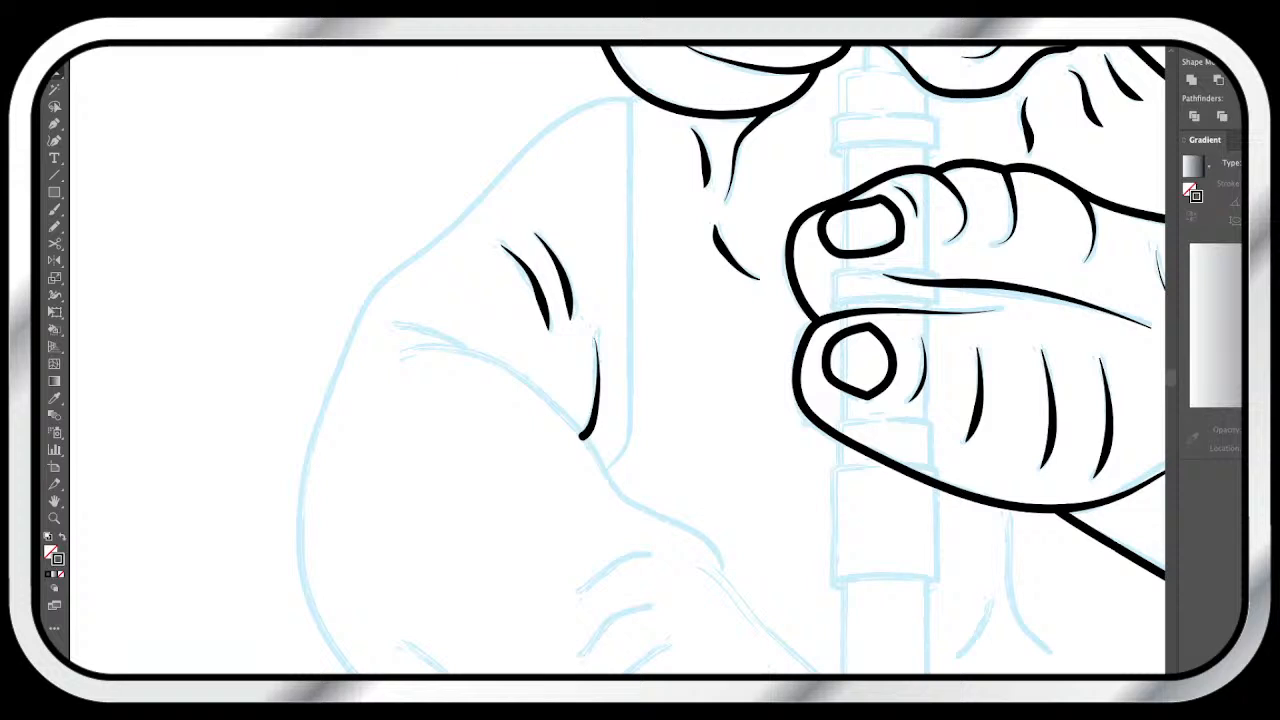
{"action": "key", "text": "p"}
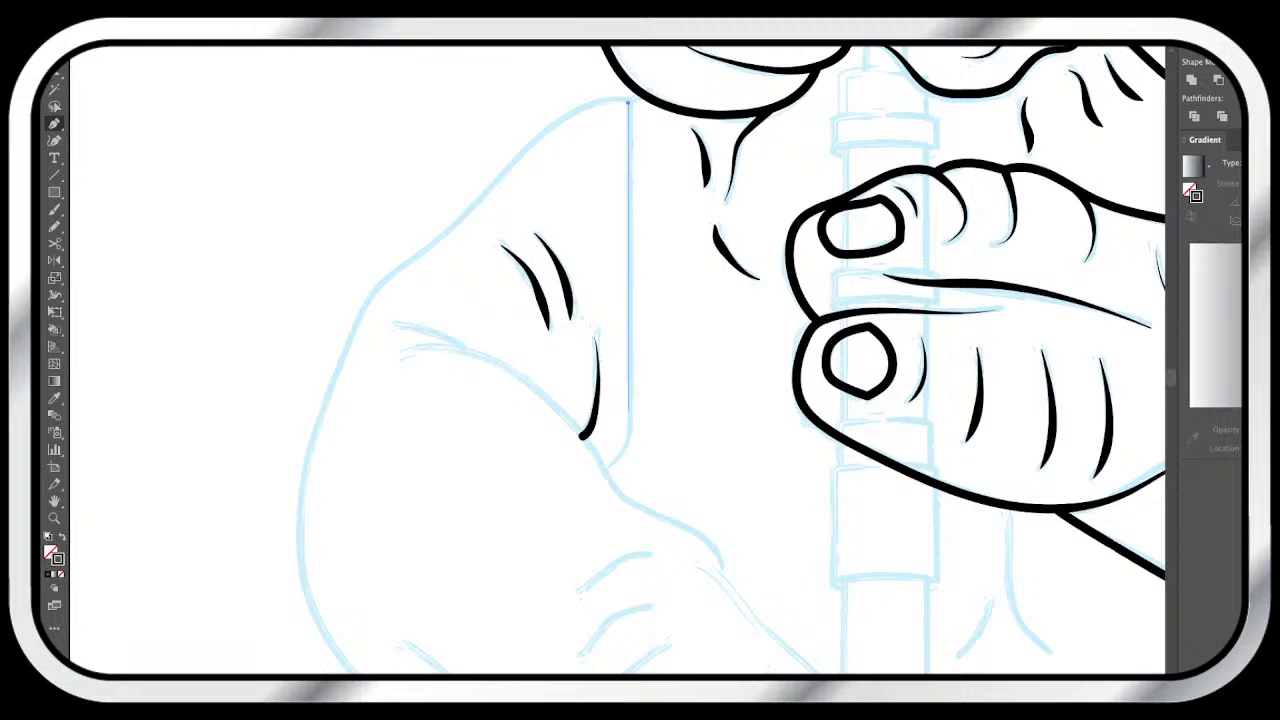
{"action": "left_click", "coordinate": [628, 101]}
{"action": "left_click", "coordinate": [628, 422], "text": "shift"}
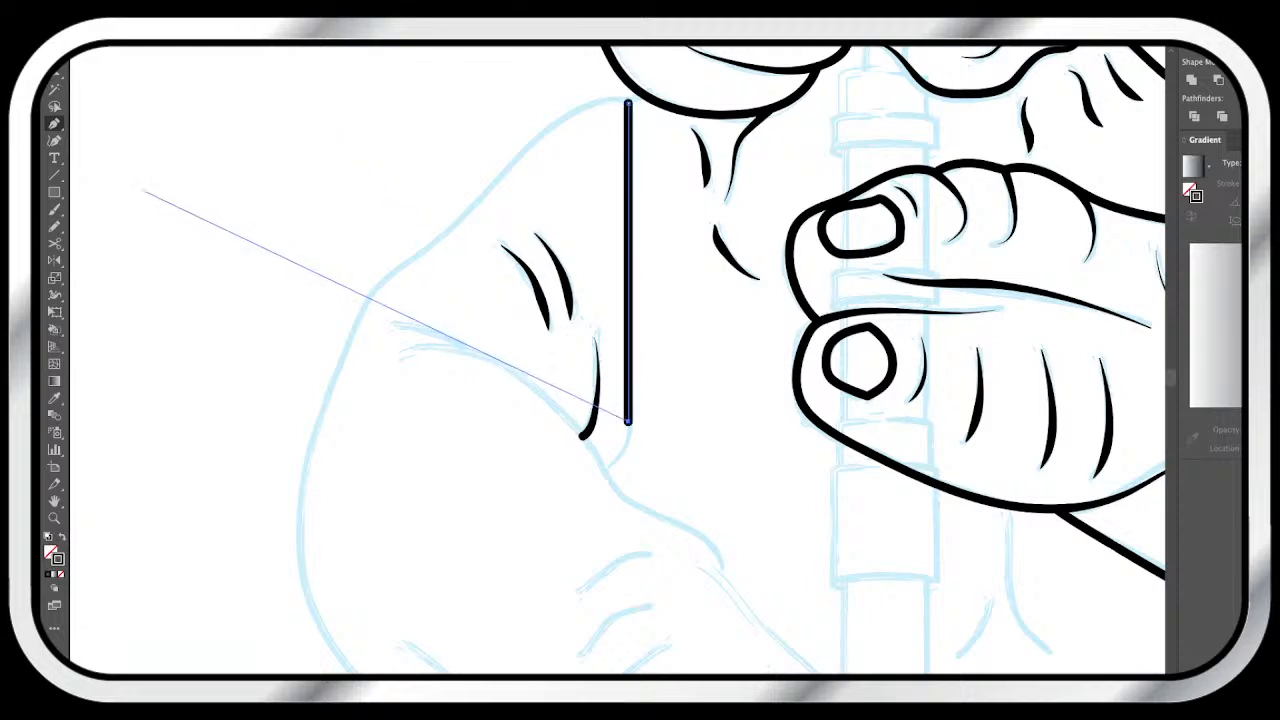
{"action": "key", "text": "n"}
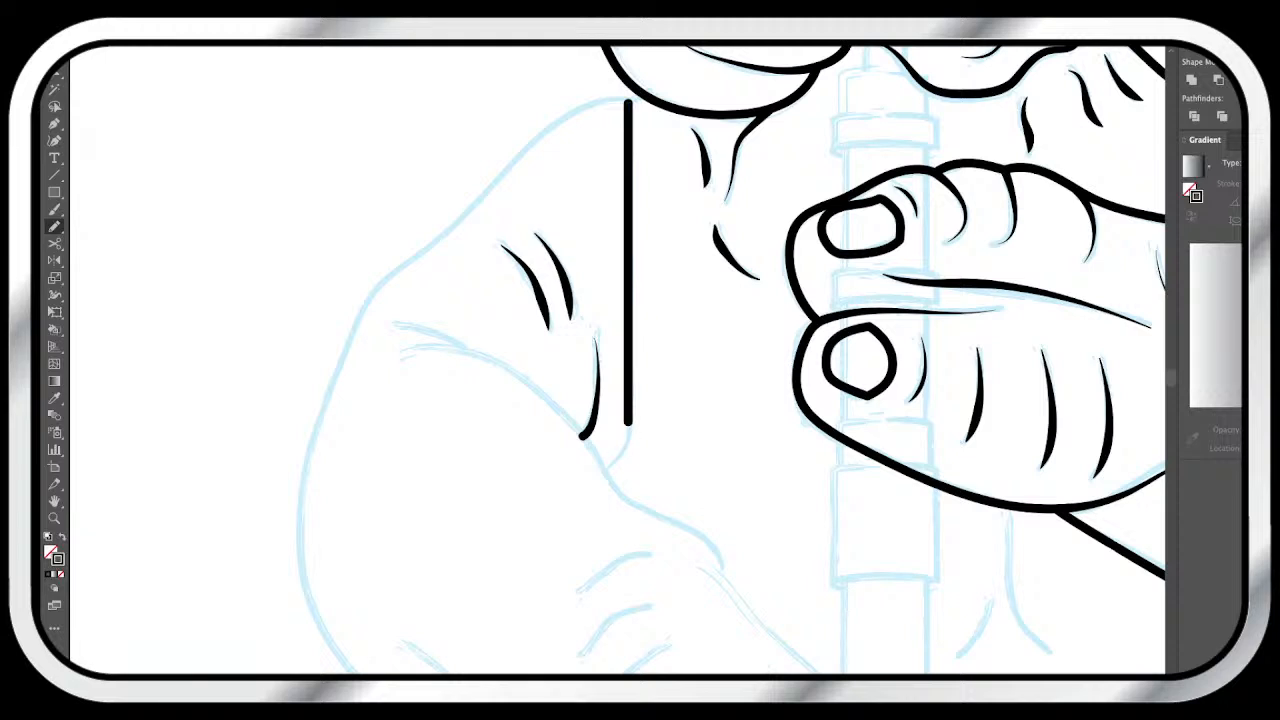
{"action": "left_click_drag", "start_coordinate": [628, 424], "coordinate": [600, 468]}
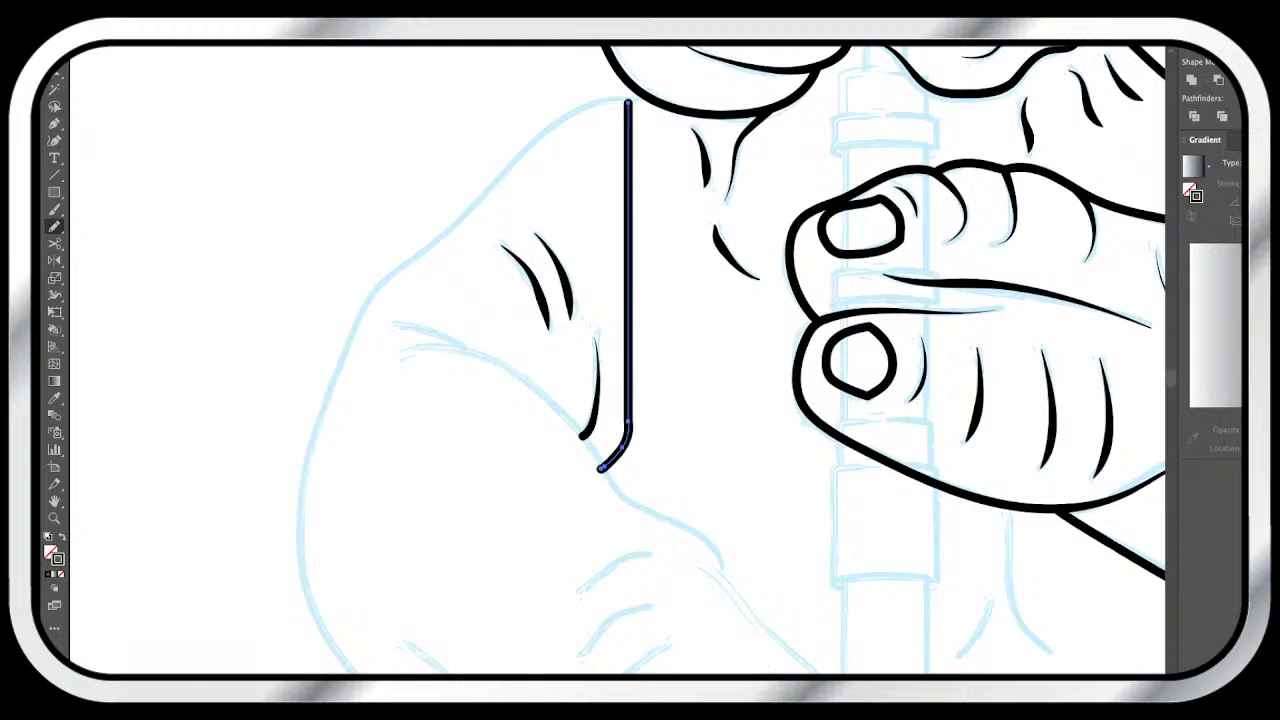
- Remove the stray end point from the curved lower tip of the vertical edge so it ends cleanly at the hand contour
{"action": "key", "text": "ctrl+plus"}
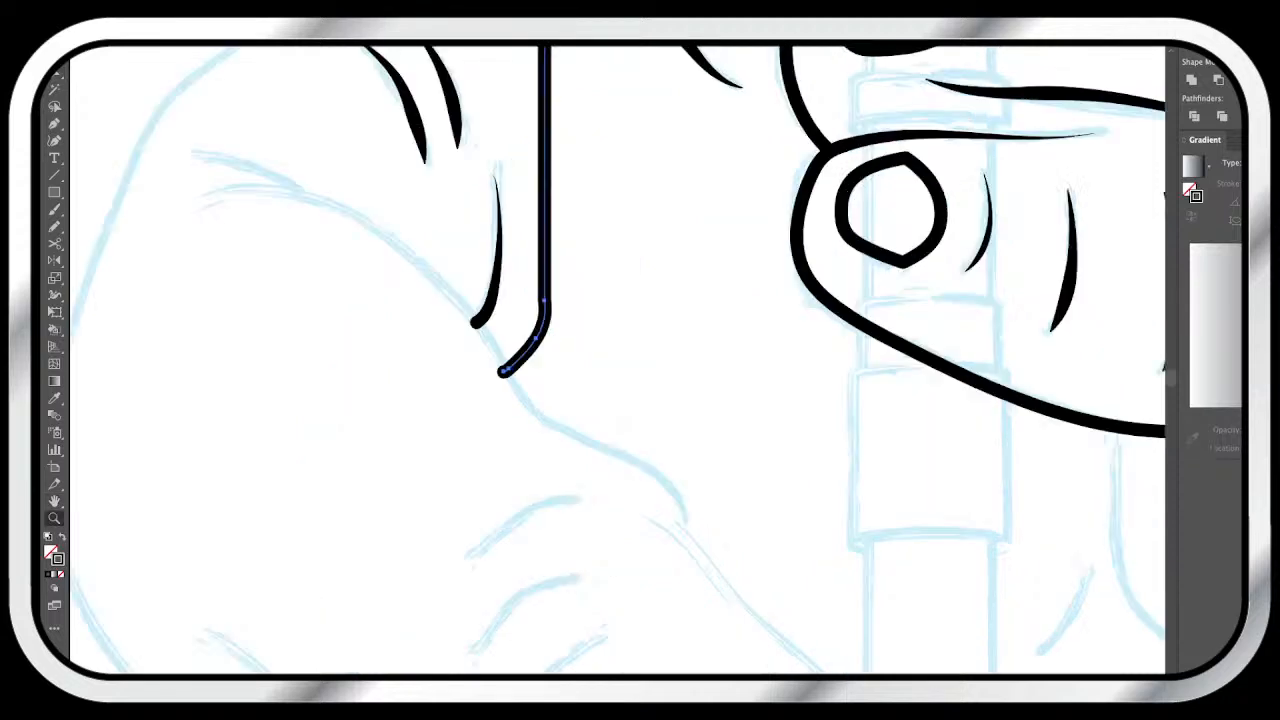
{"action": "key", "text": "ctrl+plus"}
{"action": "key", "text": "v"}
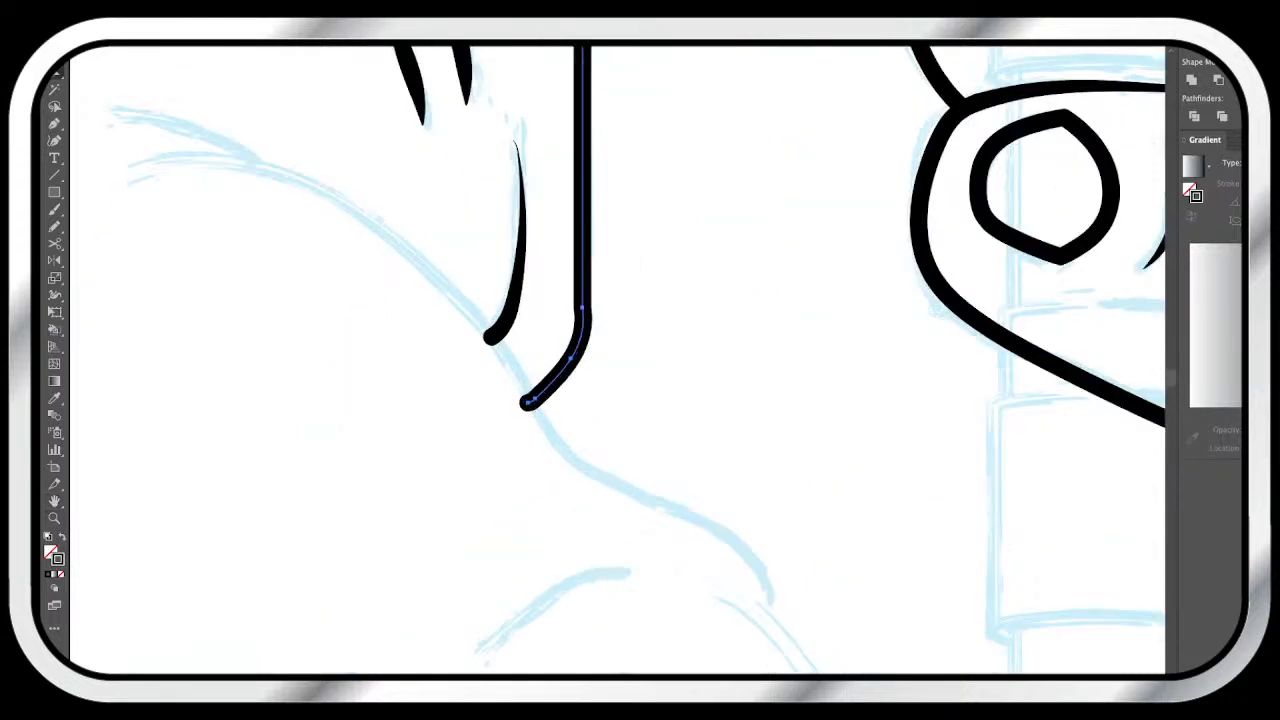
{"action": "key", "text": "ctrl+shift+a"}
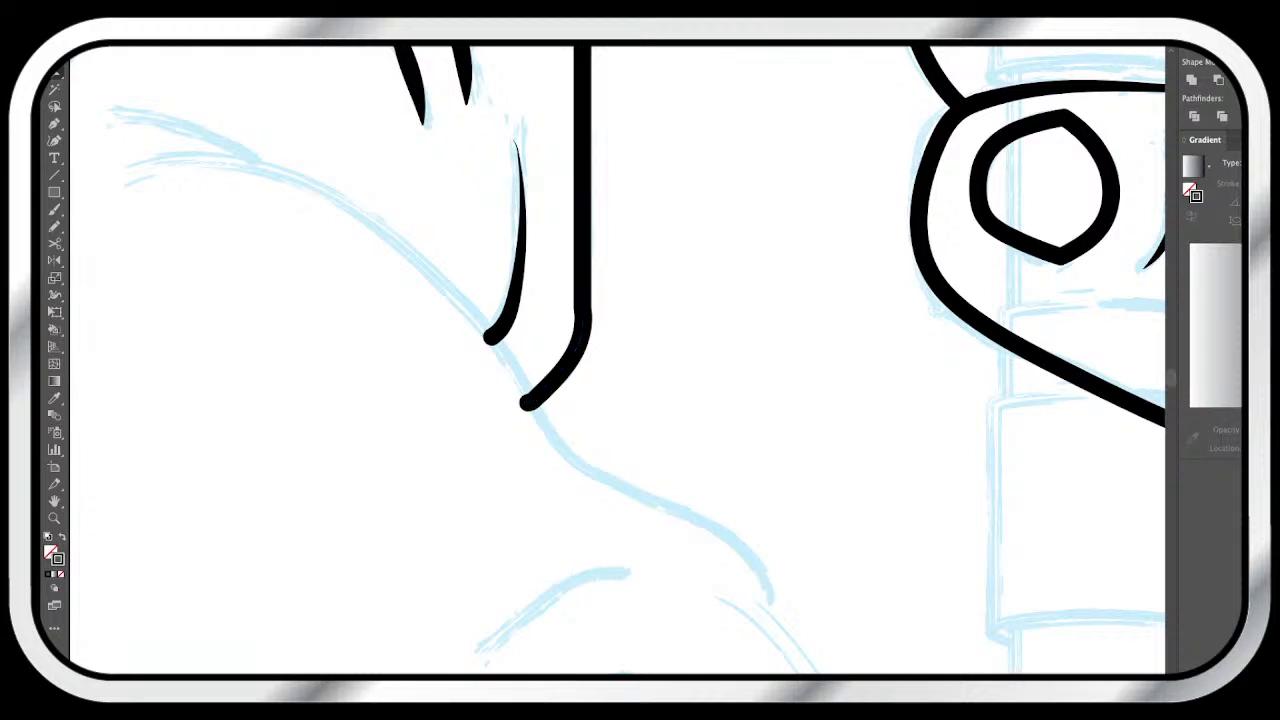
{"action": "left_click", "coordinate": [570, 358]}
{"action": "left_click", "coordinate": [528, 402]}
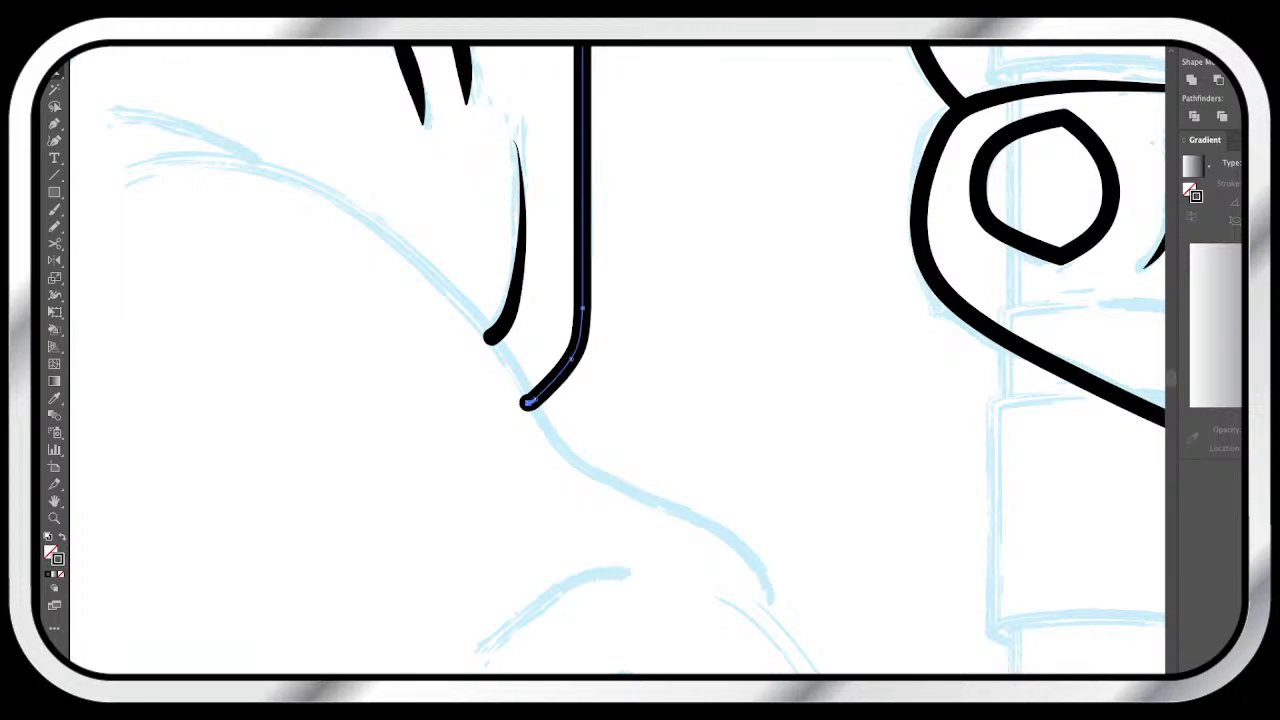
{"action": "key", "text": "ctrl+shift+a"}
{"action": "key", "text": "z"}
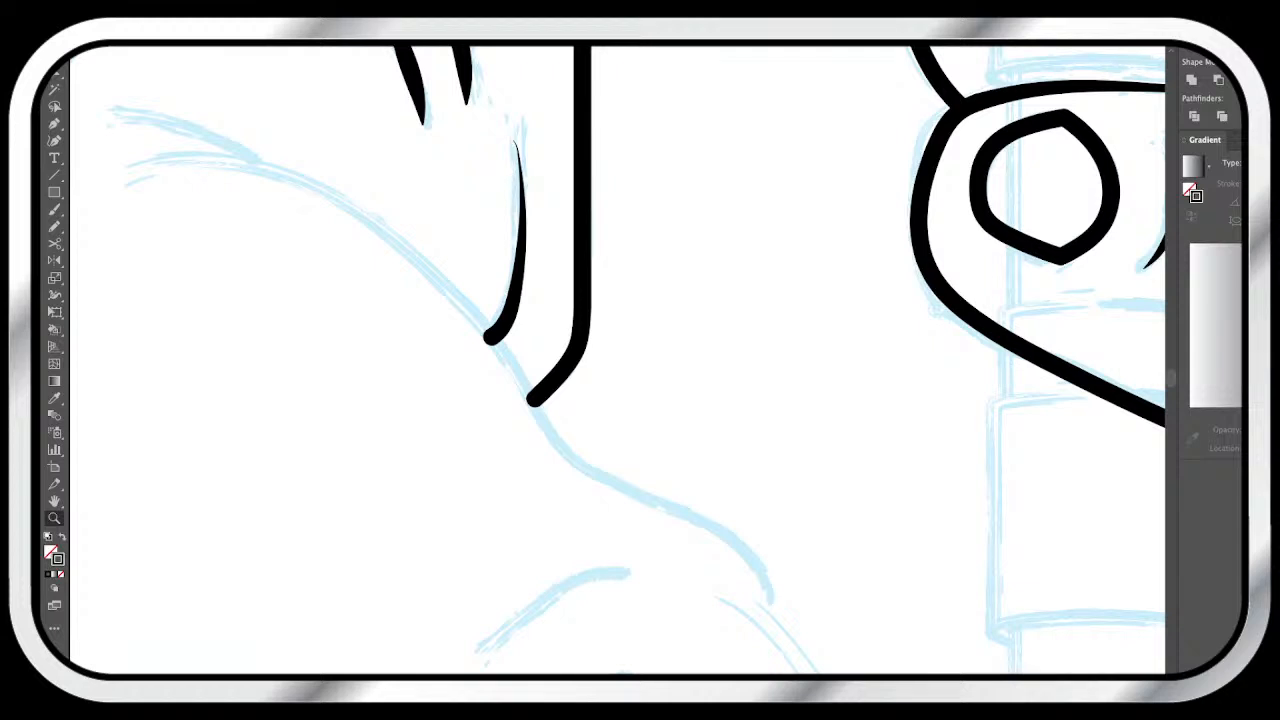
- Trace the outer outline from the top of the vertical edge around the back of the hand to the base of the lower finger
{"action": "key", "text": "ctrl+minus"}
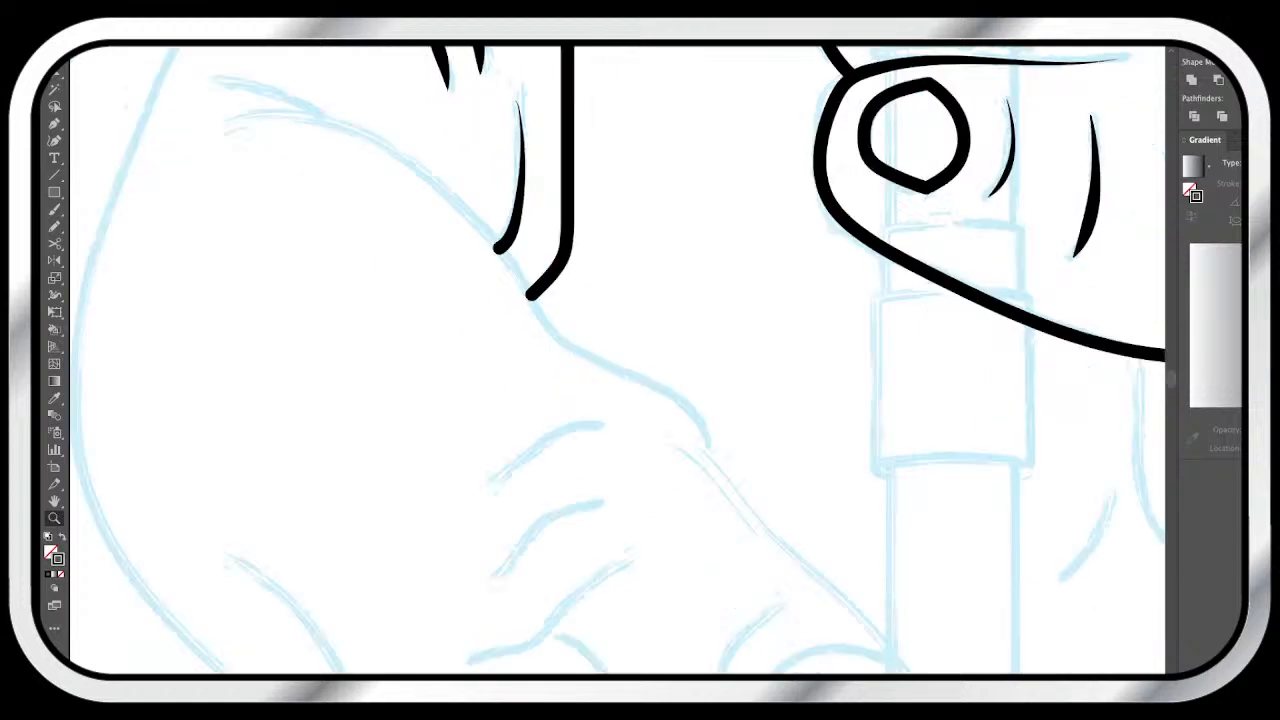
{"action": "key", "text": "ctrl+minus"}
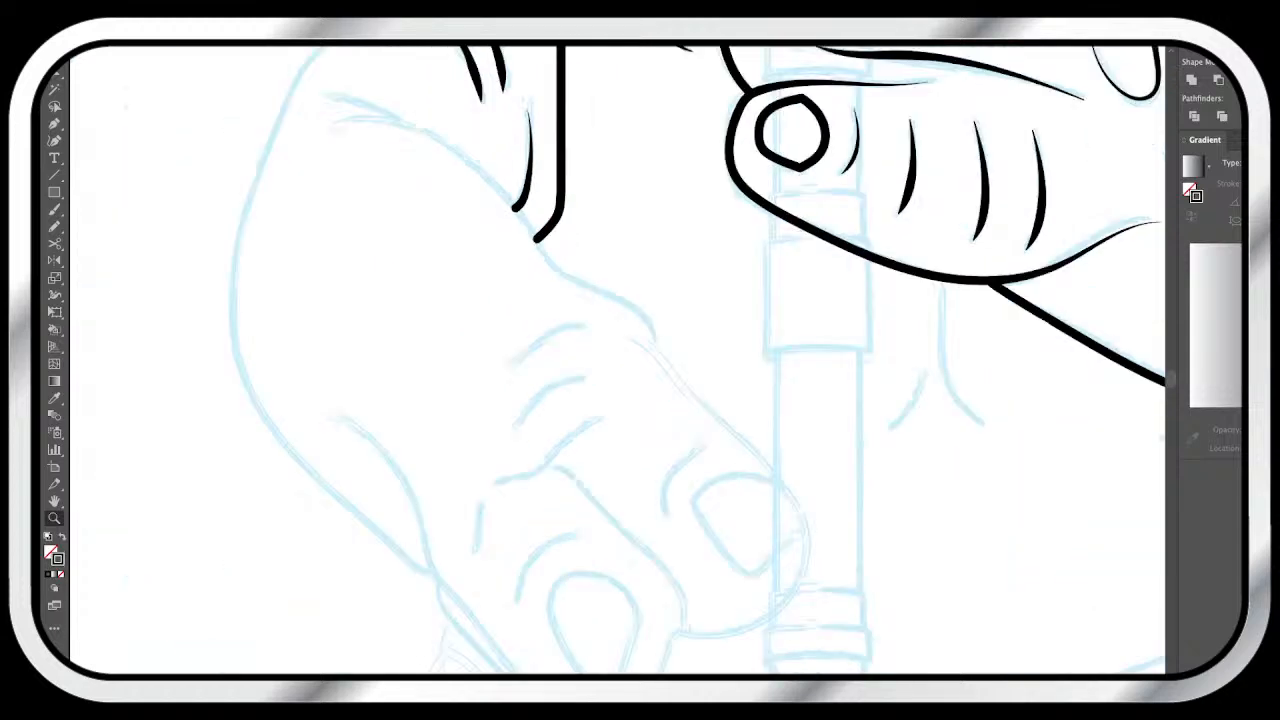
{"action": "scroll", "coordinate": [617, 360], "scroll_direction": "up", "scroll_amount": 5}
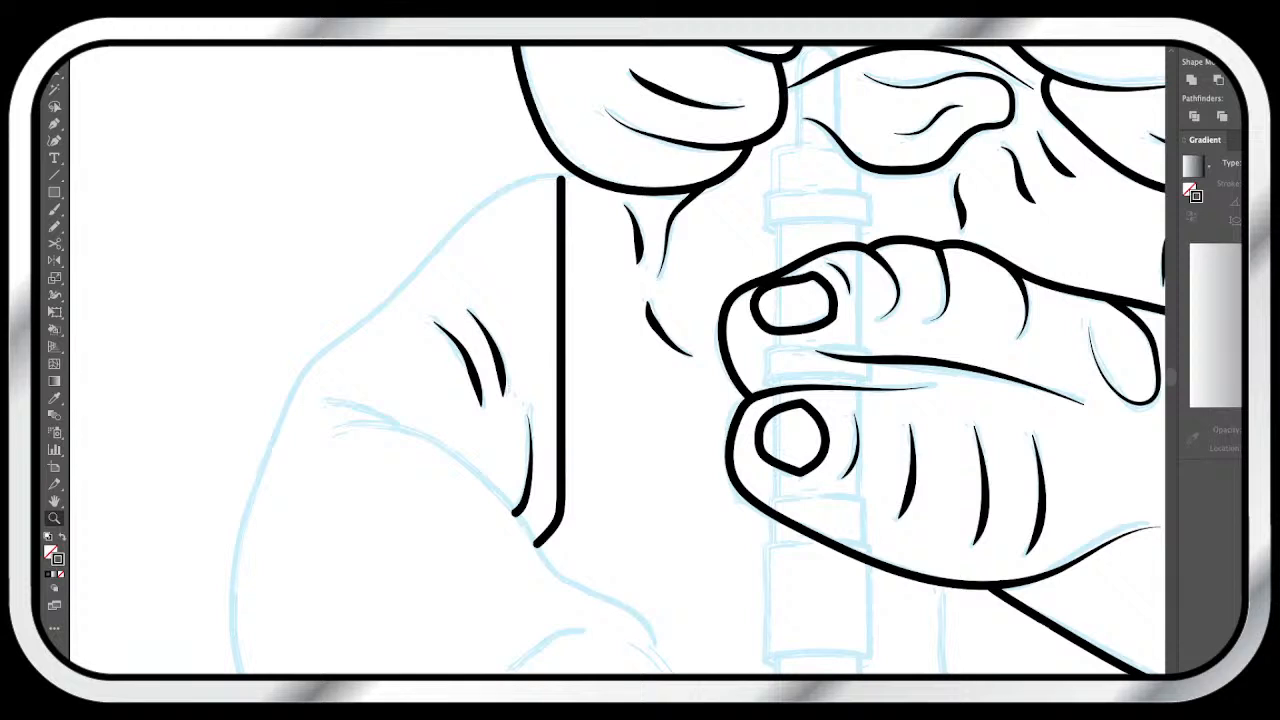
{"action": "key", "text": "n"}
{"action": "mouse_move", "coordinate": [557, 181]}
{"action": "left_mouse_down"}
{"action": "mouse_move", "coordinate": [573, 174]}
{"action": "mouse_move", "coordinate": [510, 184]}
{"action": "mouse_move", "coordinate": [292, 392]}
{"action": "left_mouse_up"}
{"action": "scroll", "coordinate": [620, 360], "scroll_direction": "down", "scroll_amount": 4}
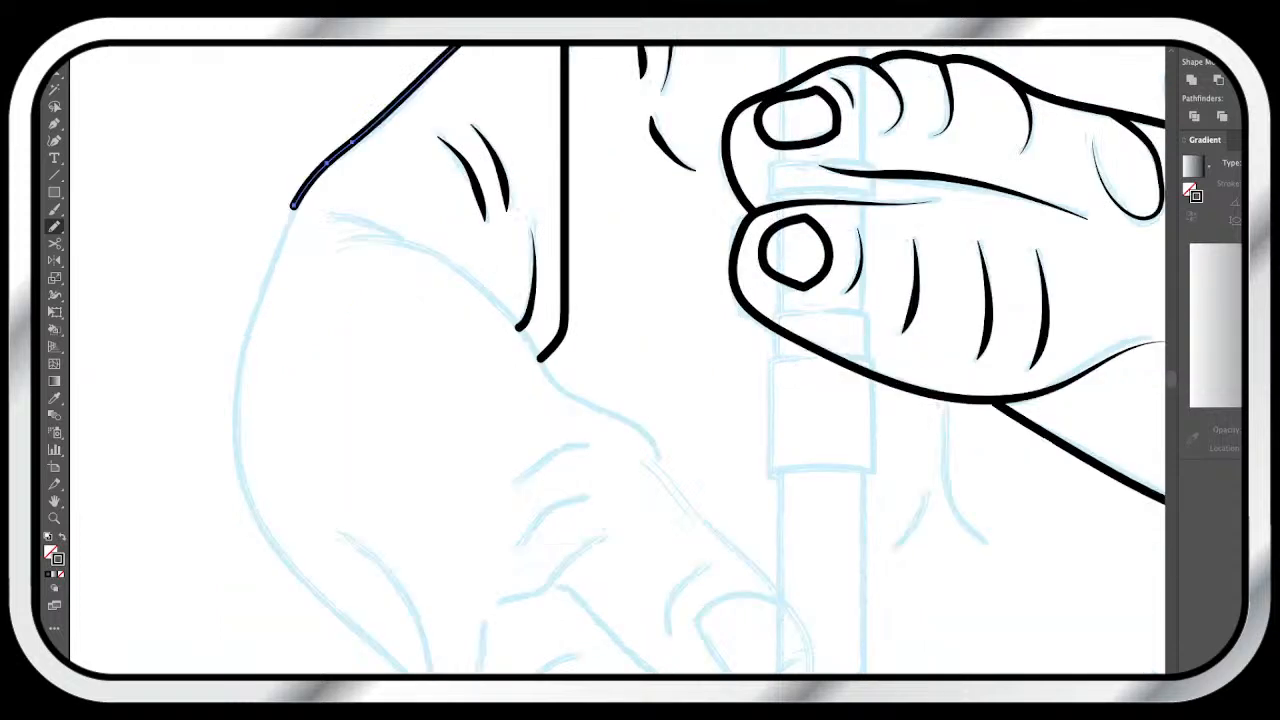
{"action": "mouse_move", "coordinate": [289, 212]}
{"action": "left_mouse_down"}
{"action": "mouse_move", "coordinate": [243, 348]}
{"action": "mouse_move", "coordinate": [238, 480]}
{"action": "mouse_move", "coordinate": [326, 606]}
{"action": "mouse_move", "coordinate": [400, 673]}
{"action": "left_mouse_up"}
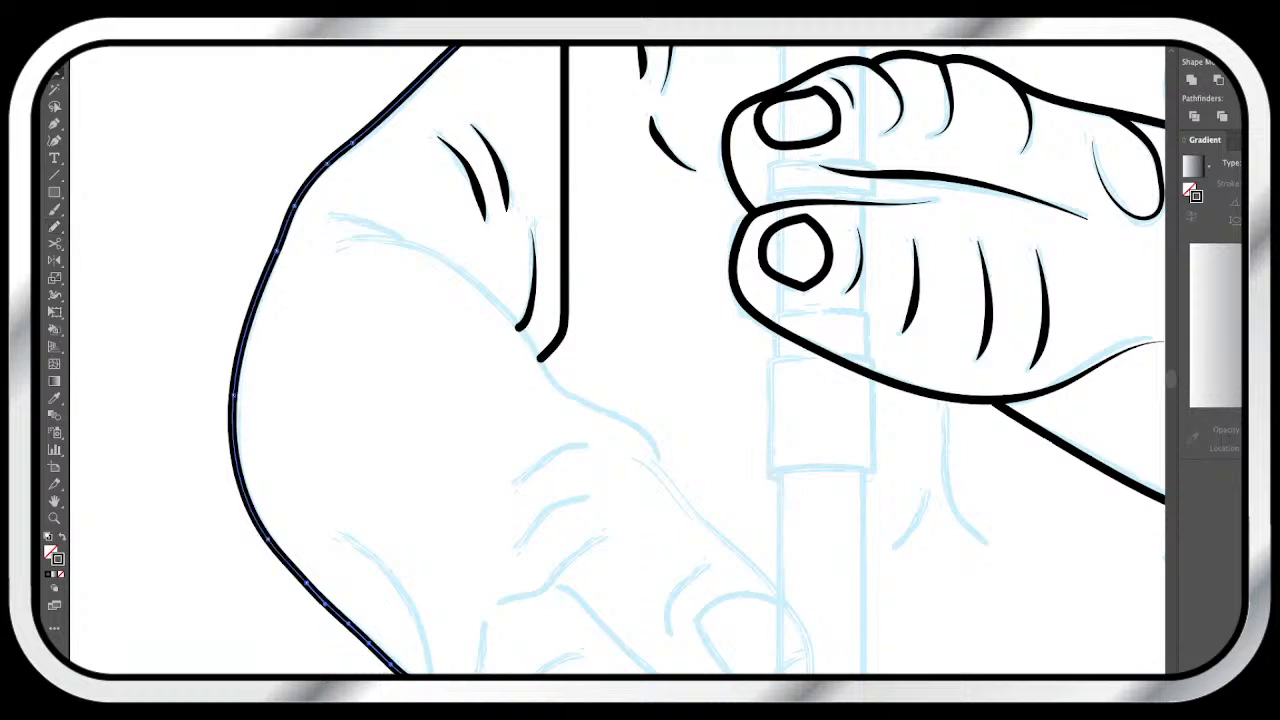
{"action": "key", "text": "n"}
{"action": "scroll", "coordinate": [640, 360], "scroll_direction": "up", "scroll_amount": 3}
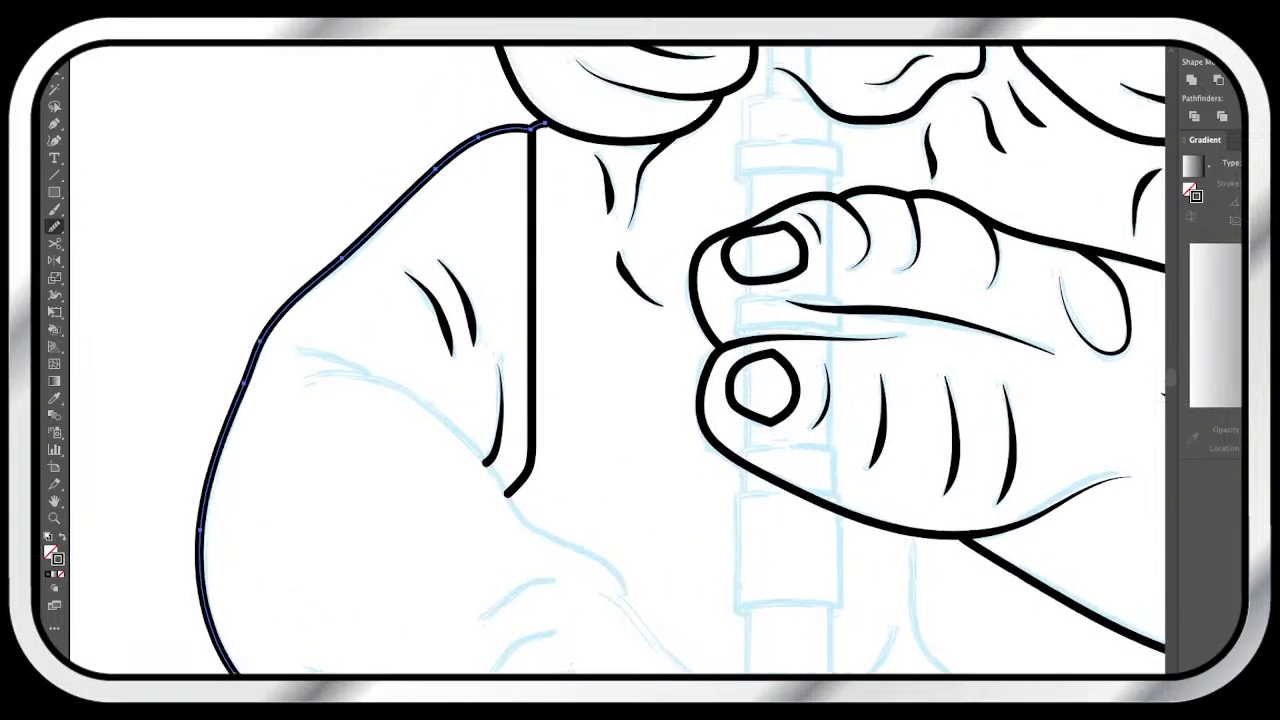
{"action": "scroll", "coordinate": [640, 360], "scroll_direction": "down", "scroll_amount": 4}
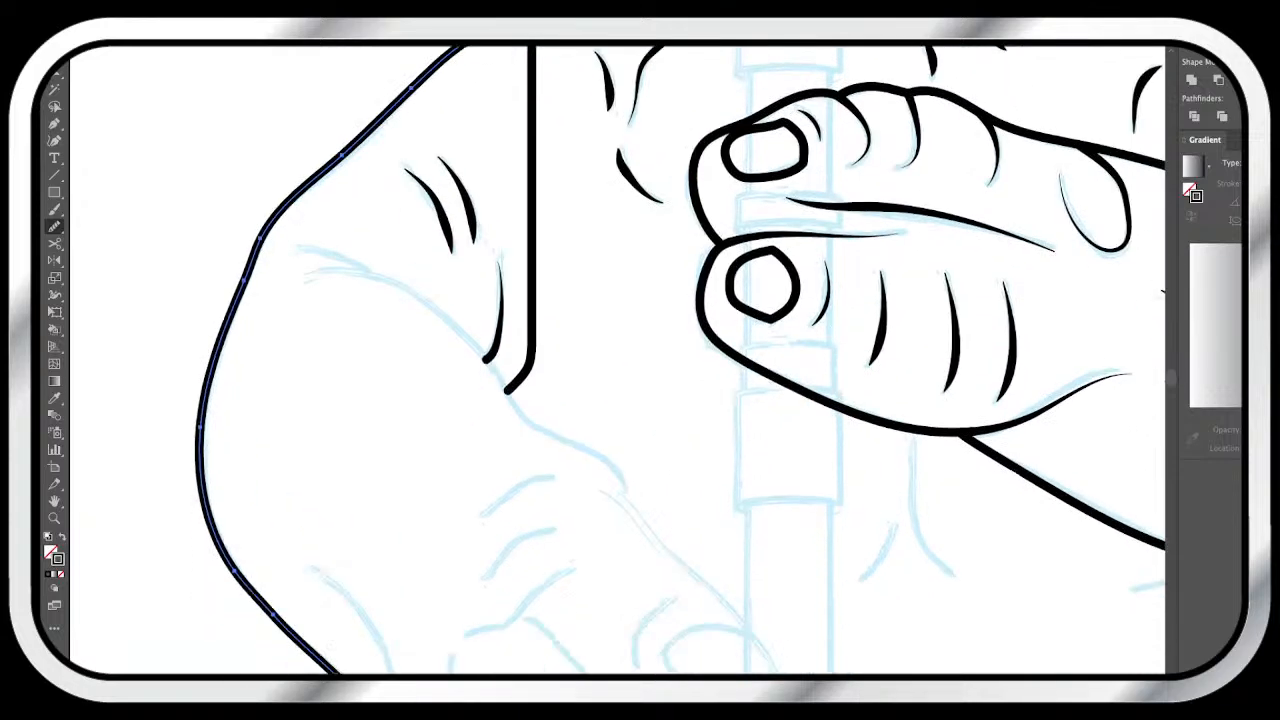
{"action": "scroll", "coordinate": [640, 360], "scroll_direction": "right", "scroll_amount": 2}
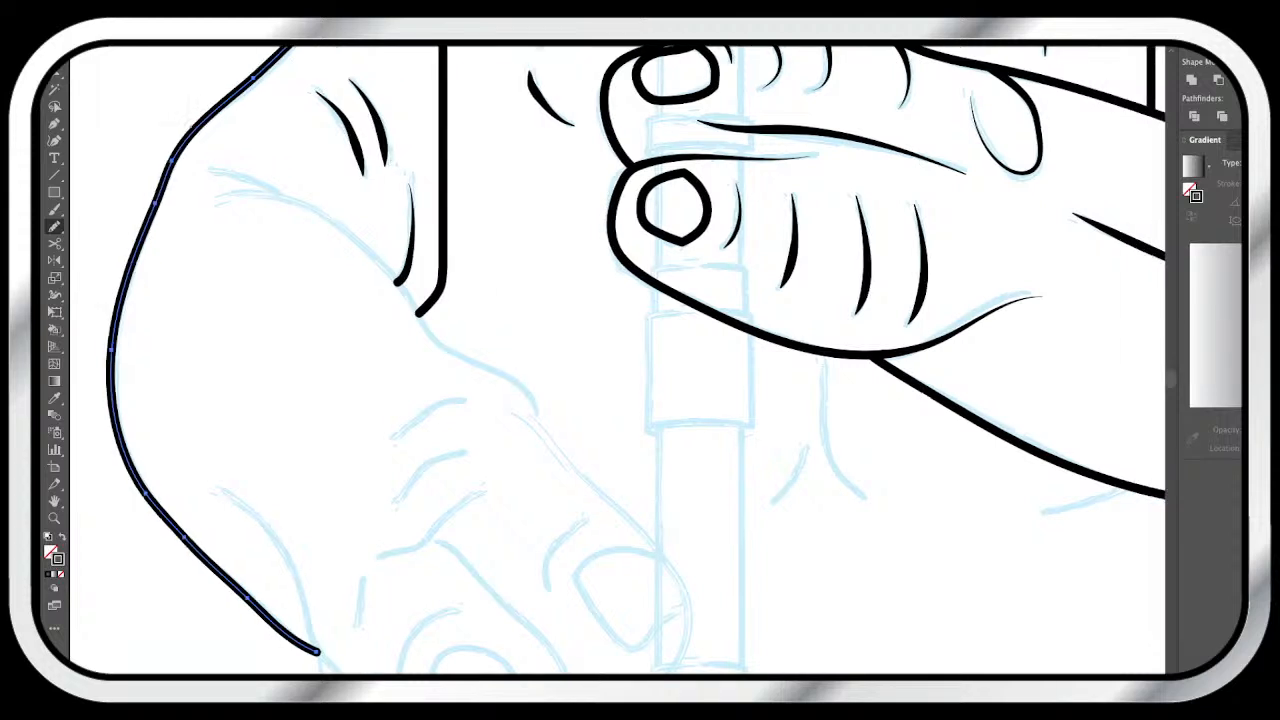
- Trace the inner hand contour down to the knuckle, split it near its upper start, and give the short end segment a tapered stroke
{"action": "mouse_move", "coordinate": [214, 200]}
{"action": "left_mouse_down"}
{"action": "mouse_move", "coordinate": [330, 216]}
{"action": "mouse_move", "coordinate": [378, 260]}
{"action": "left_mouse_up"}
{"action": "mouse_move", "coordinate": [420, 322]}
{"action": "left_mouse_down"}
{"action": "mouse_move", "coordinate": [506, 377]}
{"action": "mouse_move", "coordinate": [533, 422]}
{"action": "left_mouse_up"}
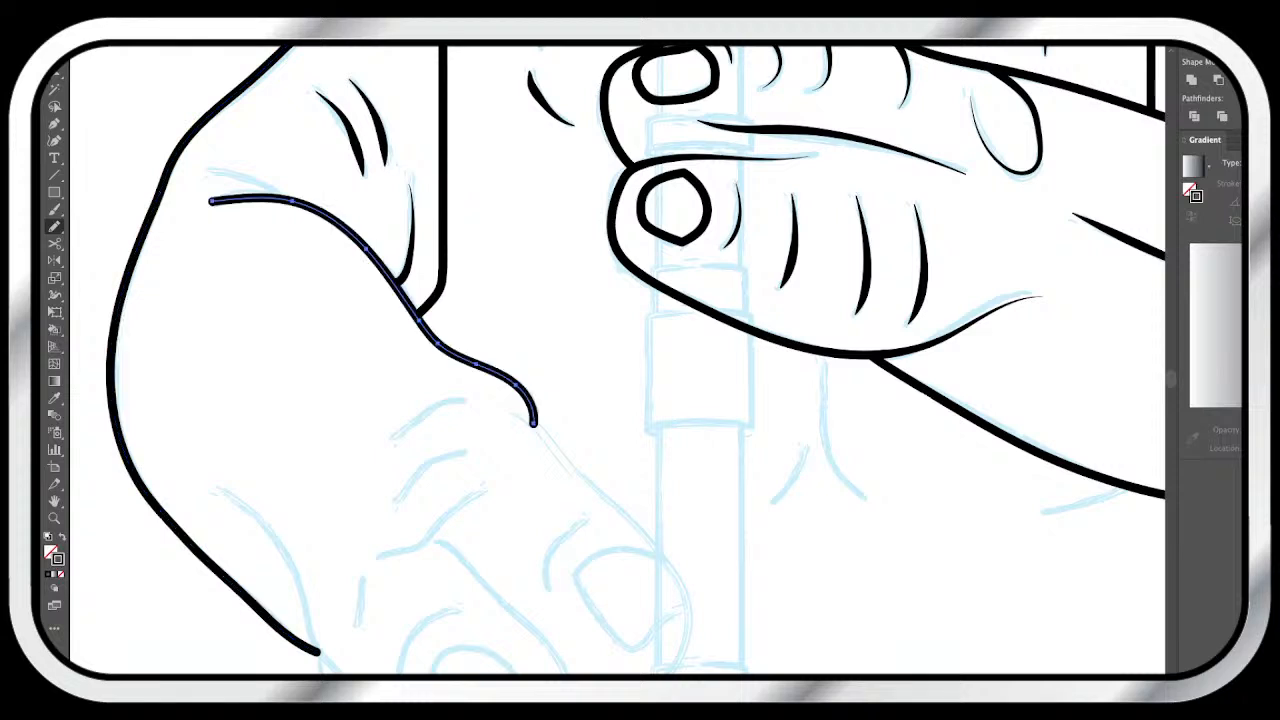
{"action": "key", "text": "c"}
{"action": "left_click", "coordinate": [292, 200]}
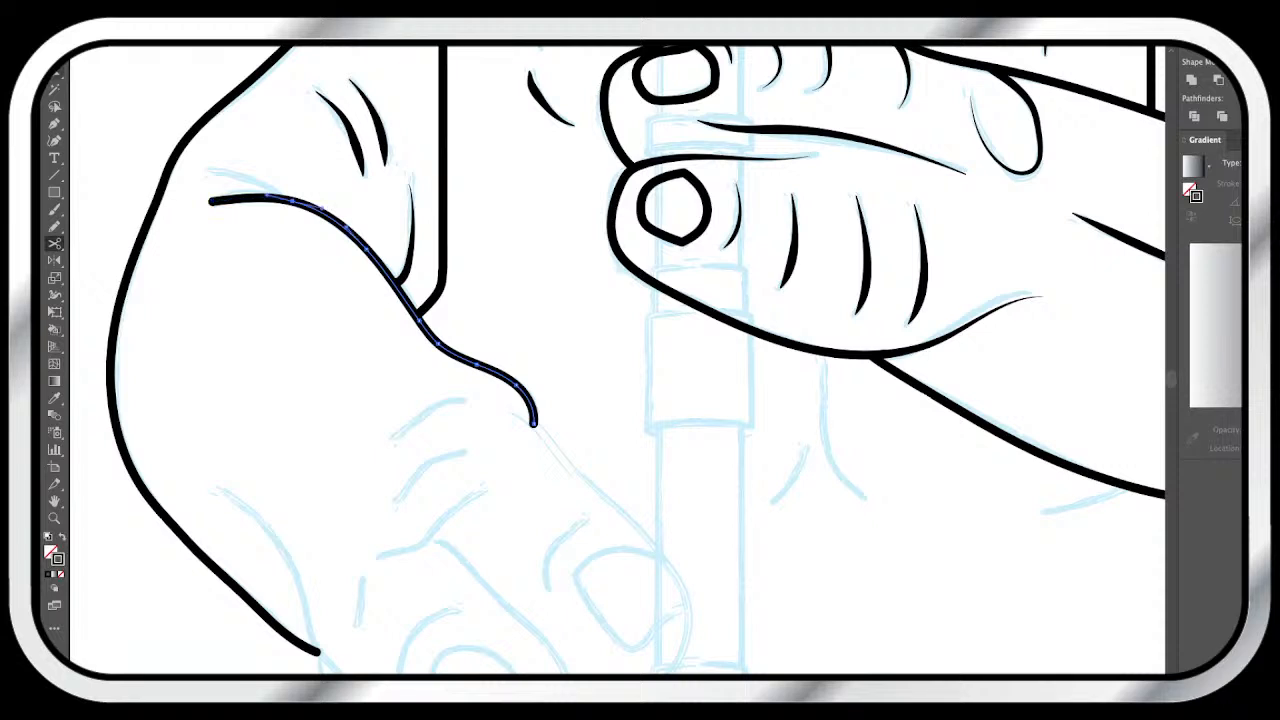
{"action": "key", "text": "a"}
{"action": "left_click", "coordinate": [250, 197]}
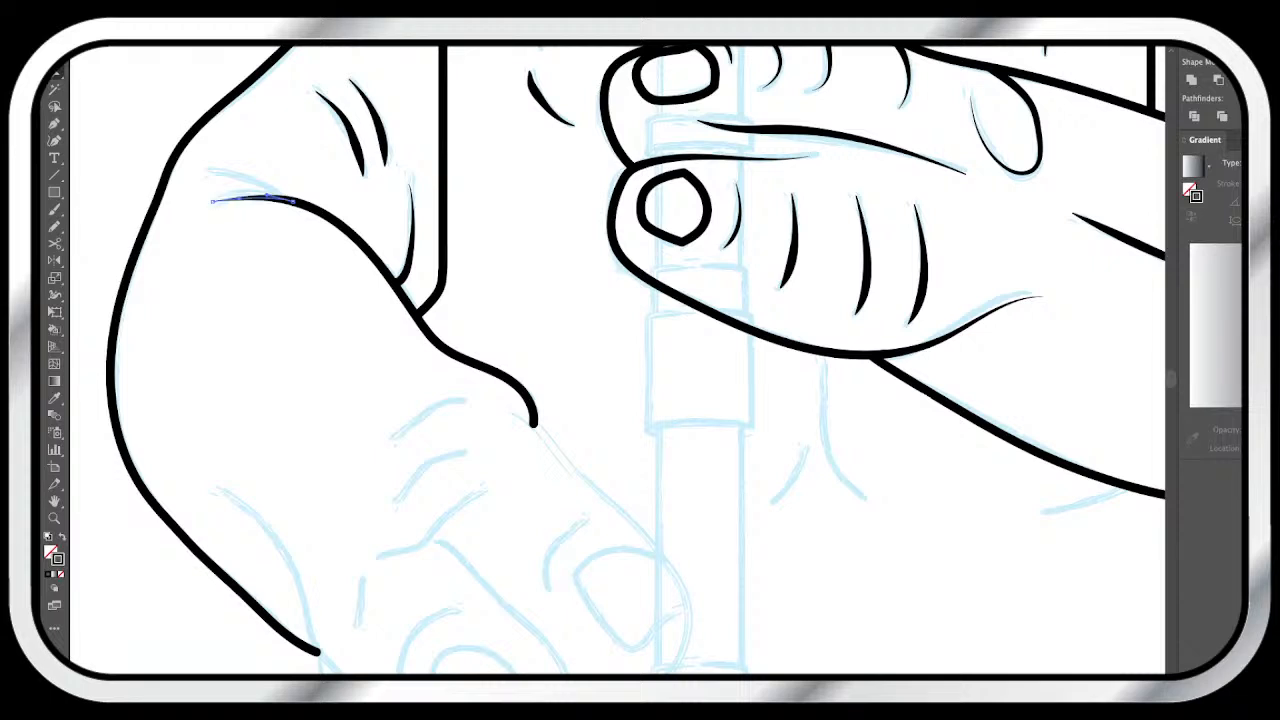
{"action": "key", "text": "super+shift+a"}
- Draw a short curved crease branching from the inner hand contour, give it the tapered stroke, and align its end with the contour
{"action": "key", "text": "p"}
{"action": "left_click", "coordinate": [279, 199]}
{"action": "left_click_drag", "start_coordinate": [212, 167], "coordinate": [158, 161]}
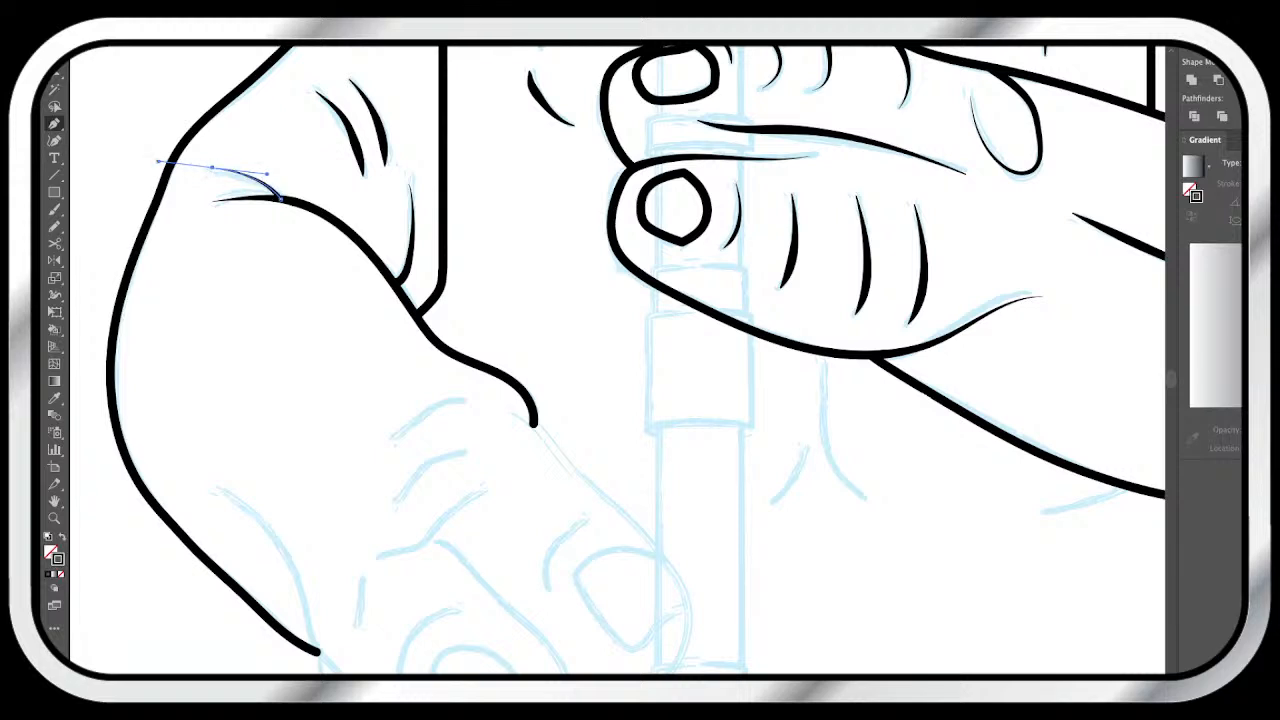
{"action": "left_click", "coordinate": [54, 397]}
{"action": "key", "text": "v"}
{"action": "left_click_drag", "start_coordinate": [281, 199], "coordinate": [289, 201]}
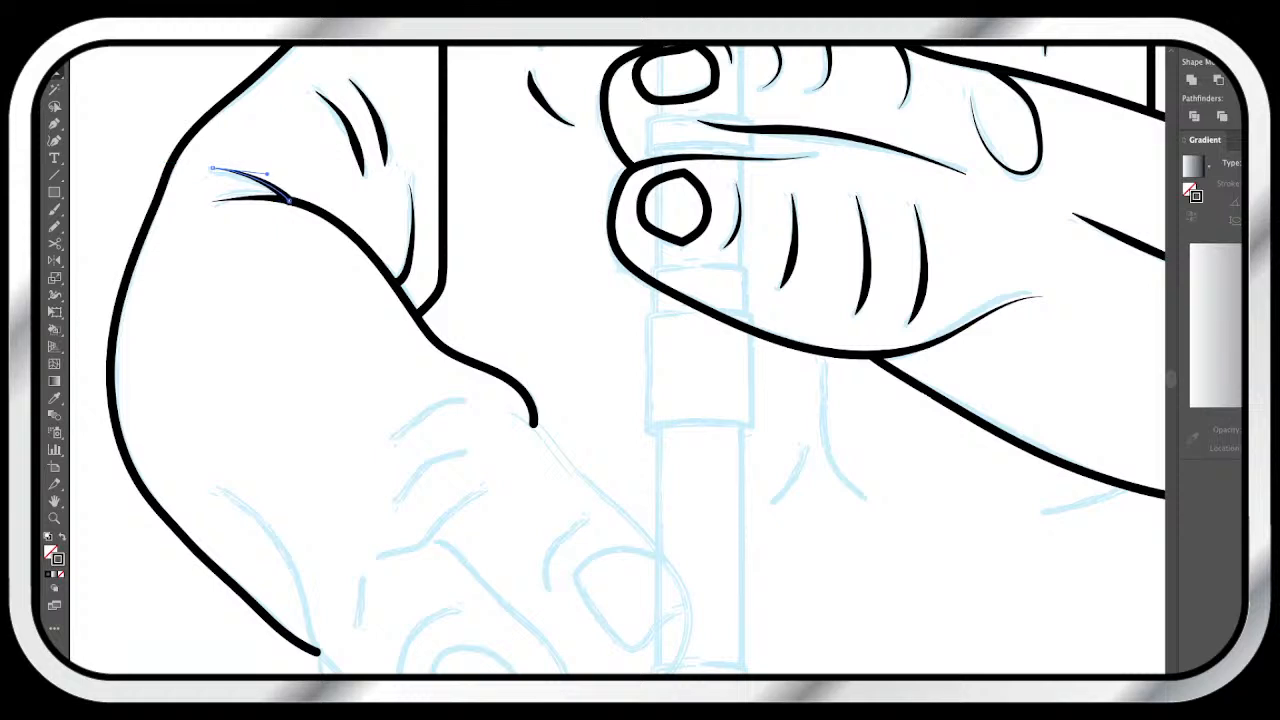
{"action": "key", "text": "super+shift+a"}
- Trace the side crease and lower finger as one path around the fingertip and back up between the two fingers
{"action": "scroll", "coordinate": [617, 359], "scroll_direction": "left", "scroll_amount": 2}
{"action": "scroll", "coordinate": [617, 359], "scroll_direction": "down", "scroll_amount": 4}
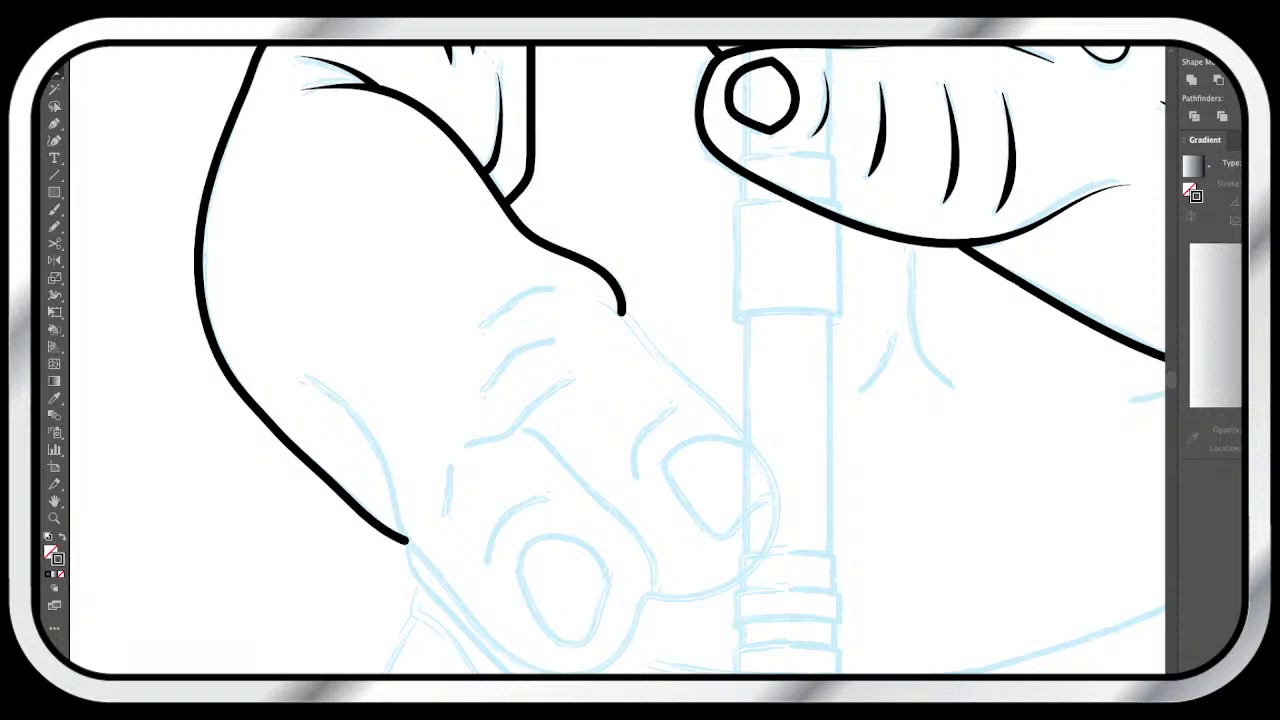
{"action": "scroll", "coordinate": [617, 359], "scroll_direction": "right", "scroll_amount": 1}
{"action": "scroll", "coordinate": [617, 359], "scroll_direction": "down", "scroll_amount": 1}
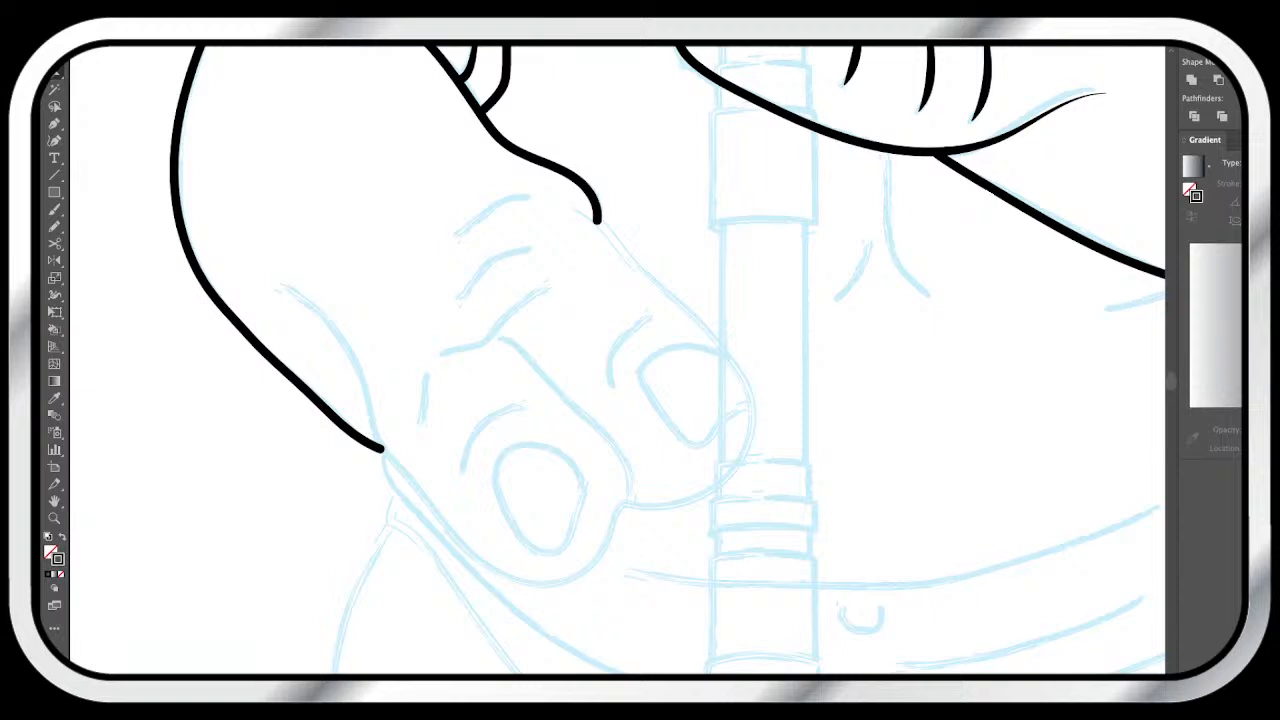
{"action": "key", "text": "n"}
{"action": "mouse_move", "coordinate": [283, 287]}
{"action": "left_mouse_down"}
{"action": "mouse_move", "coordinate": [340, 338]}
{"action": "mouse_move", "coordinate": [378, 440]}
{"action": "mouse_move", "coordinate": [454, 540]}
{"action": "mouse_move", "coordinate": [498, 576]}
{"action": "mouse_move", "coordinate": [558, 590]}
{"action": "mouse_move", "coordinate": [608, 564]}
{"action": "left_mouse_up"}
{"action": "key", "text": "ctrl+z"}
{"action": "mouse_move", "coordinate": [286, 290]}
{"action": "left_mouse_down"}
{"action": "mouse_move", "coordinate": [351, 352]}
{"action": "mouse_move", "coordinate": [381, 452]}
{"action": "mouse_move", "coordinate": [496, 572]}
{"action": "mouse_move", "coordinate": [586, 570]}
{"action": "mouse_move", "coordinate": [618, 522]}
{"action": "left_mouse_up"}
{"action": "mouse_move", "coordinate": [622, 472]}
{"action": "left_mouse_down"}
{"action": "mouse_move", "coordinate": [550, 376]}
{"action": "mouse_move", "coordinate": [489, 340]}
{"action": "left_mouse_up"}
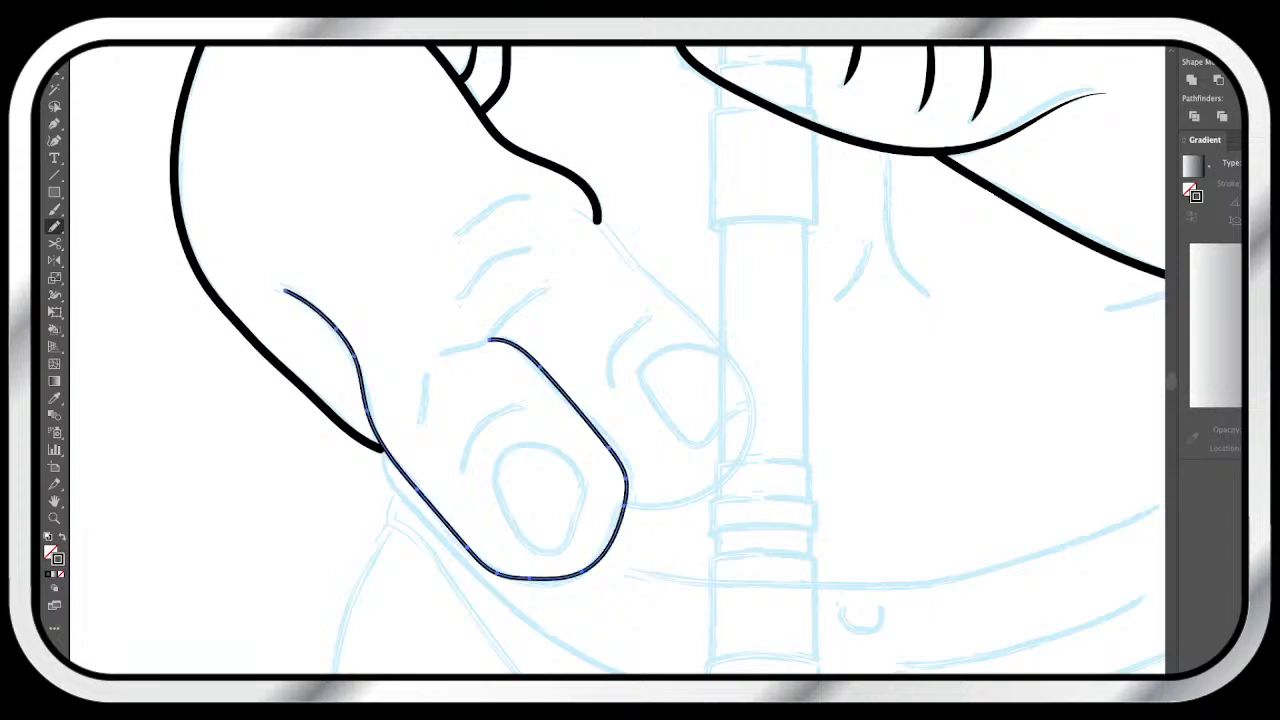
- Match the lower finger's stroke to the heavy hand outline and trace the upper finger from the knuckle around its tip
{"action": "key", "text": "i"}
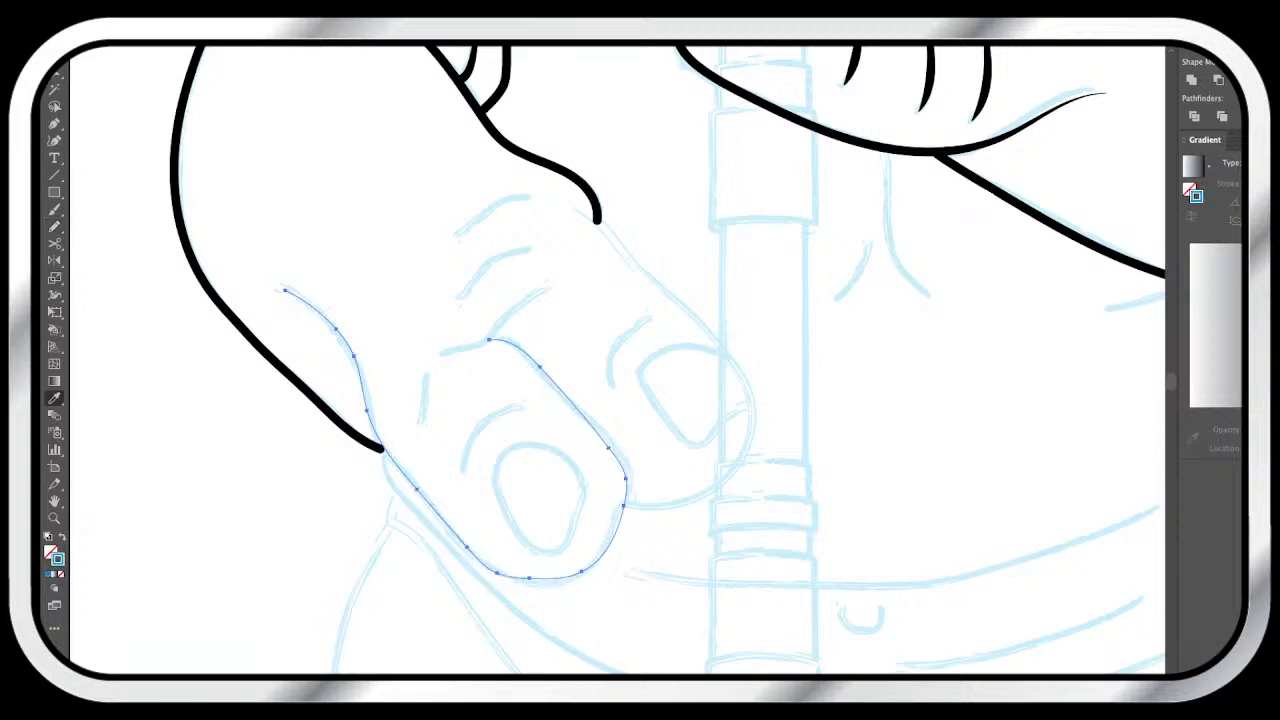
{"action": "key", "text": "super+z"}
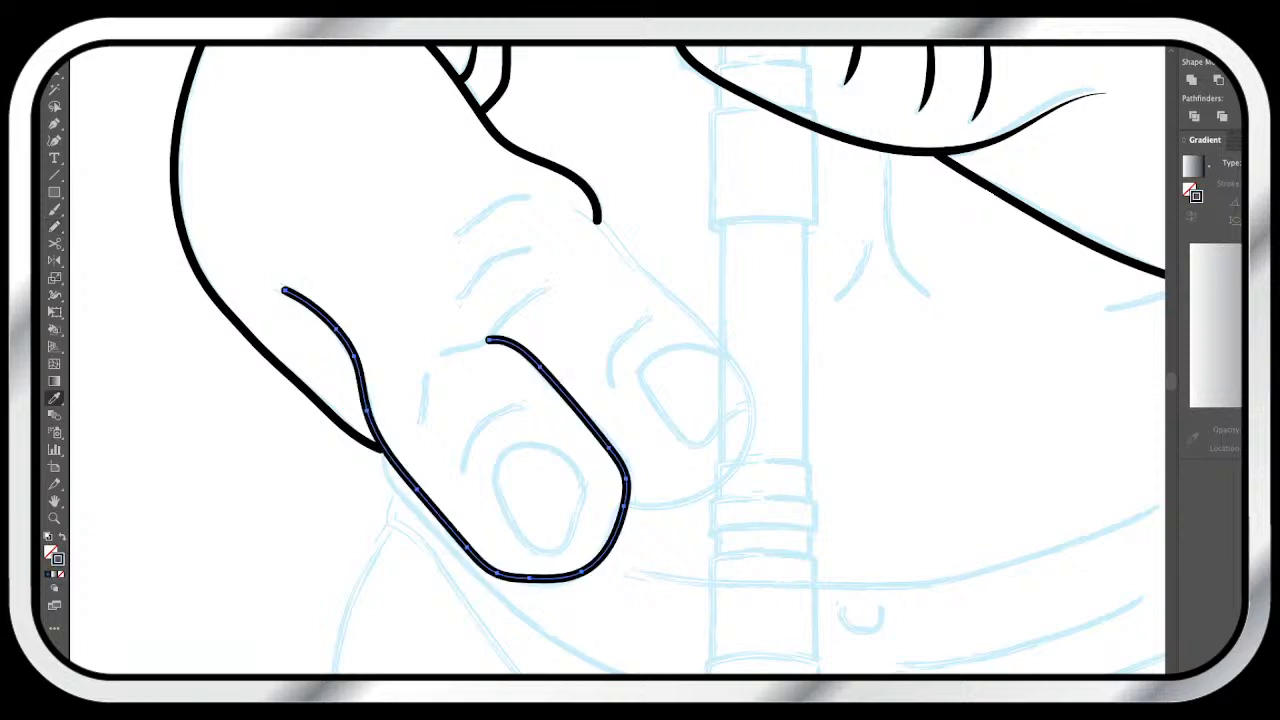
{"action": "key", "text": "n"}
{"action": "mouse_move", "coordinate": [598, 224]}
{"action": "left_mouse_down"}
{"action": "mouse_move", "coordinate": [740, 372]}
{"action": "mouse_move", "coordinate": [753, 424]}
{"action": "mouse_move", "coordinate": [745, 456]}
{"action": "mouse_move", "coordinate": [712, 486]}
{"action": "mouse_move", "coordinate": [622, 505]}
{"action": "left_mouse_up"}
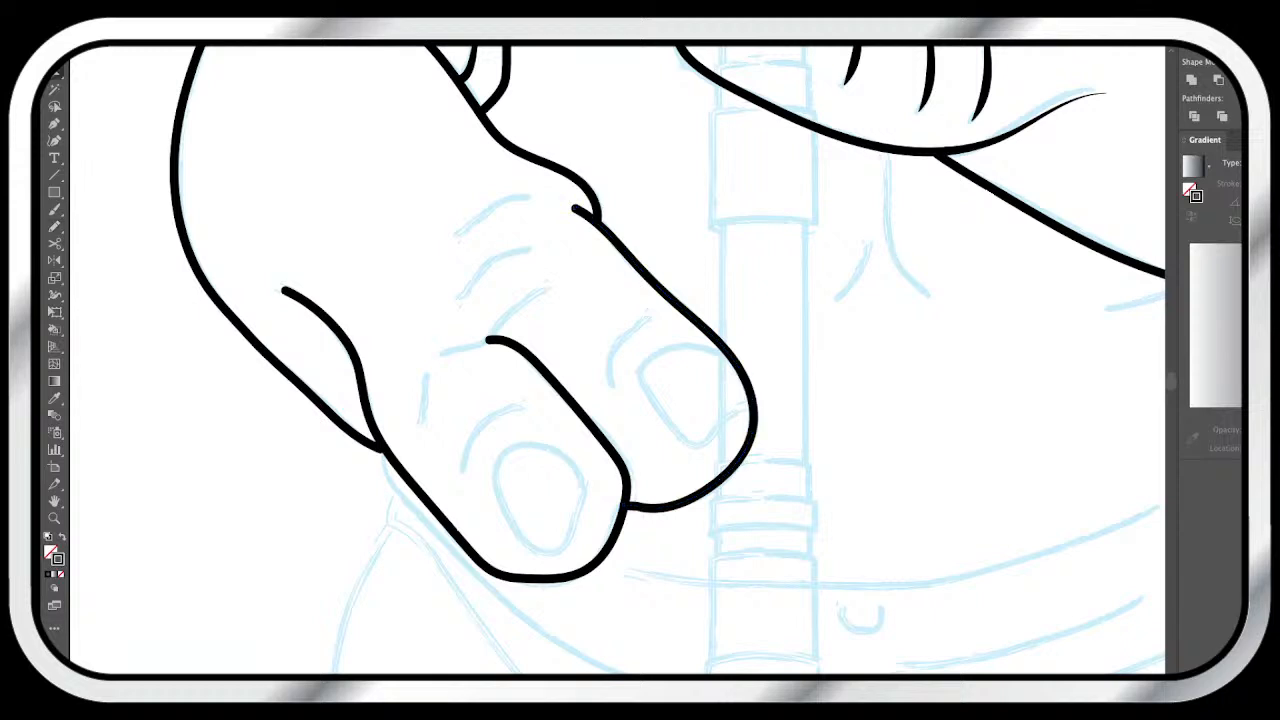
- Split the lower finger path where it meets the hand outline and give the separated side crease a tapered stroke
{"action": "scroll", "coordinate": [617, 359], "scroll_direction": "left", "scroll_amount": 3}
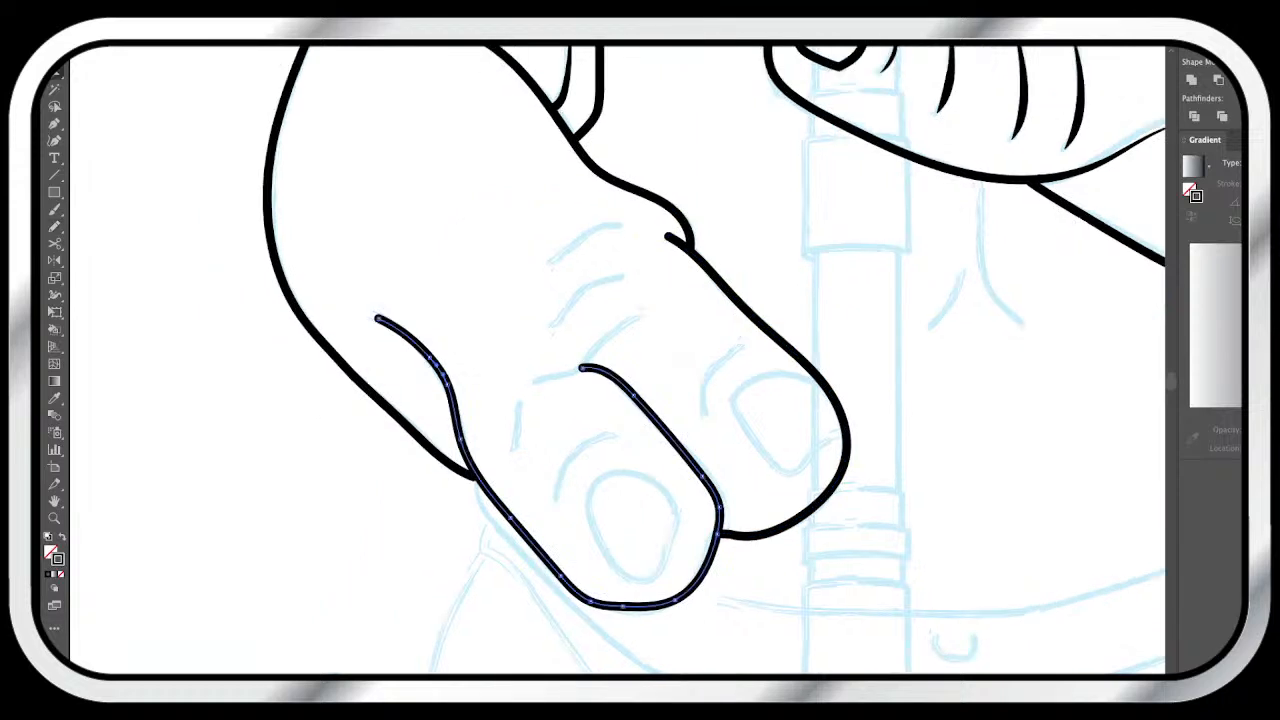
{"action": "key", "text": "c"}
{"action": "left_click", "coordinate": [468, 471]}
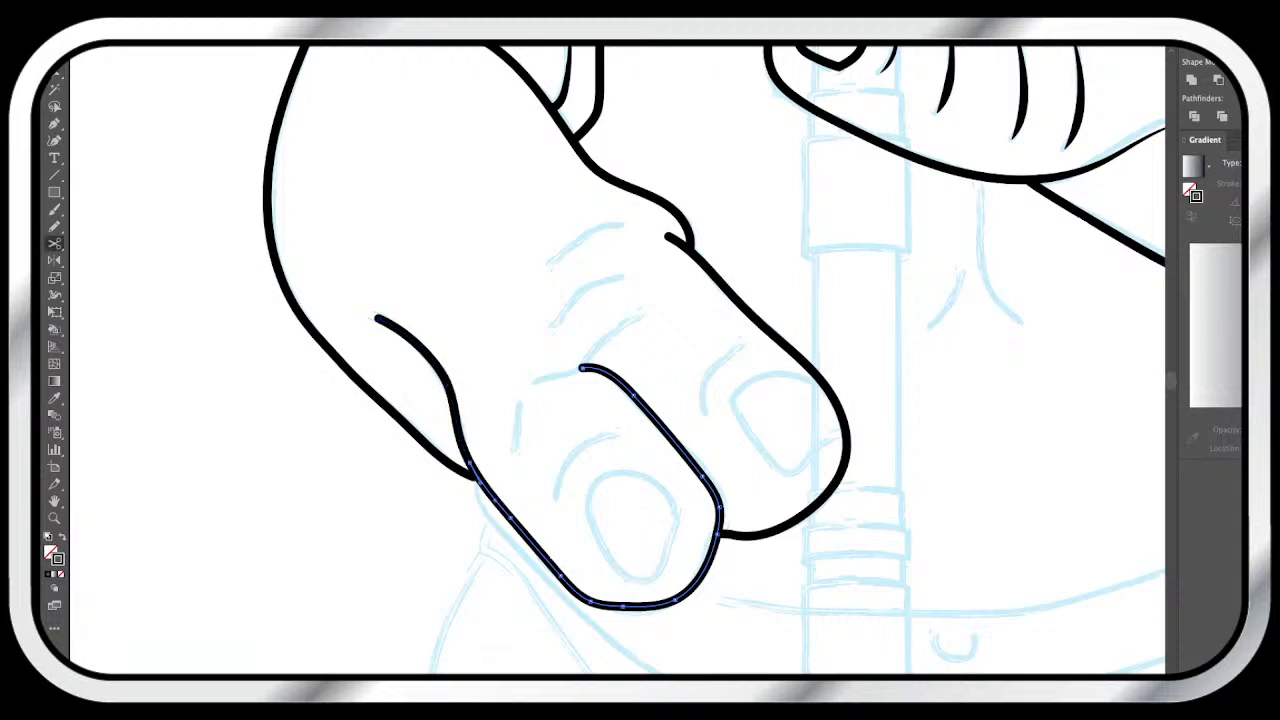
{"action": "key", "text": "v"}
{"action": "left_click", "coordinate": [430, 360]}
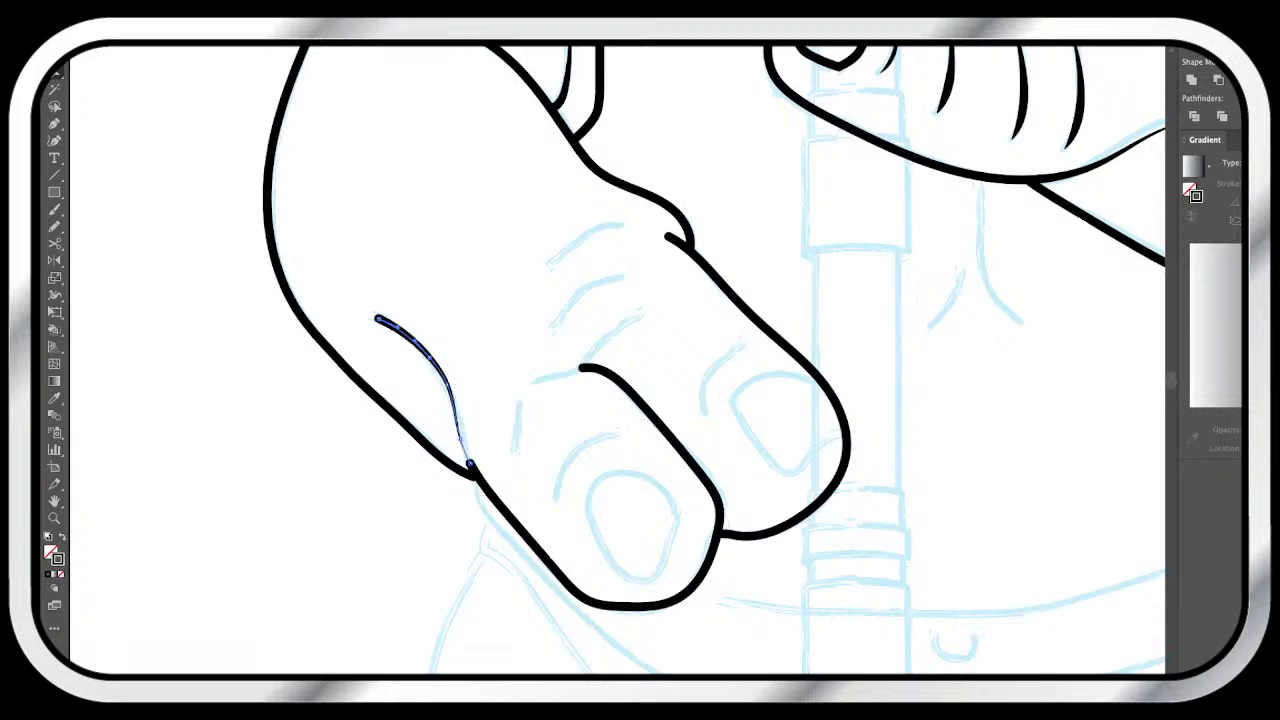
{"action": "key", "text": "ctrl+shift+a"}
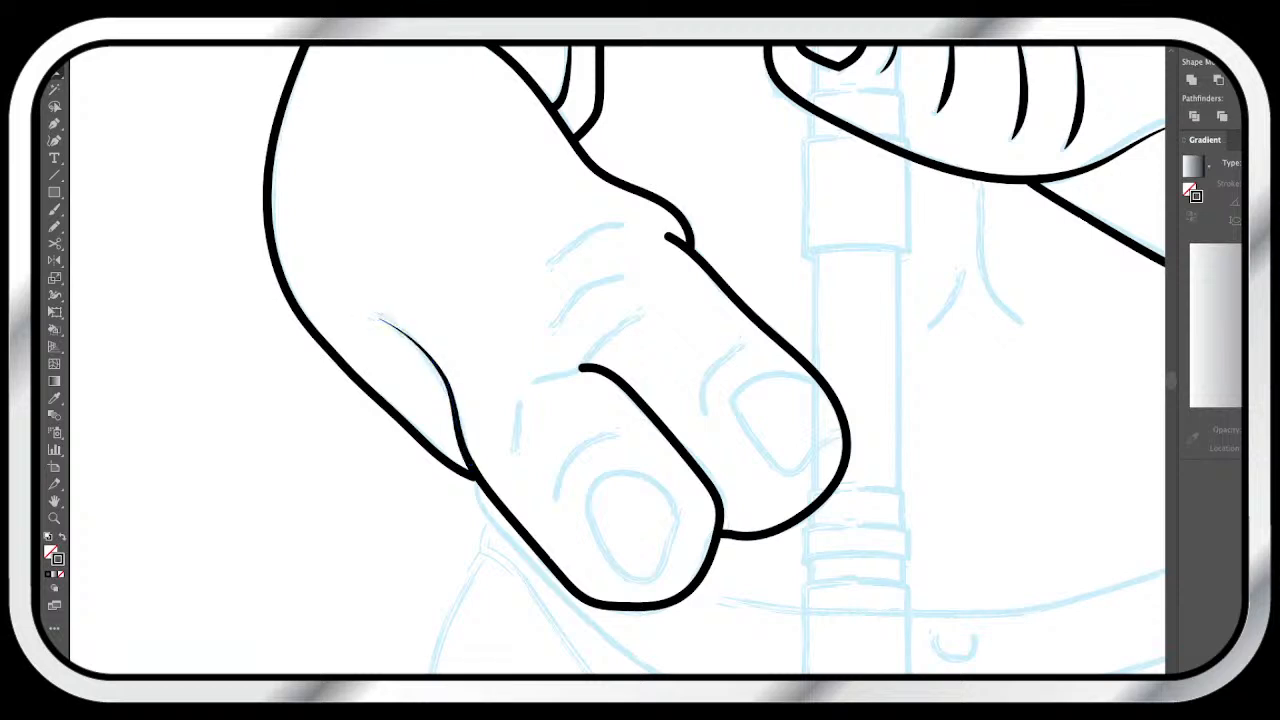
{"action": "left_click", "coordinate": [268, 200]}
{"action": "key", "text": "ctrl+shift+a"}
- Trace the knuckle fold across the top of the lower finger and the short crease mark beside it
{"action": "left_click", "coordinate": [650, 428]}
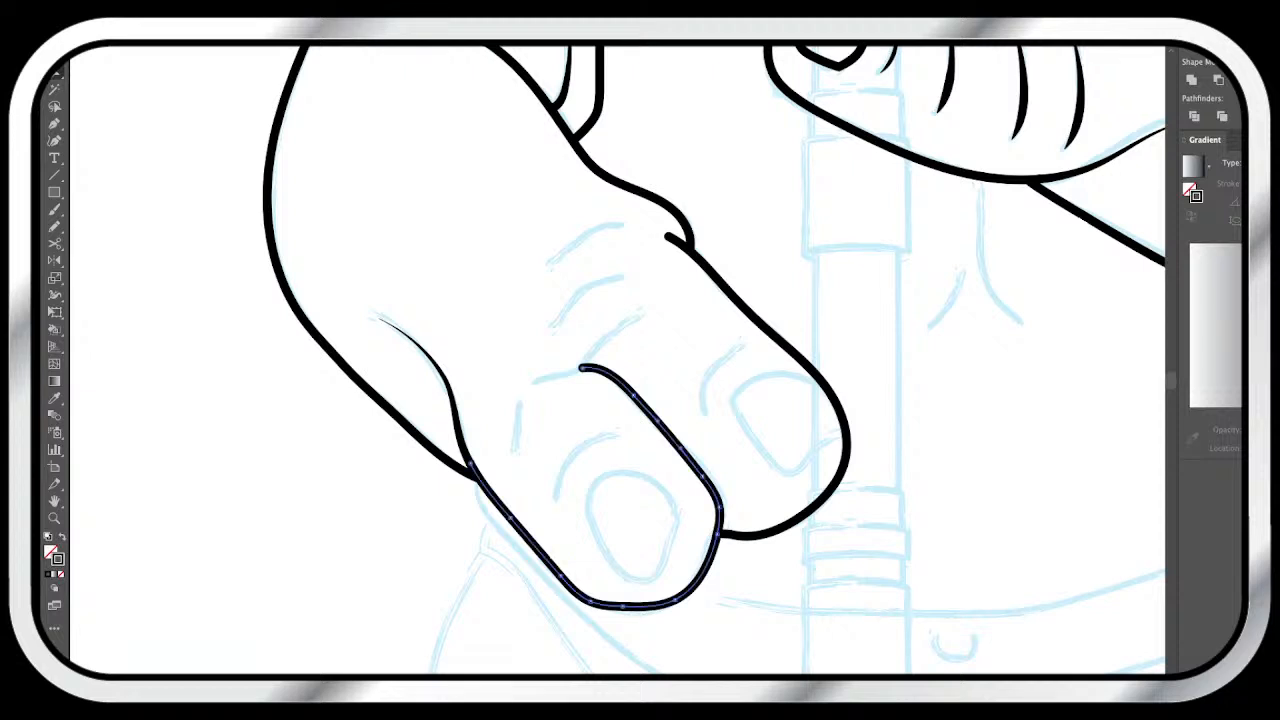
{"action": "key", "text": "n"}
{"action": "mouse_move", "coordinate": [640, 320]}
{"action": "left_mouse_down"}
{"action": "mouse_move", "coordinate": [527, 385]}
{"action": "mouse_move", "coordinate": [511, 446]}
{"action": "left_mouse_up"}
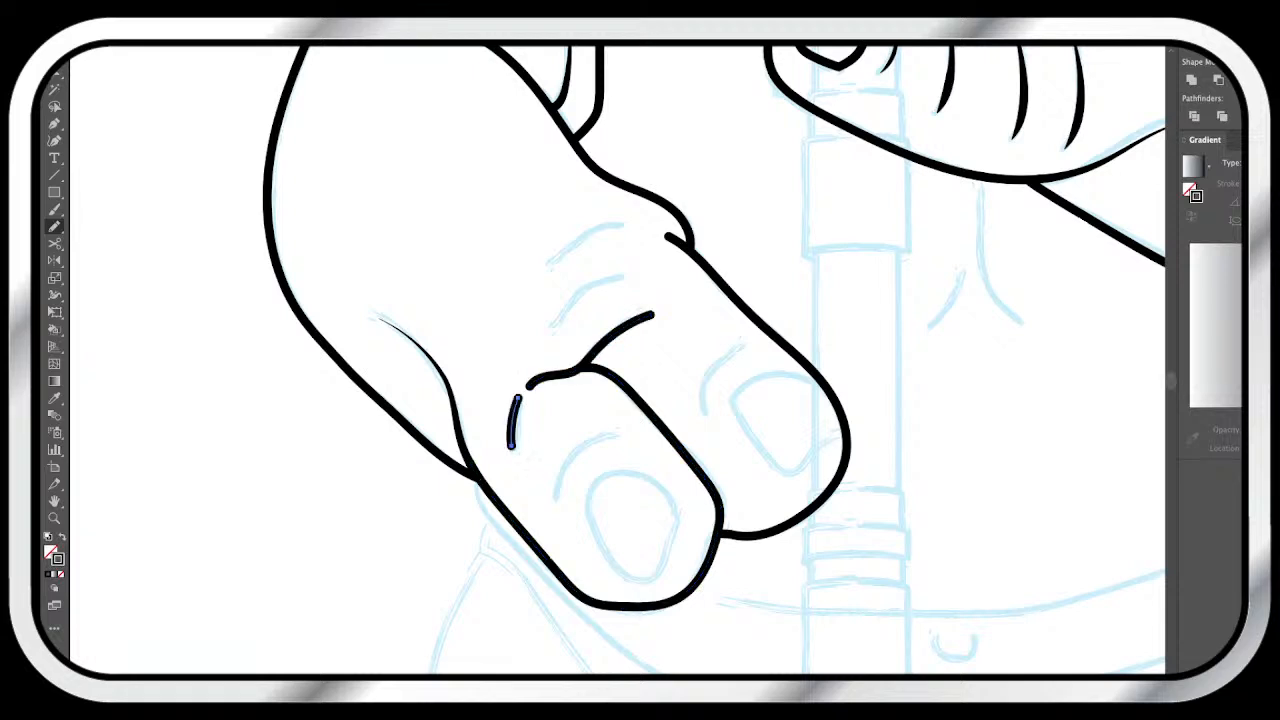
- Trace the crease above each fingernail of the lowered hand and the two wavy wrinkles on the back of the hand
{"action": "mouse_move", "coordinate": [557, 500]}
{"action": "left_mouse_down"}
{"action": "mouse_move", "coordinate": [586, 441]}
{"action": "mouse_move", "coordinate": [616, 438]}
{"action": "left_mouse_up"}
{"action": "left_click_drag", "start_coordinate": [708, 416], "coordinate": [742, 348]}
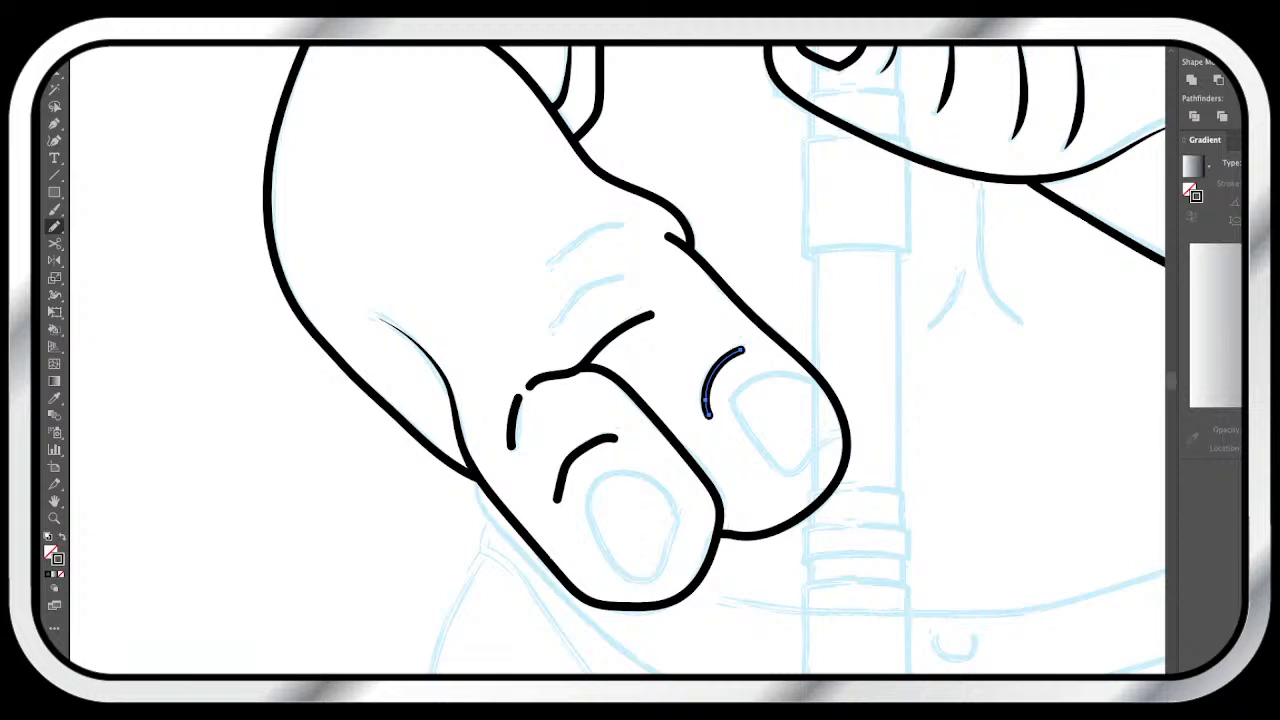
{"action": "left_click_drag", "start_coordinate": [538, 328], "coordinate": [624, 281]}
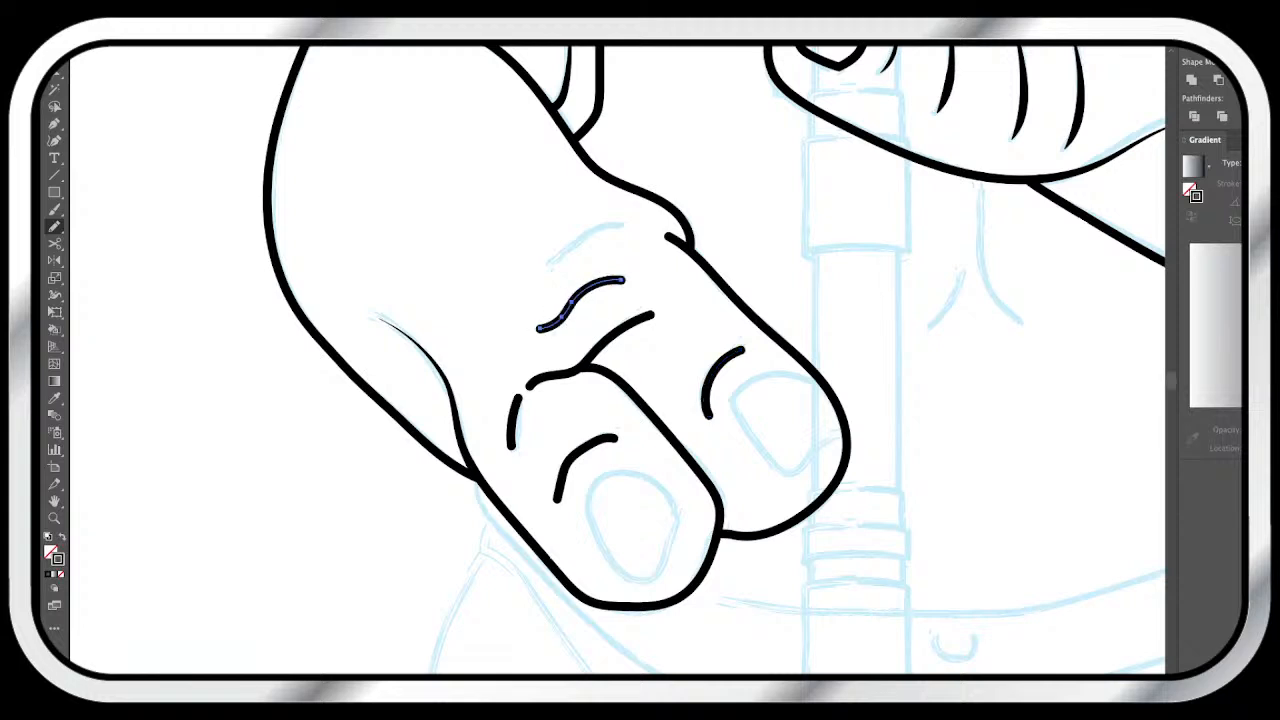
{"action": "left_click_drag", "start_coordinate": [533, 262], "coordinate": [627, 224]}
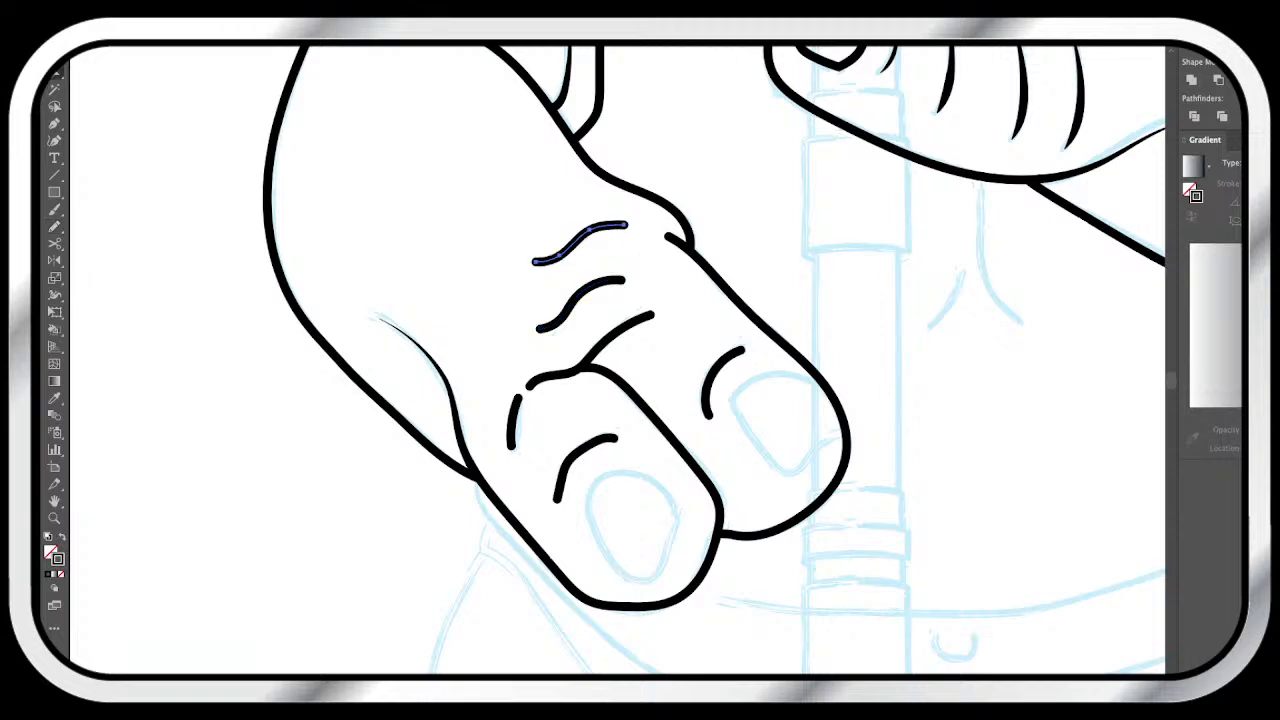
- Give tapered strokes to the lowered hand's wrinkles, fingertip creases and short side mark, as well as the knuckle fold across the lower finger
{"action": "left_click", "coordinate": [579, 298], "text": "shift"}
{"action": "key", "text": "ctrl+a"}
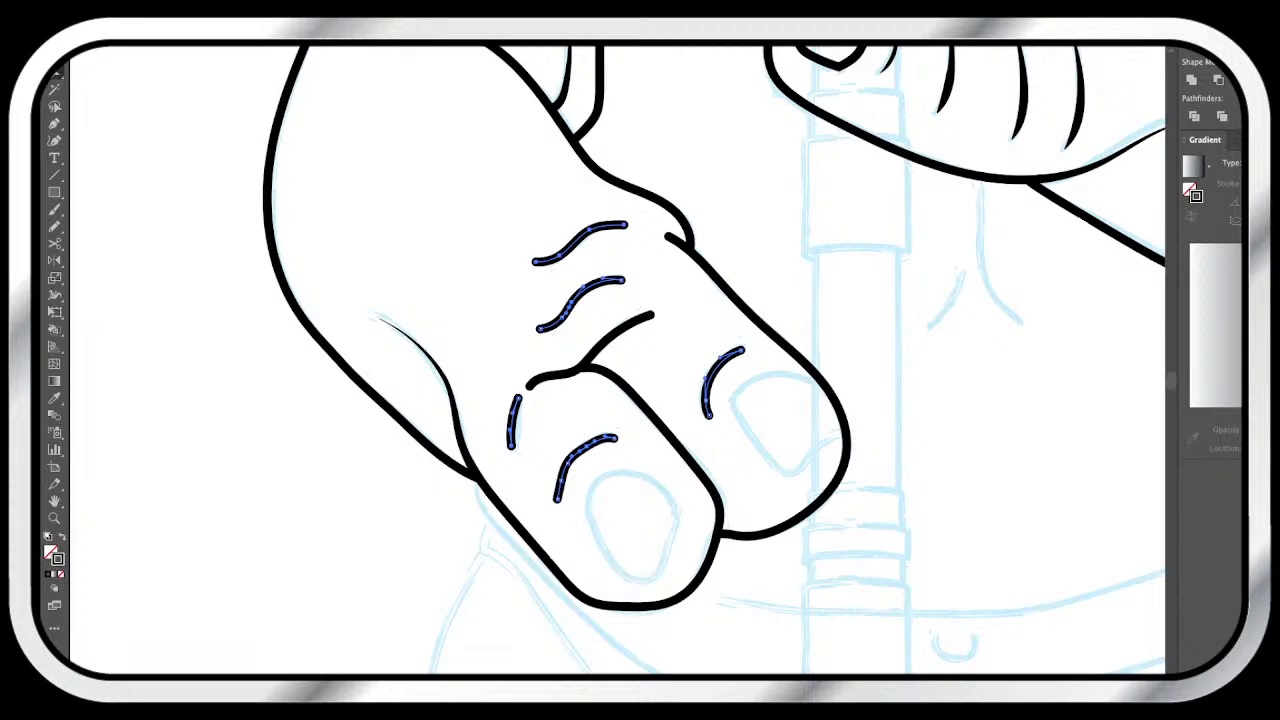
{"action": "key", "text": "ctrl+shift+a"}
{"action": "left_click", "coordinate": [594, 348]}
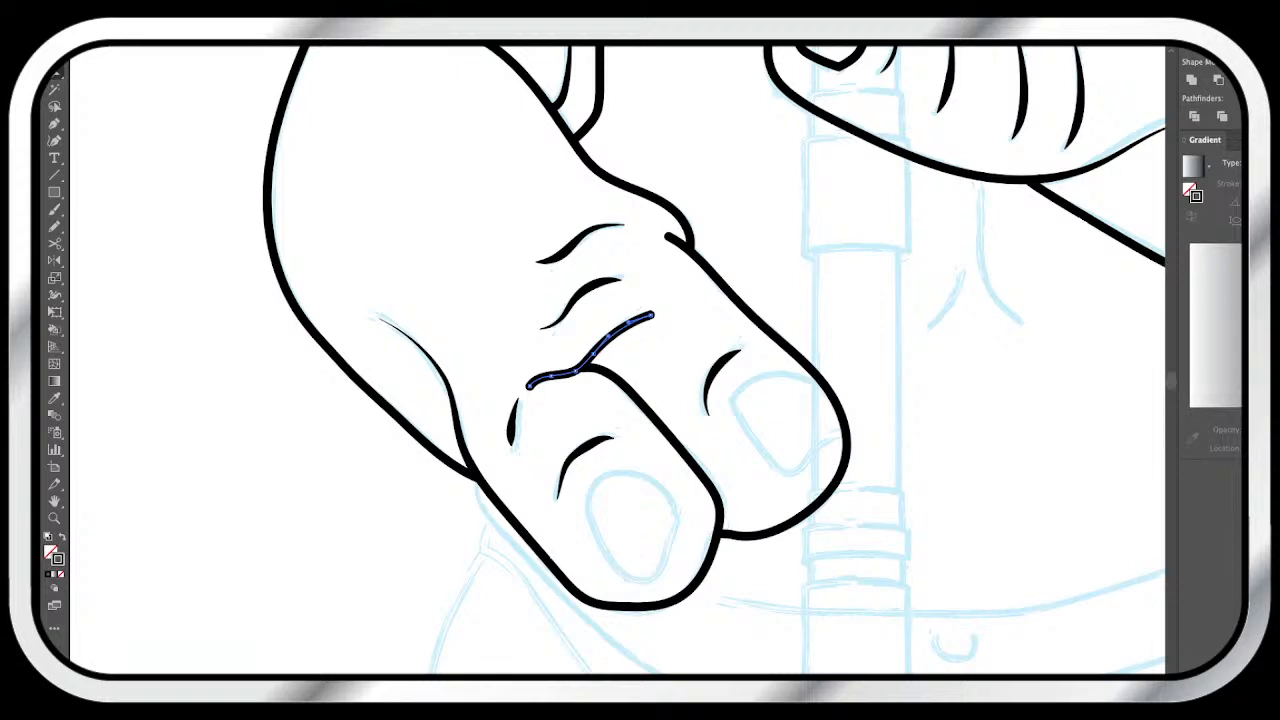
{"action": "key", "text": "ctrl+shift+a"}
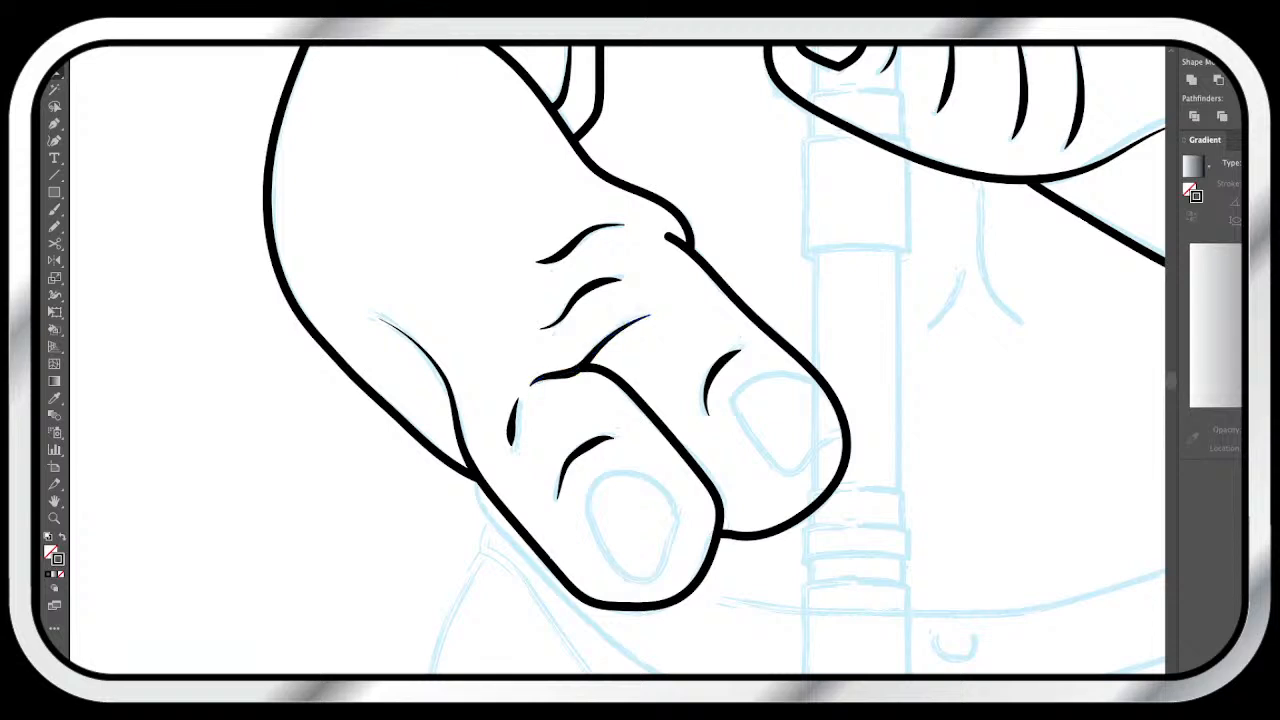
- Extend the knuckle end of the upper finger path slightly further into the hand
{"action": "scroll", "coordinate": [617, 359], "scroll_direction": "down", "scroll_amount": 3}
{"action": "scroll", "coordinate": [617, 359], "scroll_direction": "right", "scroll_amount": 4}
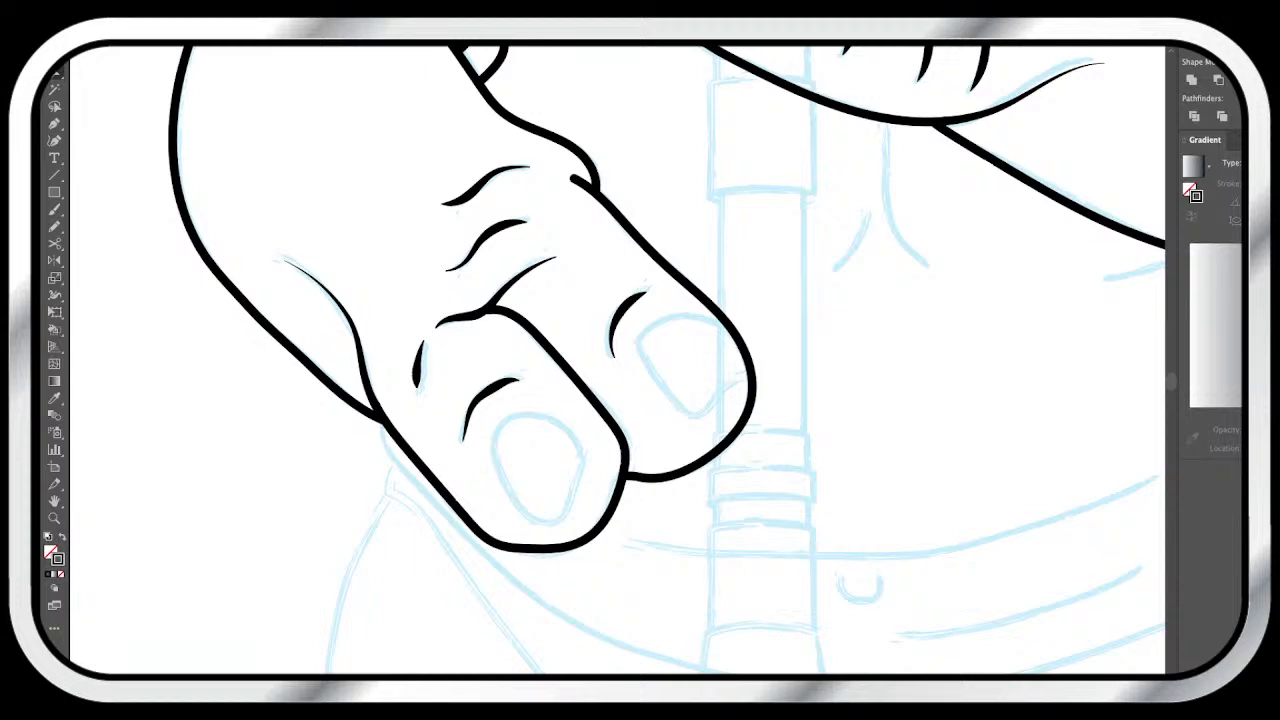
{"action": "scroll", "coordinate": [617, 359], "scroll_direction": "up", "scroll_amount": 5}
{"action": "left_click", "coordinate": [680, 425]}
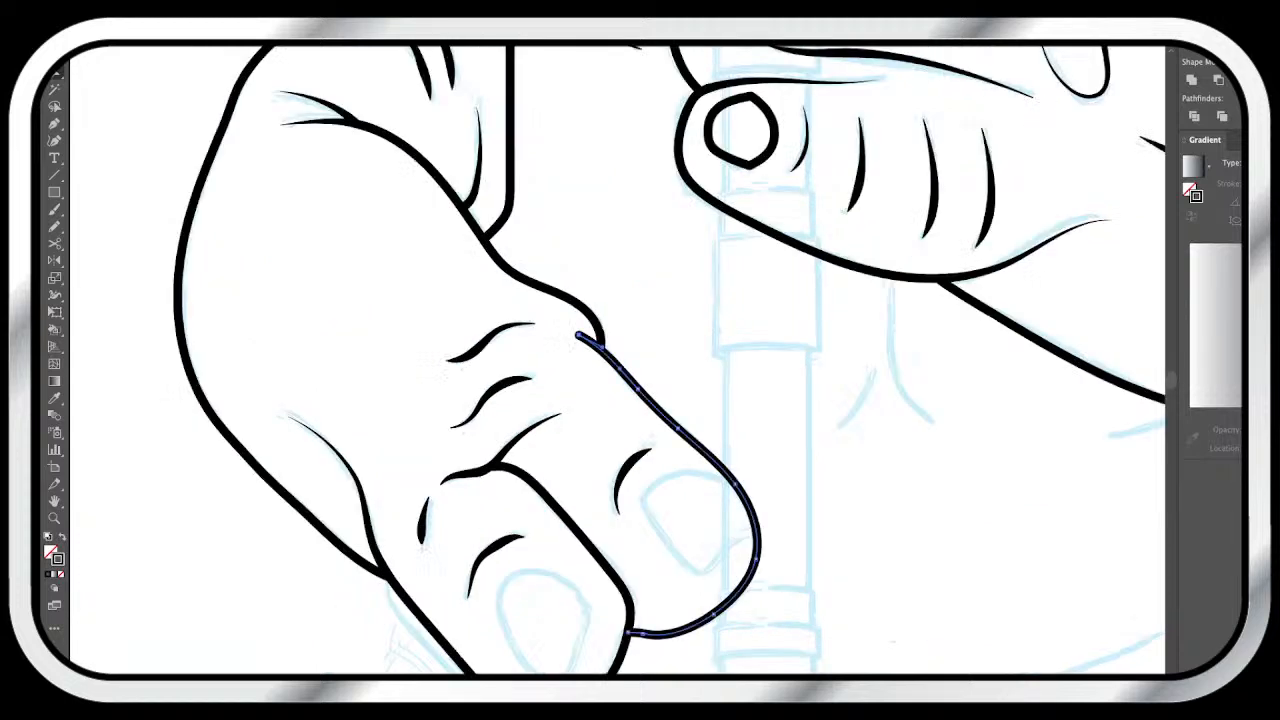
{"action": "left_click", "coordinate": [610, 360]}
{"action": "left_click_drag", "start_coordinate": [573, 332], "coordinate": [570, 329]}
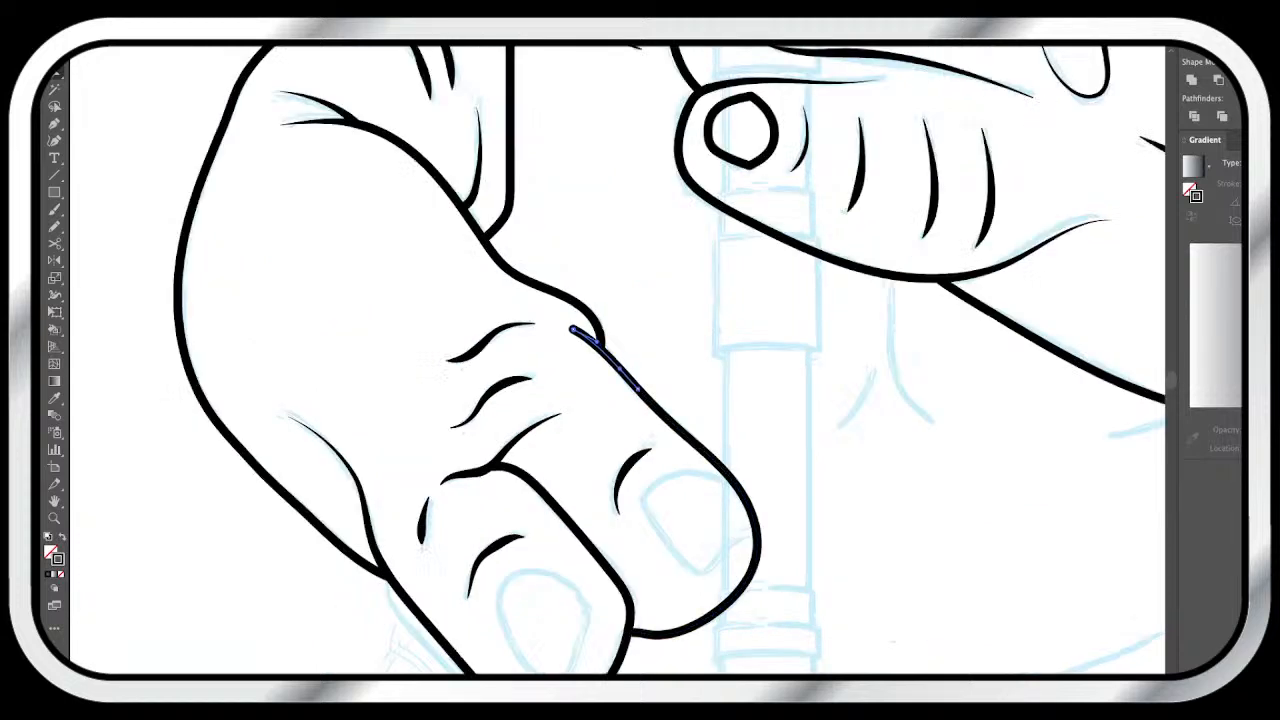
- Split the upper finger path where it meets the hand outline and give the short inner piece a tapered stroke
{"action": "key", "text": "c"}
{"action": "key", "text": "ctrl+z"}
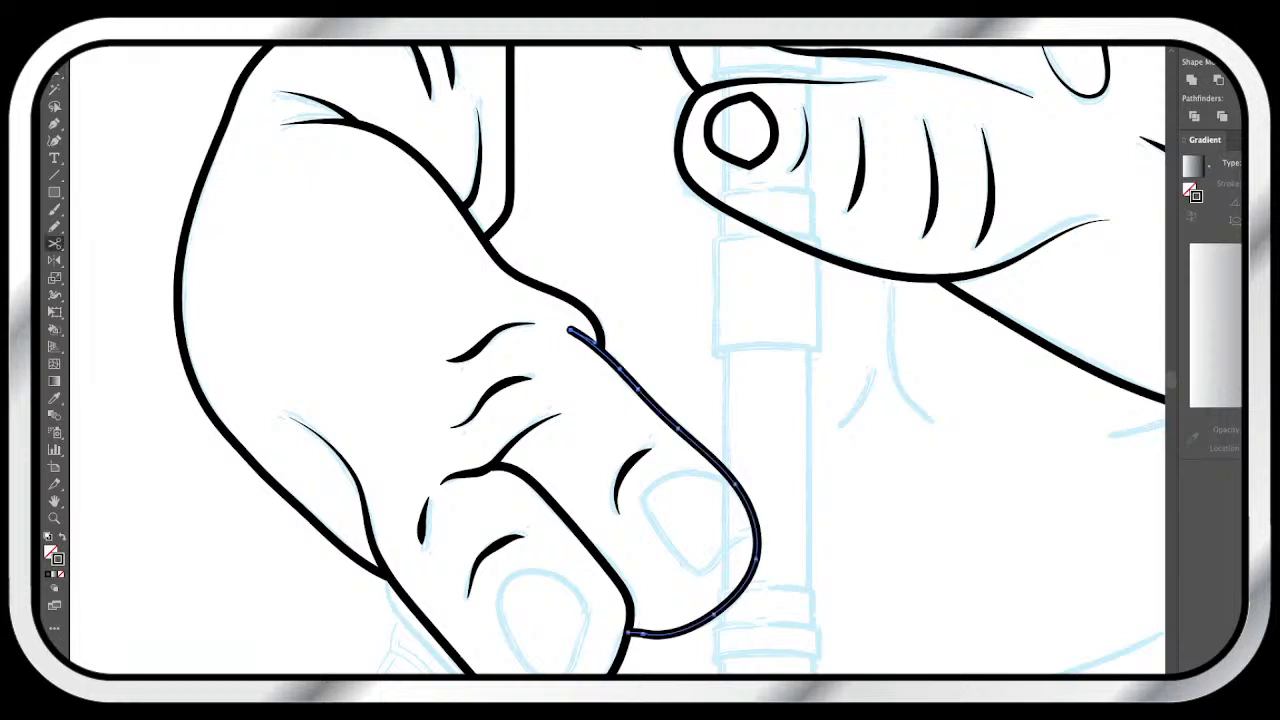
{"action": "left_click", "coordinate": [600, 350]}
{"action": "key", "text": "v"}
{"action": "left_click", "coordinate": [585, 338]}
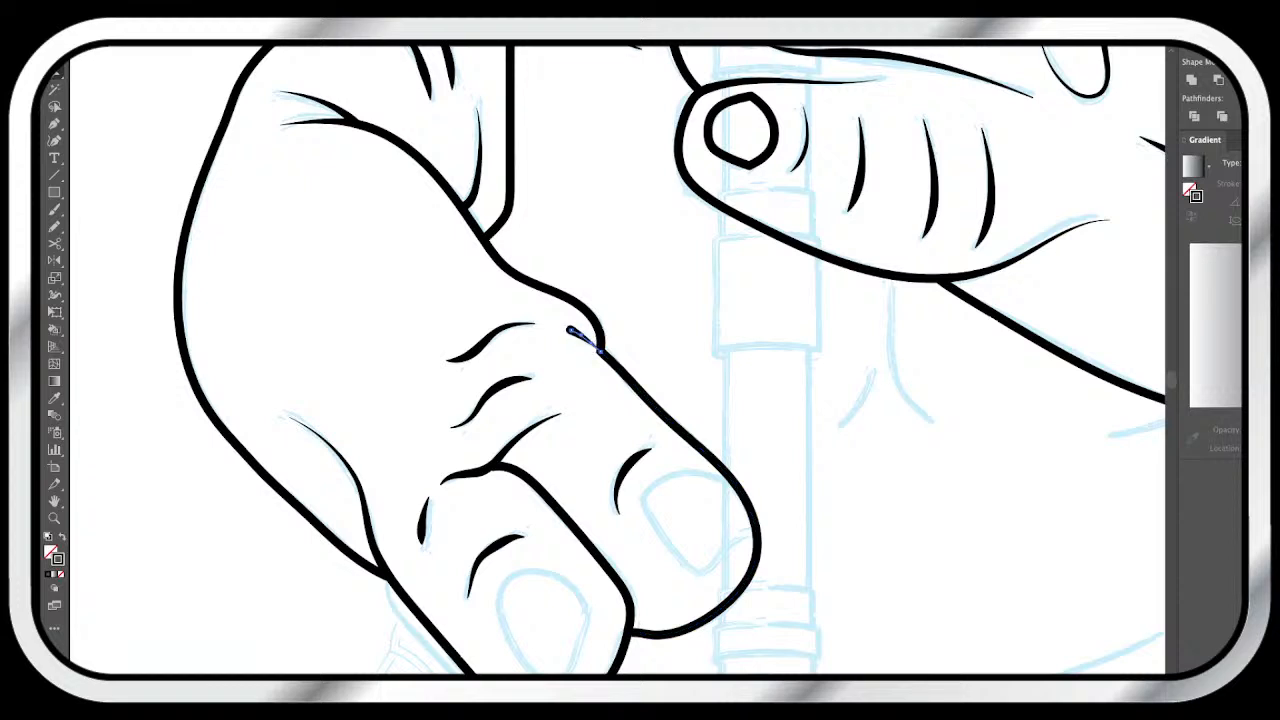
{"action": "key", "text": "ctrl+shift+a"}
{"action": "left_click", "coordinate": [578, 535]}
{"action": "scroll", "coordinate": [650, 360], "scroll_direction": "down", "scroll_amount": 3}
{"action": "scroll", "coordinate": [650, 360], "scroll_direction": "right", "scroll_amount": 2}
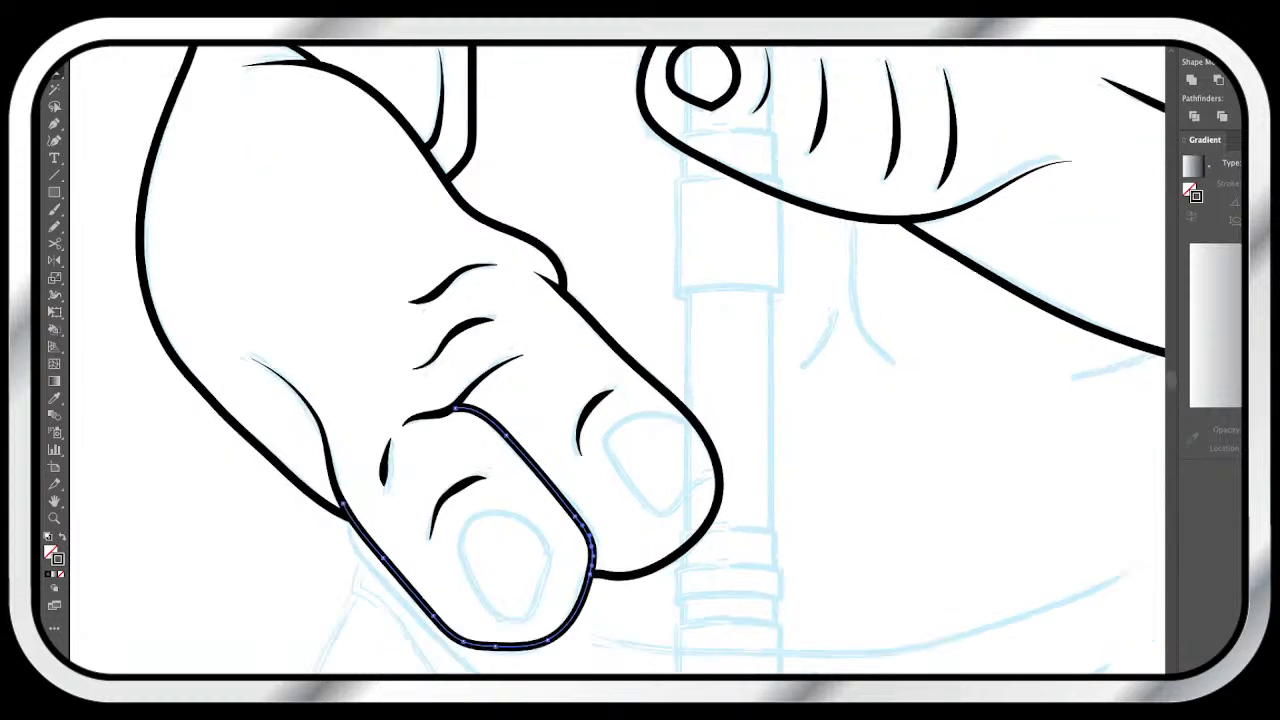
{"action": "key", "text": "ctrl+shift+a"}
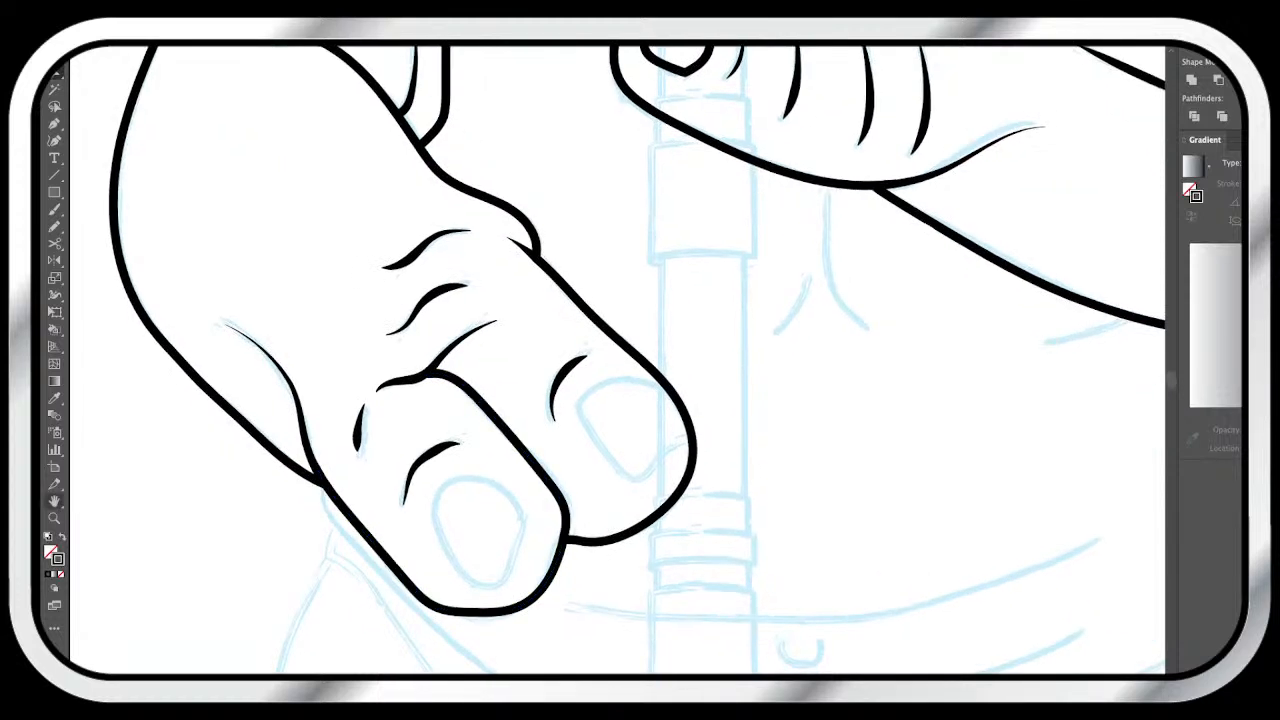
- Trace the upper finger's nail as an open path starting and ending on the fingertip outline
{"action": "key", "text": "z"}
{"action": "left_click", "coordinate": [668, 459]}
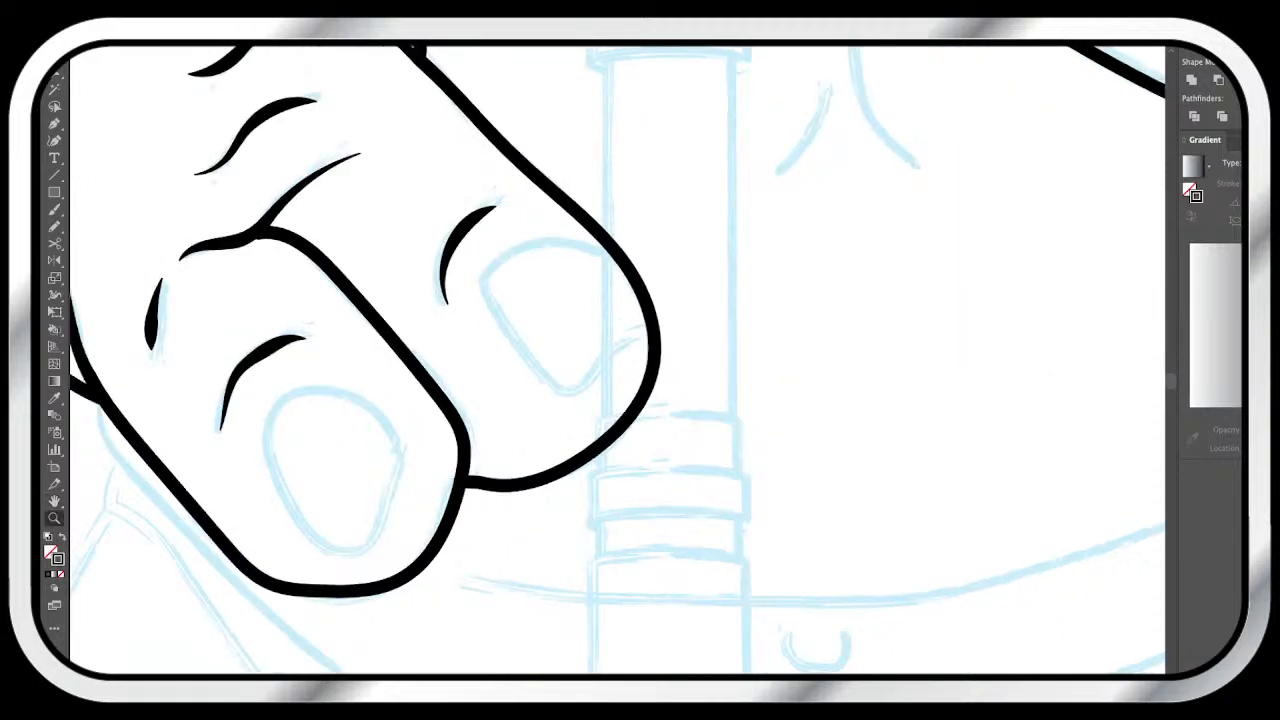
{"action": "left_click_drag", "start_coordinate": [618, 360], "coordinate": [672, 382]}
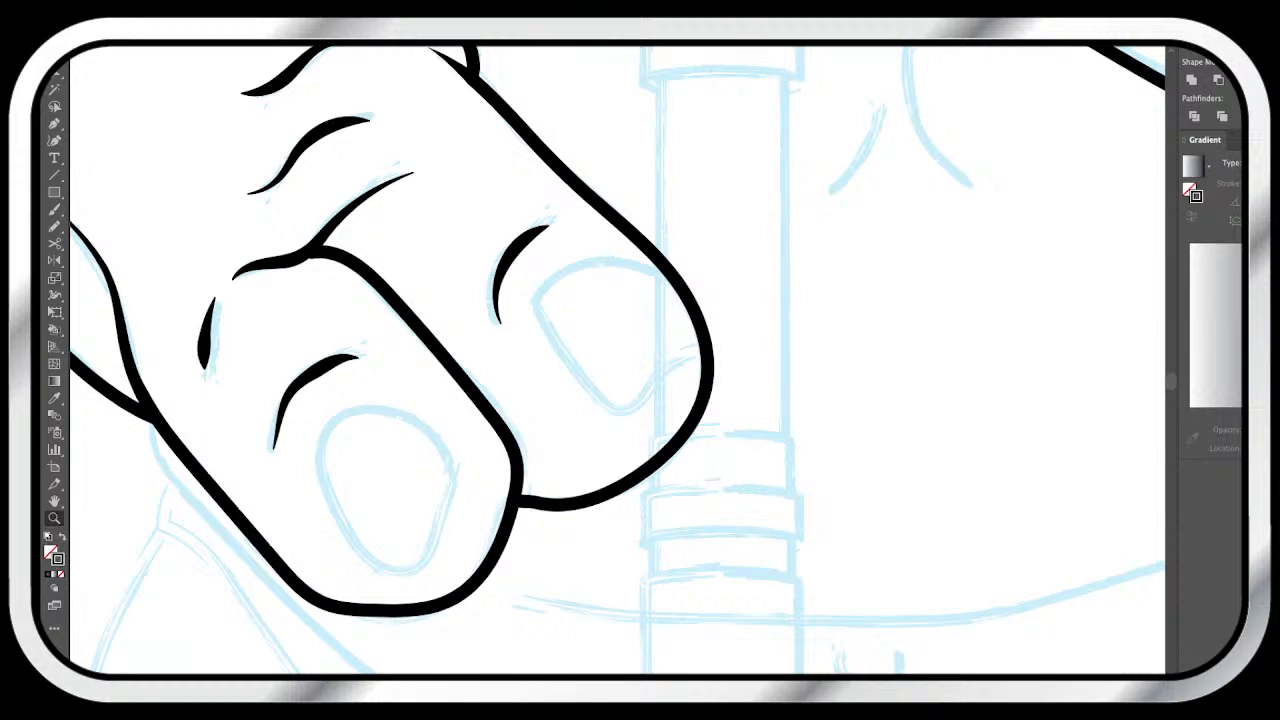
{"action": "key", "text": "n"}
{"action": "mouse_move", "coordinate": [699, 349]}
{"action": "left_mouse_down"}
{"action": "mouse_move", "coordinate": [617, 398]}
{"action": "mouse_move", "coordinate": [570, 366]}
{"action": "mouse_move", "coordinate": [538, 298]}
{"action": "mouse_move", "coordinate": [592, 267]}
{"action": "mouse_move", "coordinate": [662, 266]}
{"action": "left_mouse_up"}
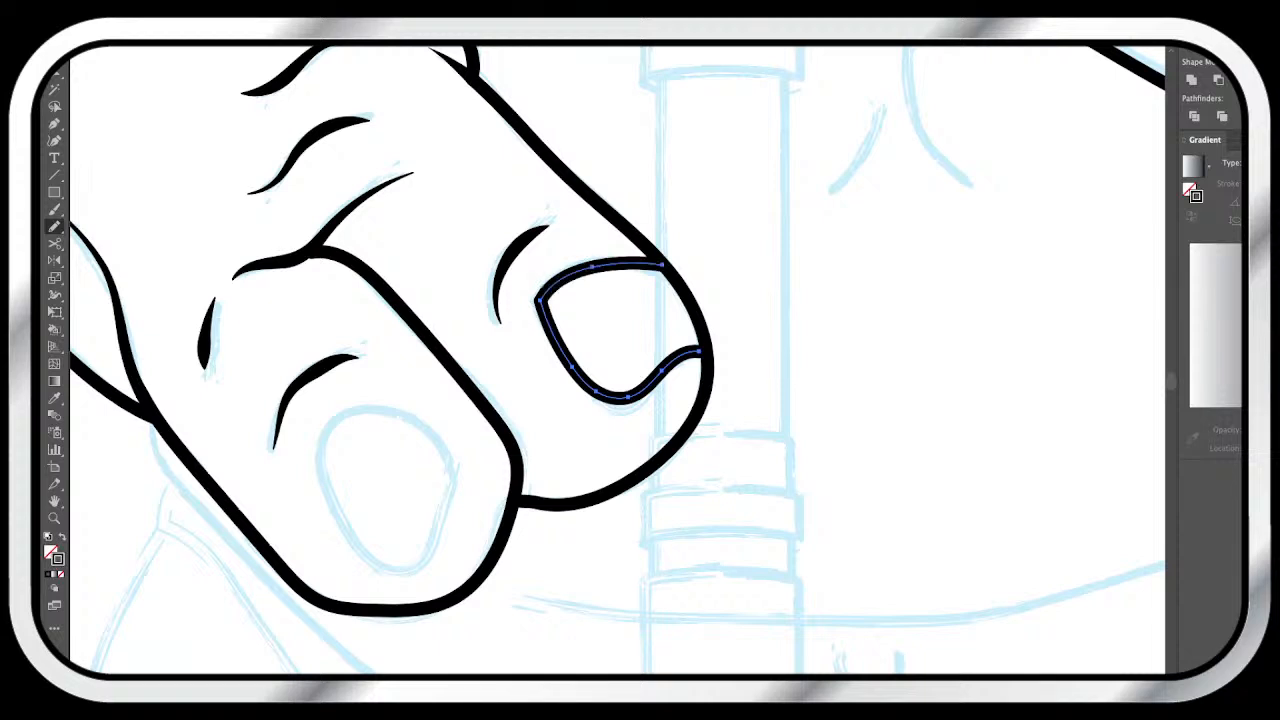
- Trace the full outline of the lower finger's nail and give both nails of the lowered hand tapered strokes
{"action": "mouse_move", "coordinate": [452, 482]}
{"action": "left_mouse_down"}
{"action": "mouse_move", "coordinate": [418, 570]}
{"action": "mouse_move", "coordinate": [354, 547]}
{"action": "mouse_move", "coordinate": [338, 522]}
{"action": "mouse_move", "coordinate": [316, 468]}
{"action": "mouse_move", "coordinate": [376, 414]}
{"action": "mouse_move", "coordinate": [430, 432]}
{"action": "left_mouse_up"}
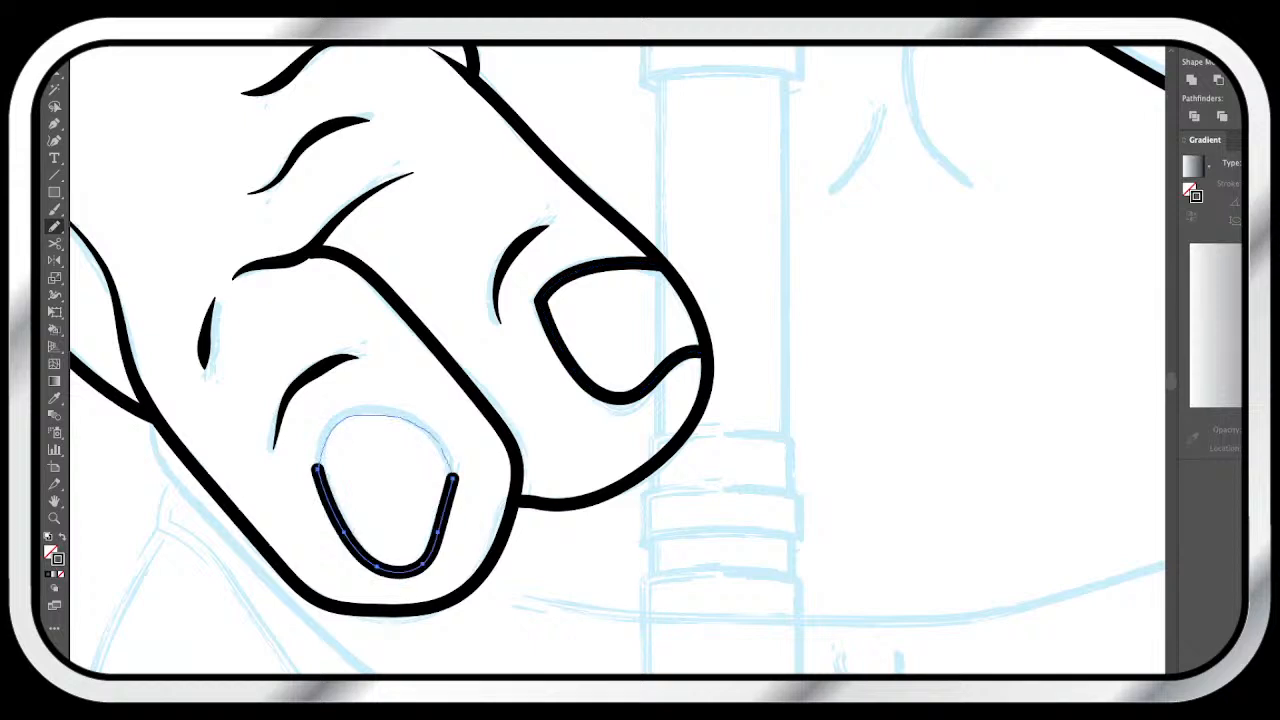
{"action": "left_click_drag", "start_coordinate": [448, 462], "coordinate": [452, 478]}
{"action": "left_click_drag", "start_coordinate": [452, 478], "coordinate": [598, 369]}
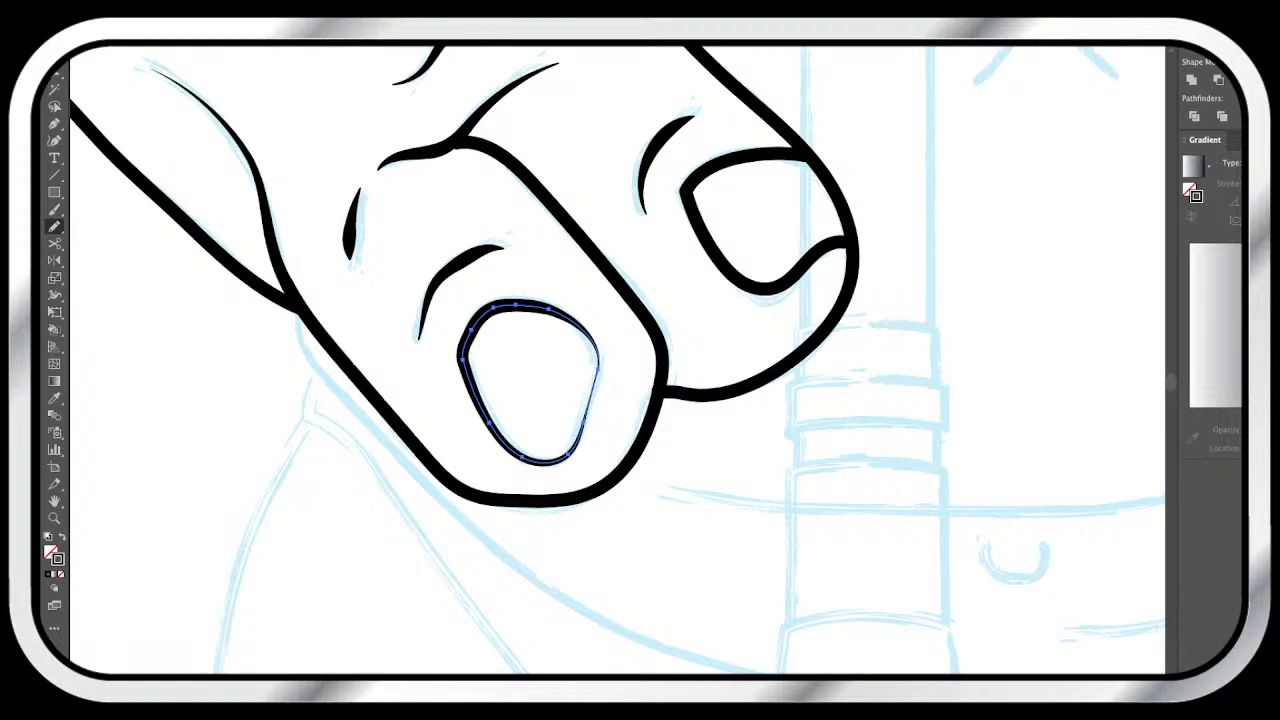
{"action": "key", "text": "v"}
{"action": "key", "text": "super+shift+a"}
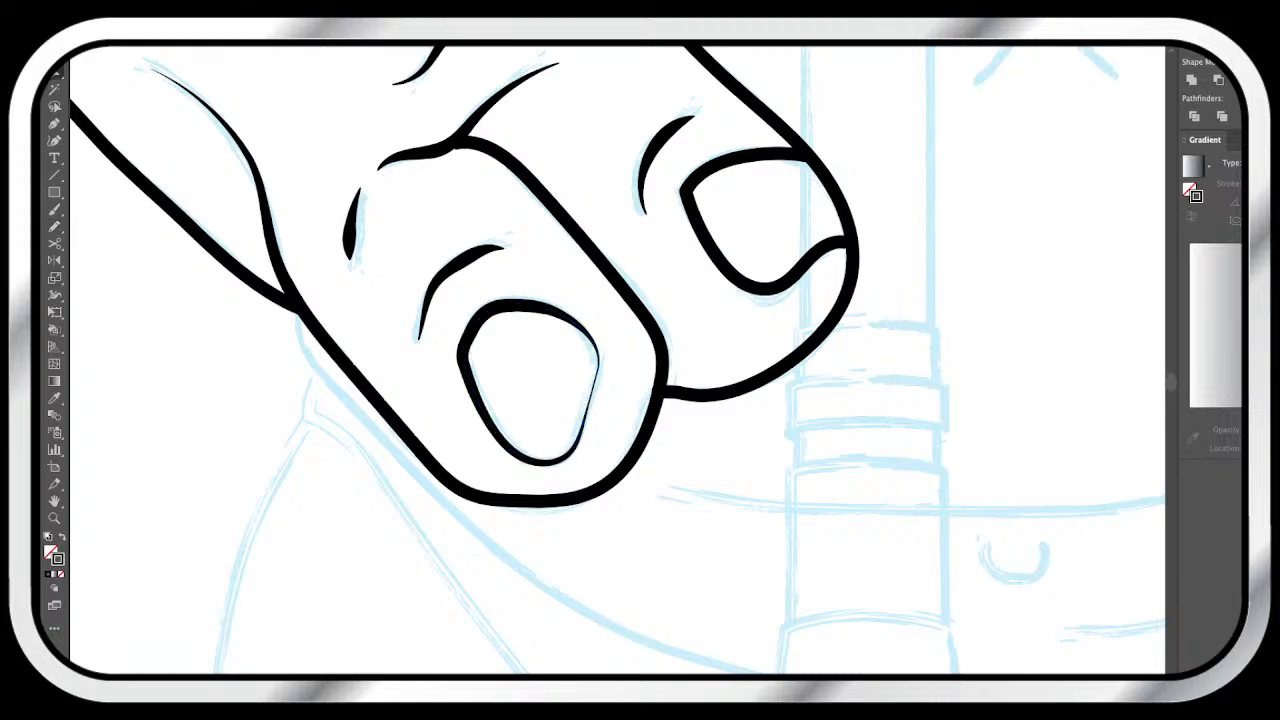
{"action": "left_click", "coordinate": [718, 258]}
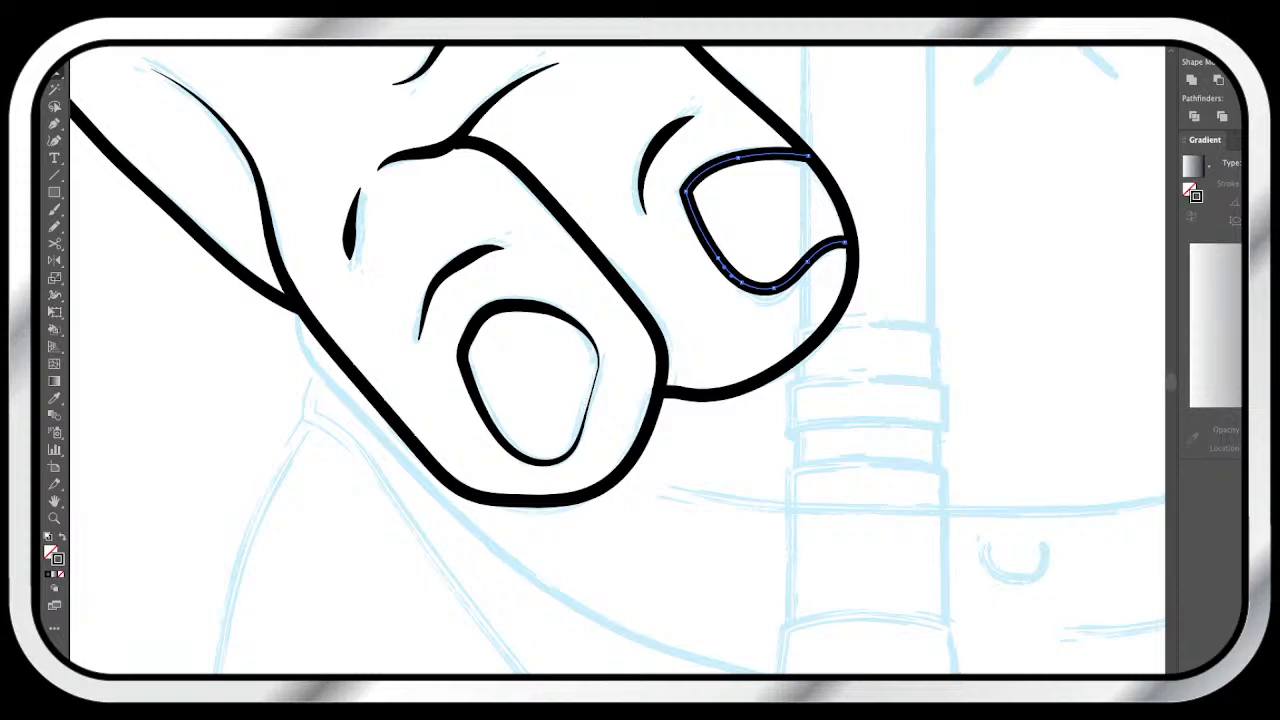
{"action": "key", "text": "super+shift+a"}
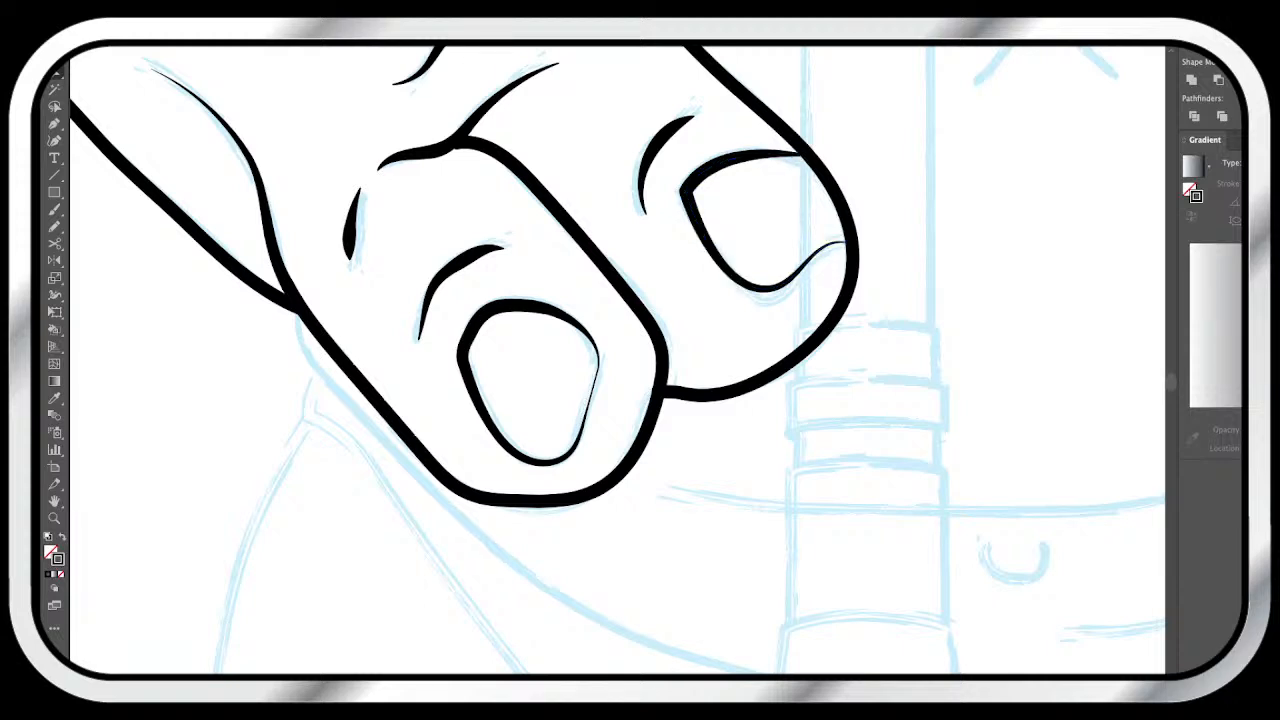
- Select the two fingernails of the raised hand together and give them the same tapered stroke
{"action": "key", "text": "z"}
{"action": "left_click_drag", "start_coordinate": [530, 296], "coordinate": [430, 296]}
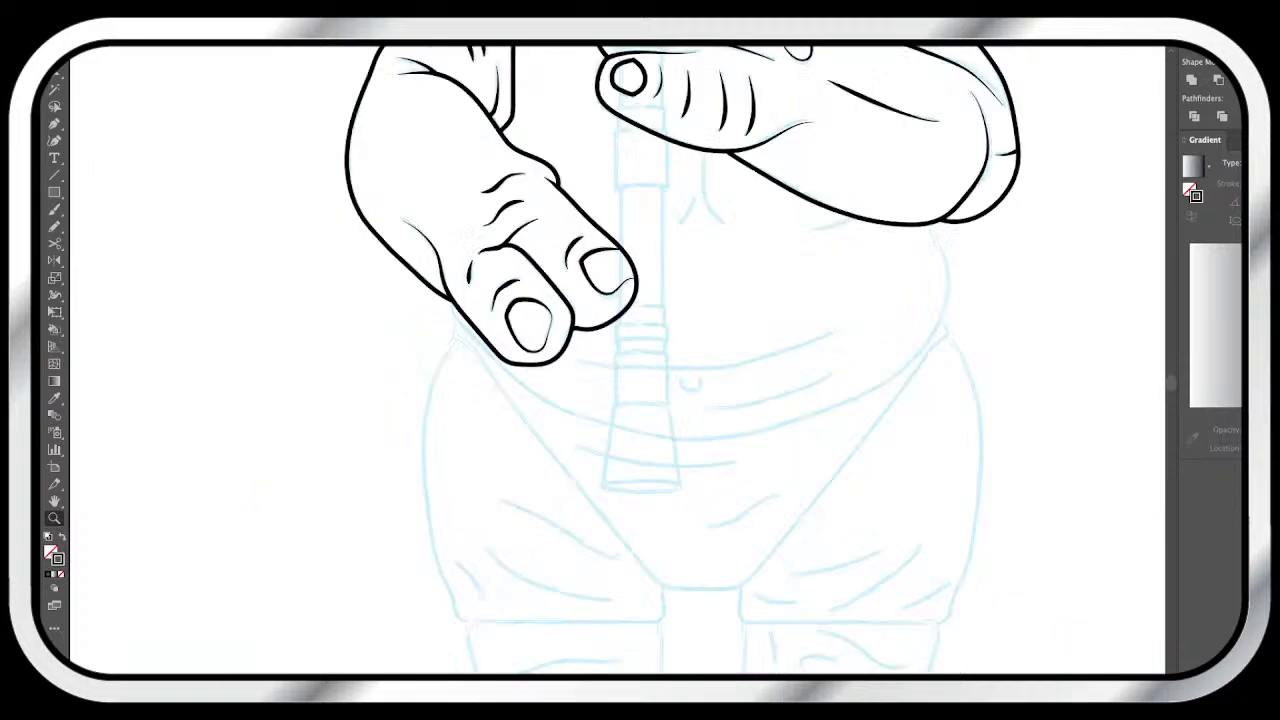
{"action": "key", "text": "super+minus"}
{"action": "left_click_drag", "start_coordinate": [691, 173], "coordinate": [761, 173]}
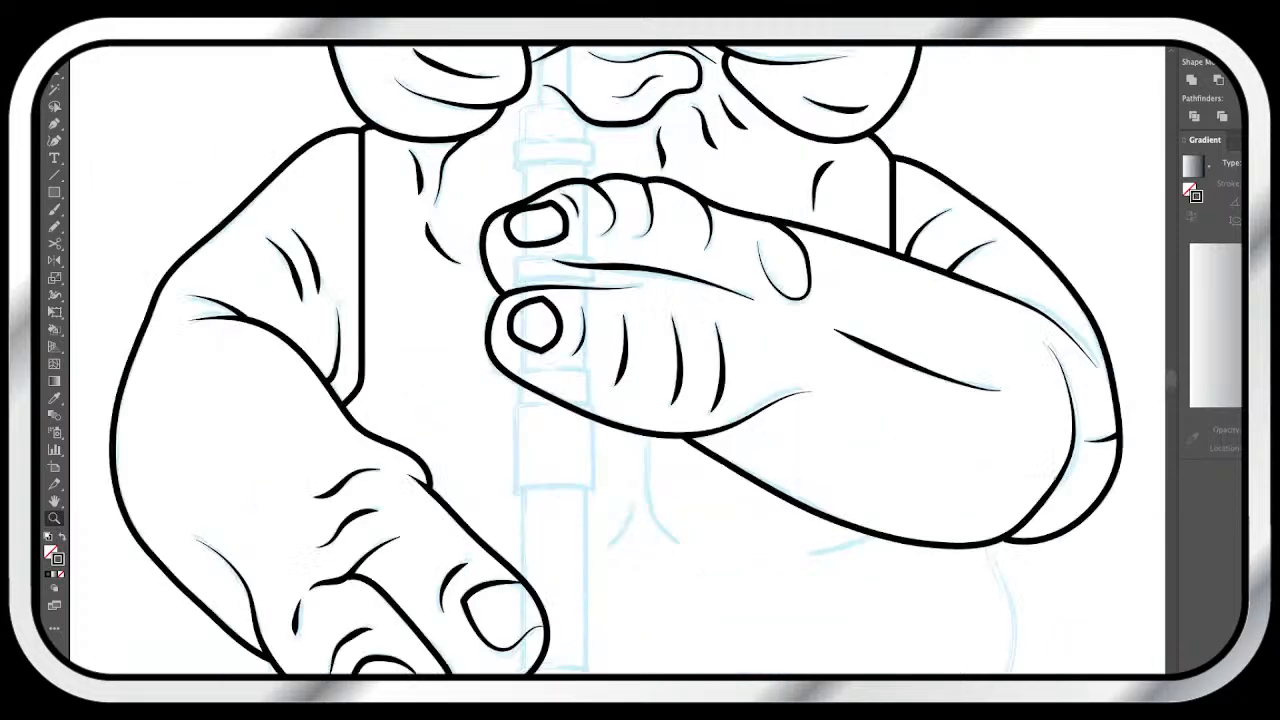
{"action": "key", "text": "v"}
{"action": "left_click", "coordinate": [536, 243]}
{"action": "left_click", "coordinate": [541, 350], "text": "shift"}
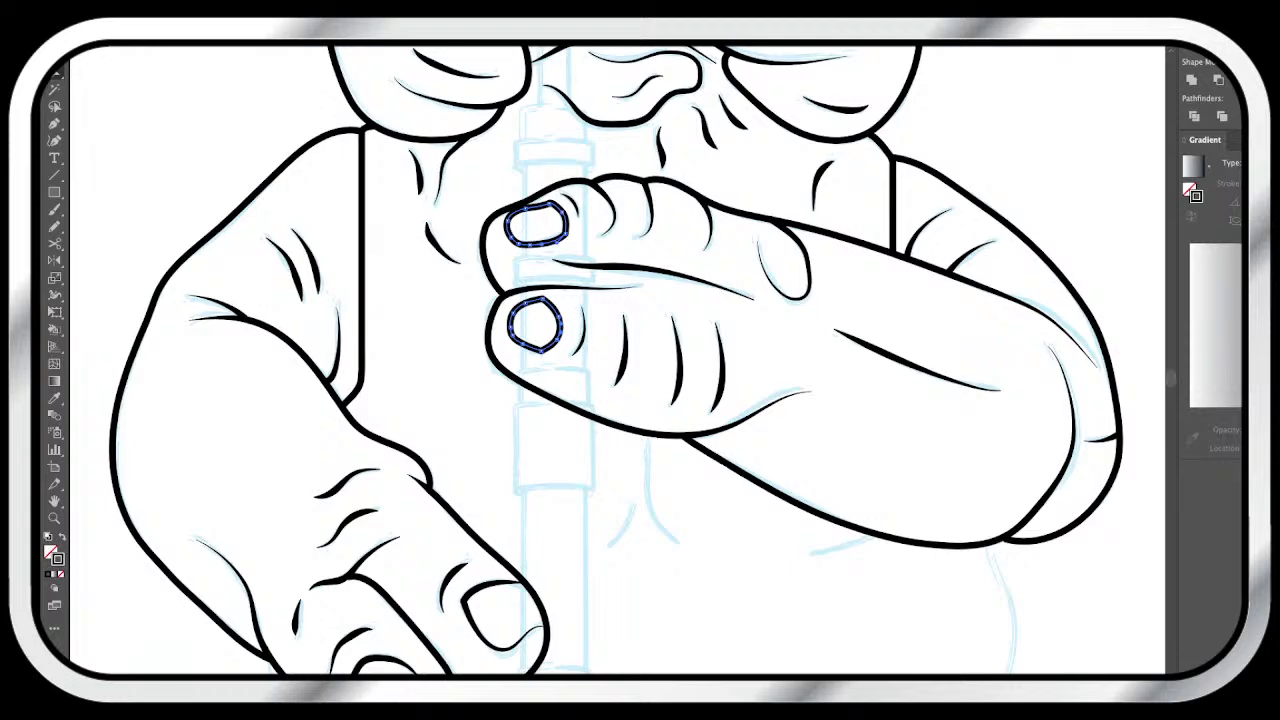
{"action": "key", "text": "super+shift+a"}
{"action": "scroll", "coordinate": [617, 360], "scroll_direction": "down", "scroll_amount": 3}
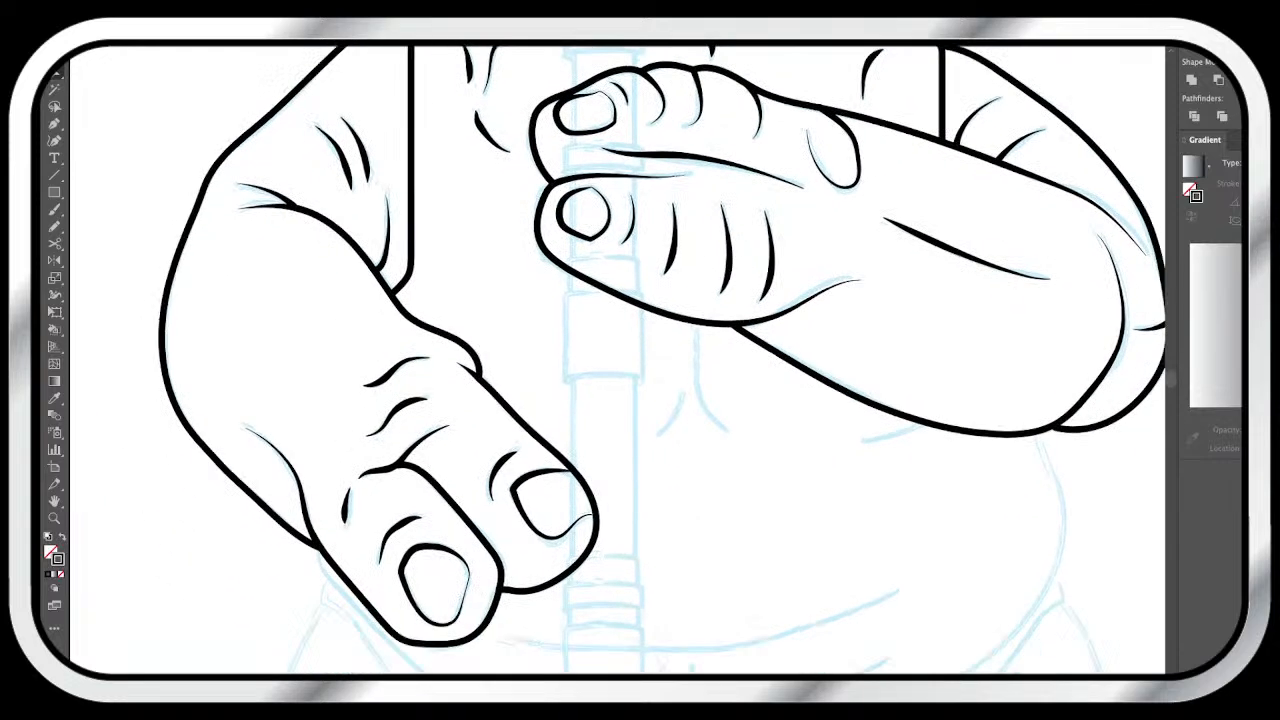
- Review the inked head, arms and hands, and examine the remaining belly, flute and leg sketch
{"action": "key", "text": "z"}
{"action": "left_click_drag", "start_coordinate": [681, 278], "coordinate": [585, 278]}
{"action": "scroll", "coordinate": [617, 360], "scroll_direction": "up", "scroll_amount": 4}
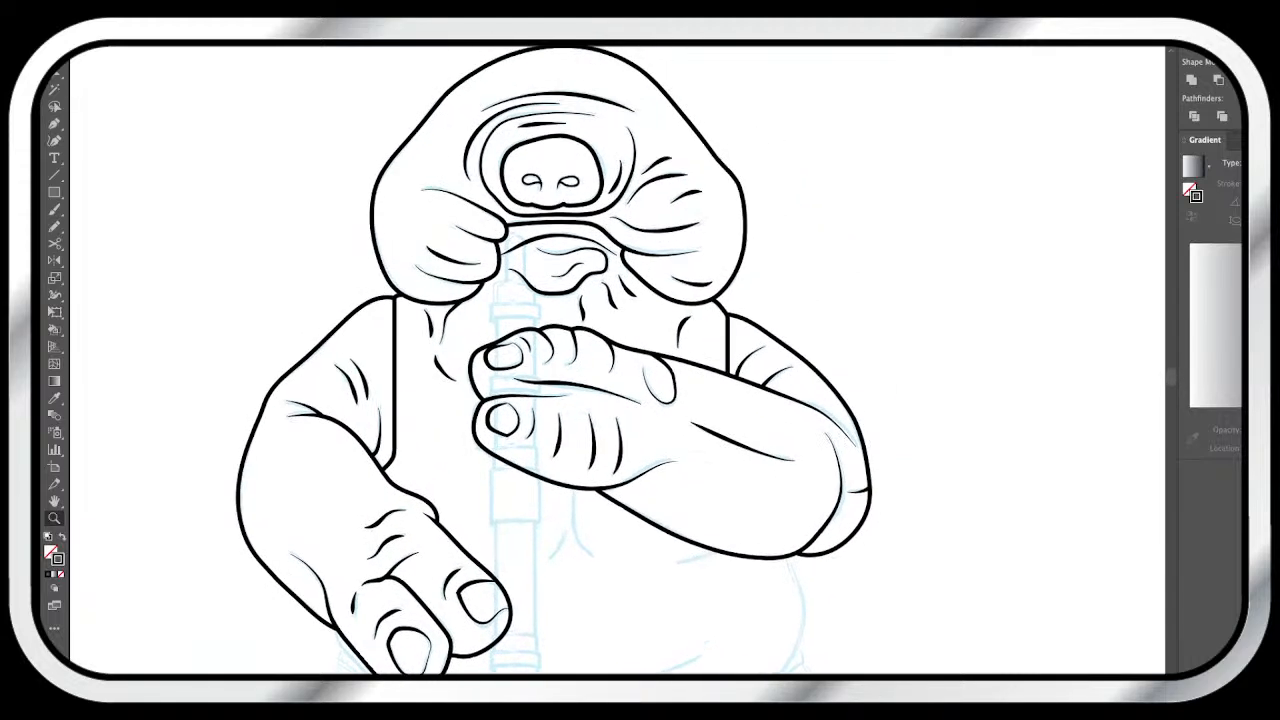
{"action": "scroll", "coordinate": [617, 360], "scroll_direction": "up", "scroll_amount": 1}
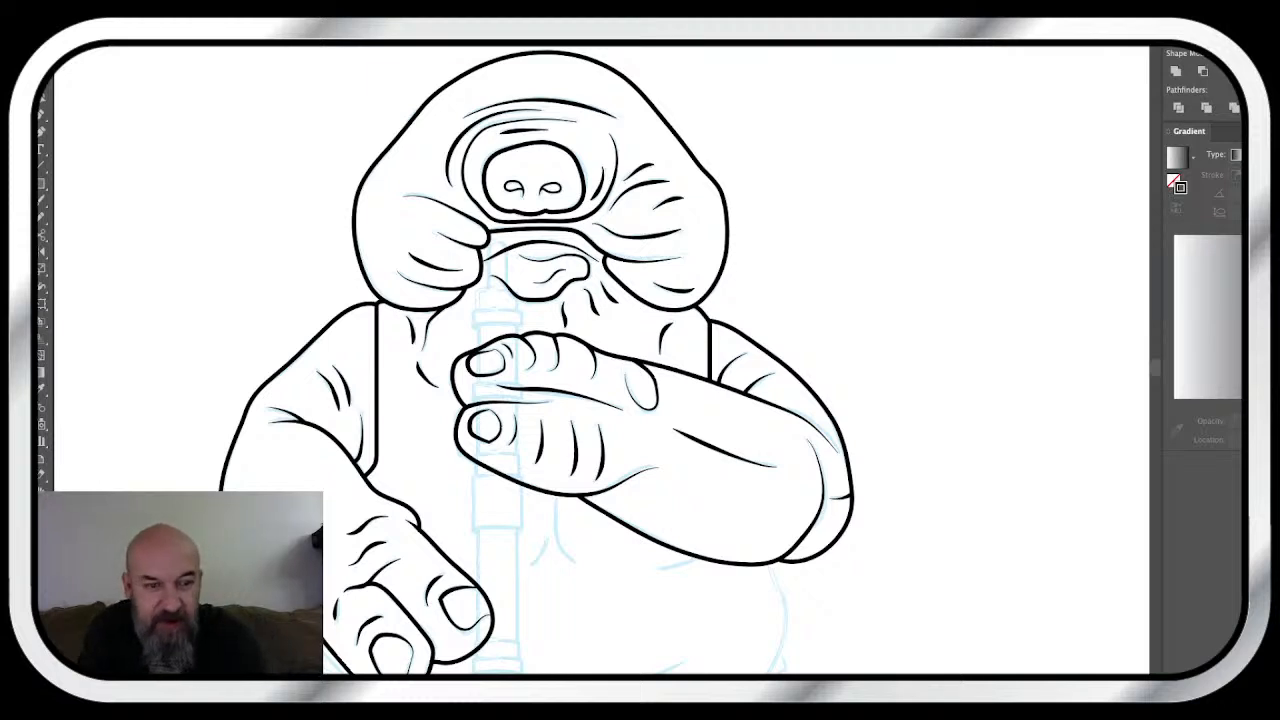
{"action": "scroll", "coordinate": [602, 360], "scroll_direction": "down", "scroll_amount": 3}
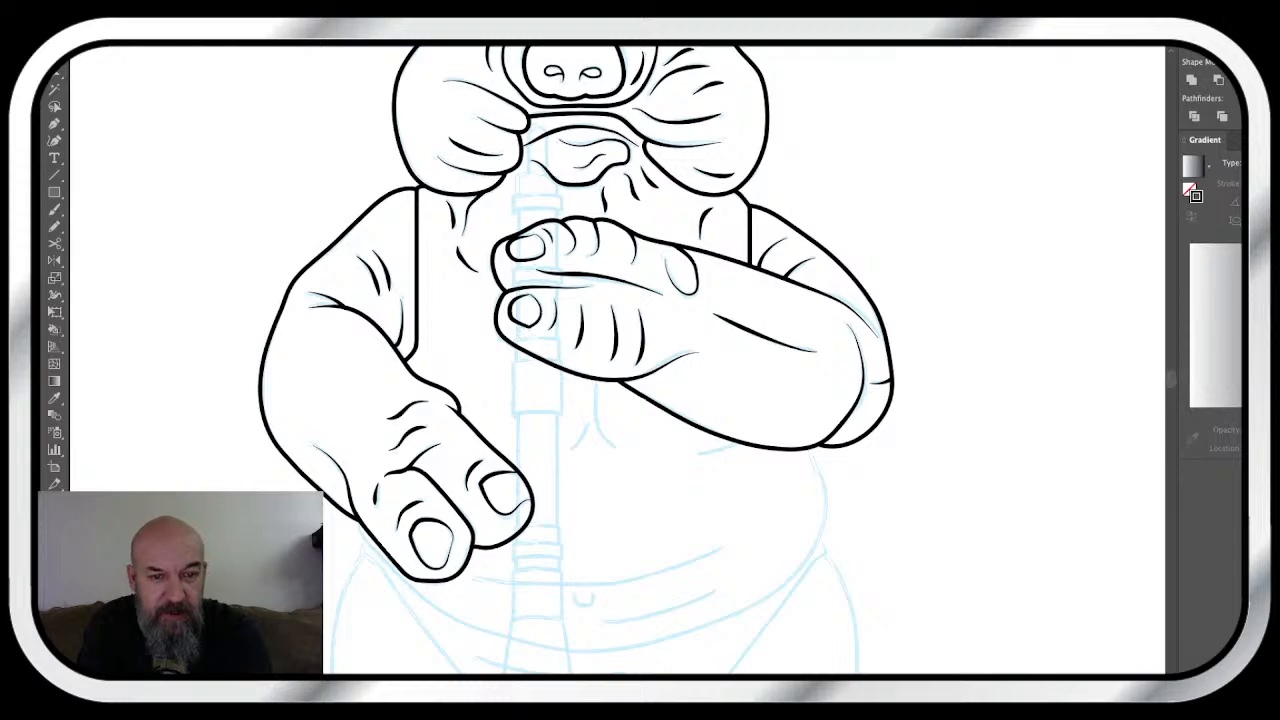
{"action": "scroll", "coordinate": [602, 360], "scroll_direction": "down", "scroll_amount": 3}
{"action": "scroll", "coordinate": [602, 360], "scroll_direction": "up", "scroll_amount": 2}
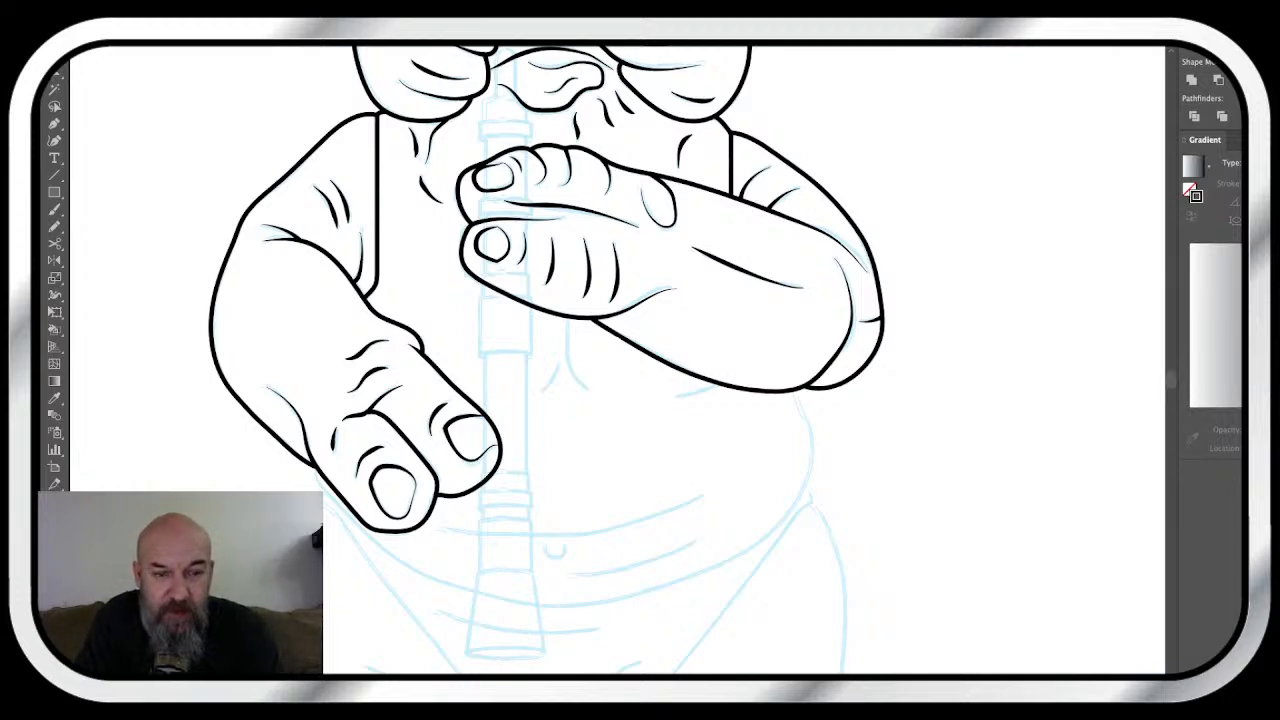
{"action": "scroll", "coordinate": [545, 360], "scroll_direction": "down", "scroll_amount": 2}
{"action": "scroll", "coordinate": [545, 360], "scroll_direction": "down", "scroll_amount": 1}
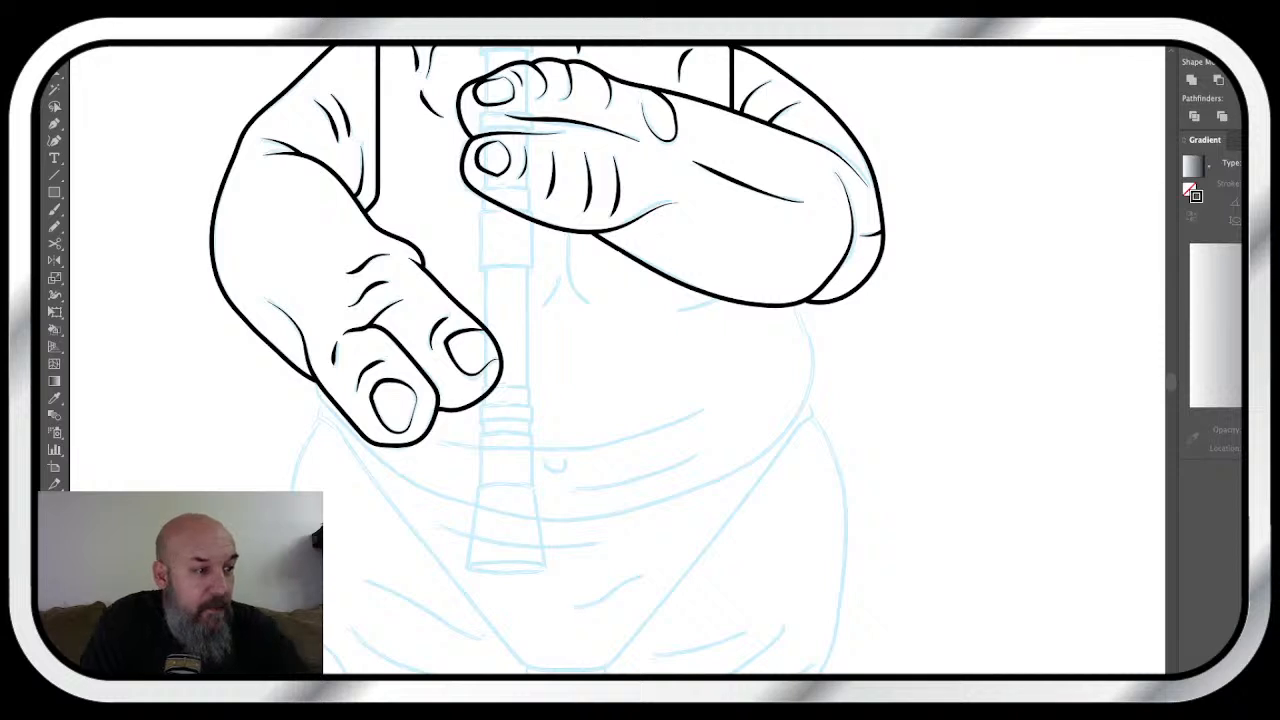
- Trace the belly outline from the raised forearm around to the lowered hand and match its stroke to the heavy forearm outline
{"action": "key", "text": "n"}
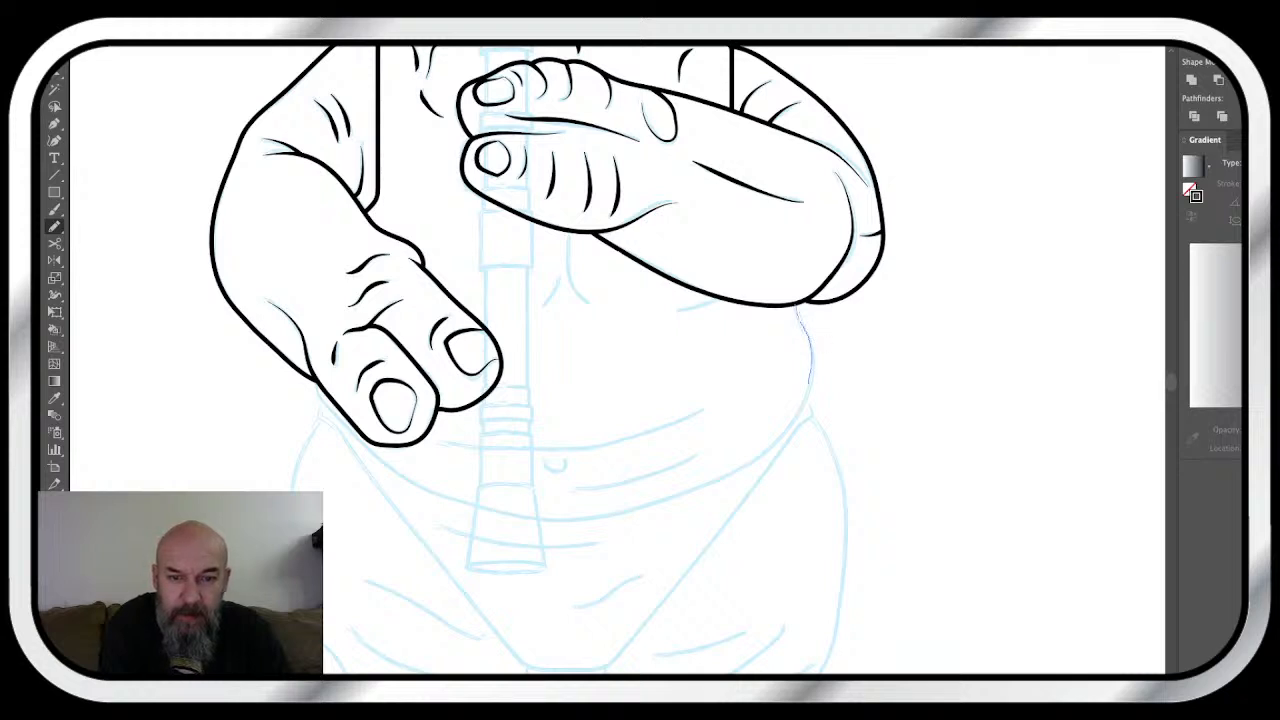
{"action": "mouse_move", "coordinate": [800, 408]}
{"action": "left_mouse_down"}
{"action": "mouse_move", "coordinate": [641, 504]}
{"action": "mouse_move", "coordinate": [496, 516]}
{"action": "mouse_move", "coordinate": [448, 508]}
{"action": "mouse_move", "coordinate": [366, 464]}
{"action": "mouse_move", "coordinate": [332, 430]}
{"action": "mouse_move", "coordinate": [316, 385]}
{"action": "left_mouse_up"}
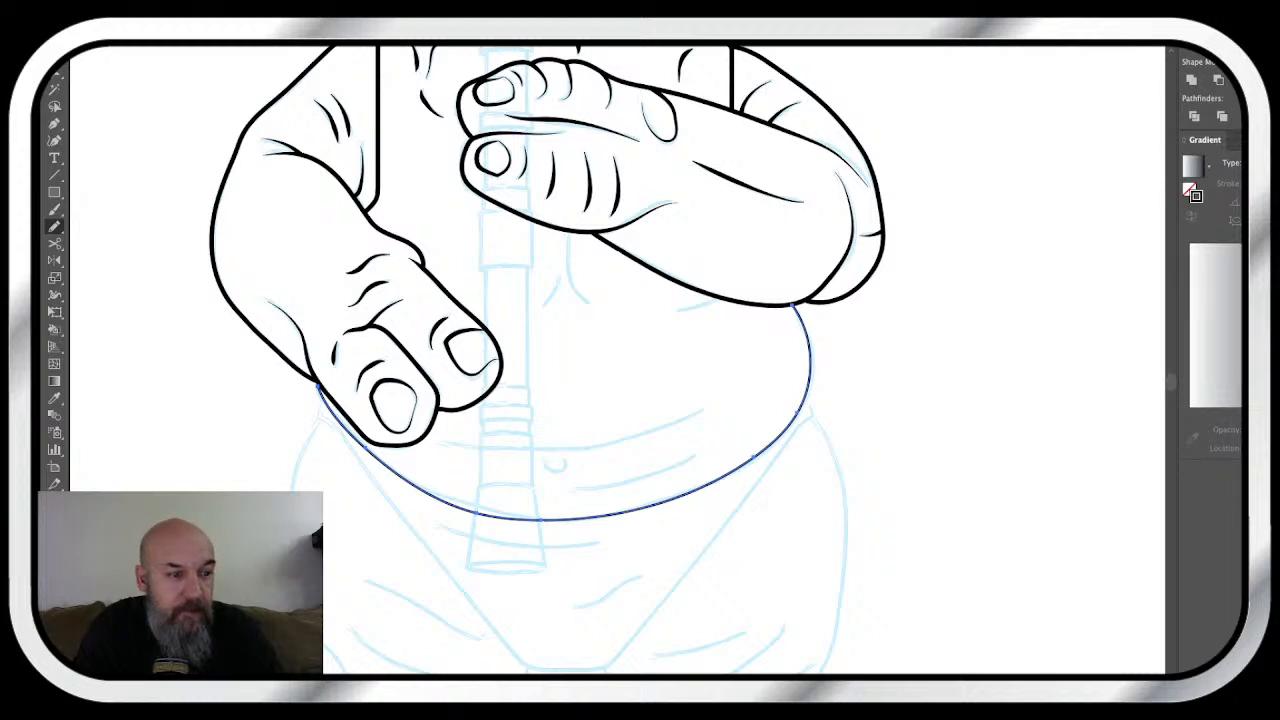
{"action": "key", "text": "i"}
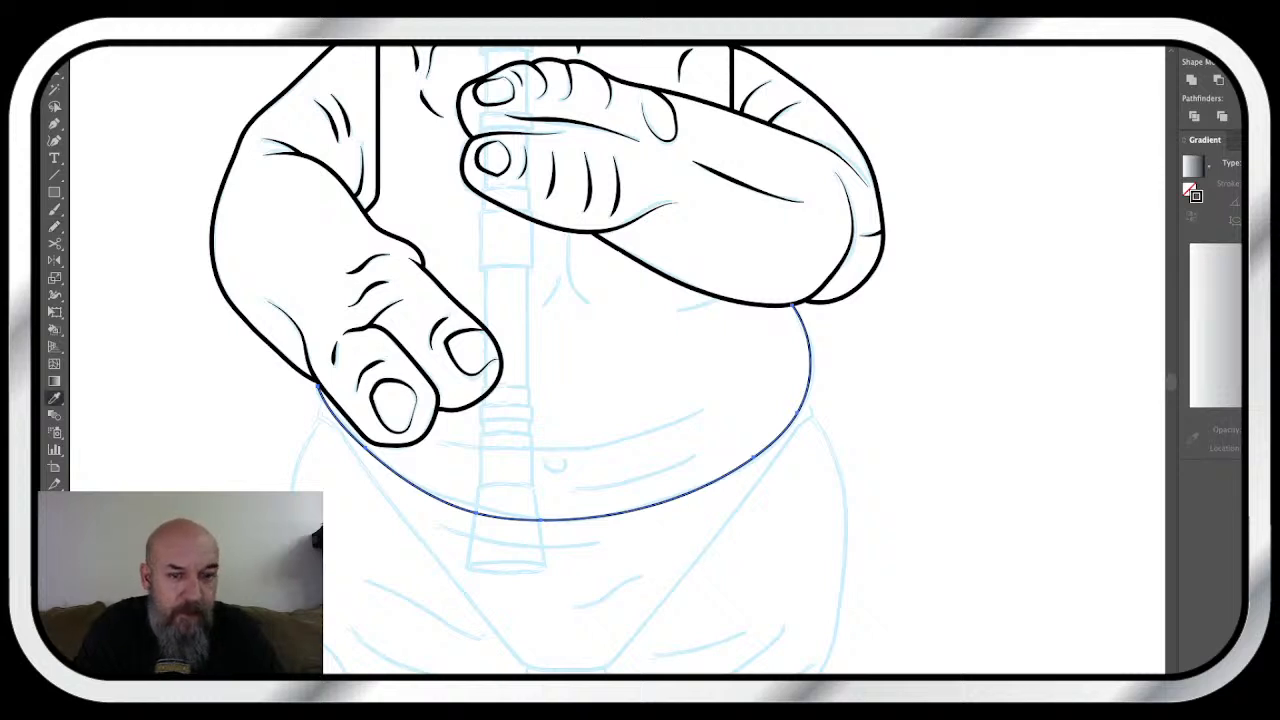
{"action": "left_click", "coordinate": [760, 298]}
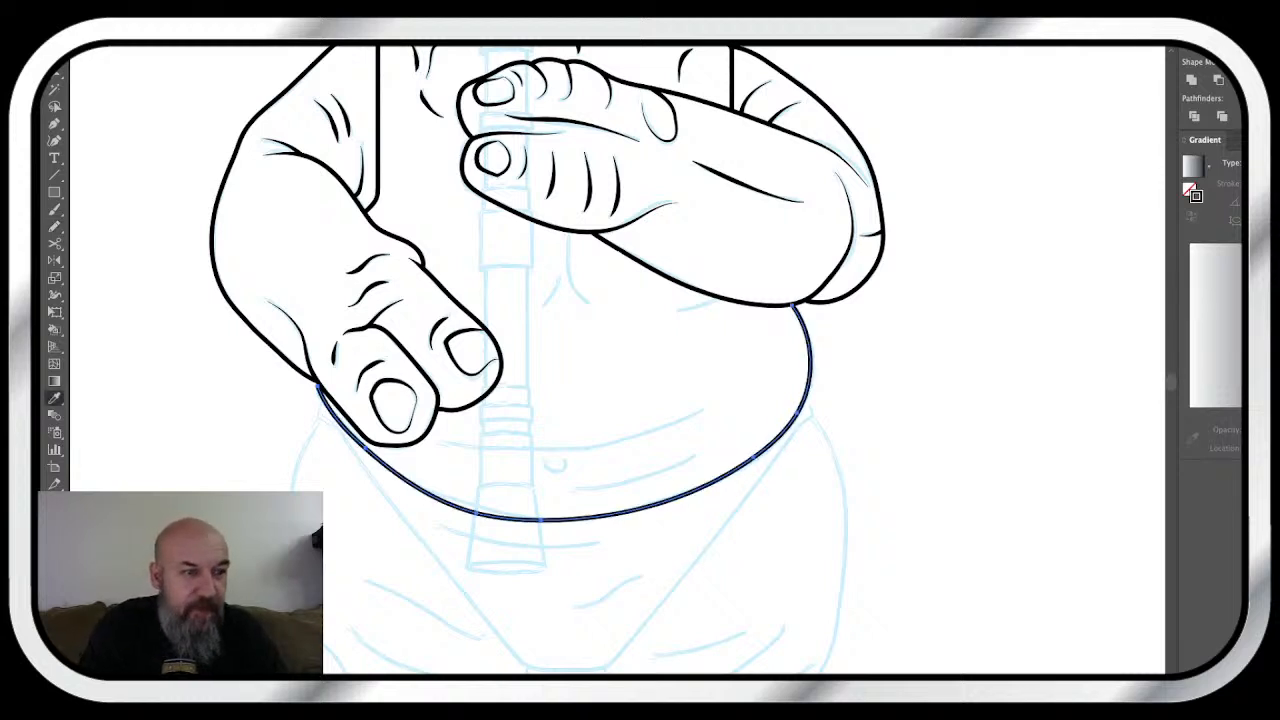
{"action": "key", "text": "n"}
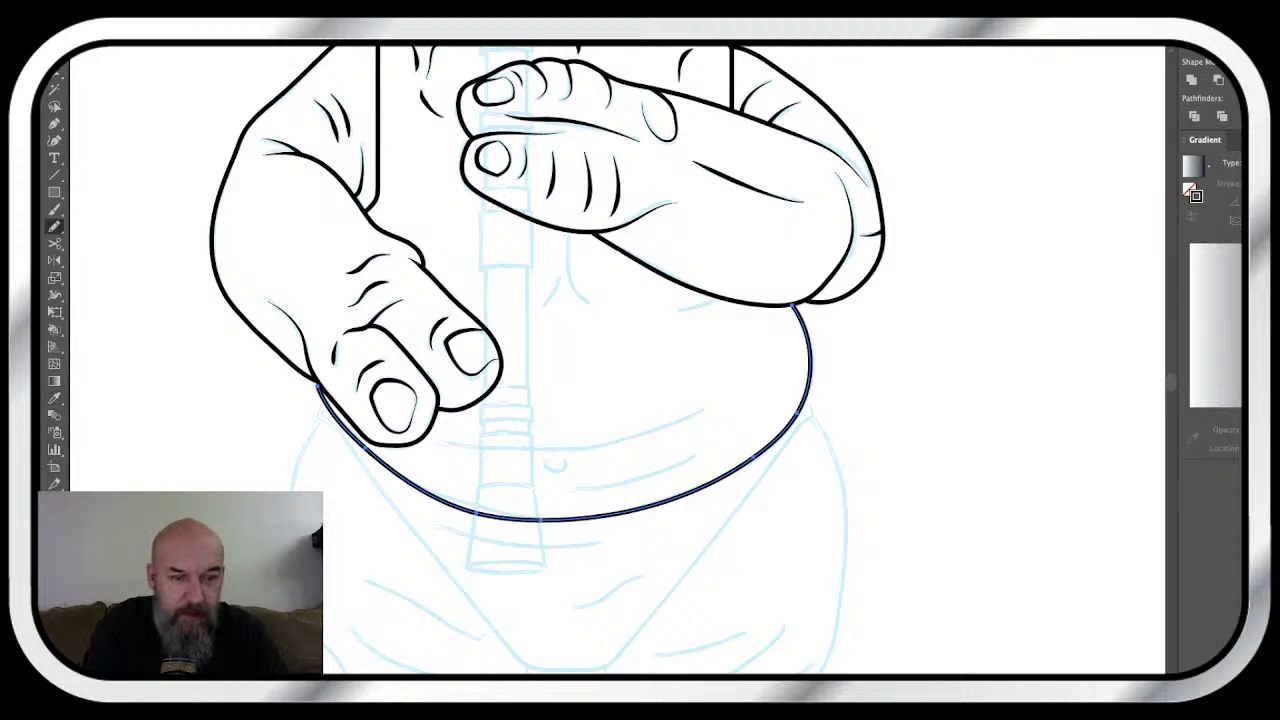
- Trace the two long lower-belly folds, the short crease beneath the raised forearm and the forked crease lines at mid-chest
{"action": "mouse_move", "coordinate": [445, 442]}
{"action": "left_mouse_down"}
{"action": "mouse_move", "coordinate": [615, 449]}
{"action": "mouse_move", "coordinate": [703, 410]}
{"action": "left_mouse_up"}
{"action": "mouse_move", "coordinate": [575, 491]}
{"action": "left_mouse_down"}
{"action": "mouse_move", "coordinate": [648, 481]}
{"action": "mouse_move", "coordinate": [696, 456]}
{"action": "left_mouse_up"}
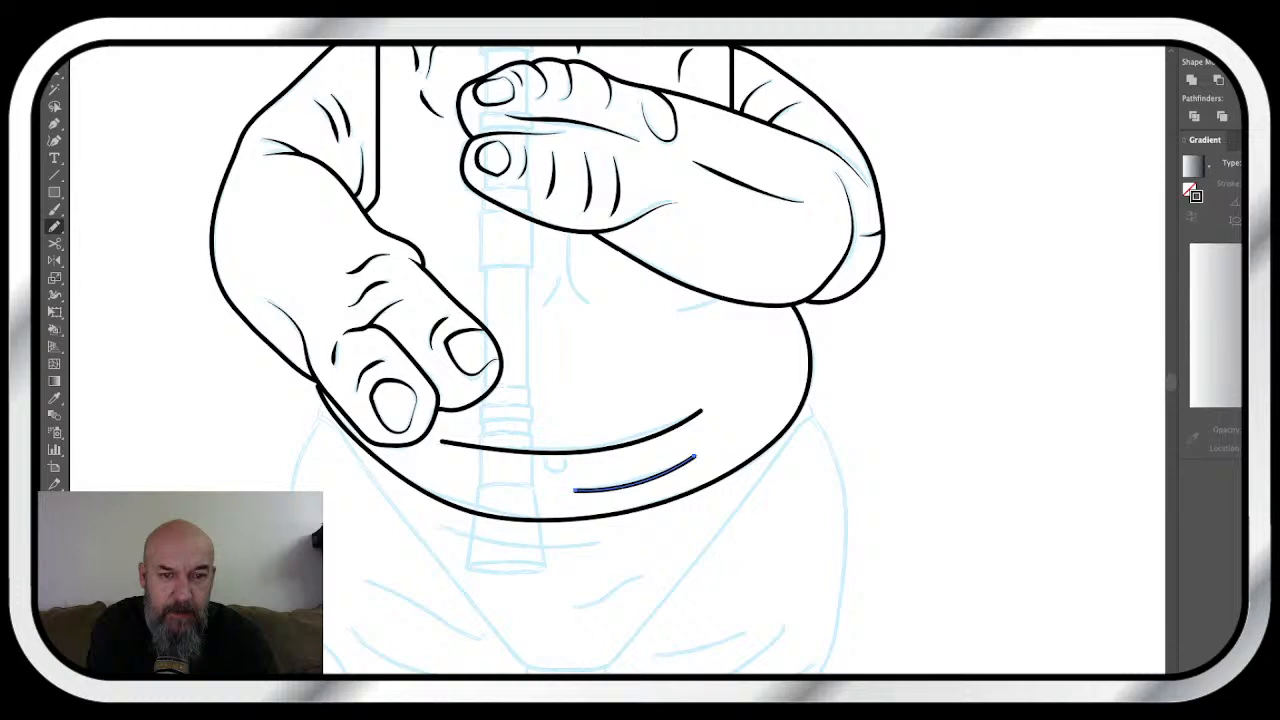
{"action": "left_click_drag", "start_coordinate": [665, 310], "coordinate": [722, 298]}
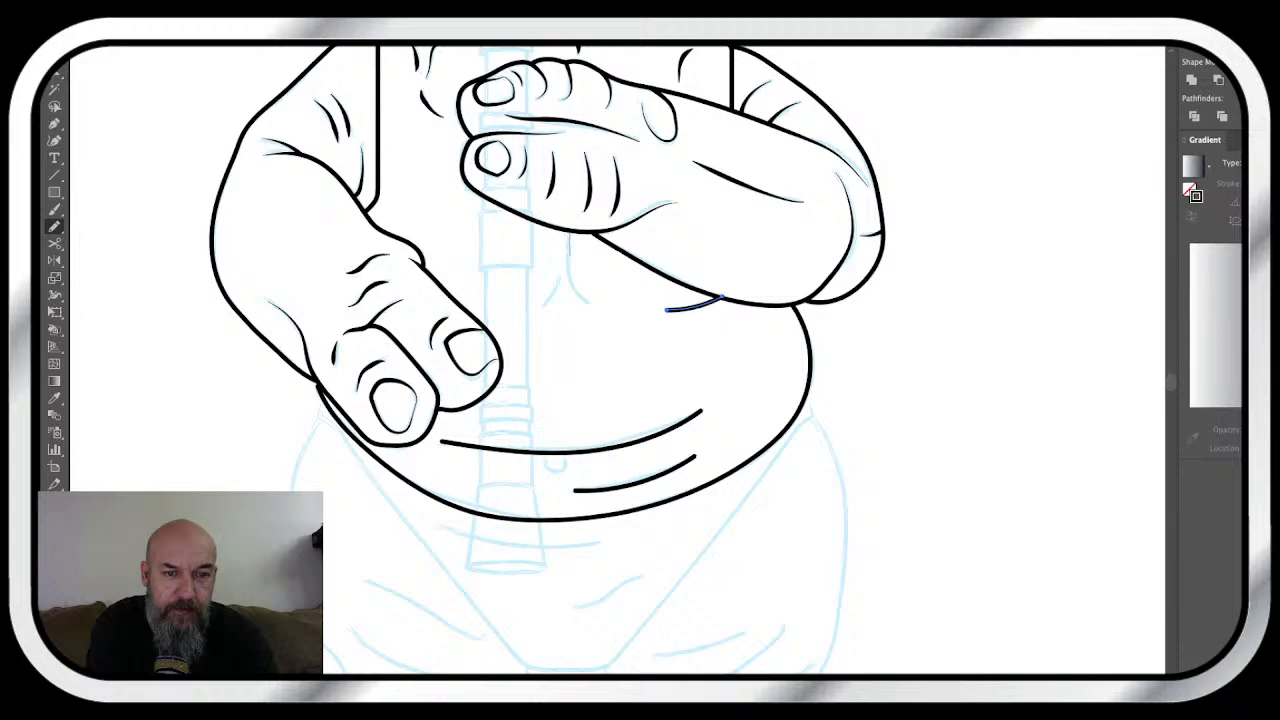
{"action": "mouse_move", "coordinate": [568, 232]}
{"action": "left_mouse_down"}
{"action": "mouse_move", "coordinate": [598, 310]}
{"action": "mouse_move", "coordinate": [541, 305]}
{"action": "left_mouse_up"}
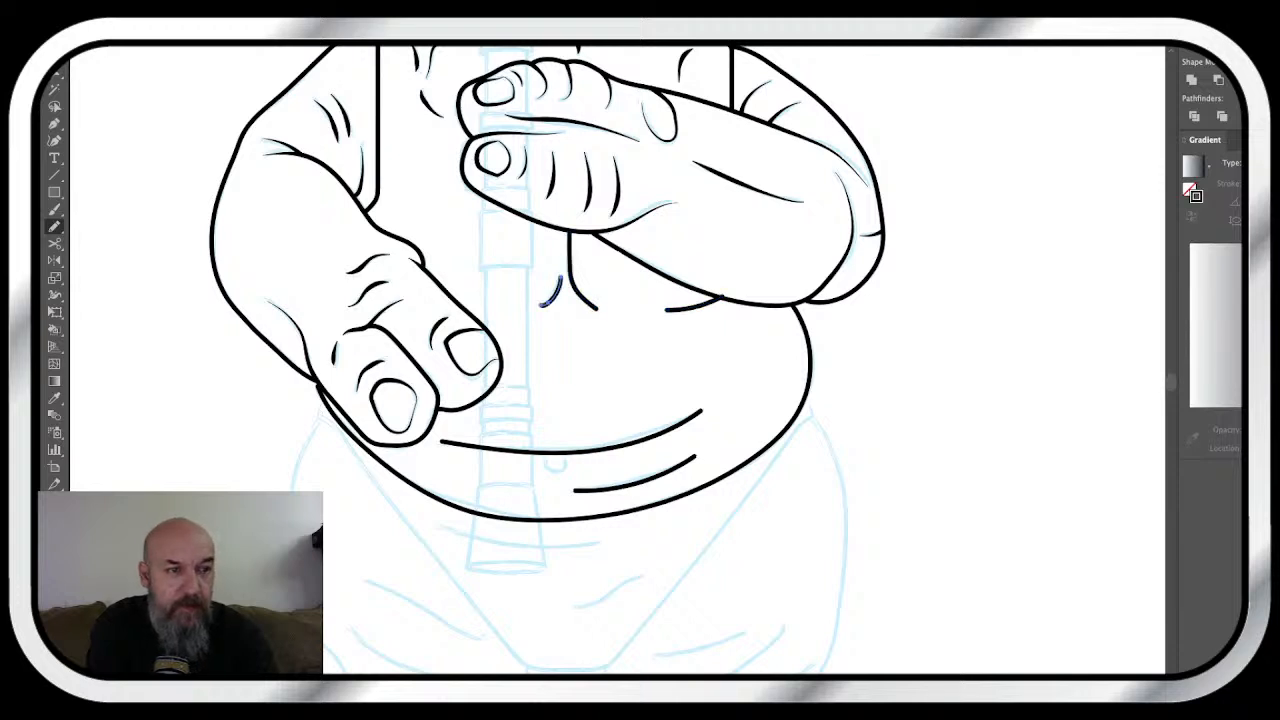
- Give the two belly folds, the crease beneath the forearm and the forked chest creases tapered strokes
{"action": "key", "text": "v"}
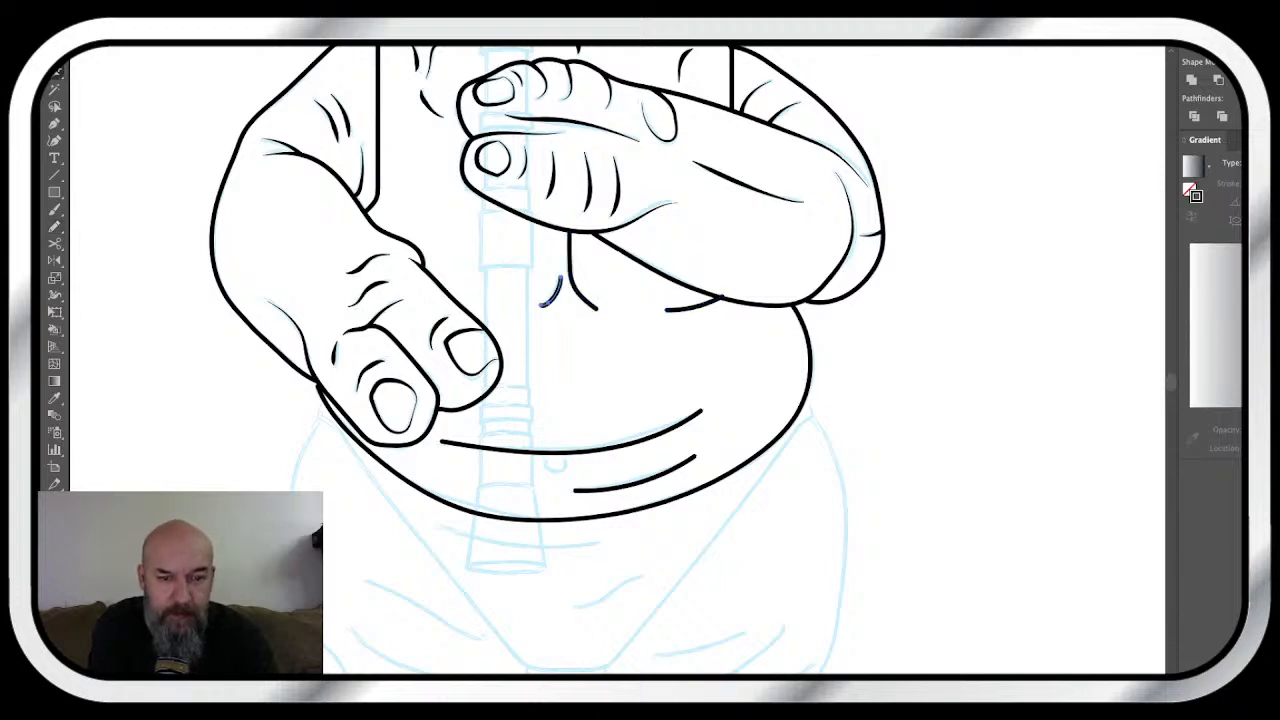
{"action": "left_click_drag", "start_coordinate": [615, 428], "coordinate": [628, 490]}
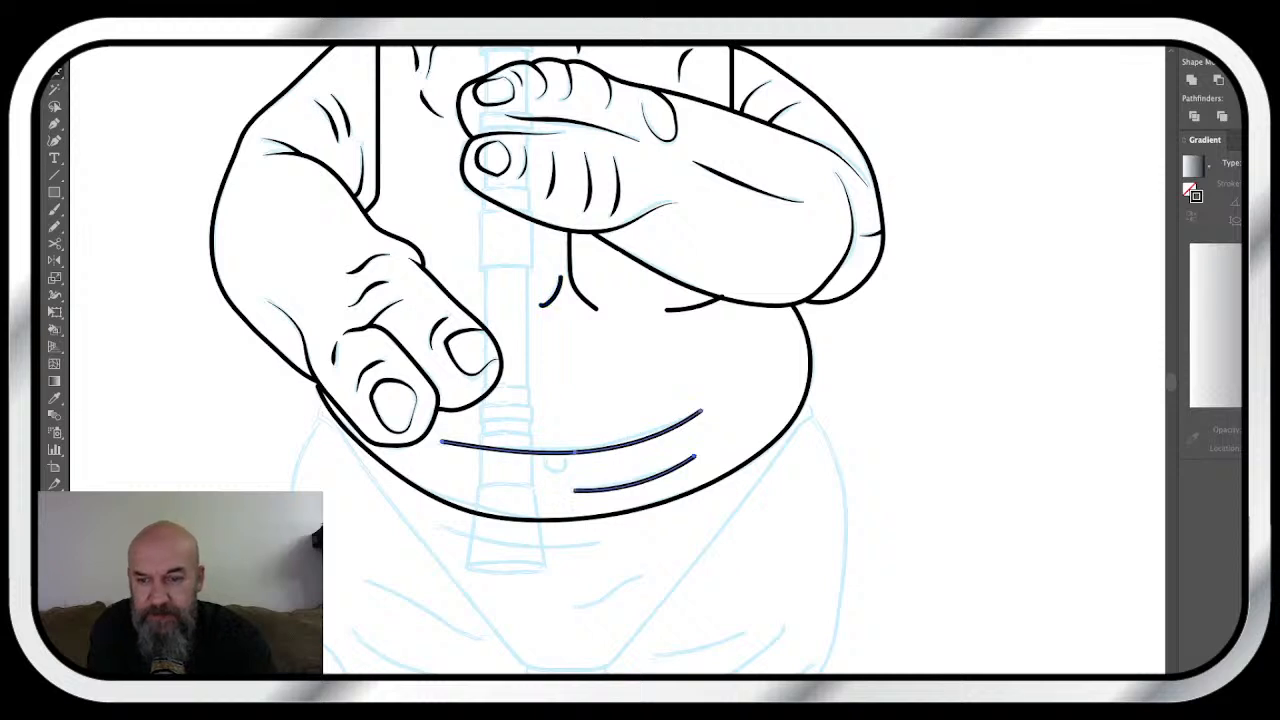
{"action": "key", "text": "super+shift+a"}
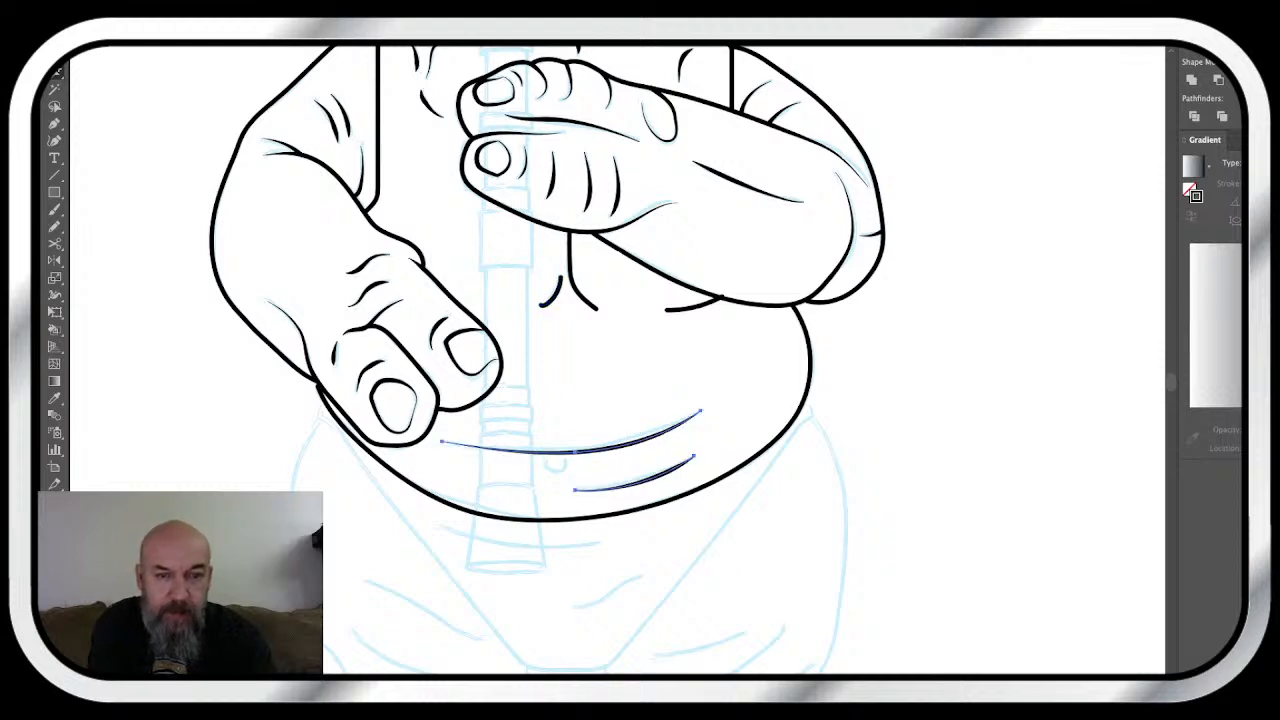
{"action": "left_click", "coordinate": [692, 305]}
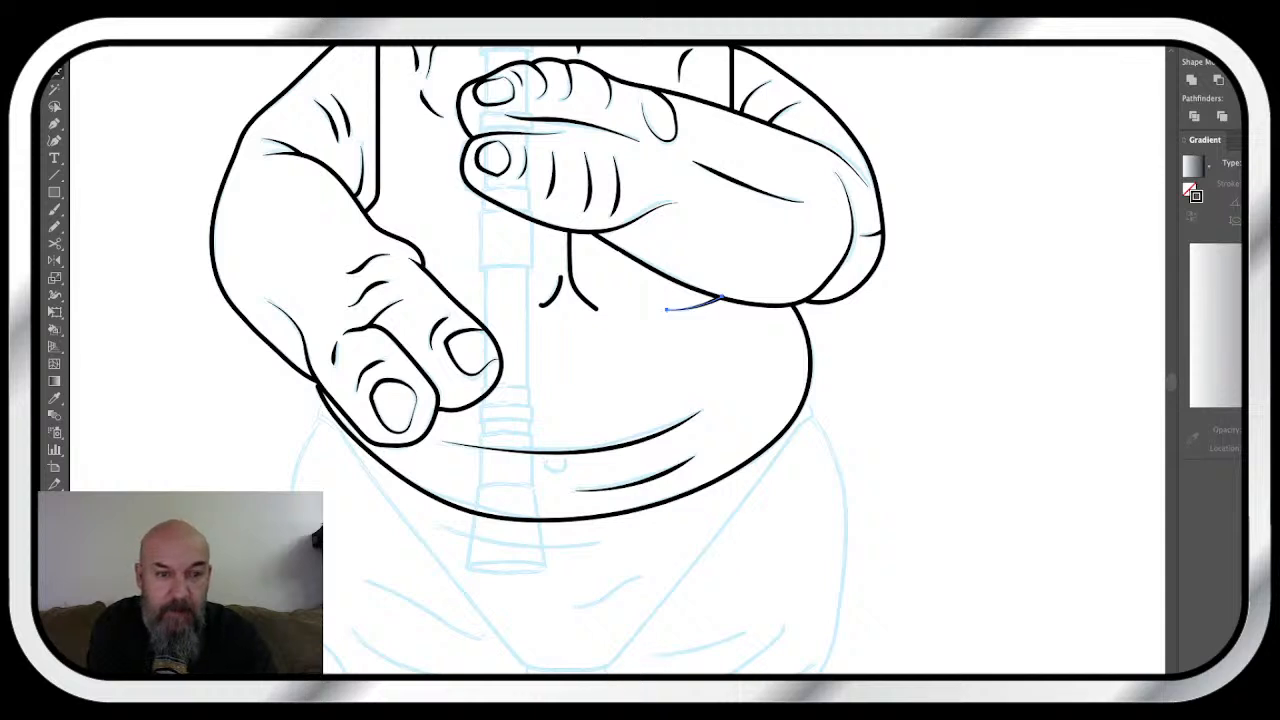
{"action": "left_click", "coordinate": [569, 260]}
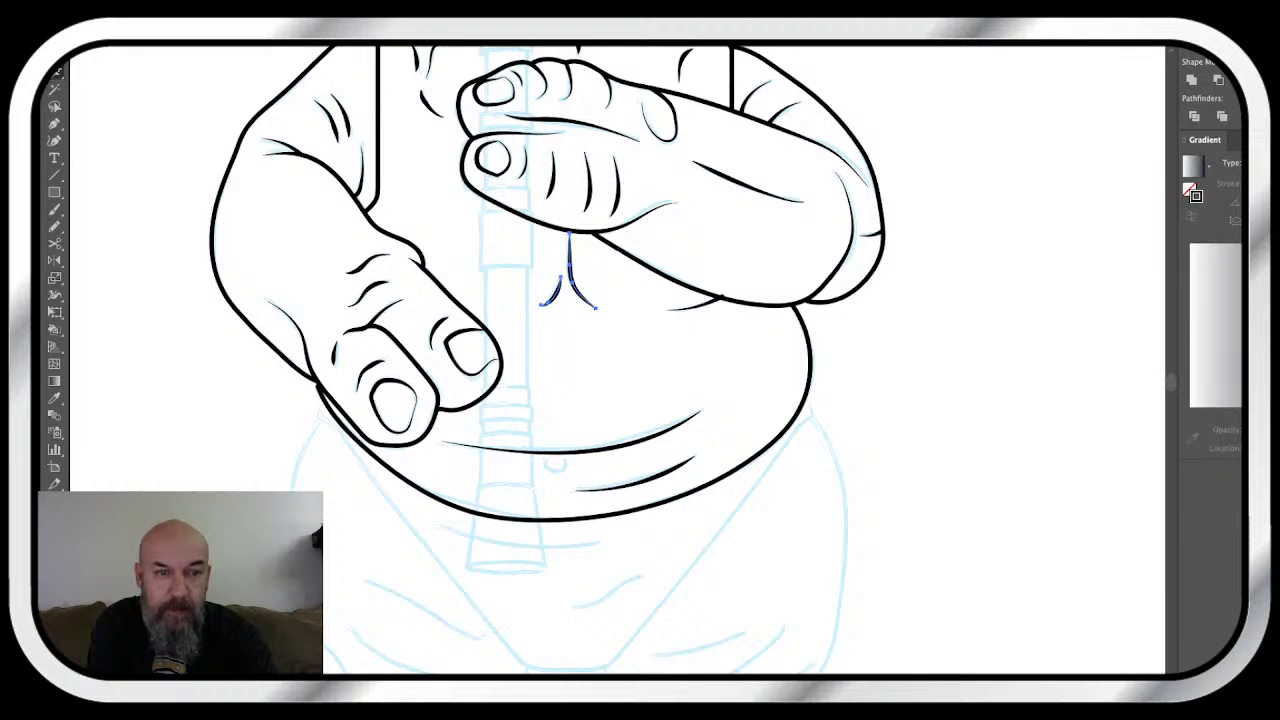
{"action": "key", "text": "ctrl+shift+a"}
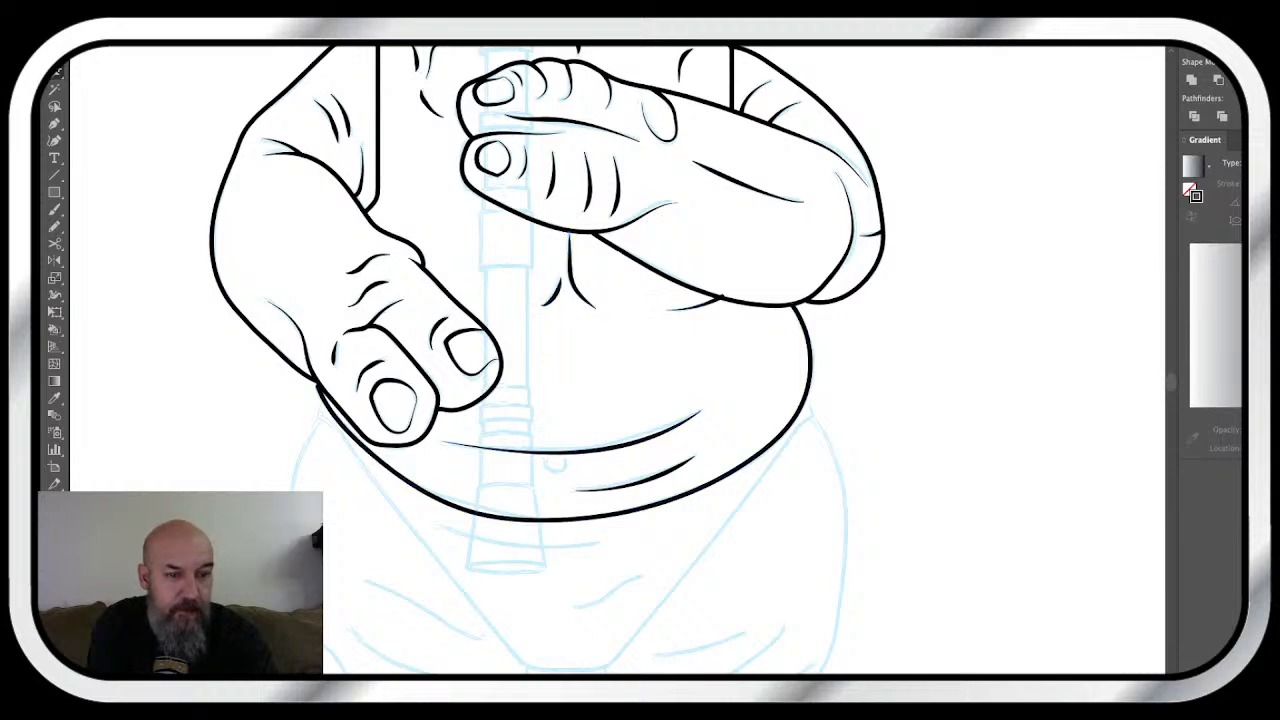
- Move the end point of the crease beneath the raised forearm so it tucks into the forearm outline
{"action": "key", "text": "ctrl+plus"}
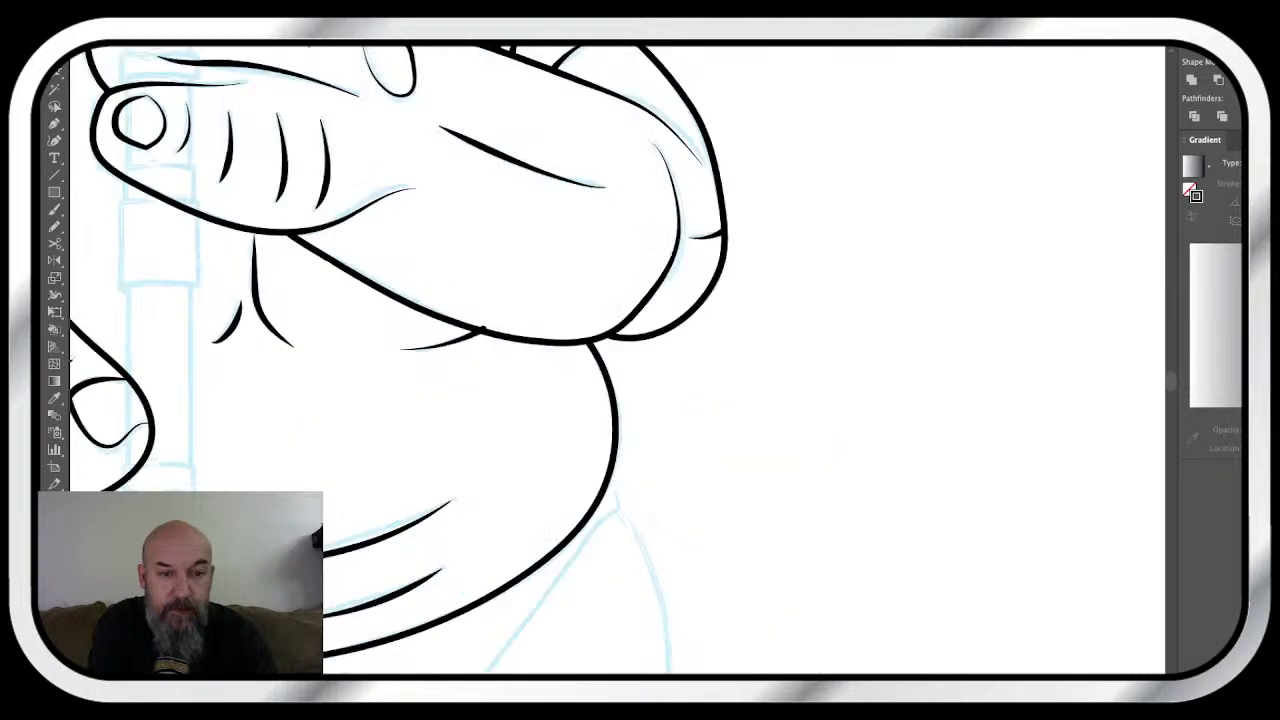
{"action": "key", "text": "ctrl+plus"}
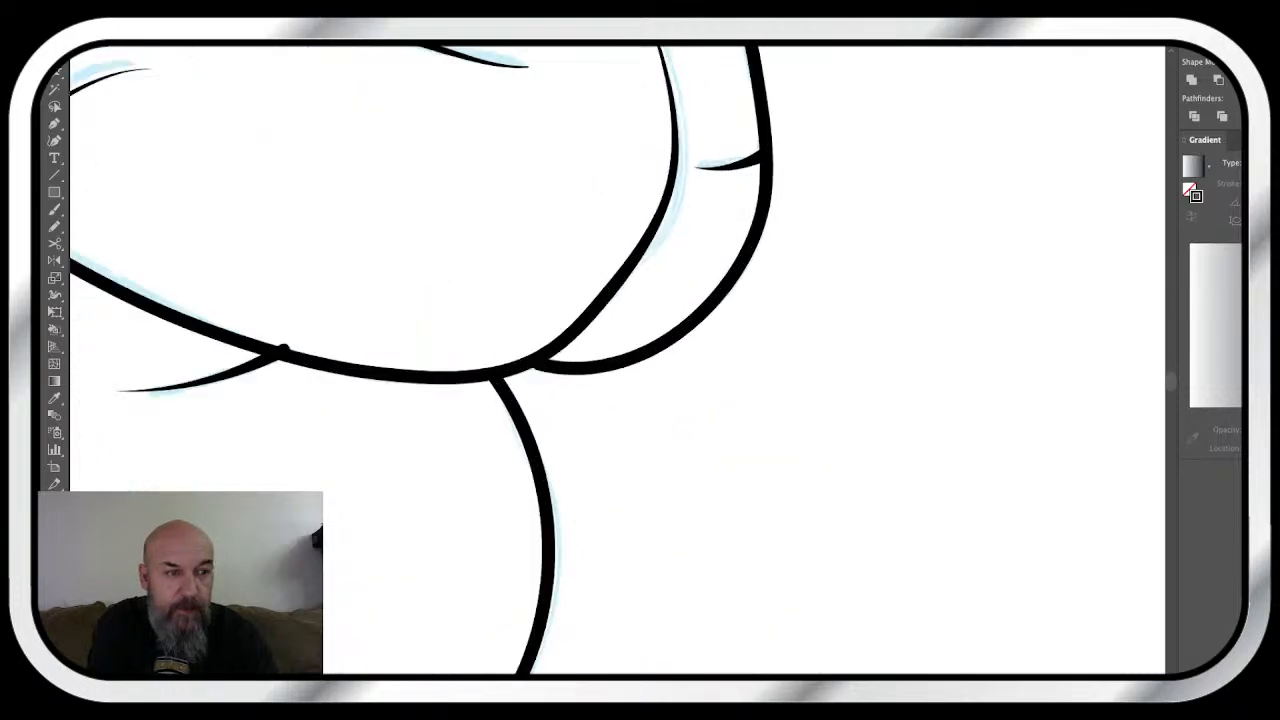
{"action": "scroll", "coordinate": [600, 360], "scroll_direction": "left", "scroll_amount": 3}
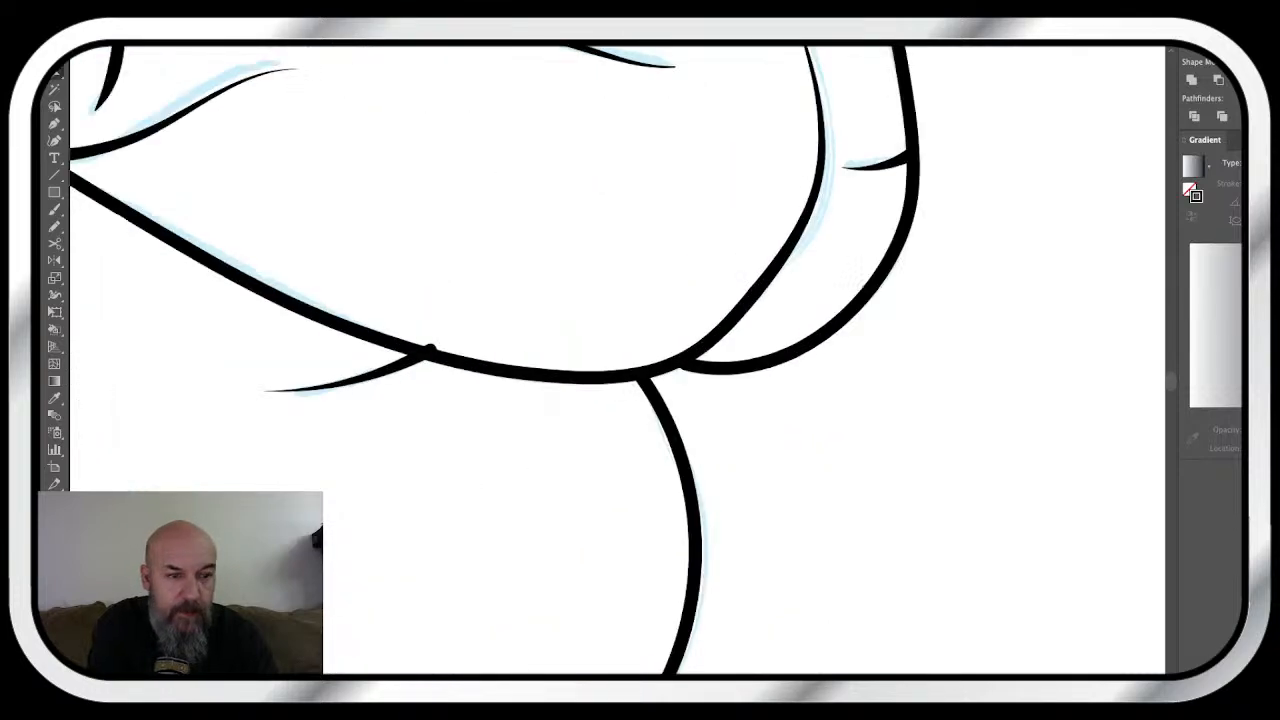
{"action": "left_click", "coordinate": [380, 377]}
{"action": "left_click_drag", "start_coordinate": [430, 350], "coordinate": [421, 356]}
{"action": "left_click", "coordinate": [745, 362]}
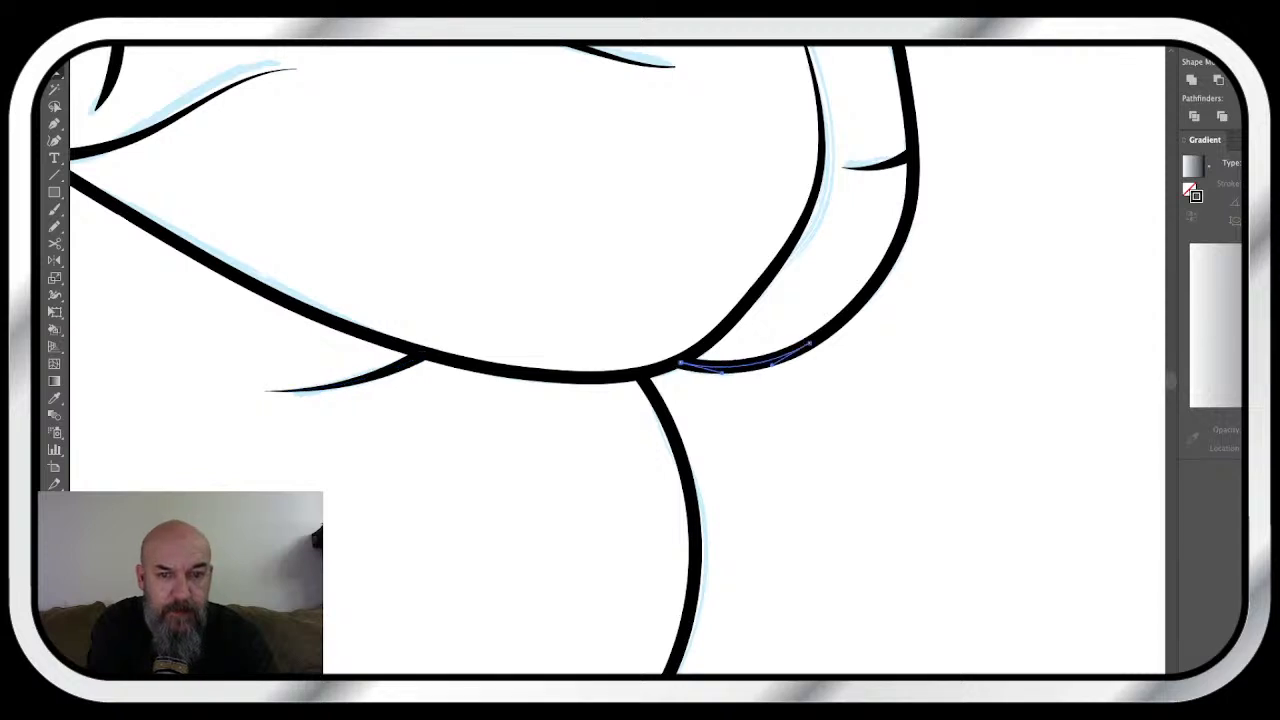
{"action": "key", "text": "ctrl+shift+a"}
{"action": "scroll", "coordinate": [600, 360], "scroll_direction": "left", "scroll_amount": 3}
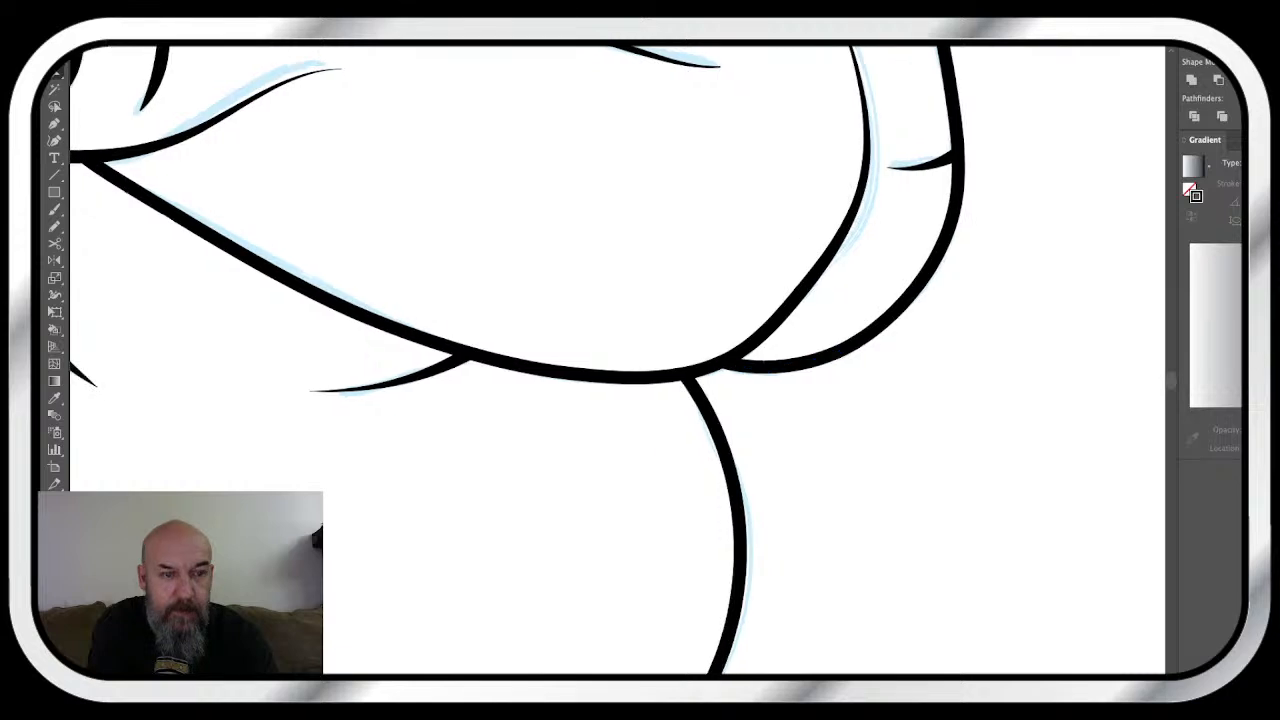
- Reshape the lower belly outline beside the lowered hand by moving its anchor point up toward the sketch line
{"action": "scroll", "coordinate": [600, 360], "scroll_direction": "left", "scroll_amount": 10}
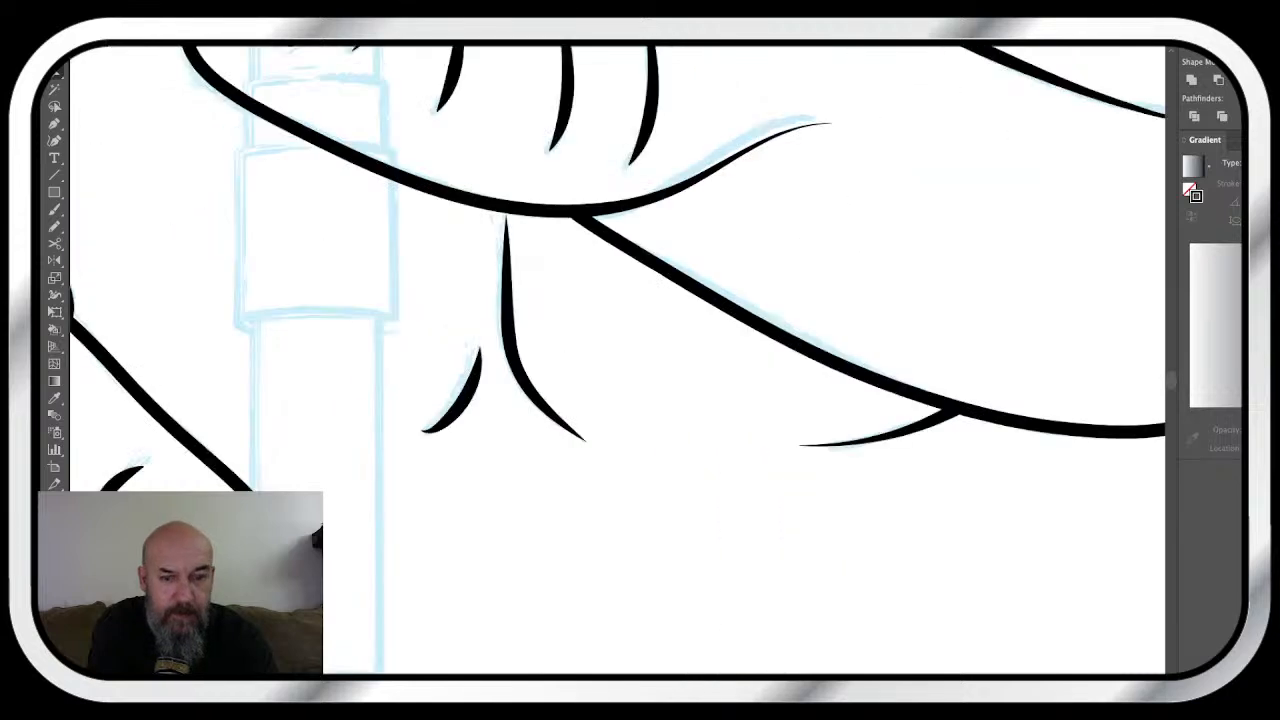
{"action": "scroll", "coordinate": [600, 360], "scroll_direction": "down", "scroll_amount": 3}
{"action": "scroll", "coordinate": [600, 360], "scroll_direction": "down", "scroll_amount": 5}
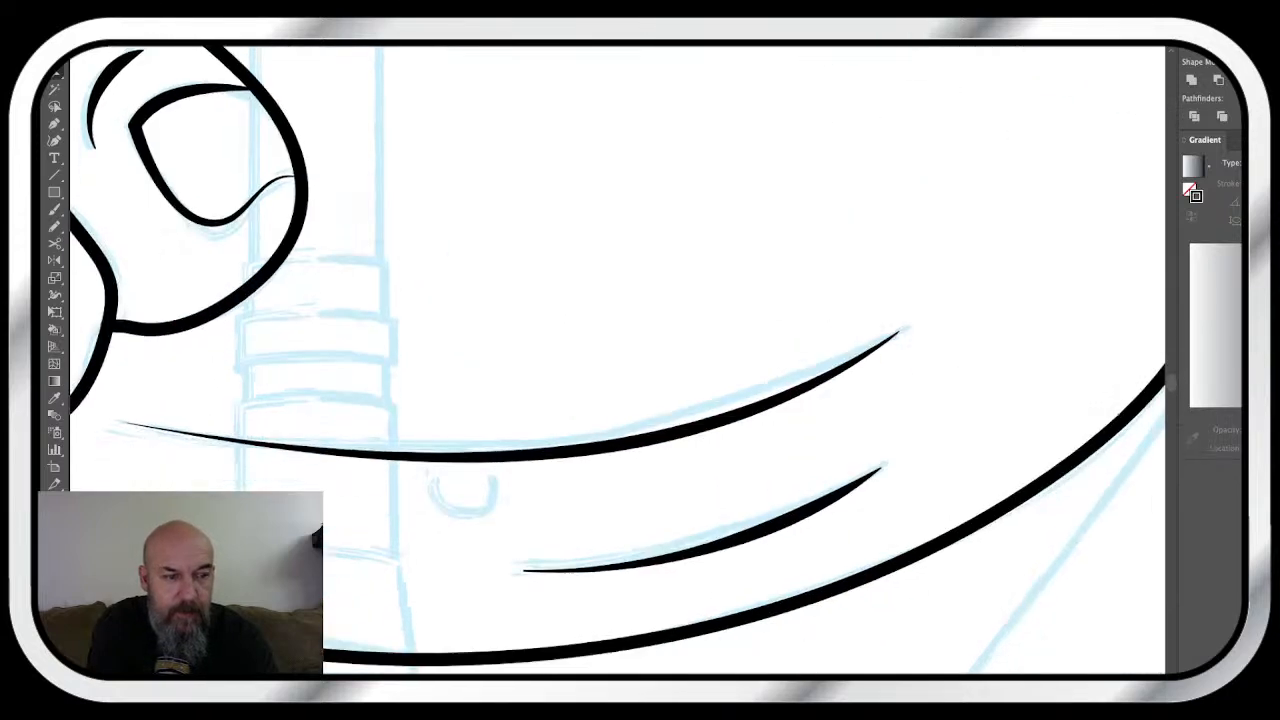
{"action": "scroll", "coordinate": [600, 360], "scroll_direction": "up", "scroll_amount": 3}
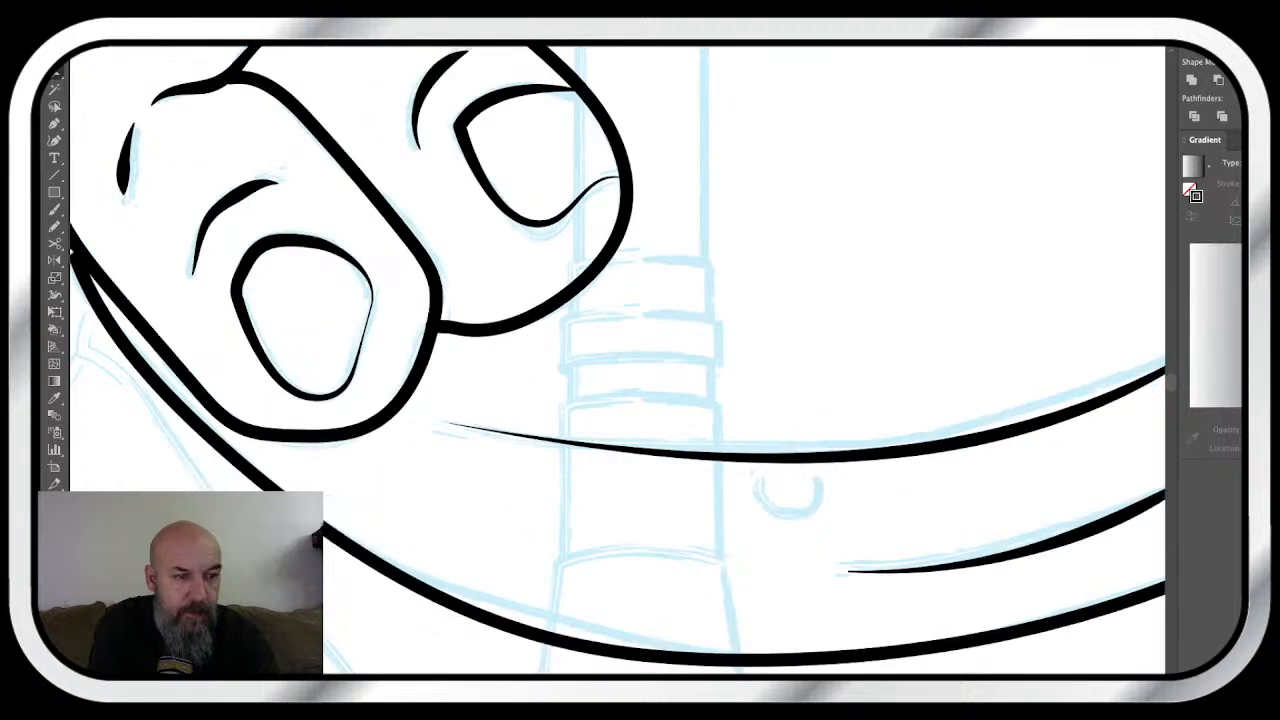
{"action": "scroll", "coordinate": [600, 360], "scroll_direction": "up", "scroll_amount": 3}
{"action": "scroll", "coordinate": [600, 360], "scroll_direction": "left", "scroll_amount": 3}
{"action": "mouse_move", "coordinate": [295, 490]}
{"action": "left_mouse_down"}
{"action": "mouse_move", "coordinate": [170, 420]}
{"action": "mouse_move", "coordinate": [108, 363]}
{"action": "mouse_move", "coordinate": [140, 312]}
{"action": "mouse_move", "coordinate": [570, 672]}
{"action": "left_mouse_up"}
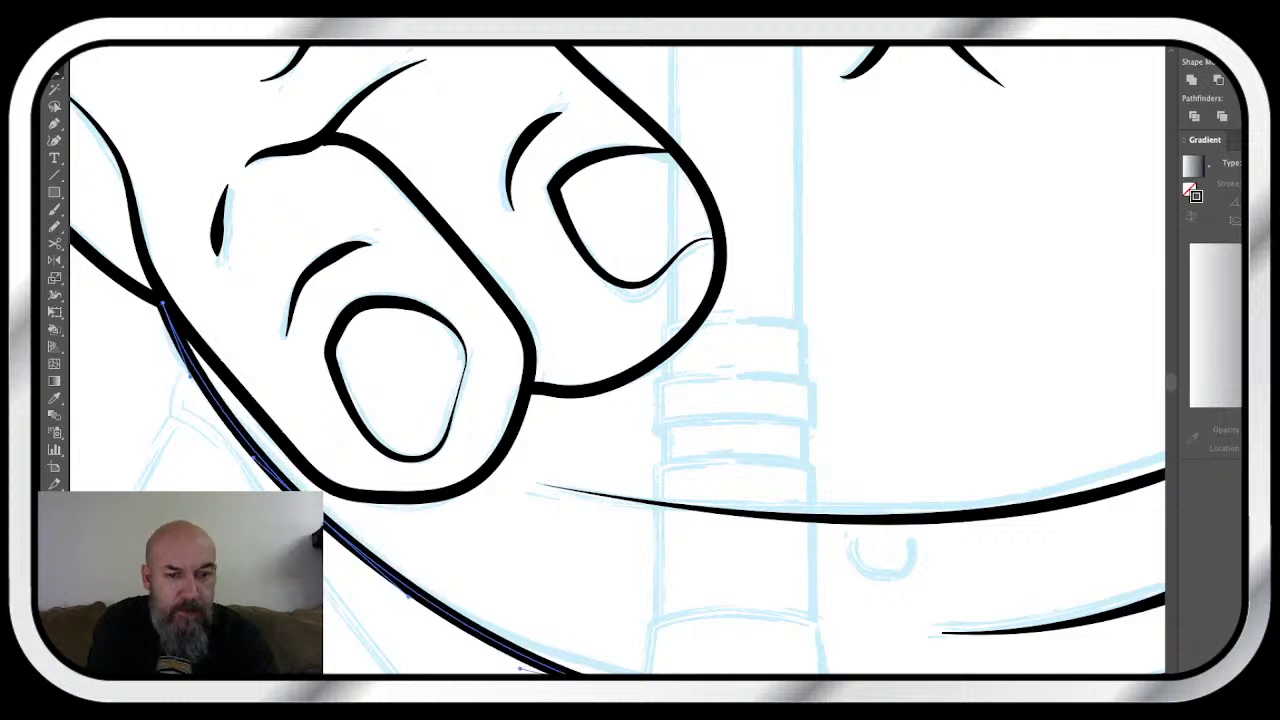
{"action": "scroll", "coordinate": [618, 359], "scroll_direction": "down", "scroll_amount": 3}
{"action": "scroll", "coordinate": [618, 359], "scroll_direction": "right", "scroll_amount": 4}
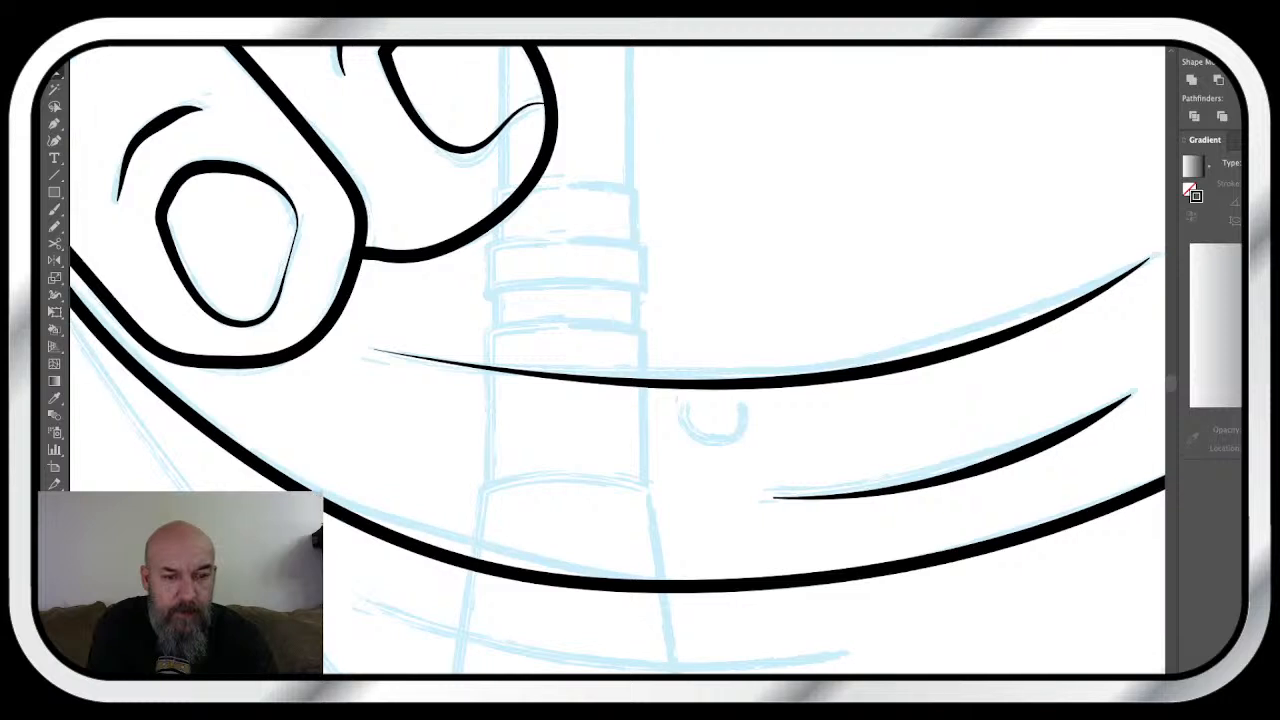
{"action": "scroll", "coordinate": [618, 359], "scroll_direction": "down", "scroll_amount": 1}
{"action": "scroll", "coordinate": [618, 359], "scroll_direction": "right", "scroll_amount": 1}
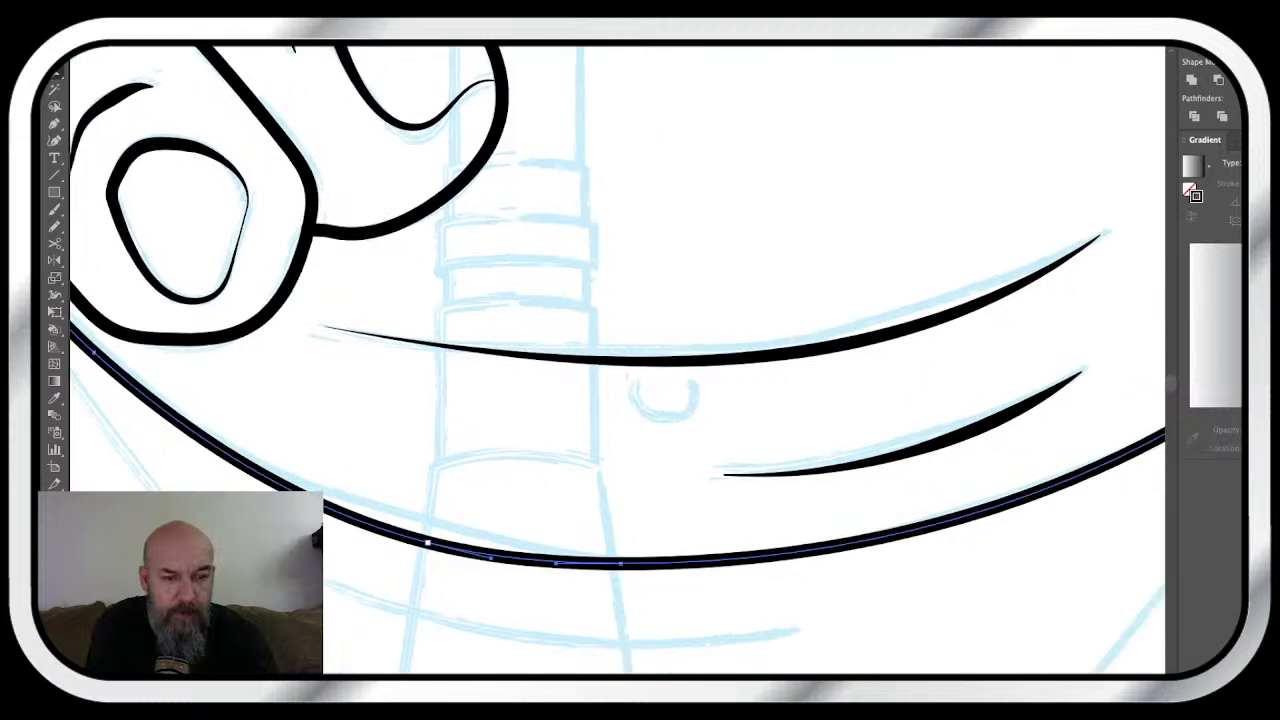
{"action": "key", "text": "ctrl+z"}
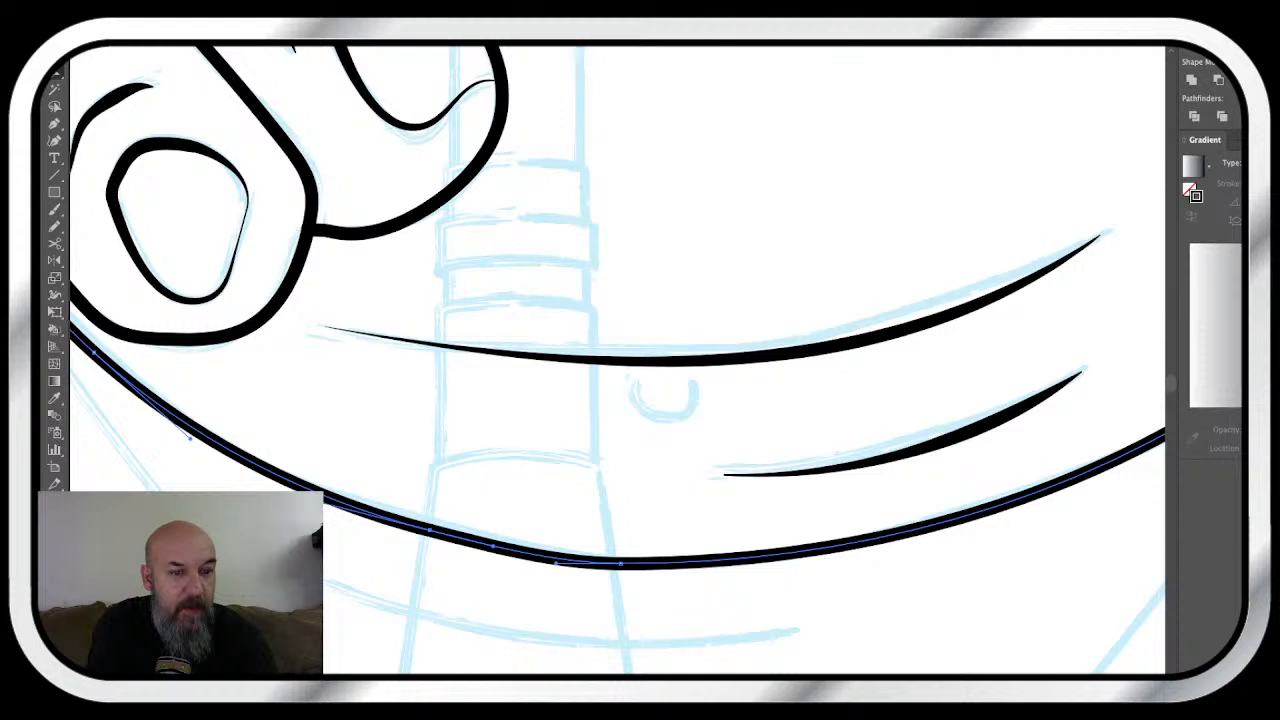
{"action": "key", "text": "ctrl+shift+a"}
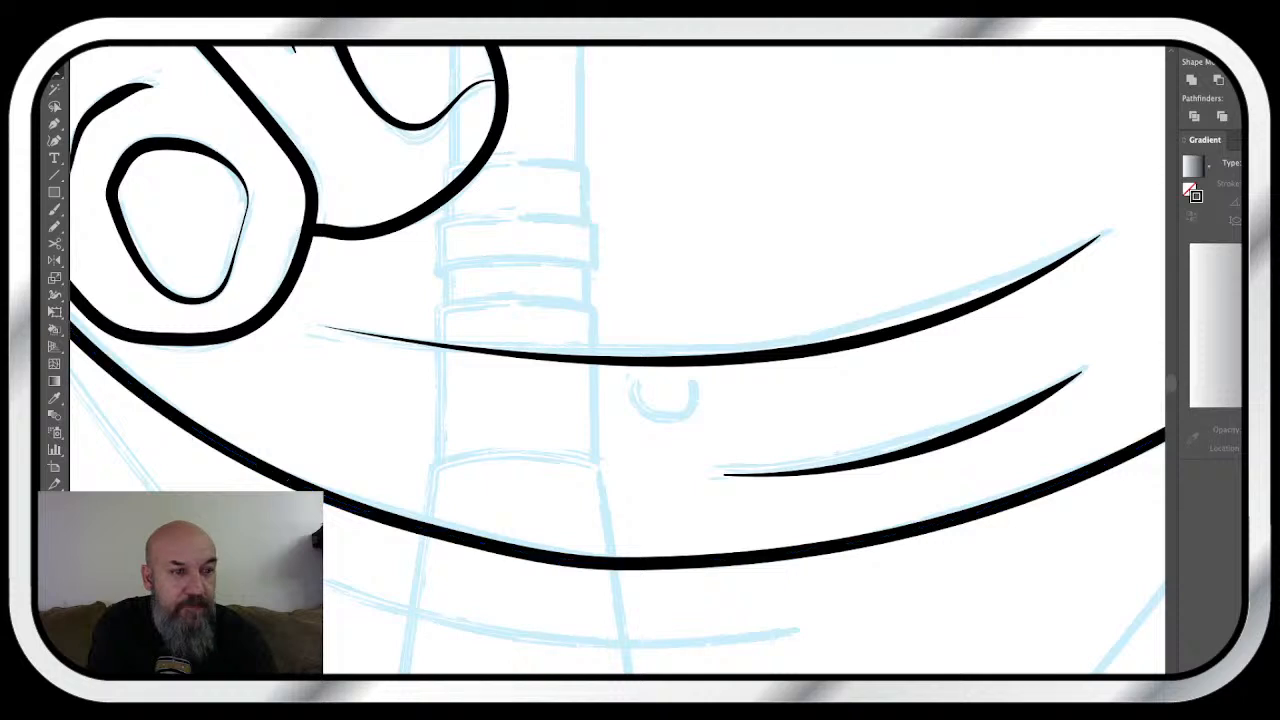
- Trace the navel as a small U-shaped curve between the two belly folds and give it a tapered stroke
{"action": "key", "text": "n"}
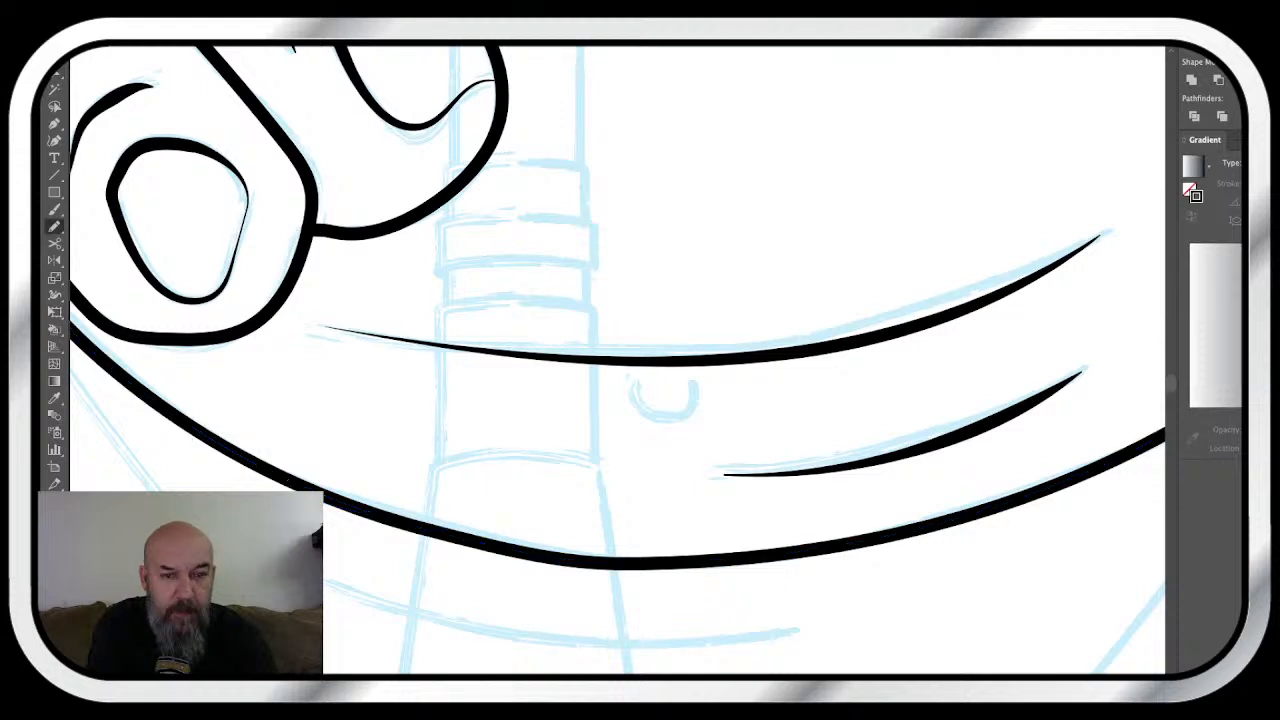
{"action": "left_click_drag", "start_coordinate": [634, 386], "coordinate": [697, 383]}
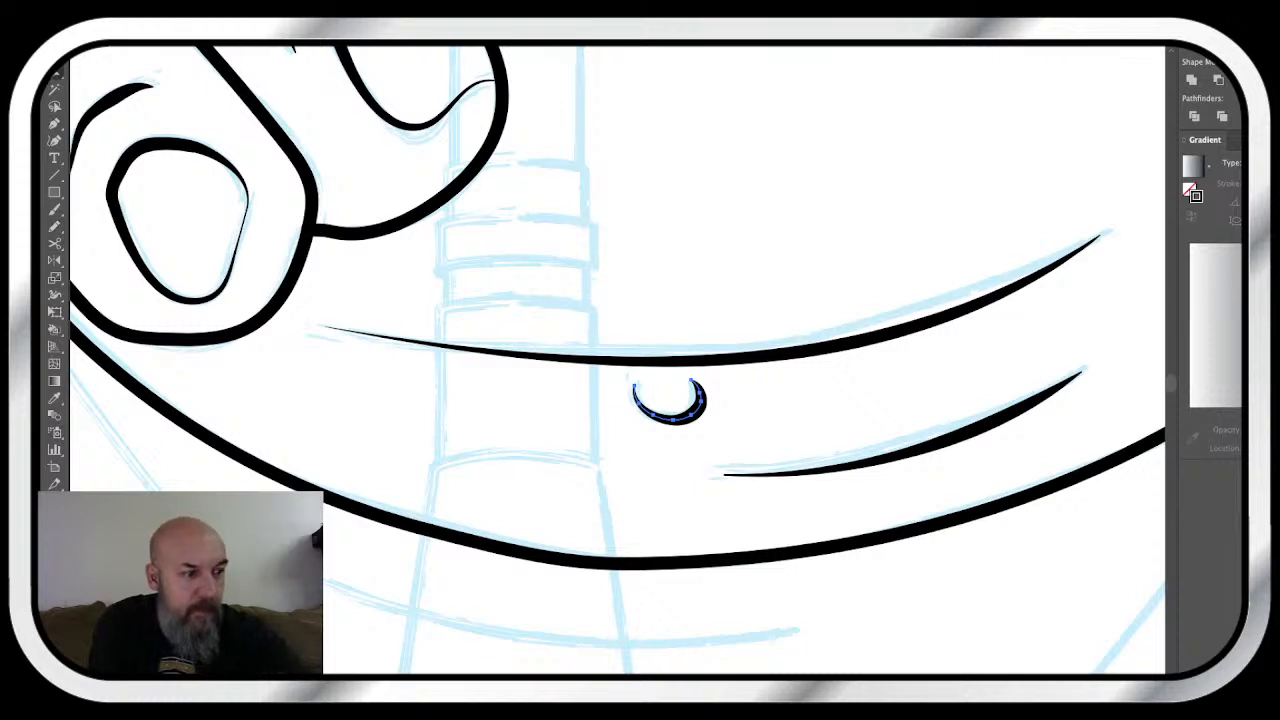
{"action": "key", "text": "ctrl+shift+a"}
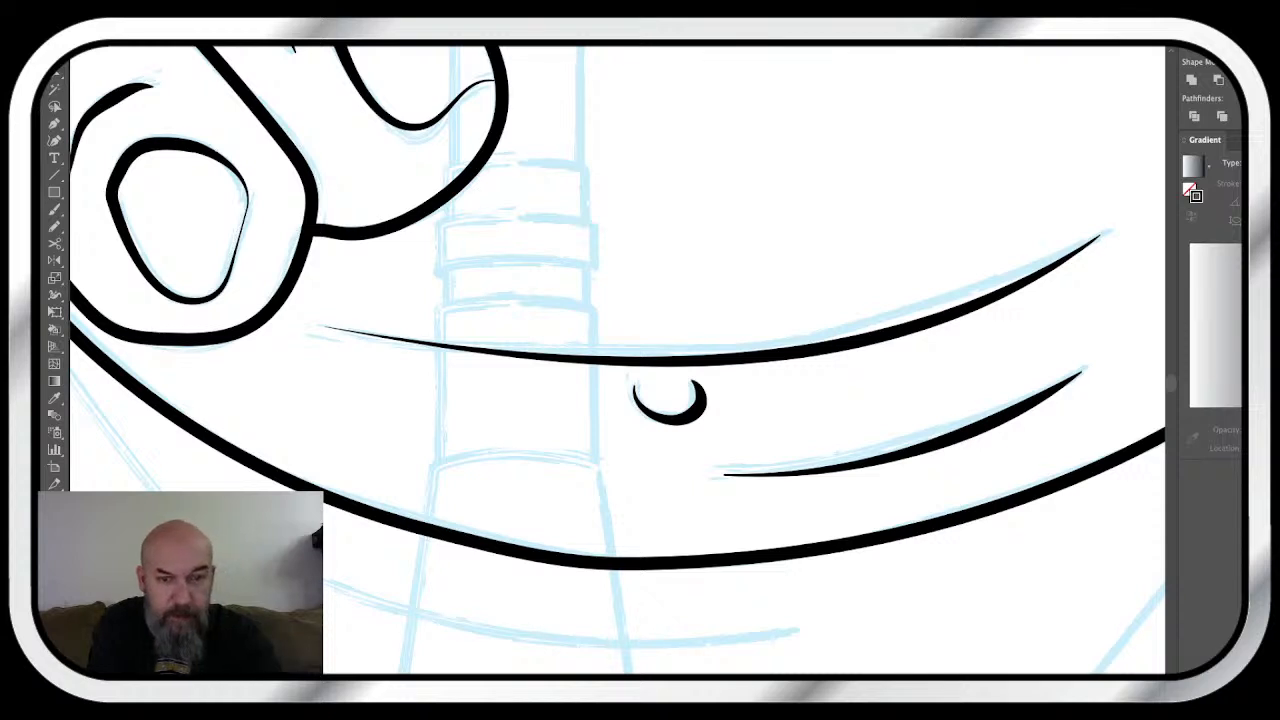
- Review the inked face, arms and belly, and examine the remaining sketch of the flute and legs
{"action": "scroll", "coordinate": [617, 360], "scroll_direction": "down", "scroll_amount": 3}
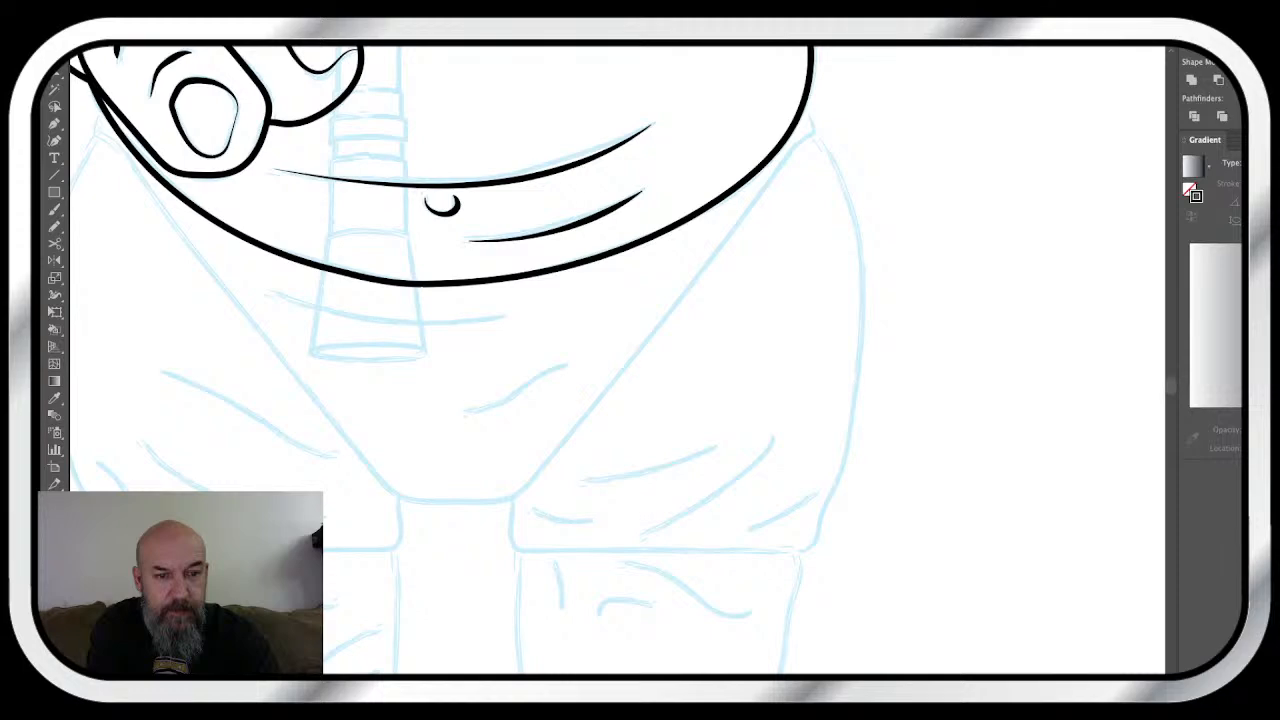
{"action": "scroll", "coordinate": [617, 360], "scroll_direction": "up", "scroll_amount": 4}
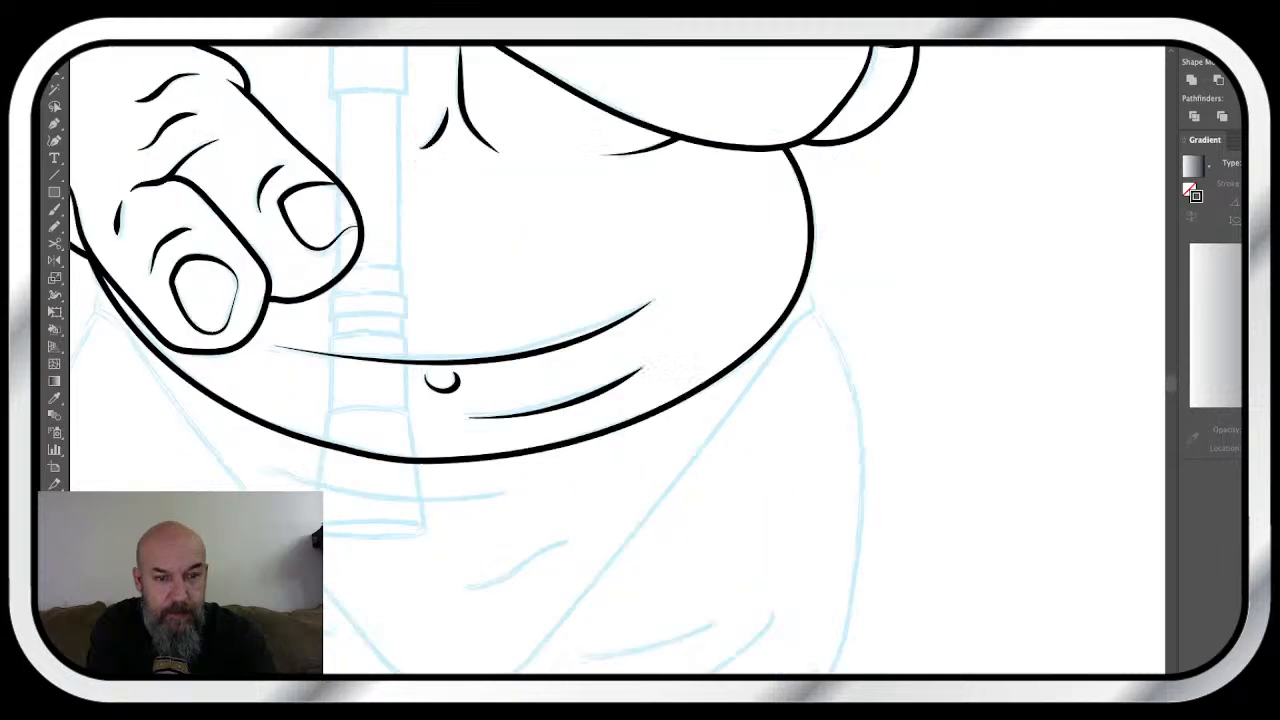
{"action": "scroll", "coordinate": [617, 360], "scroll_direction": "down", "scroll_amount": 2}
{"action": "scroll", "coordinate": [617, 360], "scroll_direction": "up", "scroll_amount": 5}
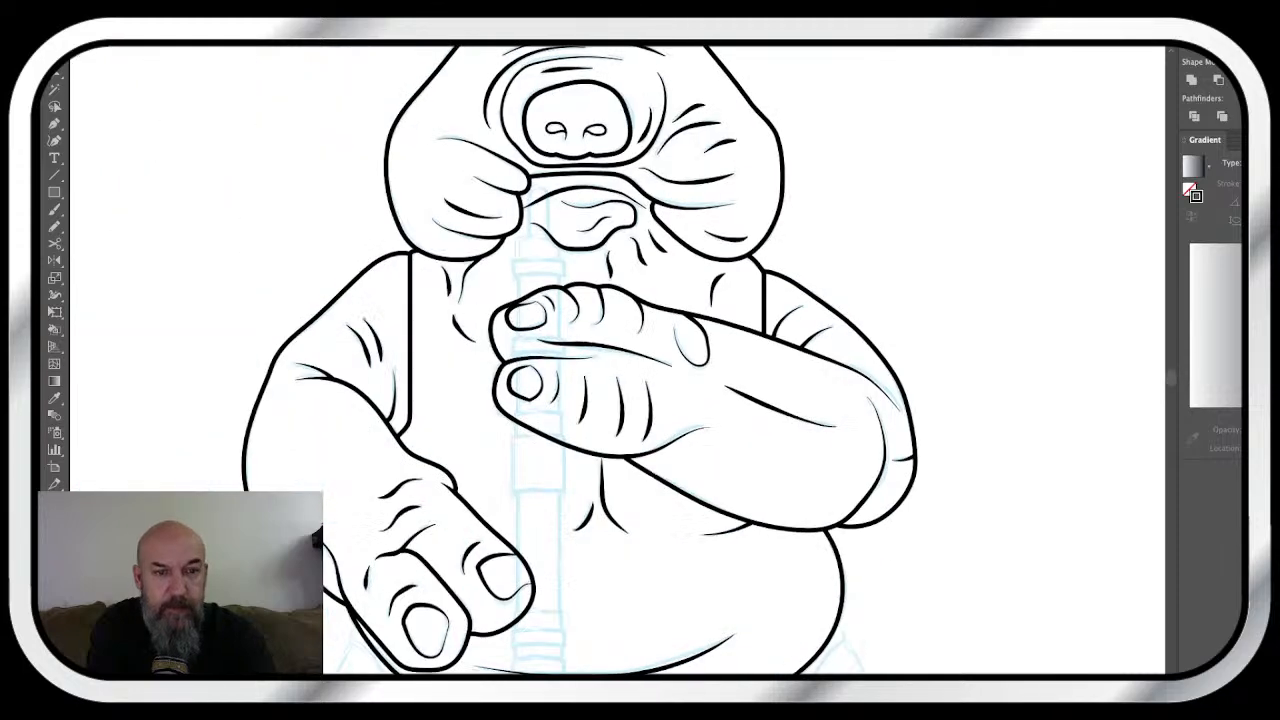
{"action": "scroll", "coordinate": [617, 360], "scroll_direction": "down", "scroll_amount": 5}
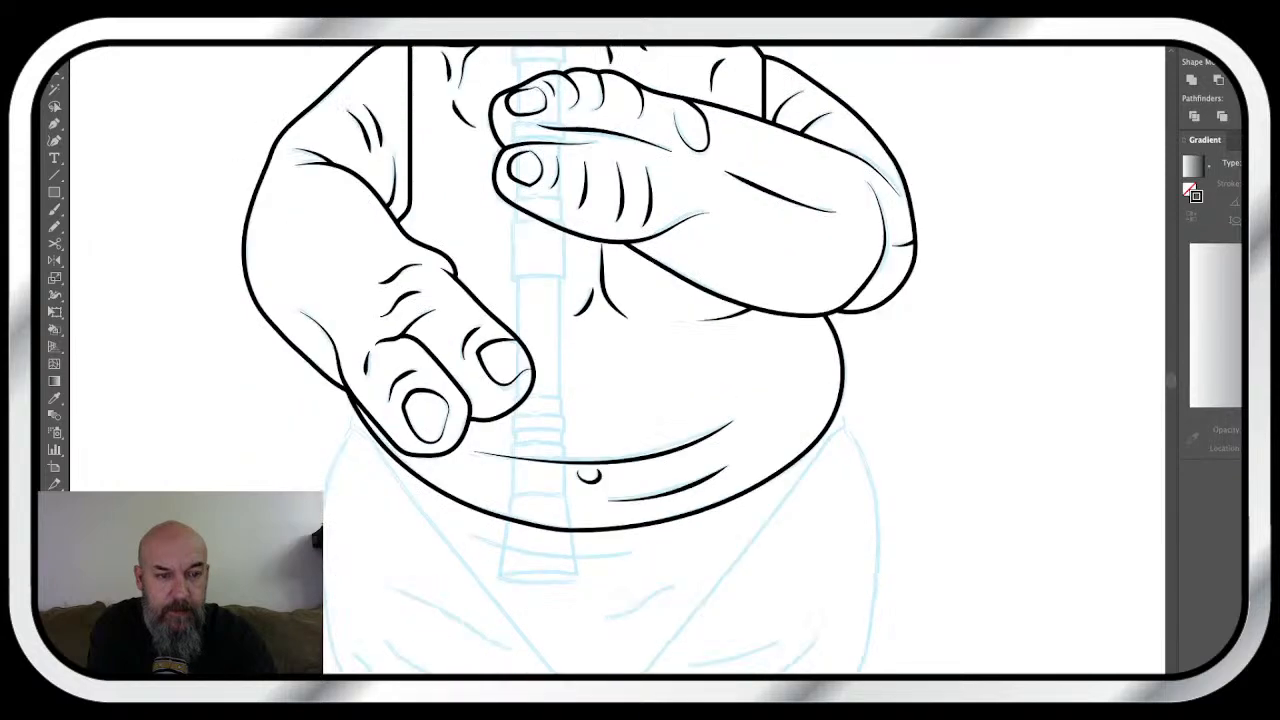
{"action": "scroll", "coordinate": [587, 463], "scroll_direction": "down", "scroll_amount": 4}
{"action": "scroll", "coordinate": [587, 463], "scroll_direction": "up", "scroll_amount": 2}
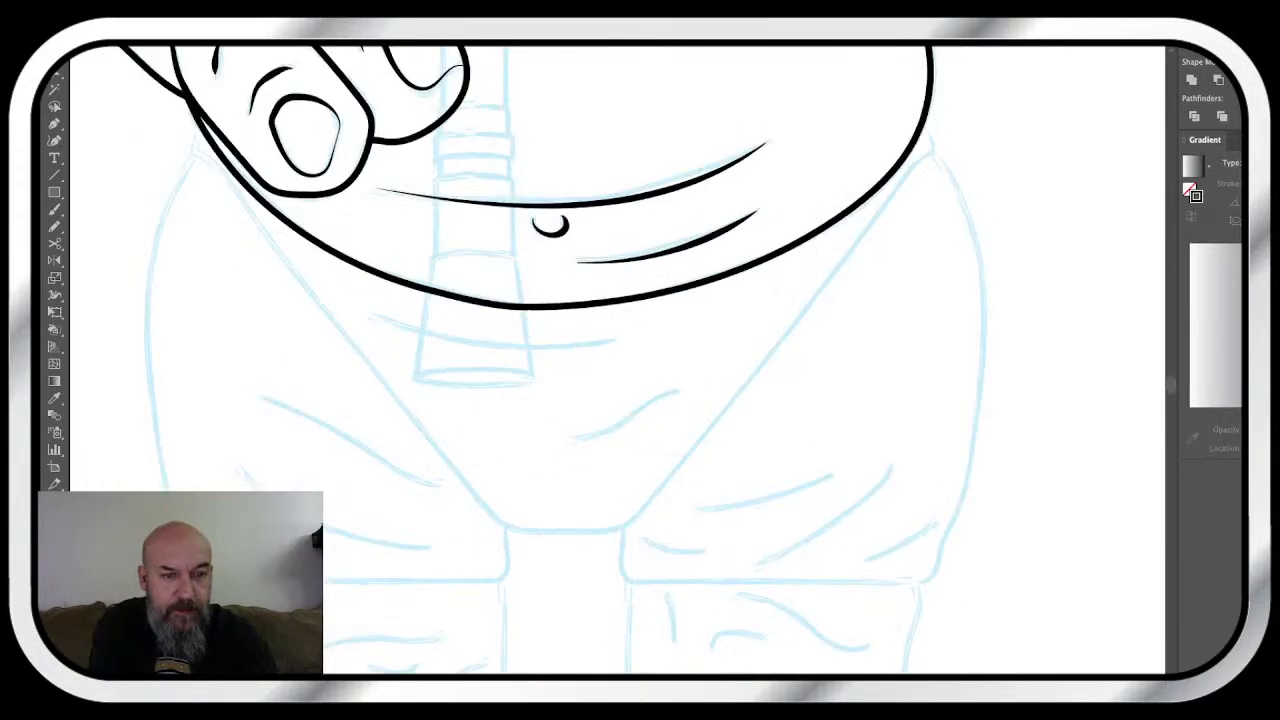
{"action": "scroll", "coordinate": [617, 360], "scroll_direction": "left", "scroll_amount": 2}
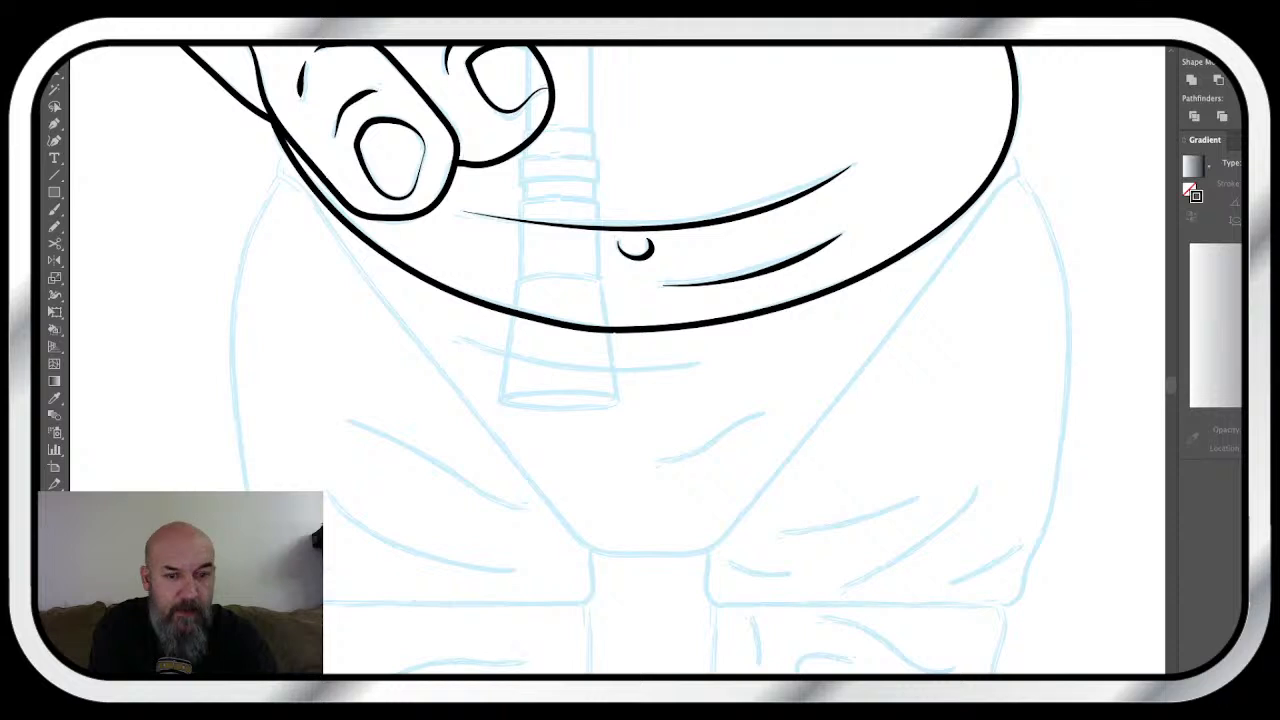
- Draw a straight line along the sketched inner thigh edge from the crotch to the belly below the lowered hand, with the heavy outline stroke
{"action": "key", "text": "p"}
{"action": "left_click", "coordinate": [572, 532]}
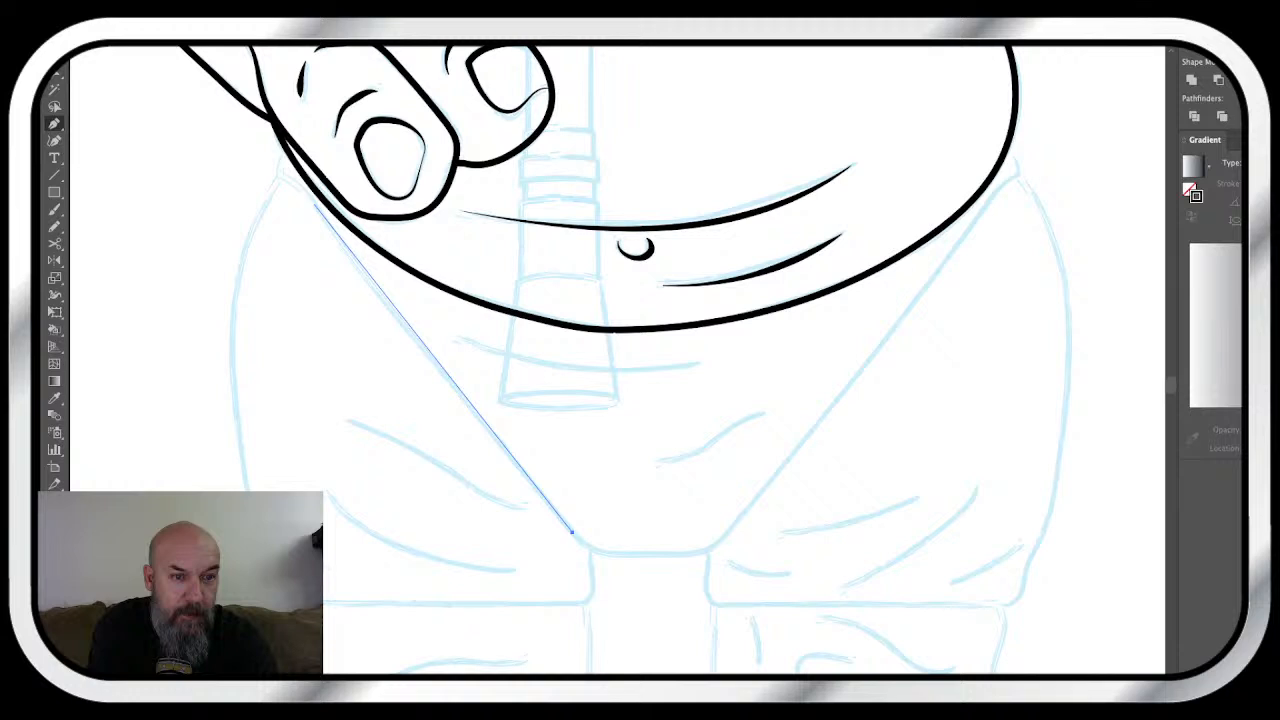
{"action": "left_click", "coordinate": [316, 206]}
{"action": "left_click", "coordinate": [54, 397]}
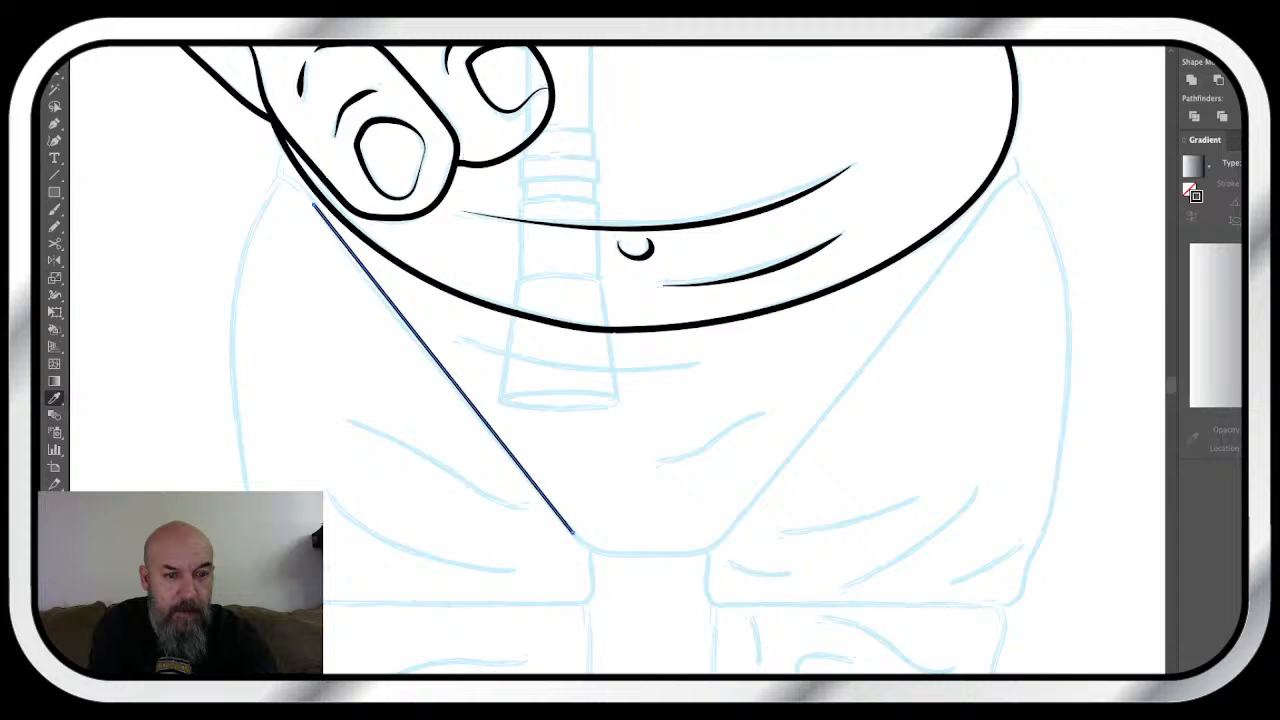
- Draw a straight line along the opposite inner thigh edge, from the crotch to the belly outline on the side away from the lowered hand
{"action": "scroll", "coordinate": [615, 360], "scroll_direction": "right", "scroll_amount": 3}
{"action": "key", "text": "p"}
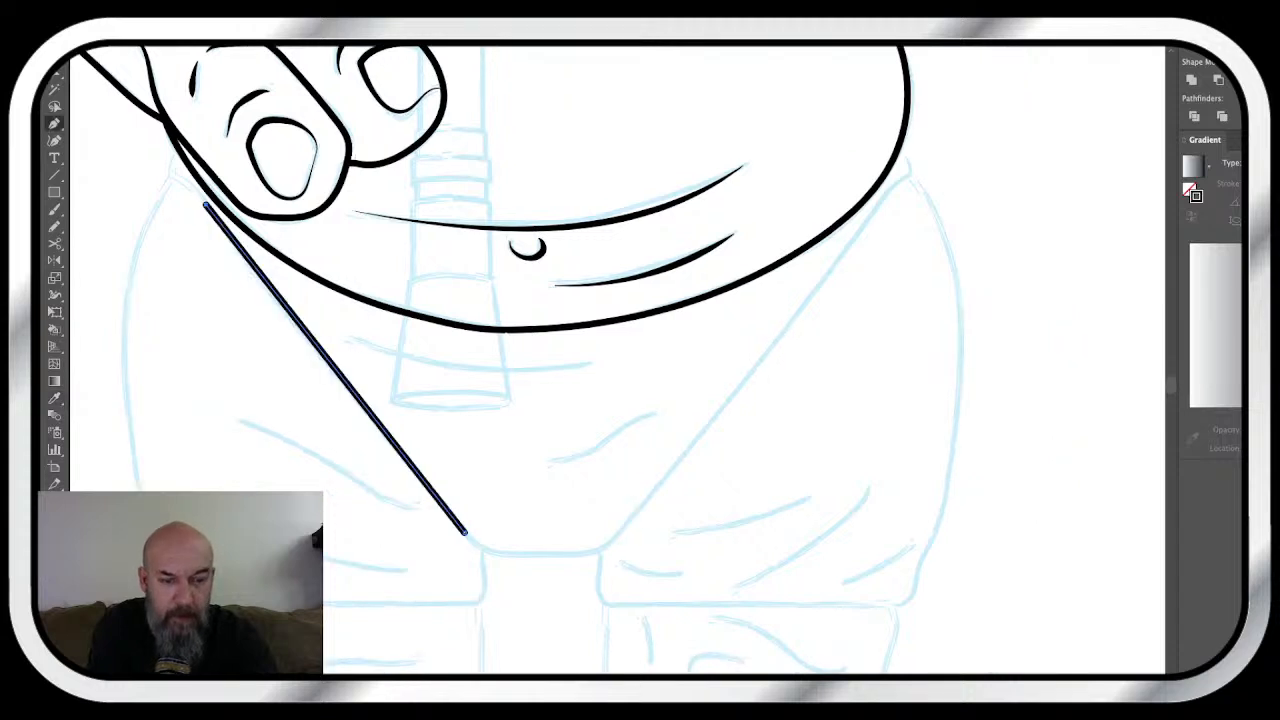
{"action": "left_click", "coordinate": [622, 524]}
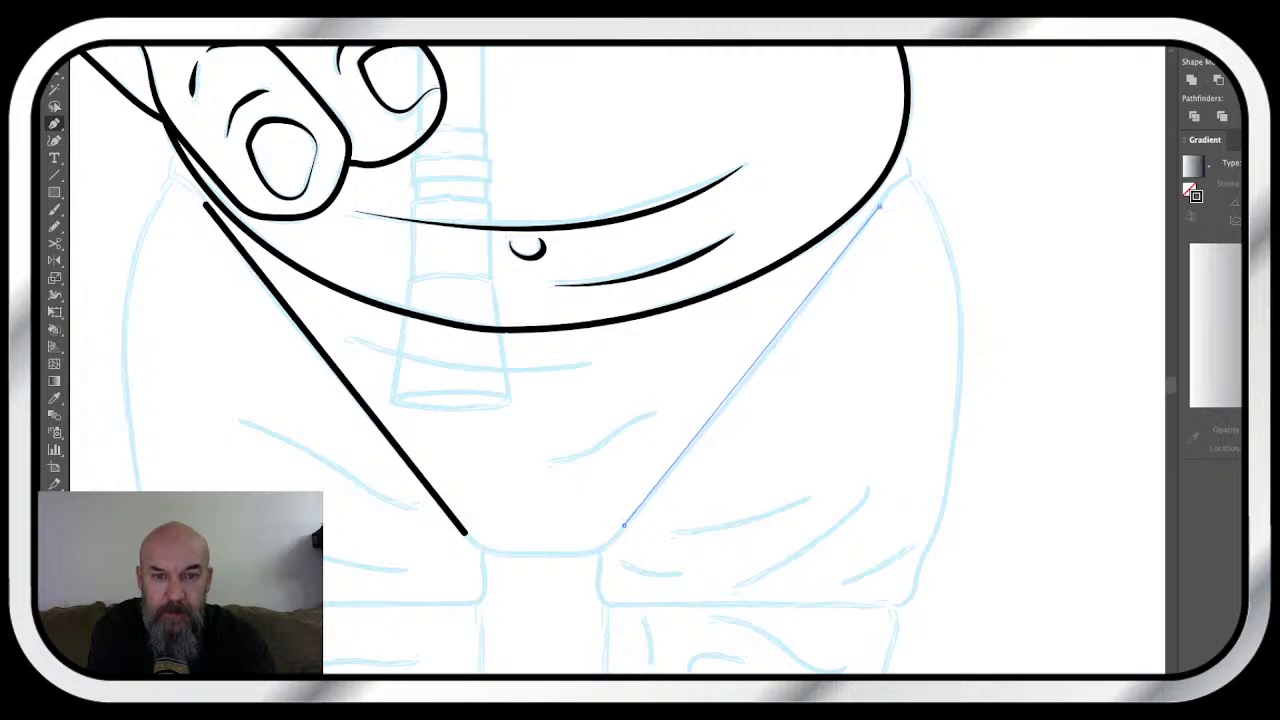
{"action": "left_click_drag", "start_coordinate": [878, 207], "coordinate": [977, 66]}
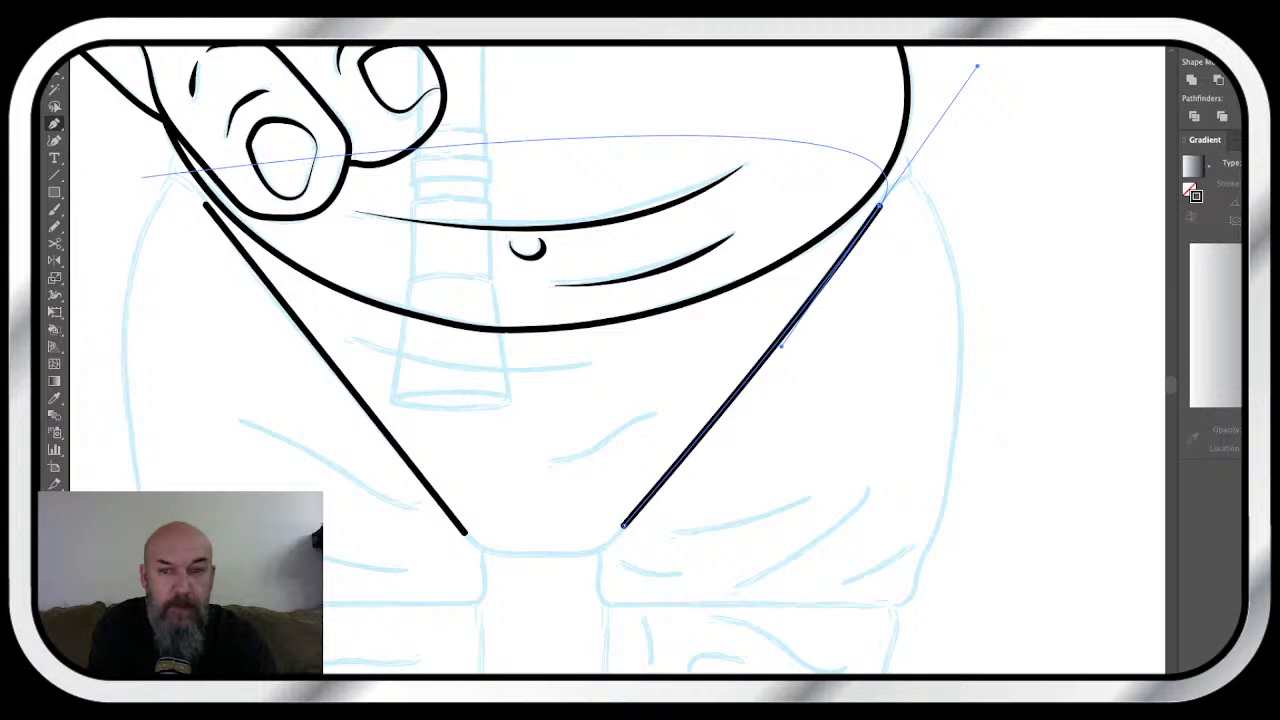
{"action": "key", "text": "n"}
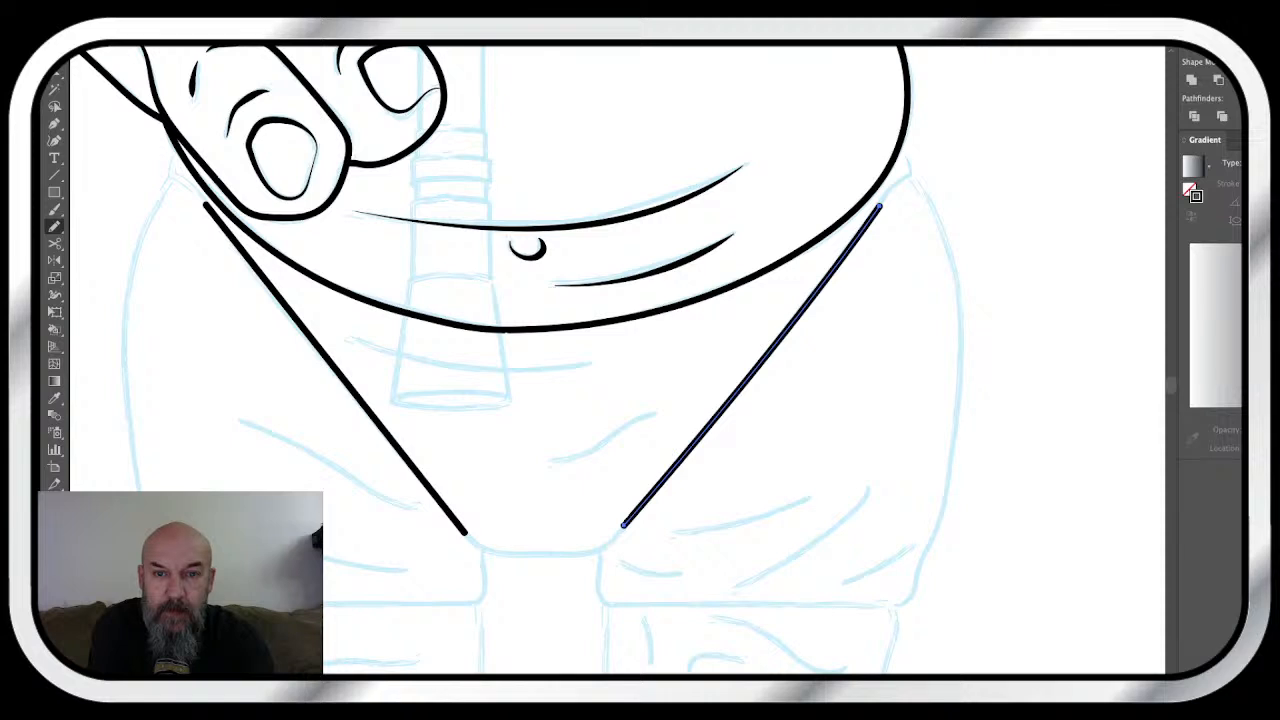
{"action": "left_click_drag", "start_coordinate": [899, 148], "coordinate": [910, 175]}
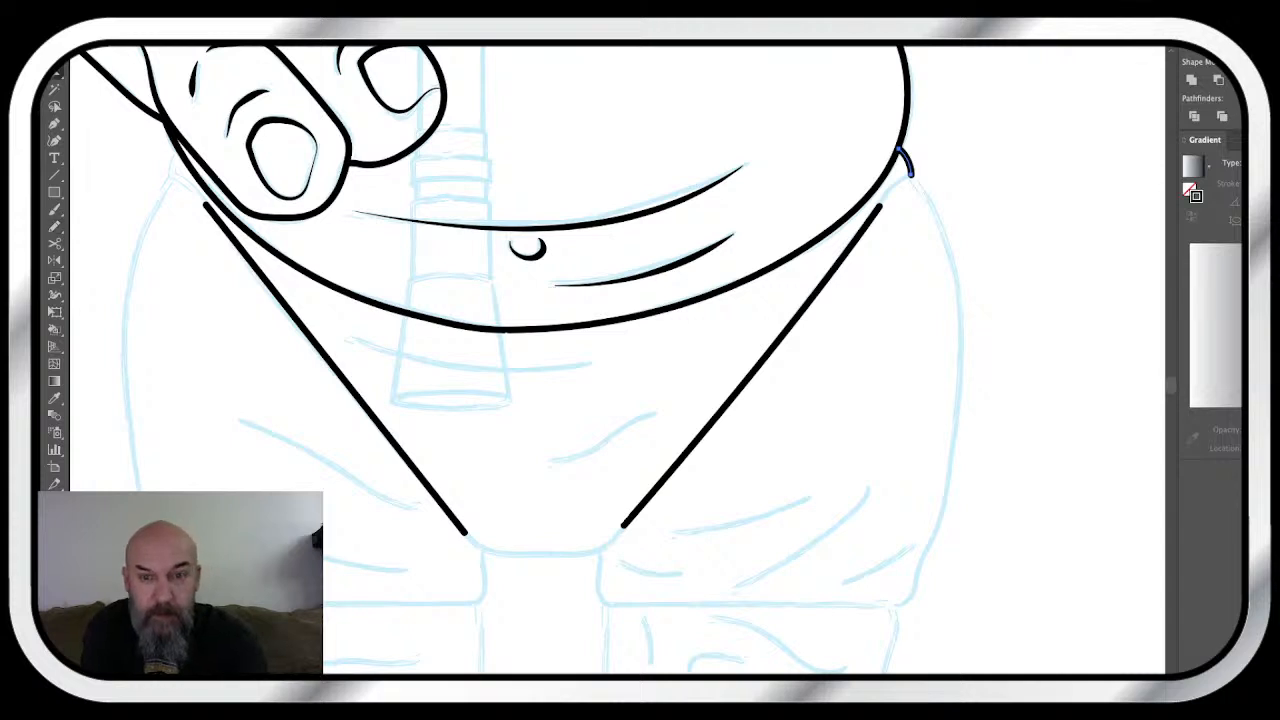
{"action": "key", "text": "ctrl+z"}
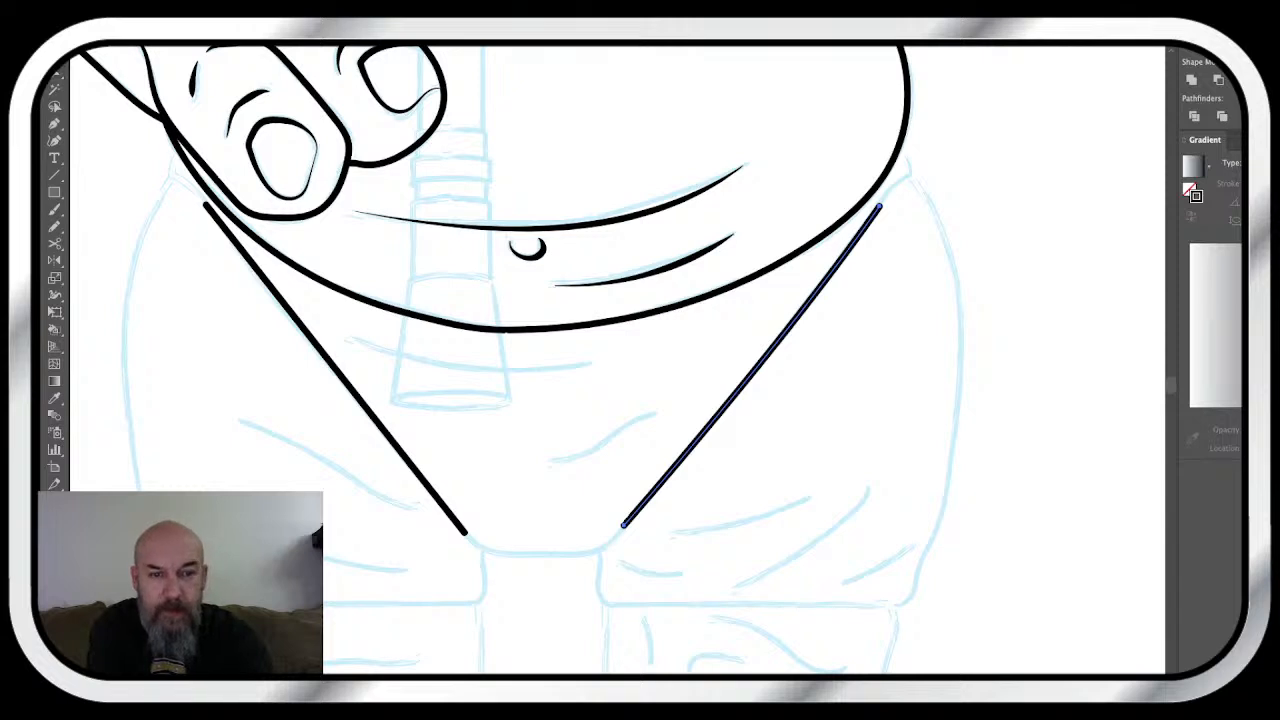
- Extend the new inner thigh line freehand around the pointed hip corner until it meets the belly outline
{"action": "key", "text": "ctrl+plus"}
{"action": "key", "text": "ctrl+plus"}
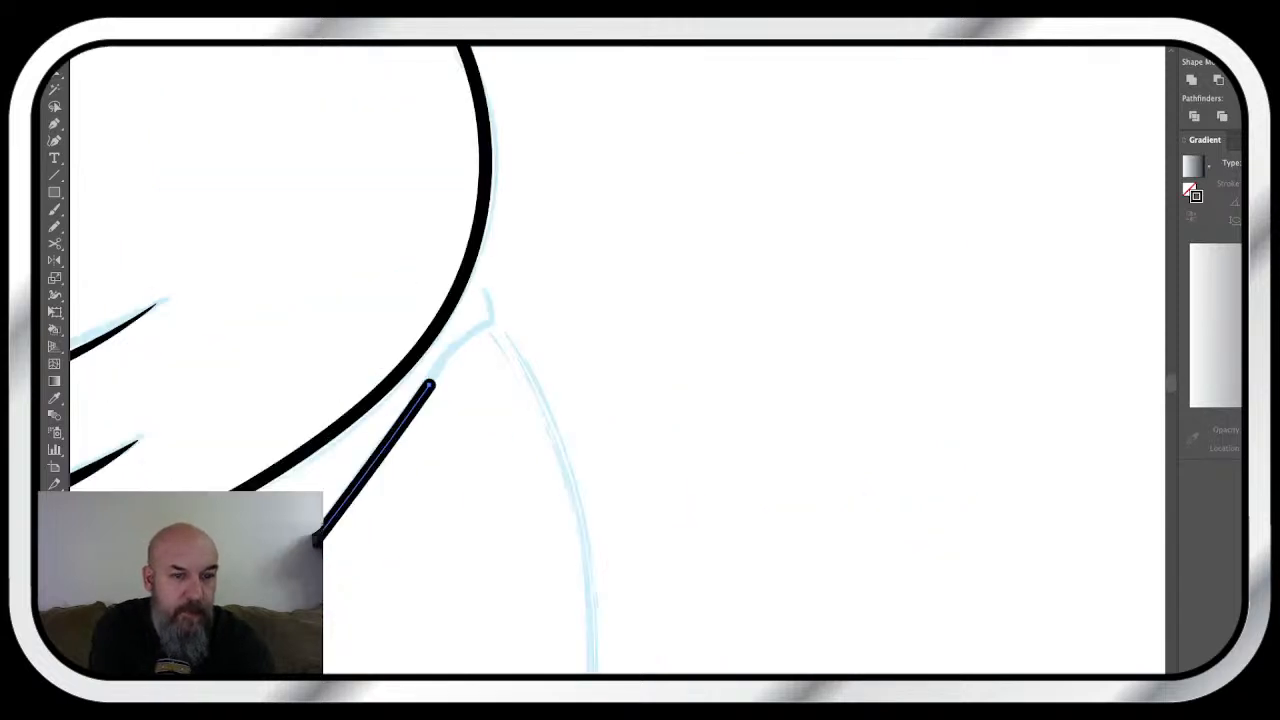
{"action": "key", "text": "n"}
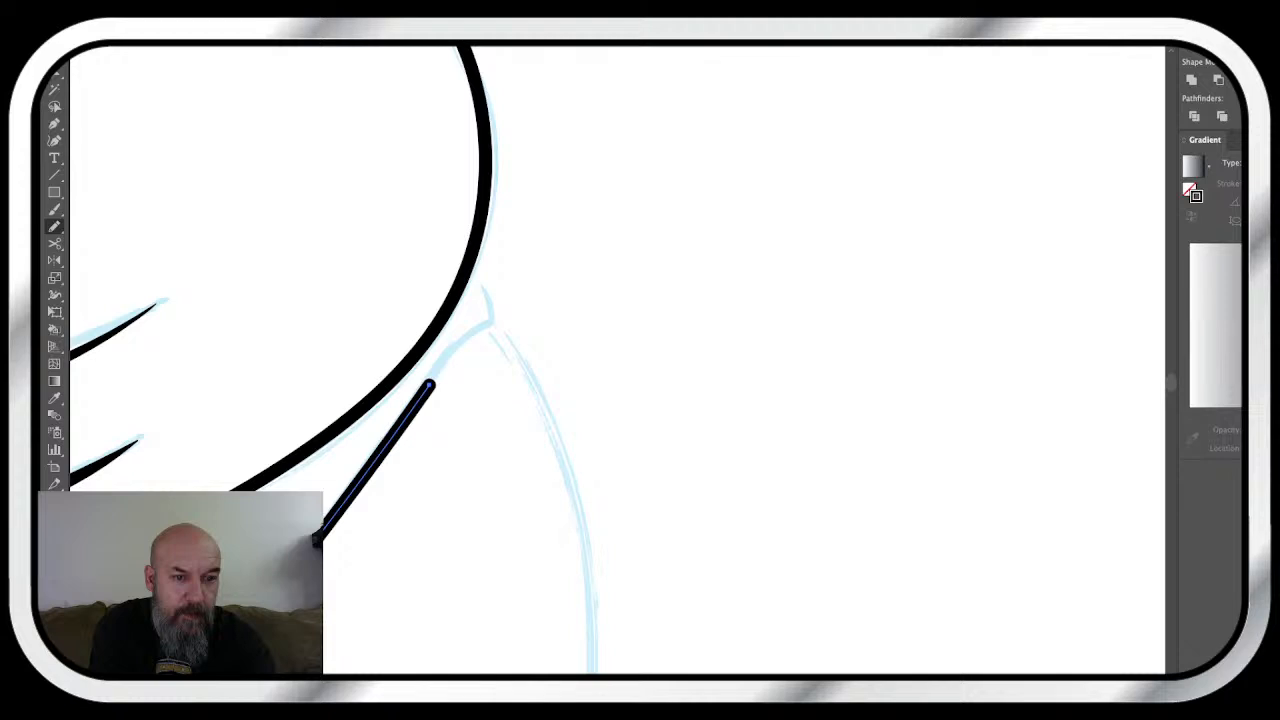
{"action": "mouse_move", "coordinate": [445, 362]}
{"action": "left_mouse_down"}
{"action": "mouse_move", "coordinate": [494, 323]}
{"action": "mouse_move", "coordinate": [470, 257]}
{"action": "mouse_move", "coordinate": [506, 231]}
{"action": "mouse_move", "coordinate": [887, 194]}
{"action": "left_mouse_up"}
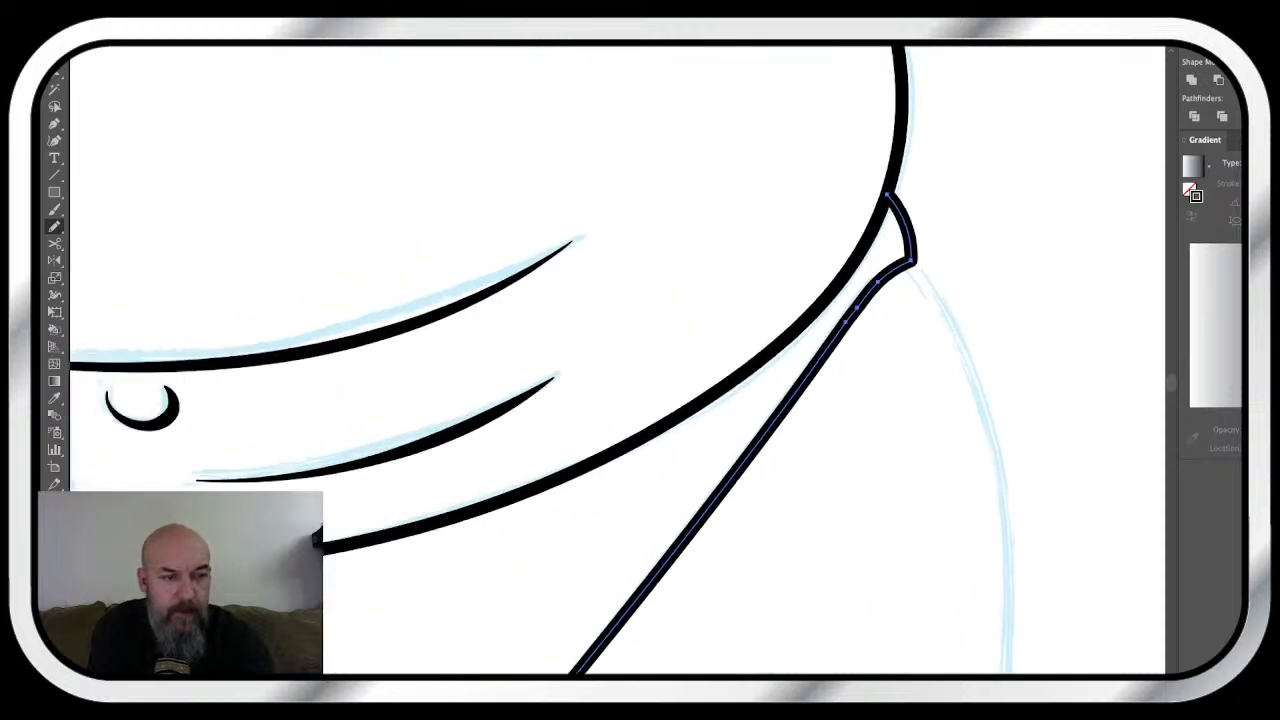
- Extend the inner thigh line beside the lowered hand around its hip corner and up to the belly outline
{"action": "scroll", "coordinate": [617, 360], "scroll_direction": "left", "scroll_amount": 6}
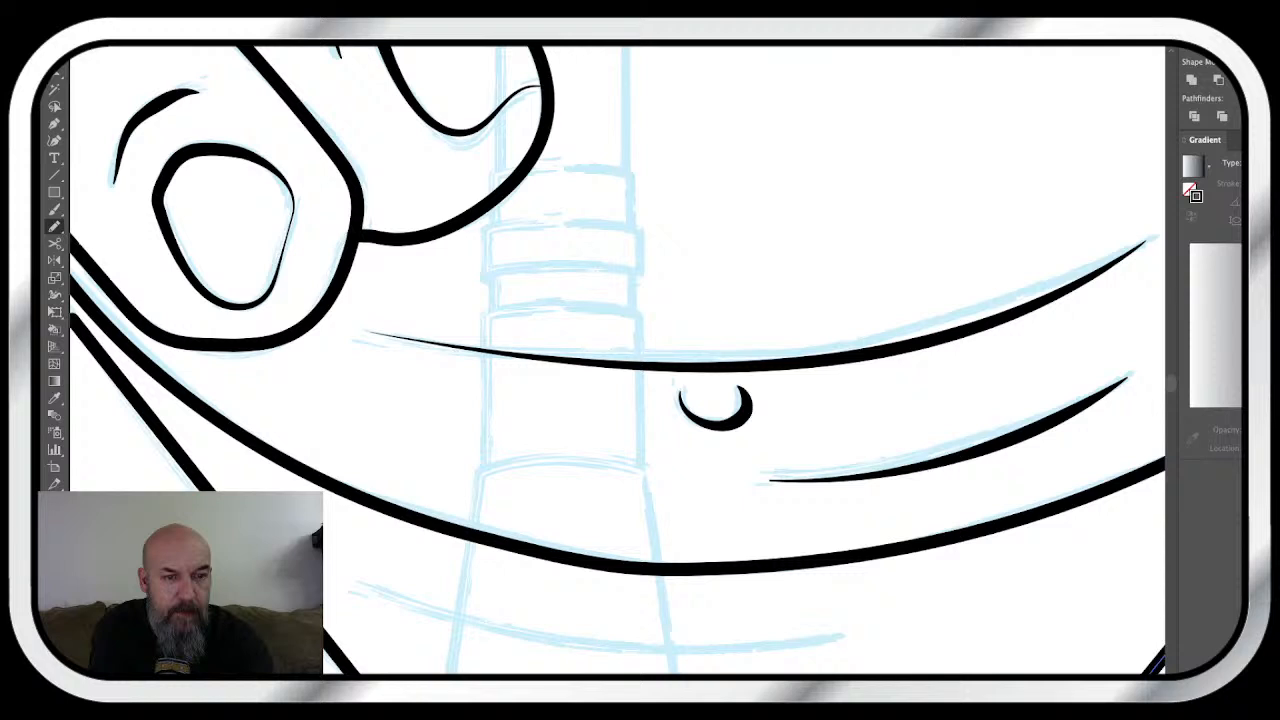
{"action": "scroll", "coordinate": [617, 360], "scroll_direction": "left", "scroll_amount": 4}
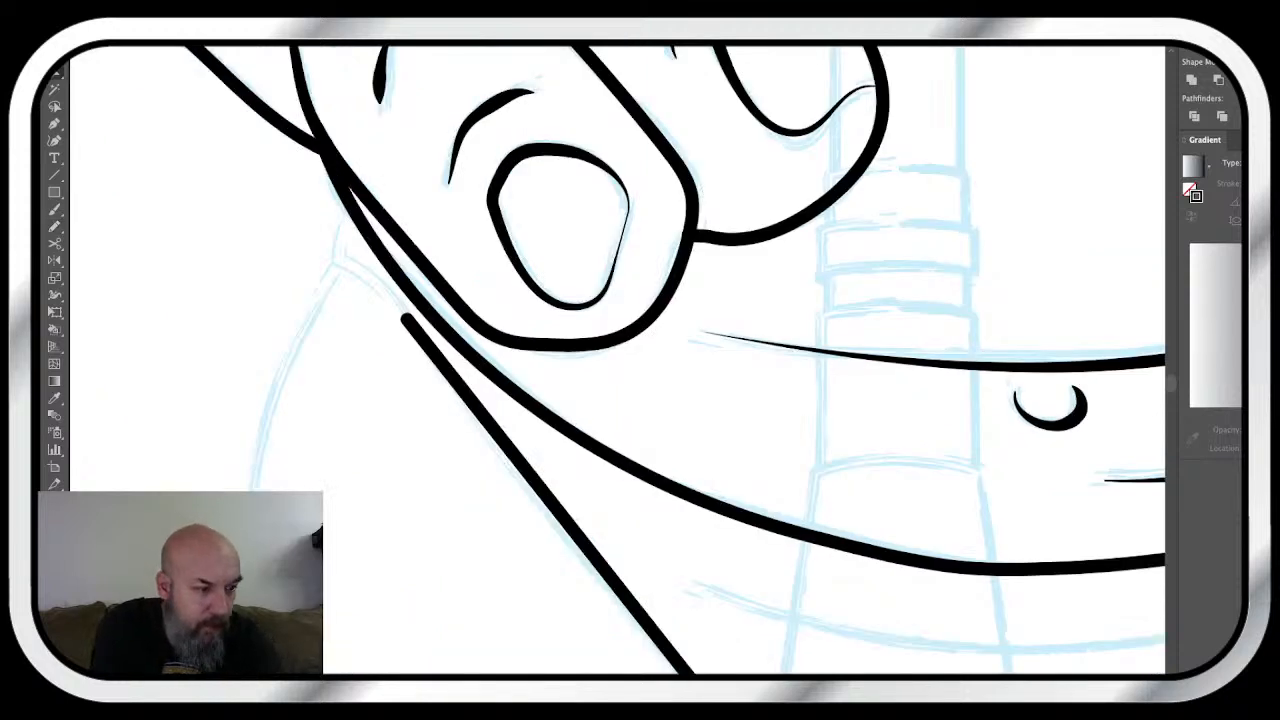
{"action": "left_click", "coordinate": [407, 319]}
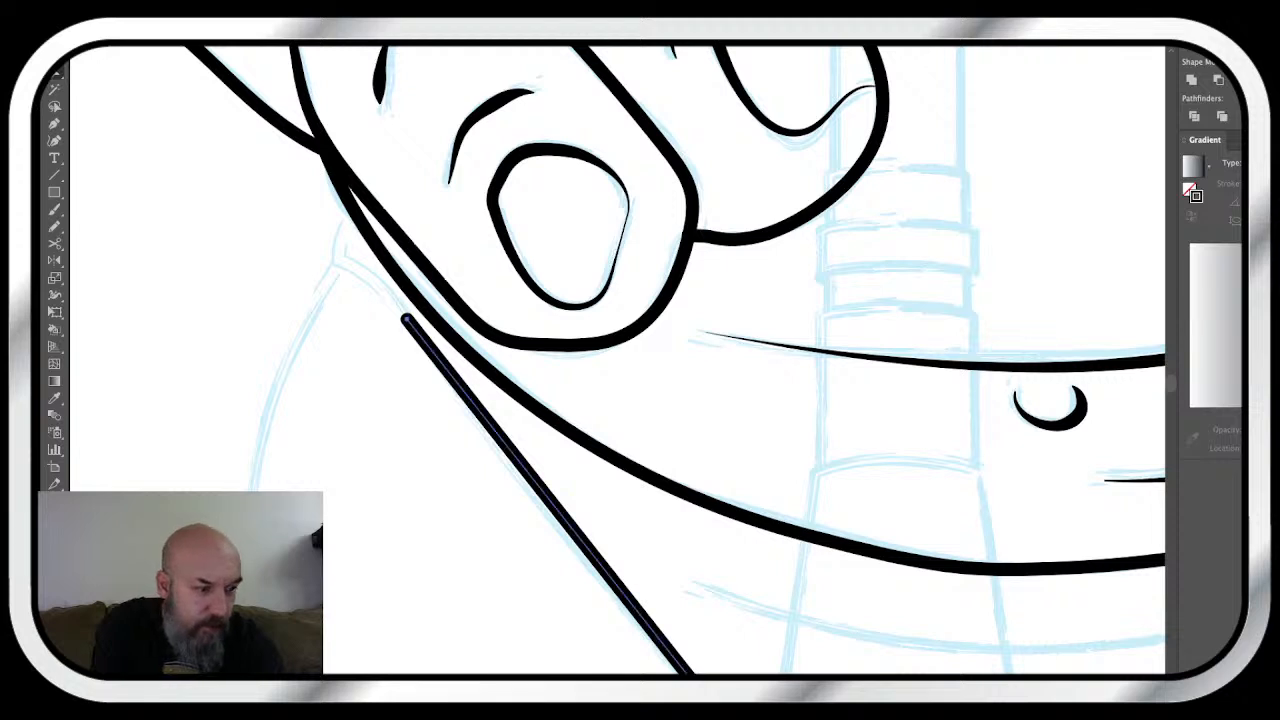
{"action": "key", "text": "n"}
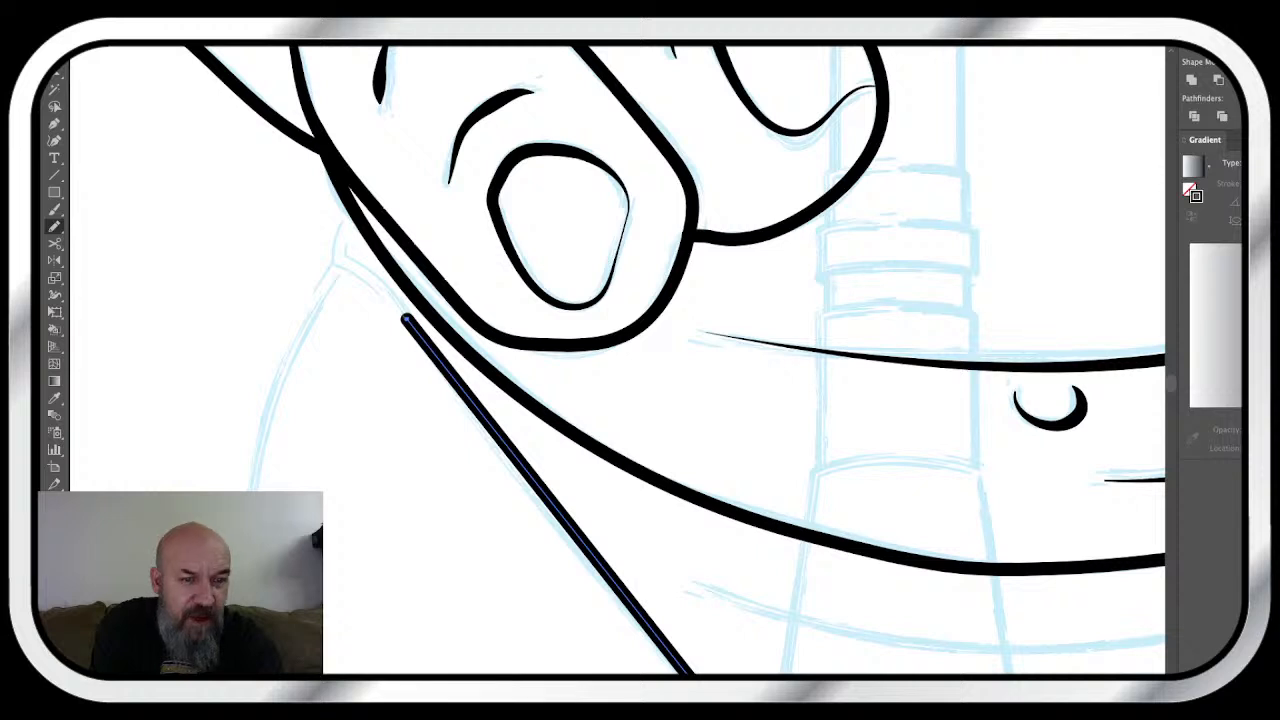
{"action": "left_click_drag", "start_coordinate": [405, 318], "coordinate": [334, 257]}
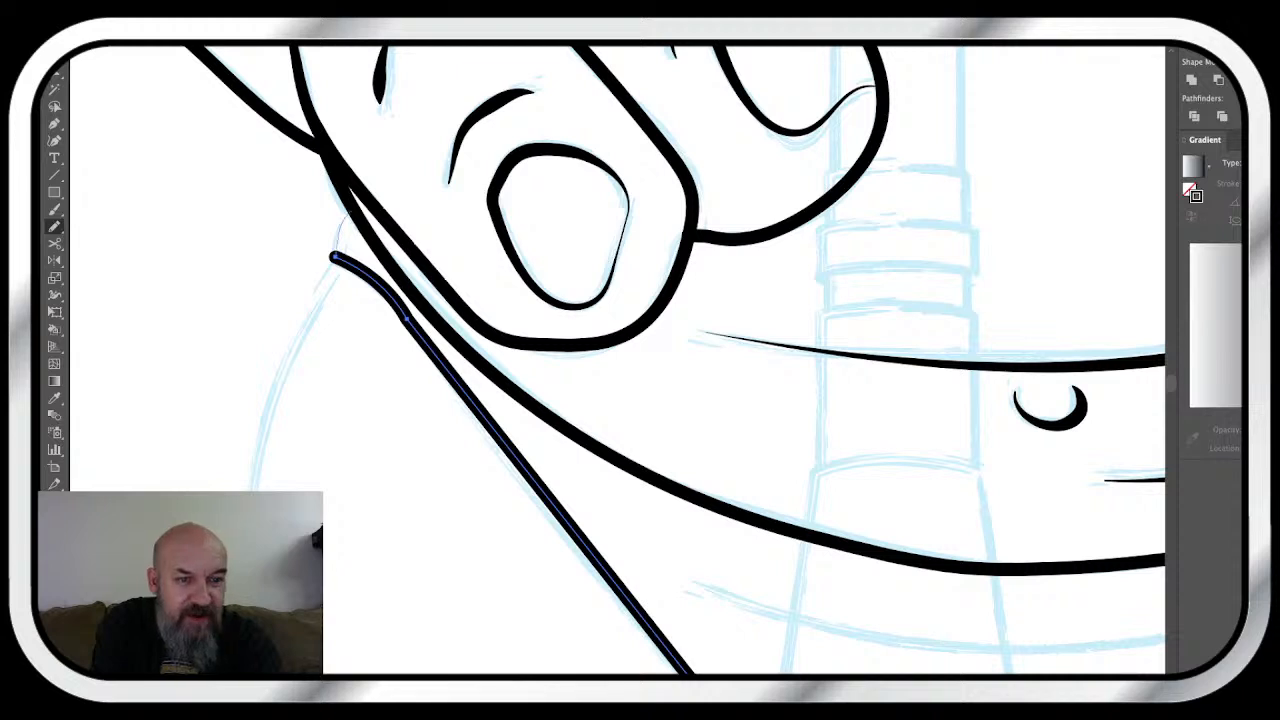
{"action": "left_click_drag", "start_coordinate": [333, 257], "coordinate": [350, 210]}
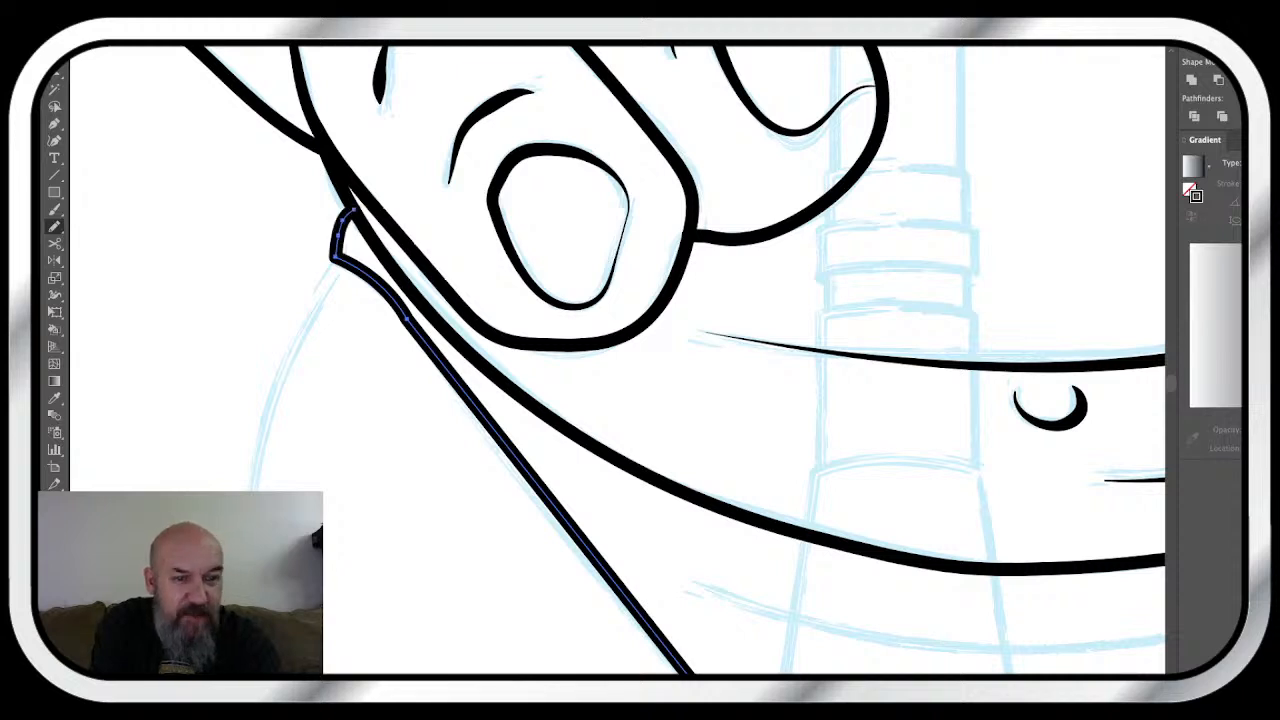
- Refine the hip corner beside the lowered hand by shifting its anchor points to follow the sketch and meet the belly outline
{"action": "key", "text": "a"}
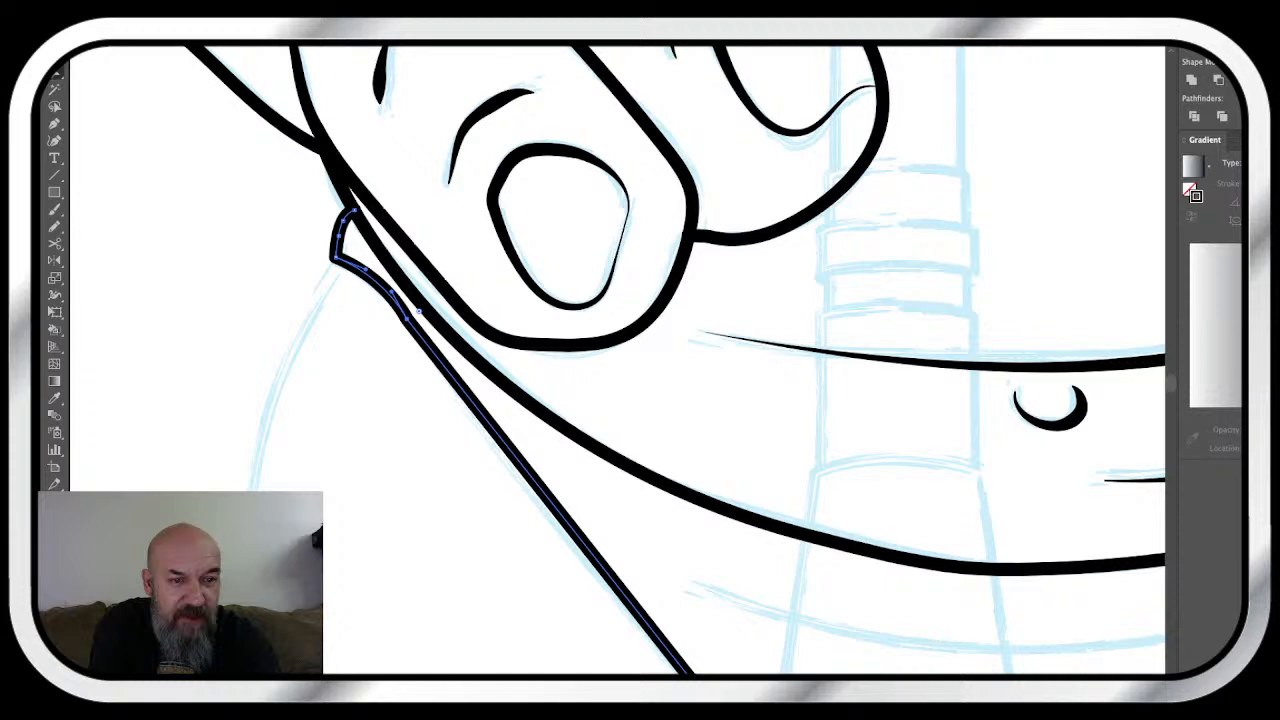
{"action": "left_click_drag", "start_coordinate": [391, 291], "coordinate": [384, 290]}
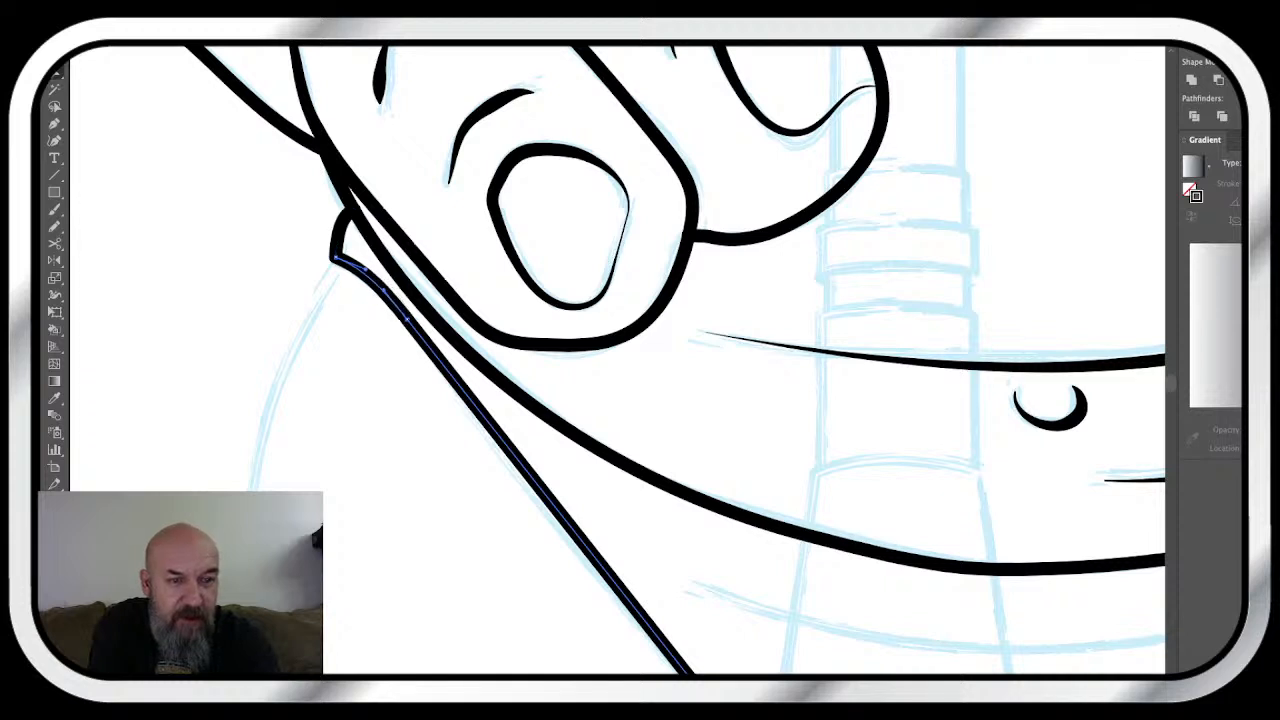
{"action": "key", "text": "super+shift+a"}
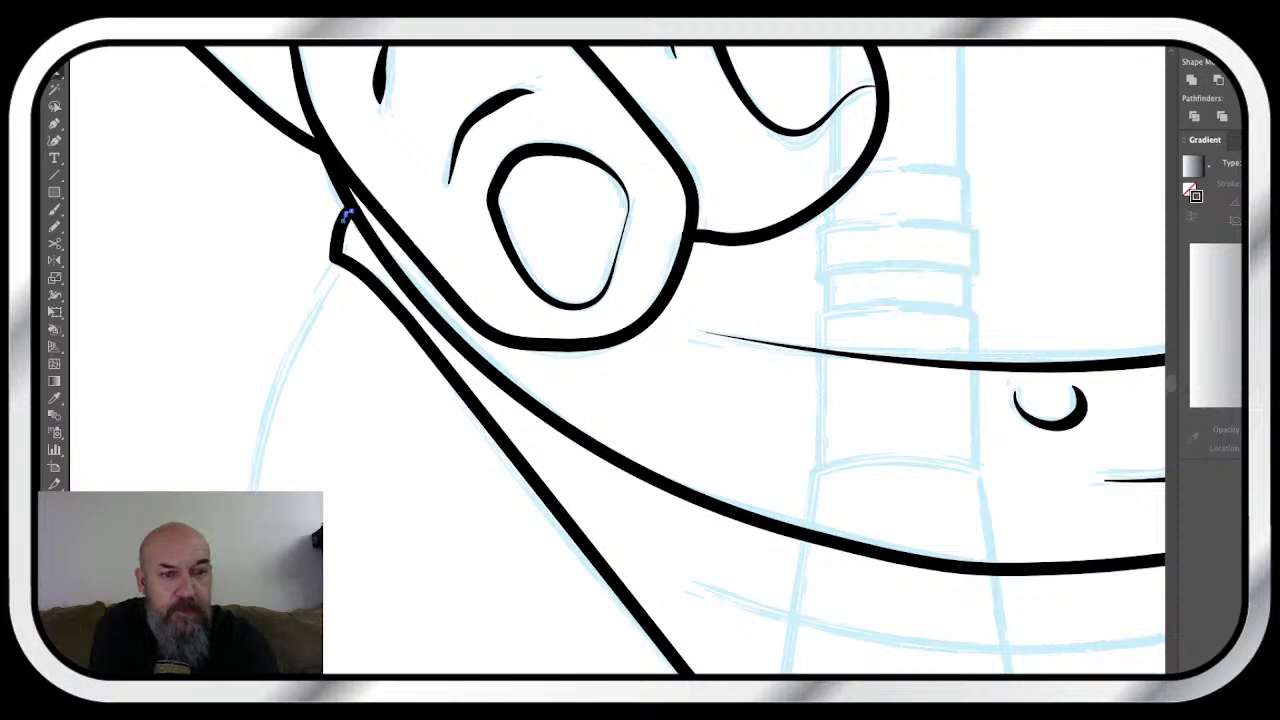
- Trace the long shallow fold below the belly, across the flute's lower end, and give it a tapered stroke
{"action": "scroll", "coordinate": [617, 360], "scroll_direction": "left", "scroll_amount": 2}
{"action": "scroll", "coordinate": [617, 360], "scroll_direction": "down", "scroll_amount": 1}
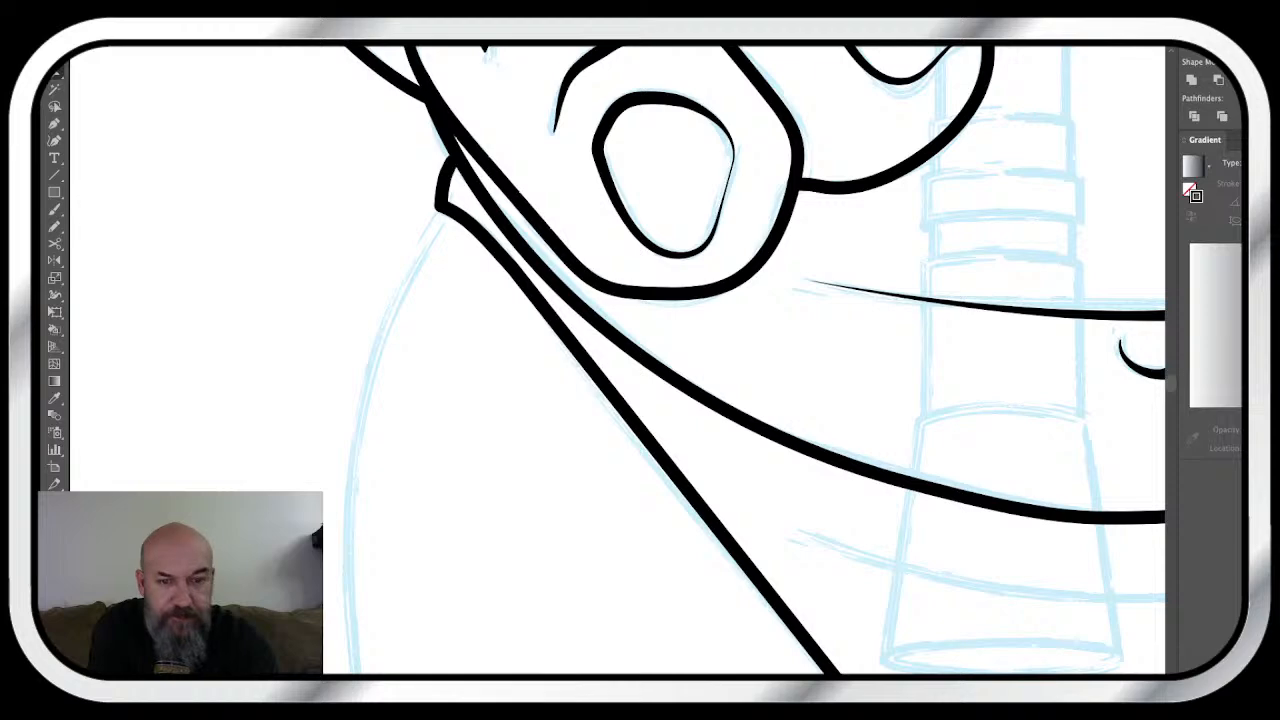
{"action": "scroll", "coordinate": [640, 360], "scroll_direction": "down", "scroll_amount": 5}
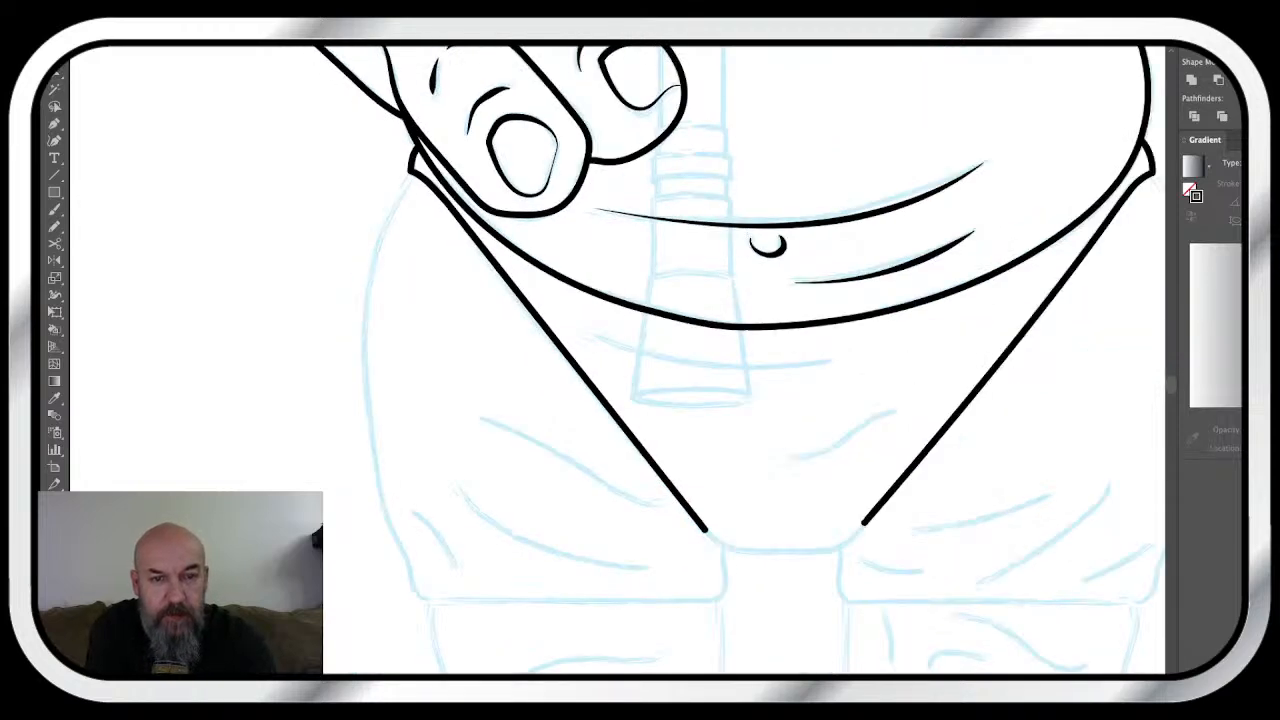
{"action": "scroll", "coordinate": [617, 360], "scroll_direction": "down", "scroll_amount": 1}
{"action": "scroll", "coordinate": [617, 360], "scroll_direction": "up", "scroll_amount": 2}
{"action": "scroll", "coordinate": [617, 360], "scroll_direction": "up", "scroll_amount": 1}
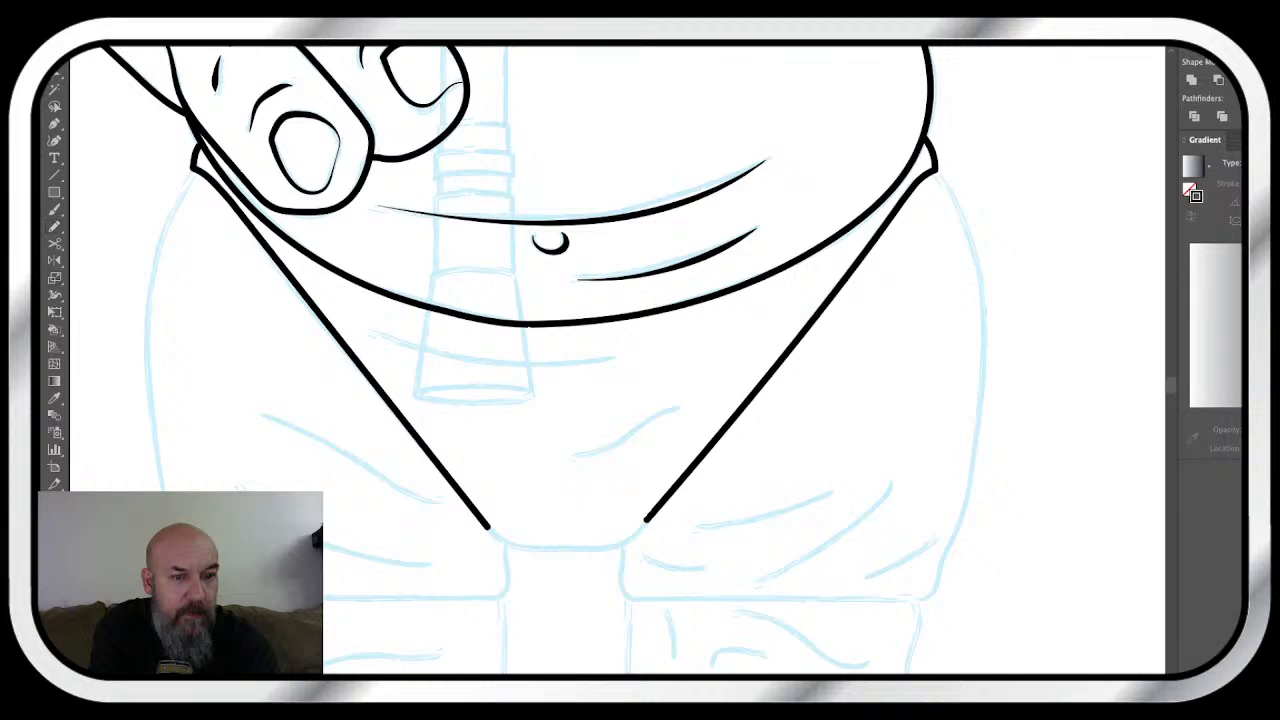
{"action": "key", "text": "p"}
{"action": "left_click", "coordinate": [371, 333]}
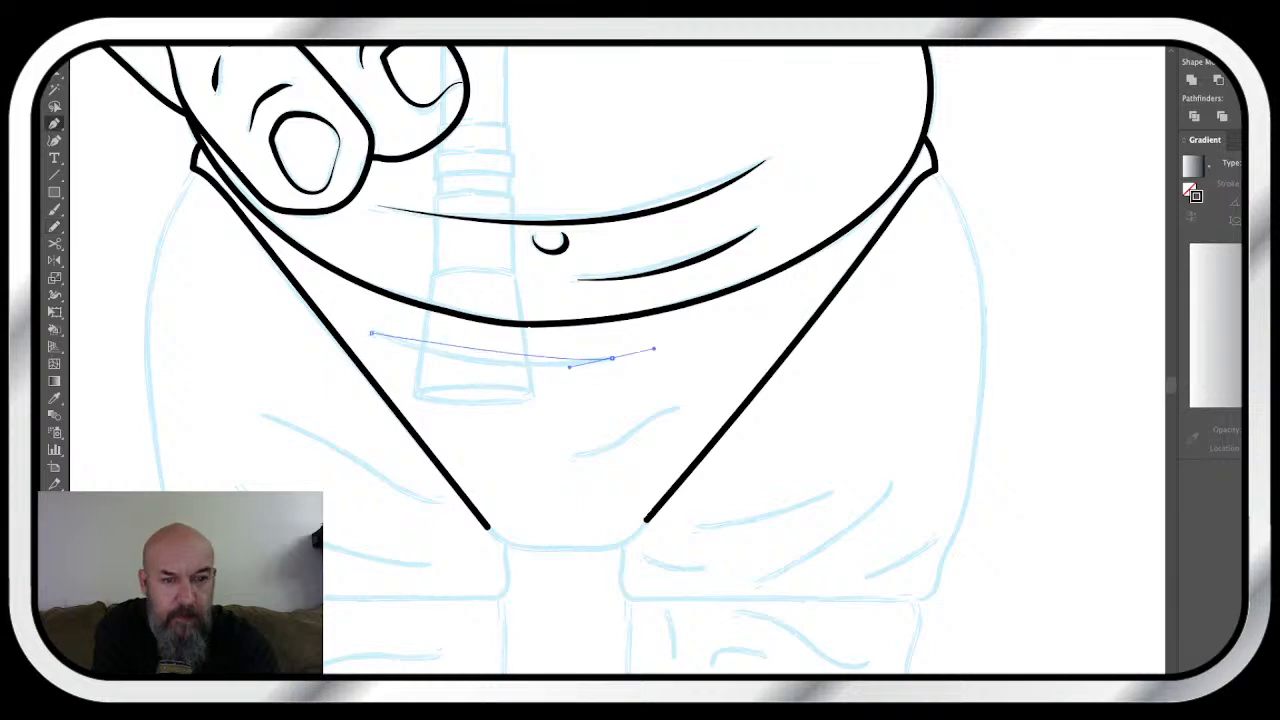
{"action": "left_click_drag", "start_coordinate": [612, 357], "coordinate": [723, 331]}
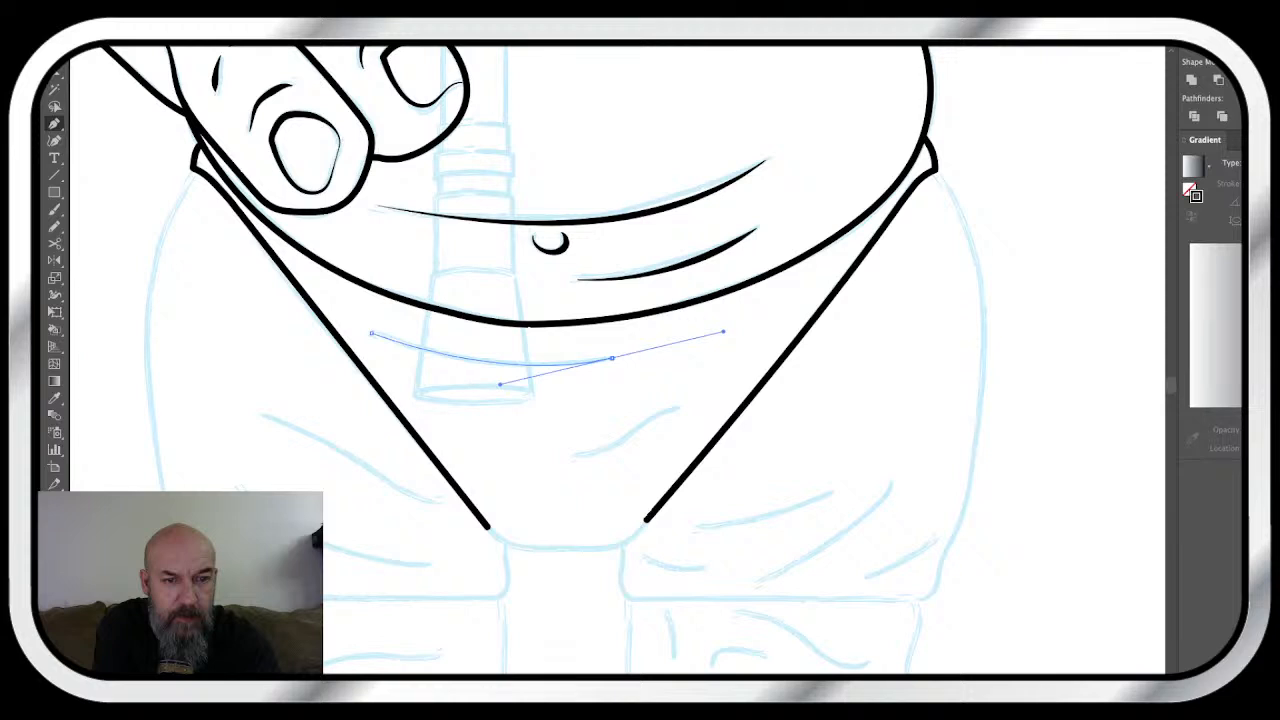
{"action": "left_click_drag", "start_coordinate": [724, 331], "coordinate": [737, 329]}
{"action": "key", "text": "i"}
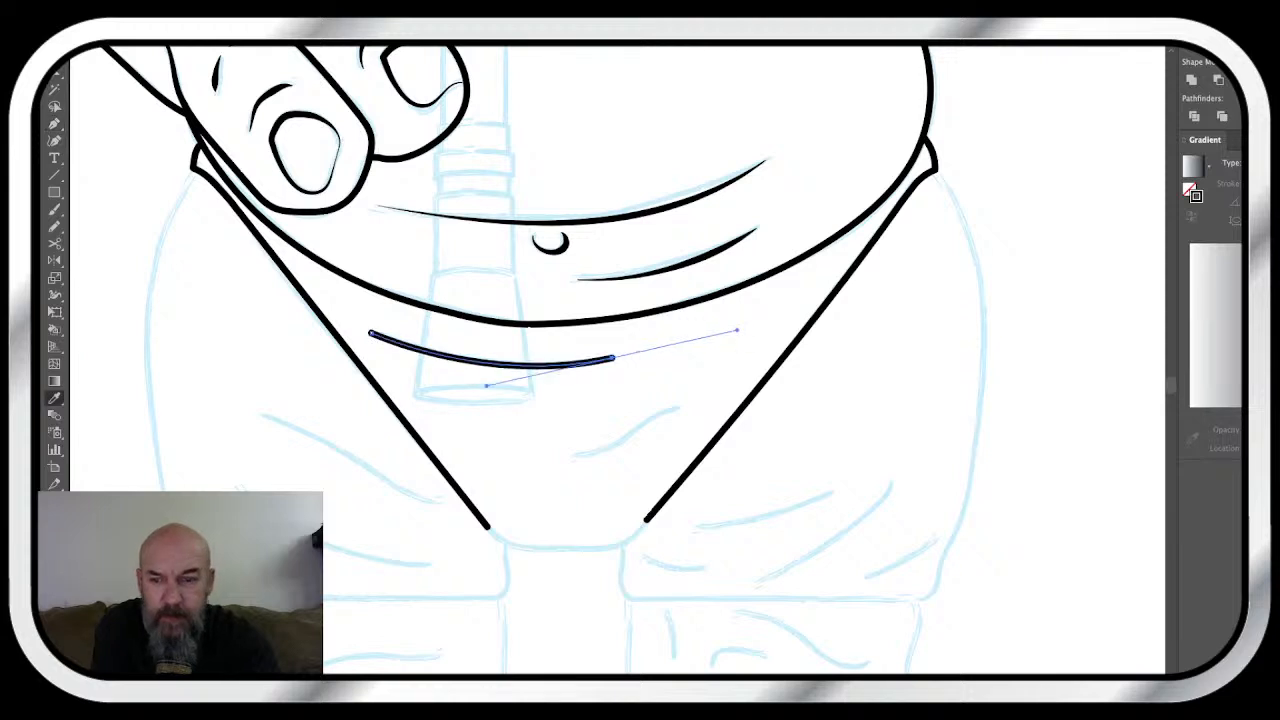
{"action": "key", "text": "ctrl+z"}
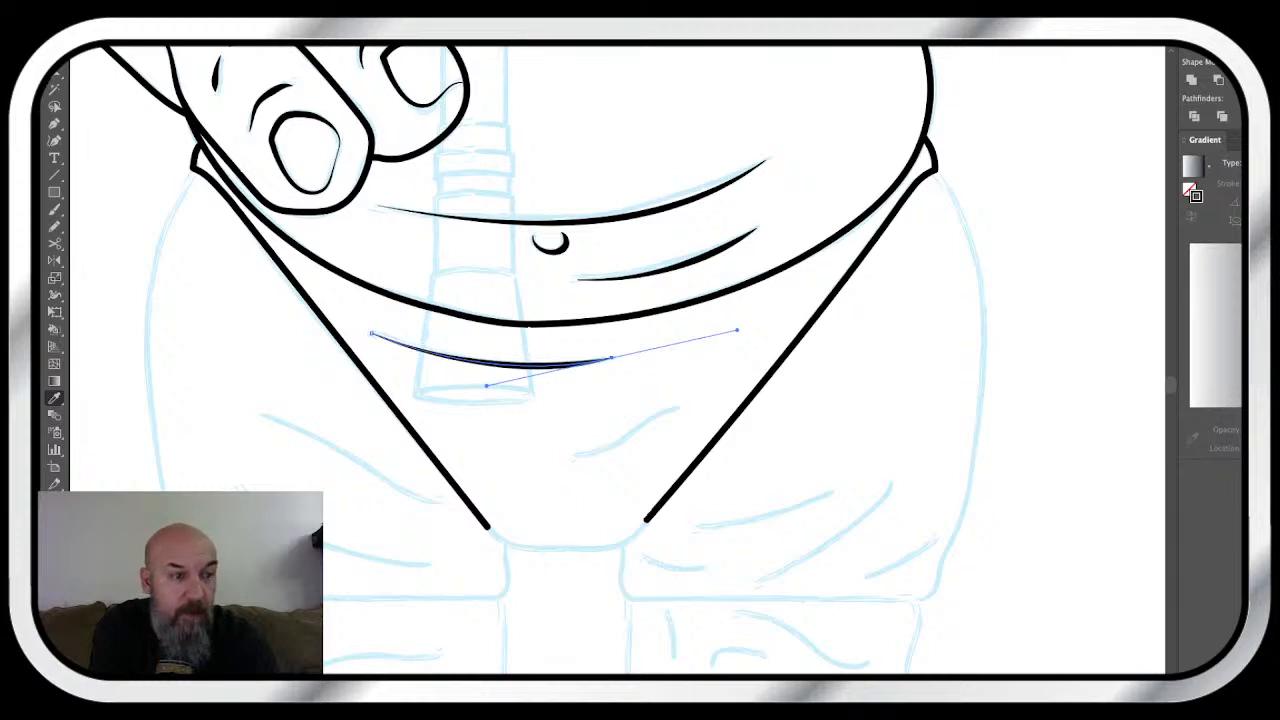
- Trace the short S-shaped crease between the inner thigh lines above the crotch and give it a tapered stroke
{"action": "key", "text": "n"}
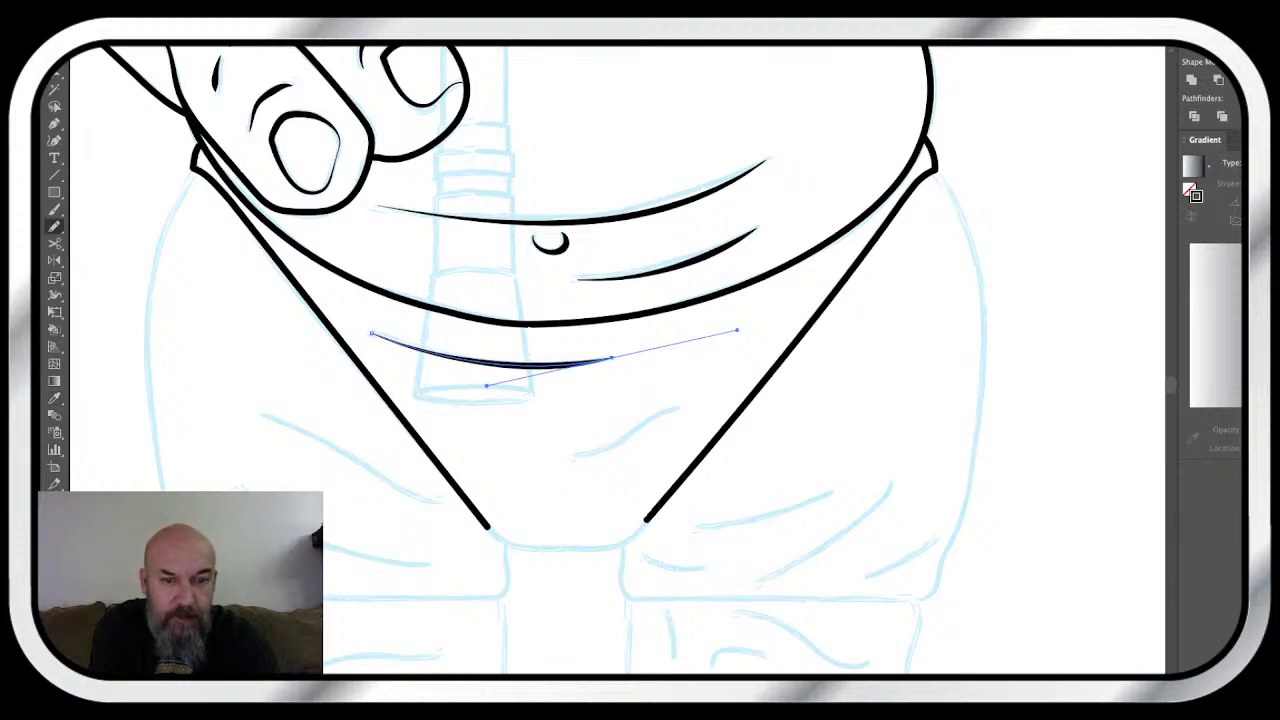
{"action": "mouse_move", "coordinate": [655, 412]}
{"action": "left_mouse_down"}
{"action": "mouse_move", "coordinate": [611, 446]}
{"action": "mouse_move", "coordinate": [563, 453]}
{"action": "left_mouse_up"}
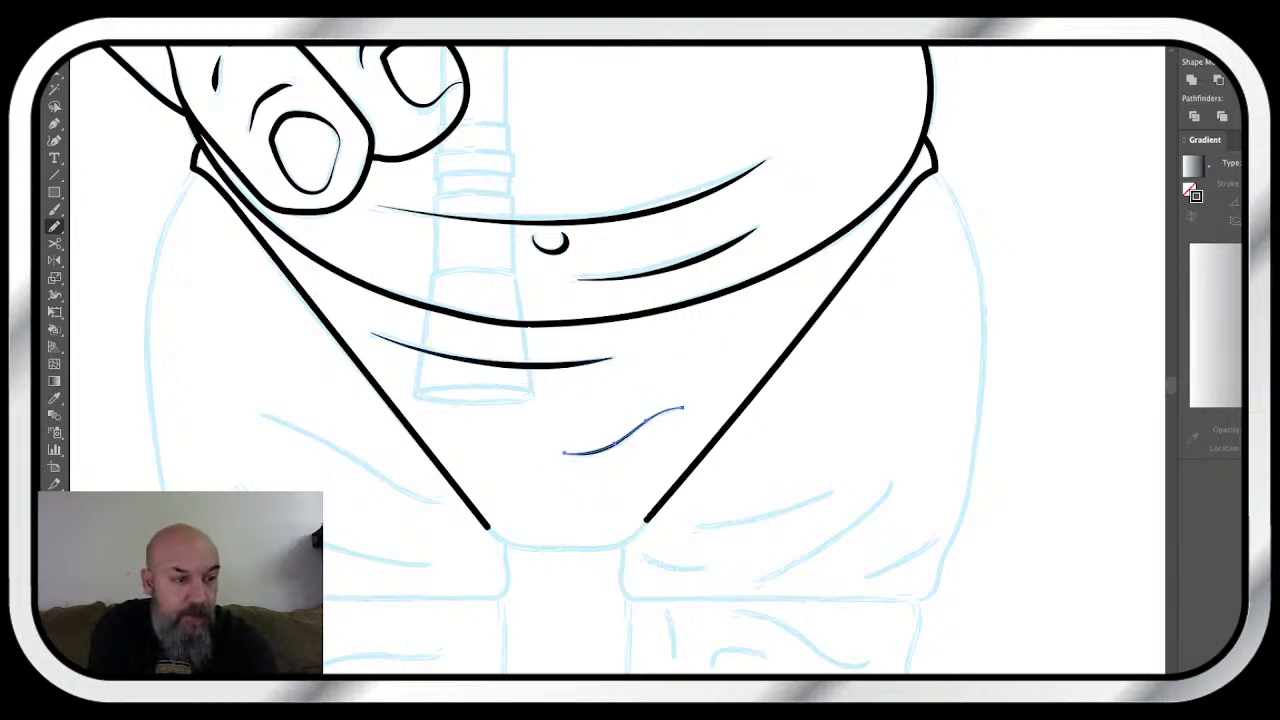
{"action": "key", "text": "w"}
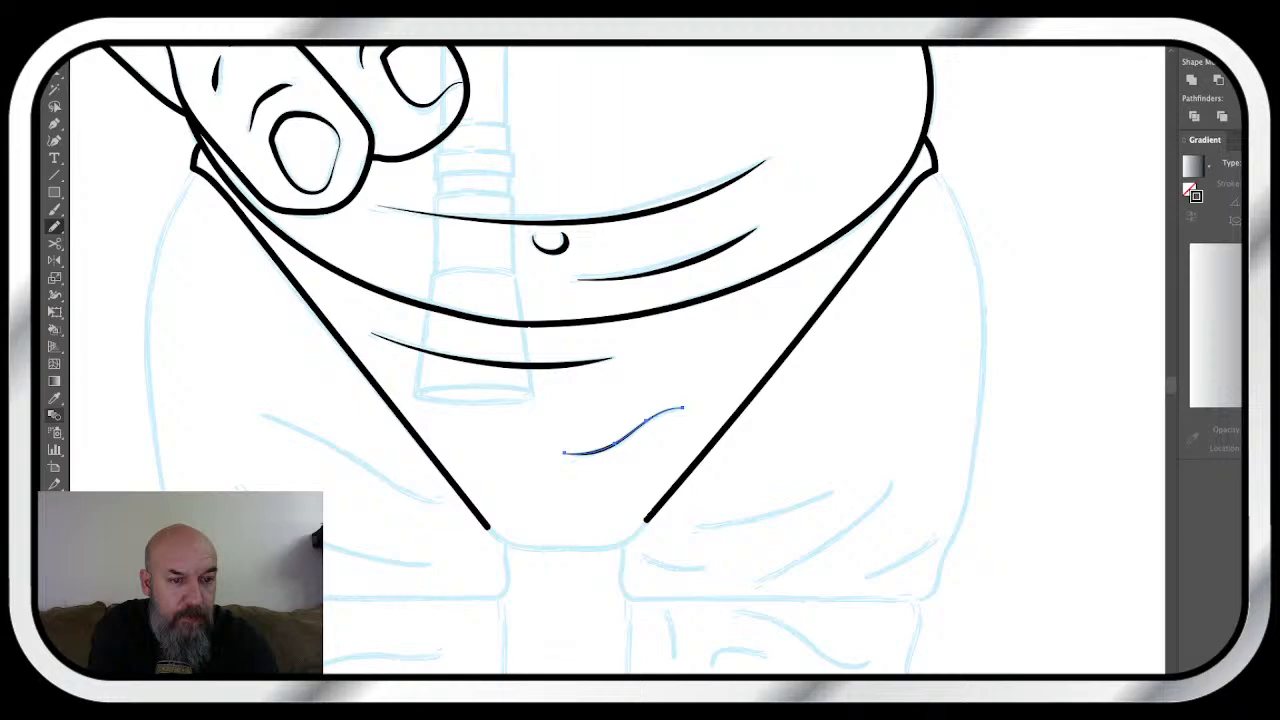
{"action": "scroll", "coordinate": [556, 360], "scroll_direction": "up", "scroll_amount": 5}
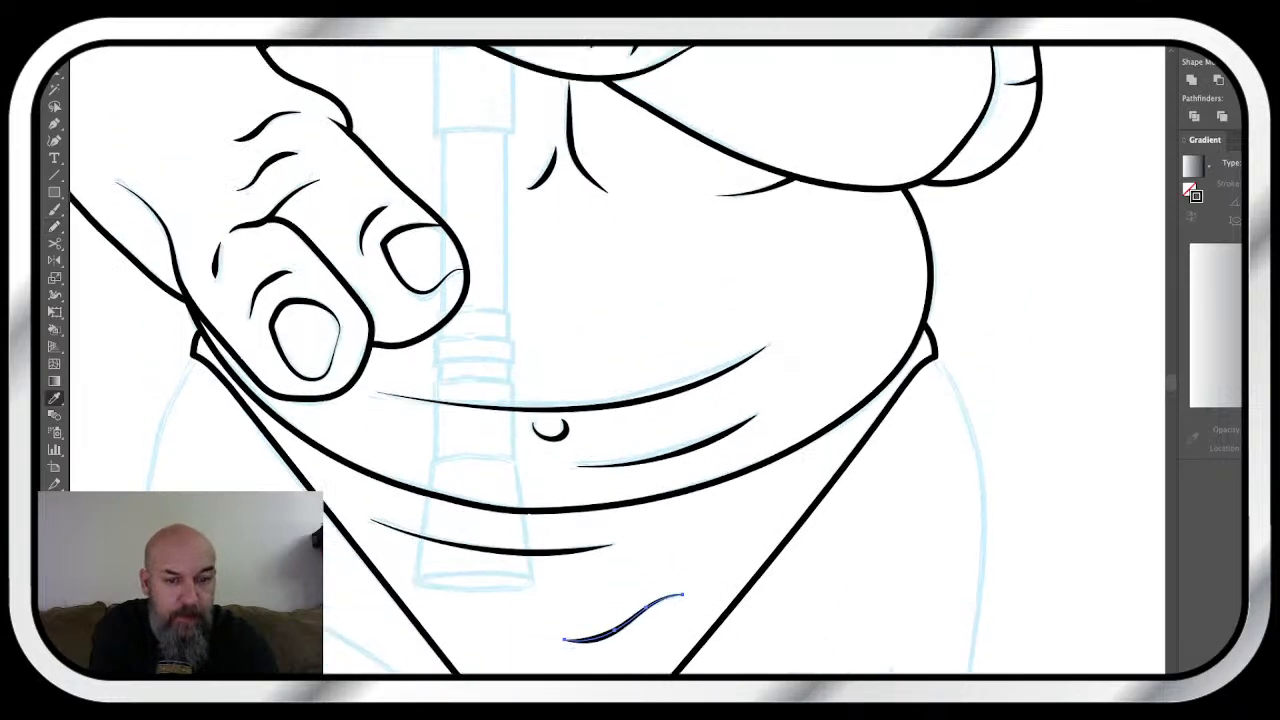
{"action": "scroll", "coordinate": [640, 360], "scroll_direction": "down", "scroll_amount": 5}
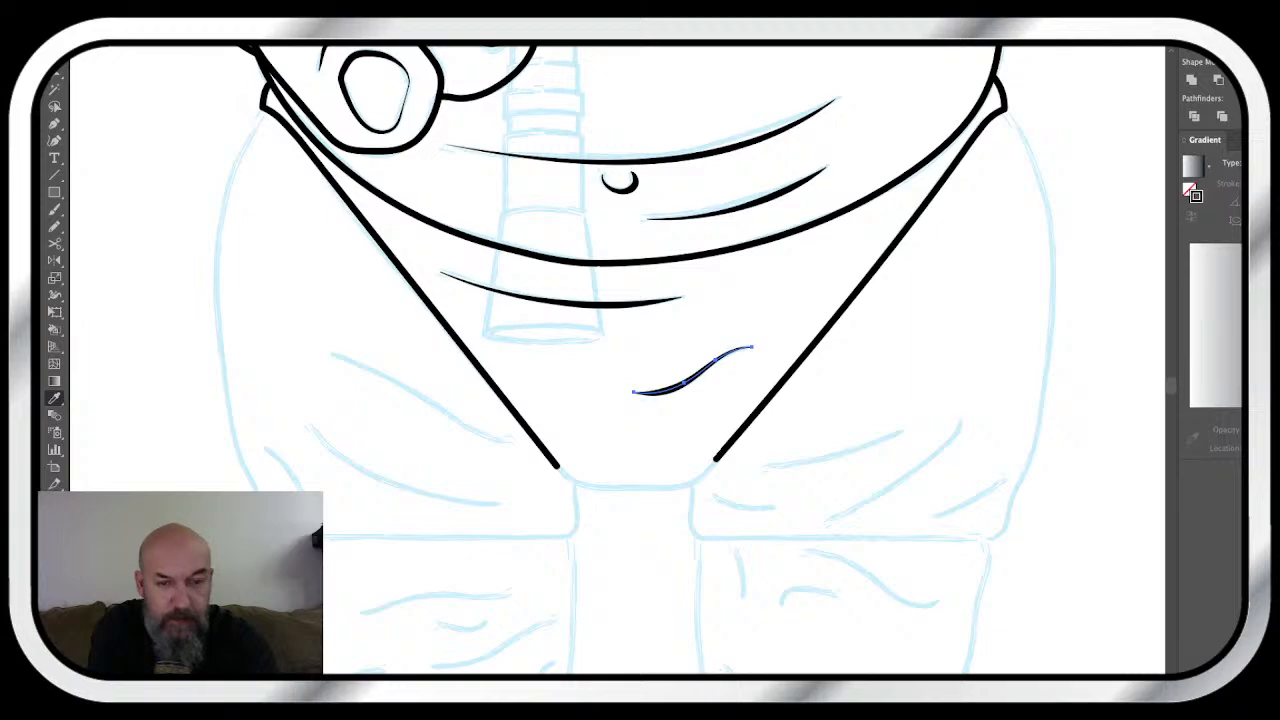
- Review the whole inked figure and examine the remaining sketch of the thighs, lower legs and feet
{"action": "key", "text": "v"}
{"action": "scroll", "coordinate": [483, 313], "scroll_direction": "down", "scroll_amount": 3}
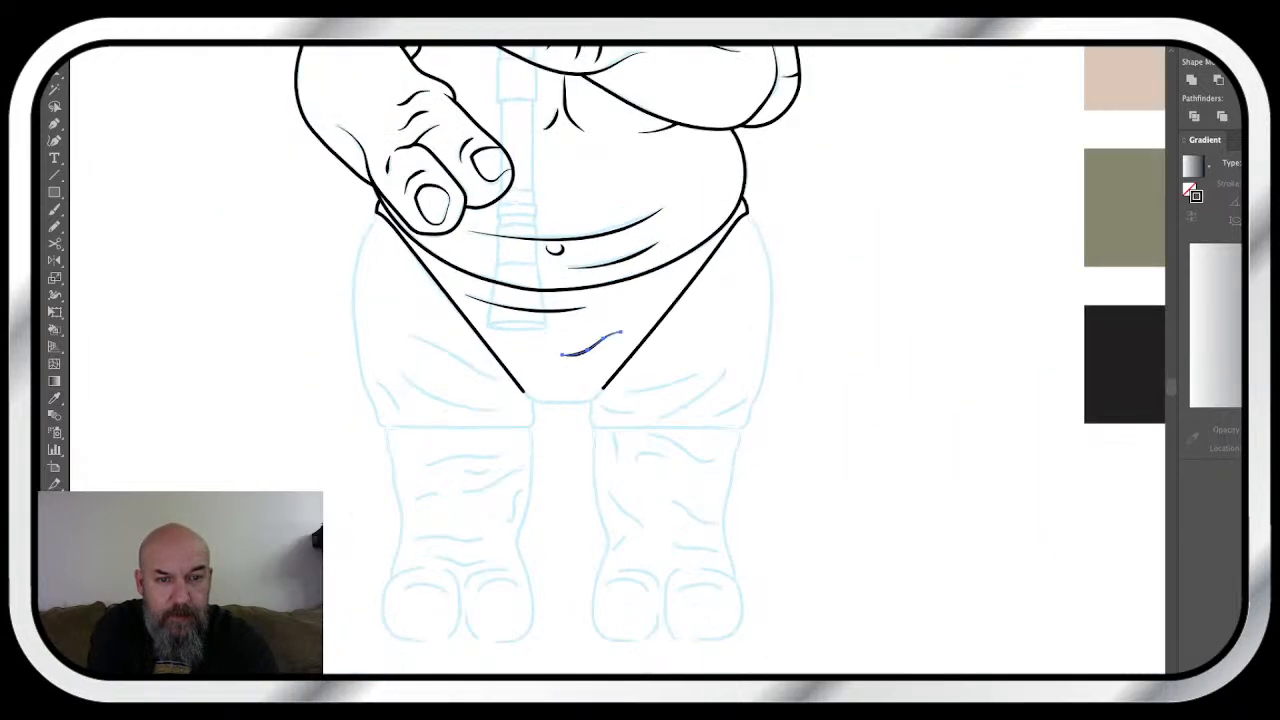
{"action": "scroll", "coordinate": [548, 350], "scroll_direction": "down", "scroll_amount": 3}
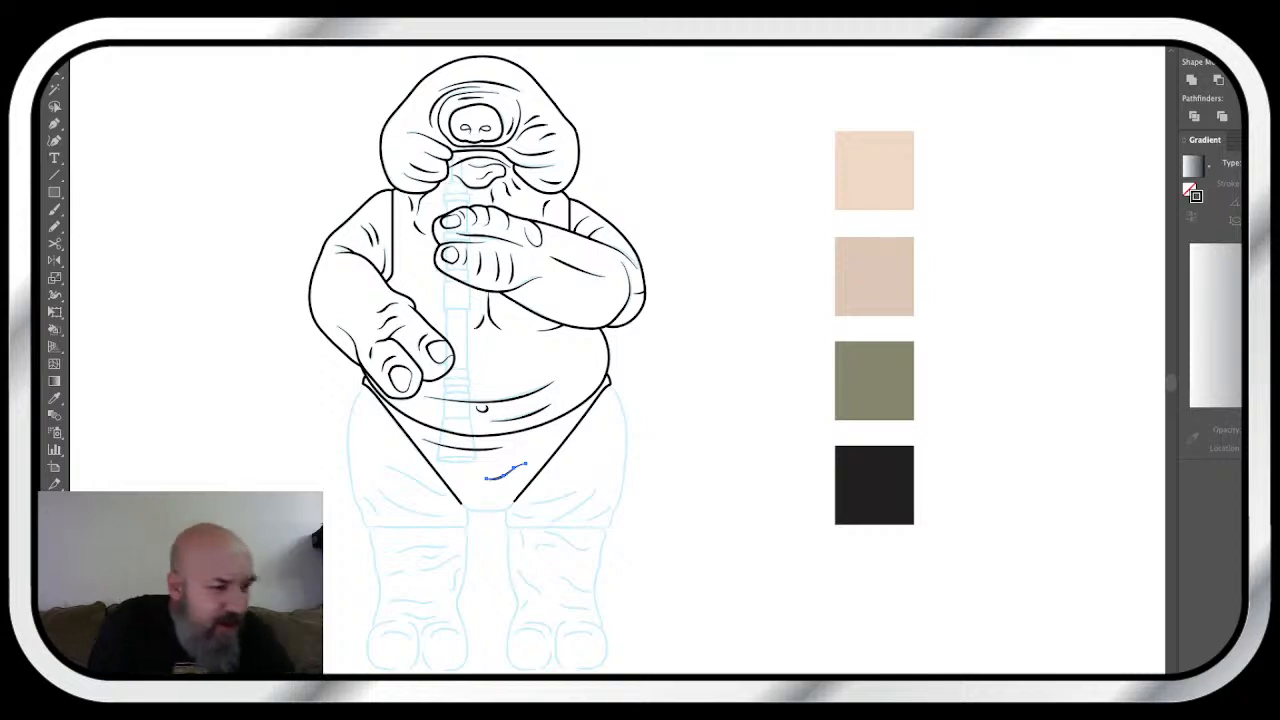
{"action": "scroll", "coordinate": [615, 360], "scroll_direction": "down", "scroll_amount": 2}
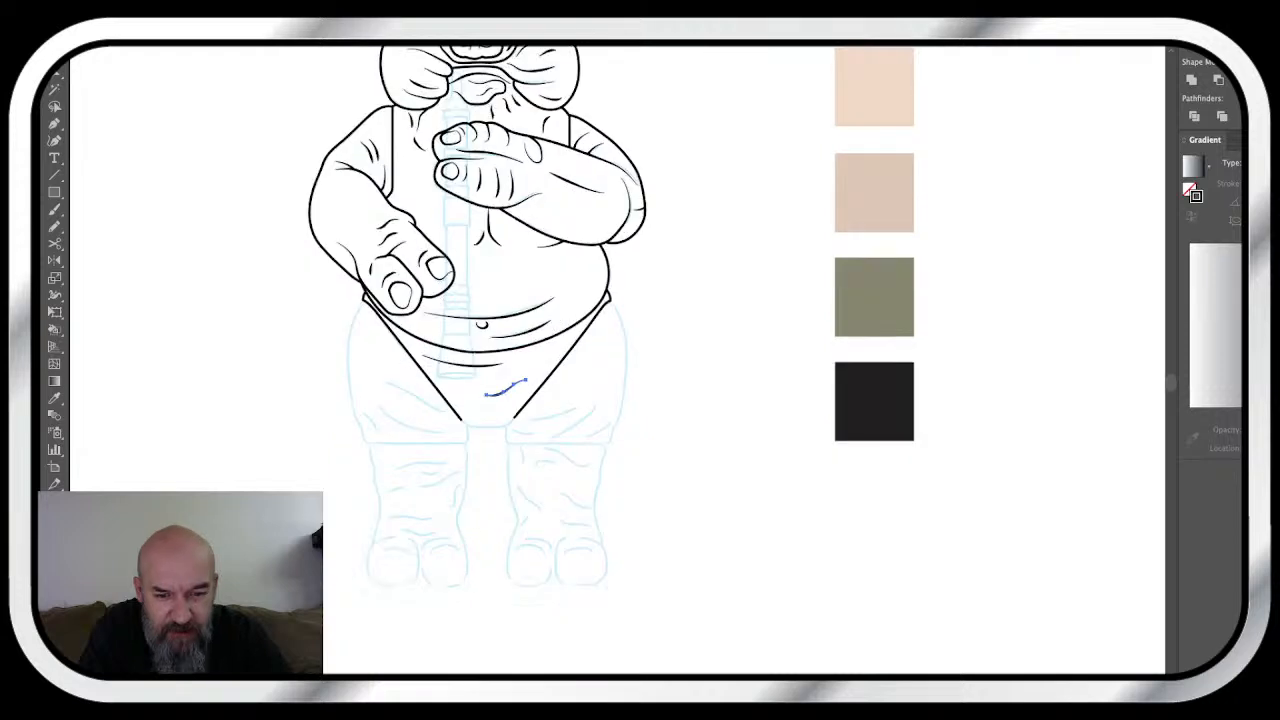
{"action": "scroll", "coordinate": [615, 360], "scroll_direction": "down", "scroll_amount": 1}
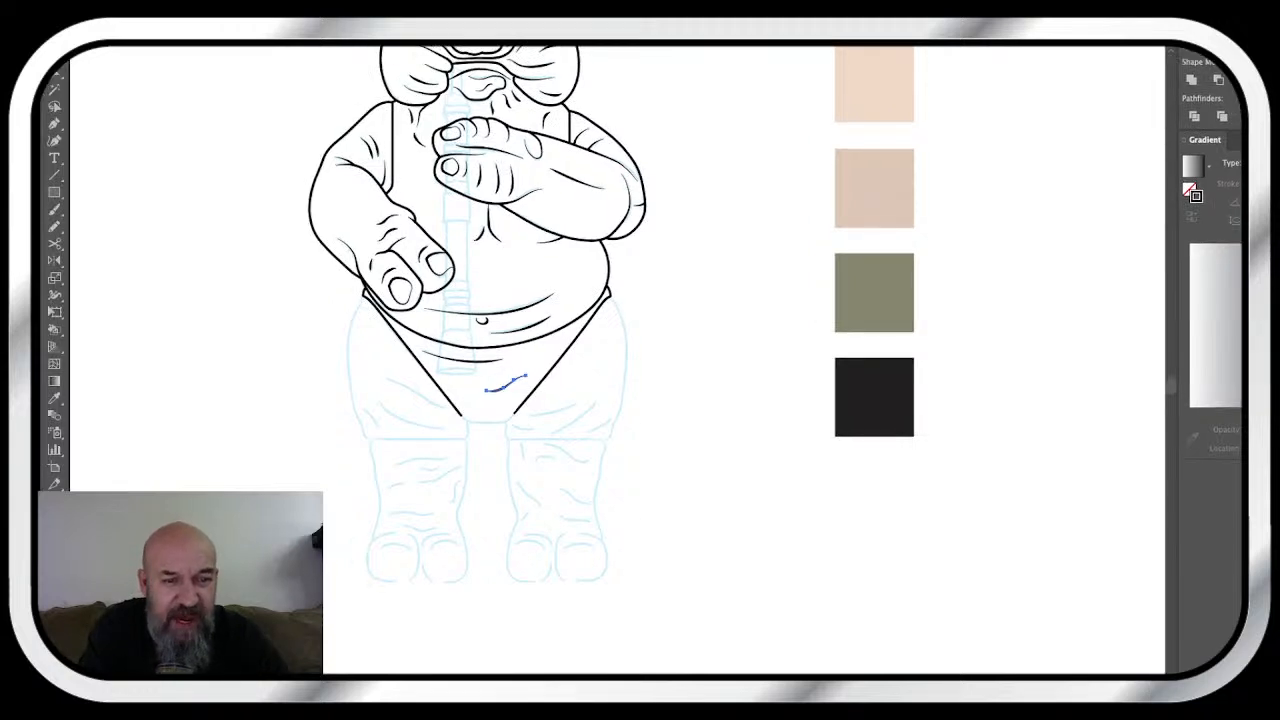
{"action": "key", "text": "ctrl+="}
{"action": "scroll", "coordinate": [617, 360], "scroll_direction": "up", "scroll_amount": 2}
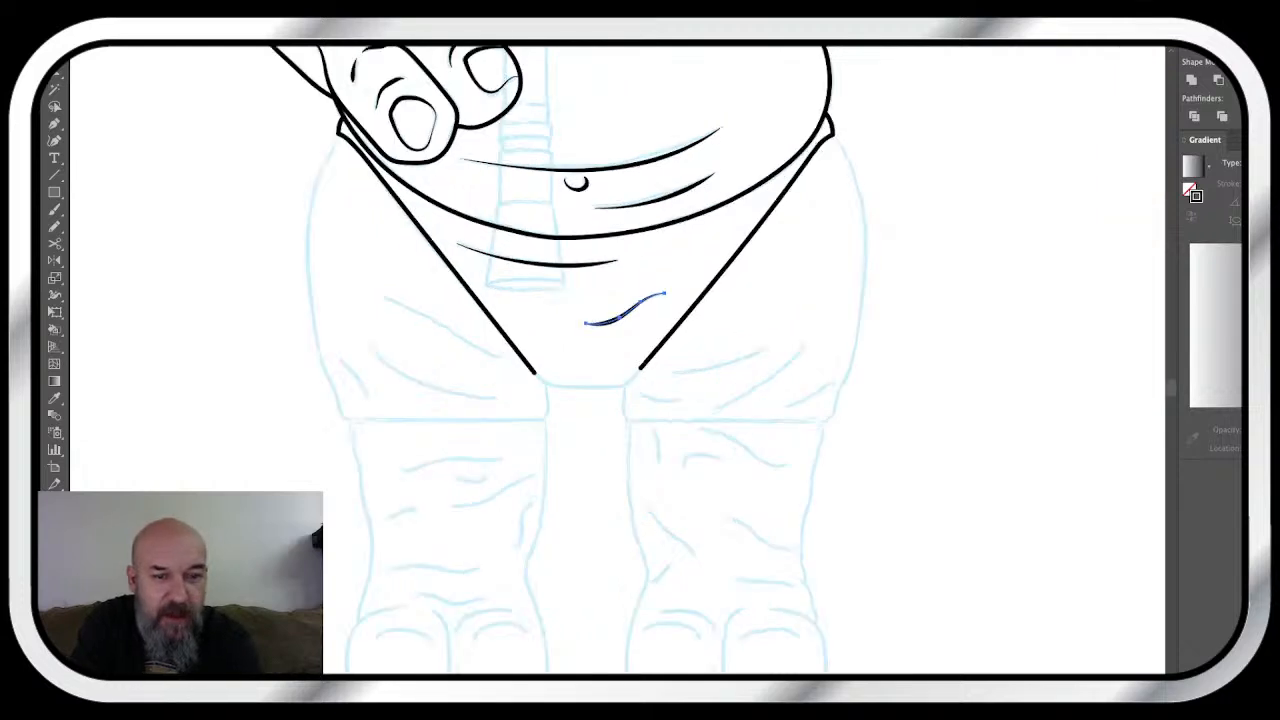
- Trace the straight hem across the leg below the lowered hand with the outline stroke, and copy it level onto the other leg
{"action": "scroll", "coordinate": [617, 360], "scroll_direction": "down", "scroll_amount": 2}
{"action": "key", "text": "ctrl+="}
{"action": "scroll", "coordinate": [645, 360], "scroll_direction": "up", "scroll_amount": 2}
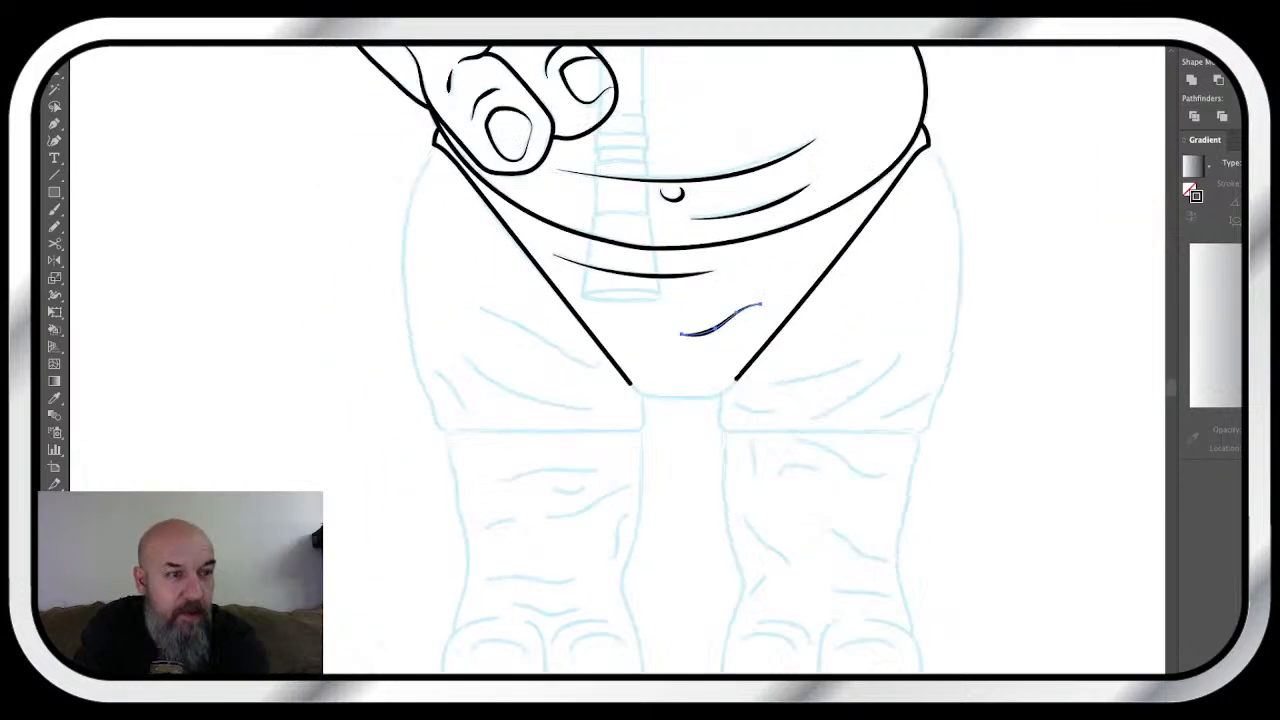
{"action": "key", "text": "p"}
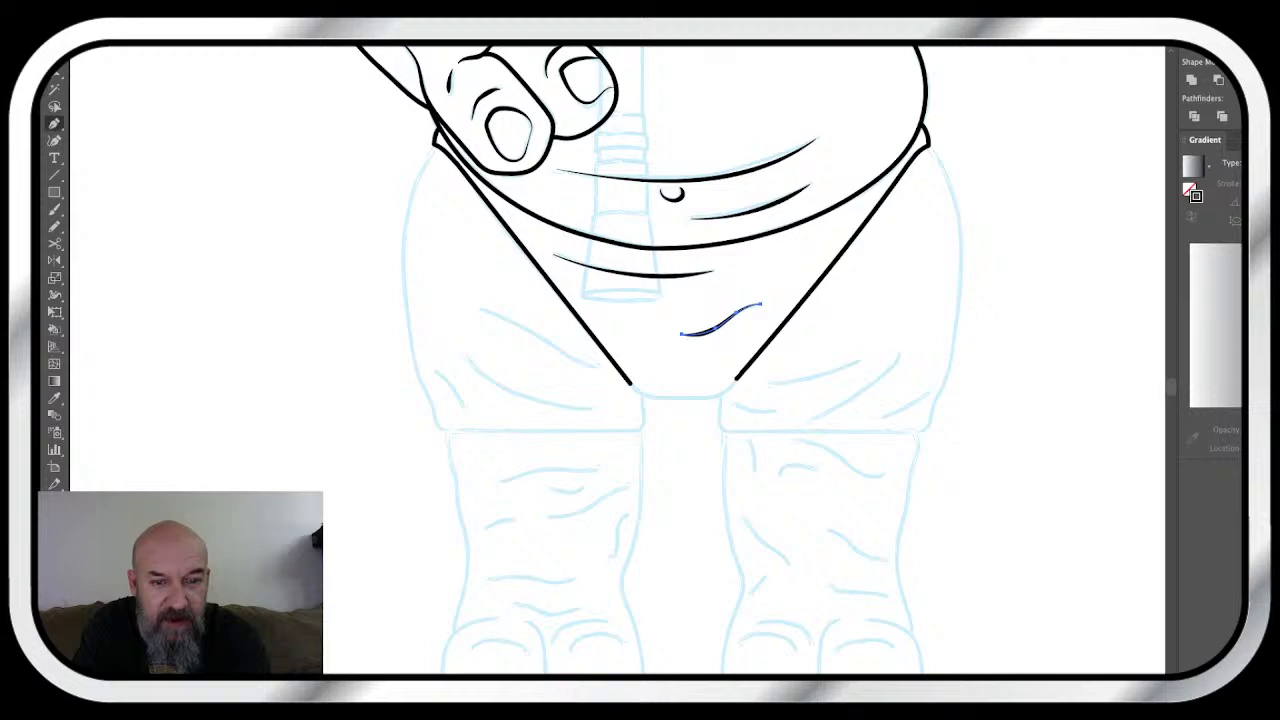
{"action": "key", "text": "Escape"}
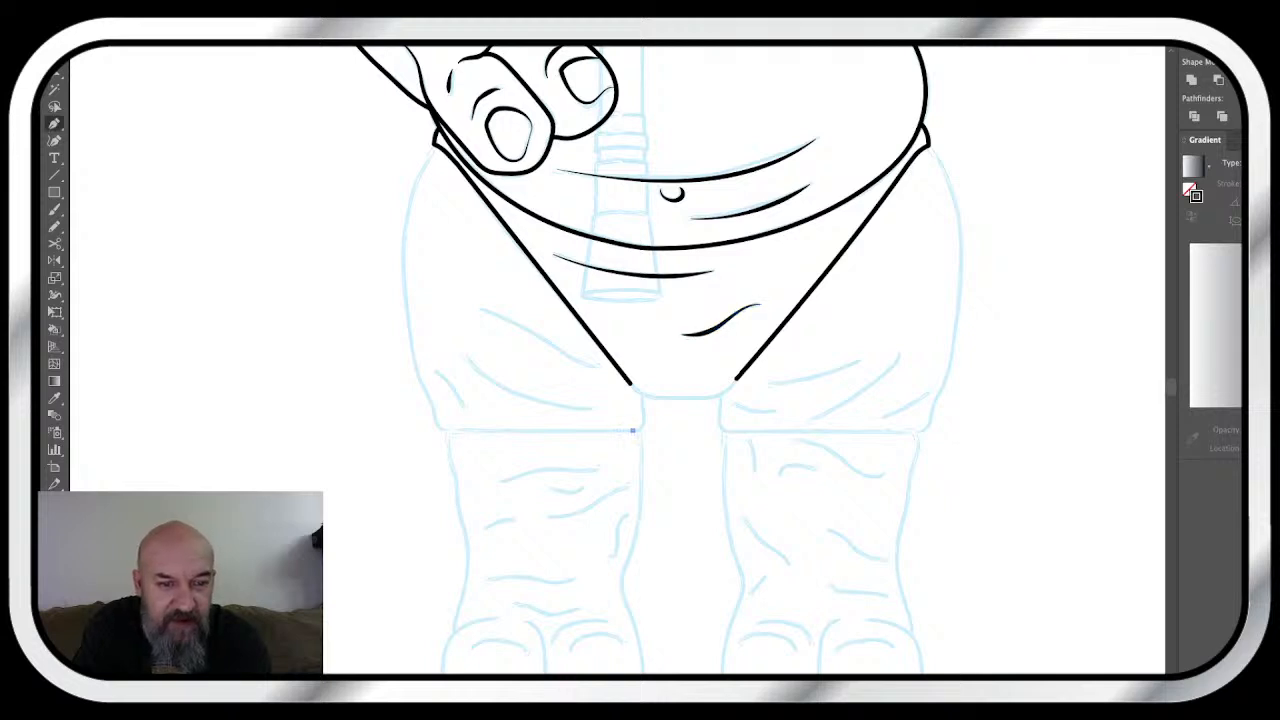
{"action": "left_click", "coordinate": [632, 430]}
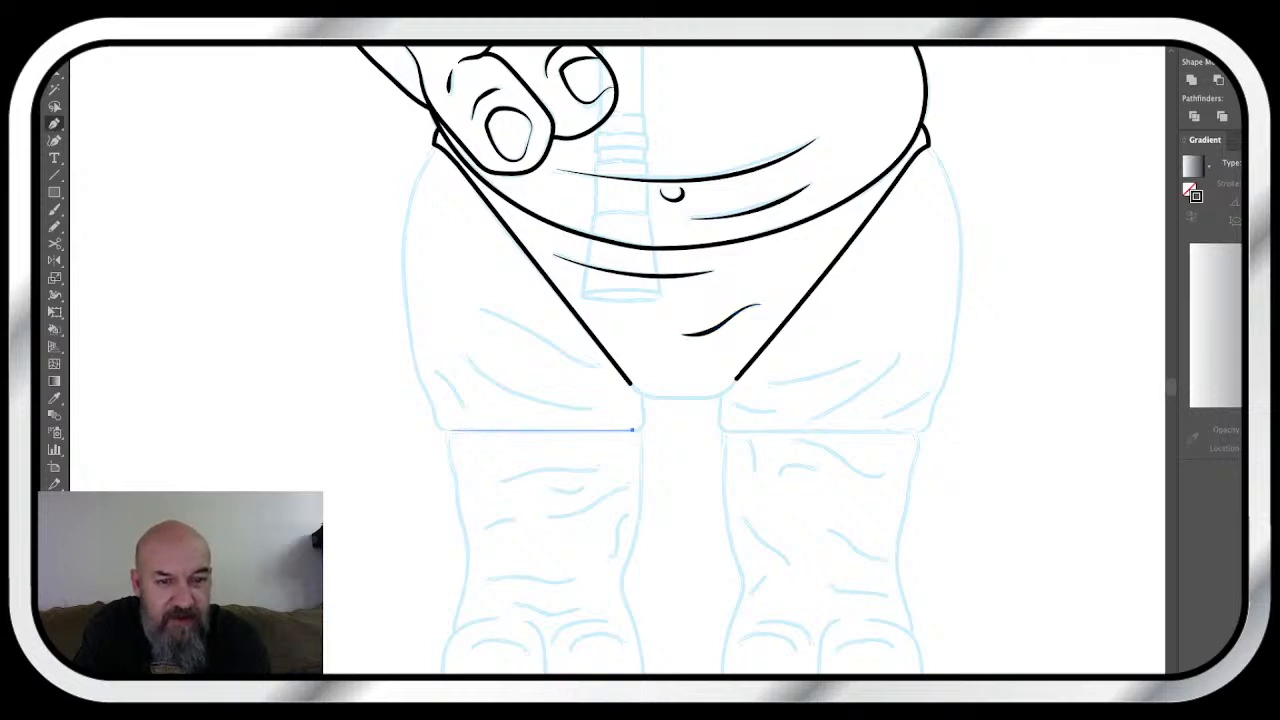
{"action": "left_click", "coordinate": [449, 430]}
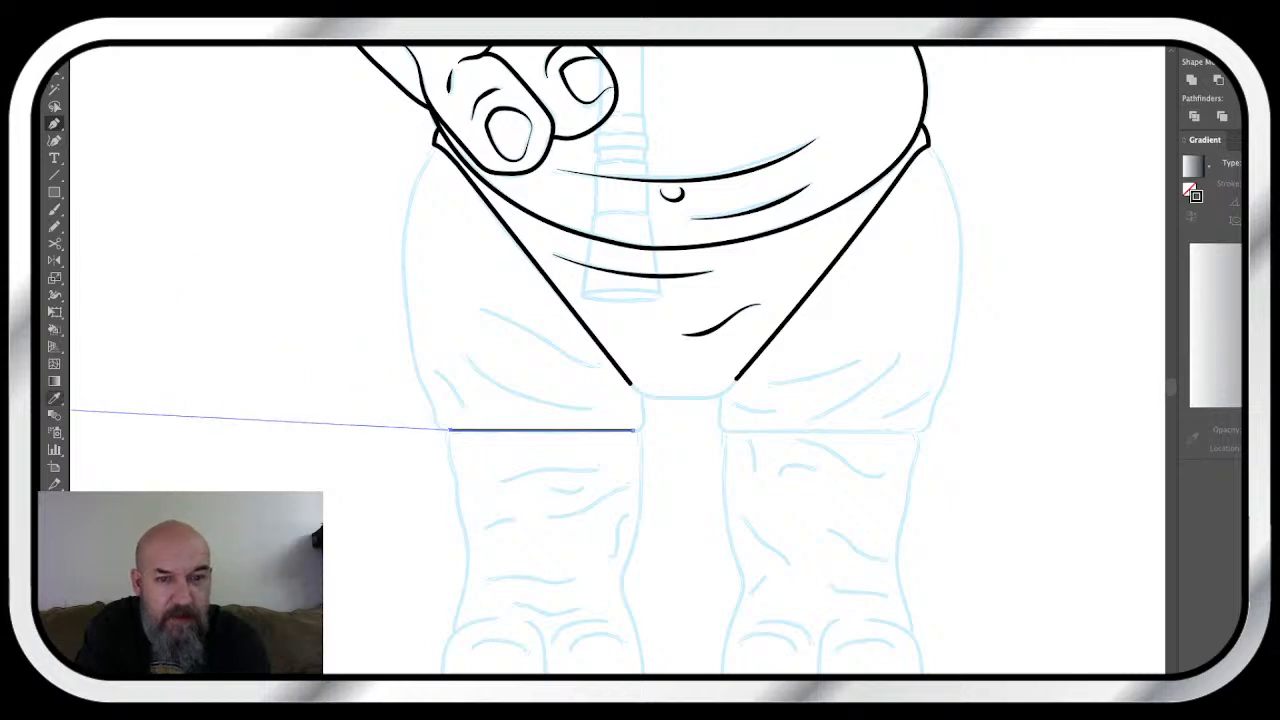
{"action": "key", "text": "i"}
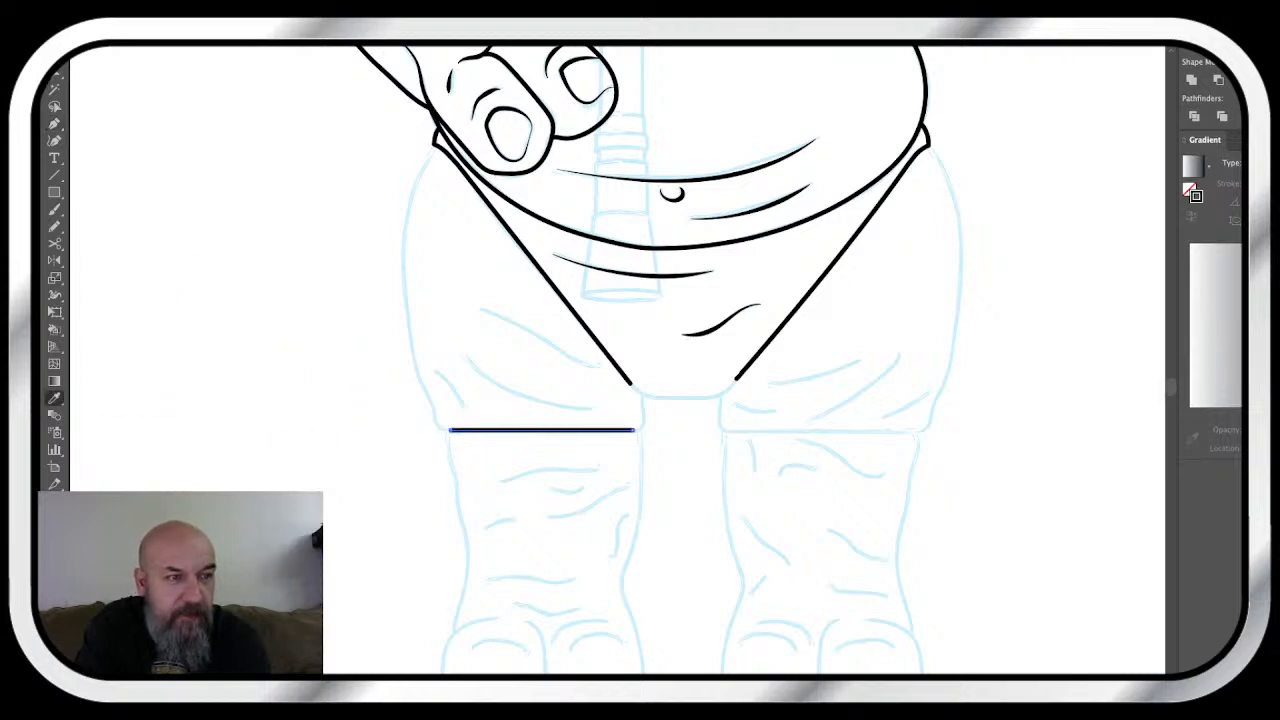
{"action": "key", "text": "v"}
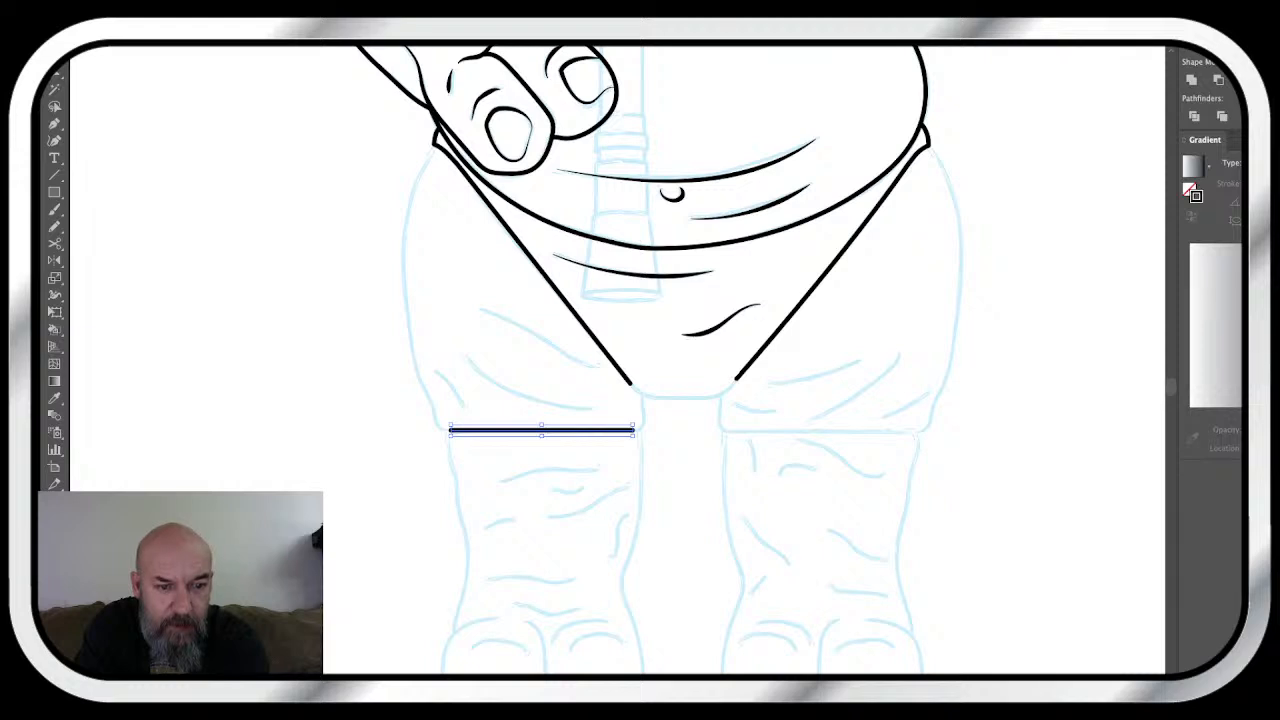
{"action": "key", "text": "ctrl+shift+a"}
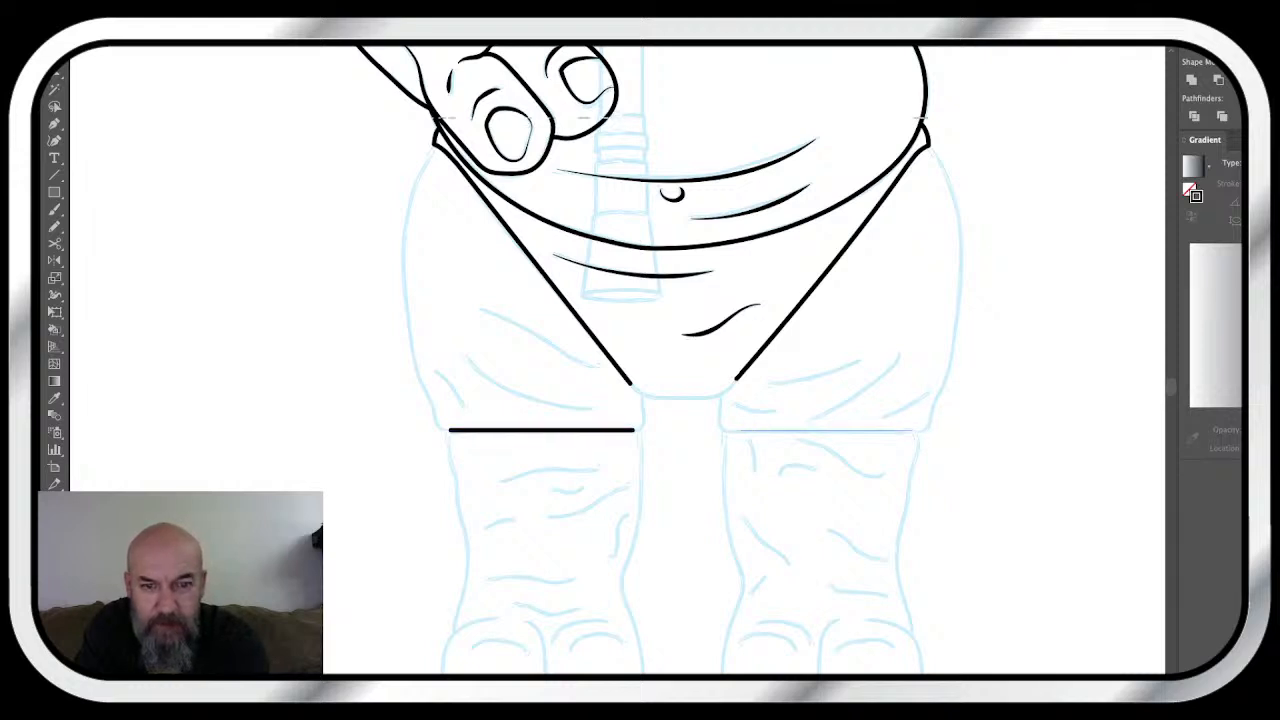
{"action": "scroll", "coordinate": [640, 360], "scroll_direction": "down", "scroll_amount": 5}
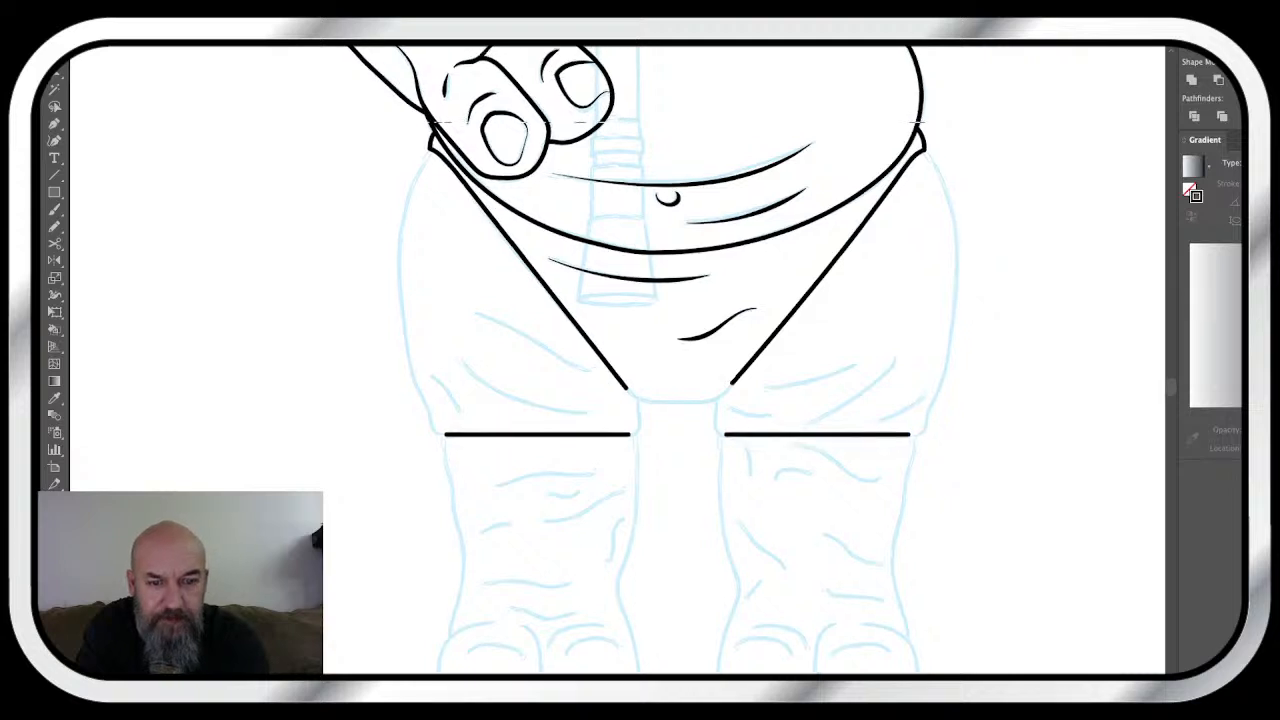
- Show the rulers and place a horizontal guide along the bottoms of the sketched feet
{"action": "scroll", "coordinate": [640, 360], "scroll_direction": "down", "scroll_amount": 2}
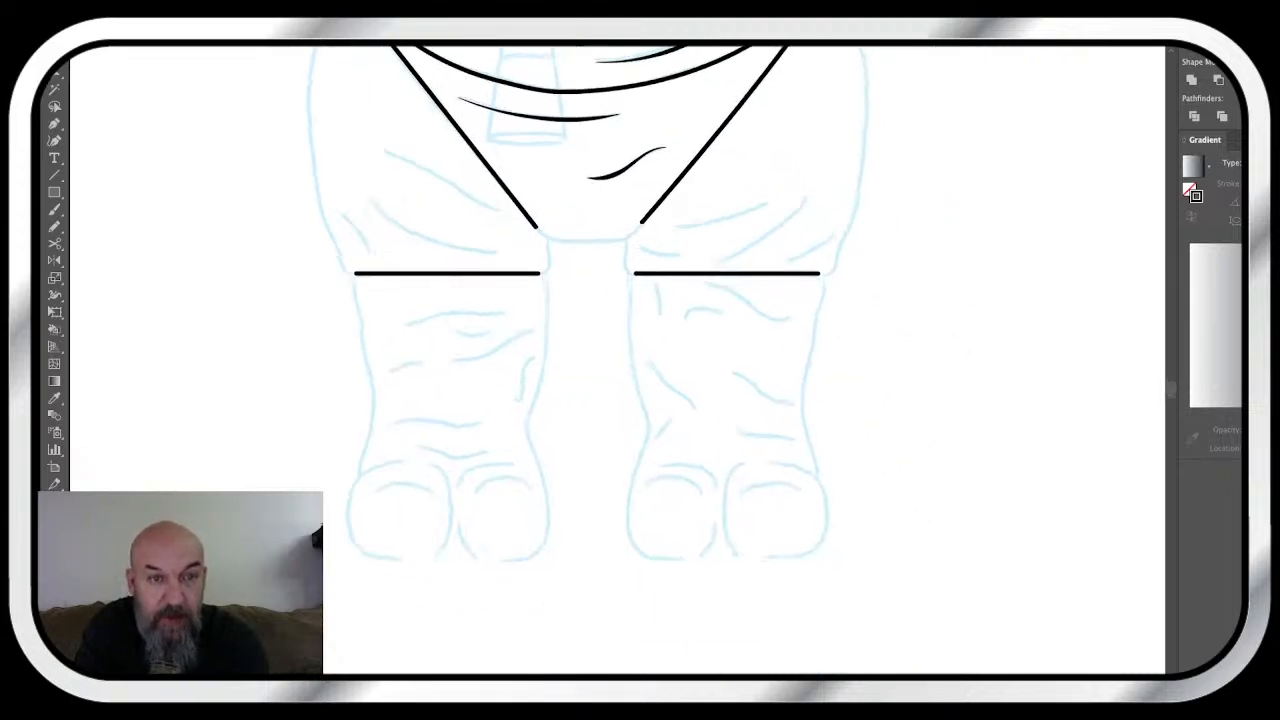
{"action": "key", "text": "ctrl+r"}
{"action": "left_click_drag", "start_coordinate": [1000, 50], "coordinate": [1000, 558]}
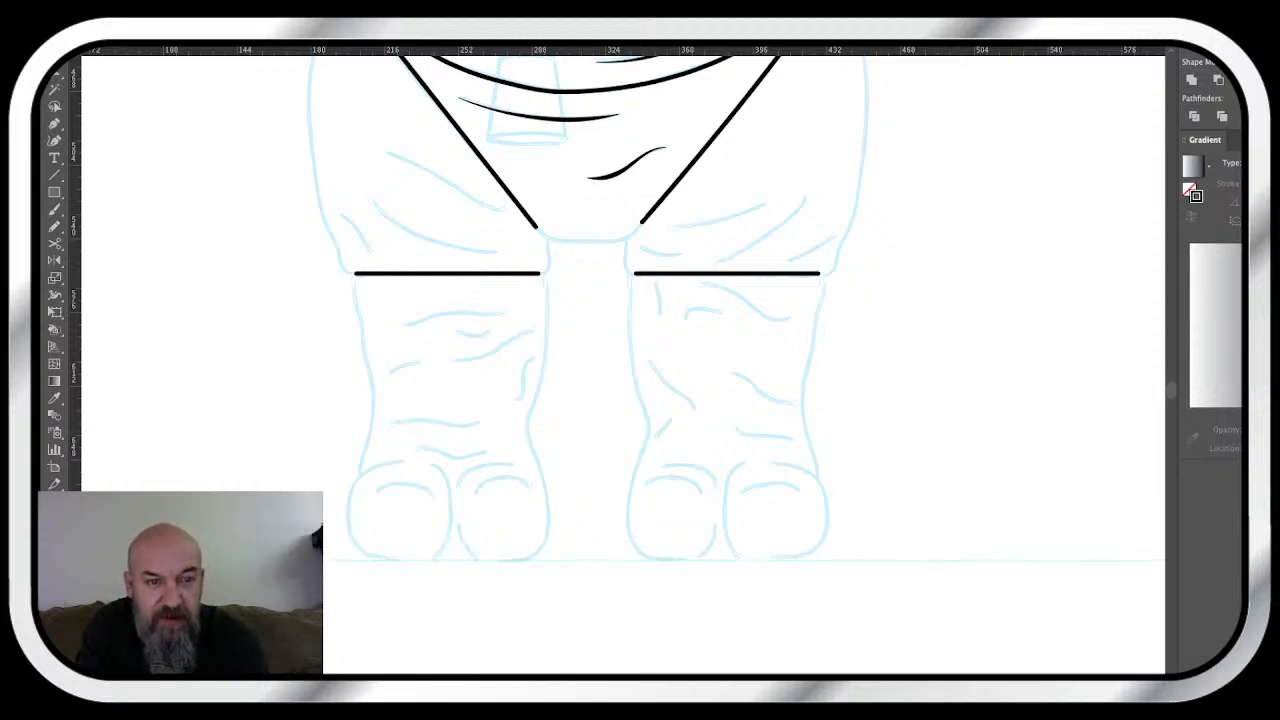
- Join the lower ends of the two inner thigh lines with a rounded Pencil curve along the sketched crotch
{"action": "scroll", "coordinate": [623, 364], "scroll_direction": "up", "scroll_amount": 2}
{"action": "scroll", "coordinate": [623, 364], "scroll_direction": "up", "scroll_amount": 4}
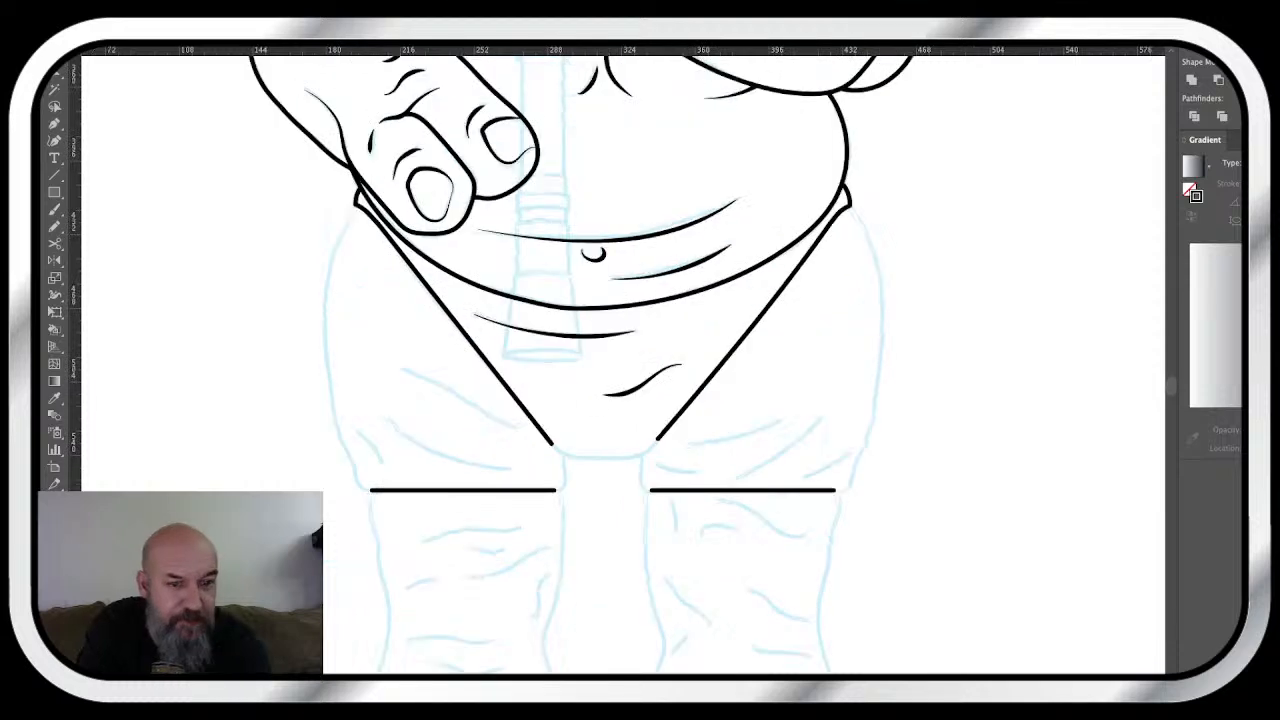
{"action": "key", "text": "super+plus"}
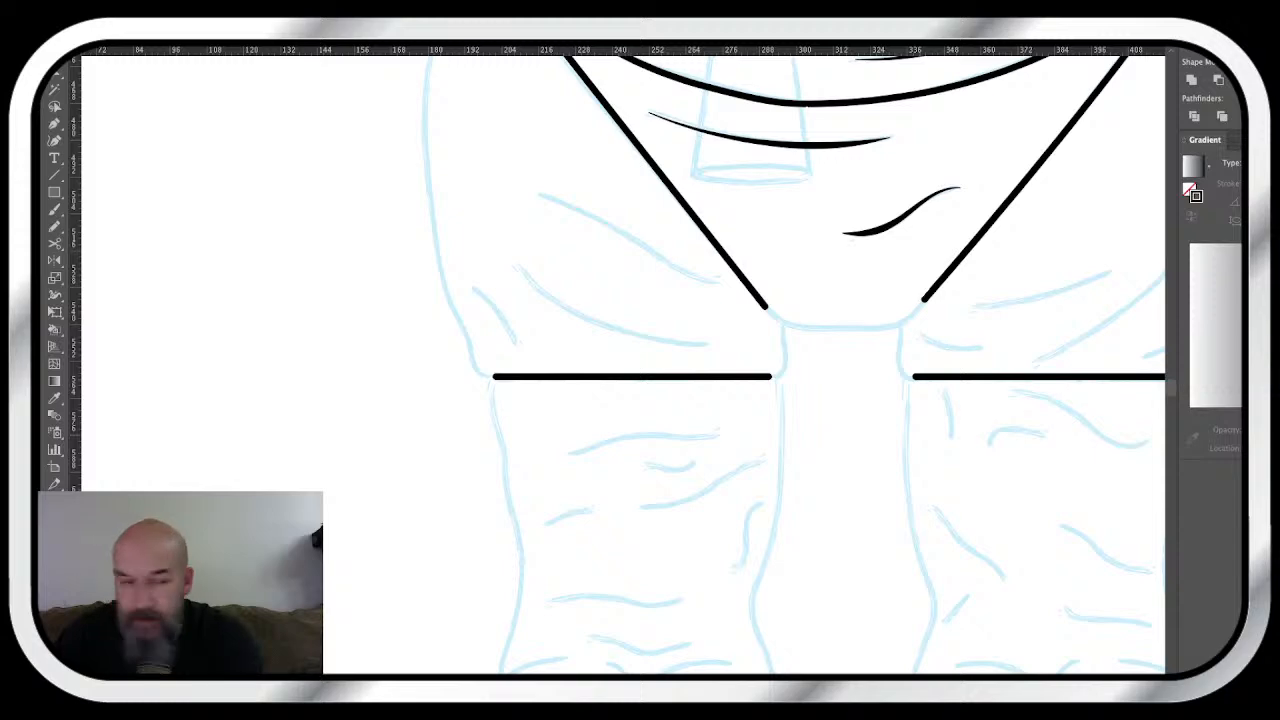
{"action": "scroll", "coordinate": [623, 364], "scroll_direction": "up", "scroll_amount": 5}
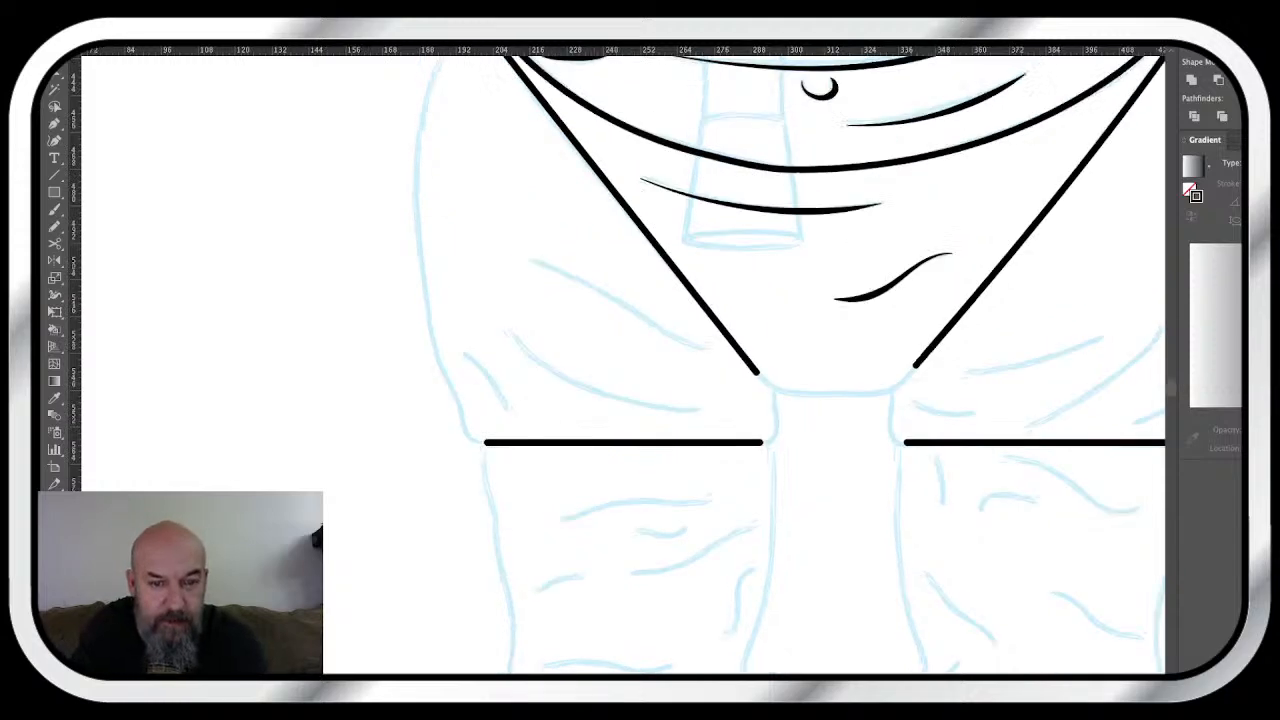
{"action": "scroll", "coordinate": [618, 359], "scroll_direction": "right", "scroll_amount": 8}
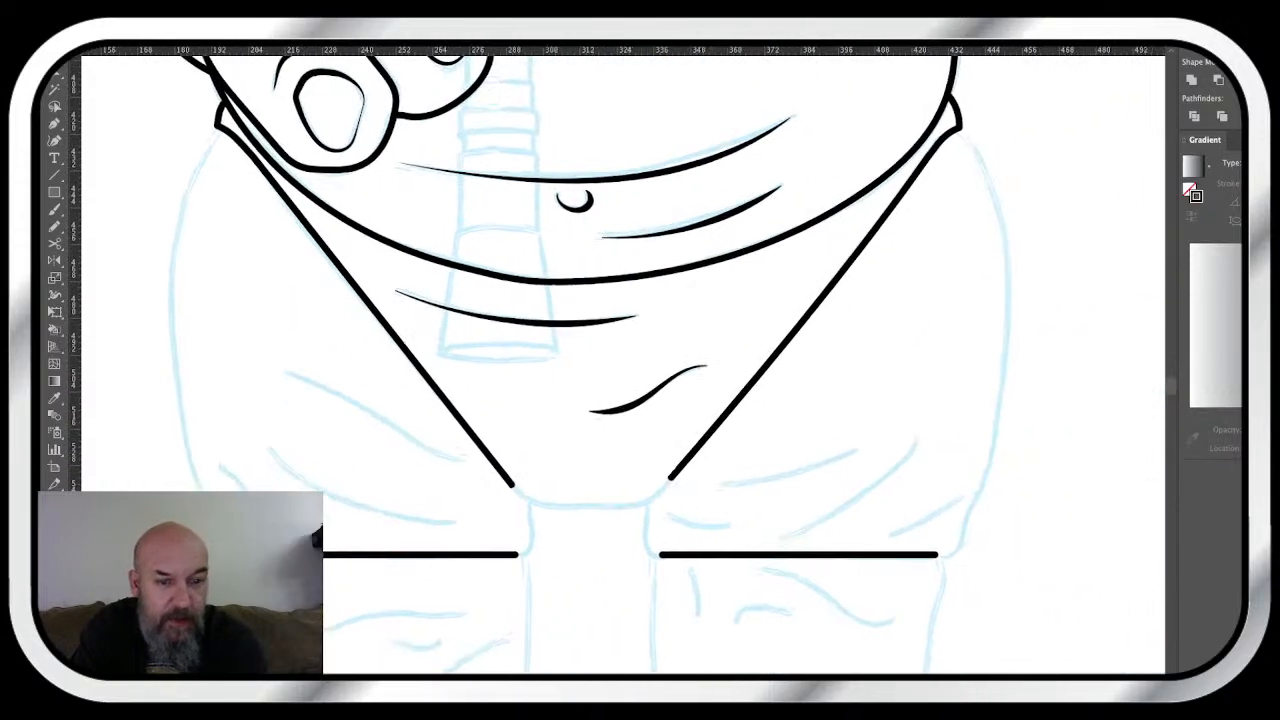
{"action": "left_click", "coordinate": [512, 484]}
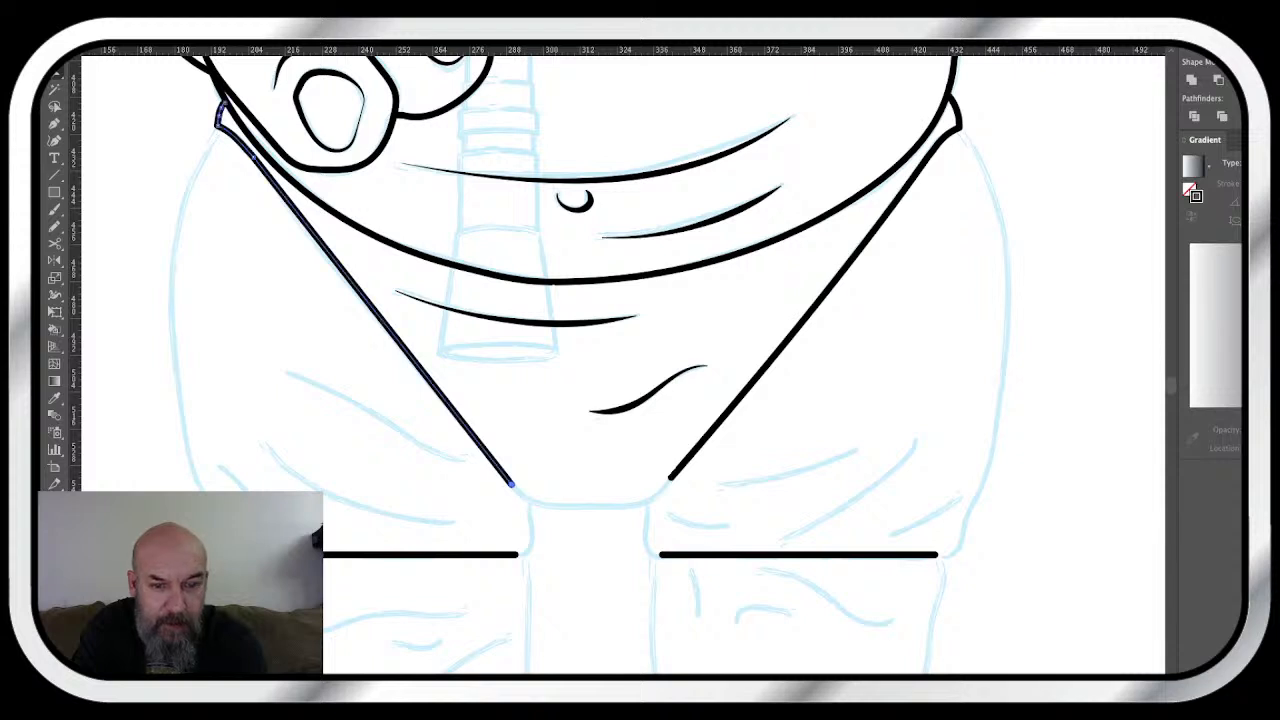
{"action": "left_click", "coordinate": [671, 477], "text": "shift"}
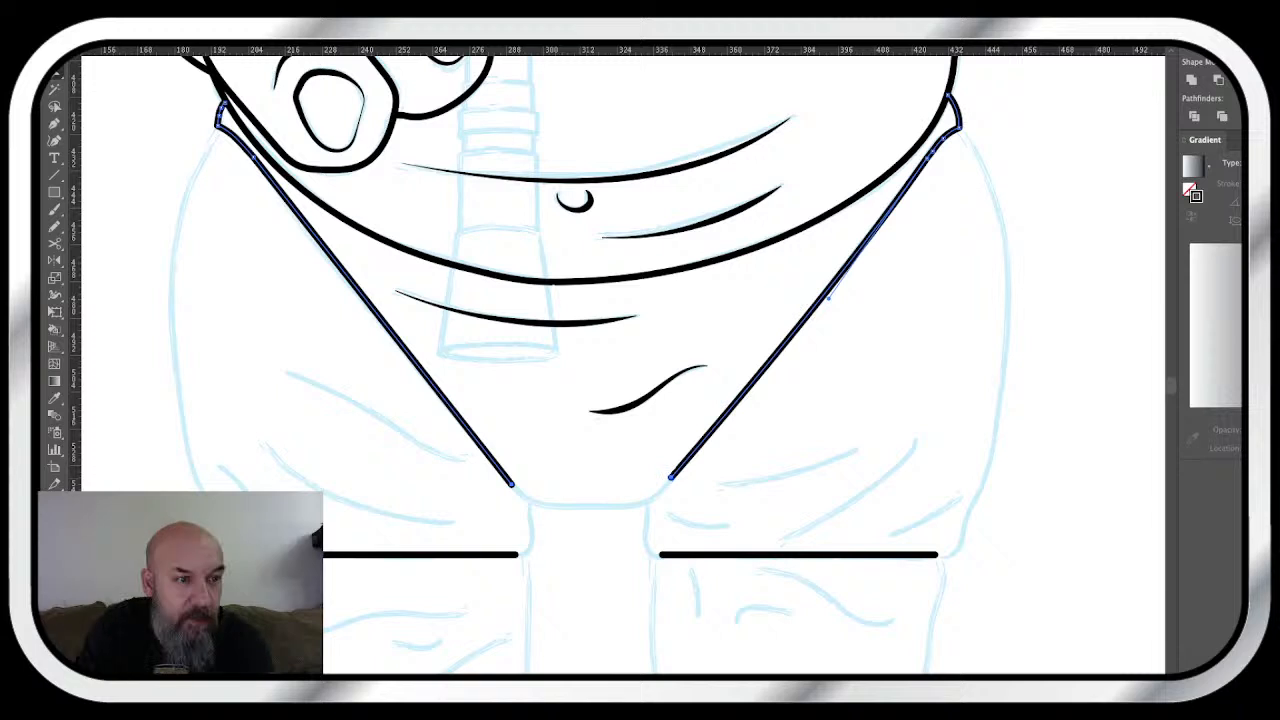
{"action": "key", "text": "n"}
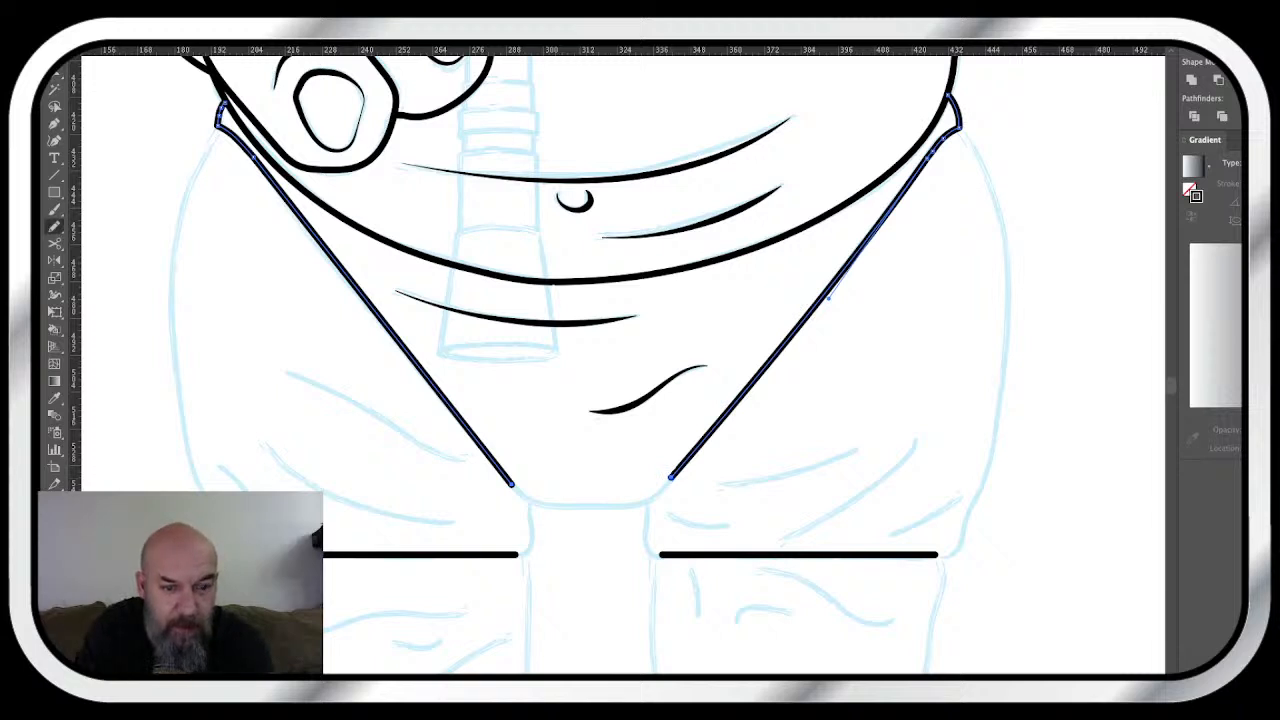
{"action": "left_click_drag", "start_coordinate": [512, 487], "coordinate": [576, 507]}
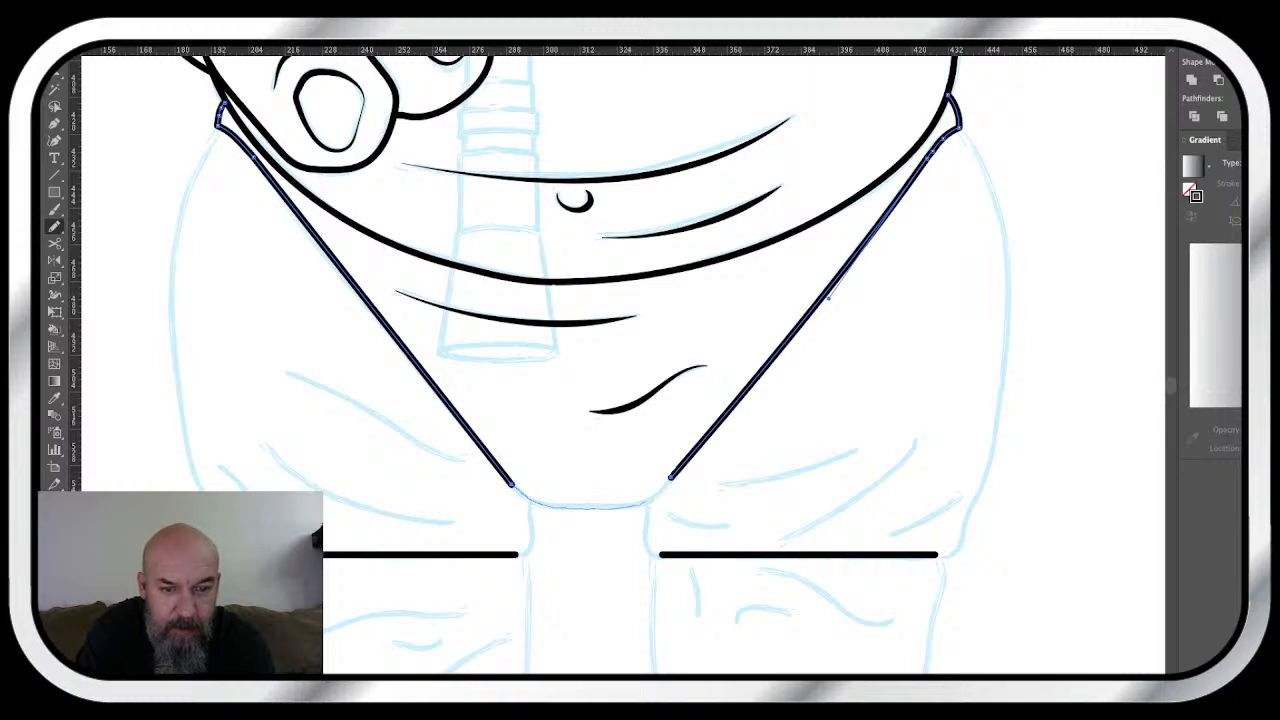
{"action": "left_click_drag", "start_coordinate": [666, 484], "coordinate": [671, 478]}
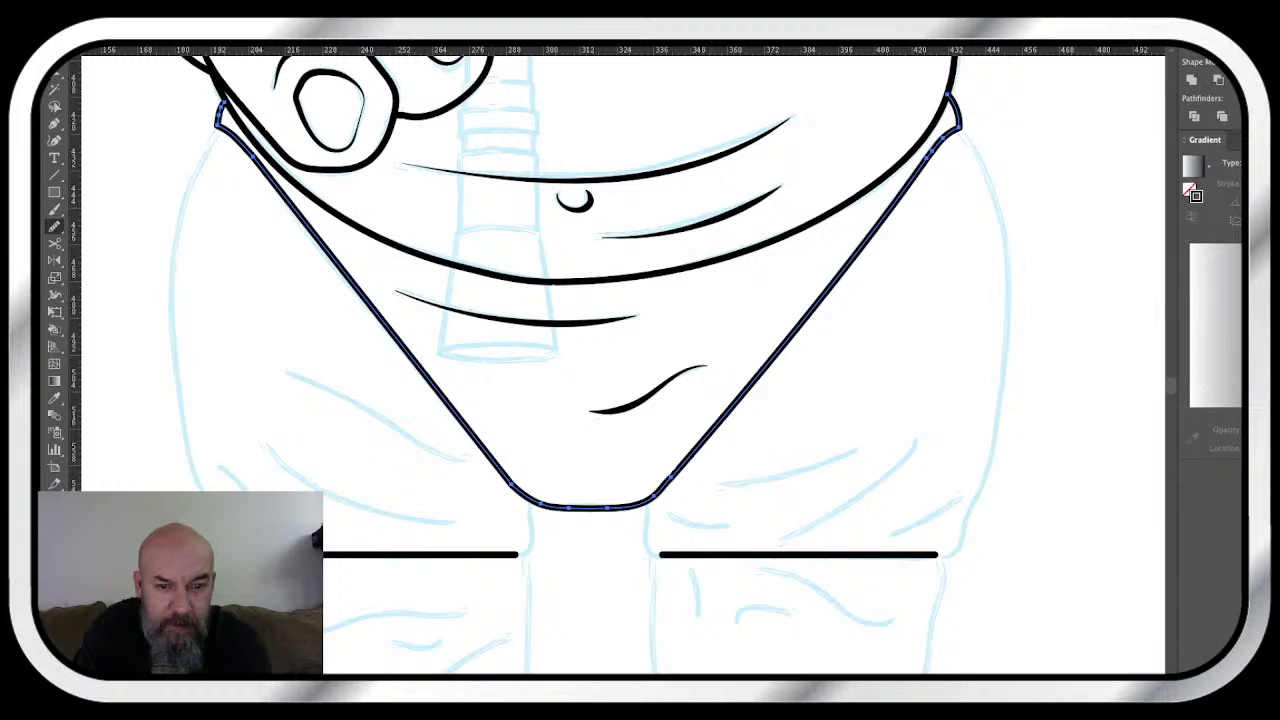
- Redraw both rounded corners of the crotch curve to smooth their joins with the inner thigh lines
{"action": "left_click_drag", "start_coordinate": [671, 480], "coordinate": [614, 508]}
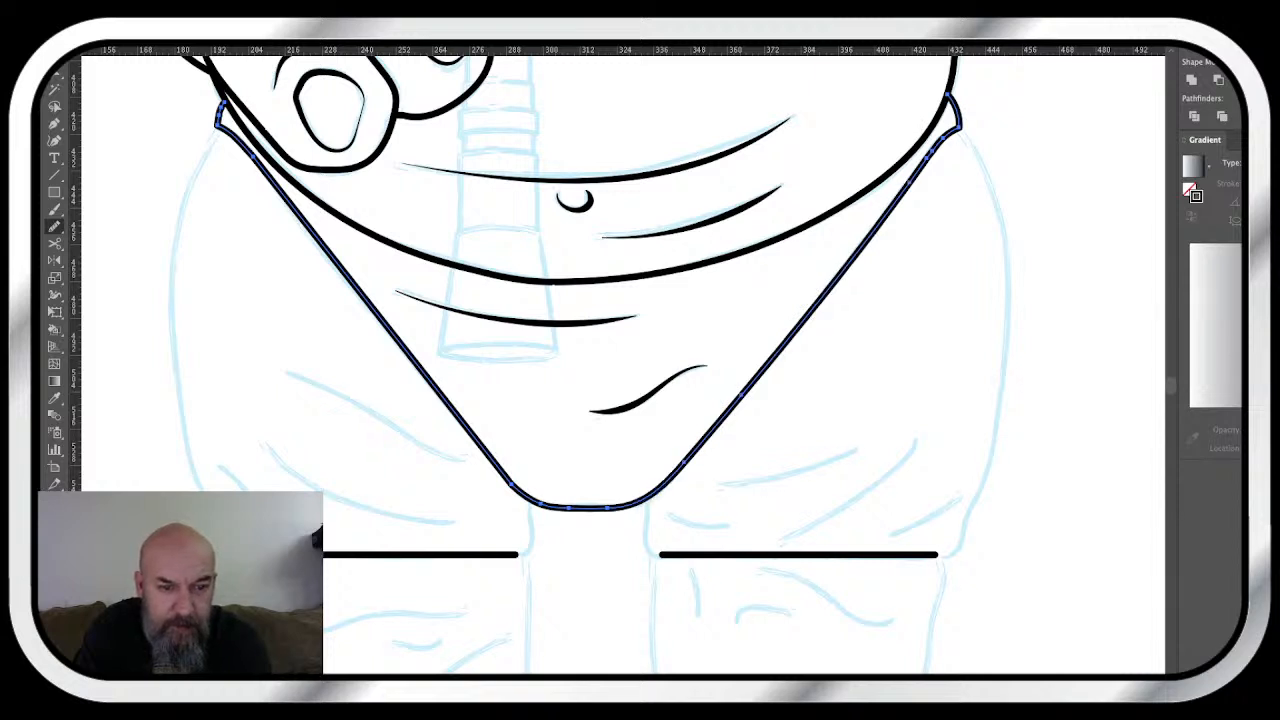
{"action": "left_click_drag", "start_coordinate": [508, 483], "coordinate": [598, 509]}
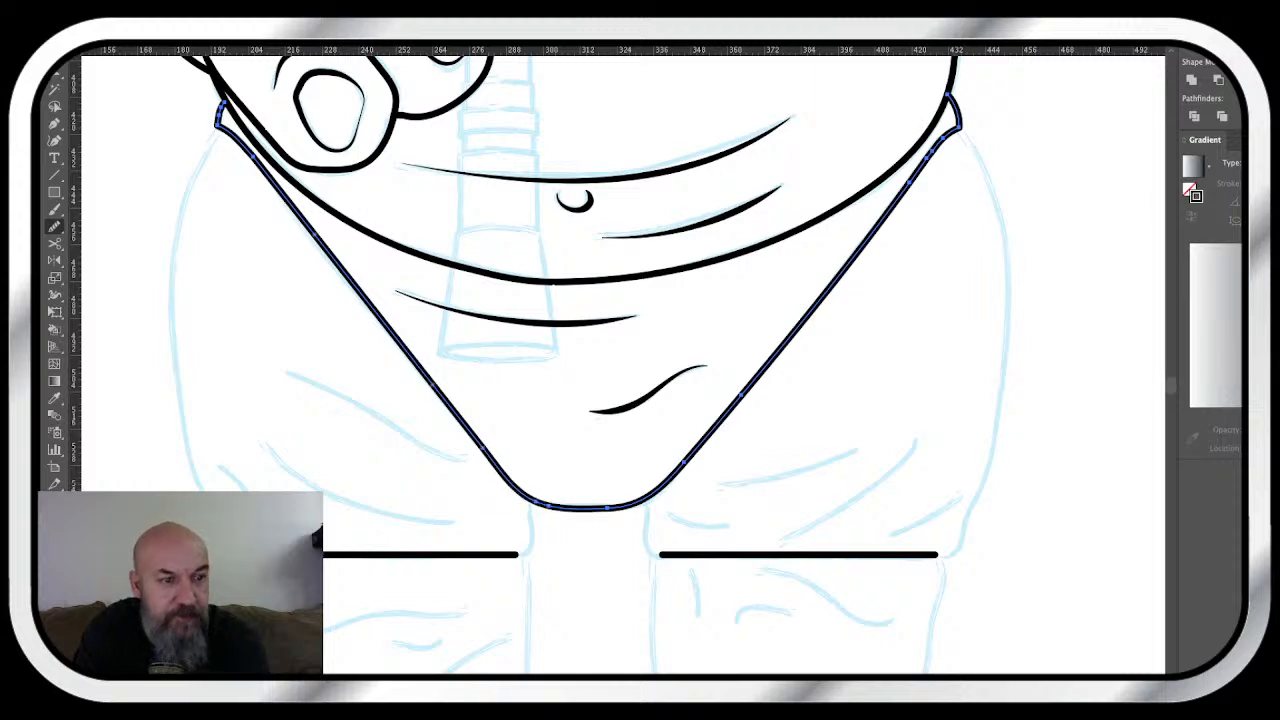
{"action": "scroll", "coordinate": [623, 364], "scroll_direction": "down", "scroll_amount": 2}
{"action": "scroll", "coordinate": [623, 364], "scroll_direction": "left", "scroll_amount": 3}
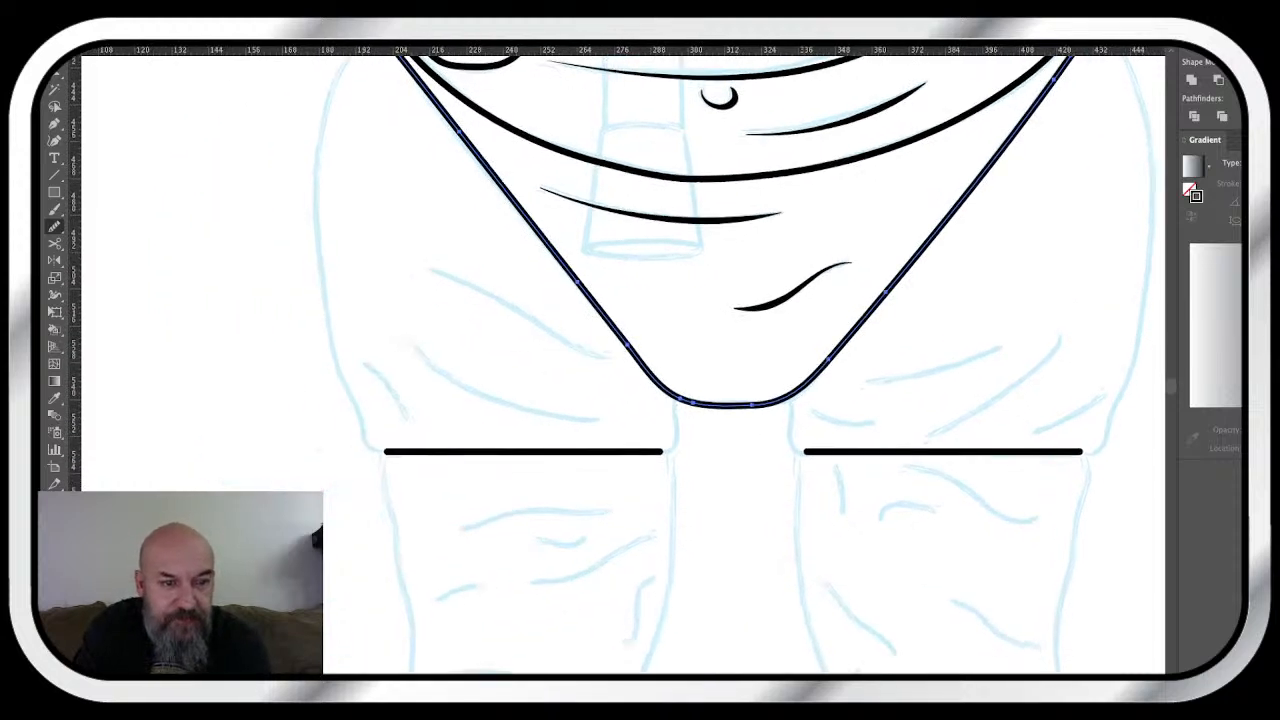
{"action": "scroll", "coordinate": [623, 364], "scroll_direction": "up", "scroll_amount": 3}
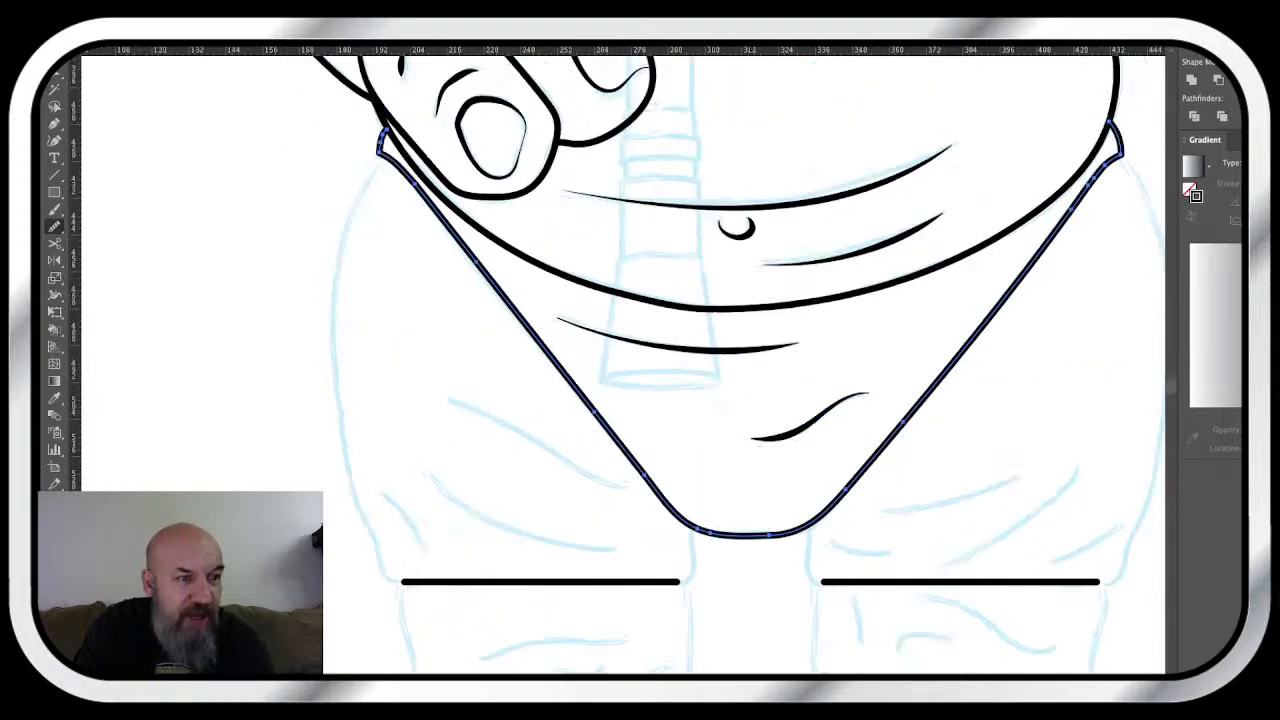
{"action": "key", "text": "v"}
{"action": "key", "text": "super+shift+a"}
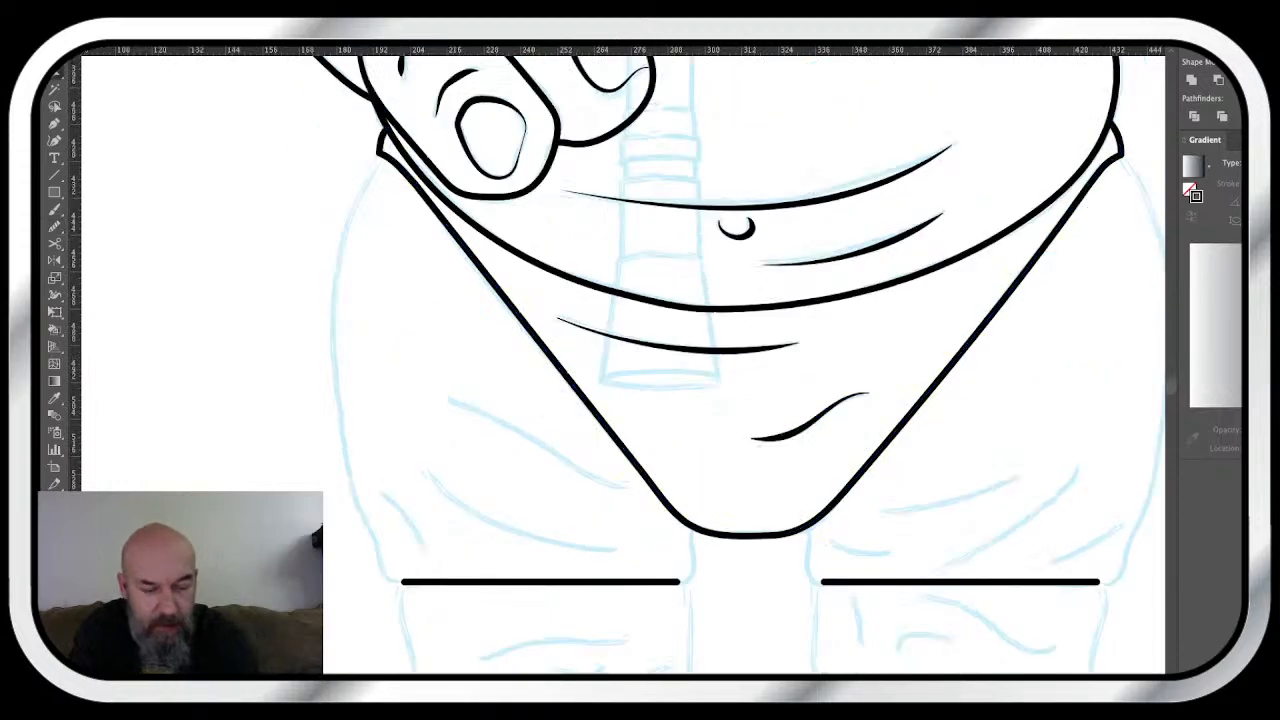
- Extend the hem below the lowered hand with the Pencil, up to the crotch curve and around the outer corner onto the lower thigh
{"action": "scroll", "coordinate": [623, 364], "scroll_direction": "down", "scroll_amount": 2}
{"action": "scroll", "coordinate": [623, 364], "scroll_direction": "right", "scroll_amount": 1}
{"action": "scroll", "coordinate": [623, 364], "scroll_direction": "down", "scroll_amount": 1}
{"action": "scroll", "coordinate": [623, 364], "scroll_direction": "right", "scroll_amount": 1}
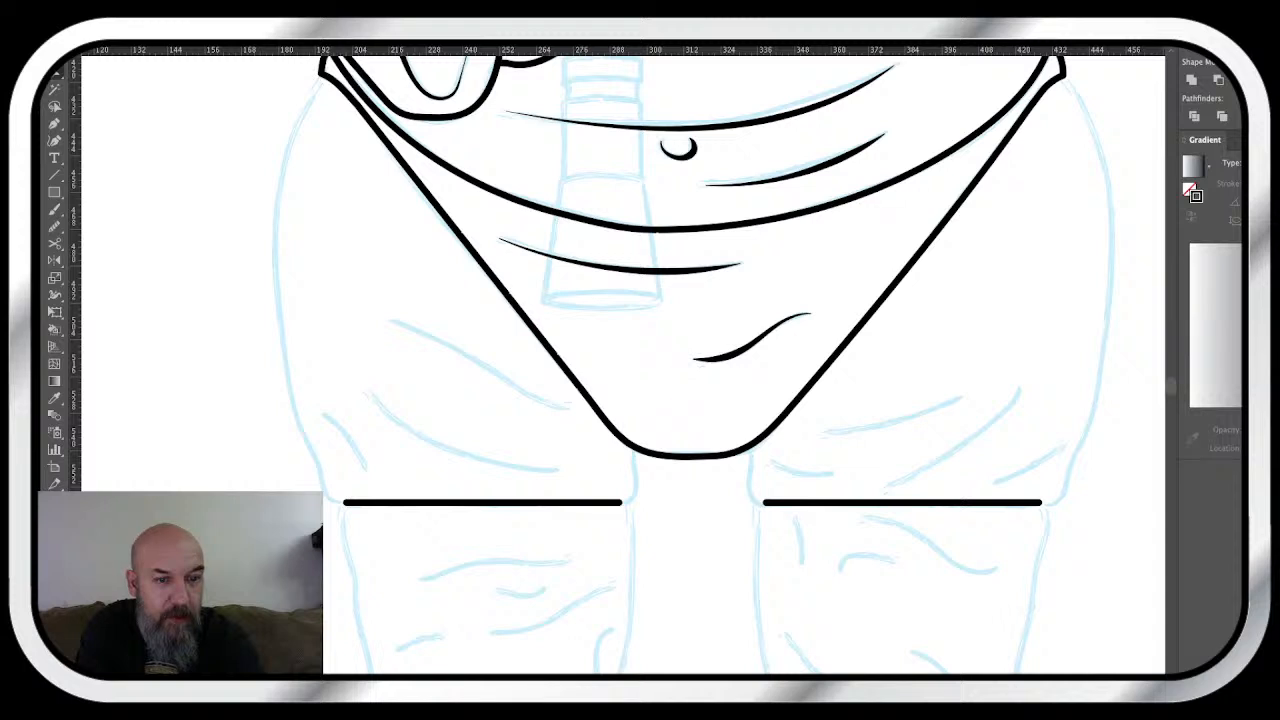
{"action": "scroll", "coordinate": [640, 360], "scroll_direction": "down", "scroll_amount": 3}
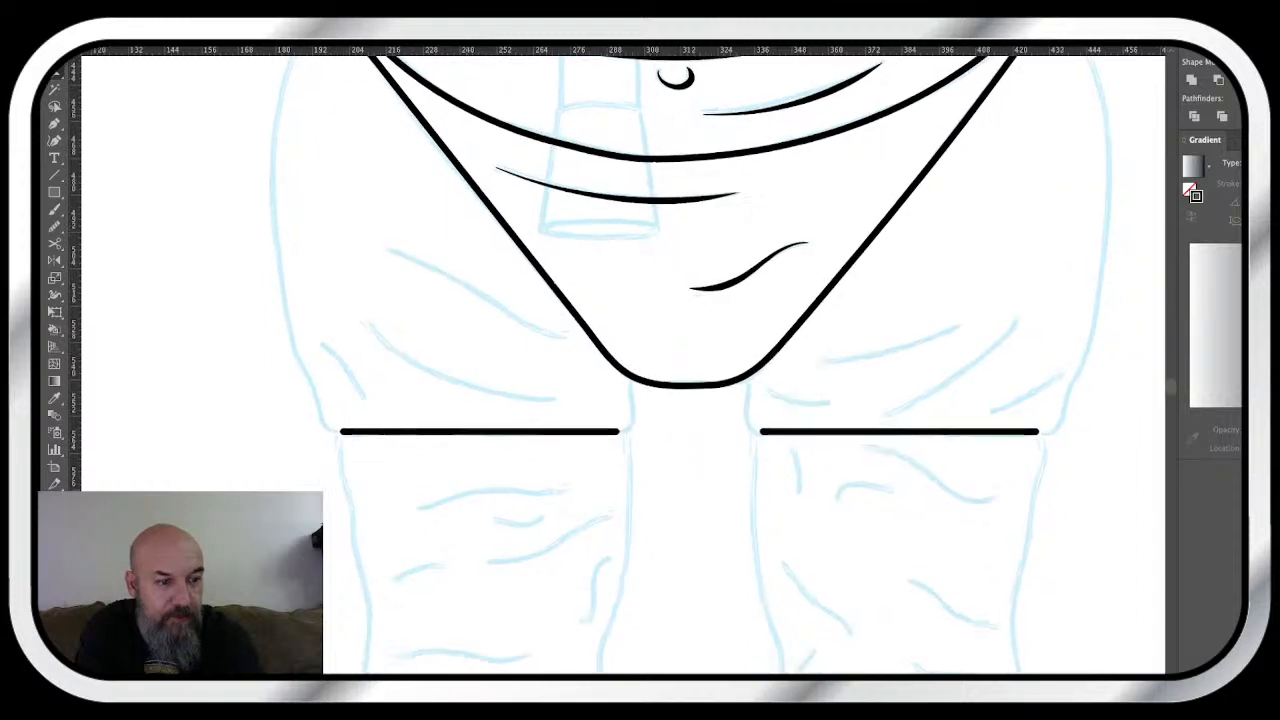
{"action": "key", "text": "super+plus"}
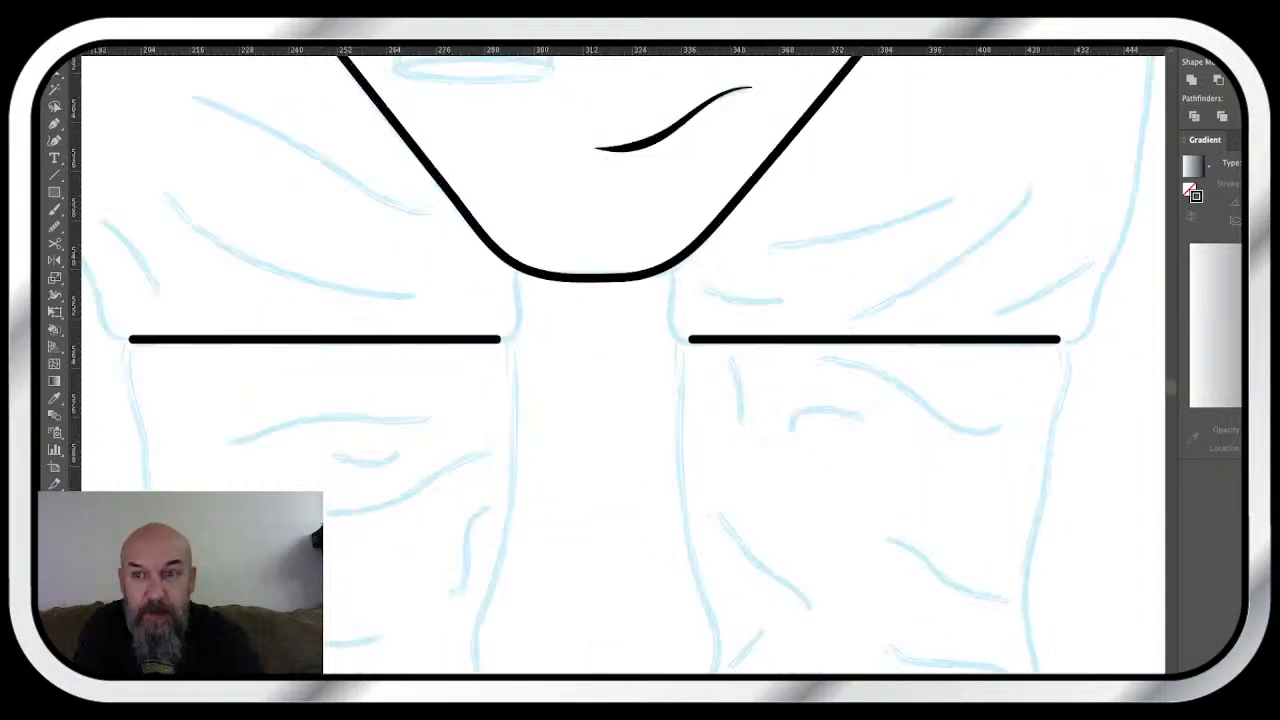
{"action": "scroll", "coordinate": [640, 360], "scroll_direction": "up", "scroll_amount": 5}
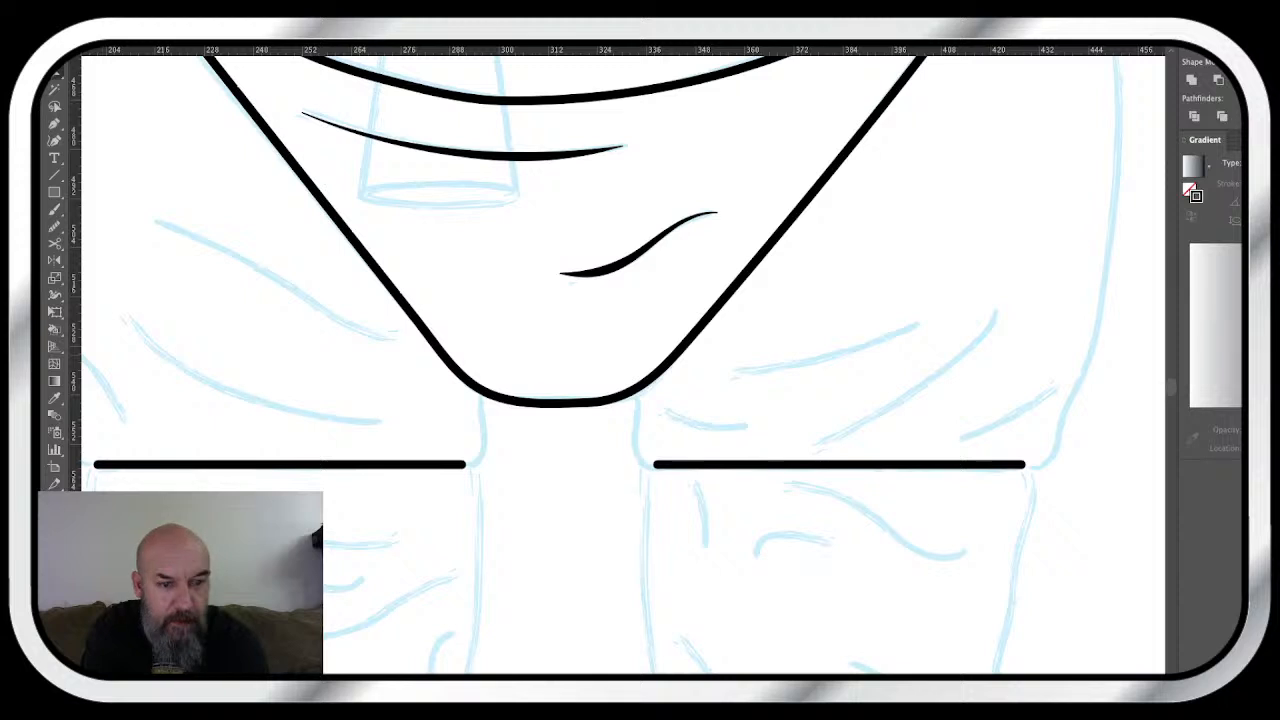
{"action": "left_click", "coordinate": [280, 464]}
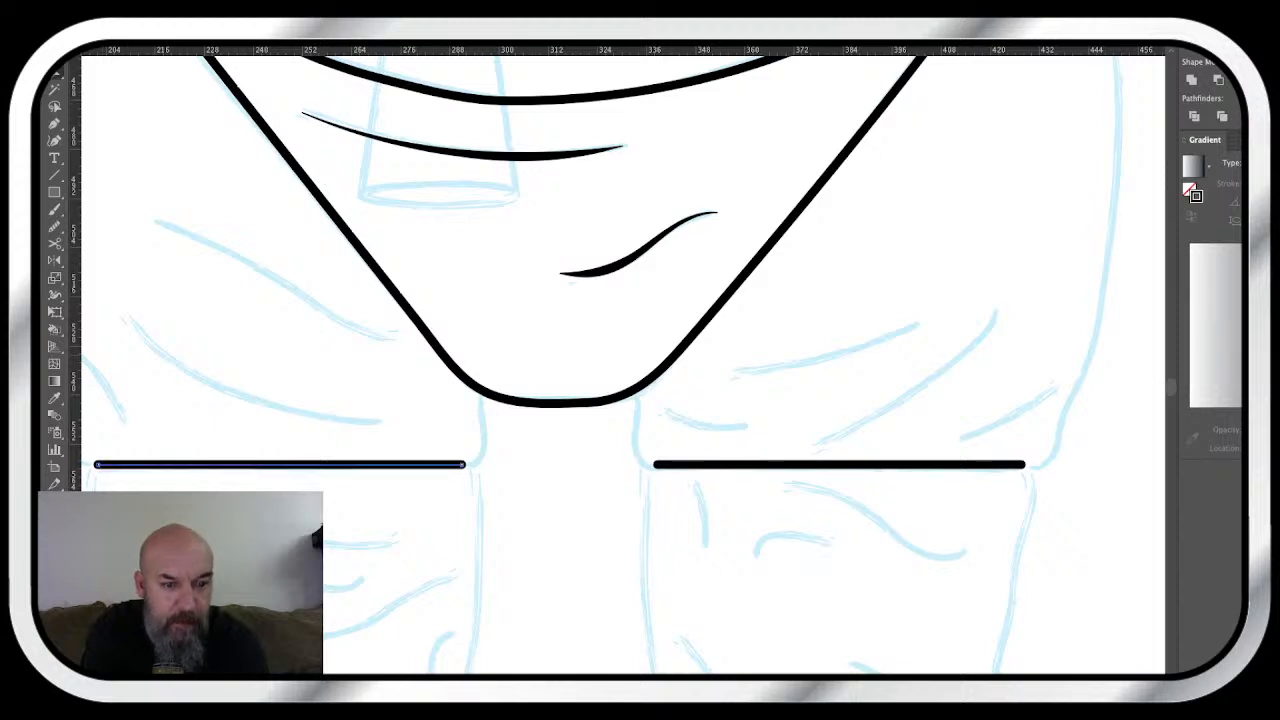
{"action": "key", "text": "n"}
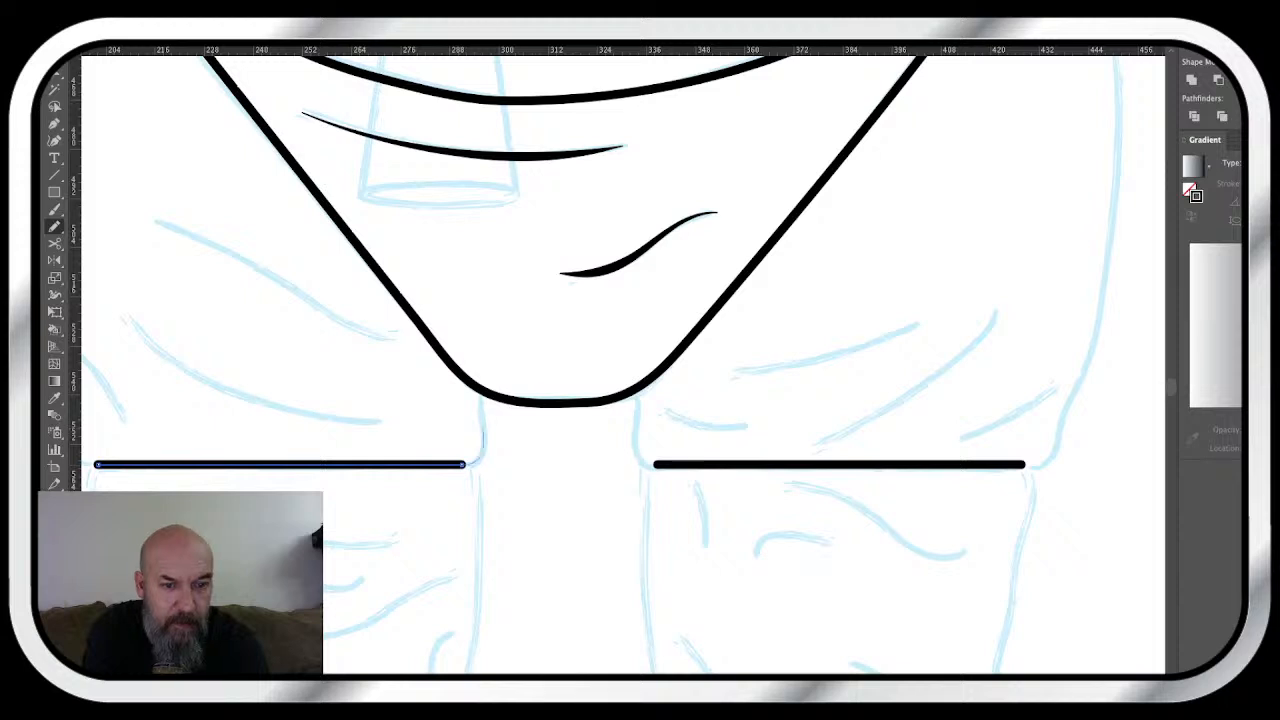
{"action": "mouse_move", "coordinate": [465, 464]}
{"action": "left_mouse_down"}
{"action": "mouse_move", "coordinate": [483, 390]}
{"action": "mouse_move", "coordinate": [866, 455]}
{"action": "left_mouse_up"}
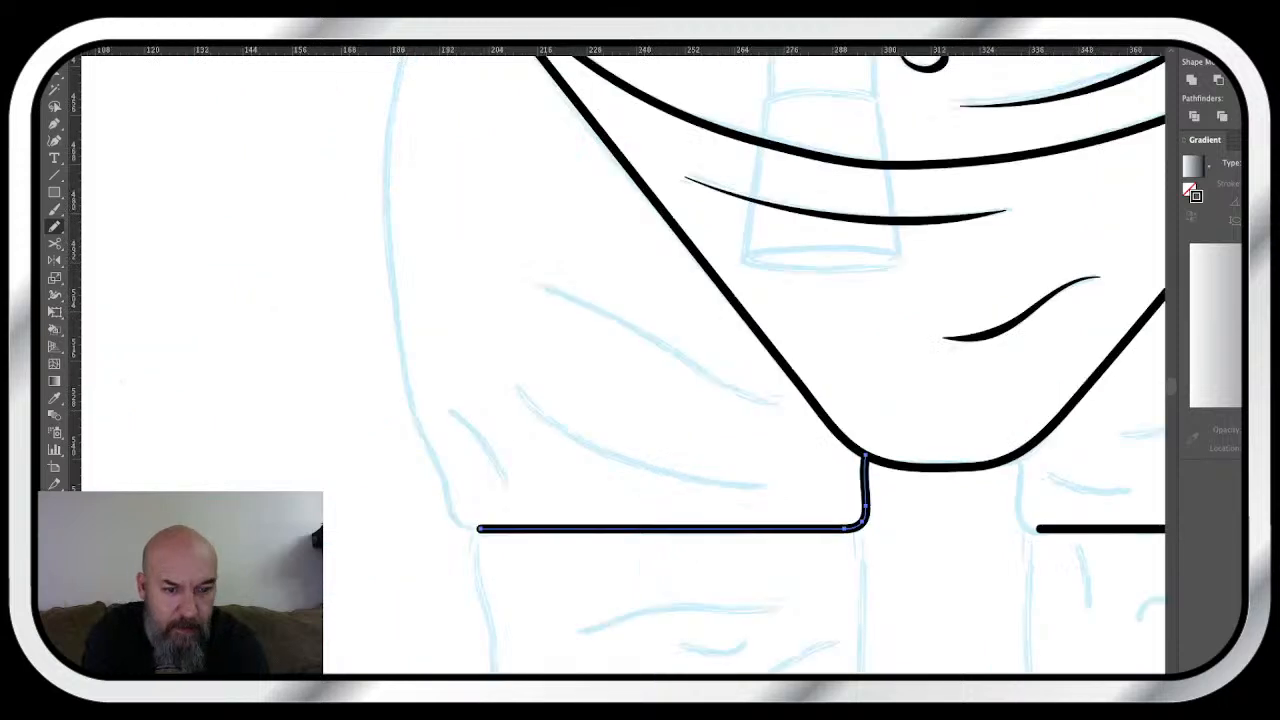
{"action": "mouse_move", "coordinate": [480, 528]}
{"action": "left_mouse_down"}
{"action": "mouse_move", "coordinate": [460, 523]}
{"action": "mouse_move", "coordinate": [411, 400]}
{"action": "mouse_move", "coordinate": [436, 637]}
{"action": "left_mouse_up"}
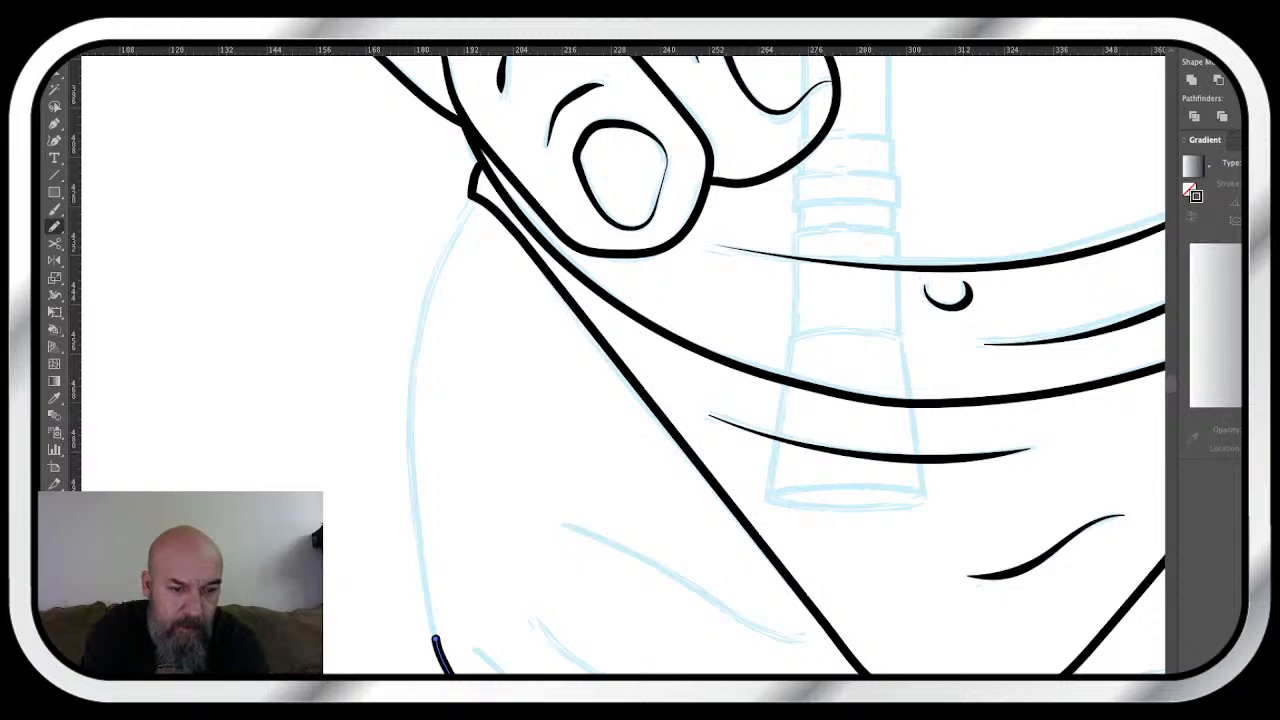
- Try to continue the outer thigh outline upward along the sketch from its open end toward the hip
{"action": "mouse_move", "coordinate": [435, 638]}
{"action": "left_mouse_down"}
{"action": "mouse_move", "coordinate": [406, 462]}
{"action": "mouse_move", "coordinate": [436, 640]}
{"action": "left_mouse_up"}
{"action": "key", "text": "ctrl+z"}
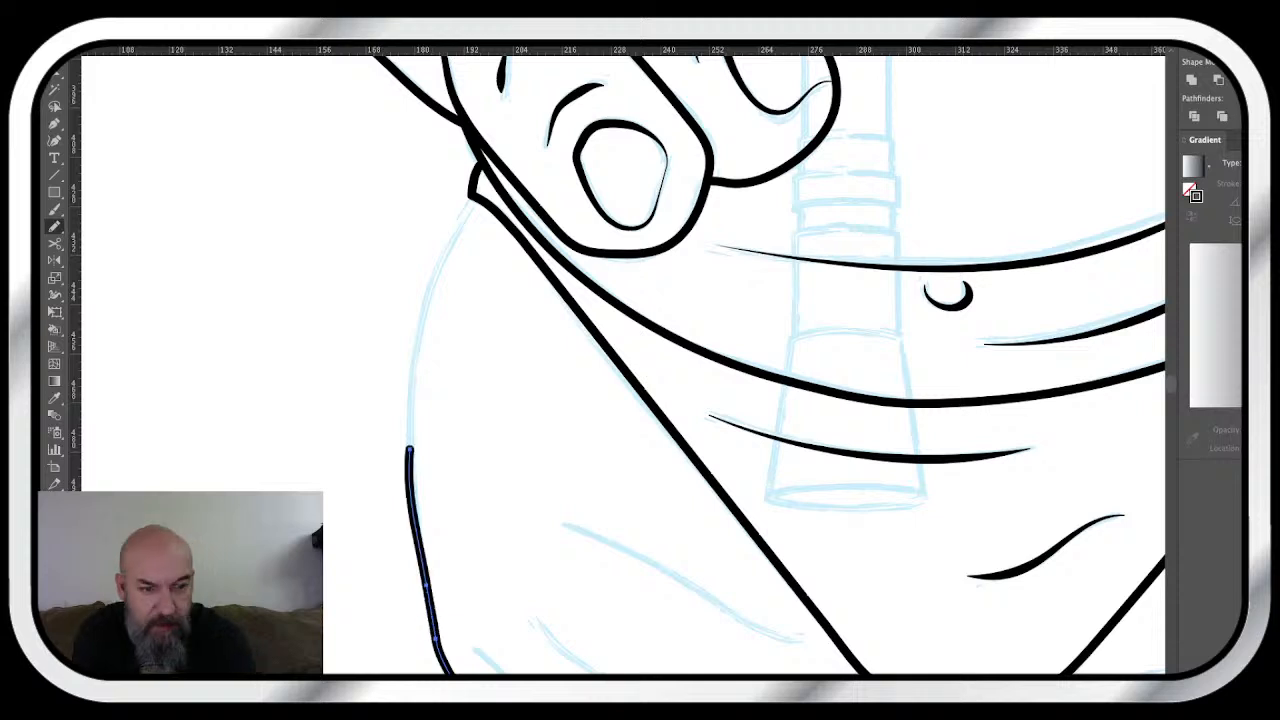
{"action": "key", "text": "ctrl+z"}
{"action": "scroll", "coordinate": [623, 364], "scroll_direction": "down", "scroll_amount": 1}
{"action": "scroll", "coordinate": [623, 364], "scroll_direction": "down", "scroll_amount": 2}
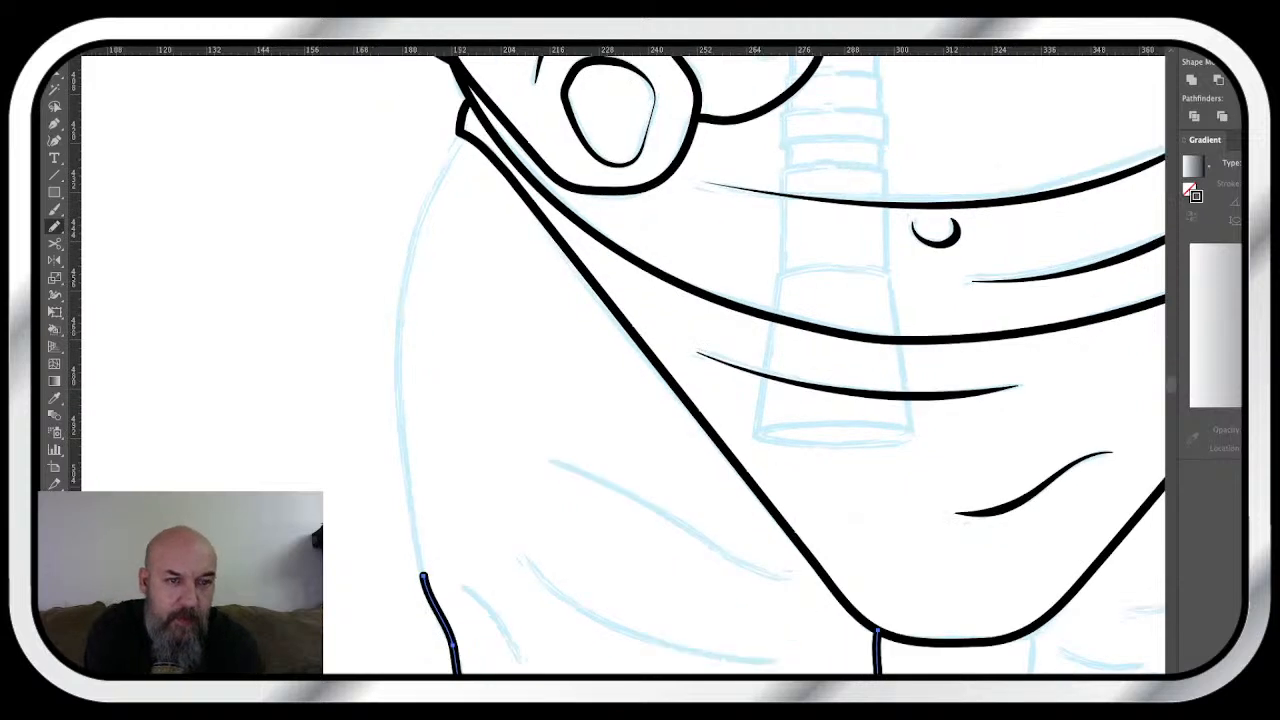
- Complete the outer thigh outline up to the hip corner and trace the three sketched creases inside that shorts leg with the Pencil
{"action": "mouse_move", "coordinate": [455, 145]}
{"action": "left_mouse_down"}
{"action": "mouse_move", "coordinate": [401, 306]}
{"action": "mouse_move", "coordinate": [422, 572]}
{"action": "left_mouse_up"}
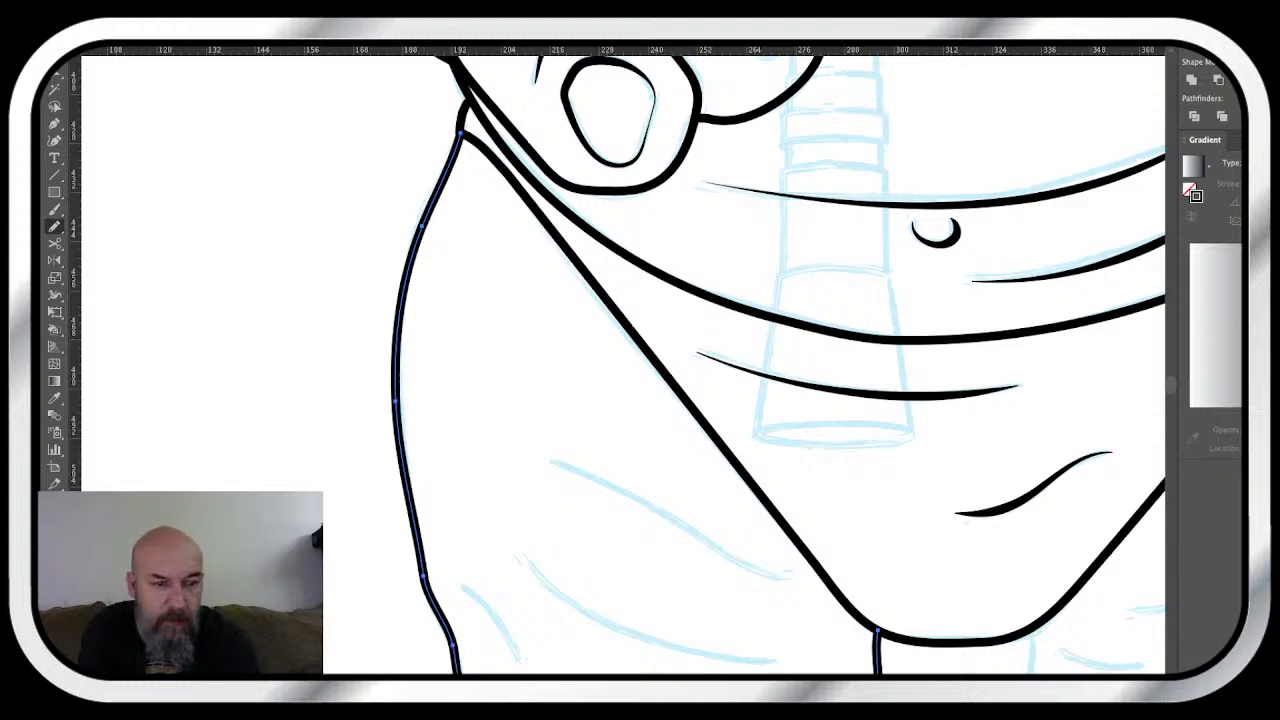
{"action": "scroll", "coordinate": [620, 360], "scroll_direction": "down", "scroll_amount": 5}
{"action": "scroll", "coordinate": [620, 360], "scroll_direction": "right", "scroll_amount": 3}
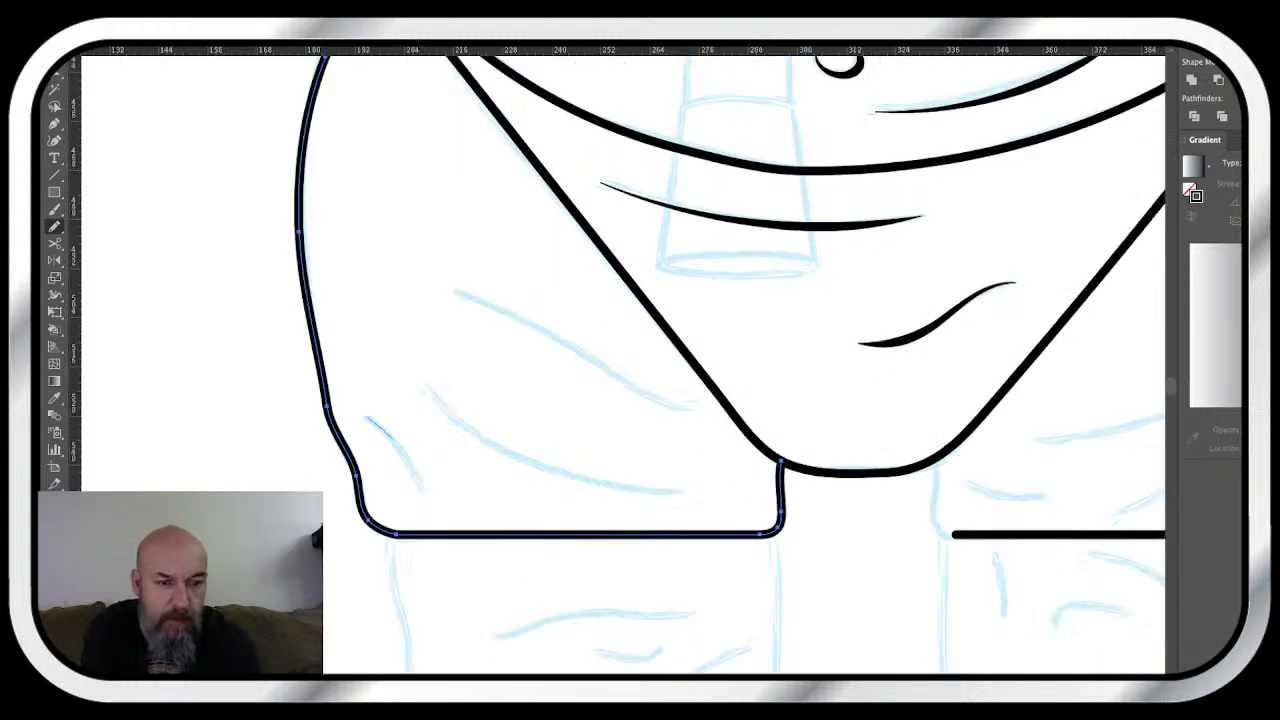
{"action": "left_click_drag", "start_coordinate": [400, 446], "coordinate": [421, 490]}
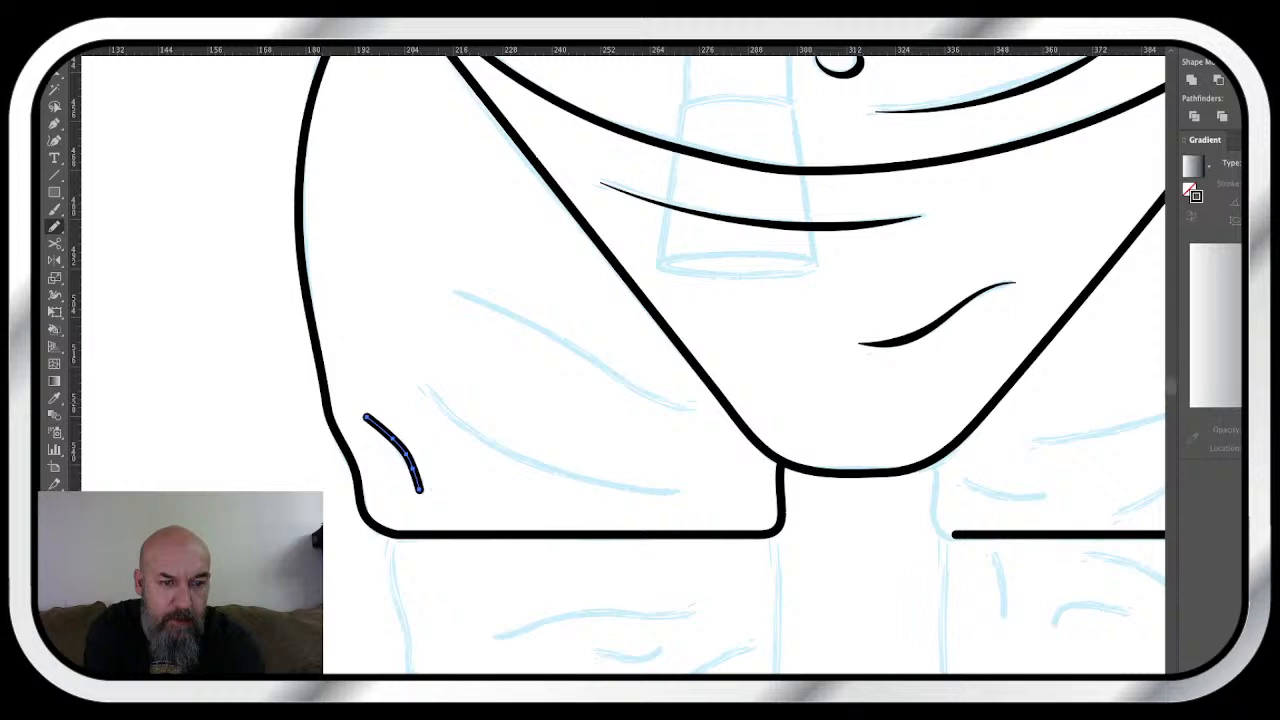
{"action": "mouse_move", "coordinate": [427, 391]}
{"action": "left_mouse_down"}
{"action": "mouse_move", "coordinate": [578, 474]}
{"action": "mouse_move", "coordinate": [679, 488]}
{"action": "left_mouse_up"}
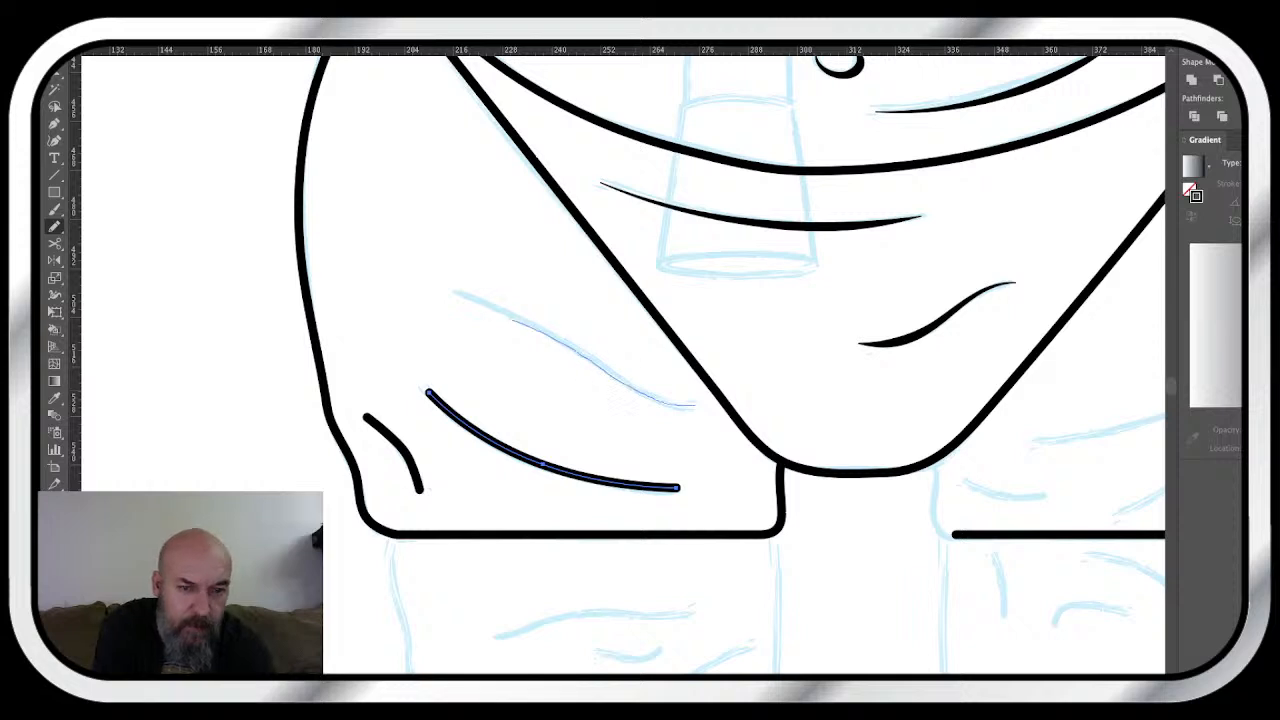
{"action": "left_click_drag", "start_coordinate": [448, 298], "coordinate": [697, 405]}
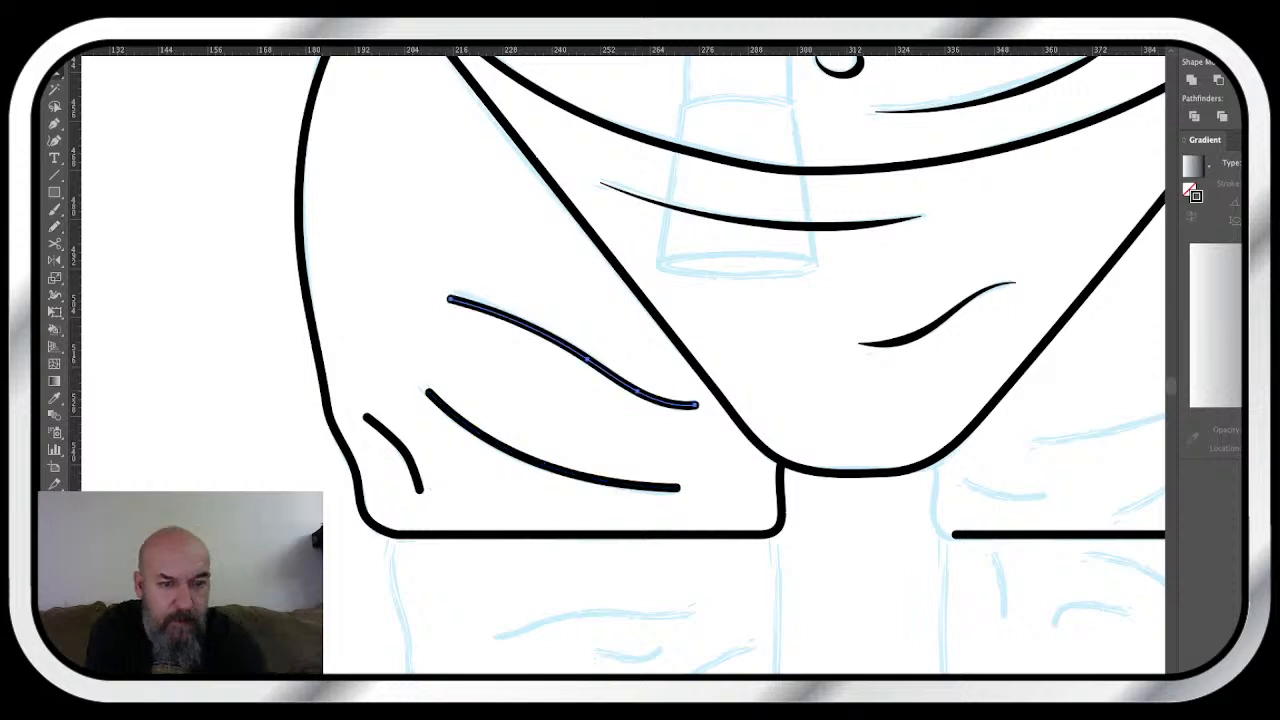
- Give the three new shorts creases a tapered stroke profile and deselect them
{"action": "left_click_drag", "start_coordinate": [503, 330], "coordinate": [380, 452]}
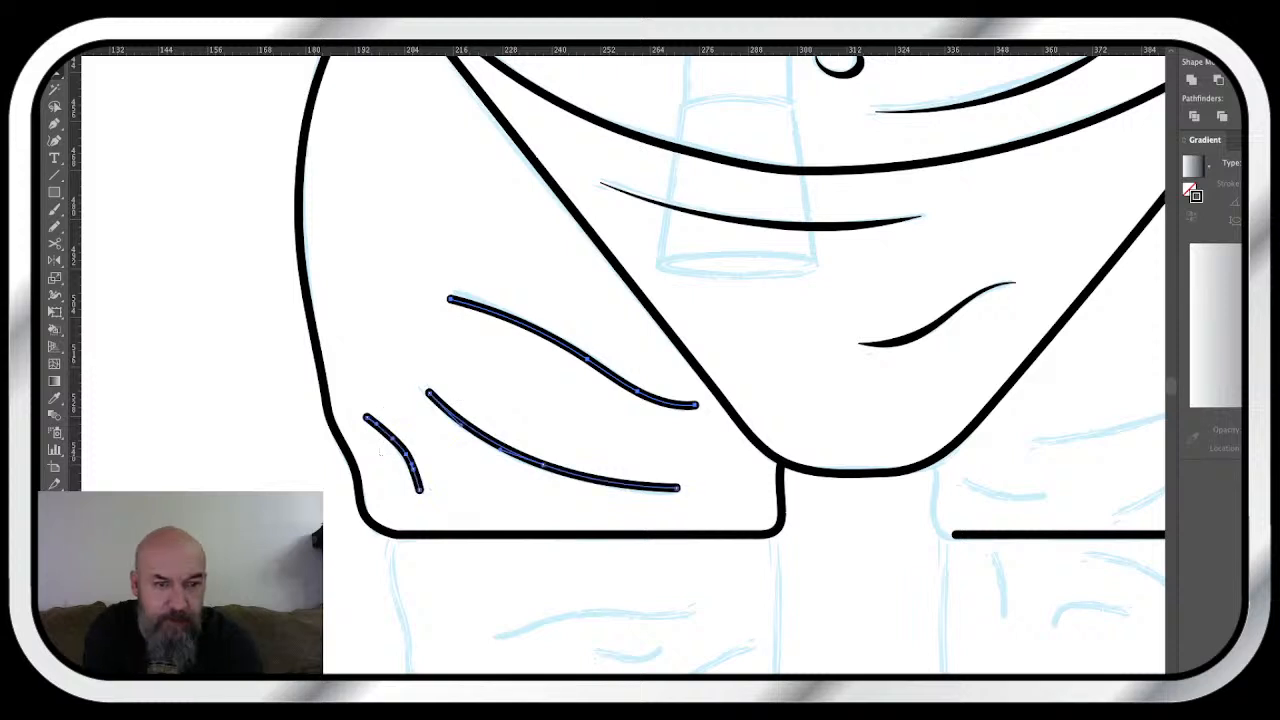
{"action": "key", "text": "super+shift+a"}
{"action": "left_click_drag", "start_coordinate": [380, 452], "coordinate": [242, 332]}
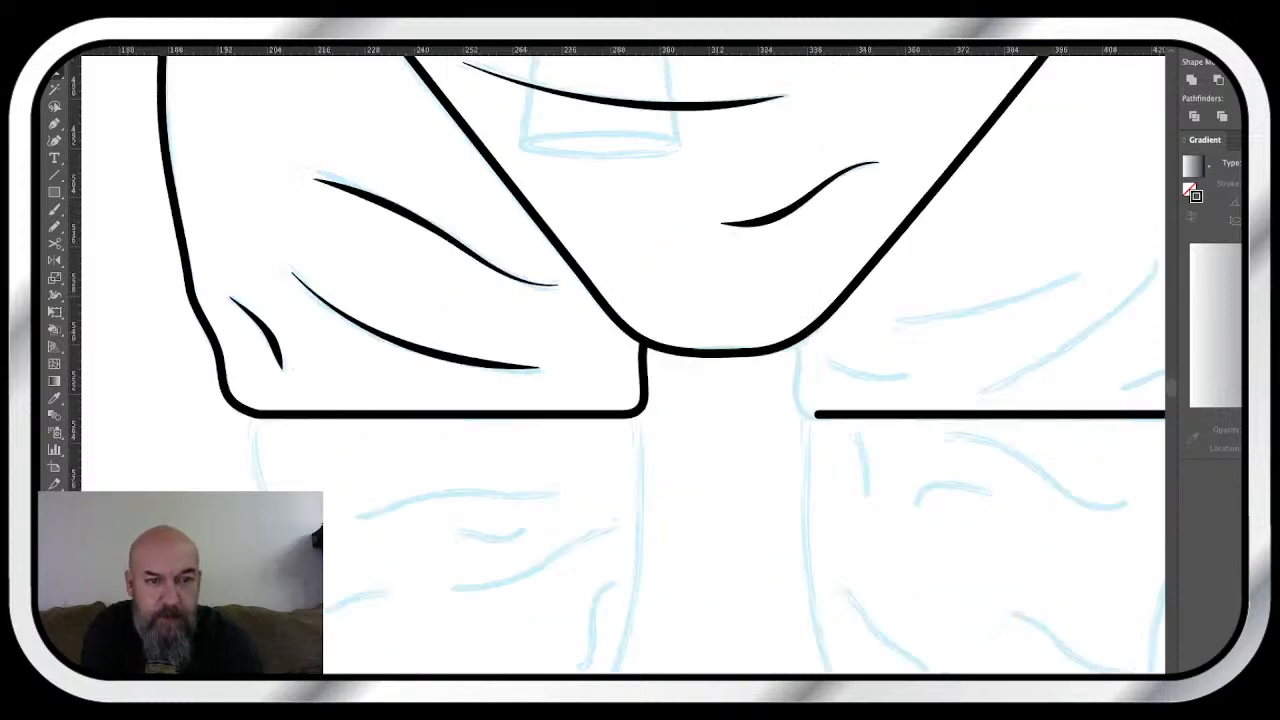
- Extend the opposite leg's hem line around its inner corner up to the crotch curve with the Pencil
{"action": "left_click_drag", "start_coordinate": [818, 414], "coordinate": [407, 465]}
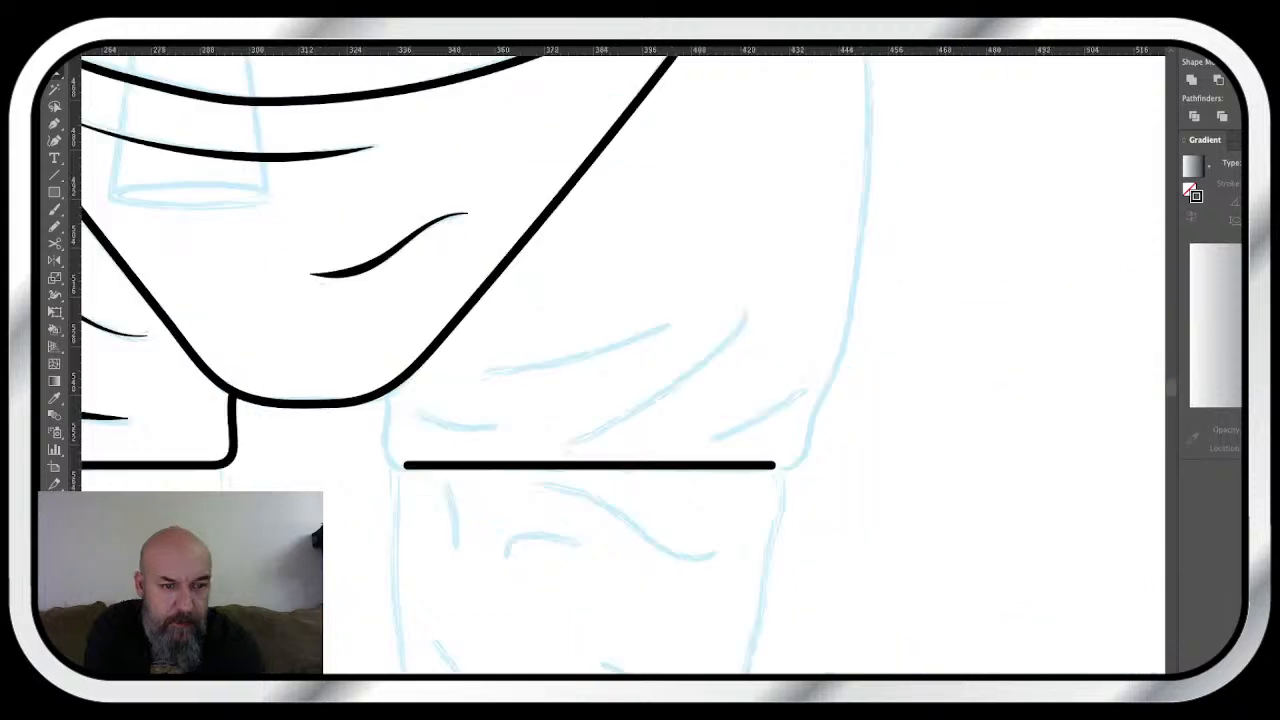
{"action": "left_click", "coordinate": [407, 465]}
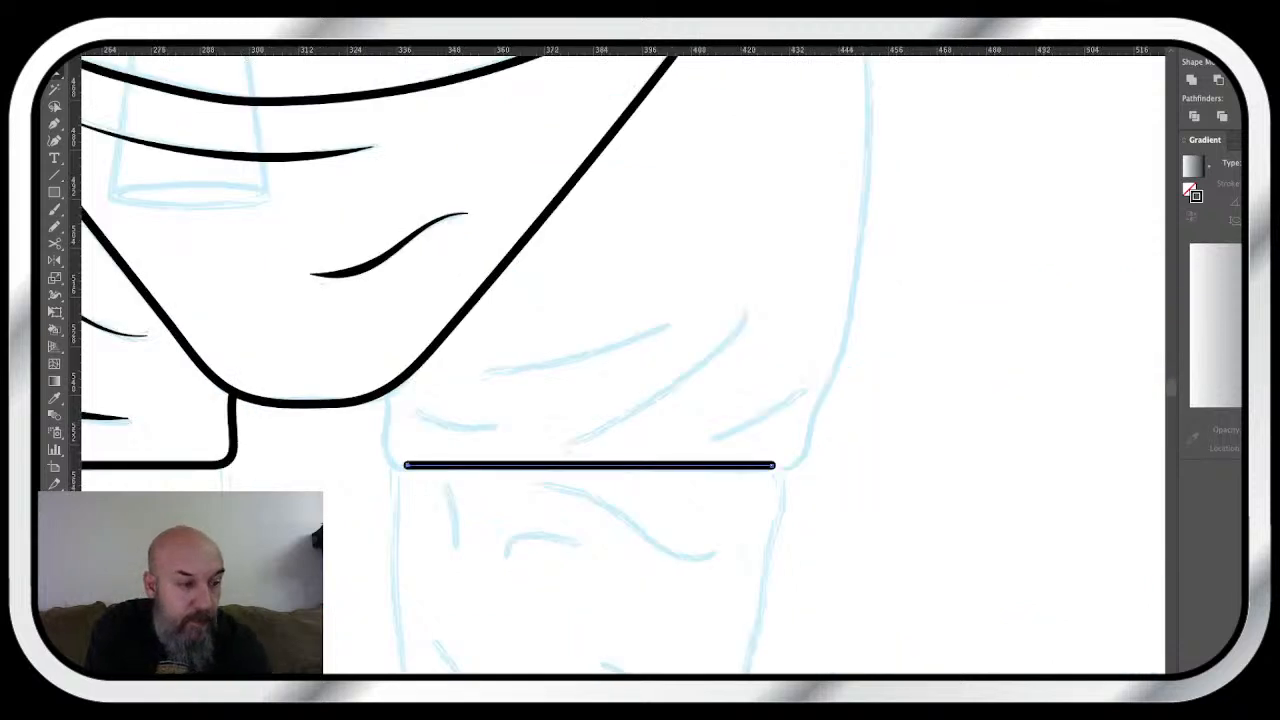
{"action": "key", "text": "n"}
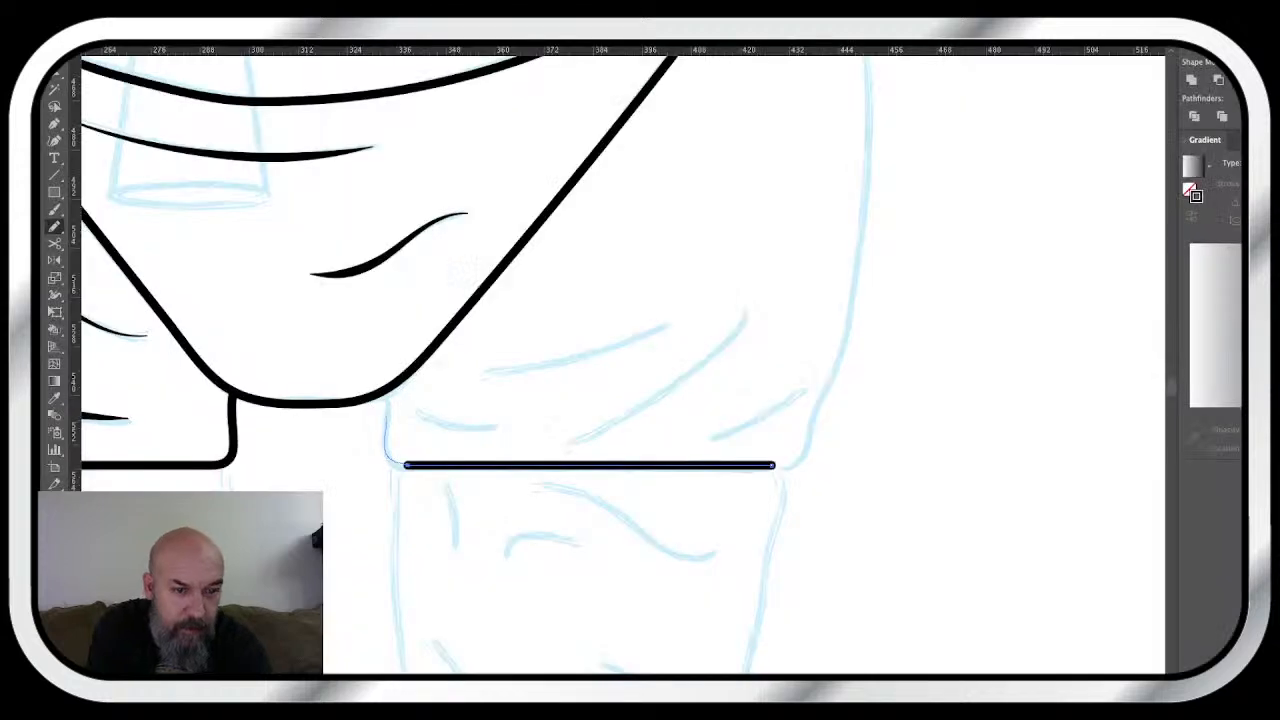
{"action": "left_click_drag", "start_coordinate": [400, 465], "coordinate": [383, 391]}
{"action": "scroll", "coordinate": [615, 360], "scroll_direction": "up", "scroll_amount": 3}
{"action": "scroll", "coordinate": [615, 360], "scroll_direction": "right", "scroll_amount": 4}
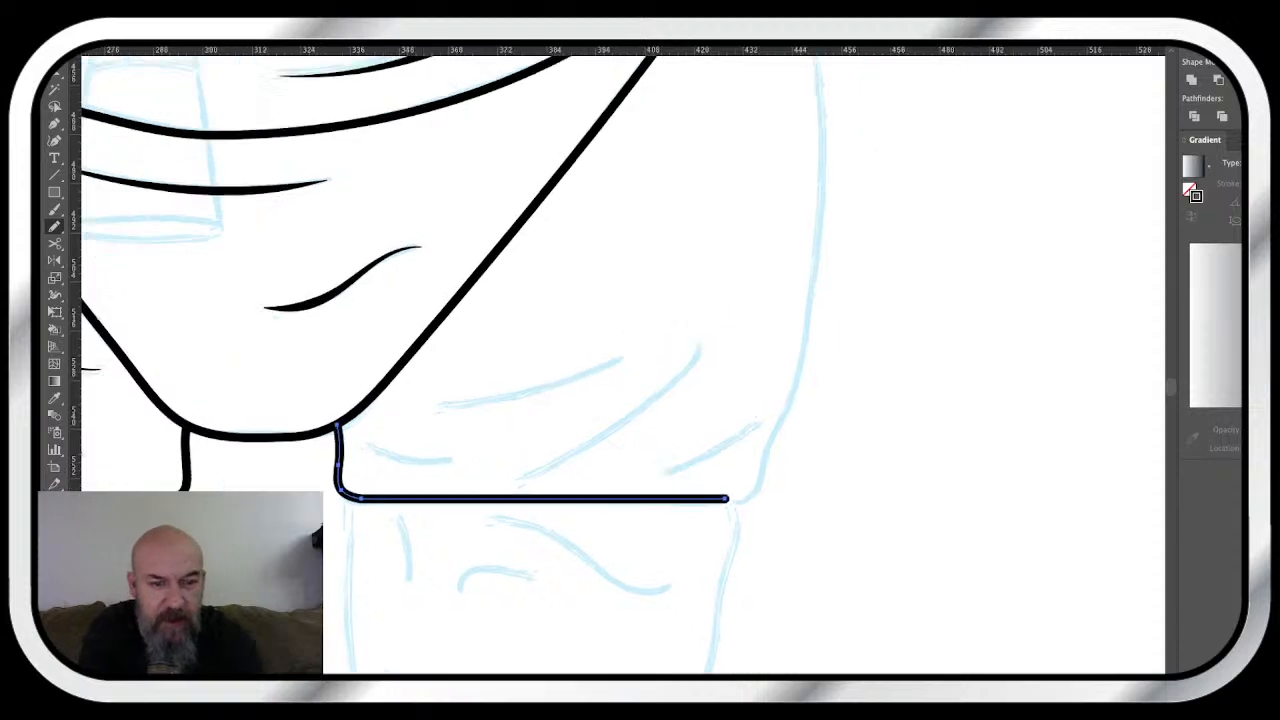
- Try to trace the opposite leg's outer outline upward from the open end of the hem
{"action": "scroll", "coordinate": [620, 360], "scroll_direction": "right", "scroll_amount": 5}
{"action": "scroll", "coordinate": [620, 360], "scroll_direction": "up", "scroll_amount": 2}
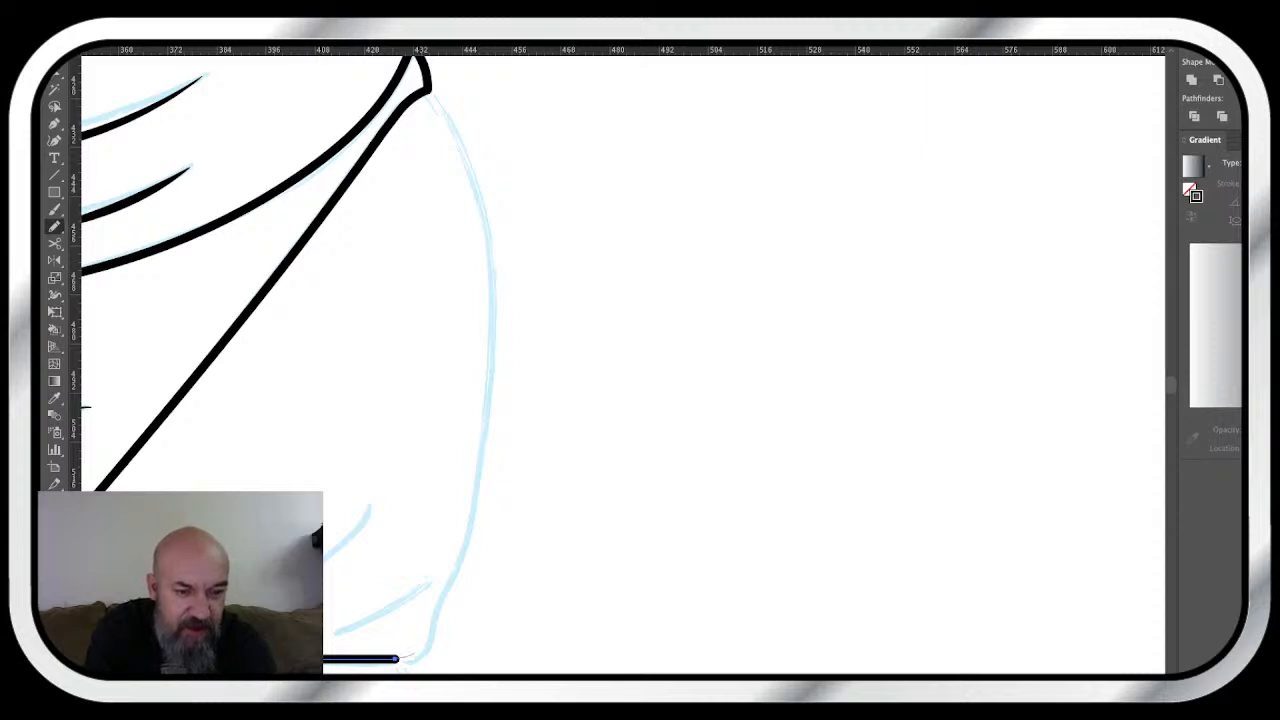
{"action": "left_click_drag", "start_coordinate": [428, 640], "coordinate": [486, 474]}
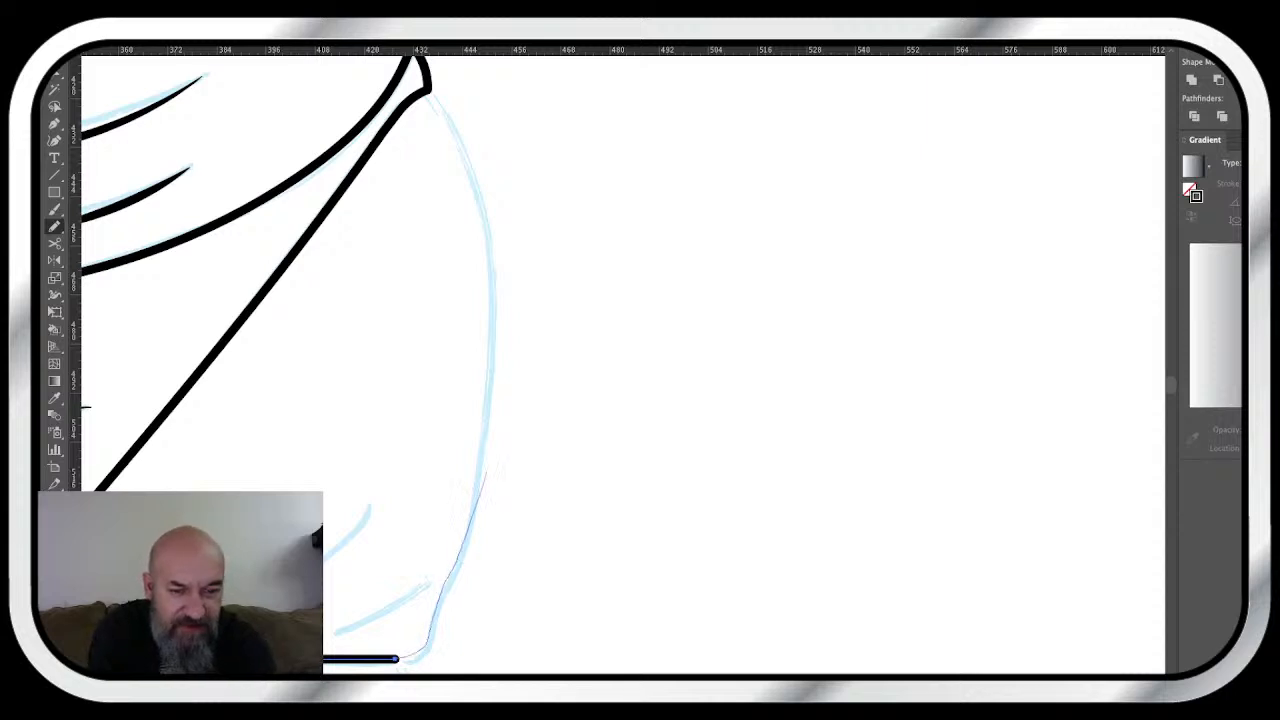
{"action": "key", "text": "ctrl+z"}
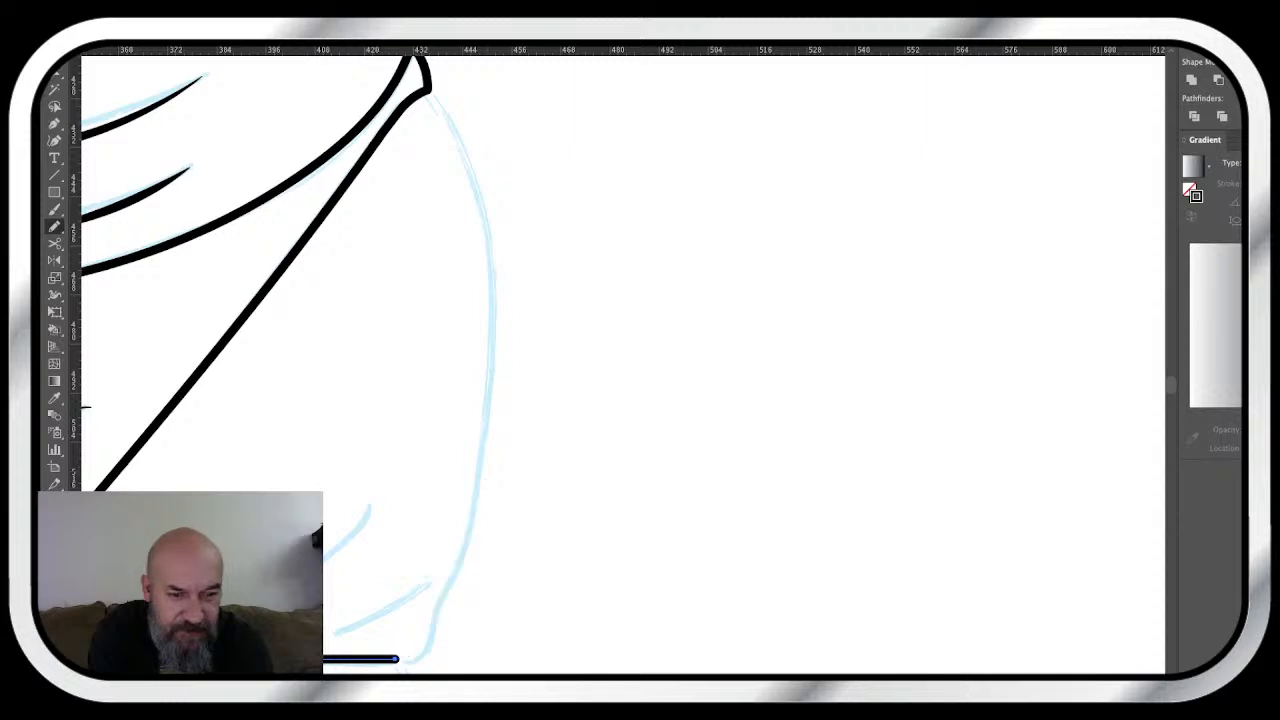
- Extend the hem around its rounded outer corner and a short way up the outer thigh, following the sketch
{"action": "scroll", "coordinate": [620, 360], "scroll_direction": "up", "scroll_amount": 1}
{"action": "scroll", "coordinate": [620, 360], "scroll_direction": "down", "scroll_amount": 3}
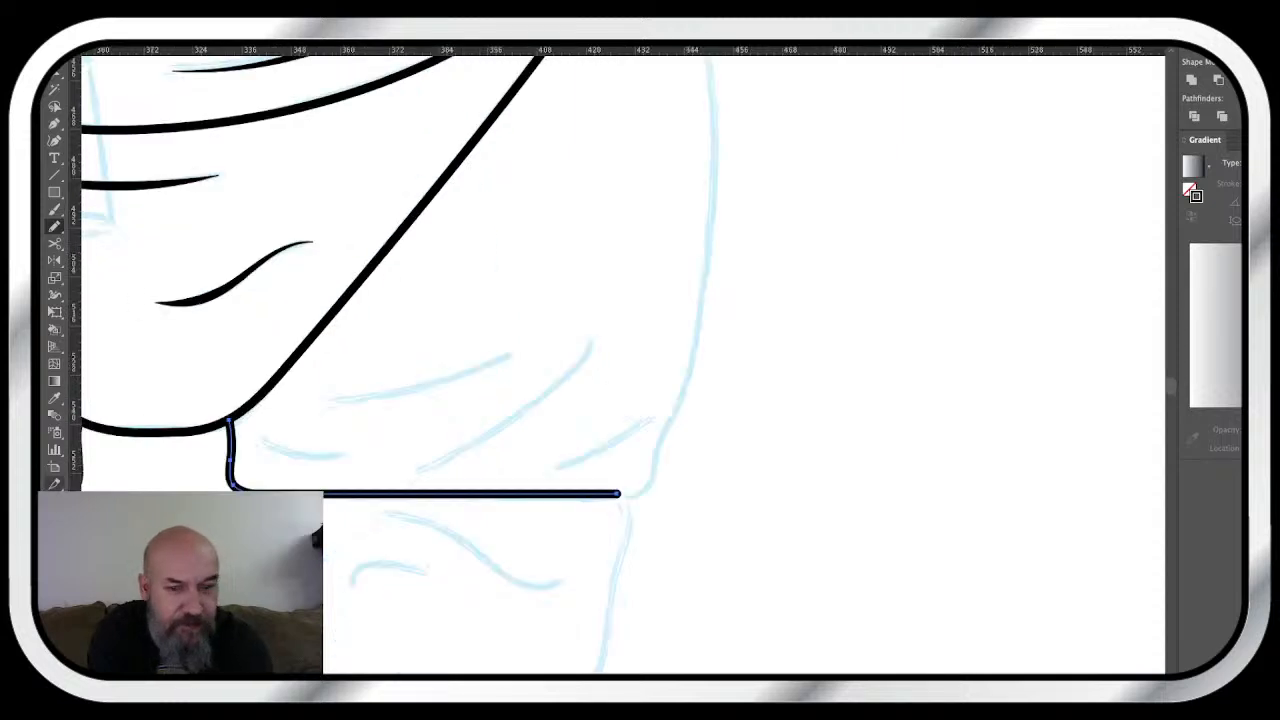
{"action": "scroll", "coordinate": [620, 360], "scroll_direction": "up", "scroll_amount": 2}
{"action": "scroll", "coordinate": [620, 360], "scroll_direction": "right", "scroll_amount": 5}
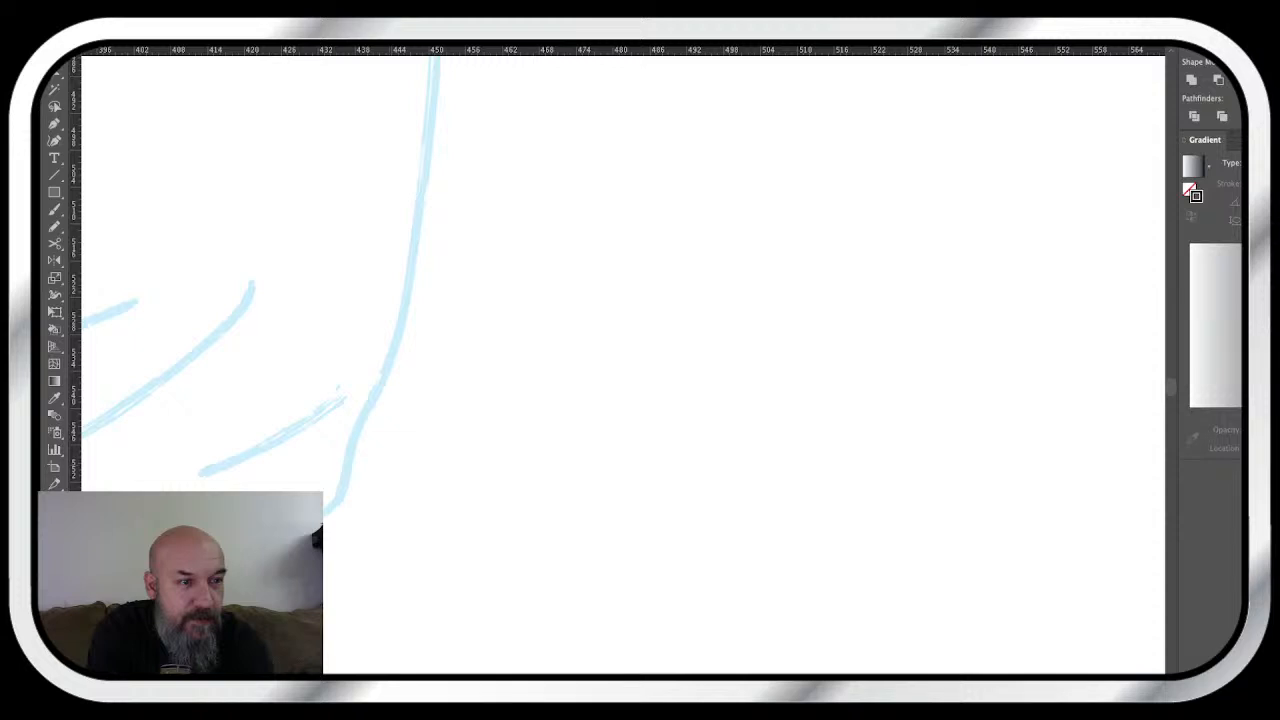
{"action": "key", "text": "n"}
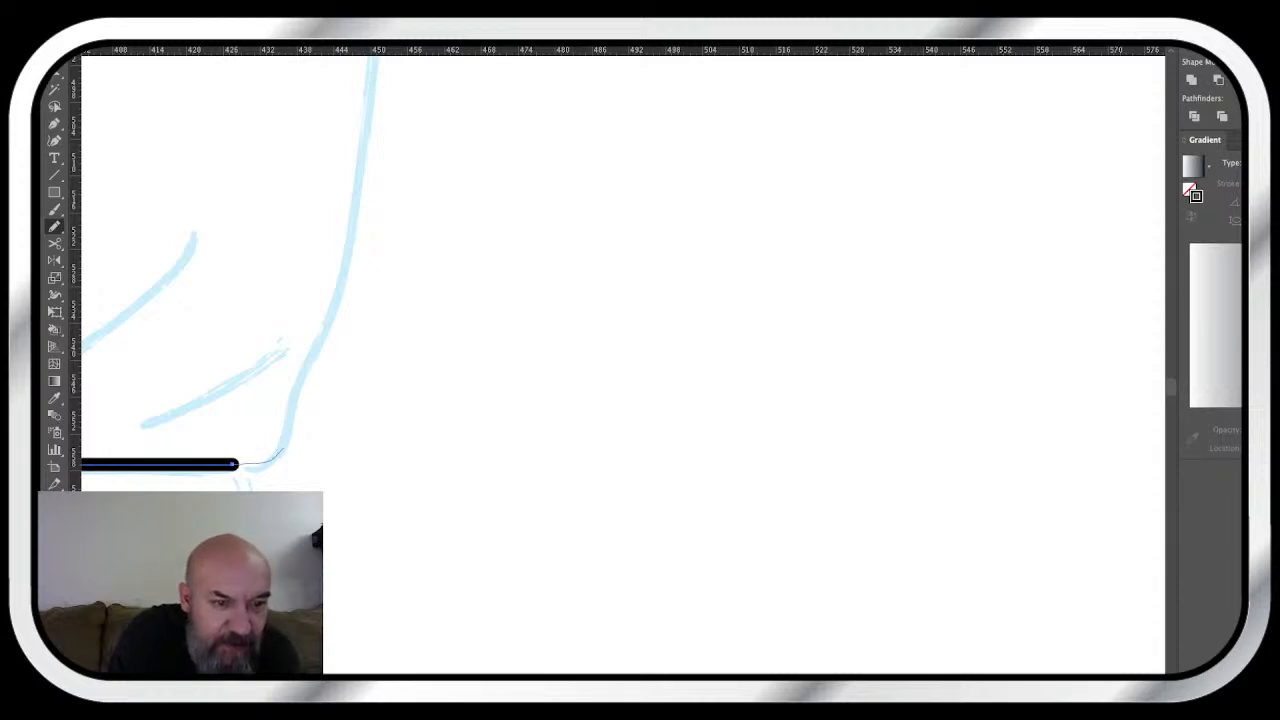
{"action": "left_click_drag", "start_coordinate": [282, 450], "coordinate": [332, 322]}
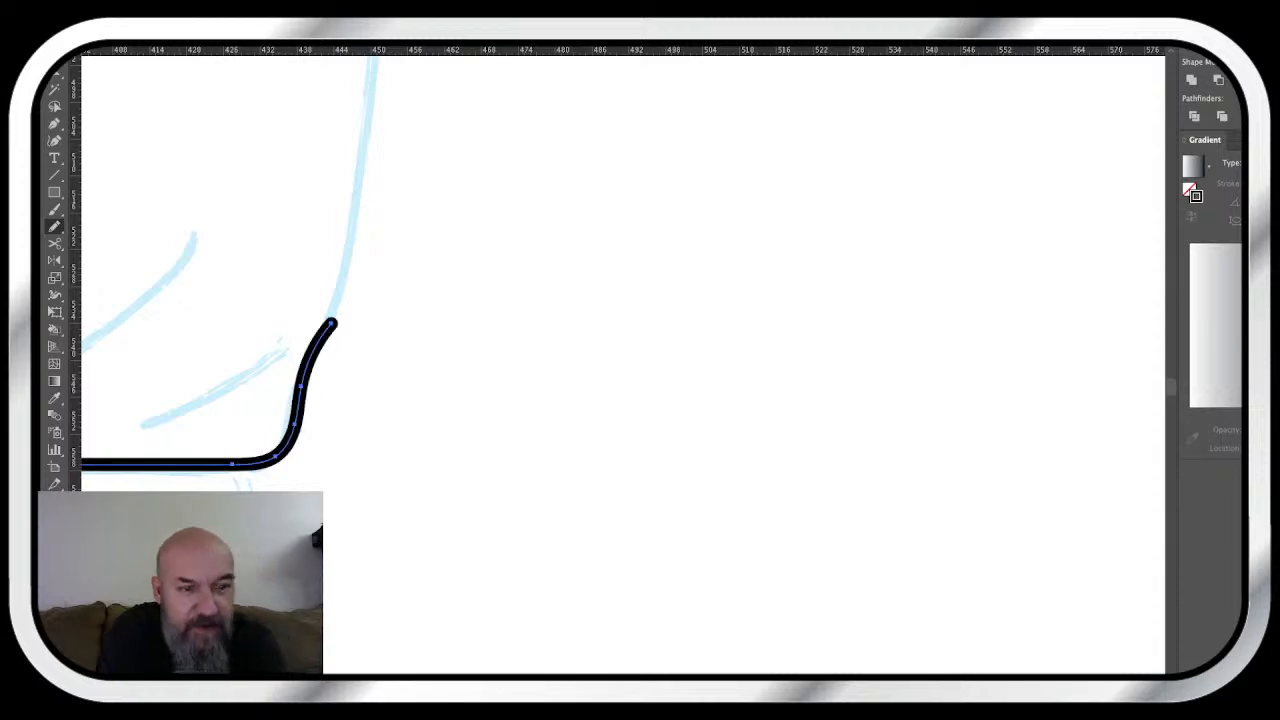
- Try to trace the outer thigh outline from the hip corner down to the open end above the hem
{"action": "scroll", "coordinate": [620, 360], "scroll_direction": "down", "scroll_amount": 2}
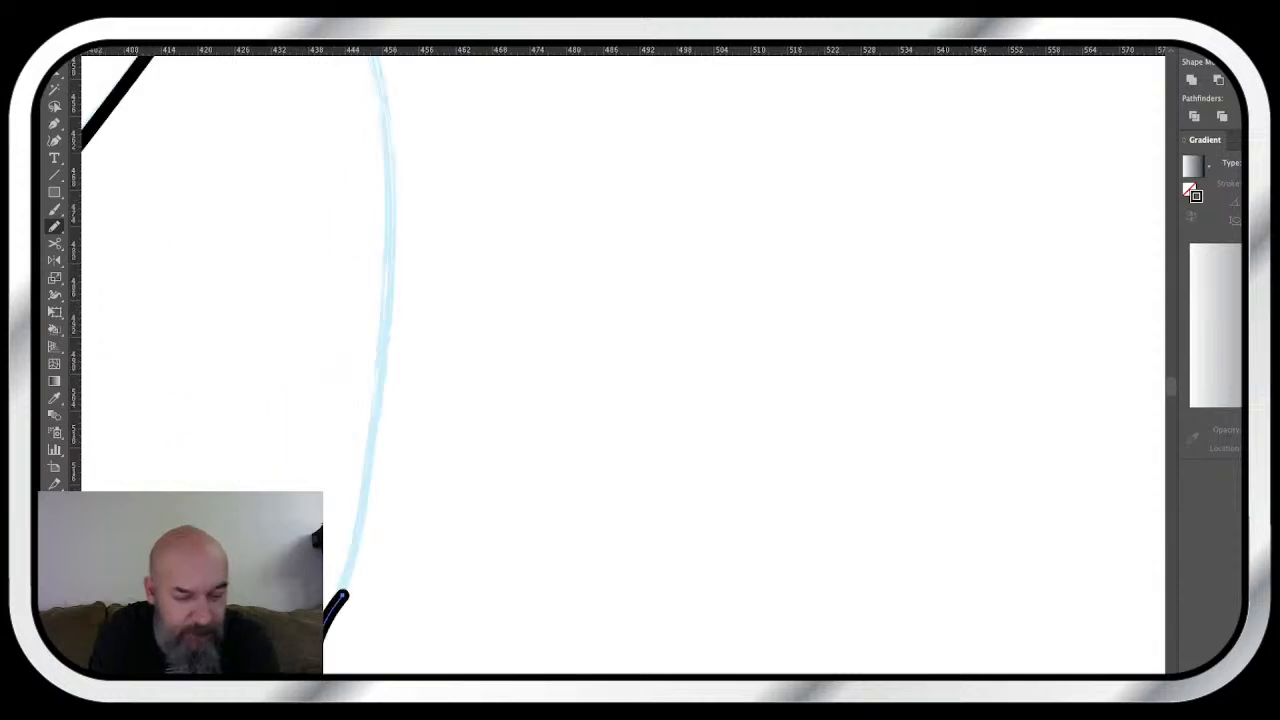
{"action": "scroll", "coordinate": [620, 360], "scroll_direction": "down", "scroll_amount": 2}
{"action": "scroll", "coordinate": [620, 360], "scroll_direction": "down", "scroll_amount": 2}
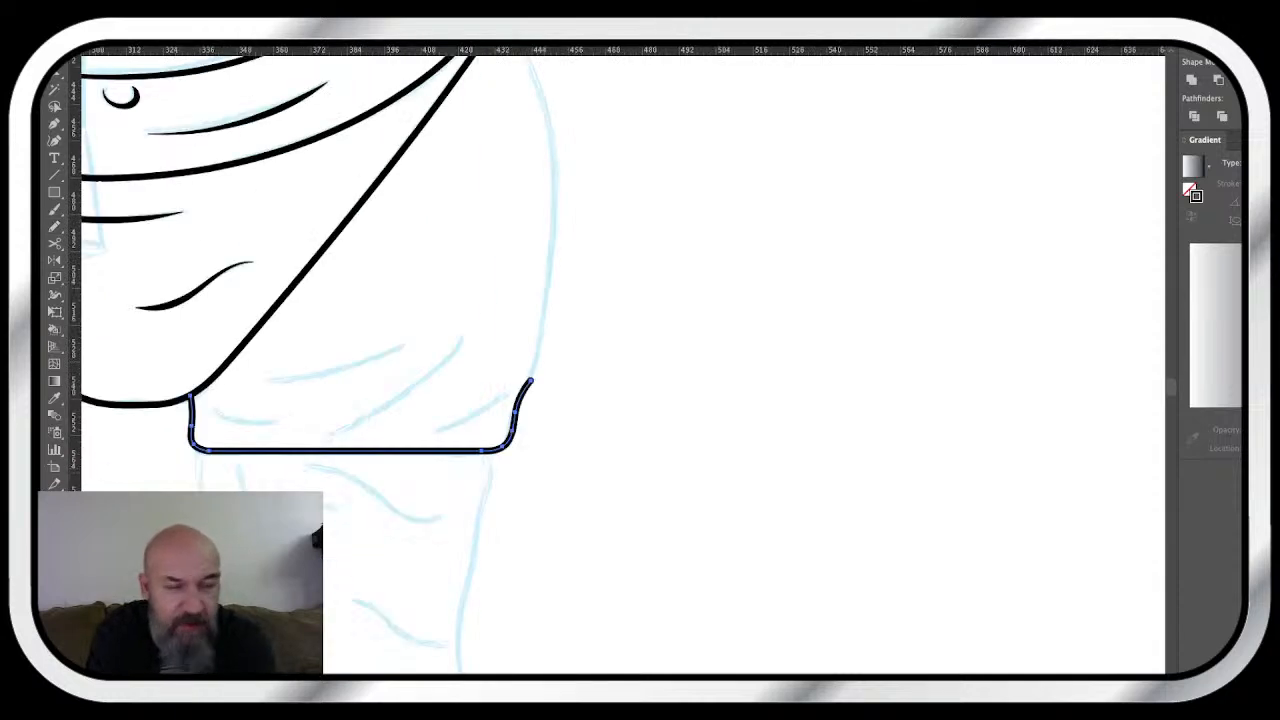
{"action": "scroll", "coordinate": [620, 360], "scroll_direction": "up", "scroll_amount": 2}
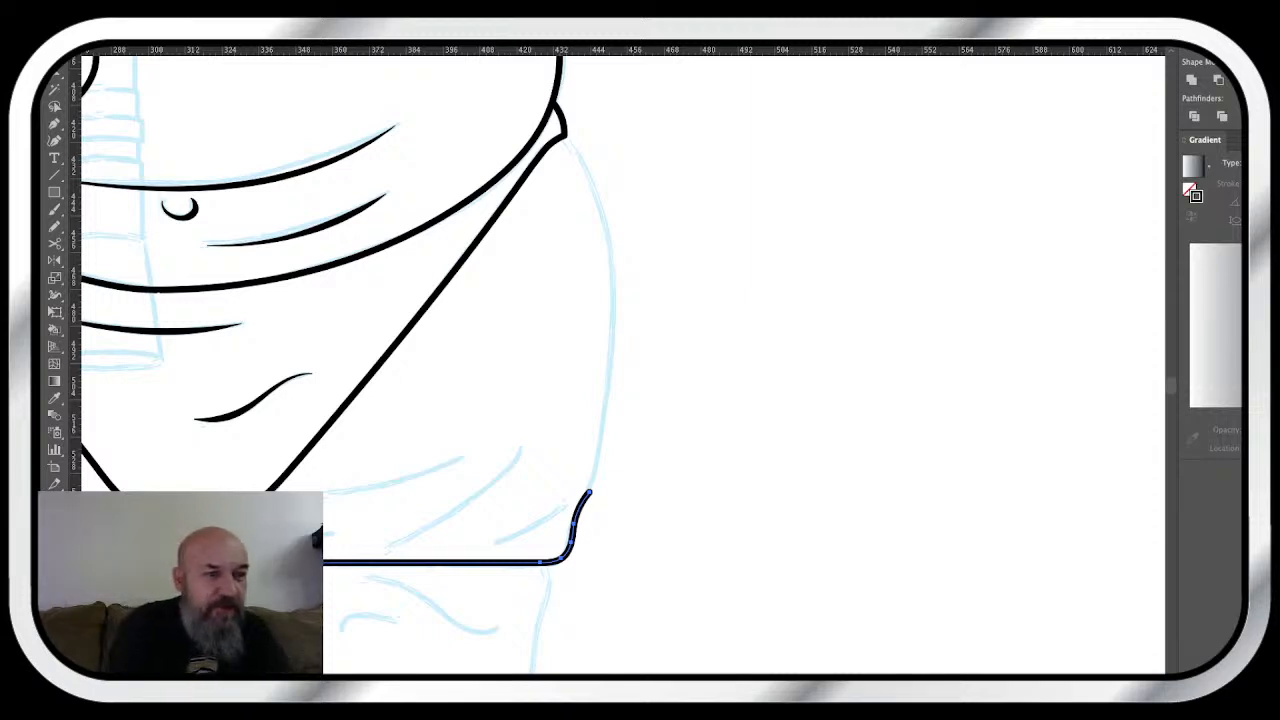
{"action": "key", "text": "n"}
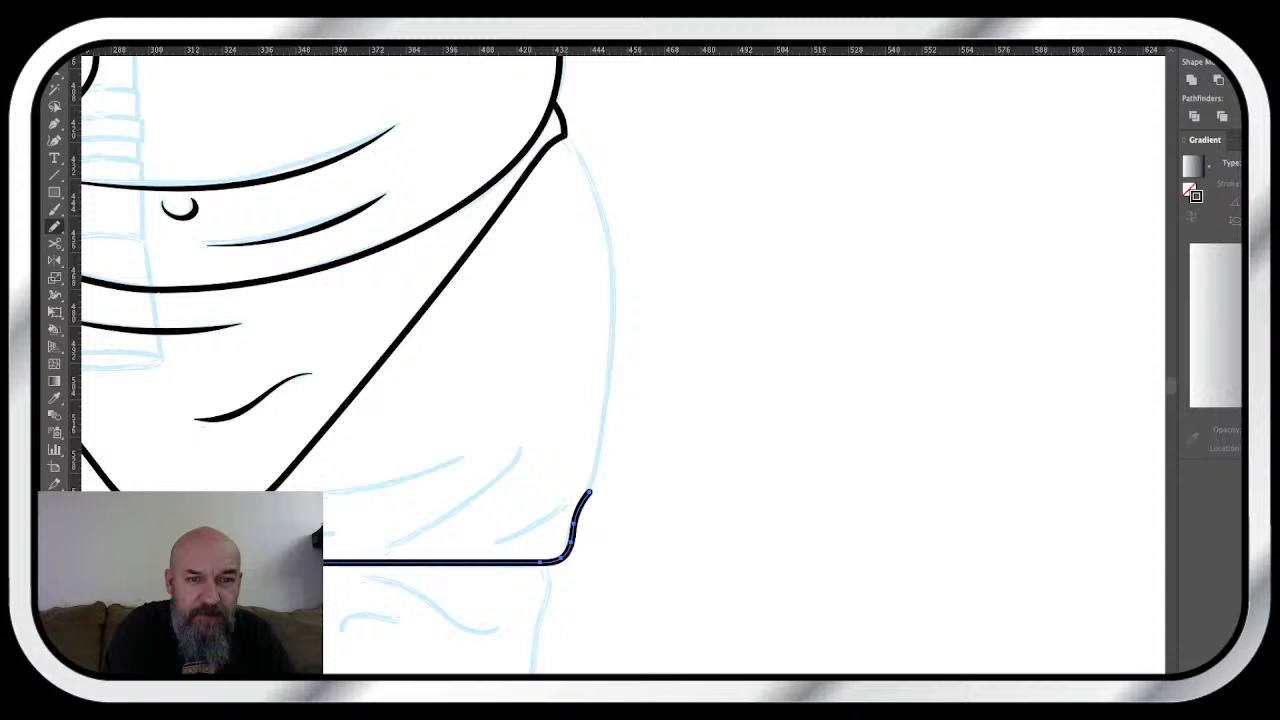
{"action": "left_click_drag", "start_coordinate": [563, 135], "coordinate": [585, 178]}
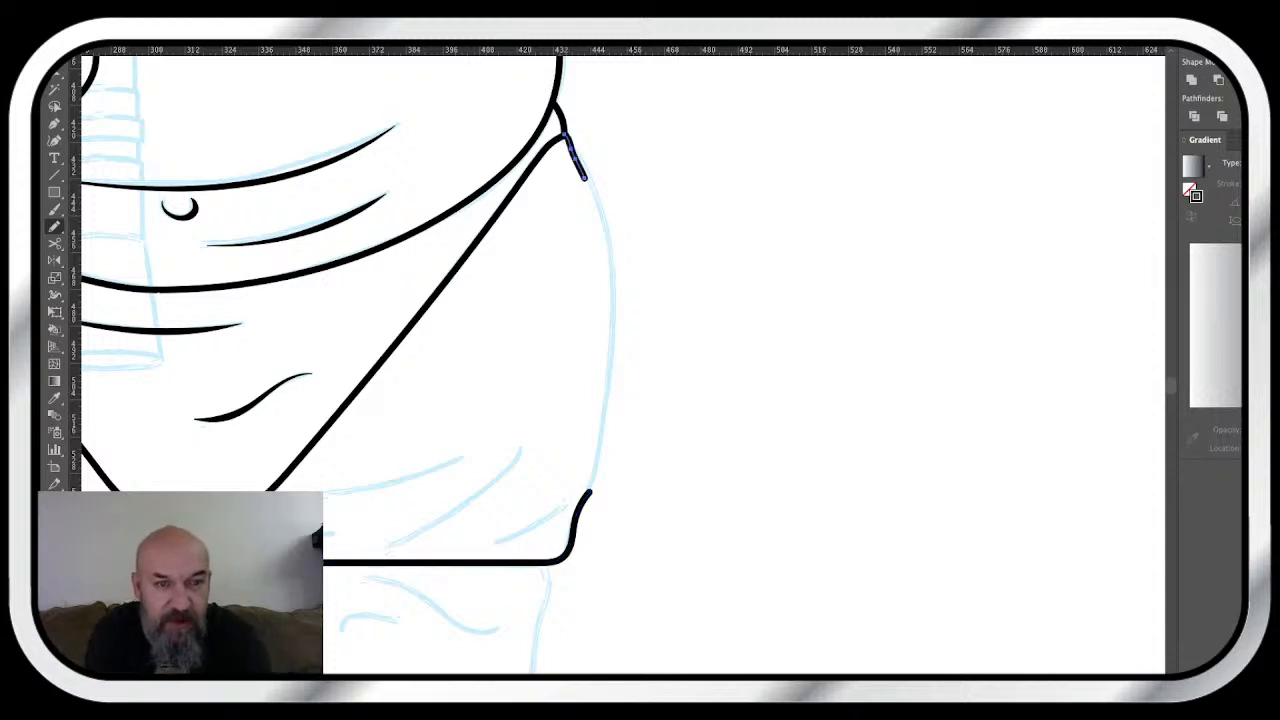
{"action": "key", "text": "ctrl+z"}
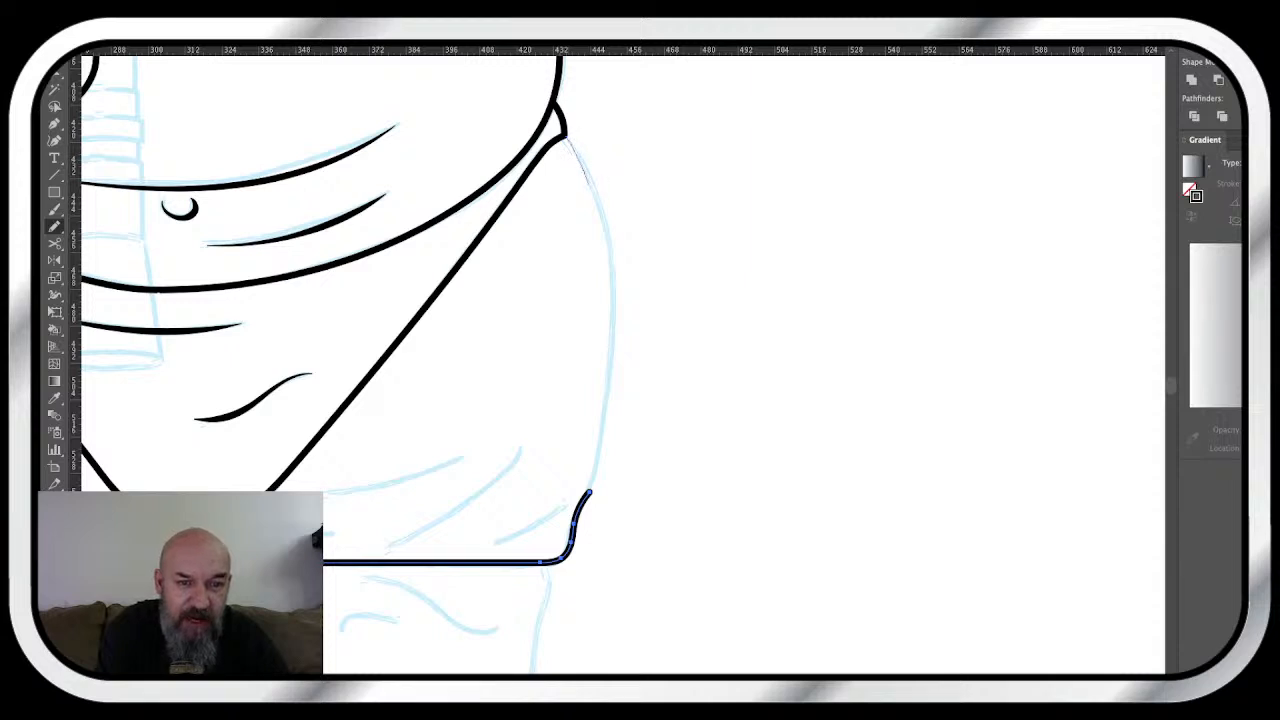
{"action": "mouse_move", "coordinate": [588, 184]}
{"action": "left_mouse_down"}
{"action": "mouse_move", "coordinate": [609, 272]}
{"action": "mouse_move", "coordinate": [608, 400]}
{"action": "left_mouse_up"}
{"action": "left_click_drag", "start_coordinate": [598, 450], "coordinate": [589, 494]}
{"action": "key", "text": "ctrl+z"}
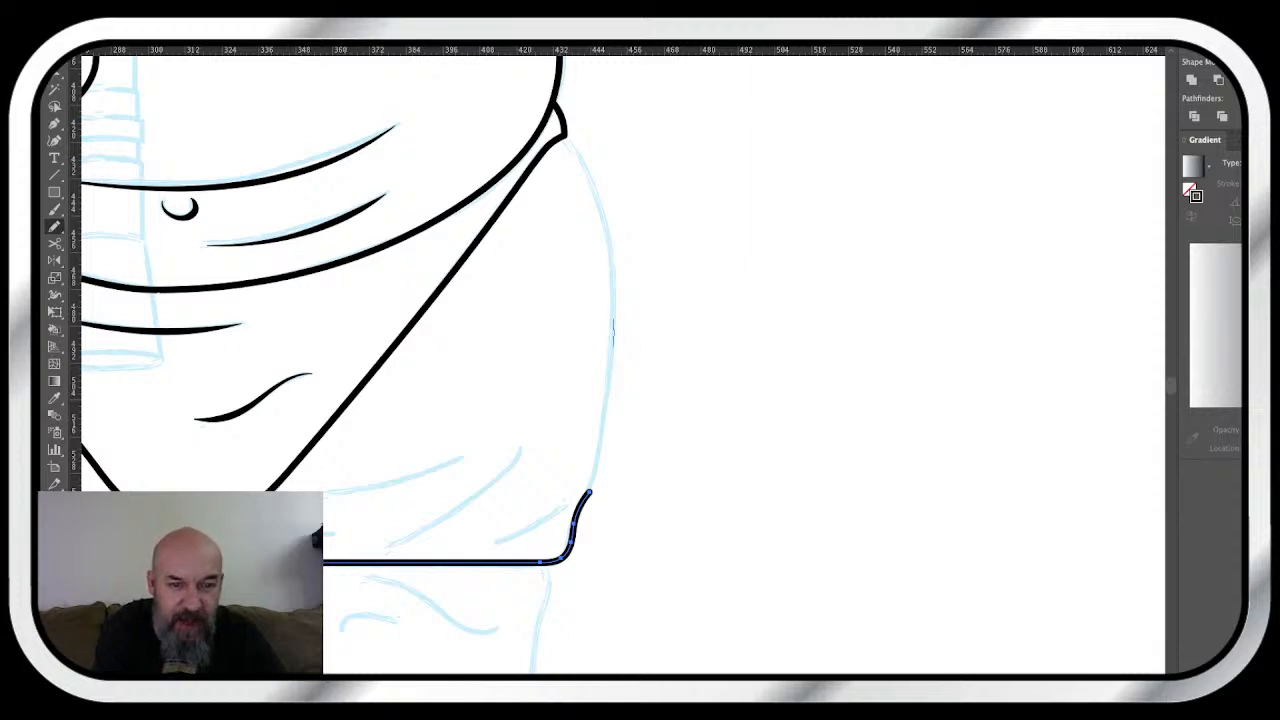
- Join the open end above the hem to the hip corner with two Pencil strokes along the sketched outer thigh
{"action": "left_click_drag", "start_coordinate": [613, 328], "coordinate": [589, 492]}
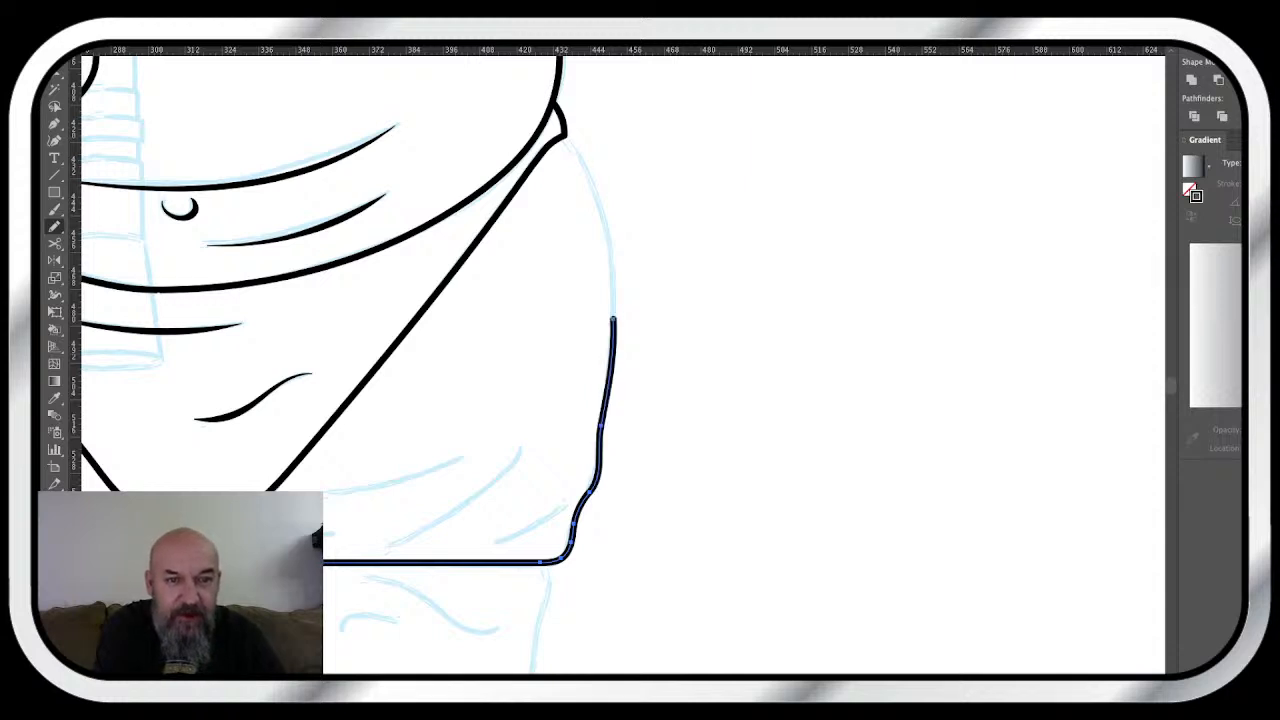
{"action": "mouse_move", "coordinate": [565, 141]}
{"action": "left_mouse_down"}
{"action": "mouse_move", "coordinate": [589, 188]}
{"action": "mouse_move", "coordinate": [613, 322]}
{"action": "left_mouse_up"}
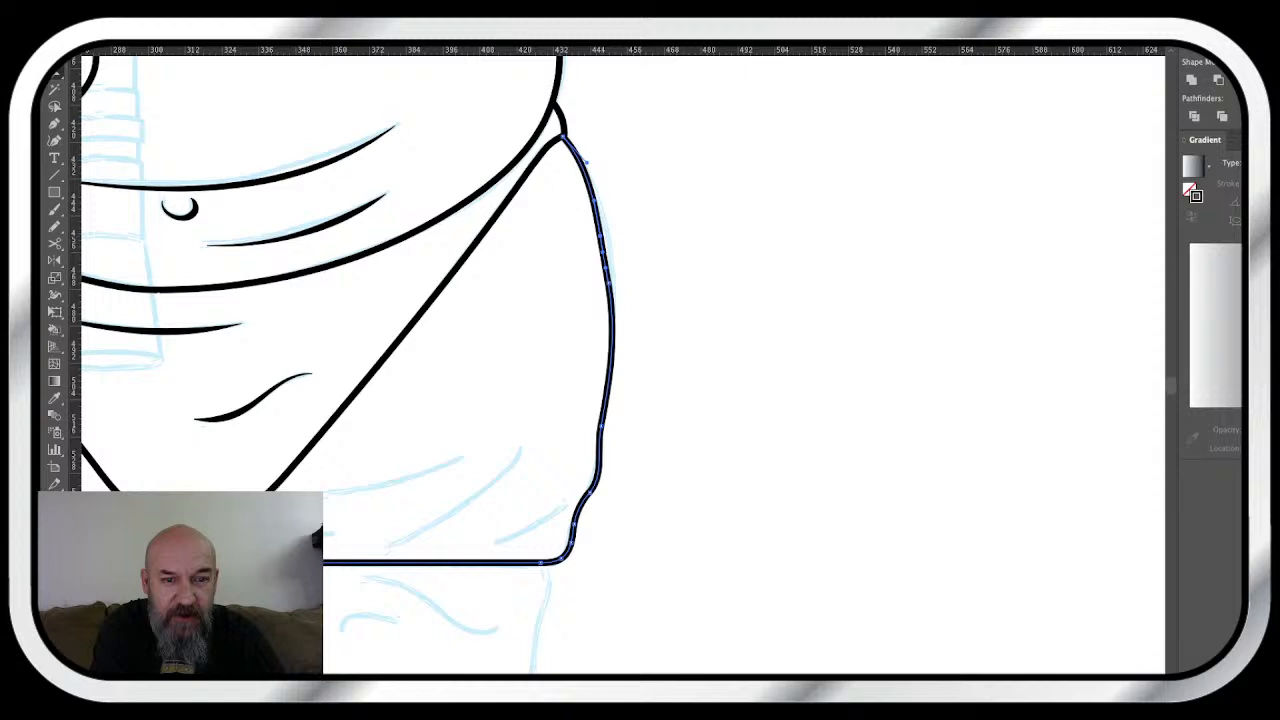
- Try to reshape the upper and middle part of the outer thigh outline to follow the sketch
{"action": "mouse_move", "coordinate": [567, 142]}
{"action": "left_mouse_down"}
{"action": "mouse_move", "coordinate": [614, 268]}
{"action": "mouse_move", "coordinate": [604, 380]}
{"action": "left_mouse_up"}
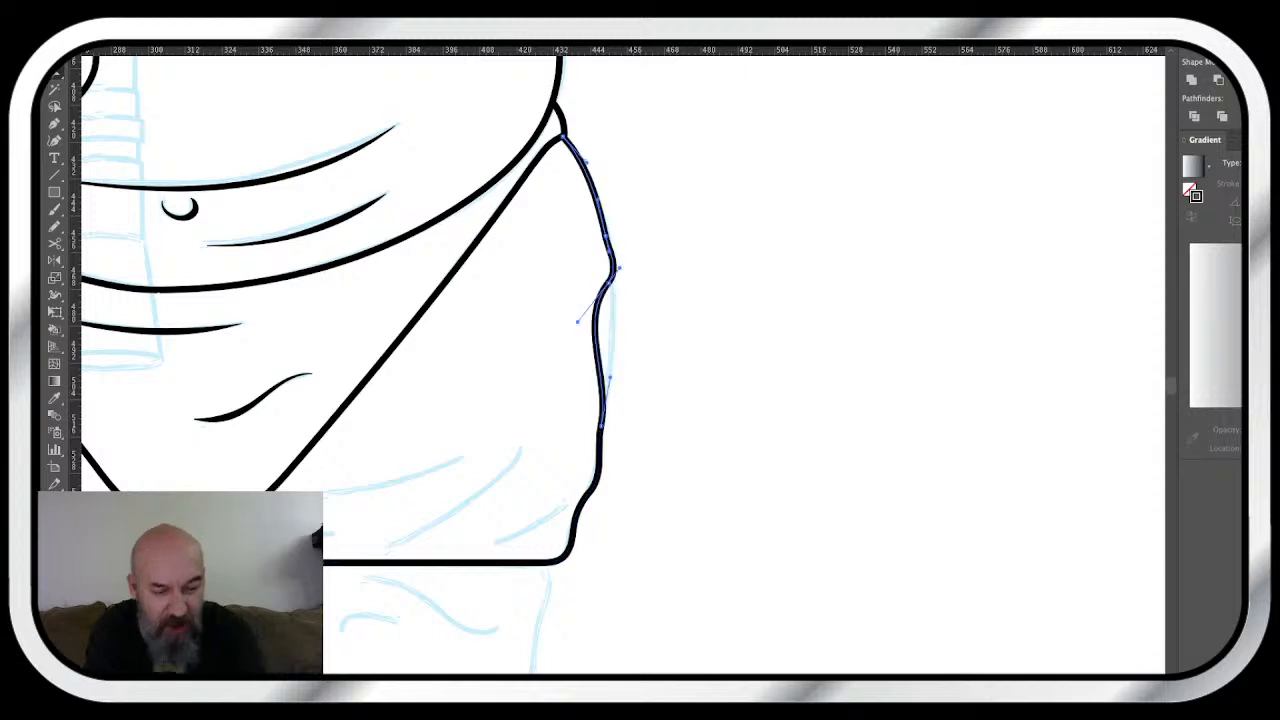
{"action": "key", "text": "ctrl+z"}
{"action": "key", "text": "ctrl+z"}
{"action": "key", "text": "ctrl+z"}
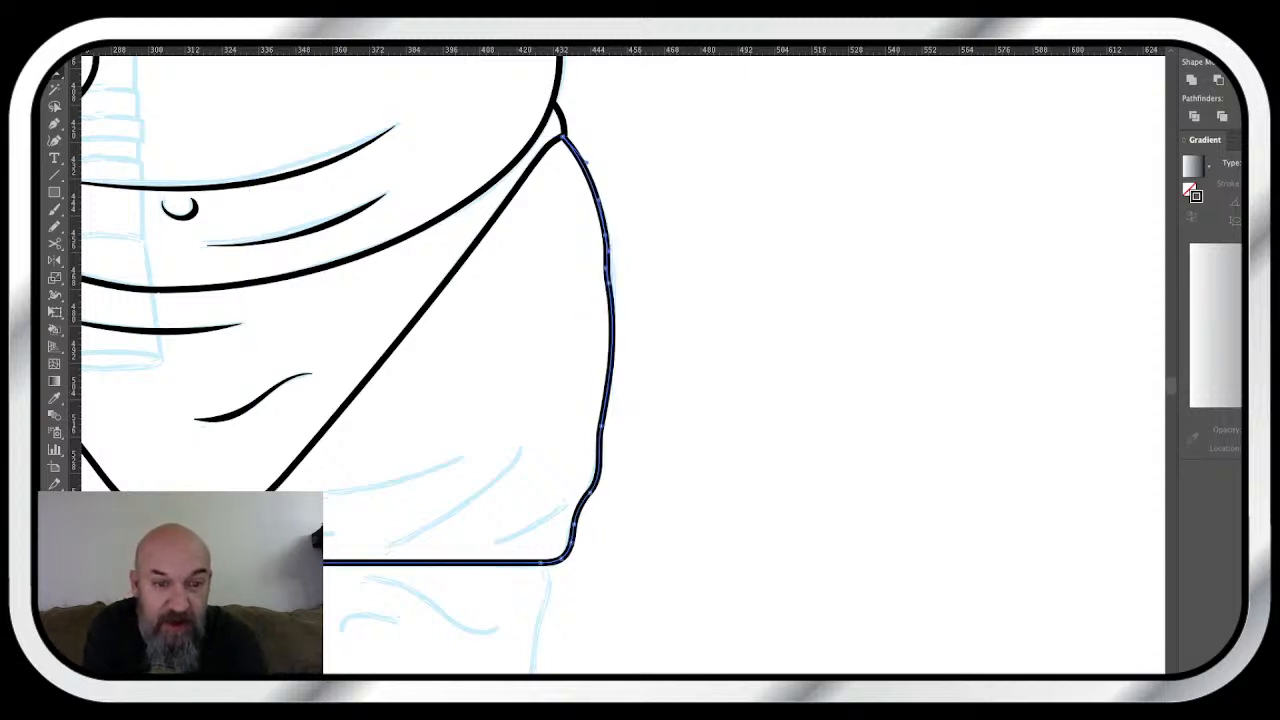
- Move the anchor midway along the upper outer thigh outline slightly outward to smooth the curve, and deselect the path
{"action": "left_click_drag", "start_coordinate": [608, 283], "coordinate": [612, 283]}
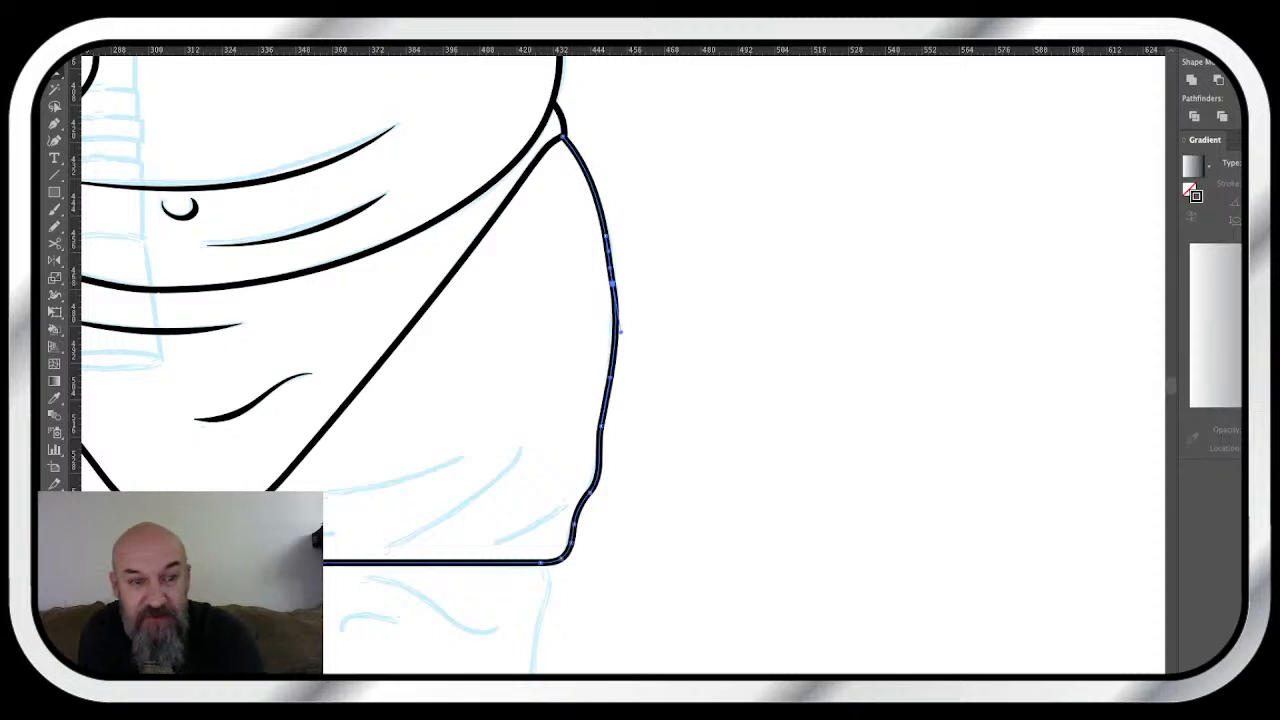
{"action": "key", "text": "ctrl+shift+a"}
- Draw two Pencil creases above the shorts hem: a short one by the inner edge and a longer rising one above it
{"action": "scroll", "coordinate": [622, 364], "scroll_direction": "left", "scroll_amount": 5}
{"action": "scroll", "coordinate": [622, 364], "scroll_direction": "down", "scroll_amount": 3}
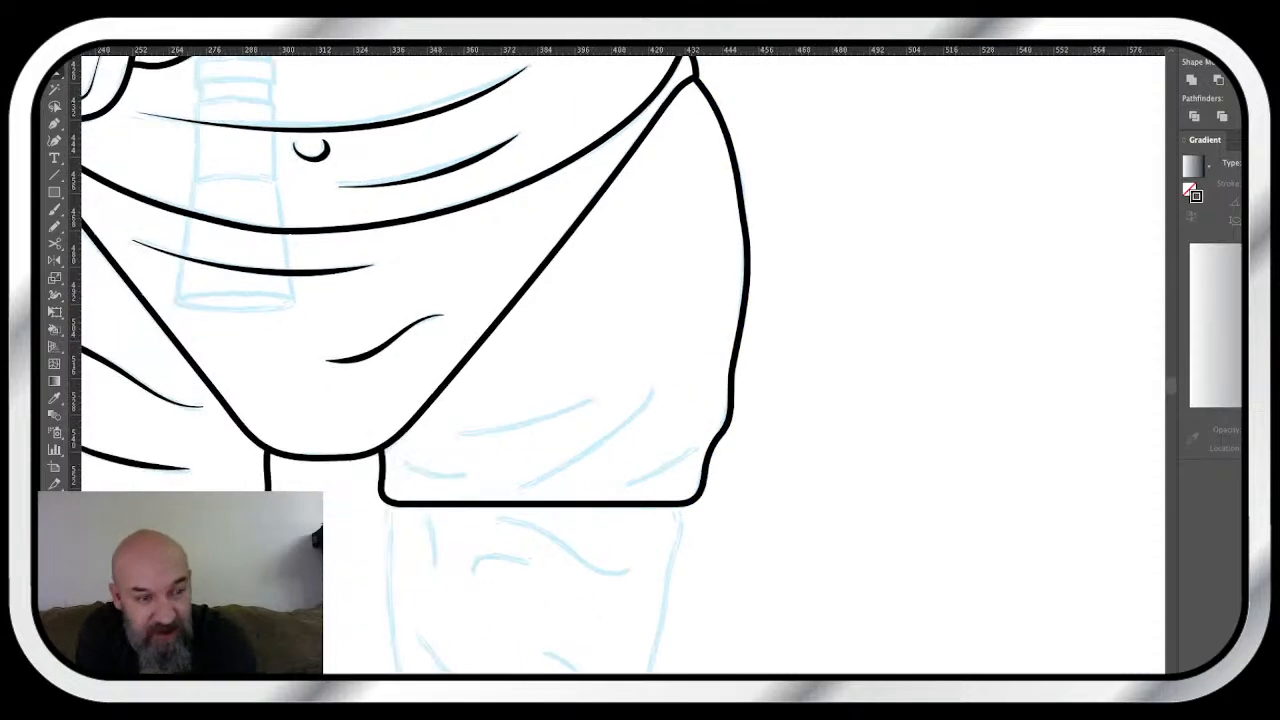
{"action": "scroll", "coordinate": [622, 364], "scroll_direction": "right", "scroll_amount": 2}
{"action": "scroll", "coordinate": [622, 364], "scroll_direction": "up", "scroll_amount": 2}
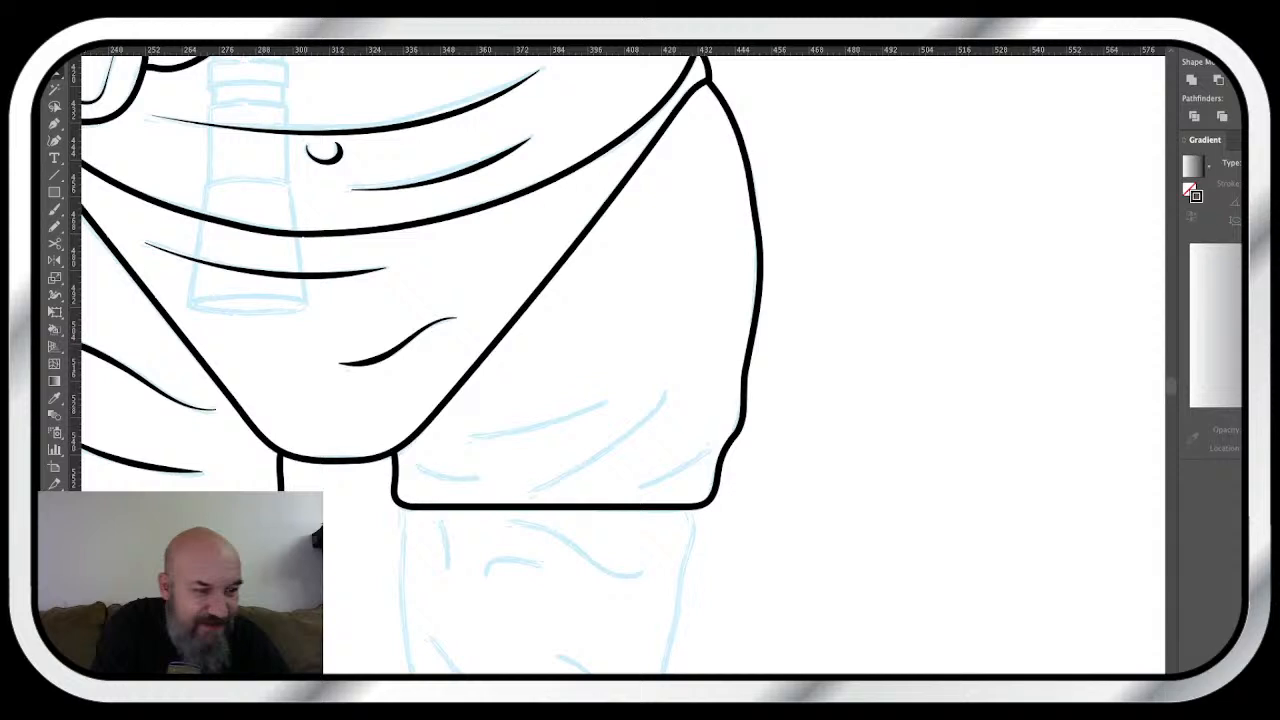
{"action": "scroll", "coordinate": [467, 600], "scroll_direction": "up", "scroll_amount": 2}
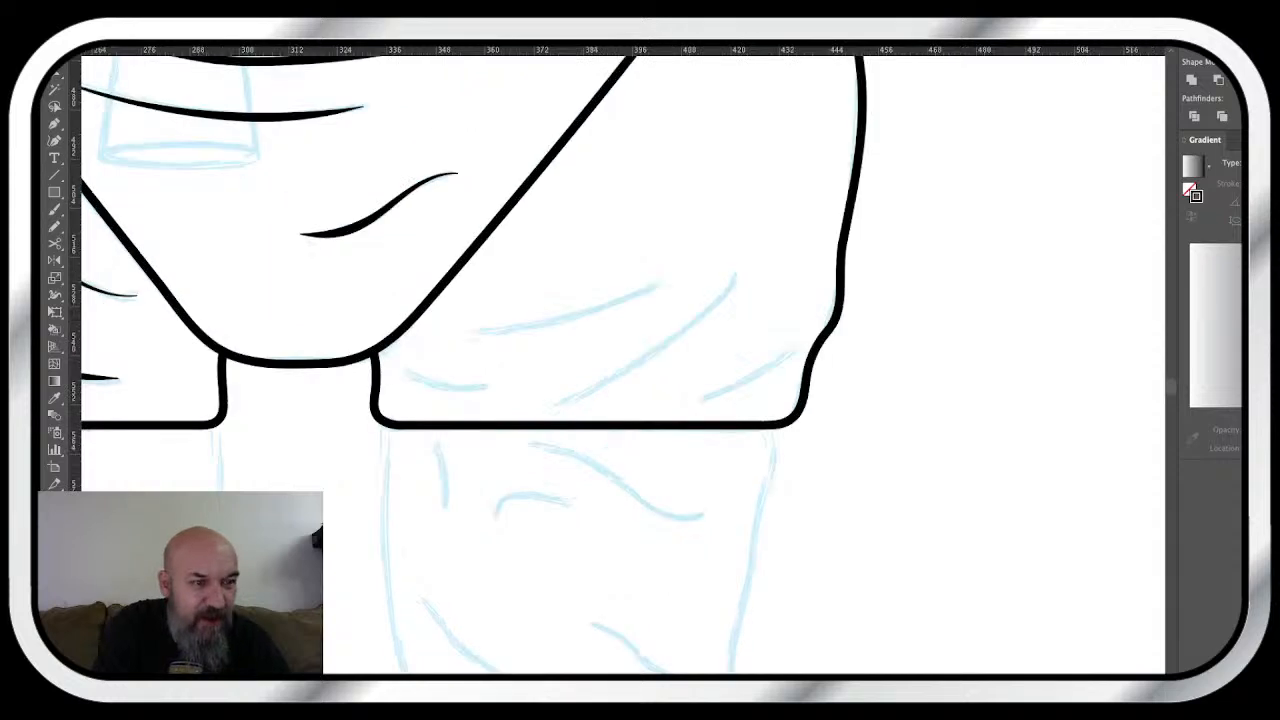
{"action": "key", "text": "n"}
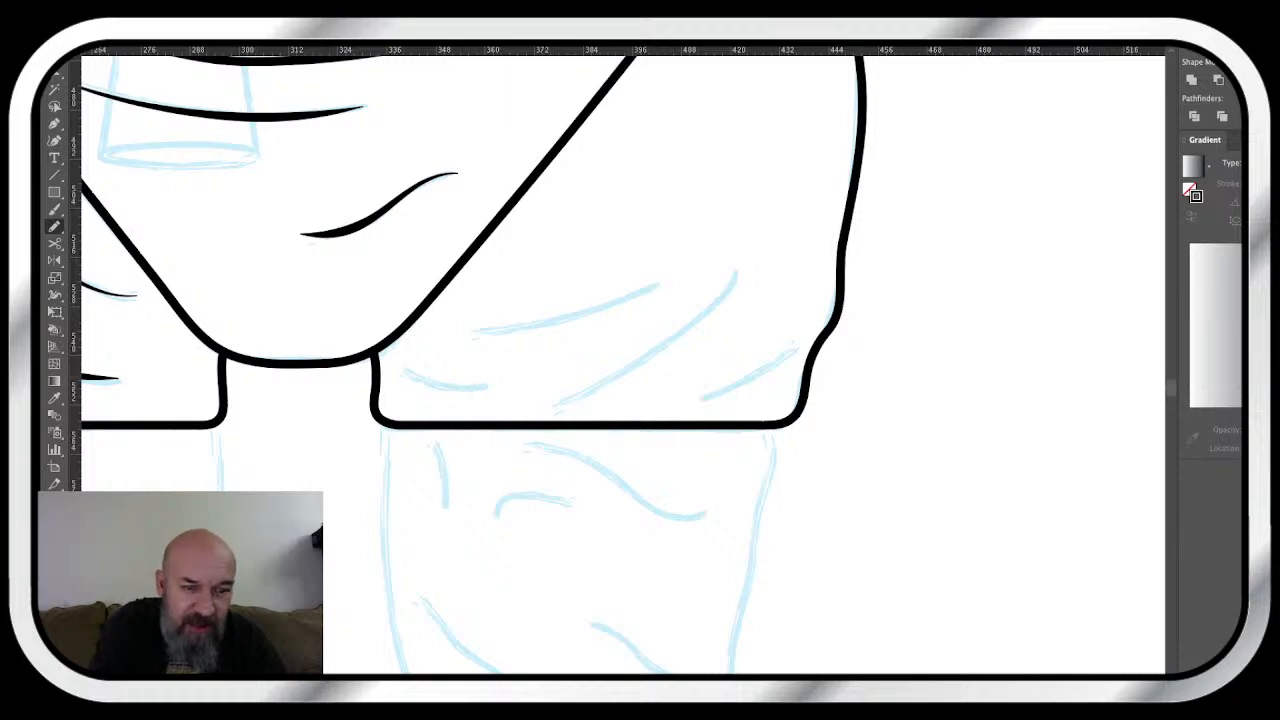
{"action": "left_click_drag", "start_coordinate": [402, 373], "coordinate": [491, 391]}
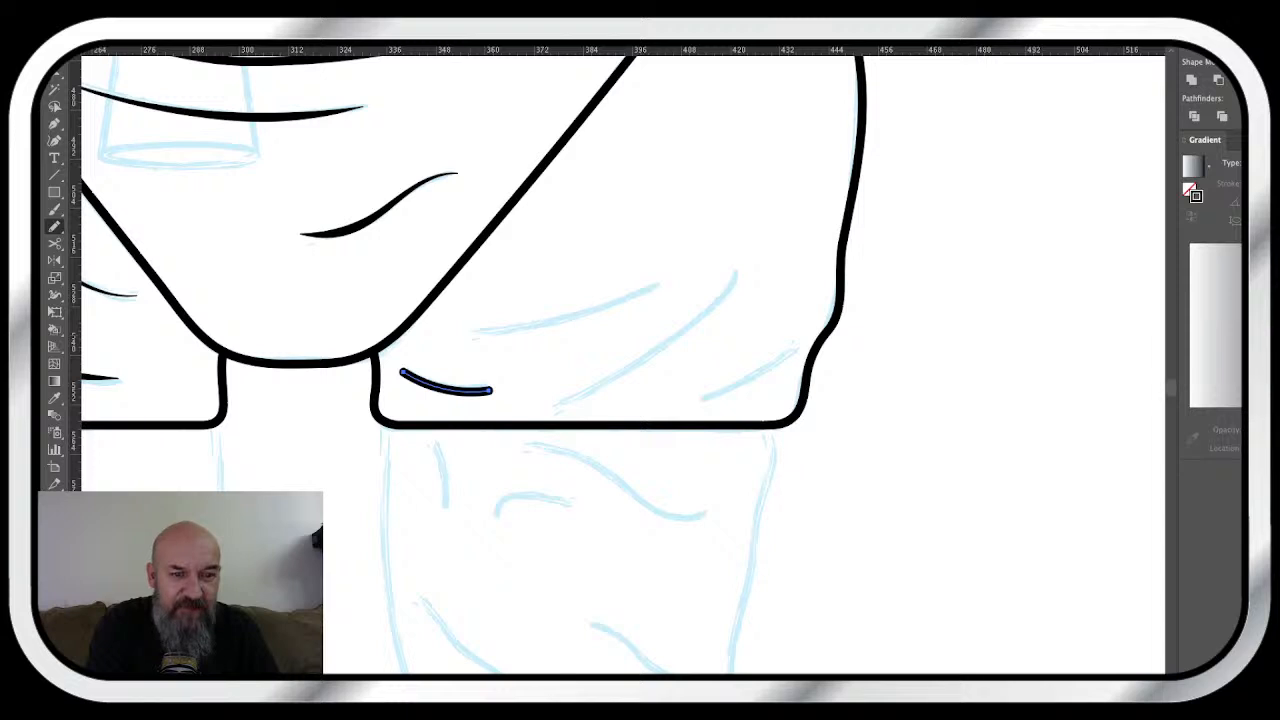
{"action": "left_click_drag", "start_coordinate": [468, 335], "coordinate": [658, 287]}
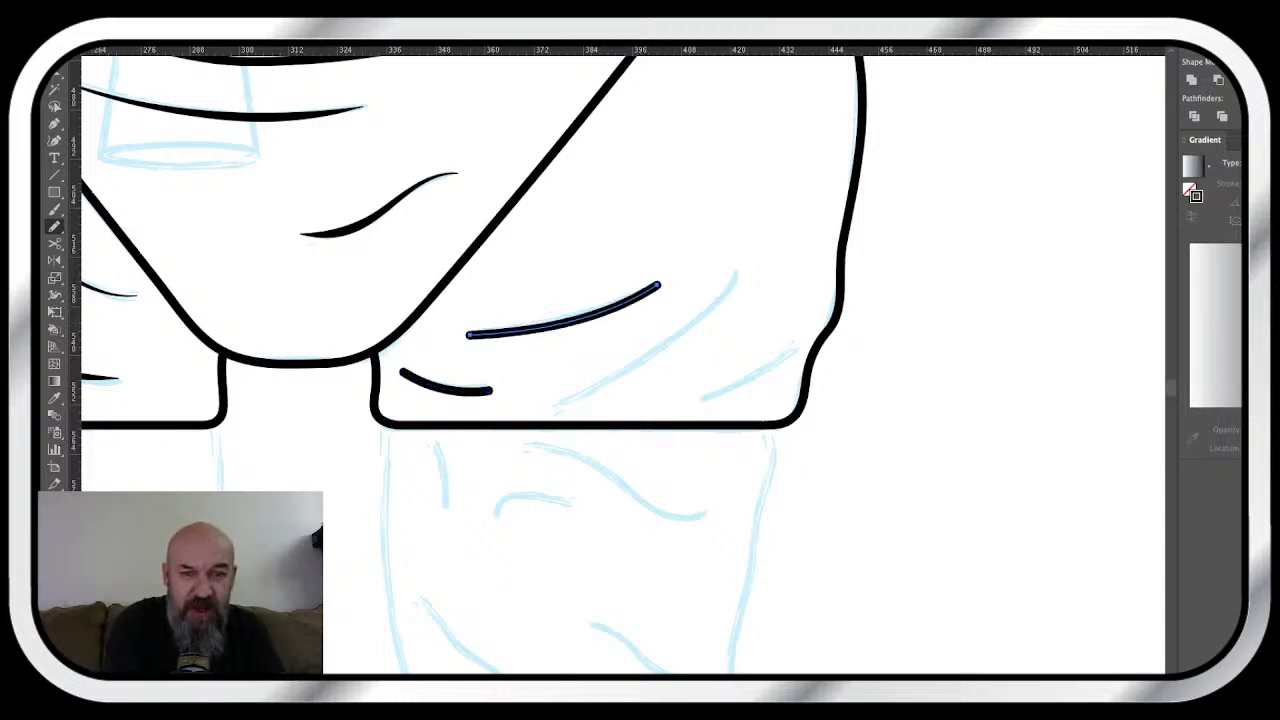
- Ink the long diagonal crease in the middle of the shorts leg, replacing the Pencil attempt with a curved Pen path
{"action": "mouse_move", "coordinate": [732, 280]}
{"action": "left_mouse_down"}
{"action": "mouse_move", "coordinate": [674, 346]}
{"action": "mouse_move", "coordinate": [564, 404]}
{"action": "left_mouse_up"}
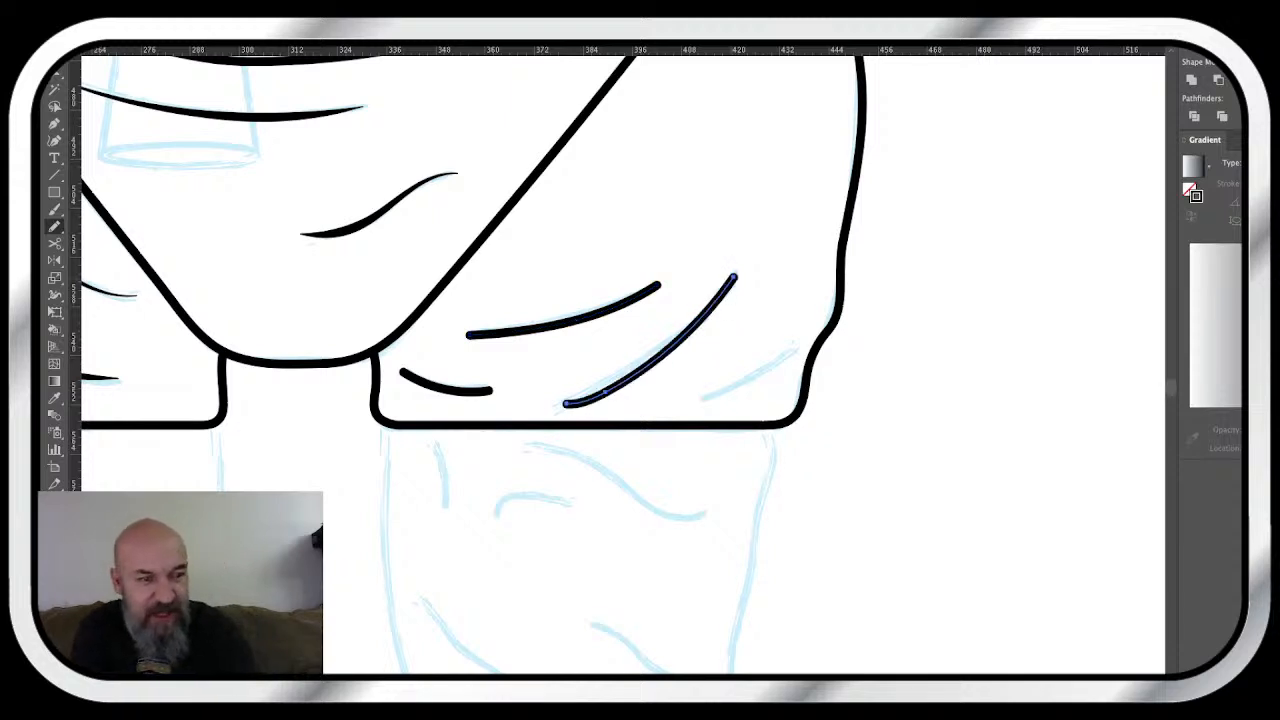
{"action": "key", "text": "ctrl+z"}
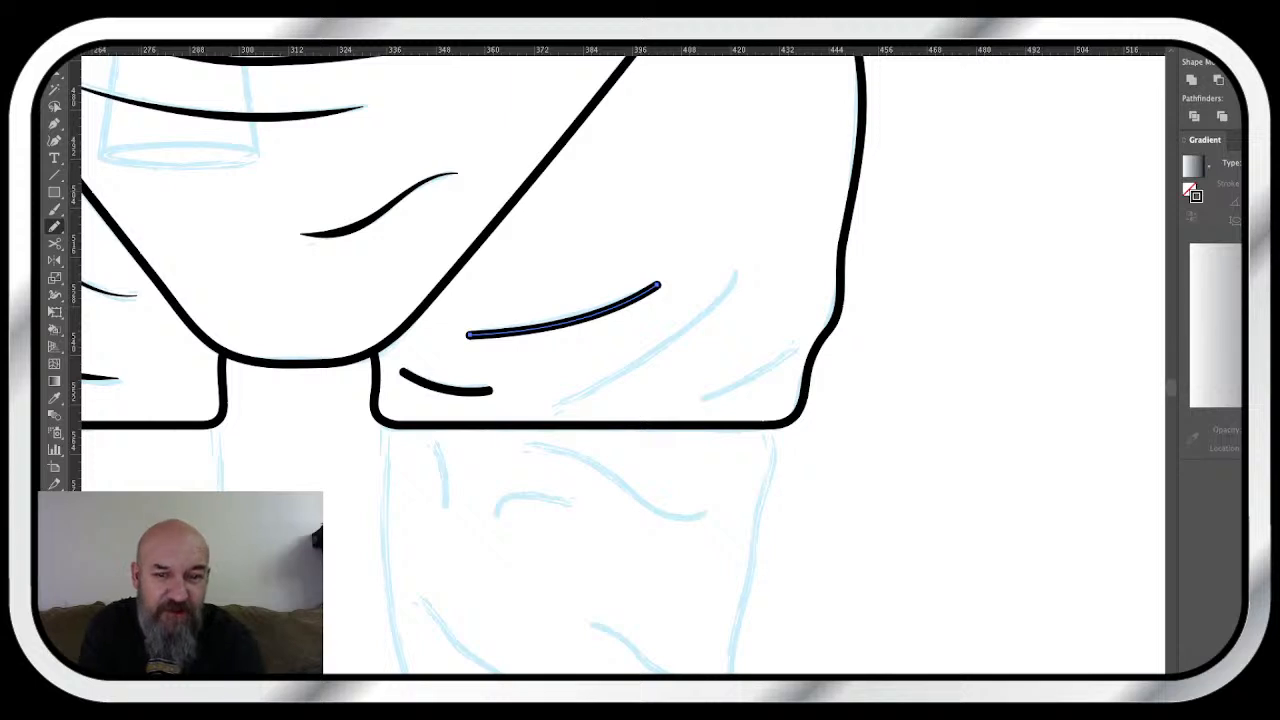
{"action": "key", "text": "p"}
{"action": "left_click", "coordinate": [735, 274]}
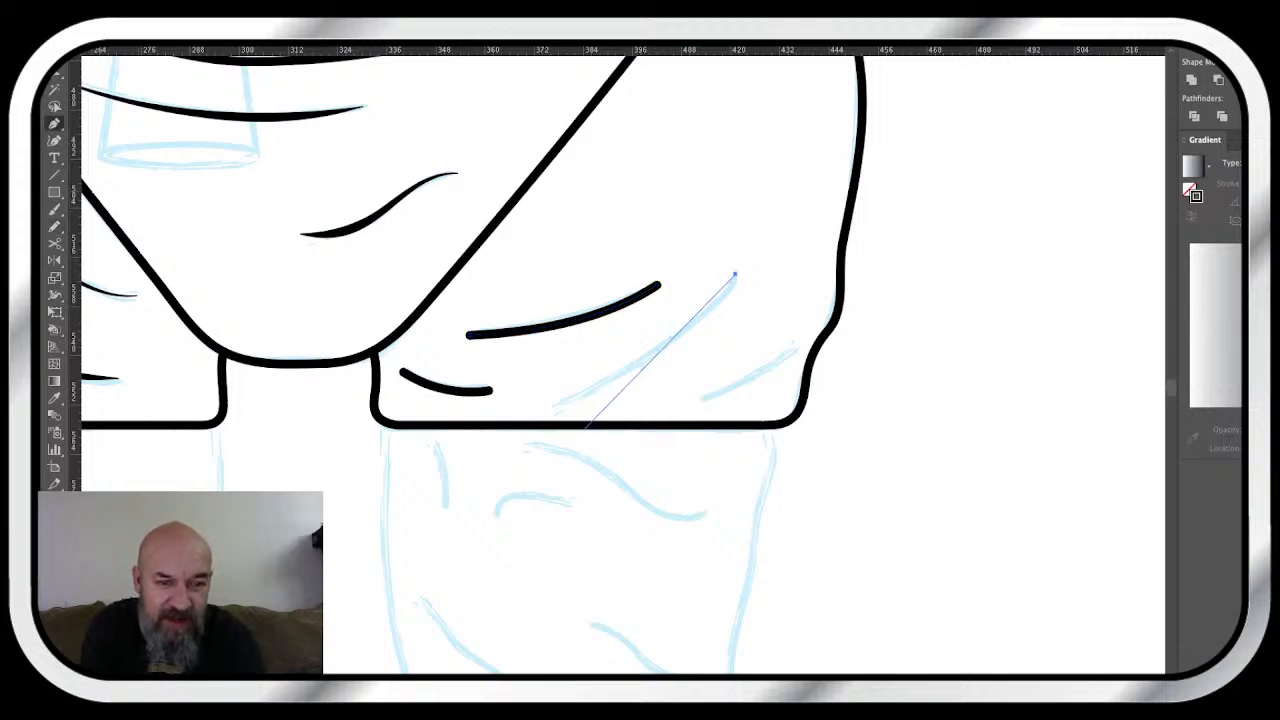
{"action": "left_click_drag", "start_coordinate": [563, 402], "coordinate": [410, 473]}
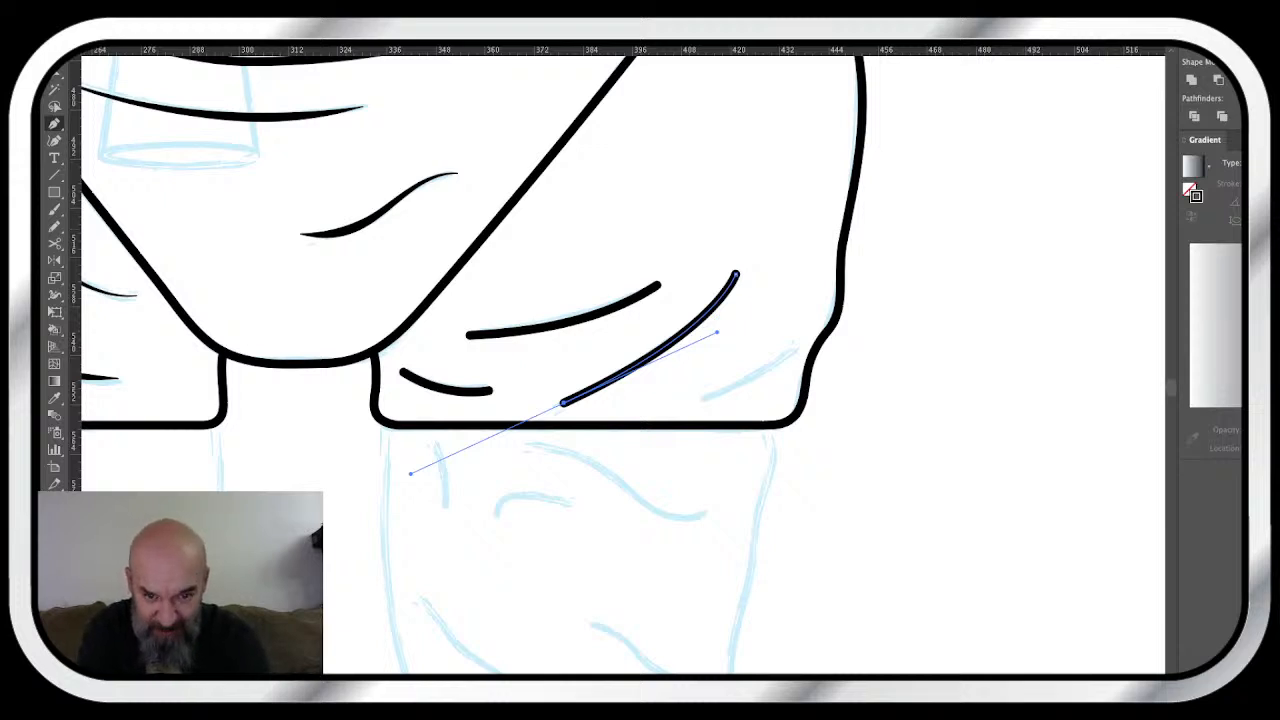
- Draw the short crease near the outer hem corner as a separate curved Pen path
{"action": "key", "text": "super+shift+a"}
{"action": "left_click", "coordinate": [702, 399]}
{"action": "left_click_drag", "start_coordinate": [793, 350], "coordinate": [829, 318]}
{"action": "left_click_drag", "start_coordinate": [488, 321], "coordinate": [673, 318]}
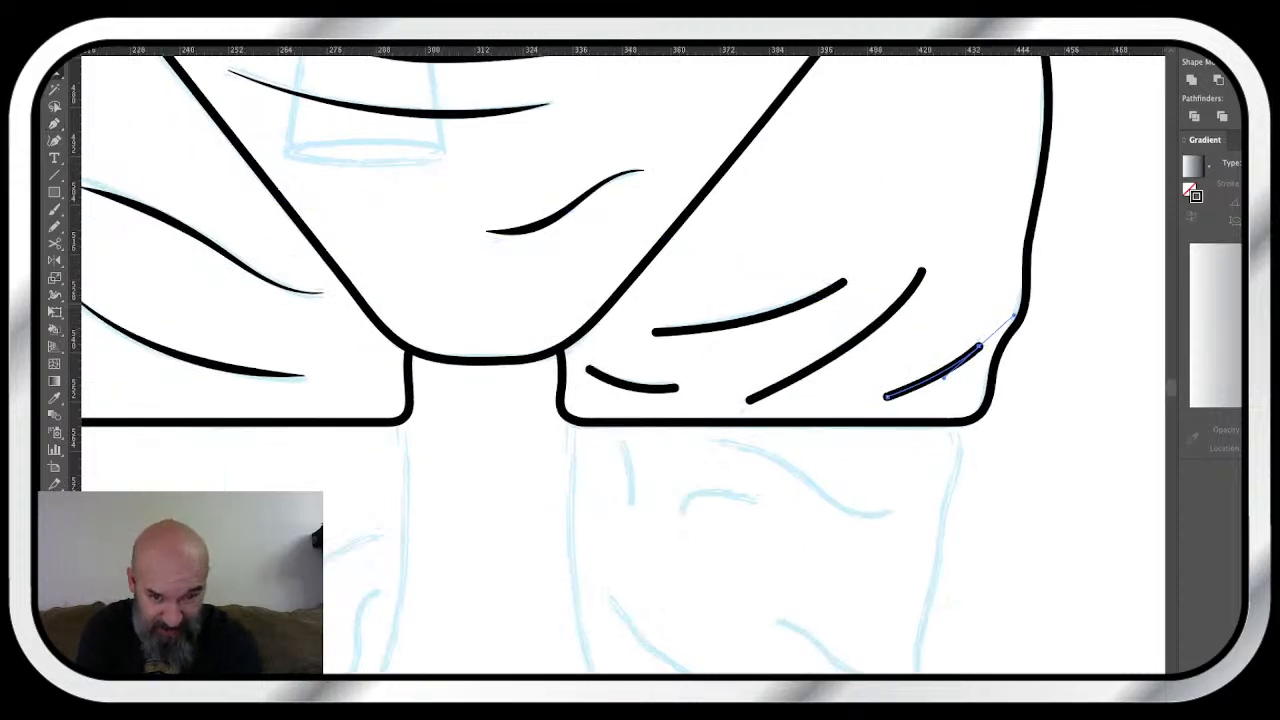
- Select all four new creases on the shorts leg, give them the tapered stroke of the existing creases, and deselect
{"action": "left_click_drag", "start_coordinate": [1015, 316], "coordinate": [877, 264]}
{"action": "mouse_move", "coordinate": [811, 337]}
{"action": "left_mouse_down"}
{"action": "mouse_move", "coordinate": [622, 289]}
{"action": "mouse_move", "coordinate": [630, 257]}
{"action": "left_mouse_up"}
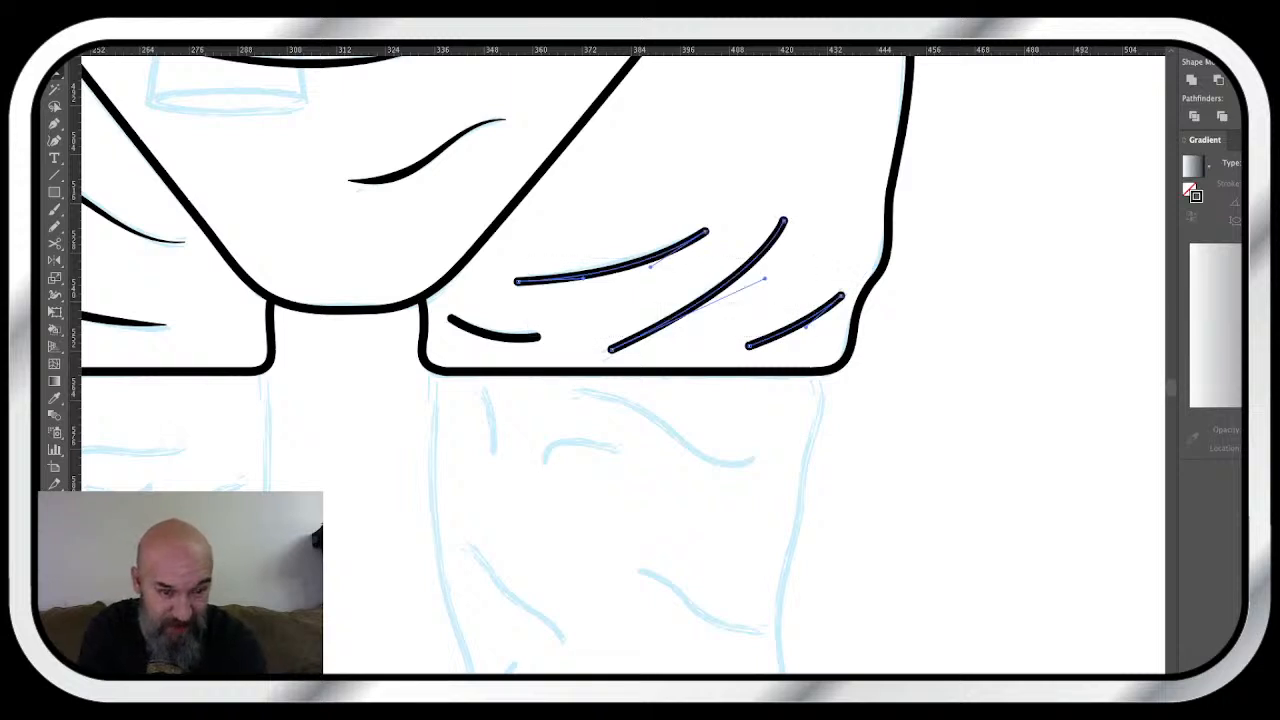
{"action": "left_click", "coordinate": [494, 334], "text": "shift"}
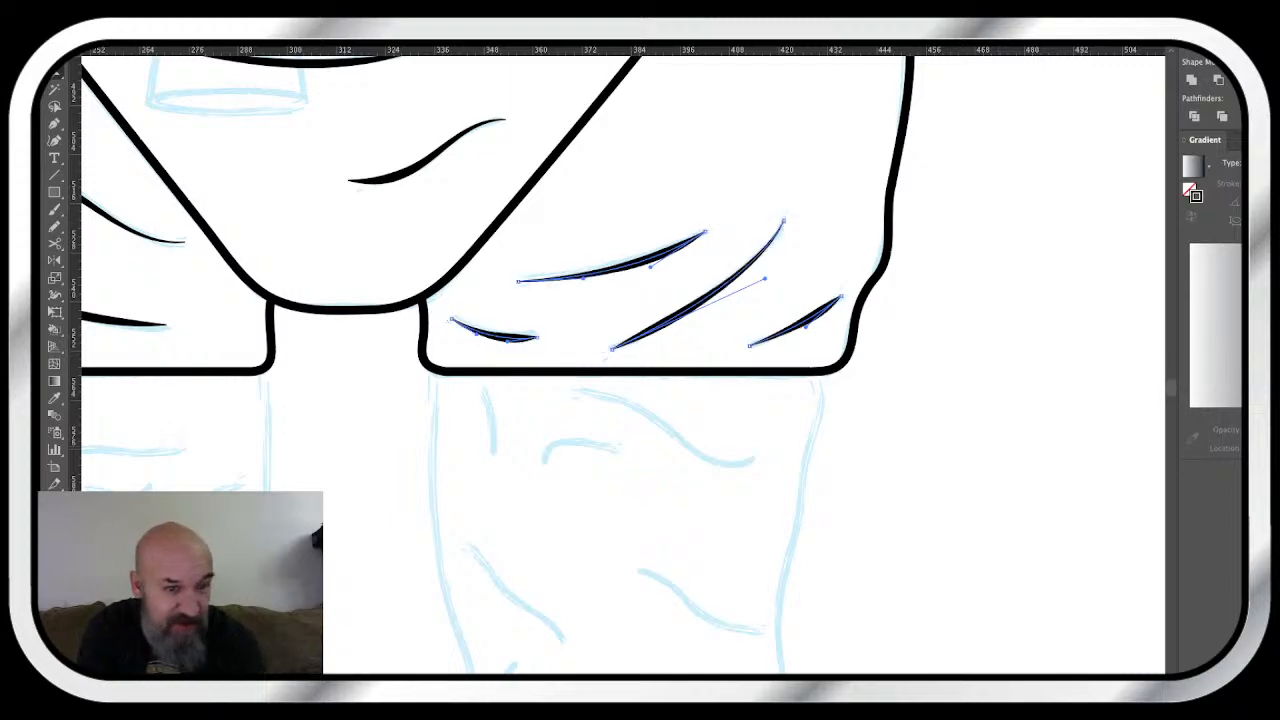
{"action": "key", "text": "super+shift+a"}
- Review the inked shorts legs and examine the sketched lower legs and feet
{"action": "scroll", "coordinate": [622, 364], "scroll_direction": "up", "scroll_amount": 4}
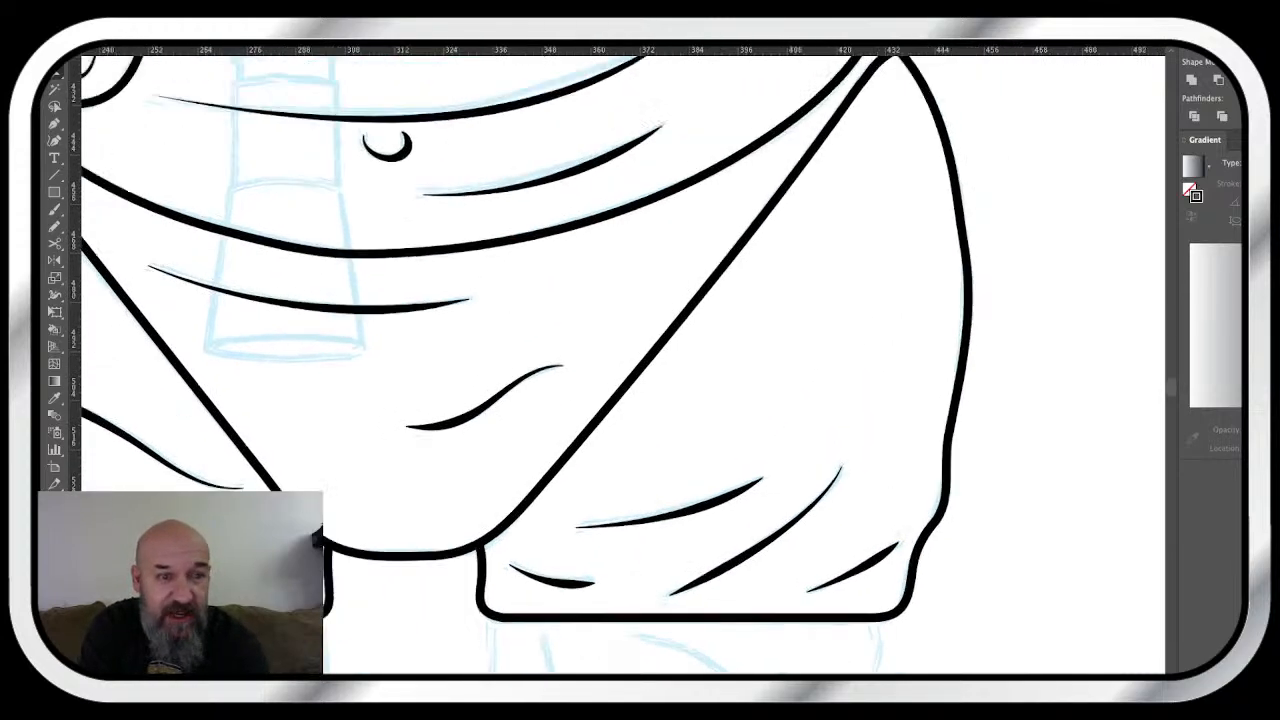
{"action": "scroll", "coordinate": [622, 364], "scroll_direction": "down", "scroll_amount": 3}
{"action": "scroll", "coordinate": [622, 364], "scroll_direction": "left", "scroll_amount": 2}
{"action": "scroll", "coordinate": [622, 364], "scroll_direction": "down", "scroll_amount": 3}
{"action": "scroll", "coordinate": [622, 364], "scroll_direction": "left", "scroll_amount": 4}
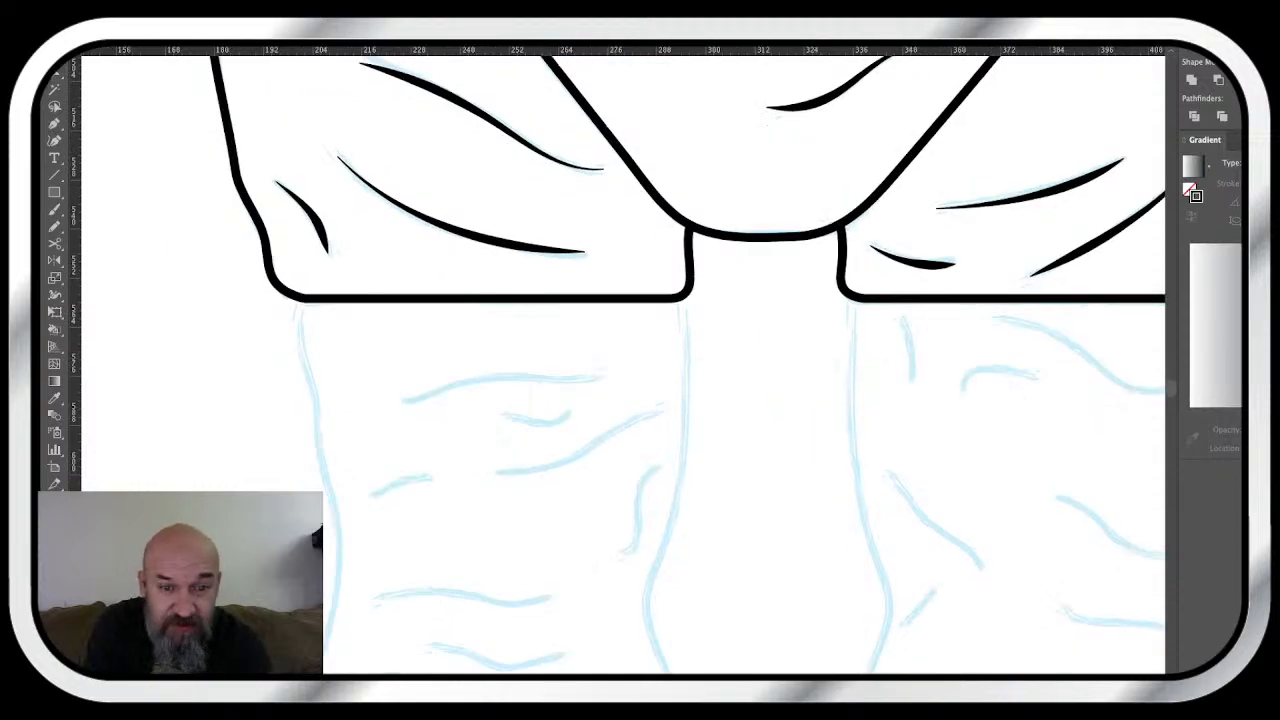
{"action": "key", "text": "super+minus"}
{"action": "key", "text": "super+minus"}
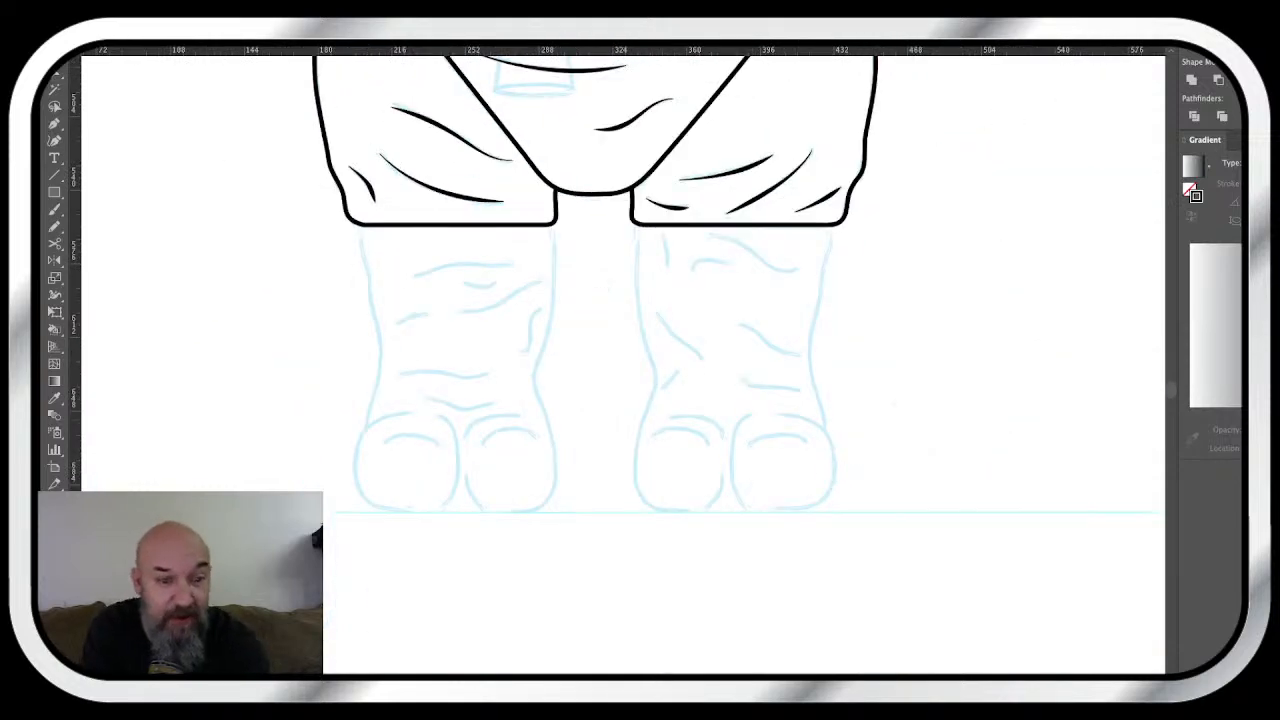
{"action": "scroll", "coordinate": [622, 364], "scroll_direction": "up", "scroll_amount": 2}
{"action": "scroll", "coordinate": [622, 364], "scroll_direction": "right", "scroll_amount": 2}
{"action": "scroll", "coordinate": [622, 364], "scroll_direction": "up", "scroll_amount": 3}
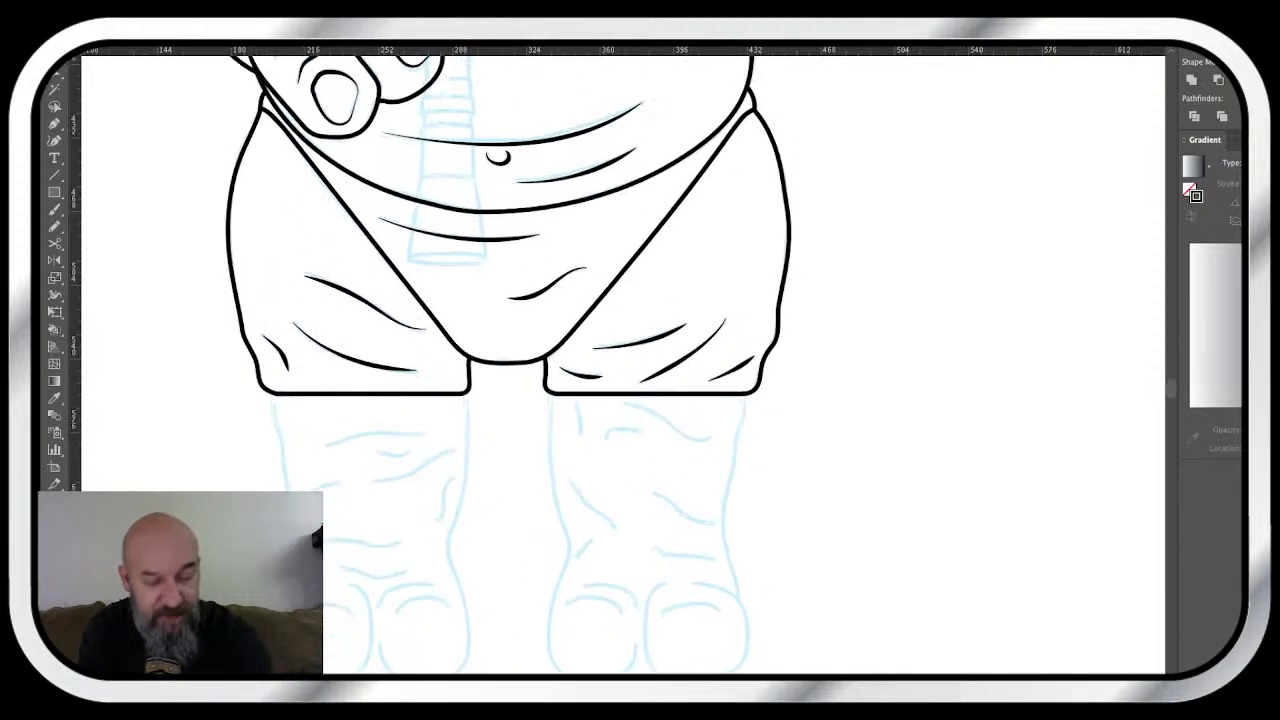
{"action": "scroll", "coordinate": [622, 364], "scroll_direction": "down", "scroll_amount": 2}
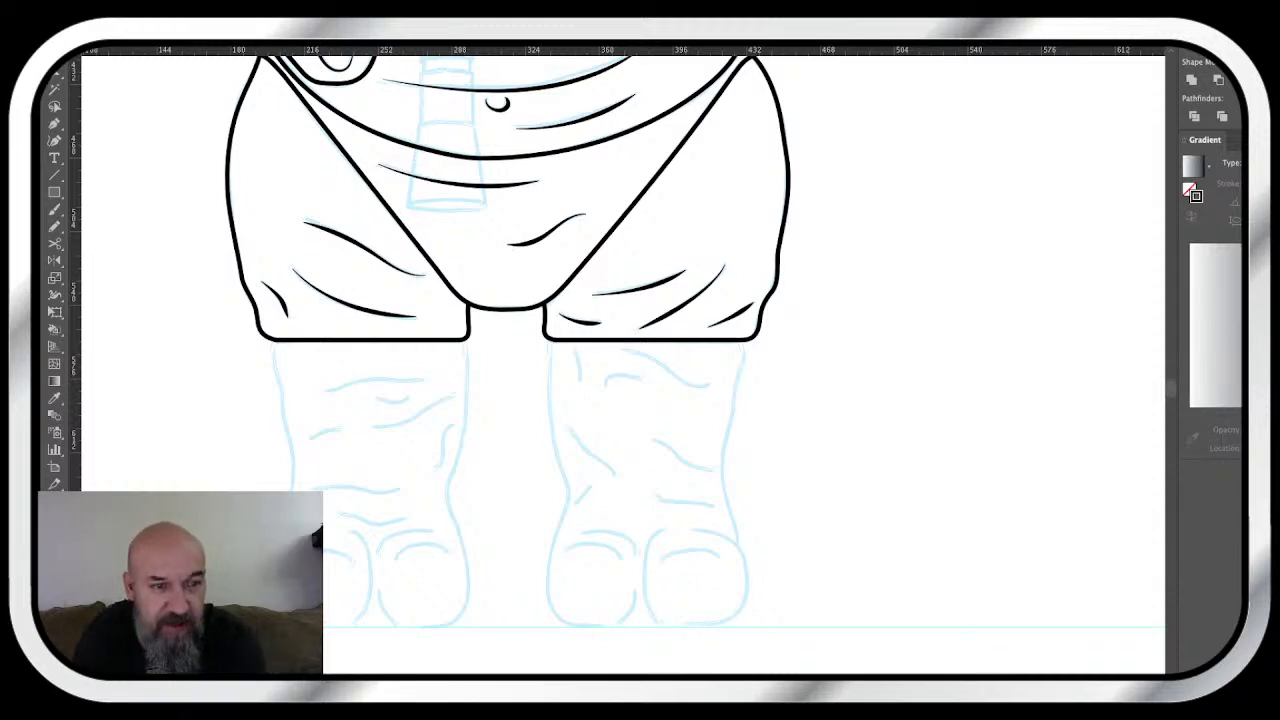
{"action": "key", "text": "super+plus"}
{"action": "scroll", "coordinate": [615, 338], "scroll_direction": "down", "scroll_amount": 3}
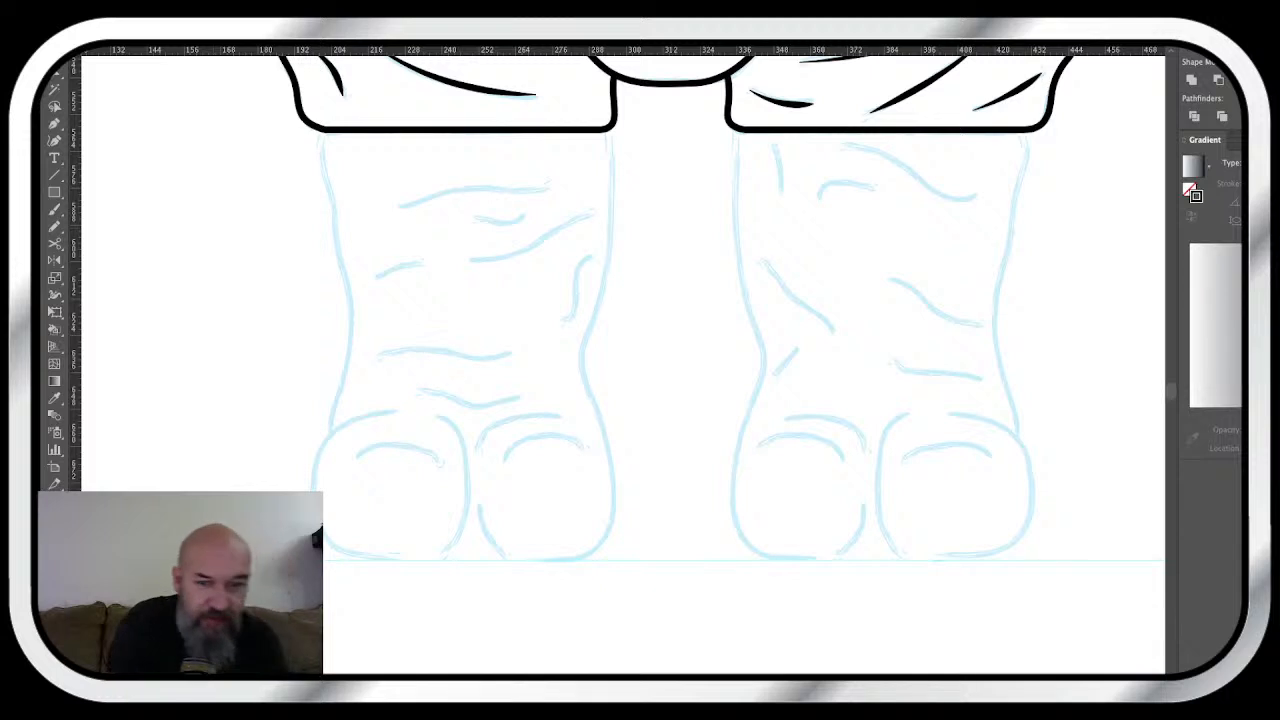
{"action": "scroll", "coordinate": [623, 364], "scroll_direction": "down", "scroll_amount": 1}
{"action": "scroll", "coordinate": [623, 364], "scroll_direction": "left", "scroll_amount": 3}
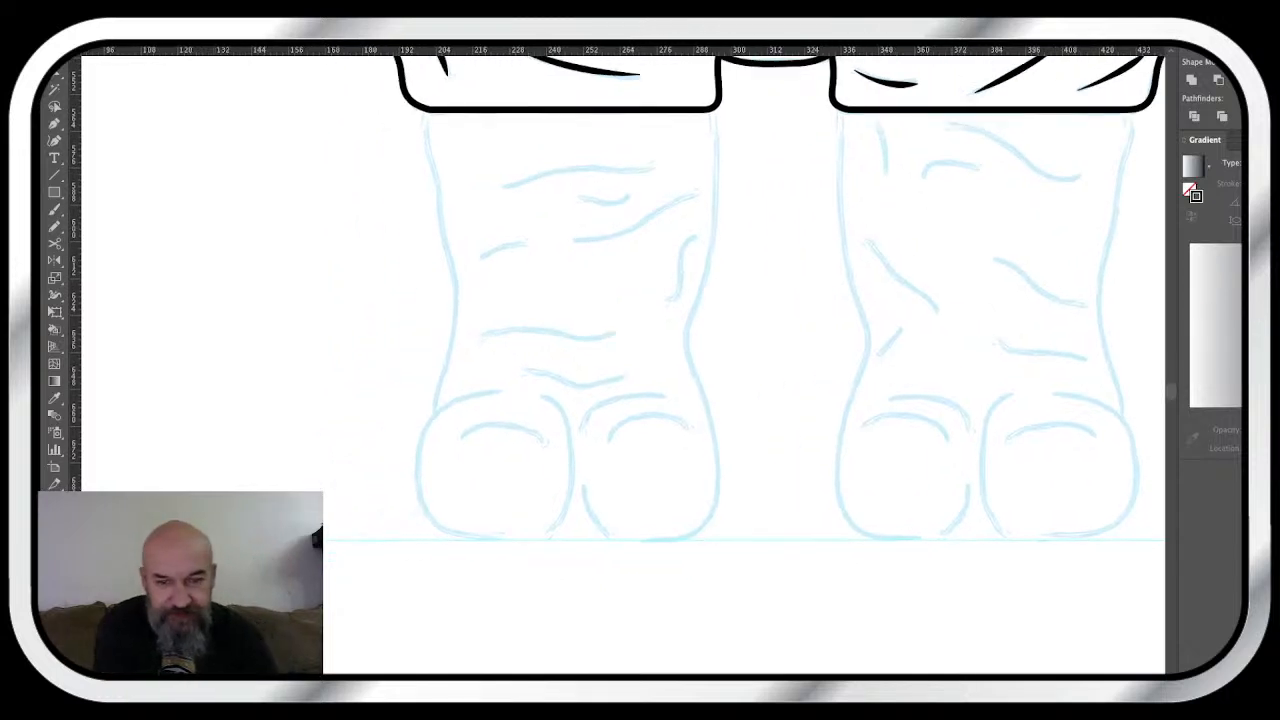
{"action": "scroll", "coordinate": [623, 364], "scroll_direction": "up", "scroll_amount": 2}
{"action": "scroll", "coordinate": [623, 364], "scroll_direction": "right", "scroll_amount": 6}
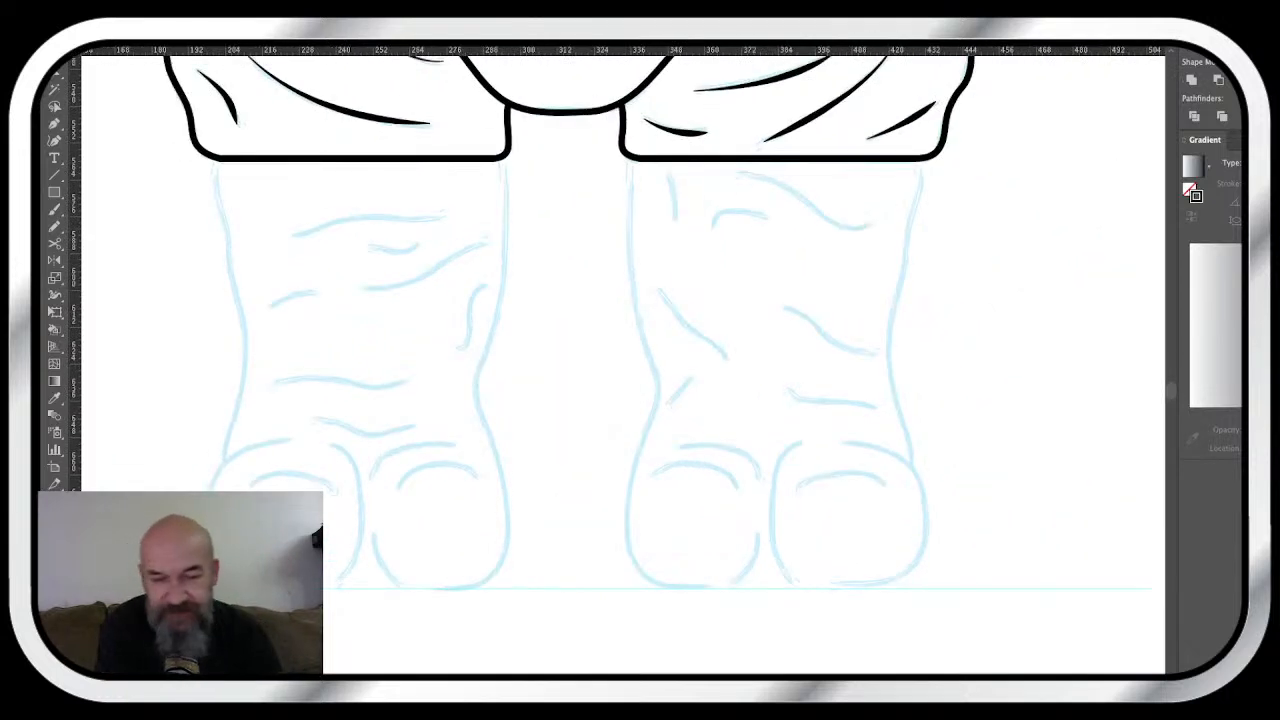
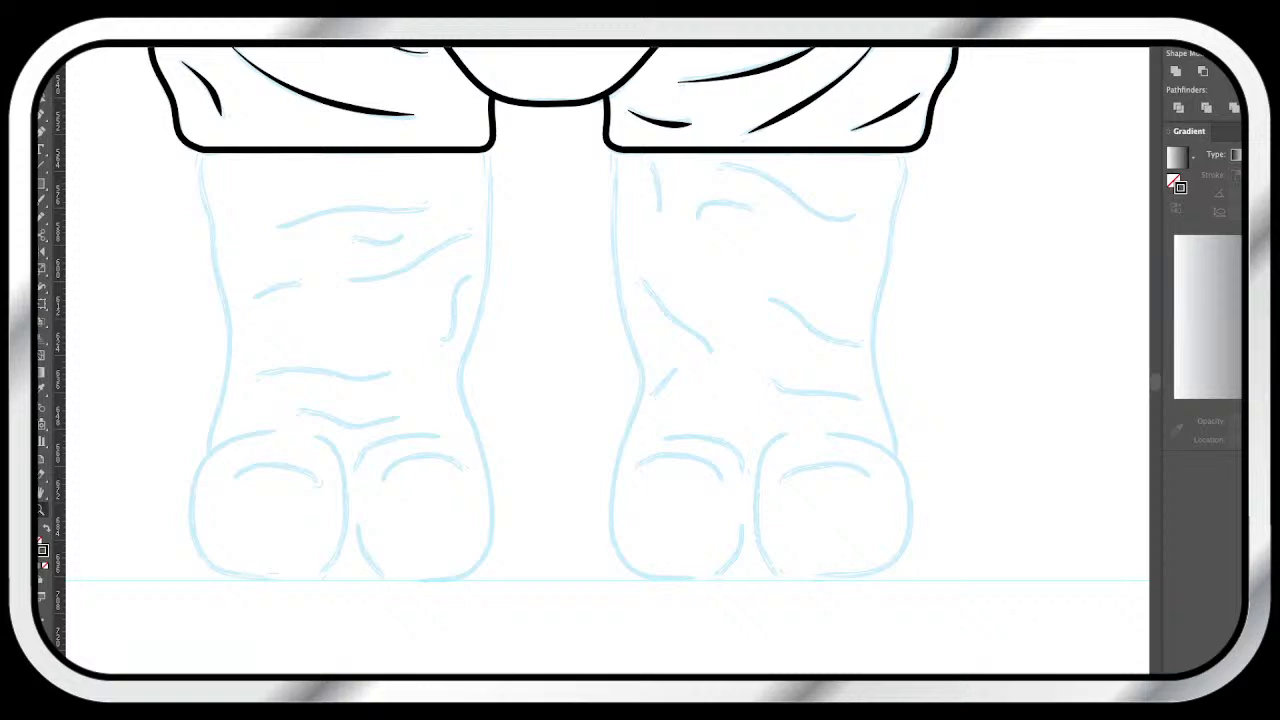
- Trace the first lower leg with the Pencil: the inner side down around the inner toe, and the outer side down to the outer toe
{"action": "scroll", "coordinate": [624, 318], "scroll_direction": "left", "scroll_amount": 5}
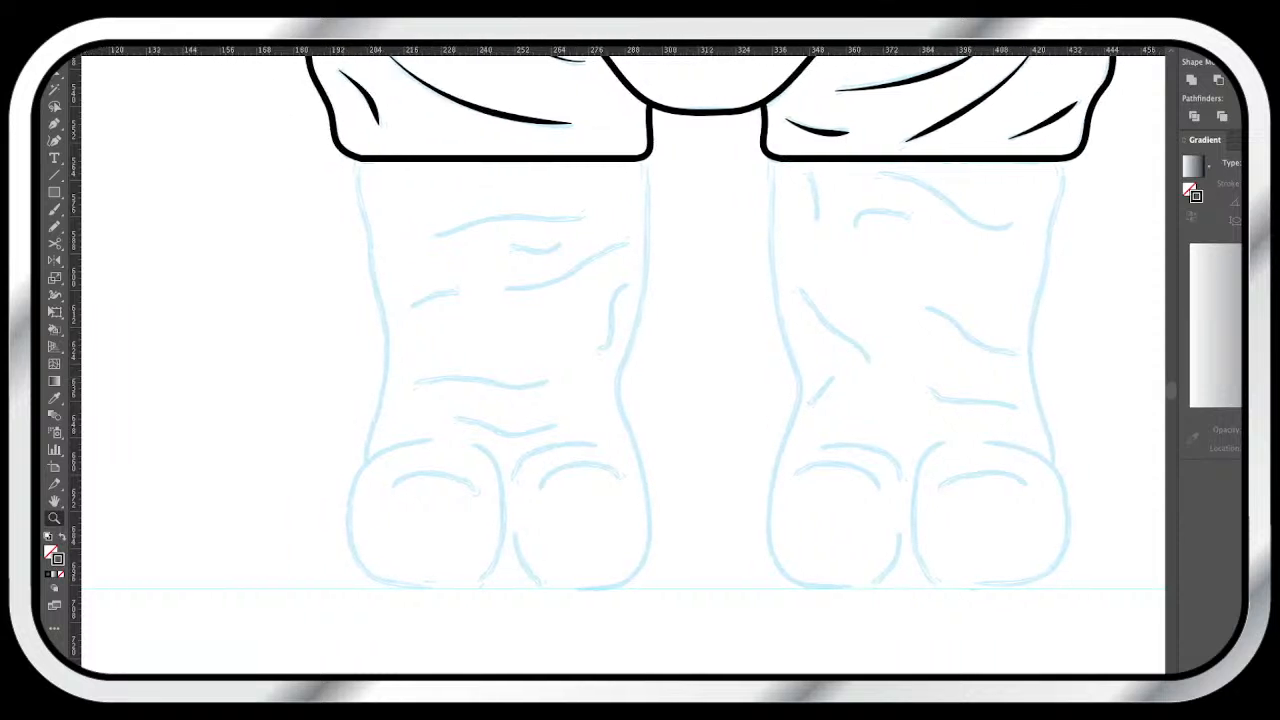
{"action": "key", "text": "n"}
{"action": "mouse_move", "coordinate": [648, 166]}
{"action": "left_mouse_down"}
{"action": "mouse_move", "coordinate": [642, 290]}
{"action": "mouse_move", "coordinate": [617, 383]}
{"action": "mouse_move", "coordinate": [647, 542]}
{"action": "mouse_move", "coordinate": [612, 585]}
{"action": "mouse_move", "coordinate": [540, 585]}
{"action": "mouse_move", "coordinate": [504, 520]}
{"action": "left_mouse_up"}
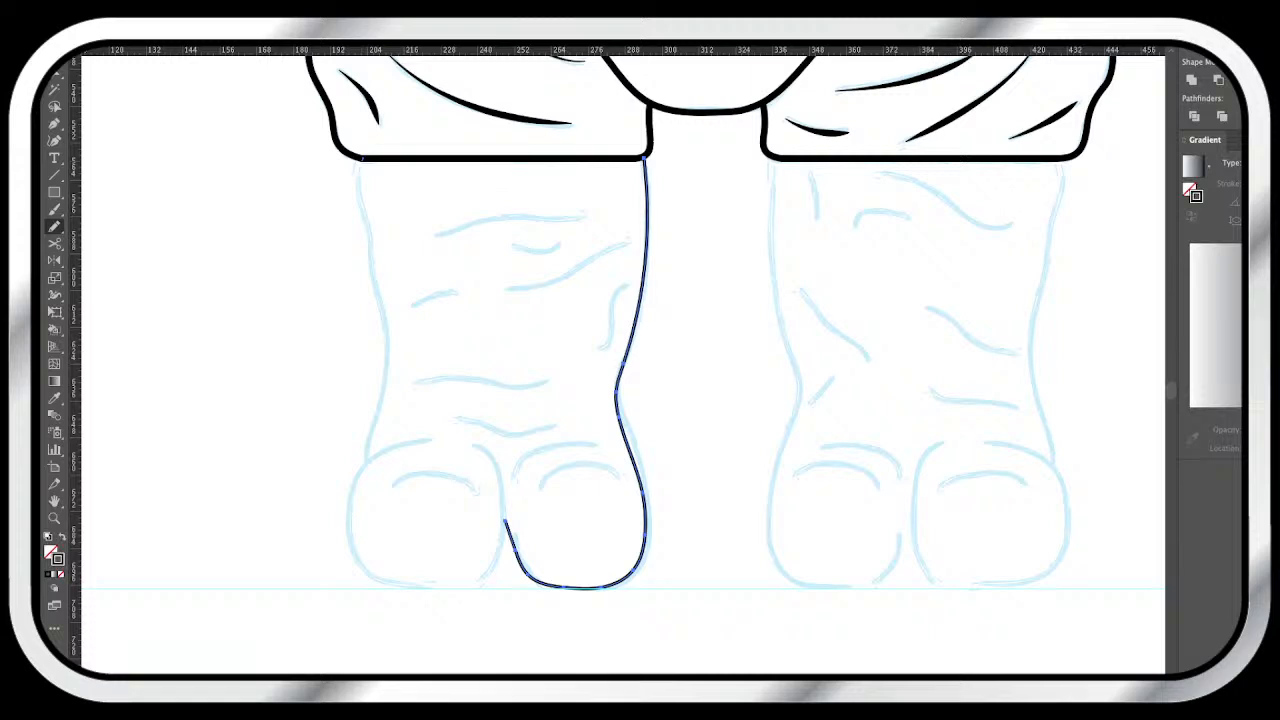
{"action": "mouse_move", "coordinate": [358, 160]}
{"action": "left_mouse_down"}
{"action": "mouse_move", "coordinate": [386, 376]}
{"action": "mouse_move", "coordinate": [365, 462]}
{"action": "left_mouse_up"}
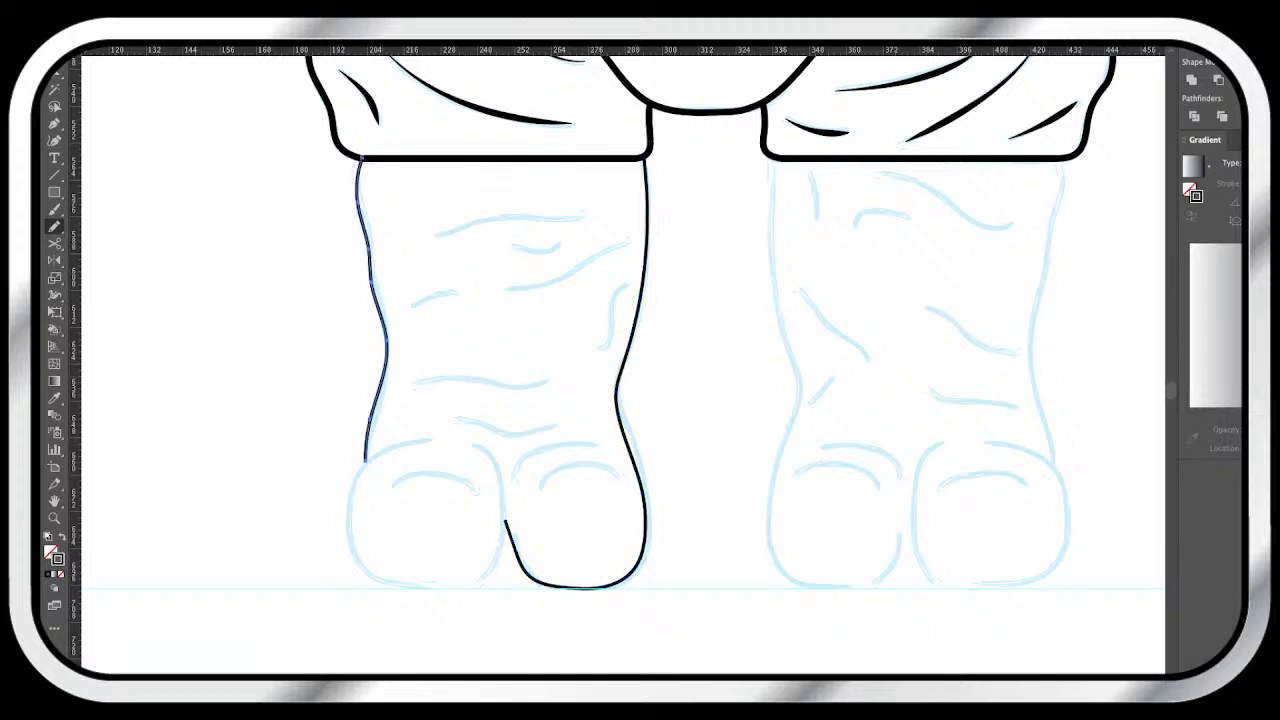
- Trace the rounded outer toe with the Pencil, leaving a gap at its top, and round off its lower inner curve
{"action": "scroll", "coordinate": [620, 360], "scroll_direction": "down", "scroll_amount": 4}
{"action": "scroll", "coordinate": [620, 360], "scroll_direction": "left", "scroll_amount": 3}
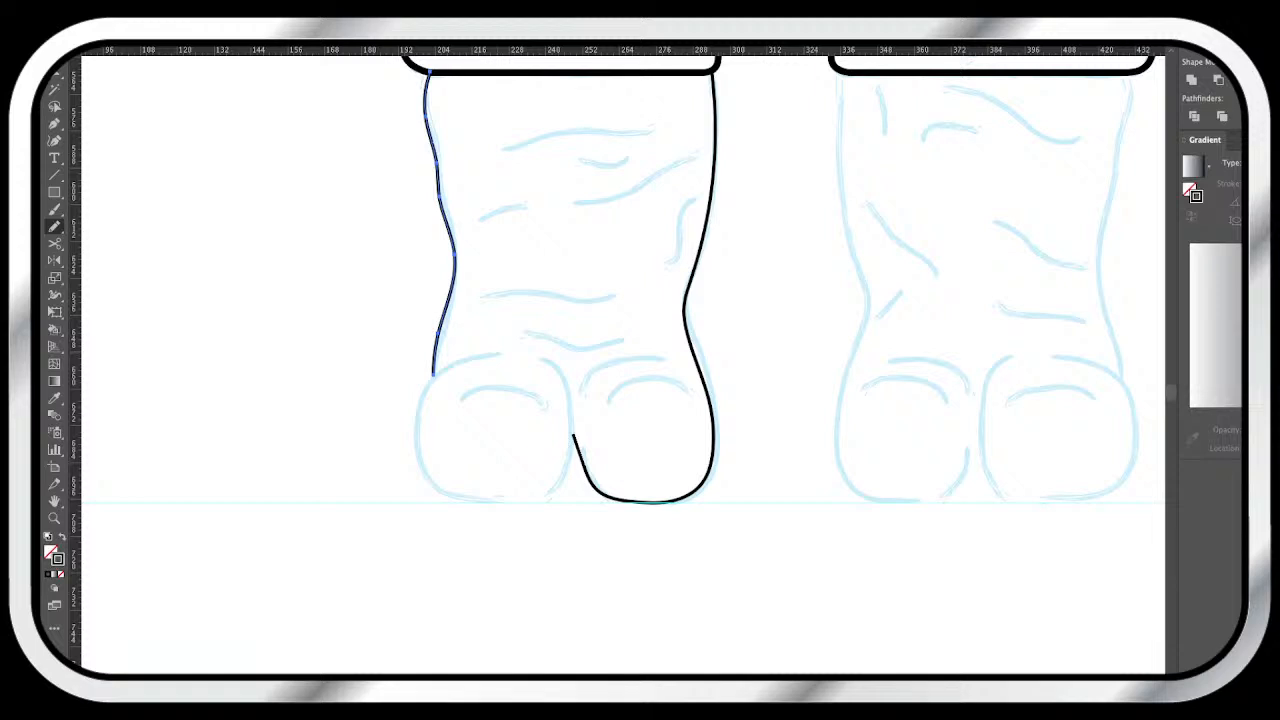
{"action": "mouse_move", "coordinate": [478, 355]}
{"action": "left_mouse_down"}
{"action": "mouse_move", "coordinate": [421, 394]}
{"action": "mouse_move", "coordinate": [410, 440]}
{"action": "left_mouse_up"}
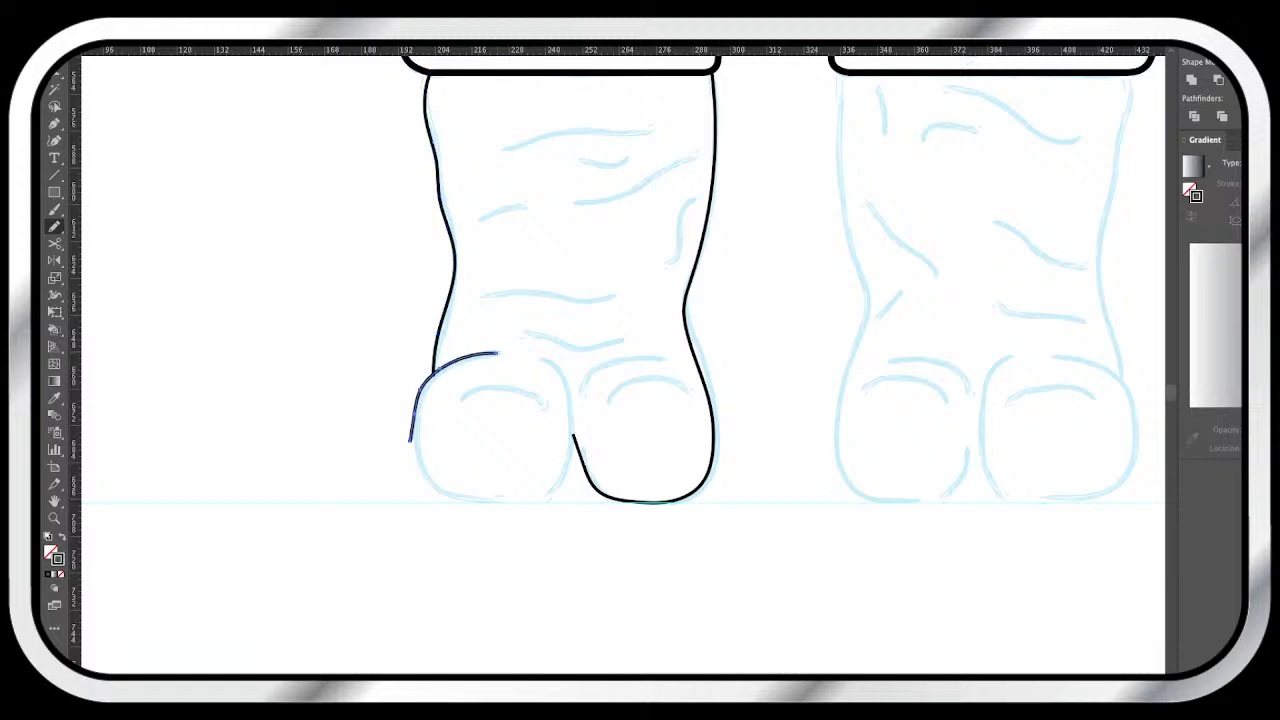
{"action": "key", "text": "ctrl+z"}
{"action": "mouse_move", "coordinate": [497, 354]}
{"action": "left_mouse_down"}
{"action": "mouse_move", "coordinate": [424, 397]}
{"action": "mouse_move", "coordinate": [498, 500]}
{"action": "mouse_move", "coordinate": [572, 436]}
{"action": "mouse_move", "coordinate": [571, 395]}
{"action": "mouse_move", "coordinate": [536, 357]}
{"action": "left_mouse_up"}
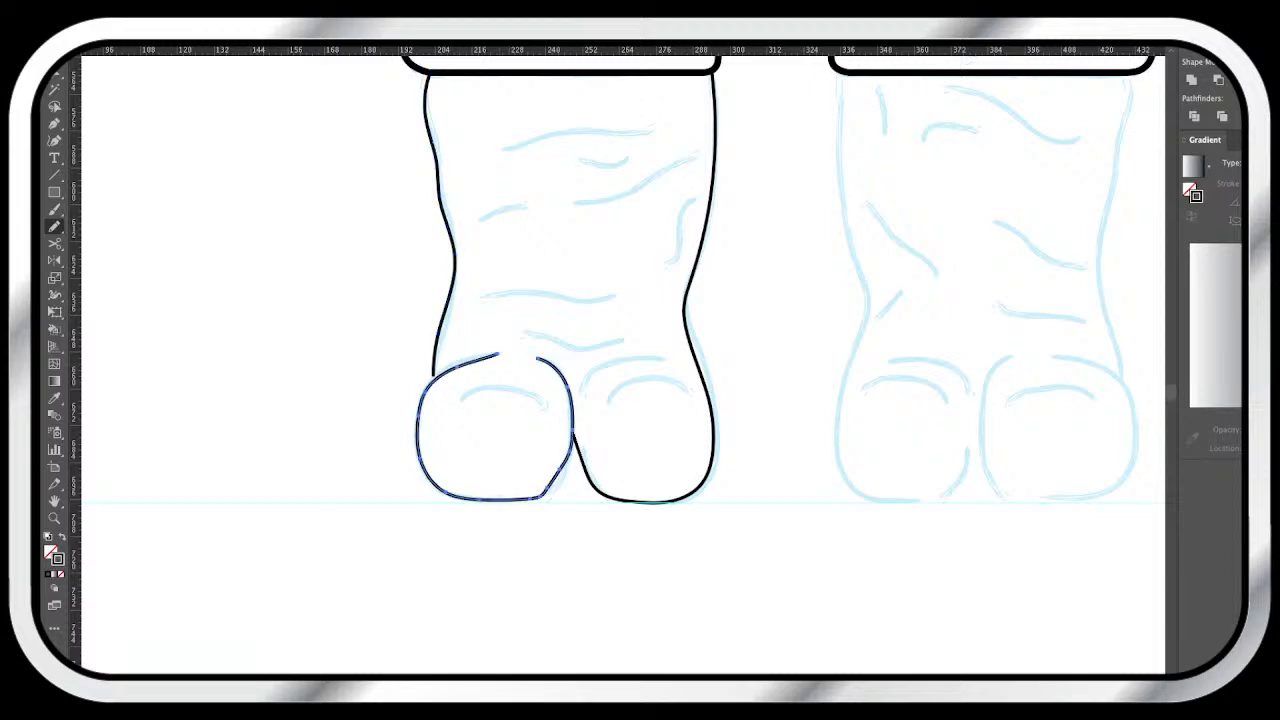
{"action": "key", "text": "v"}
{"action": "left_click_drag", "start_coordinate": [546, 489], "coordinate": [570, 450]}
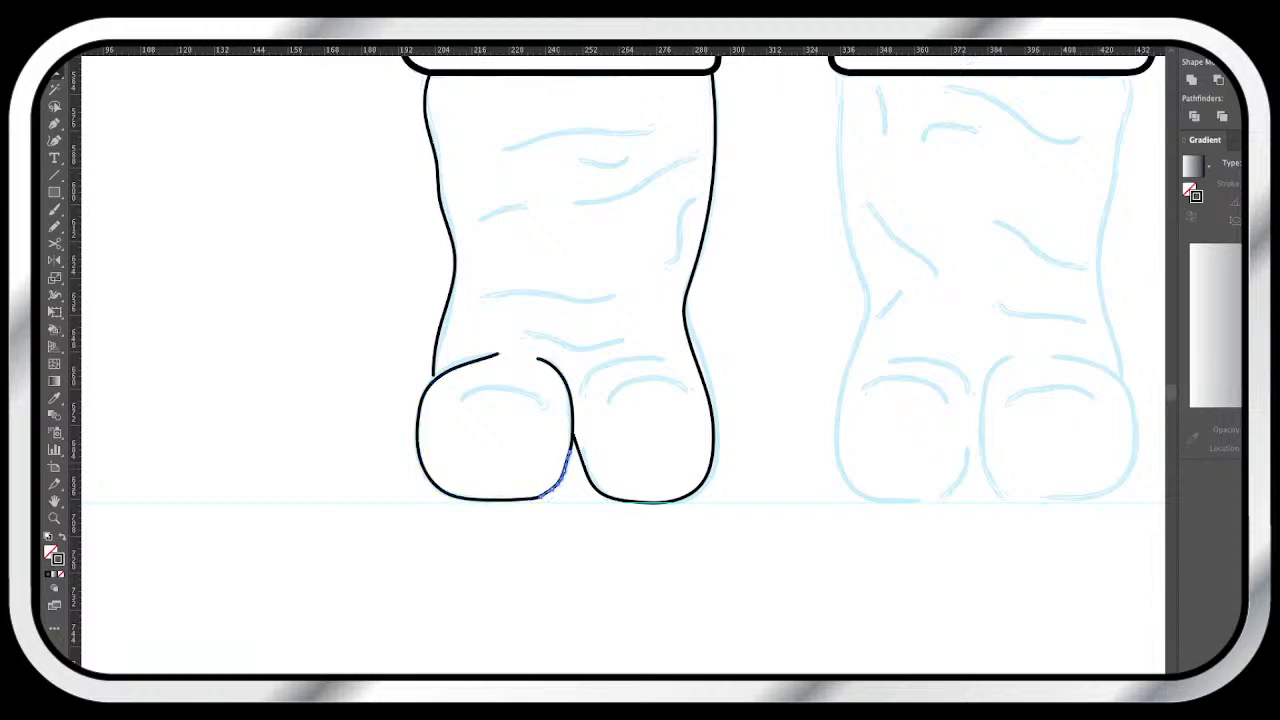
- Select the leg and toe outlines, match their stroke to the thicker shorts outline with the Eyedropper, and deselect
{"action": "left_click", "coordinate": [573, 436]}
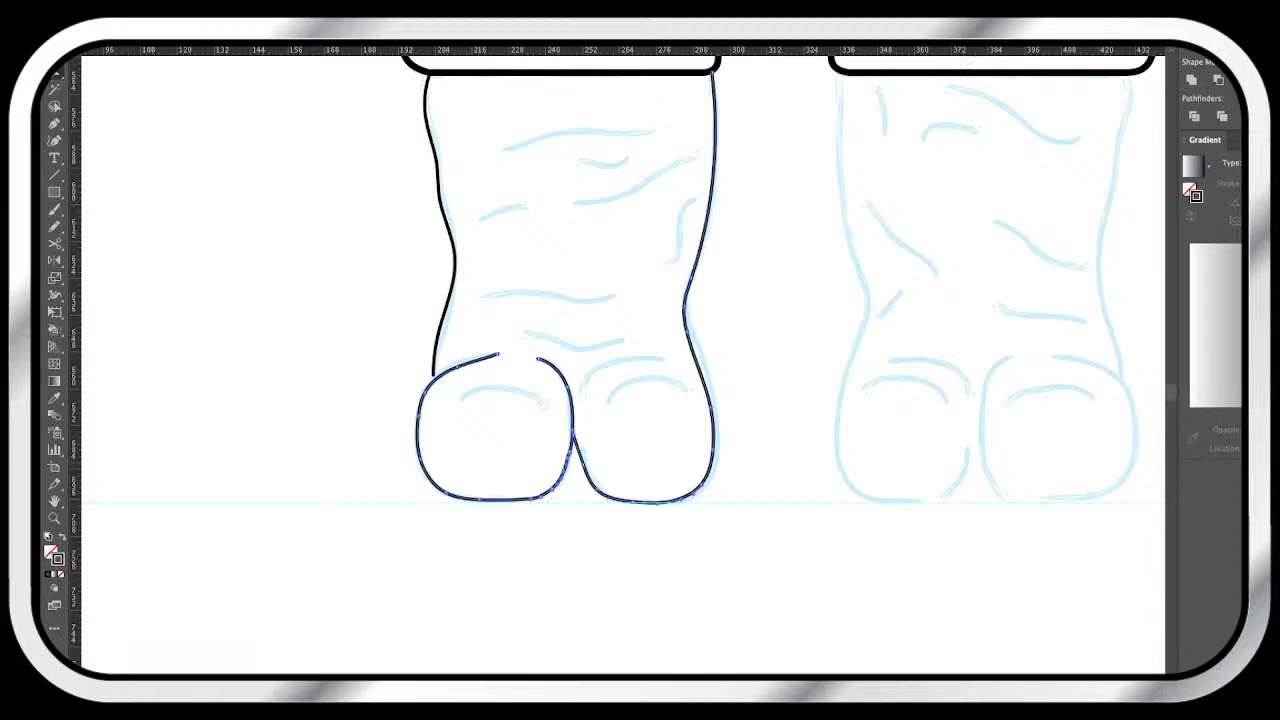
{"action": "left_click", "coordinate": [453, 280], "text": "shift"}
{"action": "key", "text": "i"}
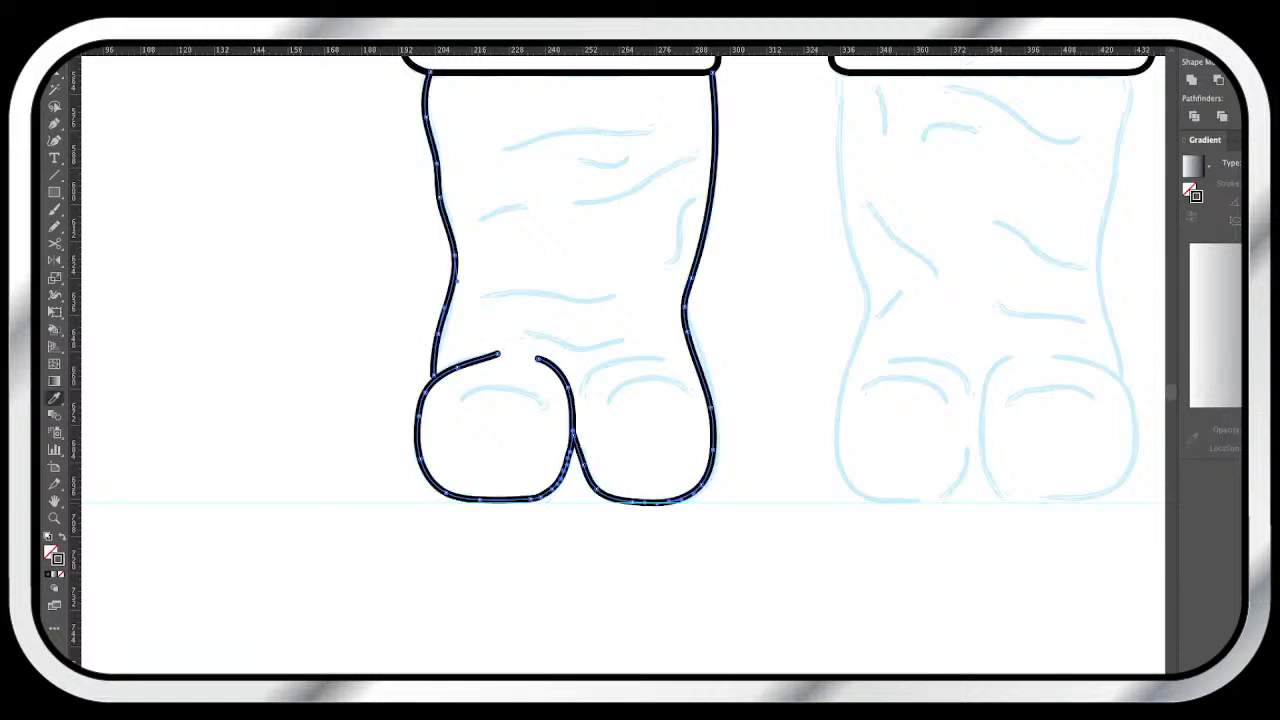
{"action": "key", "text": "a"}
{"action": "key", "text": "super+shift+a"}
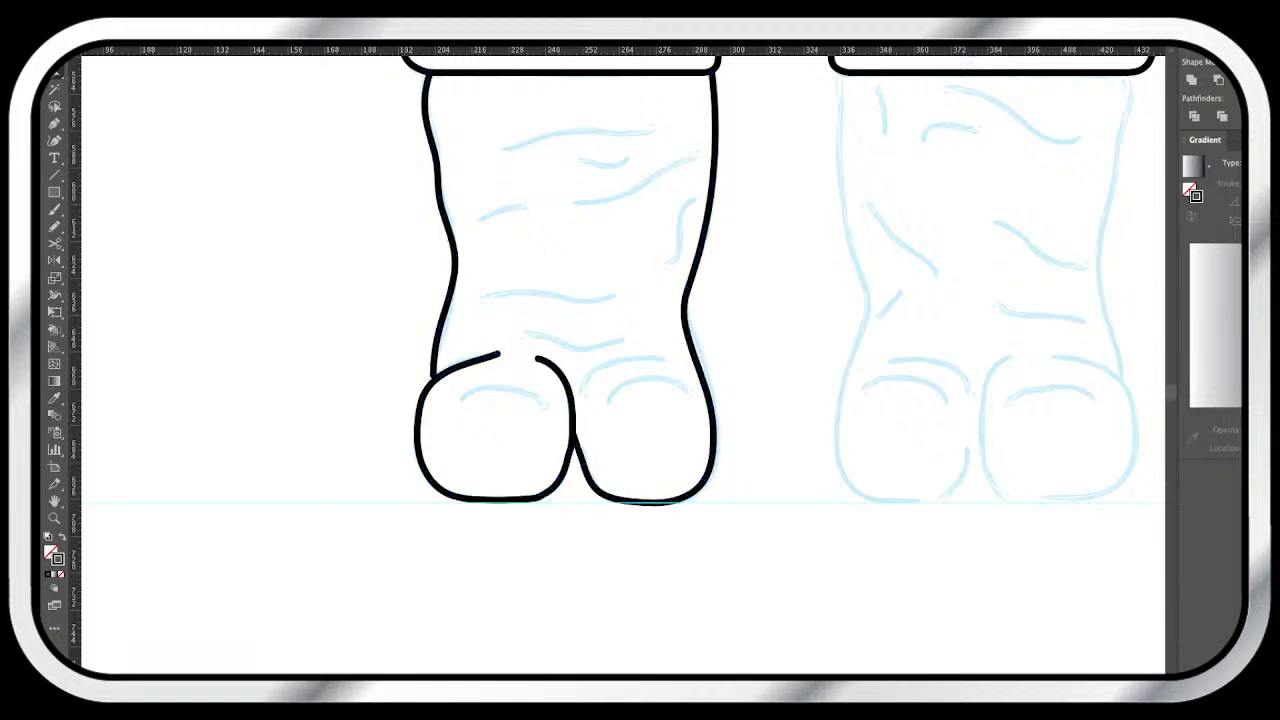
- Reshape the upper end of the inner toe's outline so it curves in to meet the outer toe's edge
{"action": "key", "text": "h"}
{"action": "key", "text": "z"}
{"action": "left_click", "coordinate": [633, 432]}
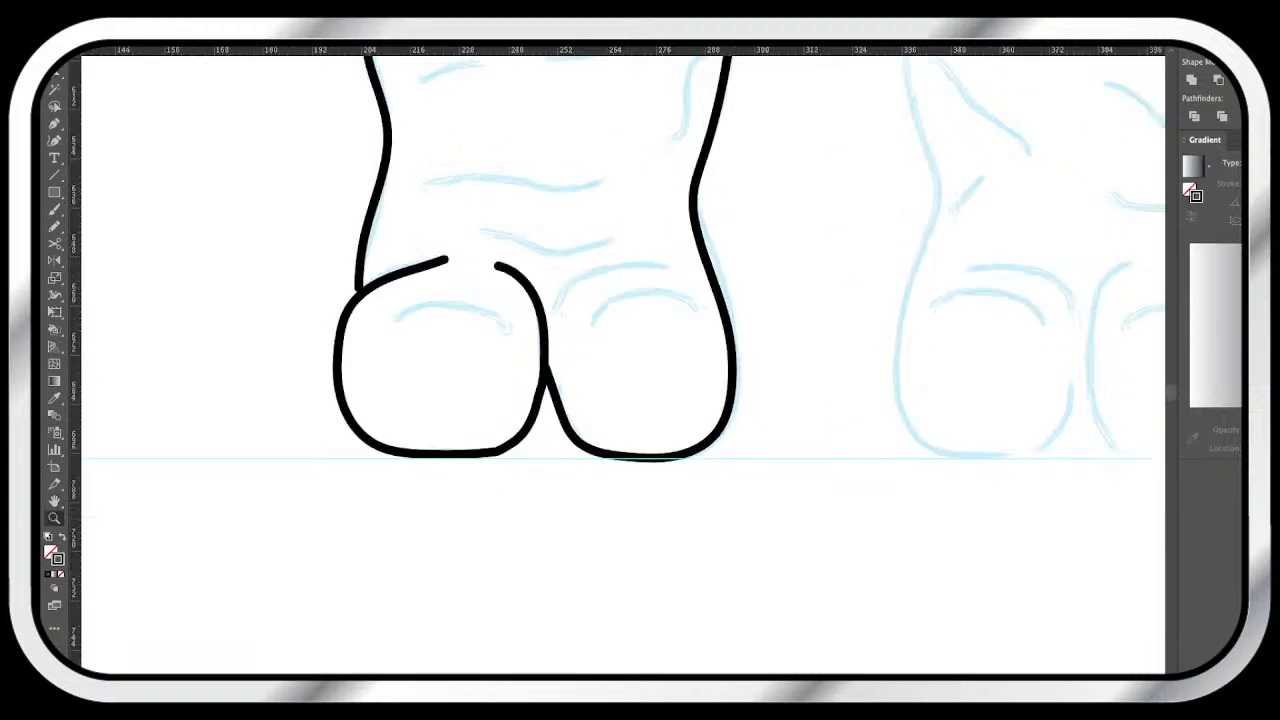
{"action": "left_click", "coordinate": [456, 277]}
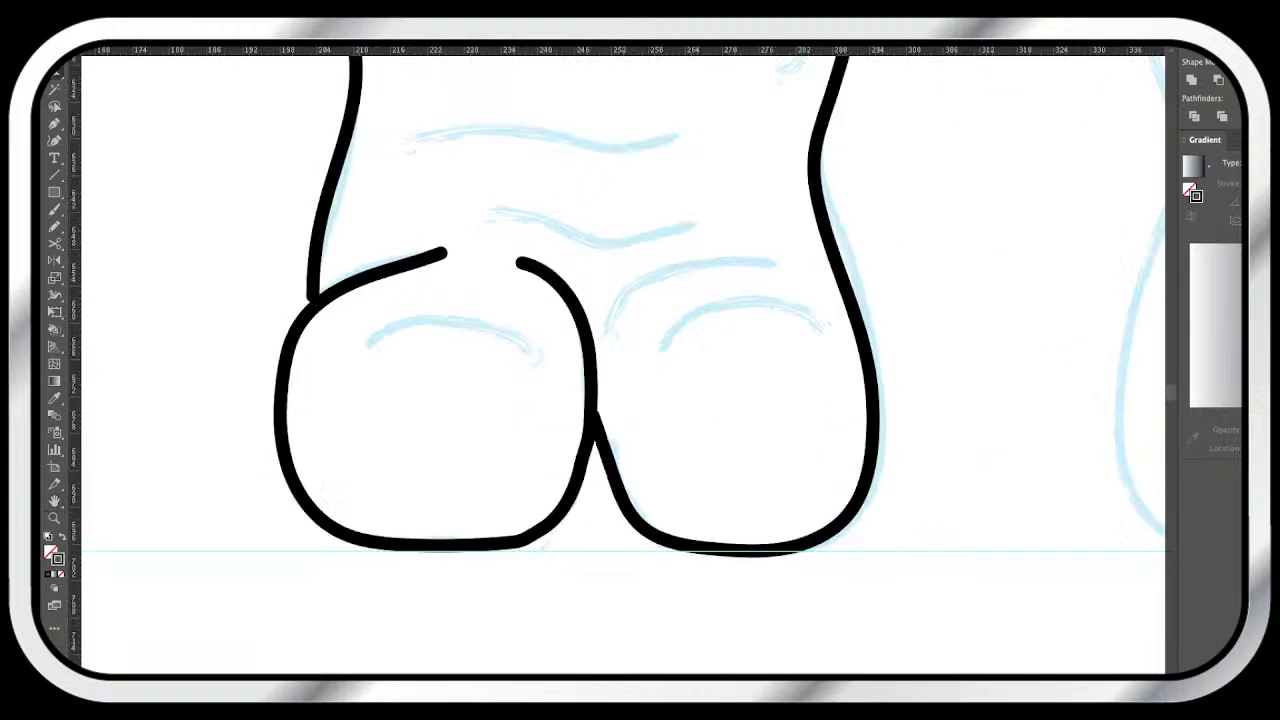
{"action": "left_click", "coordinate": [868, 361]}
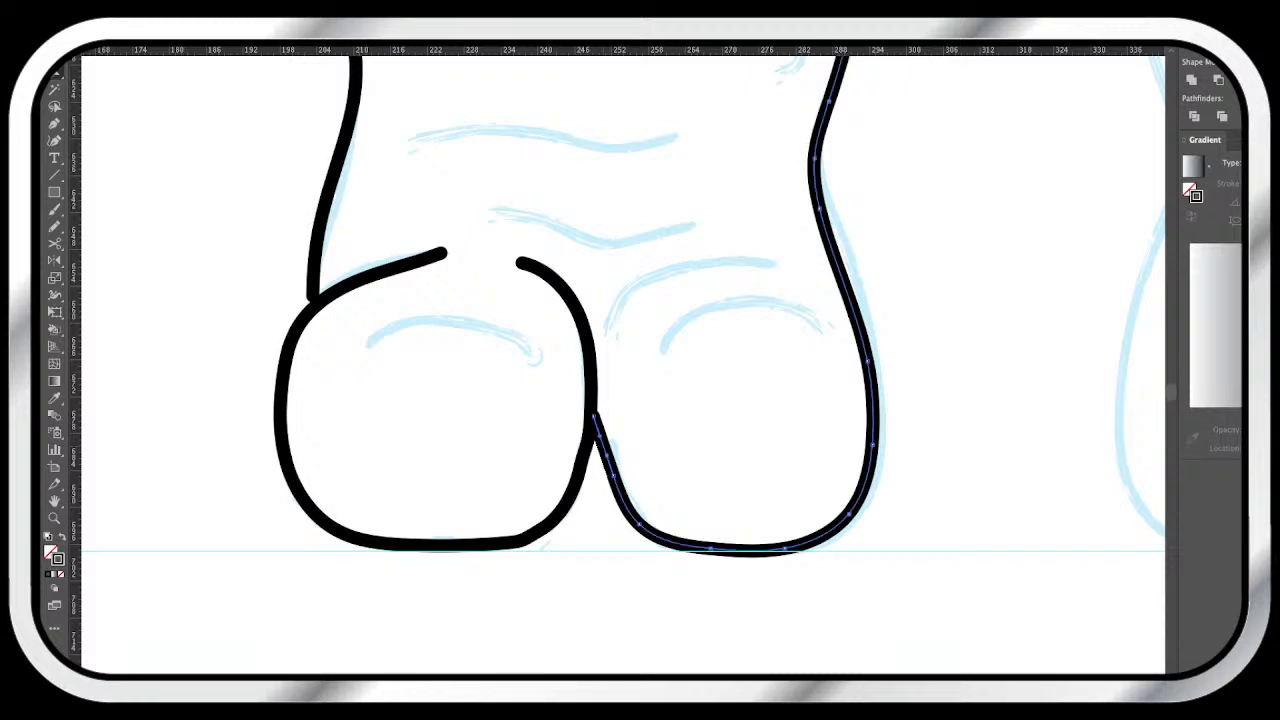
{"action": "left_click_drag", "start_coordinate": [594, 416], "coordinate": [605, 433]}
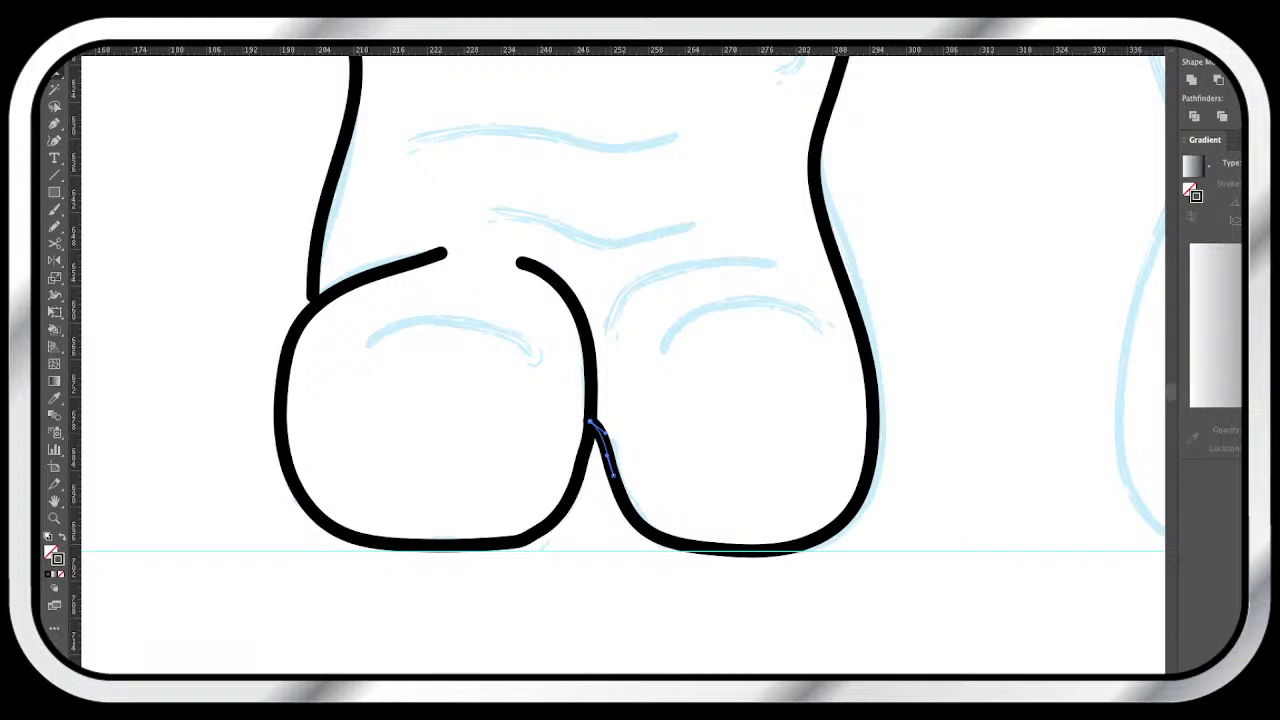
{"action": "key", "text": "super+shift+a"}
{"action": "left_click", "coordinate": [591, 424]}
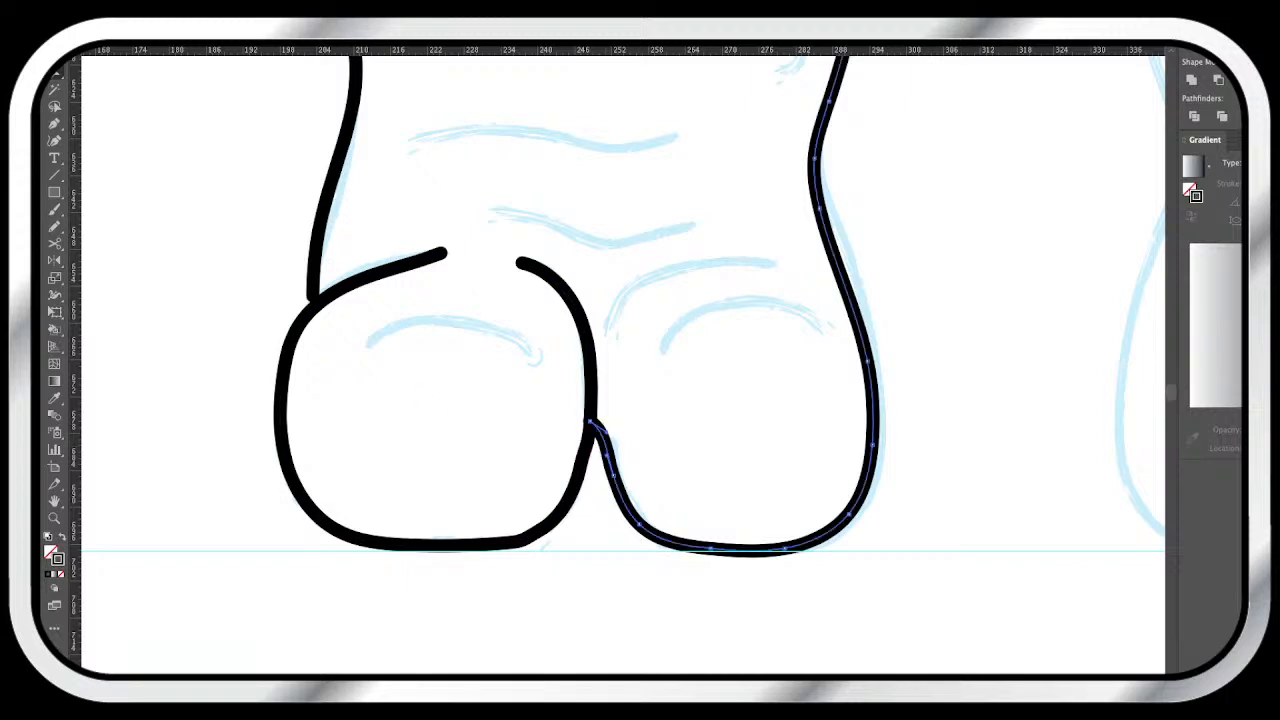
{"action": "left_click", "coordinate": [591, 424]}
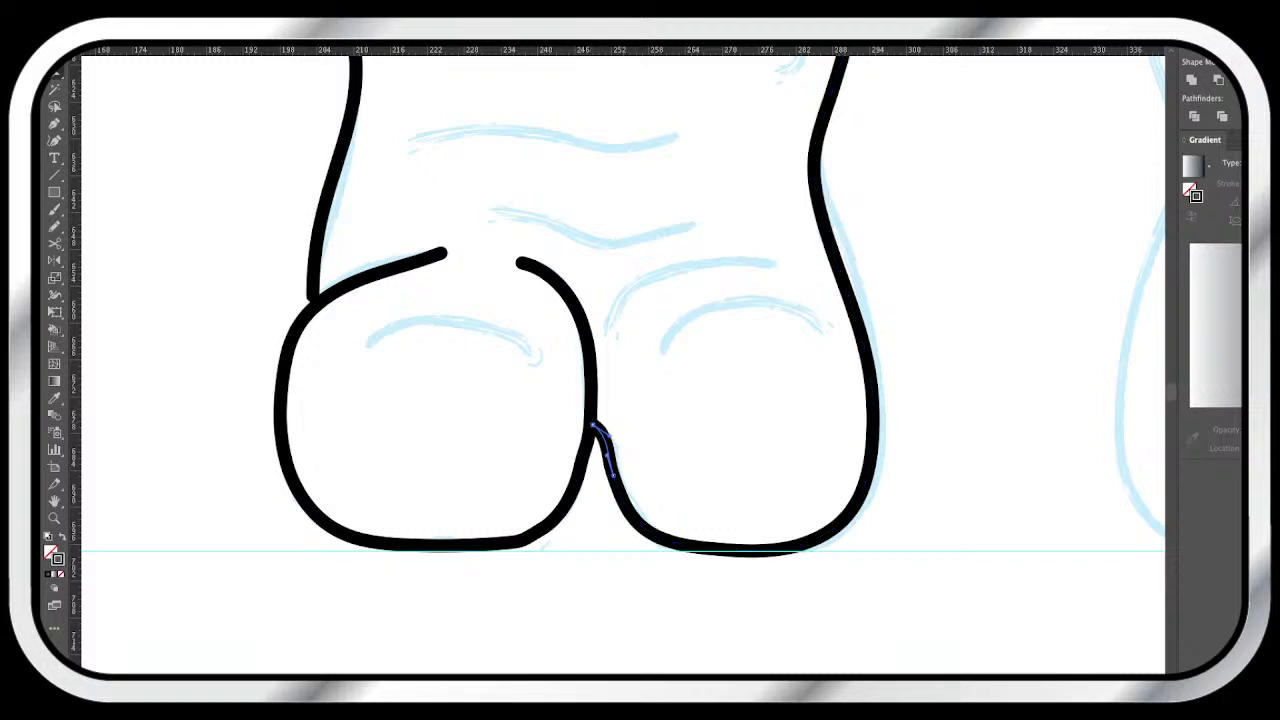
- Smooth the outer toe's lower inner corner with the Pencil and extend the outer leg line's end onto the toe outline
{"action": "left_click", "coordinate": [590, 406]}
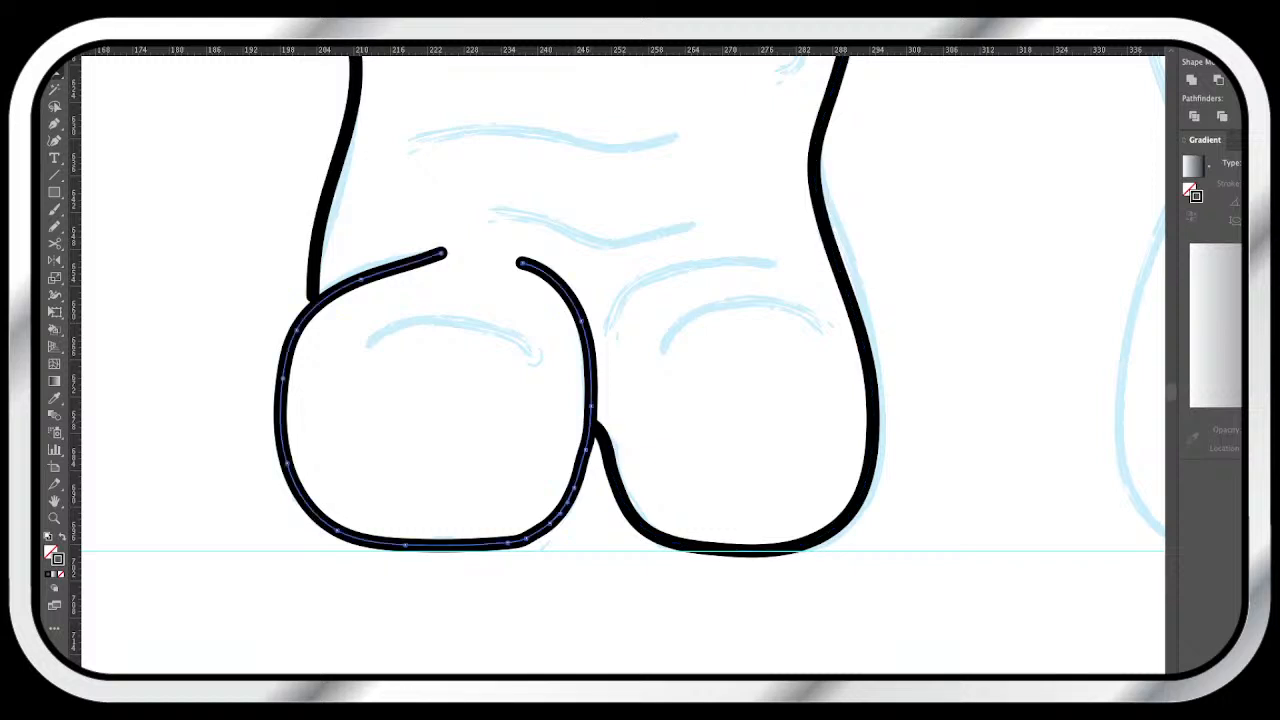
{"action": "key", "text": "n"}
{"action": "left_click_drag", "start_coordinate": [574, 488], "coordinate": [470, 544]}
{"action": "key", "text": "v"}
{"action": "key", "text": "ctrl+shift+a"}
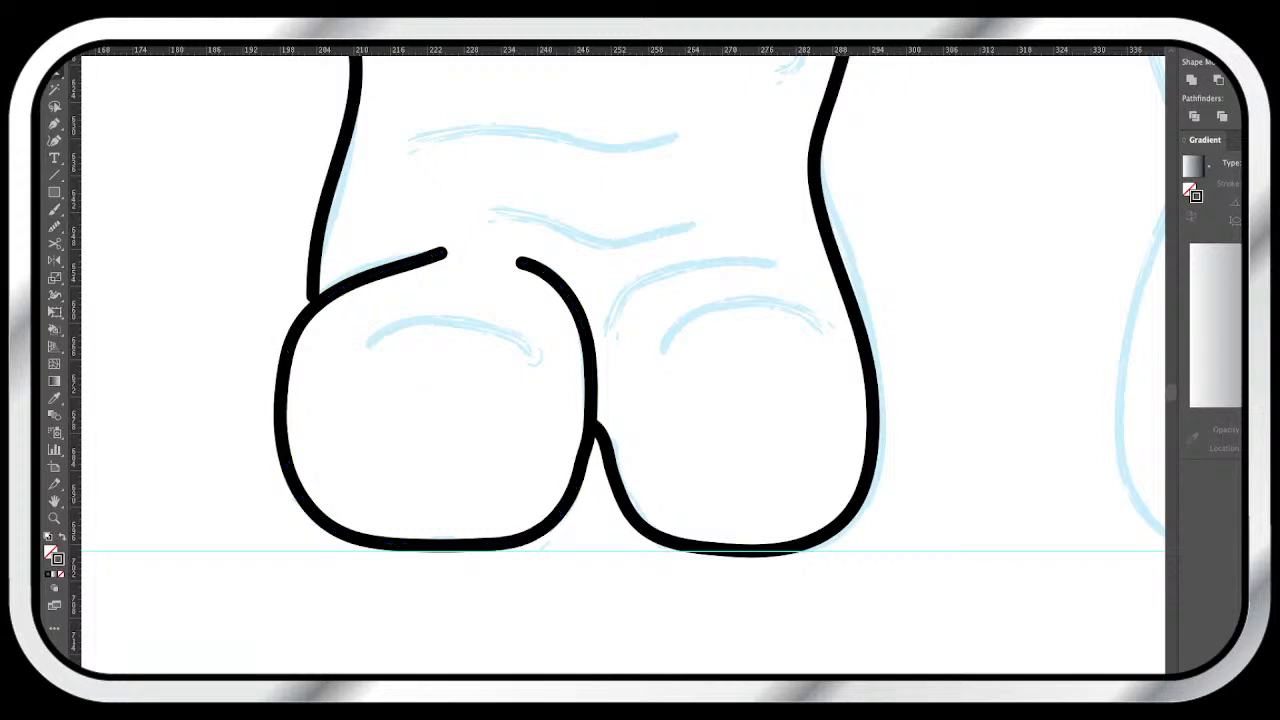
{"action": "left_click_drag", "start_coordinate": [313, 296], "coordinate": [311, 307]}
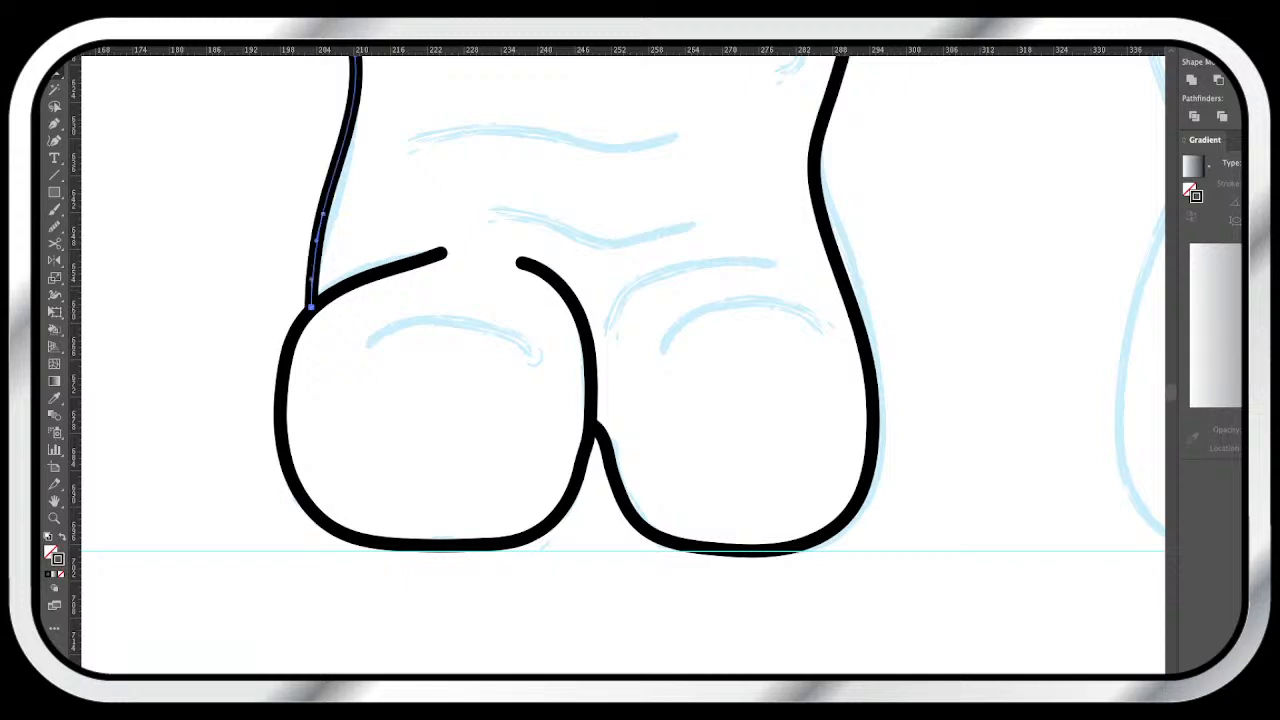
- Cut the outer toe outline where it meets the leg line and give the upper segment a tapered stroke
{"action": "left_click", "coordinate": [361, 279]}
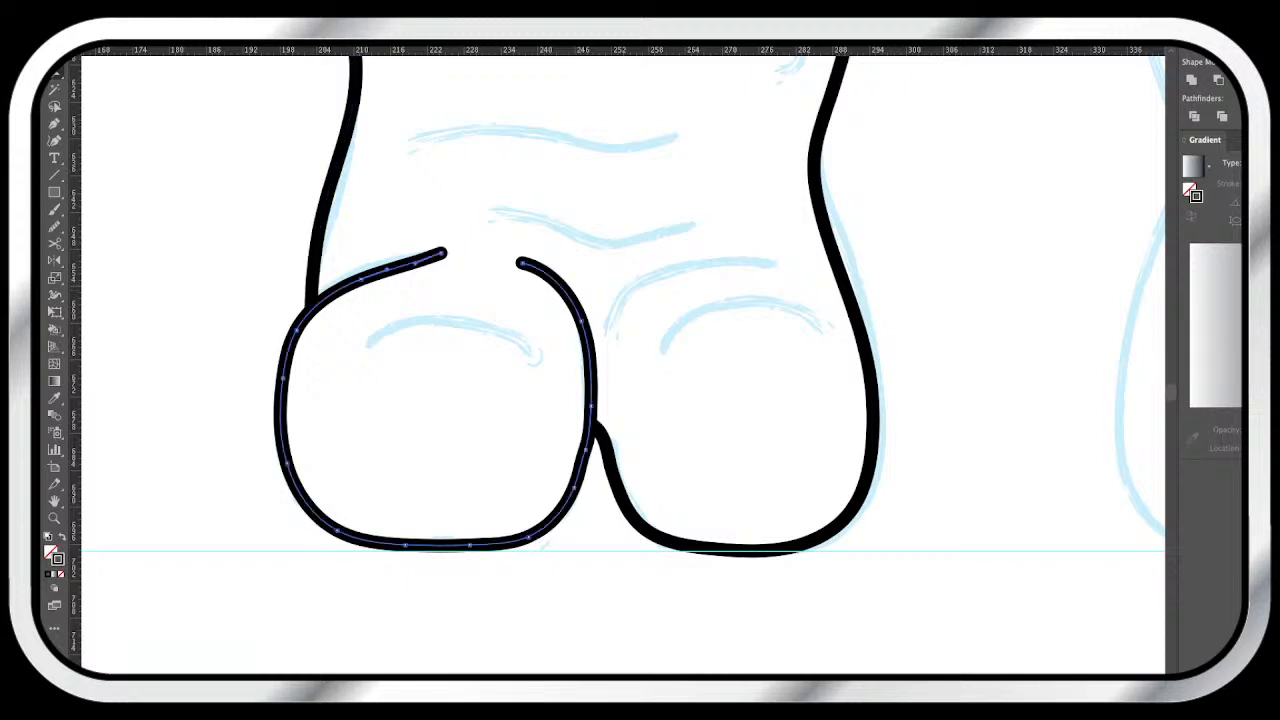
{"action": "key", "text": "c"}
{"action": "left_click", "coordinate": [314, 303]}
{"action": "key", "text": "v"}
{"action": "left_click", "coordinate": [388, 269]}
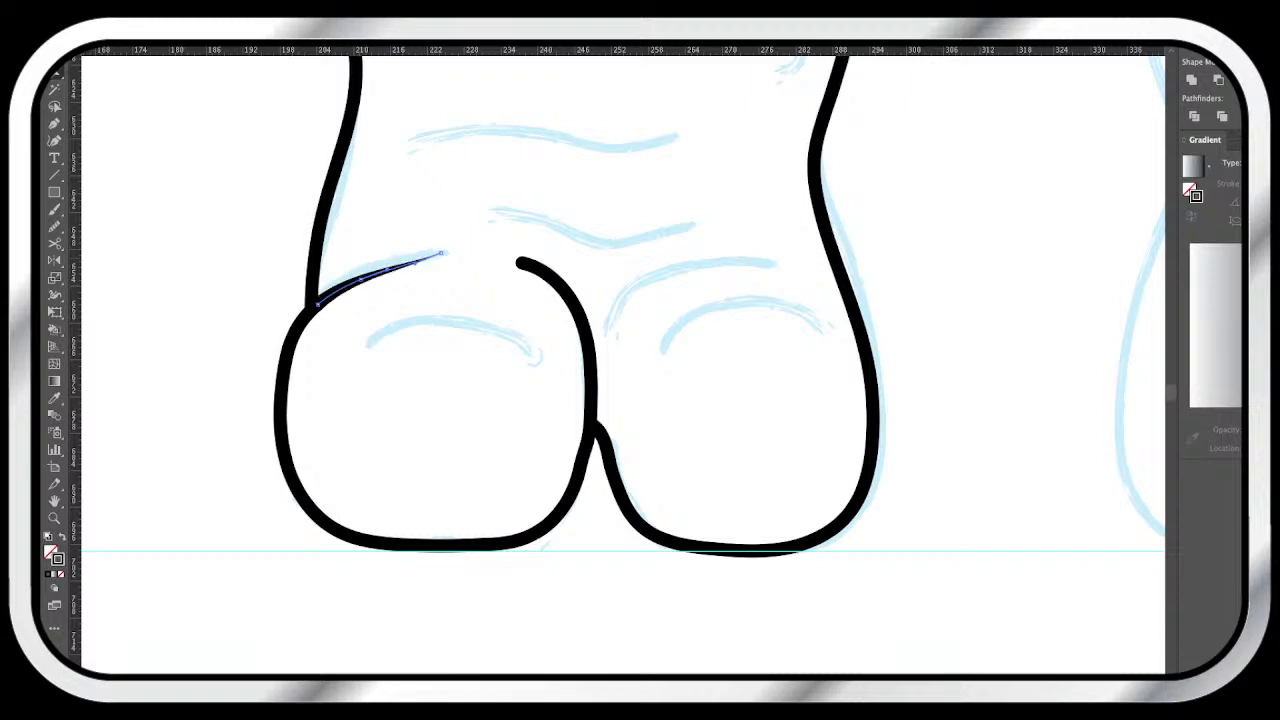
- Cut the outer toe outline on its inner side just above the toe junction and taper that upper segment
{"action": "left_click", "coordinate": [560, 283]}
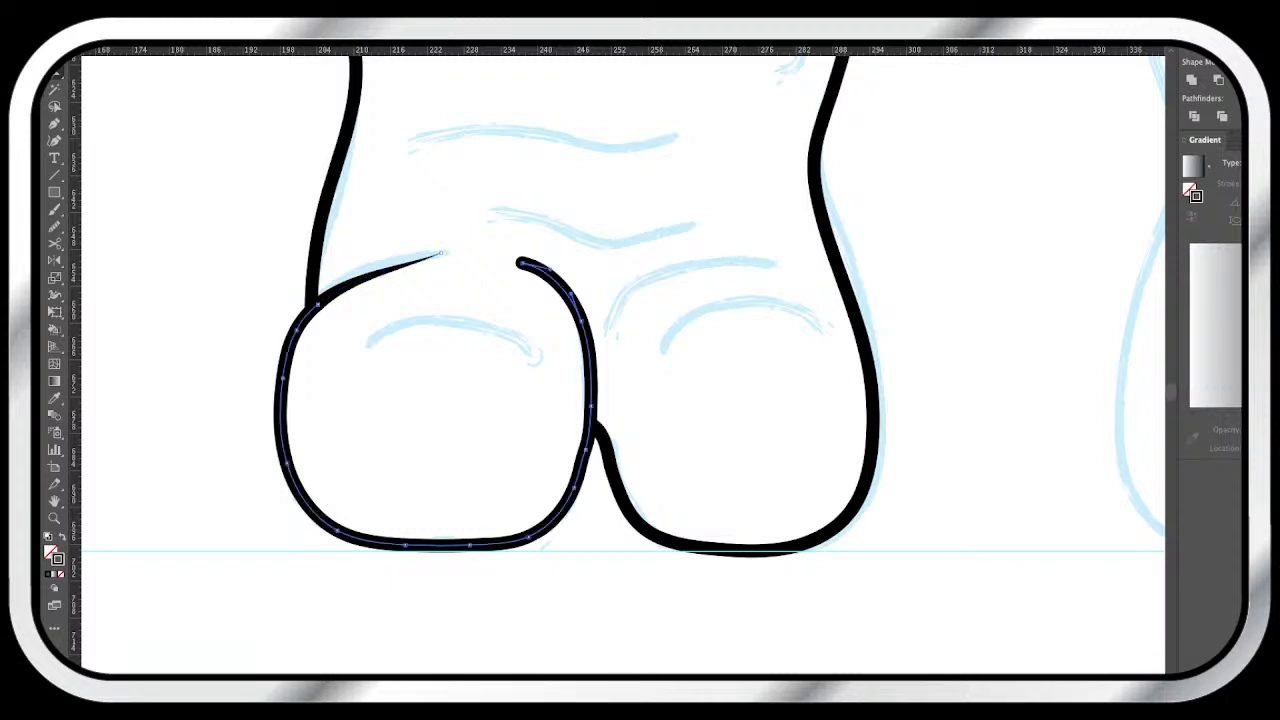
{"action": "key", "text": "c"}
{"action": "left_click", "coordinate": [591, 395]}
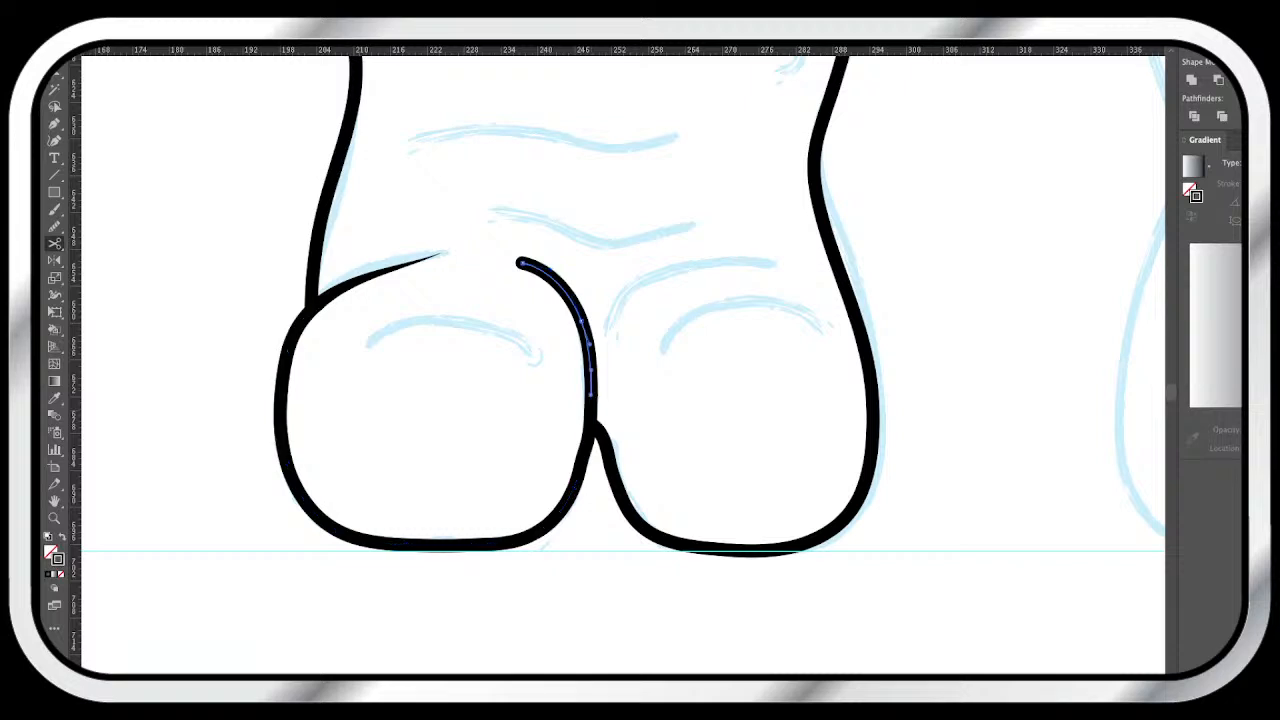
{"action": "key", "text": "v"}
{"action": "left_click", "coordinate": [523, 263]}
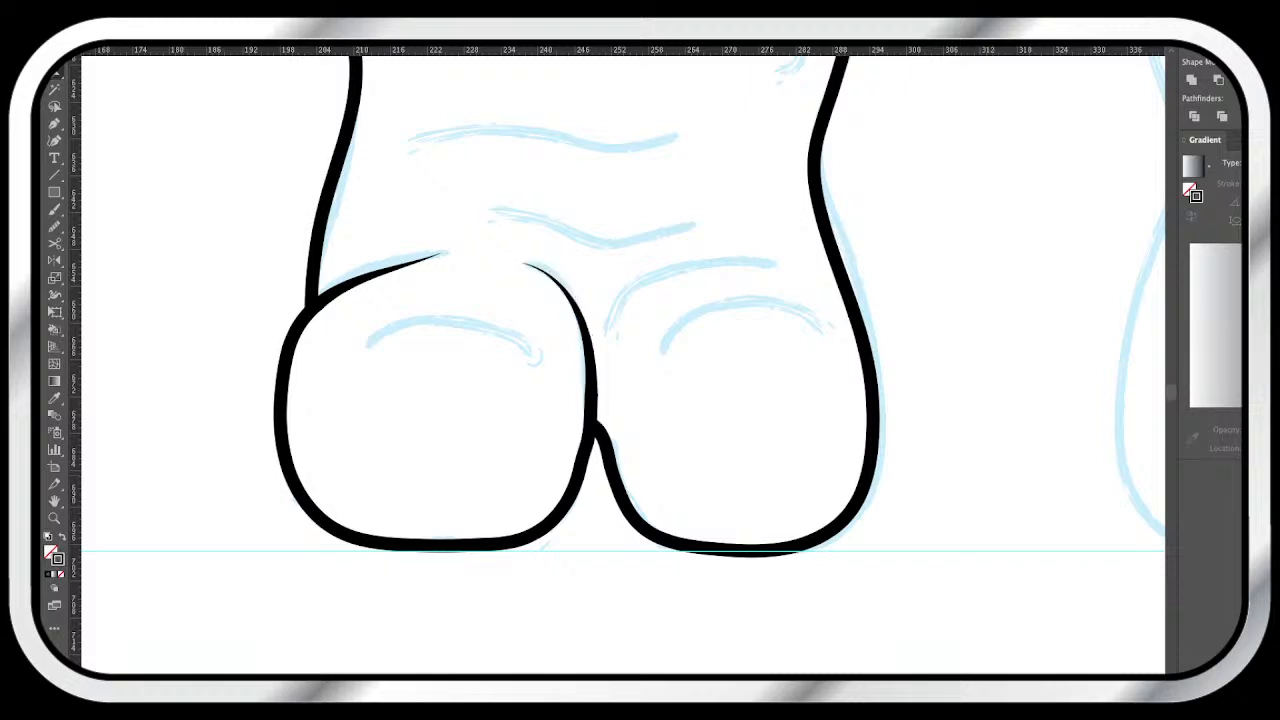
- Adjust the anchor points of the inner leg line above the toe and smooth its narrow bend with the Pencil
{"action": "scroll", "coordinate": [620, 350], "scroll_direction": "up", "scroll_amount": 3}
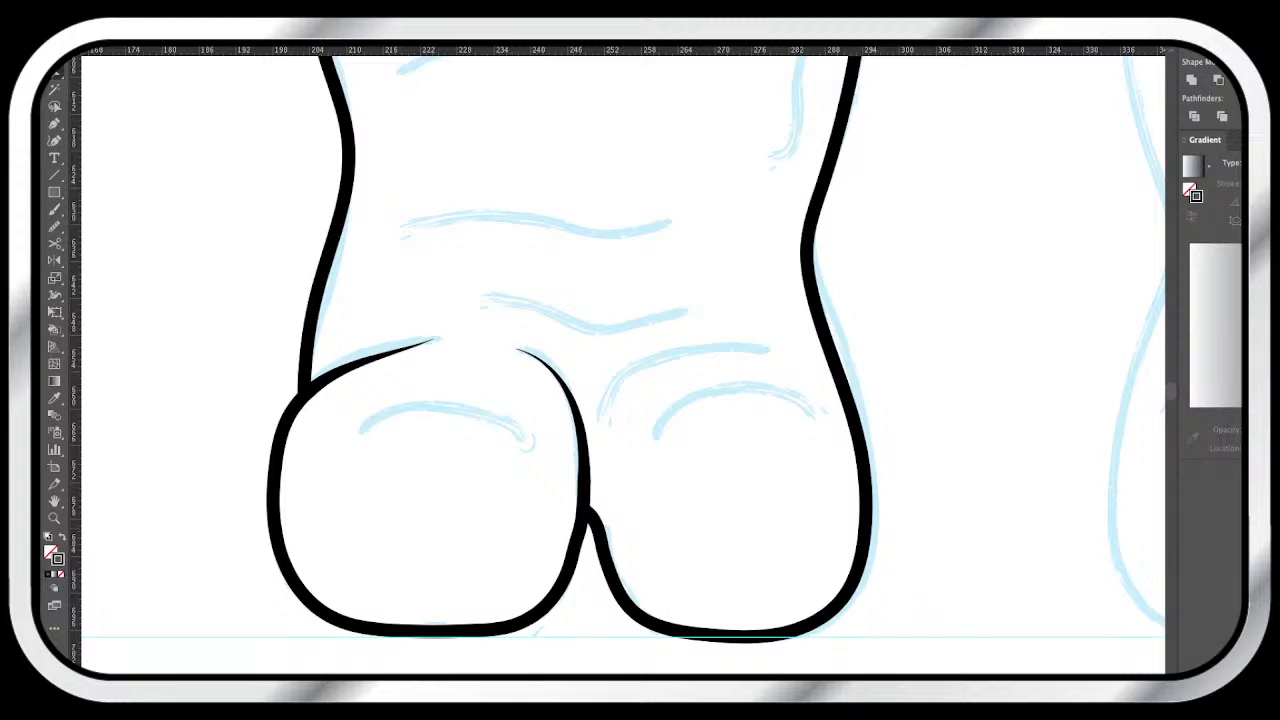
{"action": "left_click", "coordinate": [837, 370]}
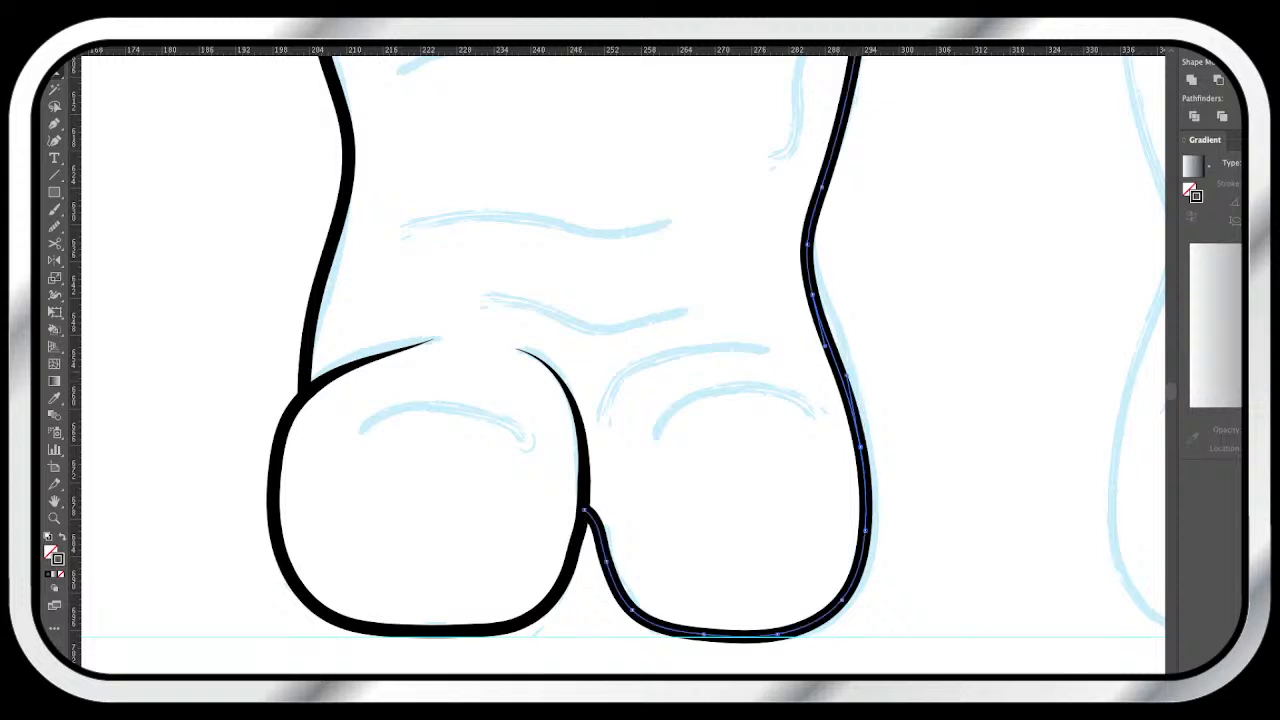
{"action": "left_click_drag", "start_coordinate": [860, 447], "coordinate": [864, 442]}
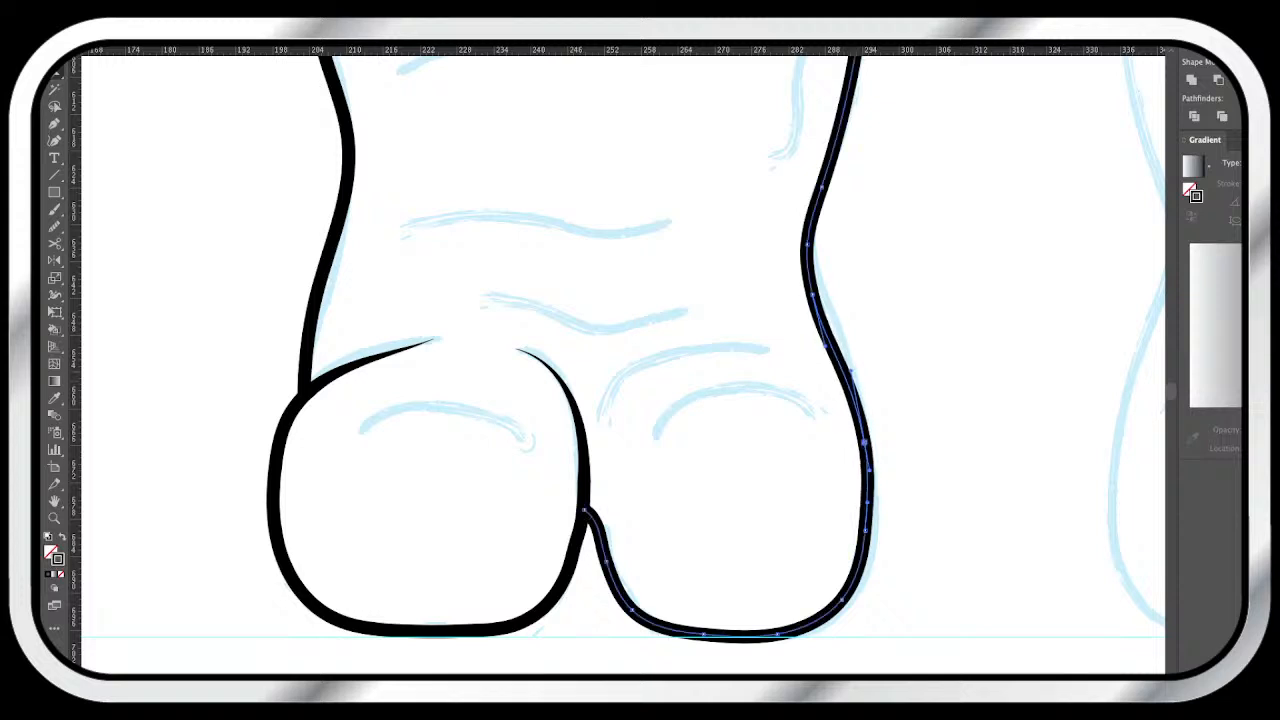
{"action": "left_click_drag", "start_coordinate": [812, 295], "coordinate": [815, 295]}
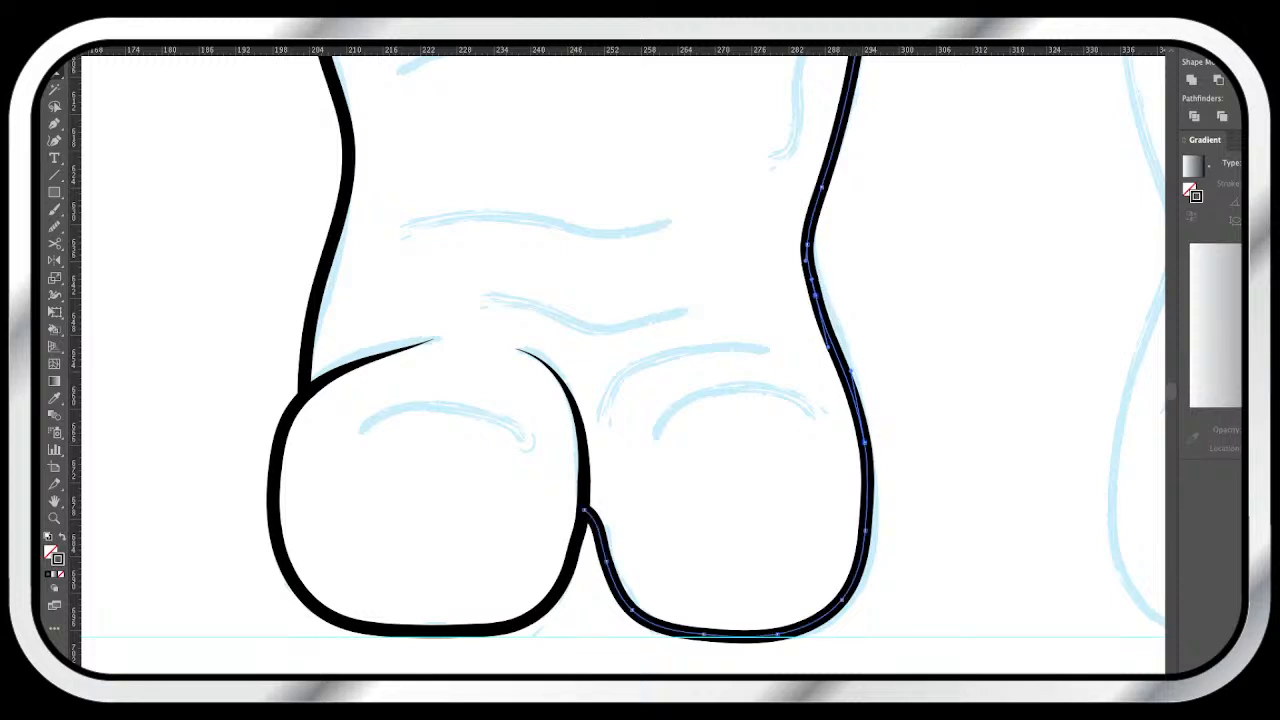
{"action": "key", "text": "n"}
{"action": "left_click_drag", "start_coordinate": [806, 246], "coordinate": [835, 336]}
- Draw the inner toe's arched crease with the Pen tool as a tapered curve over the sketch
{"action": "scroll", "coordinate": [622, 362], "scroll_direction": "down", "scroll_amount": 1}
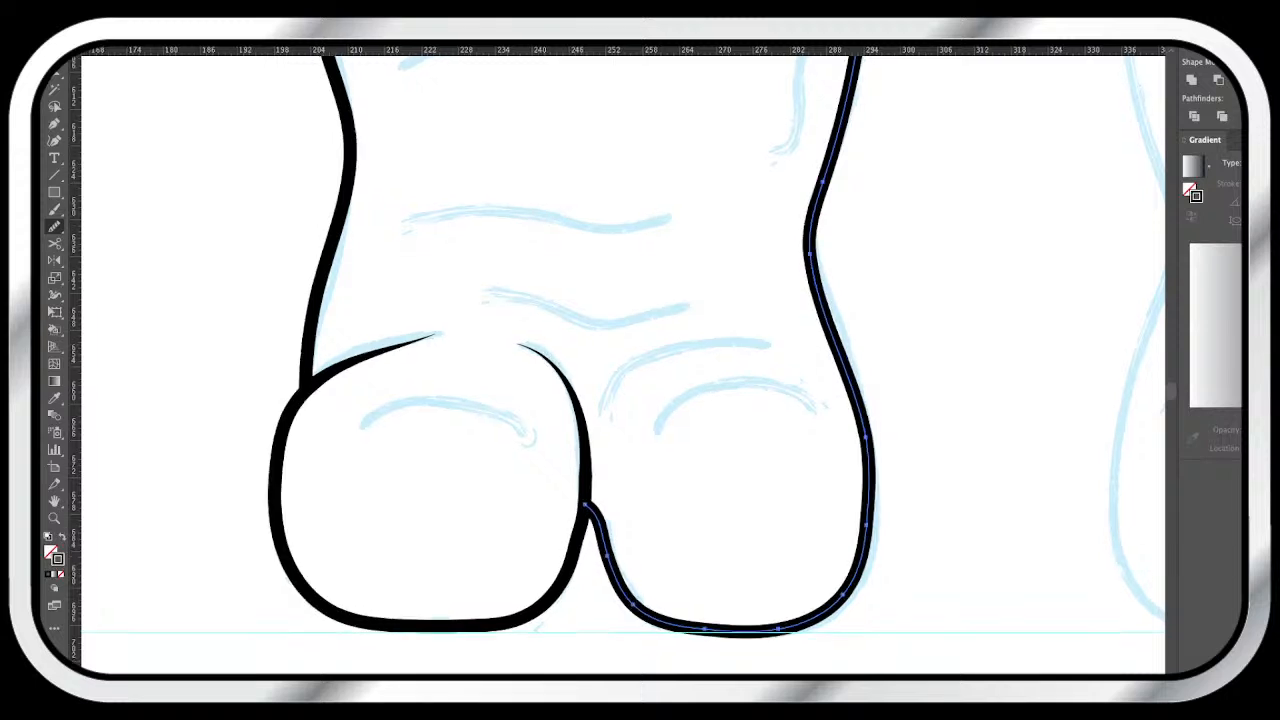
{"action": "scroll", "coordinate": [622, 355], "scroll_direction": "right", "scroll_amount": 3}
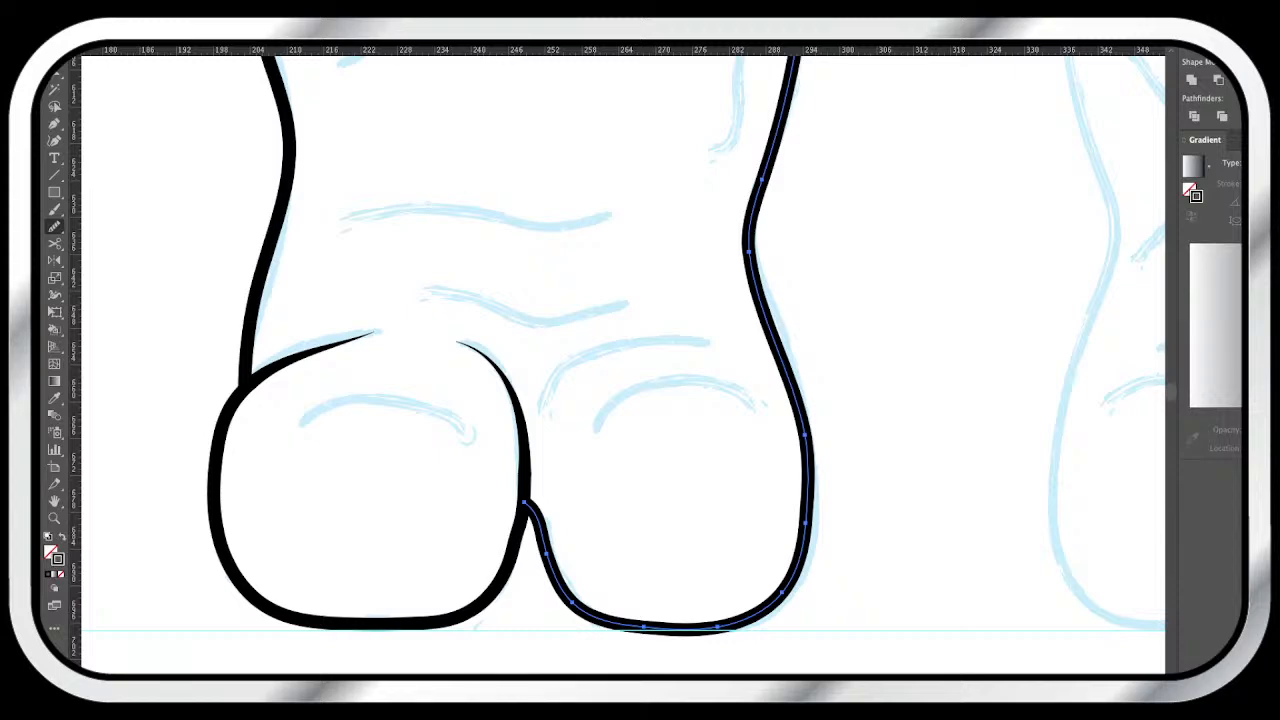
{"action": "scroll", "coordinate": [622, 360], "scroll_direction": "up", "scroll_amount": 5}
{"action": "scroll", "coordinate": [622, 360], "scroll_direction": "down", "scroll_amount": 6}
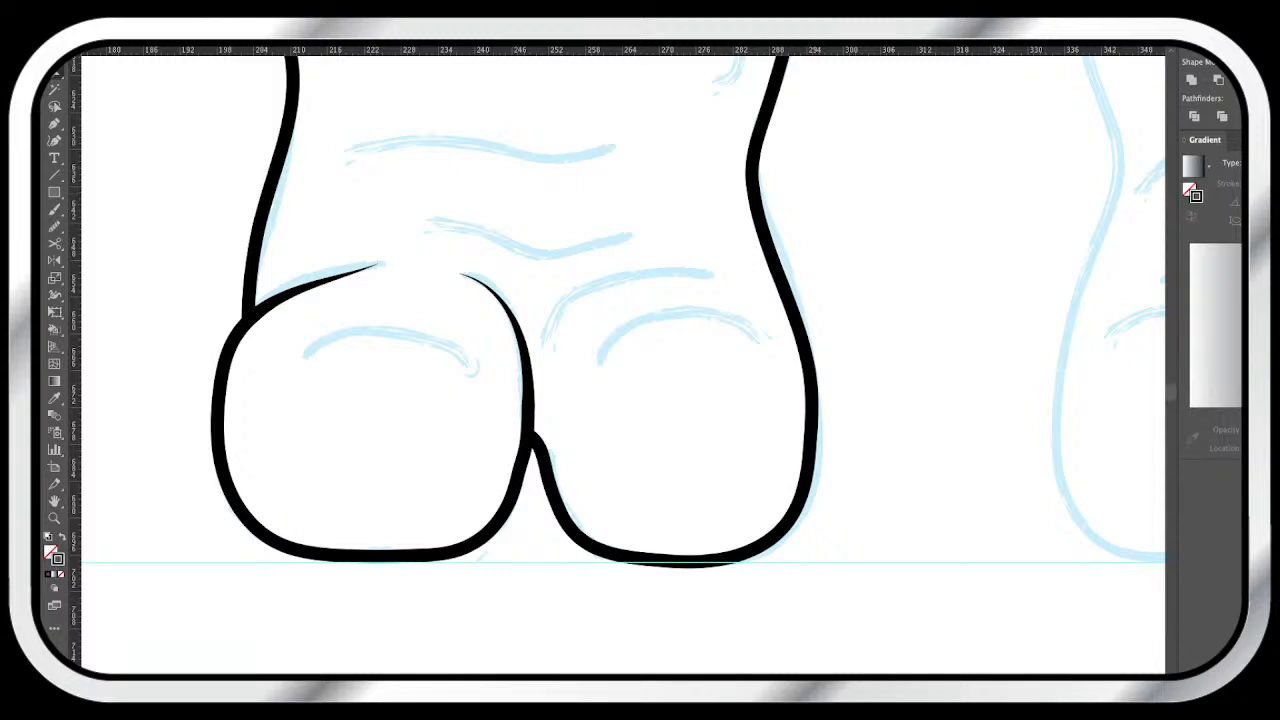
{"action": "key", "text": "p"}
{"action": "left_click", "coordinate": [600, 362]}
{"action": "left_click_drag", "start_coordinate": [762, 341], "coordinate": [866, 413]}
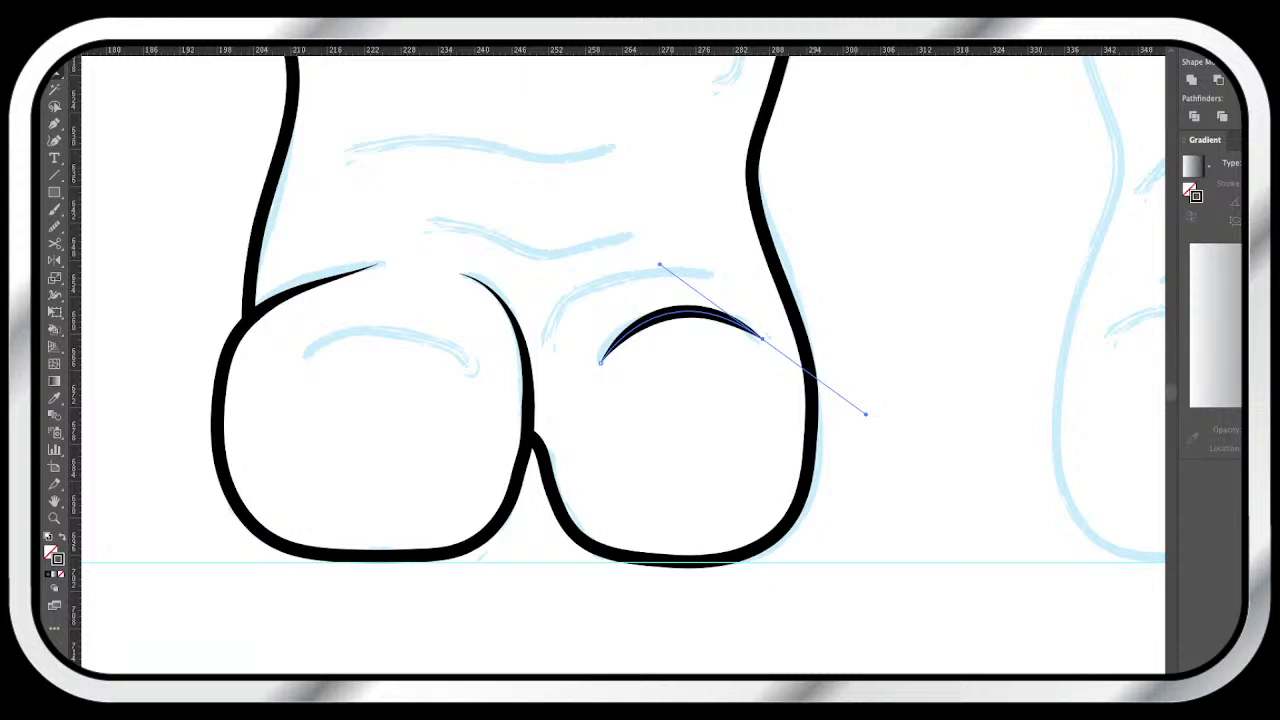
- Draw the outer toe's arched crease with the Pen tool as a matching tapered curve, and deselect it
{"action": "key", "text": "p"}
{"action": "left_click", "coordinate": [468, 365]}
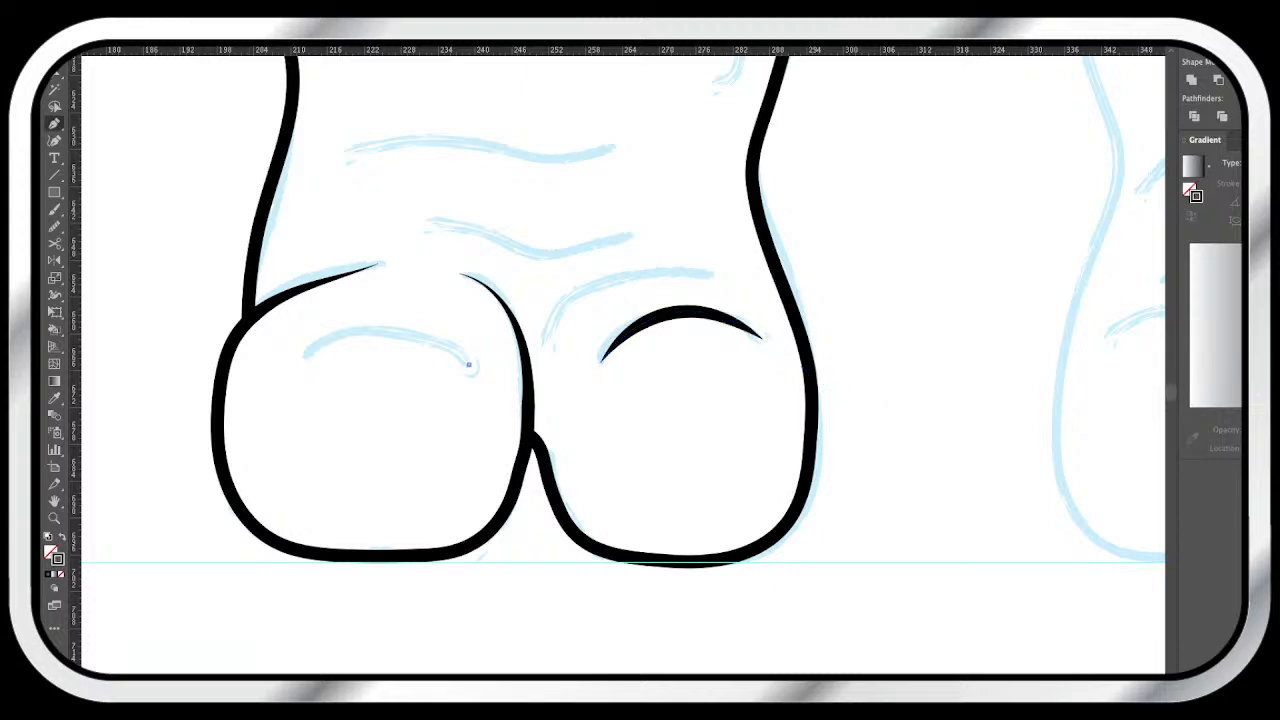
{"action": "left_click_drag", "start_coordinate": [310, 353], "coordinate": [212, 410]}
{"action": "key", "text": "i"}
{"action": "left_click", "coordinate": [214, 405]}
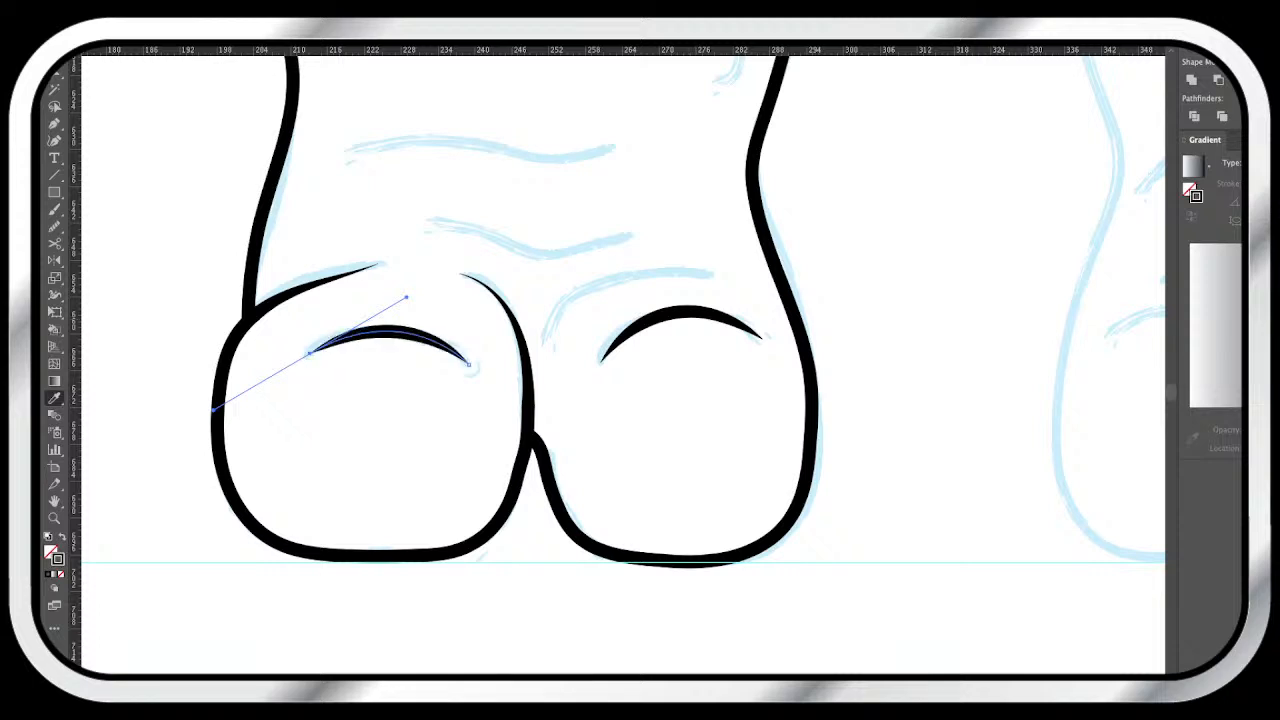
{"action": "key", "text": "v"}
{"action": "key", "text": "super+shift+a"}
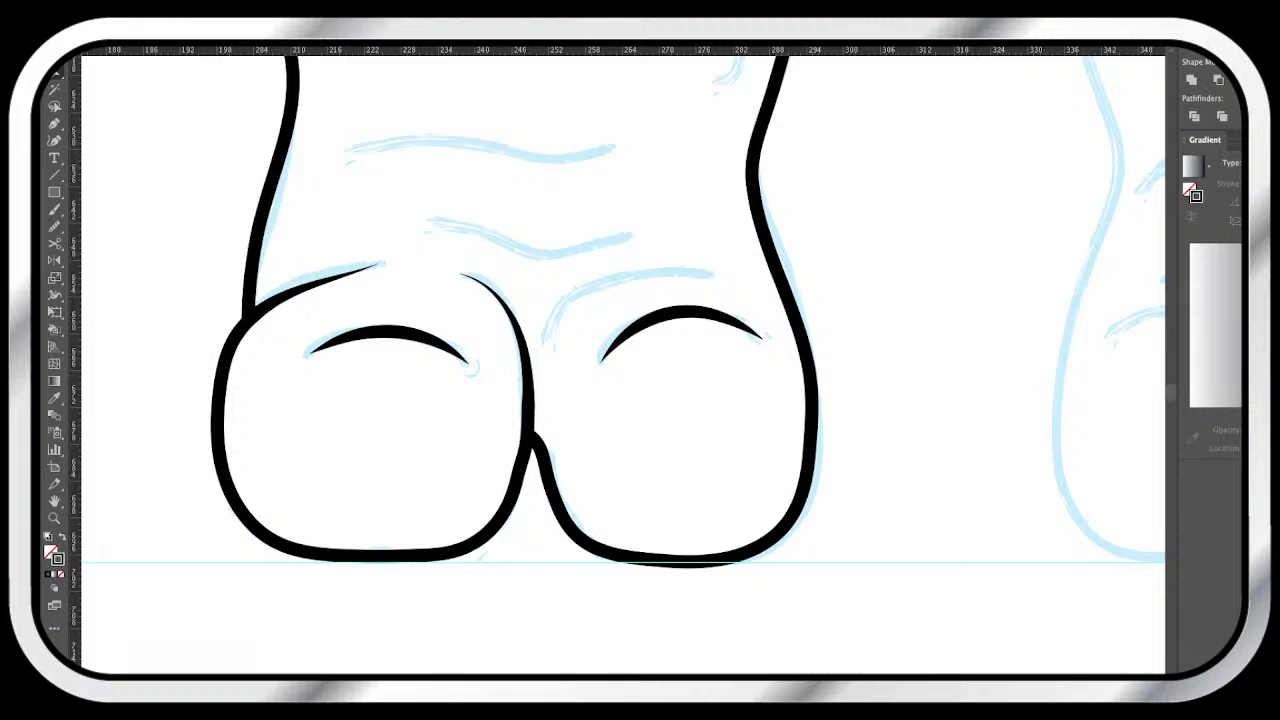
- Trace the curve above the inner toe and the two wavy ankle creases with the Pencil
{"action": "scroll", "coordinate": [620, 360], "scroll_direction": "up", "scroll_amount": 5}
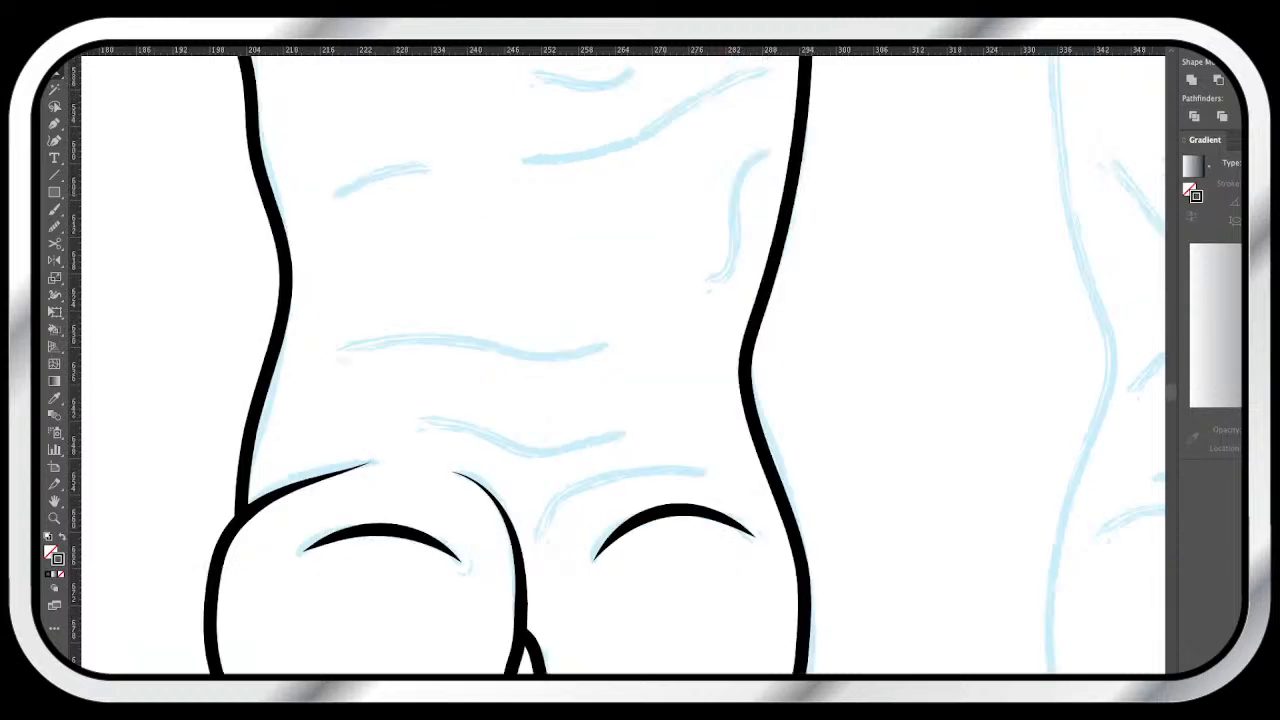
{"action": "key", "text": "p"}
{"action": "key", "text": "n"}
{"action": "mouse_move", "coordinate": [540, 530]}
{"action": "left_mouse_down"}
{"action": "mouse_move", "coordinate": [600, 482]}
{"action": "mouse_move", "coordinate": [707, 470]}
{"action": "left_mouse_up"}
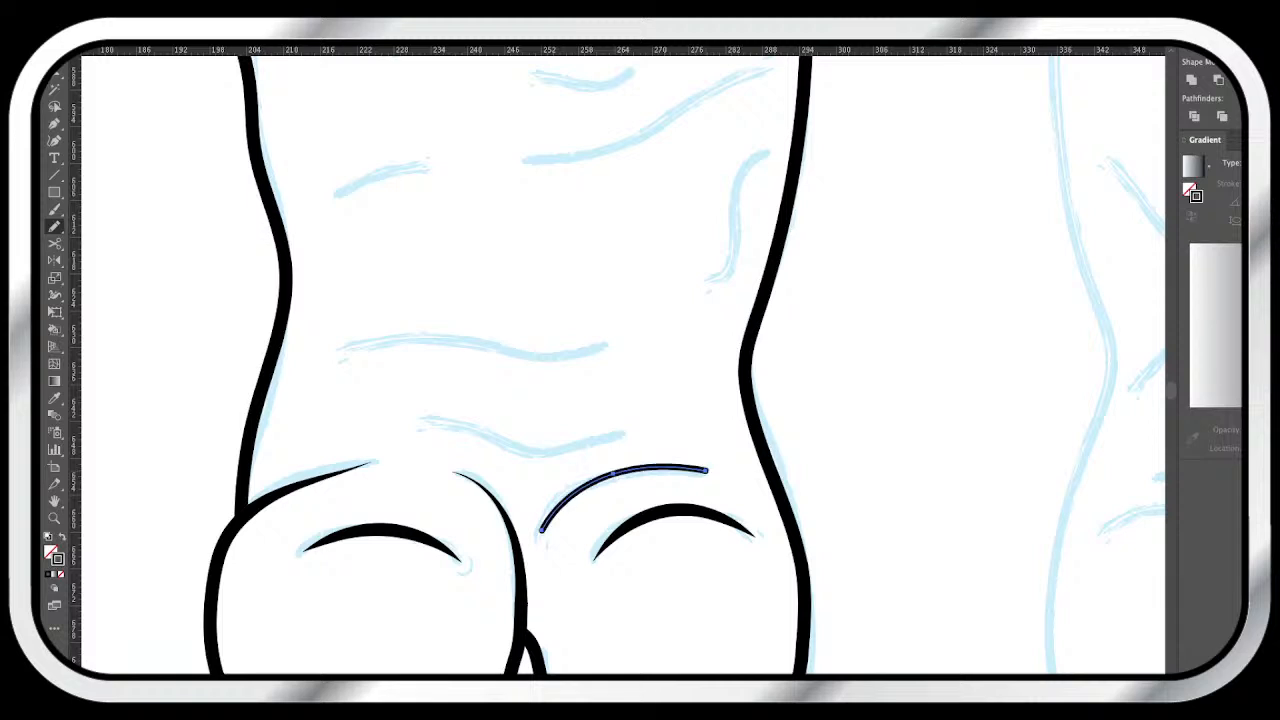
{"action": "left_click_drag", "start_coordinate": [425, 421], "coordinate": [624, 435]}
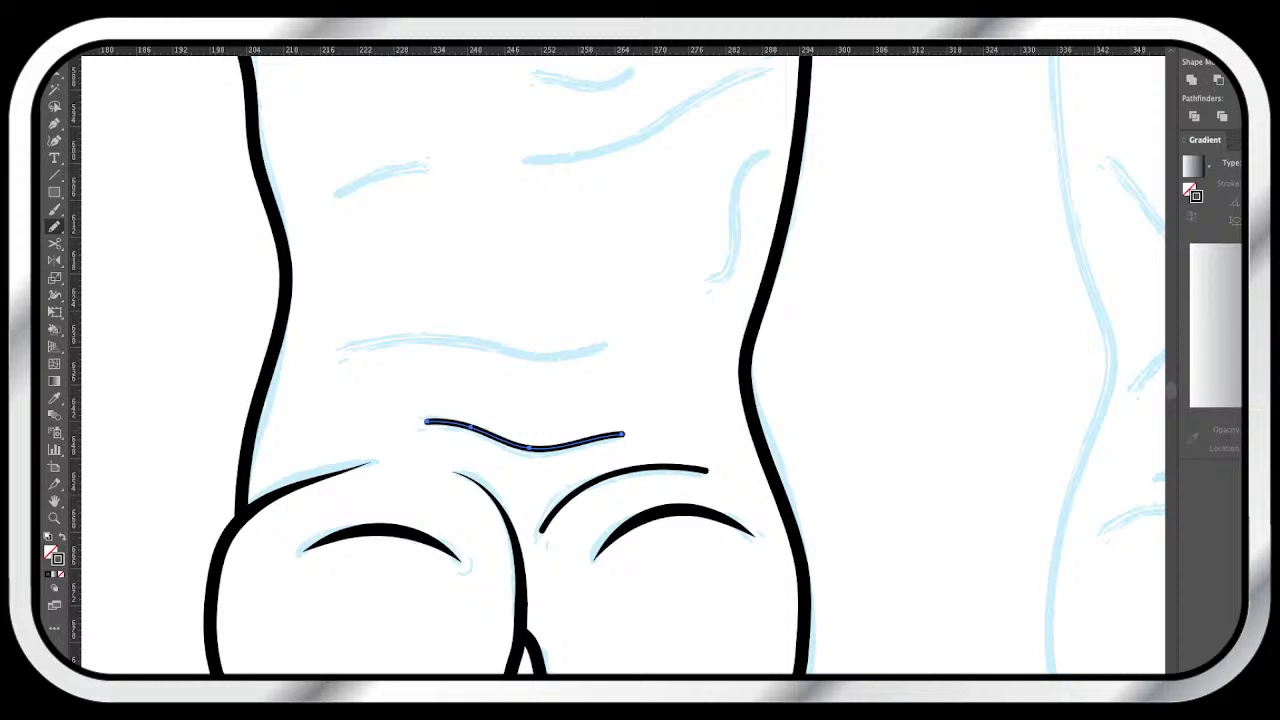
{"action": "left_click_drag", "start_coordinate": [346, 347], "coordinate": [608, 348]}
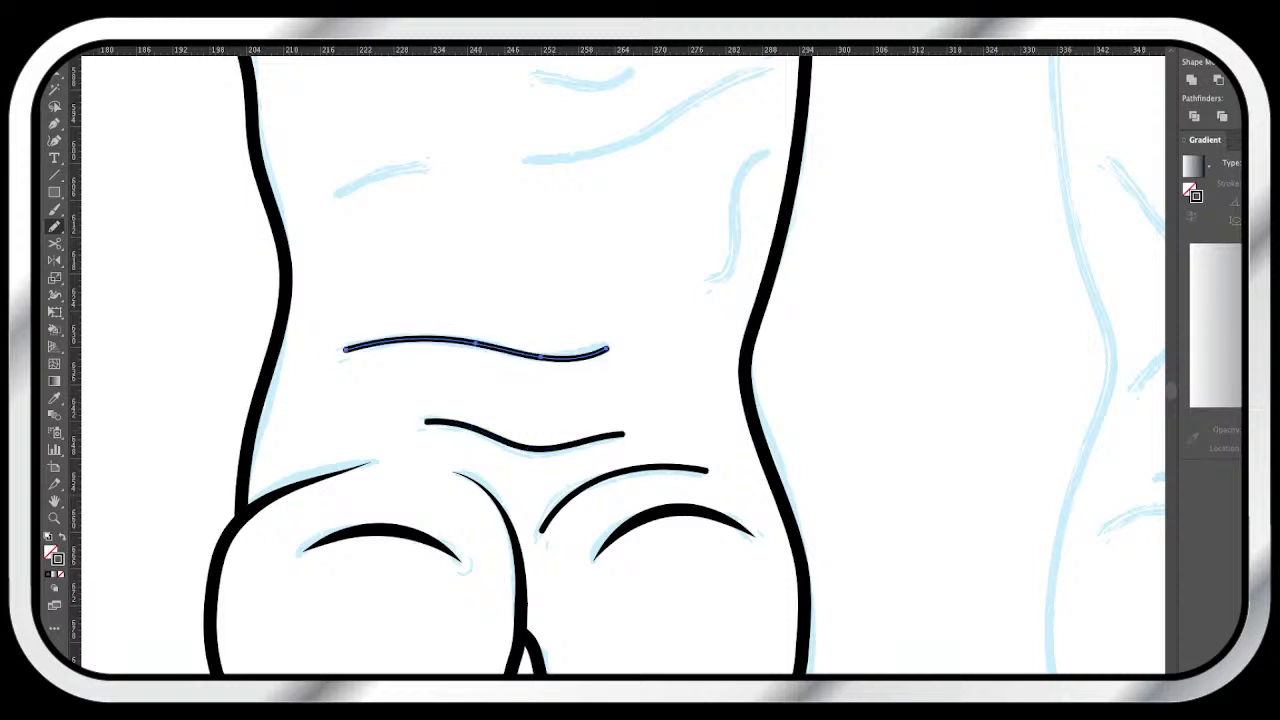
- Select the three new lower creases, give them the tapered crease stroke with the Eyedropper, and deselect
{"action": "key", "text": "v"}
{"action": "left_click_drag", "start_coordinate": [590, 335], "coordinate": [630, 480]}
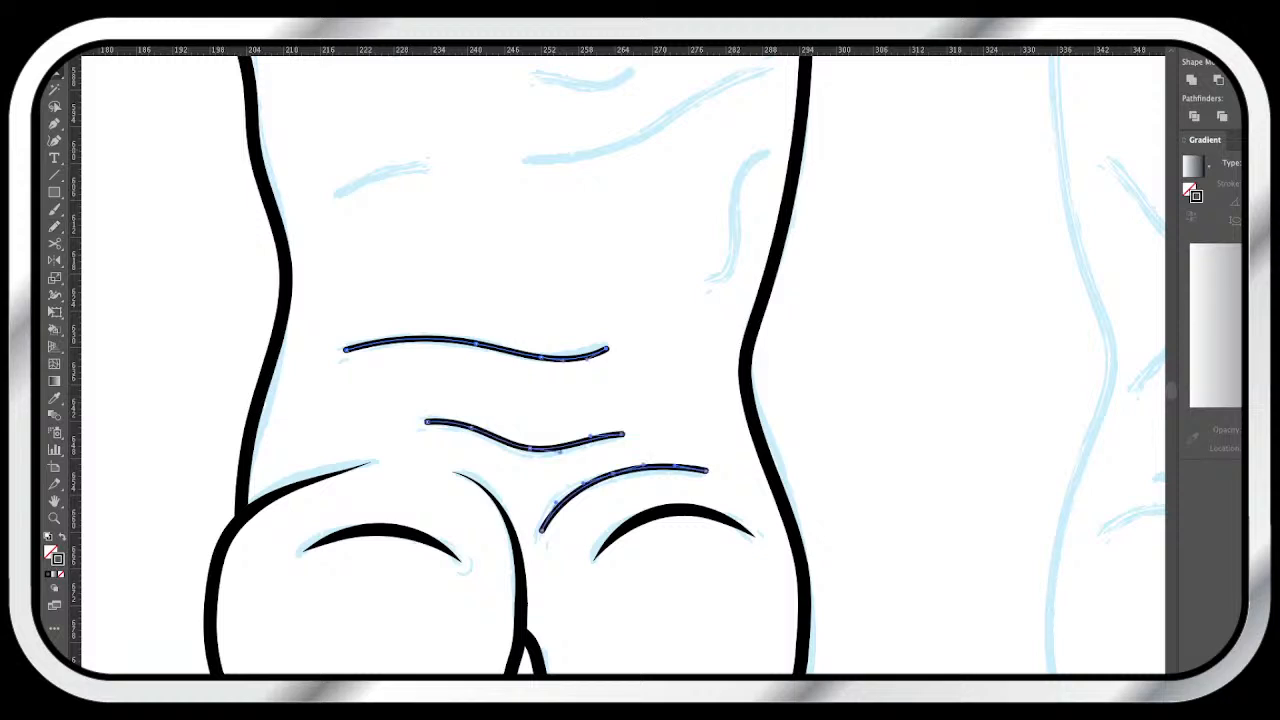
{"action": "key", "text": "i"}
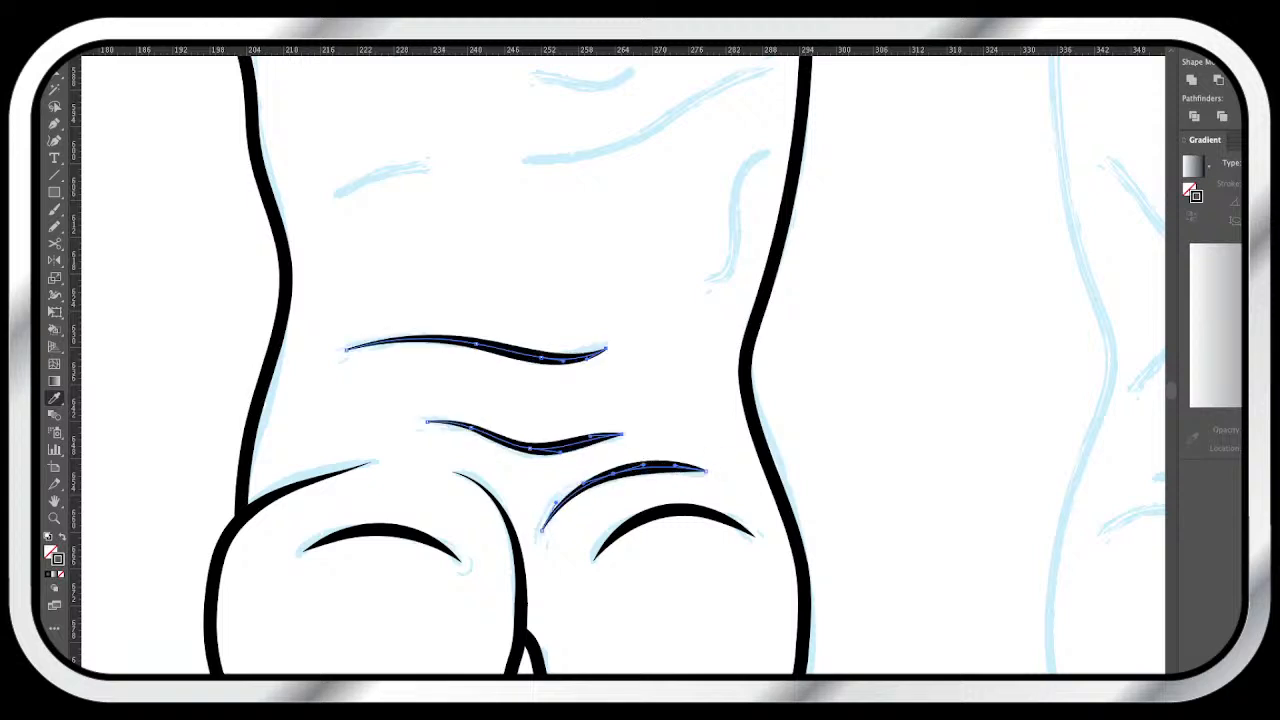
{"action": "key", "text": "ctrl+shift+a"}
- Trace the five fabric folds on the upper half of the first lower leg with the Pencil, following the light-blue sketch
{"action": "scroll", "coordinate": [618, 365], "scroll_direction": "up", "scroll_amount": 1}
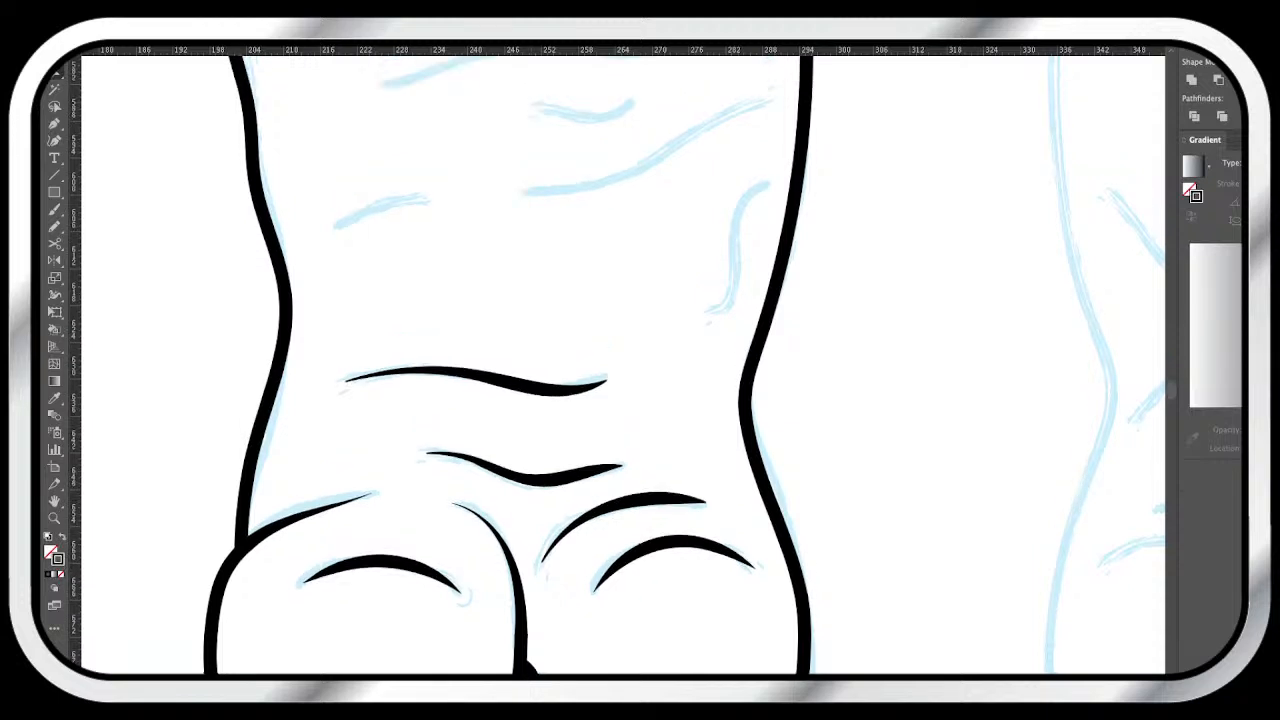
{"action": "scroll", "coordinate": [490, 360], "scroll_direction": "up", "scroll_amount": 5}
{"action": "key", "text": "n"}
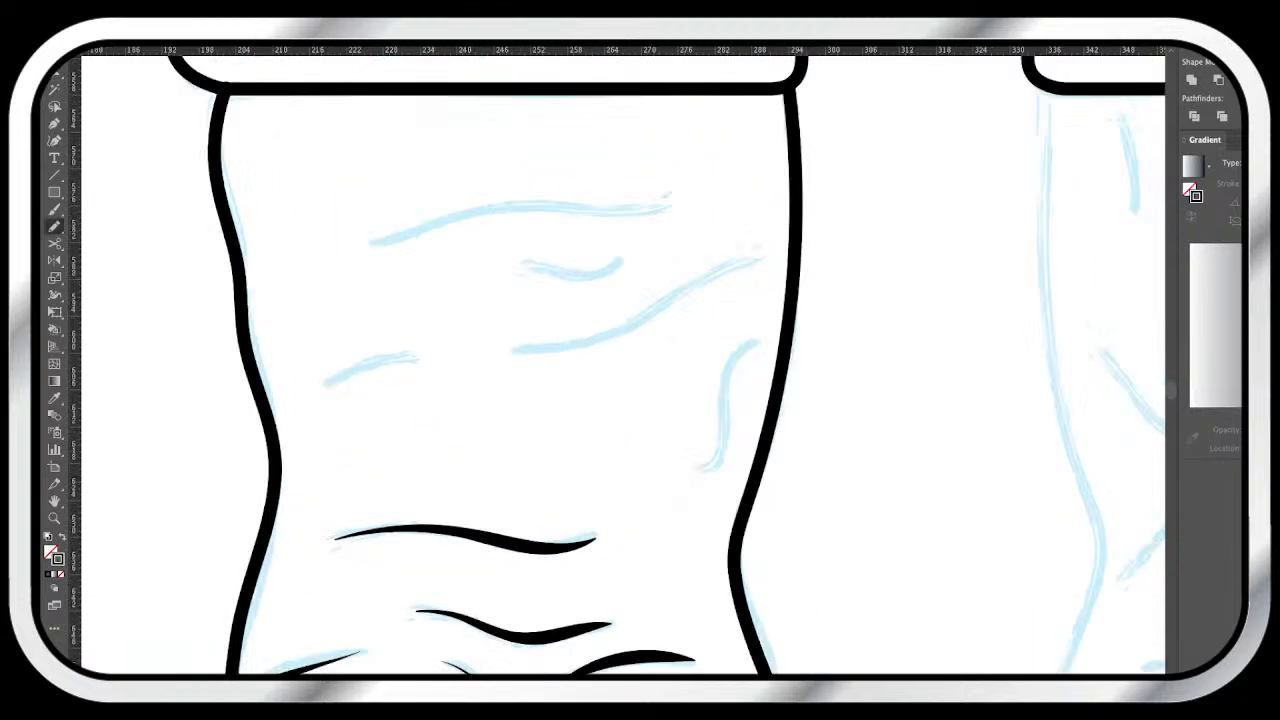
{"action": "mouse_move", "coordinate": [667, 196]}
{"action": "left_mouse_down"}
{"action": "mouse_move", "coordinate": [454, 214]}
{"action": "mouse_move", "coordinate": [365, 242]}
{"action": "left_mouse_up"}
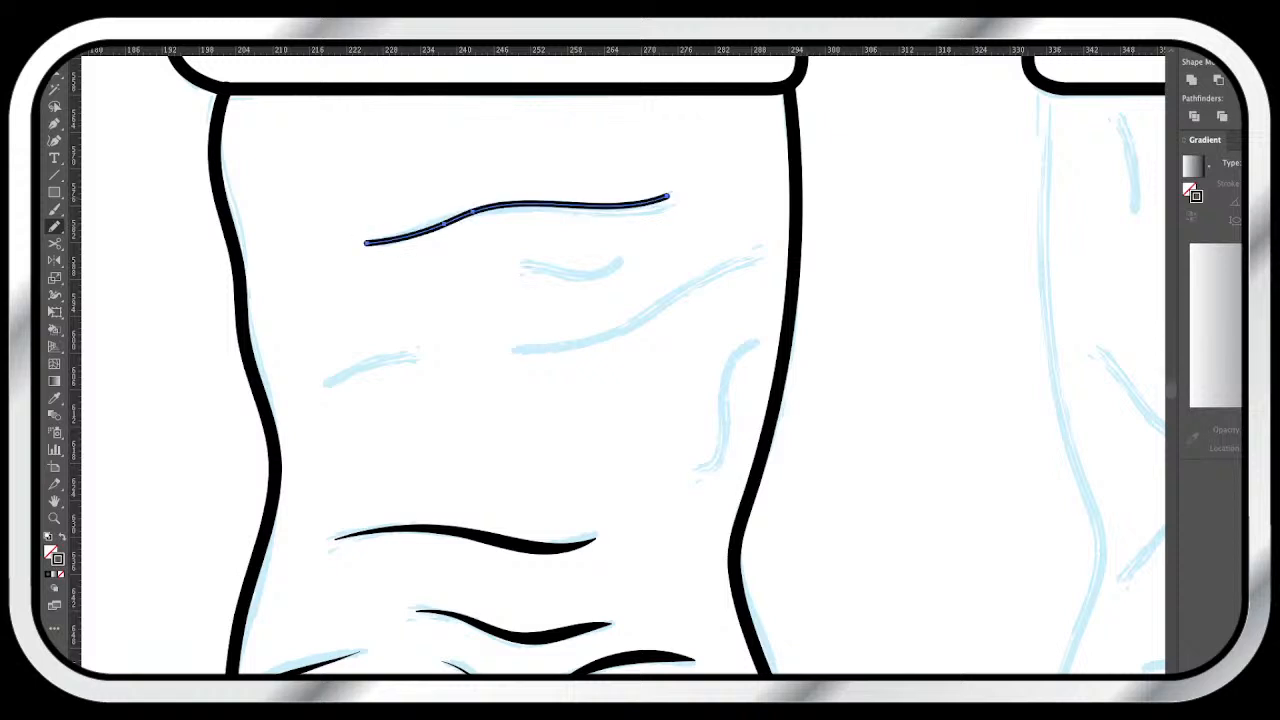
{"action": "left_click_drag", "start_coordinate": [627, 256], "coordinate": [522, 266]}
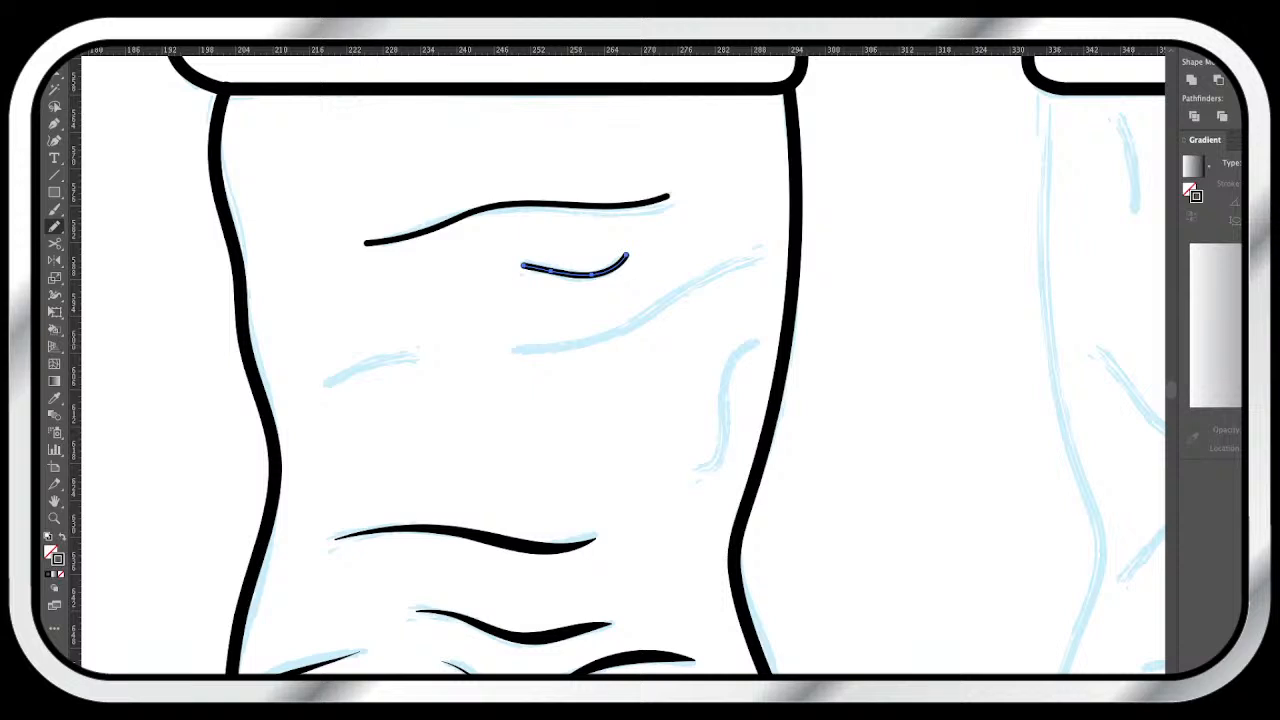
{"action": "scroll", "coordinate": [617, 364], "scroll_direction": "up", "scroll_amount": 1}
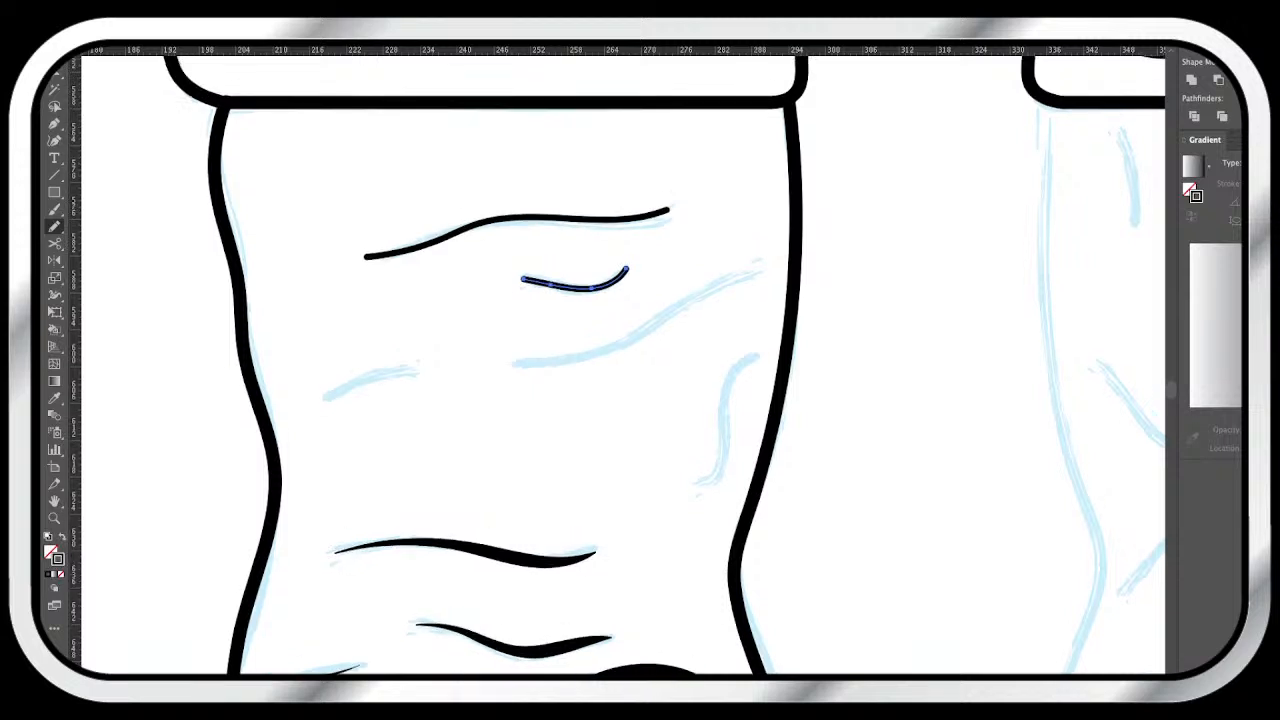
{"action": "mouse_move", "coordinate": [756, 355]}
{"action": "left_mouse_down"}
{"action": "mouse_move", "coordinate": [726, 377]}
{"action": "mouse_move", "coordinate": [688, 483]}
{"action": "left_mouse_up"}
{"action": "left_click_drag", "start_coordinate": [324, 403], "coordinate": [428, 384]}
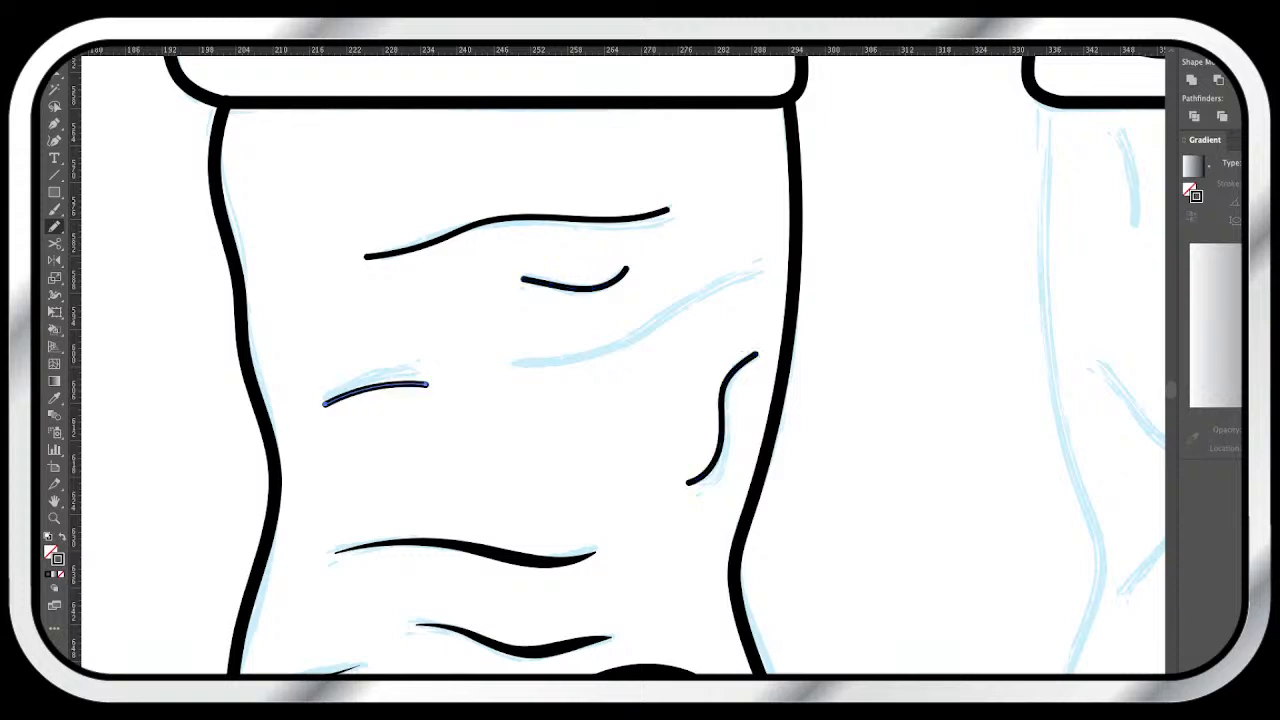
{"action": "mouse_move", "coordinate": [760, 274]}
{"action": "left_mouse_down"}
{"action": "mouse_move", "coordinate": [652, 330]}
{"action": "mouse_move", "coordinate": [512, 356]}
{"action": "left_mouse_up"}
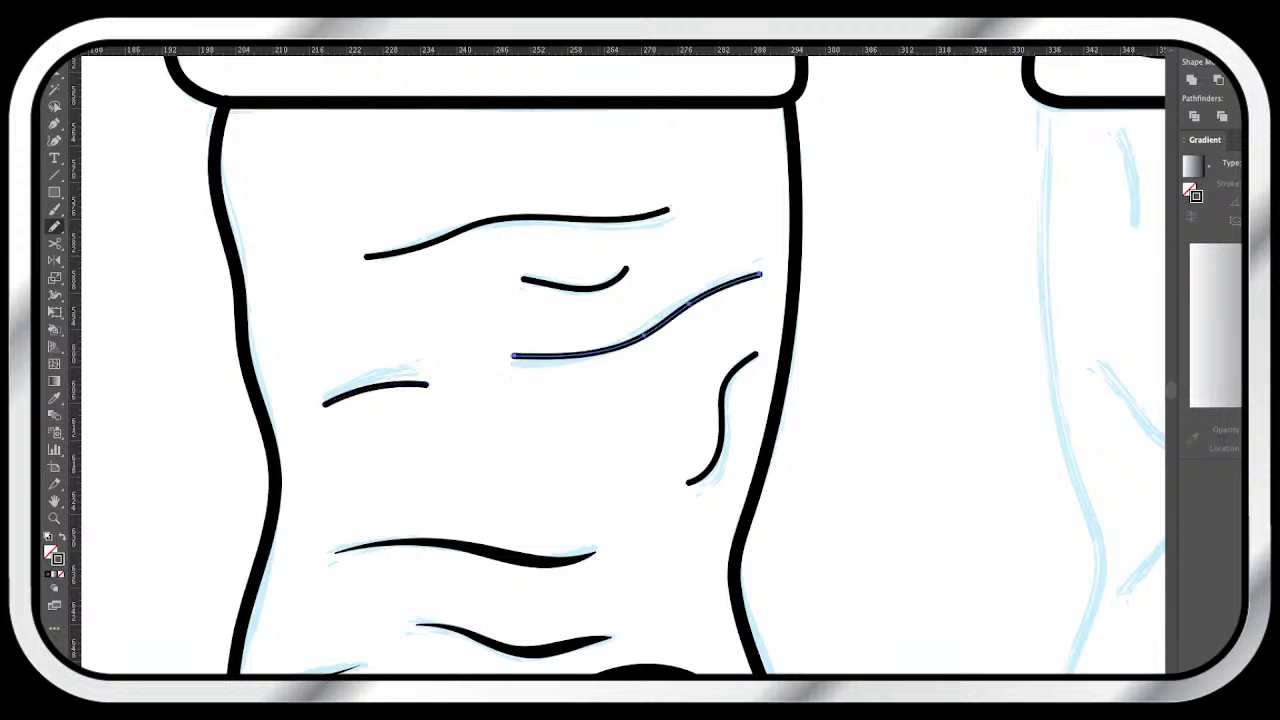
- Select the five new upper folds, give them the tapered crease stroke with the Eyedropper, and deselect
{"action": "key", "text": "v"}
{"action": "left_click_drag", "start_coordinate": [351, 194], "coordinate": [697, 471]}
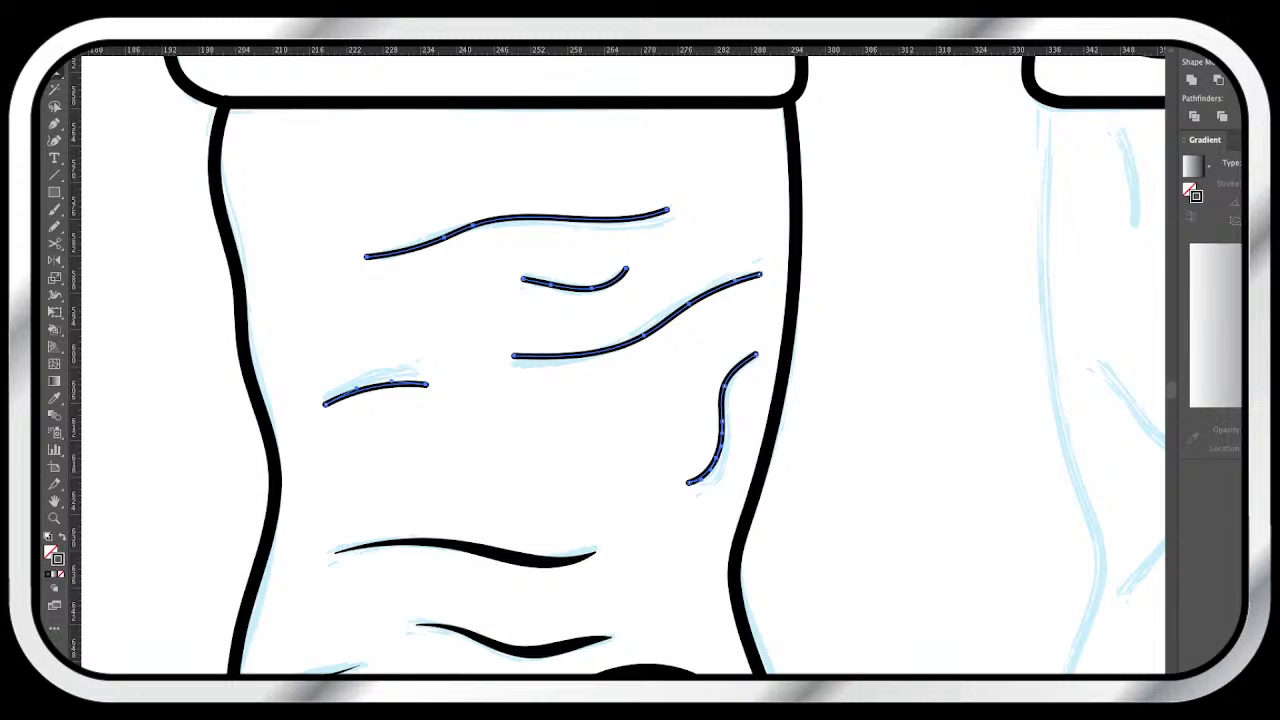
{"action": "key", "text": "i"}
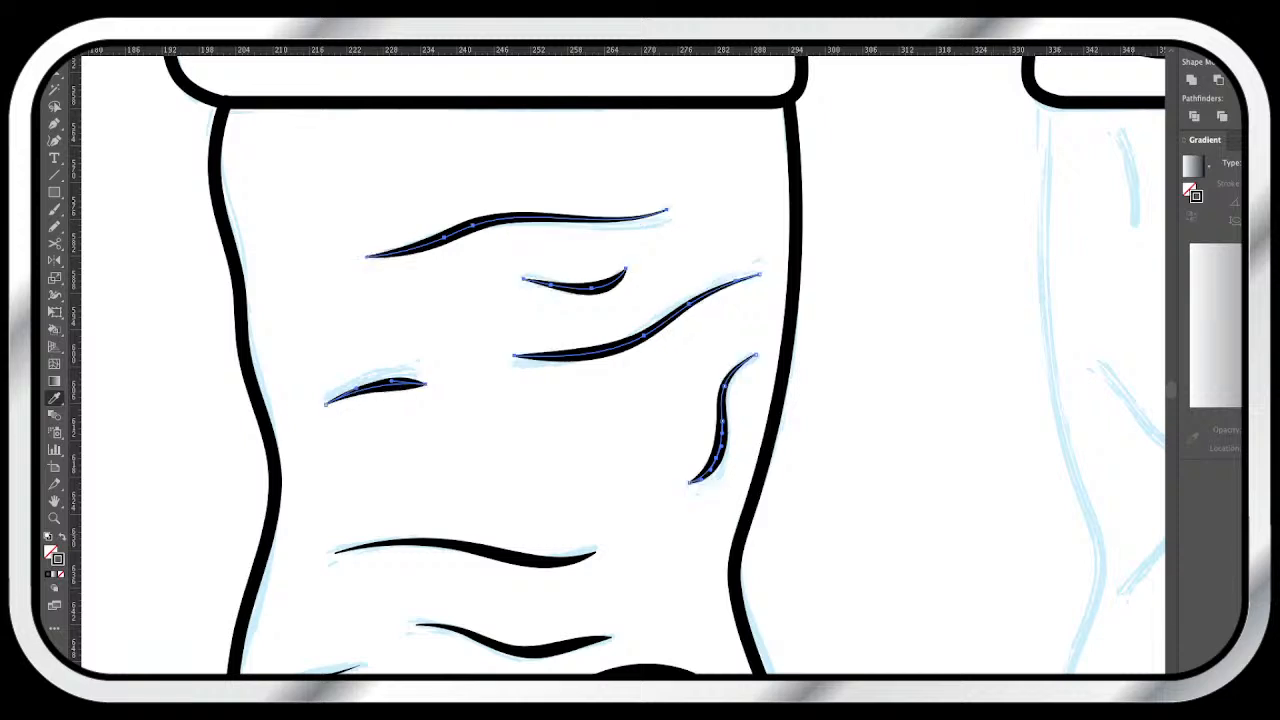
{"action": "key", "text": "ctrl+shift+a"}
- Review the inked first lower leg and its folds alongside the uninked sketch of the second lower leg
{"action": "scroll", "coordinate": [620, 360], "scroll_direction": "up", "scroll_amount": 3}
{"action": "scroll", "coordinate": [620, 360], "scroll_direction": "left", "scroll_amount": 2}
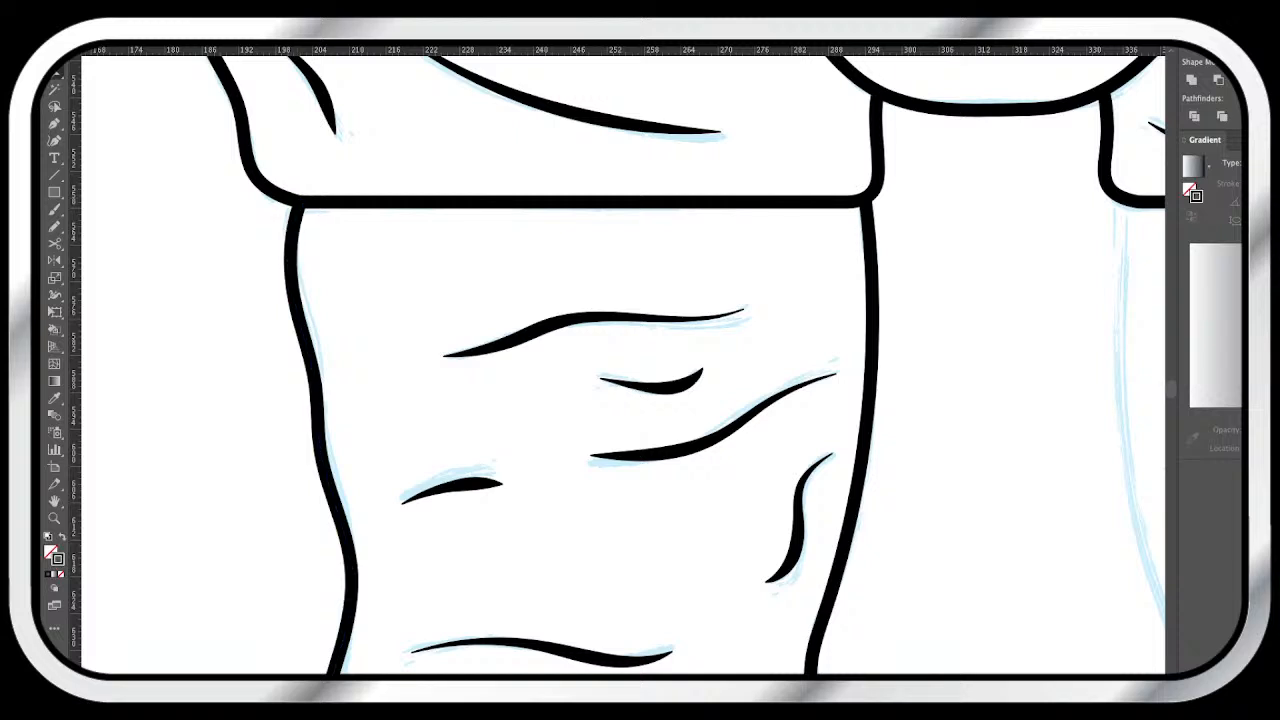
{"action": "scroll", "coordinate": [620, 360], "scroll_direction": "down", "scroll_amount": 3}
{"action": "scroll", "coordinate": [620, 360], "scroll_direction": "right", "scroll_amount": 2}
{"action": "key", "text": "z"}
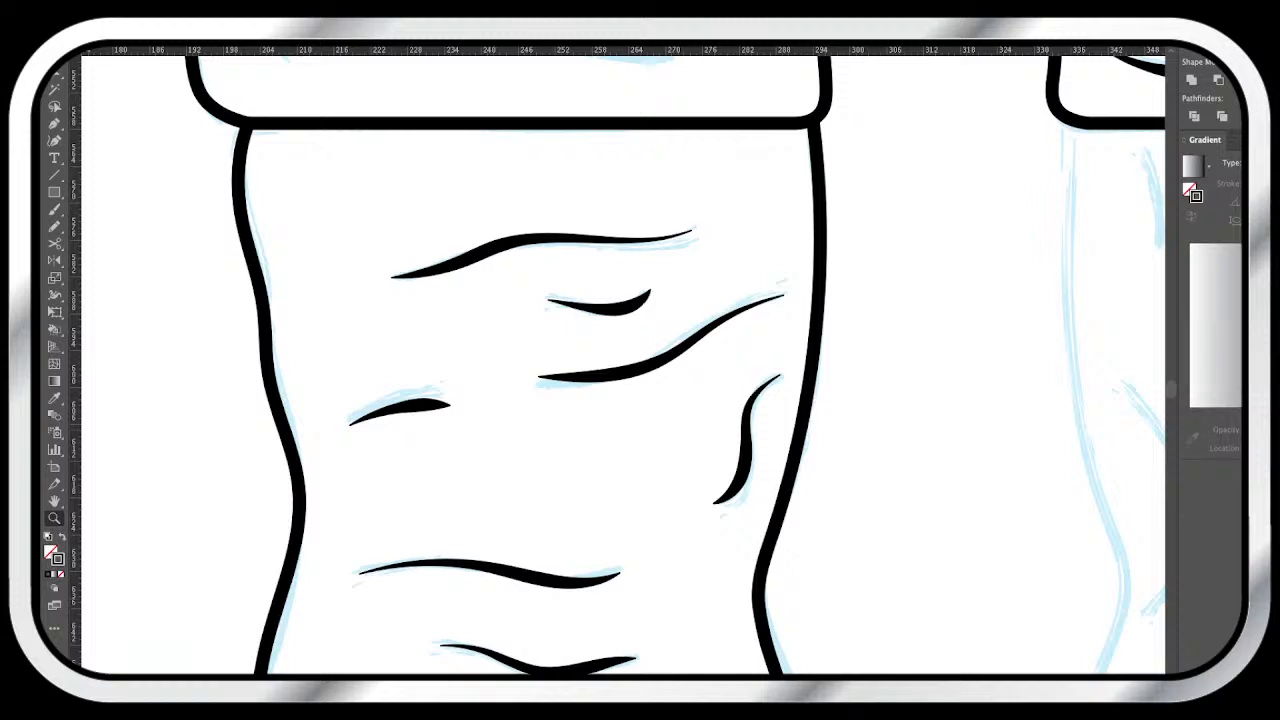
{"action": "left_click_drag", "start_coordinate": [585, 480], "coordinate": [572, 480]}
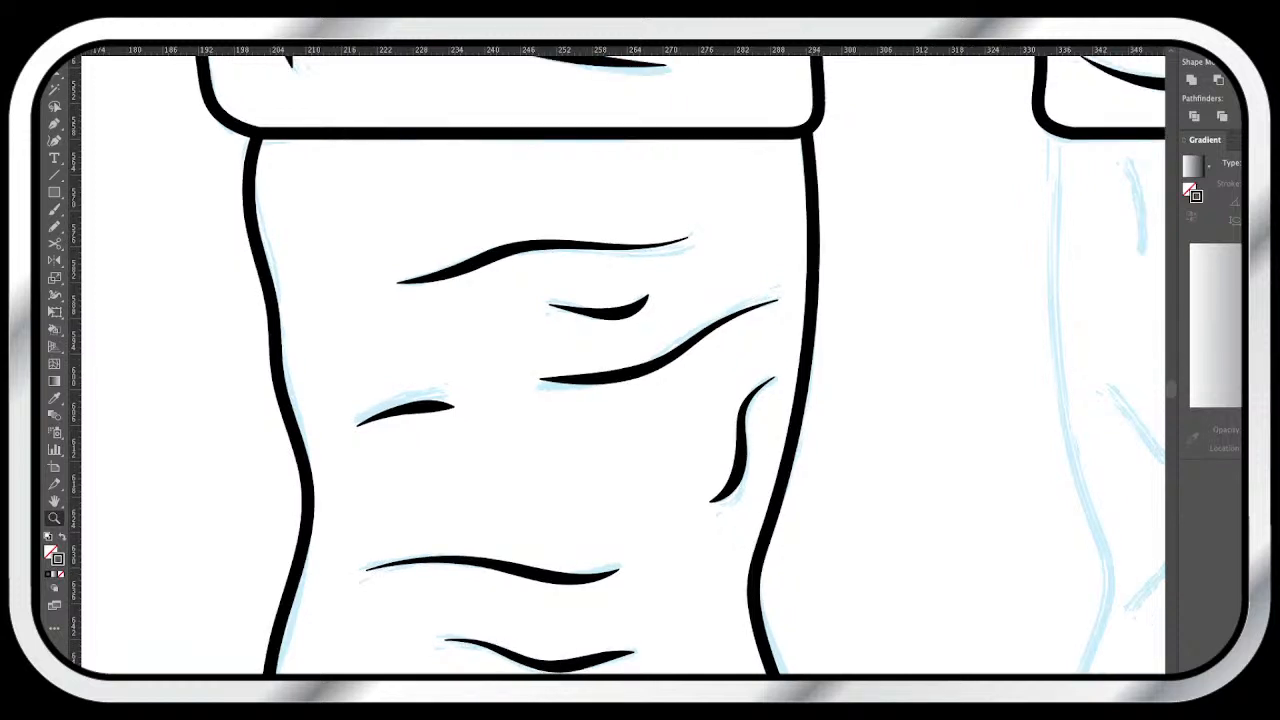
{"action": "left_click_drag", "start_coordinate": [574, 377], "coordinate": [420, 377]}
{"action": "left_click_drag", "start_coordinate": [640, 365], "coordinate": [419, 371]}
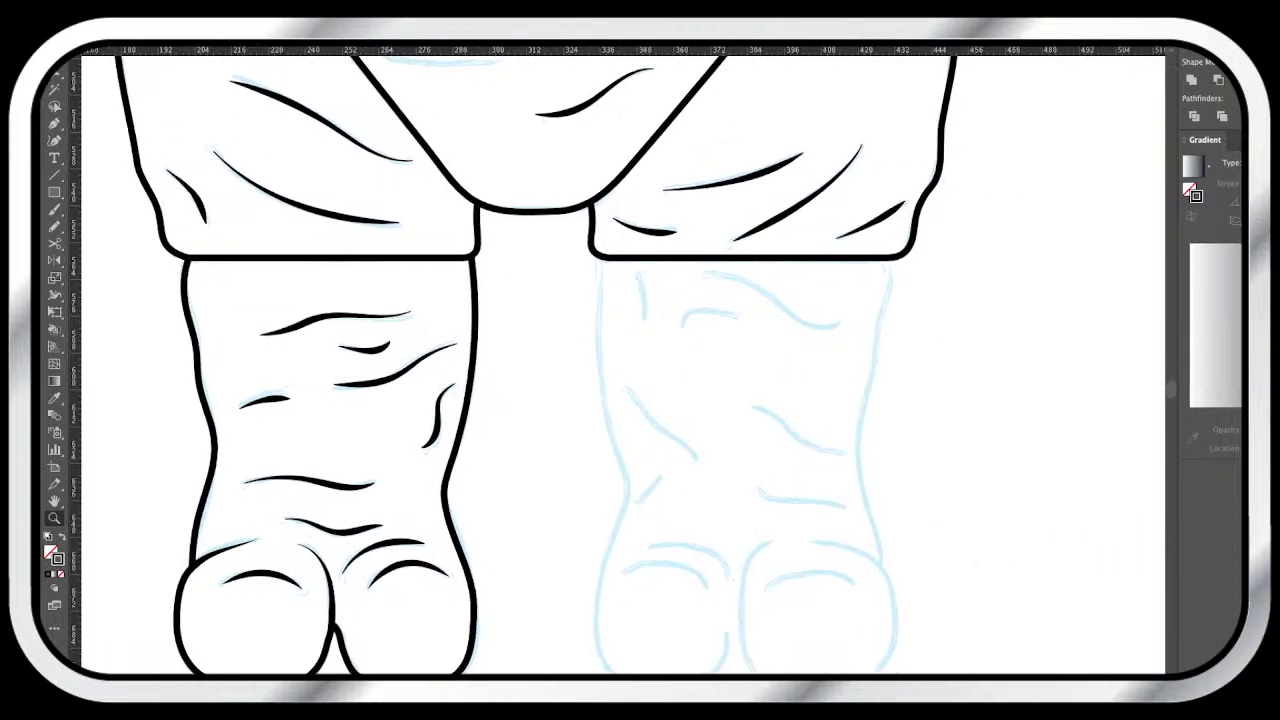
{"action": "left_click_drag", "start_coordinate": [640, 365], "coordinate": [592, 345]}
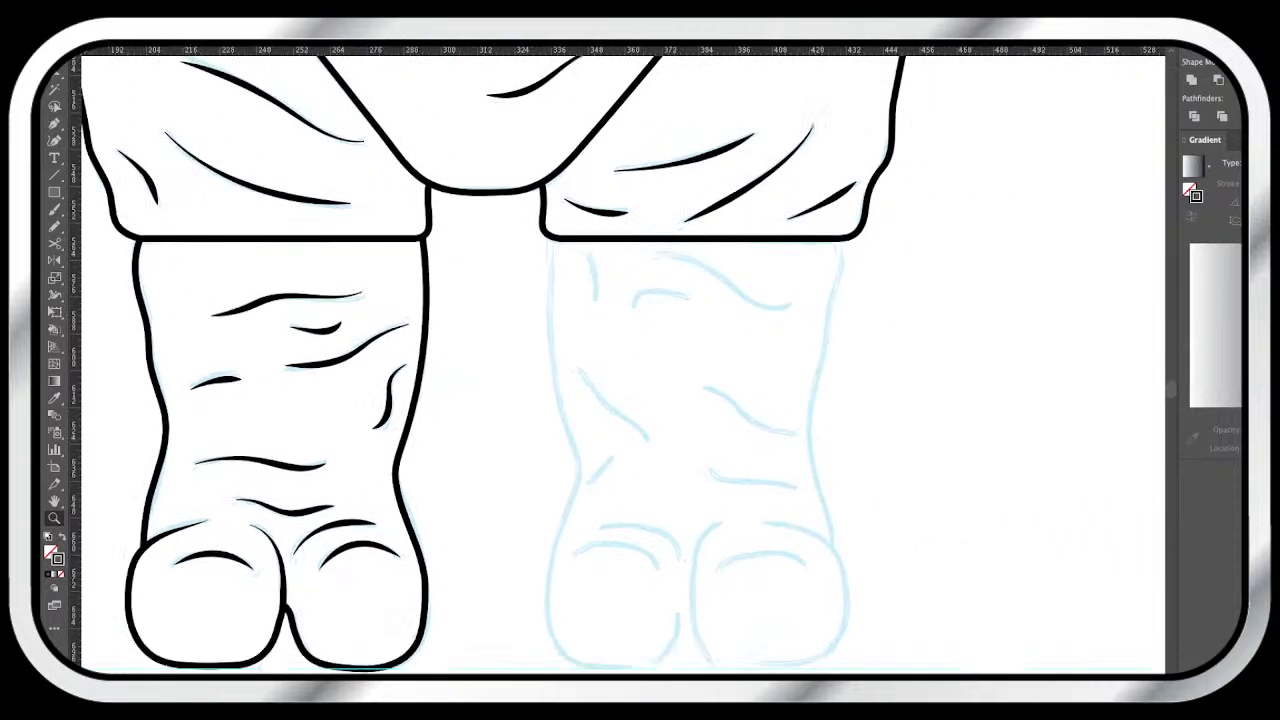
- Trace the outer edge of the right-hand leg from the trouser hem to the foot with the Pencil tool
{"action": "key", "text": "n"}
{"action": "mouse_move", "coordinate": [841, 262]}
{"action": "left_mouse_down"}
{"action": "mouse_move", "coordinate": [805, 432]}
{"action": "mouse_move", "coordinate": [826, 540]}
{"action": "left_mouse_up"}
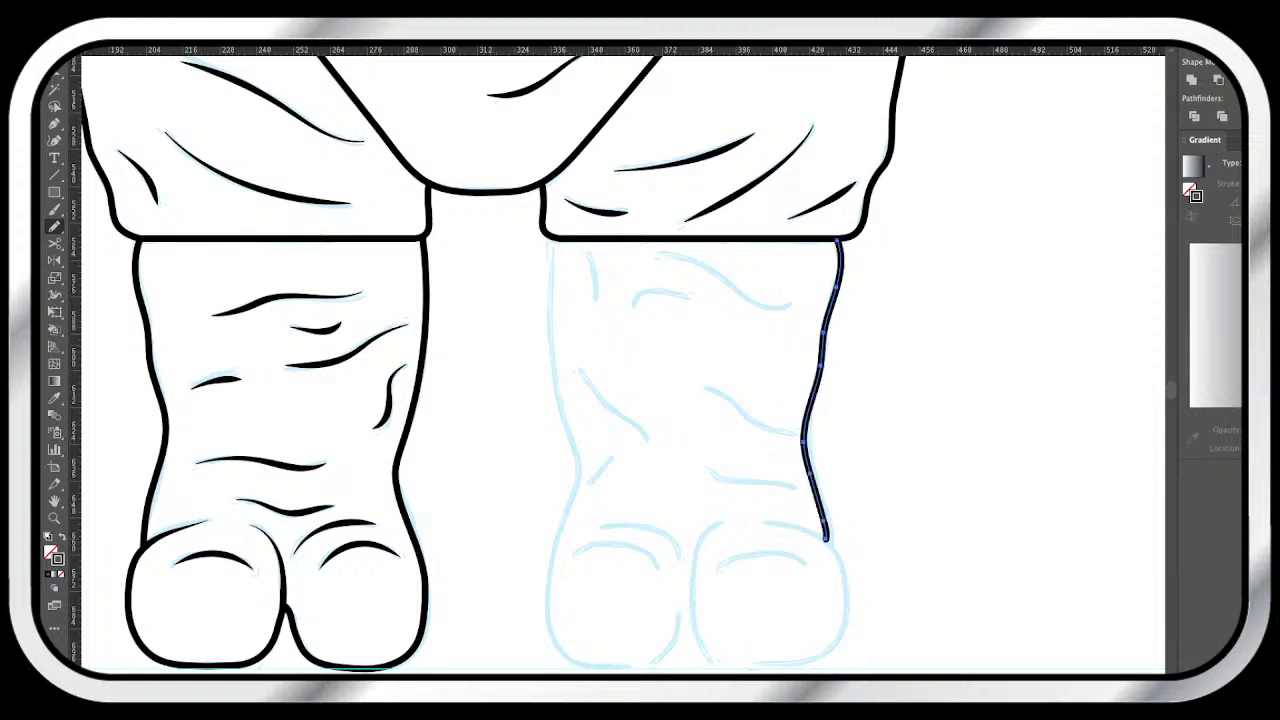
{"action": "key", "text": "ctrl+z"}
{"action": "mouse_move", "coordinate": [841, 246]}
{"action": "left_mouse_down"}
{"action": "mouse_move", "coordinate": [814, 386]}
{"action": "mouse_move", "coordinate": [831, 545]}
{"action": "left_mouse_up"}
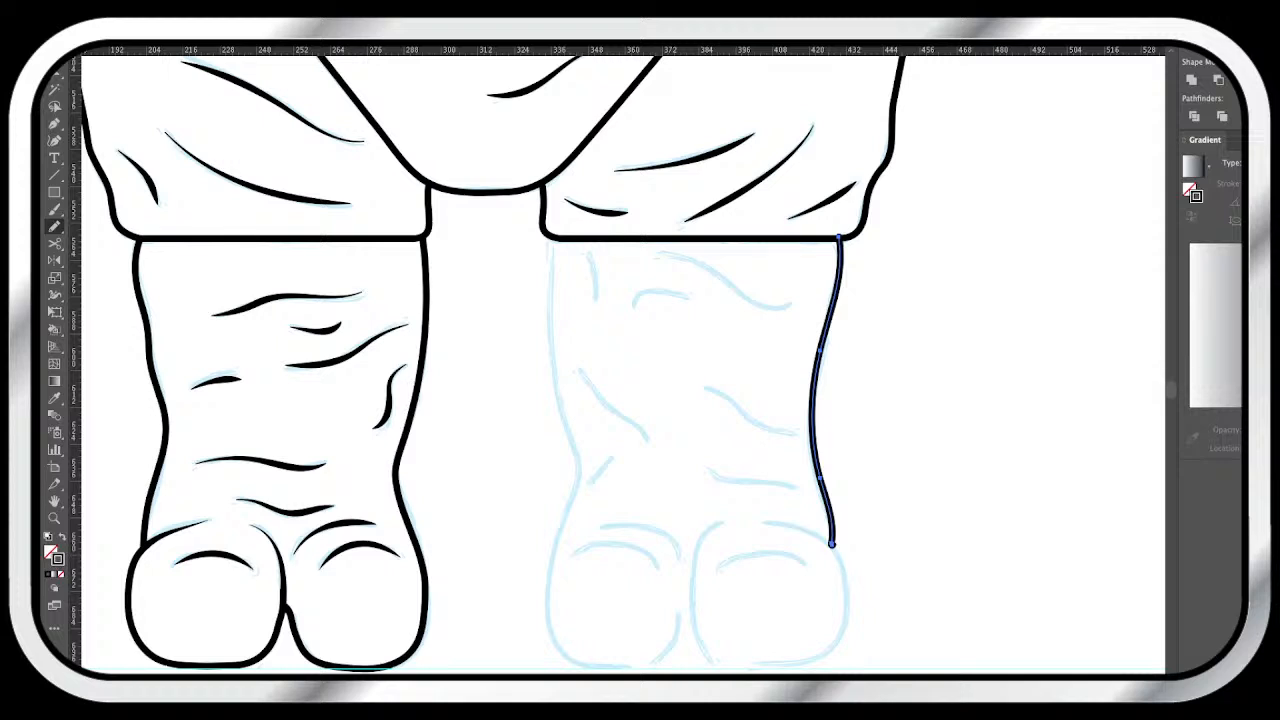
- Trace the right-hand leg's inner edge around the inner toe, and outline the outer toe over the sketch
{"action": "left_click_drag", "start_coordinate": [549, 256], "coordinate": [547, 314]}
{"action": "mouse_move", "coordinate": [549, 364]}
{"action": "left_mouse_down"}
{"action": "mouse_move", "coordinate": [572, 660]}
{"action": "mouse_move", "coordinate": [606, 667]}
{"action": "mouse_move", "coordinate": [694, 622]}
{"action": "left_mouse_up"}
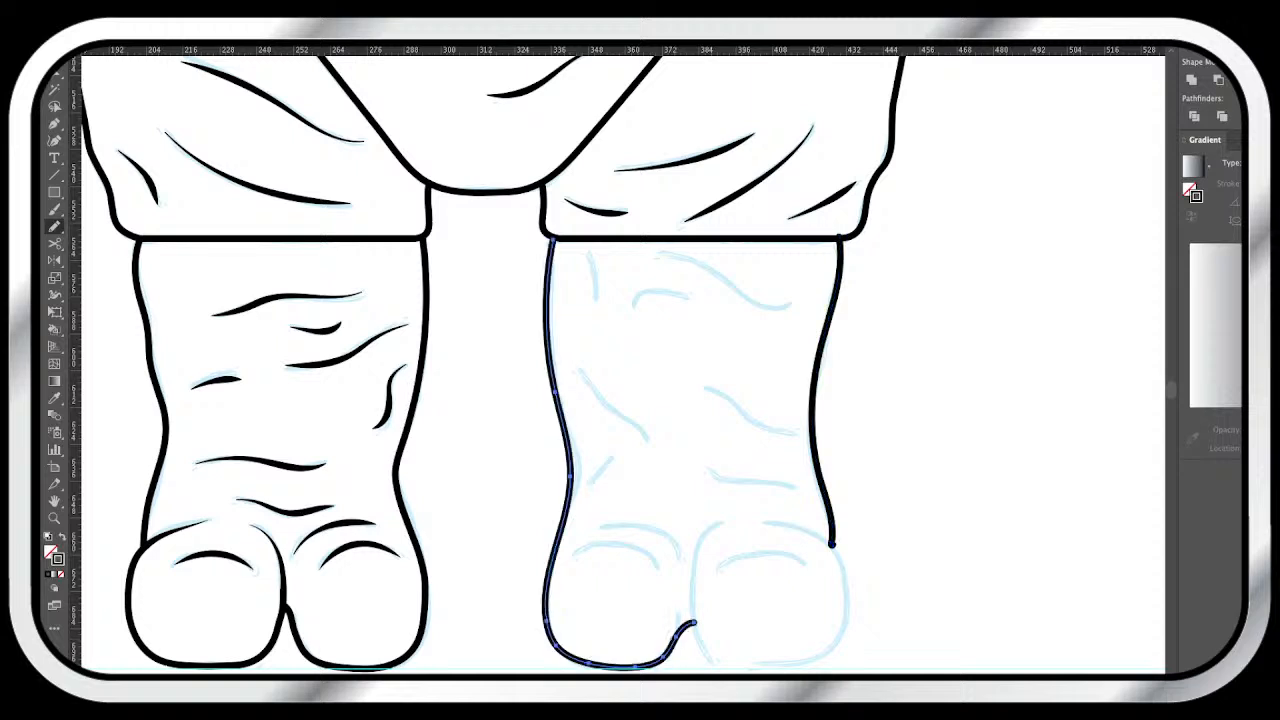
{"action": "mouse_move", "coordinate": [722, 522]}
{"action": "left_mouse_down"}
{"action": "mouse_move", "coordinate": [693, 622]}
{"action": "mouse_move", "coordinate": [697, 645]}
{"action": "mouse_move", "coordinate": [735, 666]}
{"action": "mouse_move", "coordinate": [802, 665]}
{"action": "mouse_move", "coordinate": [834, 545]}
{"action": "mouse_move", "coordinate": [785, 528]}
{"action": "left_mouse_up"}
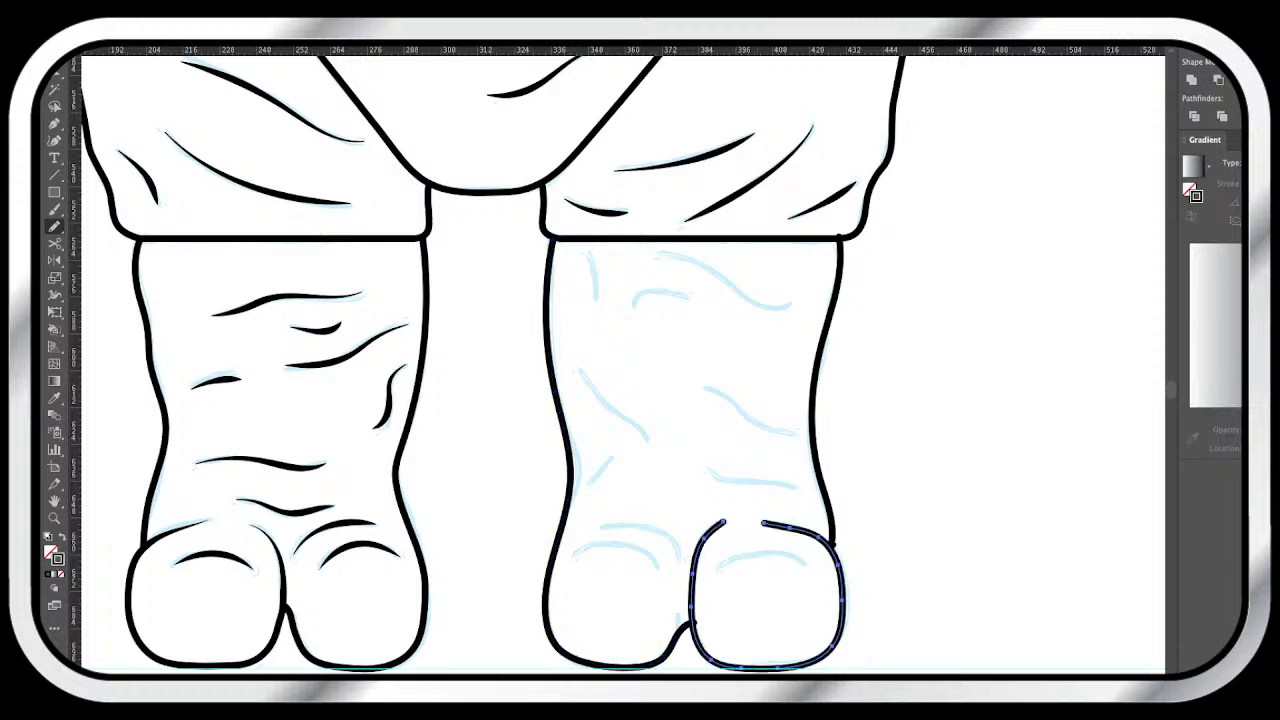
- Draw the curved creases on top of both toes and the short crease between them on the right-hand foot
{"action": "left_click_drag", "start_coordinate": [716, 572], "coordinate": [808, 566]}
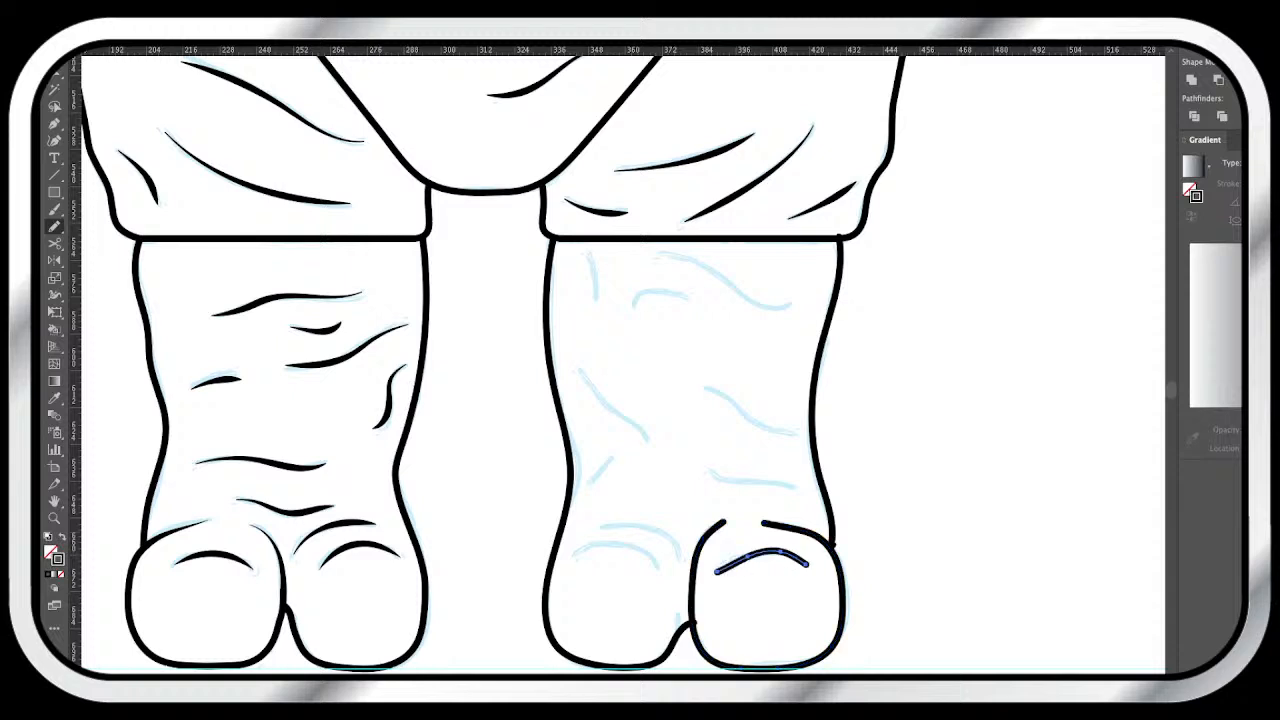
{"action": "mouse_move", "coordinate": [660, 566]}
{"action": "left_mouse_down"}
{"action": "mouse_move", "coordinate": [650, 550]}
{"action": "mouse_move", "coordinate": [584, 542]}
{"action": "left_mouse_up"}
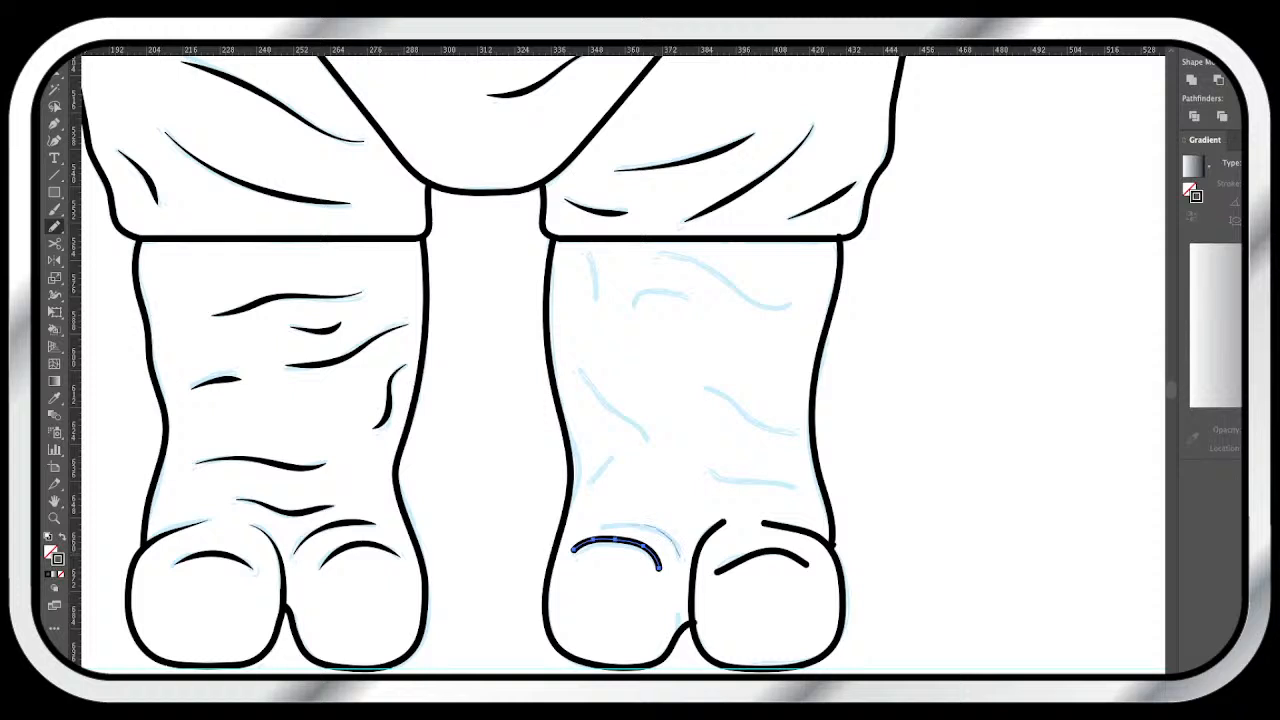
{"action": "left_click_drag", "start_coordinate": [682, 555], "coordinate": [598, 528]}
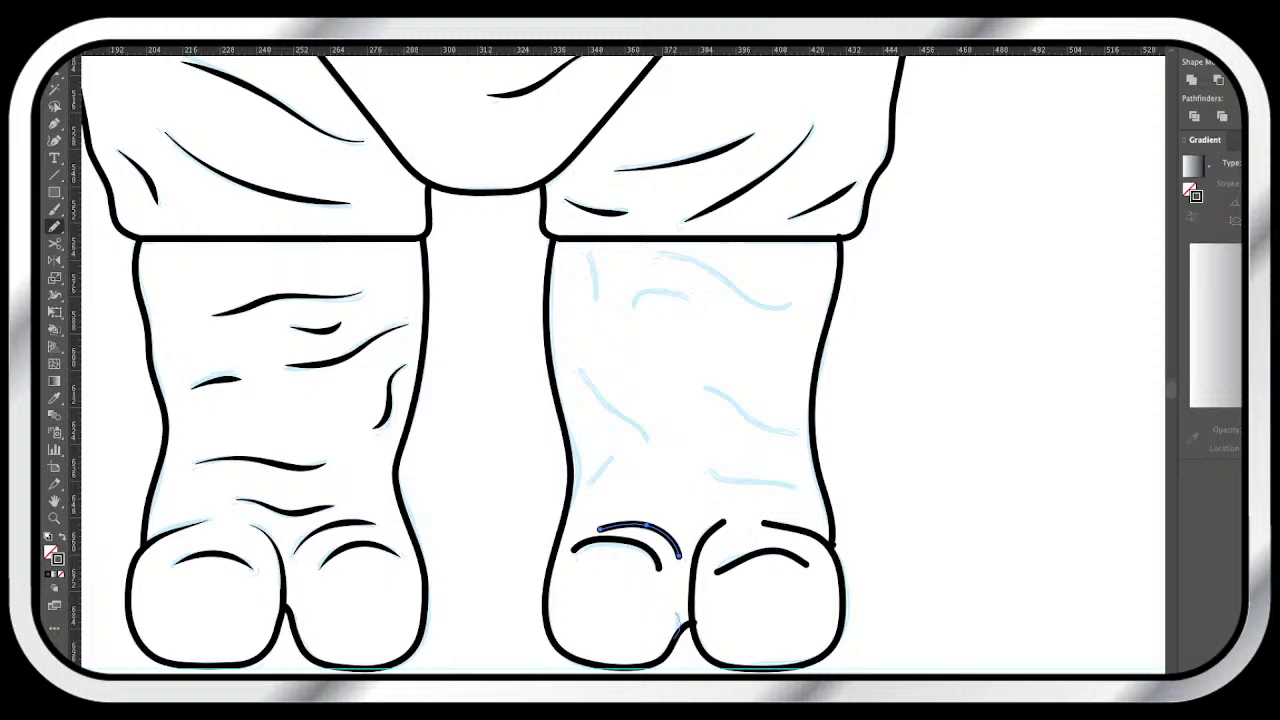
{"action": "left_click_drag", "start_coordinate": [675, 612], "coordinate": [678, 633]}
- Trace the seven fabric fold lines on the right-hand leg, from above the toes up to the hem
{"action": "left_click_drag", "start_coordinate": [702, 467], "coordinate": [797, 488]}
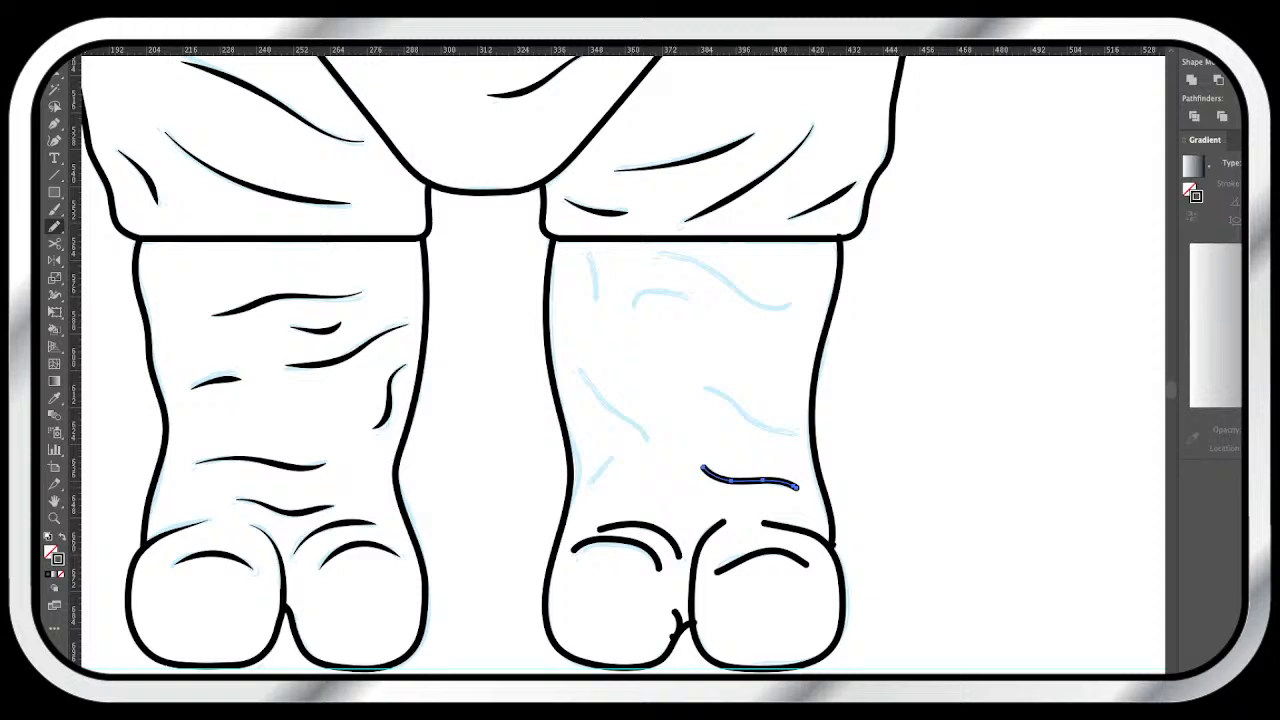
{"action": "left_click_drag", "start_coordinate": [570, 502], "coordinate": [620, 466]}
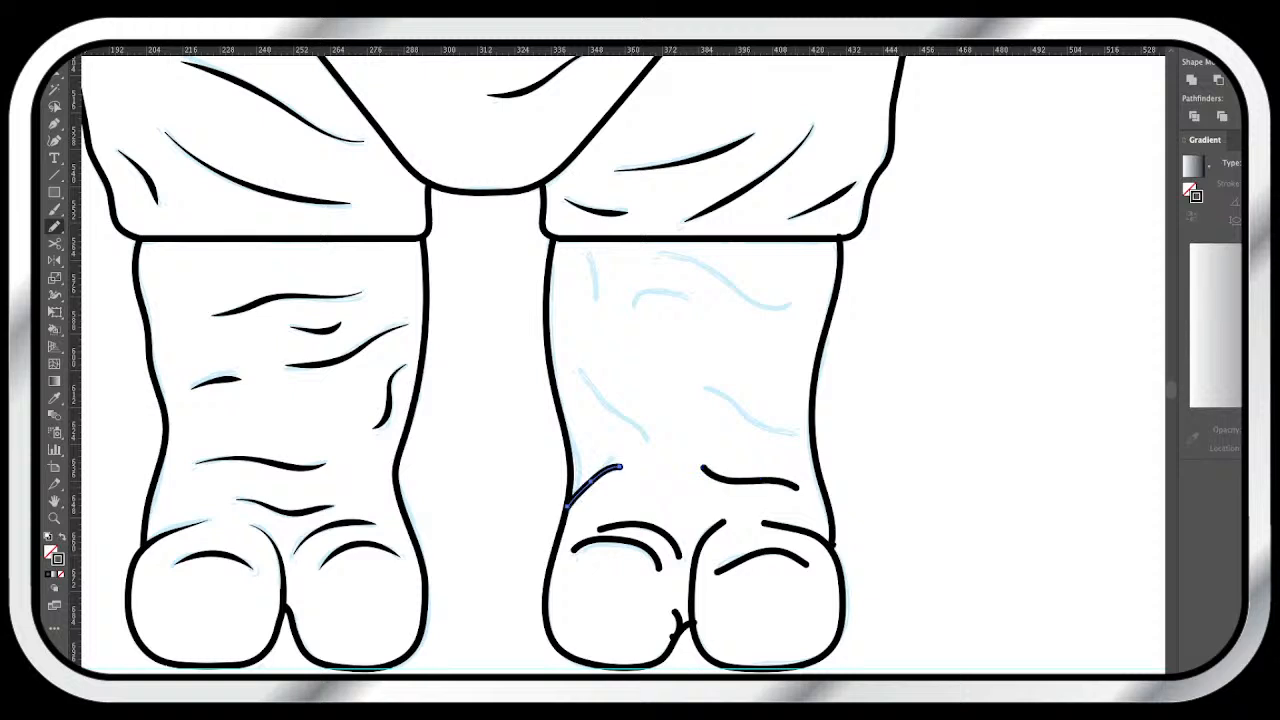
{"action": "left_click_drag", "start_coordinate": [578, 367], "coordinate": [654, 444]}
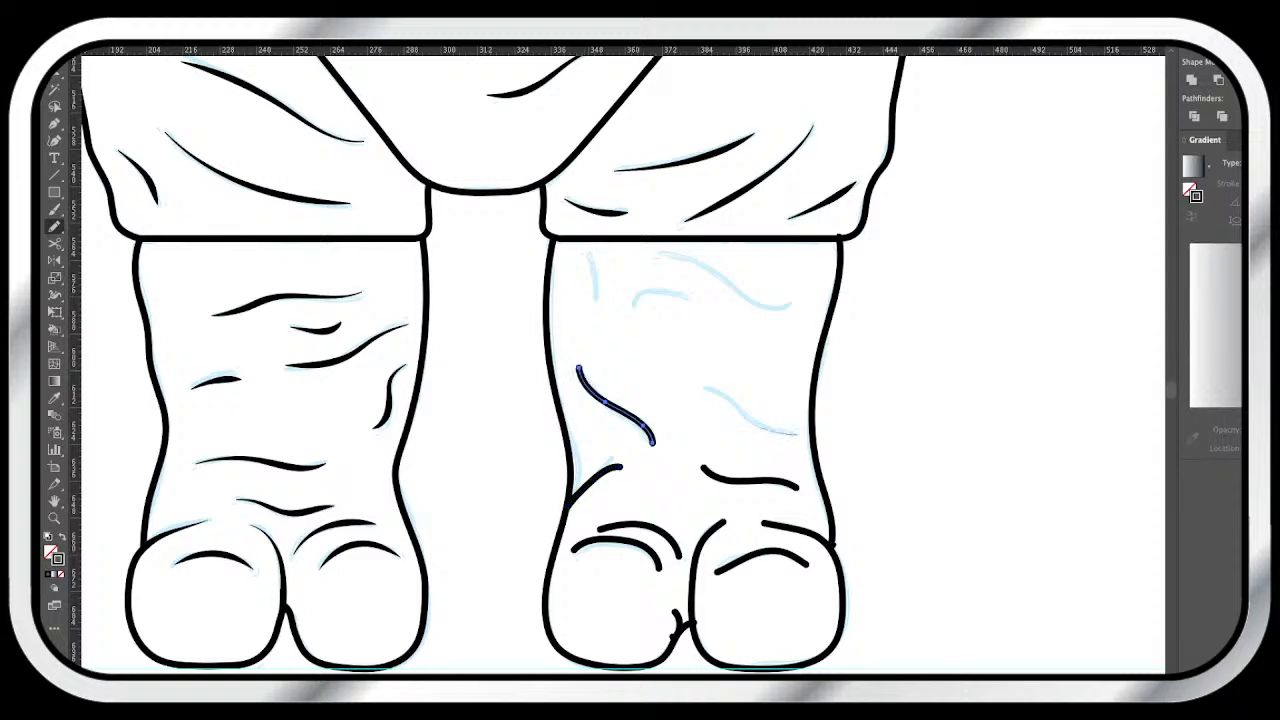
{"action": "left_click_drag", "start_coordinate": [698, 392], "coordinate": [797, 434]}
{"action": "left_click_drag", "start_coordinate": [696, 304], "coordinate": [632, 306]}
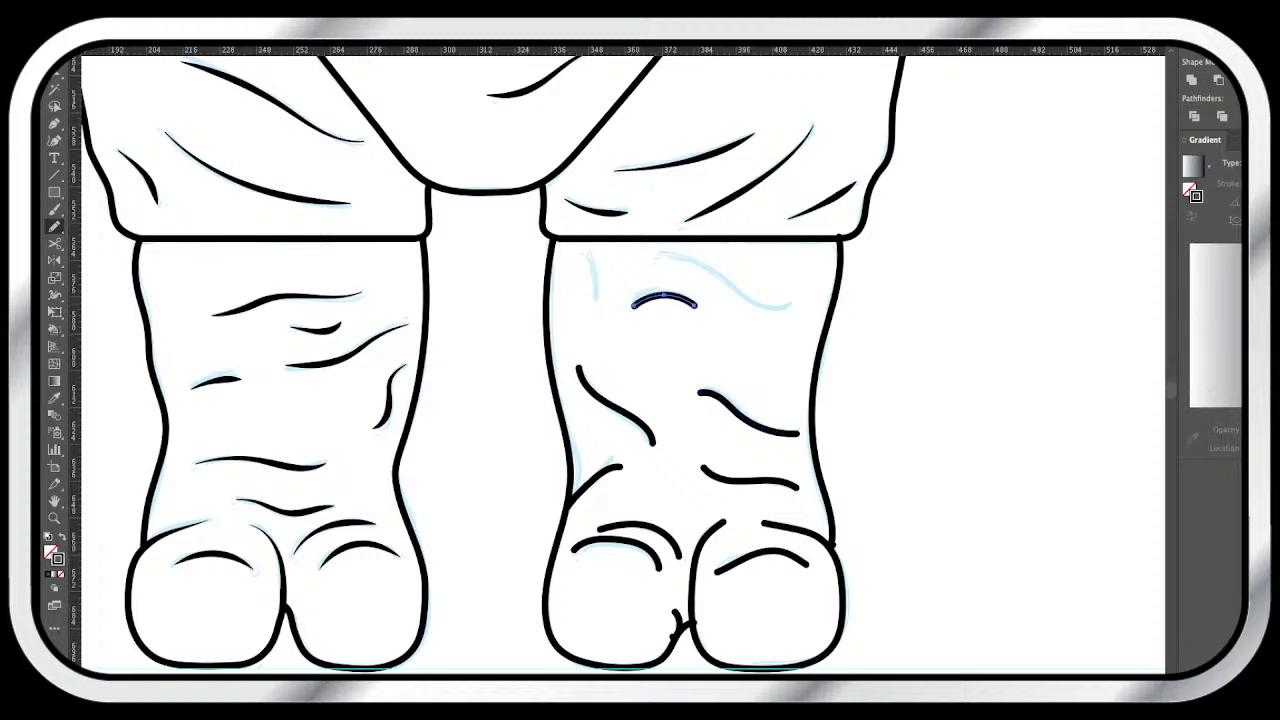
{"action": "left_click_drag", "start_coordinate": [585, 253], "coordinate": [594, 307]}
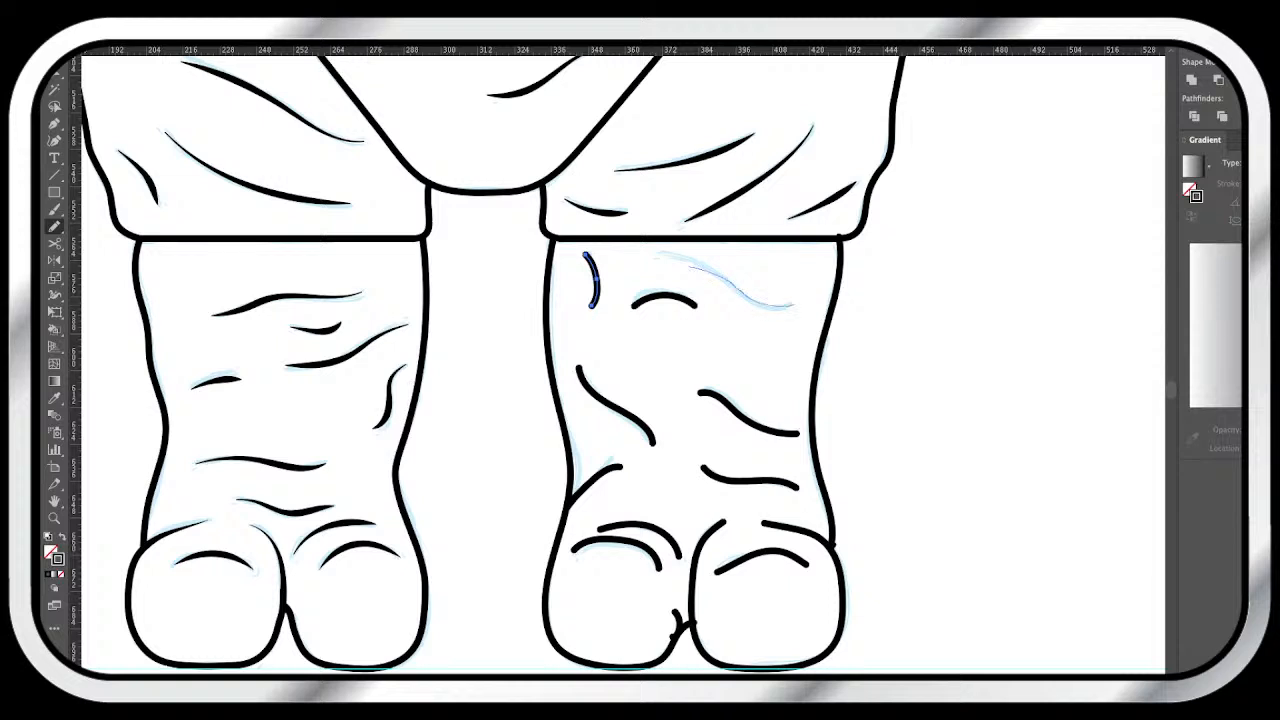
{"action": "left_click_drag", "start_coordinate": [668, 264], "coordinate": [796, 304]}
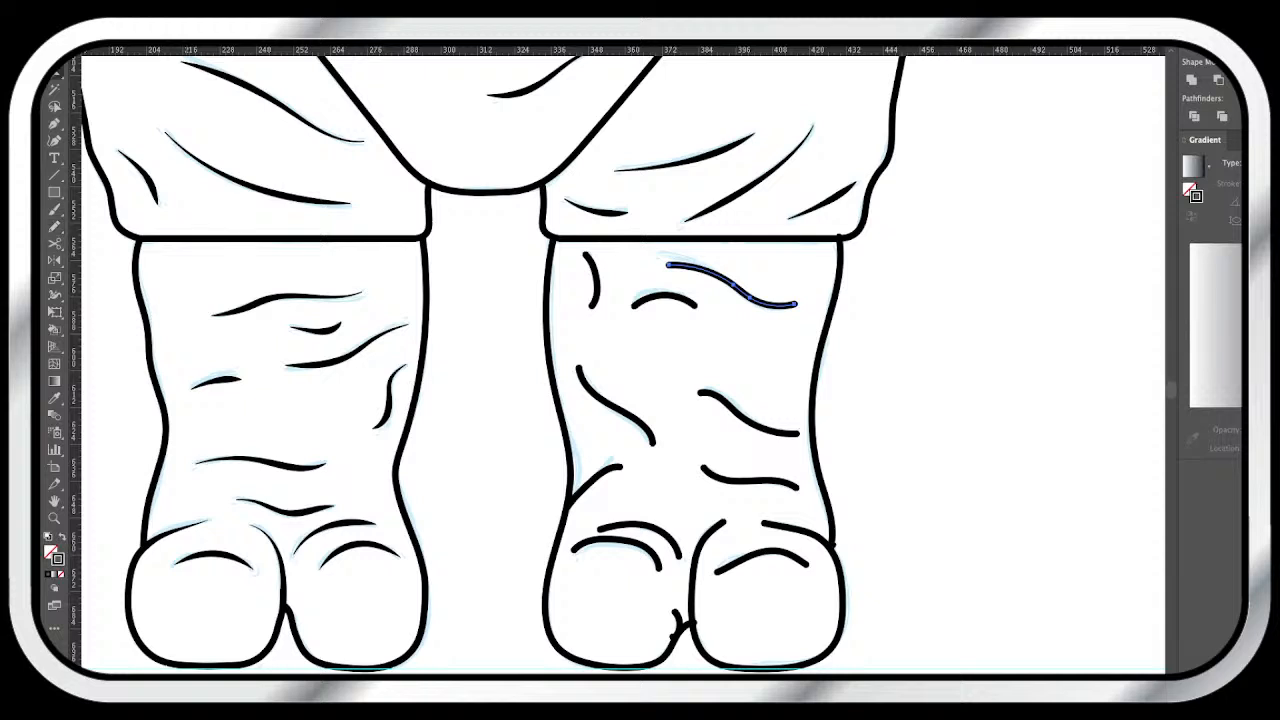
- Apply the left leg's tapered fold stroke to the right-hand leg's free-standing folds and upper toe creases
{"action": "key", "text": "super+shift+a"}
{"action": "mouse_move", "coordinate": [579, 277]}
{"action": "left_mouse_down"}
{"action": "mouse_move", "coordinate": [741, 429]}
{"action": "mouse_move", "coordinate": [738, 485]}
{"action": "left_mouse_up"}
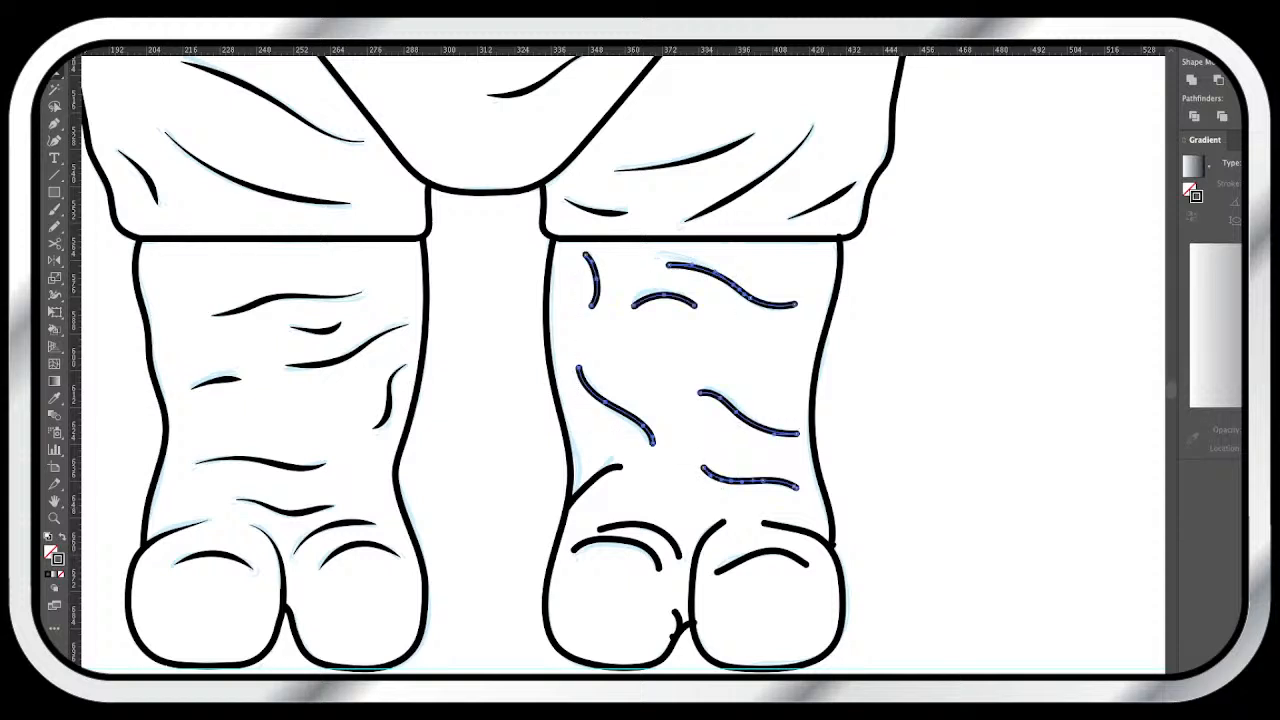
{"action": "left_click_drag", "start_coordinate": [746, 538], "coordinate": [772, 566]}
{"action": "left_click_drag", "start_coordinate": [622, 500], "coordinate": [660, 550]}
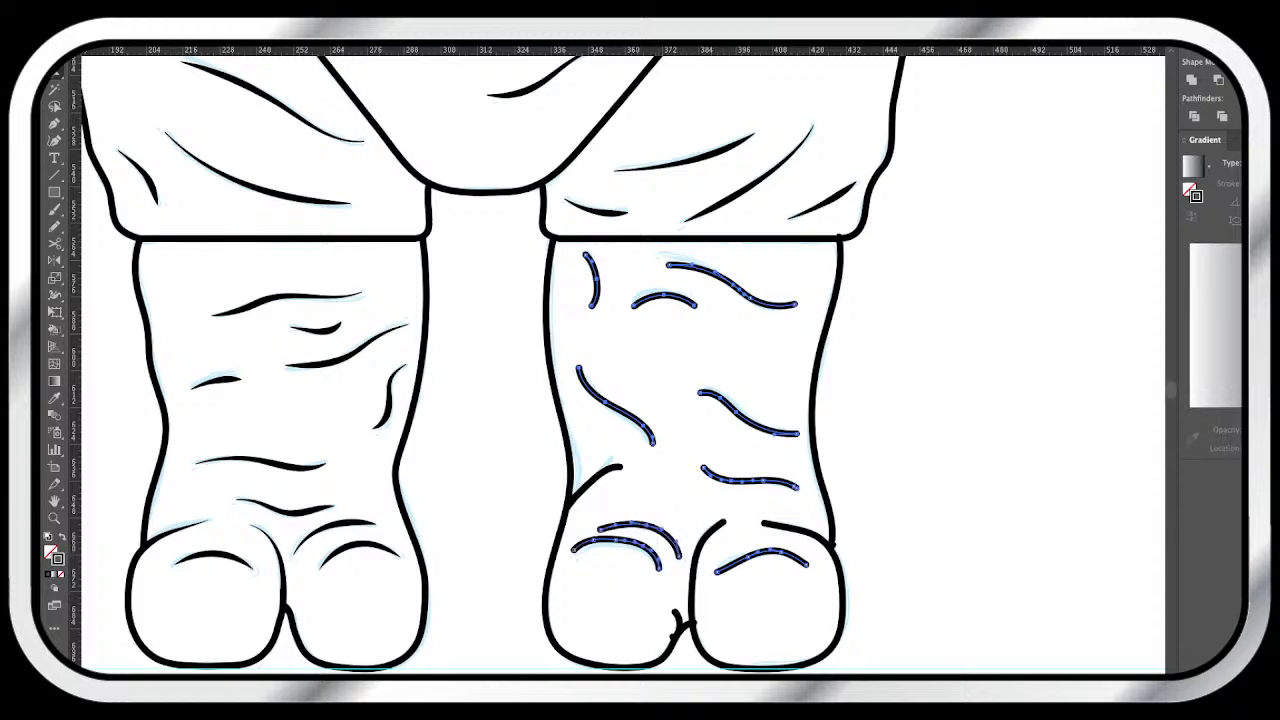
{"action": "left_click", "coordinate": [215, 381]}
{"action": "key", "text": "super+shift+a"}
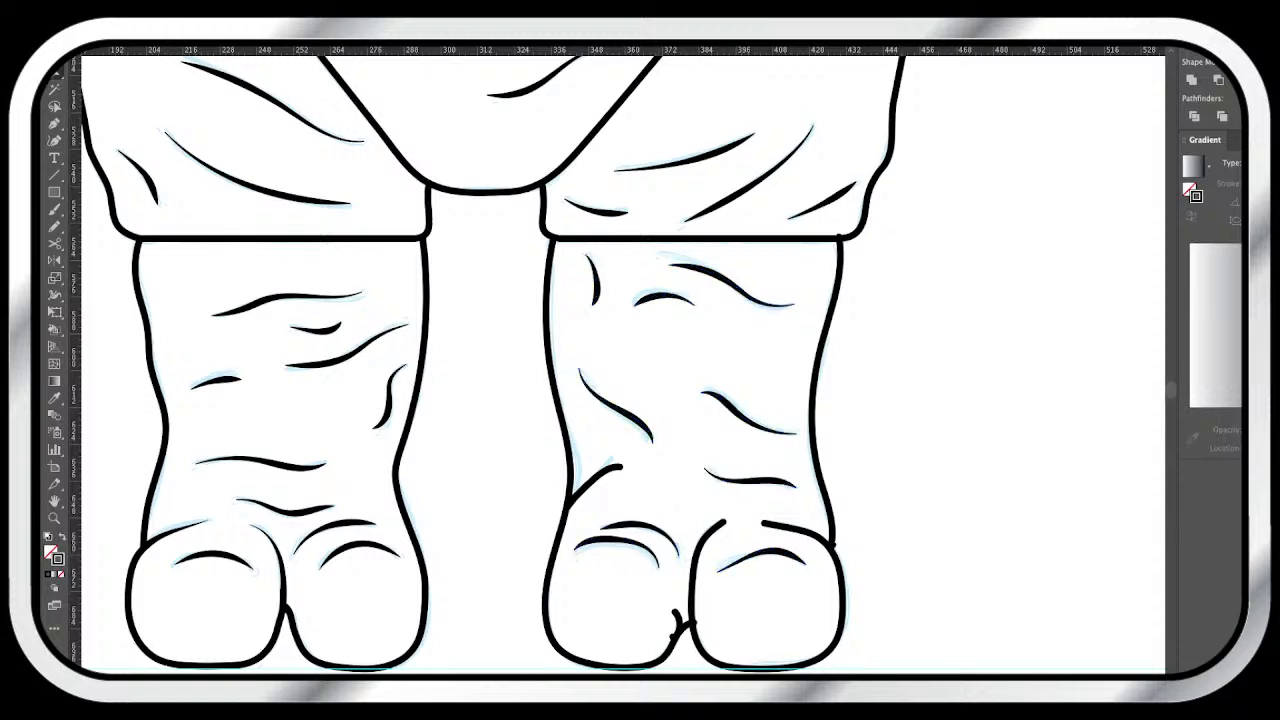
- Taper the diagonal fold that branches off the inner edge of the right-hand leg
{"action": "scroll", "coordinate": [618, 360], "scroll_direction": "down", "scroll_amount": 1}
{"action": "left_click", "coordinate": [590, 432]}
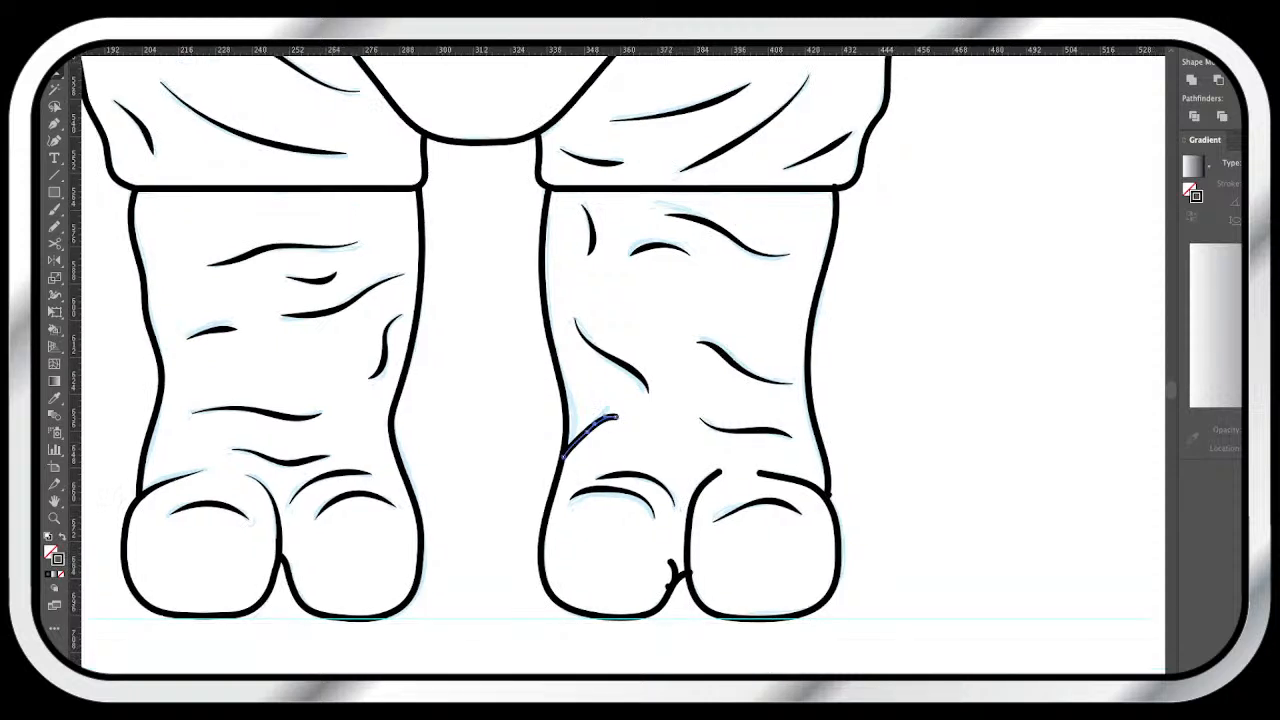
{"action": "key", "text": "super+shift+a"}
- Adjust the lower end of the right-hand leg's outer edge so it meets the outer toe's outline
{"action": "key", "text": "z"}
{"action": "left_click", "coordinate": [723, 473]}
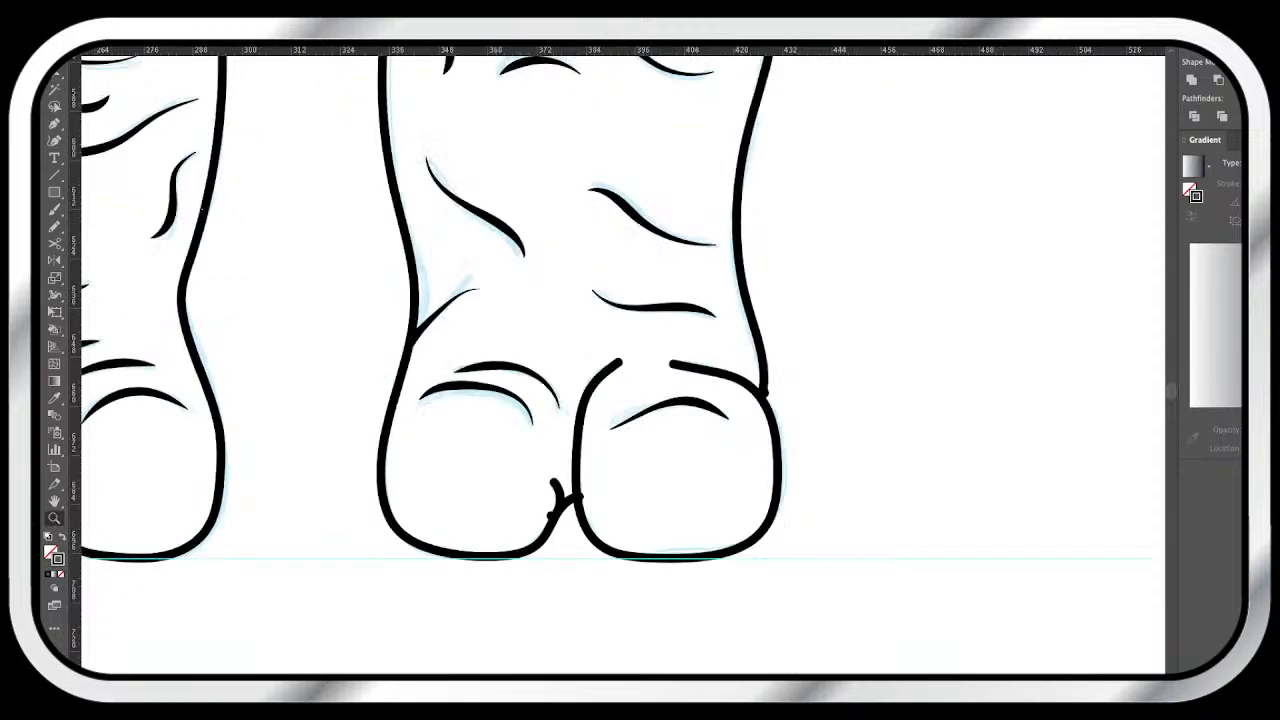
{"action": "left_click", "coordinate": [668, 469]}
{"action": "left_click_drag", "start_coordinate": [668, 469], "coordinate": [756, 667]}
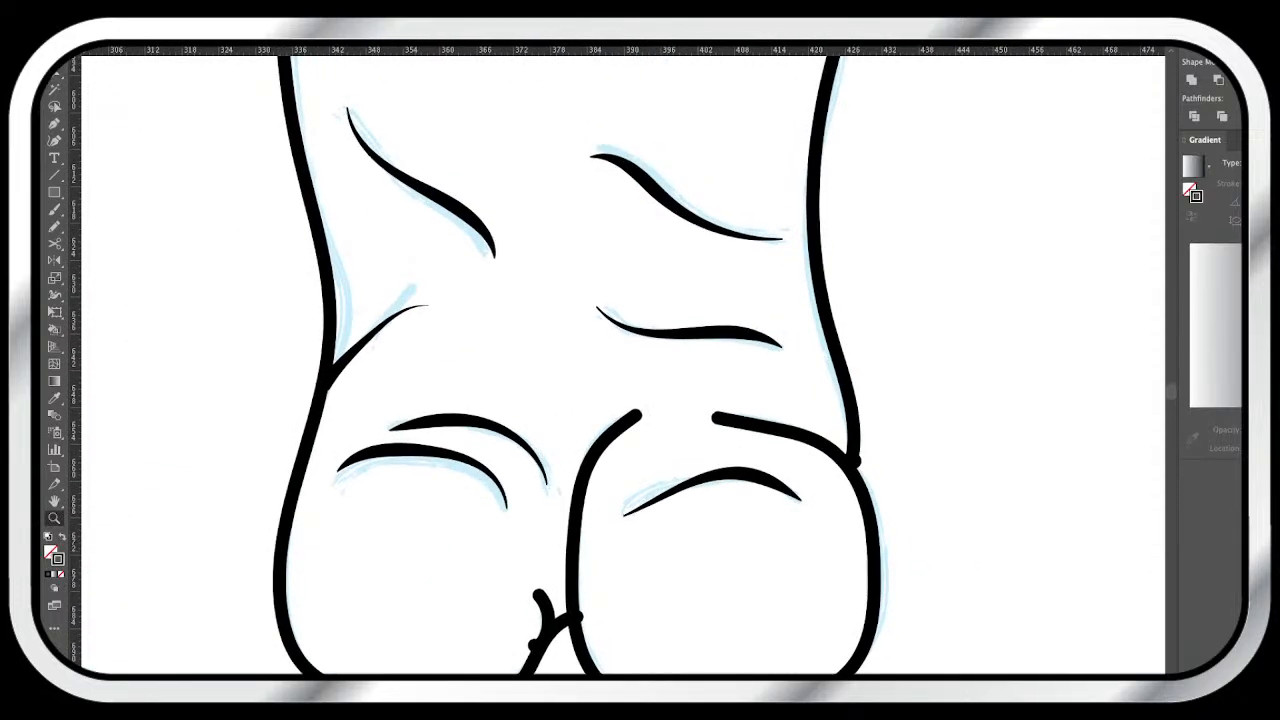
{"action": "scroll", "coordinate": [620, 360], "scroll_direction": "right", "scroll_amount": 3}
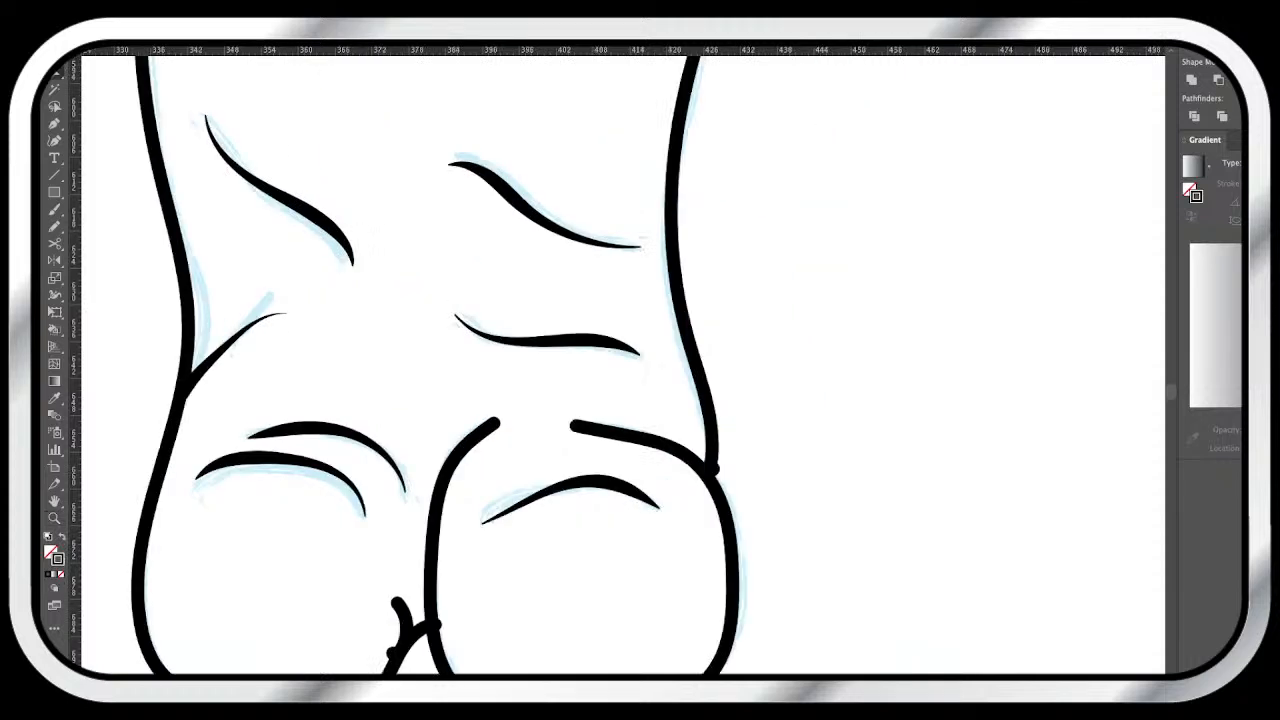
{"action": "left_click", "coordinate": [712, 467]}
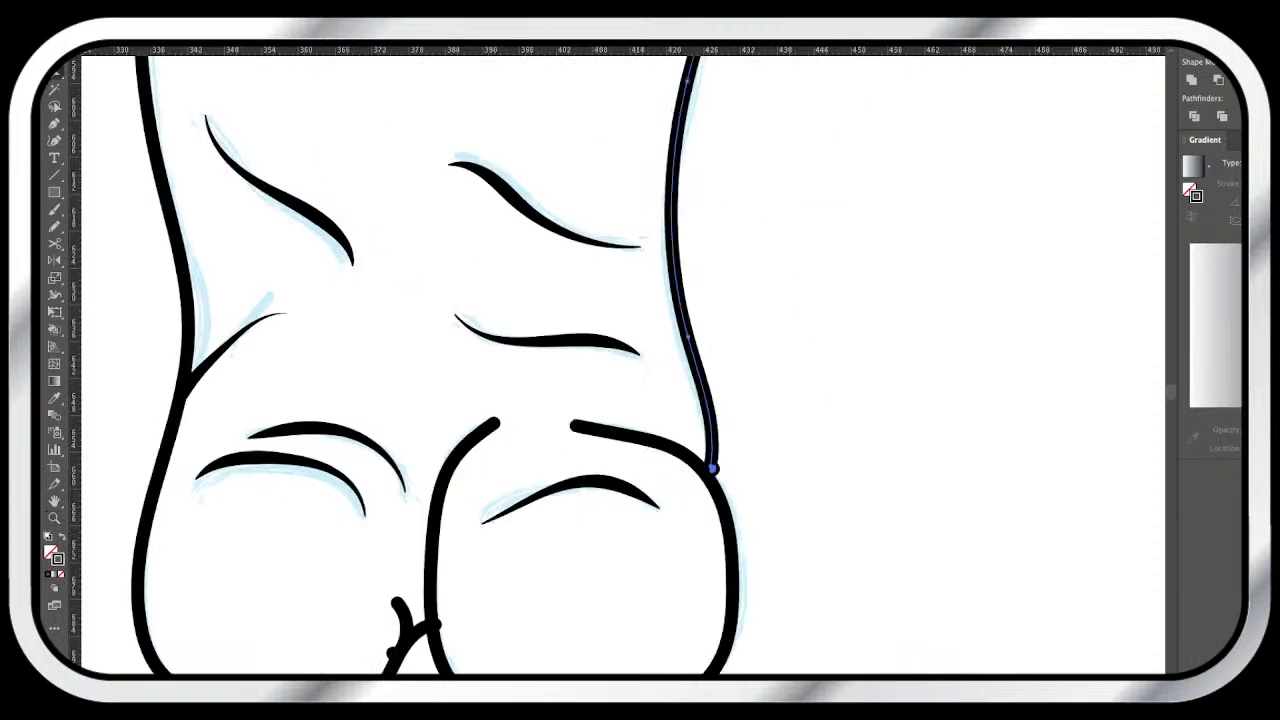
{"action": "key", "text": "ctrl+shift+a"}
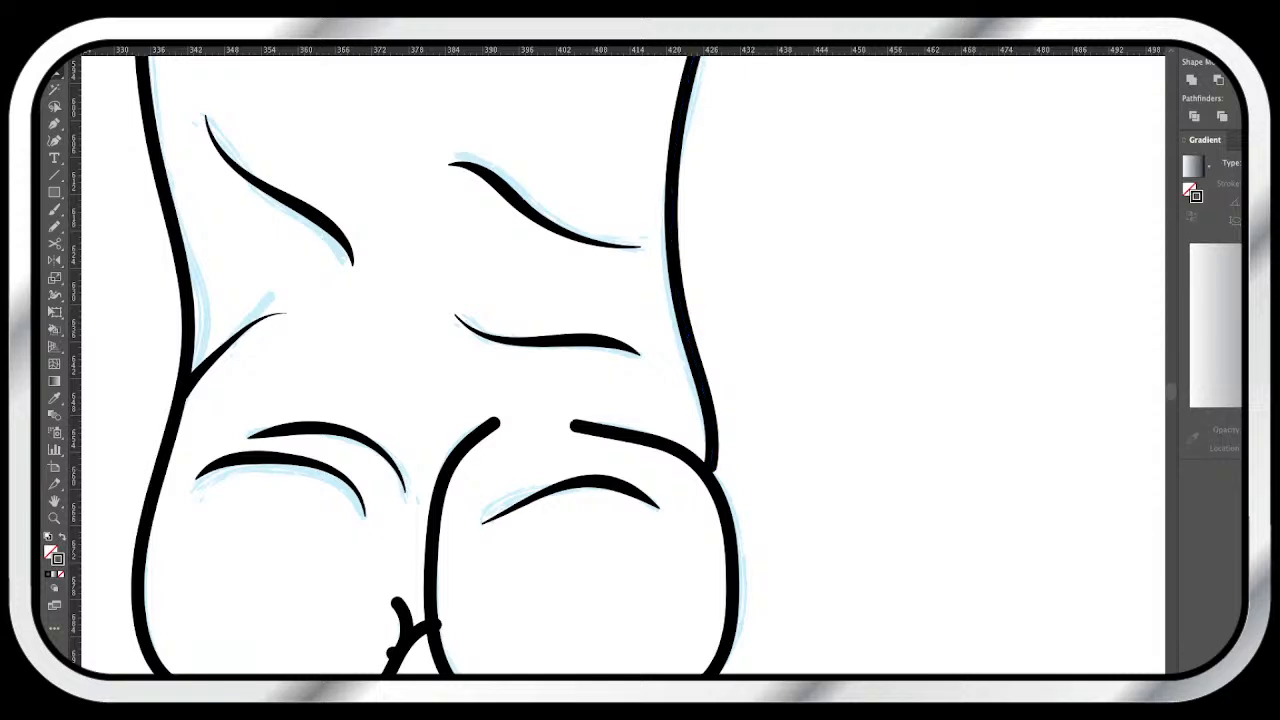
{"action": "left_click_drag", "start_coordinate": [689, 336], "coordinate": [707, 474]}
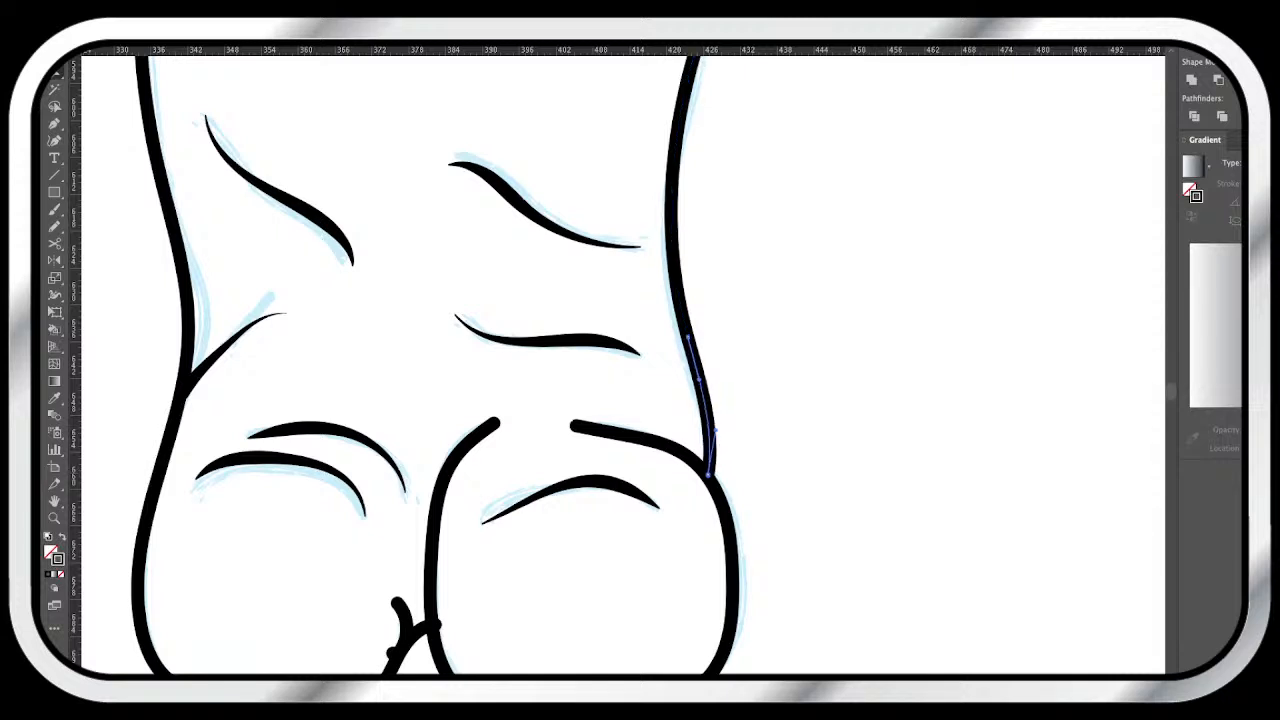
{"action": "left_click_drag", "start_coordinate": [689, 336], "coordinate": [686, 80]}
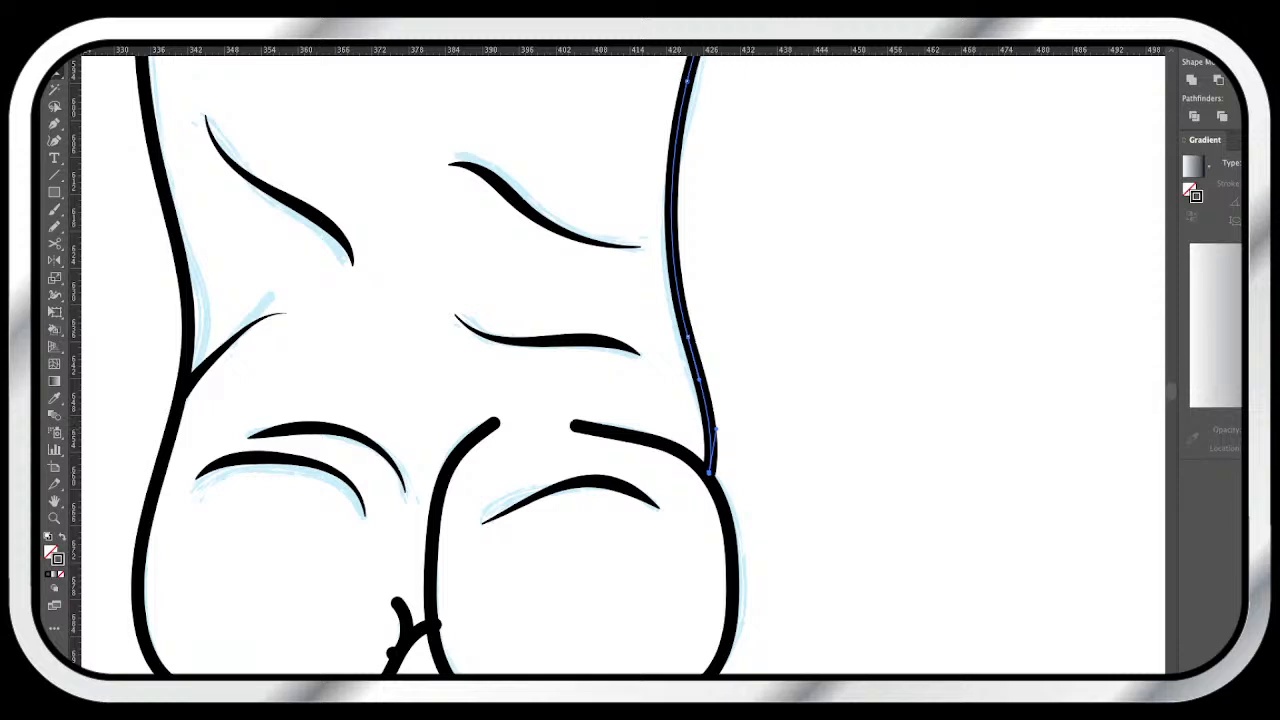
{"action": "key", "text": "ctrl+shift+a"}
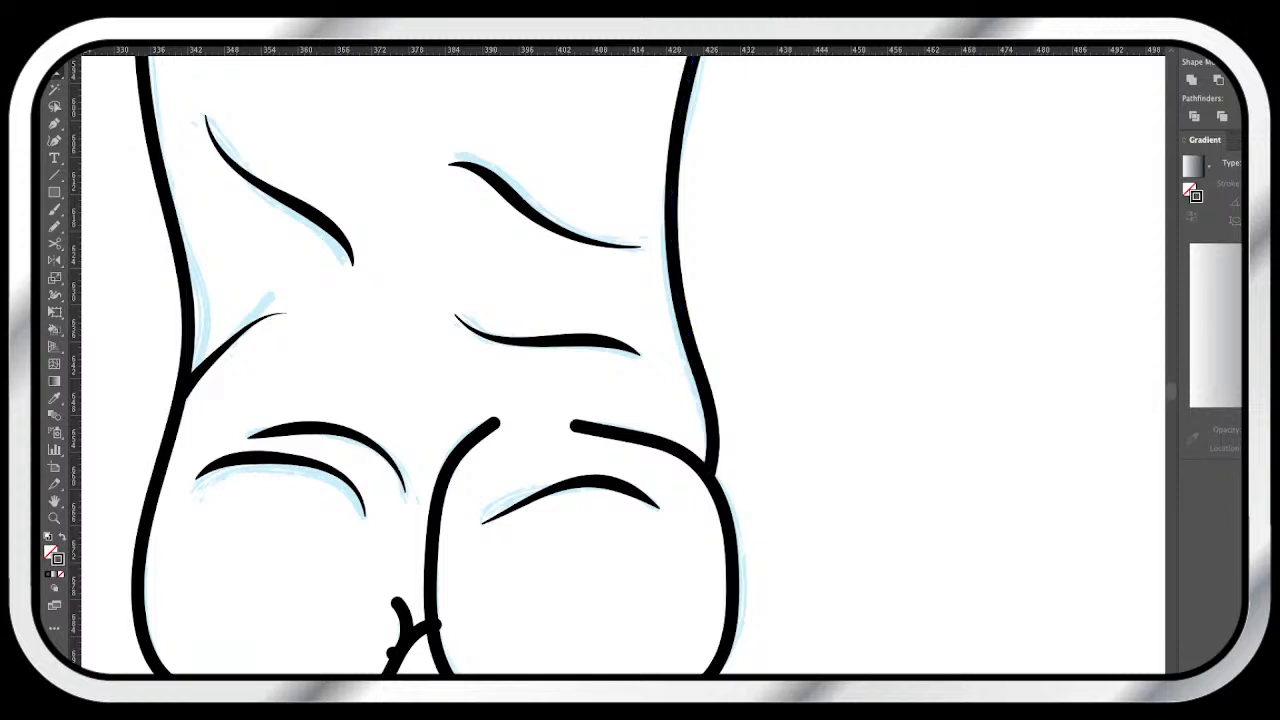
- Reshape the short crease between the toes and give it a tapered stroke
{"action": "left_click", "coordinate": [187, 332]}
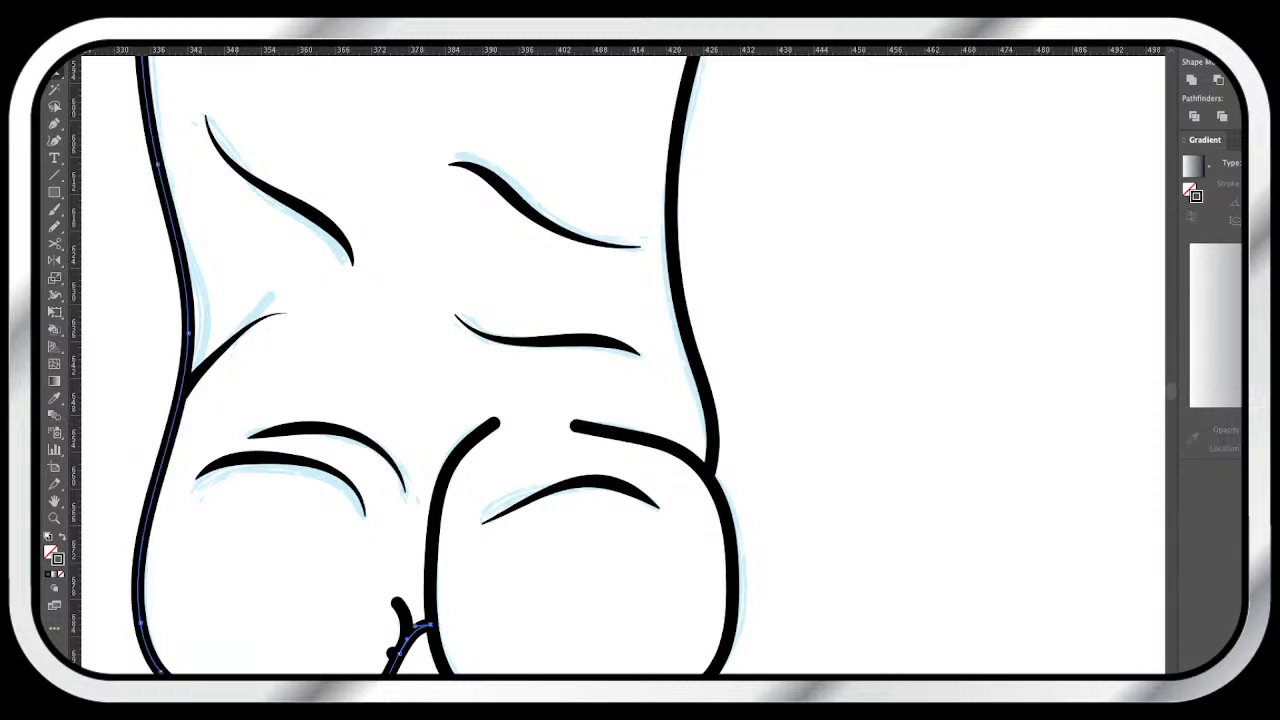
{"action": "key", "text": "ctrl+shift+a"}
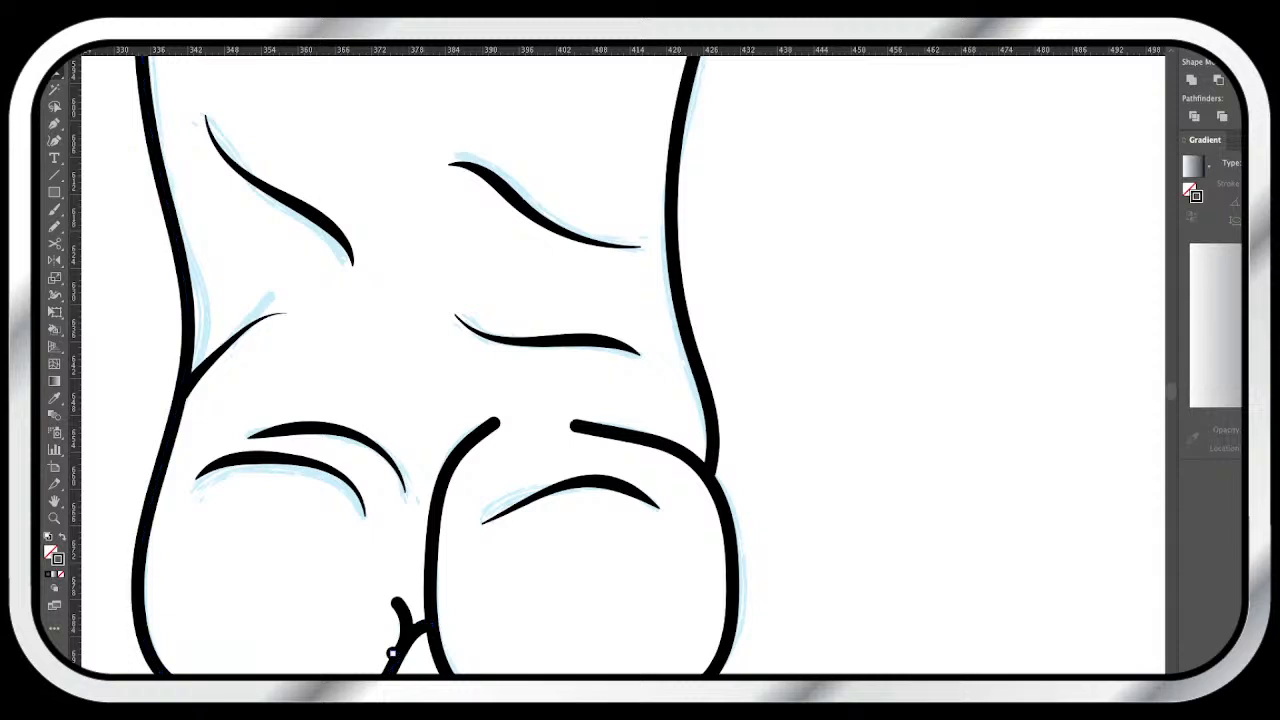
{"action": "left_click_drag", "start_coordinate": [398, 600], "coordinate": [388, 668]}
{"action": "left_click", "coordinate": [403, 618]}
{"action": "left_click_drag", "start_coordinate": [401, 598], "coordinate": [396, 588]}
{"action": "key", "text": "ctrl+shift+a"}
- Cut the outer toe's outline near the junction between the toes and taper its upper inner segment
{"action": "left_click", "coordinate": [432, 560]}
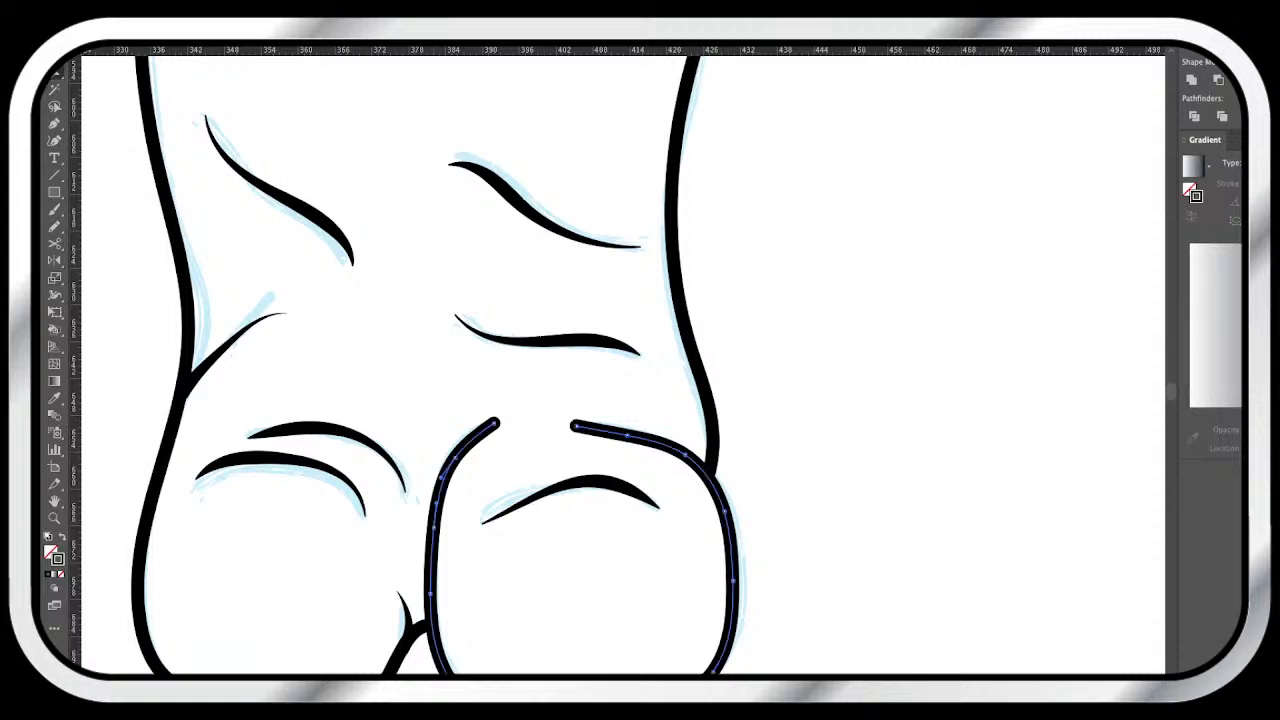
{"action": "key", "text": "e"}
{"action": "key", "text": "c"}
{"action": "left_click", "coordinate": [429, 572]}
{"action": "key", "text": "v"}
{"action": "key", "text": "ctrl+shift+a"}
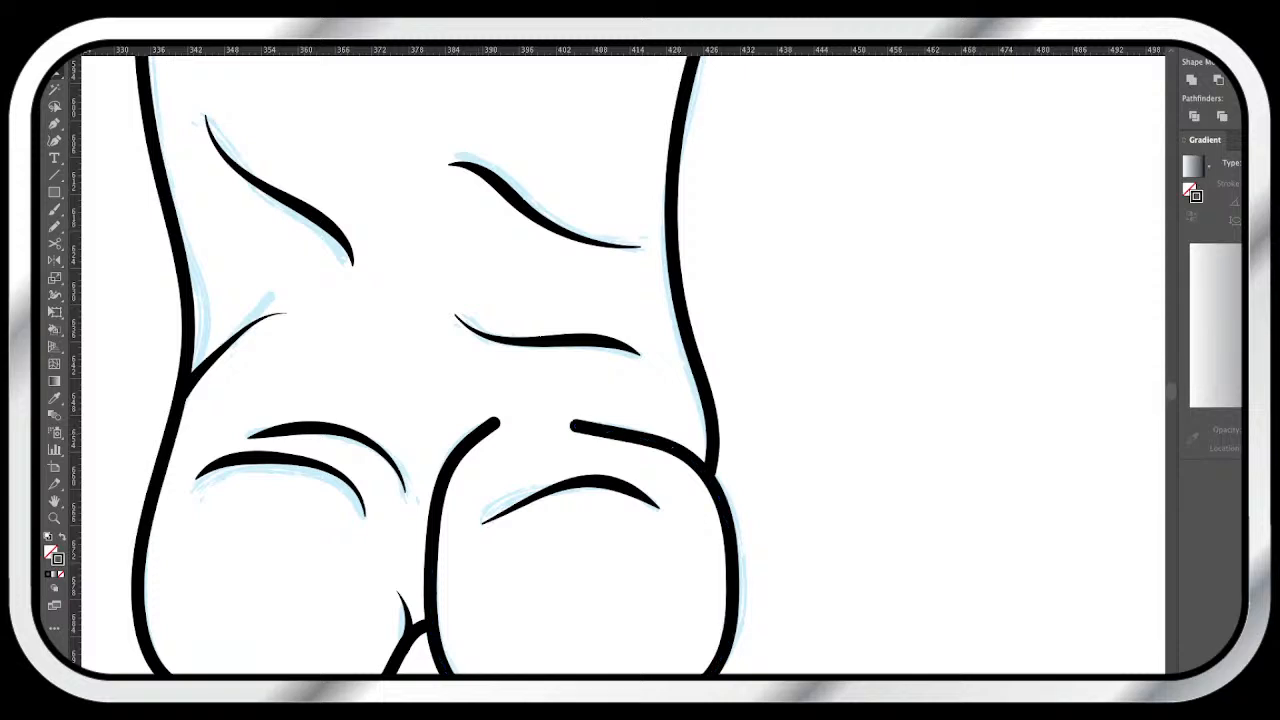
{"action": "left_click", "coordinate": [436, 500]}
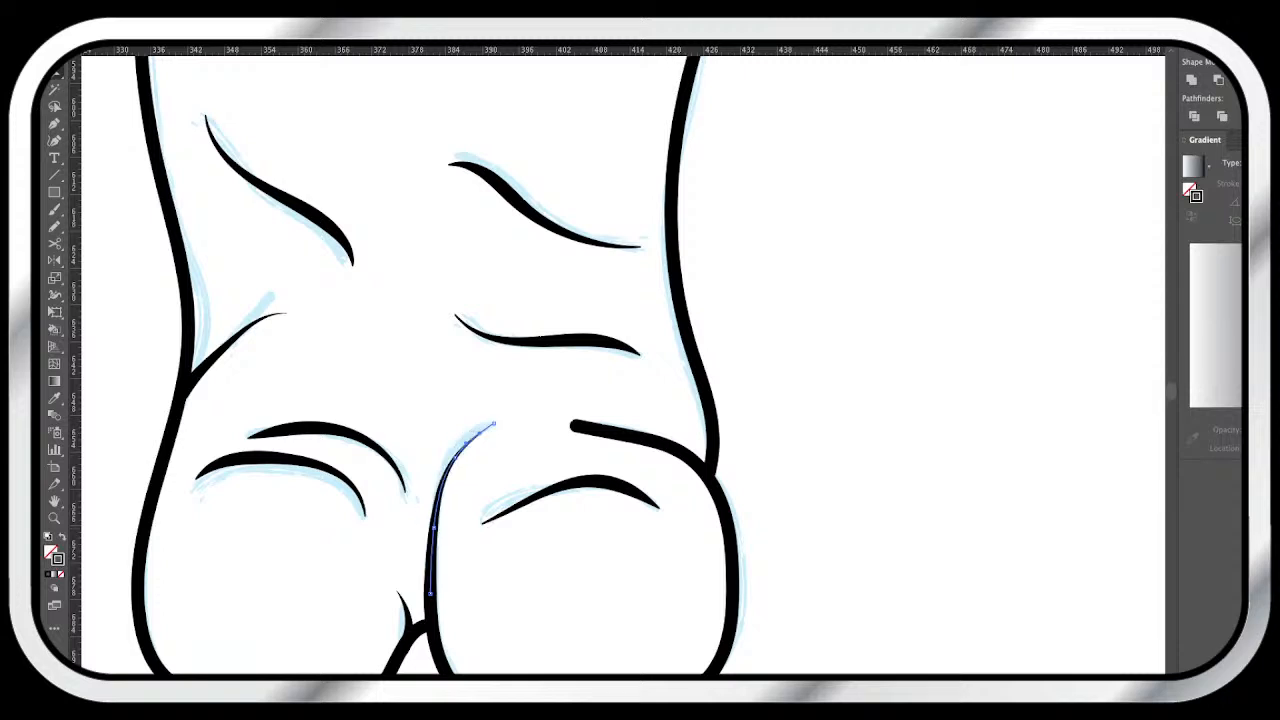
- Cut the outer toe's outline where it meets the leg's outer edge and taper the top segment
{"action": "left_click", "coordinate": [710, 470]}
{"action": "key", "text": "c"}
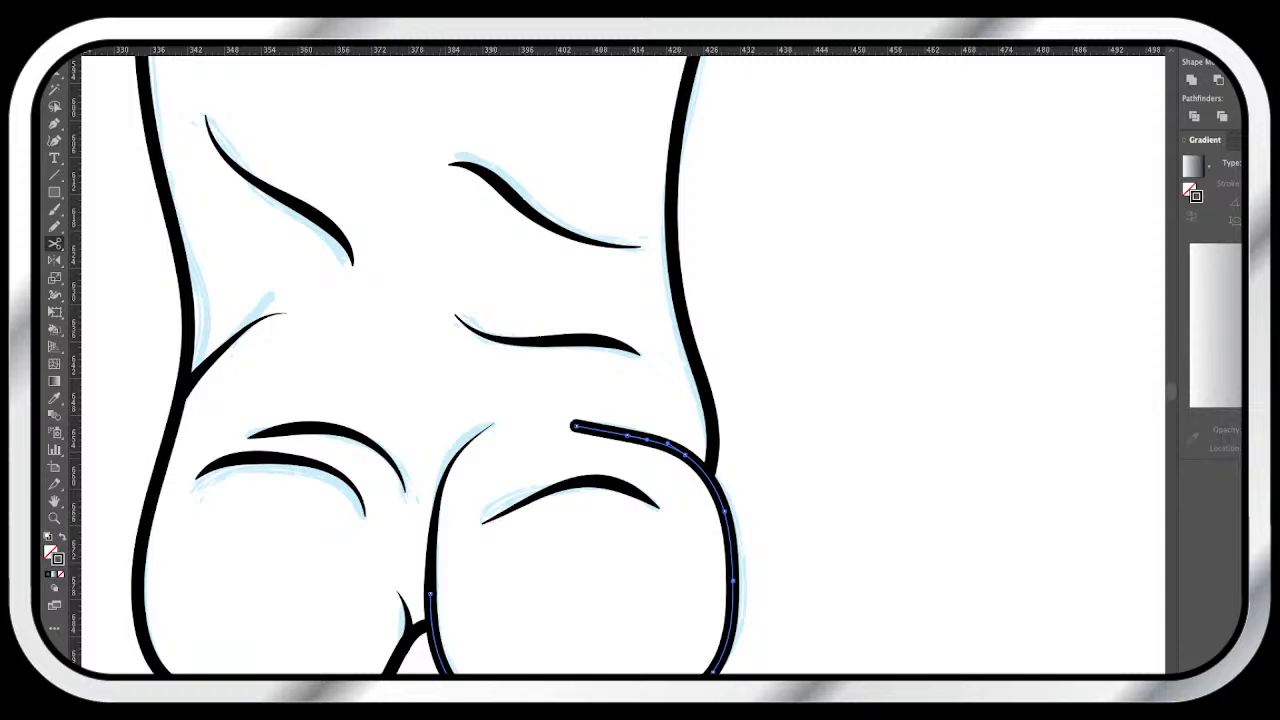
{"action": "left_click", "coordinate": [704, 471]}
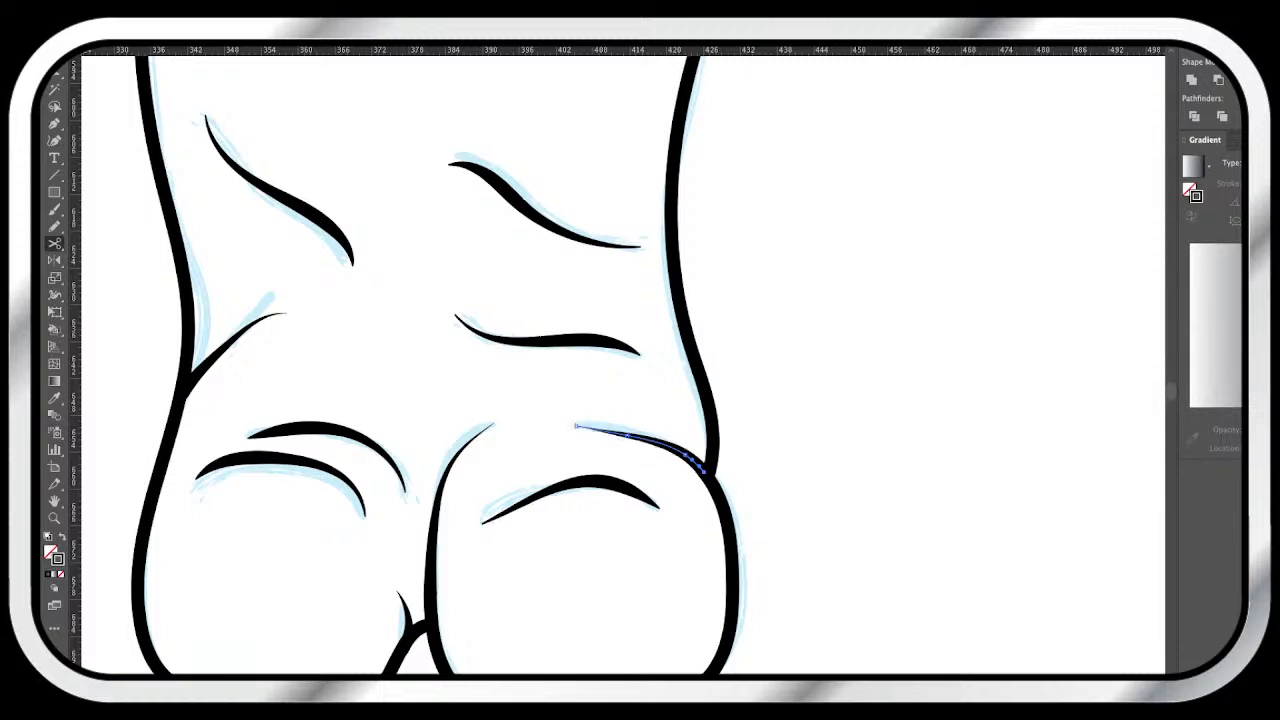
{"action": "key", "text": "super+shift+a"}
{"action": "scroll", "coordinate": [620, 360], "scroll_direction": "down", "scroll_amount": 3}
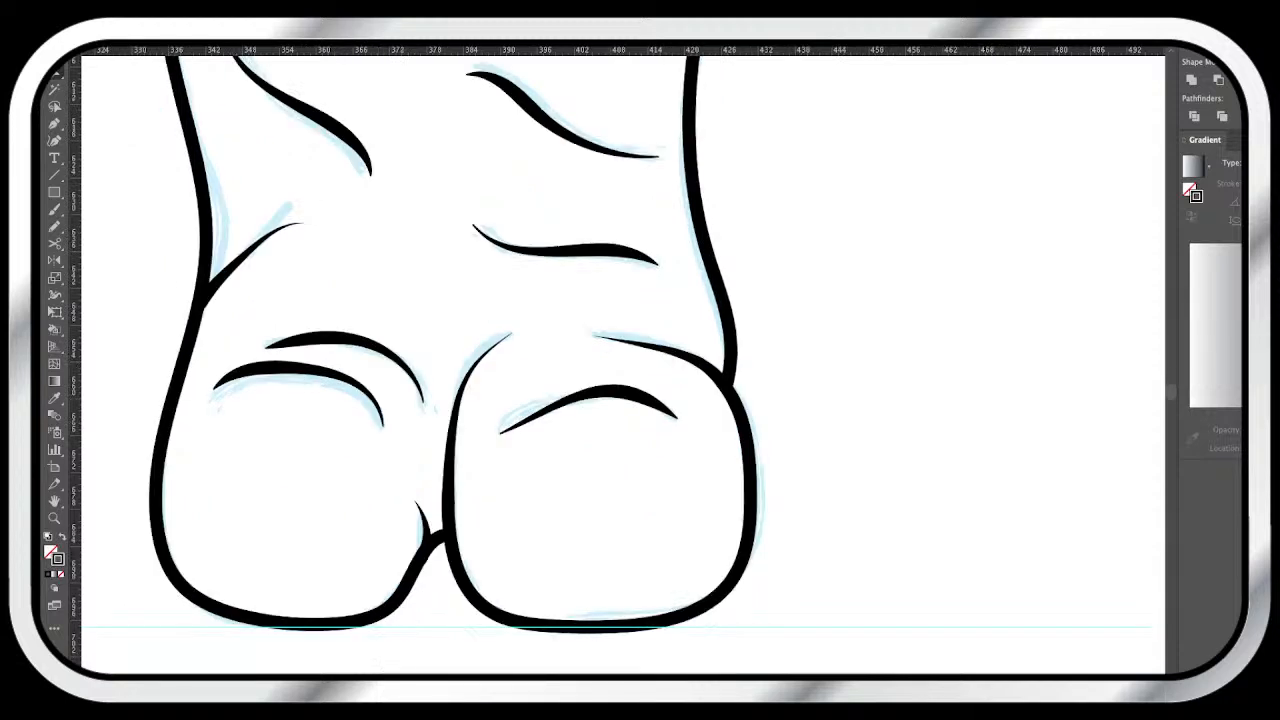
{"action": "scroll", "coordinate": [620, 360], "scroll_direction": "up", "scroll_amount": 5}
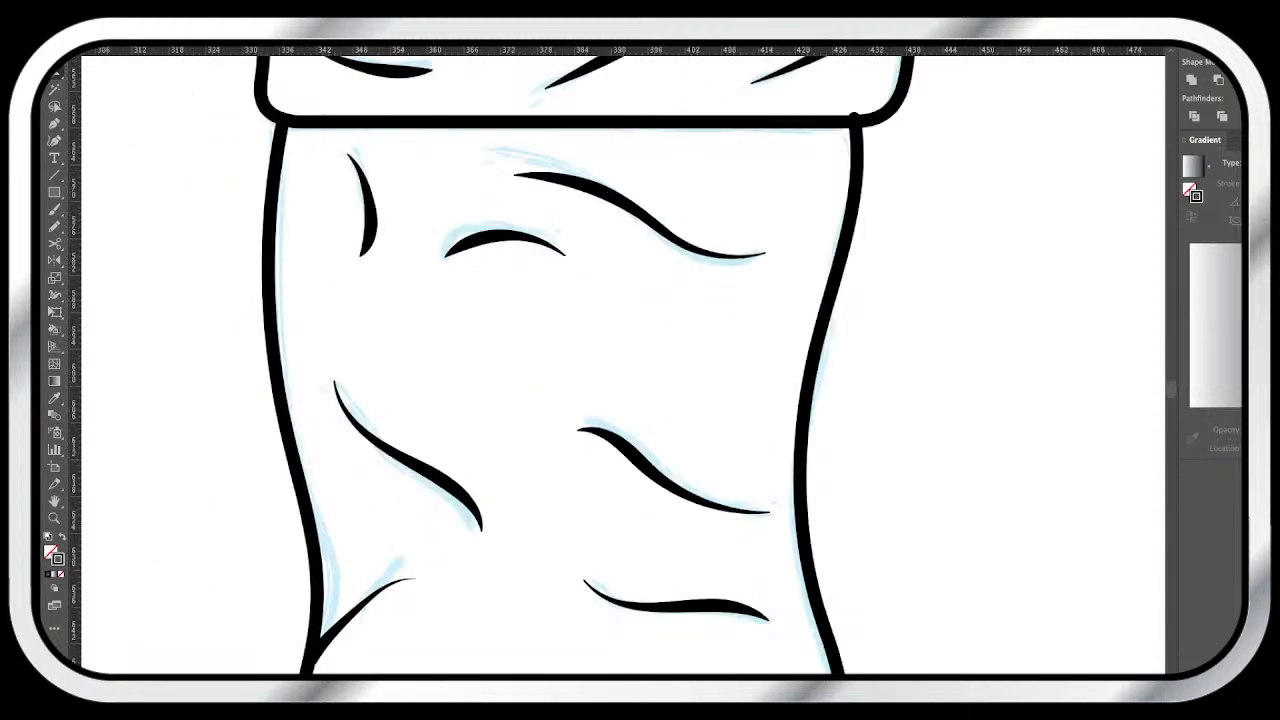
{"action": "scroll", "coordinate": [620, 360], "scroll_direction": "down", "scroll_amount": 5}
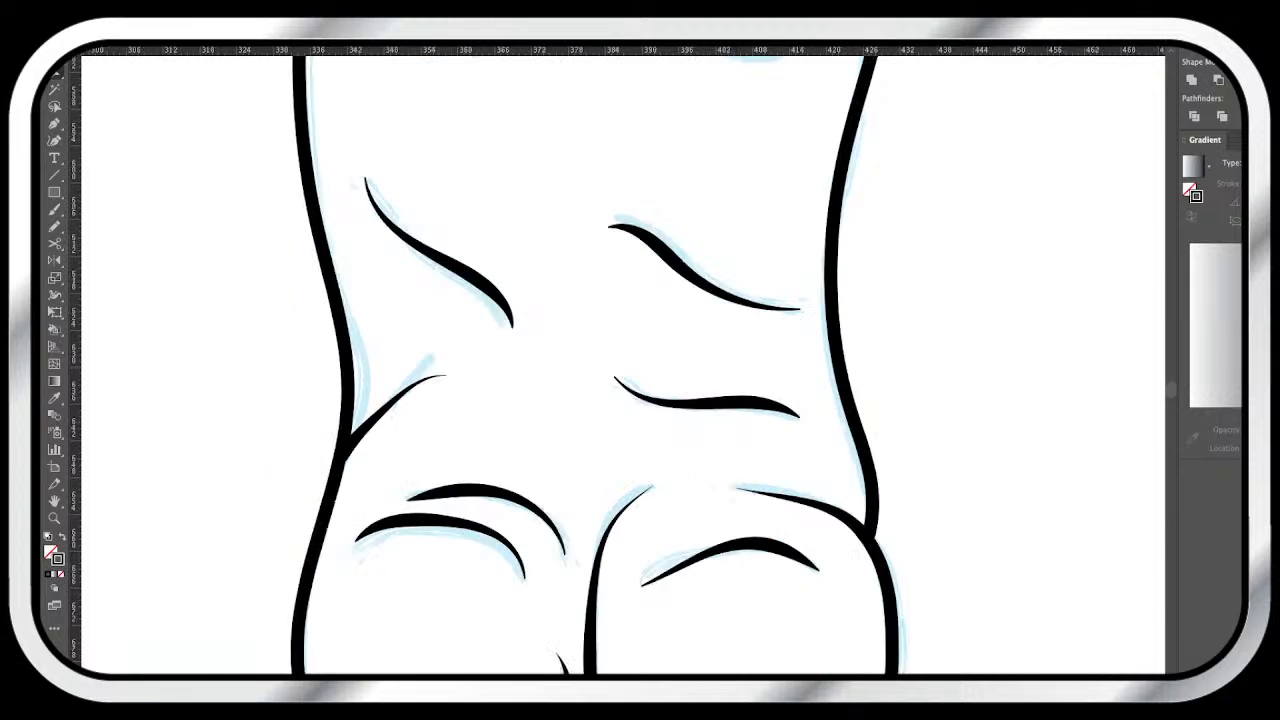
- Examine the inked legs and feet against the full figure, then the toe outlines of the left-hand foot
{"action": "key", "text": "z"}
{"action": "key", "text": "super+minus"}
{"action": "key", "text": "super+minus"}
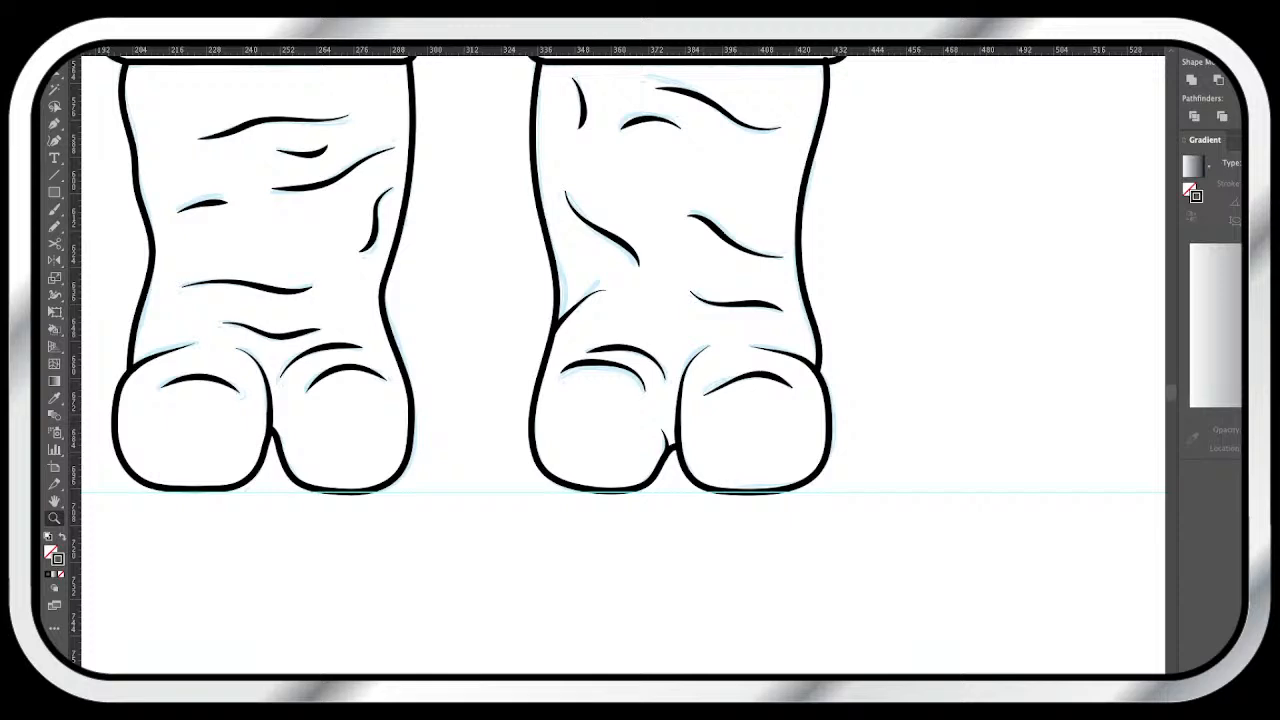
{"action": "key", "text": "super+minus"}
{"action": "key", "text": "super+minus"}
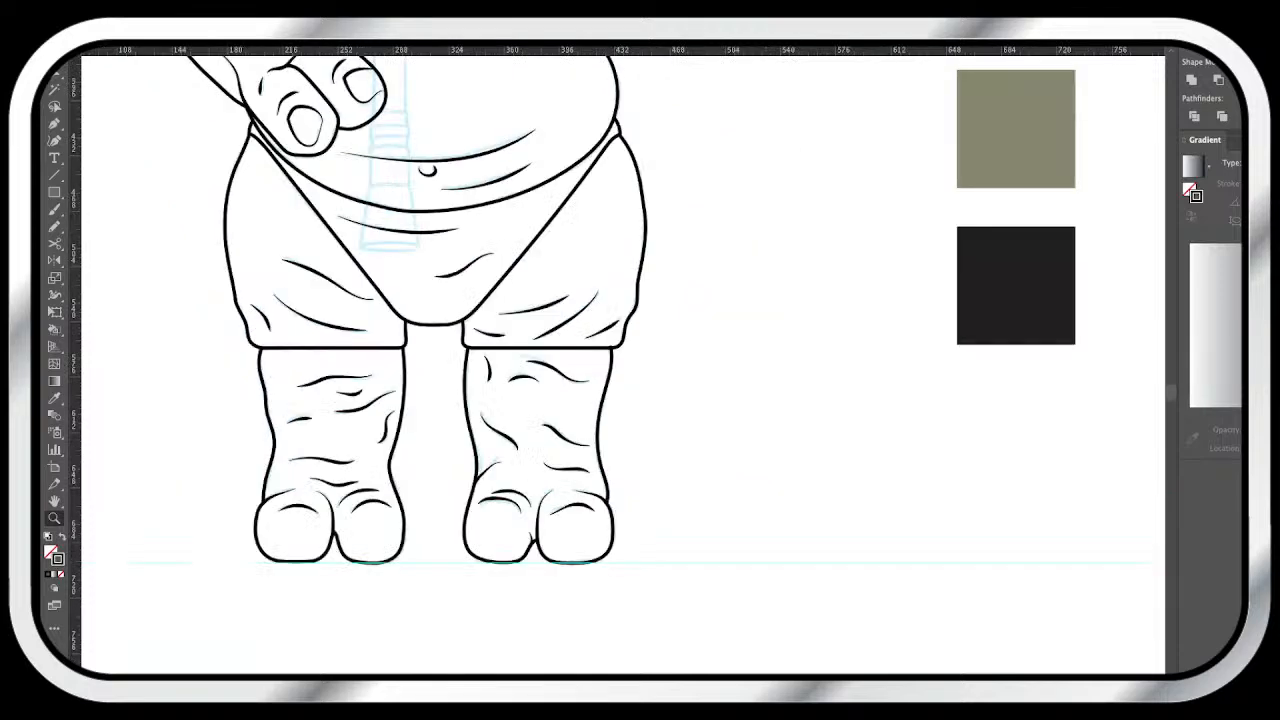
{"action": "key", "text": "super+minus"}
{"action": "scroll", "coordinate": [623, 363], "scroll_direction": "up", "scroll_amount": 1}
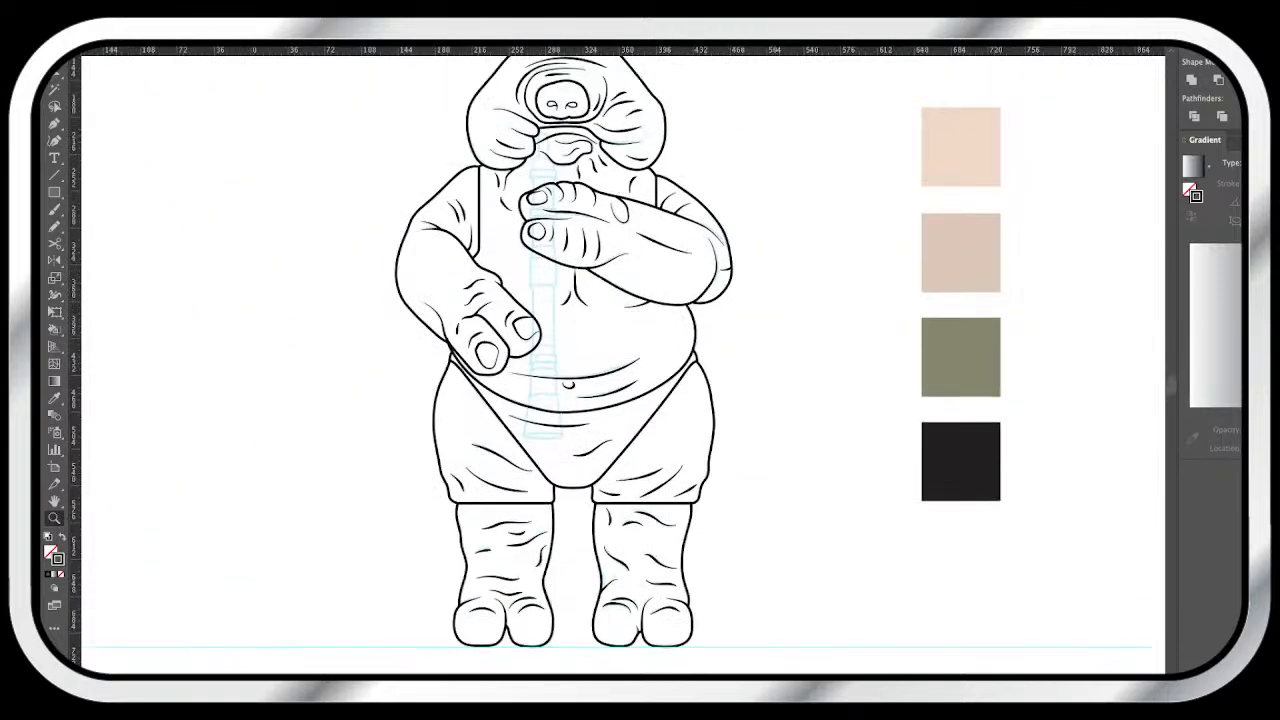
{"action": "scroll", "coordinate": [623, 363], "scroll_direction": "down", "scroll_amount": 3}
{"action": "key", "text": "super+plus"}
{"action": "key", "text": "super+plus"}
{"action": "key", "text": "super+plus"}
{"action": "key", "text": "super+plus"}
{"action": "key", "text": "super+plus"}
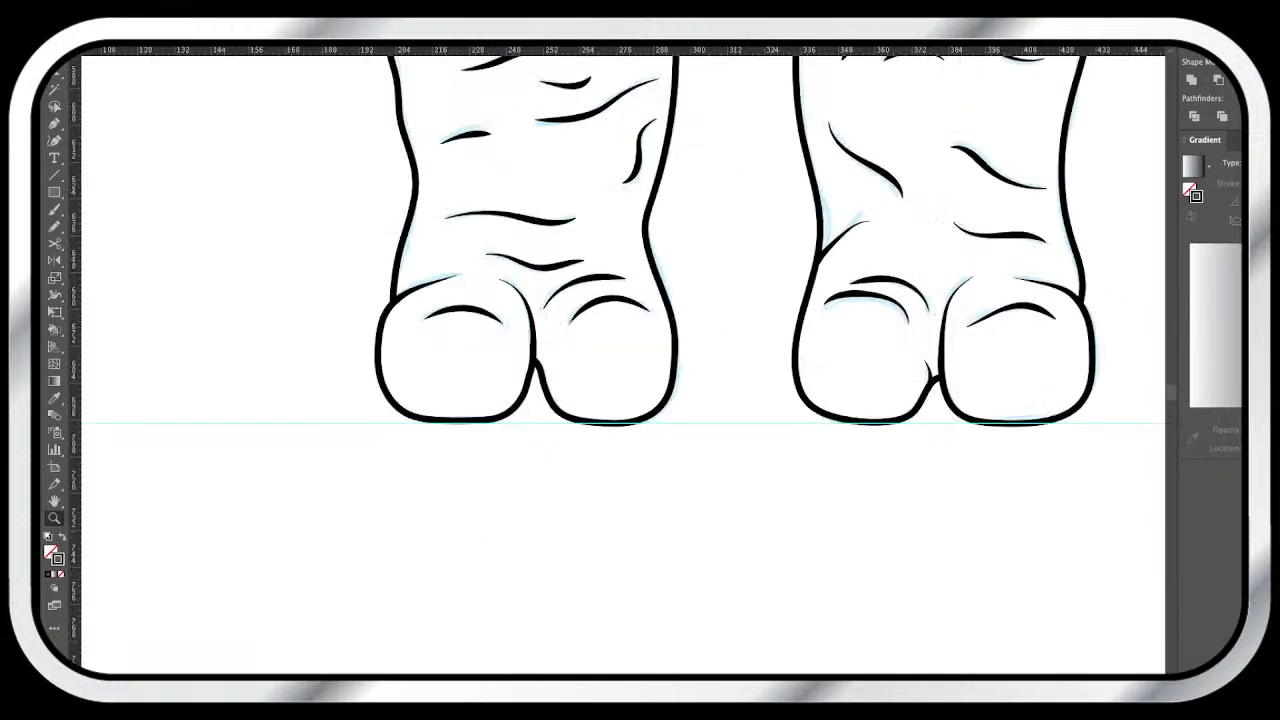
{"action": "key", "text": "super+plus"}
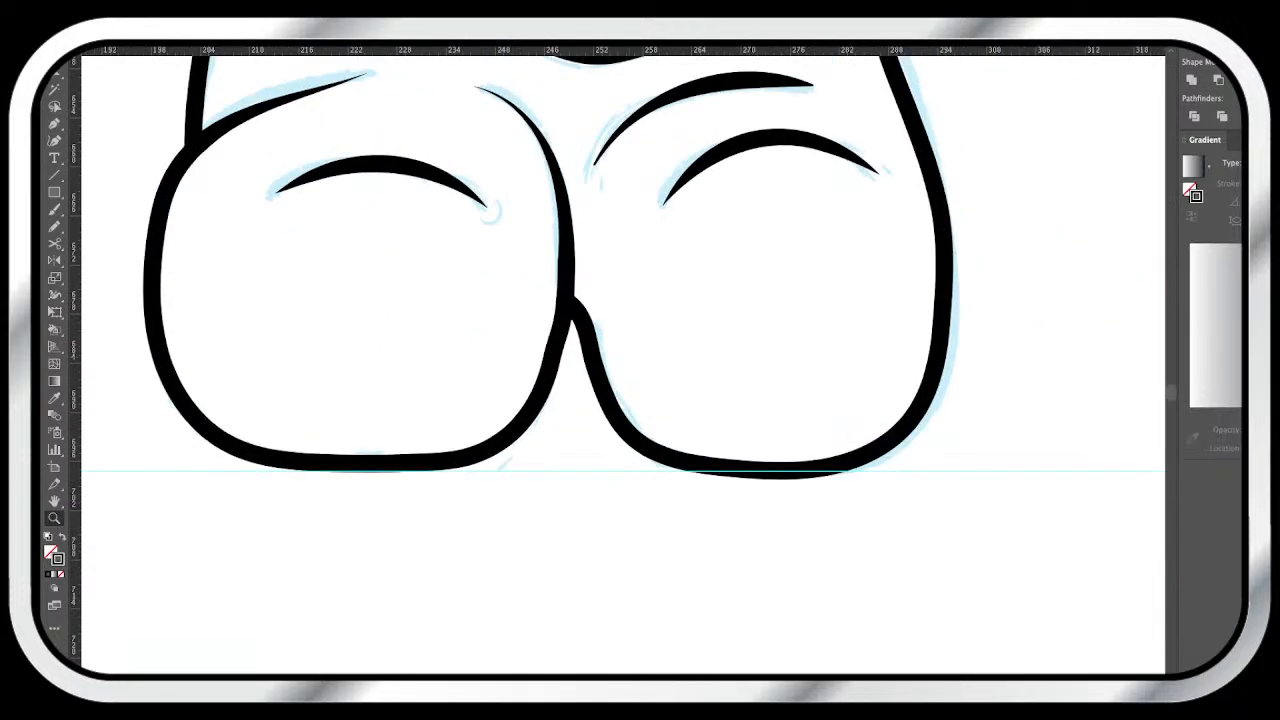
{"action": "scroll", "coordinate": [620, 360], "scroll_direction": "up", "scroll_amount": 5}
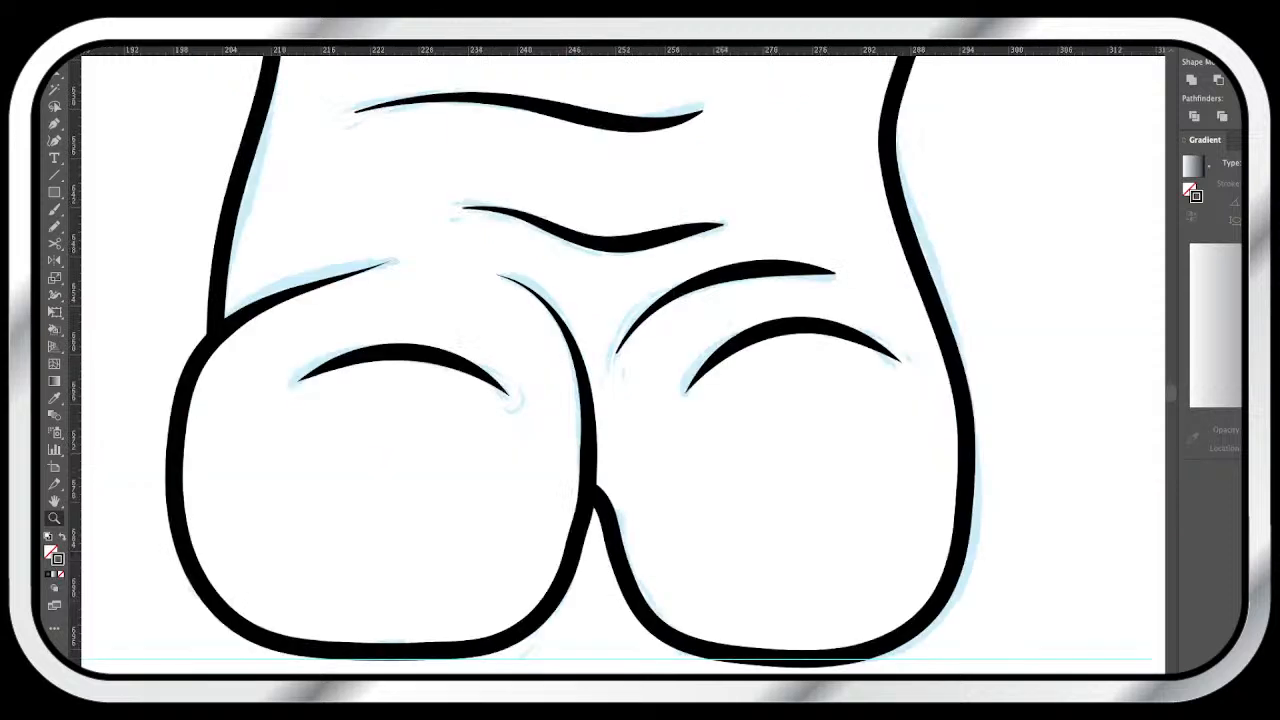
{"action": "scroll", "coordinate": [620, 360], "scroll_direction": "right", "scroll_amount": 5}
{"action": "scroll", "coordinate": [620, 360], "scroll_direction": "down", "scroll_amount": 2}
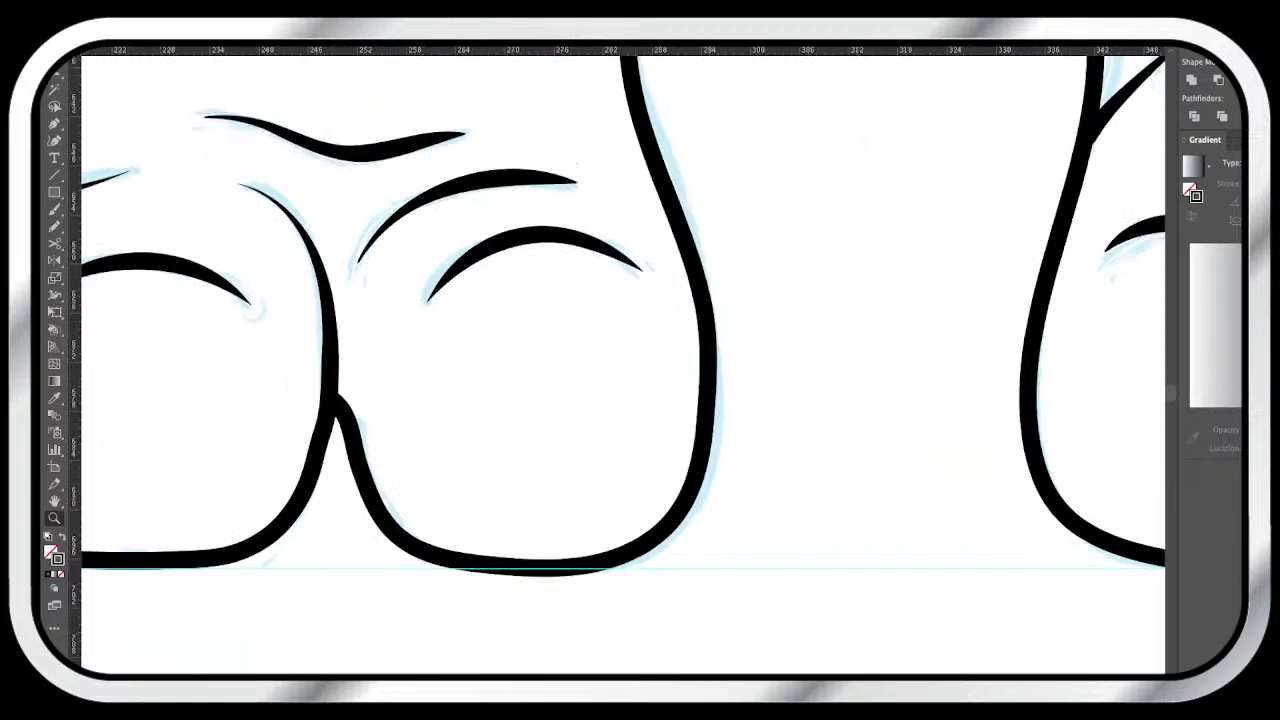
{"action": "scroll", "coordinate": [620, 360], "scroll_direction": "left", "scroll_amount": 5}
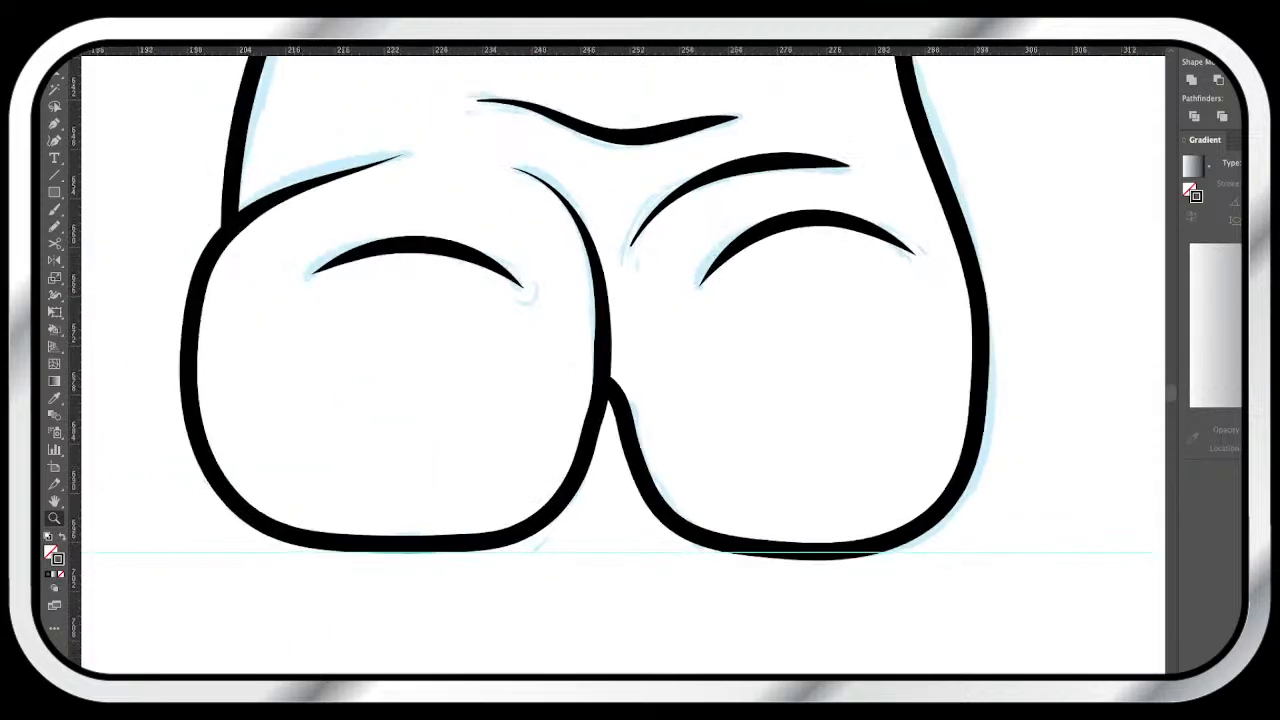
{"action": "key", "text": "super+minus"}
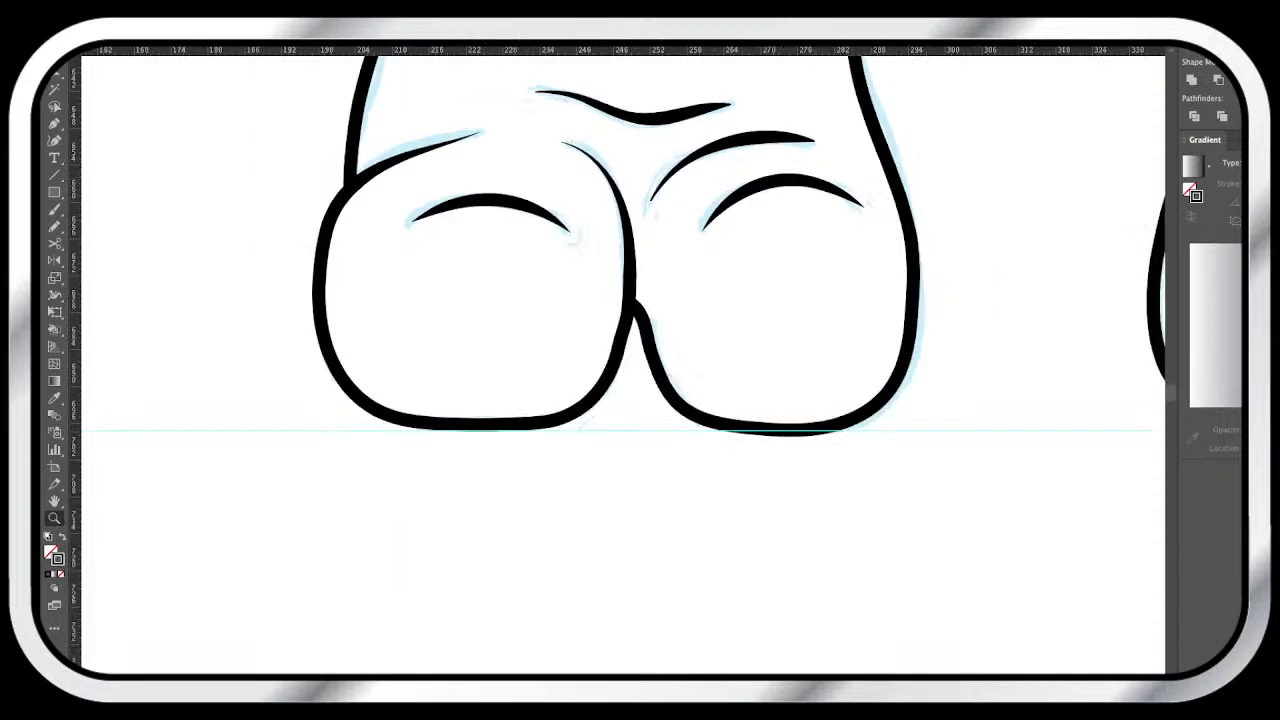
- Draw a shallow upward-curving crease with a tapered stroke just above the base of the left-hand foot's outer toe
{"action": "scroll", "coordinate": [620, 360], "scroll_direction": "right", "scroll_amount": 3}
{"action": "scroll", "coordinate": [620, 360], "scroll_direction": "up", "scroll_amount": 1}
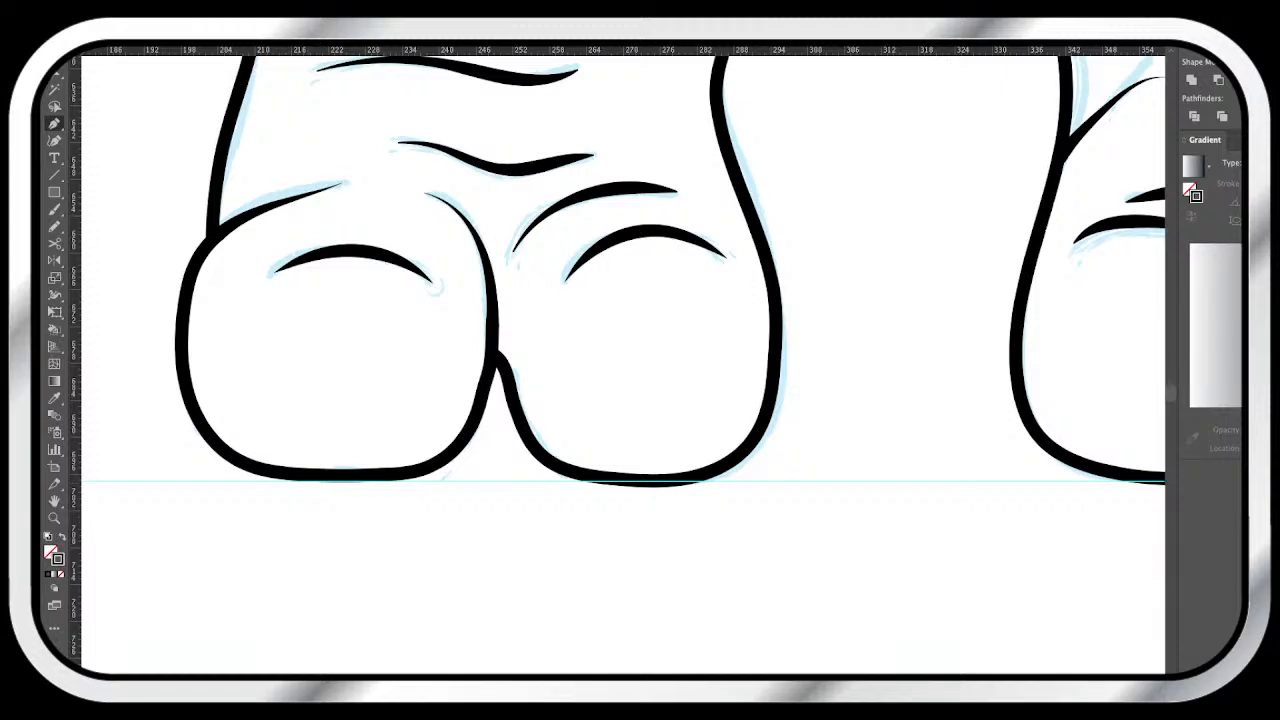
{"action": "left_click", "coordinate": [213, 411]}
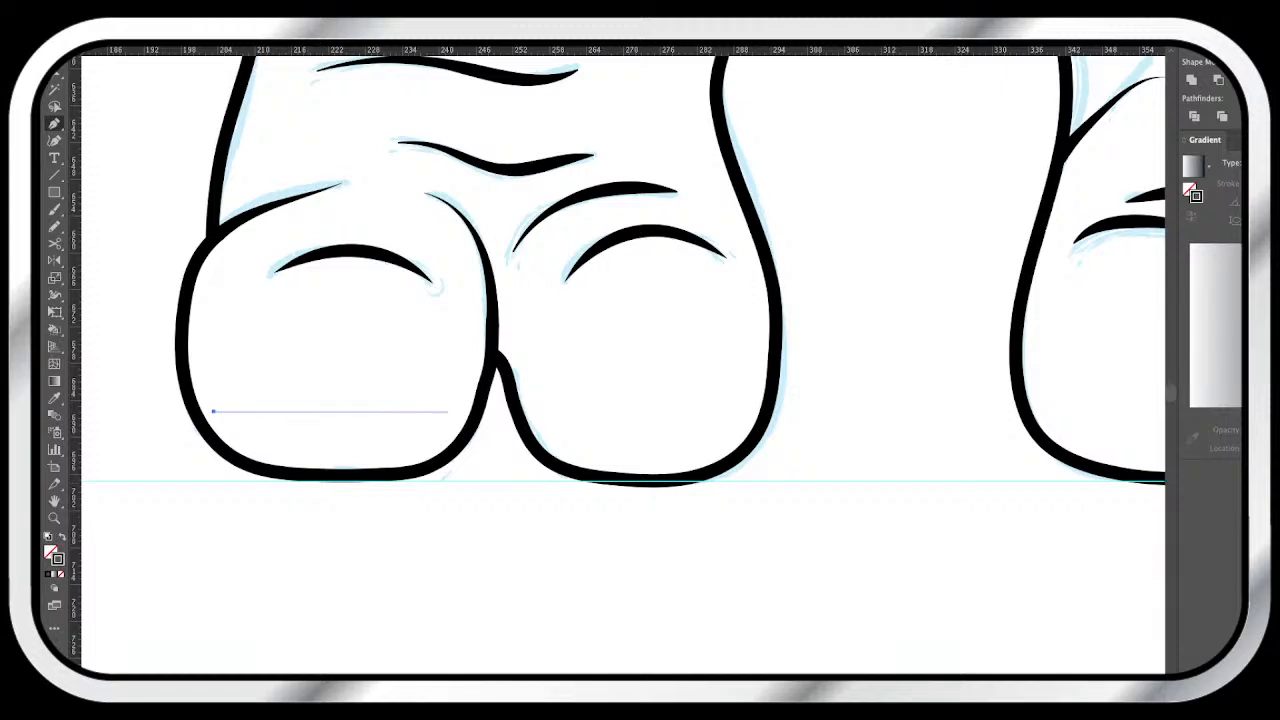
{"action": "left_click_drag", "start_coordinate": [454, 411], "coordinate": [576, 345]}
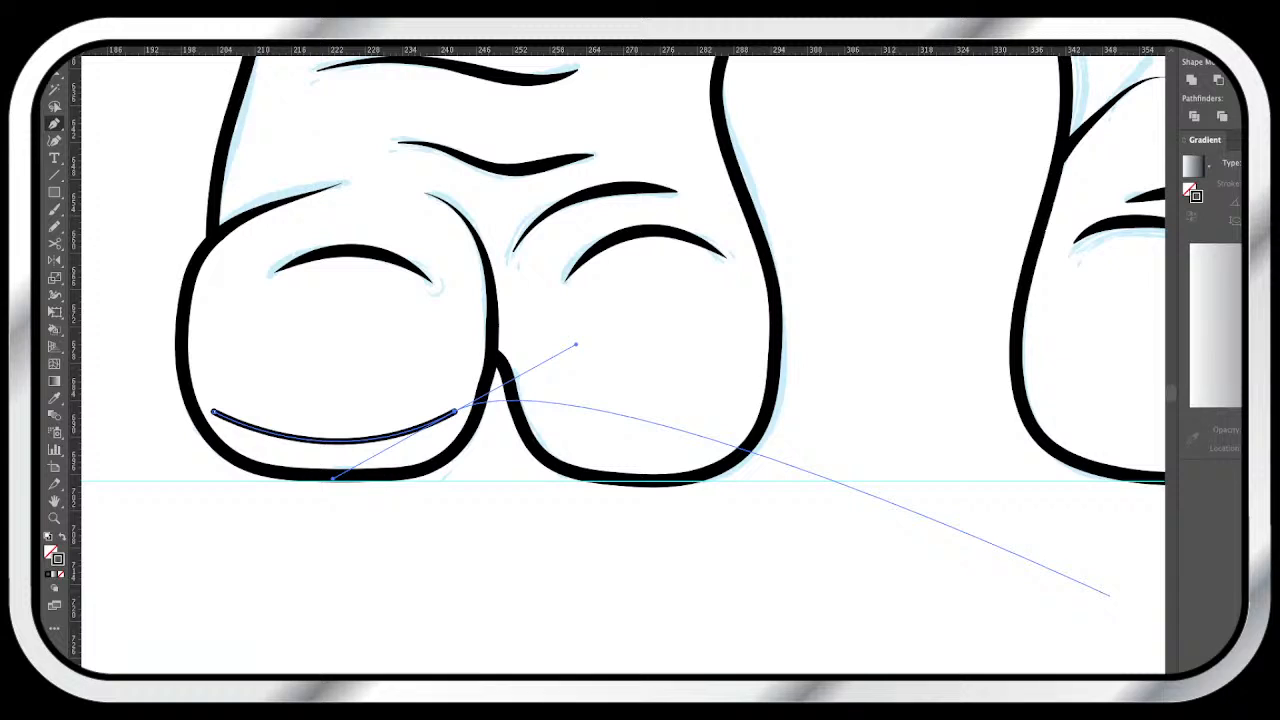
{"action": "key", "text": "Escape"}
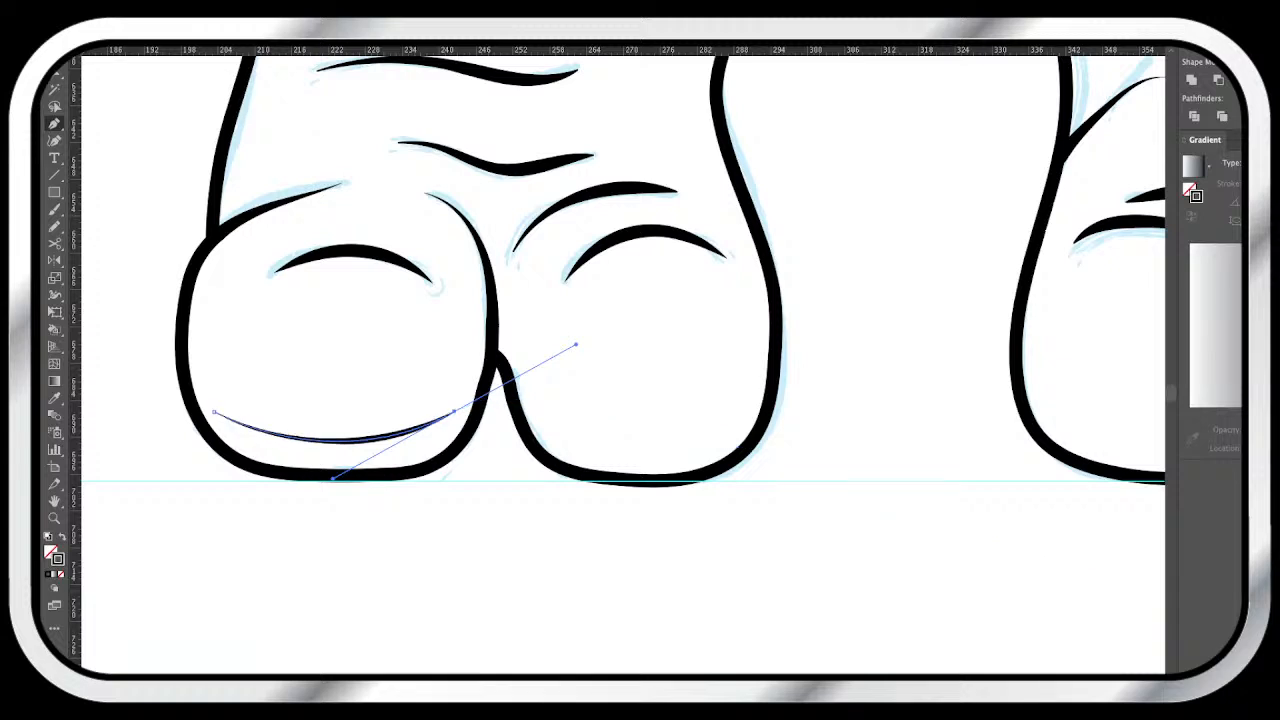
{"action": "key", "text": "v"}
{"action": "key", "text": "super+shift+a"}
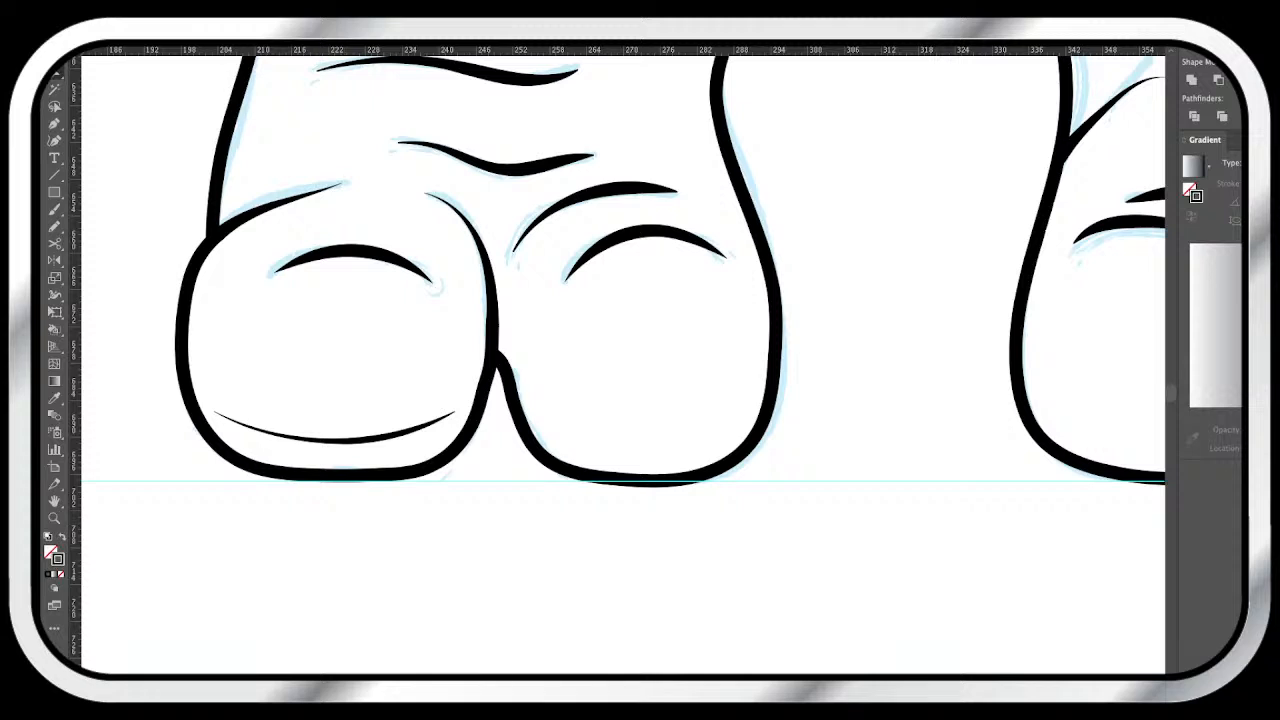
- Add a matching shorter tapered crease just above the base of the left-hand foot's inner toe
{"action": "key", "text": "p"}
{"action": "left_click", "coordinate": [551, 431]}
{"action": "left_click_drag", "start_coordinate": [728, 433], "coordinate": [805, 390]}
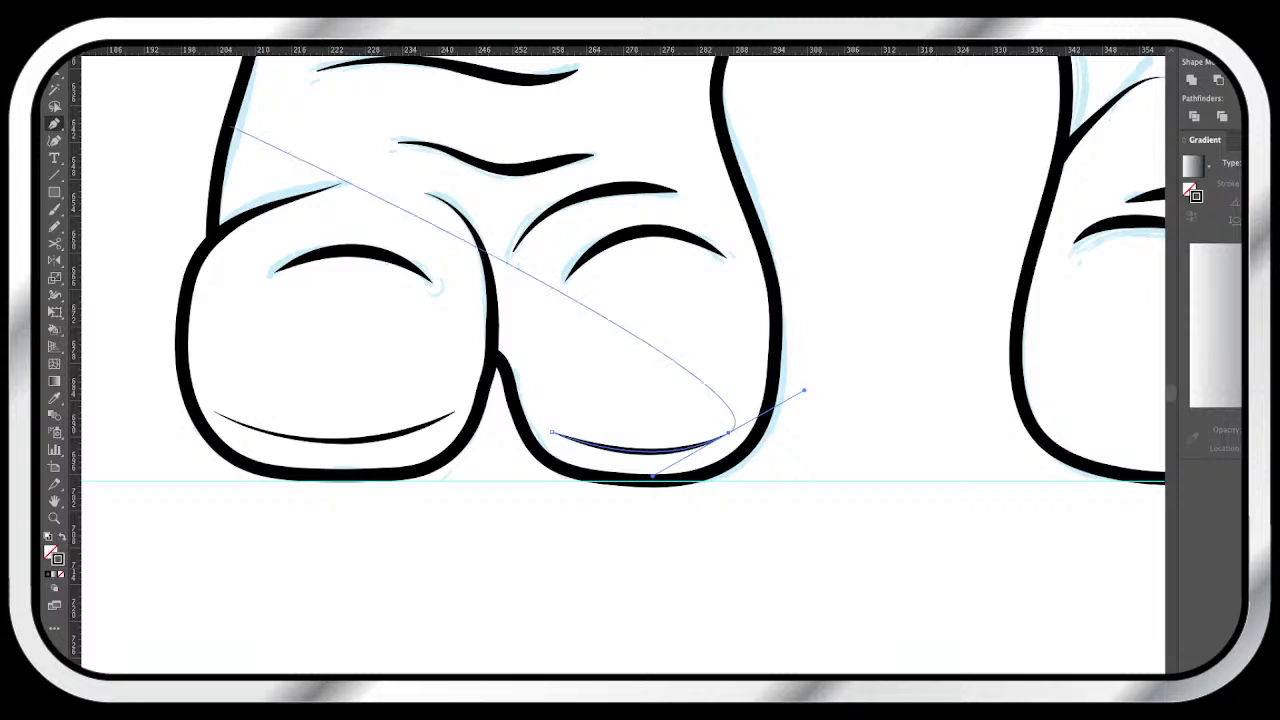
{"action": "key", "text": "v"}
{"action": "key", "text": "super+shift+a"}
- Draw a tapered, upward-curving crease along the base of the right-hand foot's inner toe, ending inside its outline
{"action": "scroll", "coordinate": [623, 364], "scroll_direction": "down", "scroll_amount": 3}
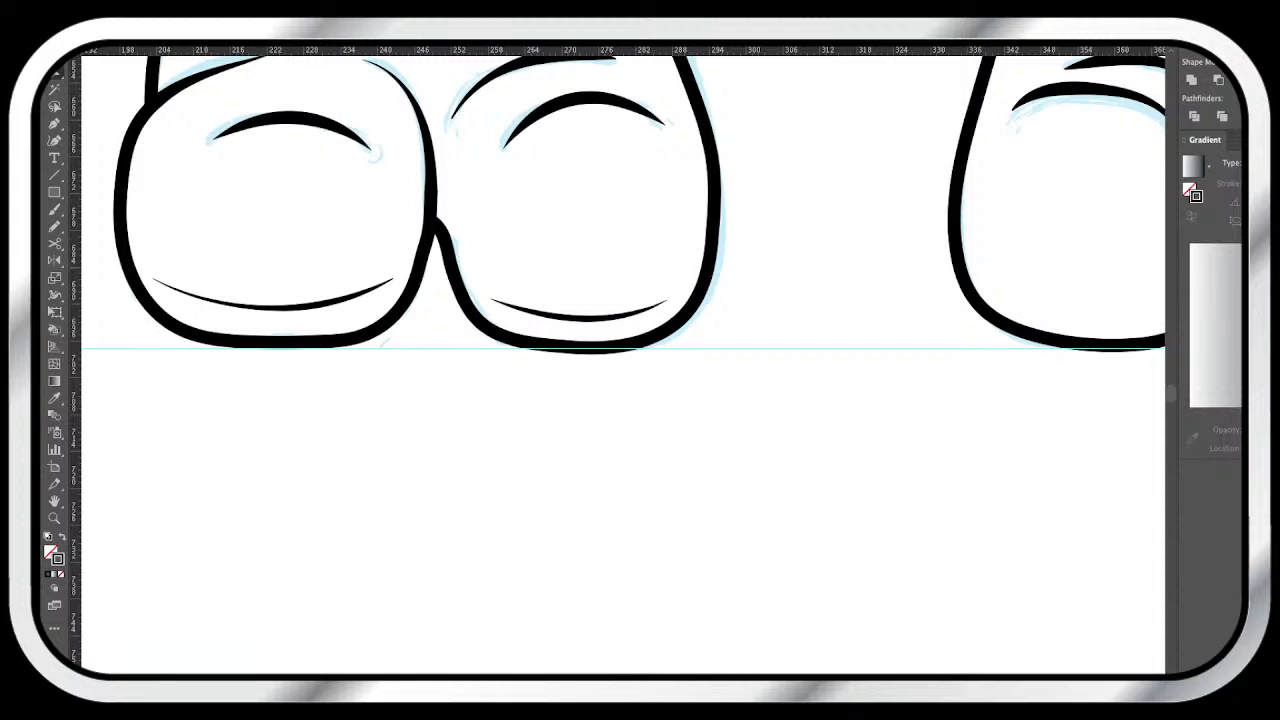
{"action": "key", "text": "z"}
{"action": "key", "text": "super+minus"}
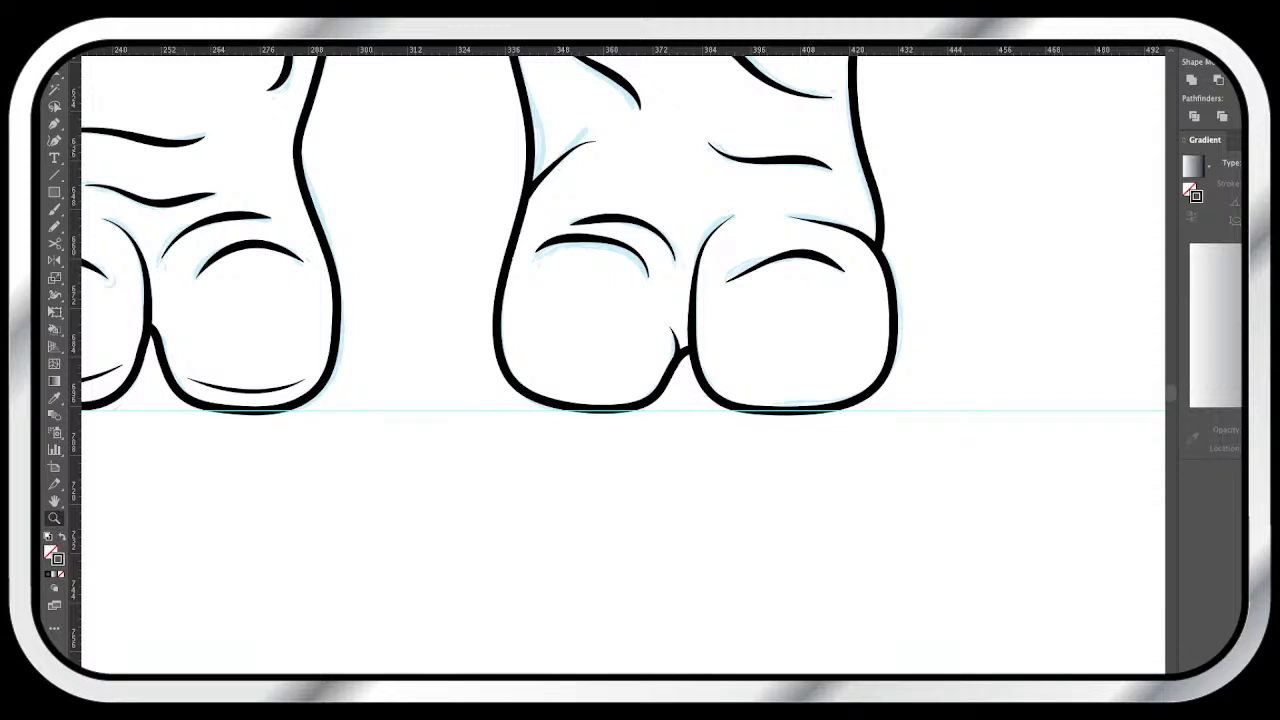
{"action": "key", "text": "p"}
{"action": "left_click", "coordinate": [524, 366]}
{"action": "left_click", "coordinate": [655, 396]}
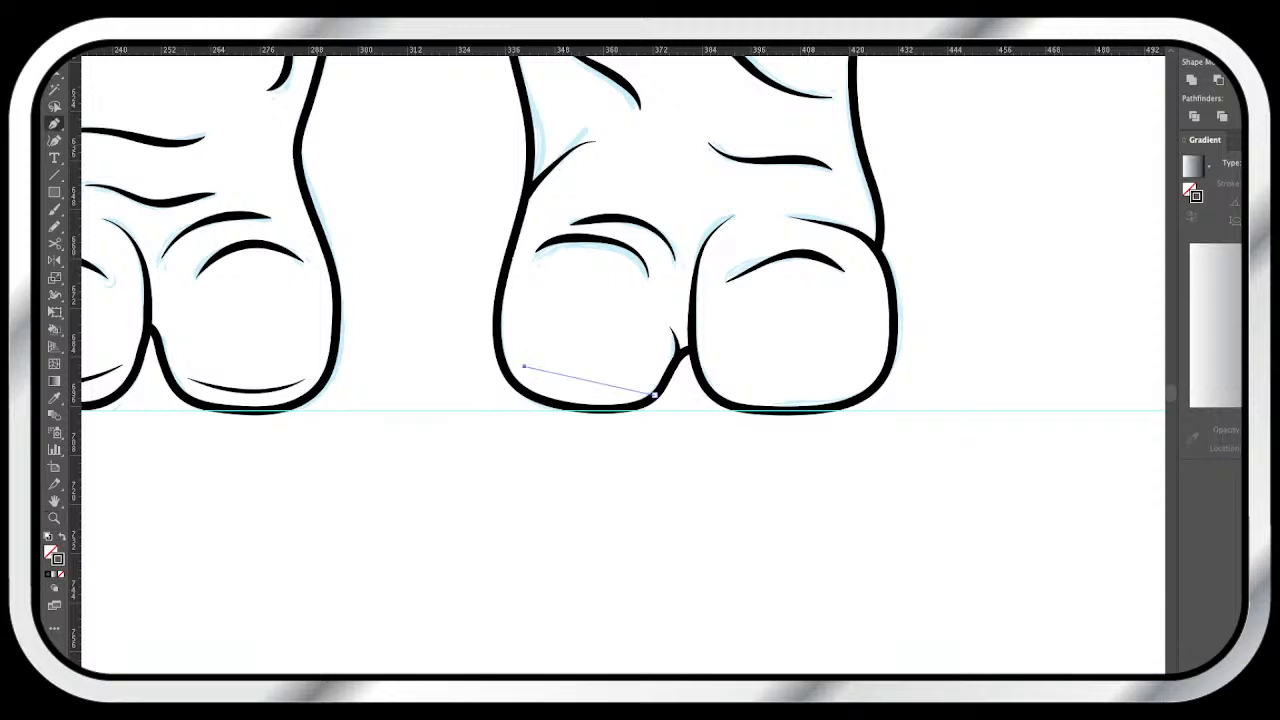
{"action": "left_click_drag", "start_coordinate": [643, 382], "coordinate": [709, 356]}
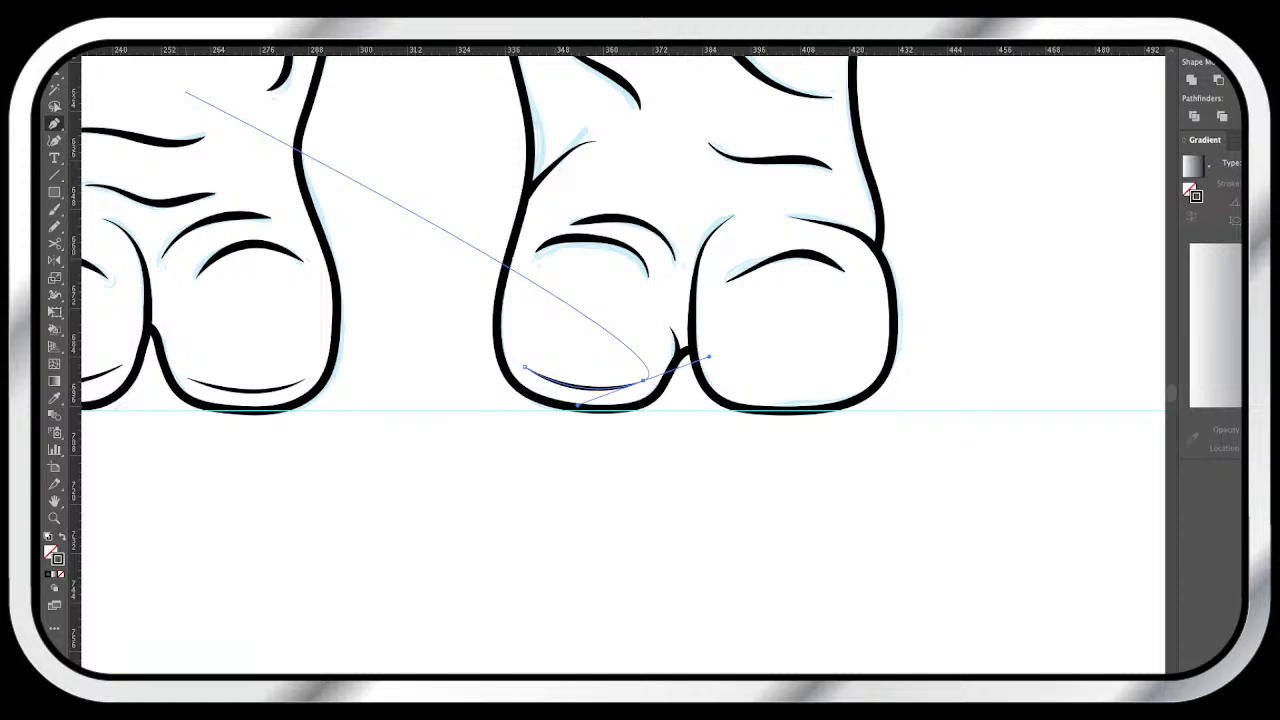
{"action": "key", "text": "n"}
{"action": "key", "text": "p"}
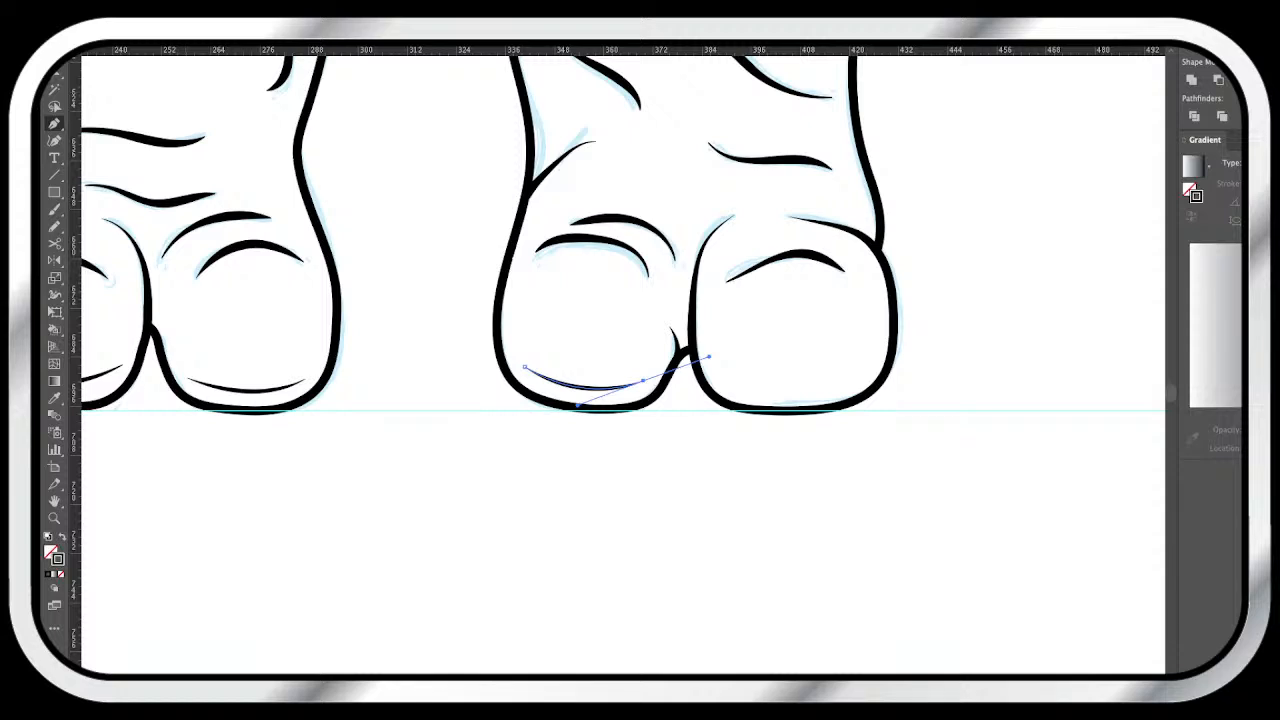
{"action": "key", "text": "a"}
{"action": "key", "text": "super+shift+a"}
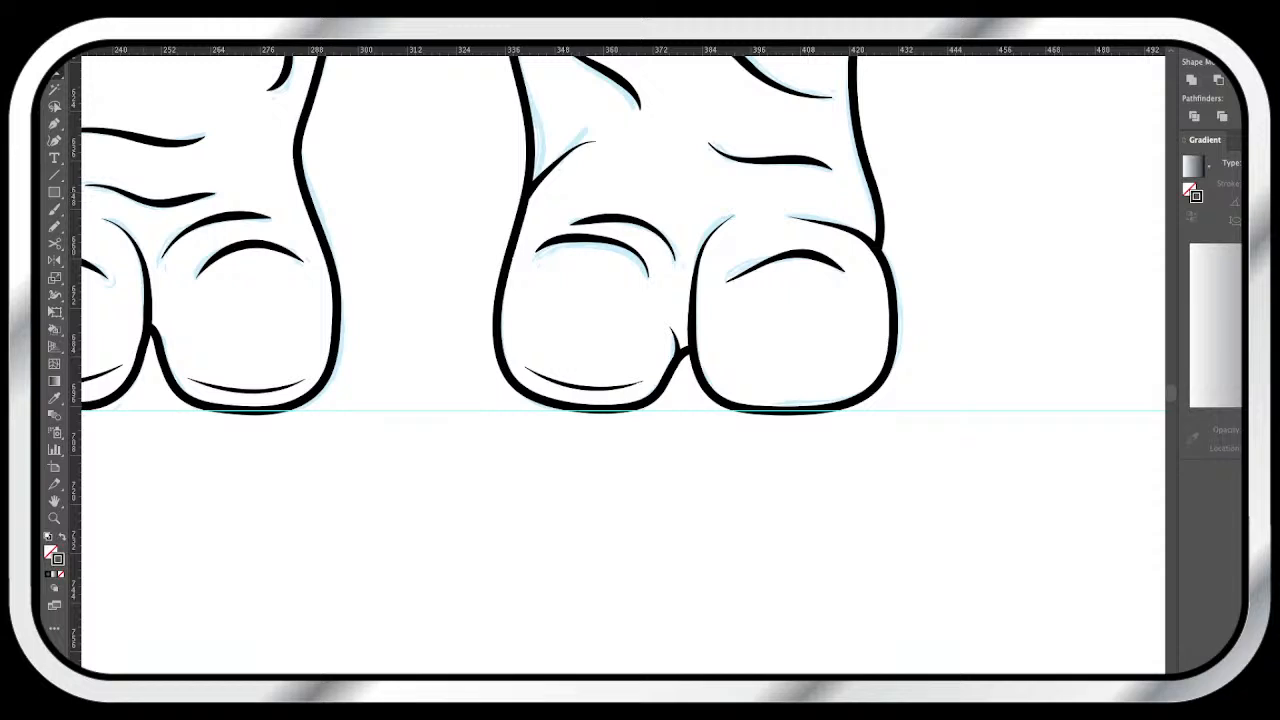
- Draw a matching tapered crease just above the base of the right-hand foot's outer toe
{"action": "key", "text": "p"}
{"action": "left_click", "coordinate": [734, 382]}
{"action": "left_click_drag", "start_coordinate": [853, 382], "coordinate": [924, 358]}
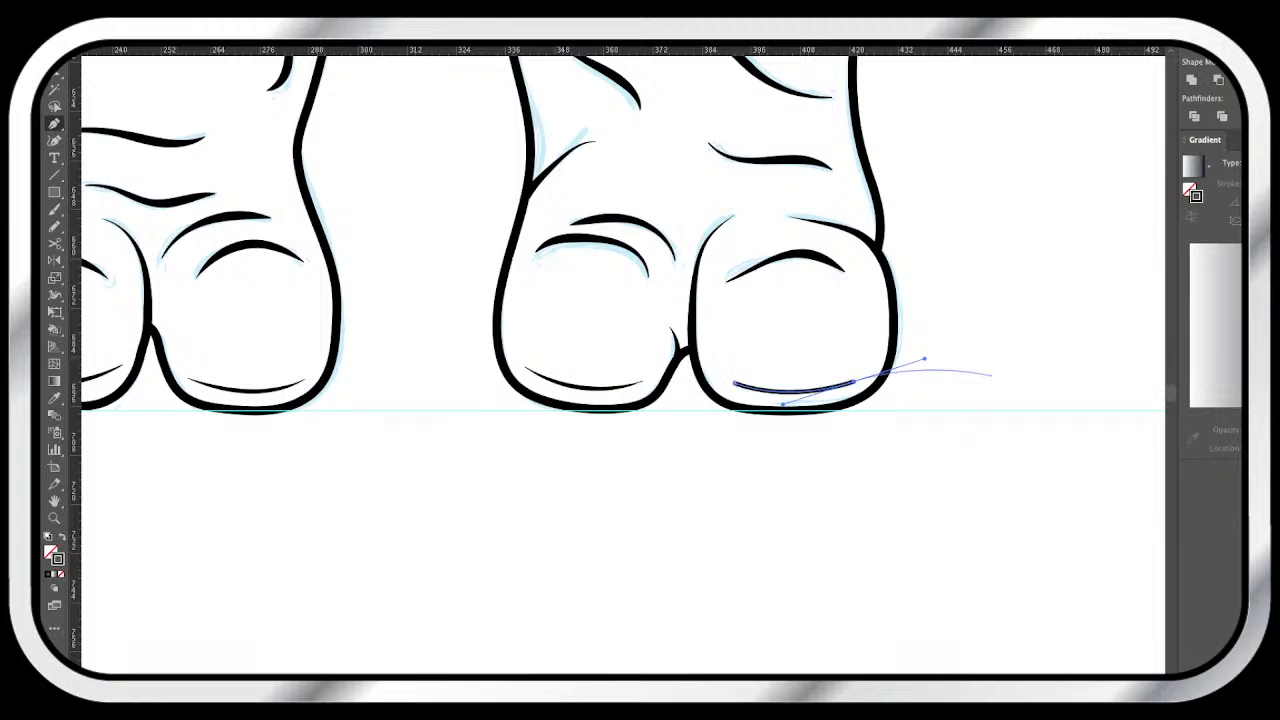
{"action": "key", "text": "v"}
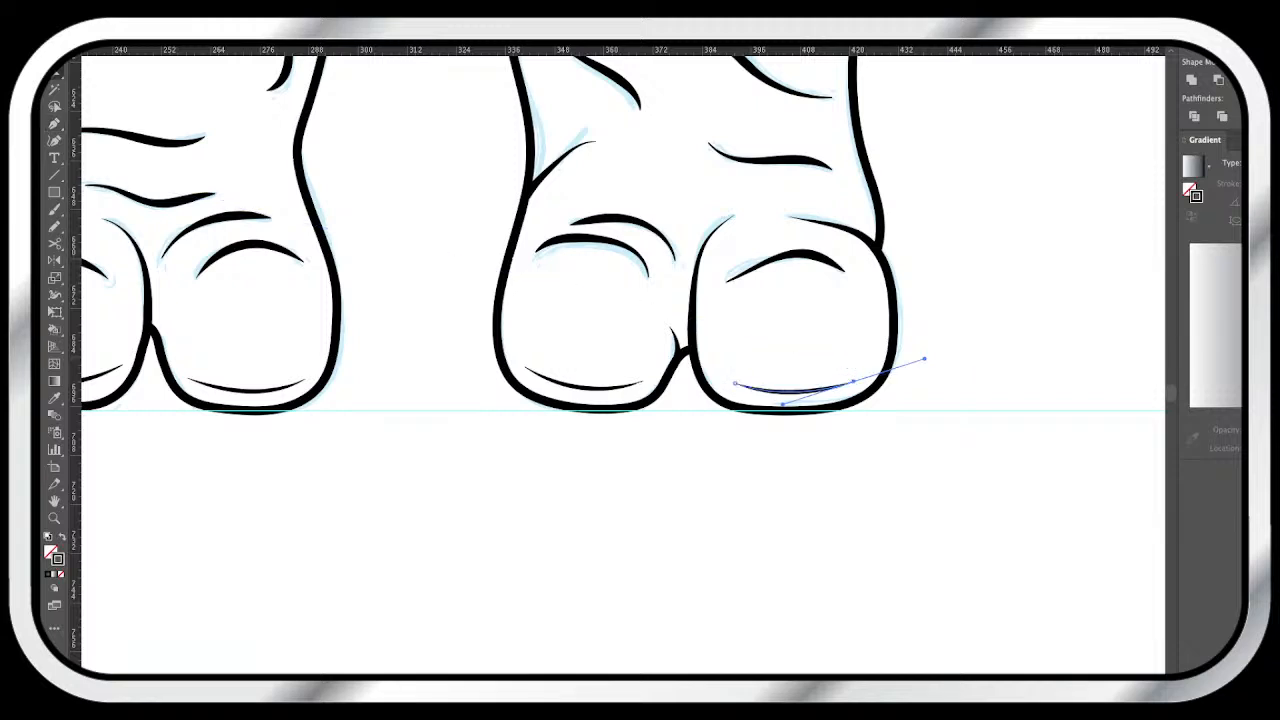
{"action": "key", "text": "super+shift+a"}
- Review the line work of the whole figure, checking the feet, arms, hands, belly and head for flaws
{"action": "scroll", "coordinate": [615, 360], "scroll_direction": "up", "scroll_amount": 3}
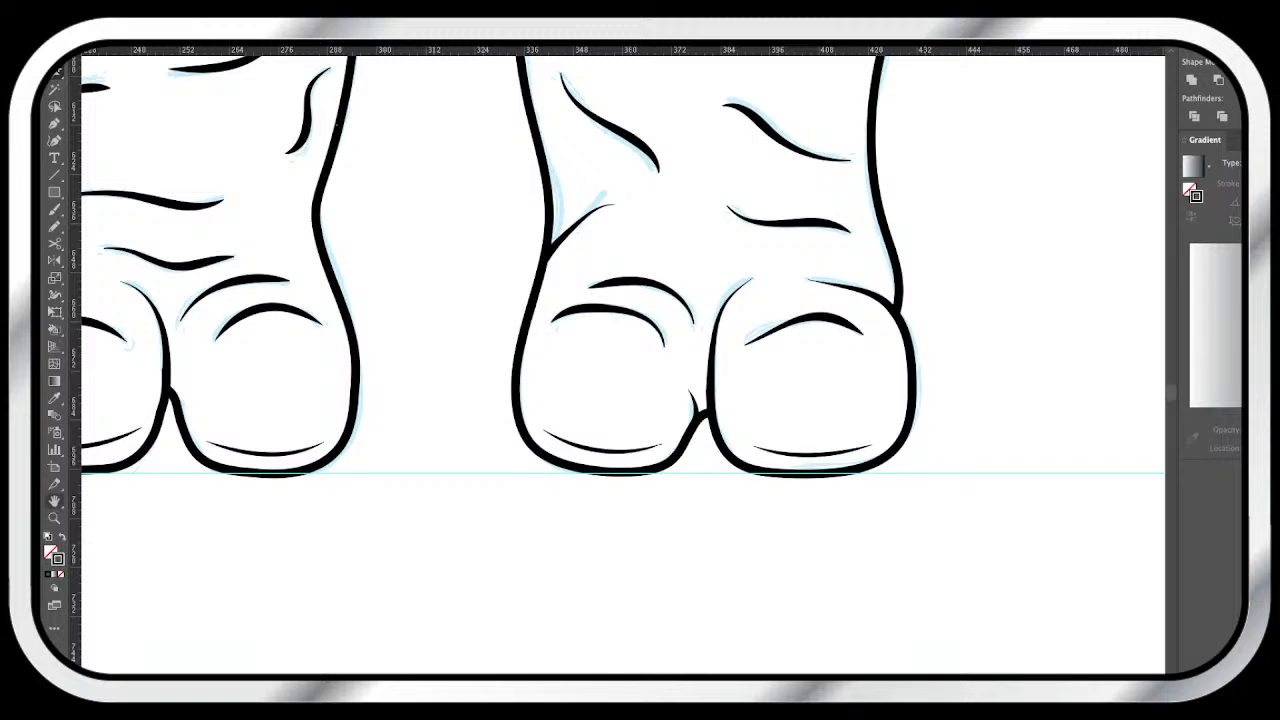
{"action": "key", "text": "ctrl+minus"}
{"action": "scroll", "coordinate": [690, 601], "scroll_direction": "down", "scroll_amount": 2}
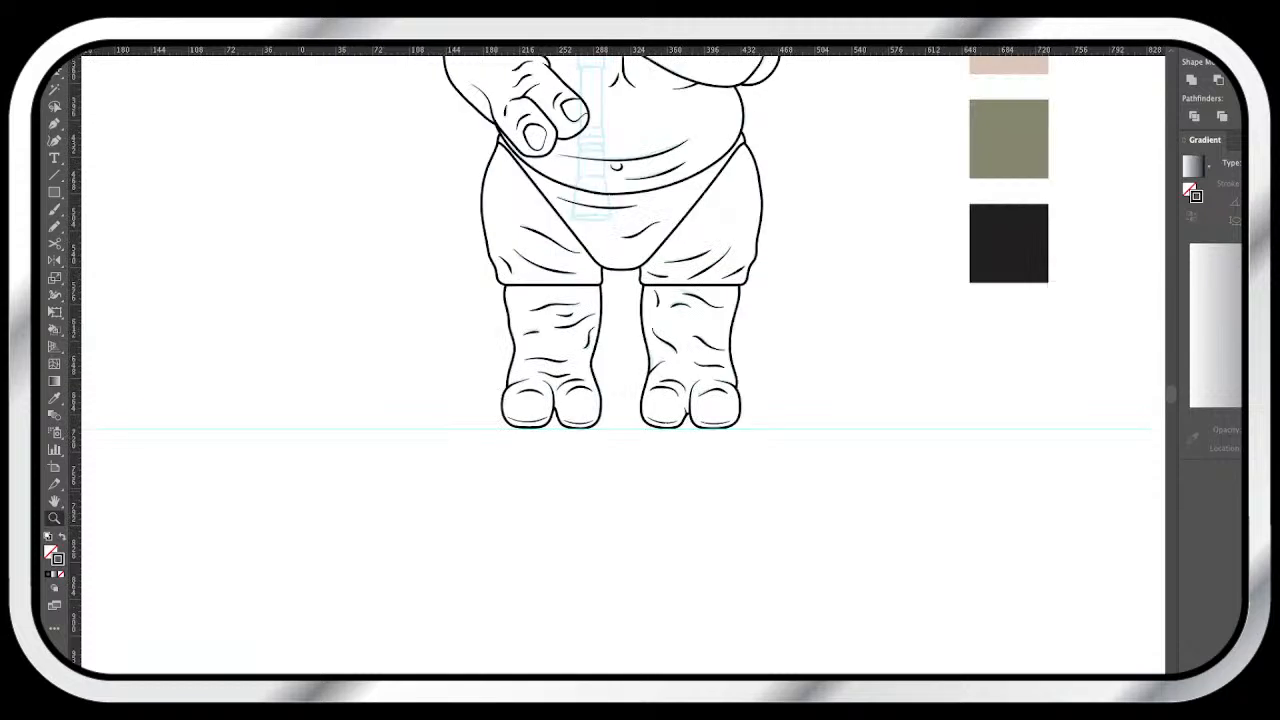
{"action": "scroll", "coordinate": [620, 360], "scroll_direction": "up", "scroll_amount": 5}
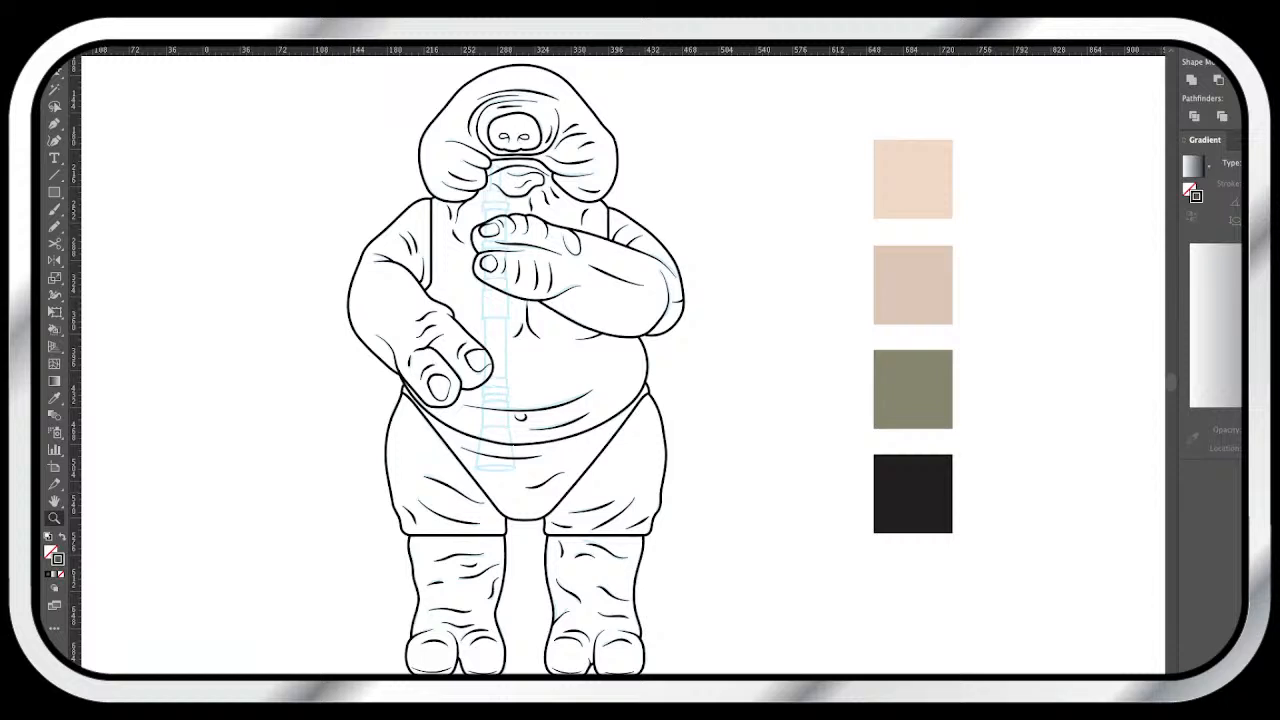
{"action": "key", "text": "v"}
{"action": "left_click", "coordinate": [547, 124]}
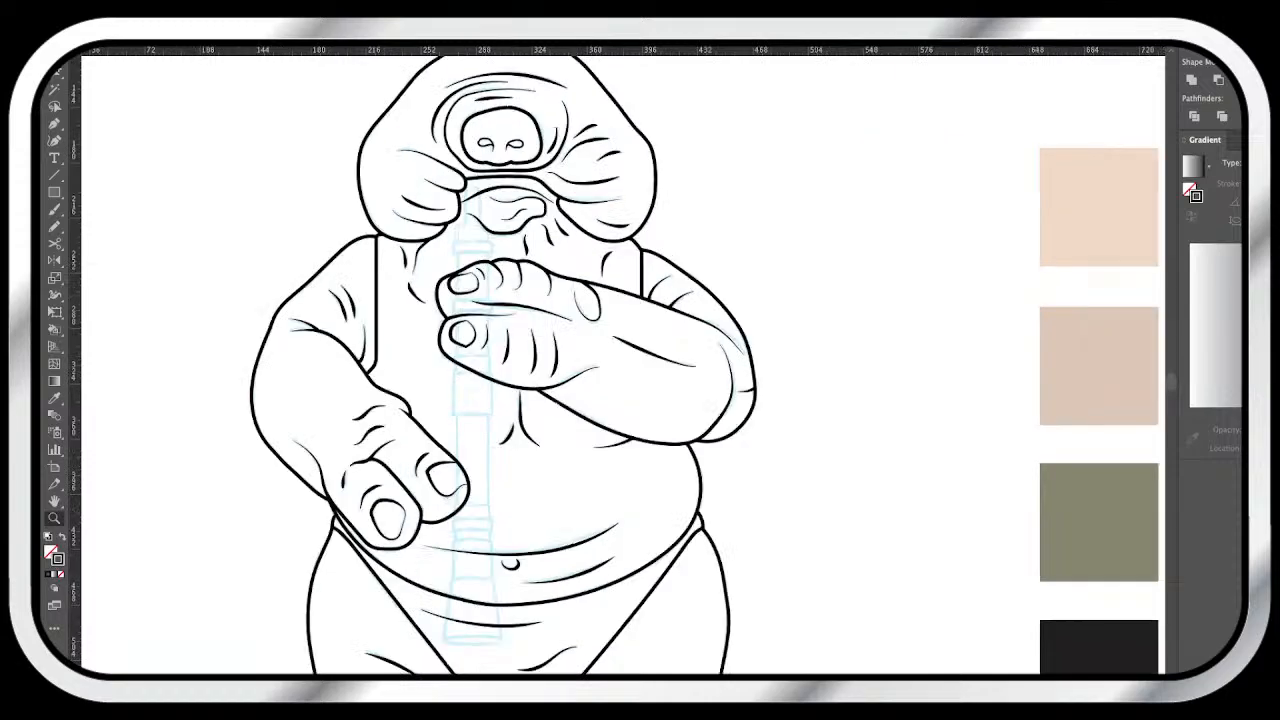
{"action": "left_click", "coordinate": [800, 371]}
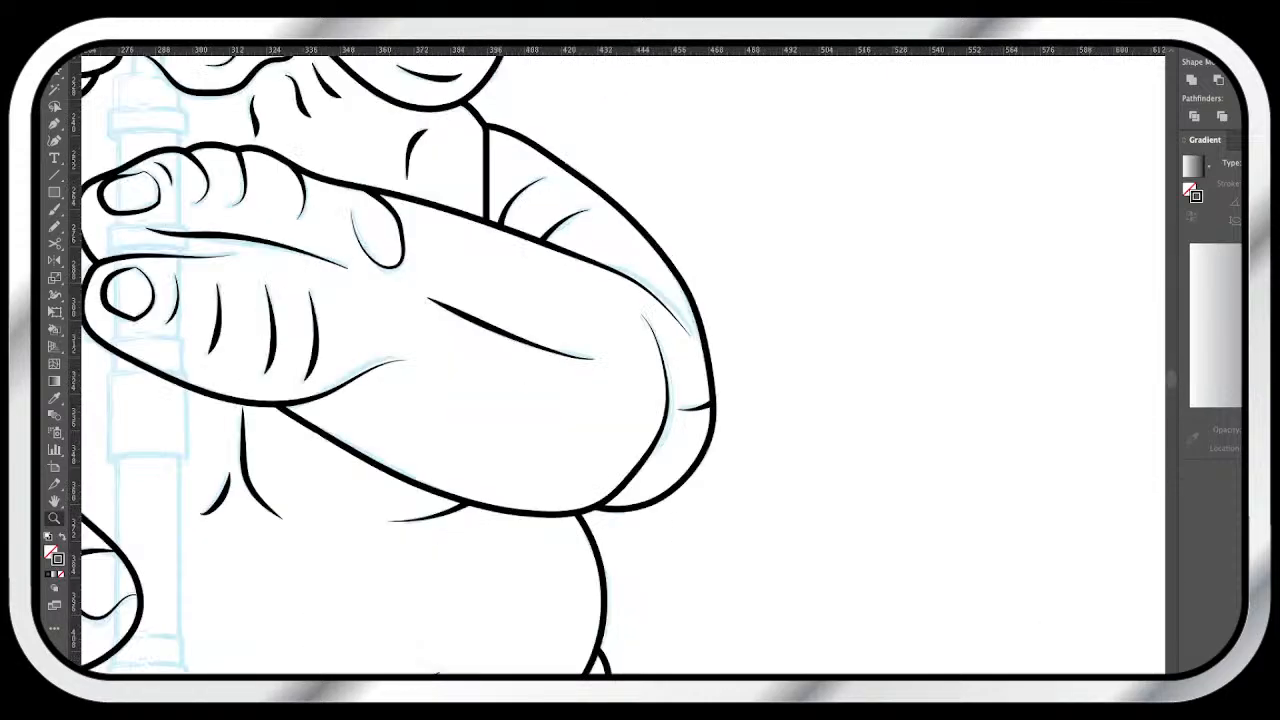
{"action": "scroll", "coordinate": [470, 360], "scroll_direction": "up", "scroll_amount": 1}
{"action": "scroll", "coordinate": [470, 360], "scroll_direction": "left", "scroll_amount": 3}
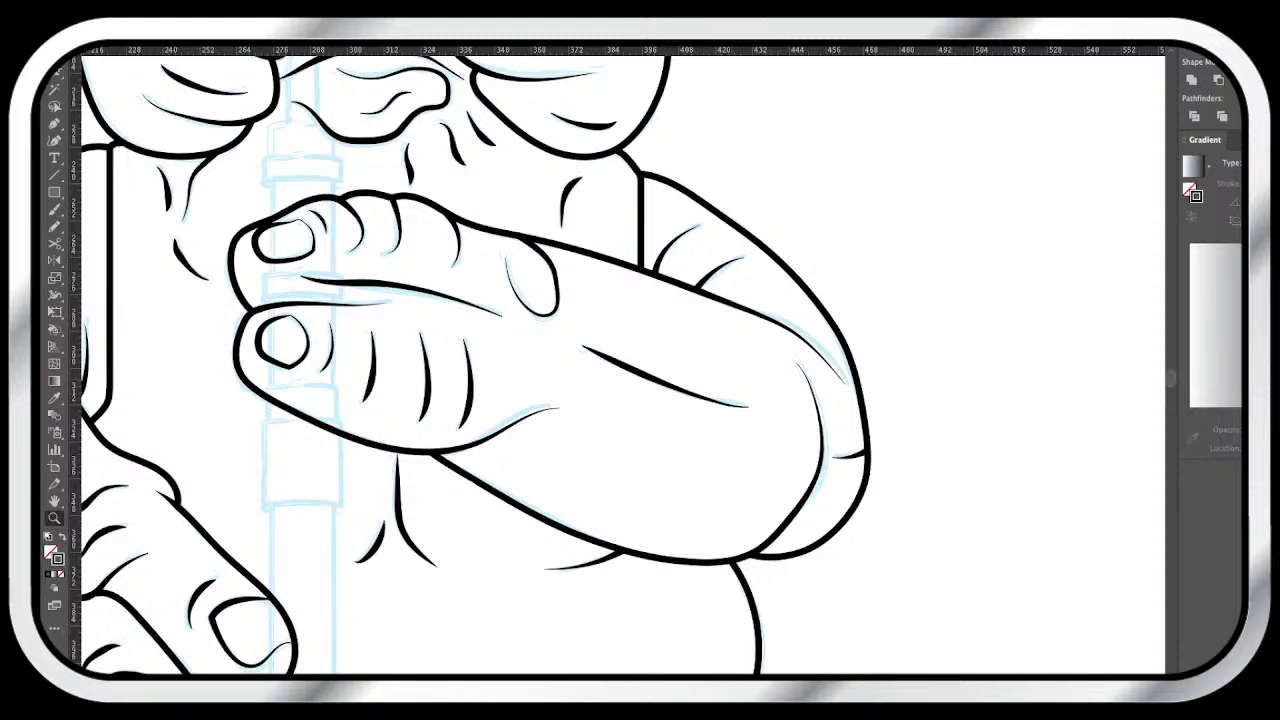
{"action": "scroll", "coordinate": [620, 360], "scroll_direction": "left", "scroll_amount": 5}
{"action": "scroll", "coordinate": [620, 360], "scroll_direction": "down", "scroll_amount": 2}
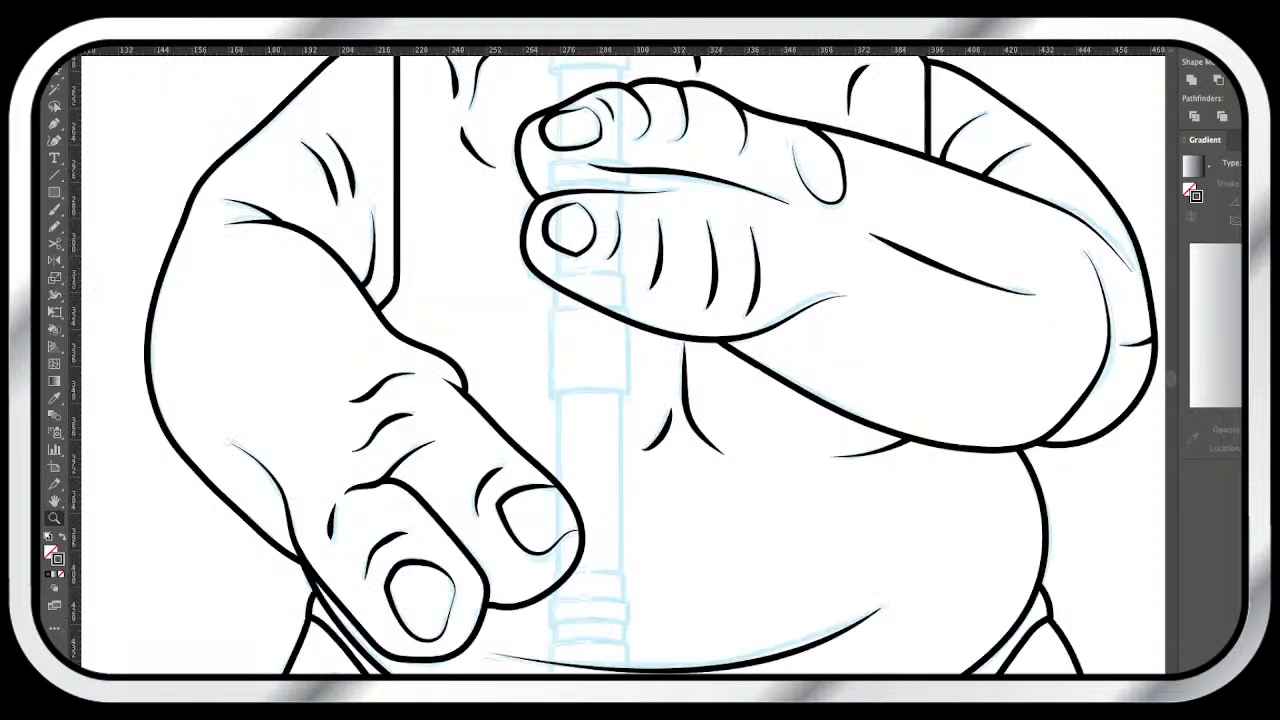
{"action": "scroll", "coordinate": [640, 360], "scroll_direction": "down", "scroll_amount": 7}
{"action": "scroll", "coordinate": [640, 360], "scroll_direction": "up", "scroll_amount": 3}
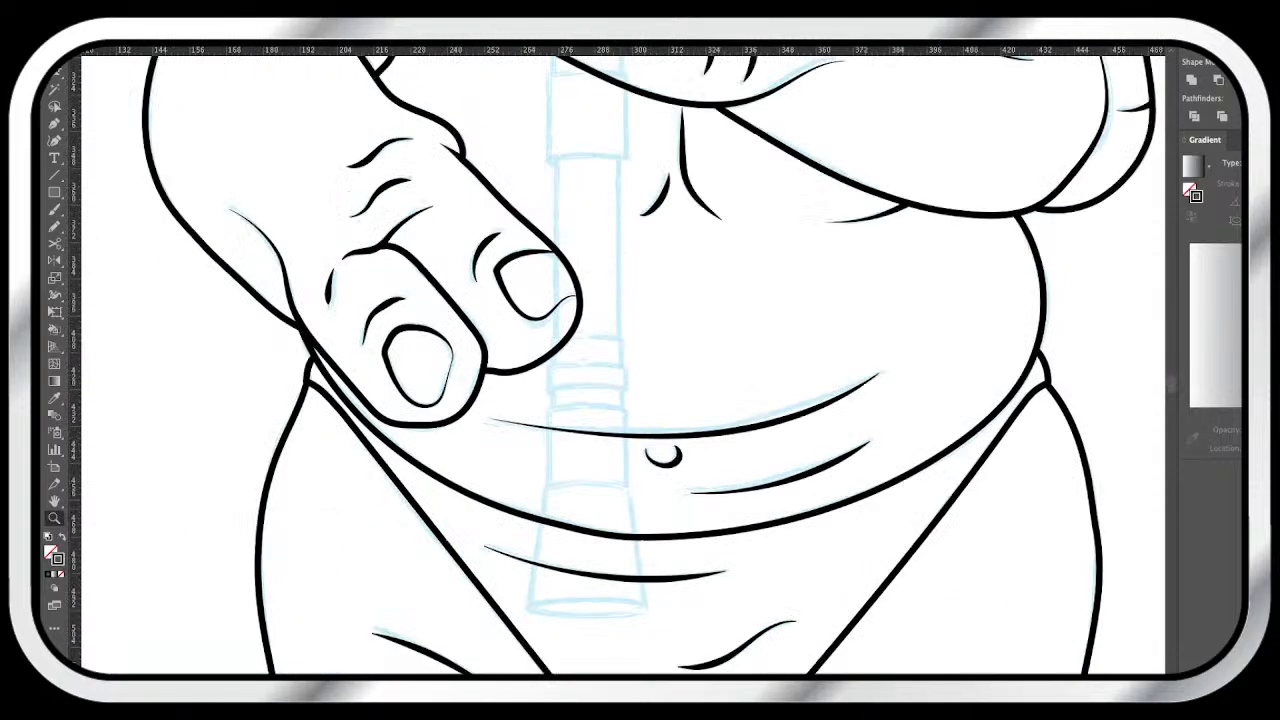
{"action": "scroll", "coordinate": [640, 360], "scroll_direction": "up", "scroll_amount": 5}
{"action": "scroll", "coordinate": [640, 360], "scroll_direction": "up", "scroll_amount": 6}
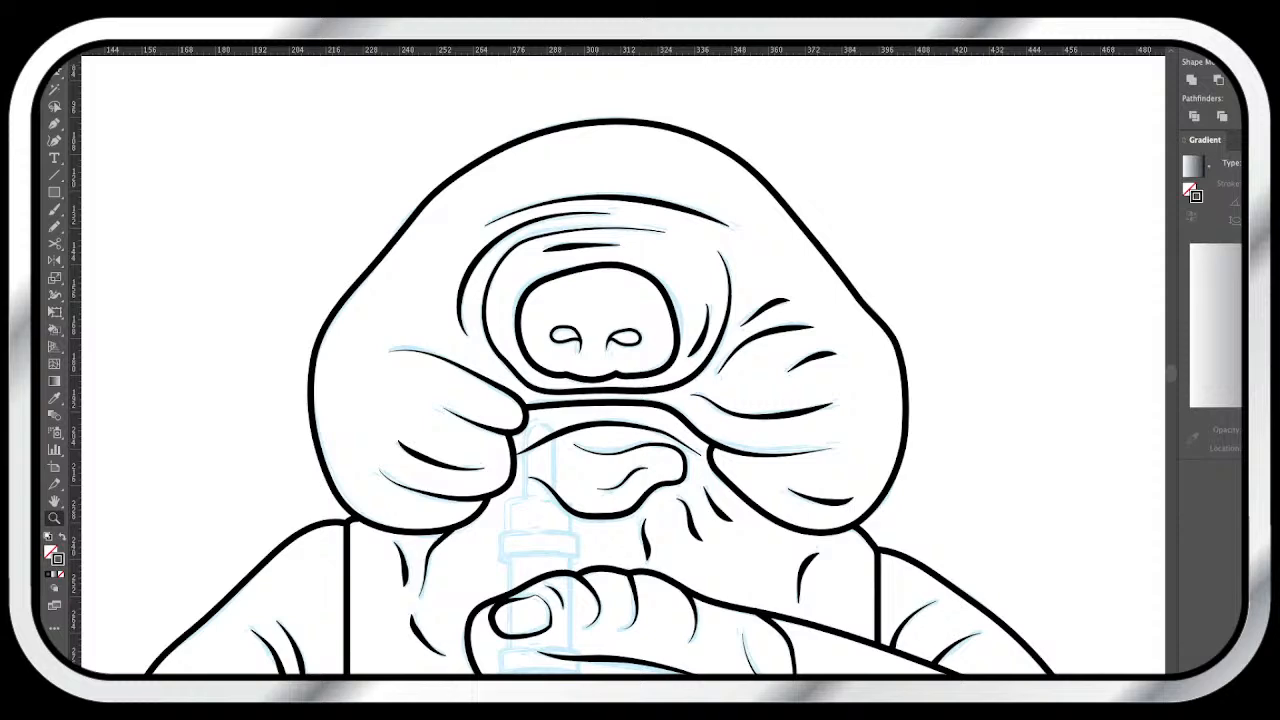
- Move the end of the left-hand shoulder outline deeper into the head outline and adjust its curve so the rounded tip is hidden
{"action": "key", "text": "v"}
{"action": "scroll", "coordinate": [640, 360], "scroll_direction": "down", "scroll_amount": 2}
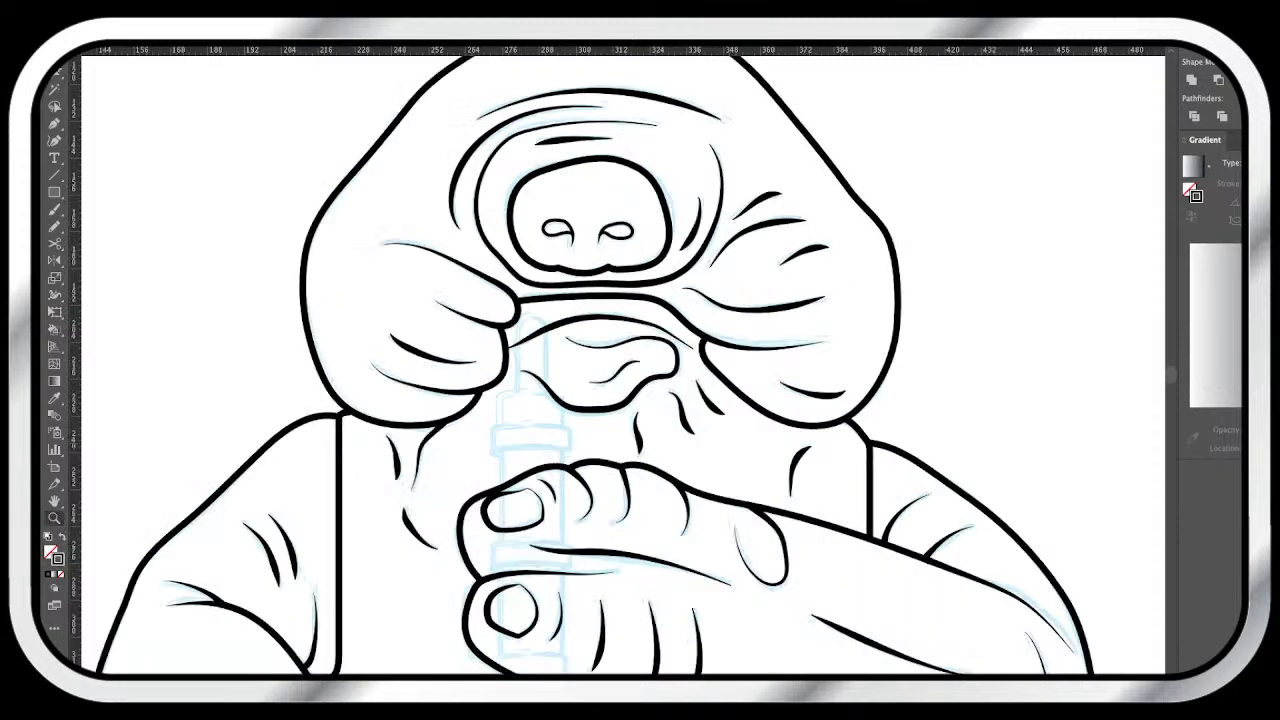
{"action": "scroll", "coordinate": [80, 480], "scroll_direction": "up", "scroll_amount": 2}
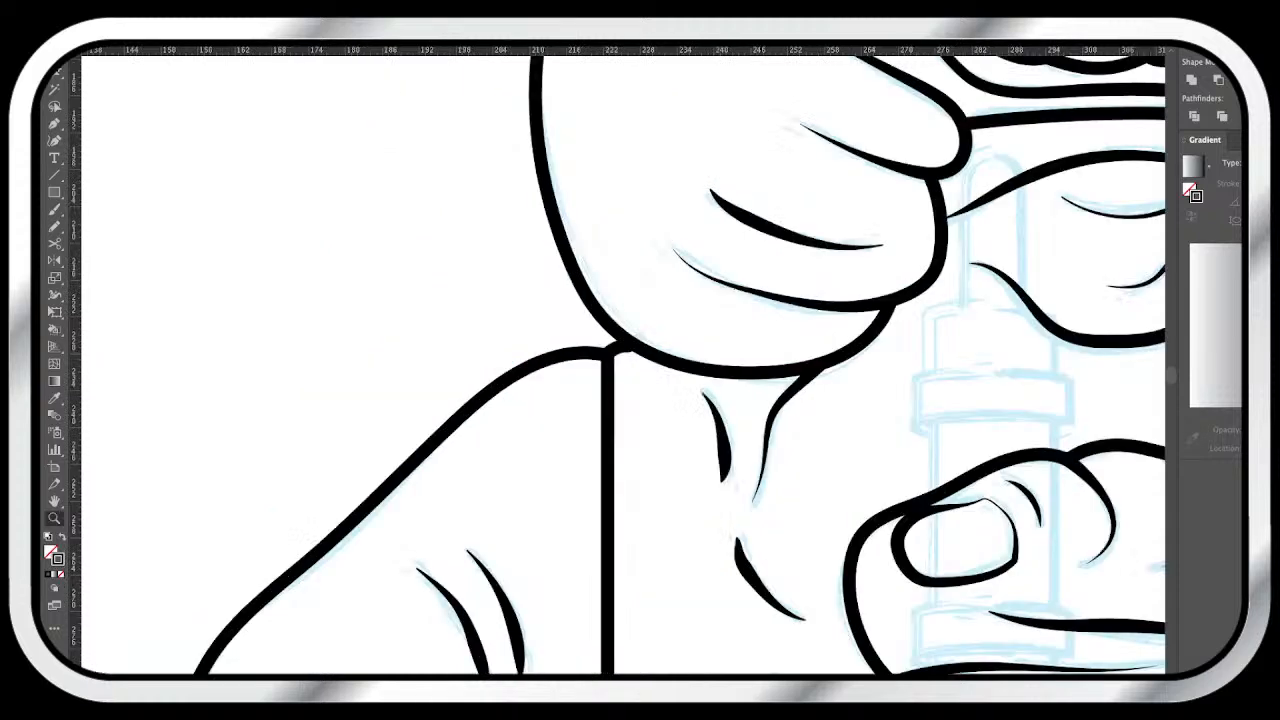
{"action": "scroll", "coordinate": [667, 344], "scroll_direction": "up", "scroll_amount": 3}
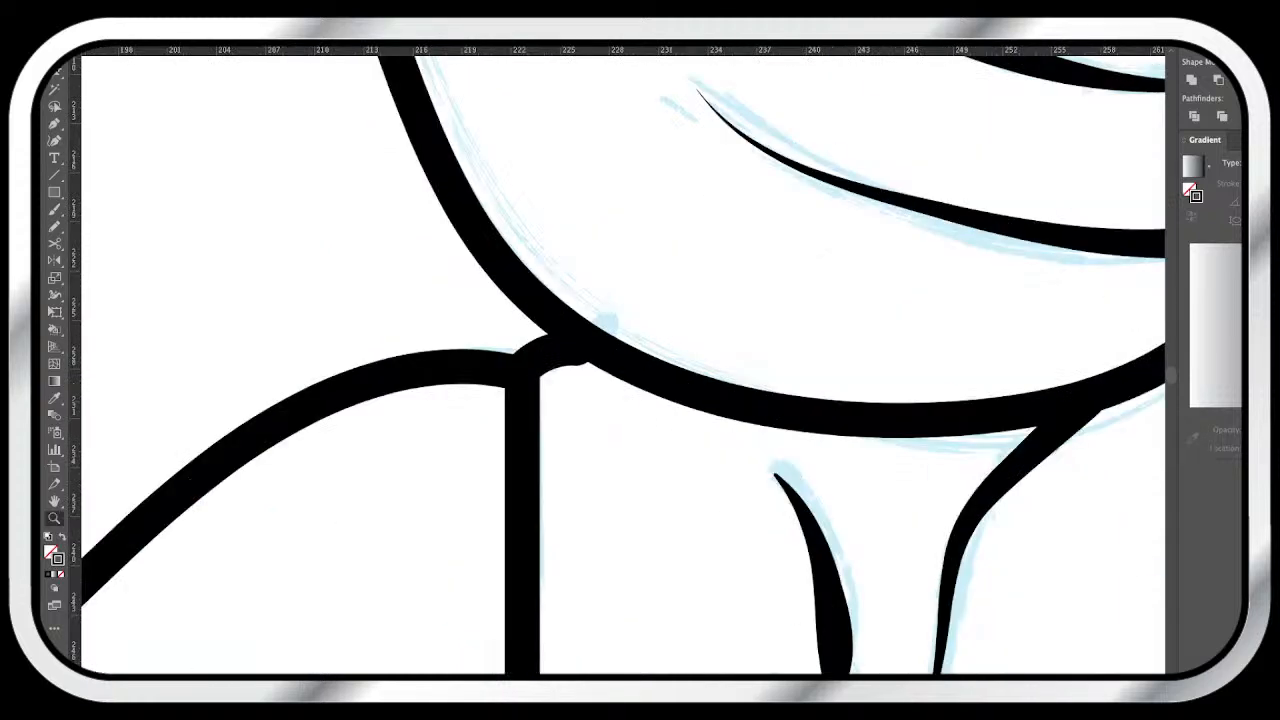
{"action": "left_click", "coordinate": [653, 422]}
{"action": "left_click", "coordinate": [494, 318]}
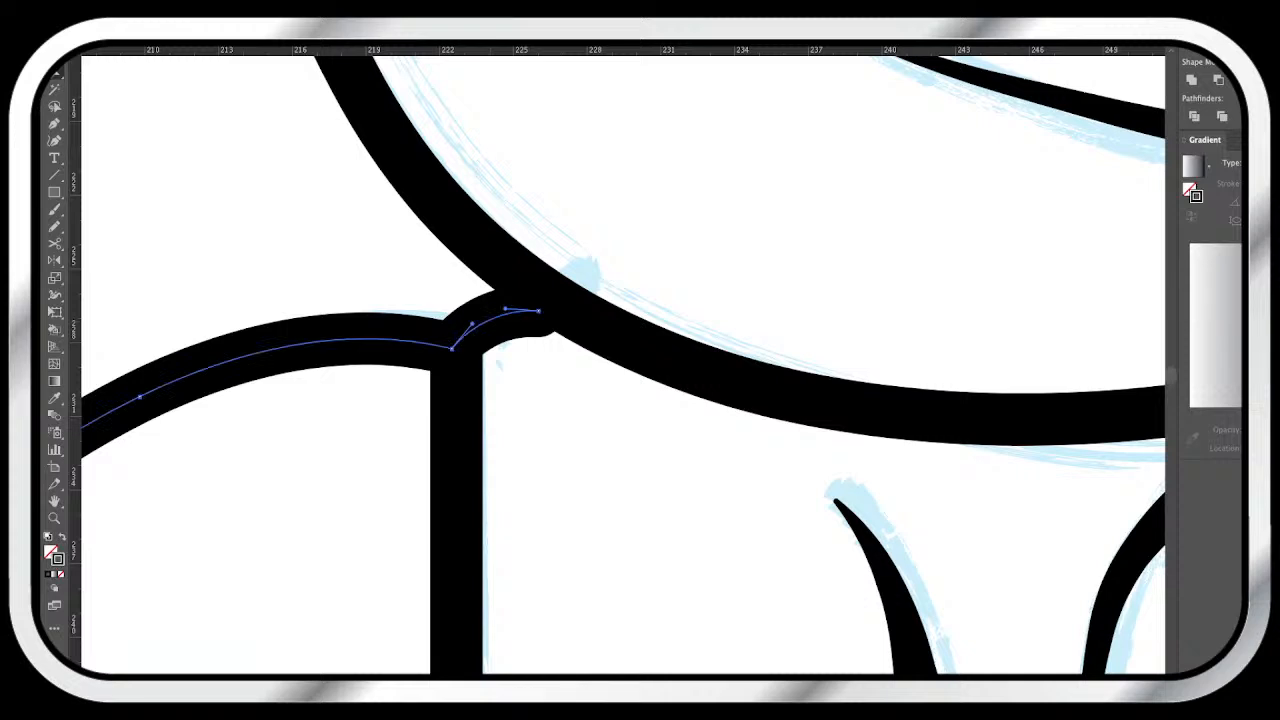
{"action": "left_click_drag", "start_coordinate": [538, 311], "coordinate": [550, 299]}
{"action": "left_click_drag", "start_coordinate": [519, 298], "coordinate": [507, 303]}
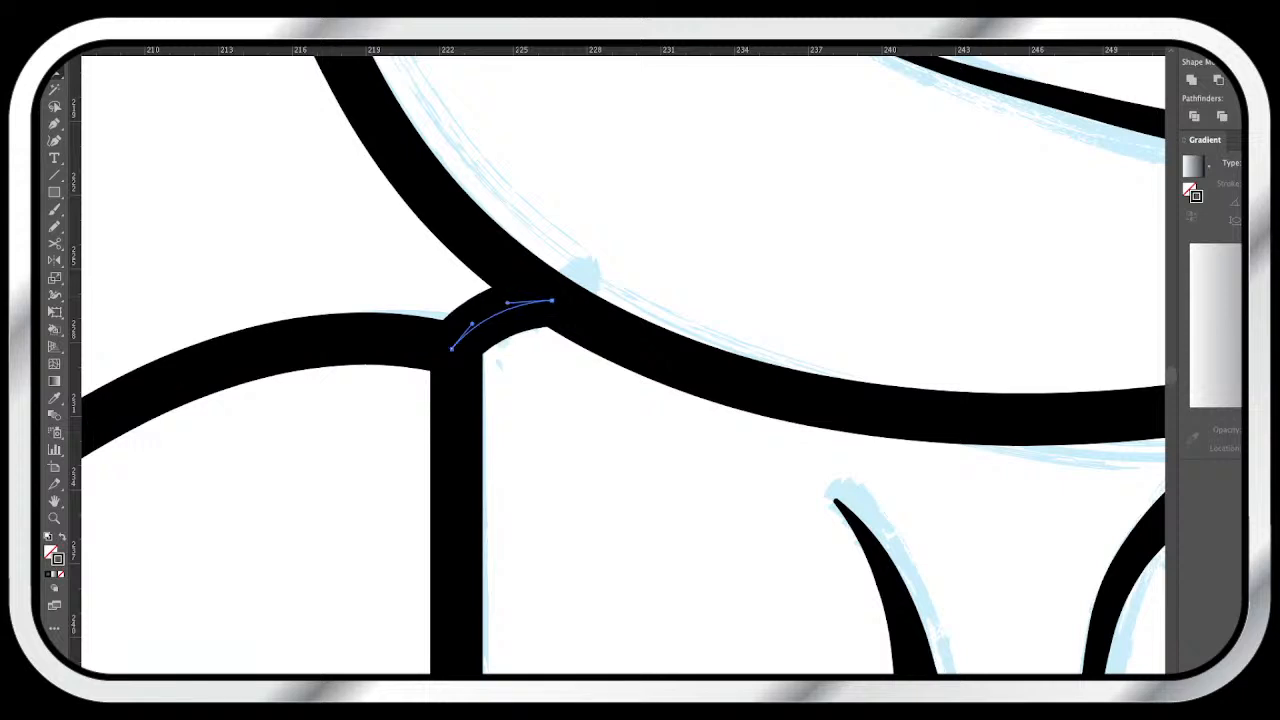
{"action": "key", "text": "super+shift+a"}
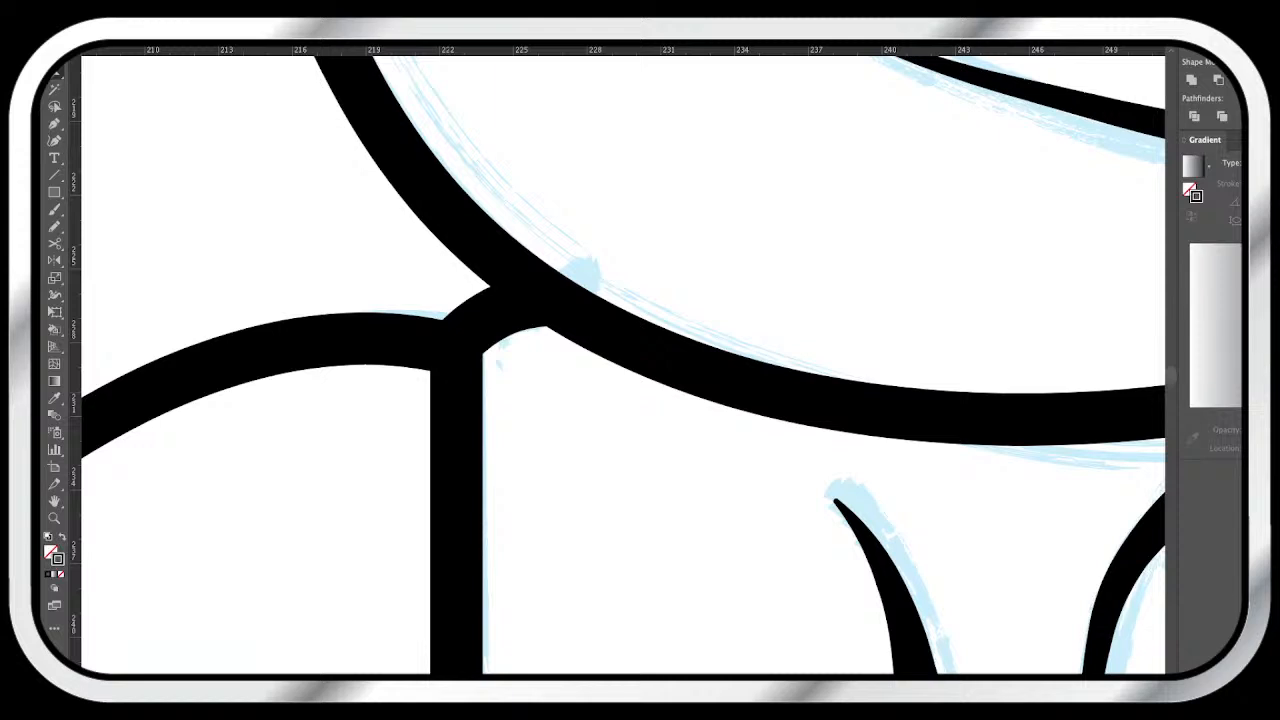
- Cut the left-hand shoulder outline where it meets the vertical body line and move the short connecting piece off the corner
{"action": "left_click", "coordinate": [456, 450]}
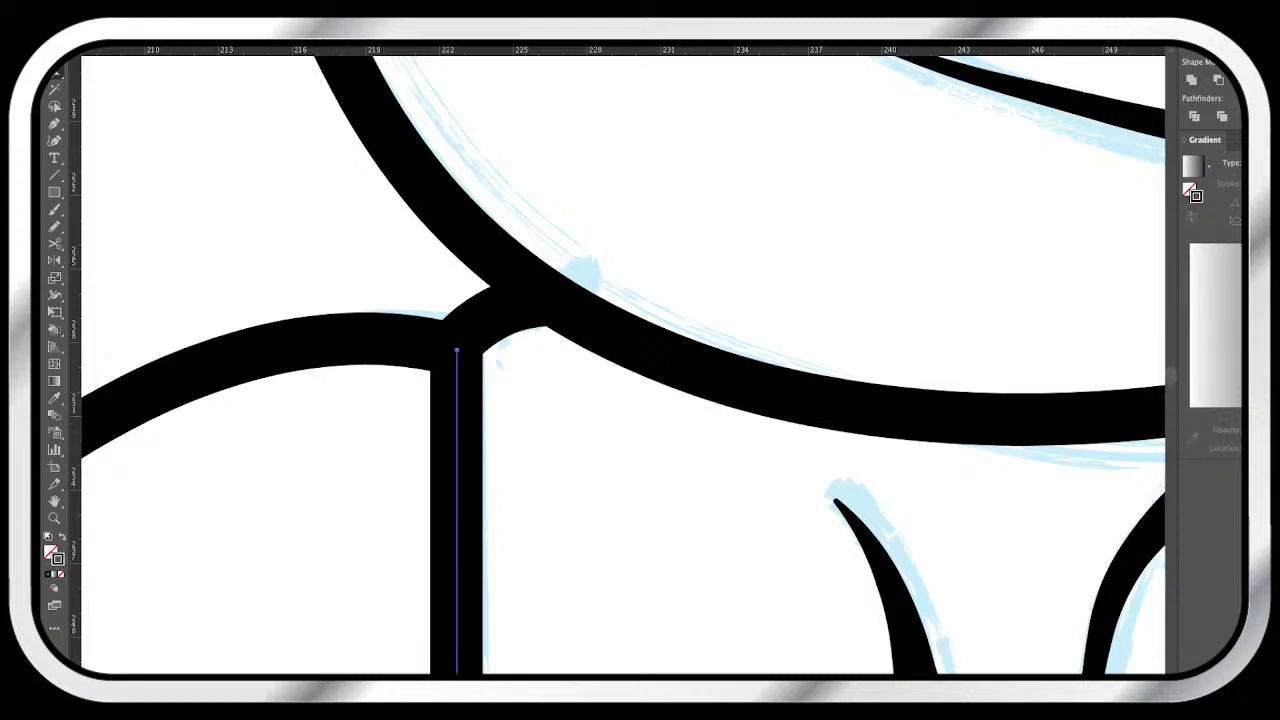
{"action": "key", "text": "super+shift+a"}
{"action": "left_click", "coordinate": [293, 345]}
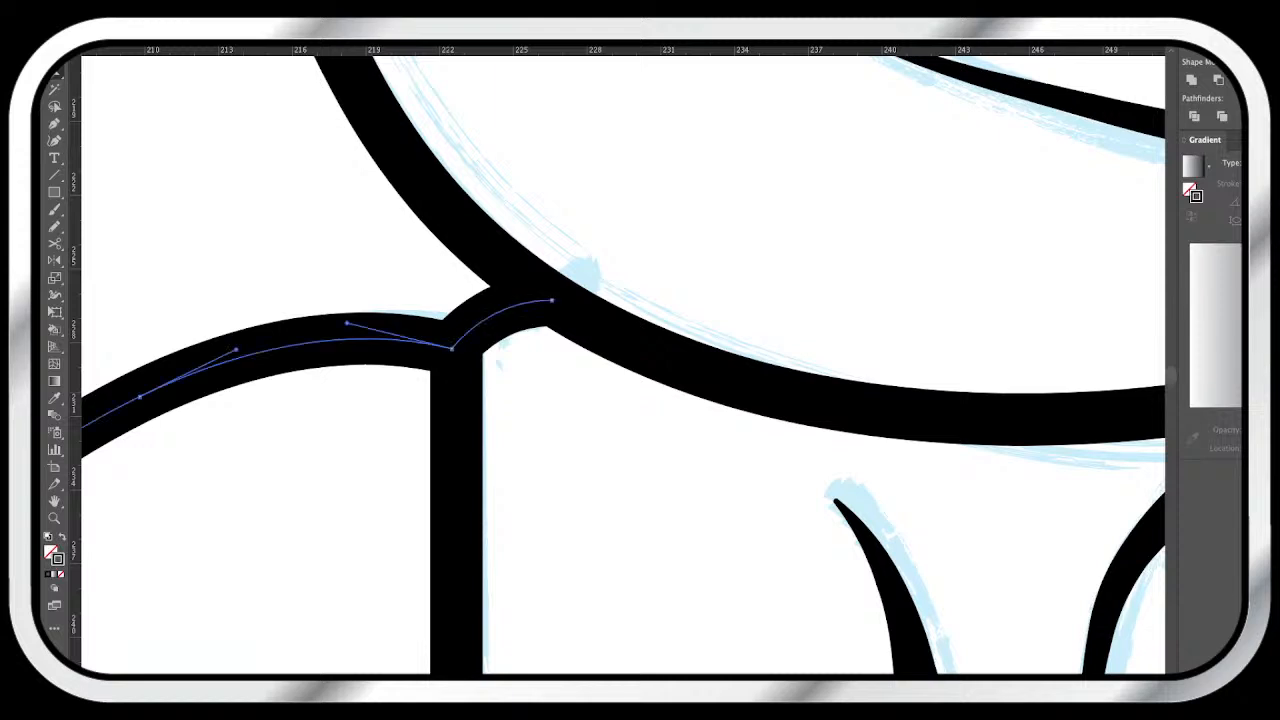
{"action": "key", "text": "c"}
{"action": "key", "text": "v"}
{"action": "key", "text": "super+shift+a"}
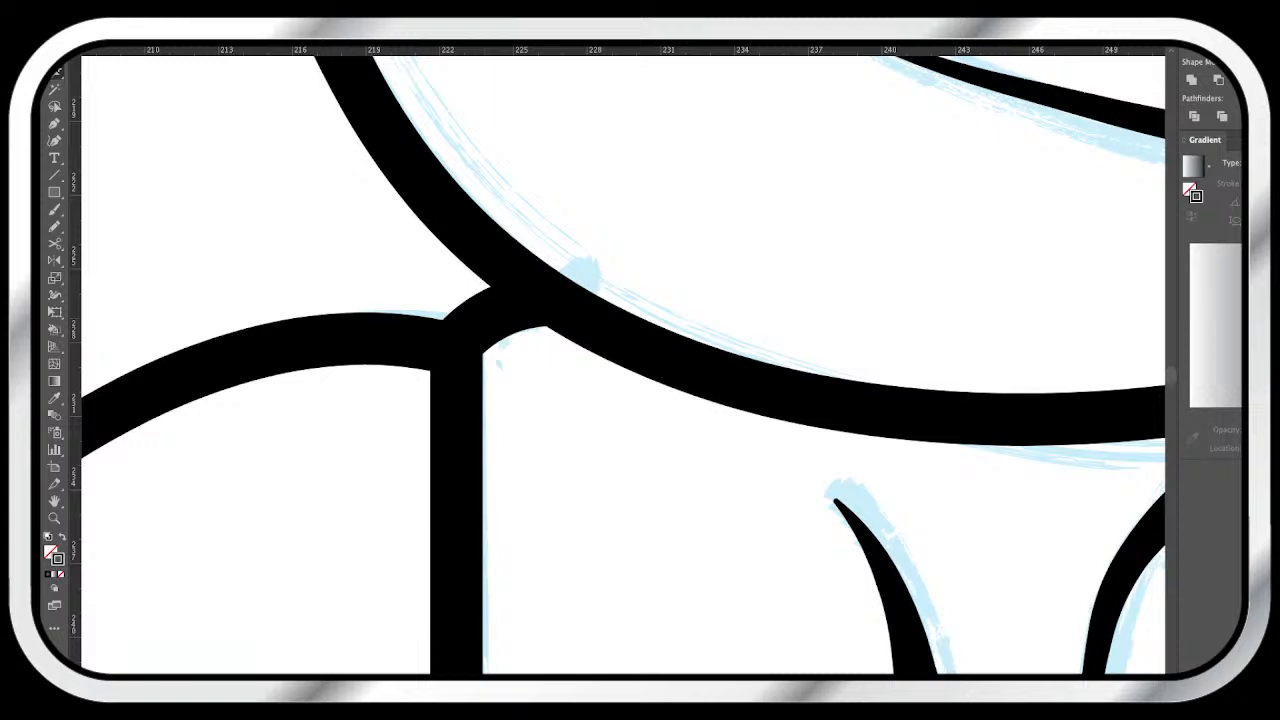
{"action": "left_click", "coordinate": [500, 311]}
{"action": "left_click_drag", "start_coordinate": [500, 312], "coordinate": [557, 270]}
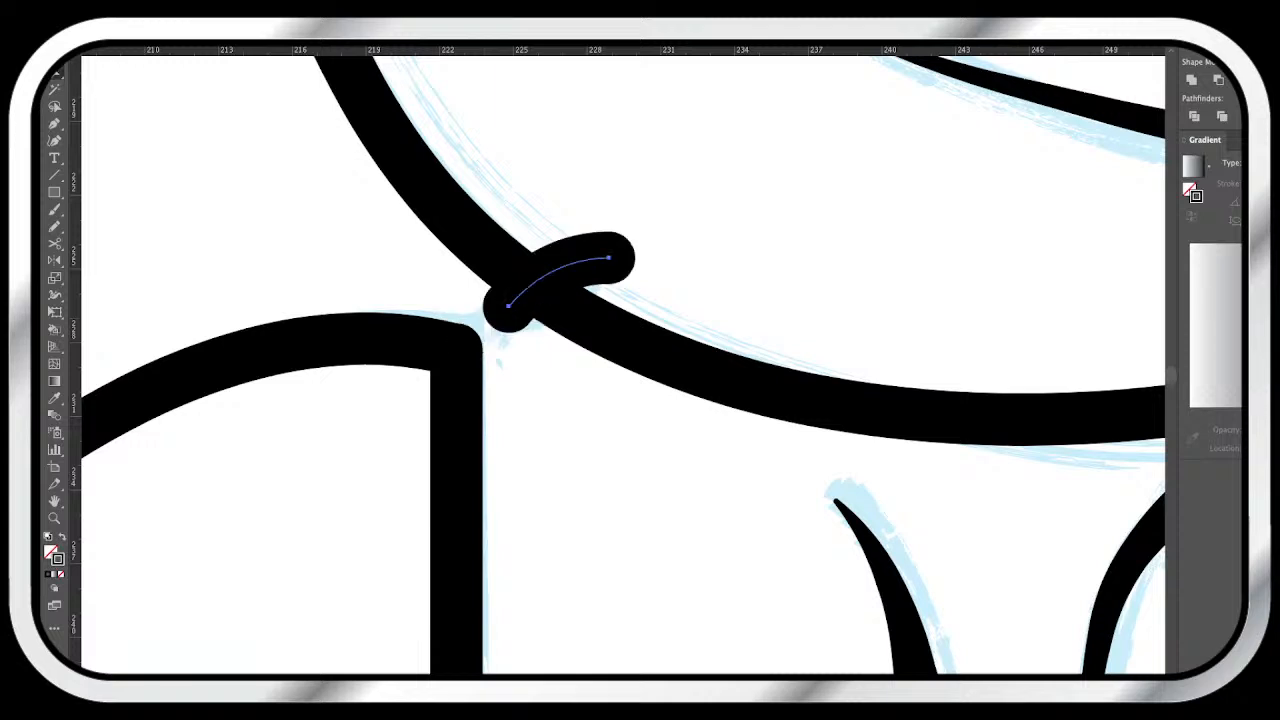
- Join the end of the left-hand shoulder curve to the top of the vertical body line as one path
{"action": "key", "text": "super+shift+a"}
{"action": "mouse_move", "coordinate": [456, 349]}
{"action": "left_mouse_down"}
{"action": "mouse_move", "coordinate": [403, 328]}
{"action": "mouse_move", "coordinate": [456, 349]}
{"action": "left_mouse_up"}
{"action": "left_click_drag", "start_coordinate": [414, 388], "coordinate": [472, 336]}
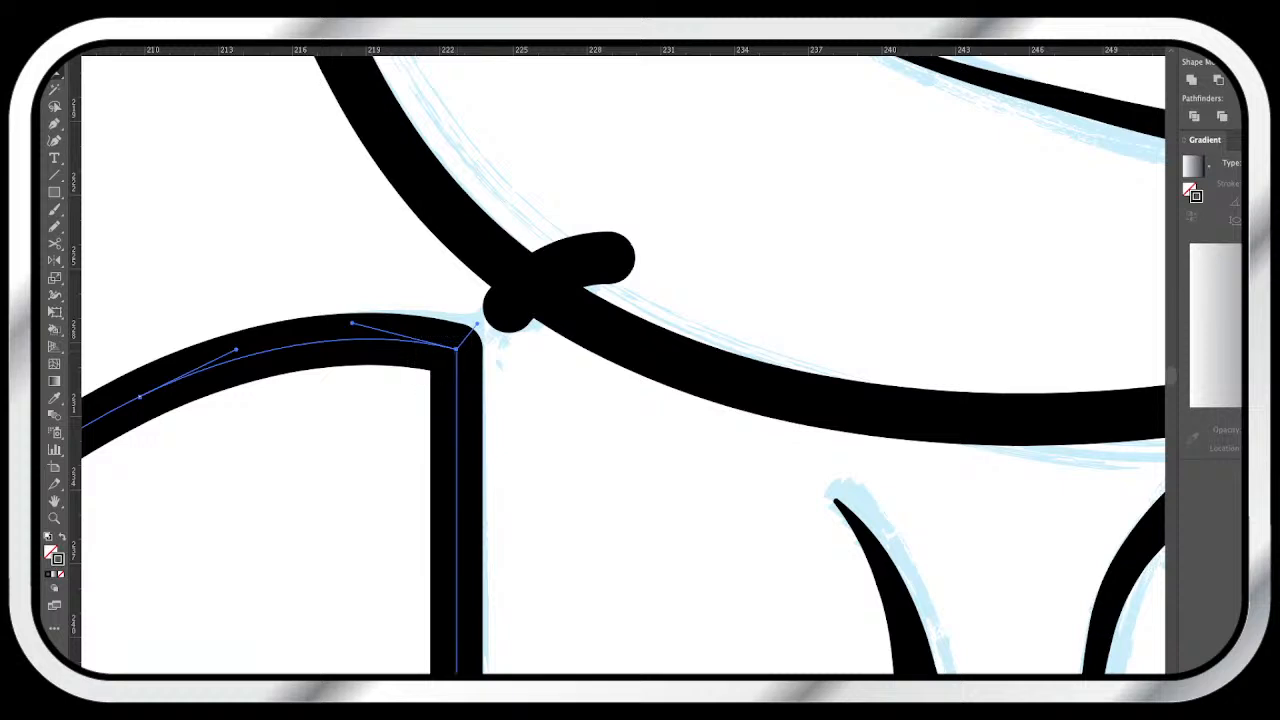
{"action": "key", "text": "super+j"}
{"action": "key", "text": "super+shift+a"}
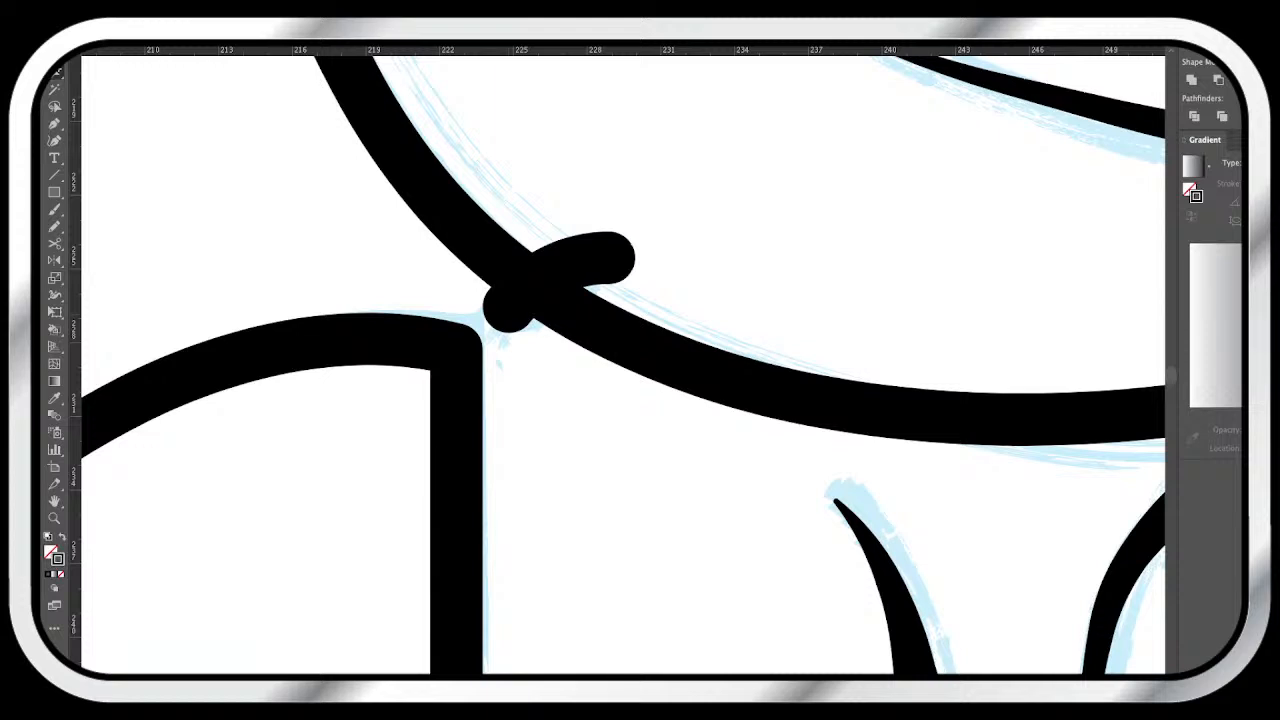
- Place the short connecting piece back between the shoulder corner and the head outline, and round the joined path's corner
{"action": "left_click_drag", "start_coordinate": [559, 262], "coordinate": [510, 307]}
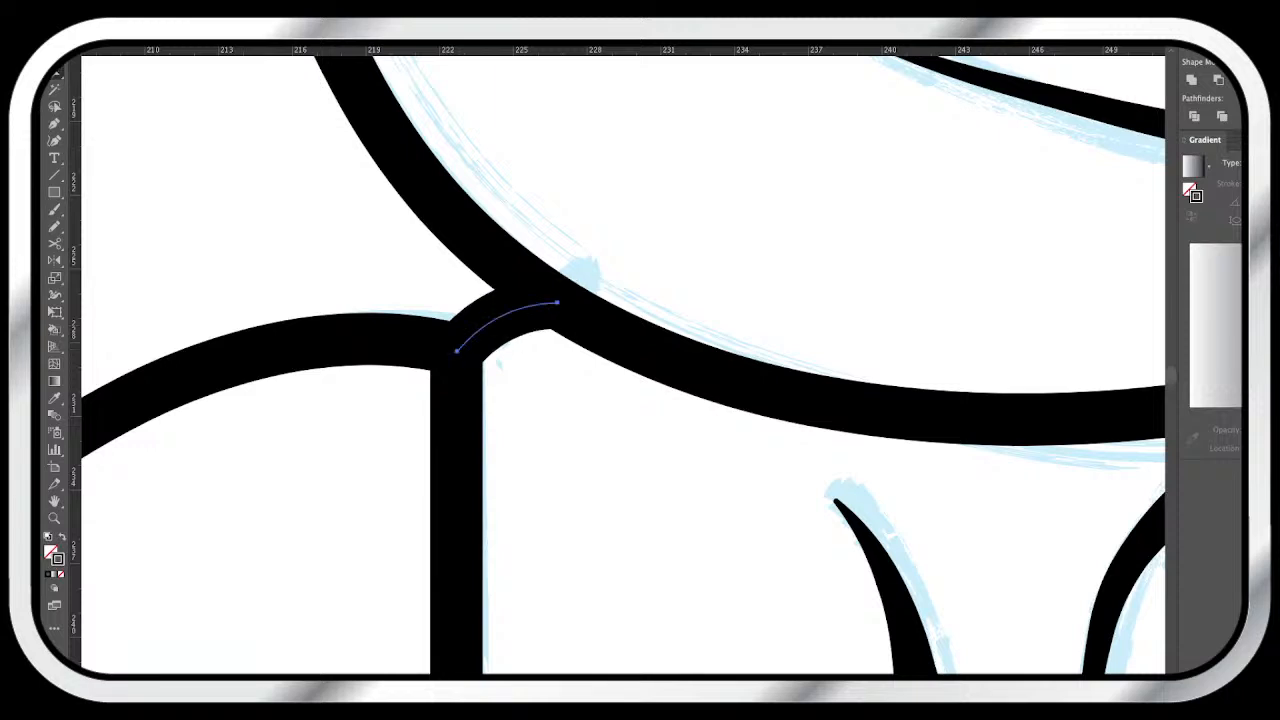
{"action": "left_click", "coordinate": [440, 346]}
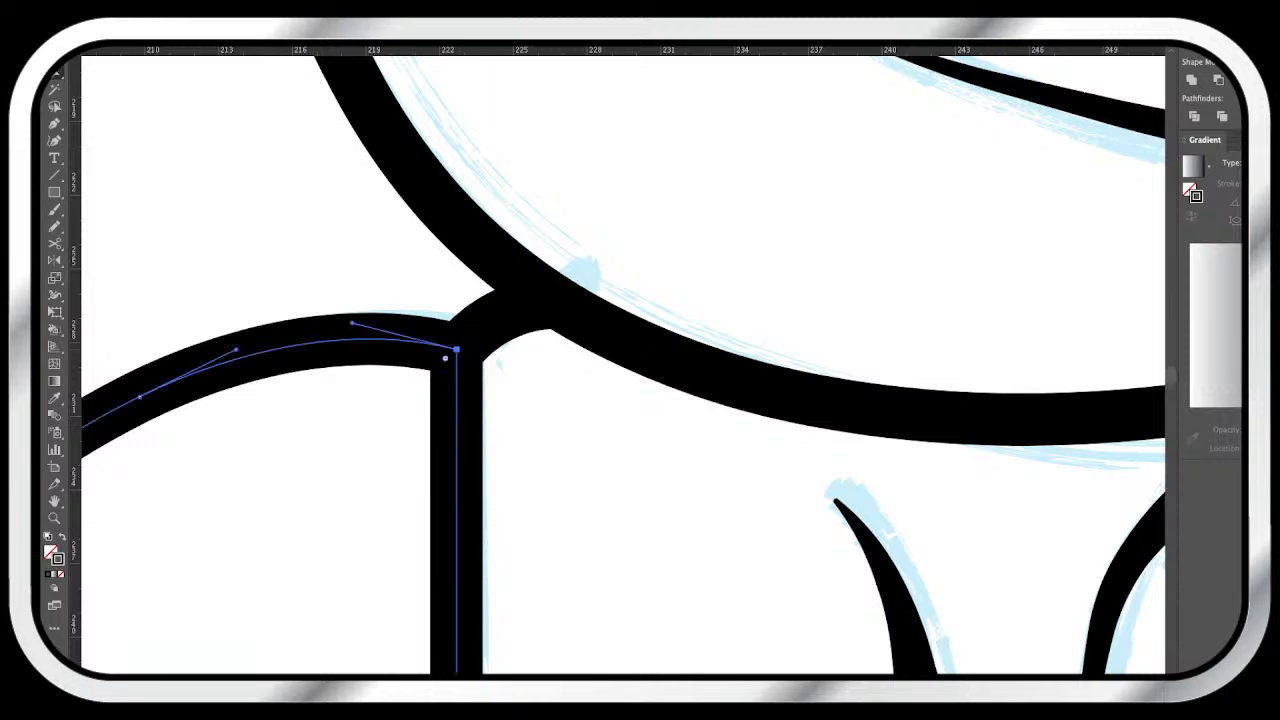
{"action": "left_click_drag", "start_coordinate": [445, 357], "coordinate": [418, 381]}
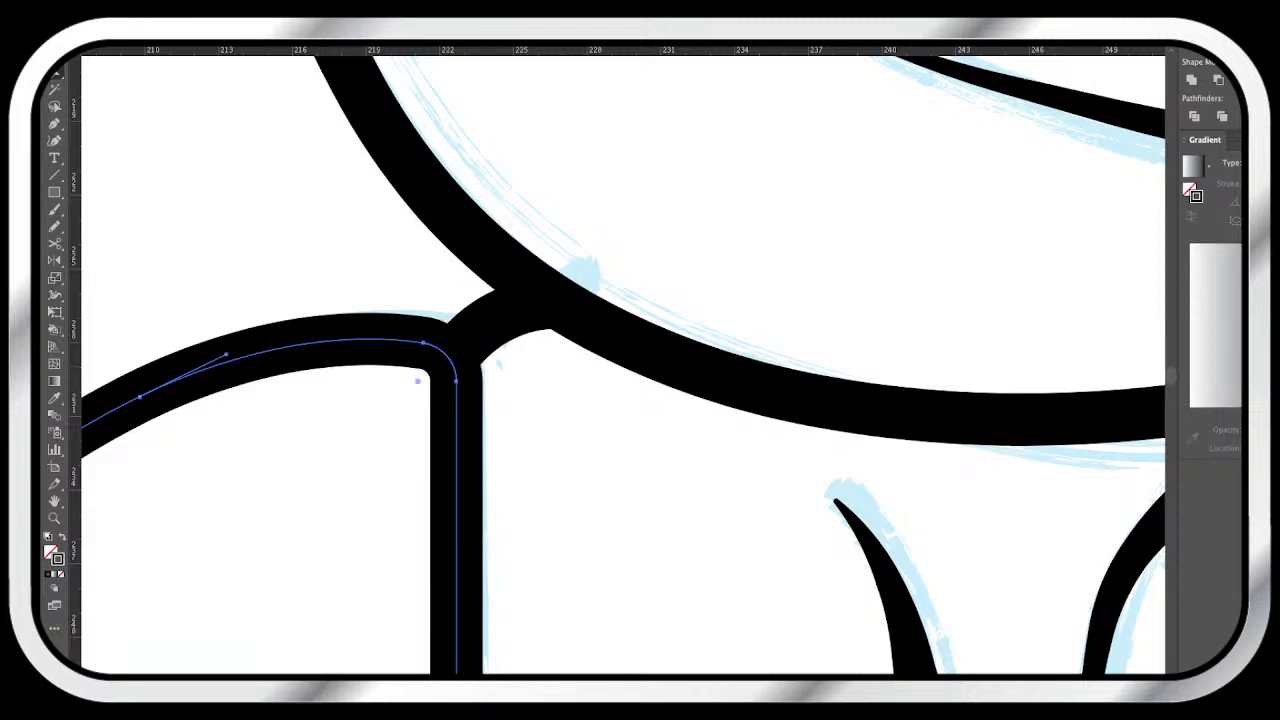
{"action": "key", "text": "z"}
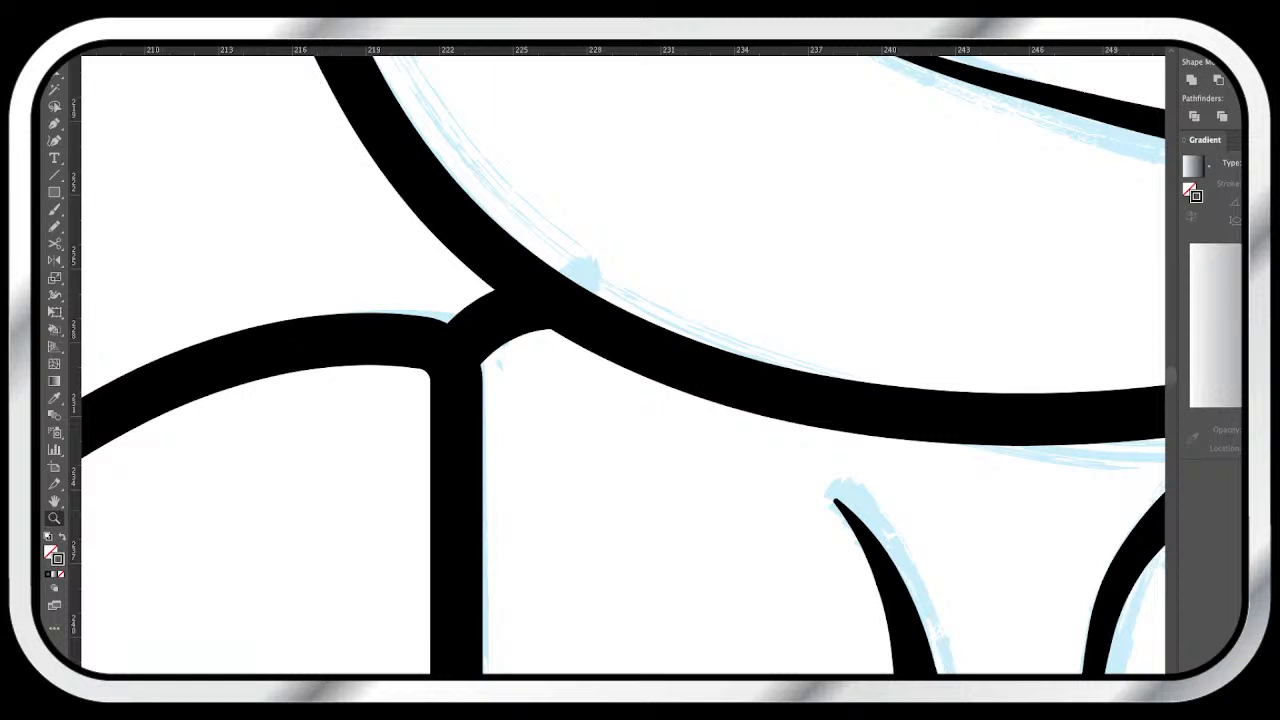
- Reshape the short tapered neck crease below the left-hand cheek, shifting its middle outward to follow the sketch
{"action": "key", "text": "super+minus"}
{"action": "key", "text": "super+minus"}
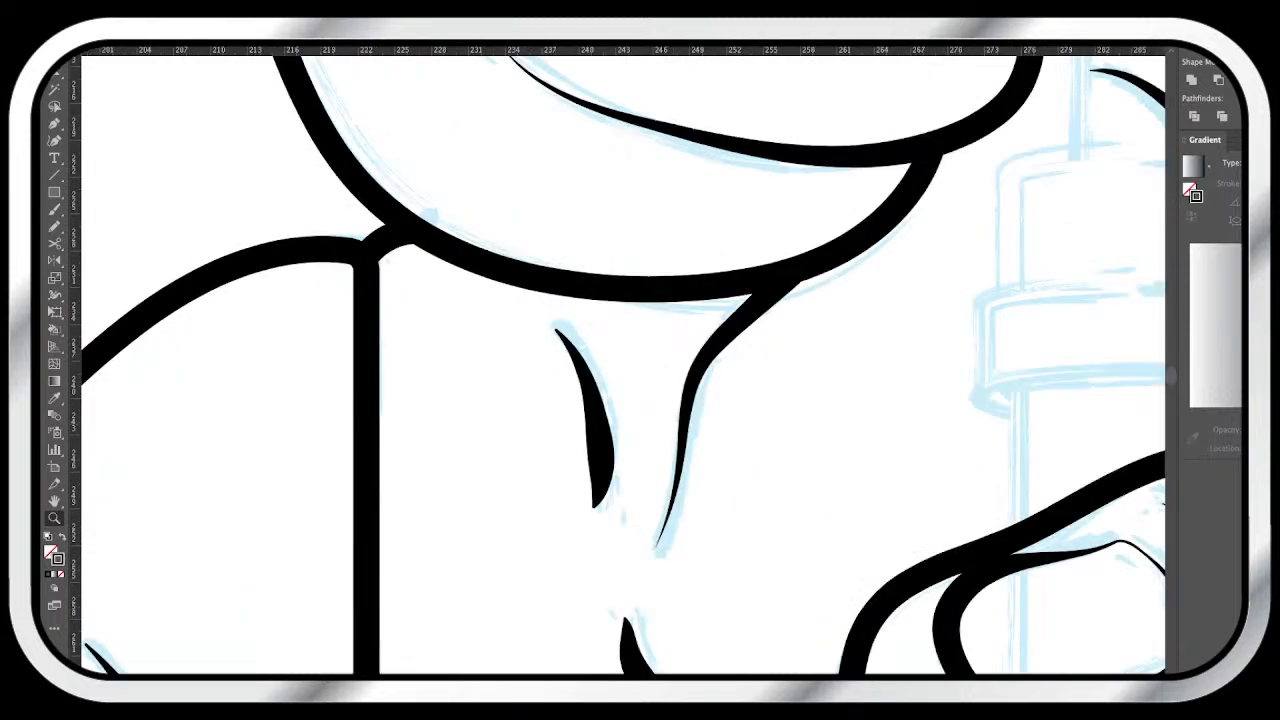
{"action": "key", "text": "super+plus"}
{"action": "key", "text": "super+plus"}
{"action": "left_click", "coordinate": [545, 250]}
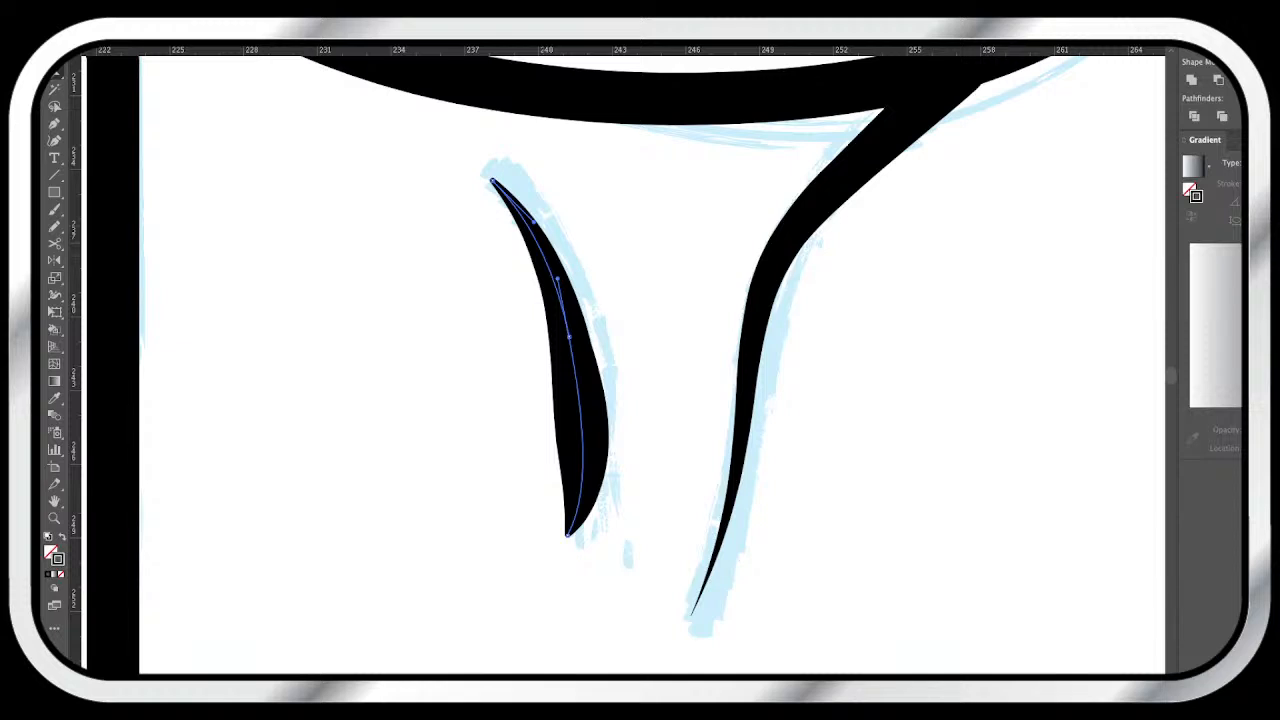
{"action": "mouse_move", "coordinate": [569, 337]}
{"action": "left_mouse_down"}
{"action": "mouse_move", "coordinate": [594, 383]}
{"action": "mouse_move", "coordinate": [571, 275]}
{"action": "left_mouse_up"}
{"action": "left_click_drag", "start_coordinate": [594, 383], "coordinate": [590, 384]}
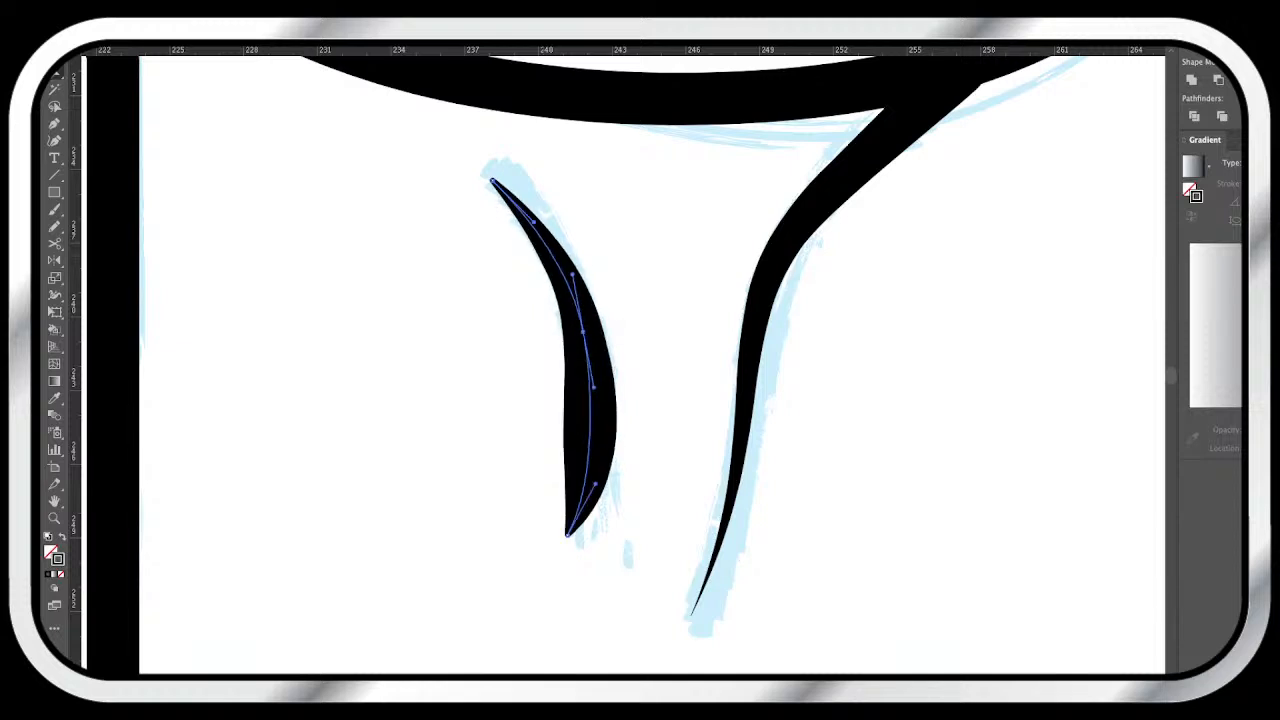
{"action": "key", "text": "super+shift+a"}
{"action": "key", "text": "z"}
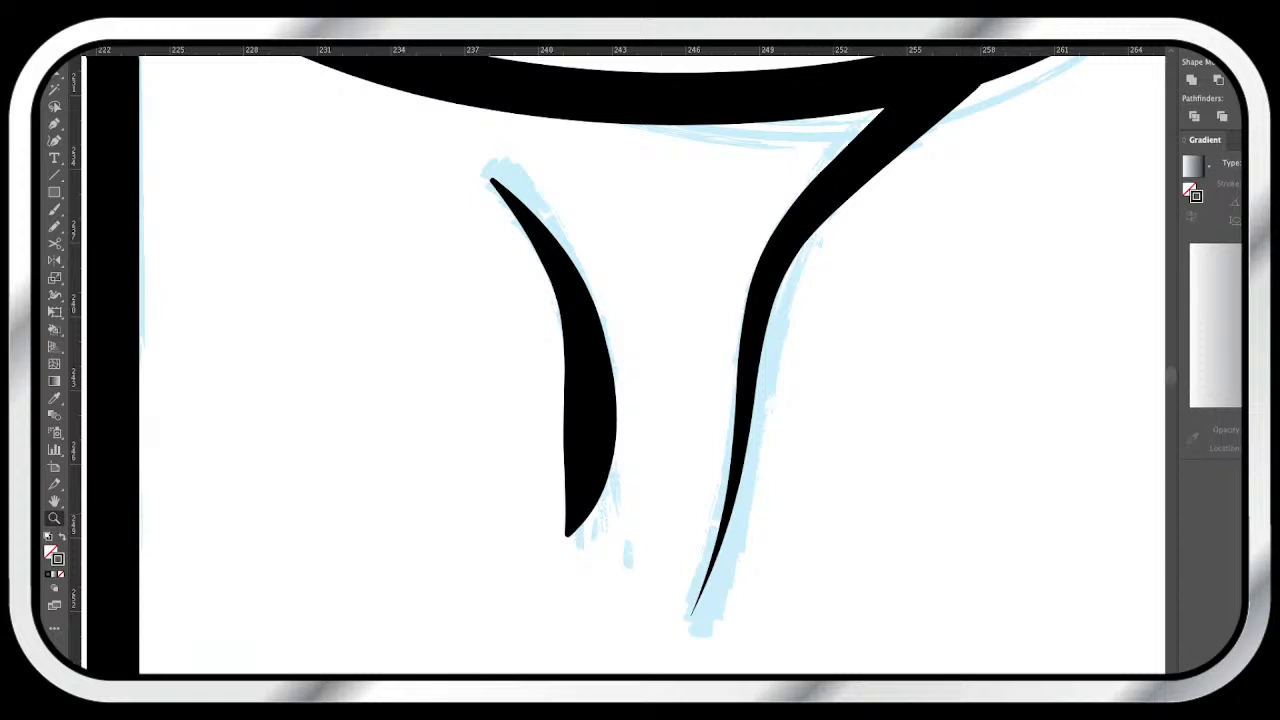
- Extend the upper end of the long neck crease slightly deeper into the left-hand cheek's lower outline
{"action": "key", "text": "super+minus"}
{"action": "key", "text": "super+minus"}
{"action": "scroll", "coordinate": [623, 365], "scroll_direction": "up", "scroll_amount": 3}
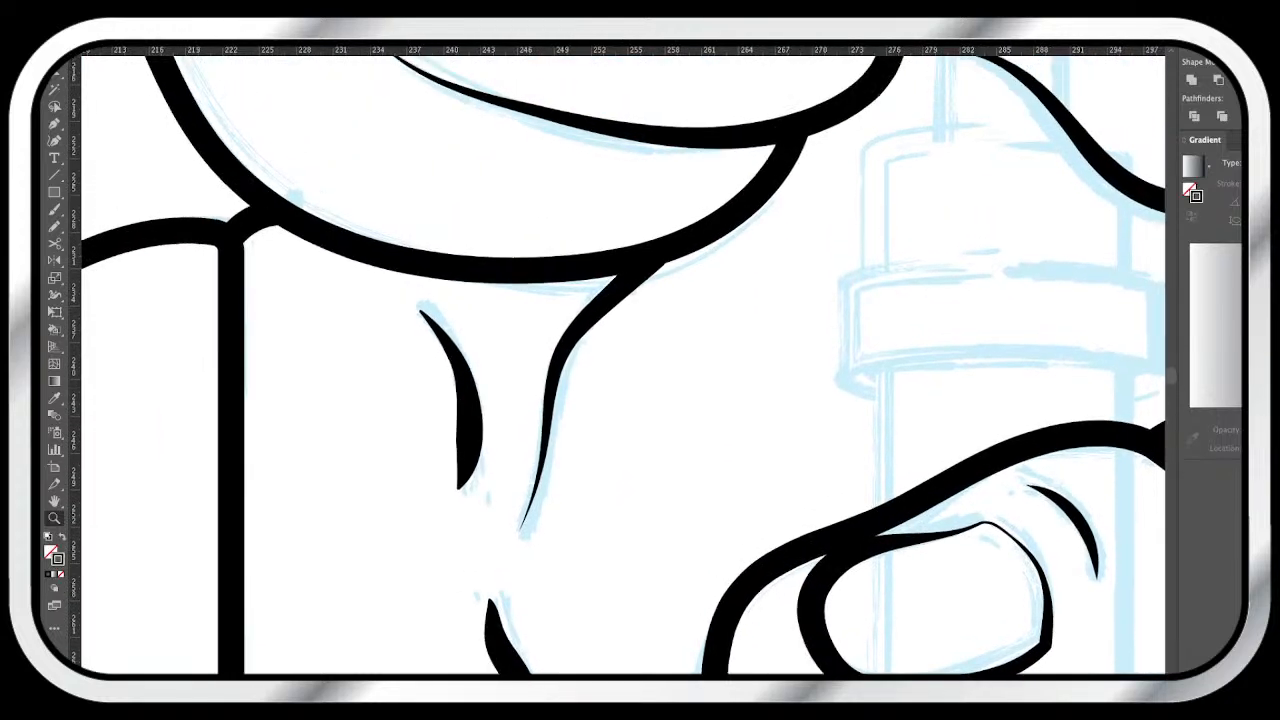
{"action": "key", "text": "super+plus"}
{"action": "key", "text": "super+plus"}
{"action": "key", "text": "v"}
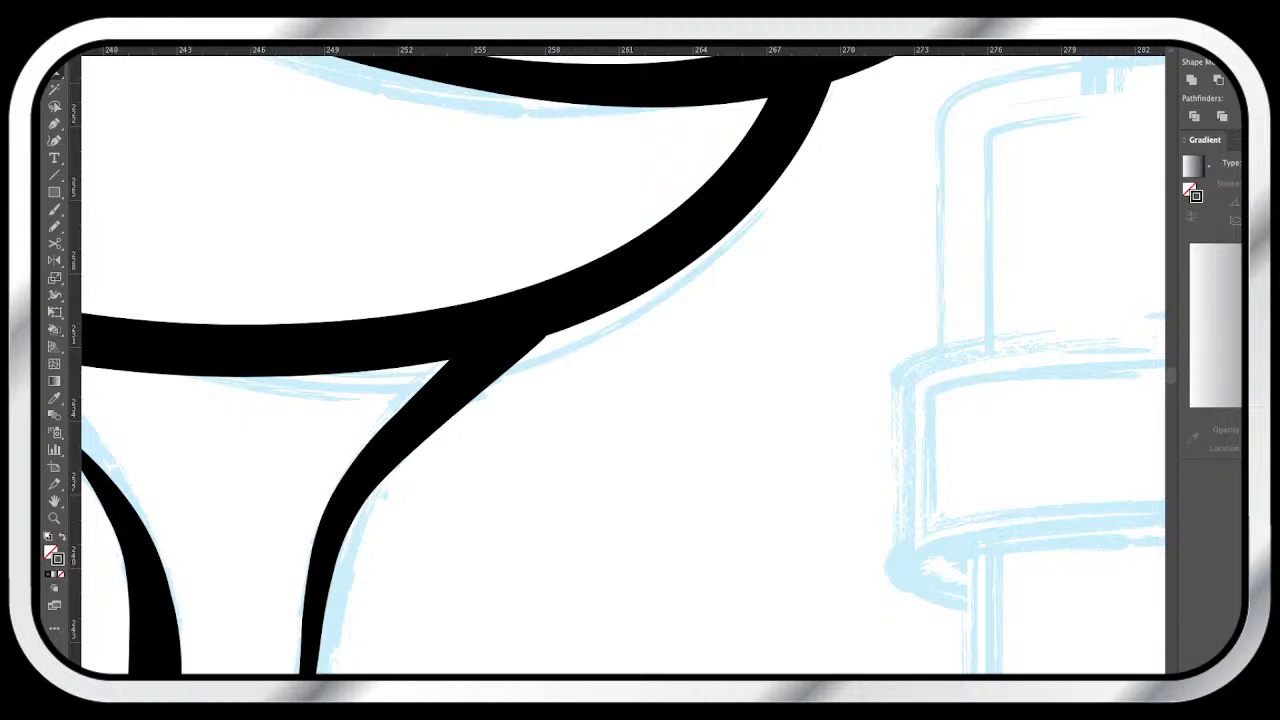
{"action": "left_click", "coordinate": [414, 424]}
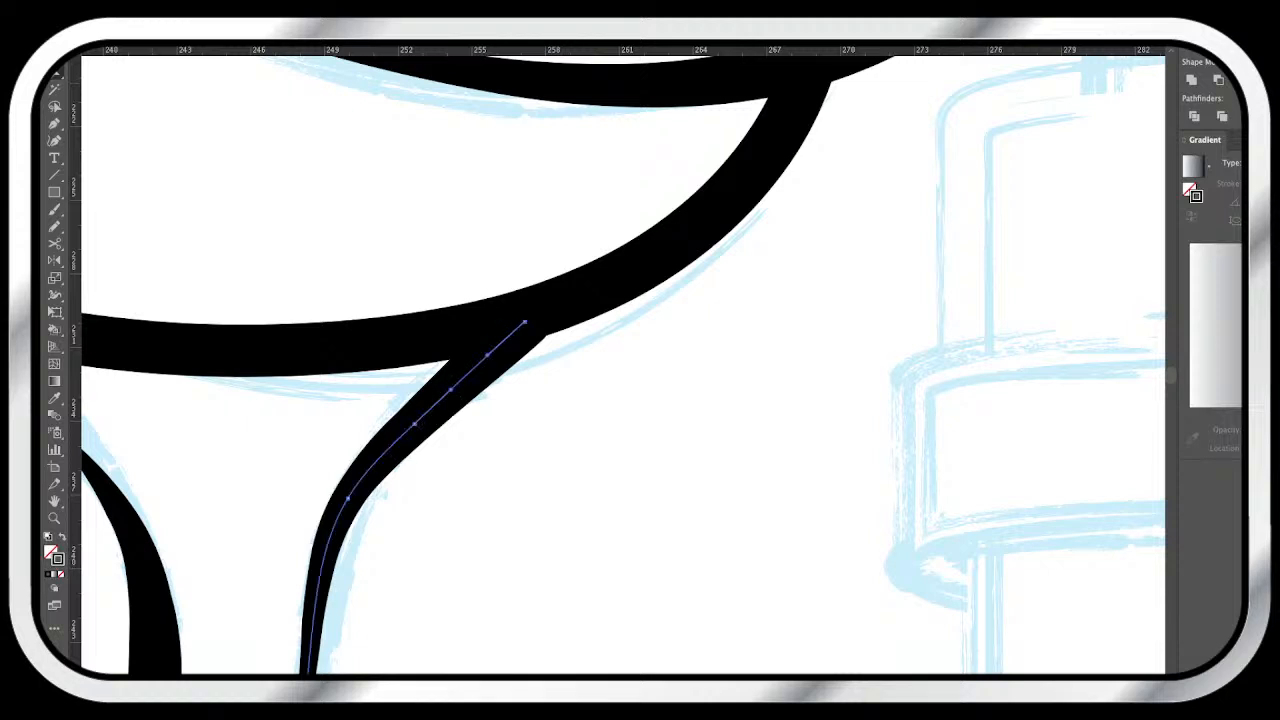
{"action": "left_click_drag", "start_coordinate": [487, 355], "coordinate": [528, 317]}
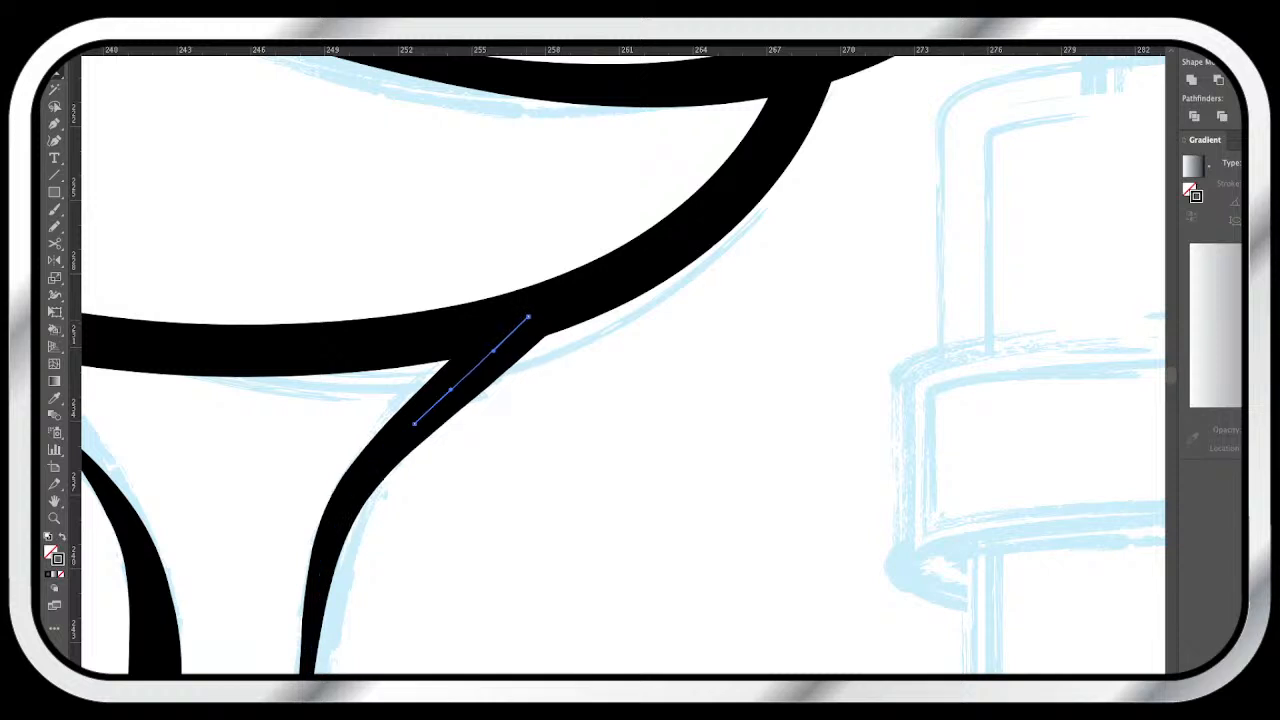
{"action": "key", "text": "z"}
{"action": "key", "text": "z"}
- Review the line work of the cheeks, snout, mouth, neck and arms, ending with a view of the figure beside its colour swatches
{"action": "scroll", "coordinate": [623, 364], "scroll_direction": "right", "scroll_amount": 6}
{"action": "scroll", "coordinate": [623, 364], "scroll_direction": "up", "scroll_amount": 4}
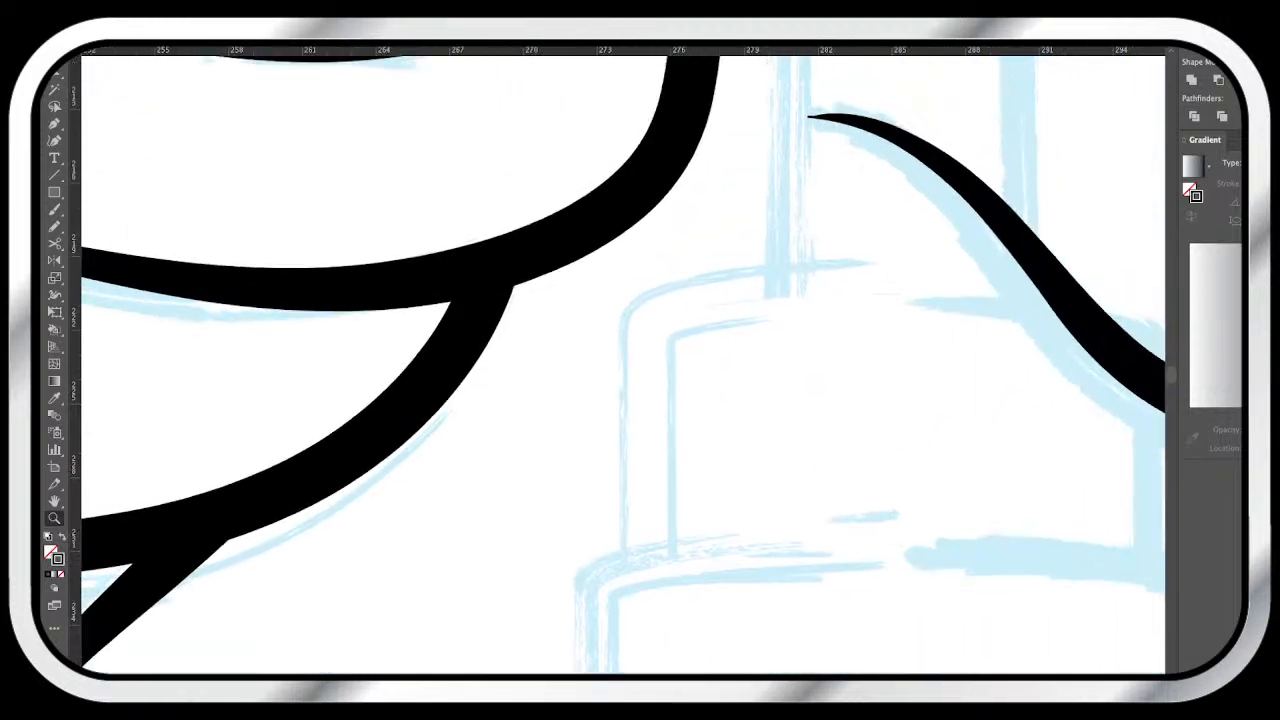
{"action": "key", "text": "super+minus"}
{"action": "key", "text": "super+minus"}
{"action": "key", "text": "super+minus"}
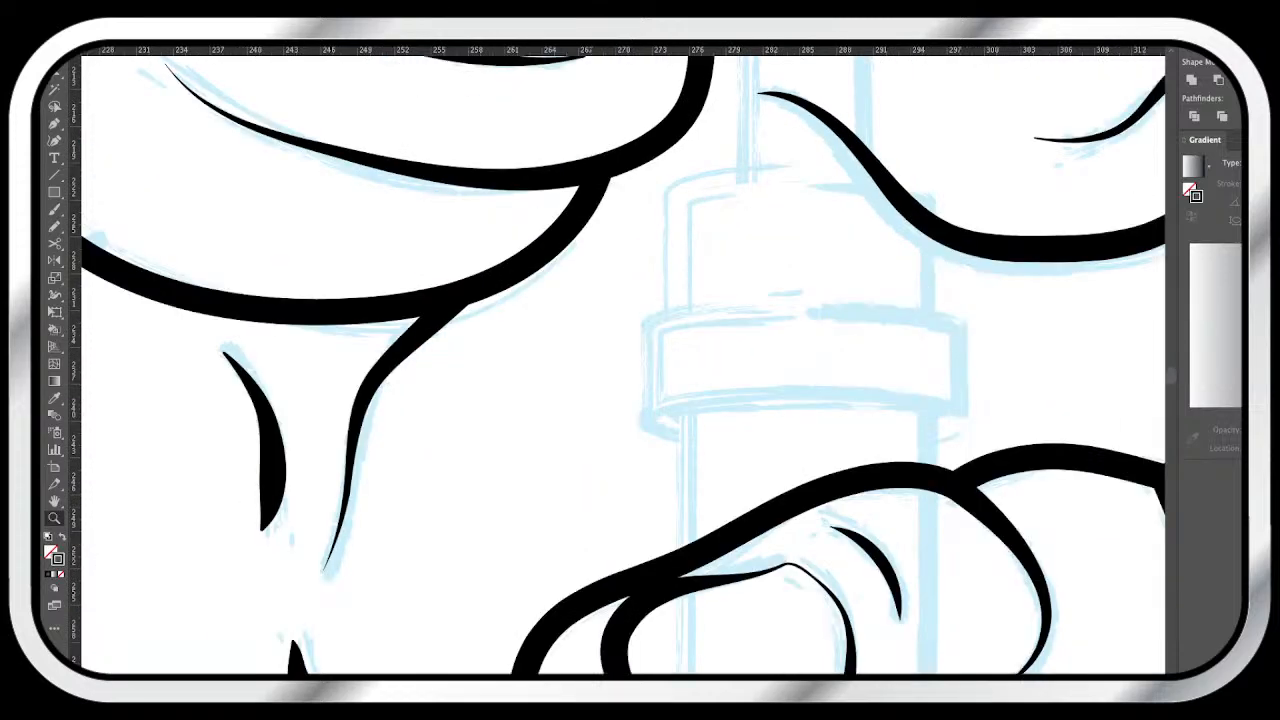
{"action": "key", "text": "super+minus"}
{"action": "scroll", "coordinate": [623, 364], "scroll_direction": "up", "scroll_amount": 6}
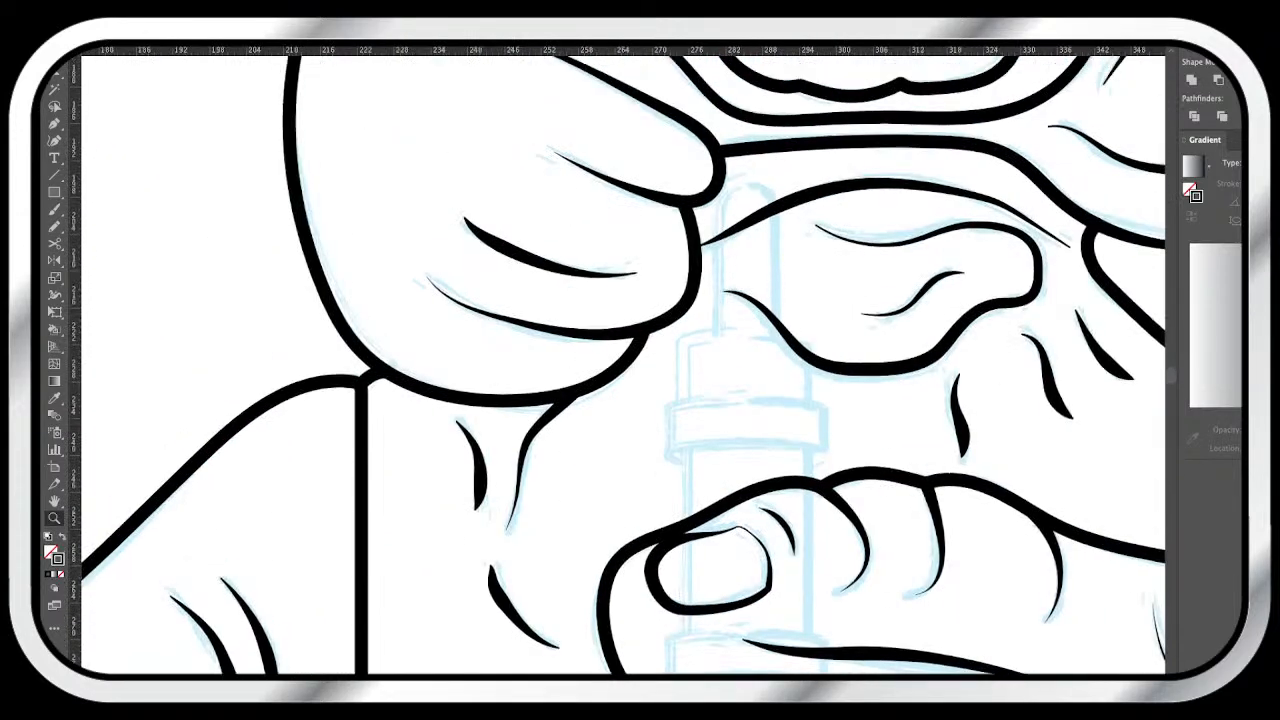
{"action": "scroll", "coordinate": [623, 364], "scroll_direction": "up", "scroll_amount": 4}
{"action": "scroll", "coordinate": [623, 364], "scroll_direction": "right", "scroll_amount": 4}
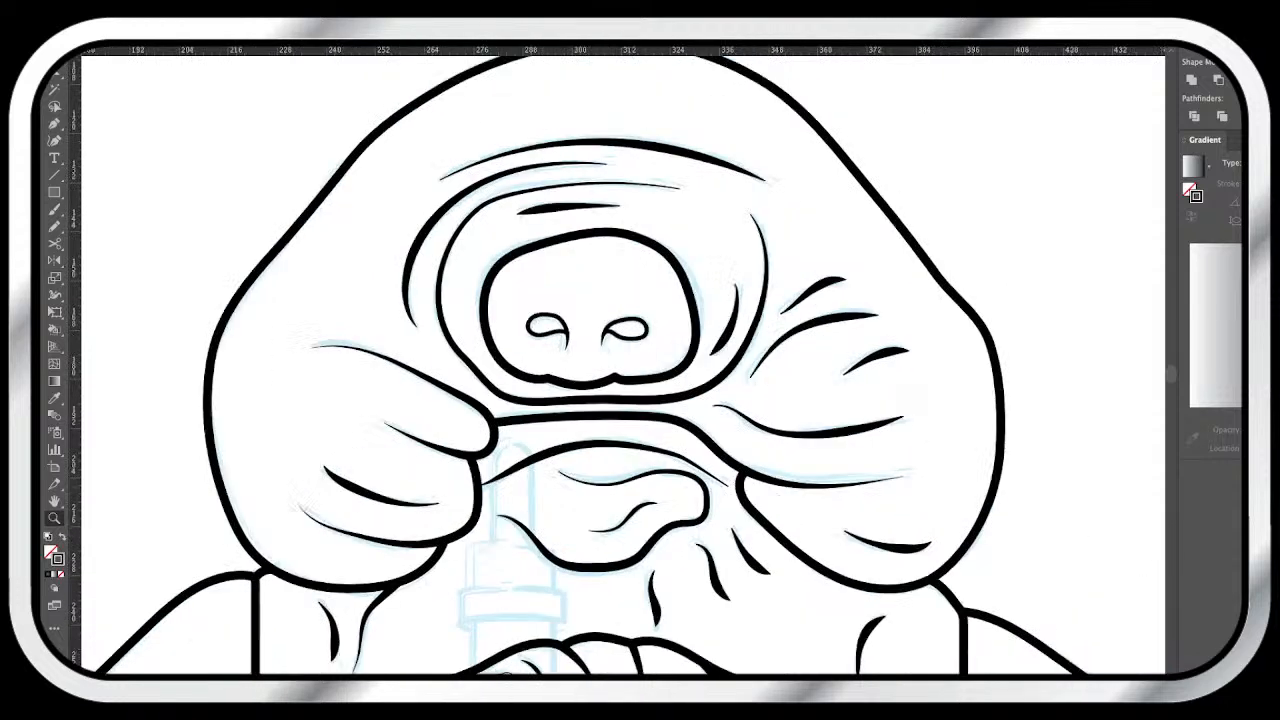
{"action": "key", "text": "super+minus"}
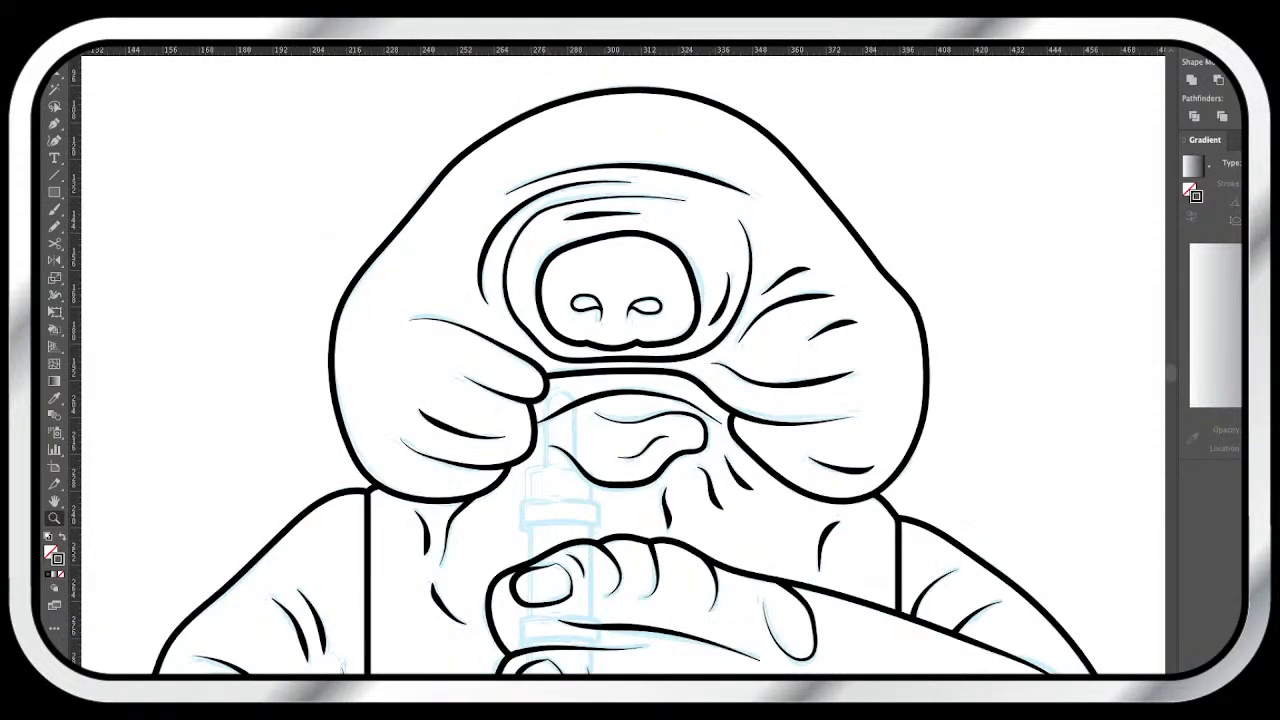
{"action": "scroll", "coordinate": [623, 364], "scroll_direction": "right", "scroll_amount": 2}
{"action": "scroll", "coordinate": [623, 364], "scroll_direction": "down", "scroll_amount": 3}
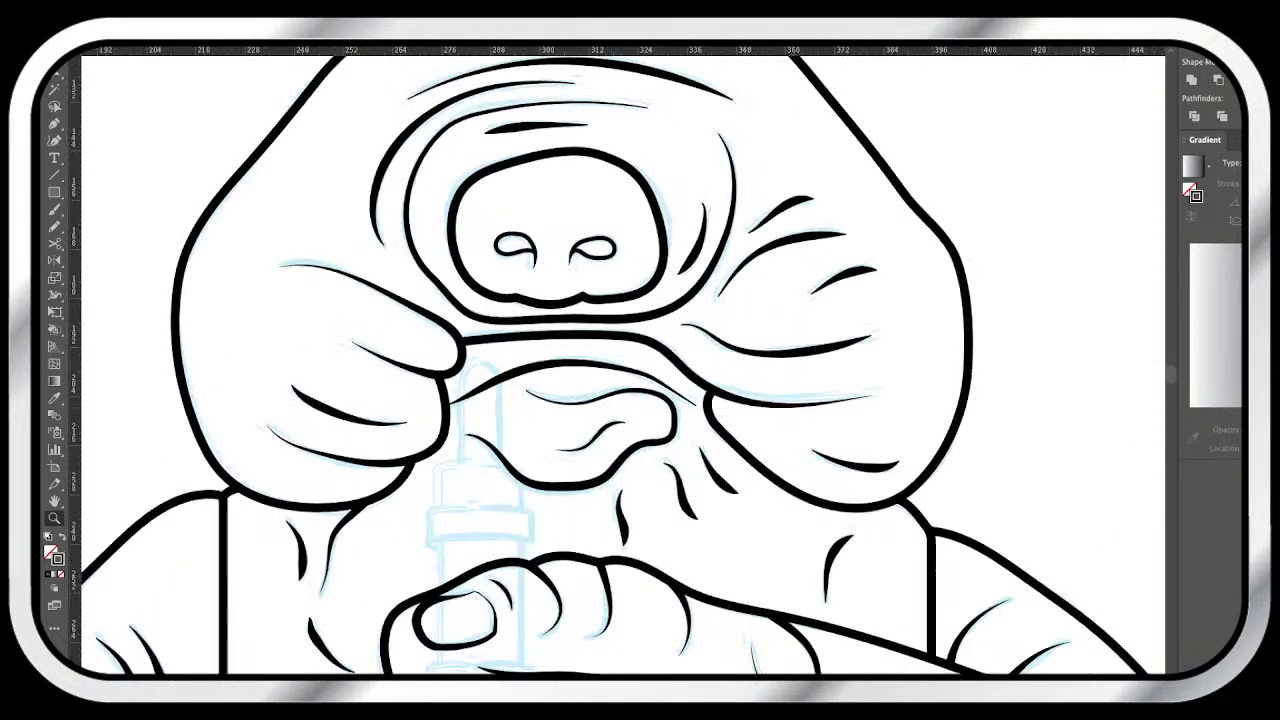
{"action": "key", "text": "super+plus"}
{"action": "scroll", "coordinate": [623, 364], "scroll_direction": "up", "scroll_amount": 3}
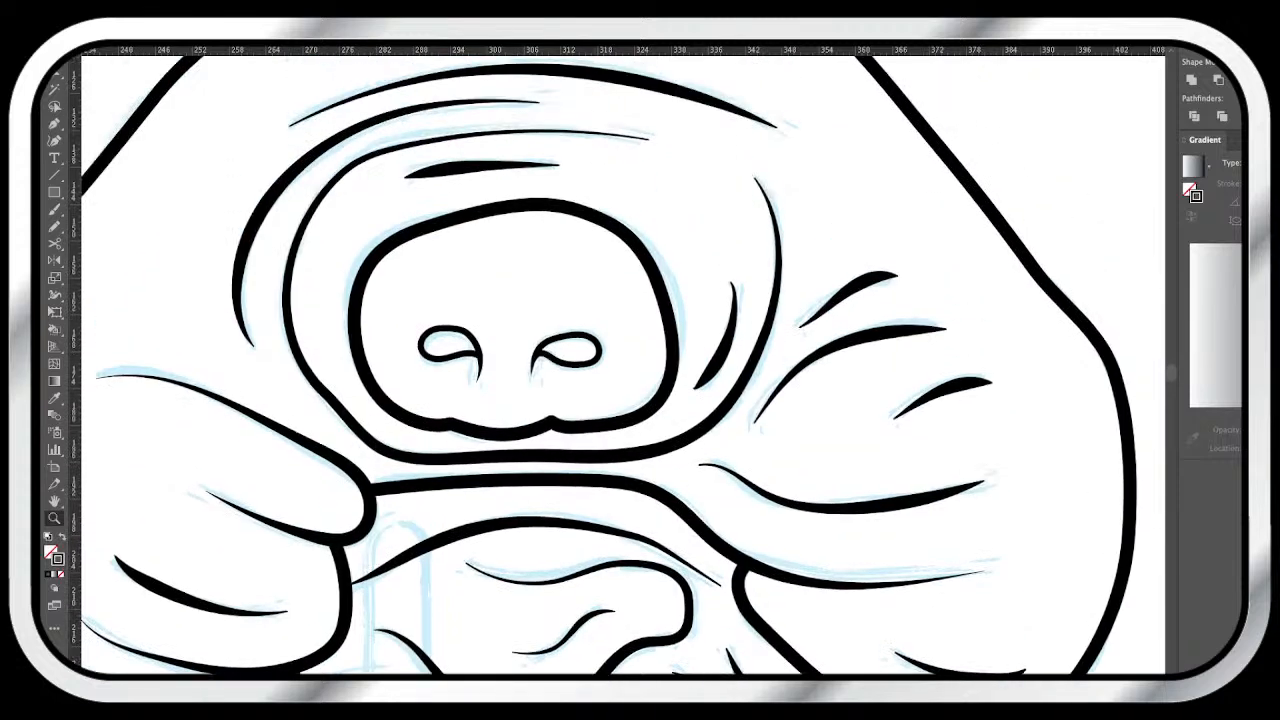
{"action": "key", "text": "super+minus"}
{"action": "key", "text": "super+minus"}
{"action": "key", "text": "super+minus"}
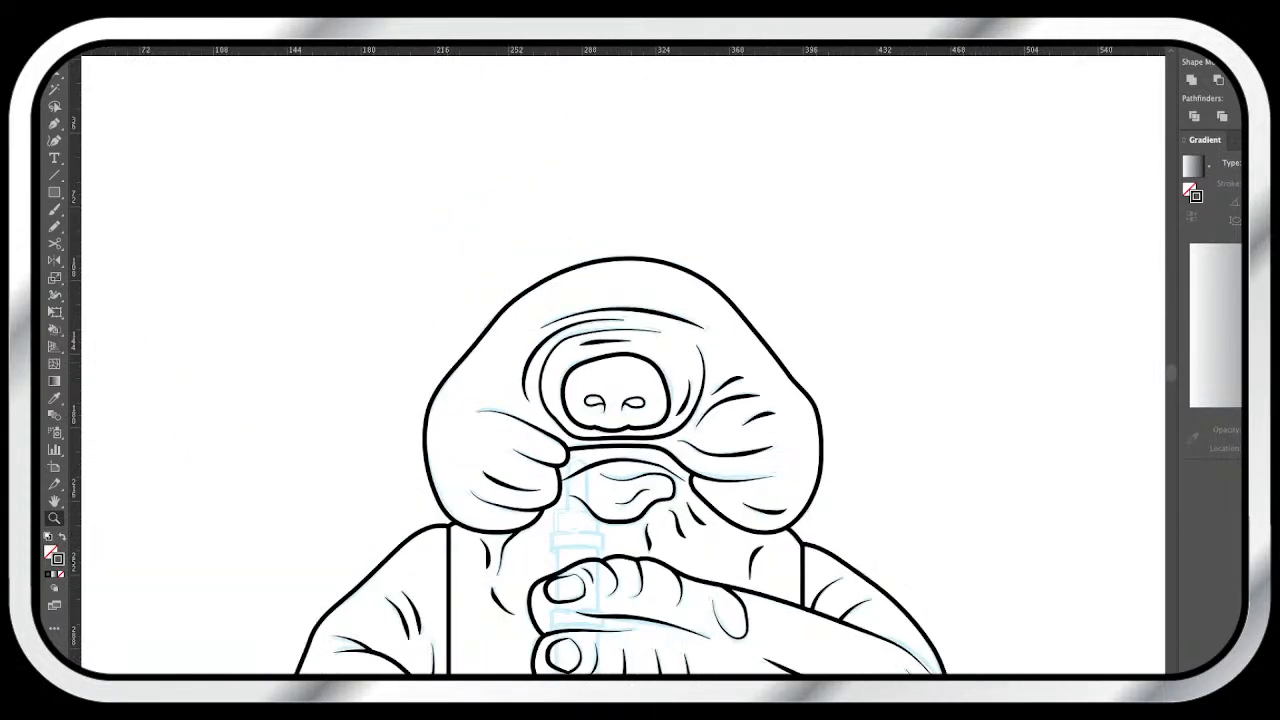
{"action": "scroll", "coordinate": [623, 364], "scroll_direction": "down", "scroll_amount": 3}
{"action": "scroll", "coordinate": [623, 364], "scroll_direction": "right", "scroll_amount": 2}
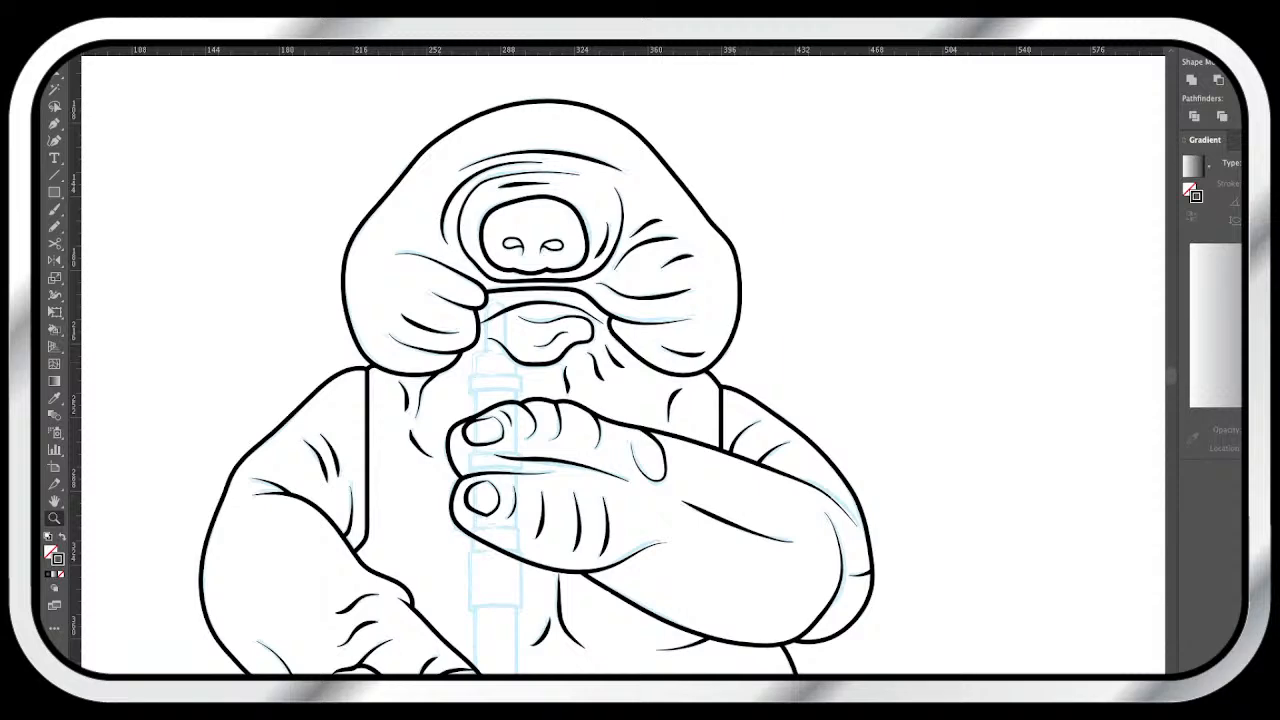
{"action": "key", "text": "ctrl+minus"}
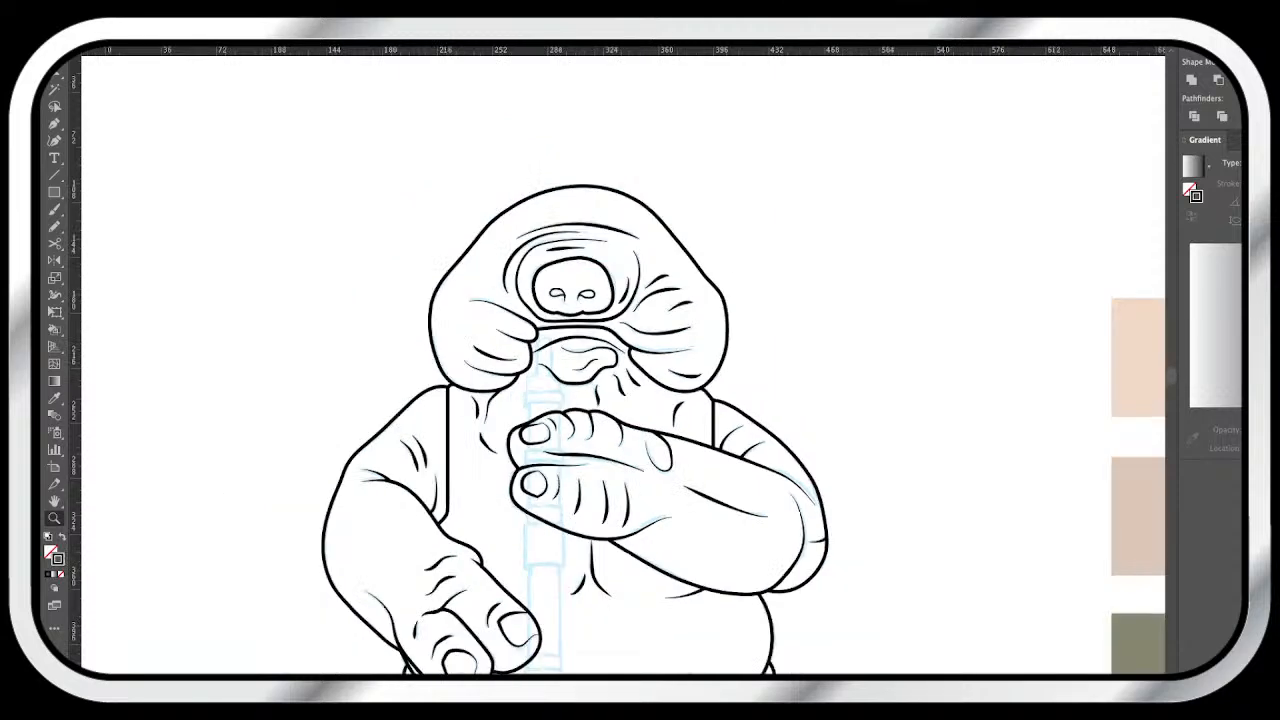
{"action": "scroll", "coordinate": [620, 370], "scroll_direction": "down", "scroll_amount": 2}
{"action": "key", "text": "ctrl+minus"}
{"action": "key", "text": "ctrl+minus"}
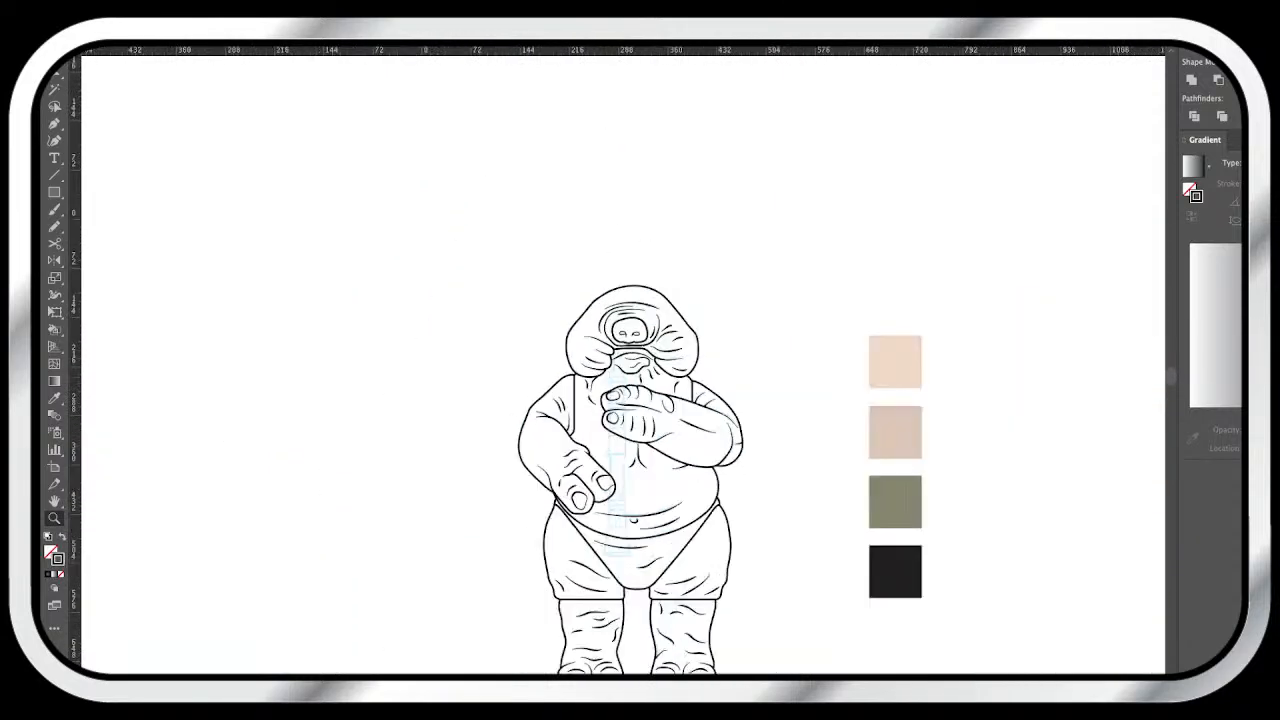
- Move the whole black wind instrument from the far side of the canvas to just beside the figure's arm
{"action": "scroll", "coordinate": [630, 370], "scroll_direction": "right", "scroll_amount": 2}
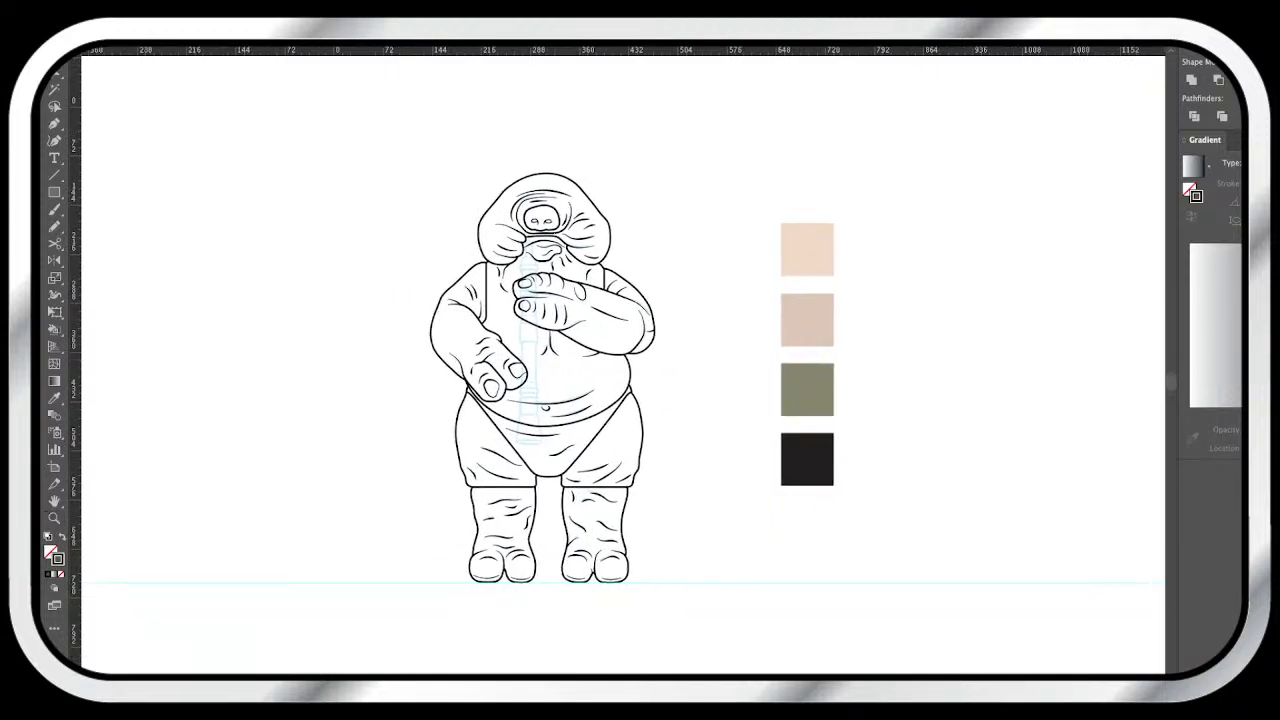
{"action": "left_click", "coordinate": [543, 380]}
{"action": "scroll", "coordinate": [609, 344], "scroll_direction": "down", "scroll_amount": 1}
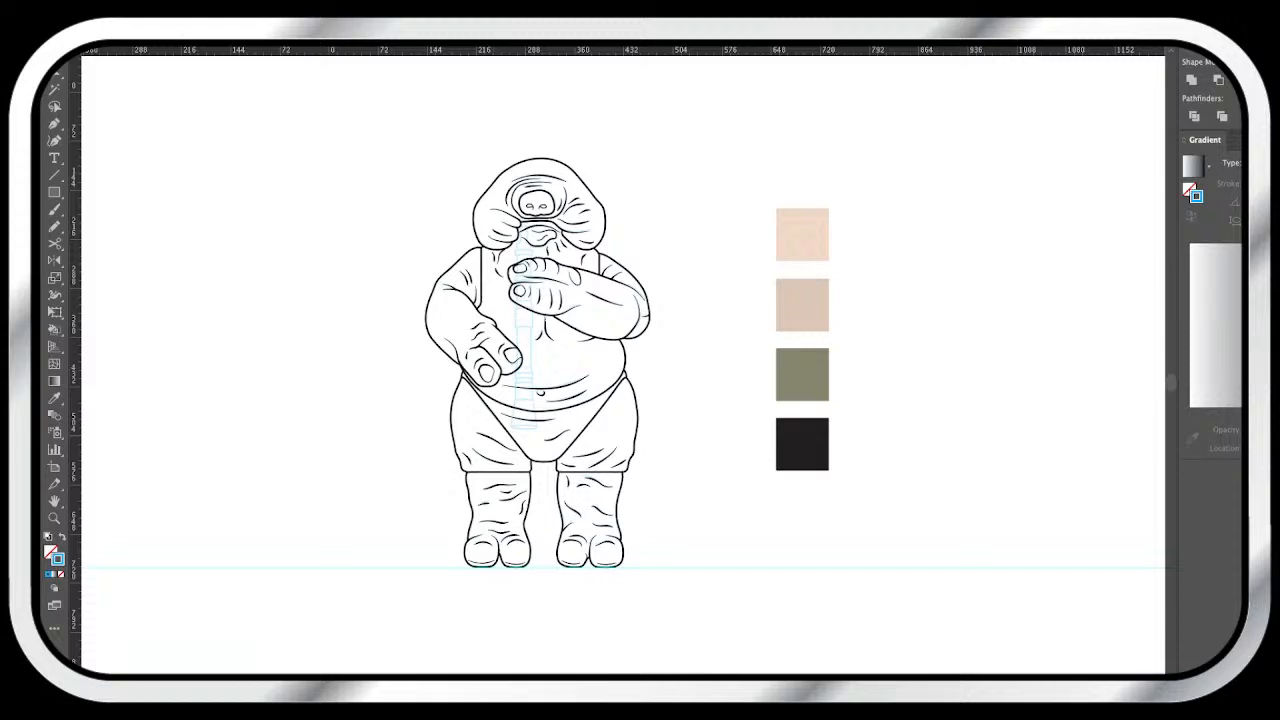
{"action": "scroll", "coordinate": [620, 360], "scroll_direction": "left", "scroll_amount": 10}
{"action": "left_click", "coordinate": [197, 350]}
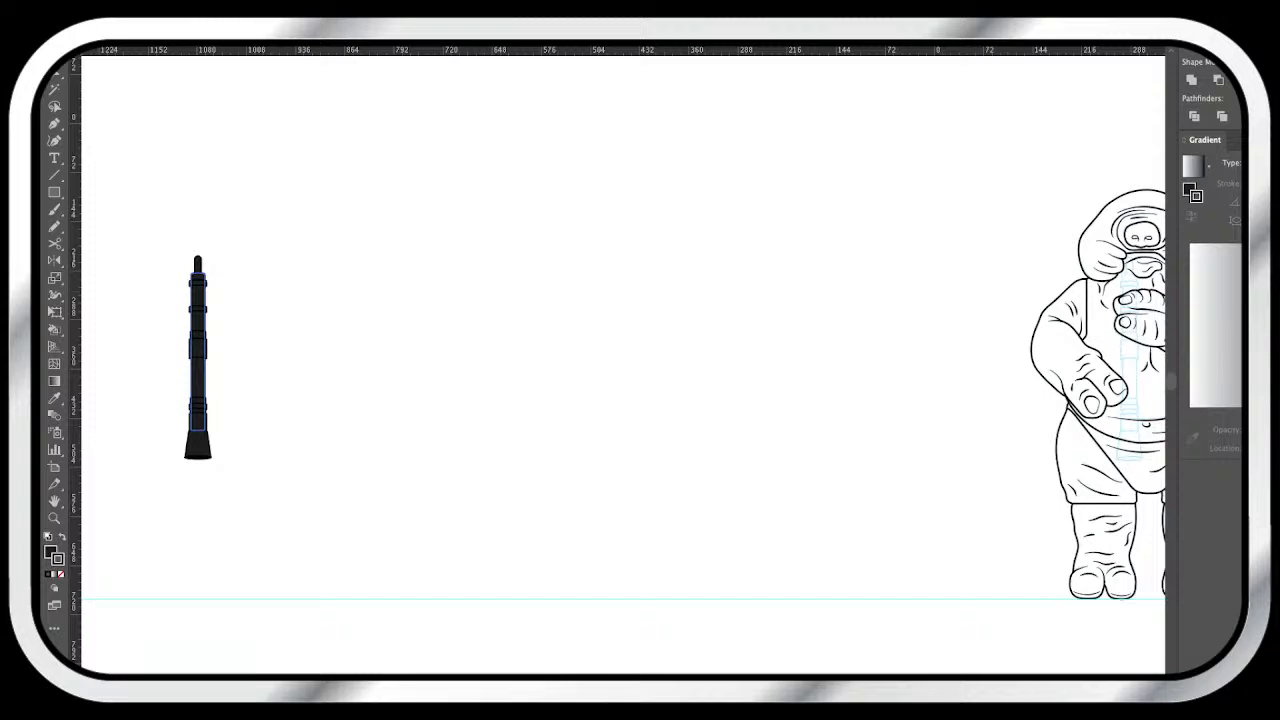
{"action": "key", "text": "ctrl+a"}
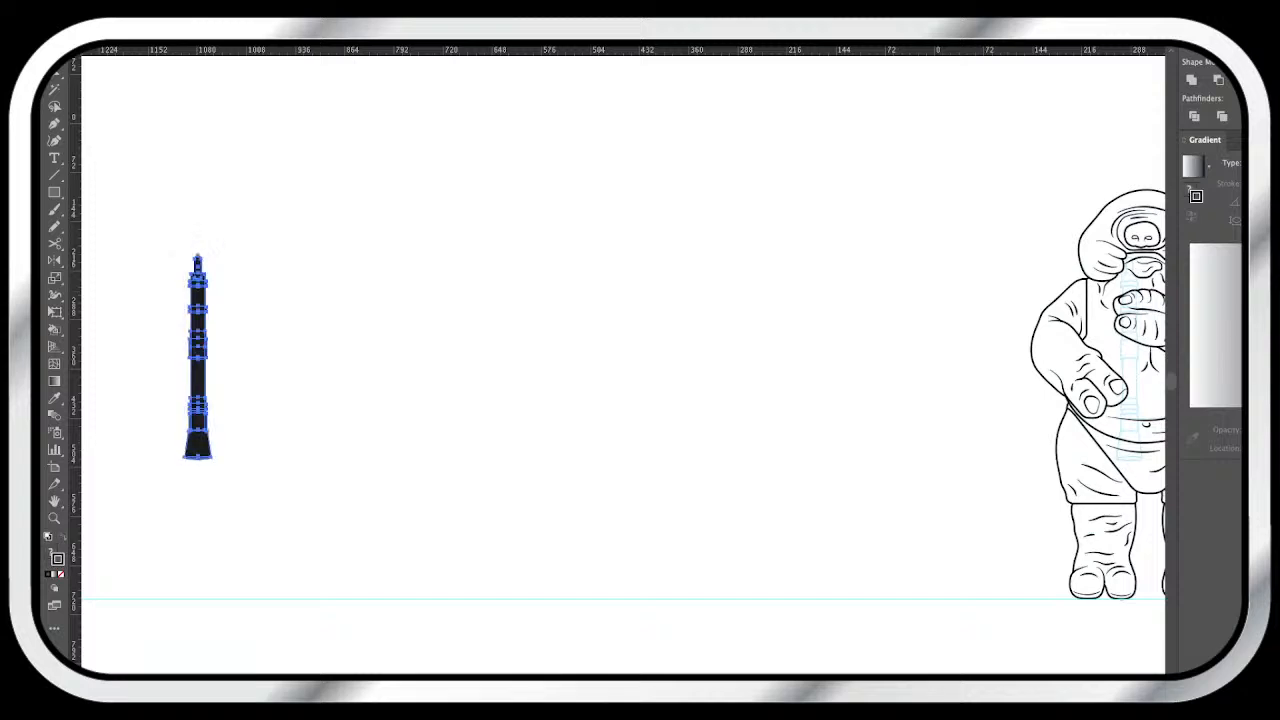
{"action": "key", "text": "v"}
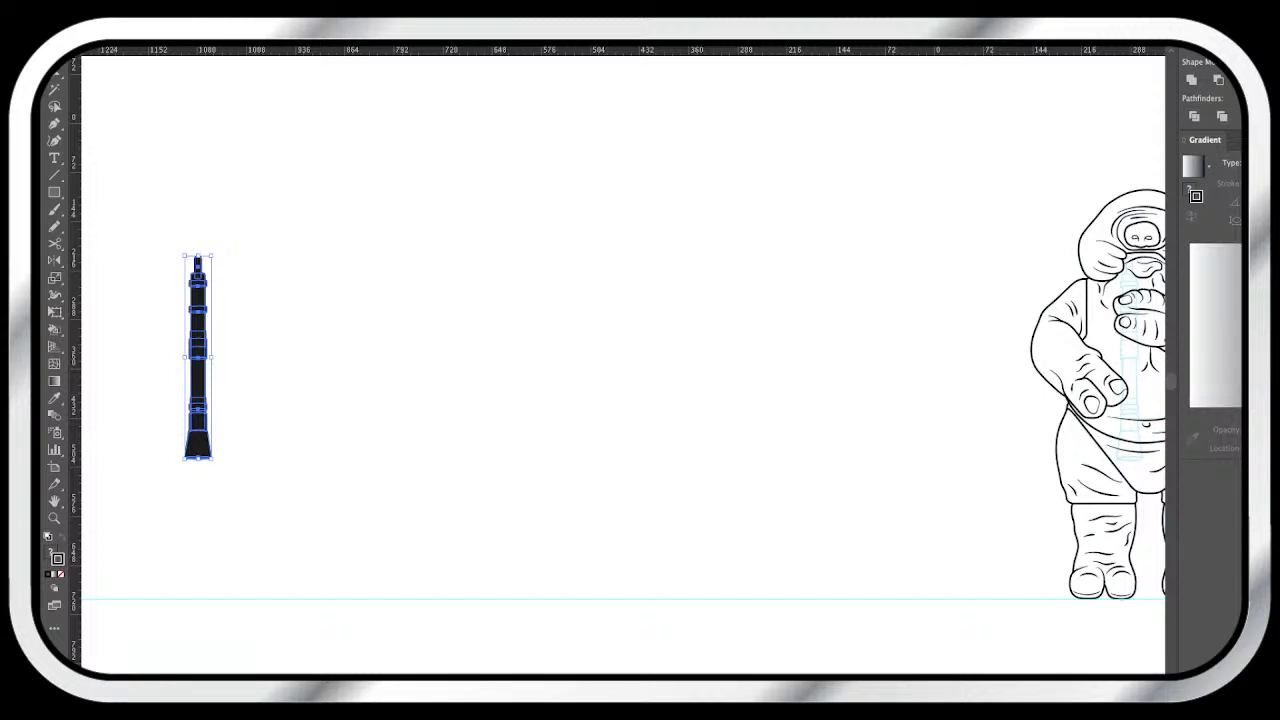
{"action": "left_click_drag", "start_coordinate": [197, 357], "coordinate": [909, 357]}
{"action": "scroll", "coordinate": [620, 360], "scroll_direction": "right", "scroll_amount": 10}
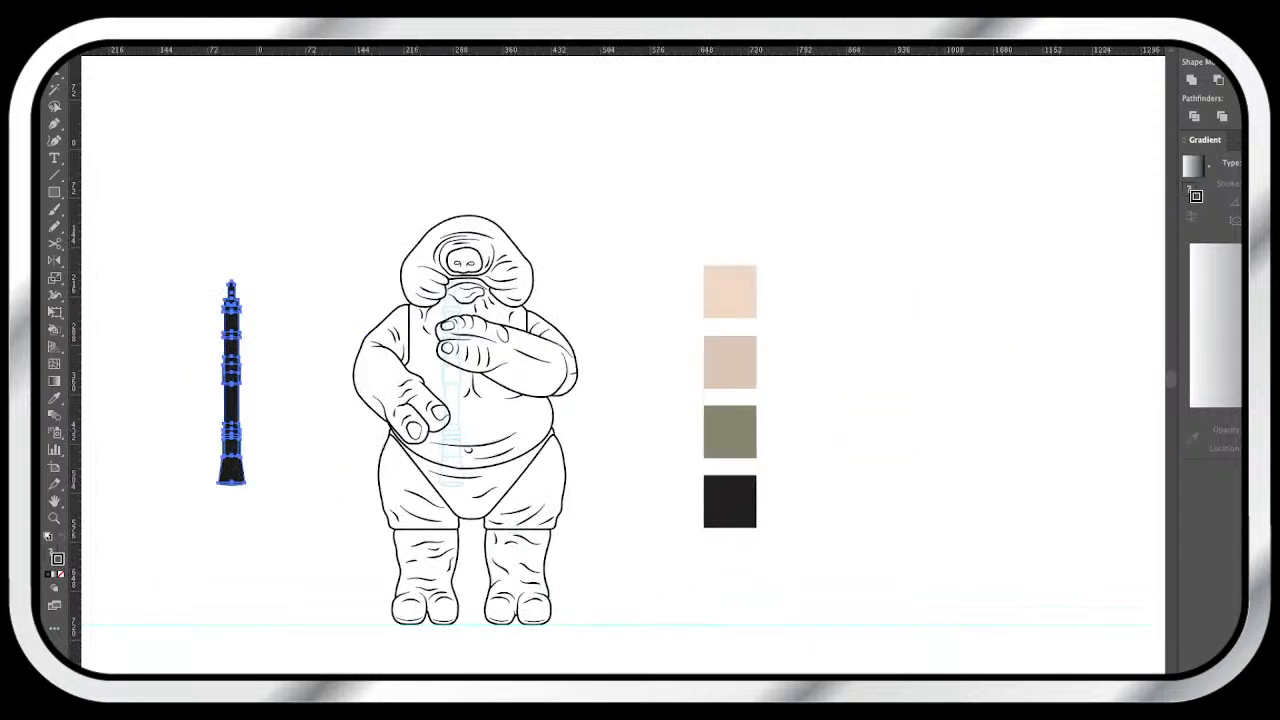
{"action": "scroll", "coordinate": [620, 360], "scroll_direction": "right", "scroll_amount": 1}
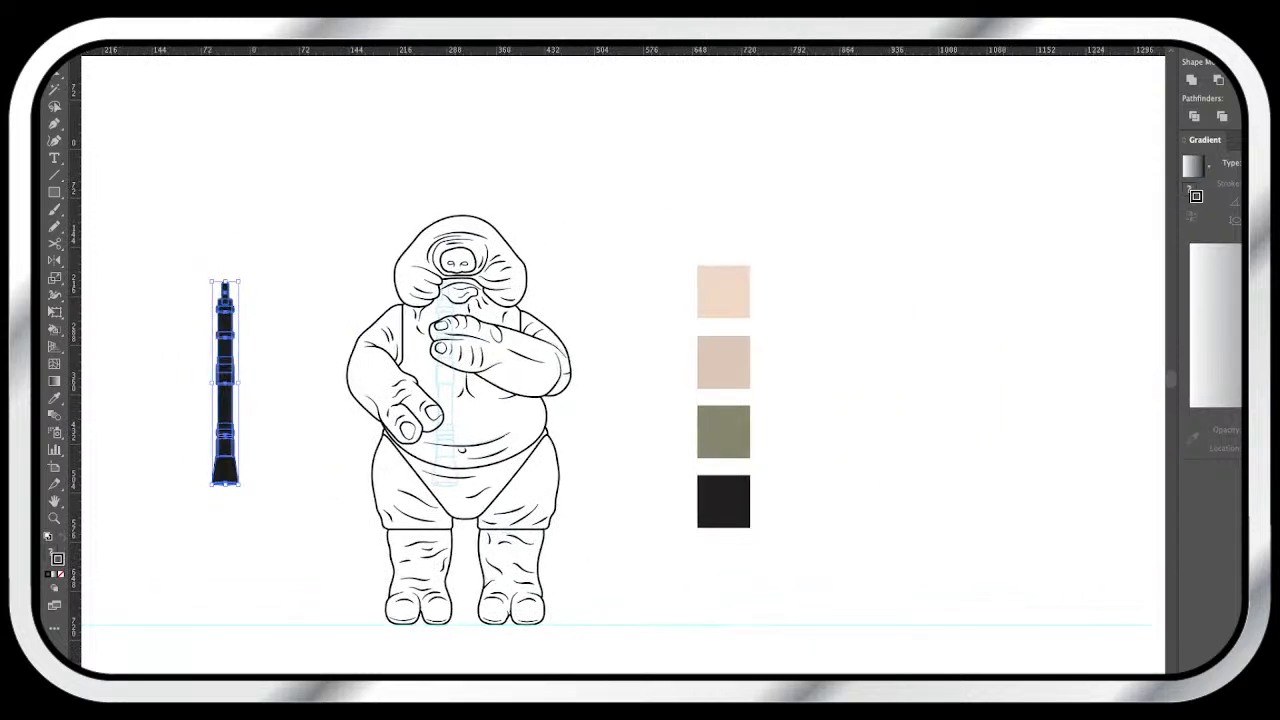
{"action": "left_click_drag", "start_coordinate": [225, 380], "coordinate": [331, 380]}
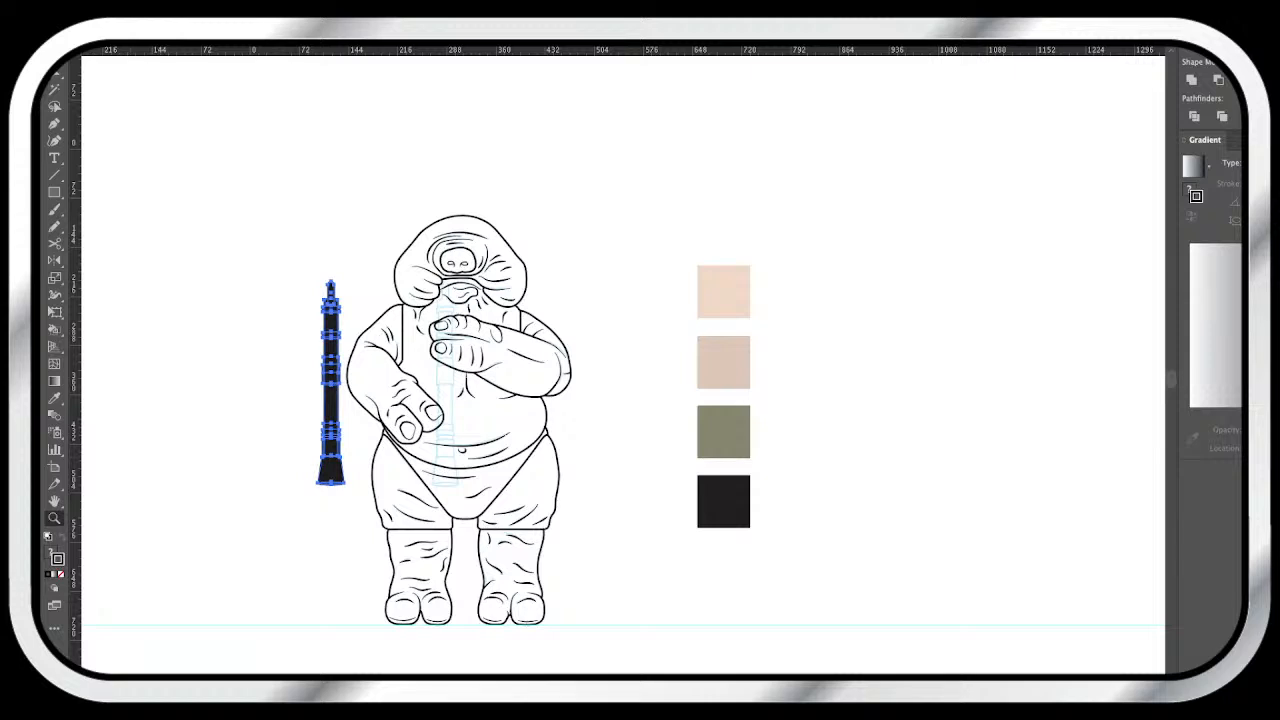
- Place the black wind instrument over its light-blue sketch, running from the figure's mouth down past the belly
{"action": "key", "text": "ctrl+equal"}
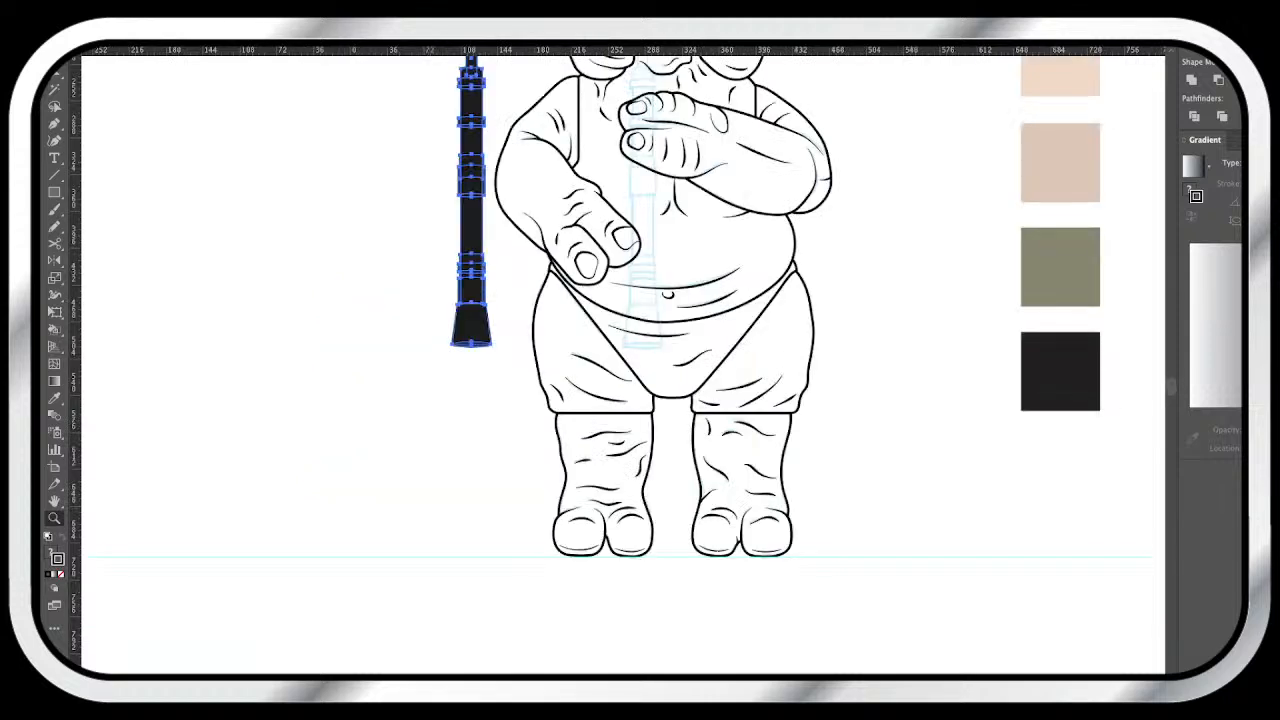
{"action": "key", "text": "ctrl+equal"}
{"action": "scroll", "coordinate": [620, 360], "scroll_direction": "up", "scroll_amount": 3}
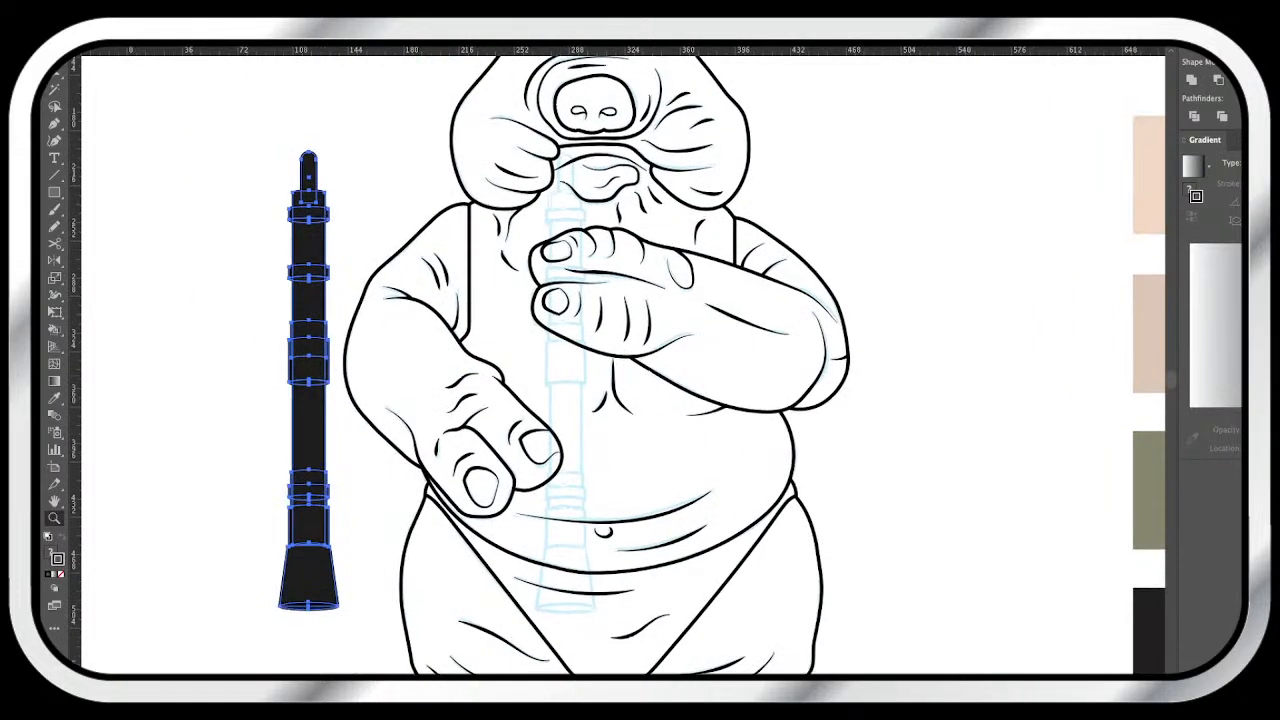
{"action": "key", "text": "ctrl+shift+a"}
{"action": "key", "text": "ctrl+a"}
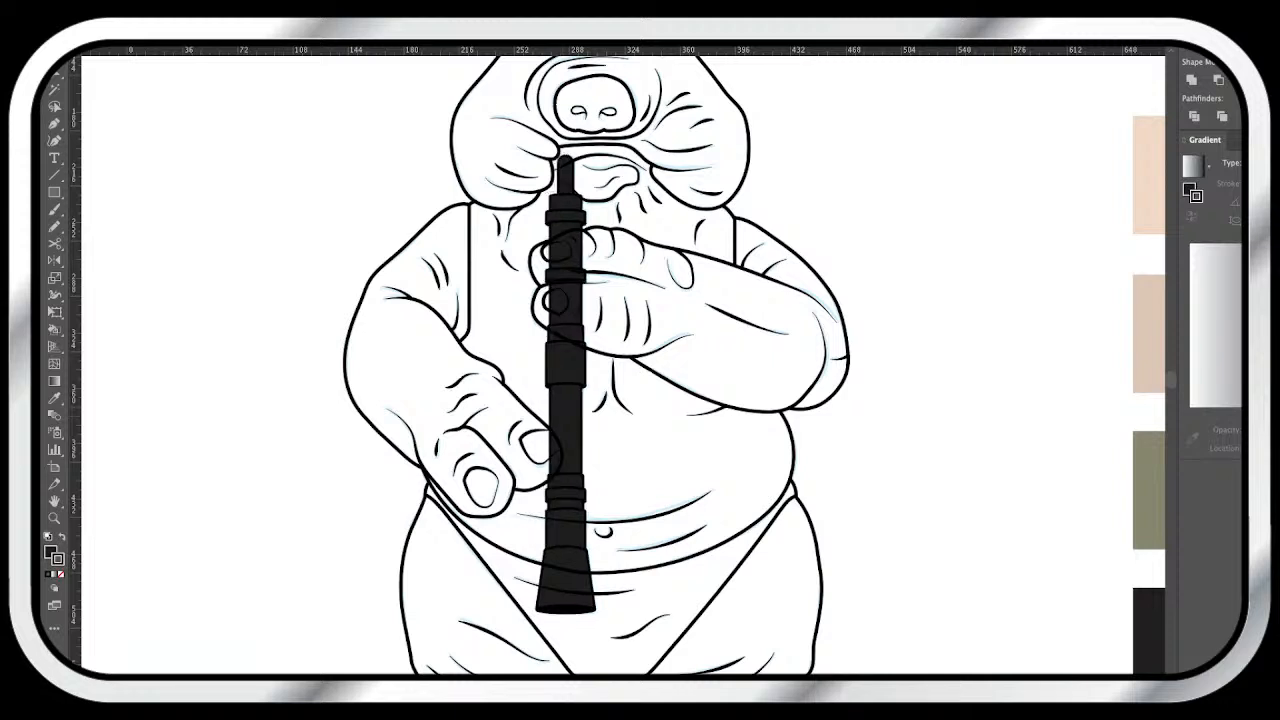
{"action": "left_click", "coordinate": [565, 400]}
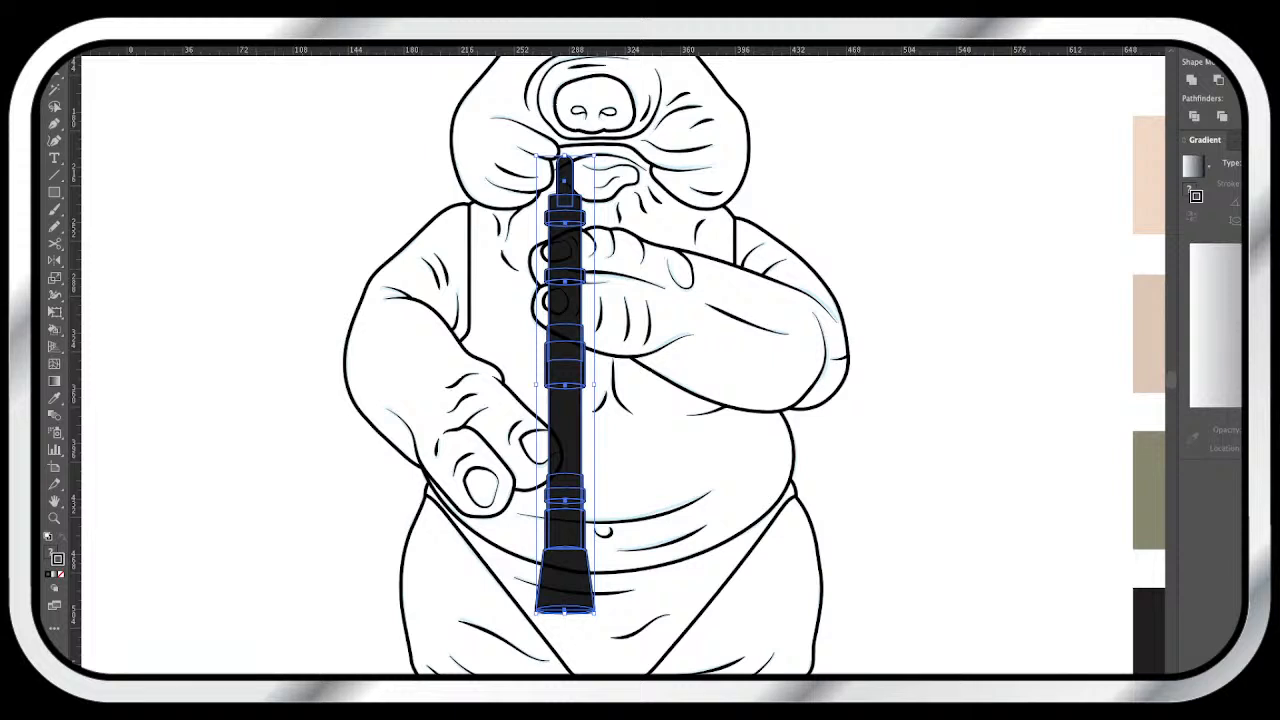
{"action": "key", "text": "ctrl+shift+a"}
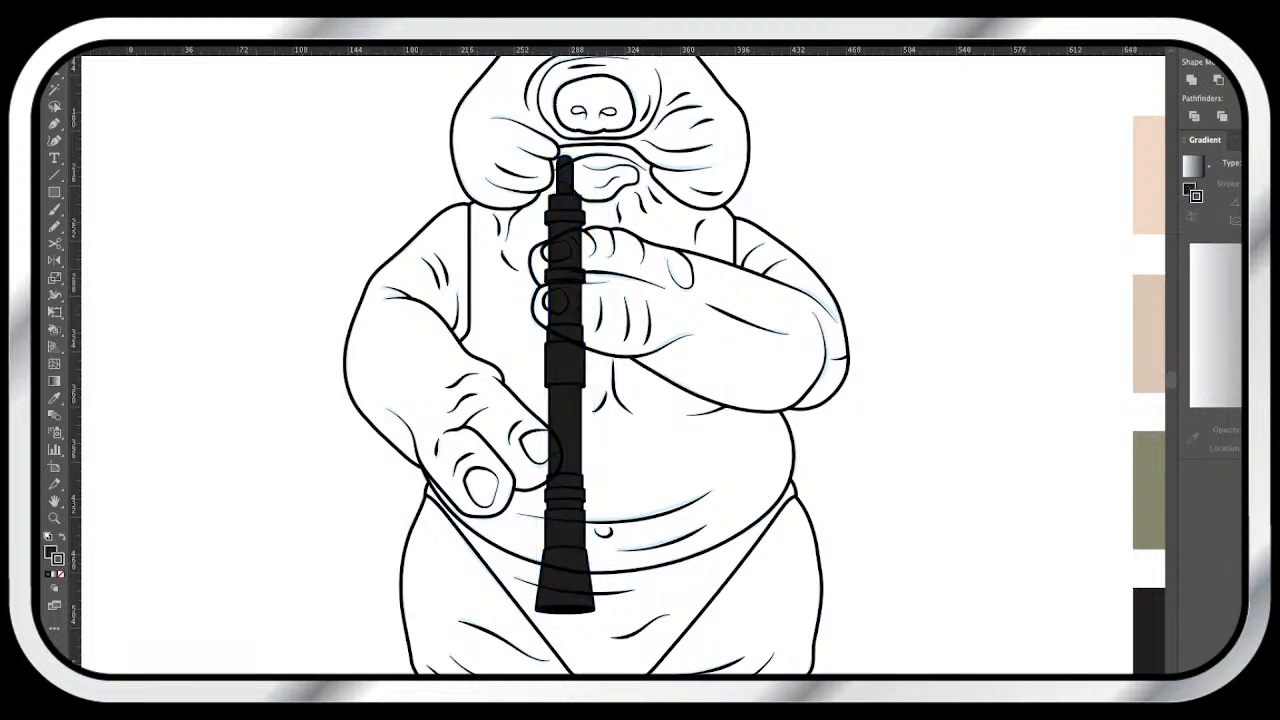
- Give the lowered hand's finger that overlaps the instrument a white fill so it covers the instrument behind it
{"action": "scroll", "coordinate": [618, 360], "scroll_direction": "up", "scroll_amount": 2}
{"action": "scroll", "coordinate": [618, 360], "scroll_direction": "right", "scroll_amount": 1}
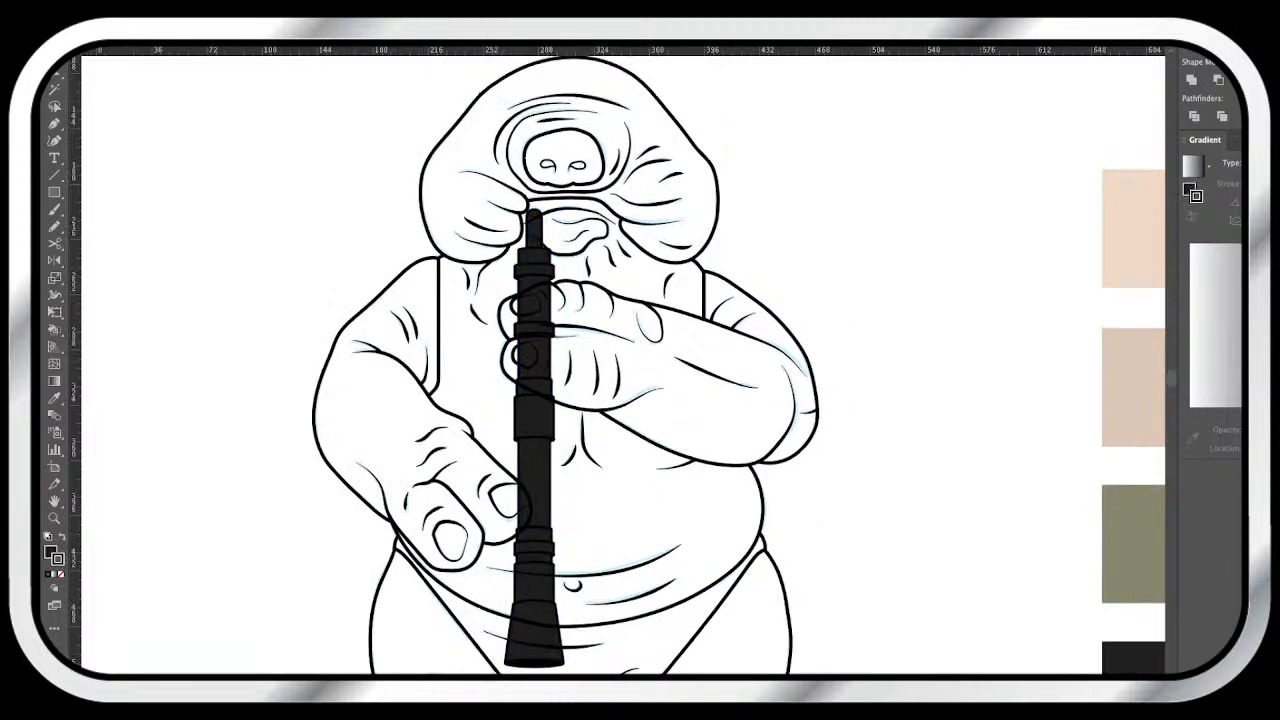
{"action": "key", "text": "z"}
{"action": "left_click", "coordinate": [548, 520]}
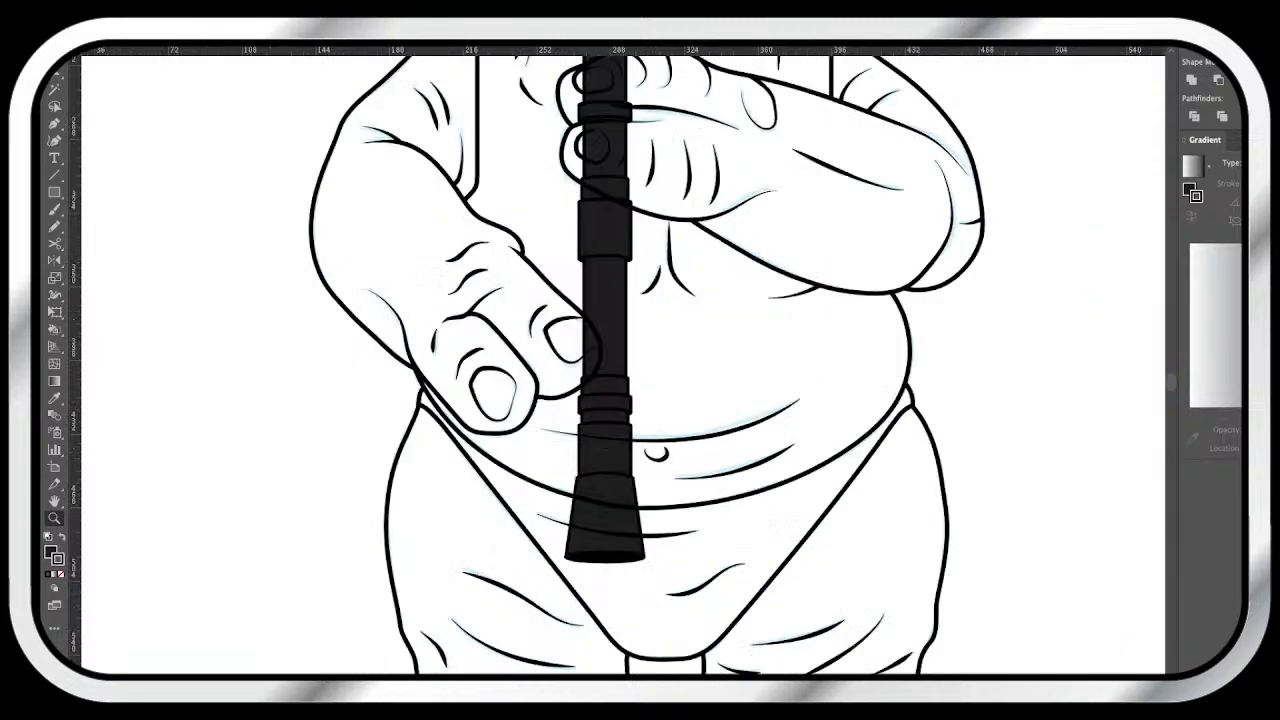
{"action": "left_click", "coordinate": [600, 315]}
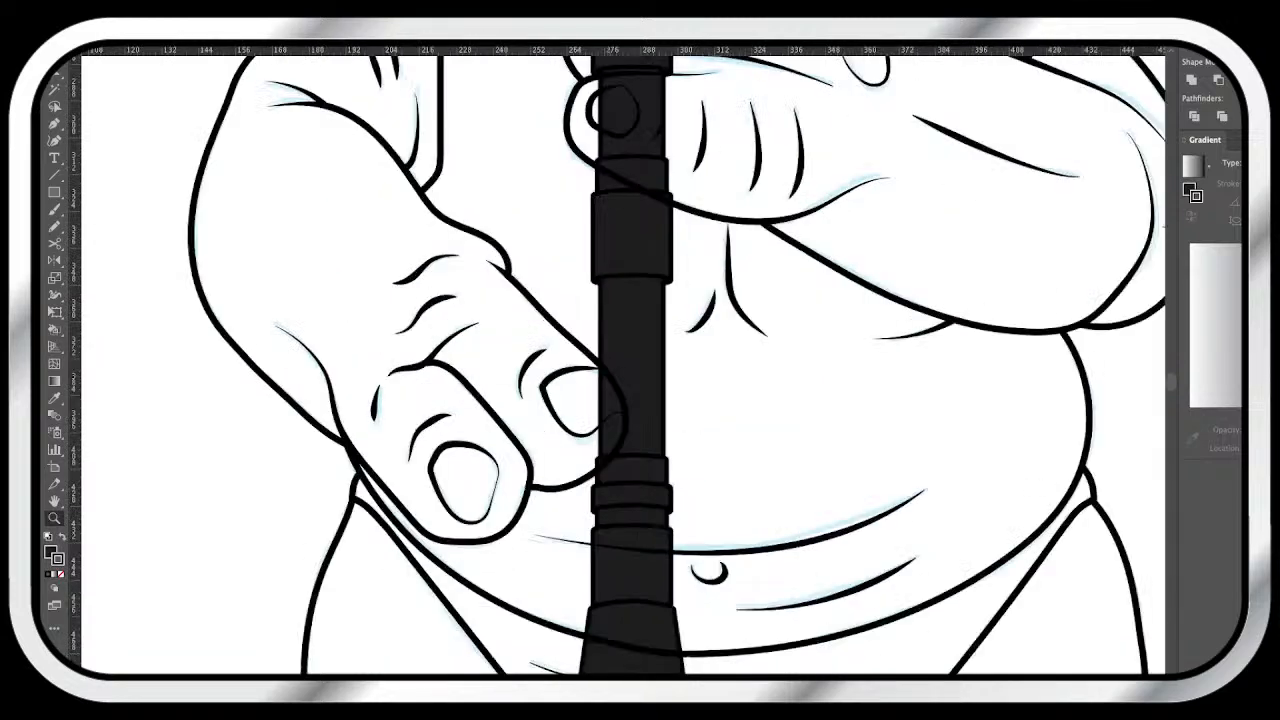
{"action": "scroll", "coordinate": [604, 360], "scroll_direction": "up", "scroll_amount": 2}
{"action": "scroll", "coordinate": [604, 360], "scroll_direction": "right", "scroll_amount": 1}
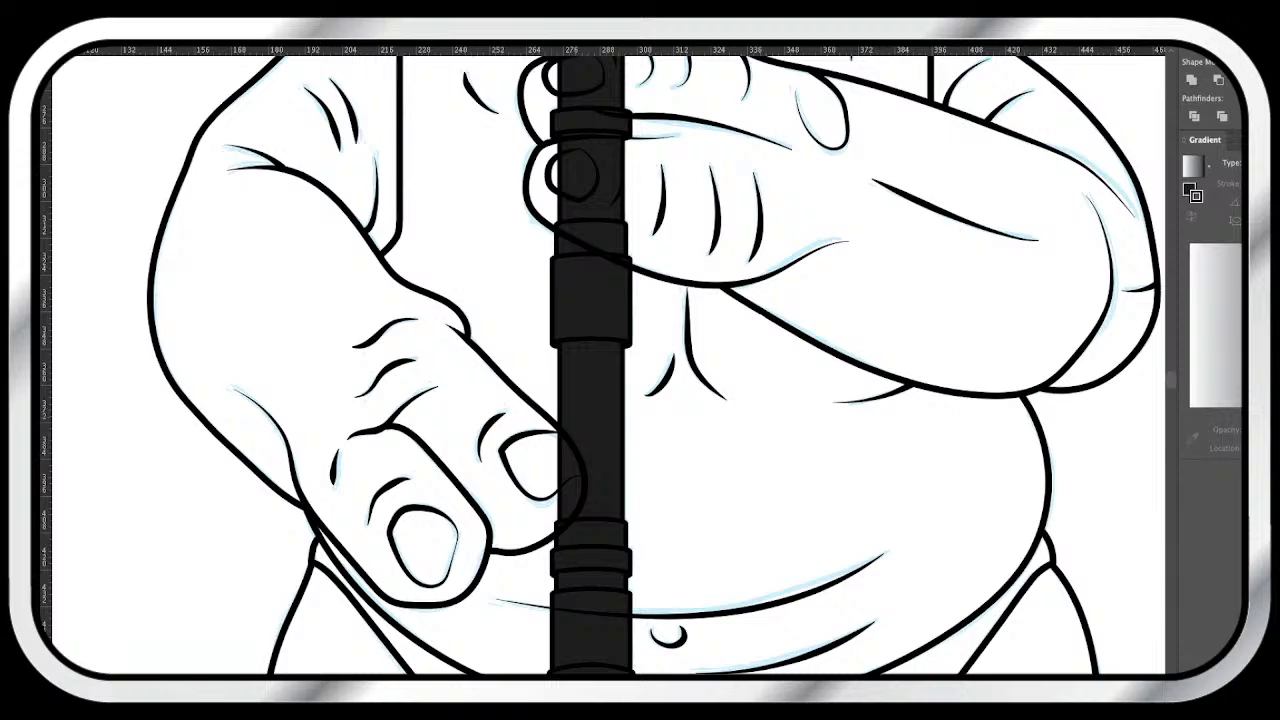
{"action": "key", "text": "ctrl+a"}
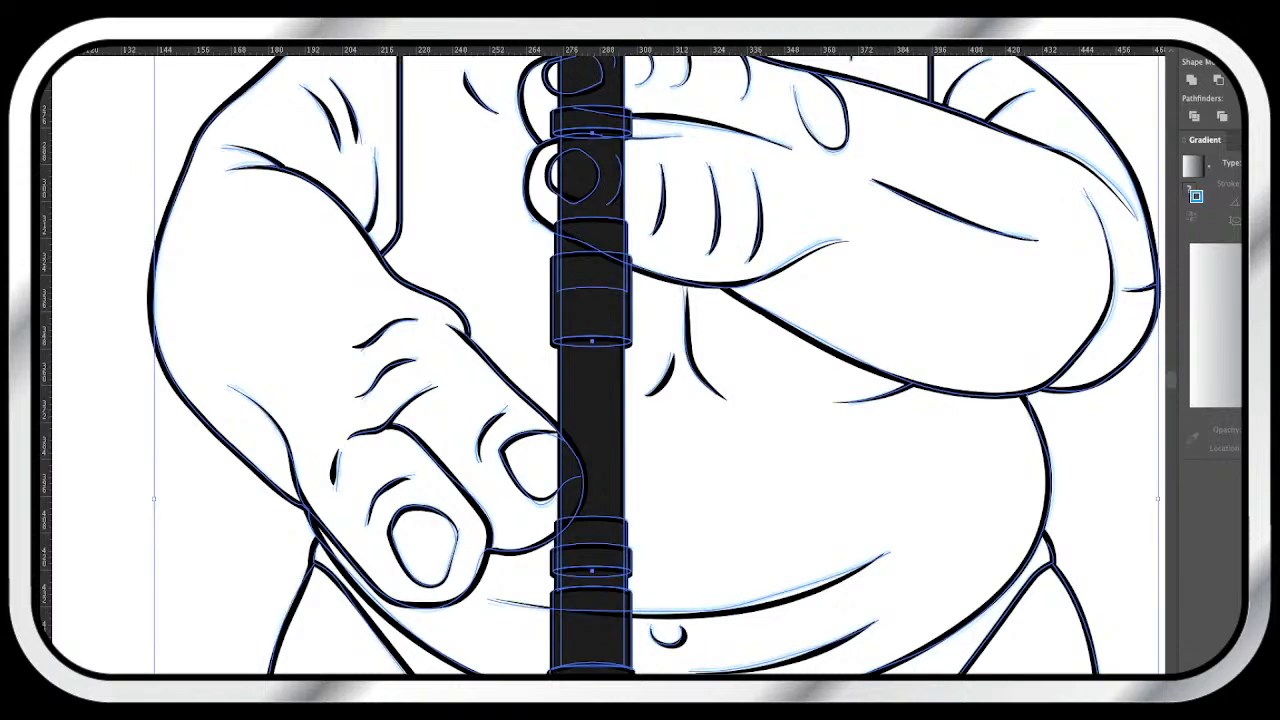
{"action": "key", "text": "ctrl+shift+a"}
{"action": "left_click", "coordinate": [583, 468]}
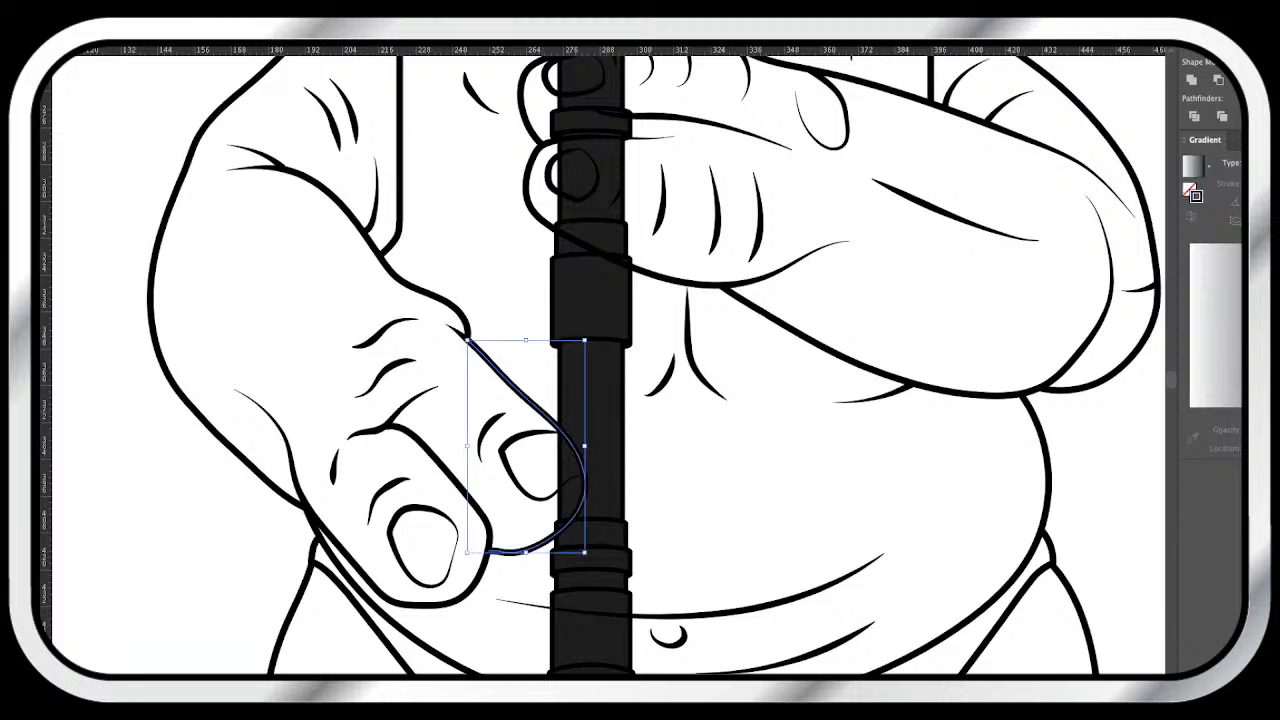
{"action": "left_click", "coordinate": [540, 497], "text": "shift"}
{"action": "left_click", "coordinate": [540, 497], "text": "shift"}
{"action": "key", "text": "d"}
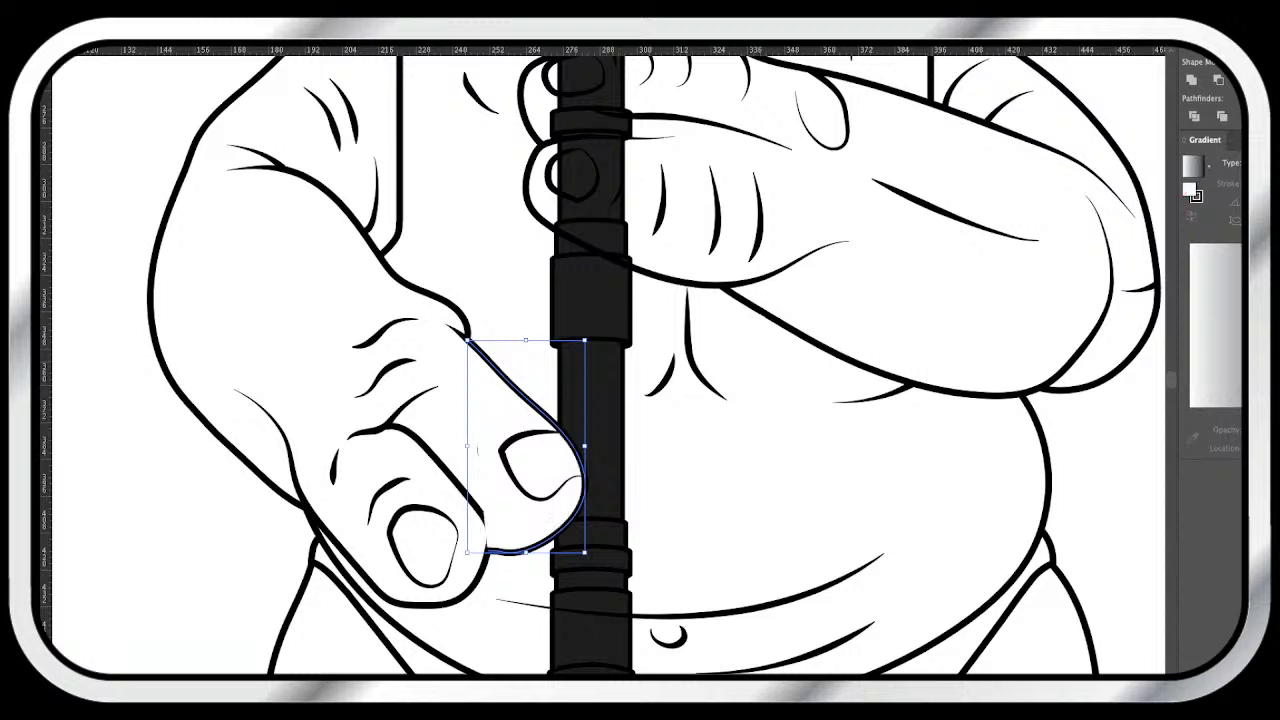
- Bring the lowered hand's other finger outline, with its nail and creases, in front of the neighbouring finger's white fill
{"action": "left_click", "coordinate": [462, 597]}
{"action": "left_click", "coordinate": [432, 585], "text": "shift"}
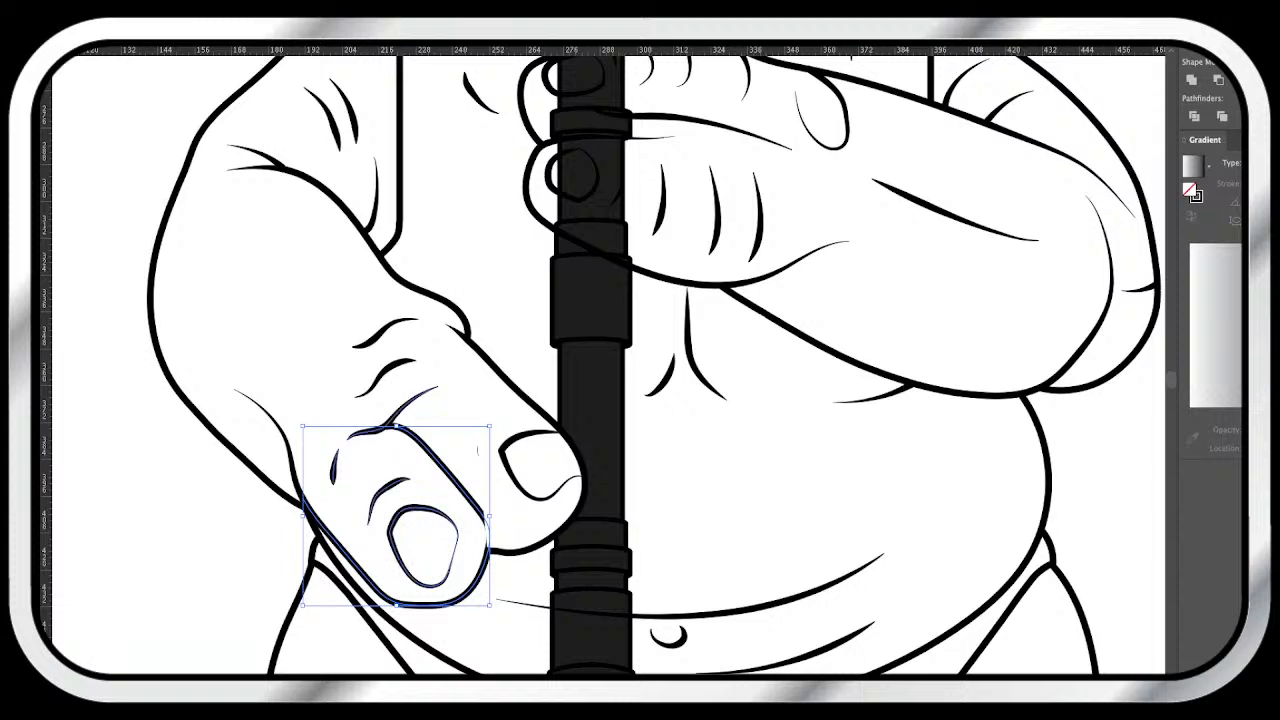
{"action": "left_click", "coordinate": [405, 405], "text": "shift"}
{"action": "key", "text": "super+g"}
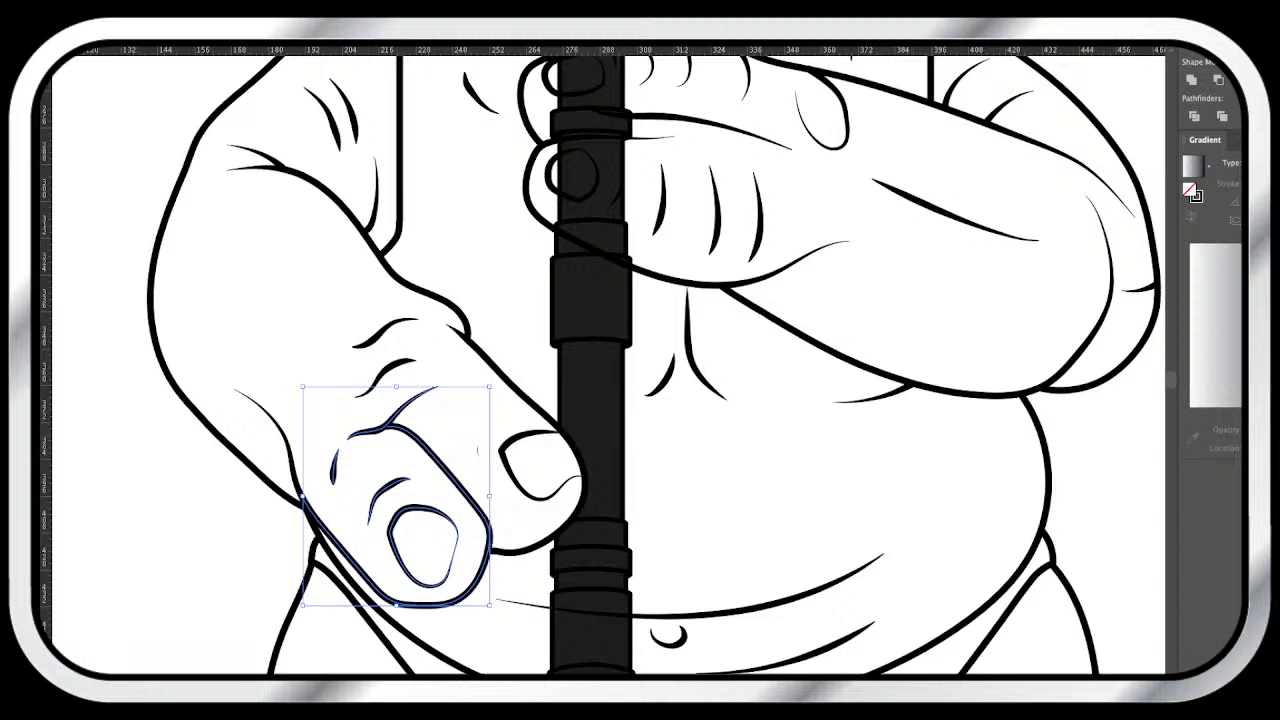
{"action": "key", "text": "super+shift+a"}
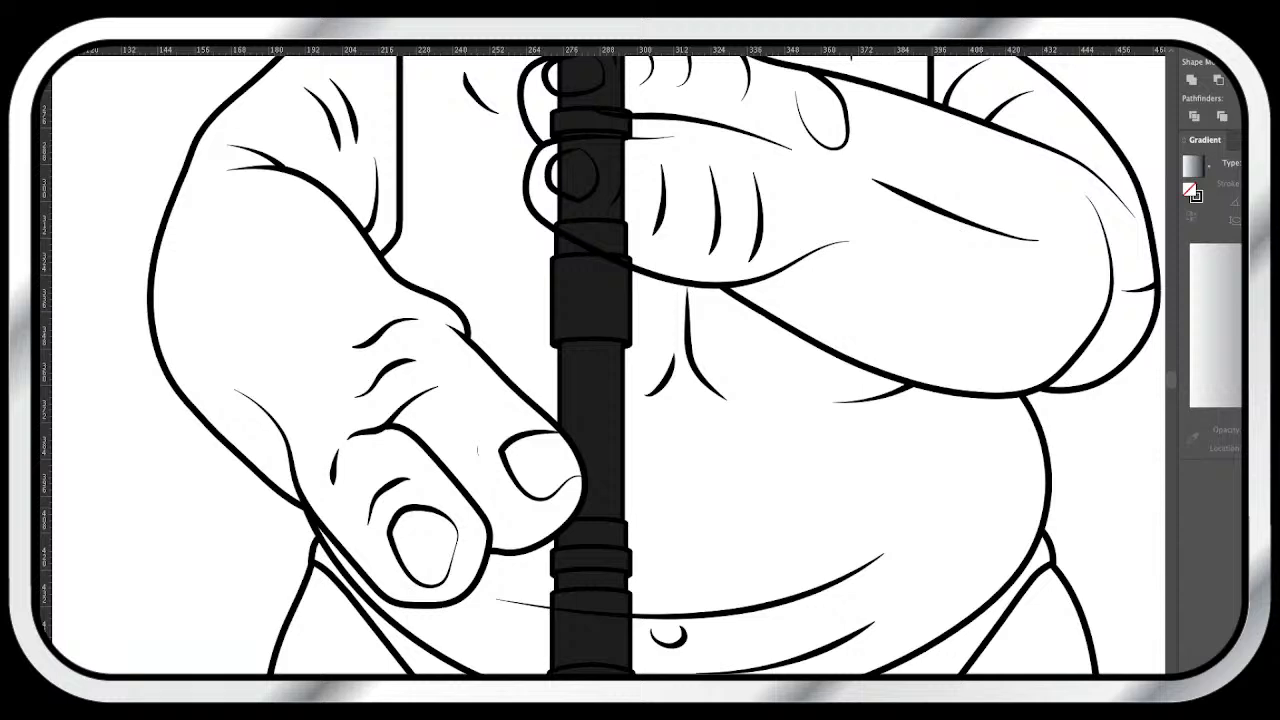
- Fill the raised hand's upper and lower finger outlines with white so they cover the instrument
{"action": "scroll", "coordinate": [604, 365], "scroll_direction": "up", "scroll_amount": 5}
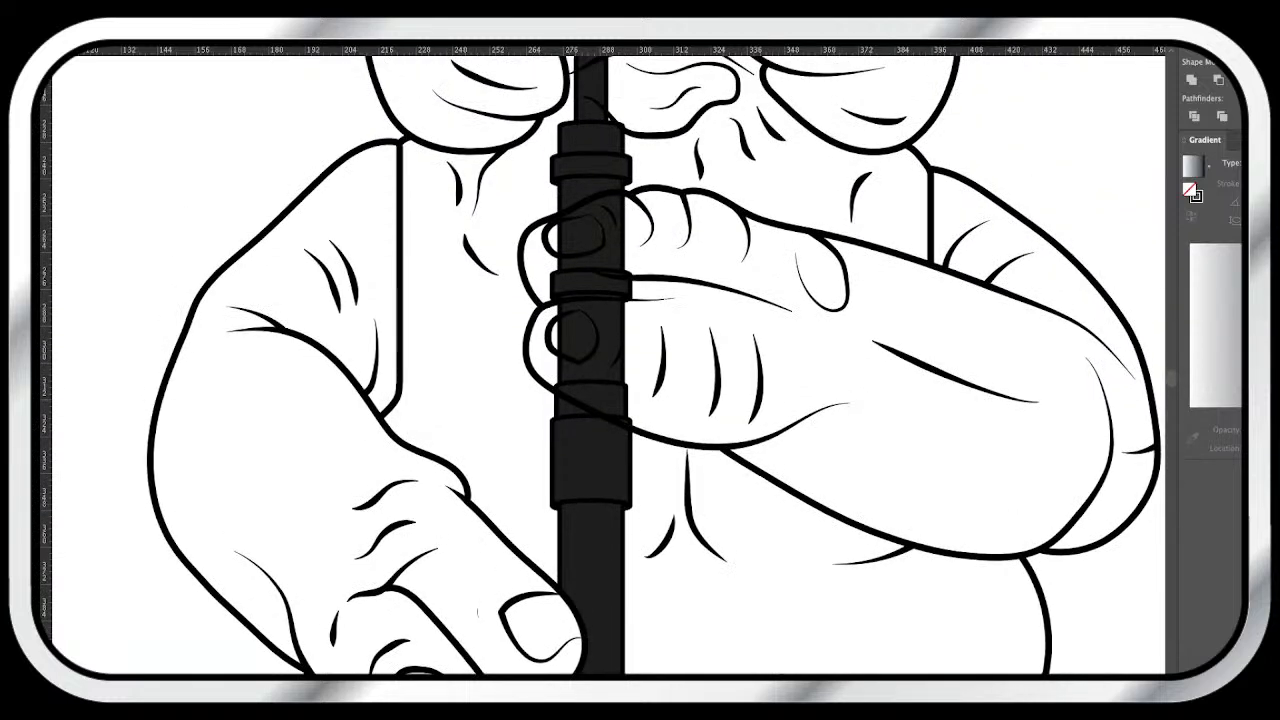
{"action": "scroll", "coordinate": [604, 363], "scroll_direction": "up", "scroll_amount": 1}
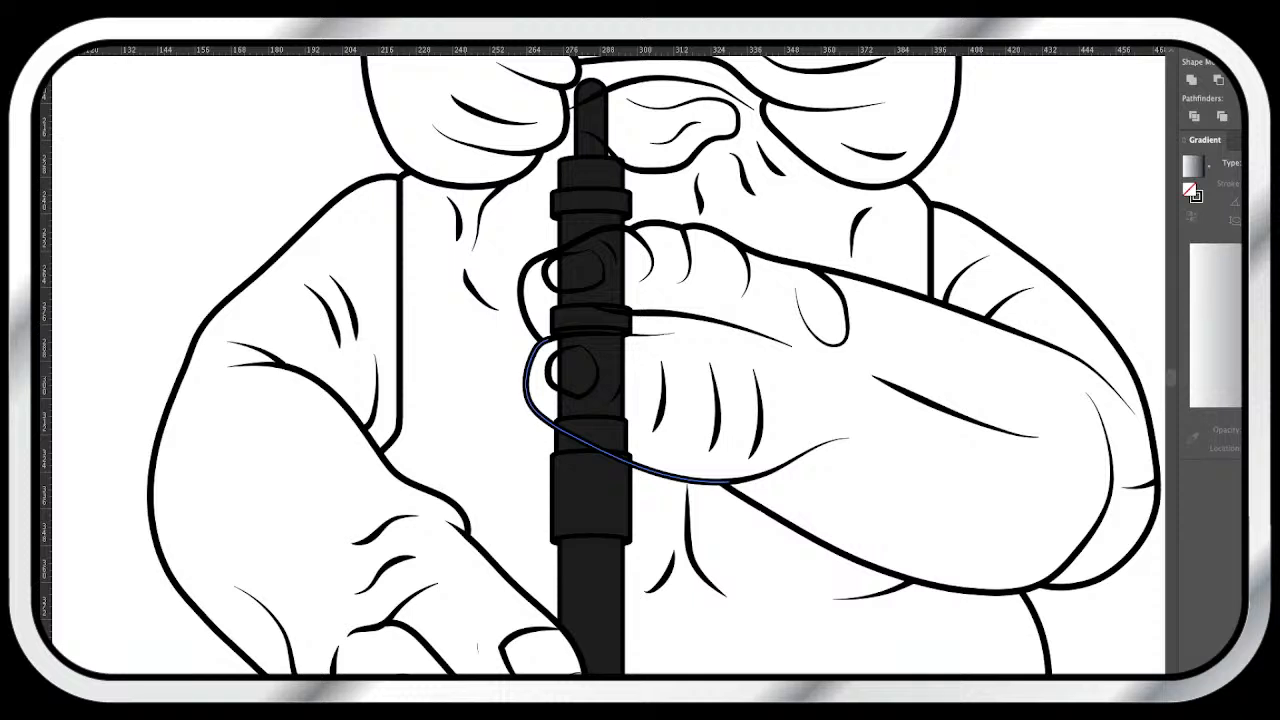
{"action": "left_click", "coordinate": [604, 451]}
{"action": "key", "text": "super+shift+a"}
{"action": "left_click", "coordinate": [600, 235]}
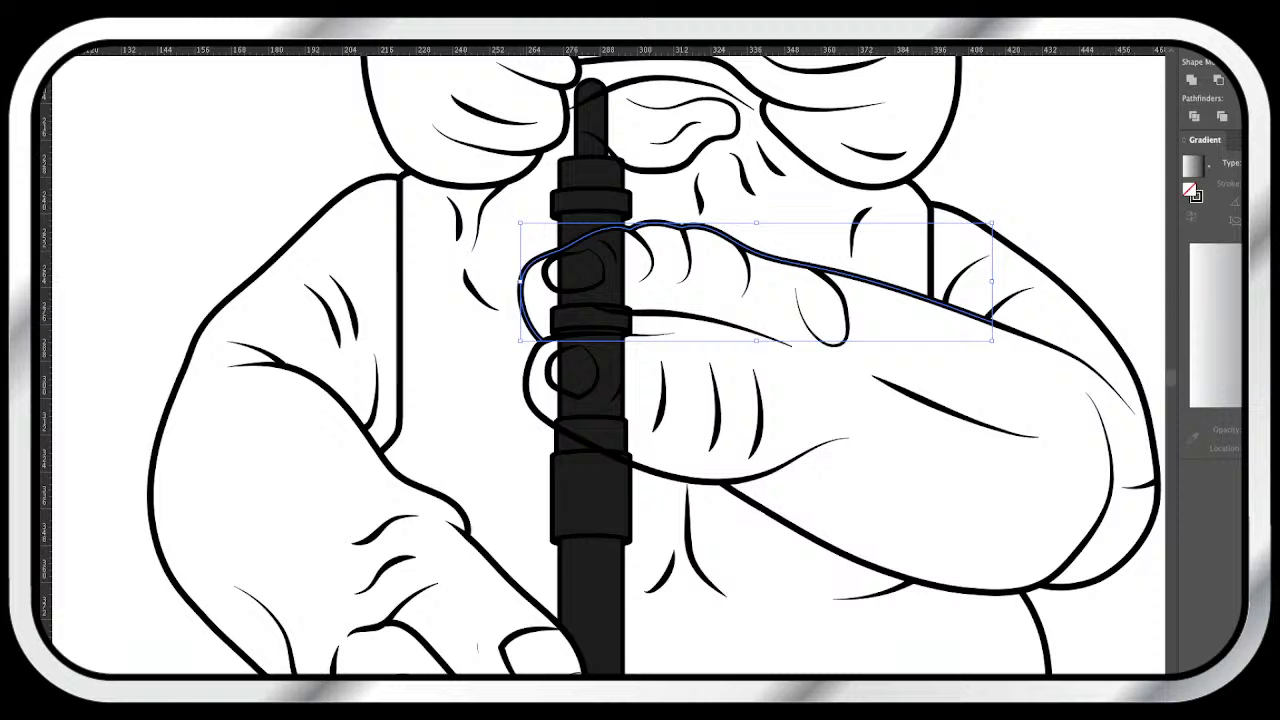
{"action": "left_click", "coordinate": [600, 450], "text": "shift"}
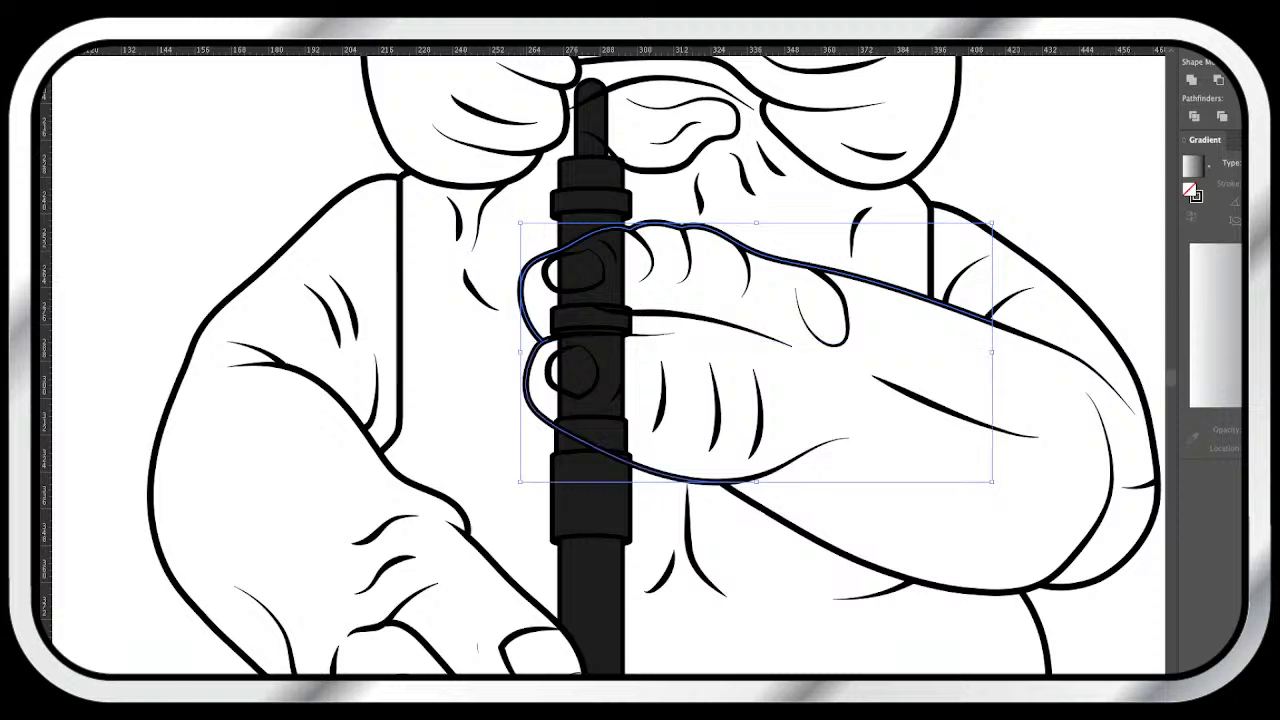
{"action": "key", "text": "d"}
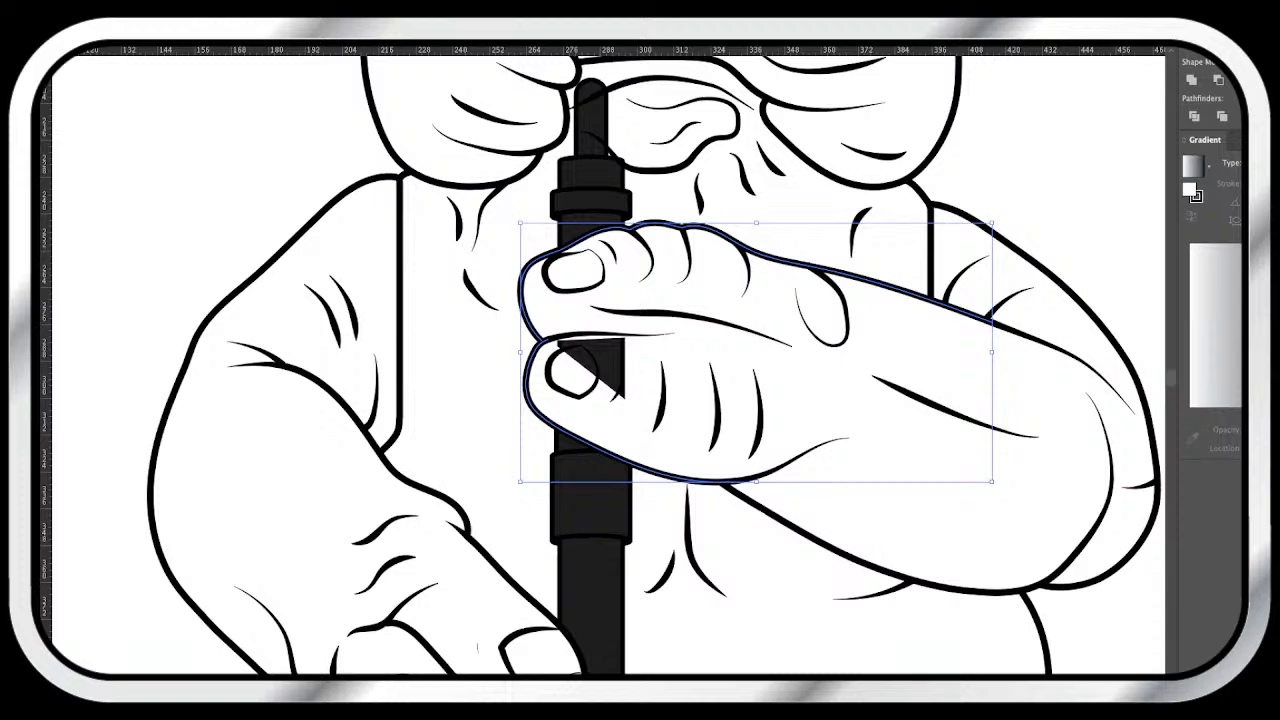
{"action": "key", "text": "super+shift+a"}
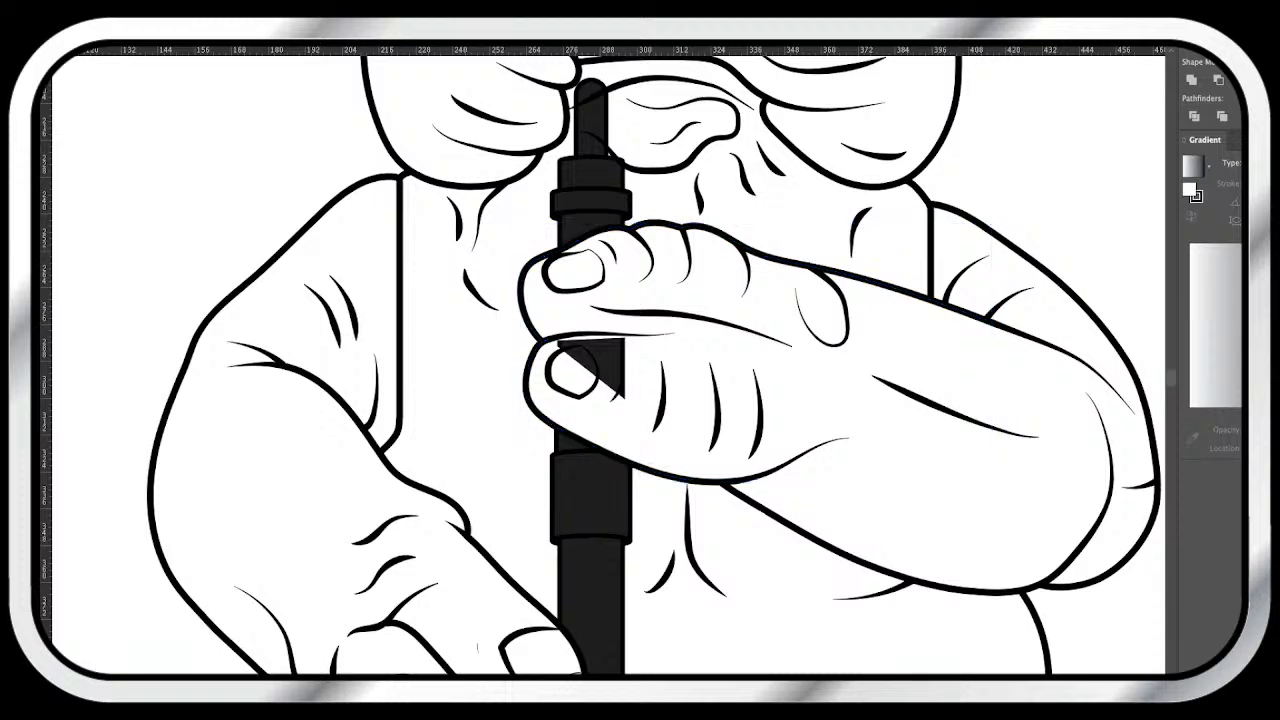
- Fill the raised hand's lower fingernail and the thin crease between its two fingers with white
{"action": "left_click", "coordinate": [590, 388]}
{"action": "key", "text": "d"}
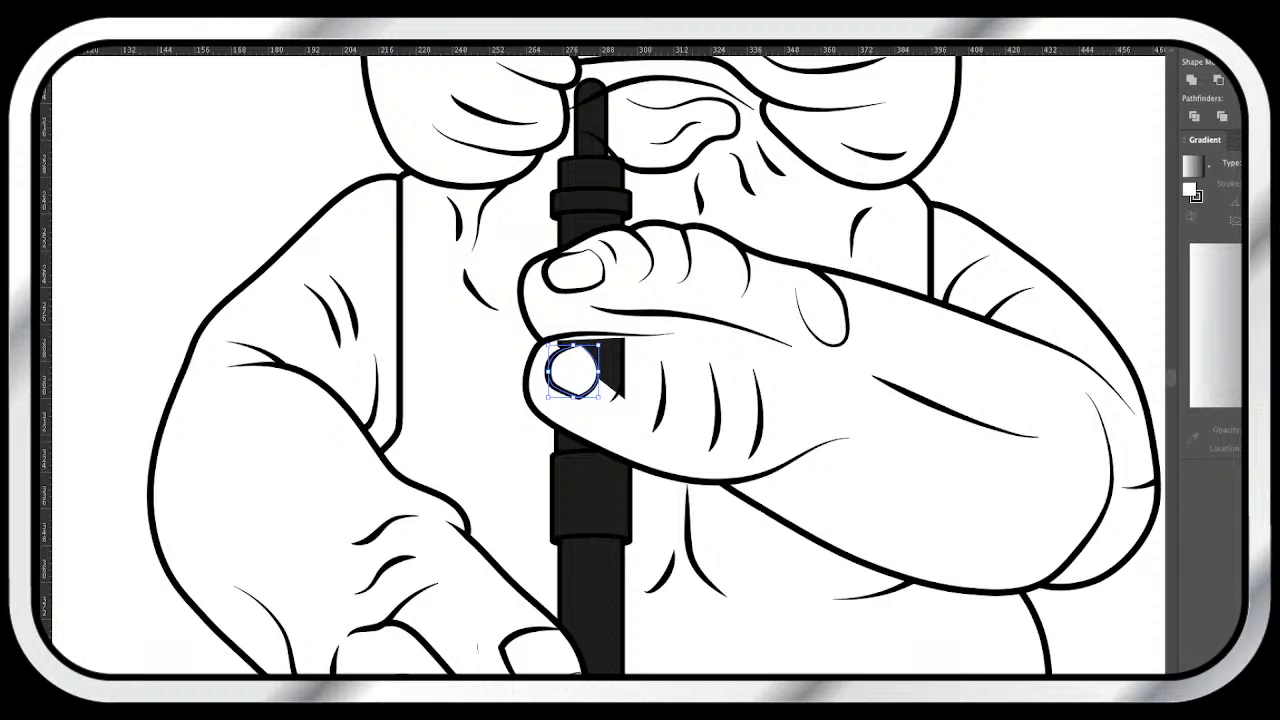
{"action": "left_click", "coordinate": [612, 335]}
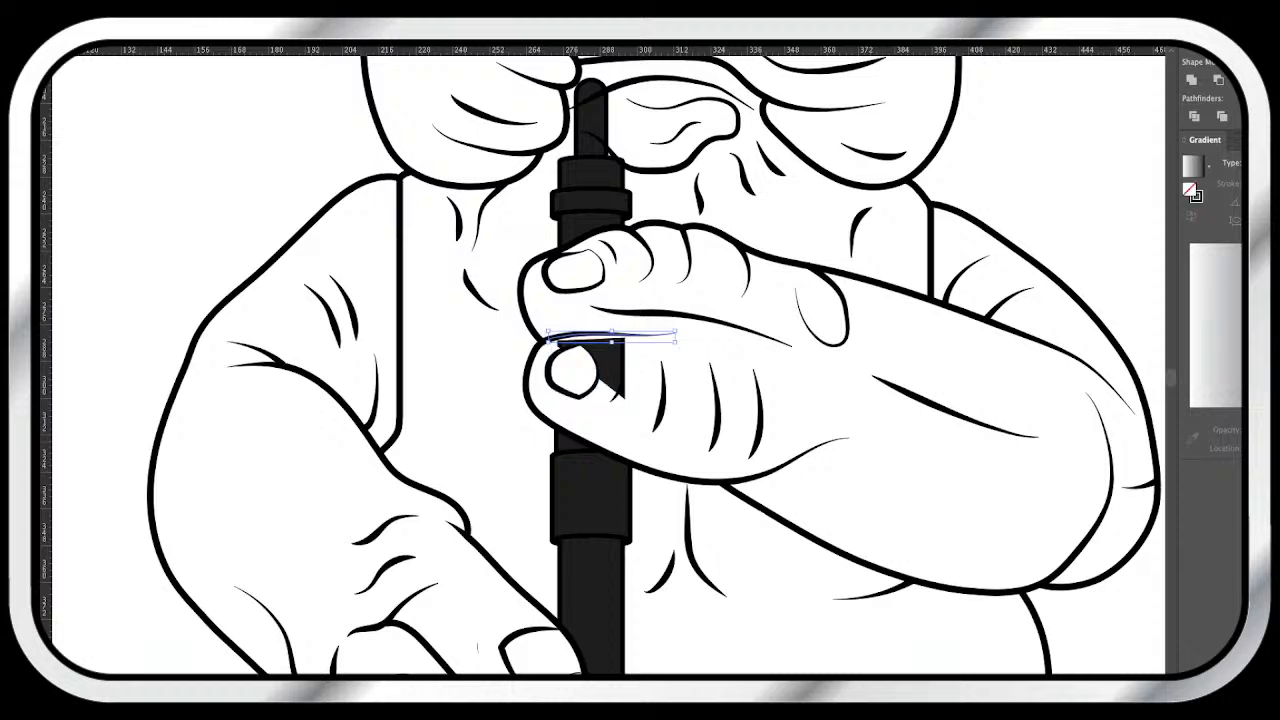
{"action": "key", "text": "d"}
- Draw a closed loop around the raised hand's lower fingernail, following the finger crease and enclosing the exposed patch of instrument
{"action": "key", "text": "super+plus"}
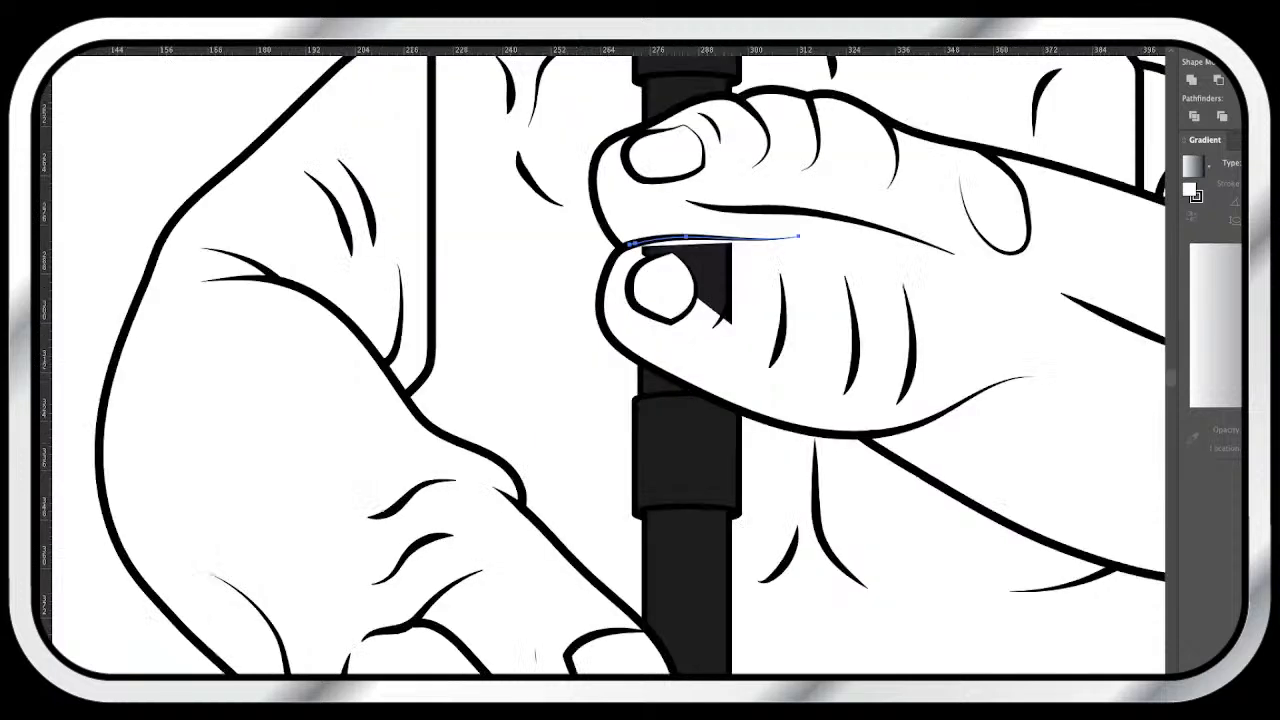
{"action": "key", "text": "super+plus"}
{"action": "scroll", "coordinate": [608, 365], "scroll_direction": "up", "scroll_amount": 3}
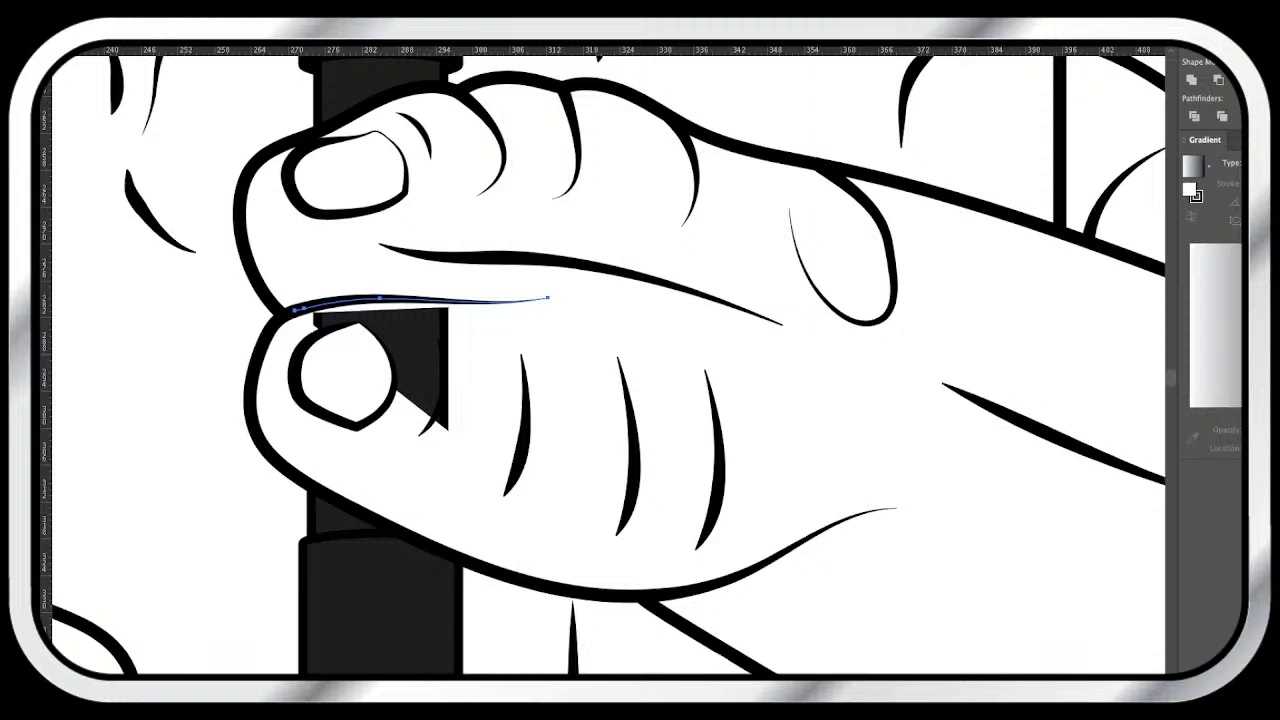
{"action": "scroll", "coordinate": [608, 365], "scroll_direction": "left", "scroll_amount": 3}
{"action": "key", "text": "super+shift+a"}
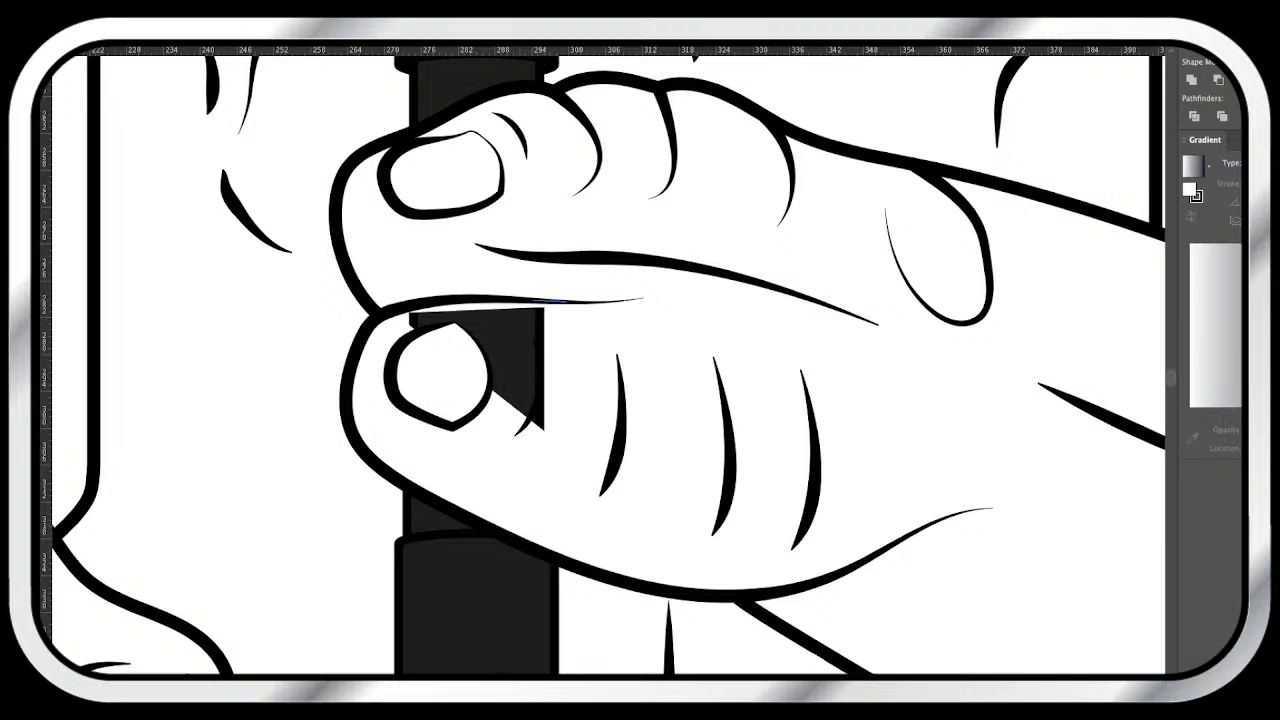
{"action": "mouse_move", "coordinate": [530, 300]}
{"action": "left_mouse_down"}
{"action": "mouse_move", "coordinate": [413, 304]}
{"action": "mouse_move", "coordinate": [583, 361]}
{"action": "mouse_move", "coordinate": [570, 302]}
{"action": "left_mouse_up"}
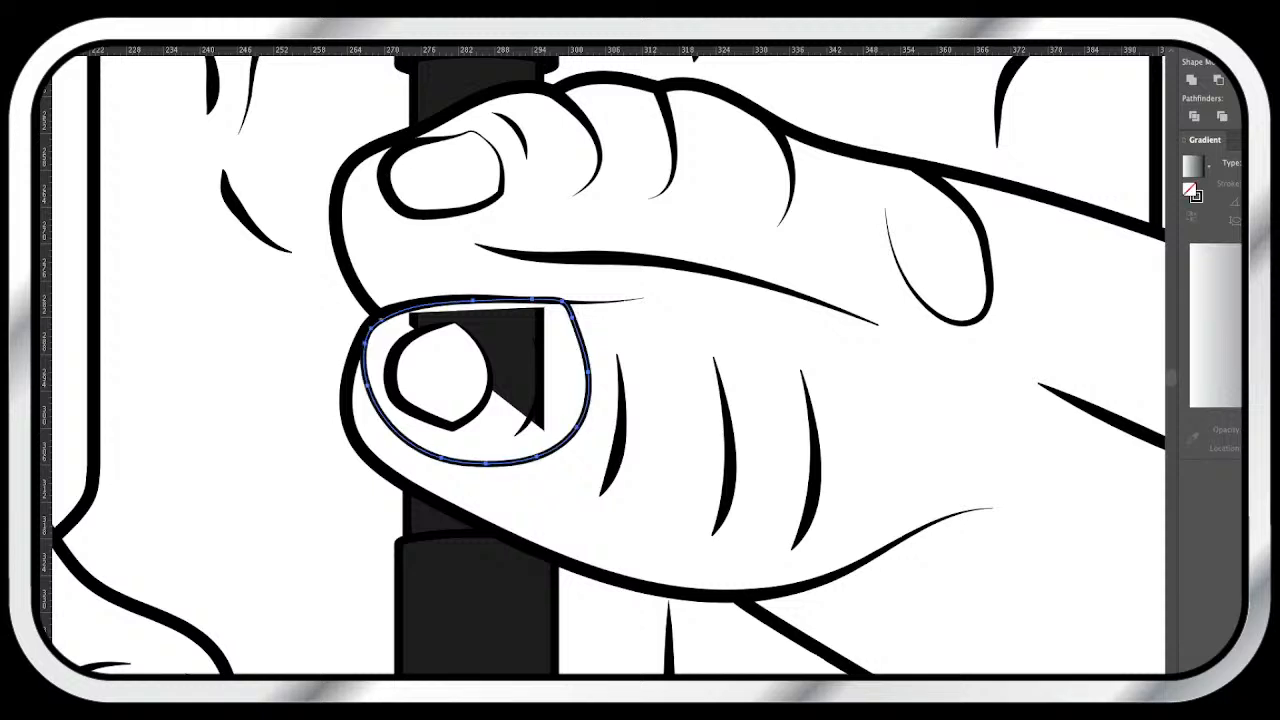
- Fill the closed patch around the raised hand's lower fingernail with white and remove its outline
{"action": "key", "text": "x"}
{"action": "key", "text": "d"}
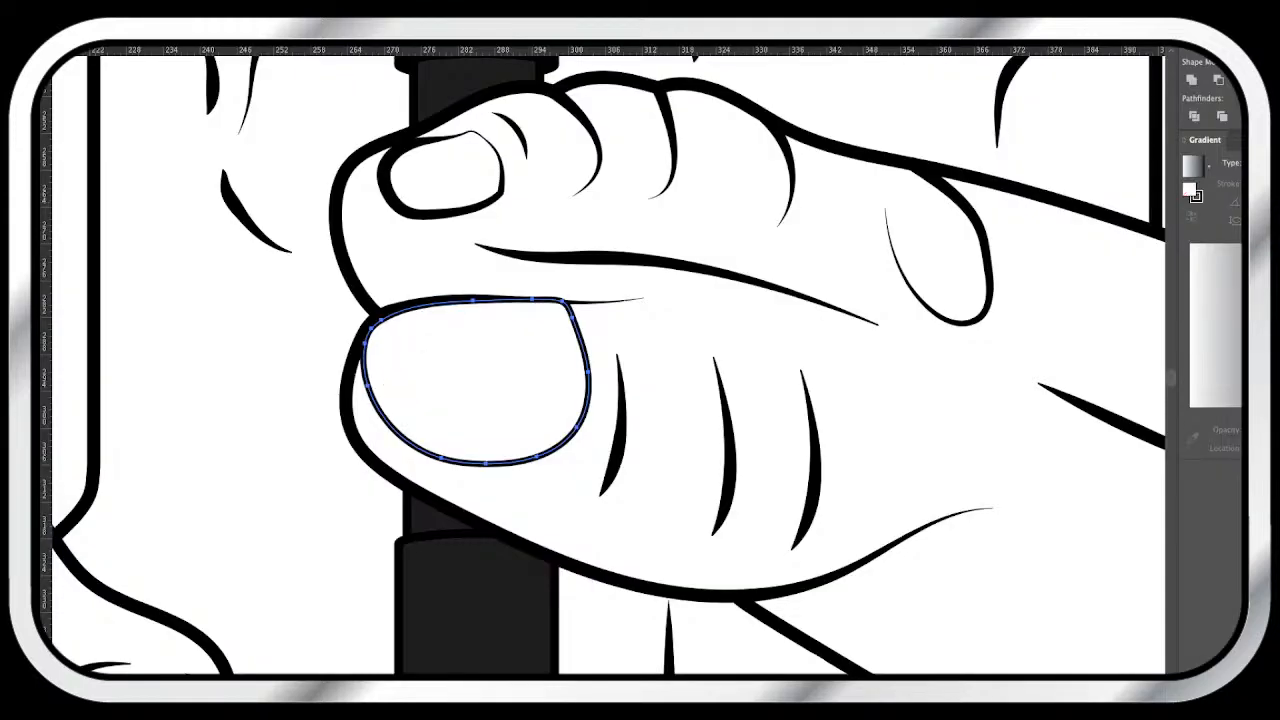
{"action": "key", "text": "x"}
{"action": "key", "text": "slash"}
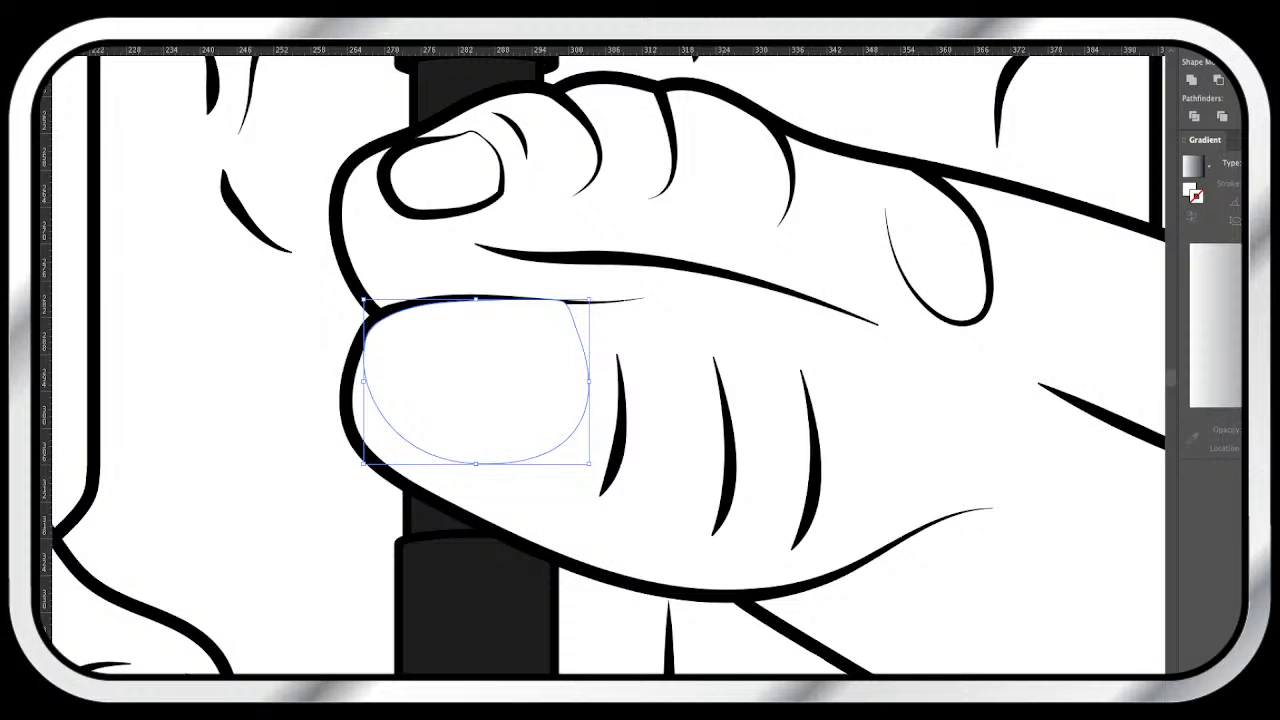
{"action": "key", "text": "a"}
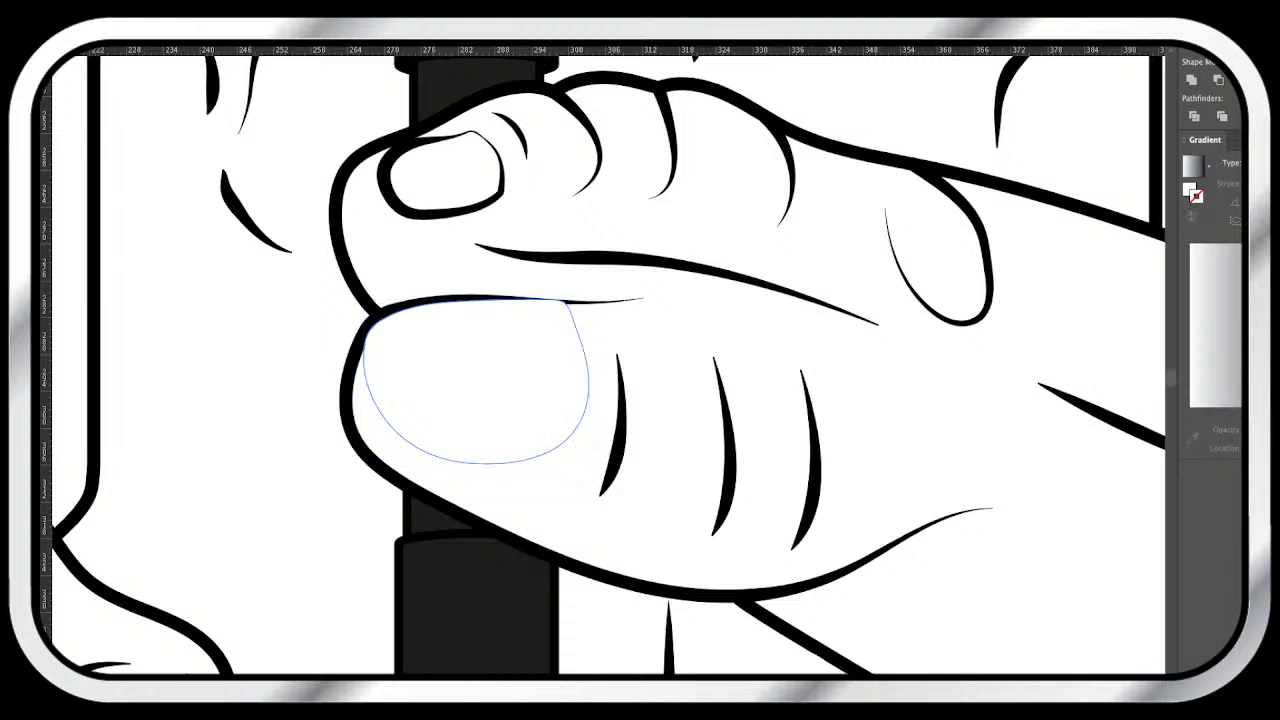
{"action": "key", "text": "v"}
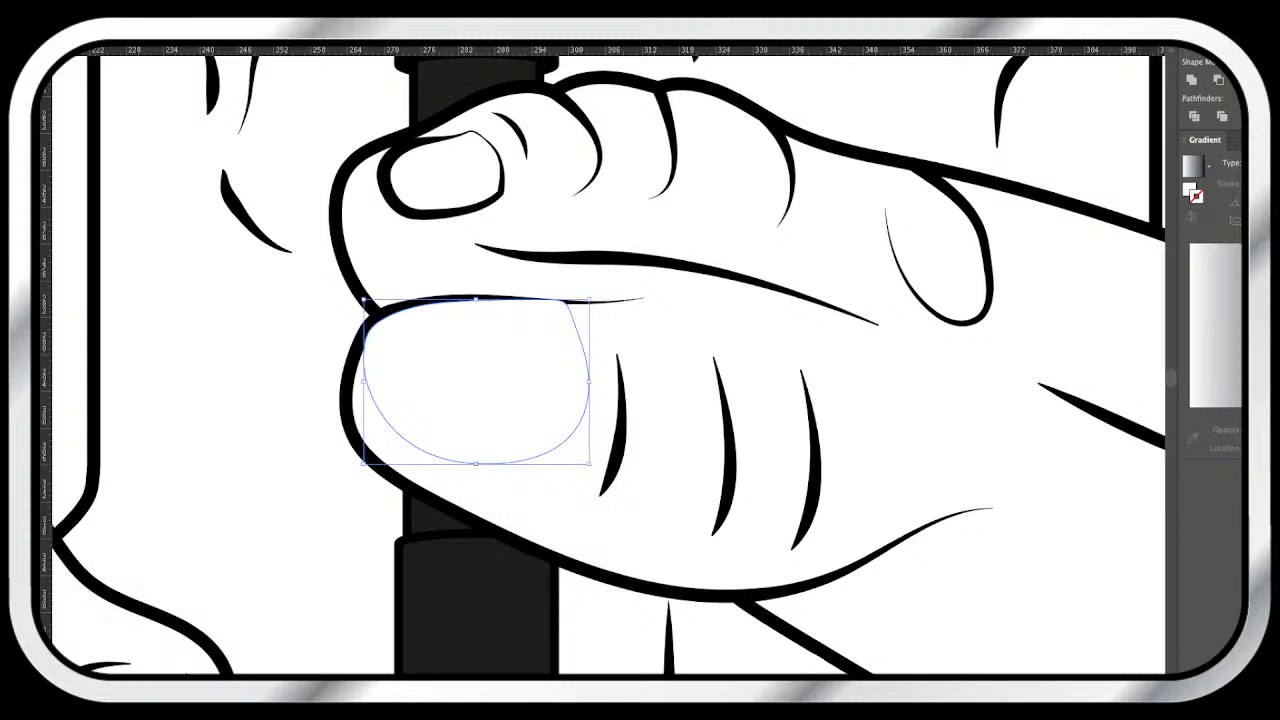
- Bring the raised hand's lower finger outline and the crease between its two fingers in front of the white patch
{"action": "left_click", "coordinate": [452, 513]}
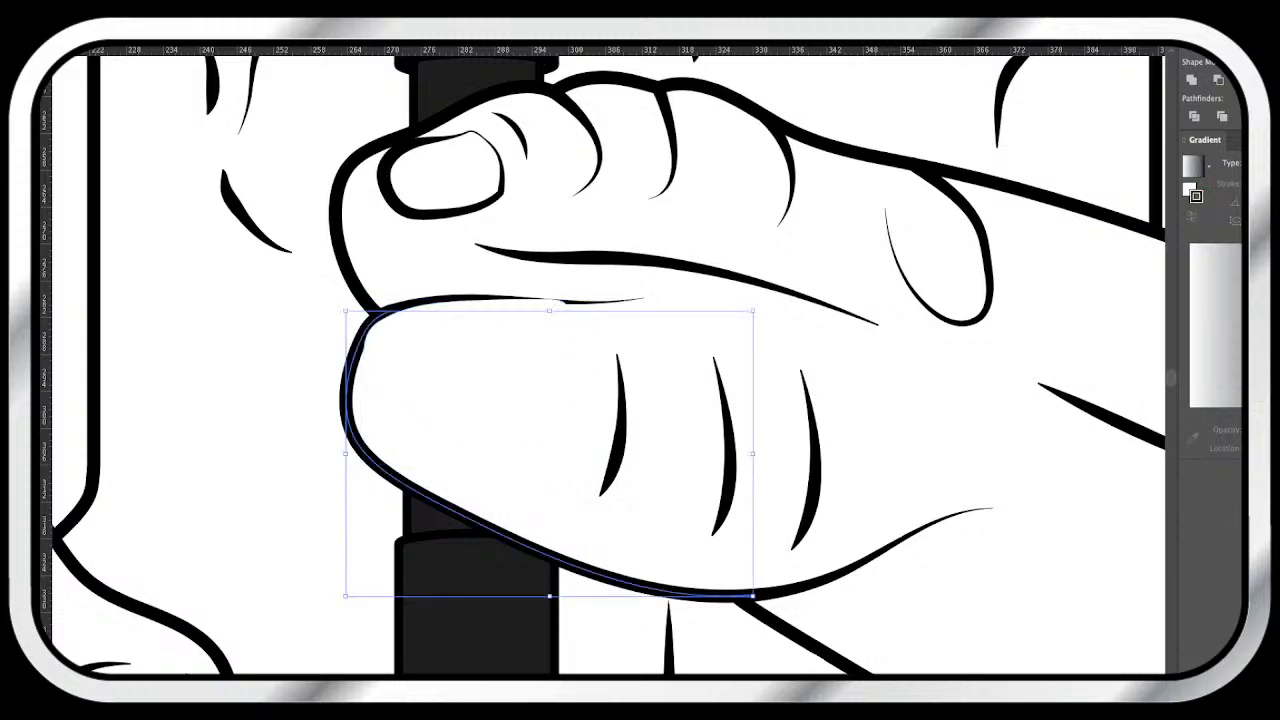
{"action": "left_click", "coordinate": [560, 300], "text": "shift"}
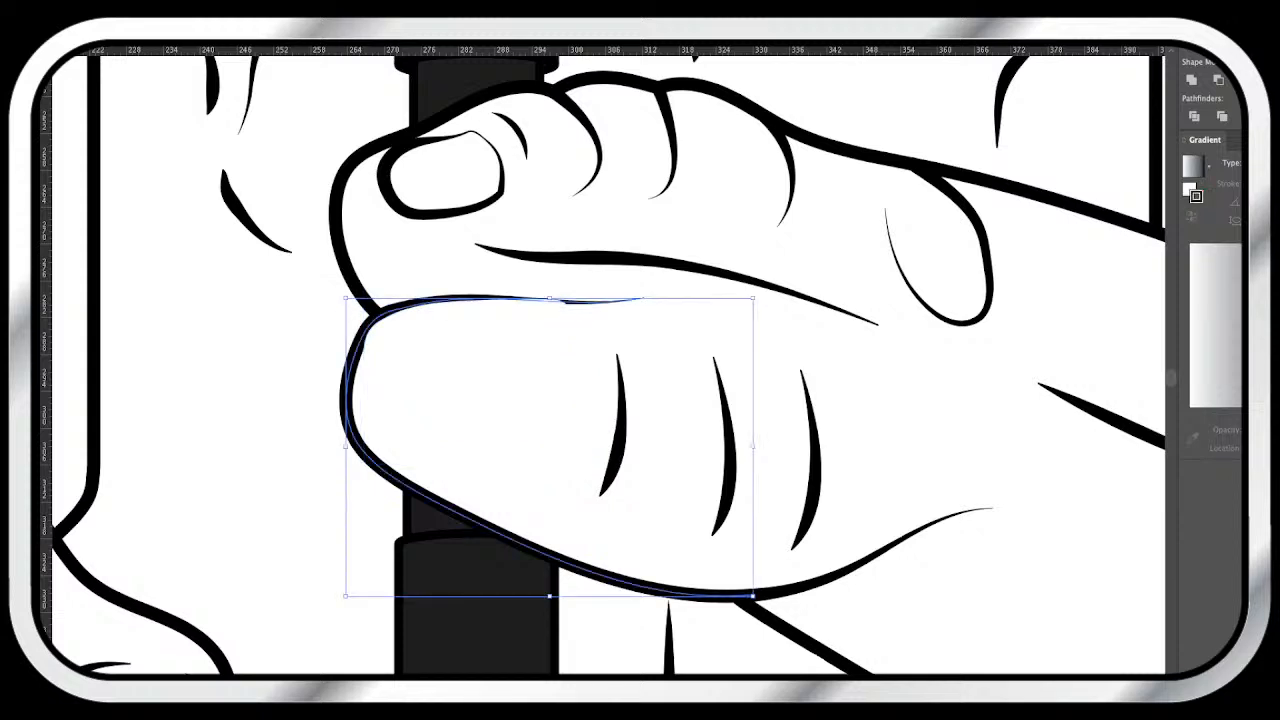
{"action": "key", "text": "shift+super+]"}
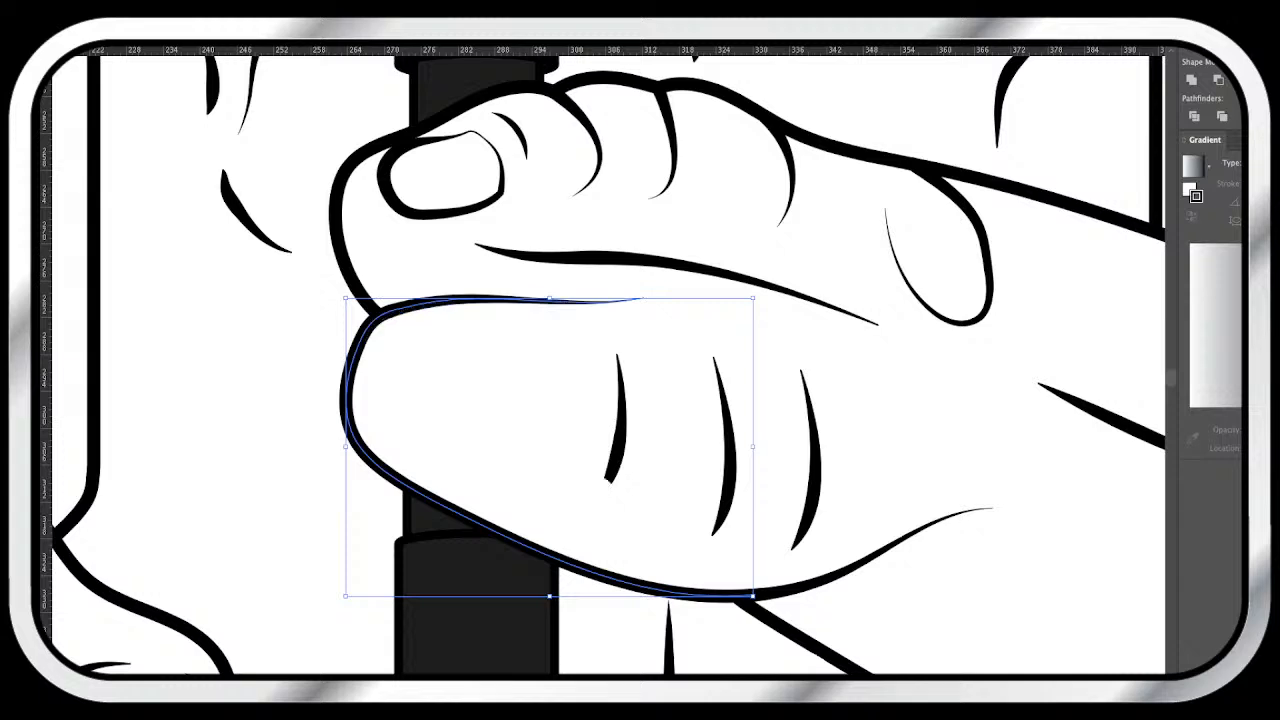
- Bring the lower fingernail and the two finger creases nearest to it in front of the white patch
{"action": "key", "text": "super+y"}
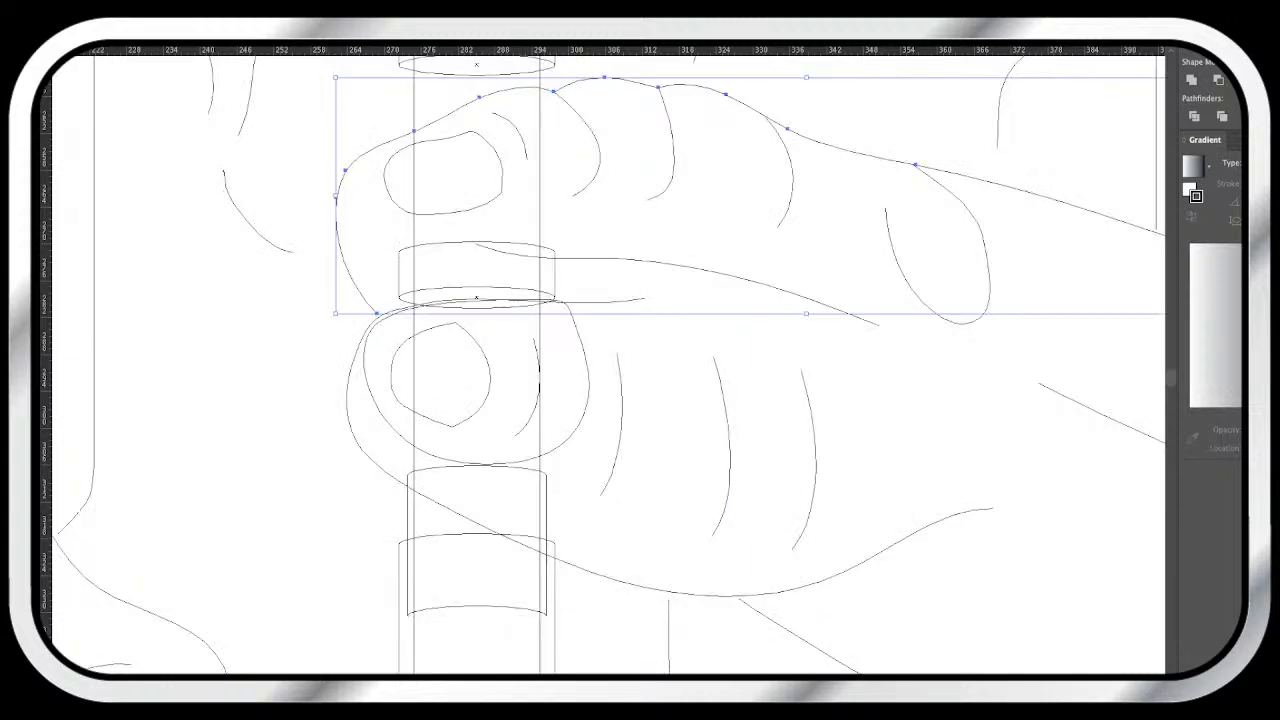
{"action": "left_click", "coordinate": [620, 392]}
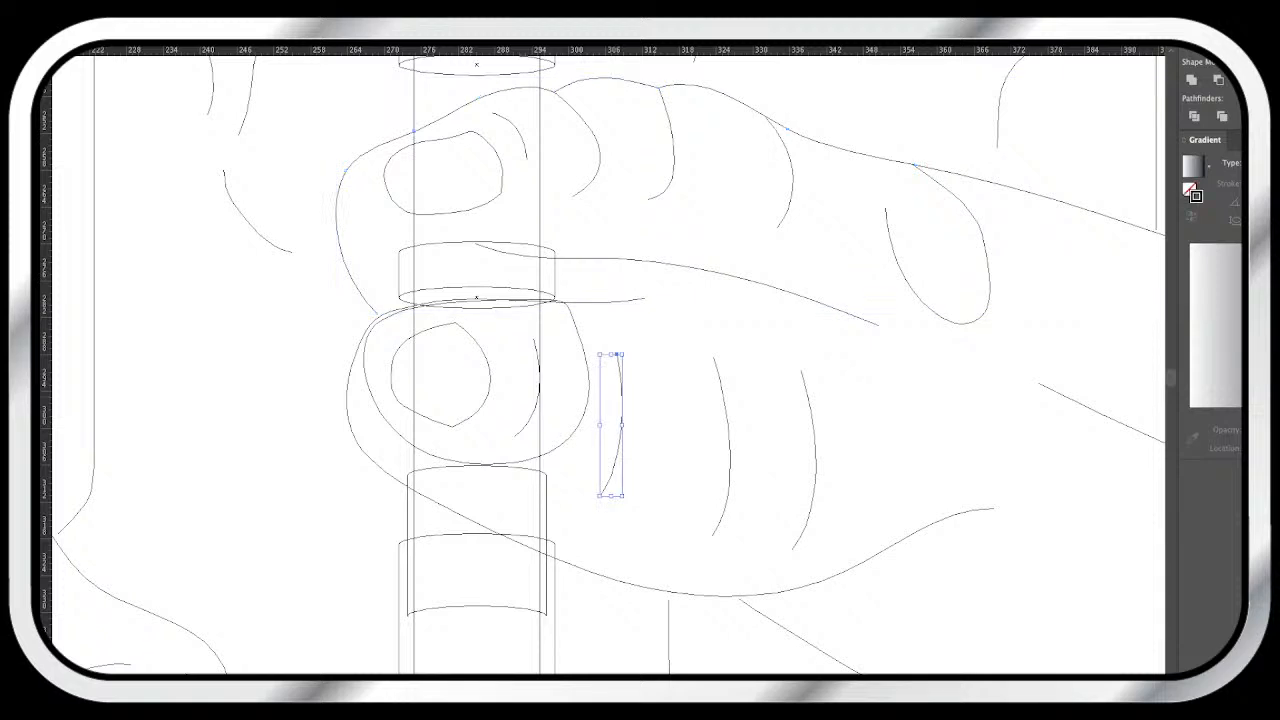
{"action": "left_click_drag", "start_coordinate": [624, 499], "coordinate": [388, 320]}
{"action": "key", "text": "super+y"}
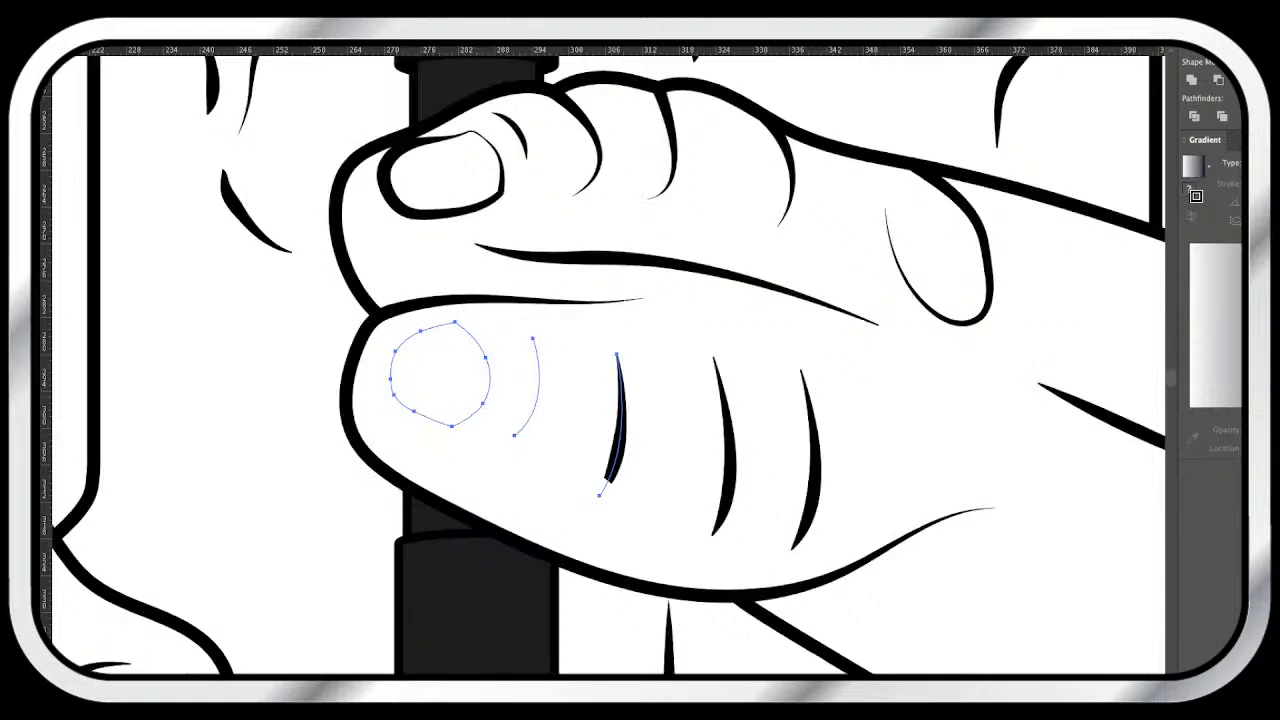
{"action": "key", "text": "v"}
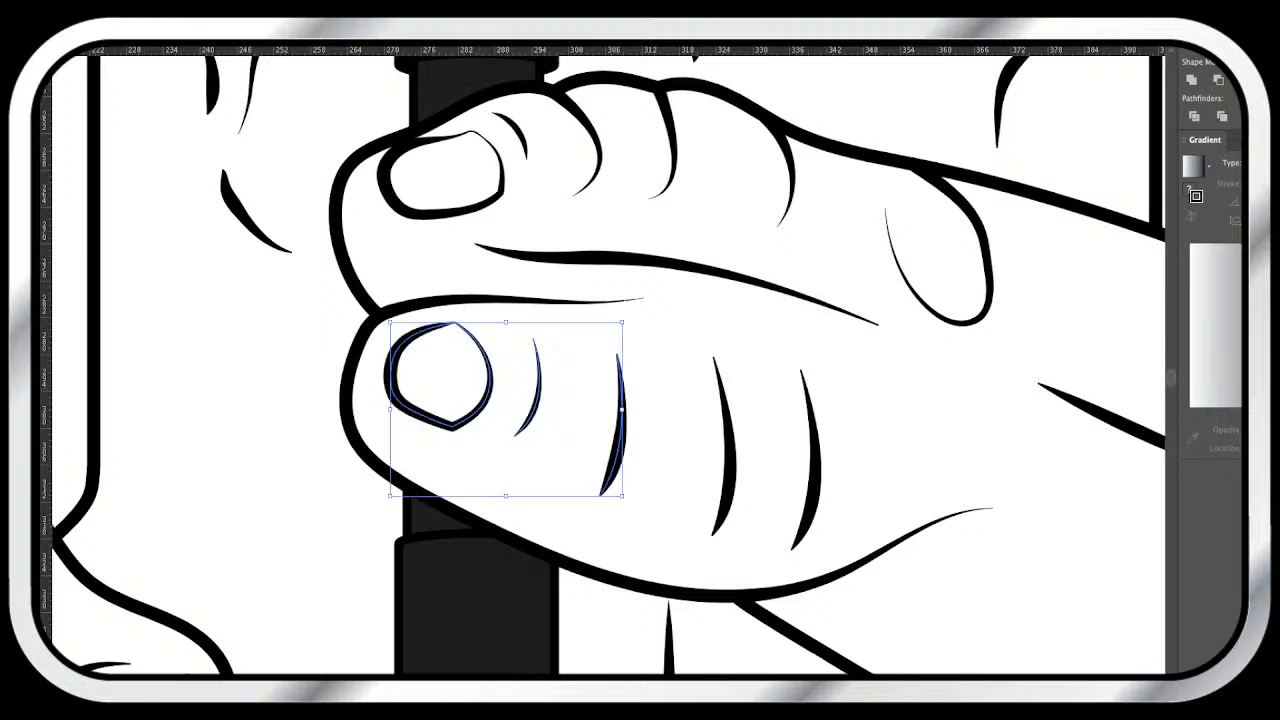
{"action": "key", "text": "super+shift+a"}
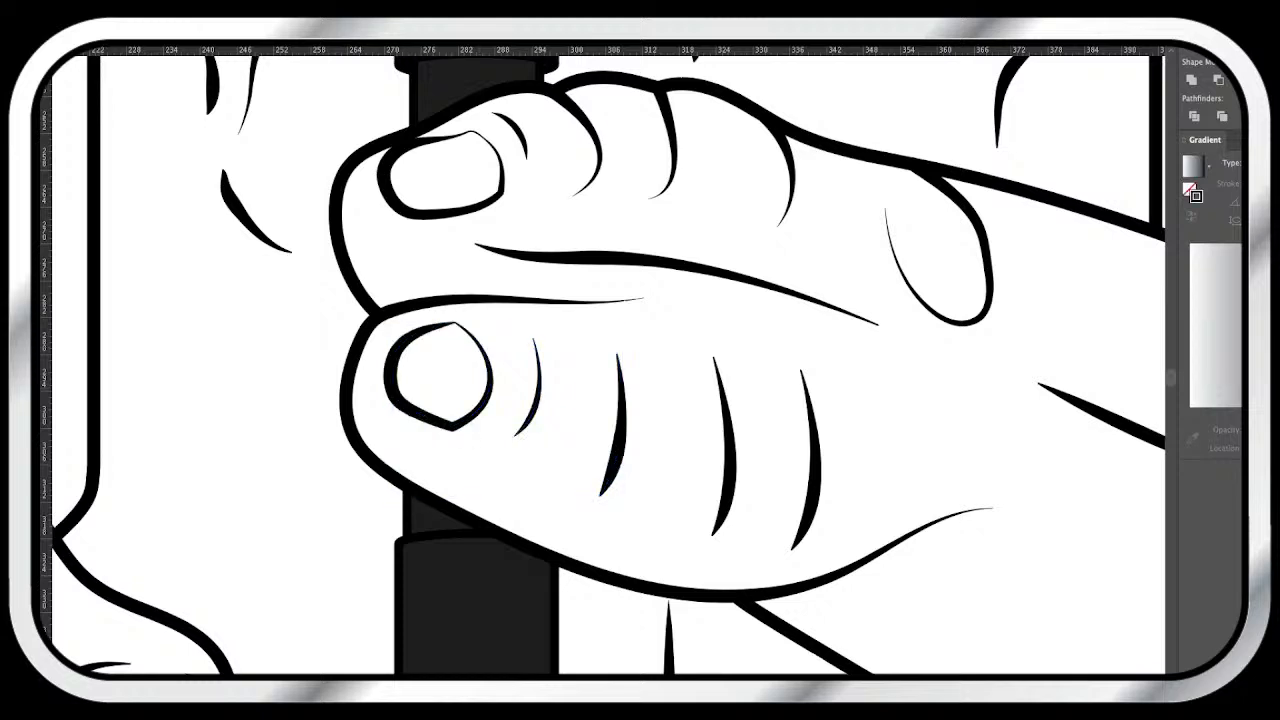
- Send the mouth's upper curved line and the lip outline below it behind the instrument's mouthpiece
{"action": "scroll", "coordinate": [604, 360], "scroll_direction": "up", "scroll_amount": 8}
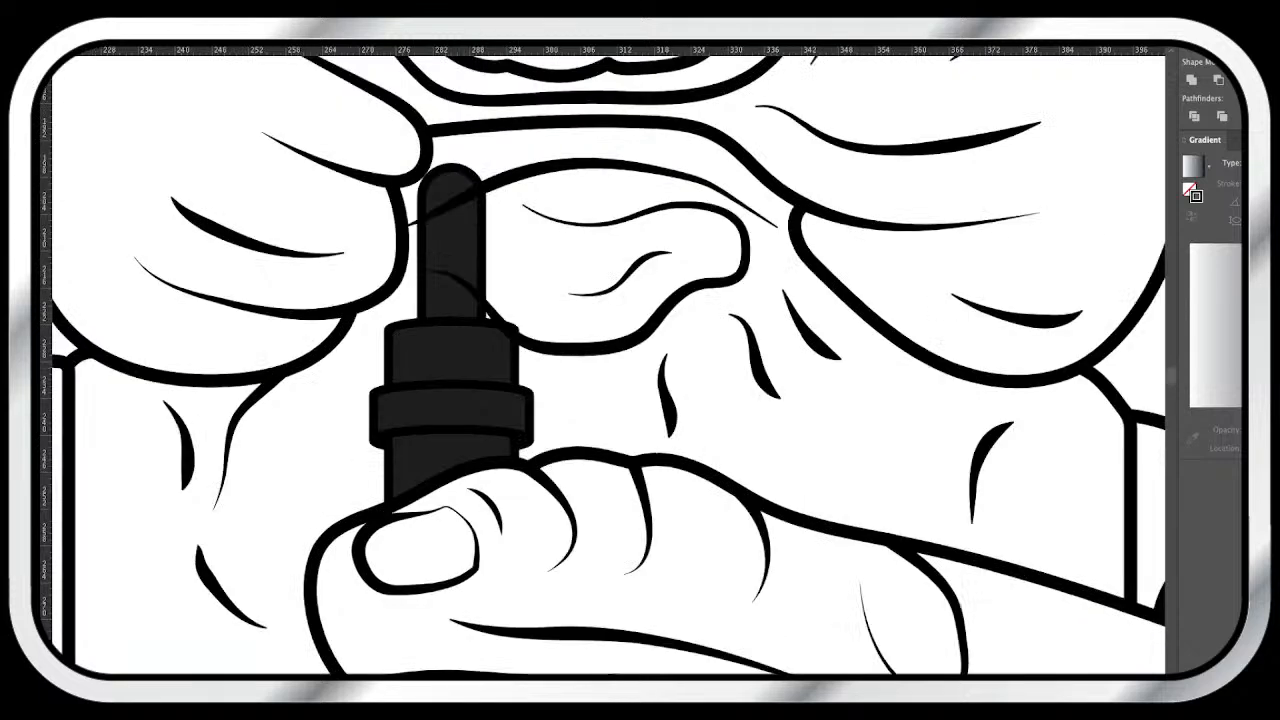
{"action": "scroll", "coordinate": [604, 360], "scroll_direction": "up", "scroll_amount": 2}
{"action": "left_click", "coordinate": [598, 229]}
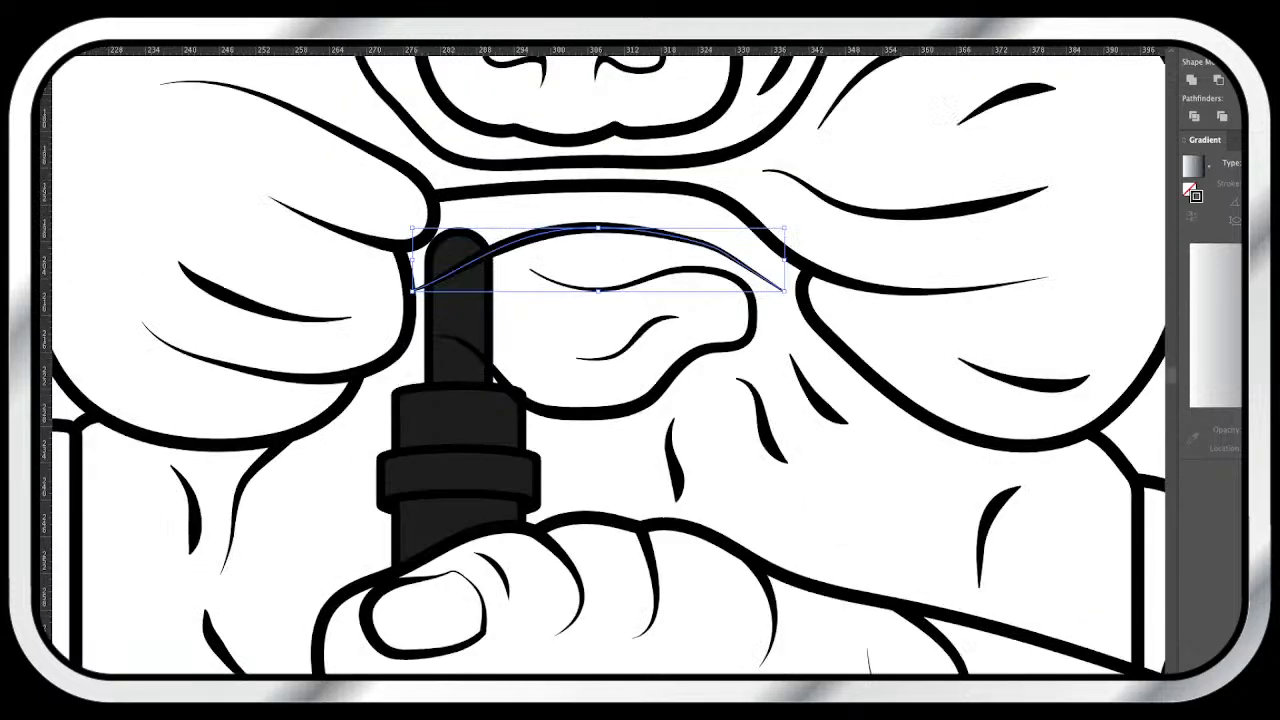
{"action": "key", "text": "a"}
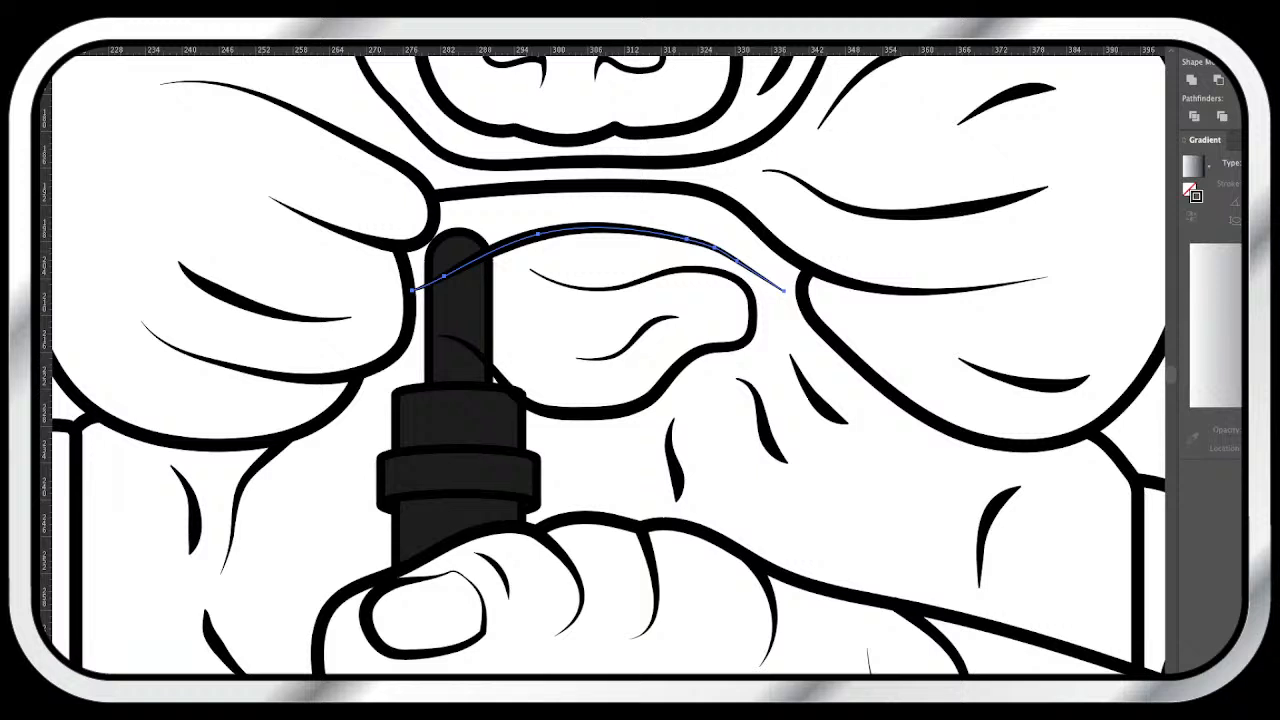
{"action": "key", "text": "v"}
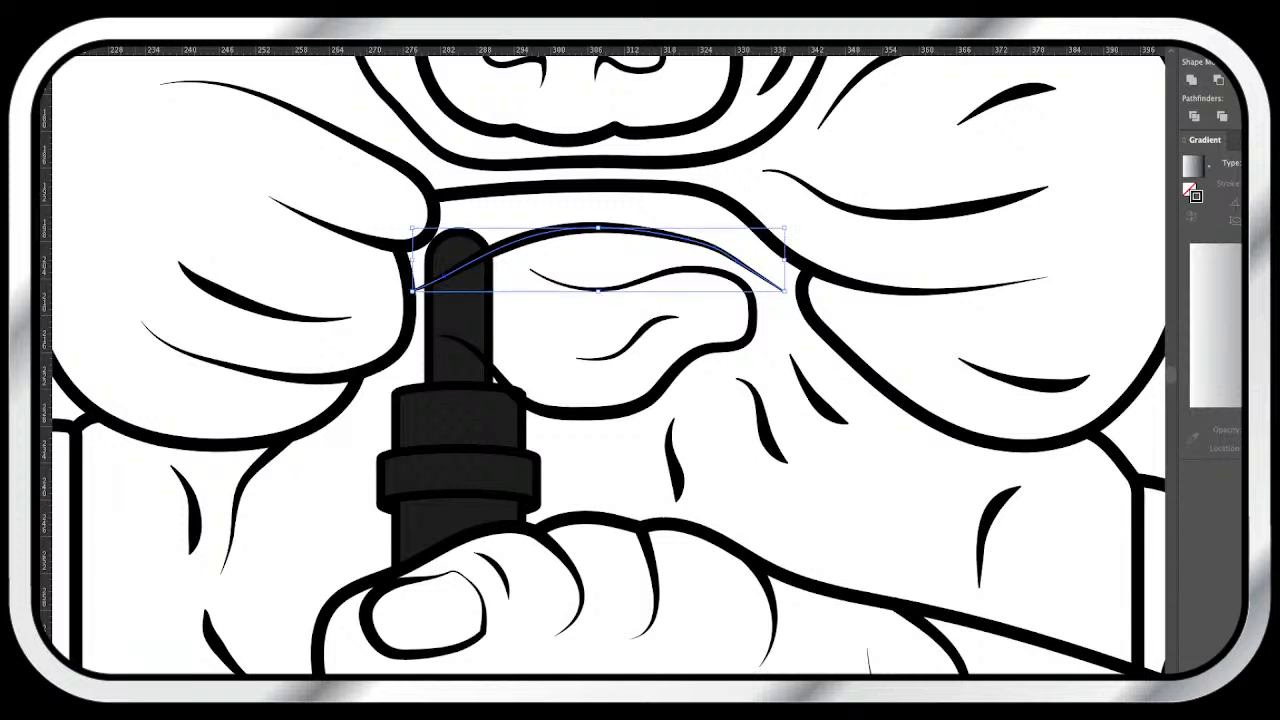
{"action": "key", "text": "a"}
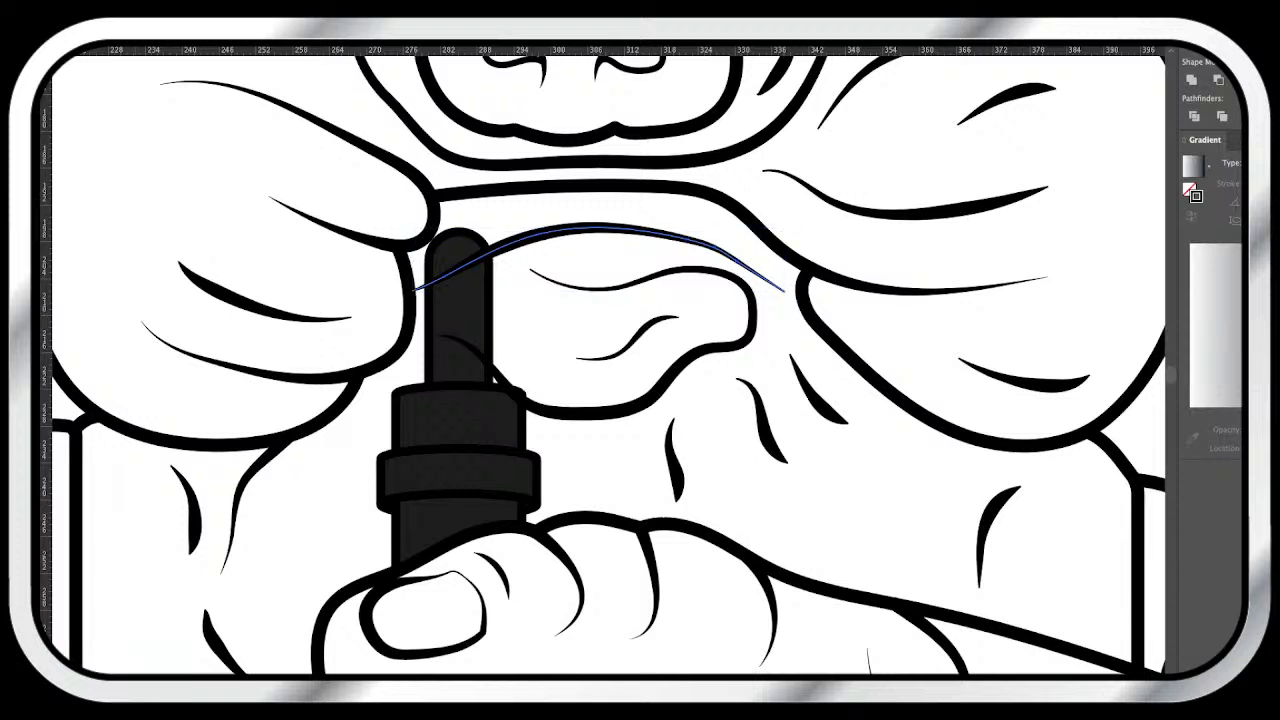
{"action": "key", "text": "ctrl+["}
{"action": "key", "text": "ctrl+shift+a"}
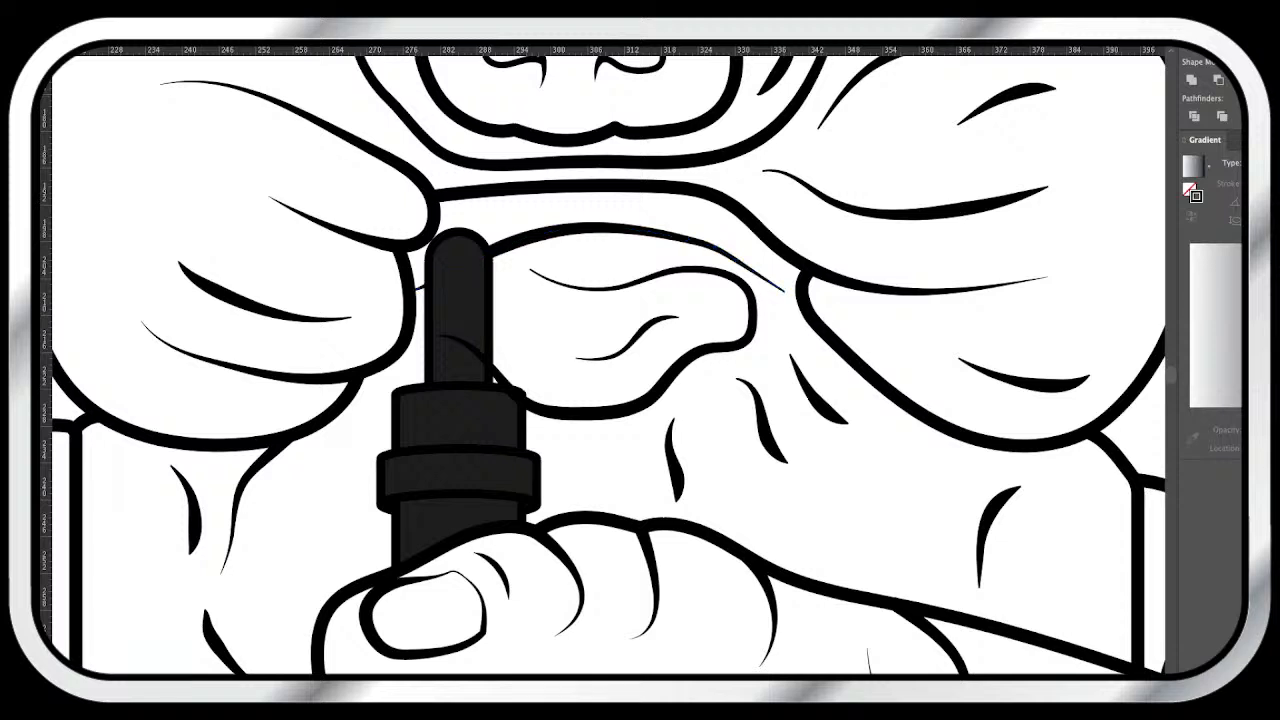
{"action": "left_click", "coordinate": [580, 413]}
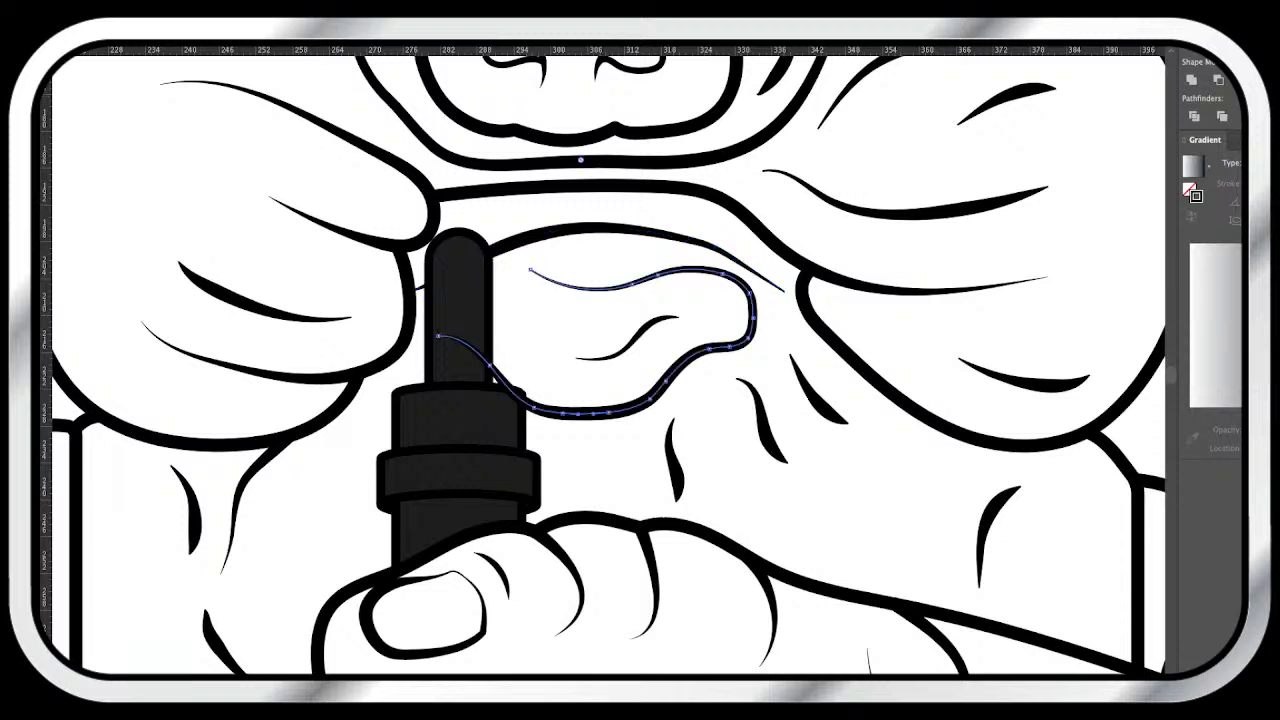
{"action": "key", "text": "ctrl+shift+a"}
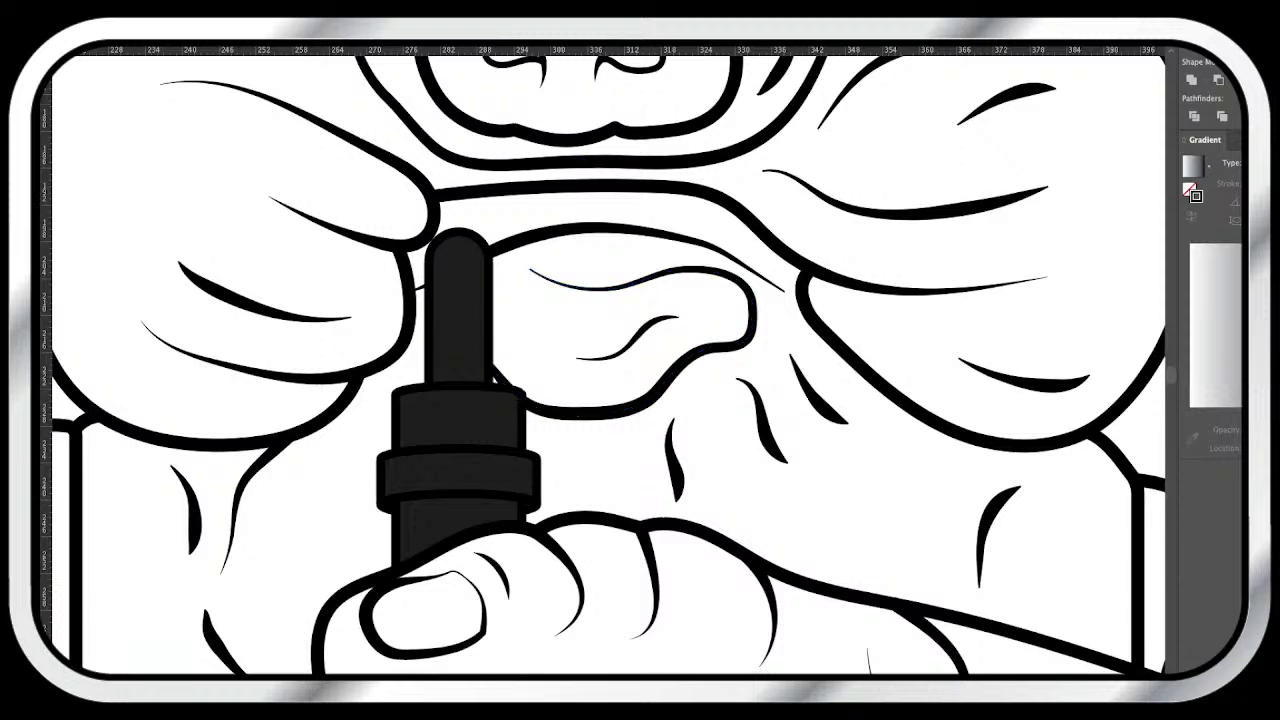
- Send the belly fold, the belly's lower edge and the crease beneath it behind the instrument's flared end
{"action": "scroll", "coordinate": [608, 364], "scroll_direction": "up", "scroll_amount": 3}
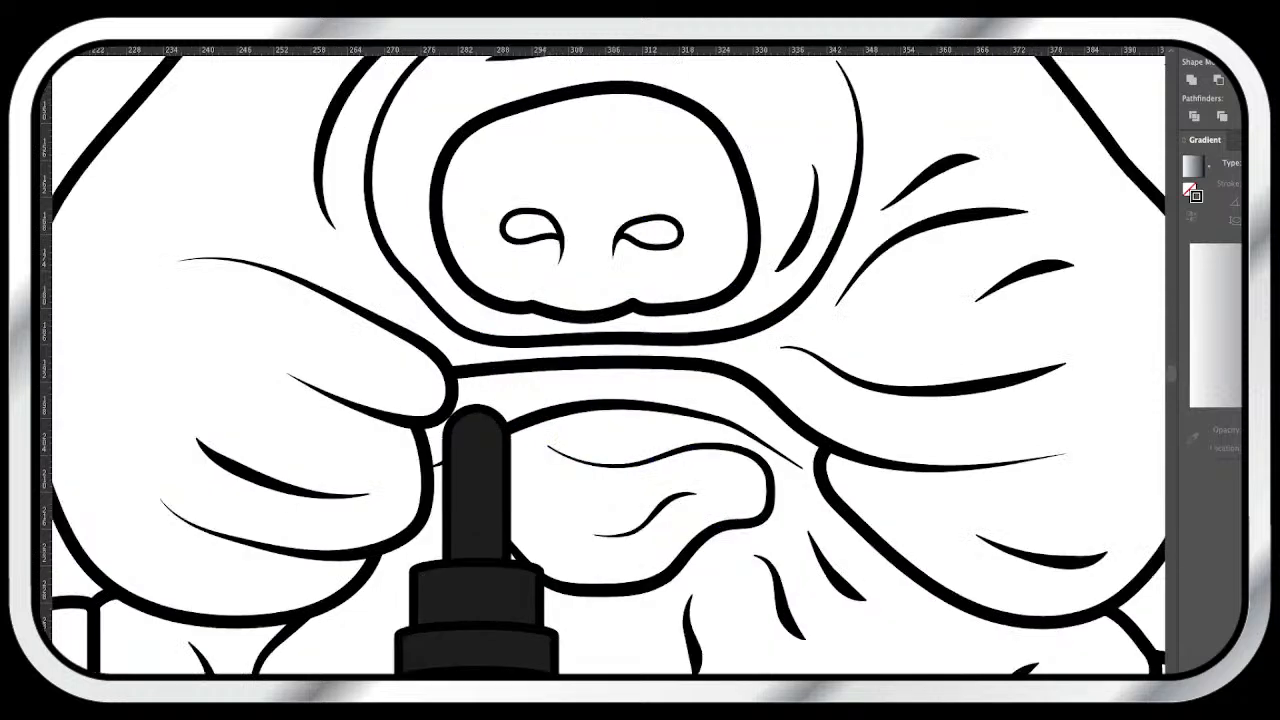
{"action": "scroll", "coordinate": [608, 364], "scroll_direction": "down", "scroll_amount": 5}
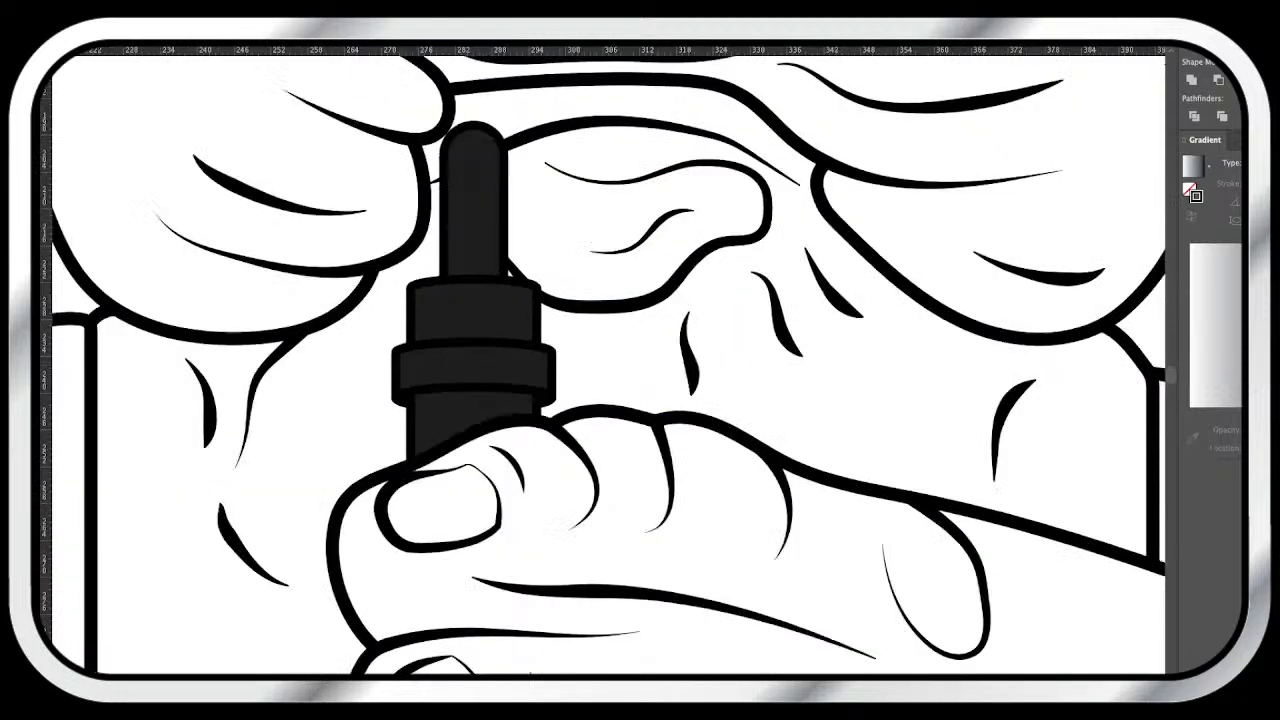
{"action": "scroll", "coordinate": [608, 364], "scroll_direction": "down", "scroll_amount": 7}
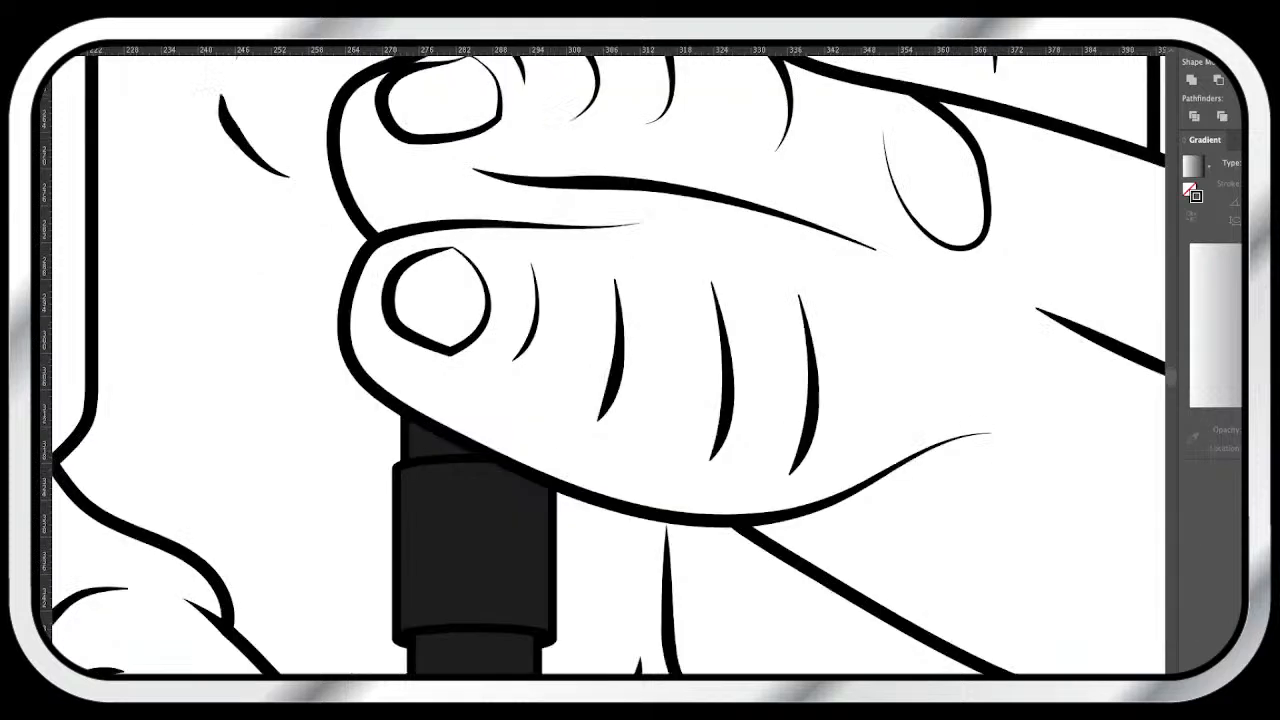
{"action": "scroll", "coordinate": [608, 364], "scroll_direction": "down", "scroll_amount": 6}
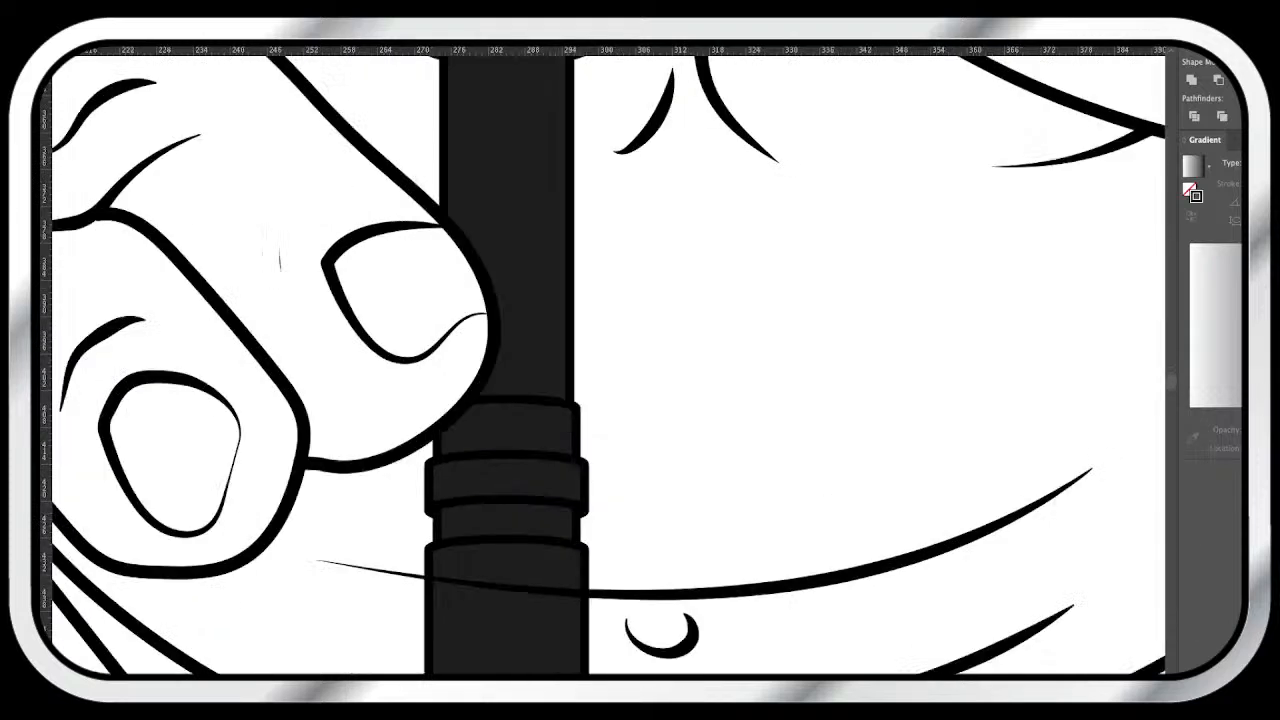
{"action": "scroll", "coordinate": [608, 364], "scroll_direction": "down", "scroll_amount": 5}
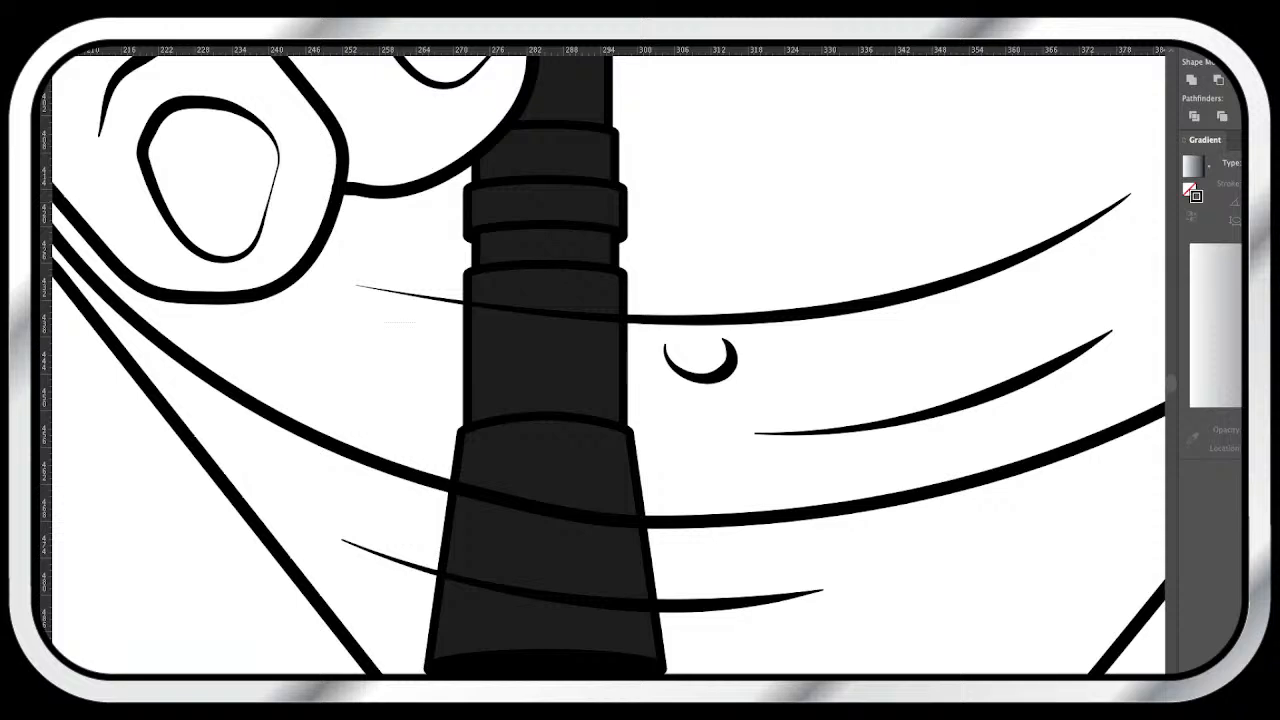
{"action": "left_click", "coordinate": [717, 606]}
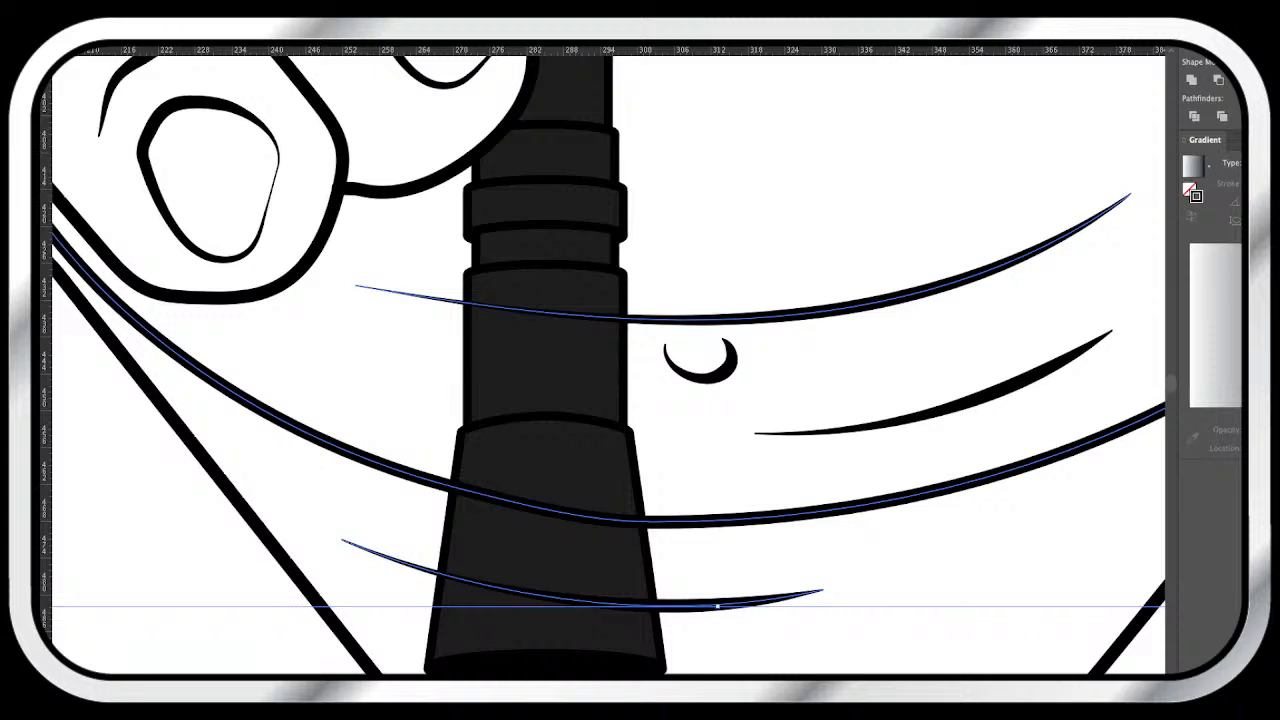
{"action": "key", "text": "super+shift+["}
{"action": "key", "text": "super+shift+a"}
{"action": "scroll", "coordinate": [603, 361], "scroll_direction": "down", "scroll_amount": 3}
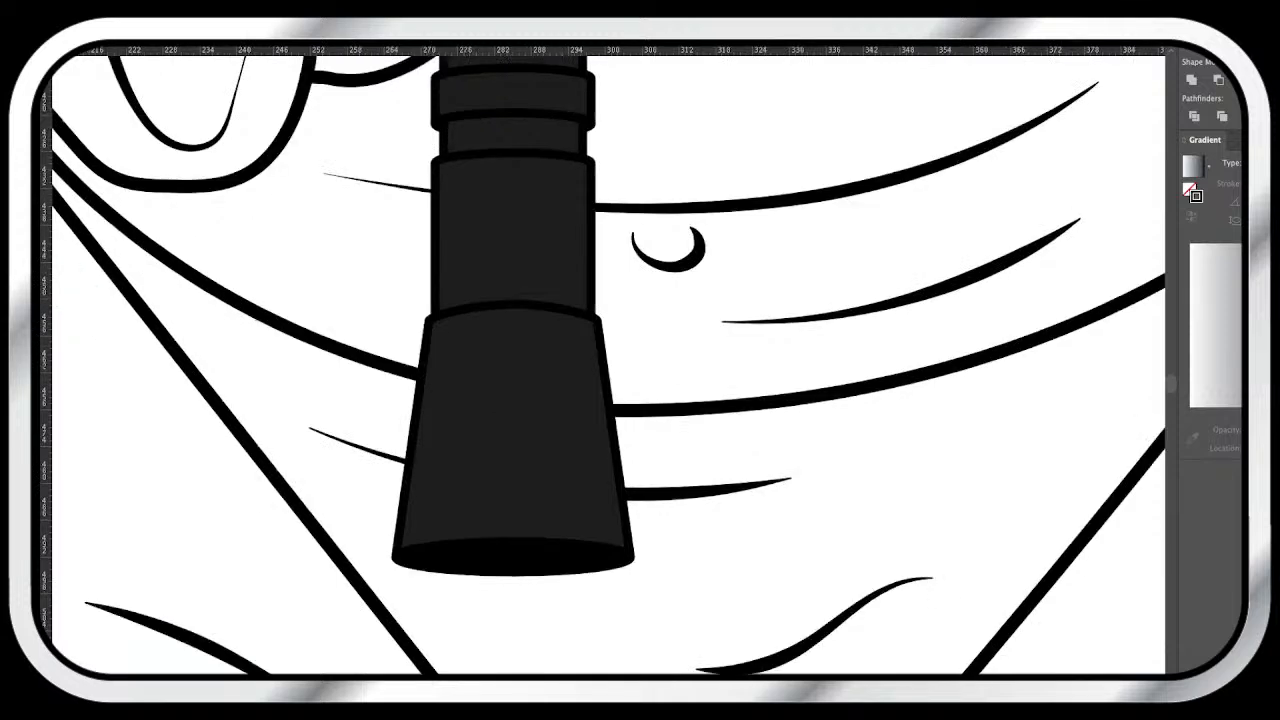
- Move the top end of the right leg's outer outline slightly down onto the trouser hem so it stops protruding
{"action": "scroll", "coordinate": [603, 361], "scroll_direction": "up", "scroll_amount": 2}
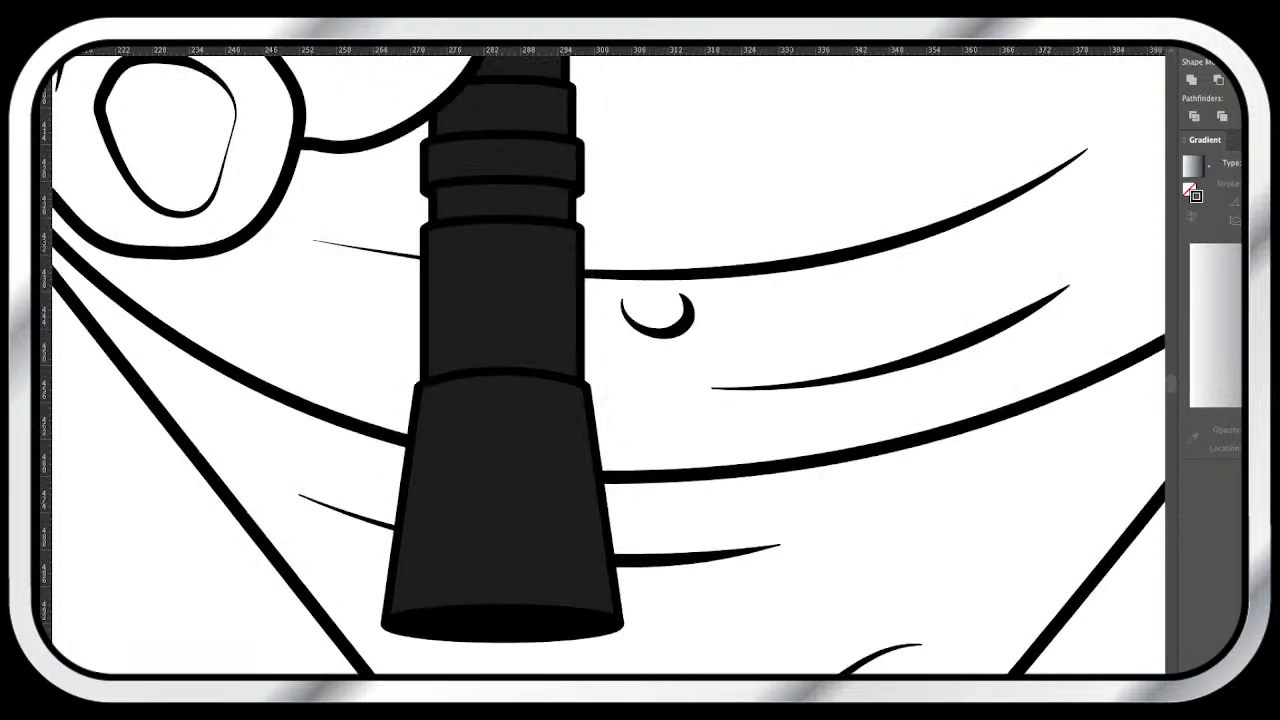
{"action": "scroll", "coordinate": [337, 202], "scroll_direction": "down", "scroll_amount": 3}
{"action": "scroll", "coordinate": [876, 675], "scroll_direction": "up", "scroll_amount": 2}
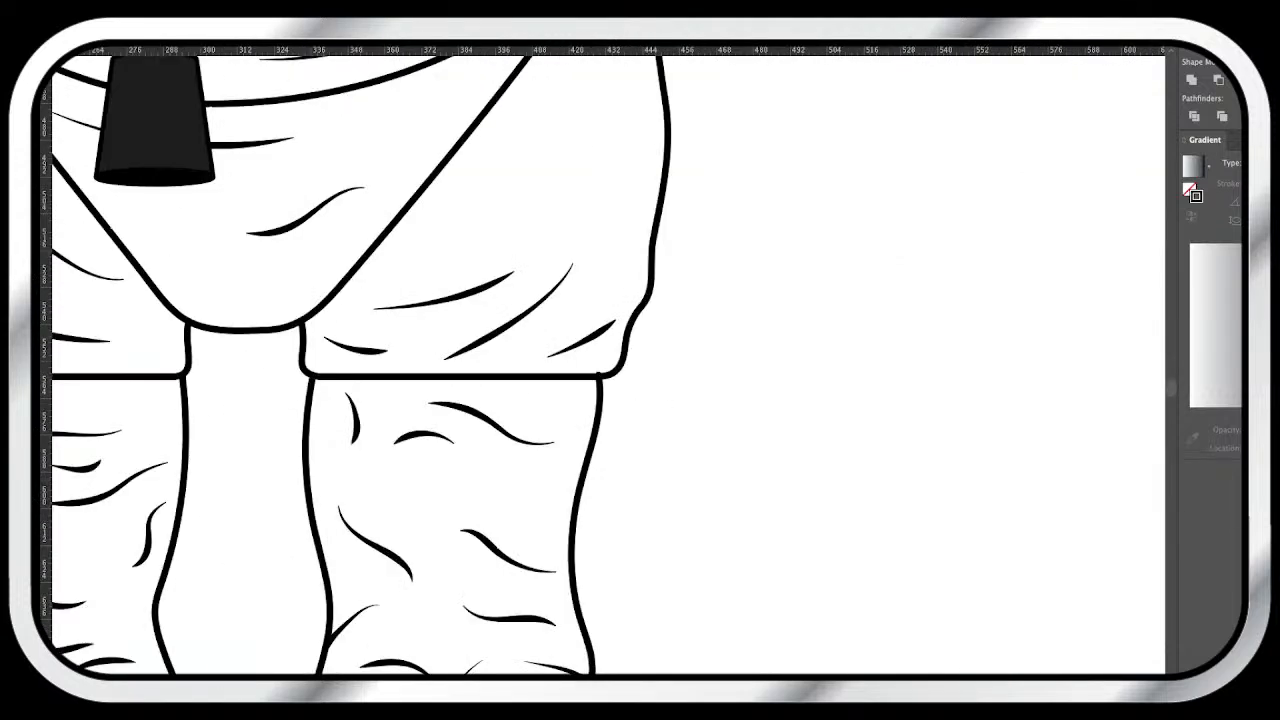
{"action": "scroll", "coordinate": [672, 480], "scroll_direction": "up", "scroll_amount": 3}
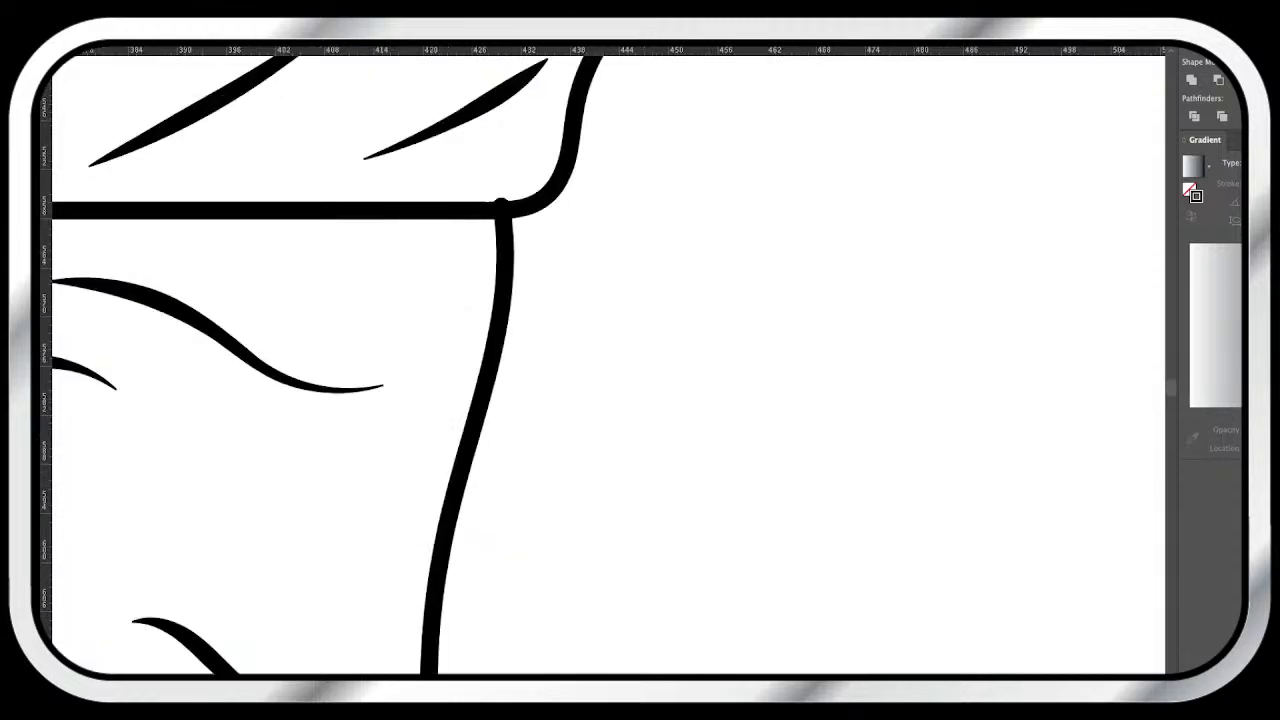
{"action": "left_click", "coordinate": [502, 206]}
{"action": "left_click_drag", "start_coordinate": [502, 206], "coordinate": [501, 210]}
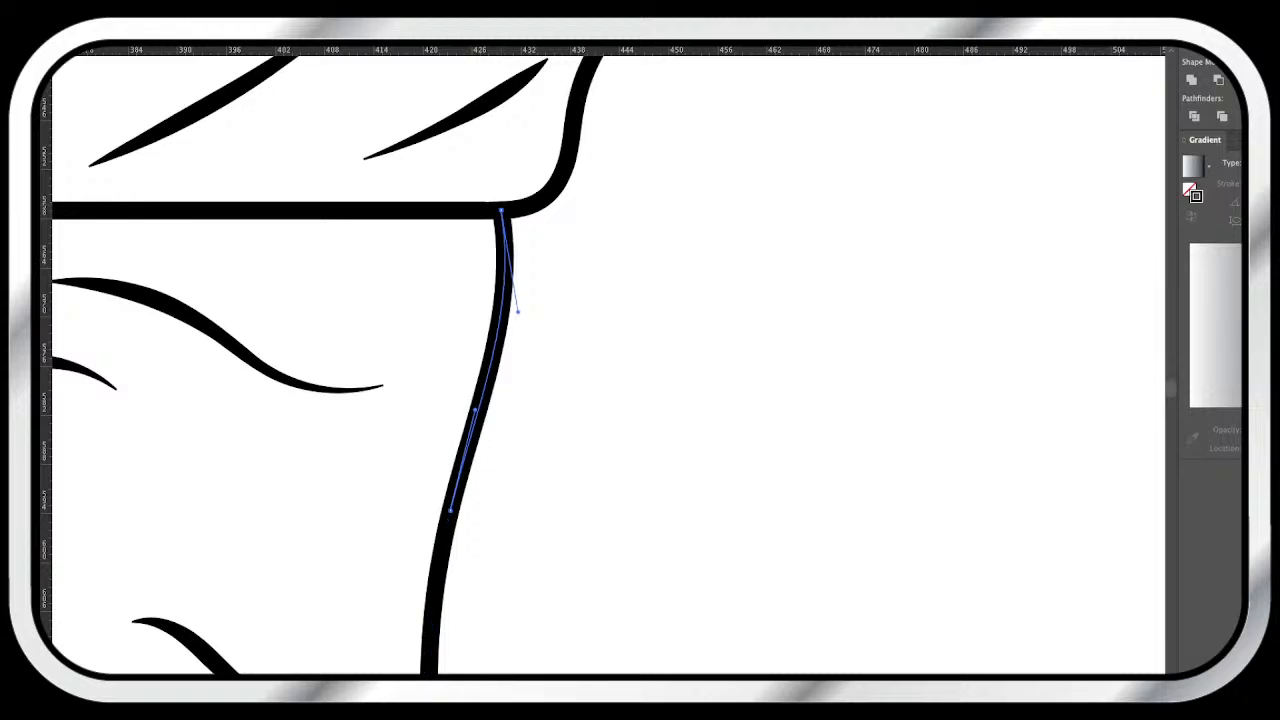
{"action": "key", "text": "super+shift+a"}
{"action": "scroll", "coordinate": [608, 364], "scroll_direction": "left", "scroll_amount": 5}
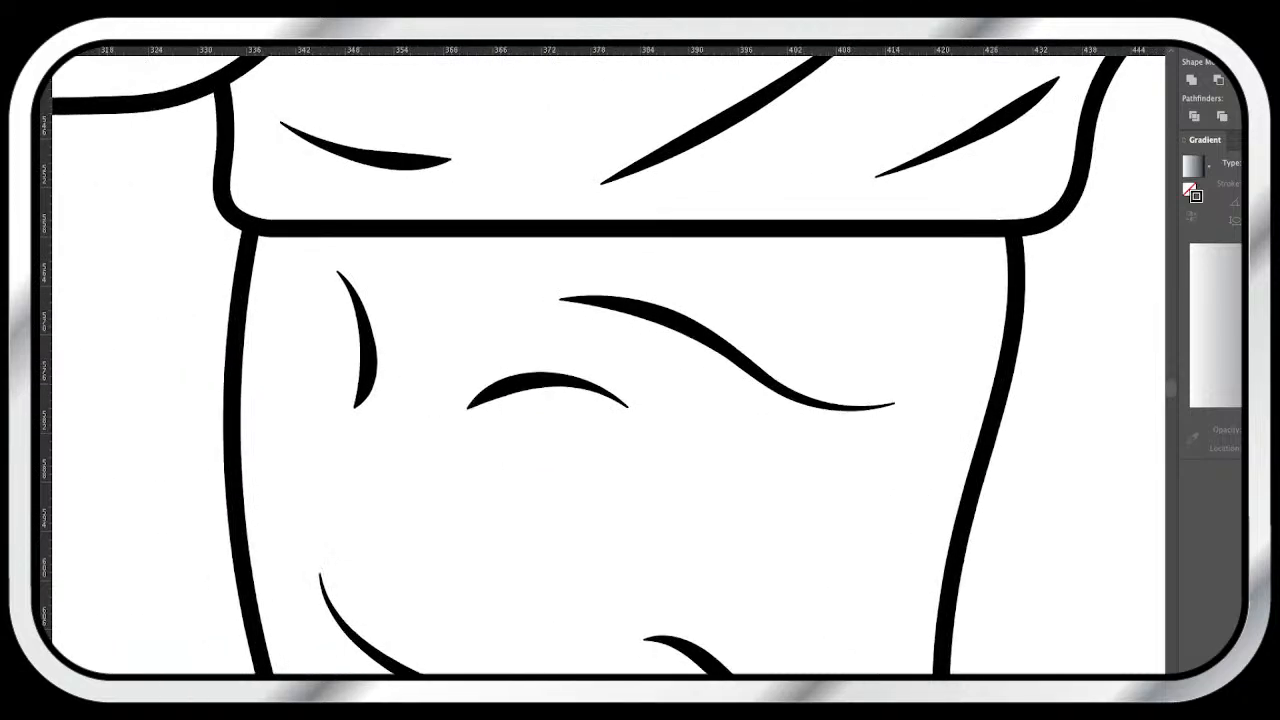
{"action": "scroll", "coordinate": [762, 274], "scroll_direction": "down", "scroll_amount": 3}
{"action": "scroll", "coordinate": [148, 205], "scroll_direction": "up", "scroll_amount": 1}
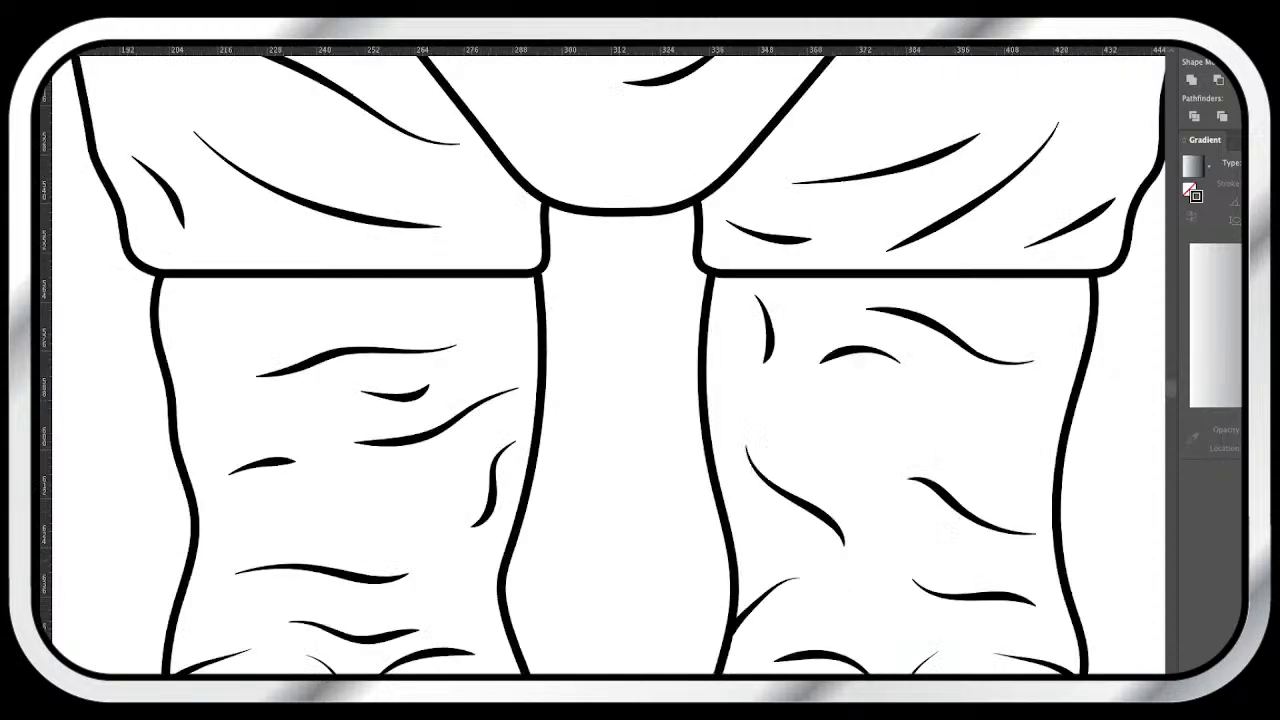
{"action": "scroll", "coordinate": [726, 519], "scroll_direction": "down", "scroll_amount": 2}
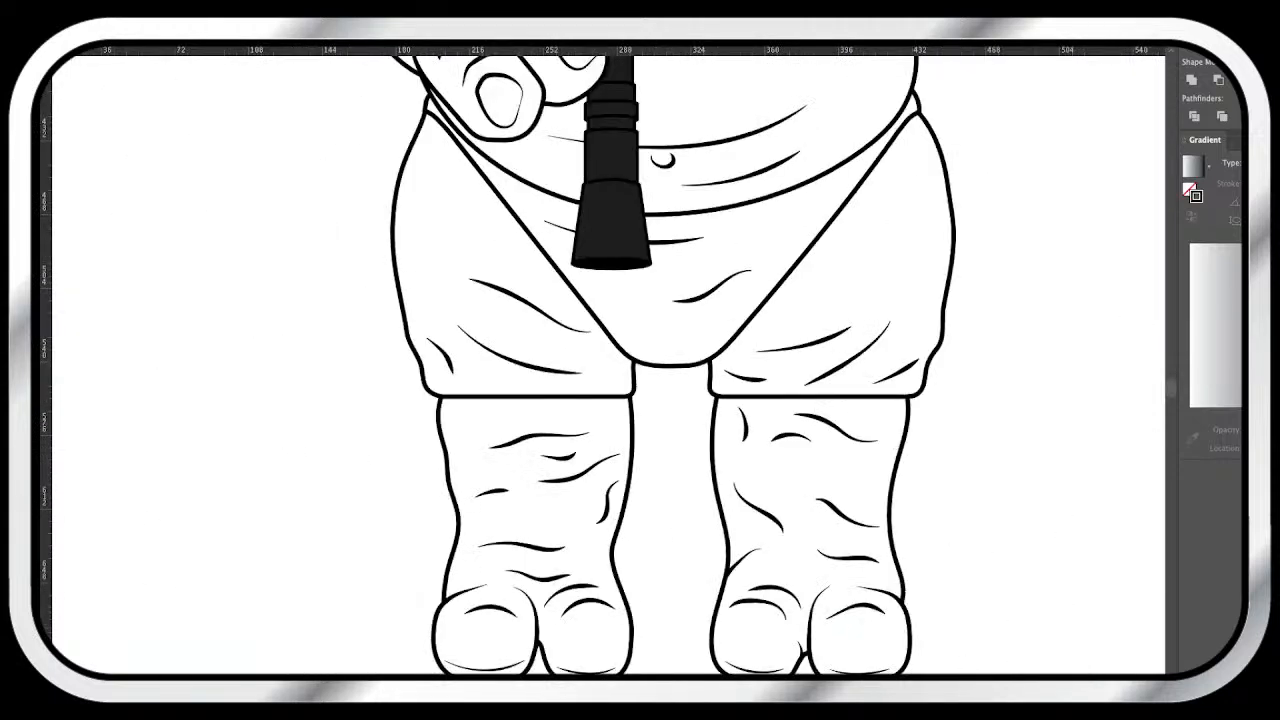
{"action": "scroll", "coordinate": [516, 690], "scroll_direction": "down", "scroll_amount": 1}
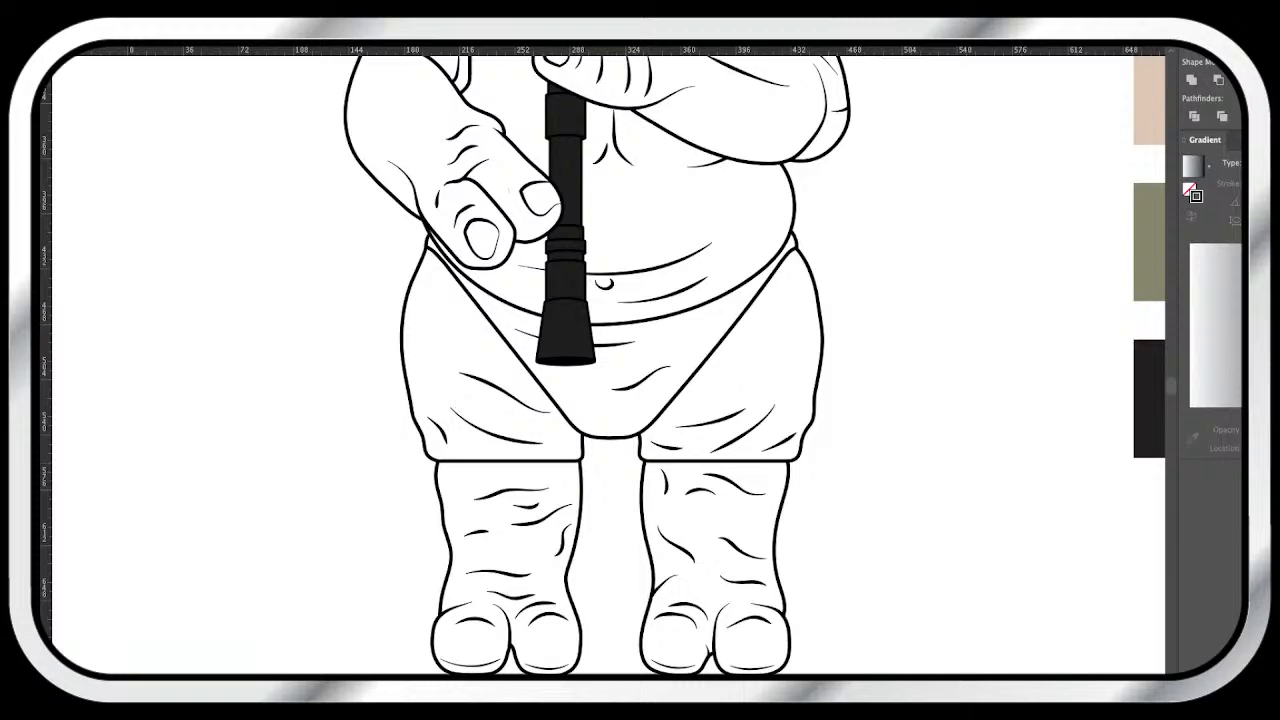
- Fill the large rectangle behind the character with light green
{"action": "scroll", "coordinate": [600, 360], "scroll_direction": "up", "scroll_amount": 5}
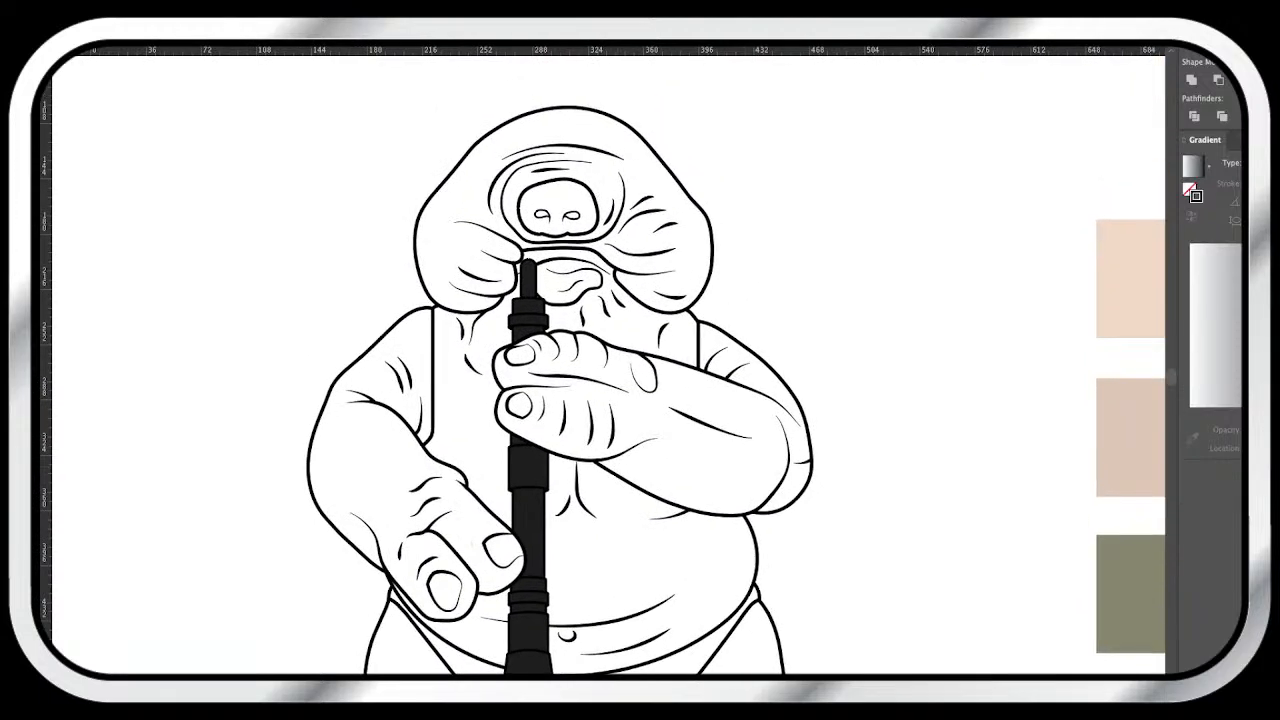
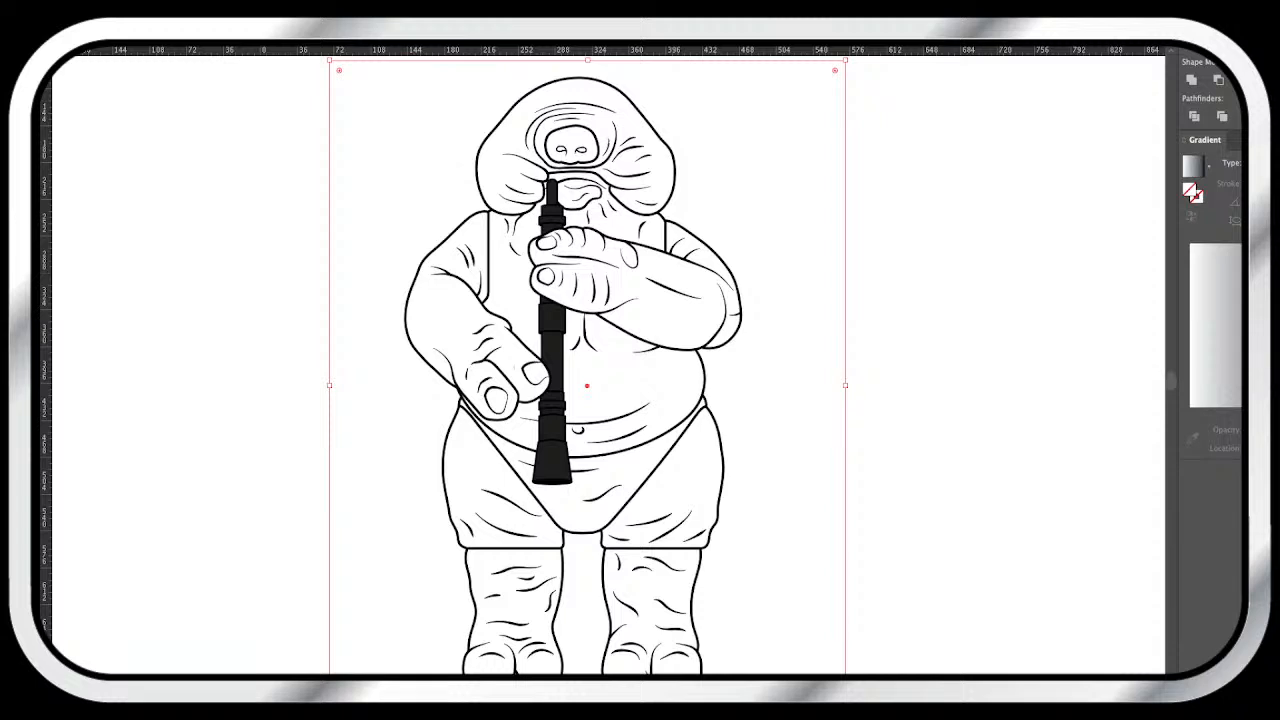
{"action": "key", "text": "comma"}
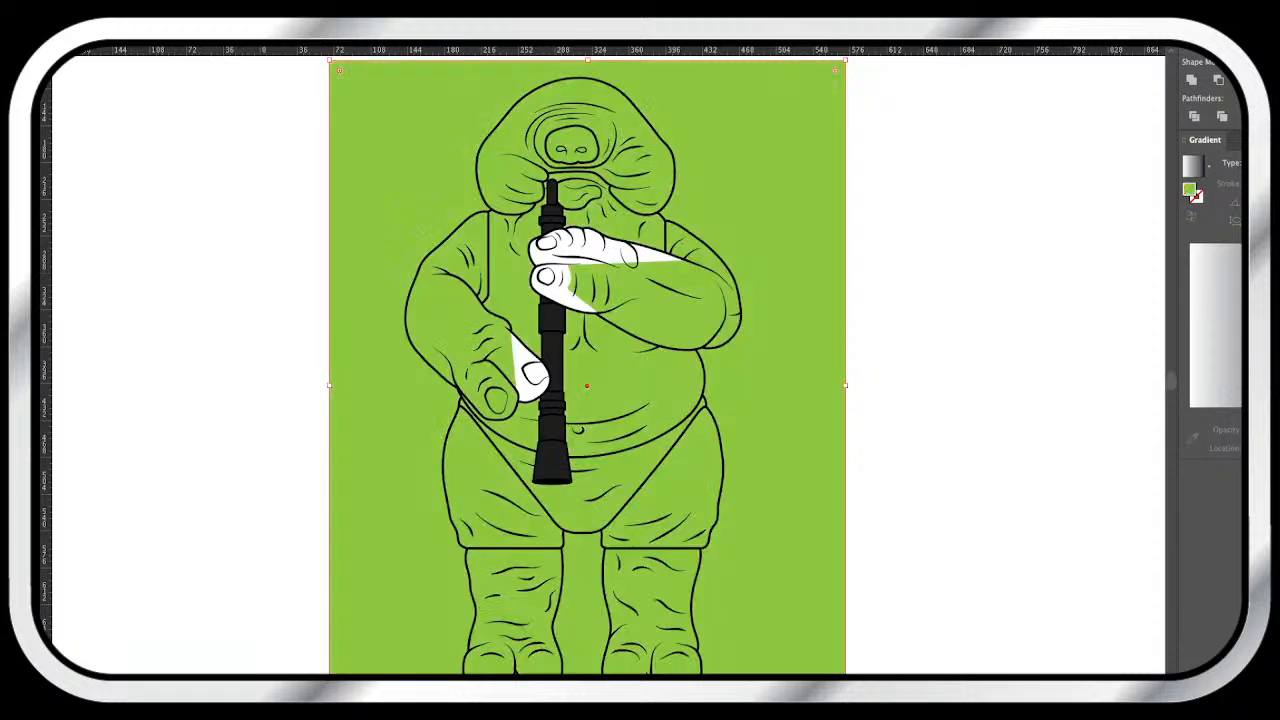
{"action": "key", "text": "ctrl+shift+a"}
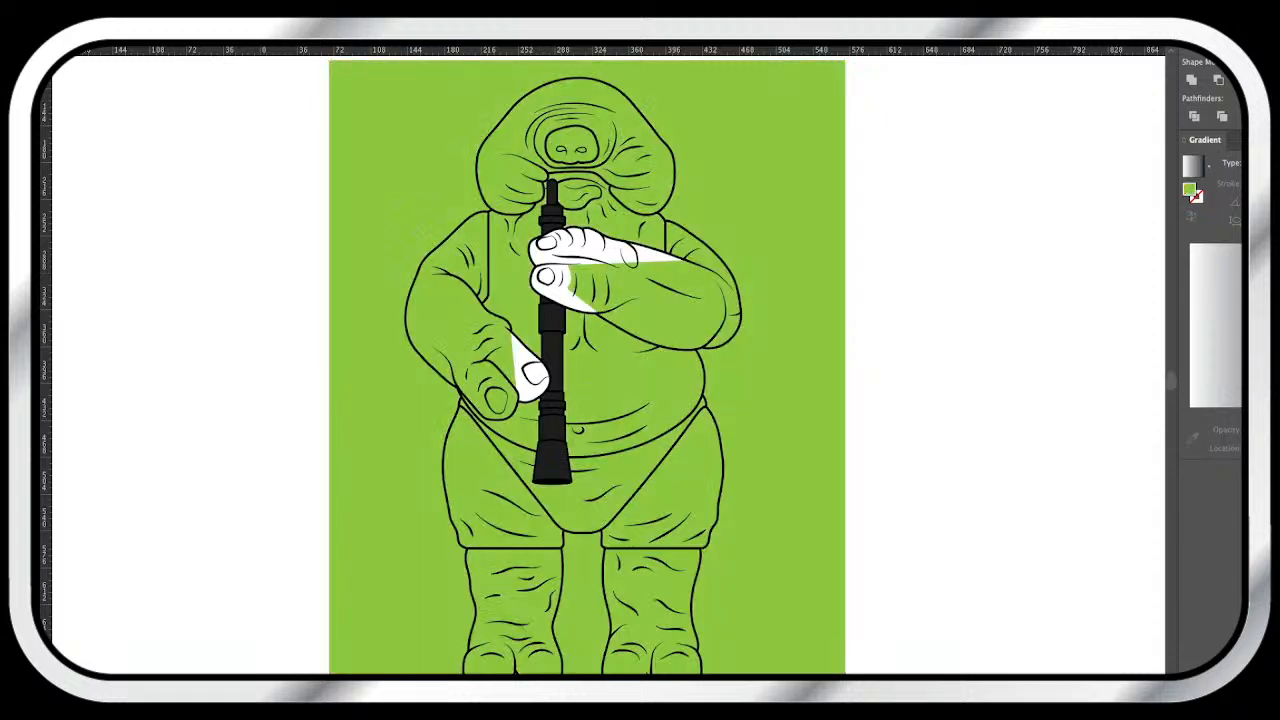
{"action": "left_click", "coordinate": [528, 362]}
{"action": "left_click", "coordinate": [655, 258], "text": "shift"}
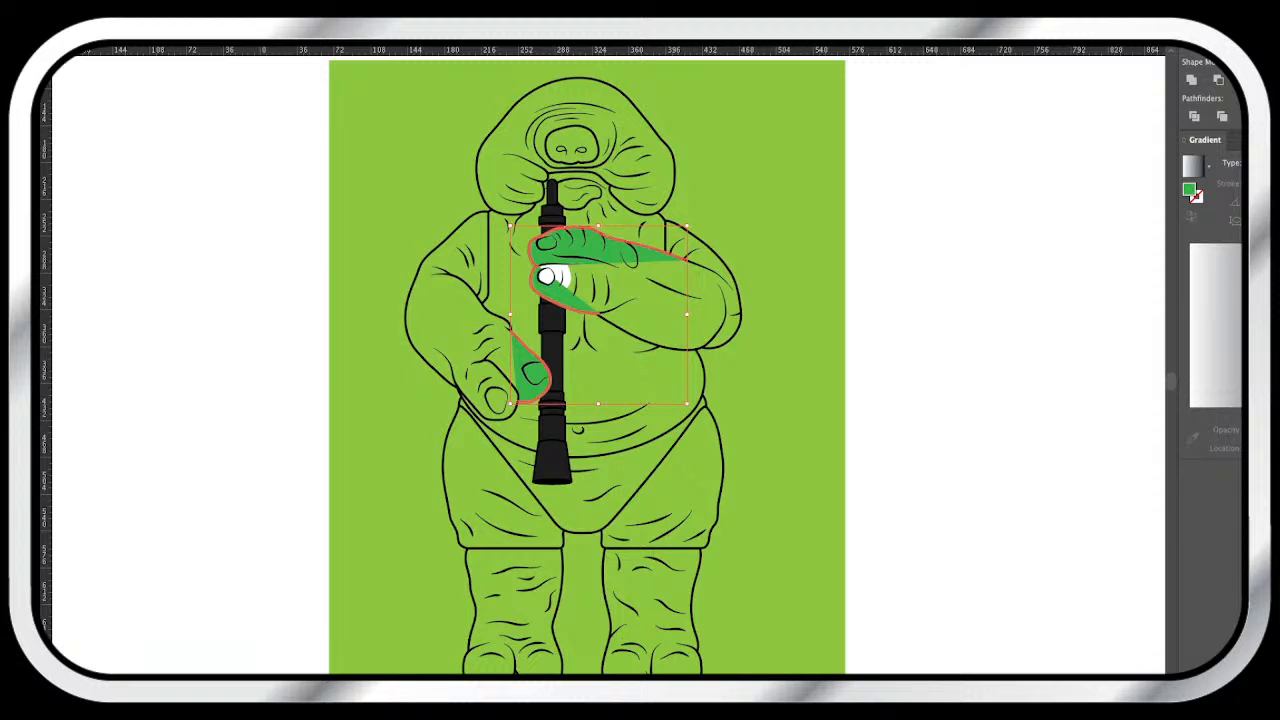
{"action": "key", "text": "Delete"}
{"action": "left_click", "coordinate": [547, 277]}
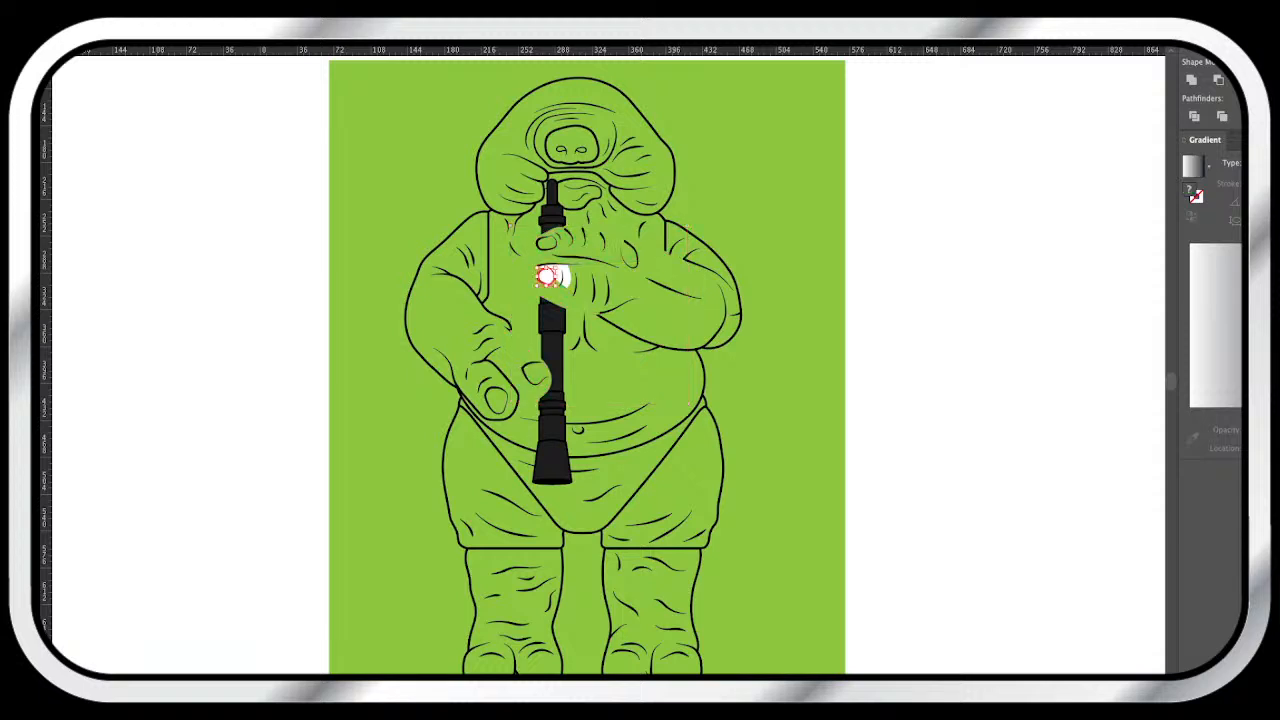
{"action": "key", "text": "ctrl+z"}
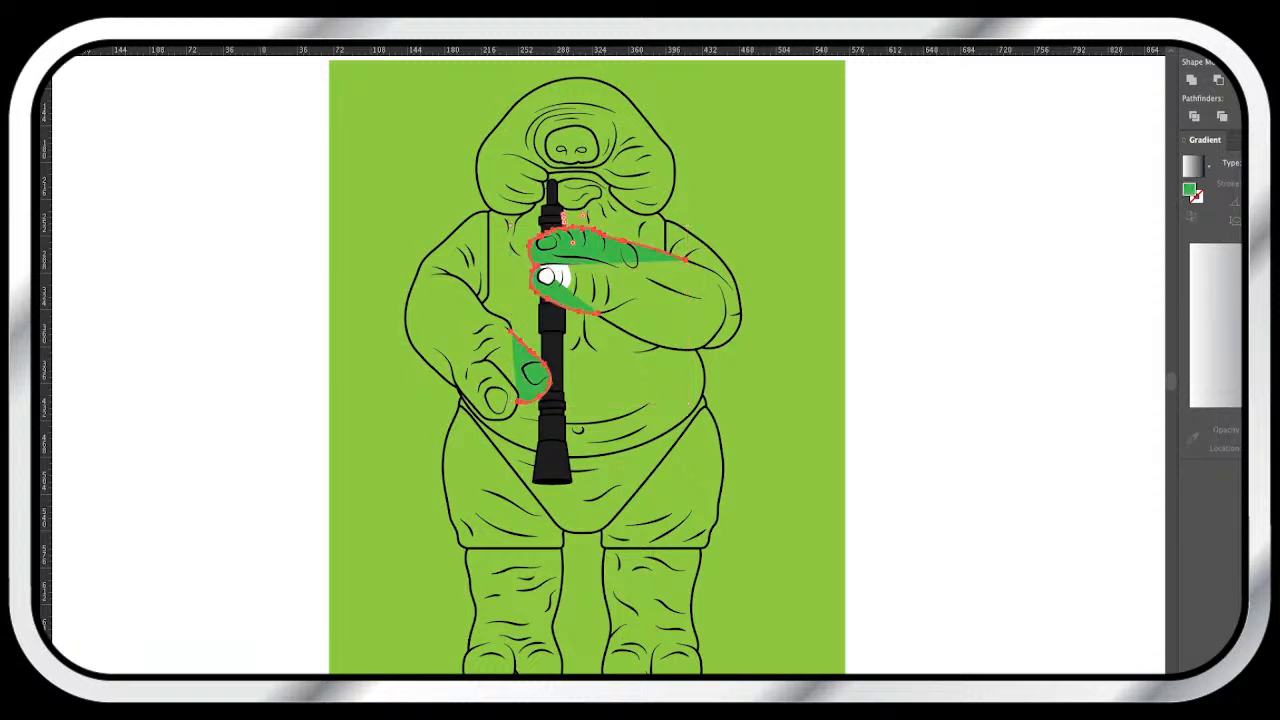
{"action": "key", "text": "ctrl+shift+a"}
{"action": "left_click", "coordinate": [380, 150]}
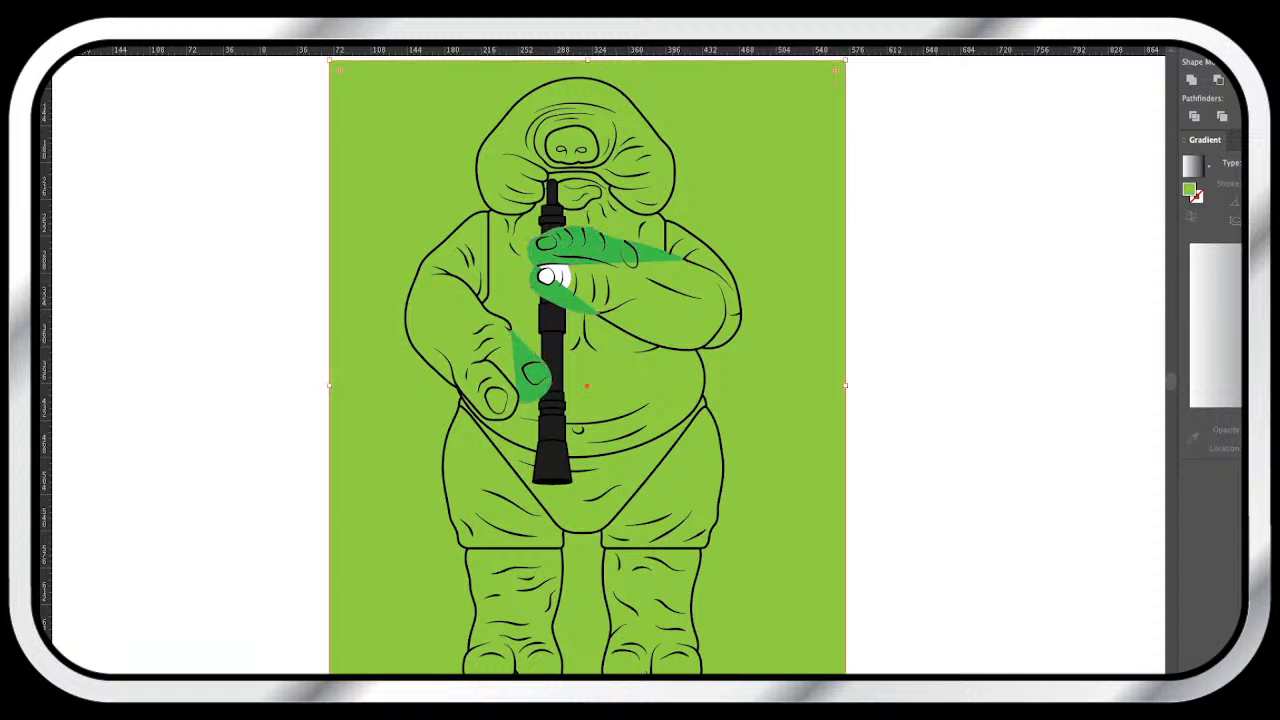
{"action": "key", "text": "ctrl+shift+z"}
- Recolour the raised hand's white patches and lower fingernail with the same light green as the backdrop
{"action": "key", "text": "ctrl+equal"}
{"action": "key", "text": "ctrl+equal"}
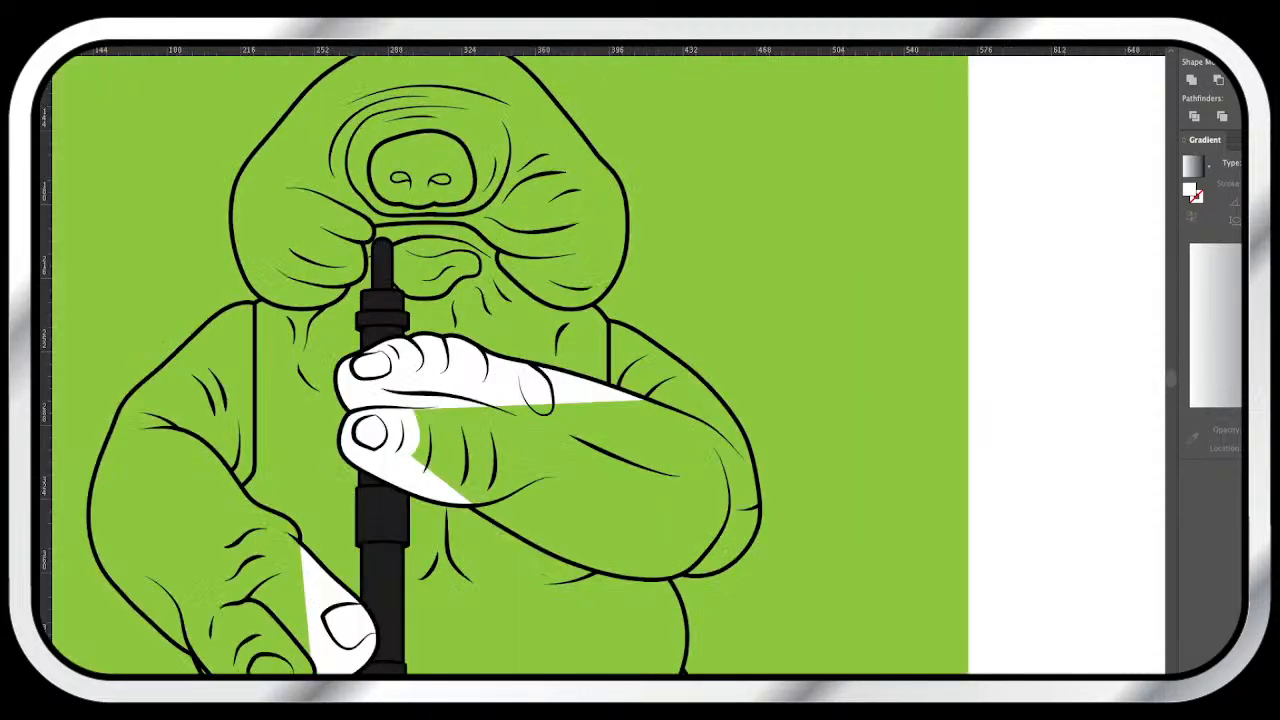
{"action": "scroll", "coordinate": [608, 364], "scroll_direction": "down", "scroll_amount": 2}
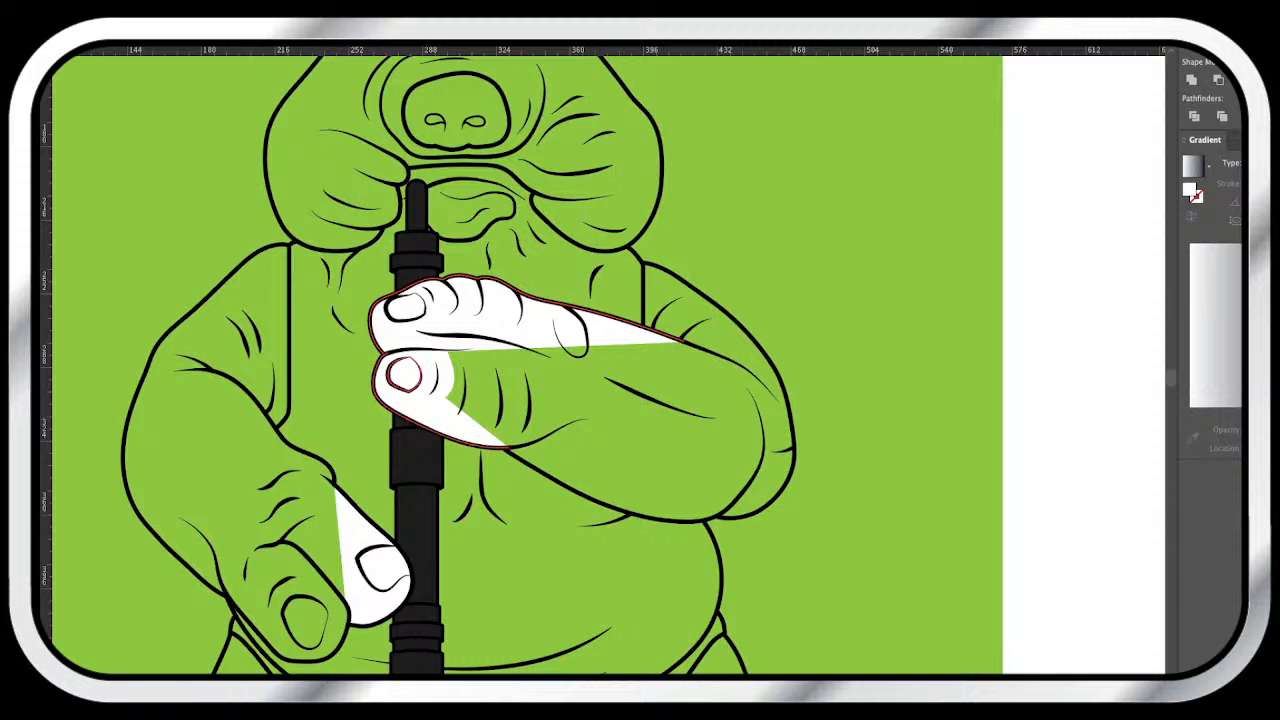
{"action": "left_click", "coordinate": [388, 378]}
{"action": "key", "text": "i"}
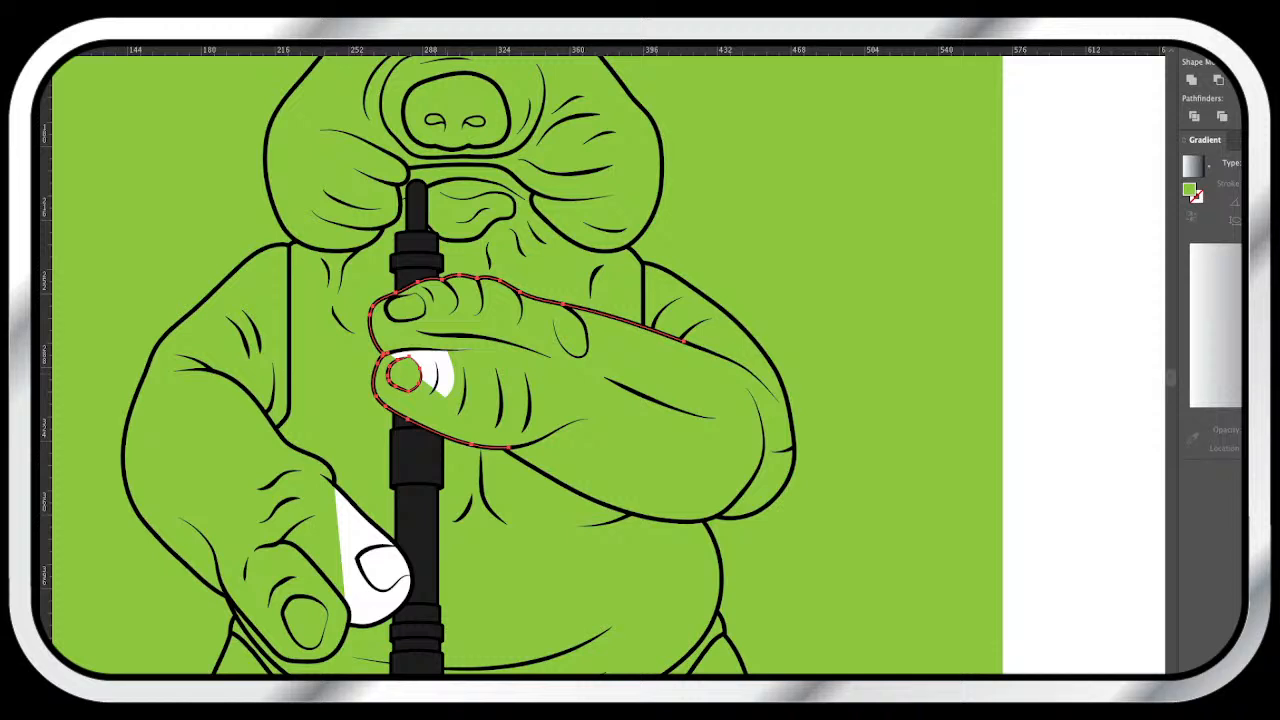
{"action": "left_click", "coordinate": [440, 376]}
{"action": "key", "text": "i"}
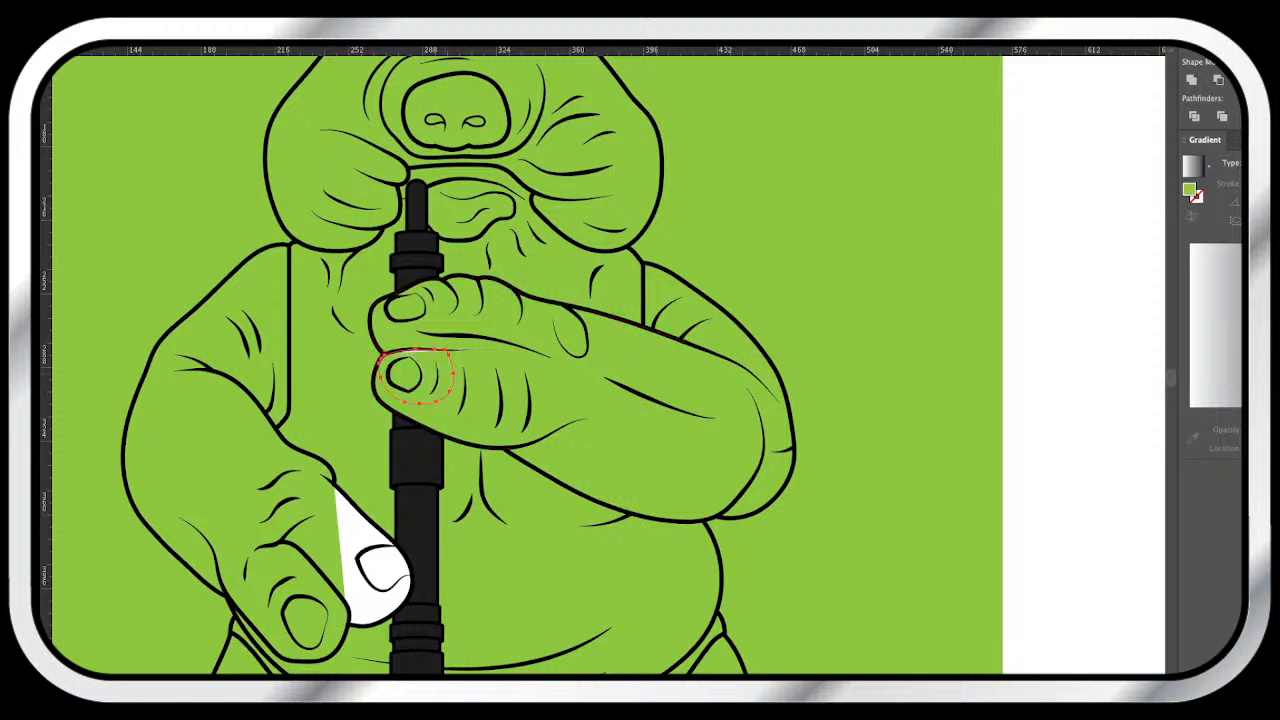
{"action": "key", "text": "ctrl+shift+a"}
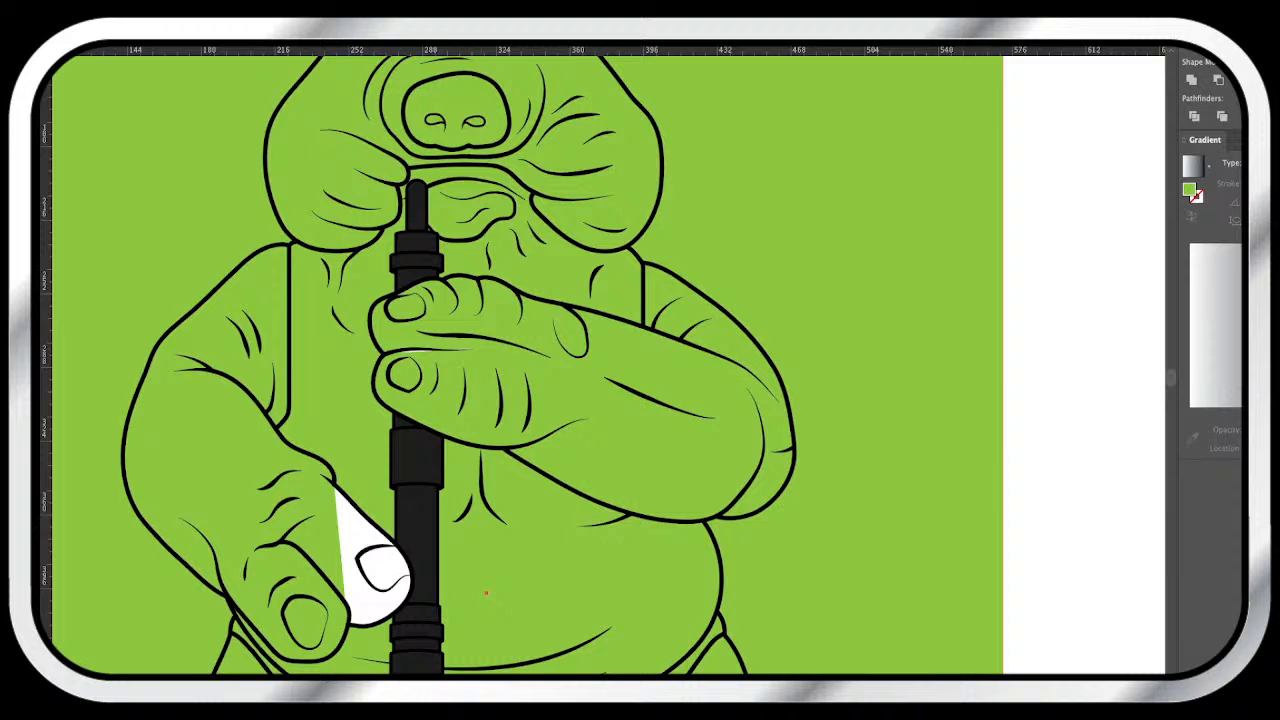
{"action": "left_click", "coordinate": [428, 350]}
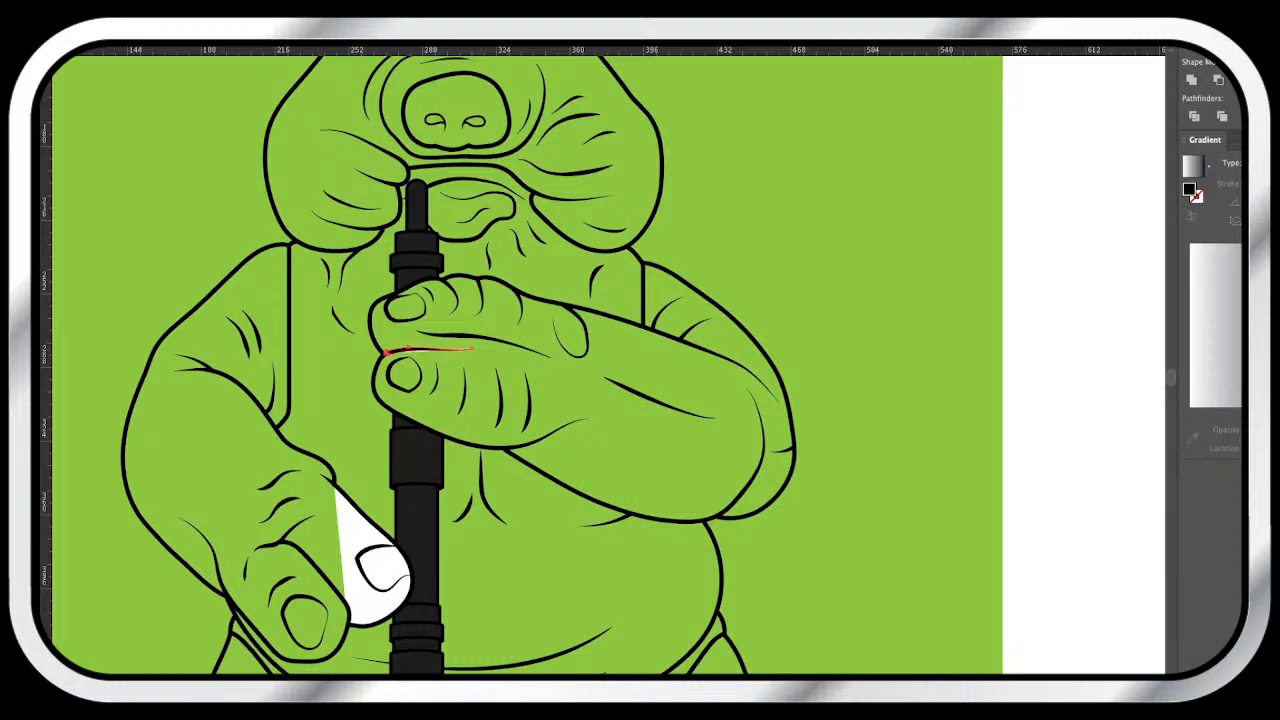
{"action": "key", "text": "ctrl+shift+a"}
{"action": "left_click", "coordinate": [428, 350]}
{"action": "key", "text": "ctrl+shift+a"}
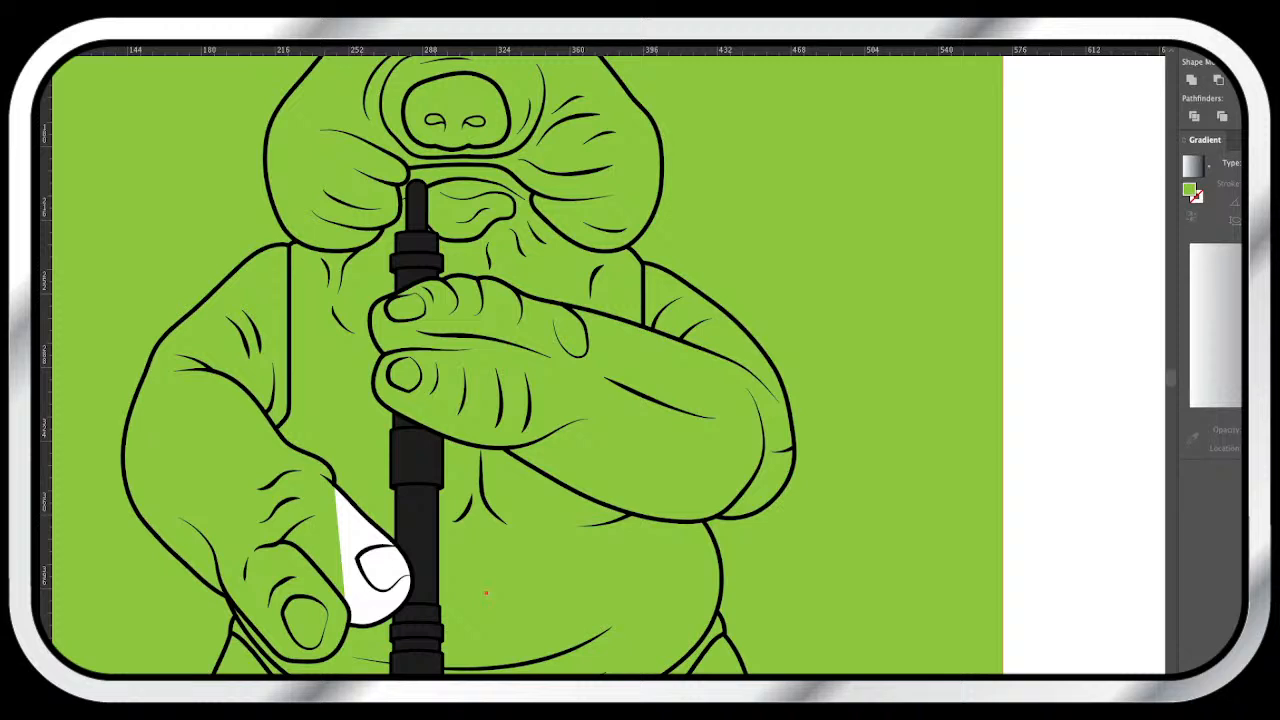
{"action": "left_click", "coordinate": [428, 349]}
- Recolour the white finger patch on the lower hand with the backdrop's light green
{"action": "left_click", "coordinate": [364, 528]}
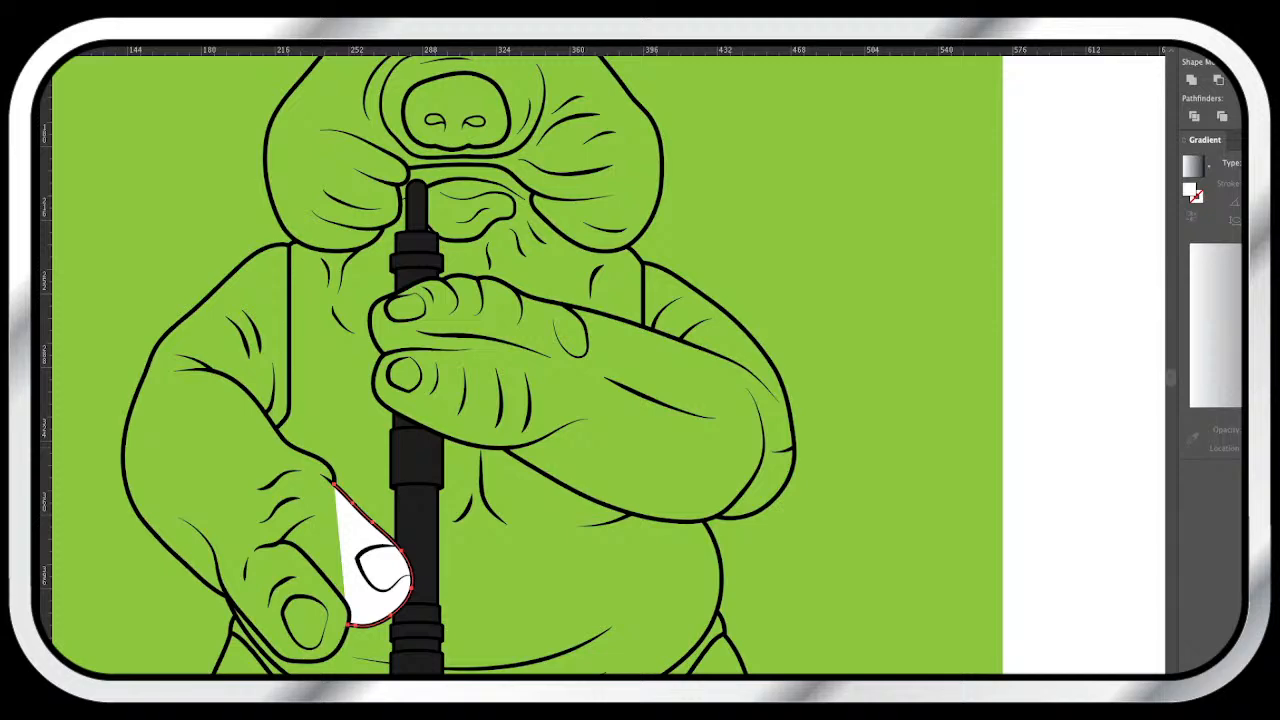
{"action": "left_click", "coordinate": [486, 593]}
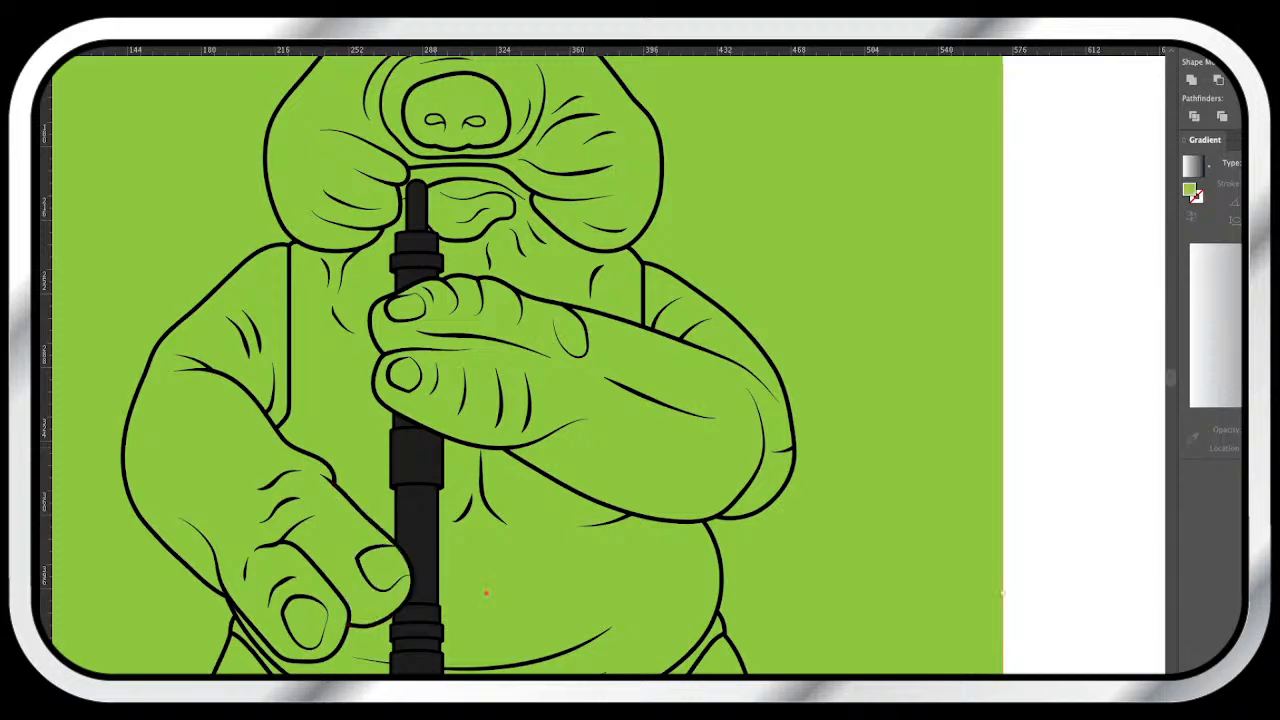
- Examine the paths of the character and instrument in outline view
{"action": "key", "text": "ctrl+y"}
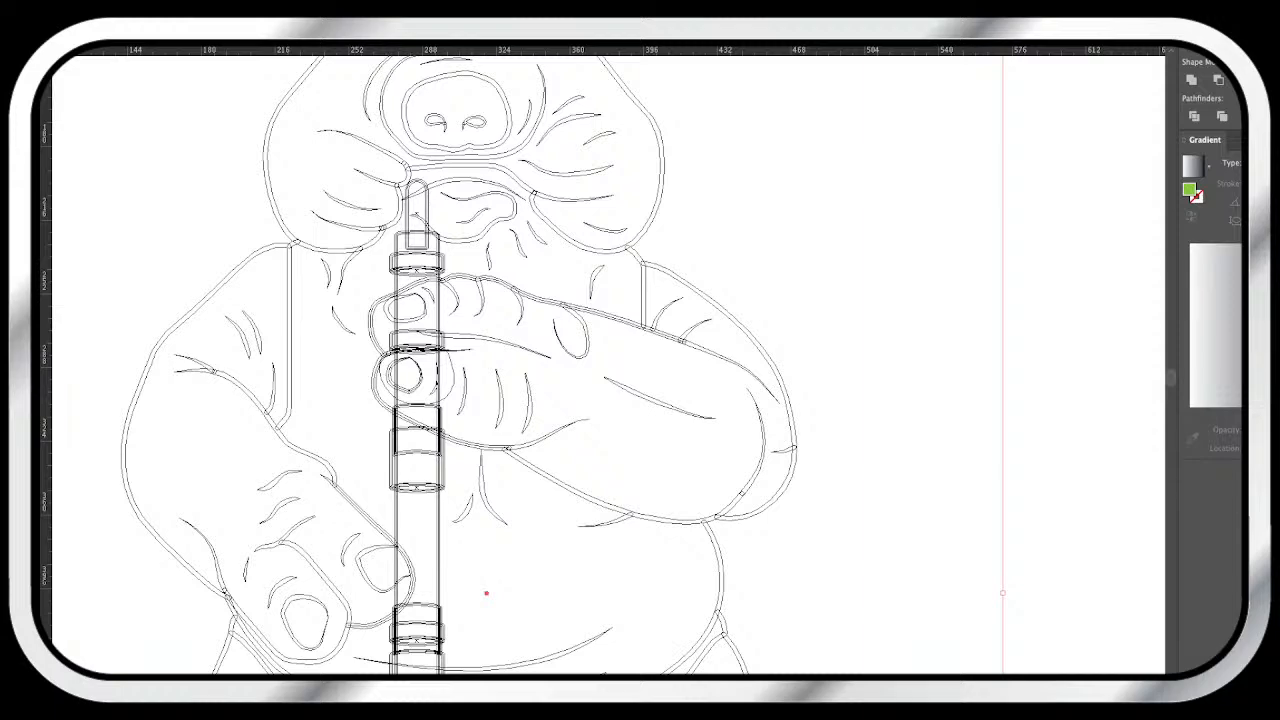
{"action": "key", "text": "ctrl+y"}
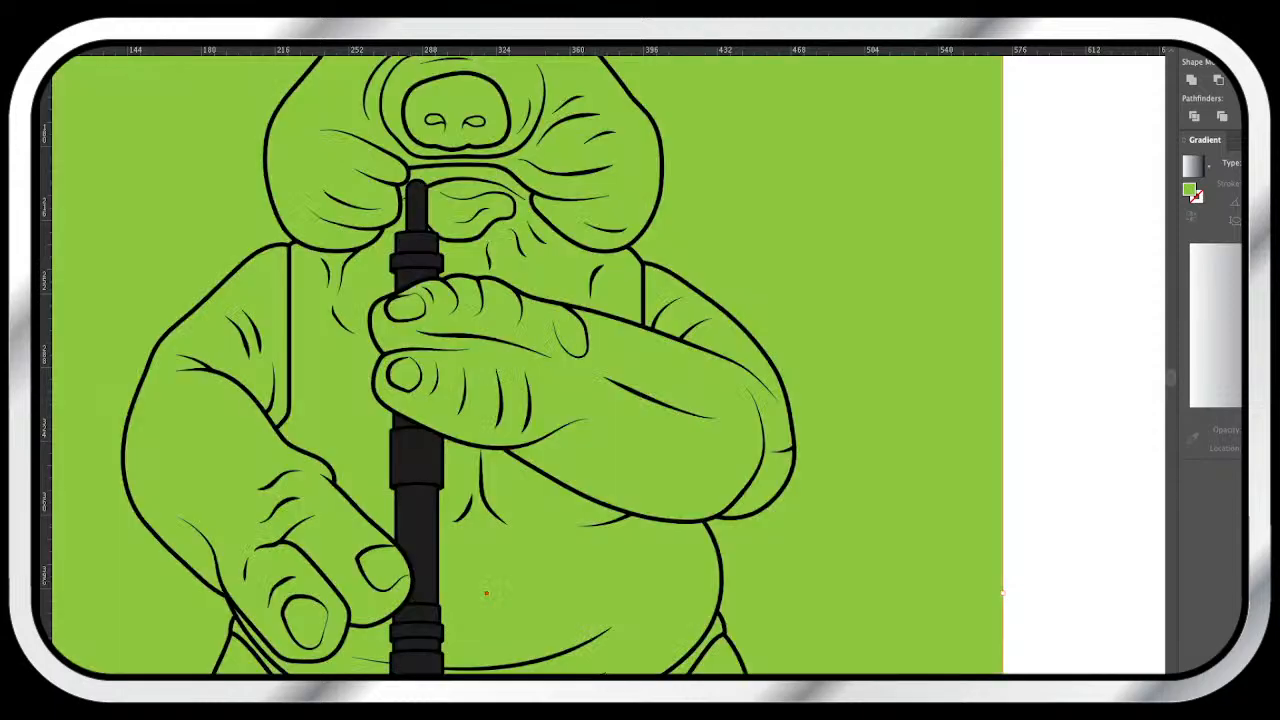
{"action": "key", "text": "ctrl+y"}
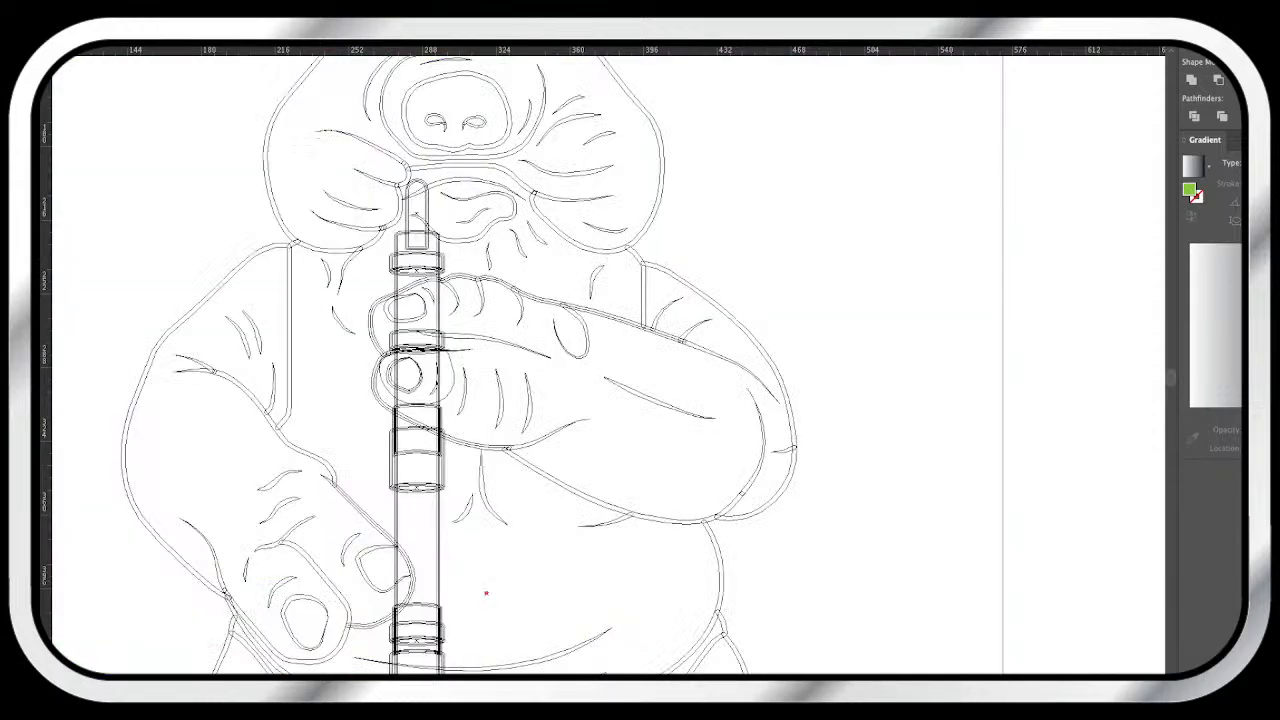
{"action": "key", "text": "ctrl+0"}
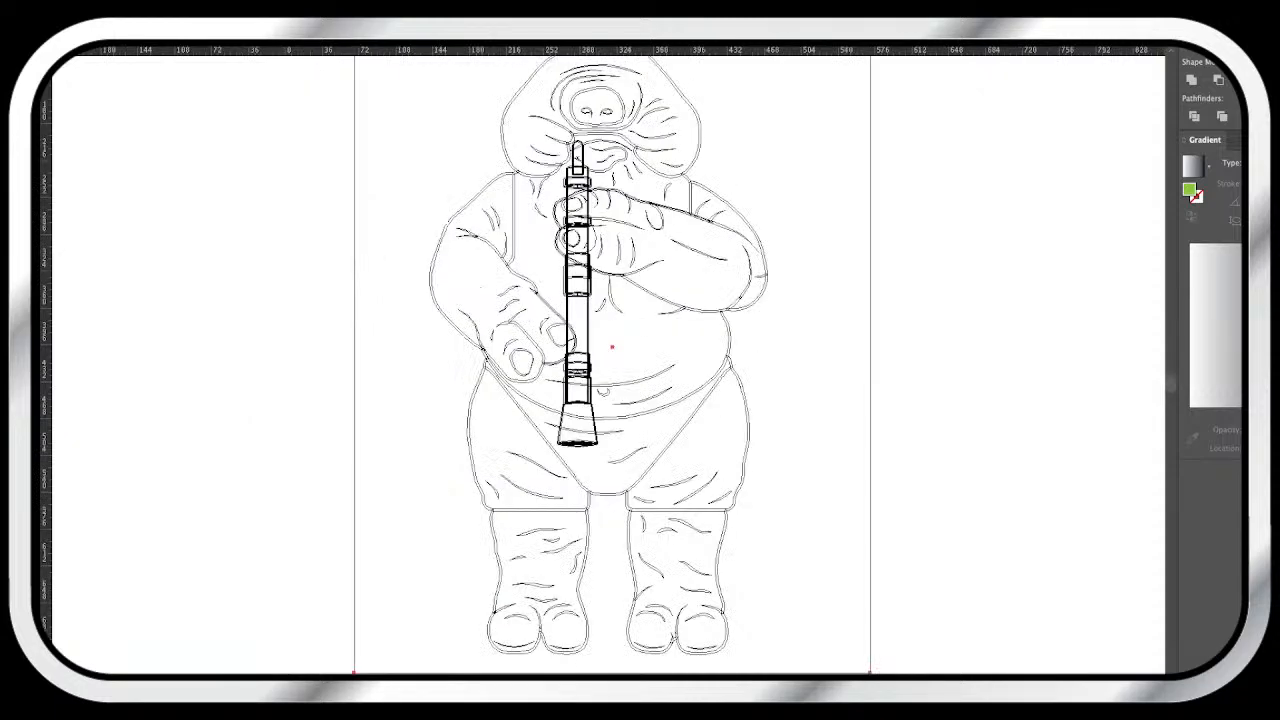
{"action": "scroll", "coordinate": [608, 364], "scroll_direction": "up", "scroll_amount": 2}
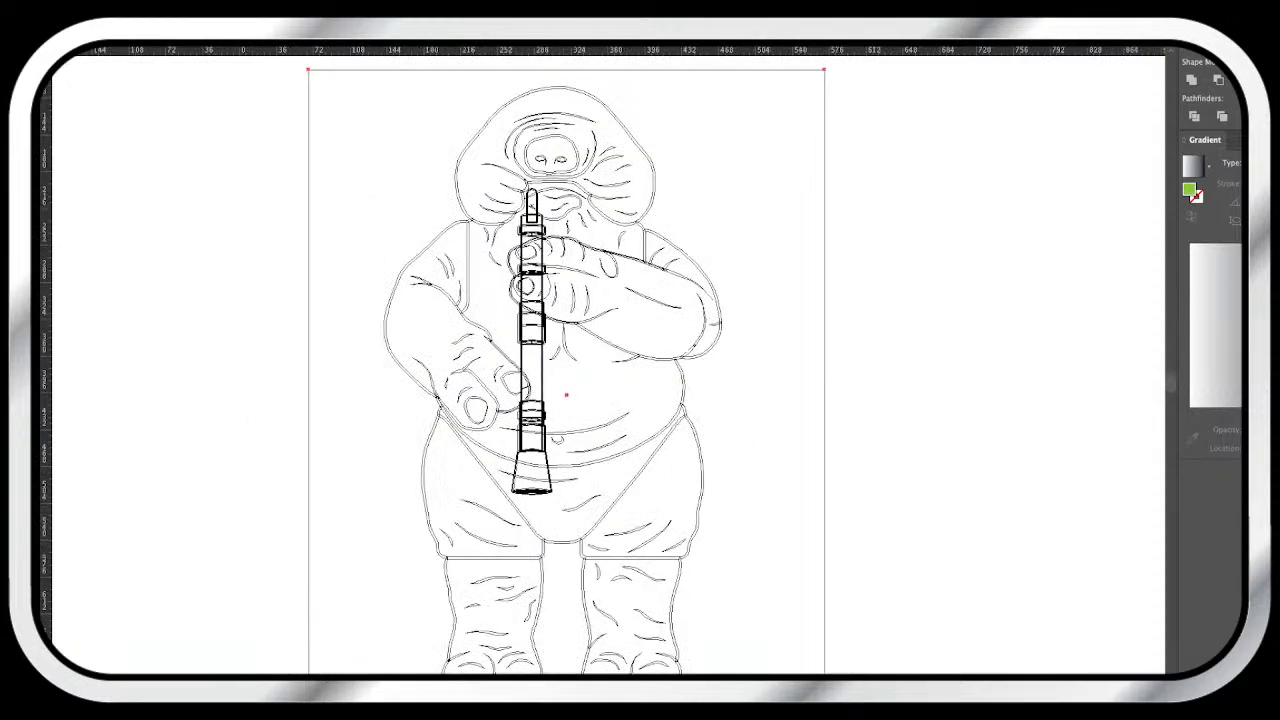
{"action": "key", "text": "ctrl+y"}
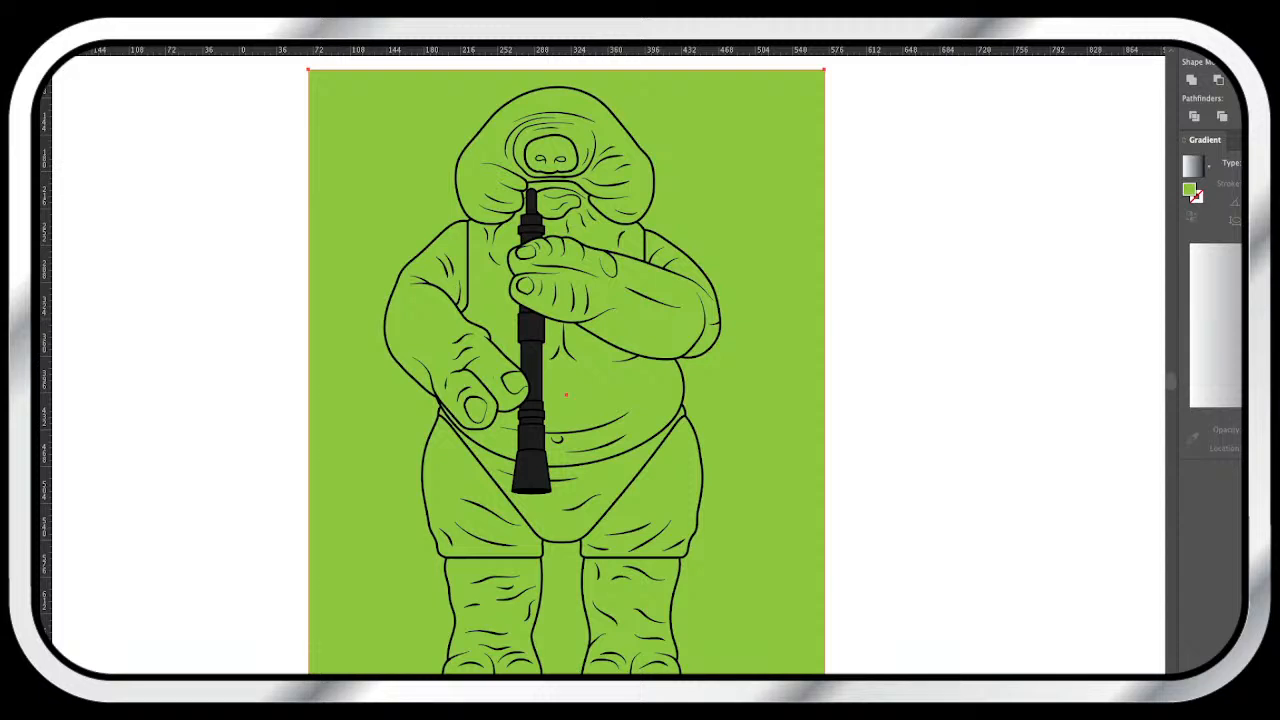
{"action": "key", "text": "ctrl+shift+a"}
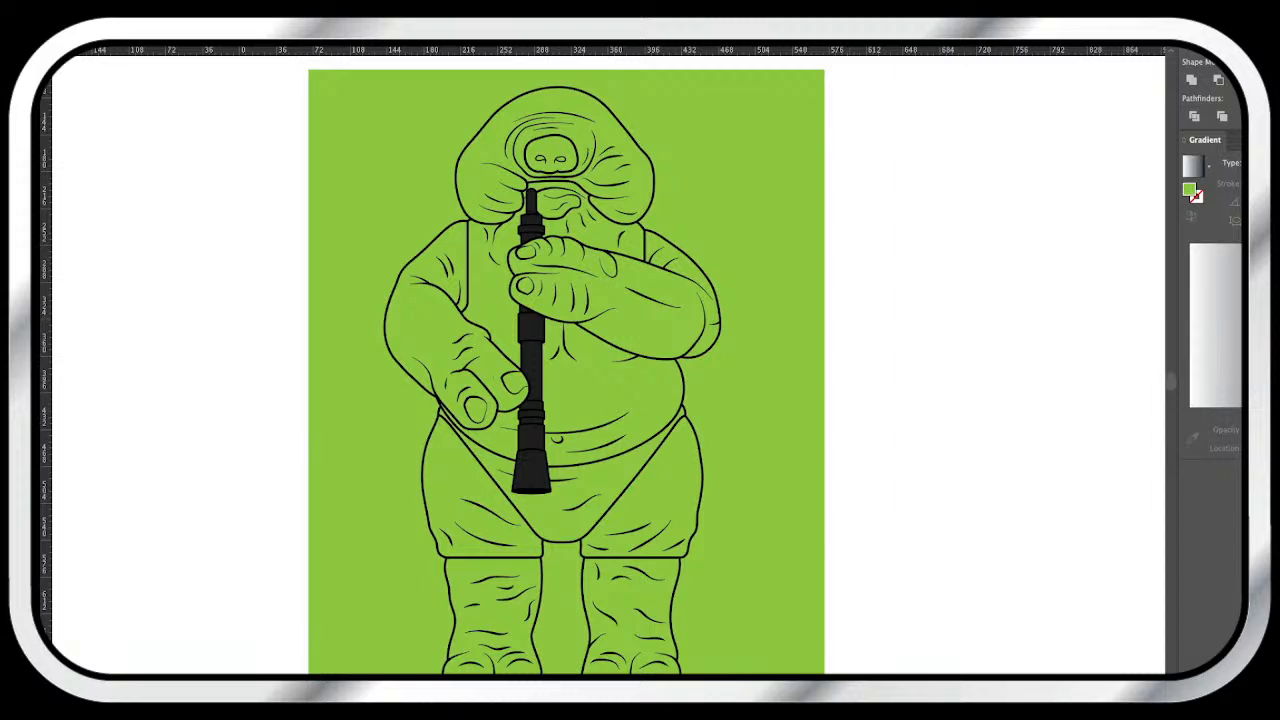
- Divide the green backdrop, line art and instrument into separate pieces with the Pathfinder
{"action": "left_click_drag", "start_coordinate": [290, 75], "coordinate": [560, 670]}
{"action": "left_click_drag", "start_coordinate": [845, 670], "coordinate": [845, 672]}
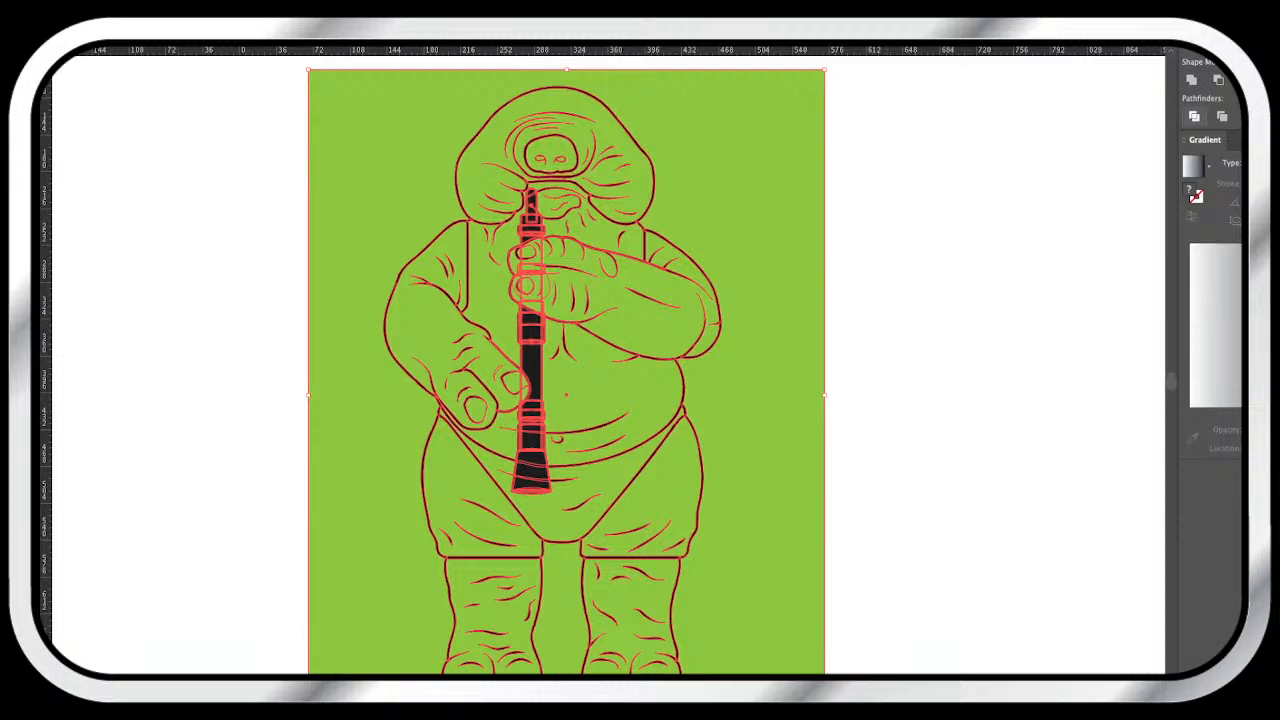
{"action": "left_click", "coordinate": [1194, 116]}
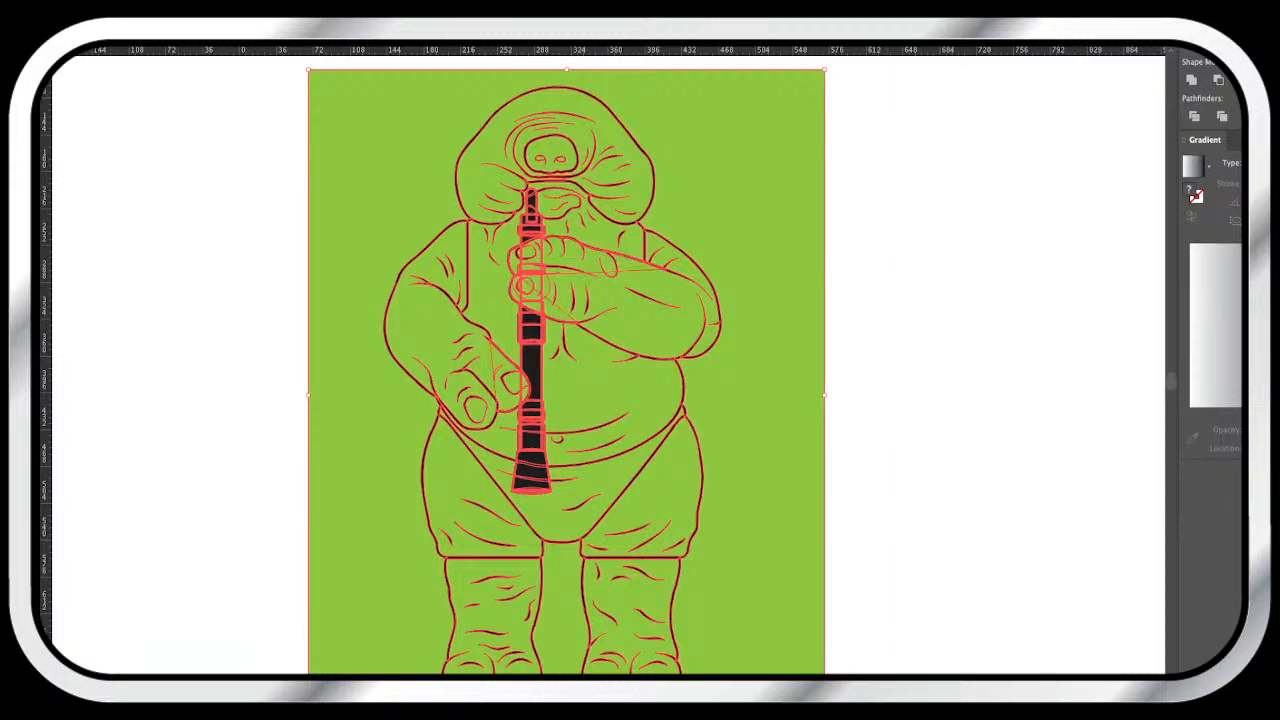
- Delete the green background piece outside the character's silhouette
{"action": "key", "text": "super+shift+a"}
{"action": "left_click", "coordinate": [370, 150]}
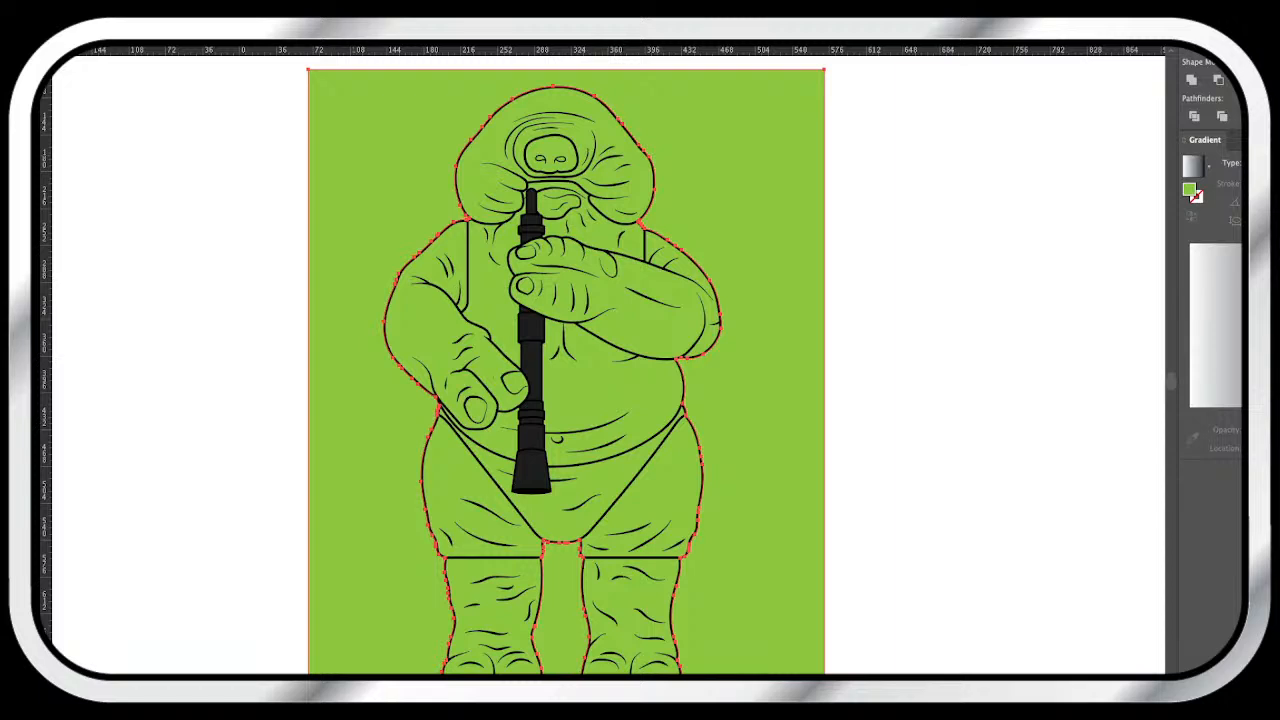
{"action": "key", "text": "Delete"}
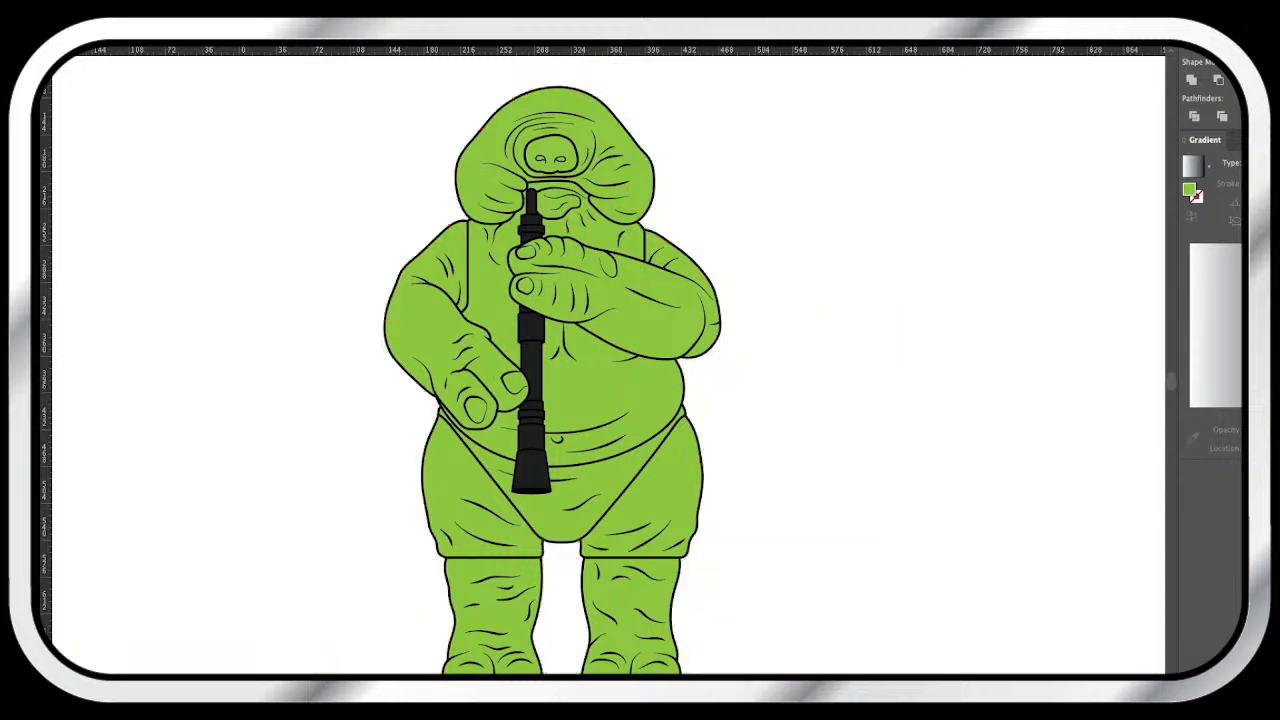
{"action": "scroll", "coordinate": [608, 364], "scroll_direction": "right", "scroll_amount": 1}
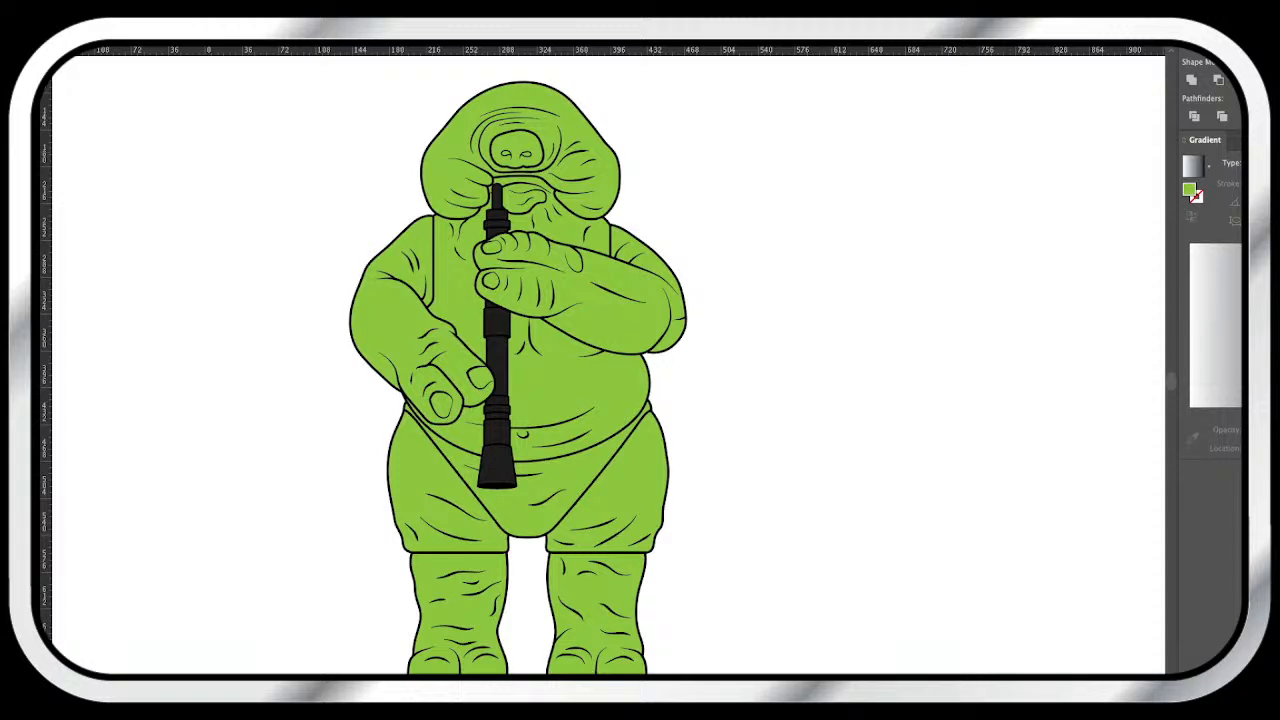
{"action": "key", "text": "ctrl+a"}
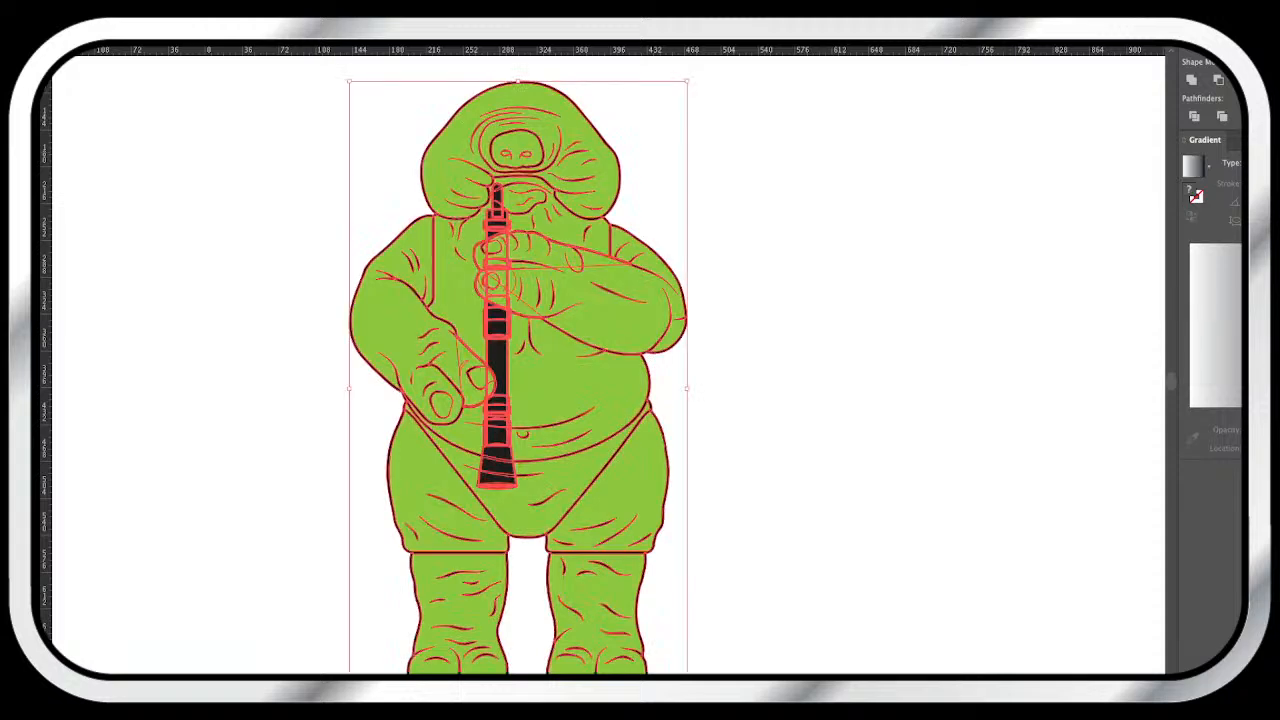
{"action": "key", "text": "ctrl+shift+a"}
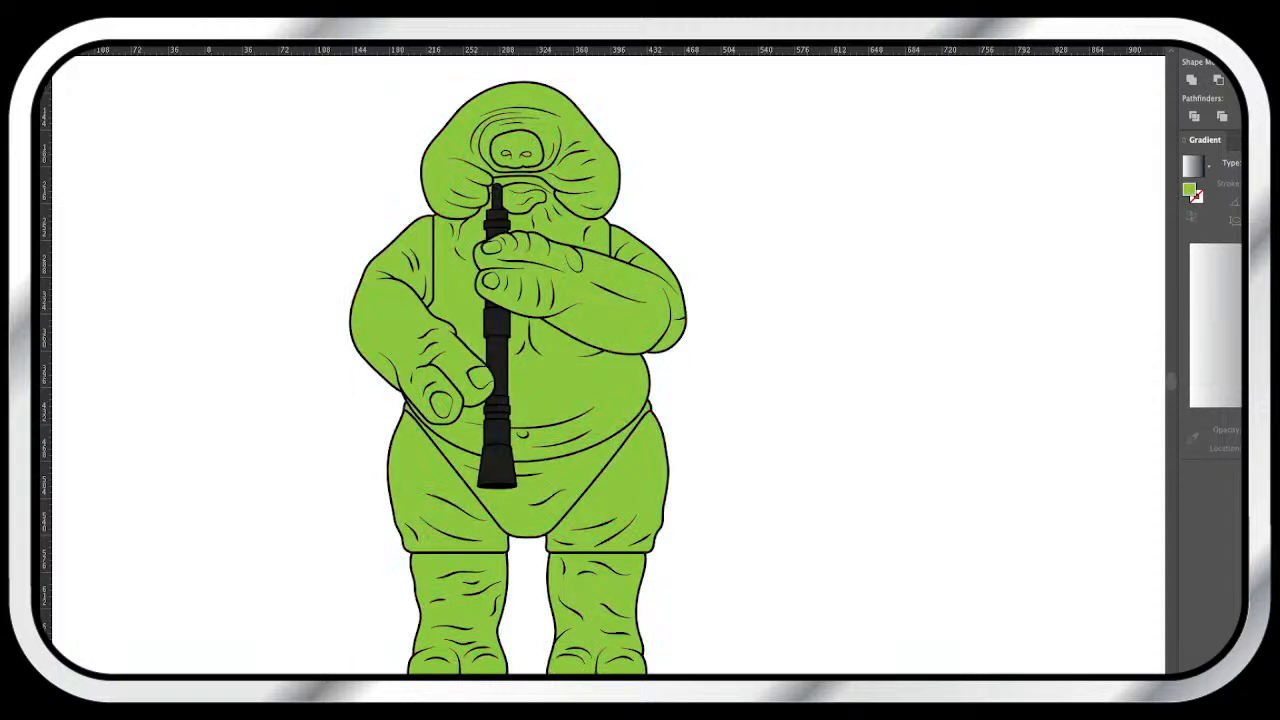
- Separate all the black line art from the green fills by cutting it and pasting it back in place
{"action": "left_click", "coordinate": [366, 270]}
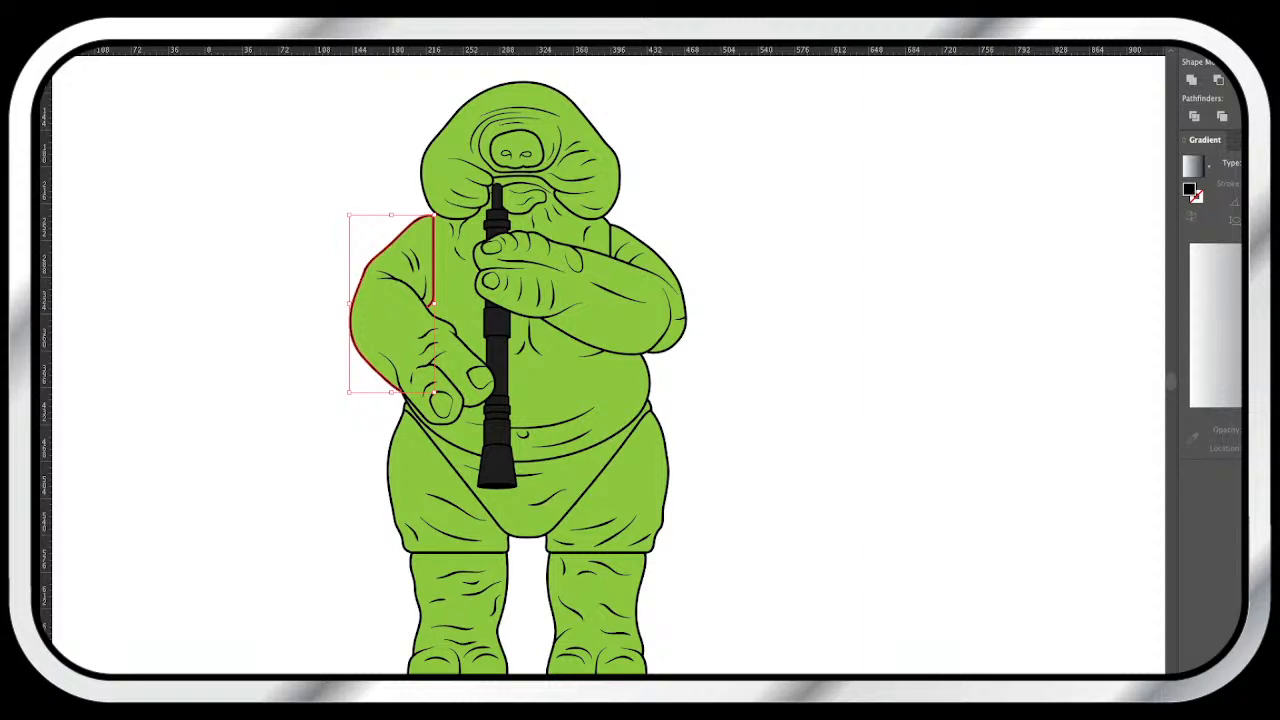
{"action": "key", "text": "ctrl+a"}
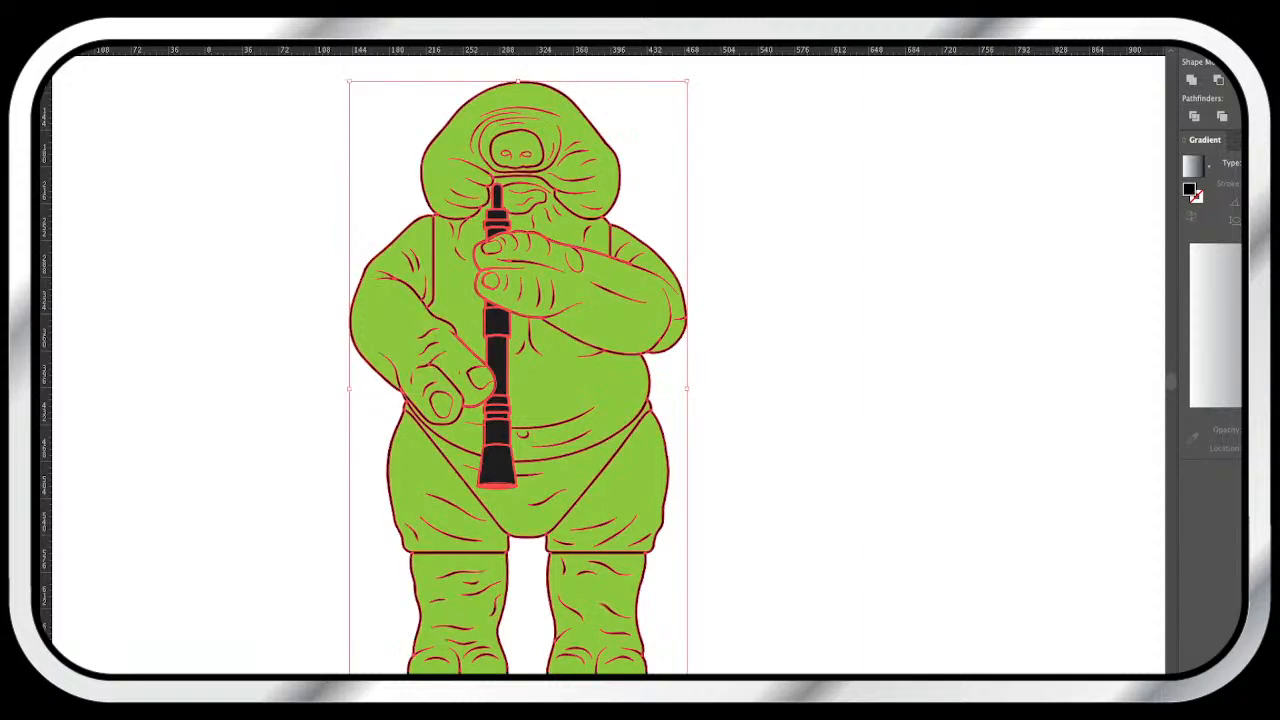
{"action": "key", "text": "ctrl+shift+a"}
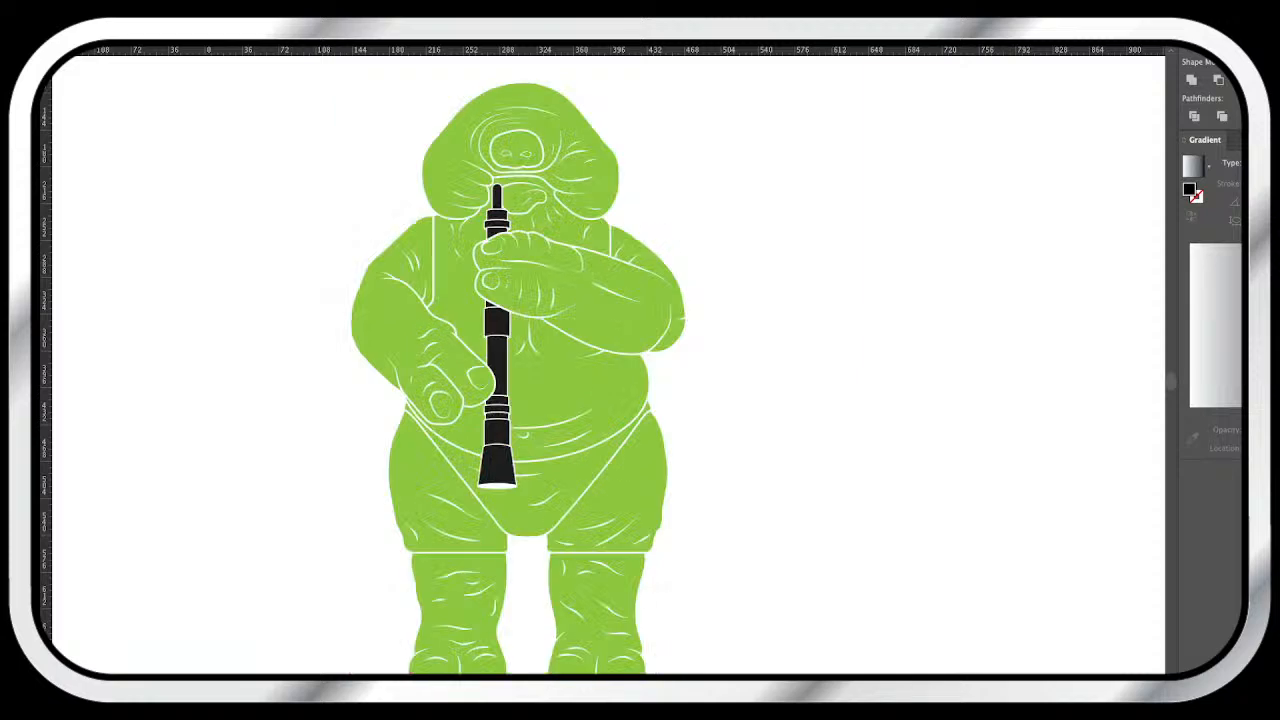
{"action": "key", "text": "ctrl+a"}
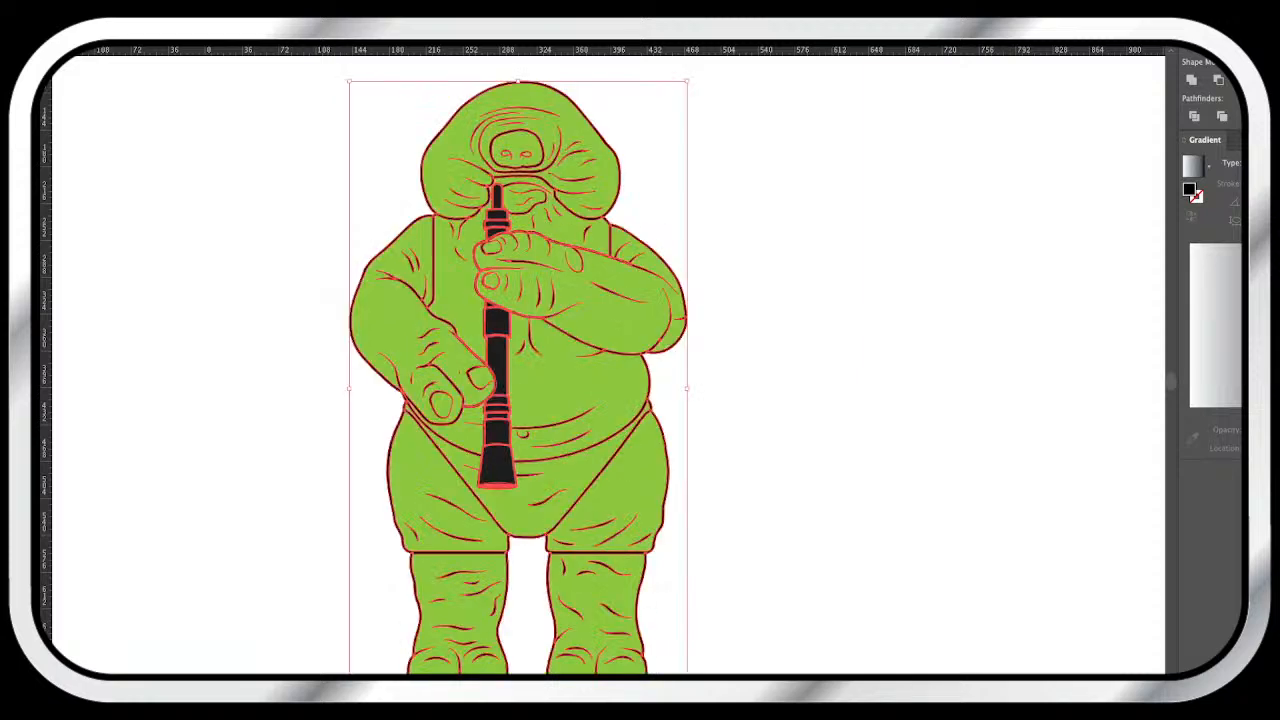
{"action": "key", "text": "ctrl+g"}
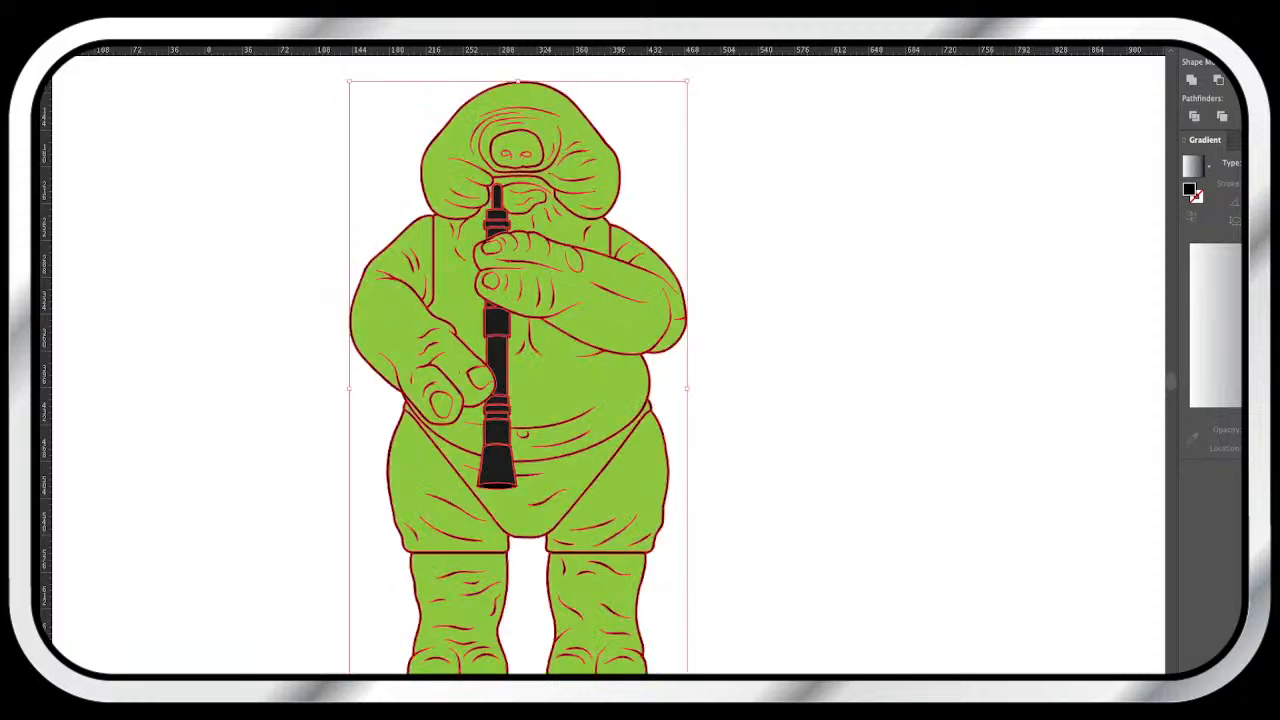
{"action": "key", "text": "ctrl+shift+a"}
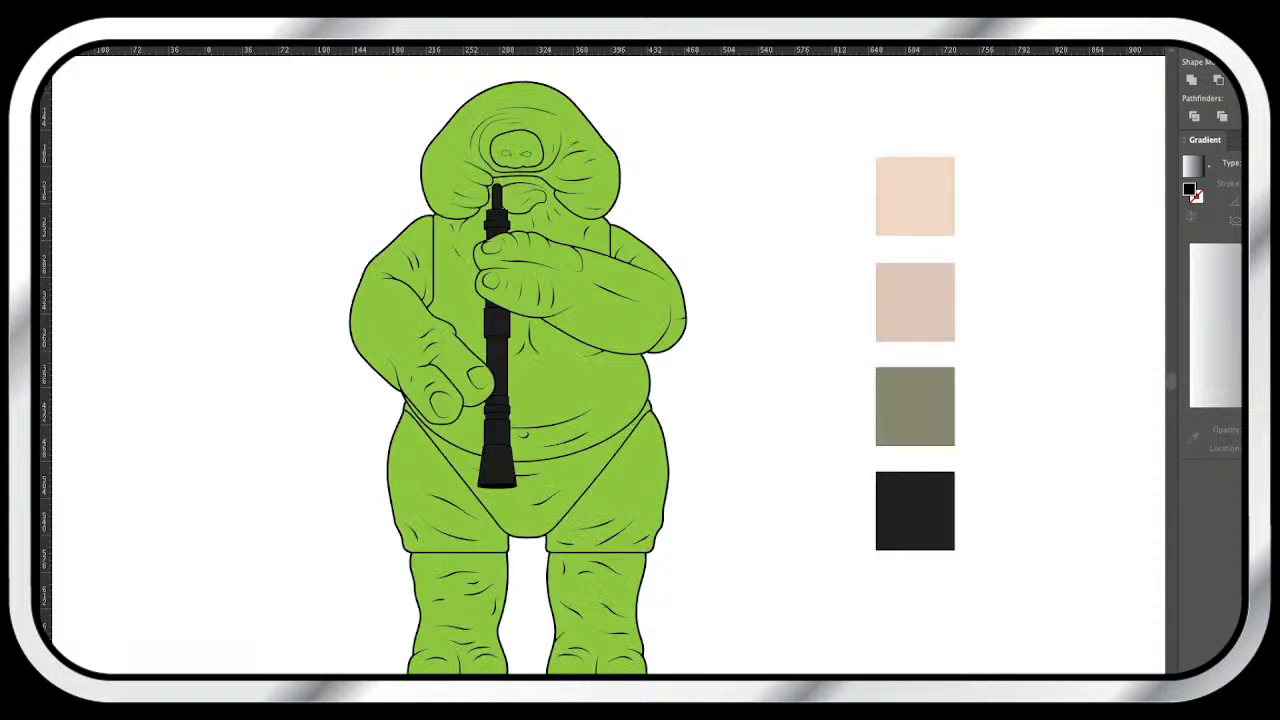
- Hide the line art and recolour all the character's green fills with the light peach swatch
{"action": "left_click", "coordinate": [915, 197]}
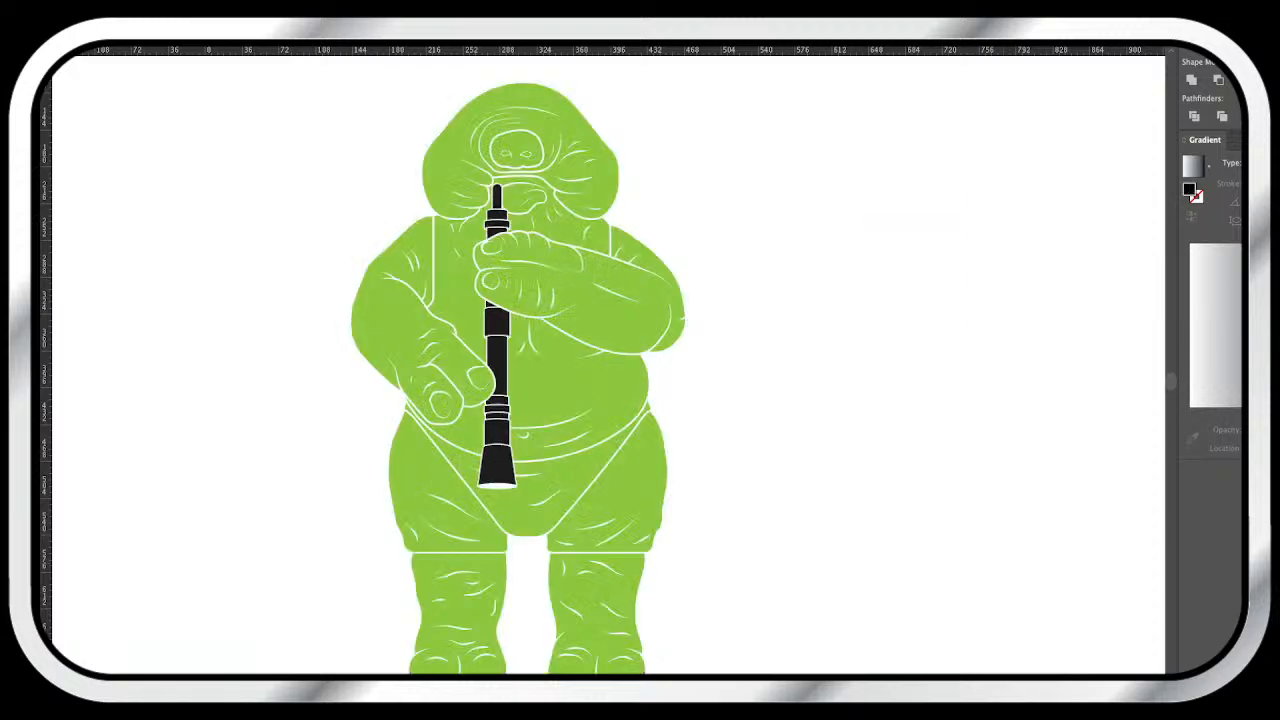
{"action": "key", "text": "super+f"}
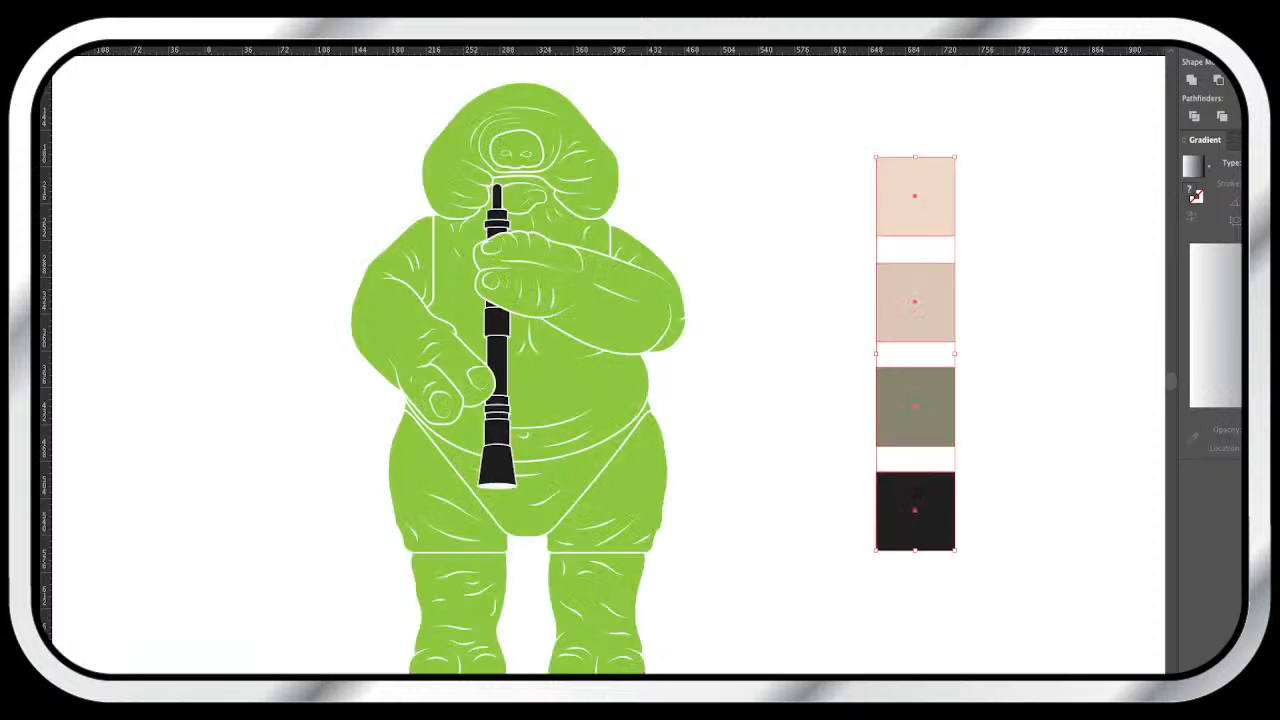
{"action": "left_click", "coordinate": [520, 98]}
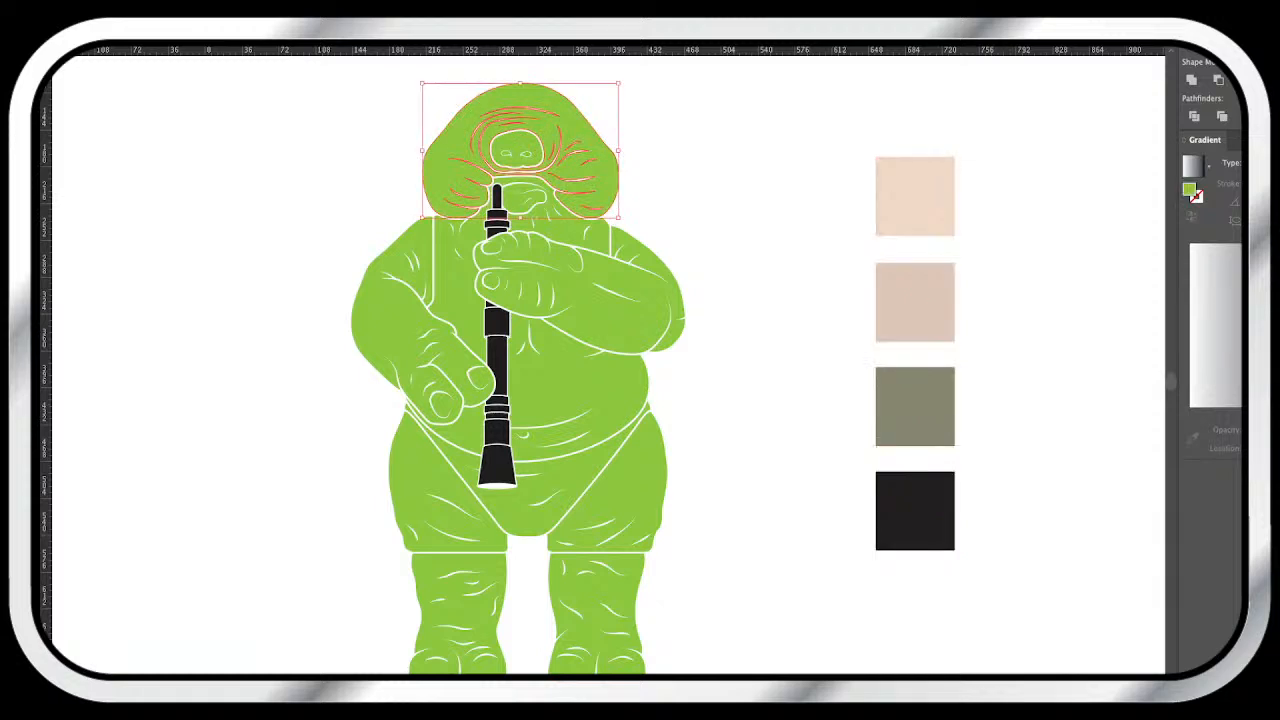
{"action": "key", "text": "super+6"}
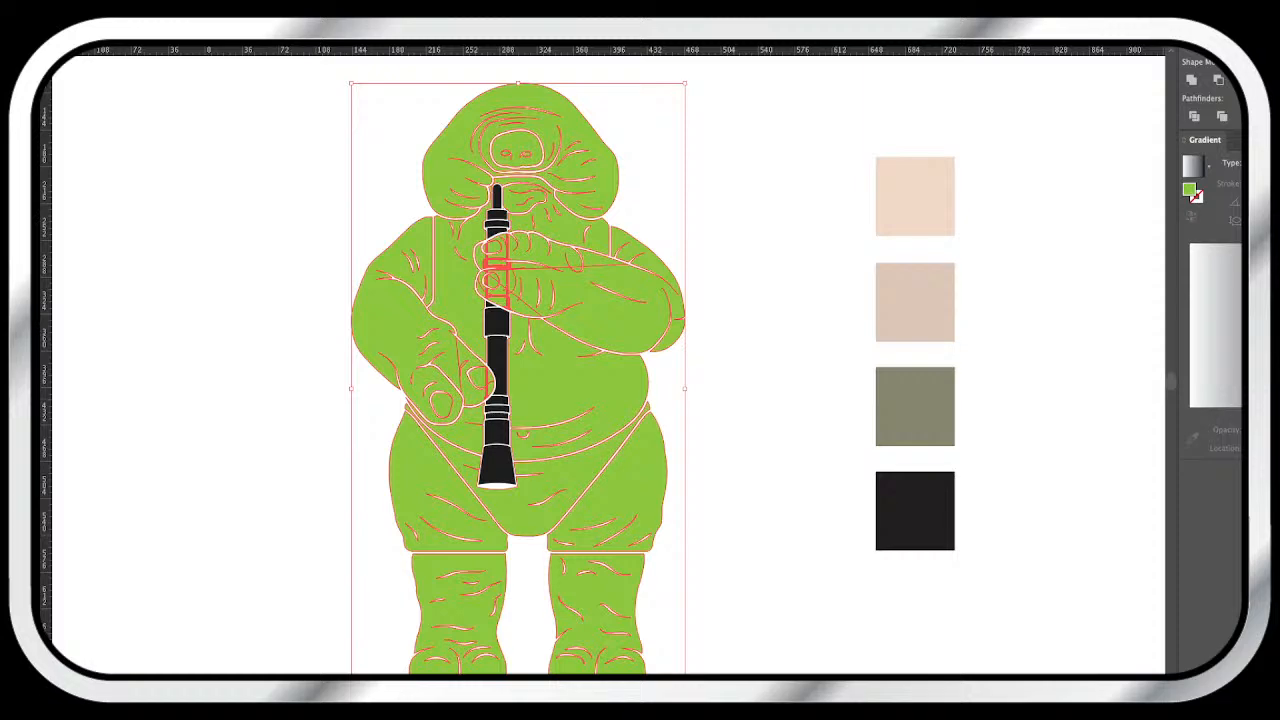
{"action": "key", "text": "i"}
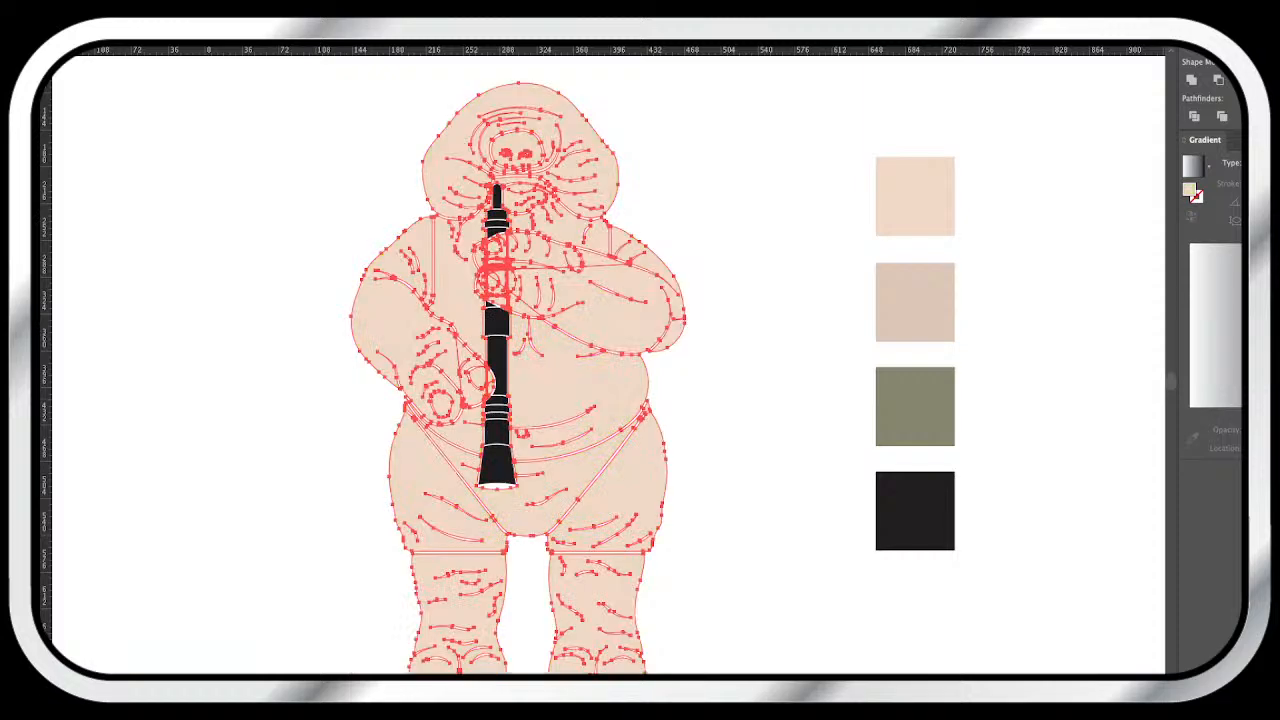
{"action": "key", "text": "super+shift+a"}
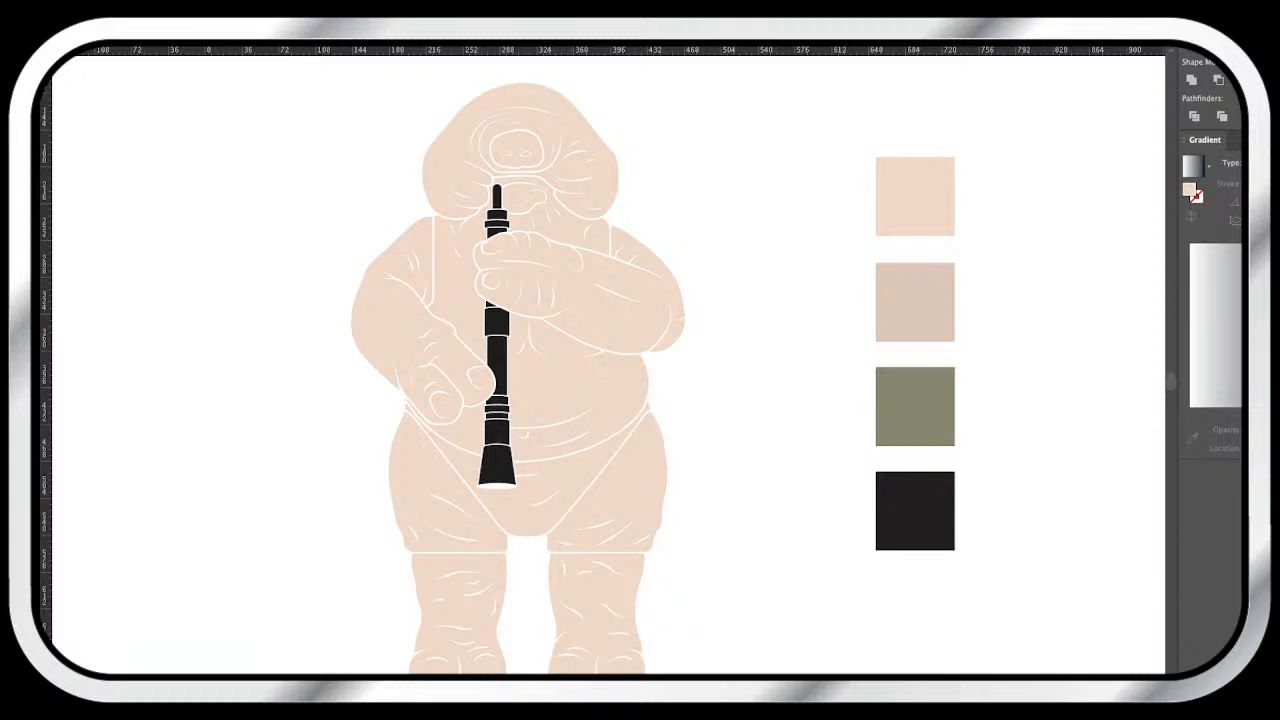
- Recolour the three pieces of the character's shorts with the olive-green swatch
{"action": "left_click", "coordinate": [430, 470]}
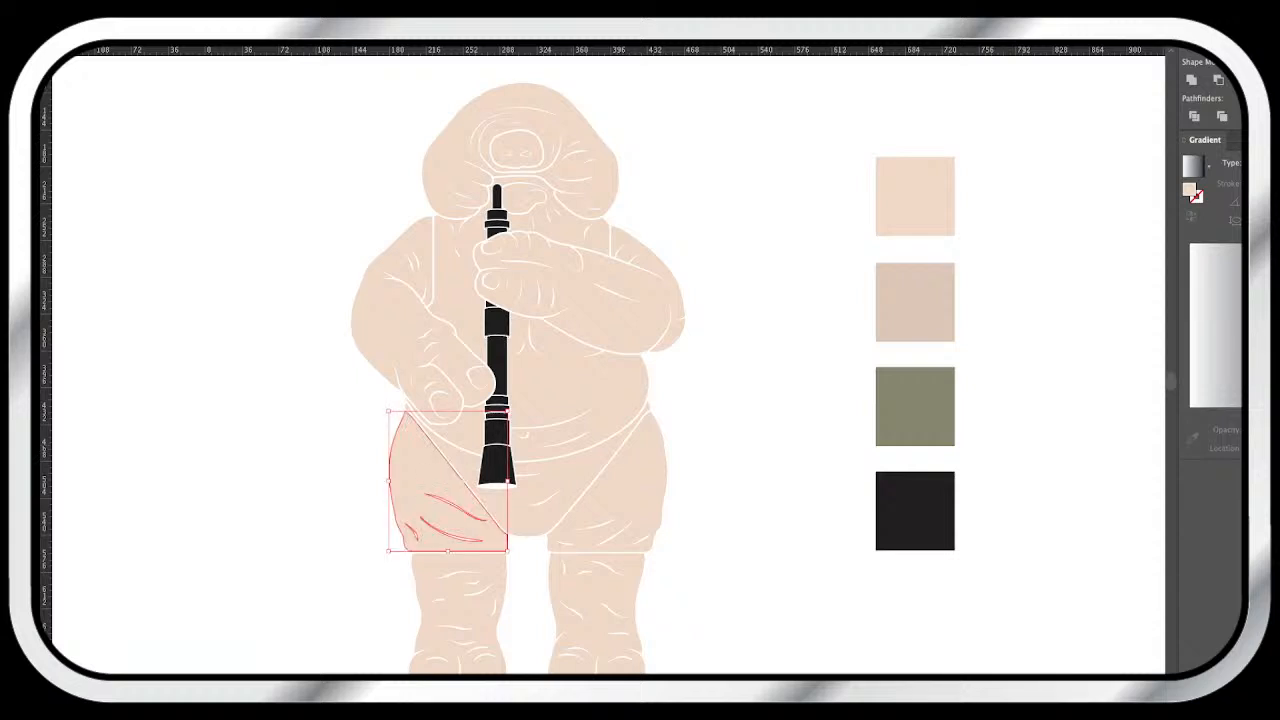
{"action": "left_click", "coordinate": [560, 480], "text": "shift"}
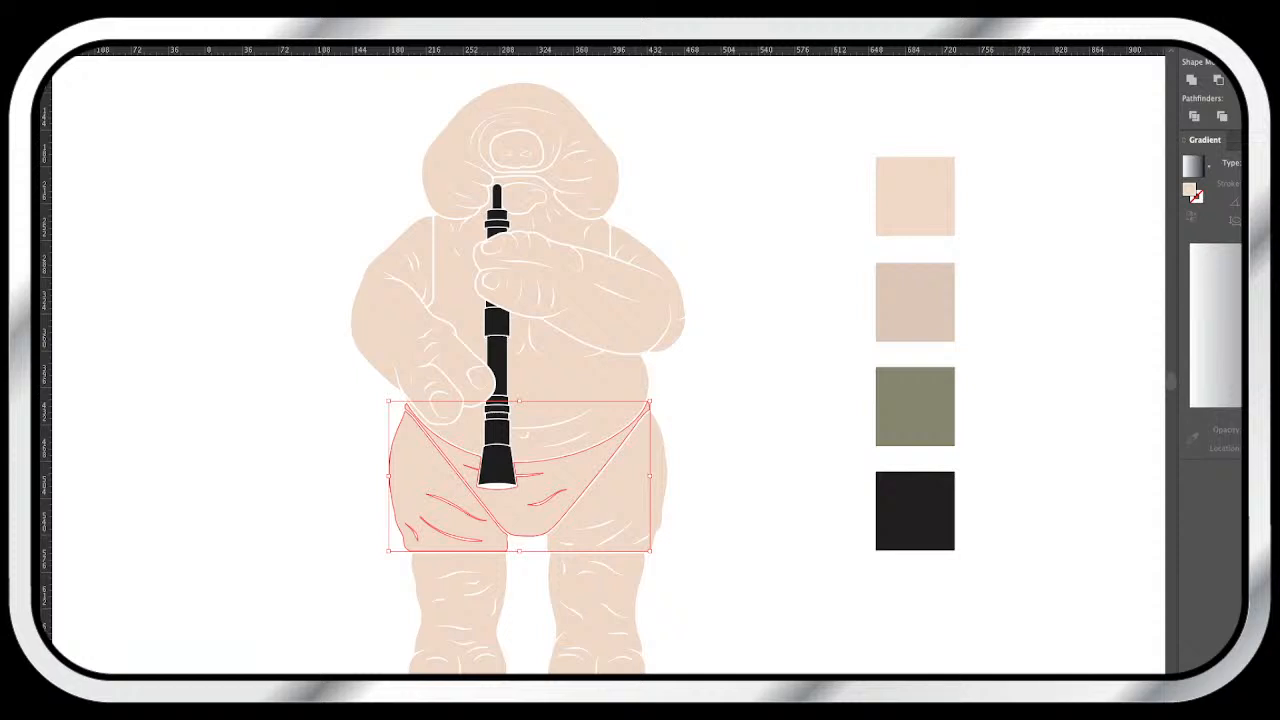
{"action": "left_click", "coordinate": [615, 480], "text": "shift"}
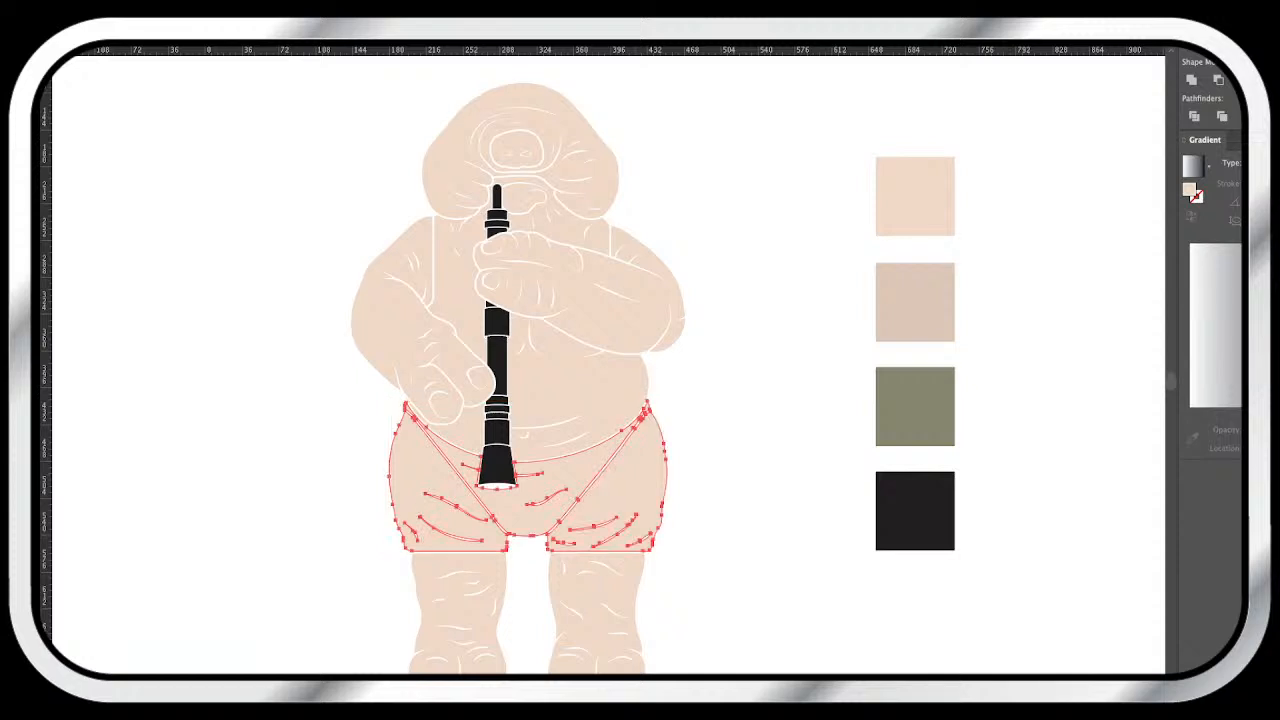
{"action": "left_click", "coordinate": [915, 406]}
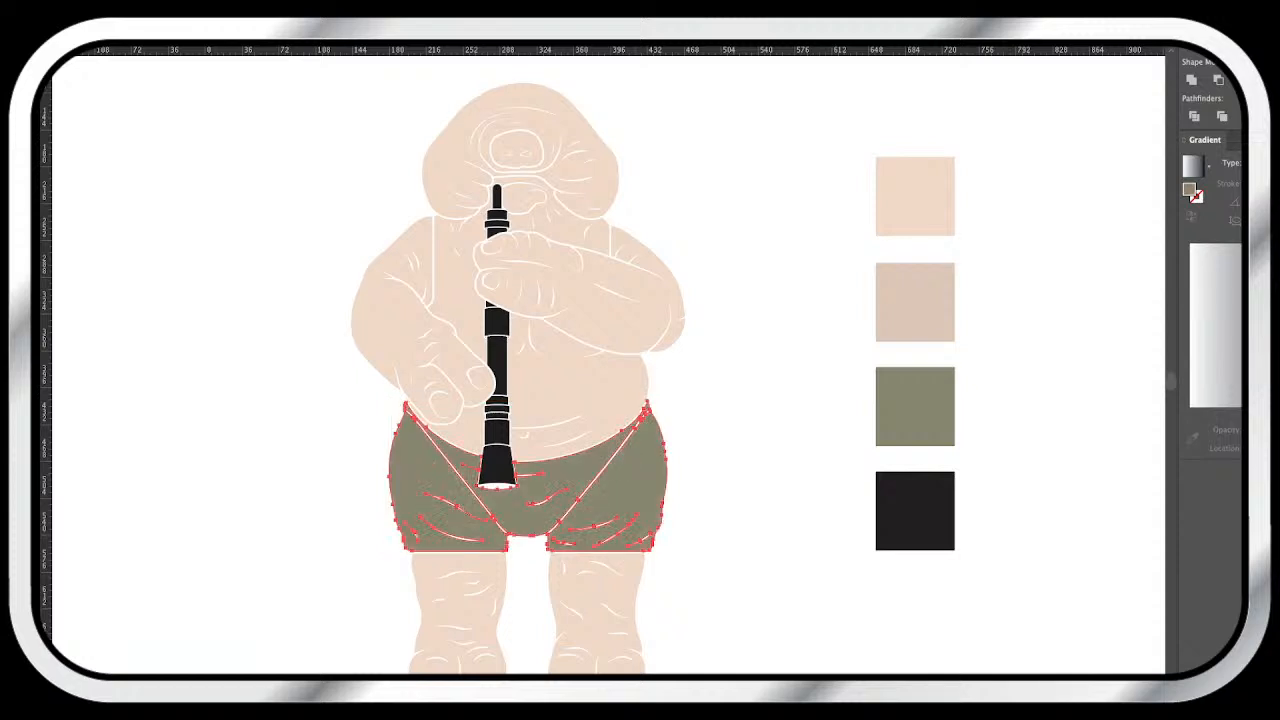
{"action": "key", "text": "v"}
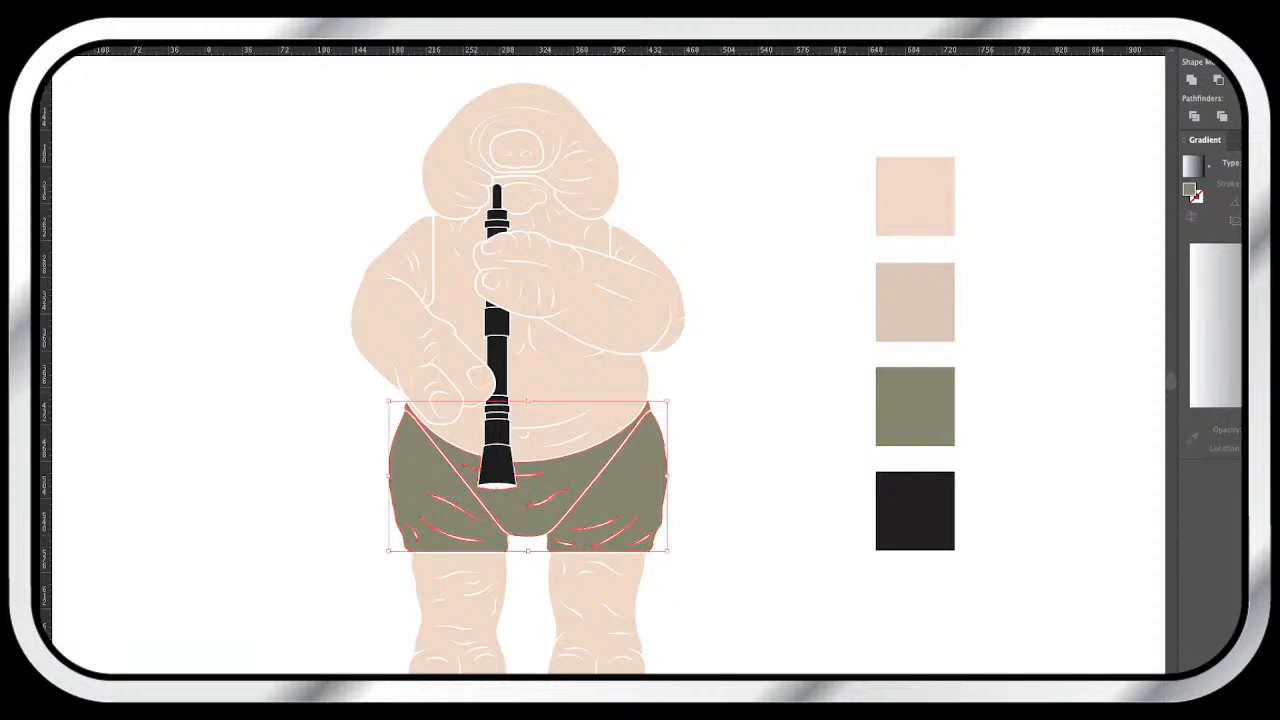
{"action": "key", "text": "super+shift+a"}
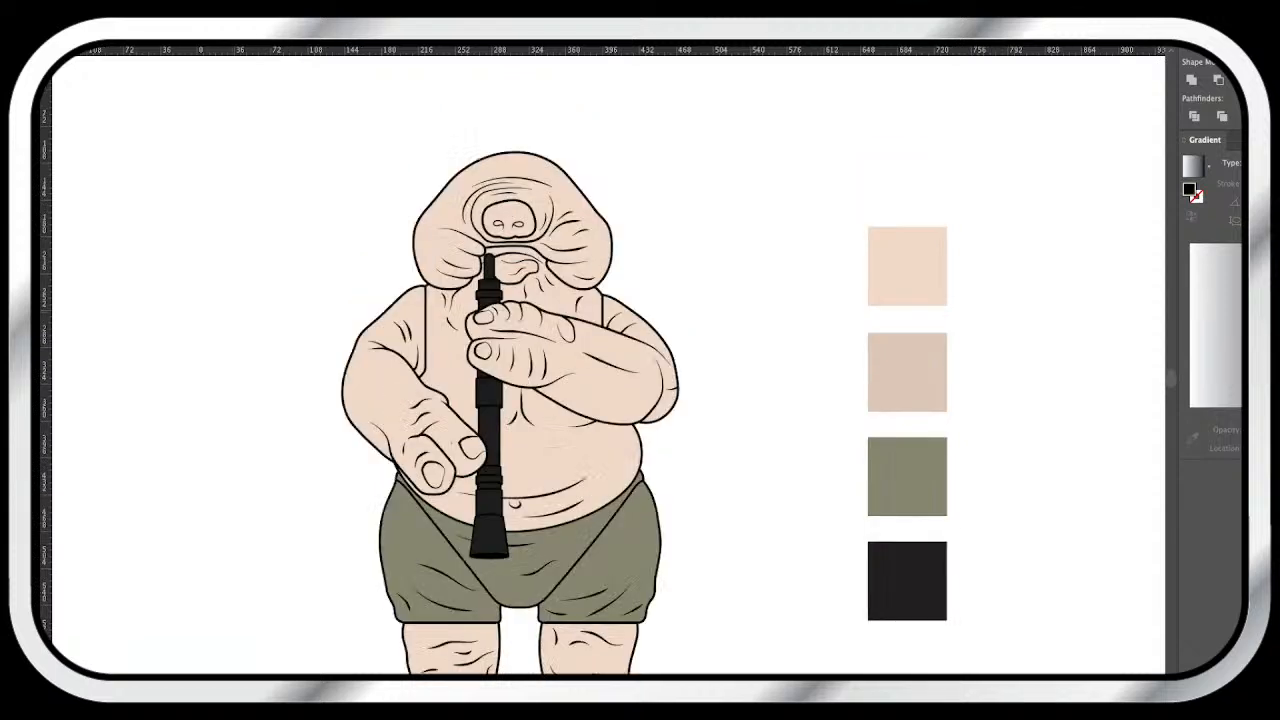
{"action": "key", "text": "super+="}
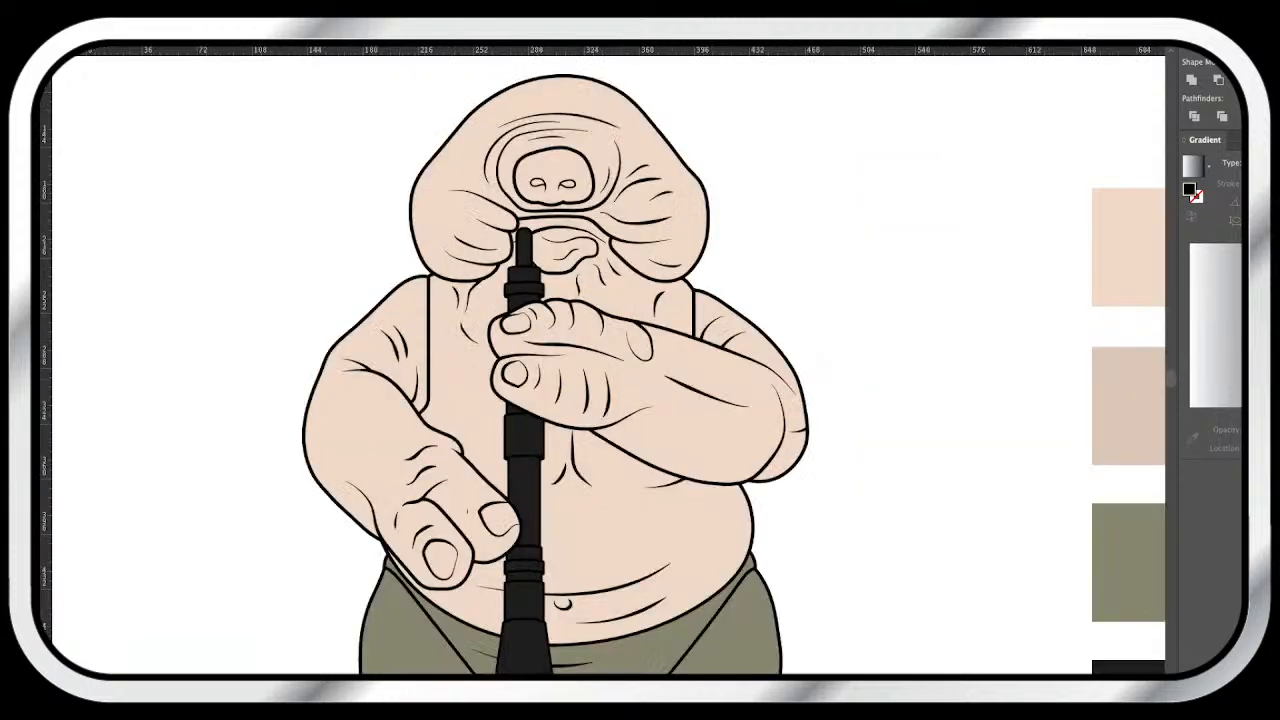
{"action": "key", "text": "super+="}
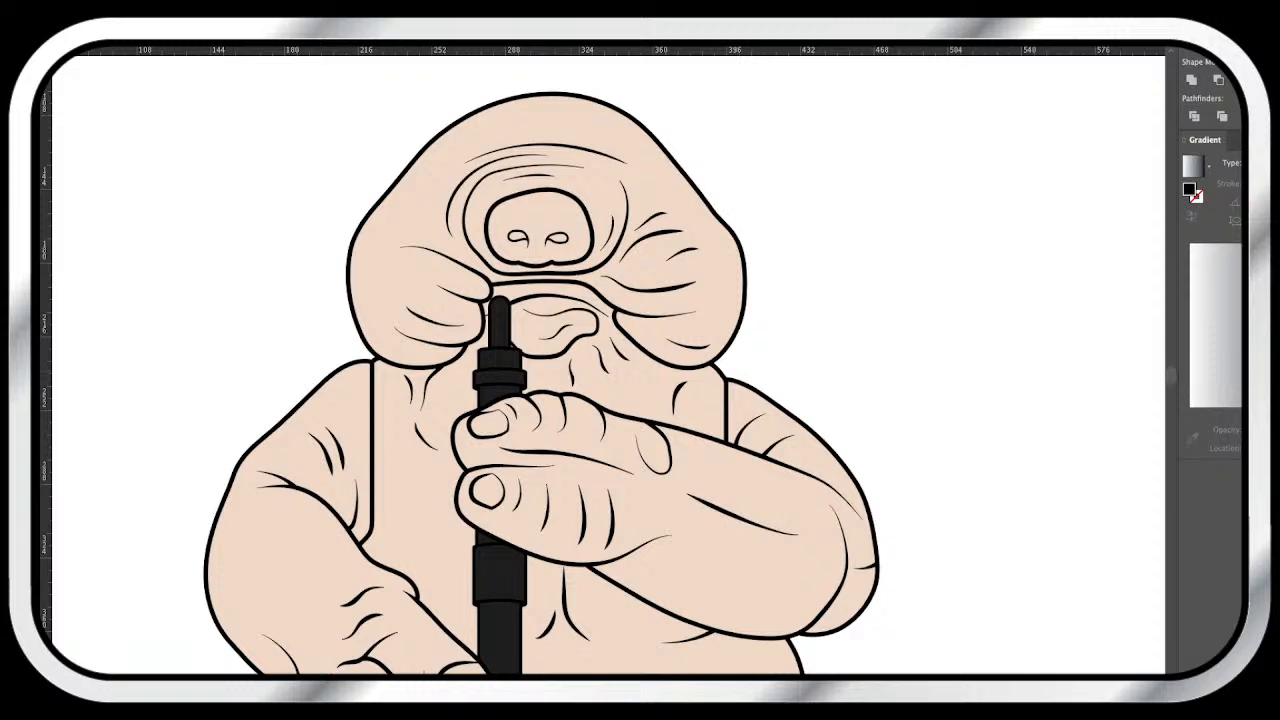
{"action": "scroll", "coordinate": [608, 364], "scroll_direction": "right", "scroll_amount": 2}
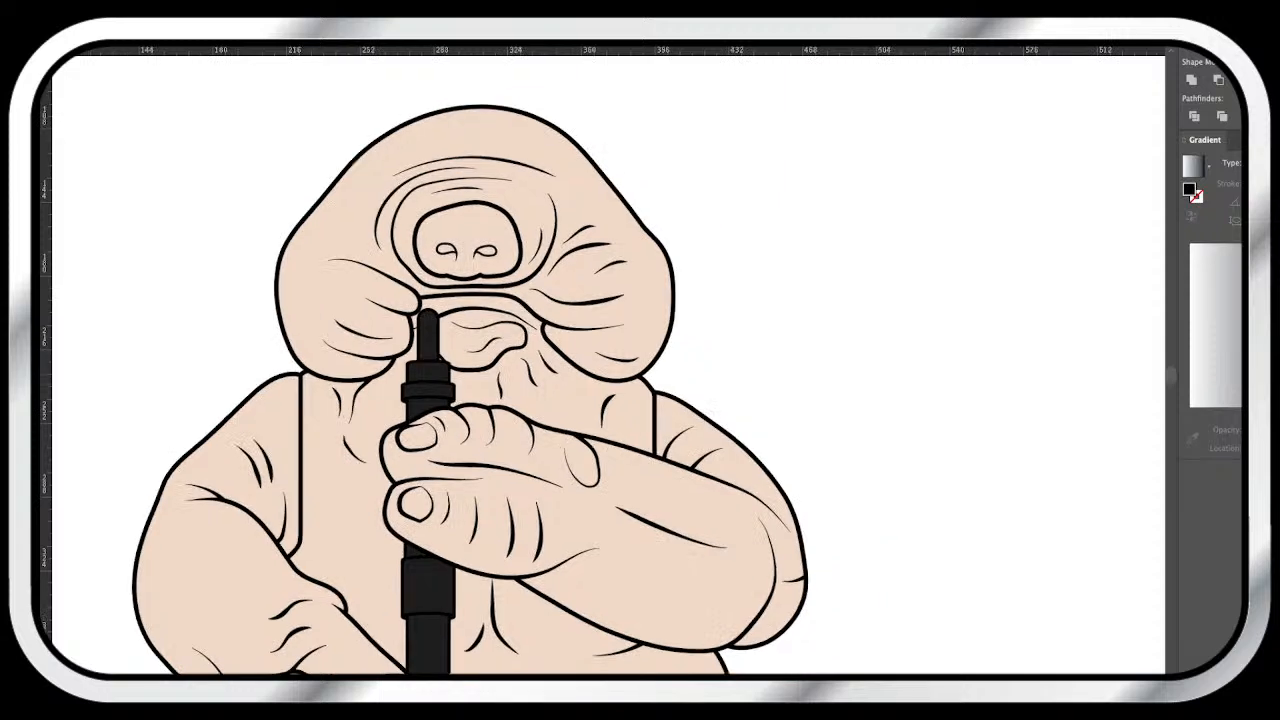
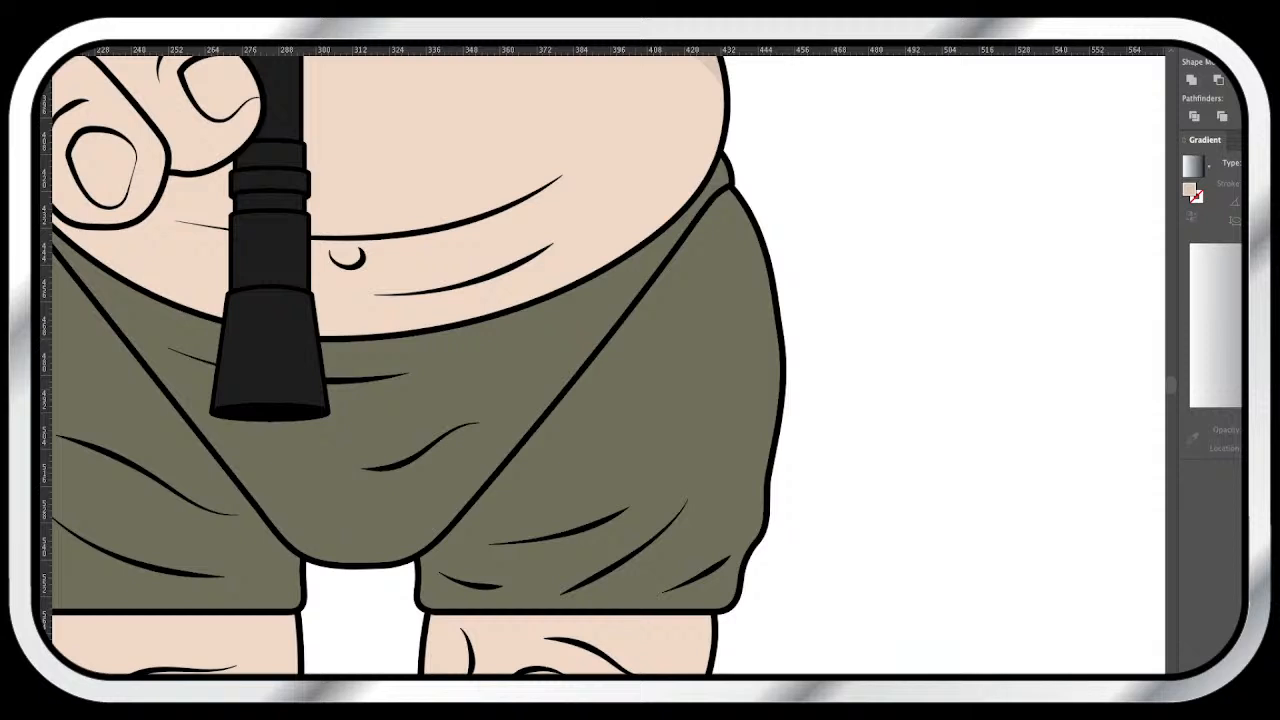
- Draw a closed shadow shape on the torso, following the forearm from the armhole line down to the instrument
{"action": "scroll", "coordinate": [603, 360], "scroll_direction": "up", "scroll_amount": 10}
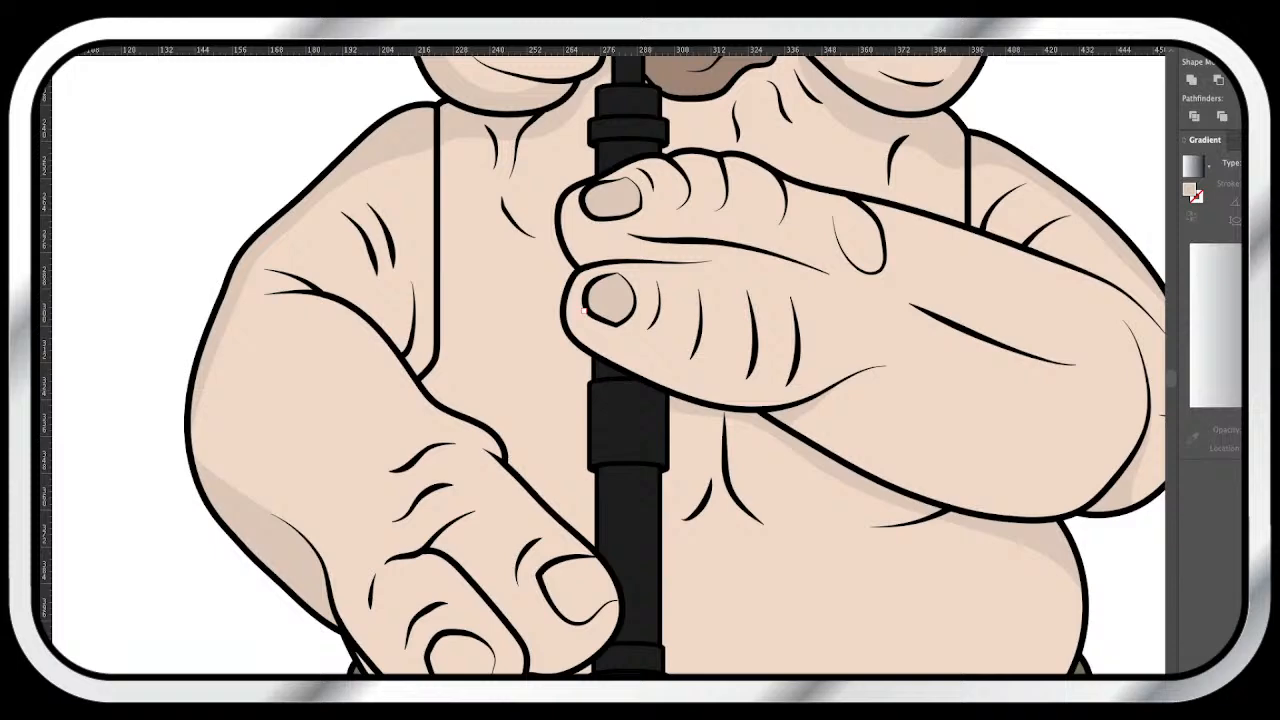
{"action": "scroll", "coordinate": [584, 311], "scroll_direction": "down", "scroll_amount": 3}
{"action": "scroll", "coordinate": [584, 311], "scroll_direction": "right", "scroll_amount": 3}
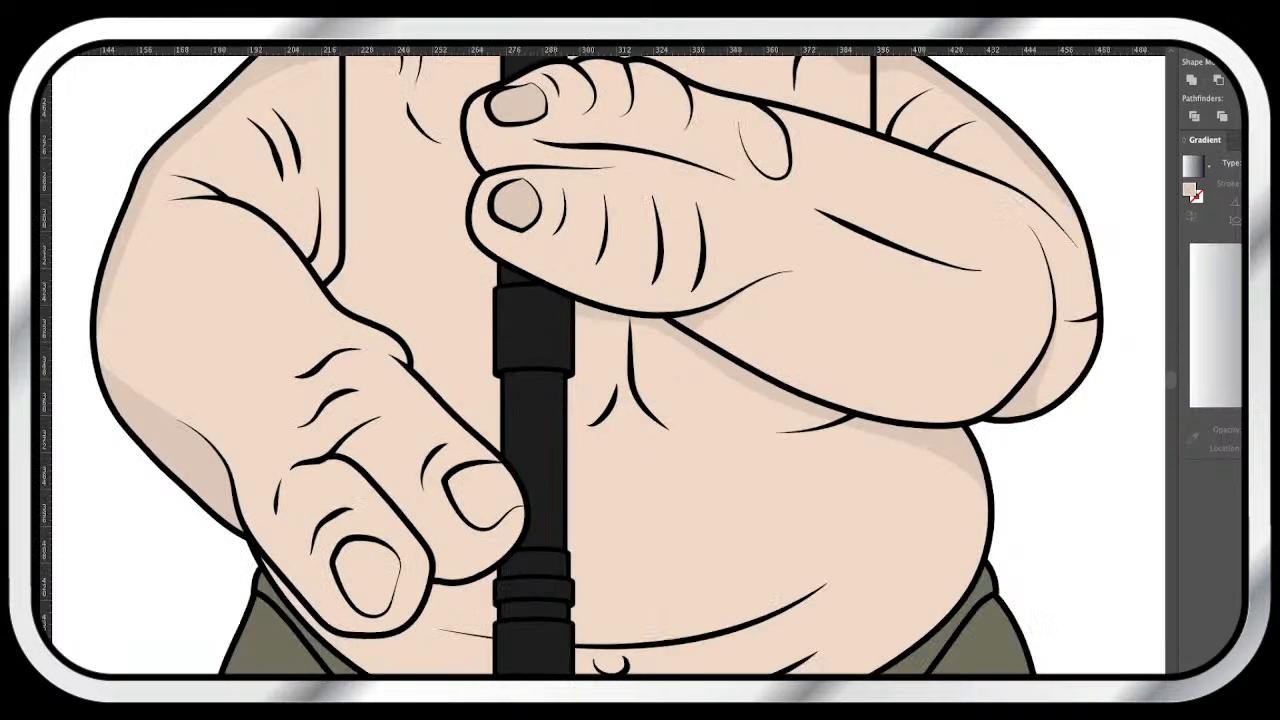
{"action": "scroll", "coordinate": [598, 333], "scroll_direction": "up", "scroll_amount": 2}
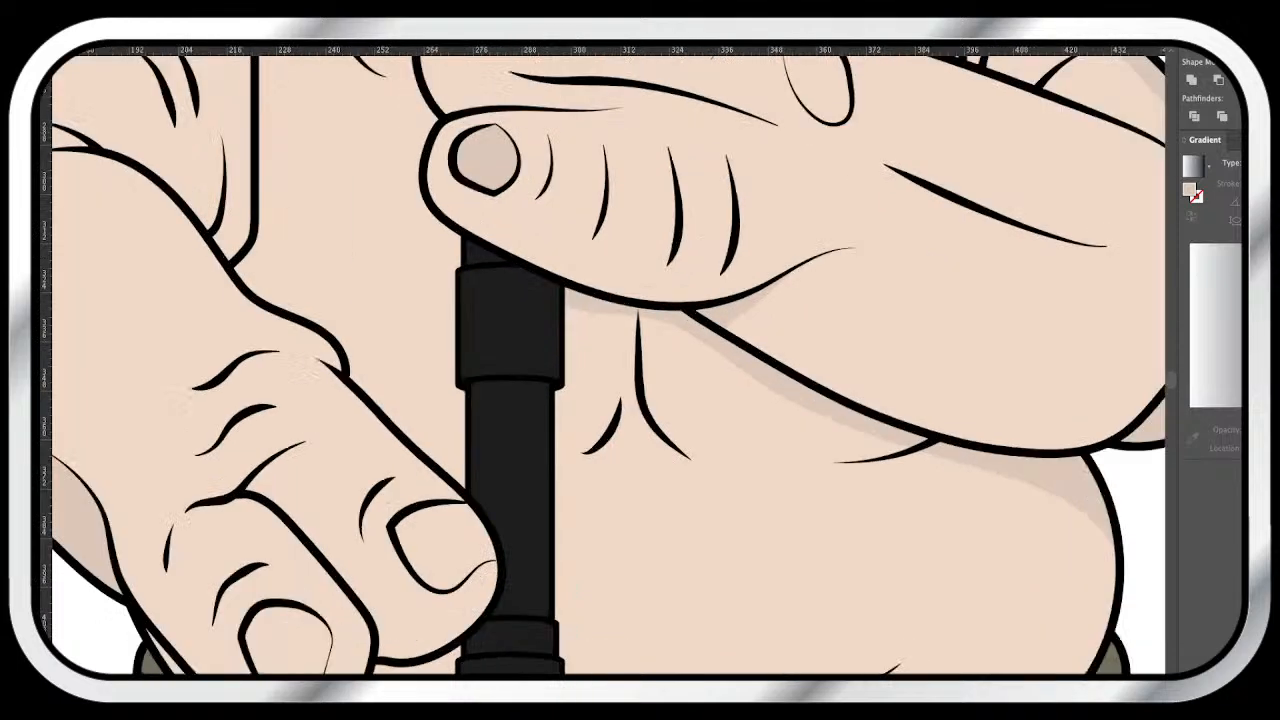
{"action": "scroll", "coordinate": [600, 360], "scroll_direction": "down", "scroll_amount": 3}
{"action": "scroll", "coordinate": [610, 330], "scroll_direction": "up", "scroll_amount": 3}
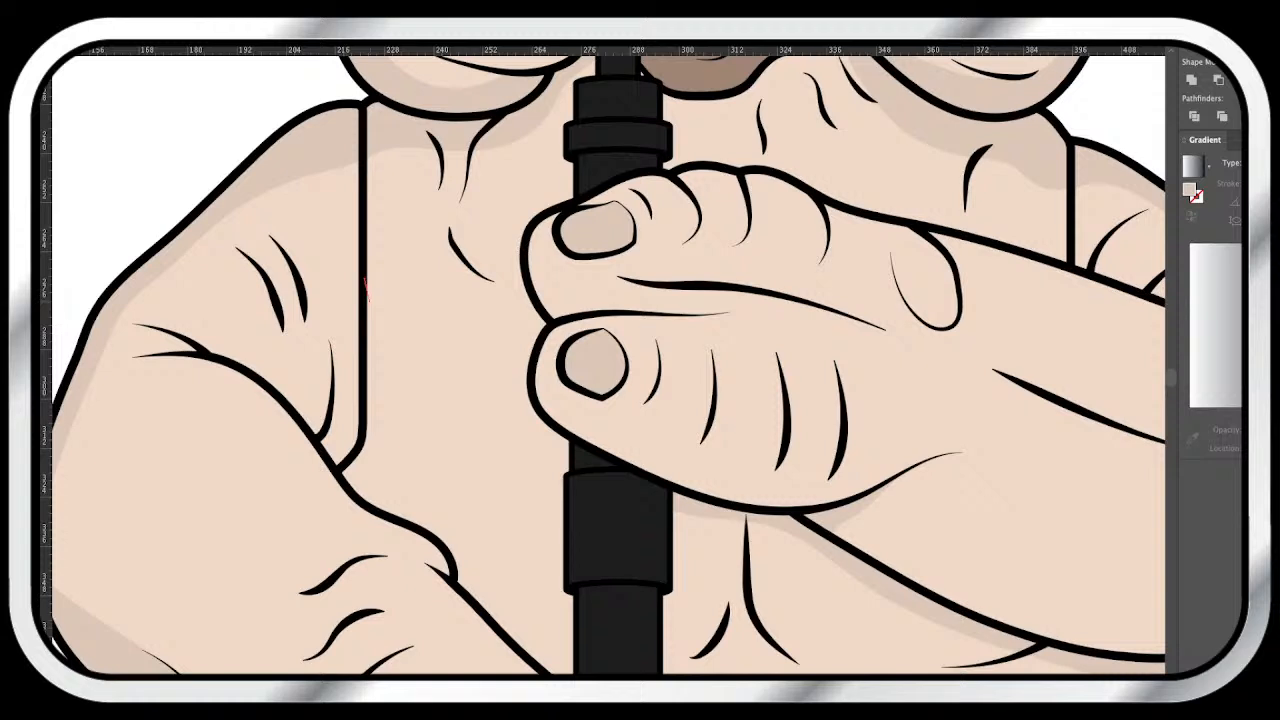
{"action": "mouse_move", "coordinate": [367, 296]}
{"action": "left_mouse_down"}
{"action": "mouse_move", "coordinate": [386, 466]}
{"action": "mouse_move", "coordinate": [457, 538]}
{"action": "mouse_move", "coordinate": [492, 600]}
{"action": "mouse_move", "coordinate": [572, 672]}
{"action": "left_mouse_up"}
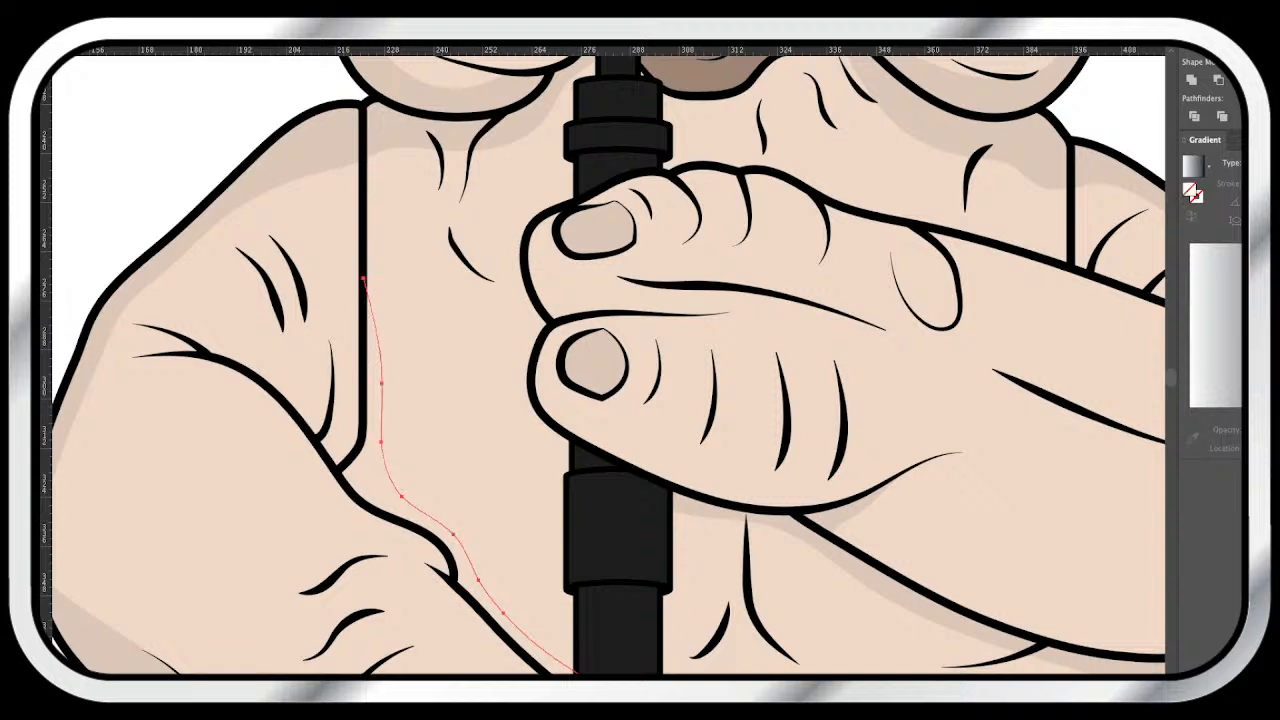
{"action": "key", "text": "v"}
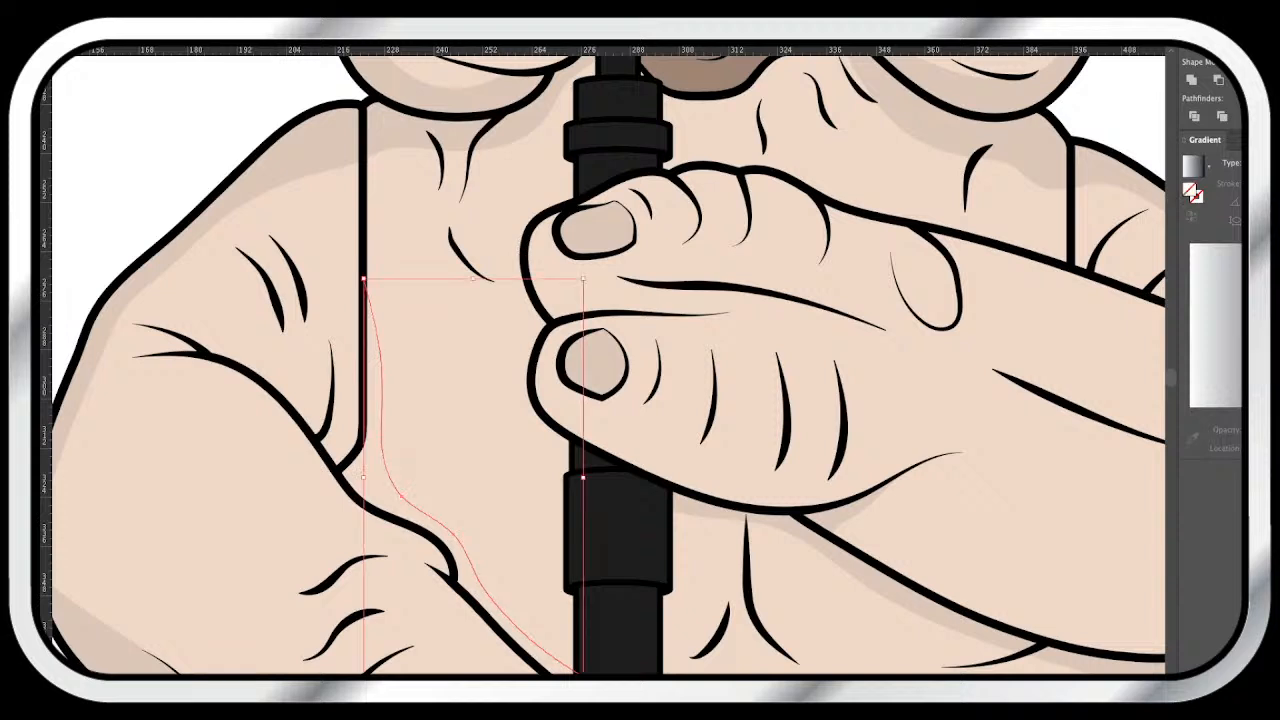
- Divide the torso fill with the forearm shadow shape and colour the resulting shadow piece darker beige
{"action": "left_click", "coordinate": [468, 376], "text": "shift"}
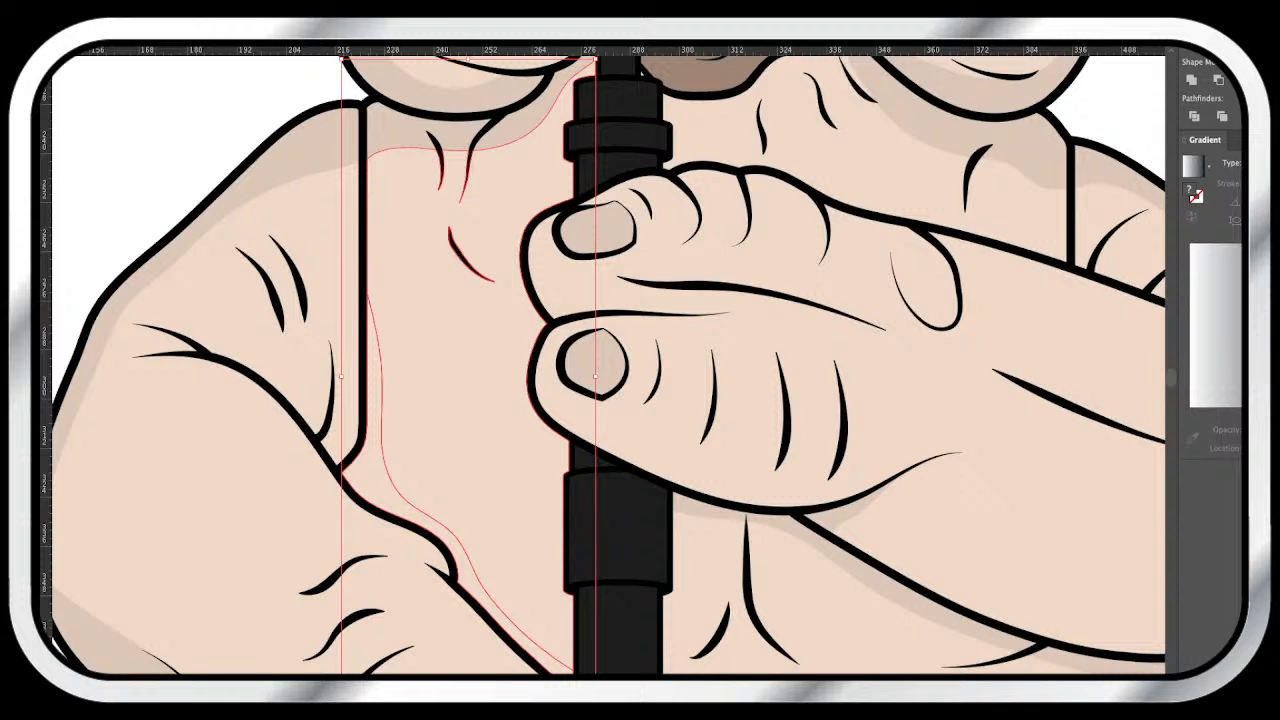
{"action": "left_click", "coordinate": [400, 505]}
{"action": "key", "text": "a"}
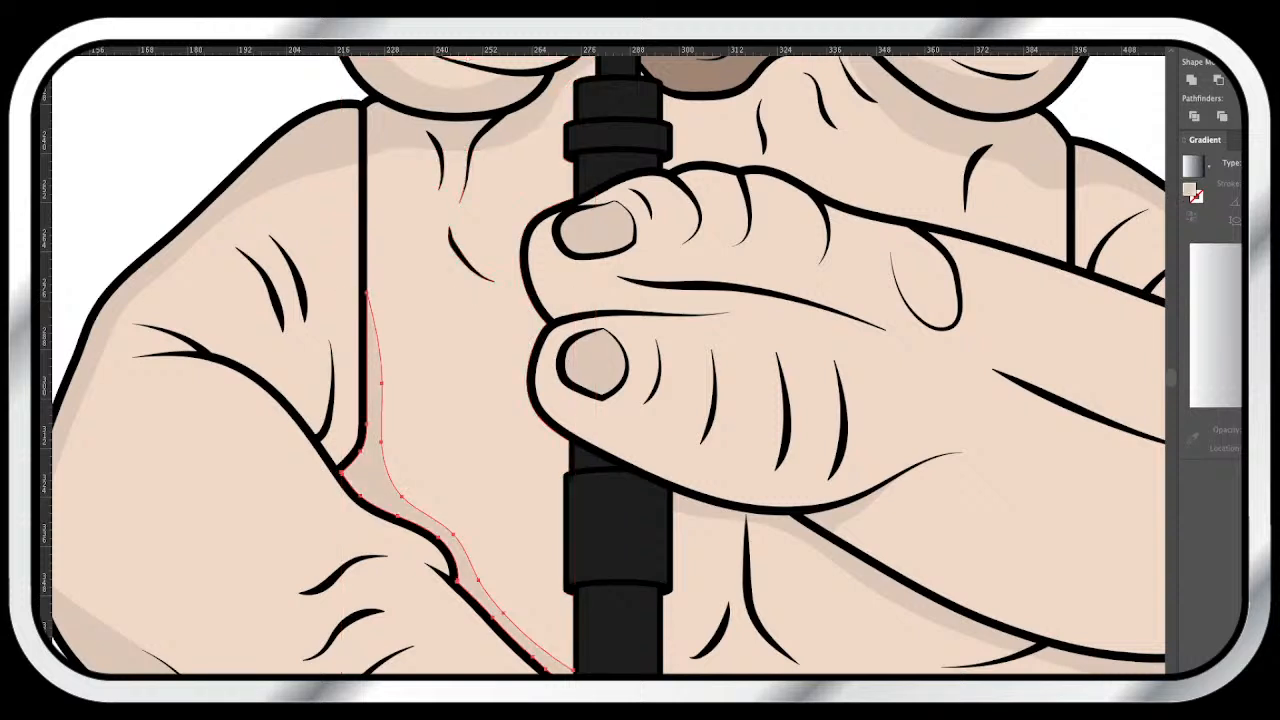
{"action": "key", "text": "ctrl+shift+a"}
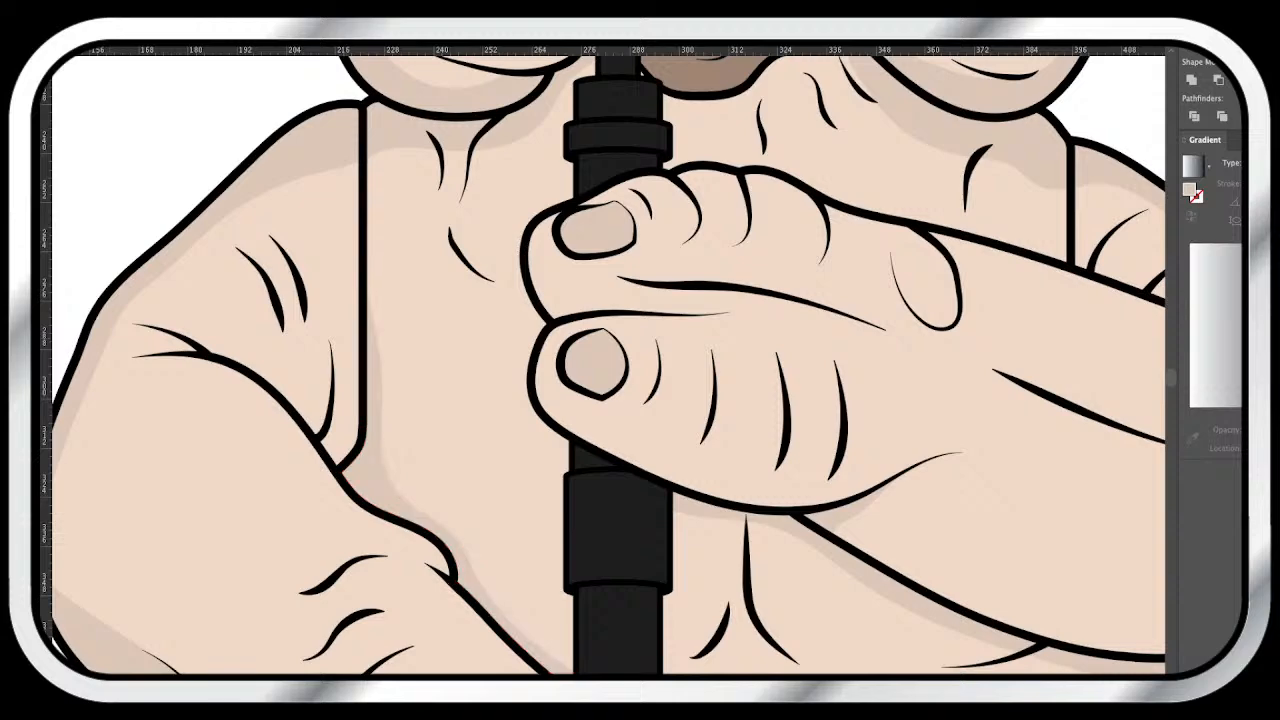
- Draw a shadow shape on the belly around the lower fingers, from the instrument to the waistband
{"action": "scroll", "coordinate": [604, 360], "scroll_direction": "down", "scroll_amount": 6}
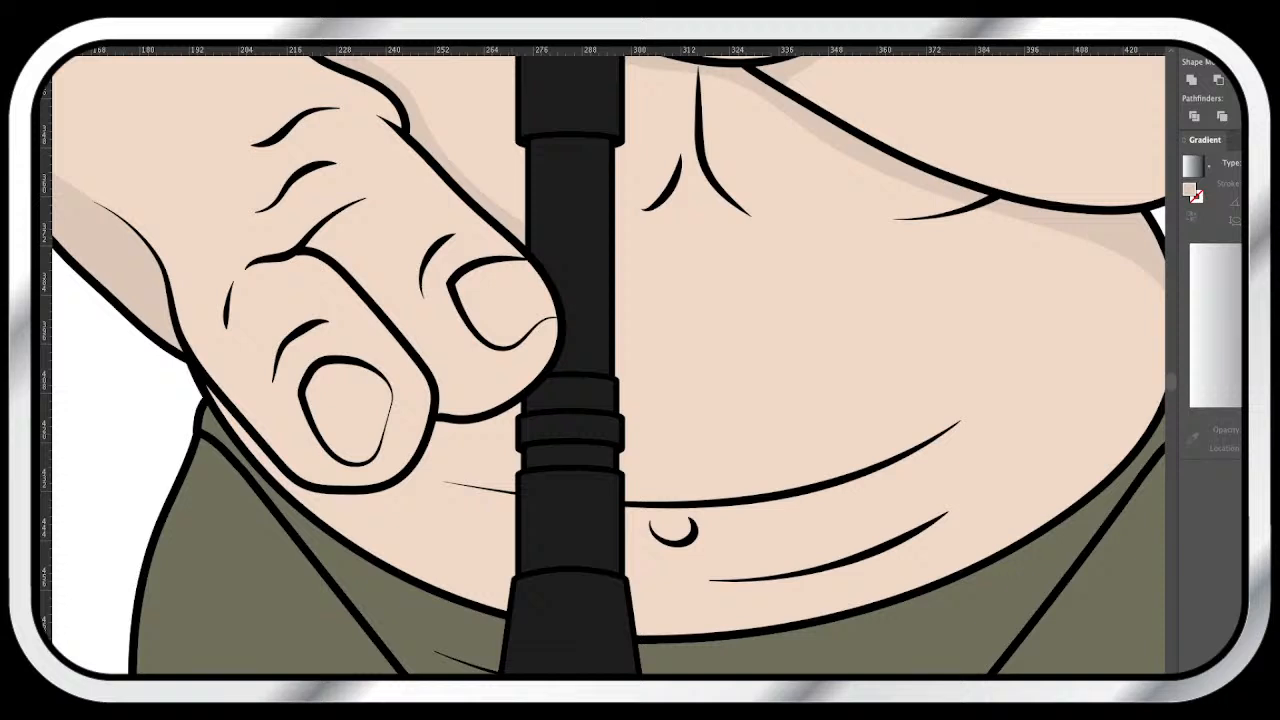
{"action": "mouse_move", "coordinate": [523, 420]}
{"action": "left_mouse_down"}
{"action": "mouse_move", "coordinate": [330, 514]}
{"action": "mouse_move", "coordinate": [284, 500]}
{"action": "left_mouse_up"}
{"action": "left_click", "coordinate": [462, 522]}
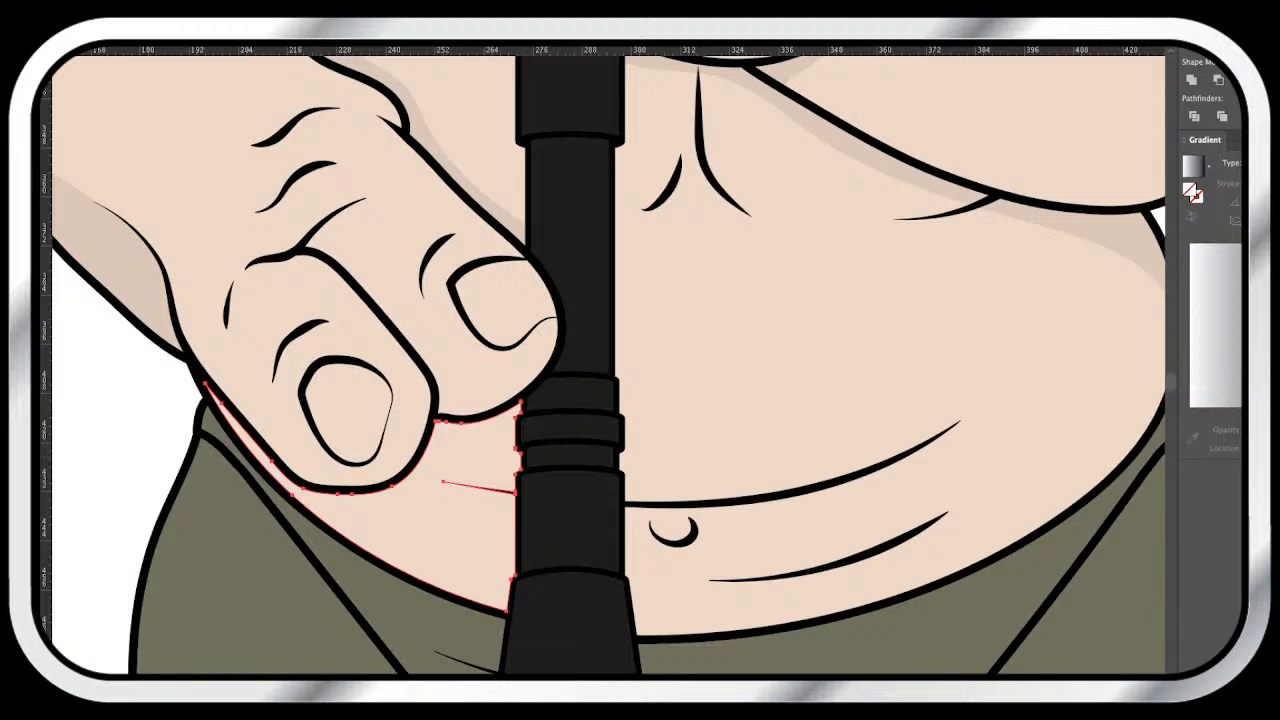
{"action": "key", "text": "super+shift+a"}
{"action": "key", "text": "super+f"}
{"action": "left_click", "coordinate": [432, 489]}
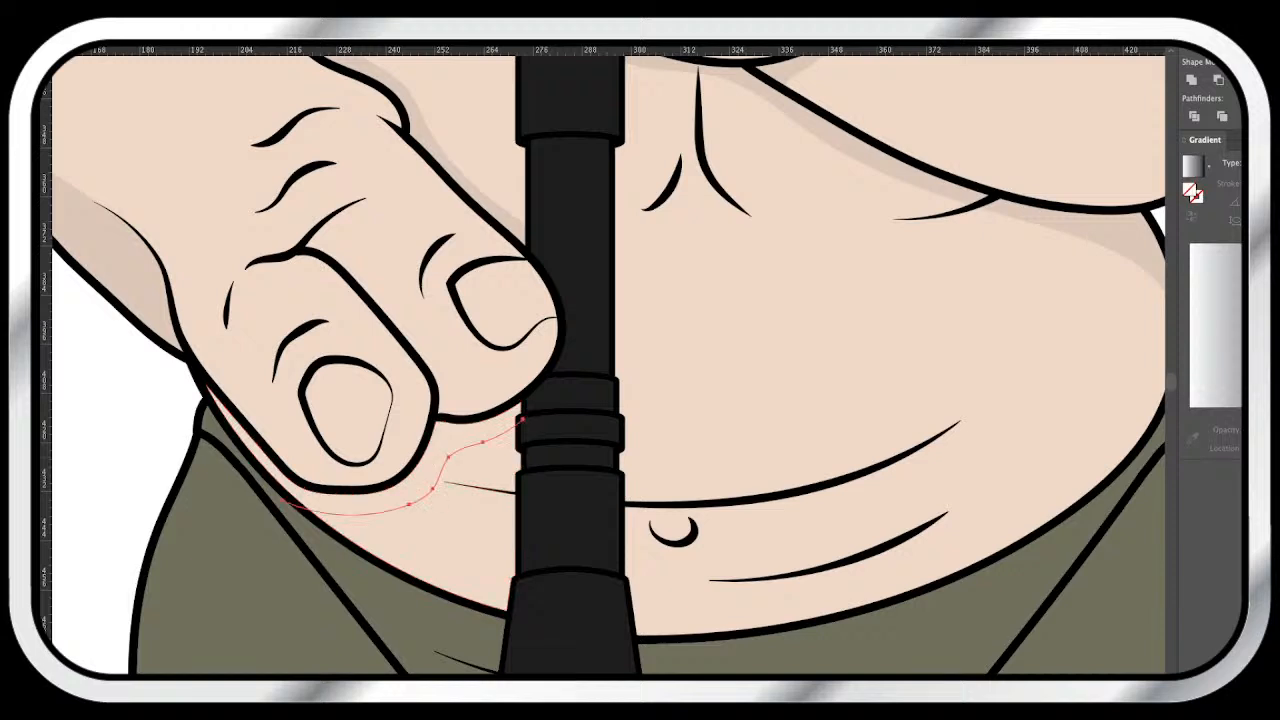
- Divide the belly fill beside the instrument with the shadow shape around the lower fingers
{"action": "key", "text": "super+shift+a"}
{"action": "key", "text": "super+f"}
{"action": "left_click", "coordinate": [470, 520], "text": "shift"}
{"action": "key", "text": "super+4"}
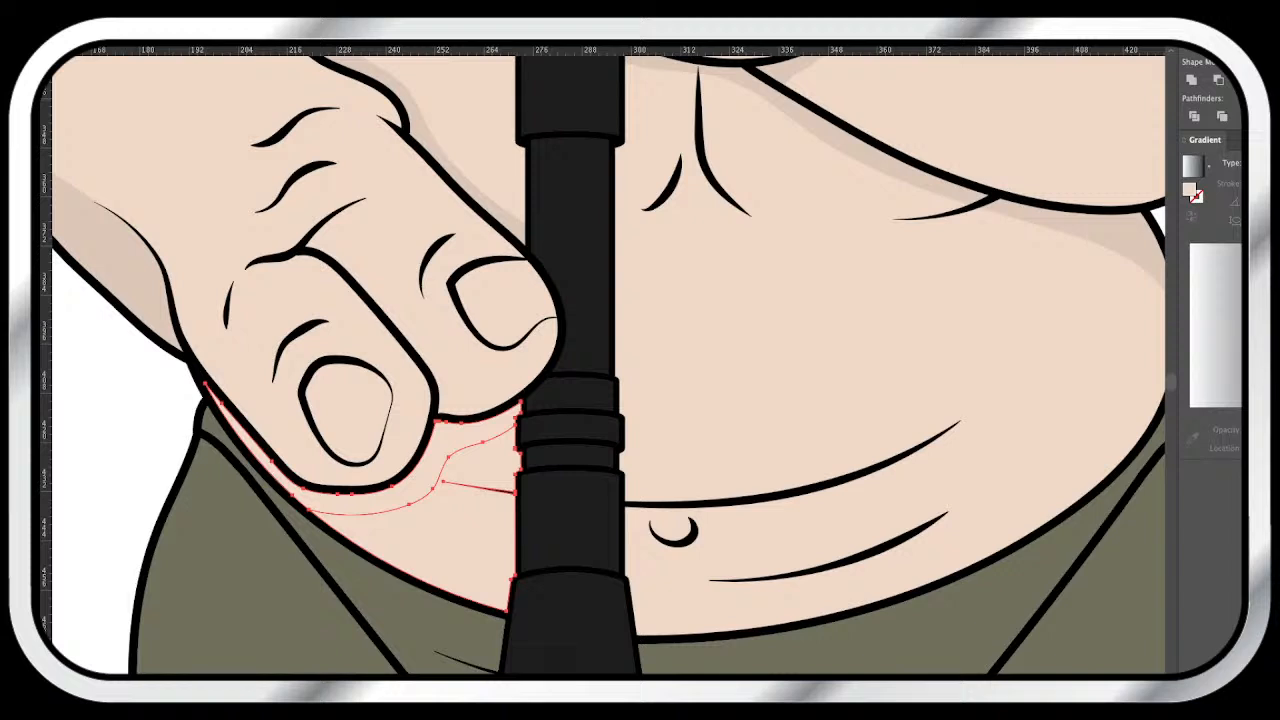
- Colour the shadow piece around the lower fingers on the belly darker beige
{"action": "left_click", "coordinate": [460, 540], "text": "shift"}
{"action": "scroll", "coordinate": [600, 360], "scroll_direction": "up", "scroll_amount": 3}
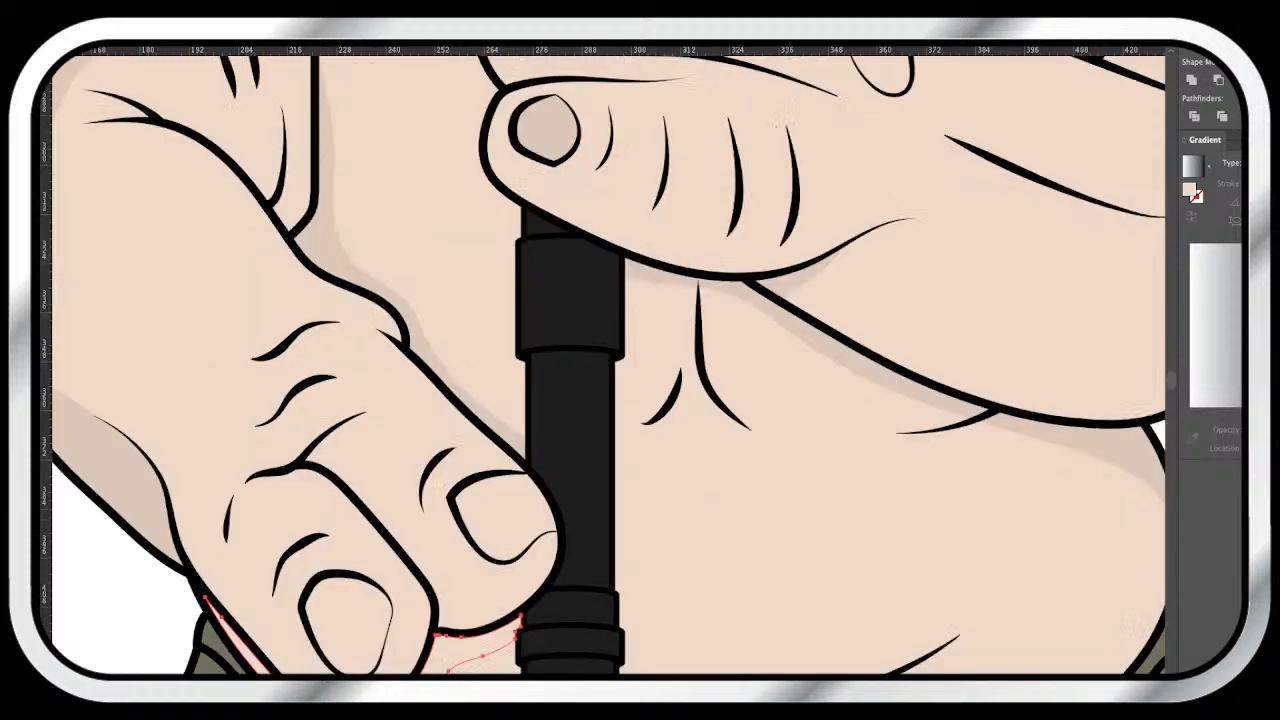
{"action": "scroll", "coordinate": [600, 360], "scroll_direction": "down", "scroll_amount": 2}
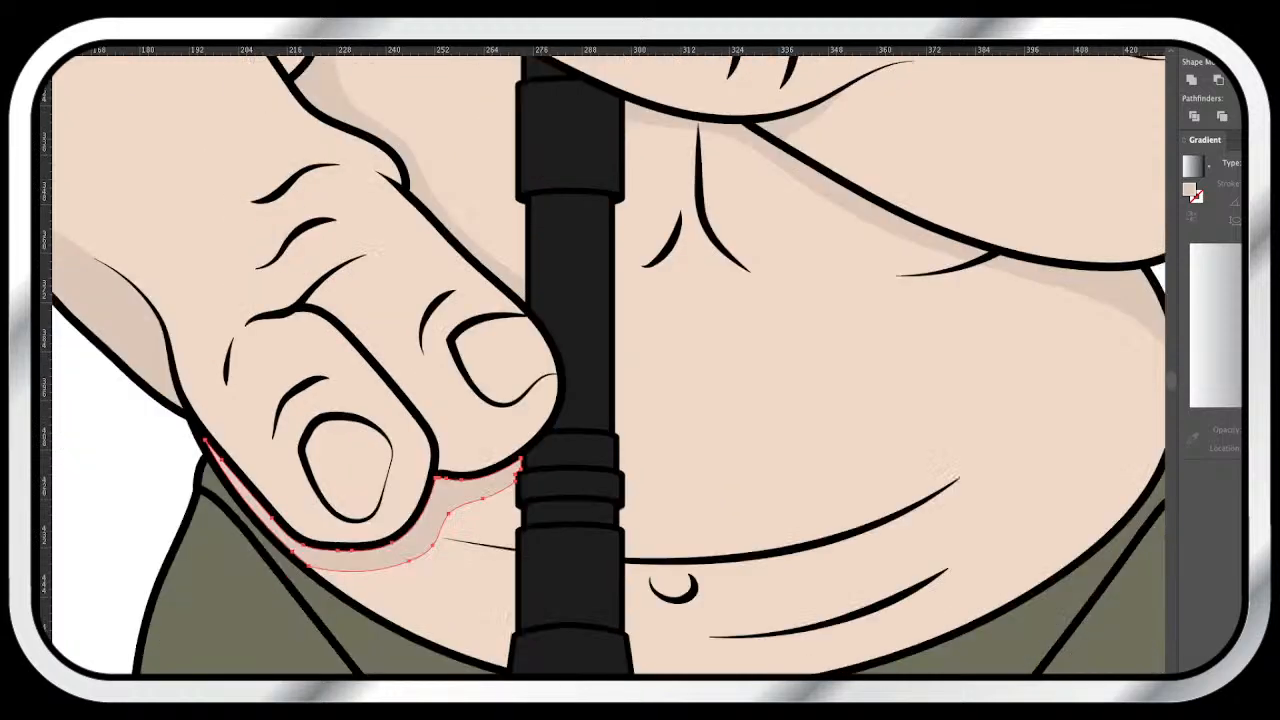
{"action": "scroll", "coordinate": [604, 360], "scroll_direction": "down", "scroll_amount": 1}
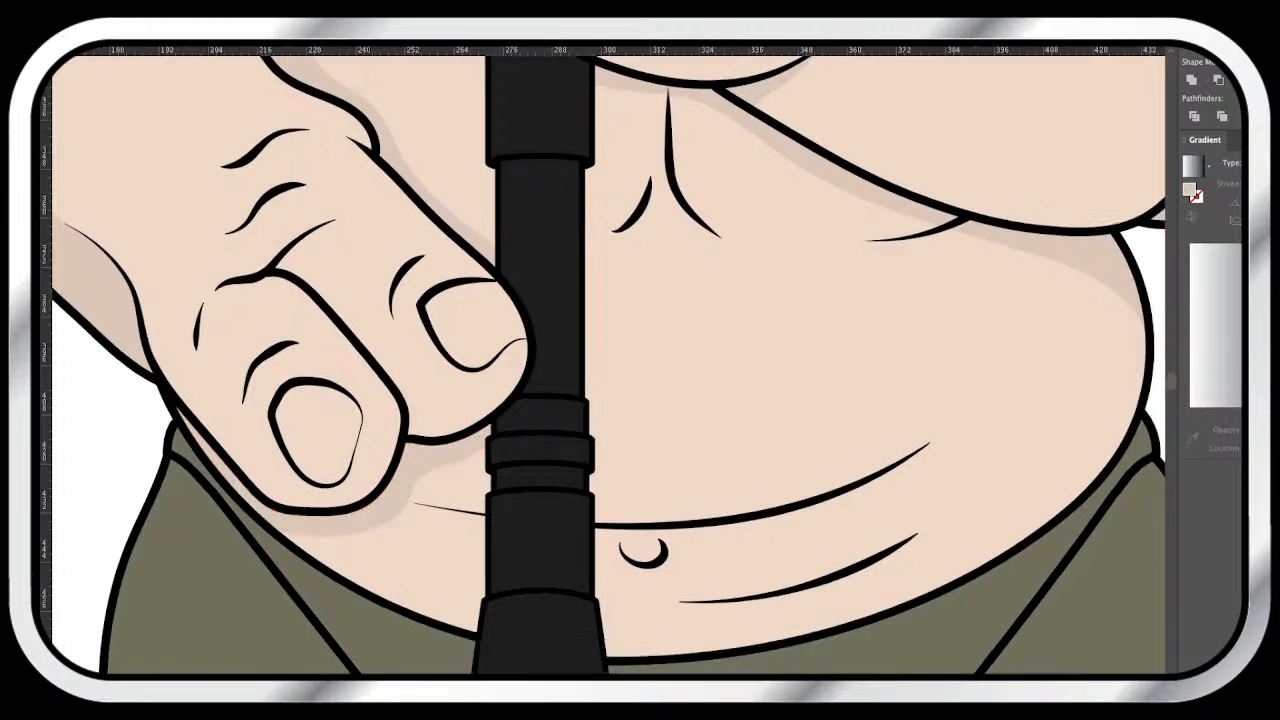
- Examine the shading across the arms, torso and belly, and the unshaded shorts and legs below
{"action": "scroll", "coordinate": [608, 364], "scroll_direction": "right", "scroll_amount": 2}
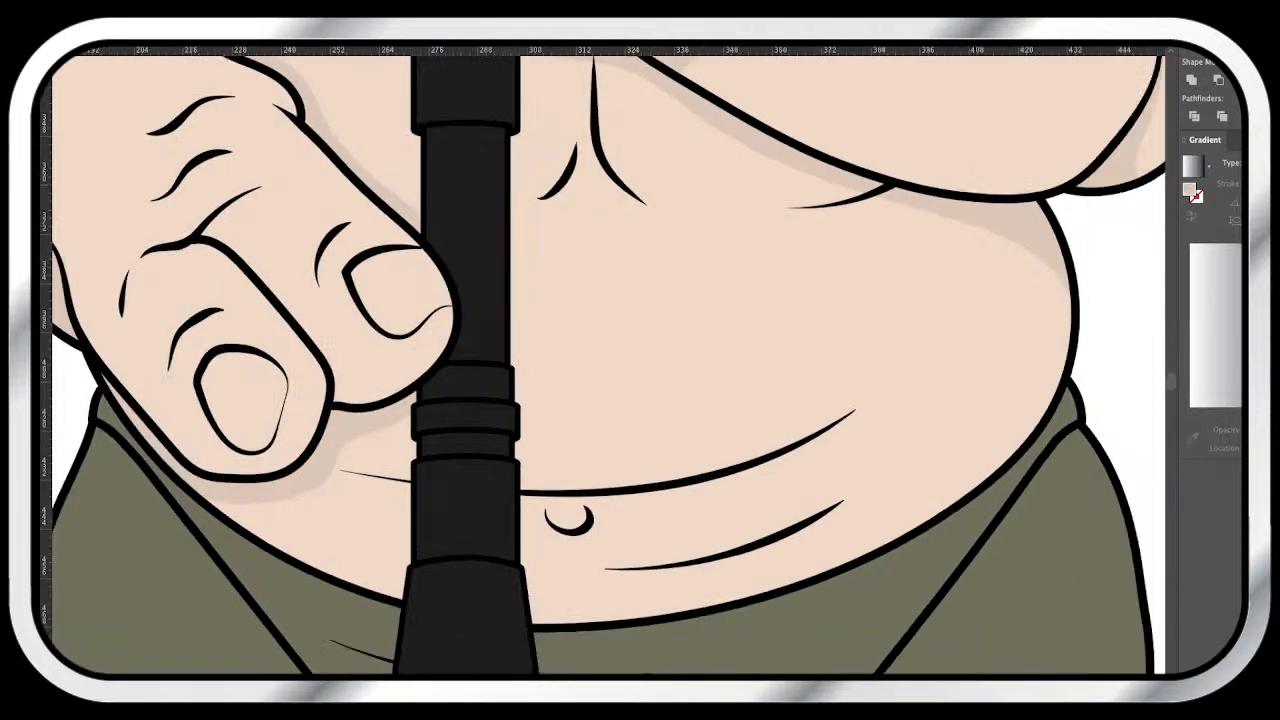
{"action": "key", "text": "super+minus"}
{"action": "key", "text": "super+minus"}
{"action": "scroll", "coordinate": [604, 364], "scroll_direction": "up", "scroll_amount": 1}
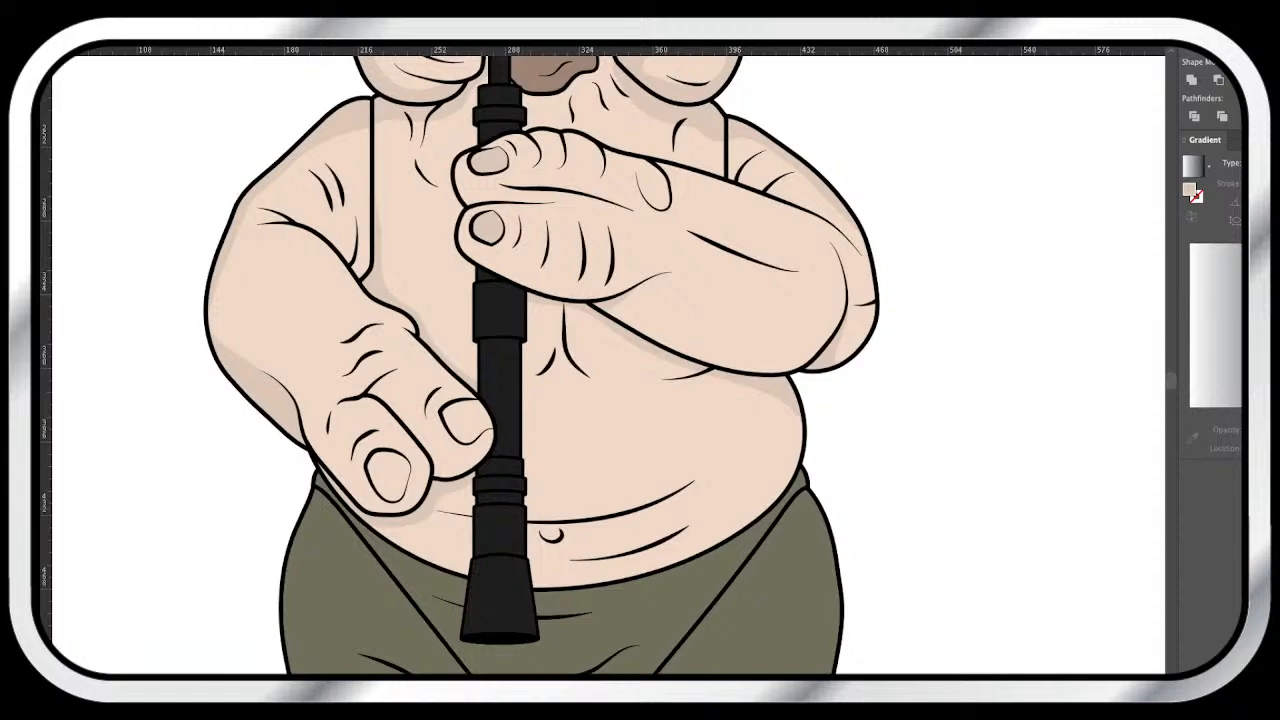
{"action": "scroll", "coordinate": [604, 364], "scroll_direction": "up", "scroll_amount": 2}
{"action": "scroll", "coordinate": [604, 364], "scroll_direction": "right", "scroll_amount": 2}
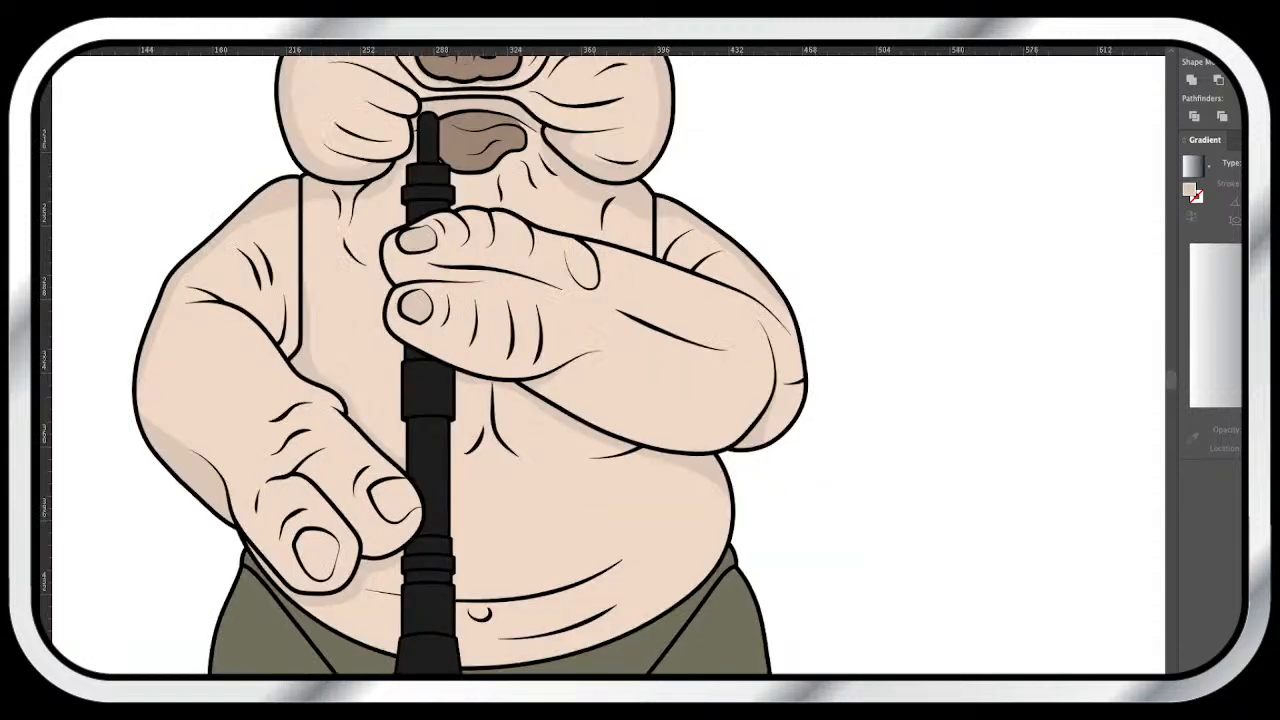
{"action": "scroll", "coordinate": [604, 364], "scroll_direction": "down", "scroll_amount": 2}
{"action": "scroll", "coordinate": [604, 364], "scroll_direction": "up", "scroll_amount": 2}
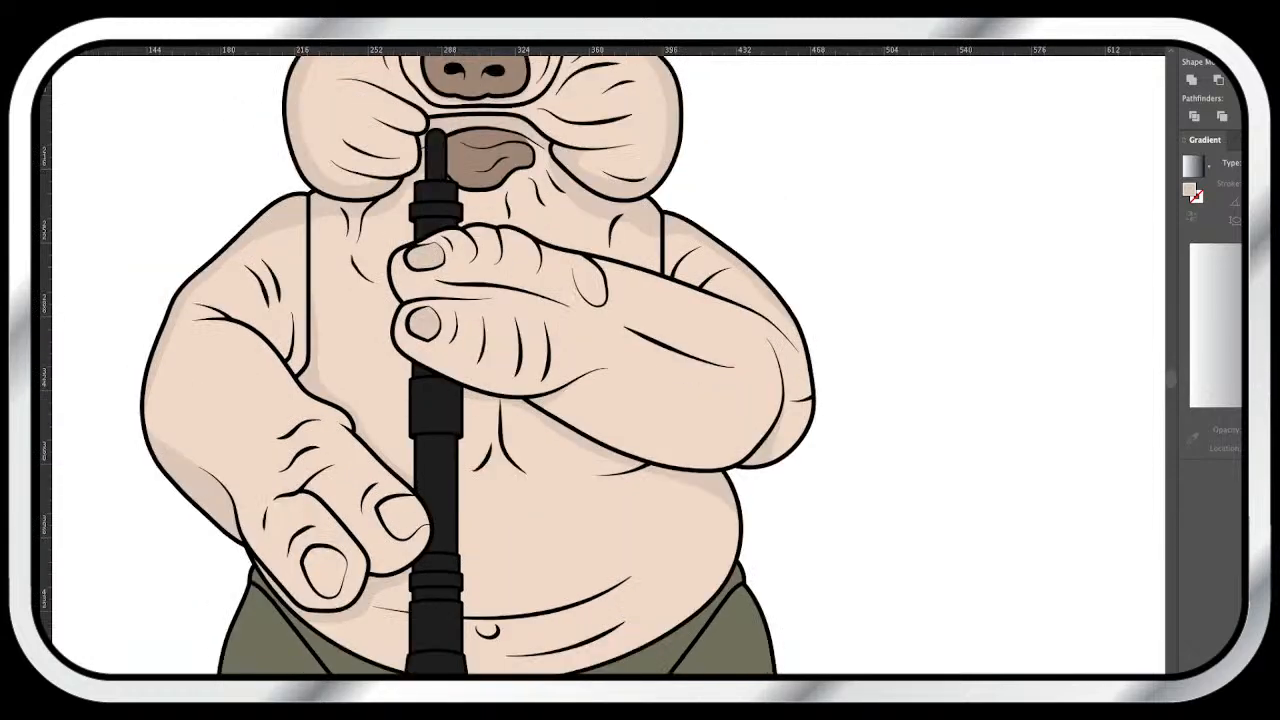
{"action": "scroll", "coordinate": [478, 304], "scroll_direction": "up", "scroll_amount": 1}
{"action": "scroll", "coordinate": [478, 304], "scroll_direction": "left", "scroll_amount": 1}
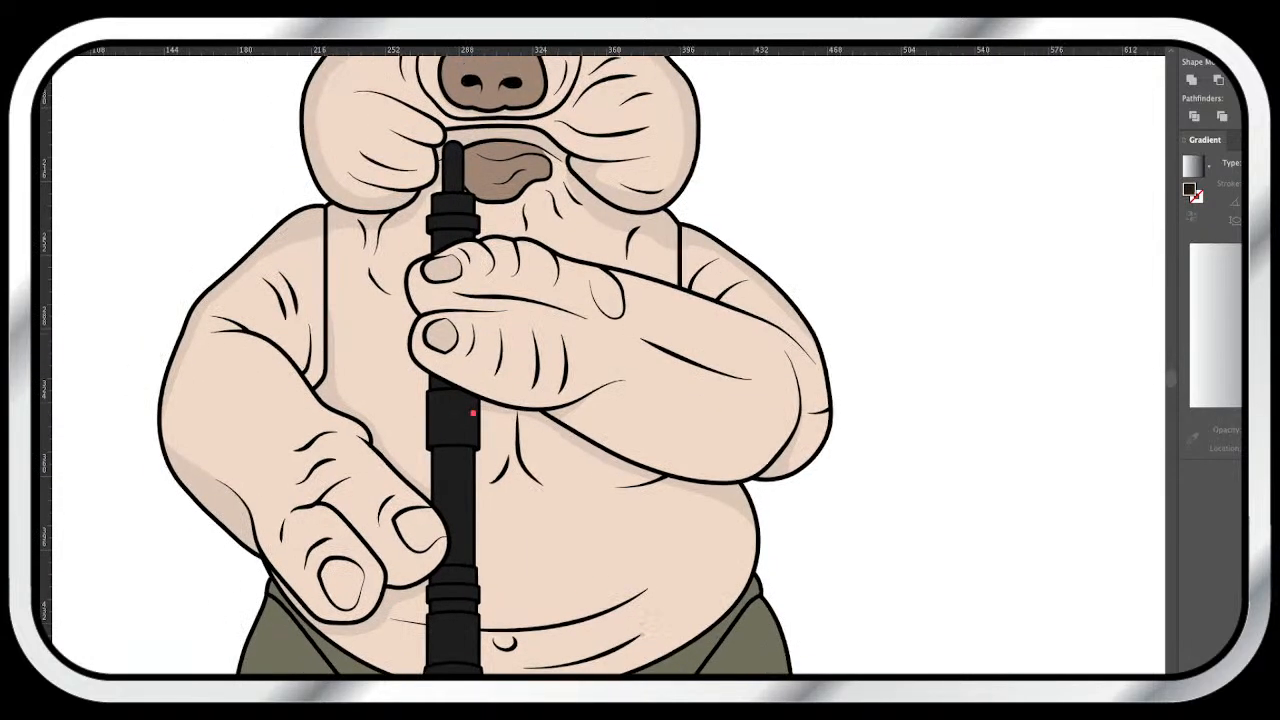
{"action": "scroll", "coordinate": [478, 304], "scroll_direction": "down", "scroll_amount": 3}
{"action": "scroll", "coordinate": [577, 360], "scroll_direction": "down", "scroll_amount": 6}
{"action": "scroll", "coordinate": [577, 360], "scroll_direction": "right", "scroll_amount": 1}
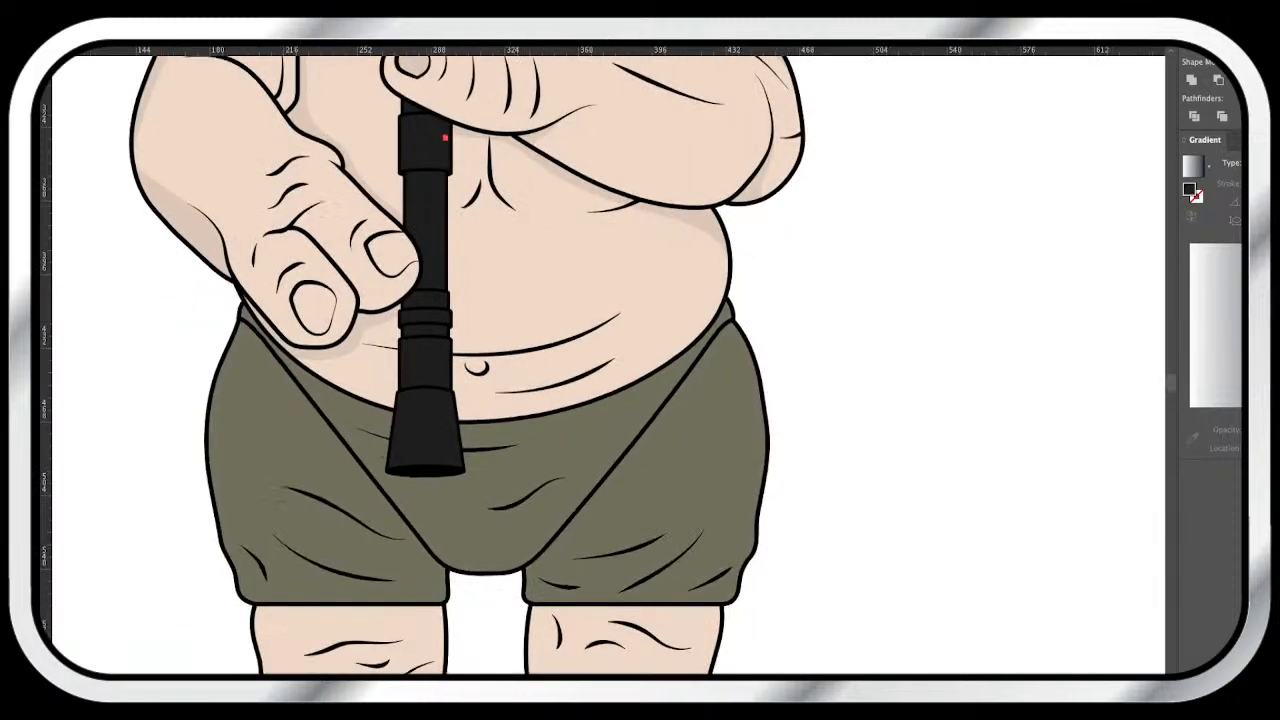
{"action": "scroll", "coordinate": [608, 364], "scroll_direction": "down", "scroll_amount": 4}
{"action": "scroll", "coordinate": [608, 364], "scroll_direction": "right", "scroll_amount": 1}
- Draw a closed shadow shape on the right-hand shorts leg, along the diagonal seam from the hip to the crotch
{"action": "left_click", "coordinate": [470, 275]}
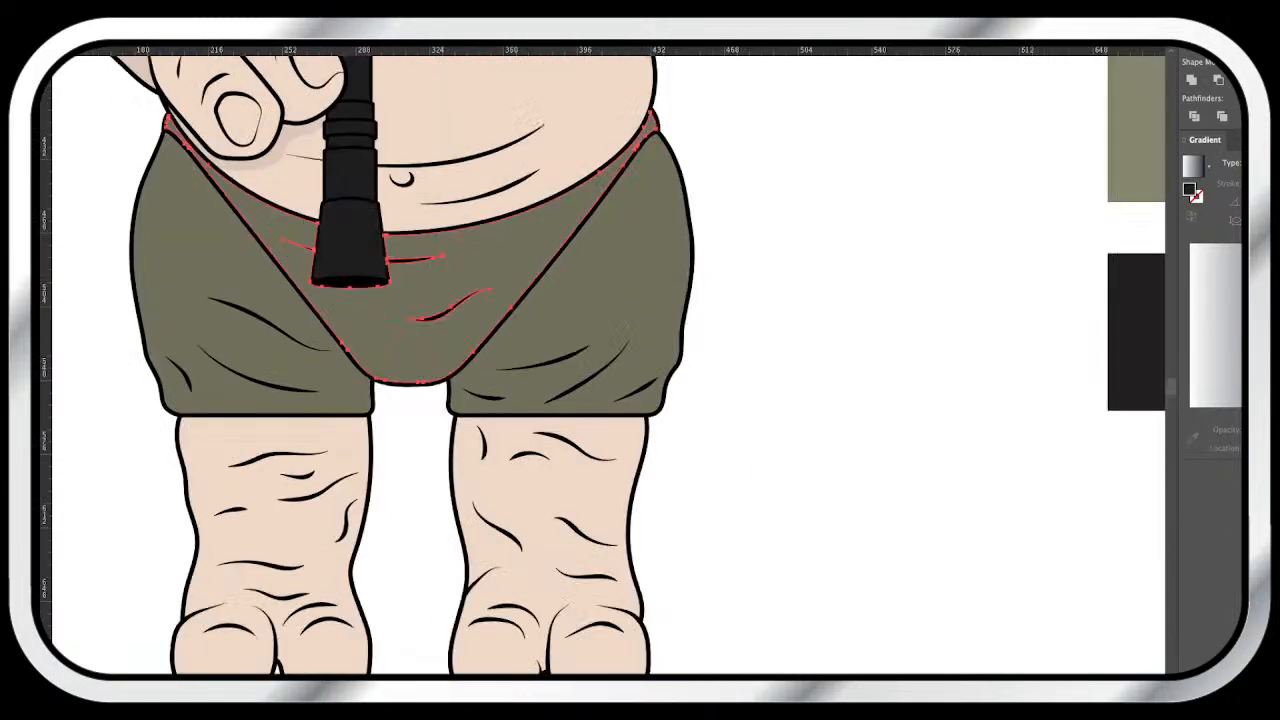
{"action": "scroll", "coordinate": [388, 237], "scroll_direction": "up", "scroll_amount": 2}
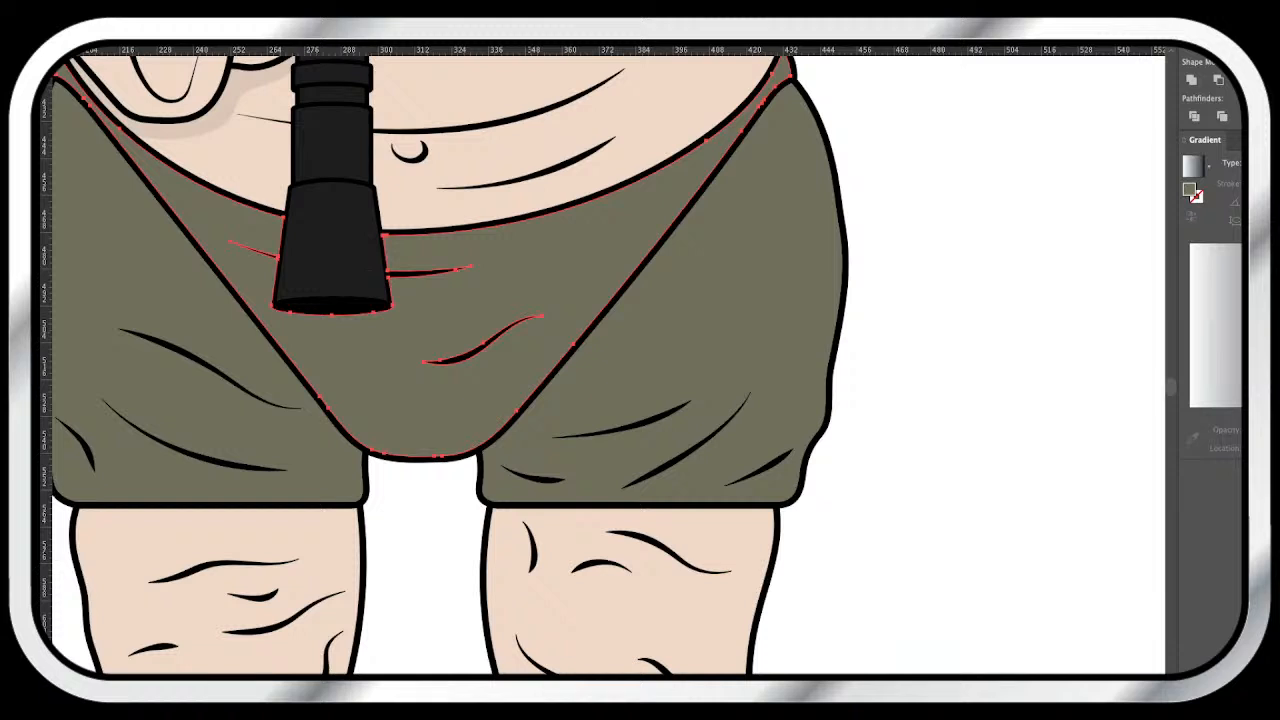
{"action": "scroll", "coordinate": [608, 364], "scroll_direction": "right", "scroll_amount": 4}
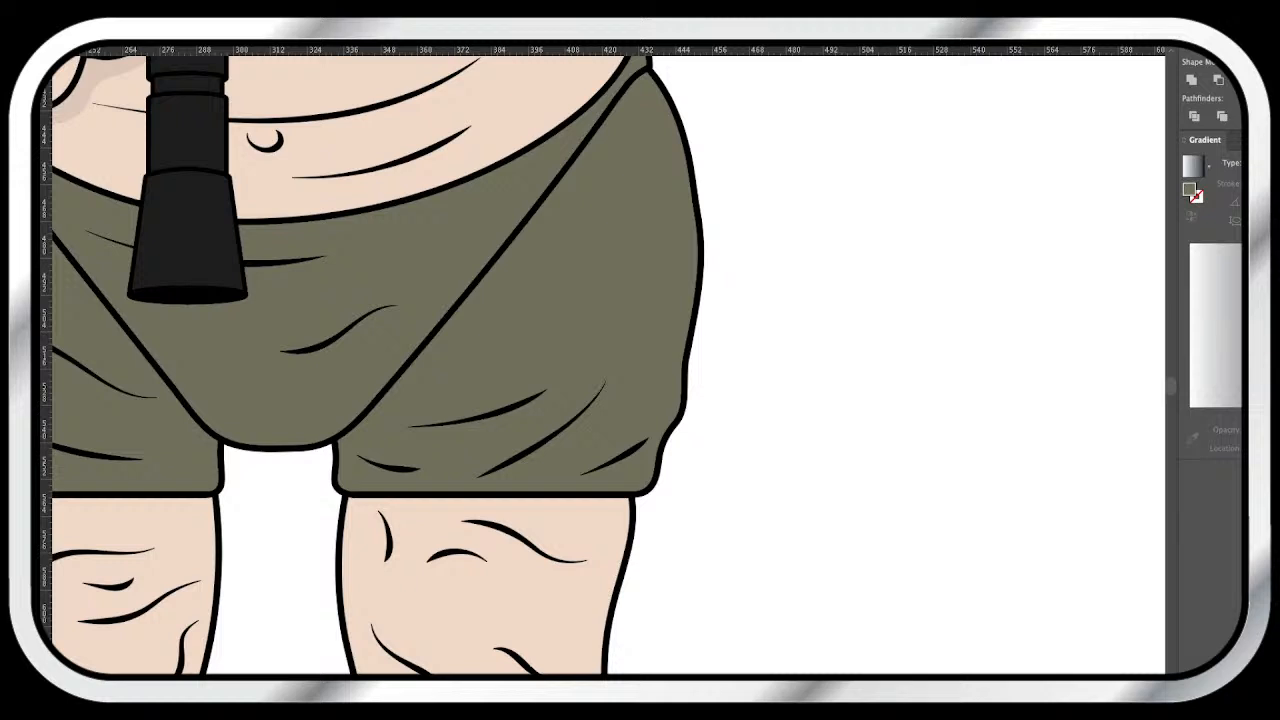
{"action": "scroll", "coordinate": [608, 364], "scroll_direction": "left", "scroll_amount": 2}
{"action": "scroll", "coordinate": [608, 364], "scroll_direction": "down", "scroll_amount": 1}
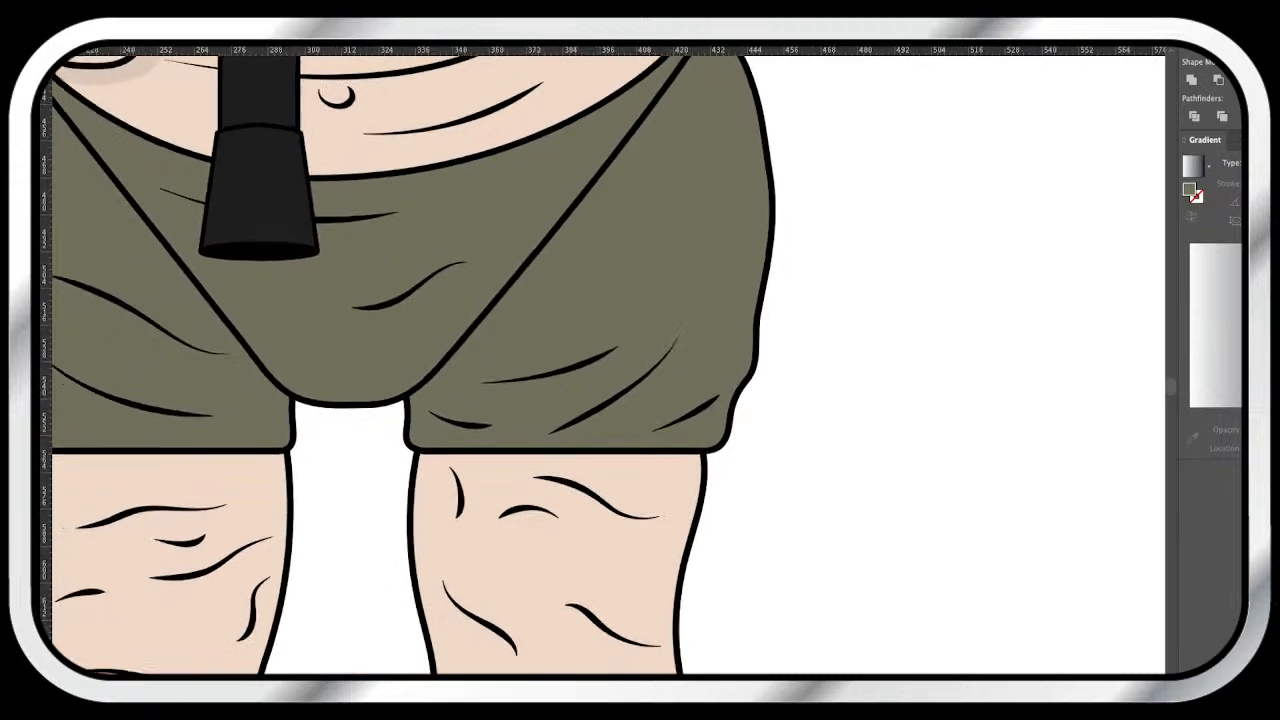
{"action": "scroll", "coordinate": [608, 364], "scroll_direction": "up", "scroll_amount": 2}
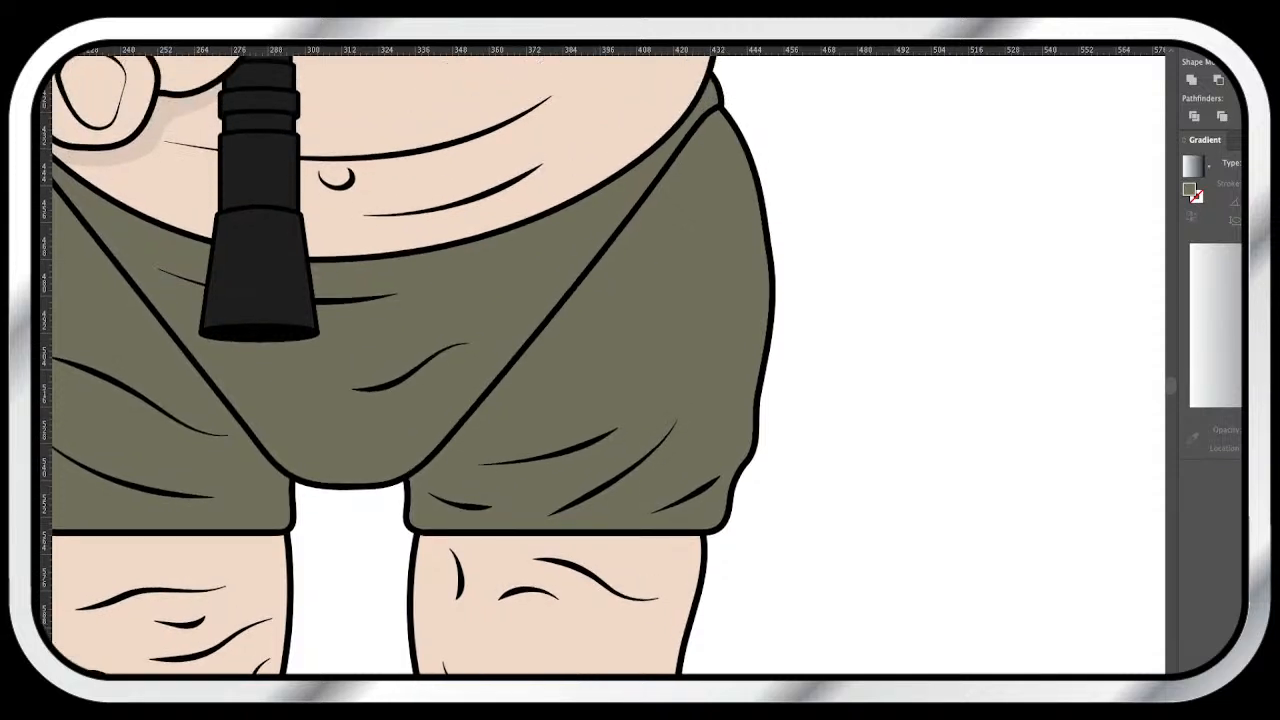
{"action": "left_click_drag", "start_coordinate": [755, 135], "coordinate": [707, 151]}
{"action": "left_click_drag", "start_coordinate": [405, 492], "coordinate": [393, 496]}
- Divide the right-hand leg fill with the seam shadow shape and colour the resulting strip darker olive
{"action": "left_click", "coordinate": [1194, 116]}
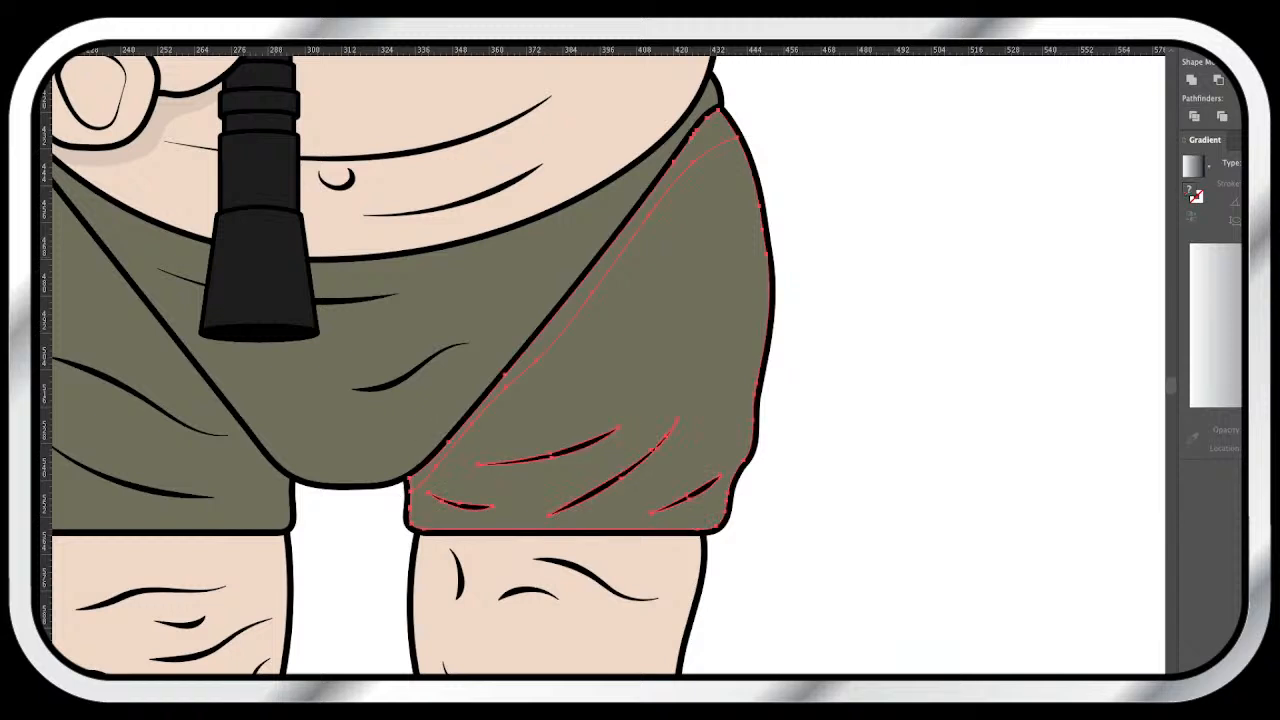
{"action": "left_click", "coordinate": [606, 262]}
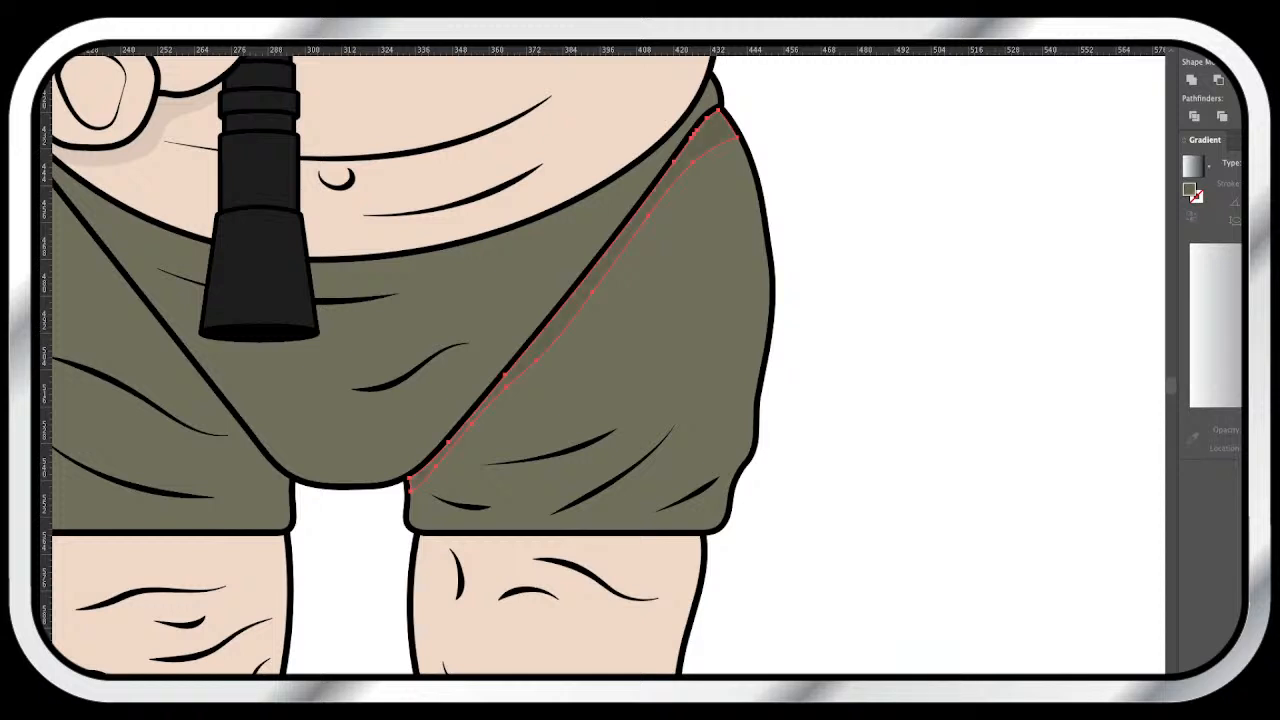
{"action": "key", "text": "super+shift+a"}
- Draw a matching seam shadow on the left-hand shorts leg, from hip to crotch, and divide the leg fill with it
{"action": "scroll", "coordinate": [608, 364], "scroll_direction": "left", "scroll_amount": 3}
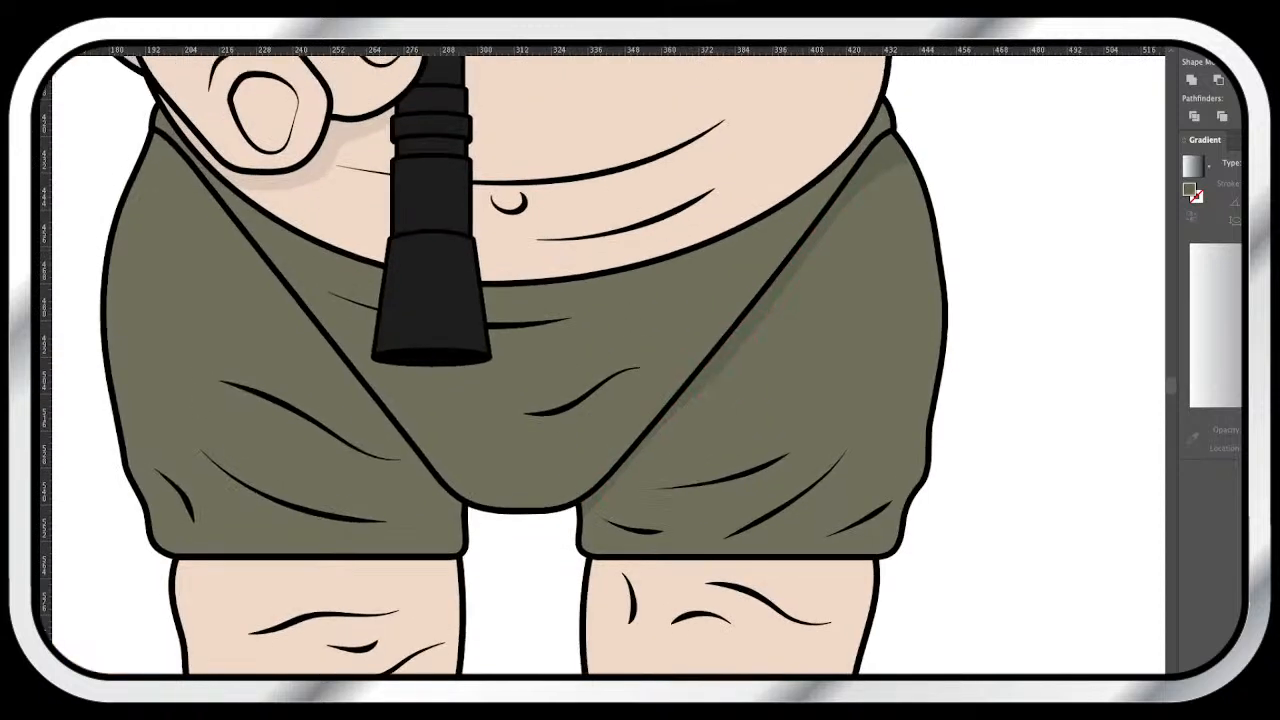
{"action": "scroll", "coordinate": [598, 360], "scroll_direction": "up", "scroll_amount": 3}
{"action": "scroll", "coordinate": [598, 360], "scroll_direction": "left", "scroll_amount": 1}
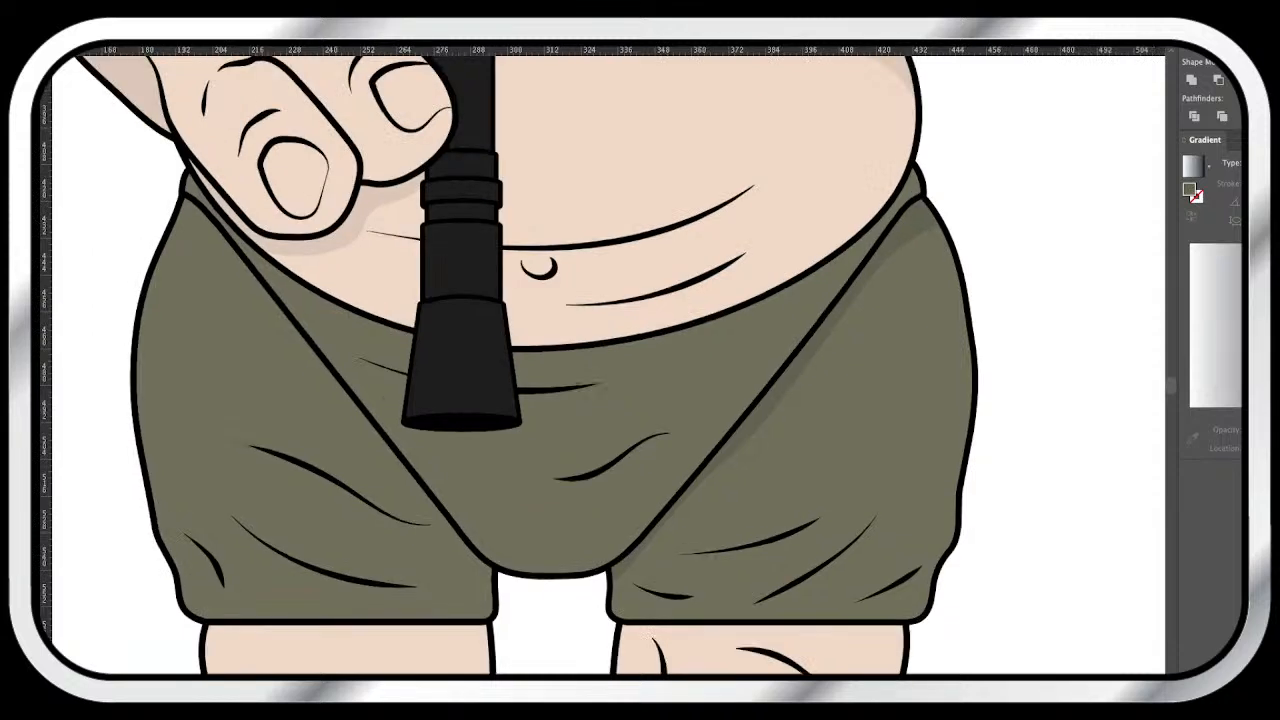
{"action": "scroll", "coordinate": [595, 361], "scroll_direction": "down", "scroll_amount": 2}
{"action": "scroll", "coordinate": [595, 361], "scroll_direction": "left", "scroll_amount": 1}
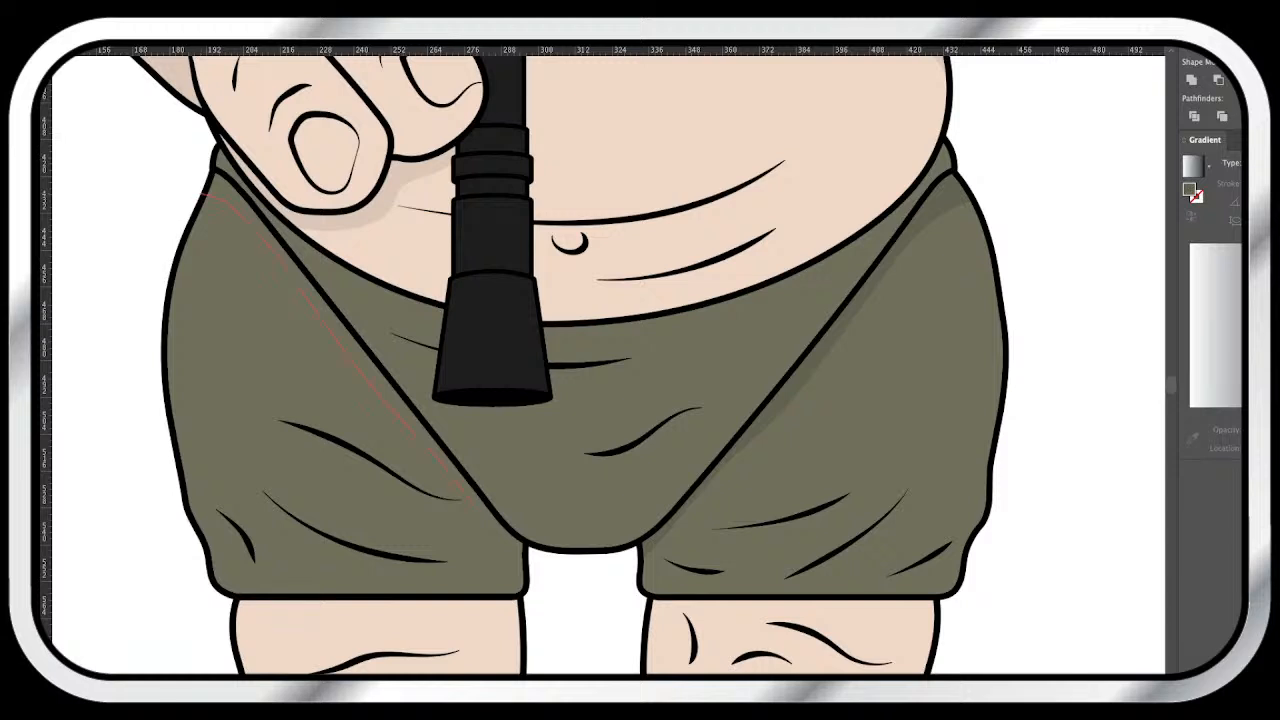
{"action": "left_click_drag", "start_coordinate": [494, 525], "coordinate": [556, 550]}
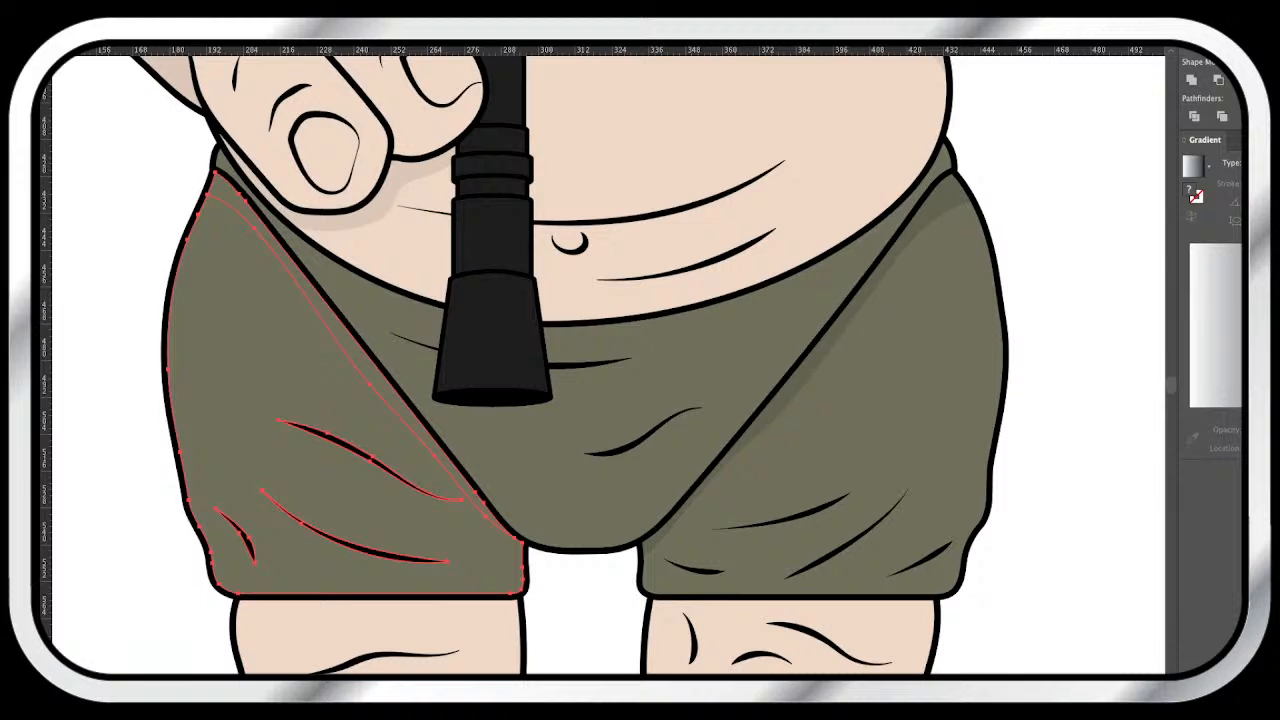
- Colour the divided seam strip on the left-hand shorts leg darker olive
{"action": "key", "text": "super+shift+a"}
{"action": "left_click", "coordinate": [380, 385]}
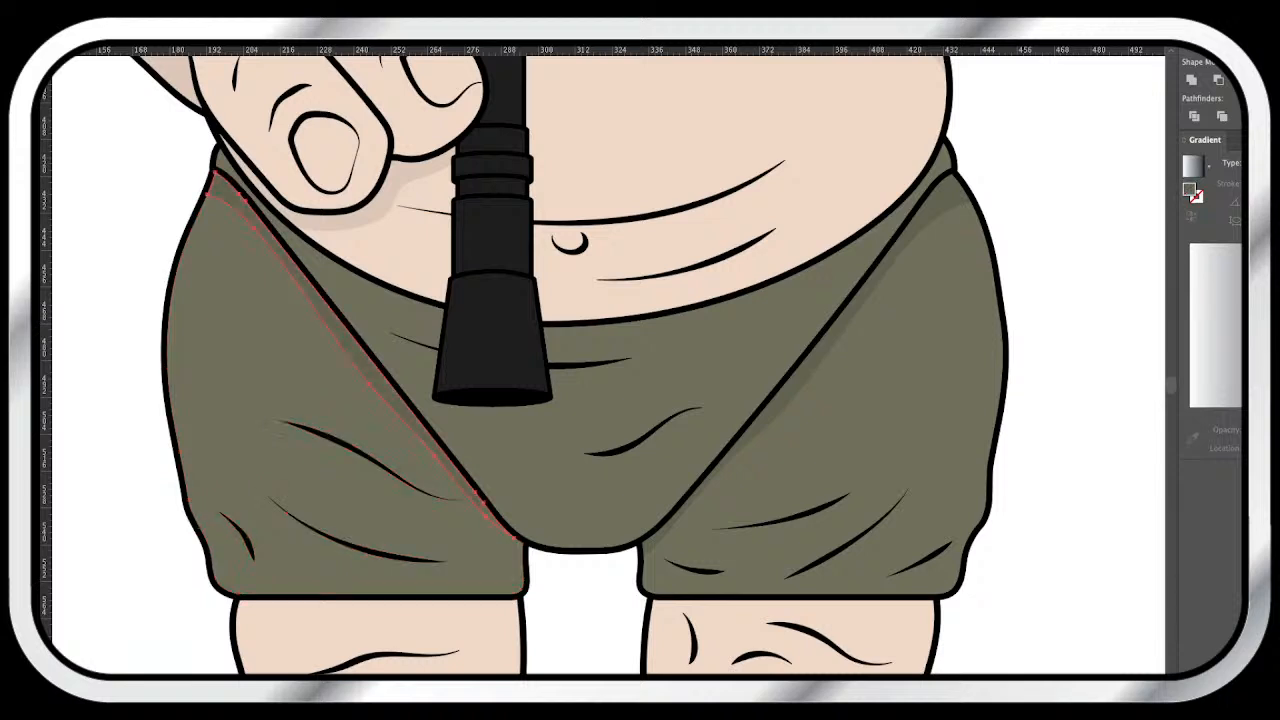
{"action": "key", "text": "super+shift+a"}
- Draw a curved shadow line across the front of the shorts, following the belly's lower edge from one hip to the other
{"action": "scroll", "coordinate": [608, 364], "scroll_direction": "right", "scroll_amount": 2}
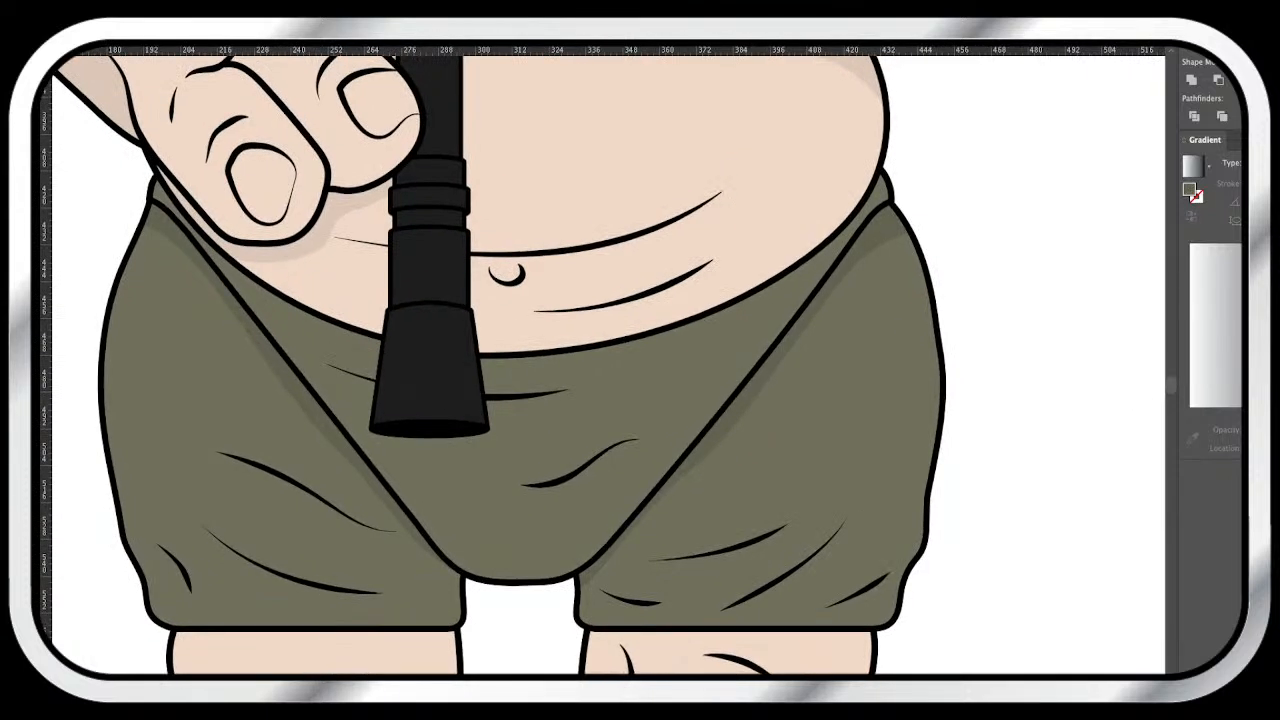
{"action": "scroll", "coordinate": [738, 500], "scroll_direction": "up", "scroll_amount": 1}
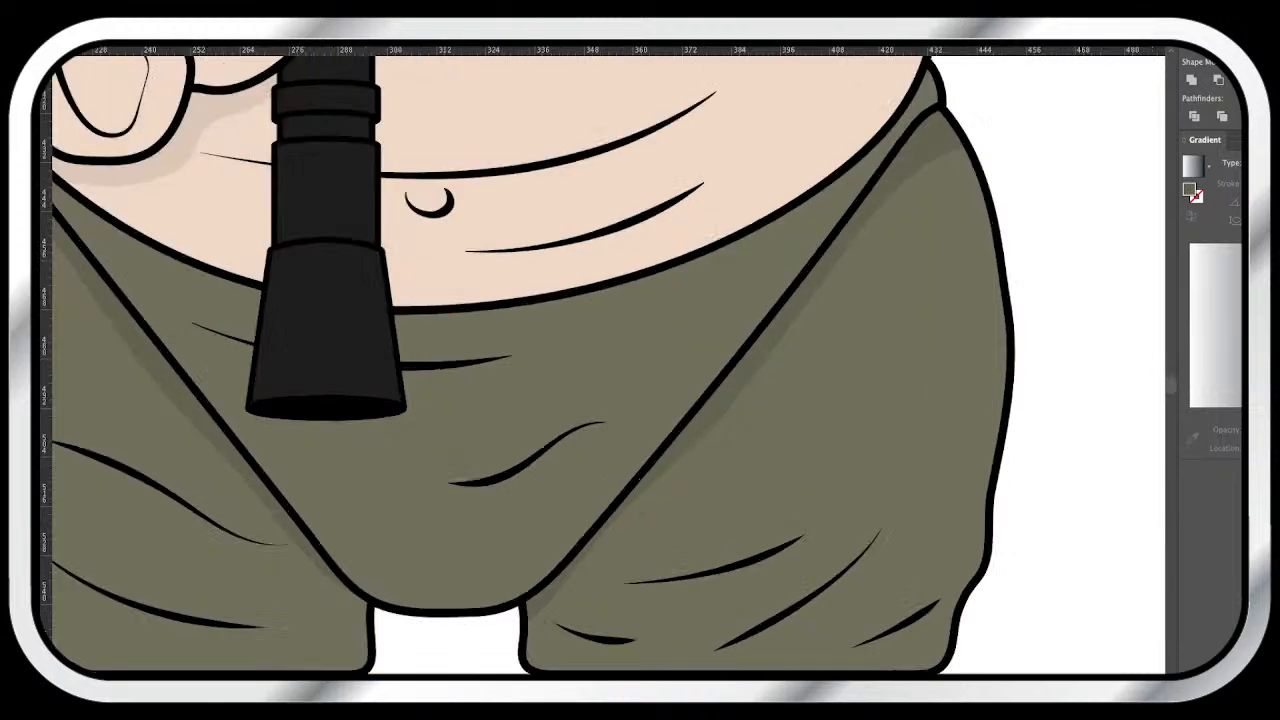
{"action": "scroll", "coordinate": [608, 364], "scroll_direction": "left", "scroll_amount": 2}
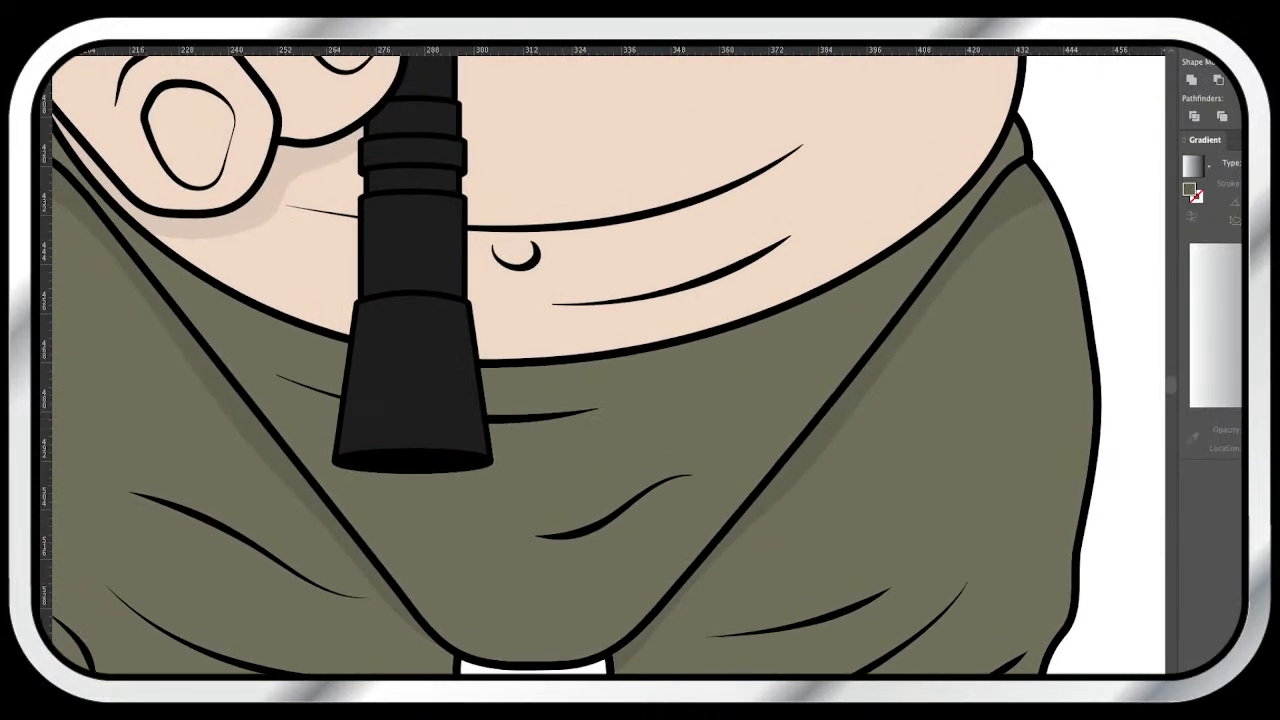
{"action": "scroll", "coordinate": [444, 444], "scroll_direction": "down", "scroll_amount": 1}
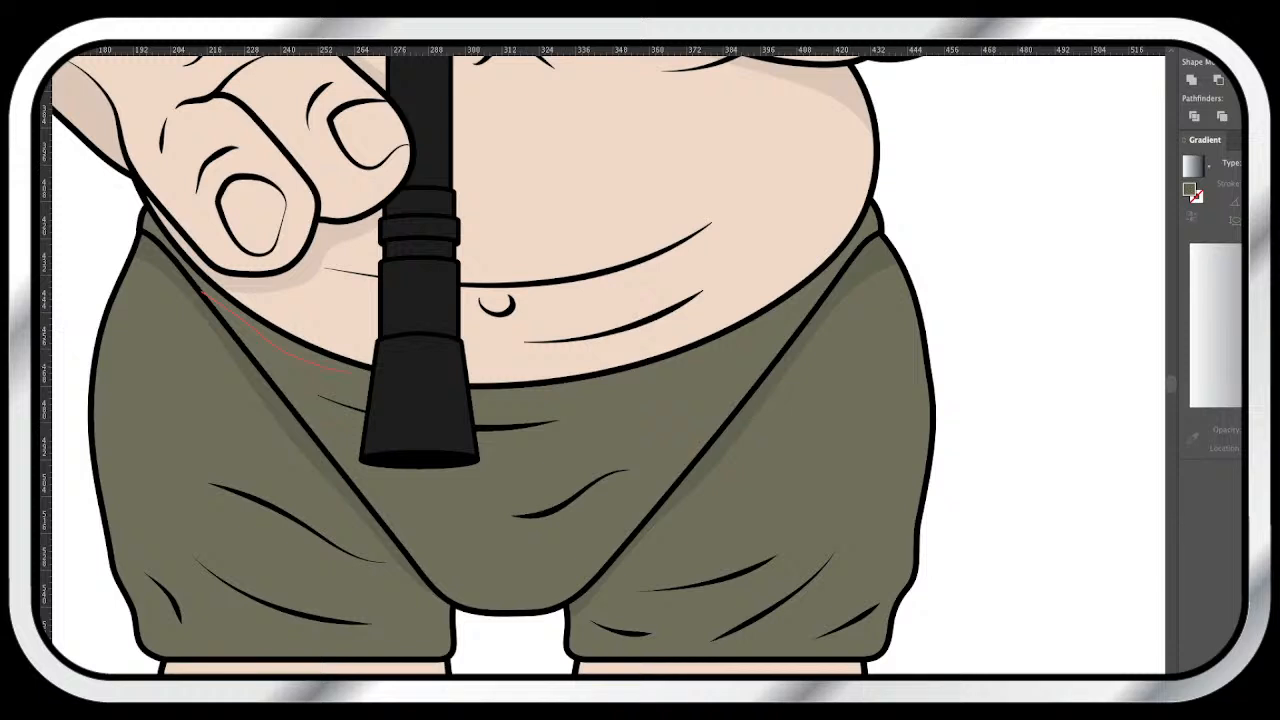
{"action": "left_click_drag", "start_coordinate": [352, 372], "coordinate": [472, 399]}
{"action": "left_click_drag", "start_coordinate": [630, 388], "coordinate": [665, 375]}
{"action": "scroll", "coordinate": [604, 365], "scroll_direction": "right", "scroll_amount": 1}
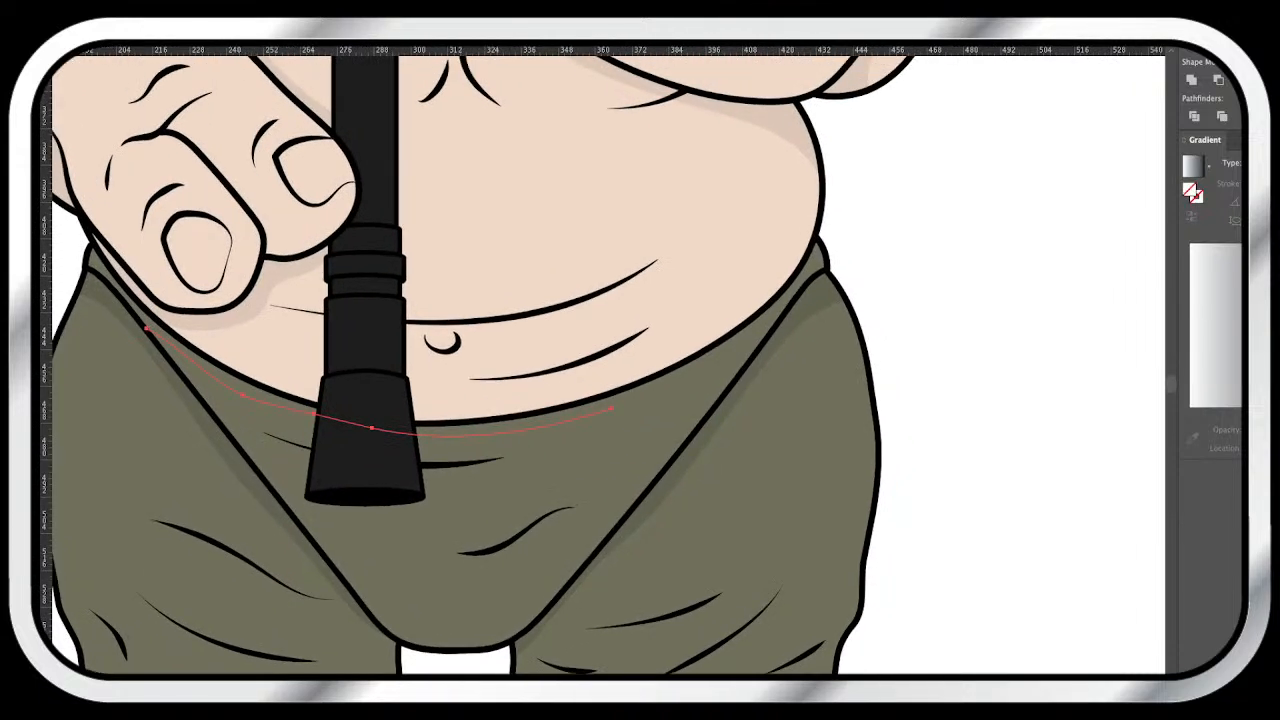
{"action": "scroll", "coordinate": [604, 365], "scroll_direction": "right", "scroll_amount": 1}
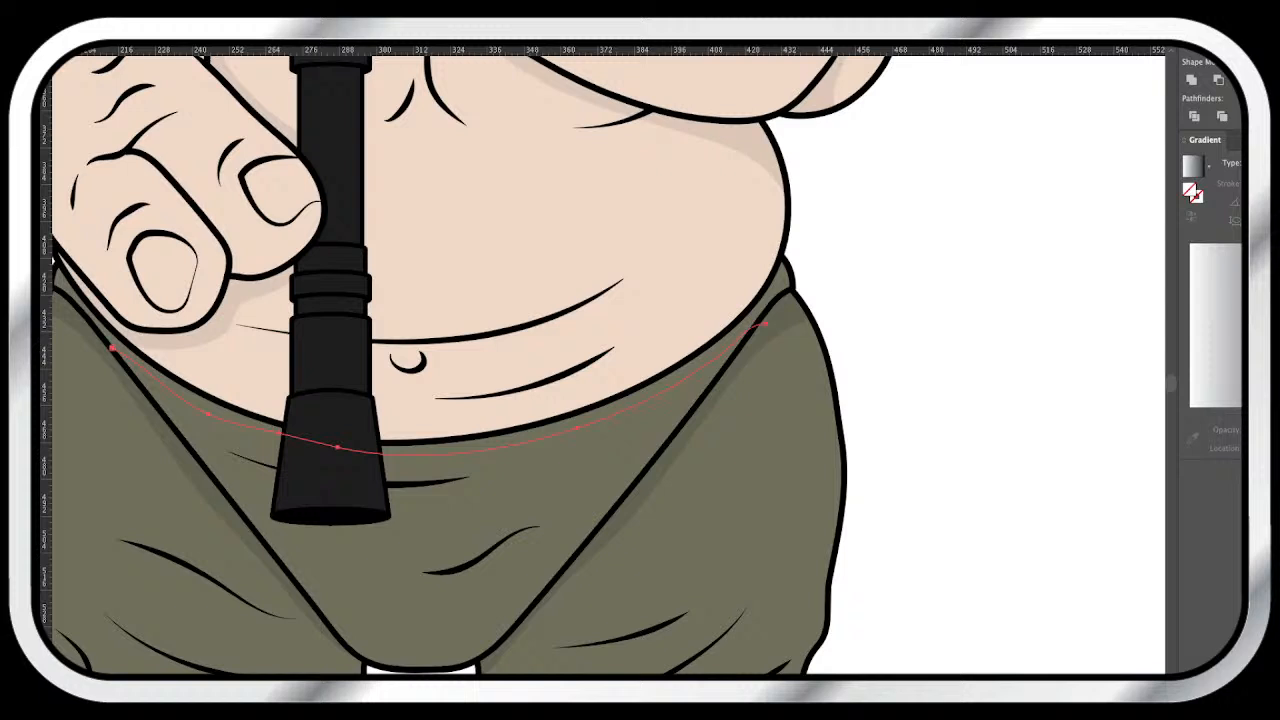
{"action": "key", "text": "super+shift+a"}
{"action": "scroll", "coordinate": [608, 364], "scroll_direction": "up", "scroll_amount": 1}
{"action": "scroll", "coordinate": [608, 364], "scroll_direction": "left", "scroll_amount": 3}
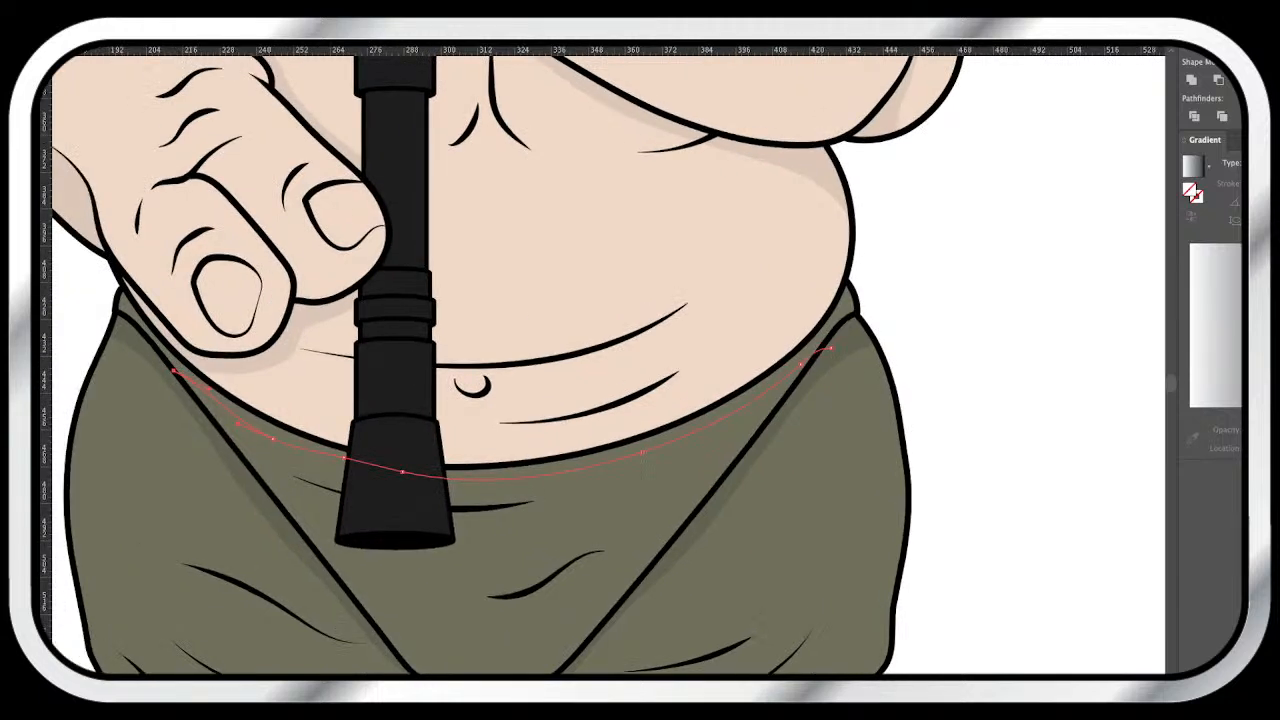
- Divide the front shorts fill with the curved line and colour the strips beneath the belly on both sides of the instrument darker olive
{"action": "key", "text": "v"}
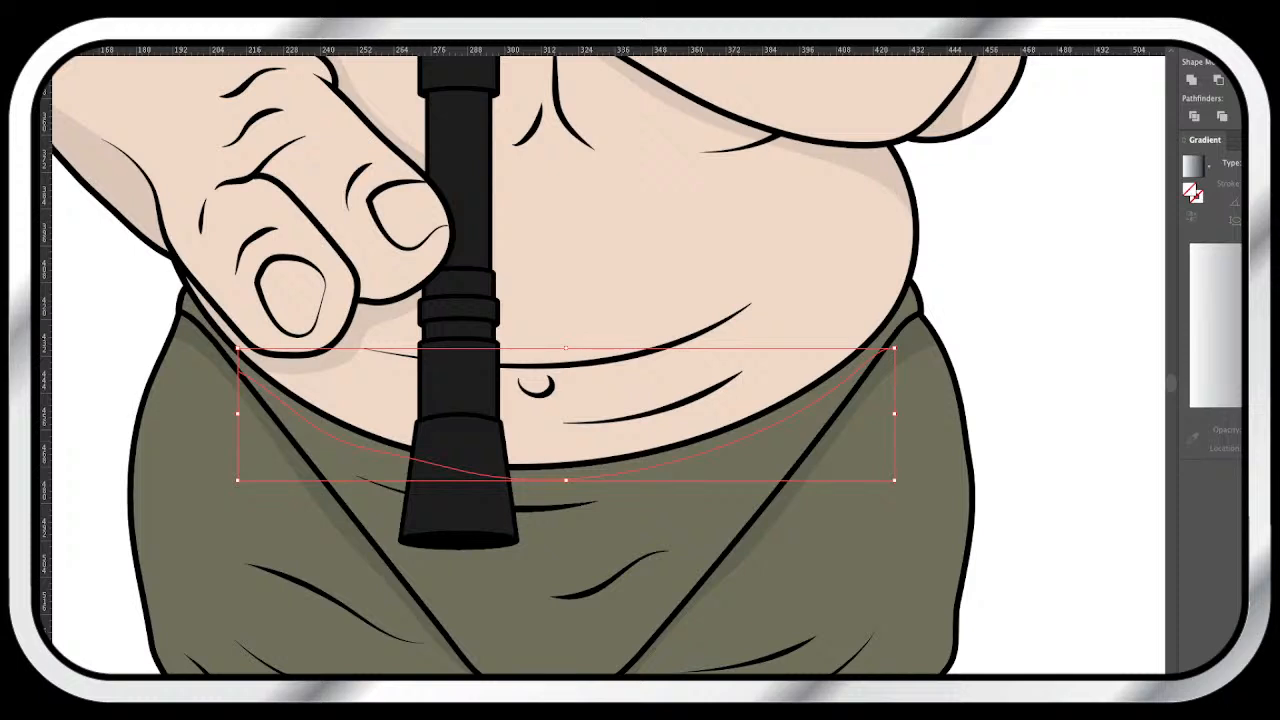
{"action": "left_click", "coordinate": [620, 520], "text": "shift"}
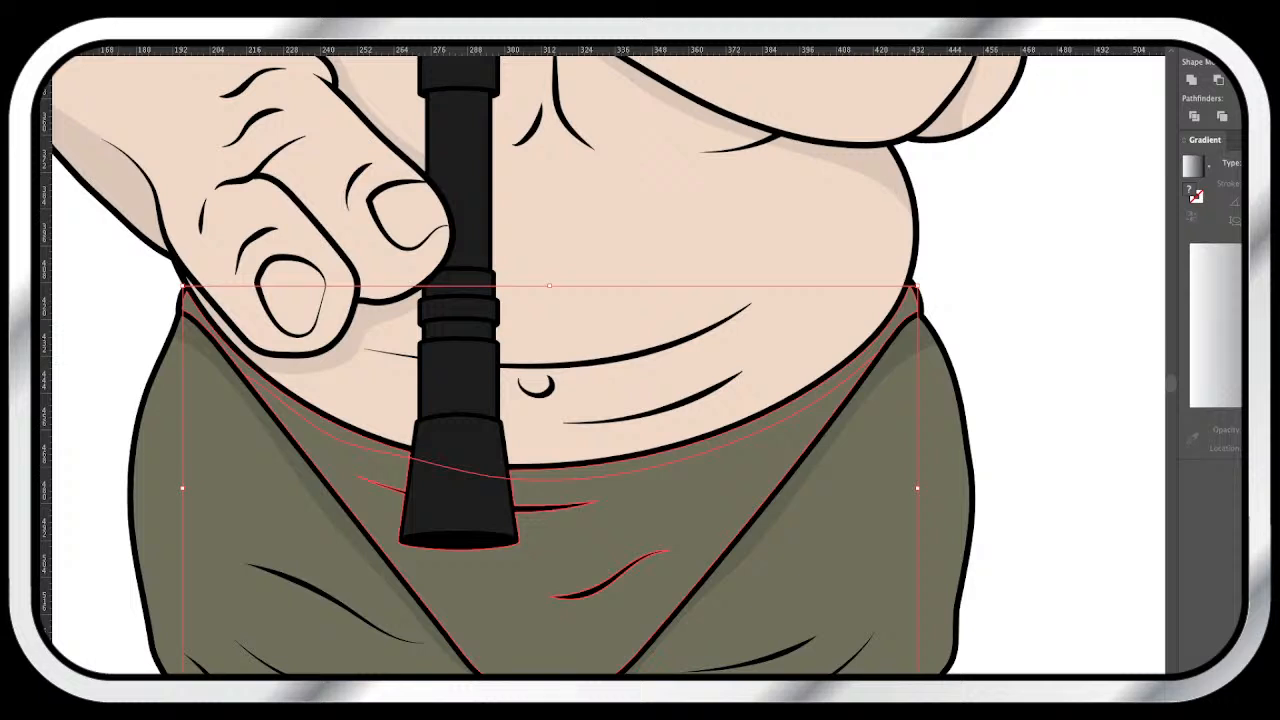
{"action": "key", "text": "ctrl+shift+a"}
{"action": "left_click", "coordinate": [330, 430]}
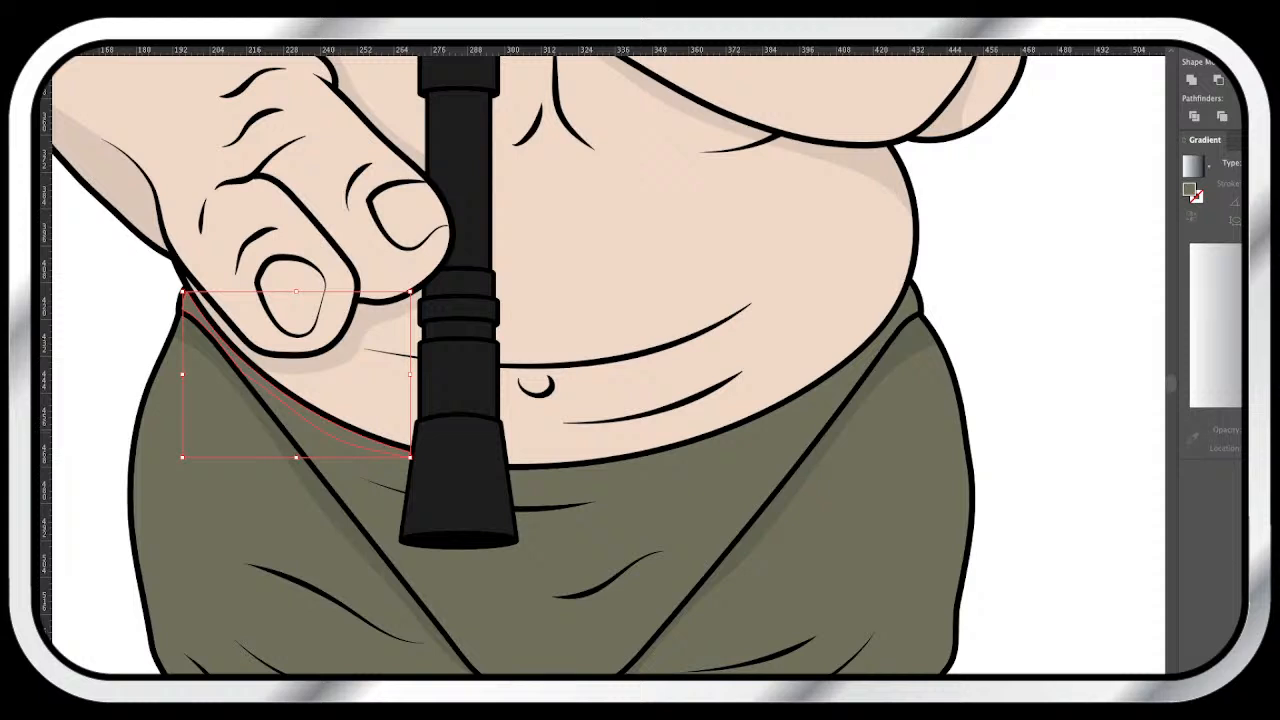
{"action": "left_click", "coordinate": [700, 450], "text": "shift"}
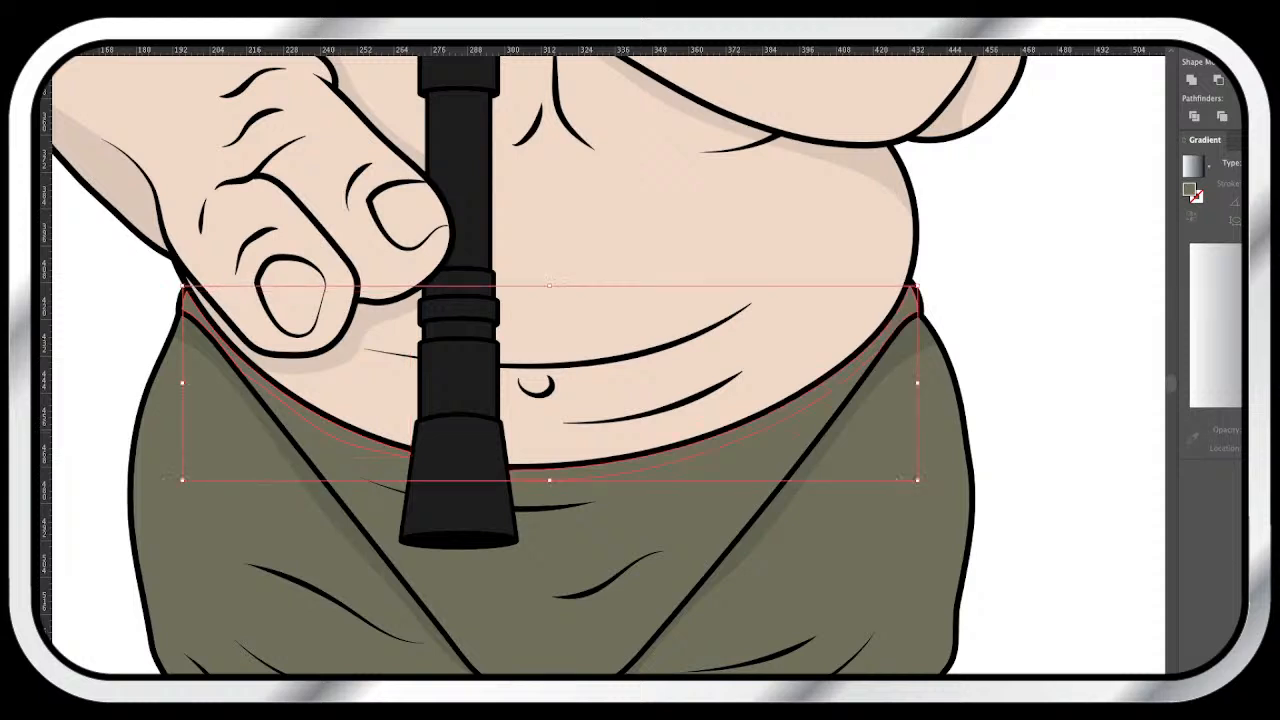
{"action": "key", "text": "a"}
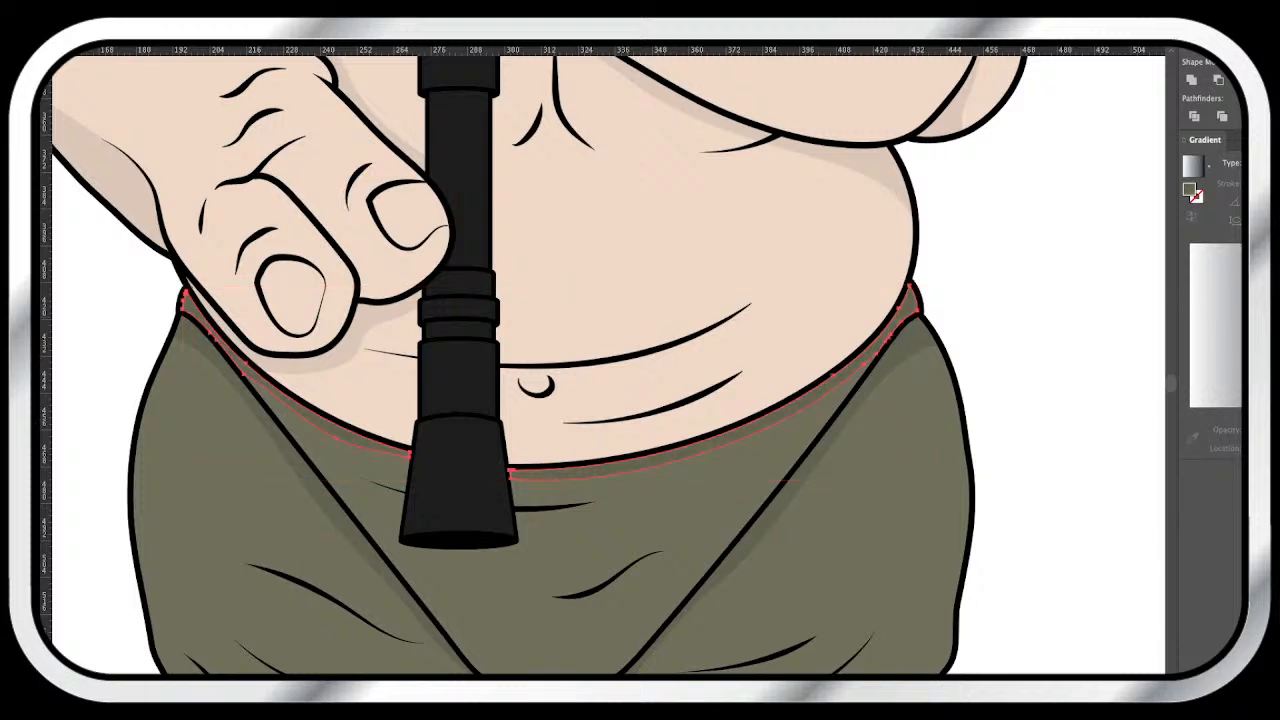
{"action": "key", "text": "v"}
{"action": "key", "text": "super+shift+a"}
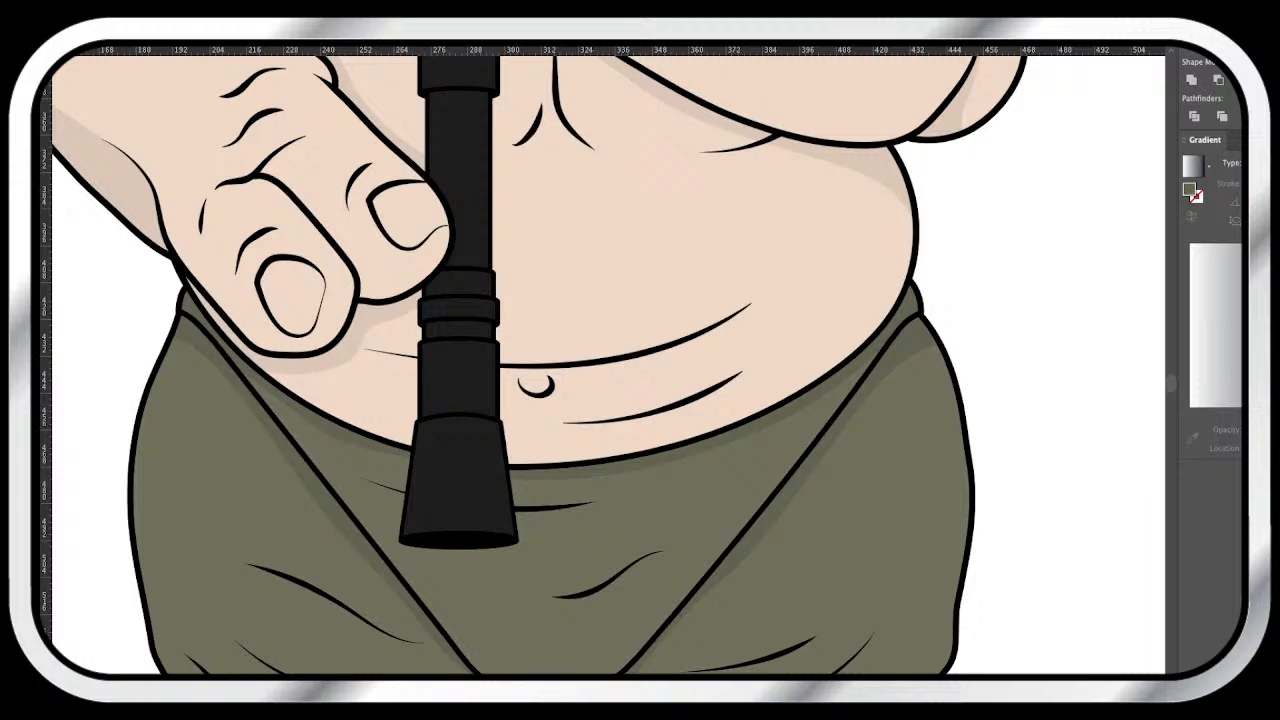
{"action": "key", "text": "super+minus"}
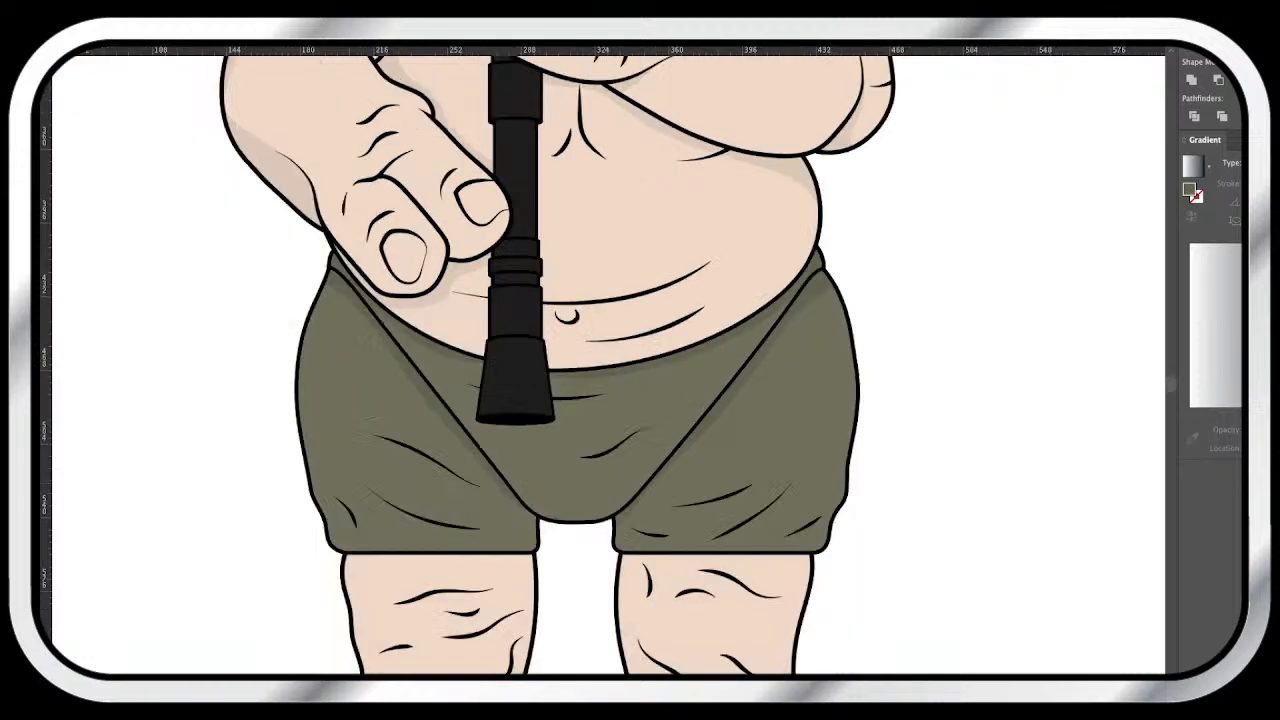
- Draw a curved shadow line across the lower crotch of the shorts' front panel, from one leg seam to the other
{"action": "key", "text": "super+plus"}
{"action": "scroll", "coordinate": [608, 365], "scroll_direction": "down", "scroll_amount": 3}
{"action": "scroll", "coordinate": [608, 365], "scroll_direction": "up", "scroll_amount": 2}
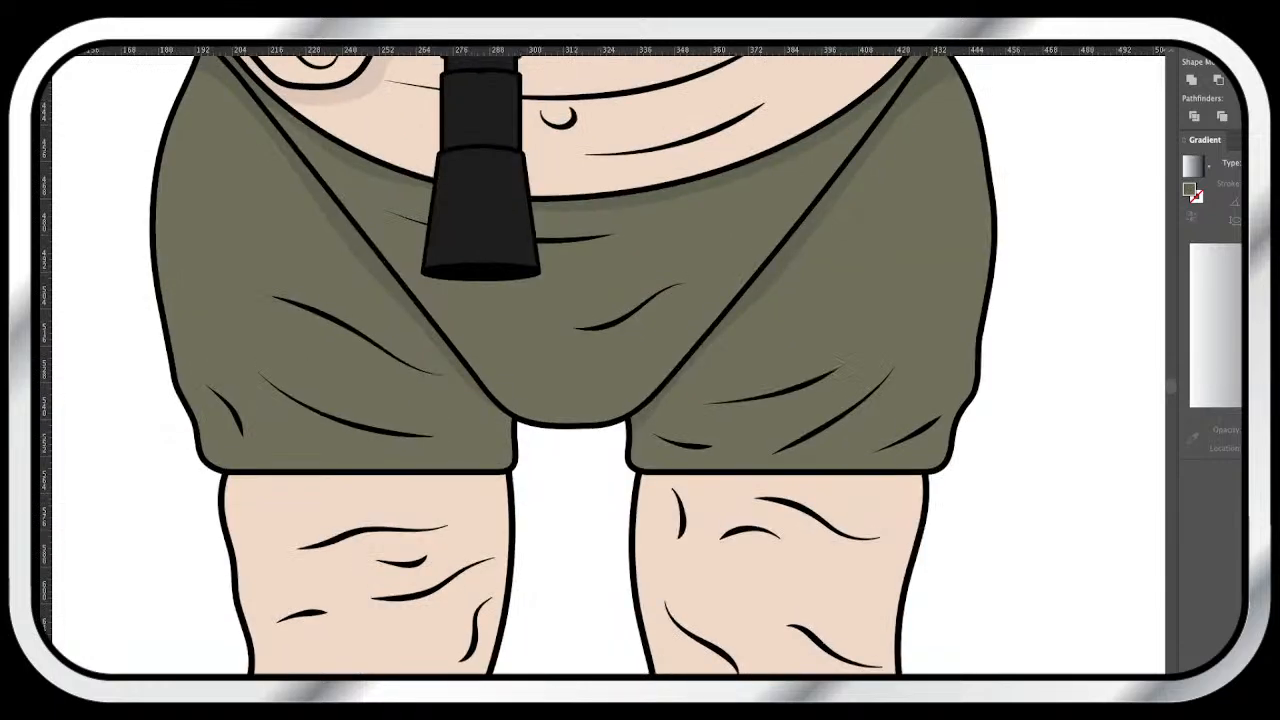
{"action": "scroll", "coordinate": [608, 365], "scroll_direction": "right", "scroll_amount": 1}
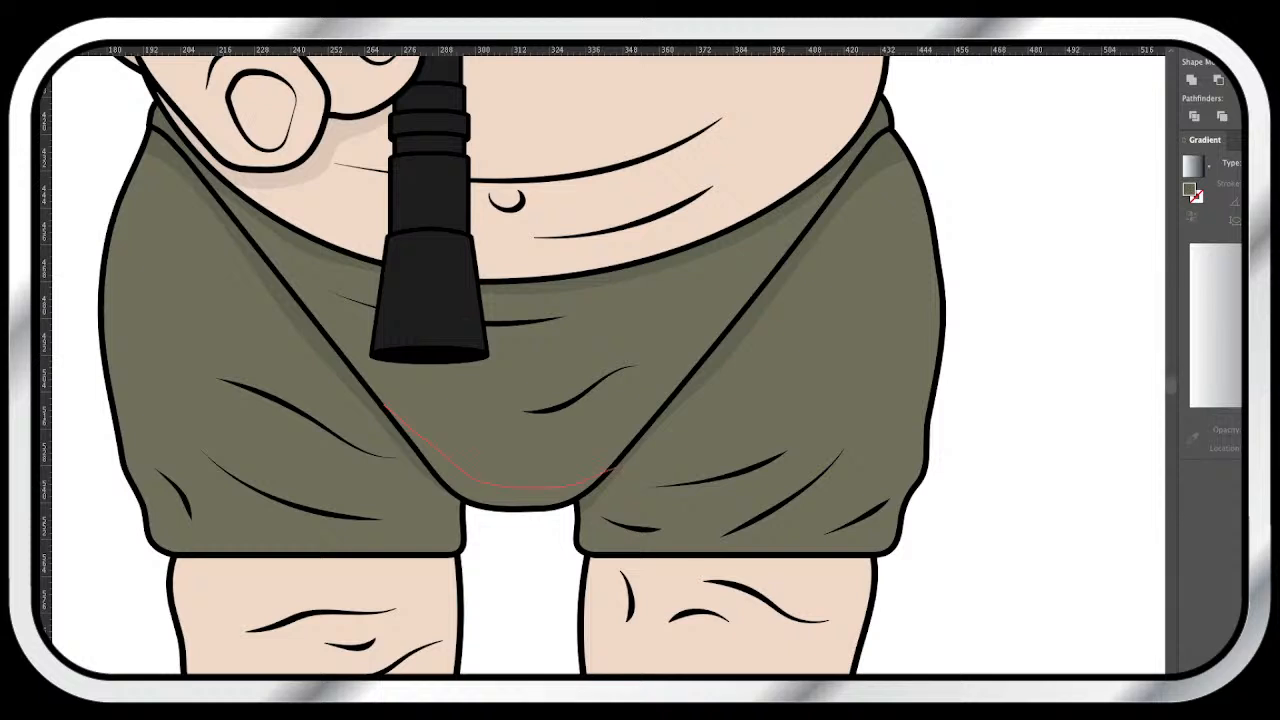
{"action": "left_click_drag", "start_coordinate": [617, 468], "coordinate": [630, 461]}
- Divide the front shorts fill with the crotch curve and colour the strip beneath it darker olive
{"action": "left_click", "coordinate": [540, 440], "text": "shift"}
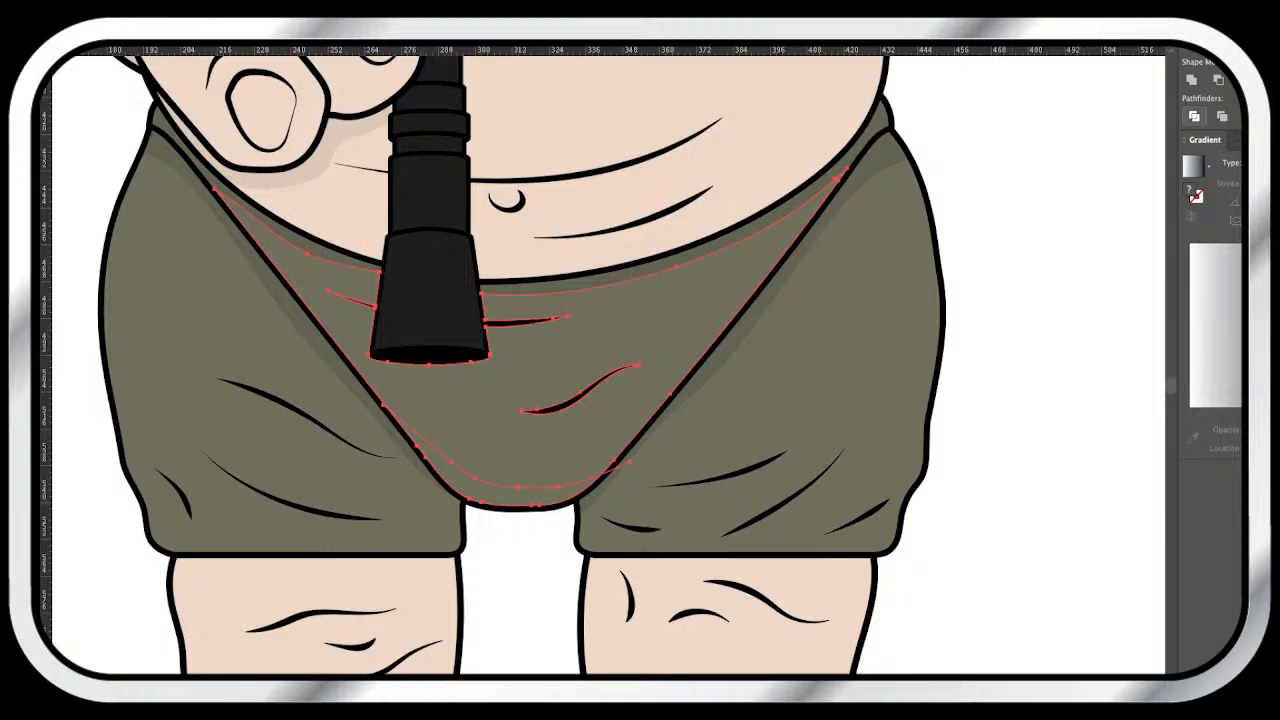
{"action": "left_click", "coordinate": [1194, 116]}
{"action": "key", "text": "super+shift+a"}
{"action": "left_click", "coordinate": [517, 497]}
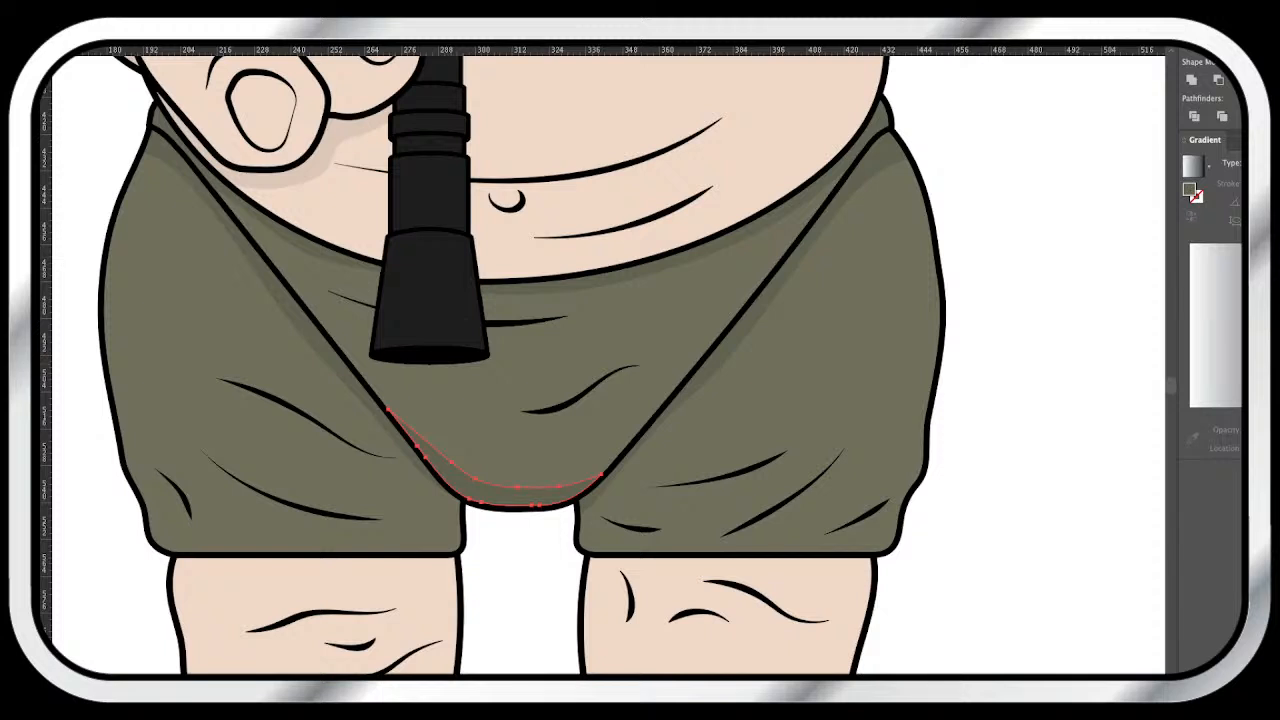
{"action": "key", "text": "super+shift+a"}
{"action": "scroll", "coordinate": [494, 364], "scroll_direction": "down", "scroll_amount": 3}
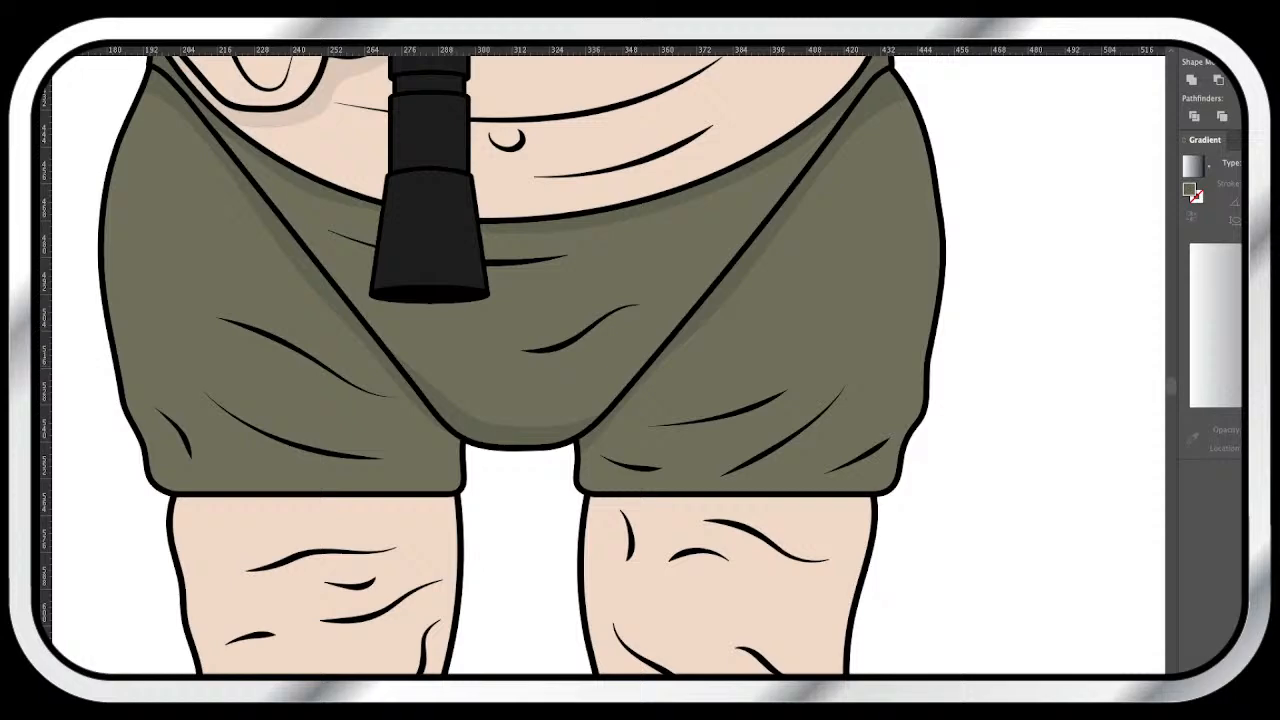
{"action": "scroll", "coordinate": [600, 364], "scroll_direction": "down", "scroll_amount": 5}
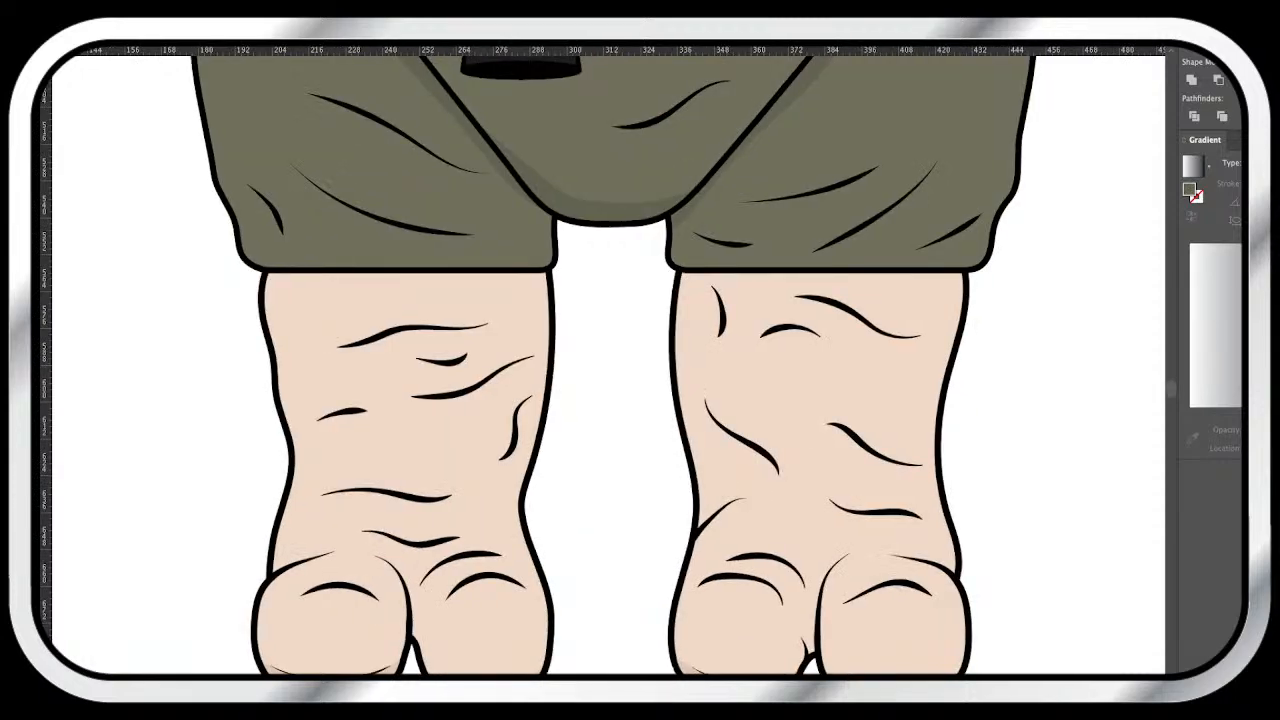
{"action": "scroll", "coordinate": [608, 364], "scroll_direction": "up", "scroll_amount": 3}
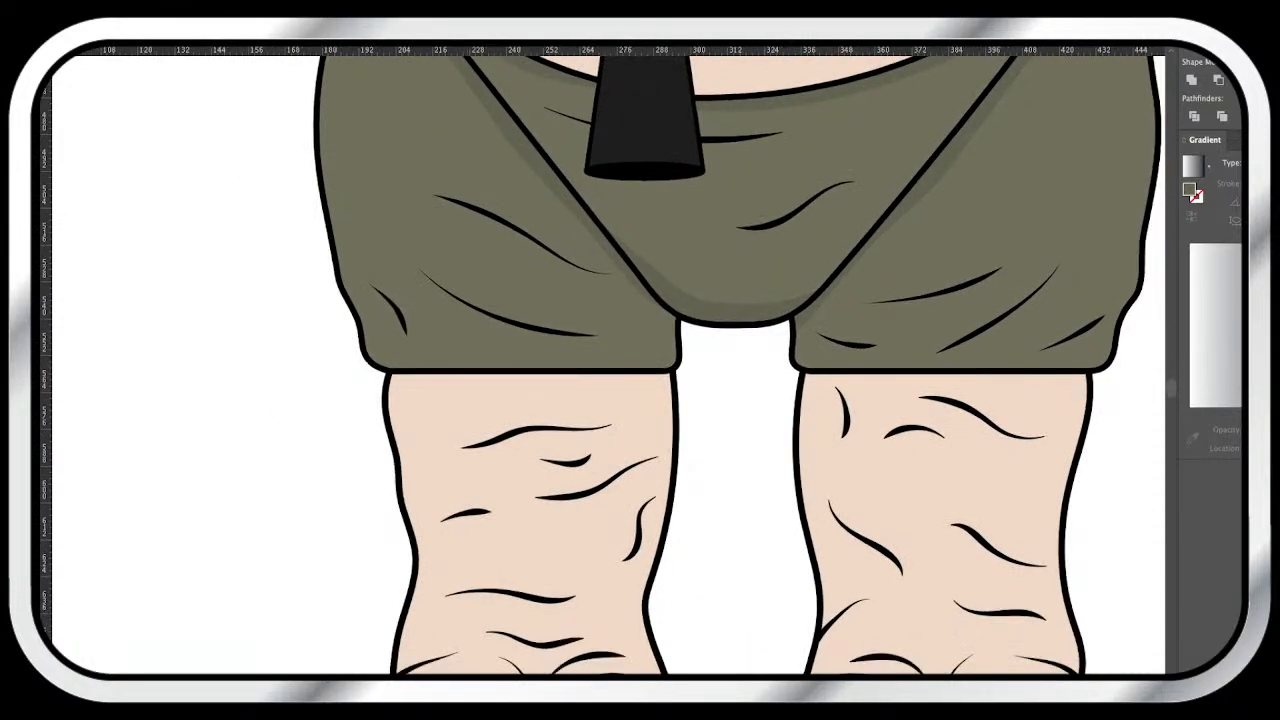
{"action": "scroll", "coordinate": [608, 364], "scroll_direction": "up", "scroll_amount": 4}
{"action": "scroll", "coordinate": [608, 364], "scroll_direction": "down", "scroll_amount": 6}
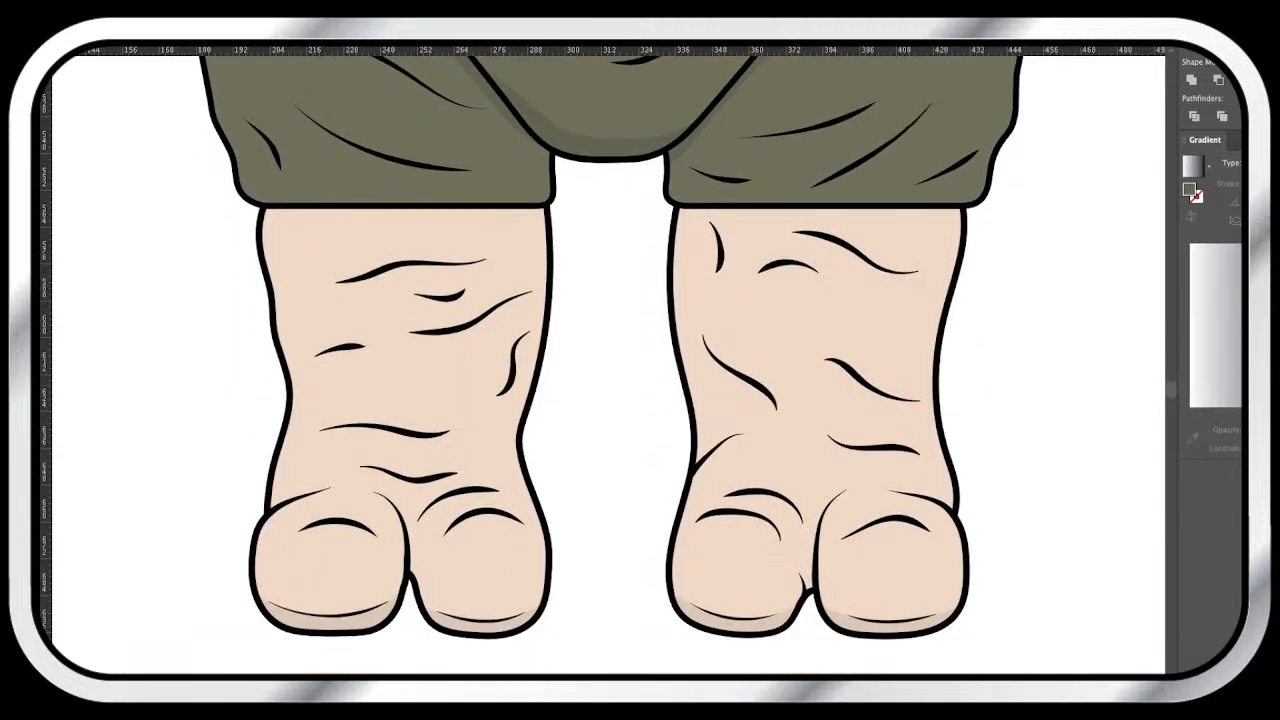